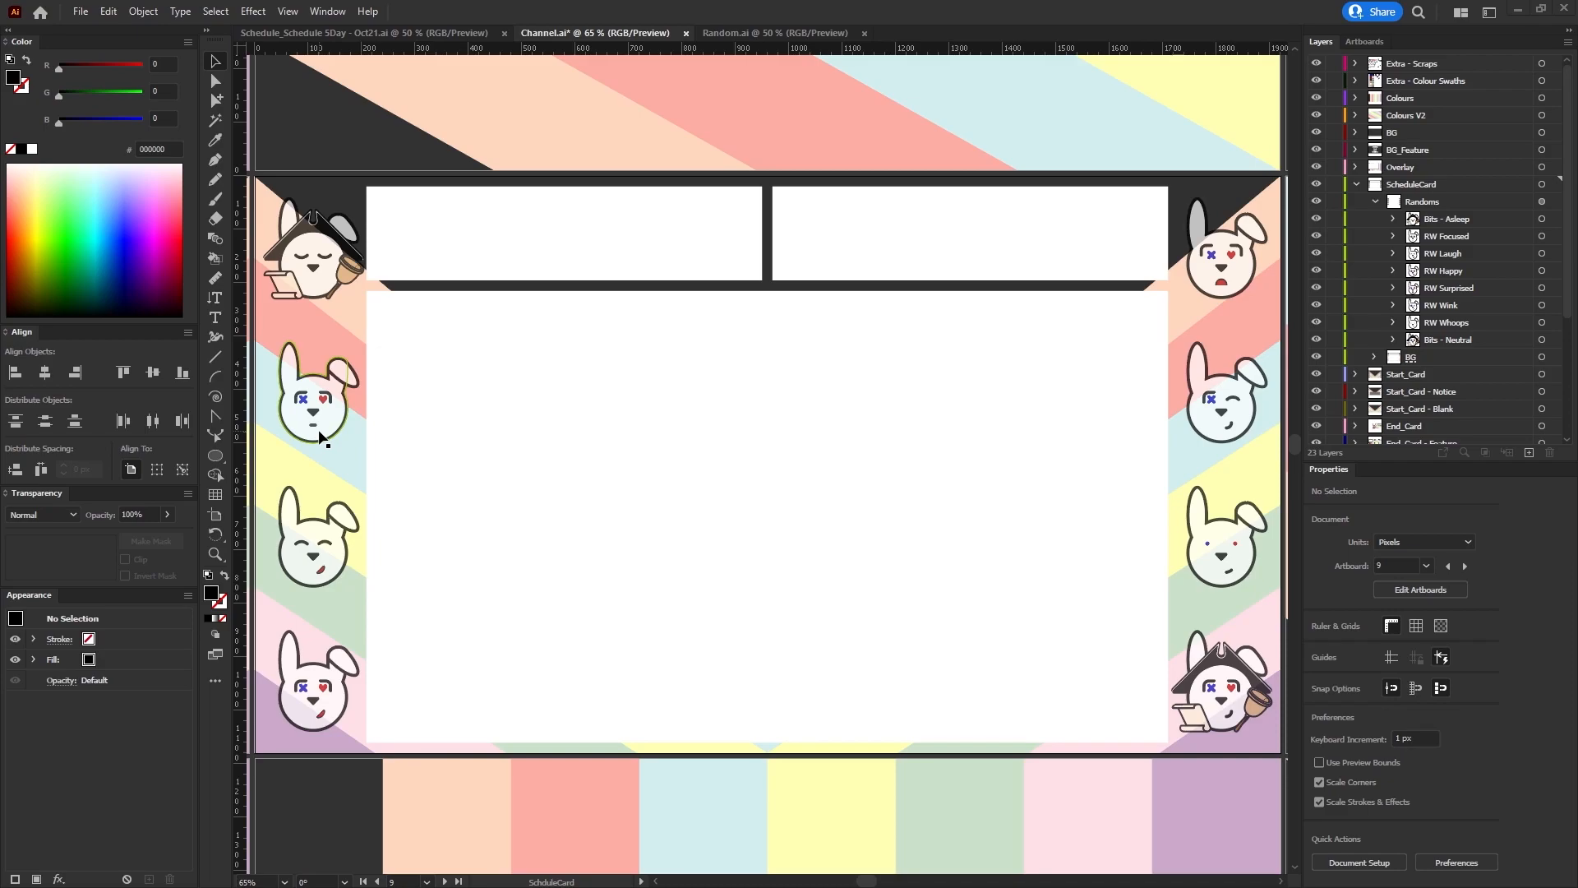
Copy the Plays - Focused and Plays - Whoops layers from Random.ai and paste them into the ScheduleCard layer of Channel.ai.
click(780, 32)
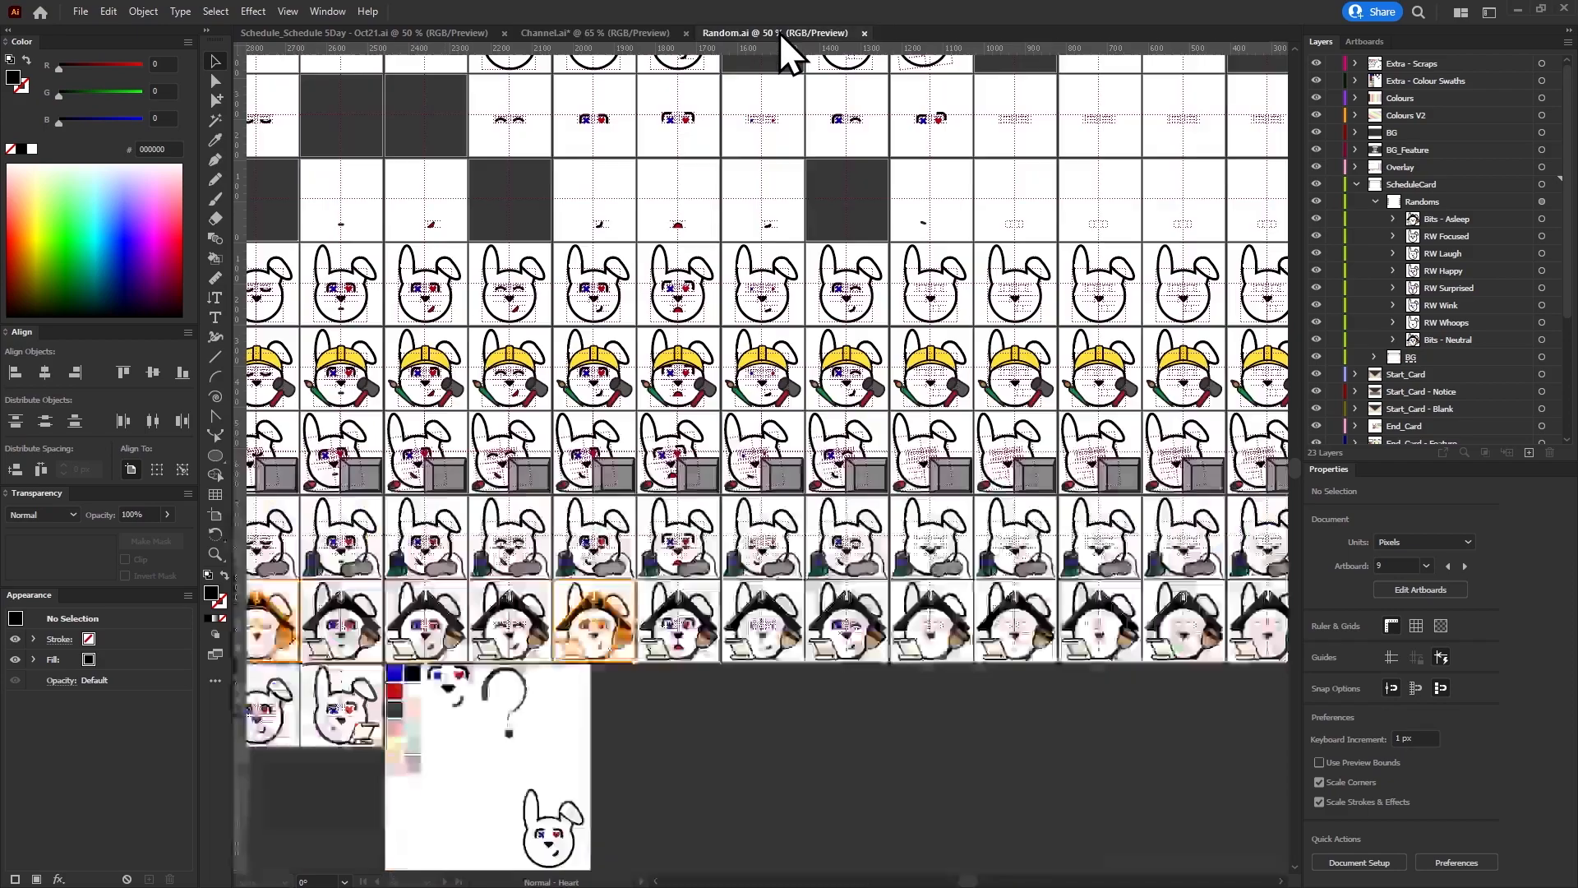
click(1433, 288)
scroll(1439, 293, down, 4)
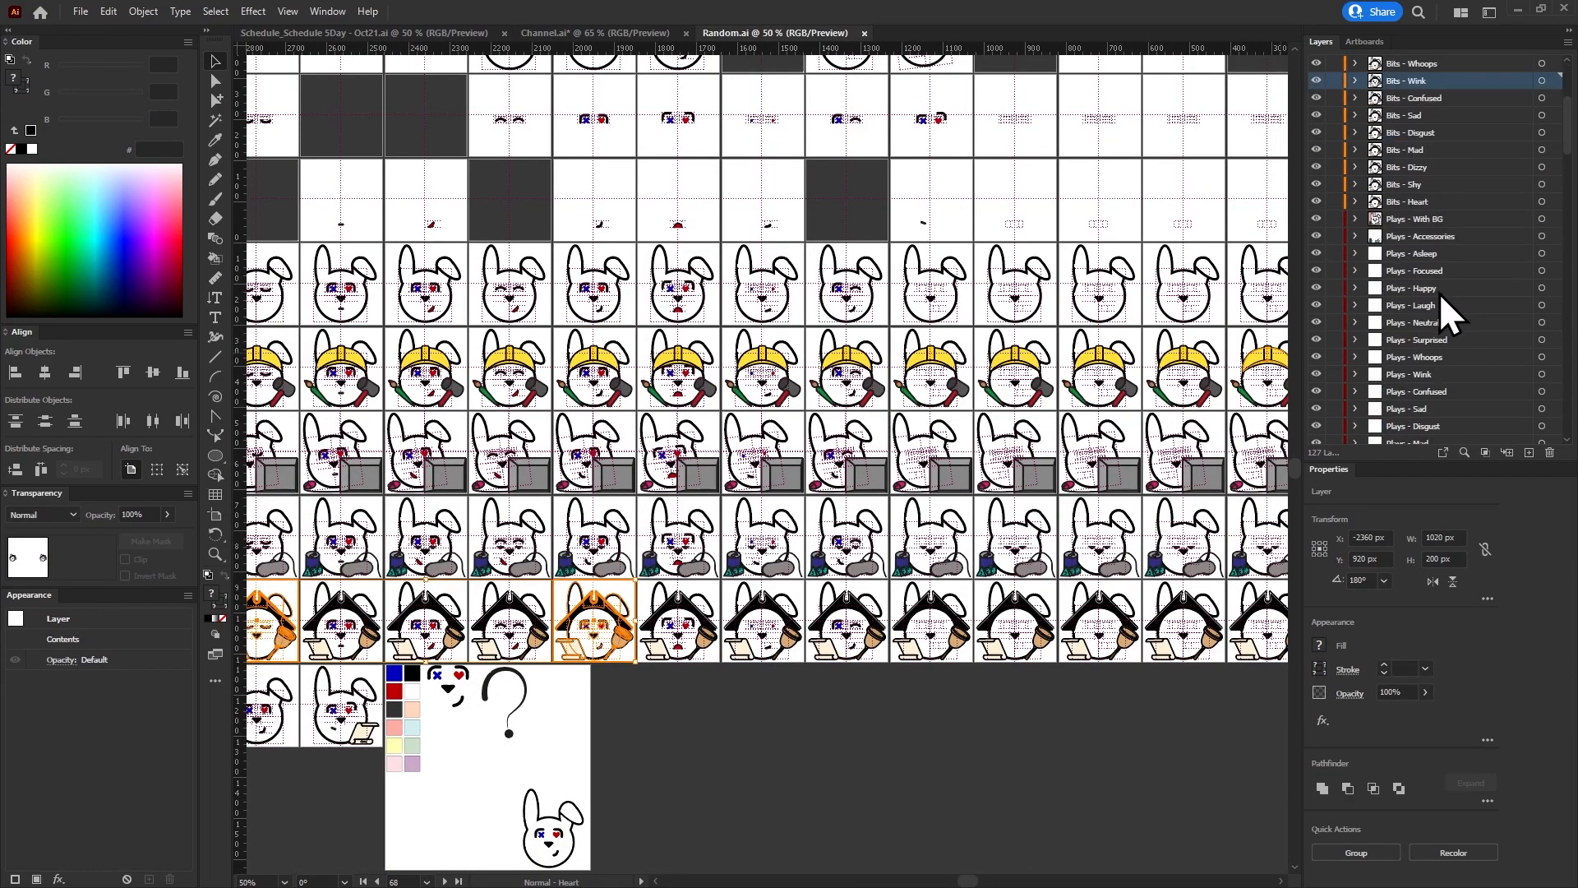
click(1438, 274)
click(1542, 270)
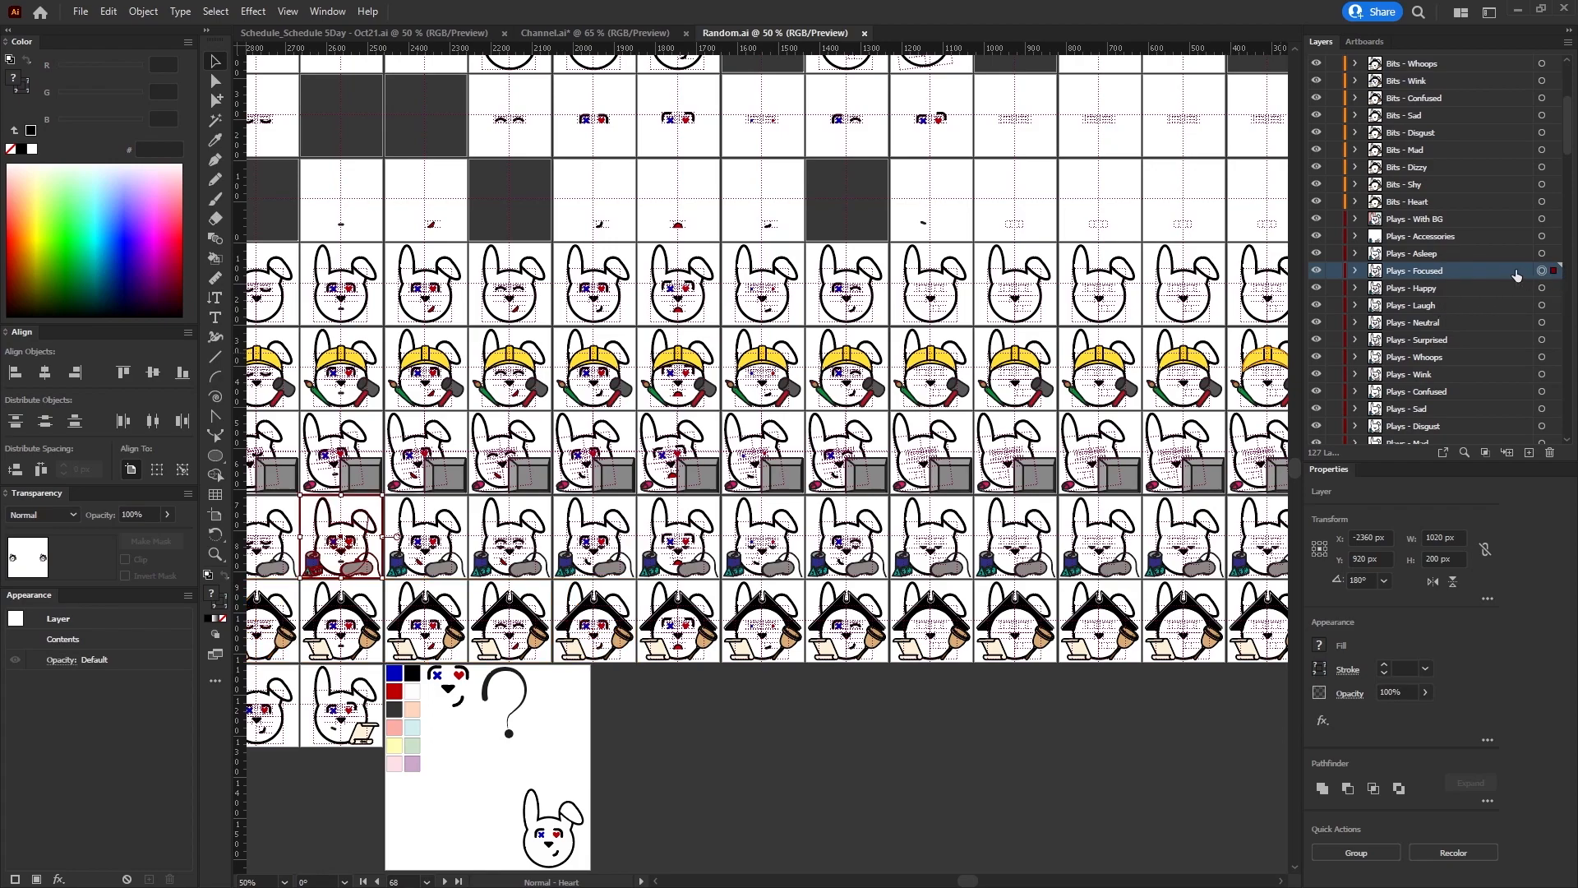
shift+click(1543, 356)
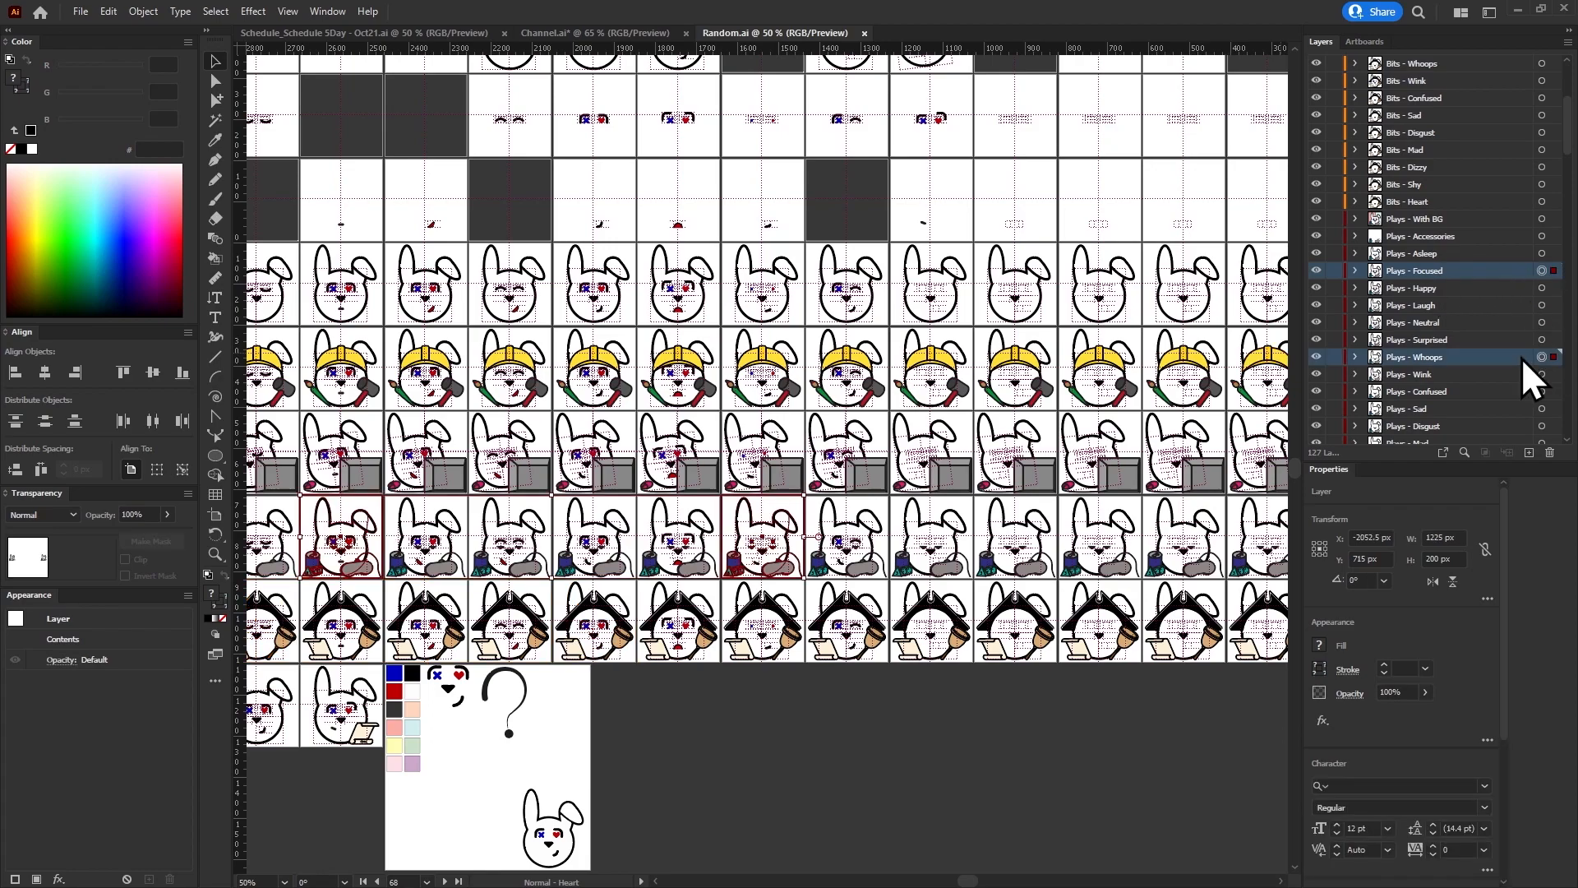
click(558, 31)
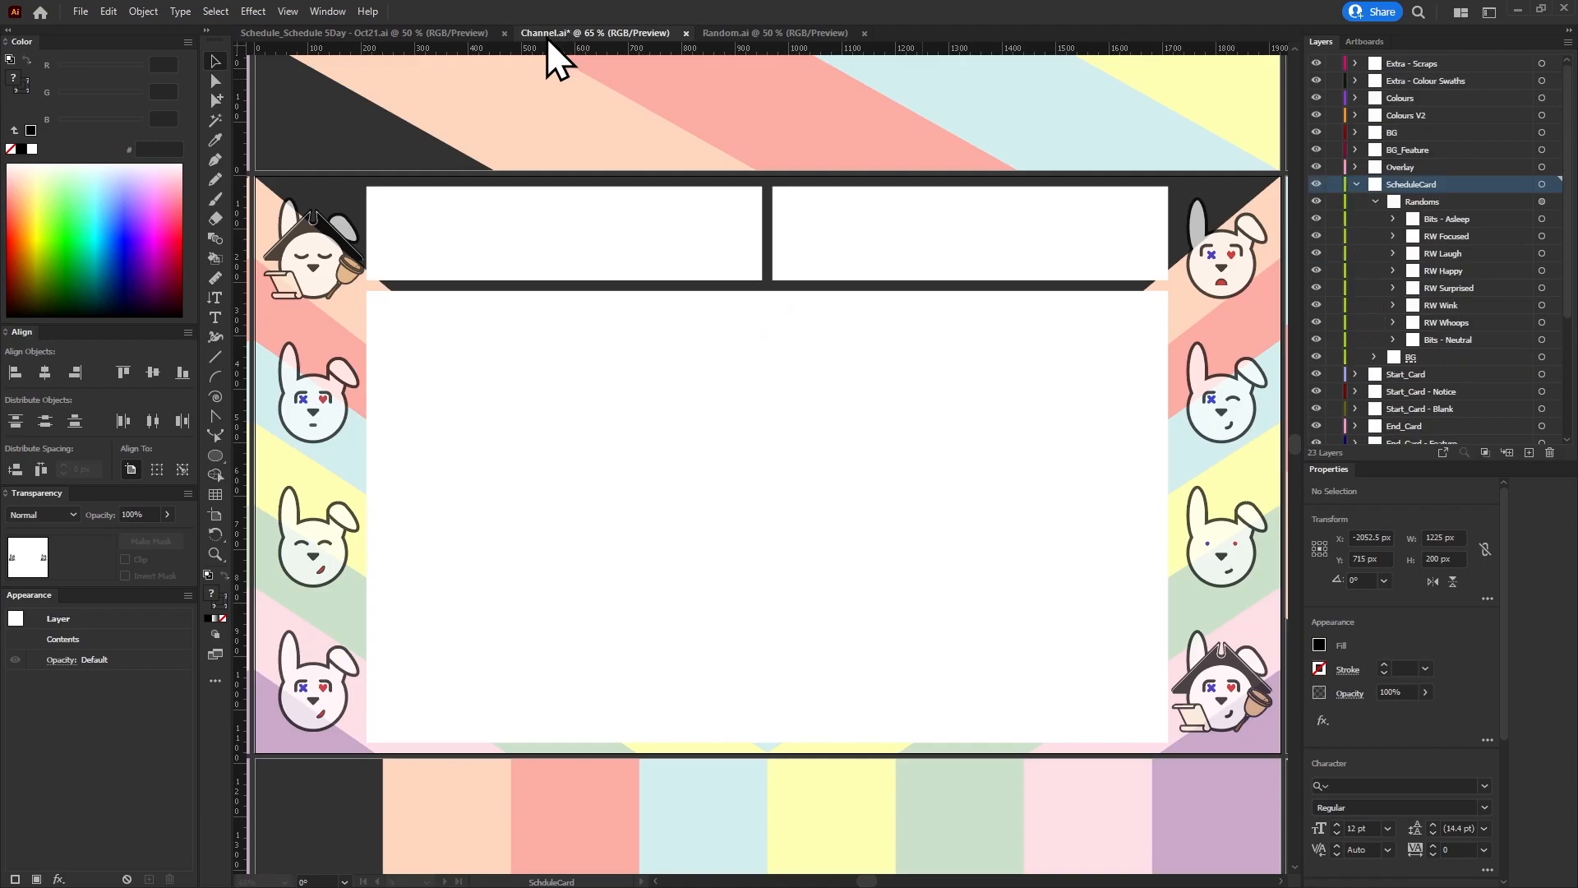
click(1542, 185)
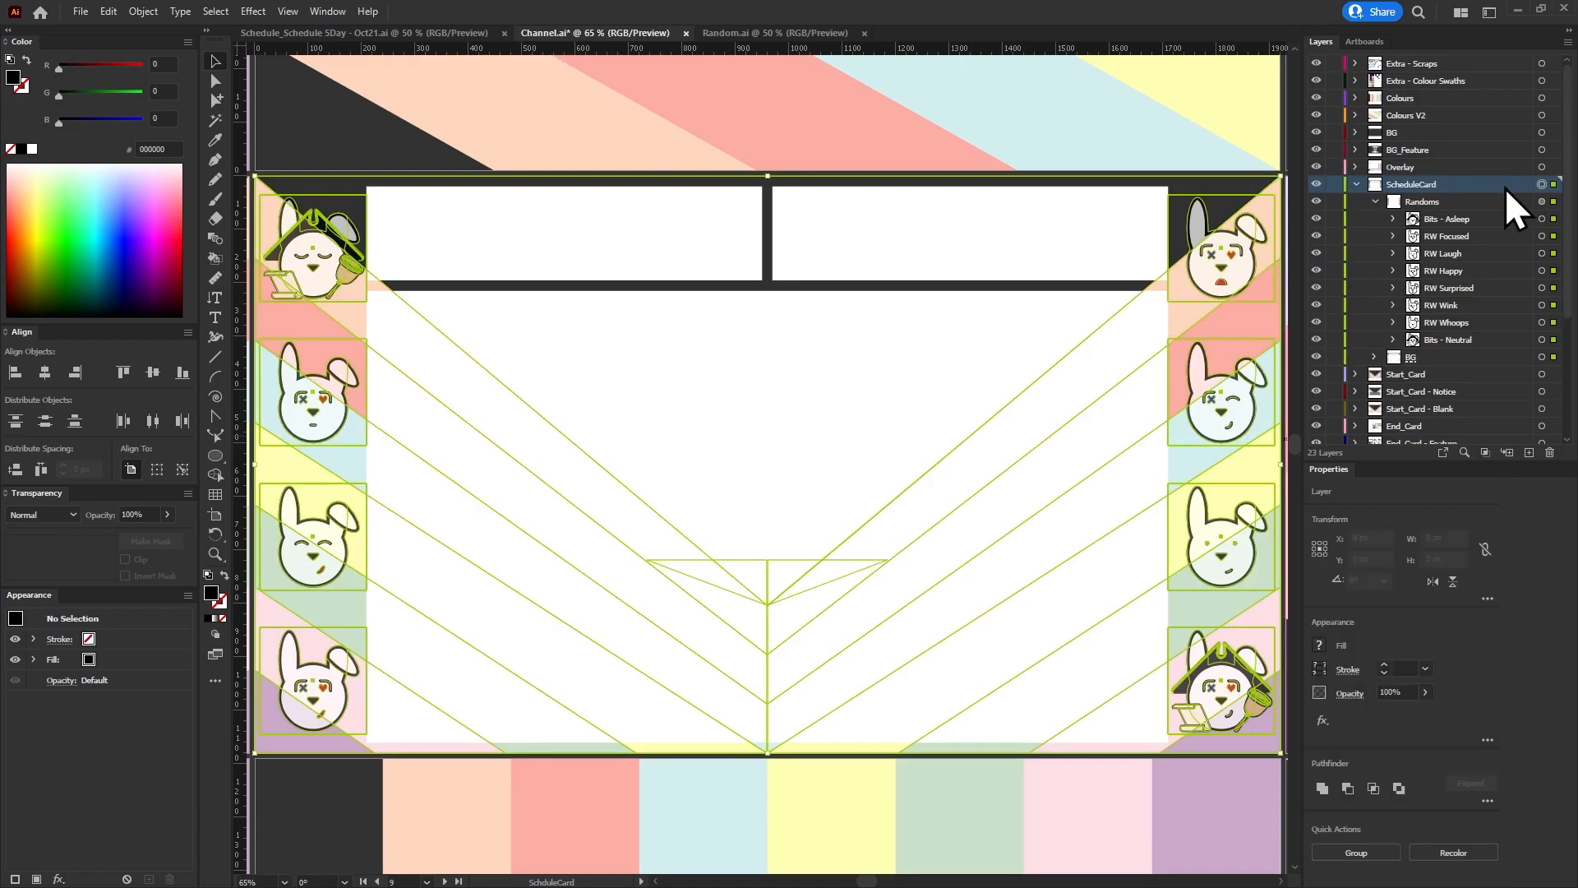
key(ctrl+v)
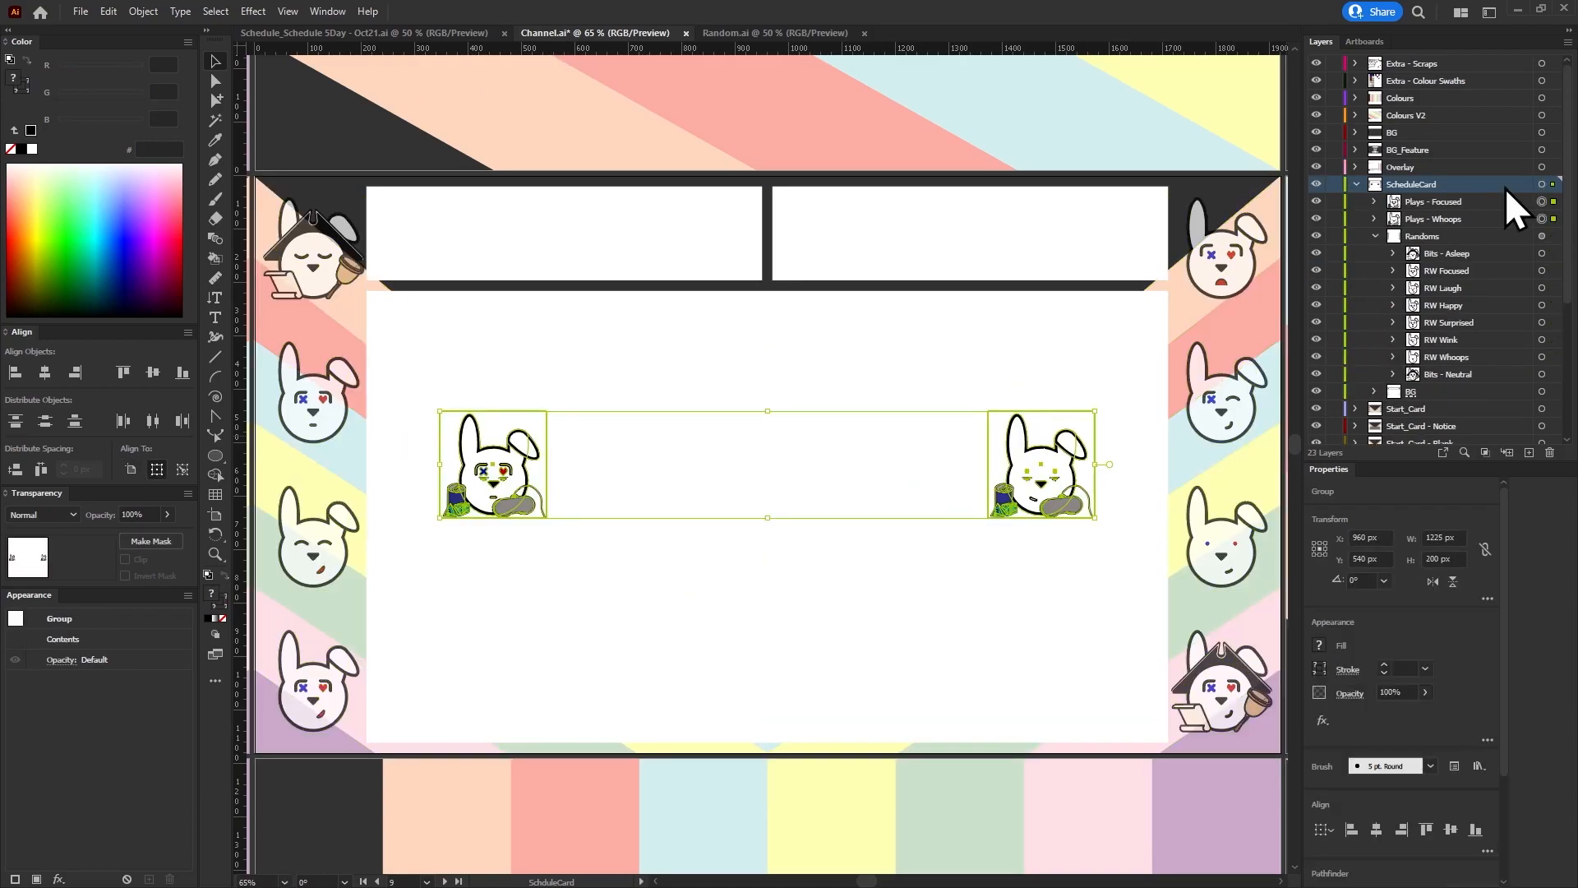
click(1498, 219)
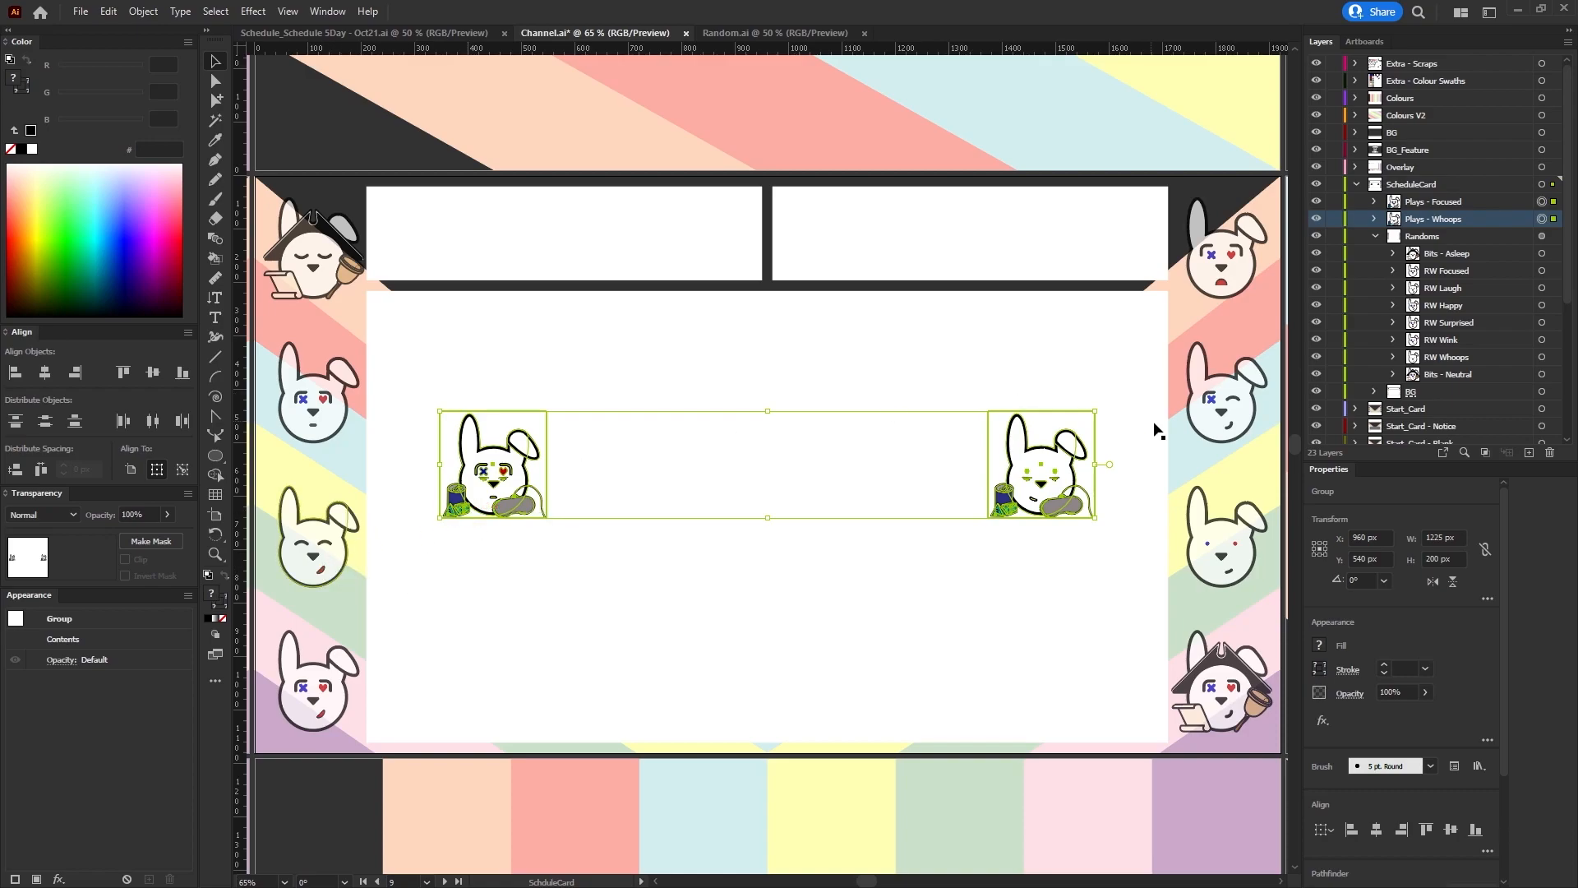
click(746, 32)
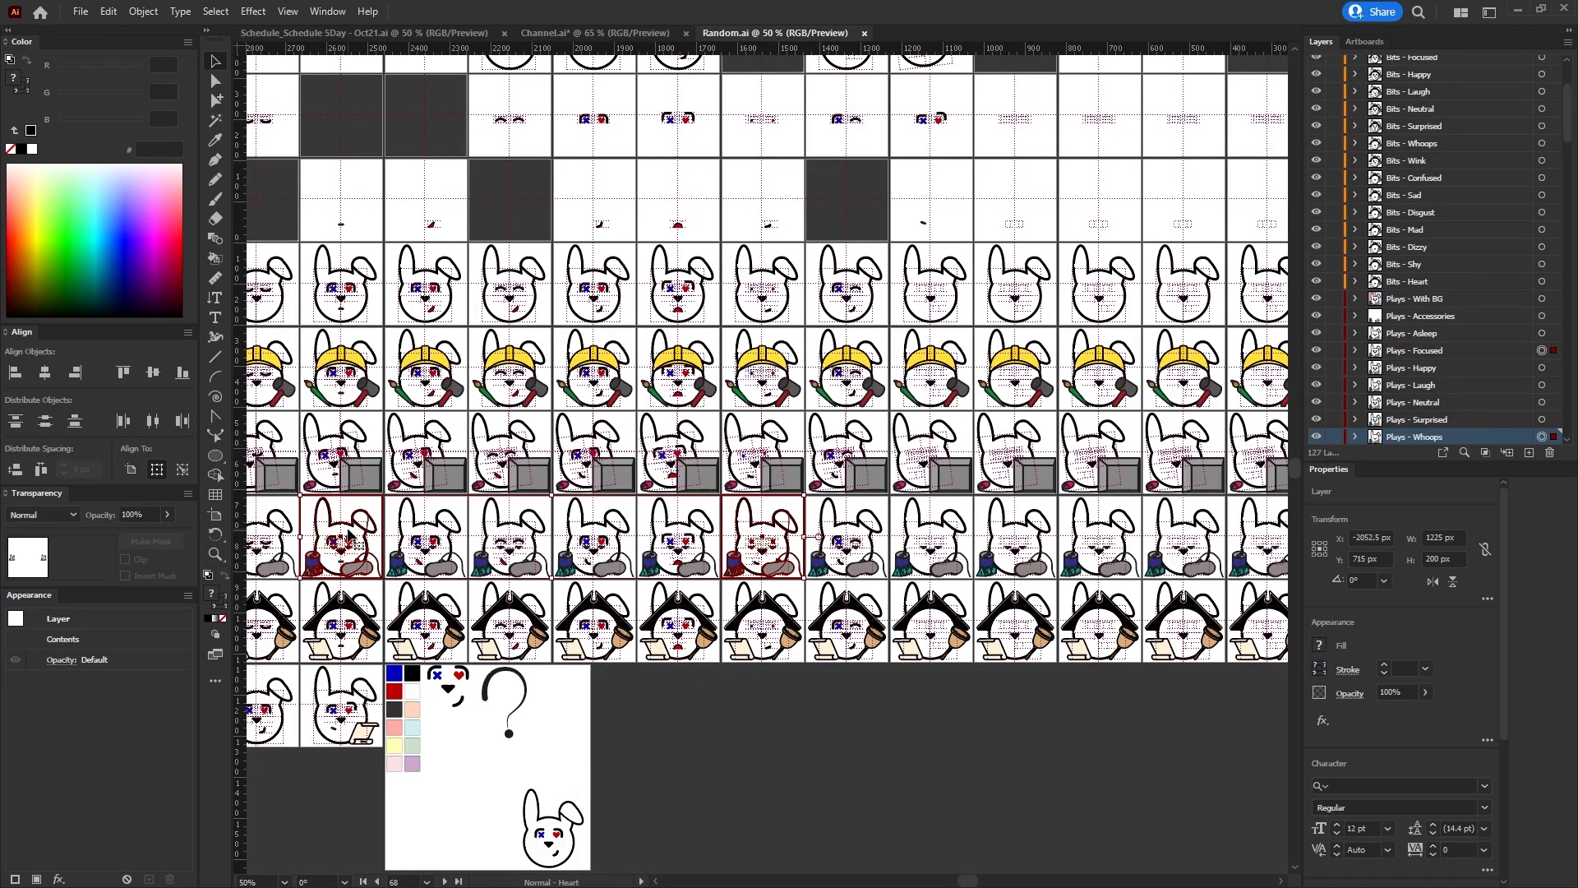
click(350, 539)
click(566, 36)
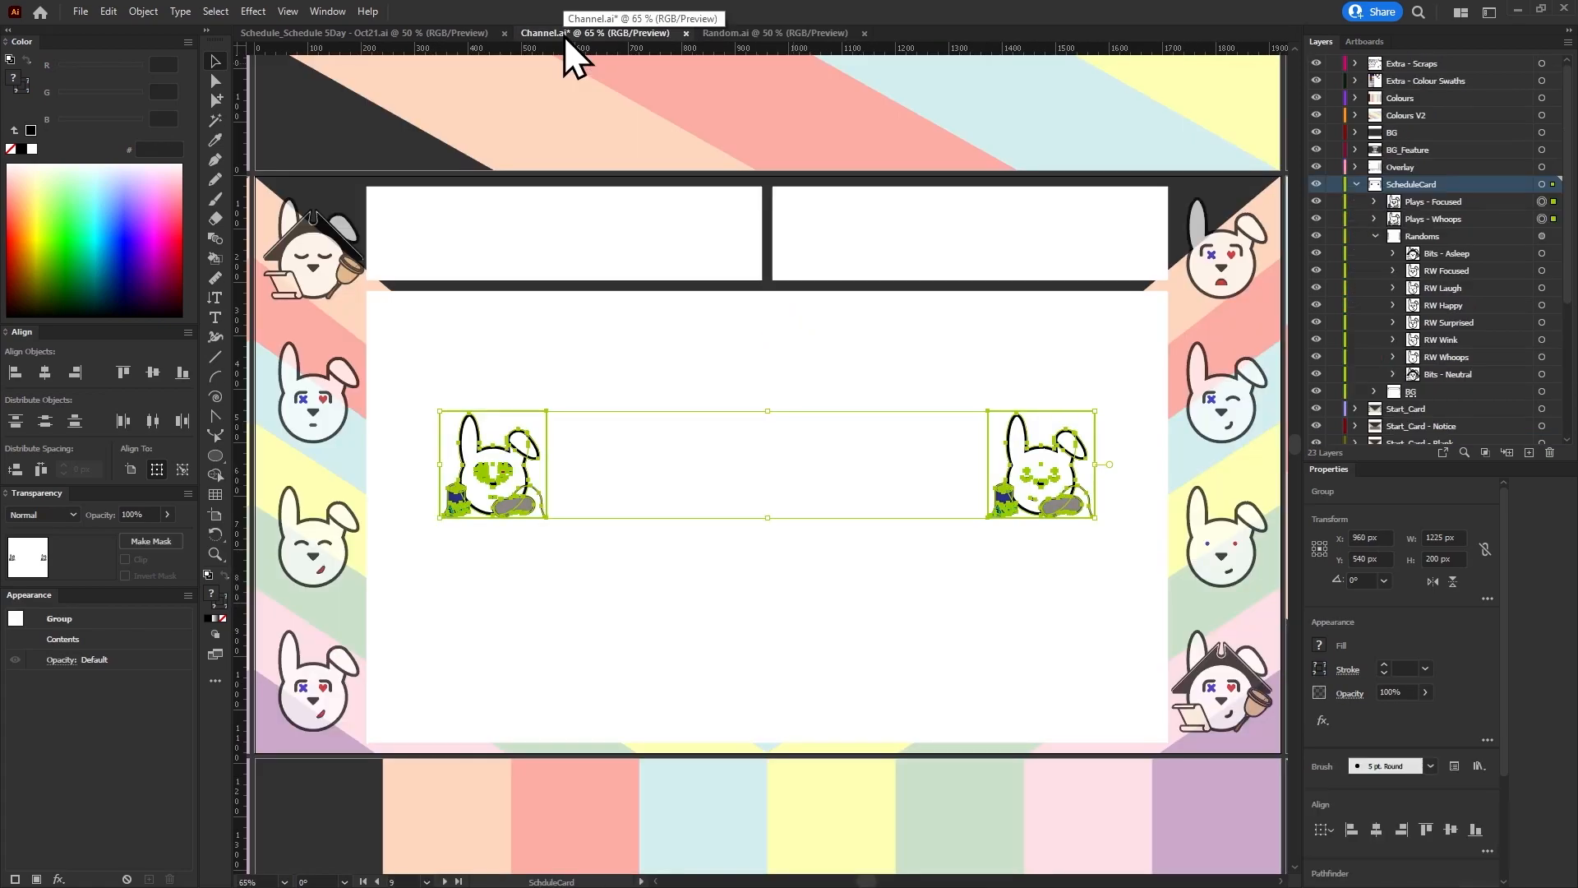
Copy the Makes - Laugh and Makes - Wink layers from Random.ai and paste them into the ScheduleCard layer of Channel.ai.
click(777, 25)
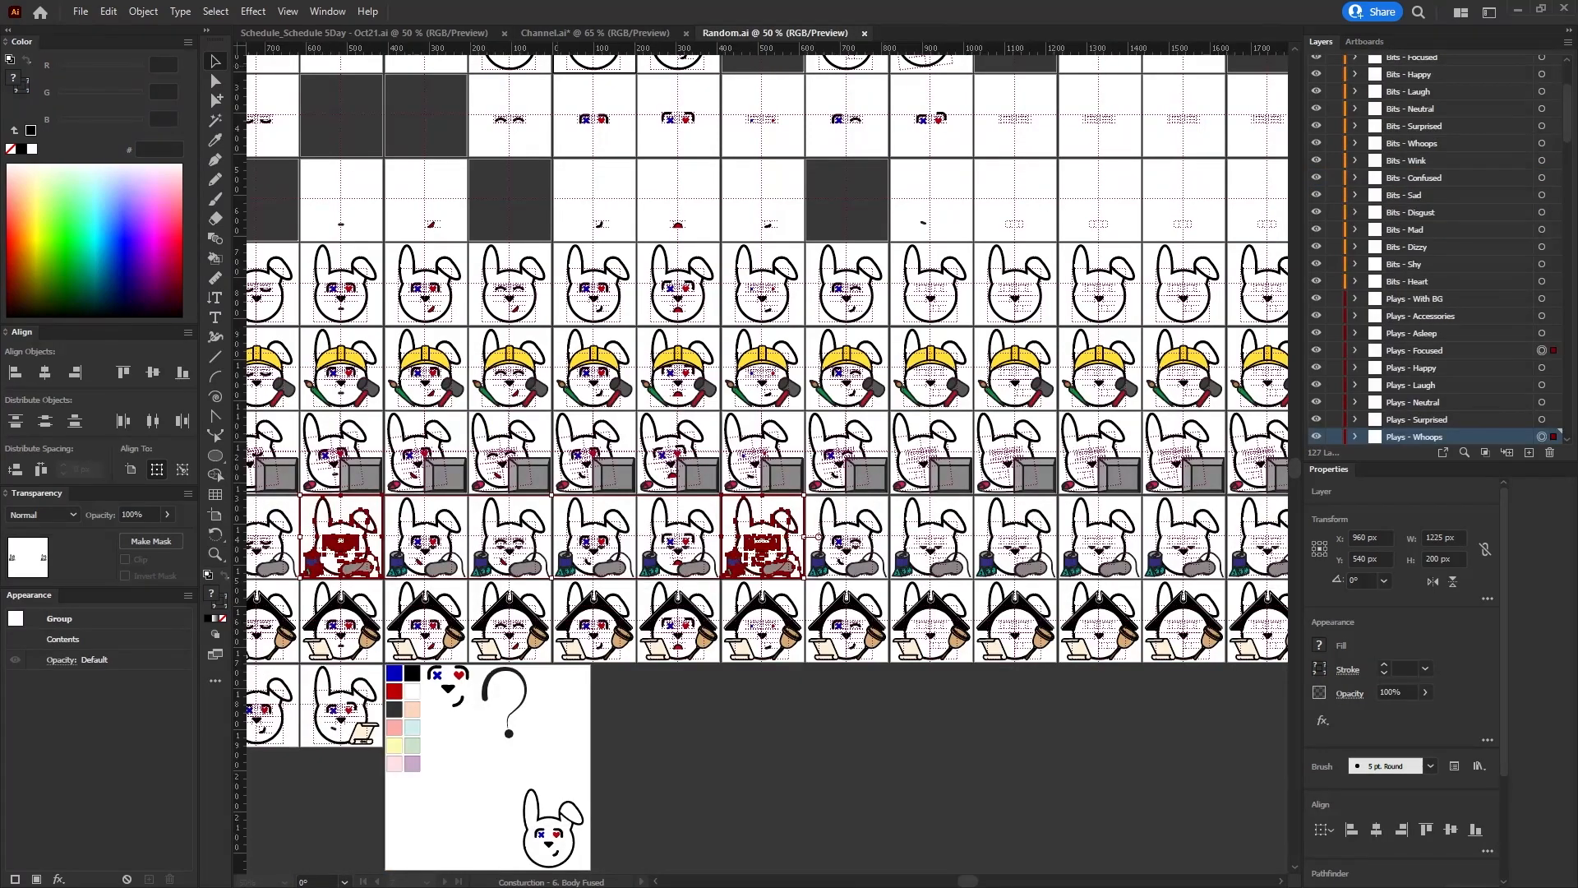
scroll(1481, 398, down, 8)
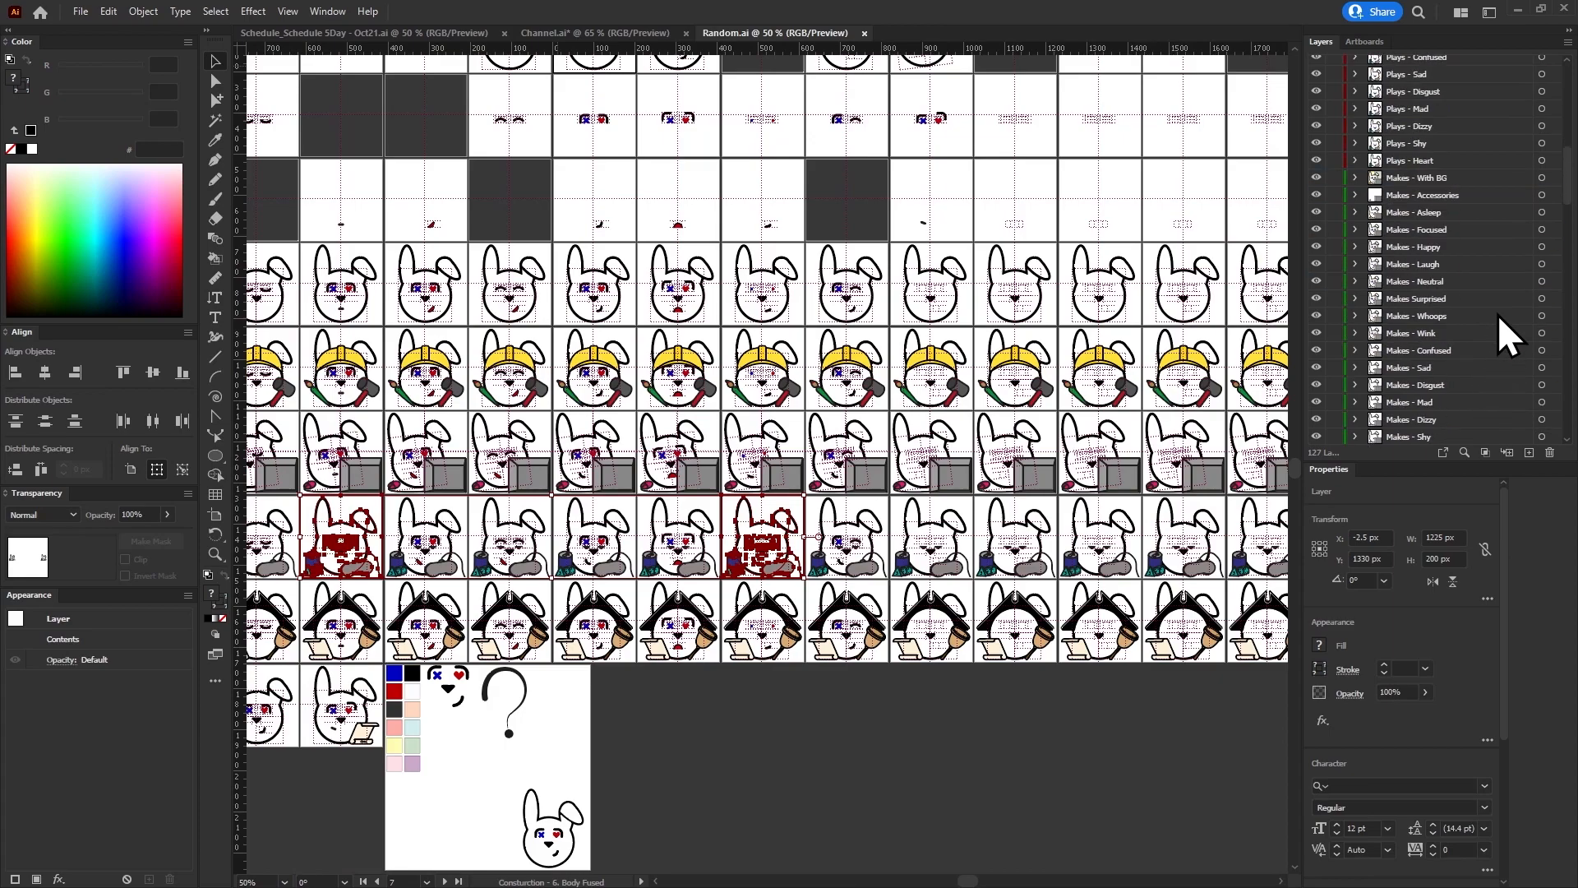
click(1542, 263)
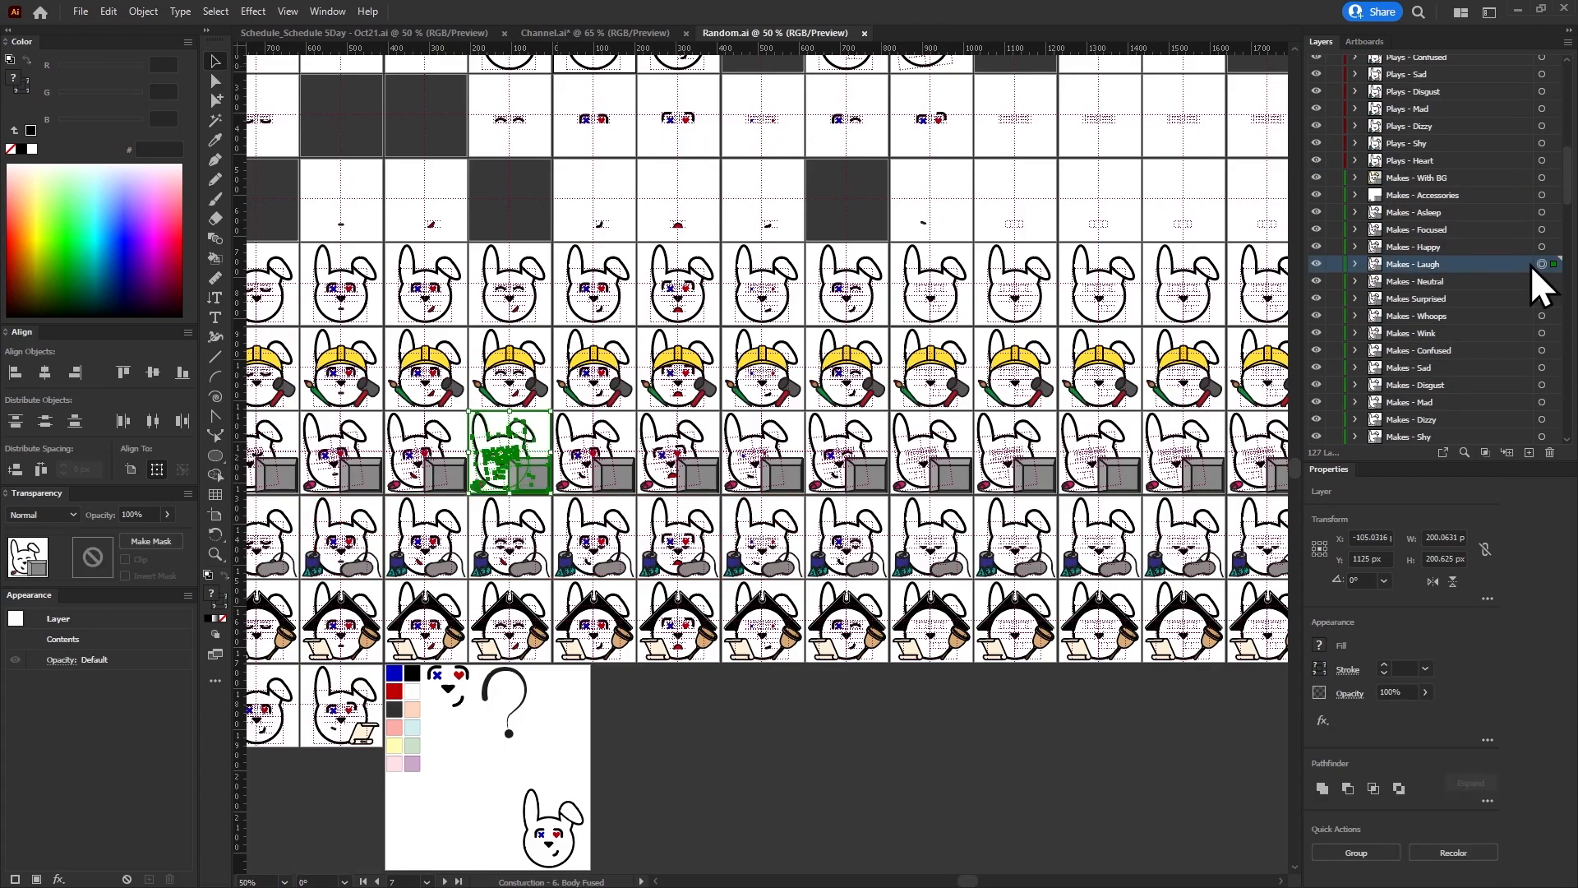
shift+click(1542, 333)
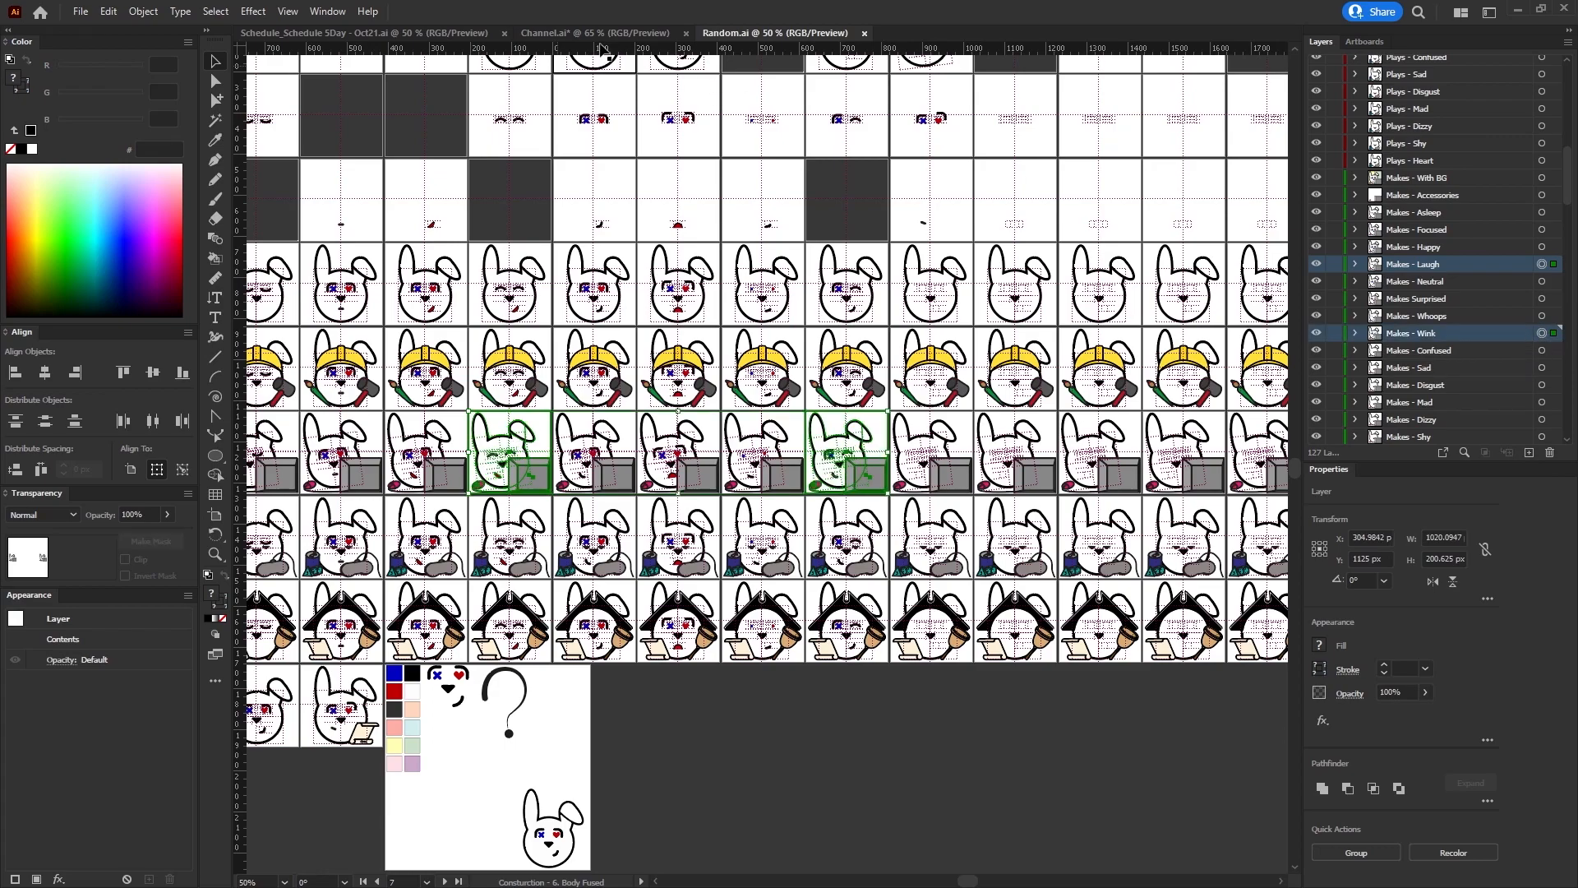
click(593, 33)
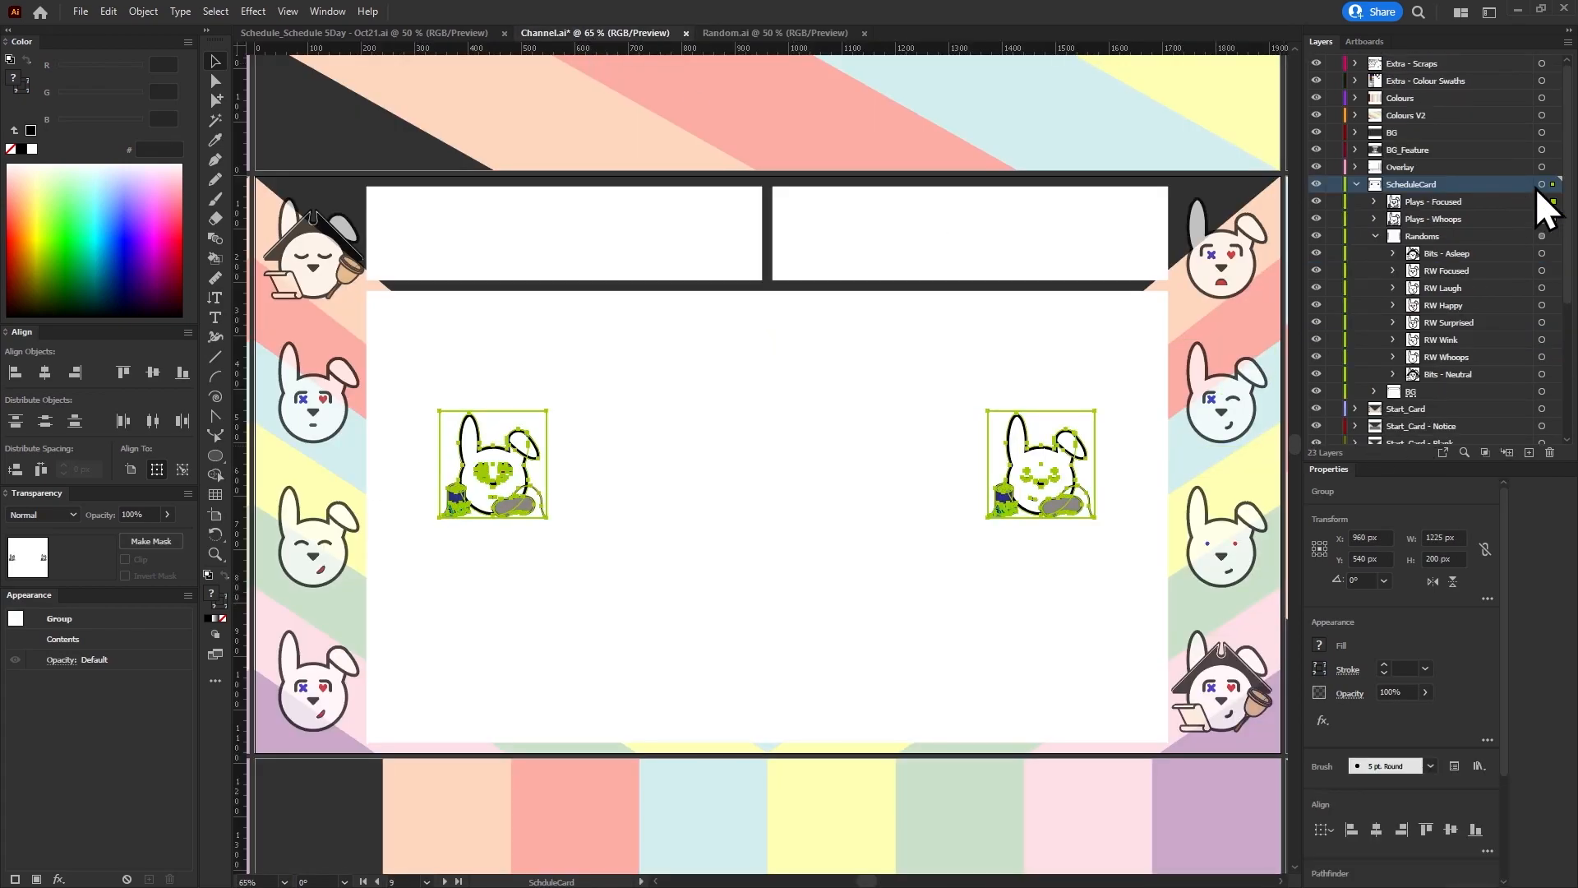
click(1536, 188)
key(ctrl+v)
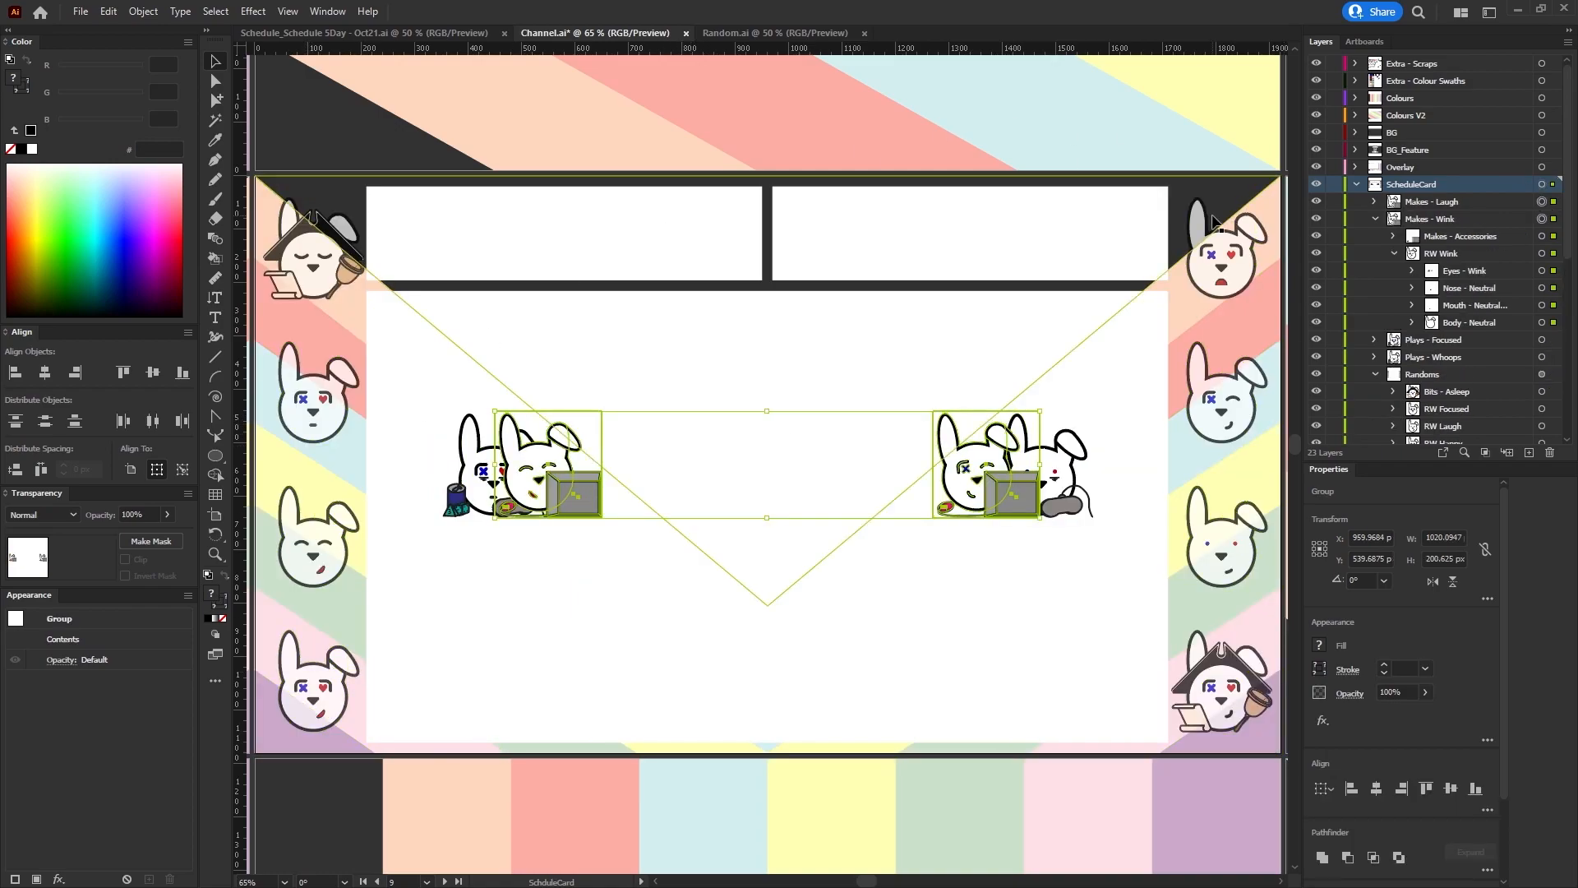
Copy the Does - Happy and Does - Surprised layers from Random.ai and paste them into the ScheduleCard layer of Channel.ai.
click(764, 32)
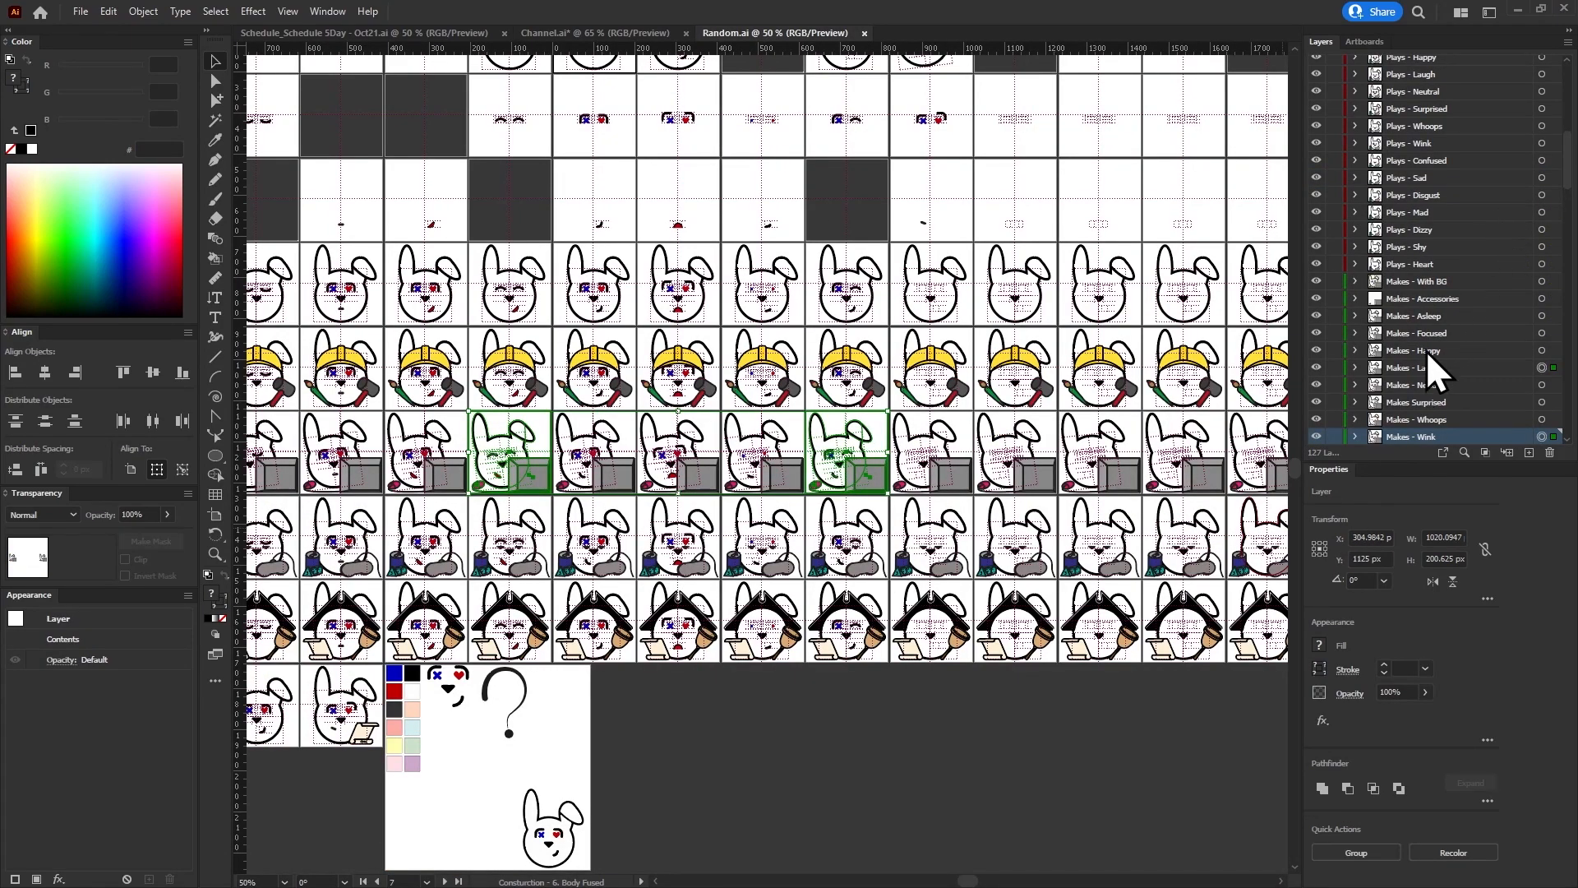
scroll(1476, 215, up, 3)
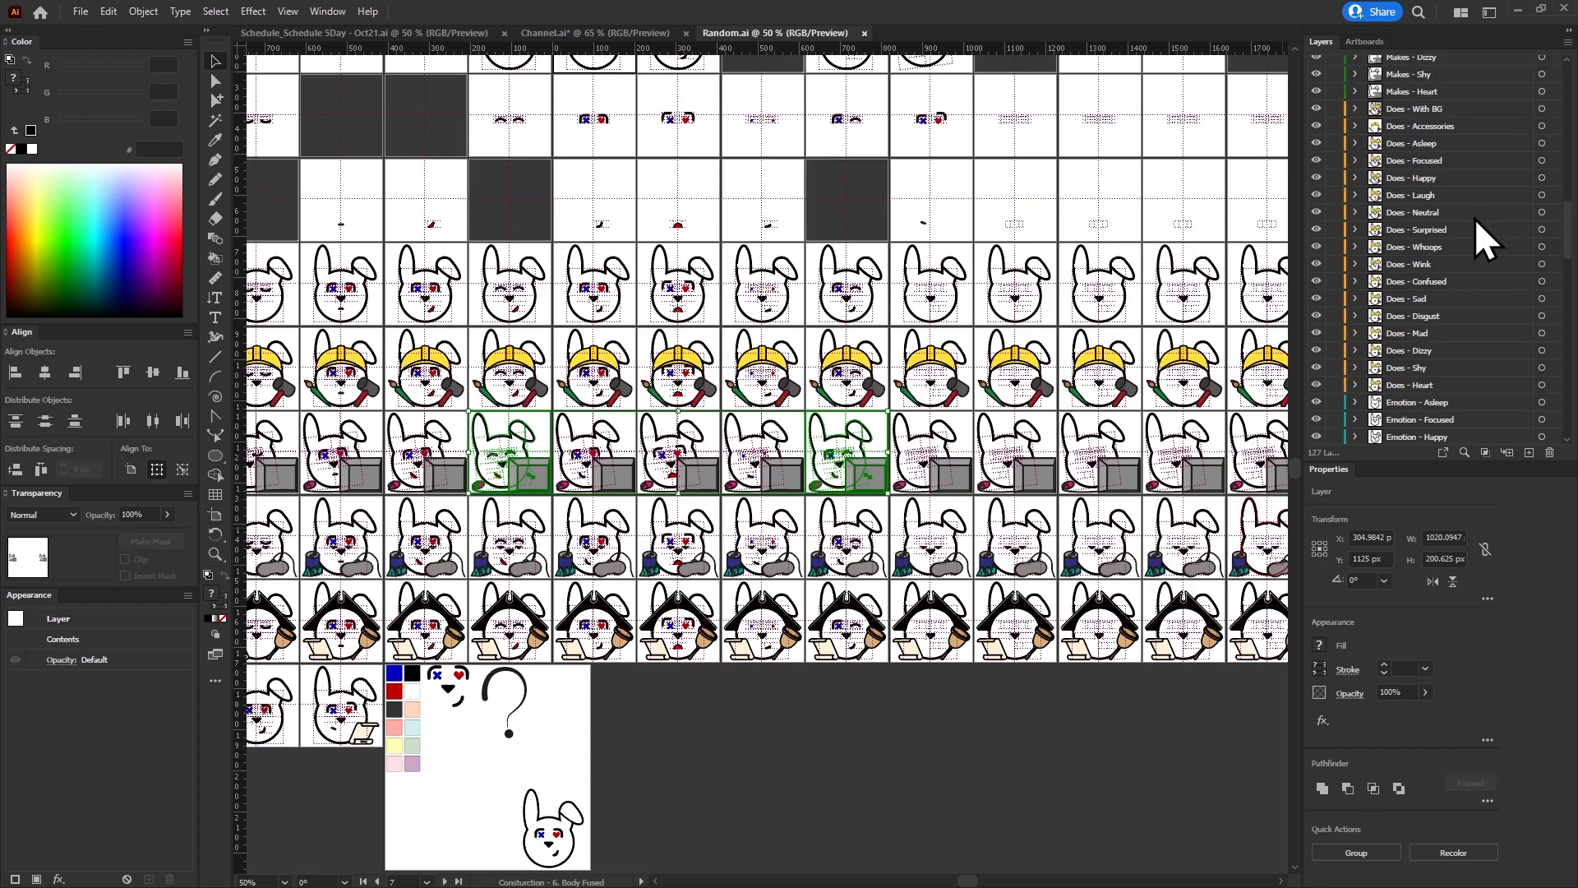
click(1539, 177)
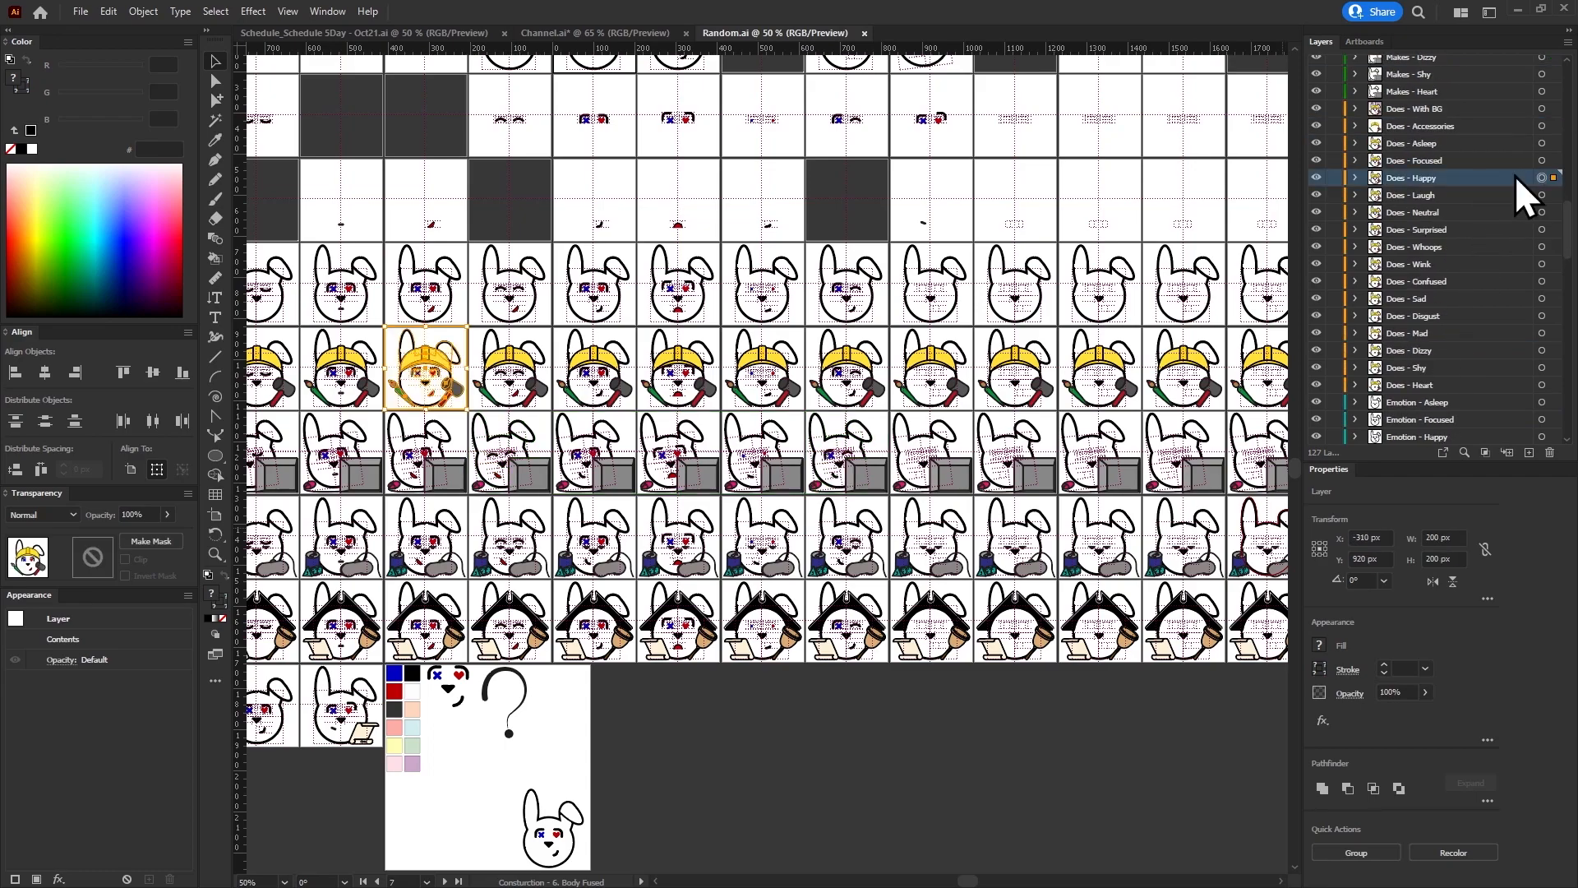
shift+click(1542, 230)
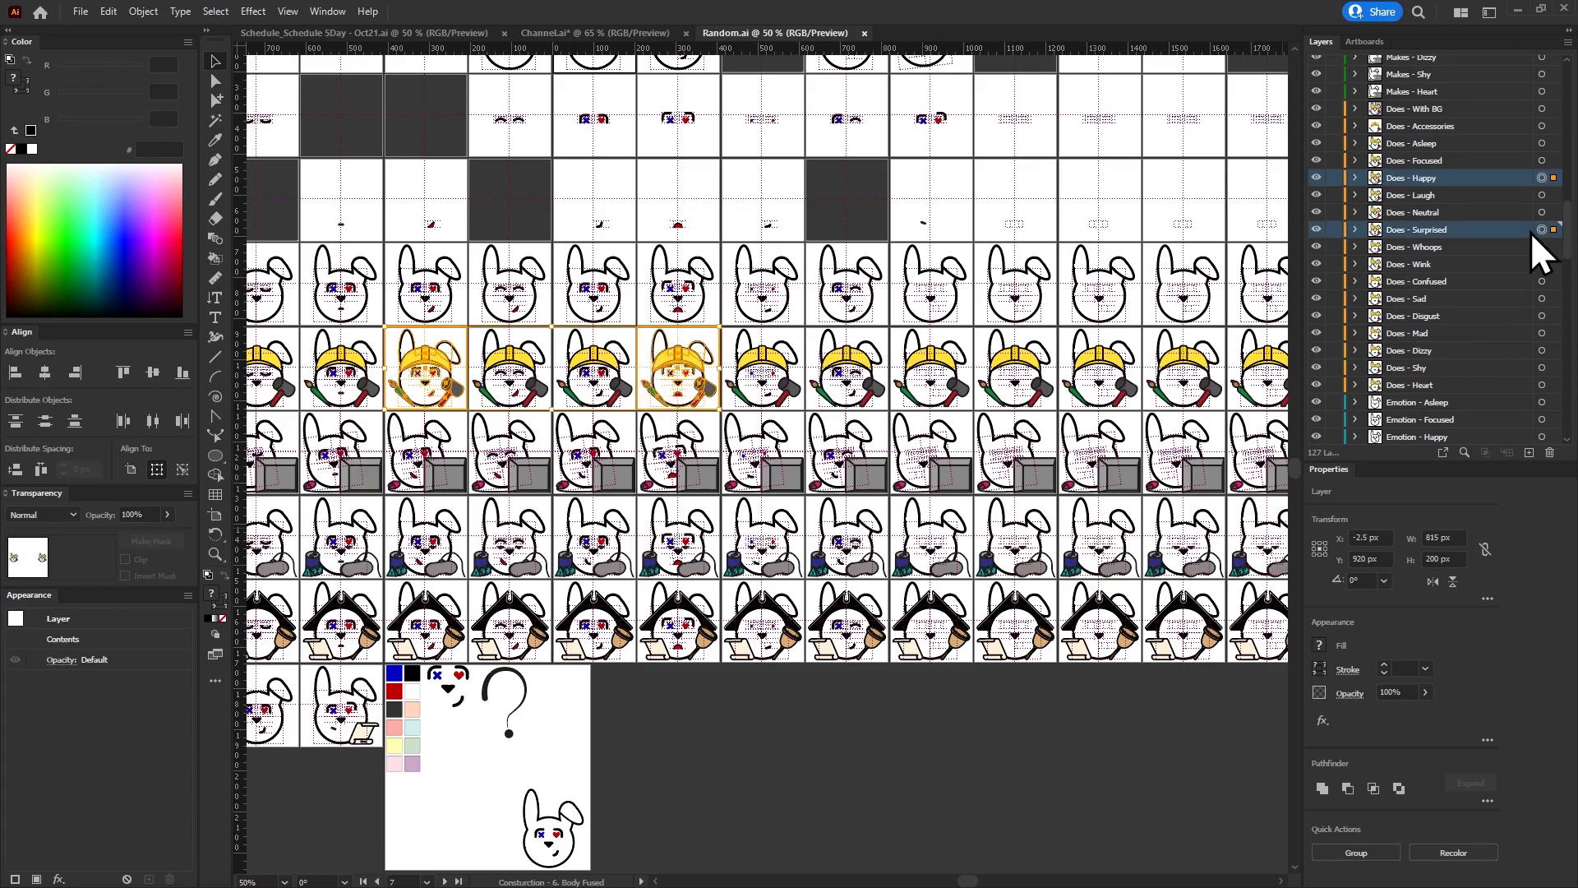
click(594, 33)
click(1528, 182)
key(ctrl+v)
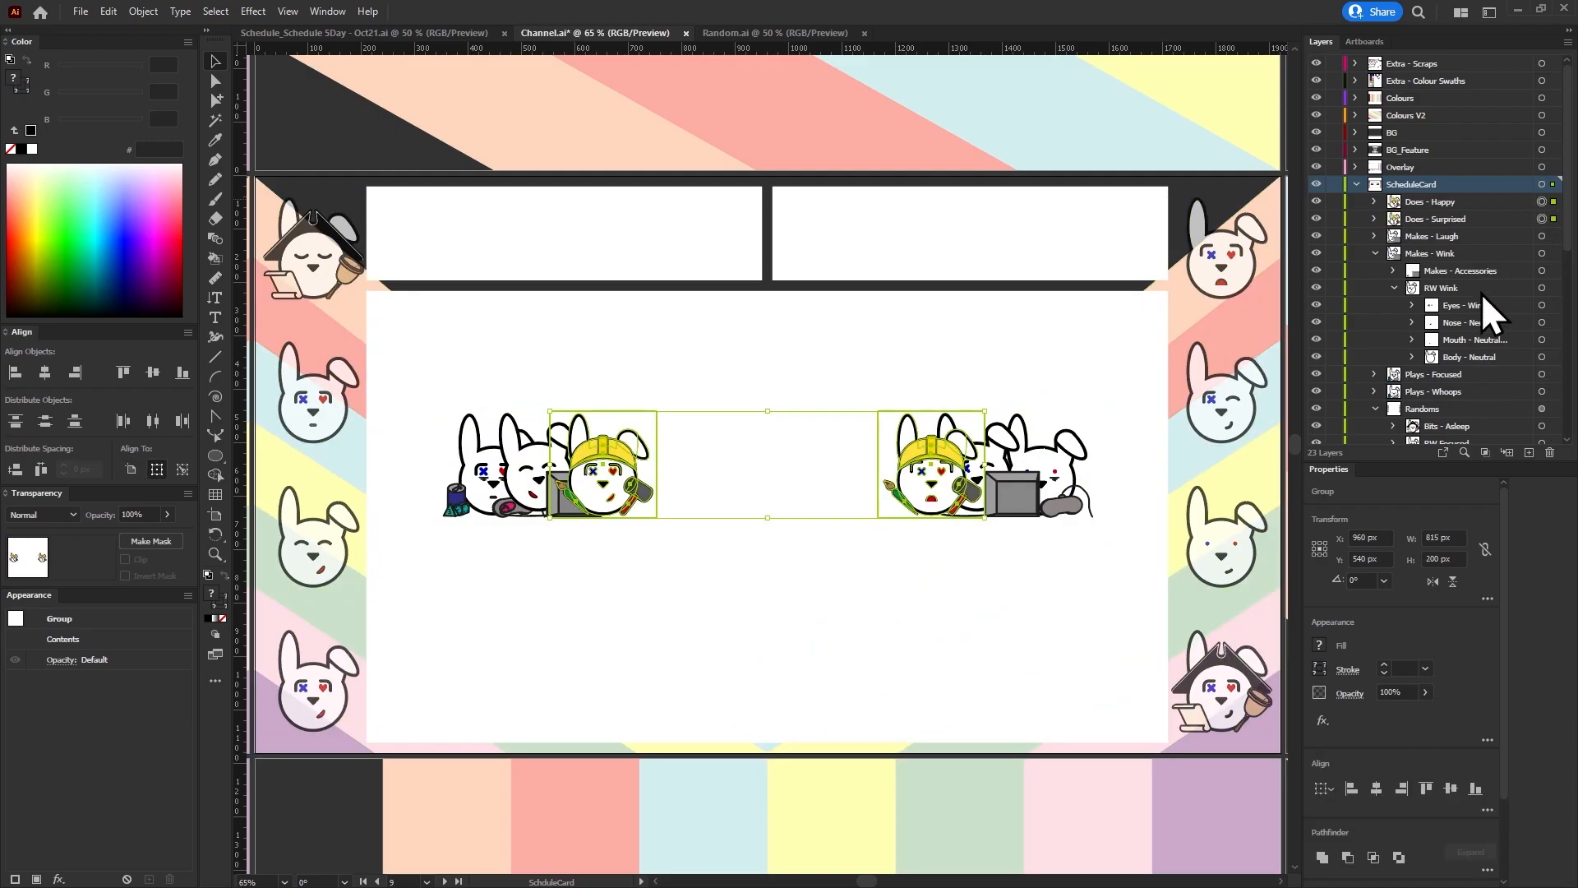
Collapse the RW Wink and Makes - Wink groups in the layer list.
click(1458, 224)
click(1495, 250)
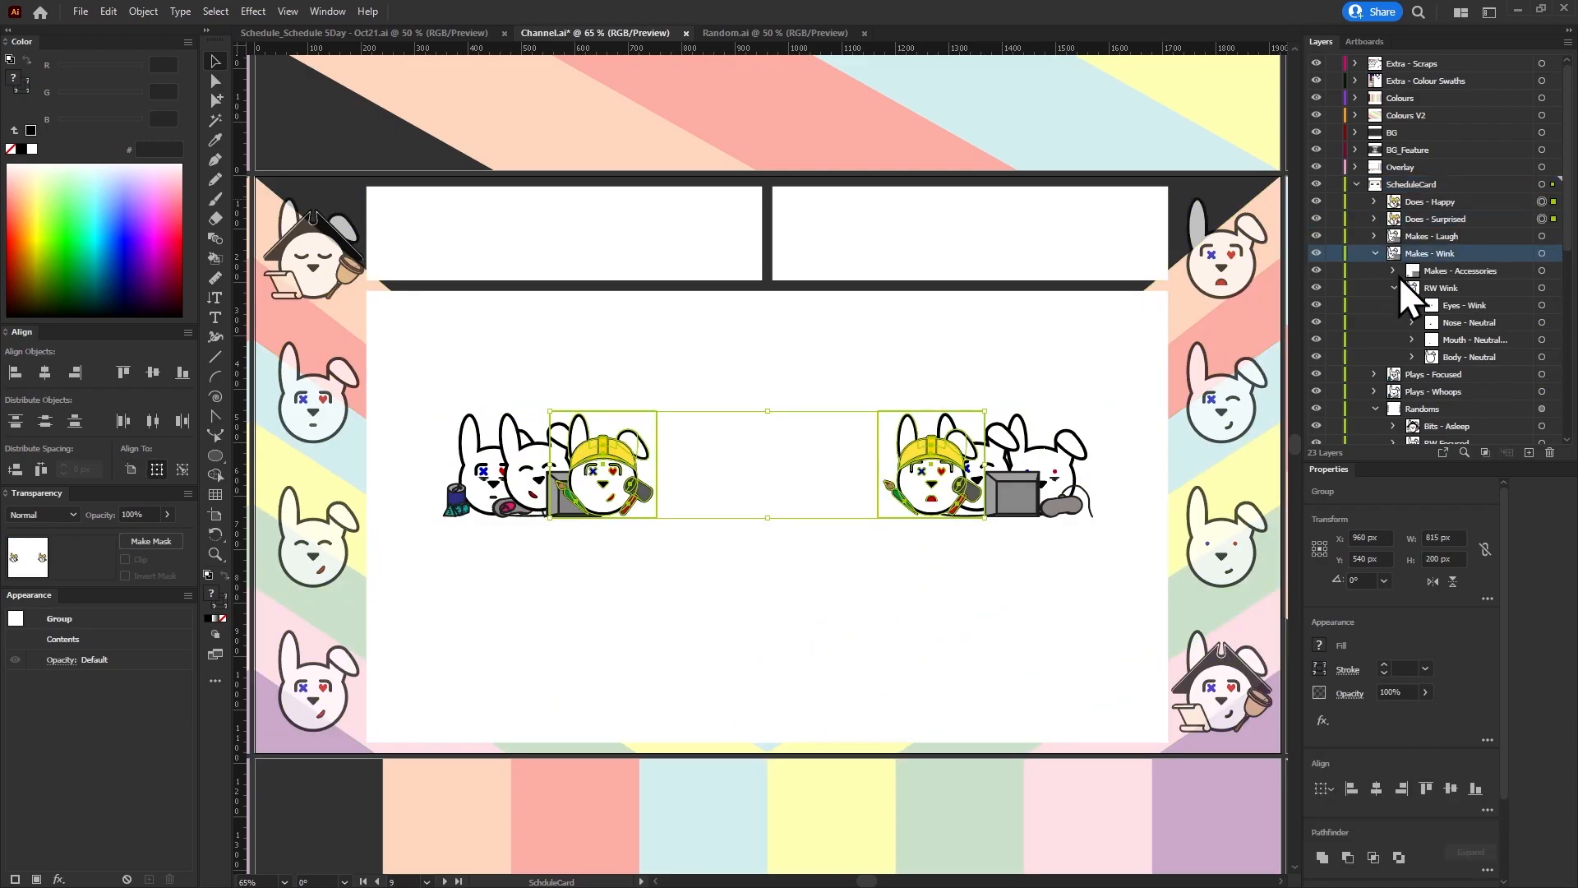
click(1397, 286)
click(1376, 253)
click(1509, 305)
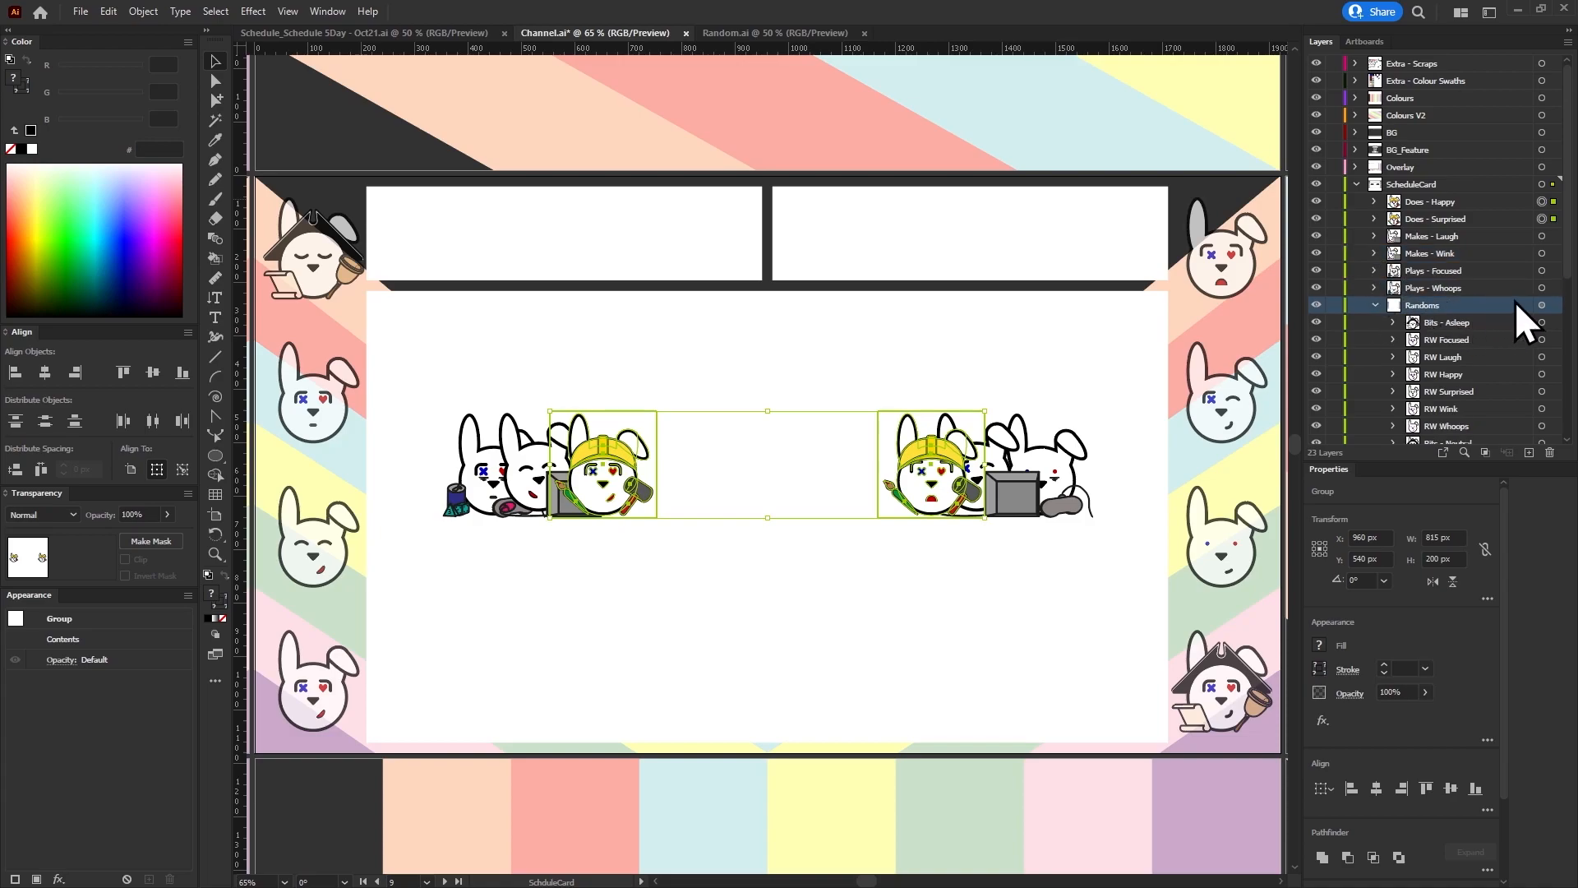
Position the Plays - Whoops group over the RW Whoops bunny at X 1810 px and Y 675 px.
click(1542, 288)
scroll(1498, 359, down, 3)
click(1478, 288)
click(1542, 270)
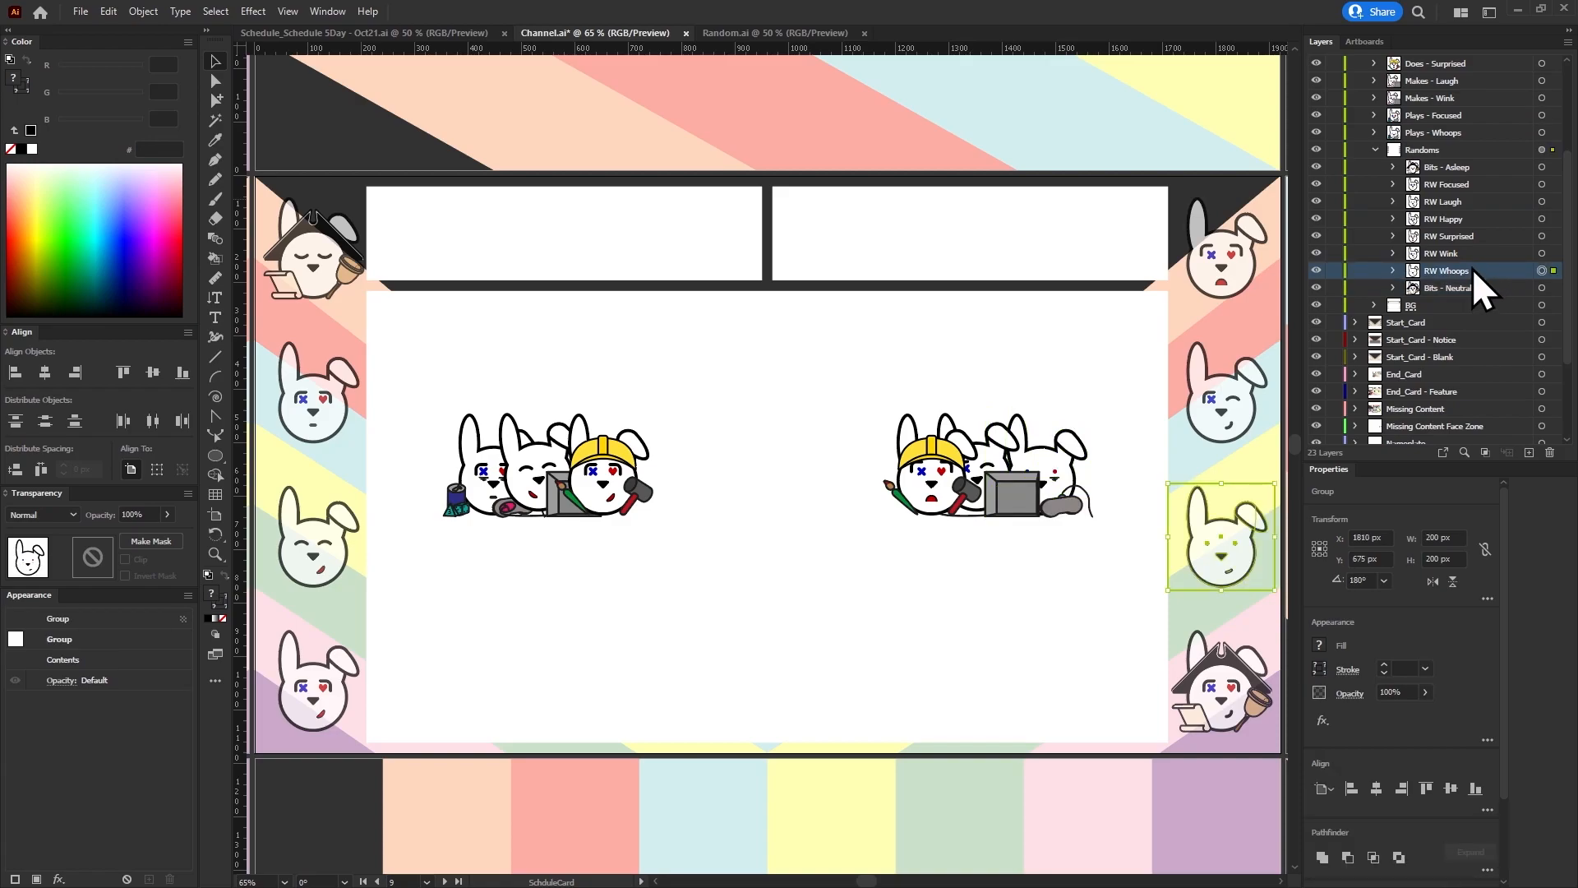
scroll(1471, 268, up, 1)
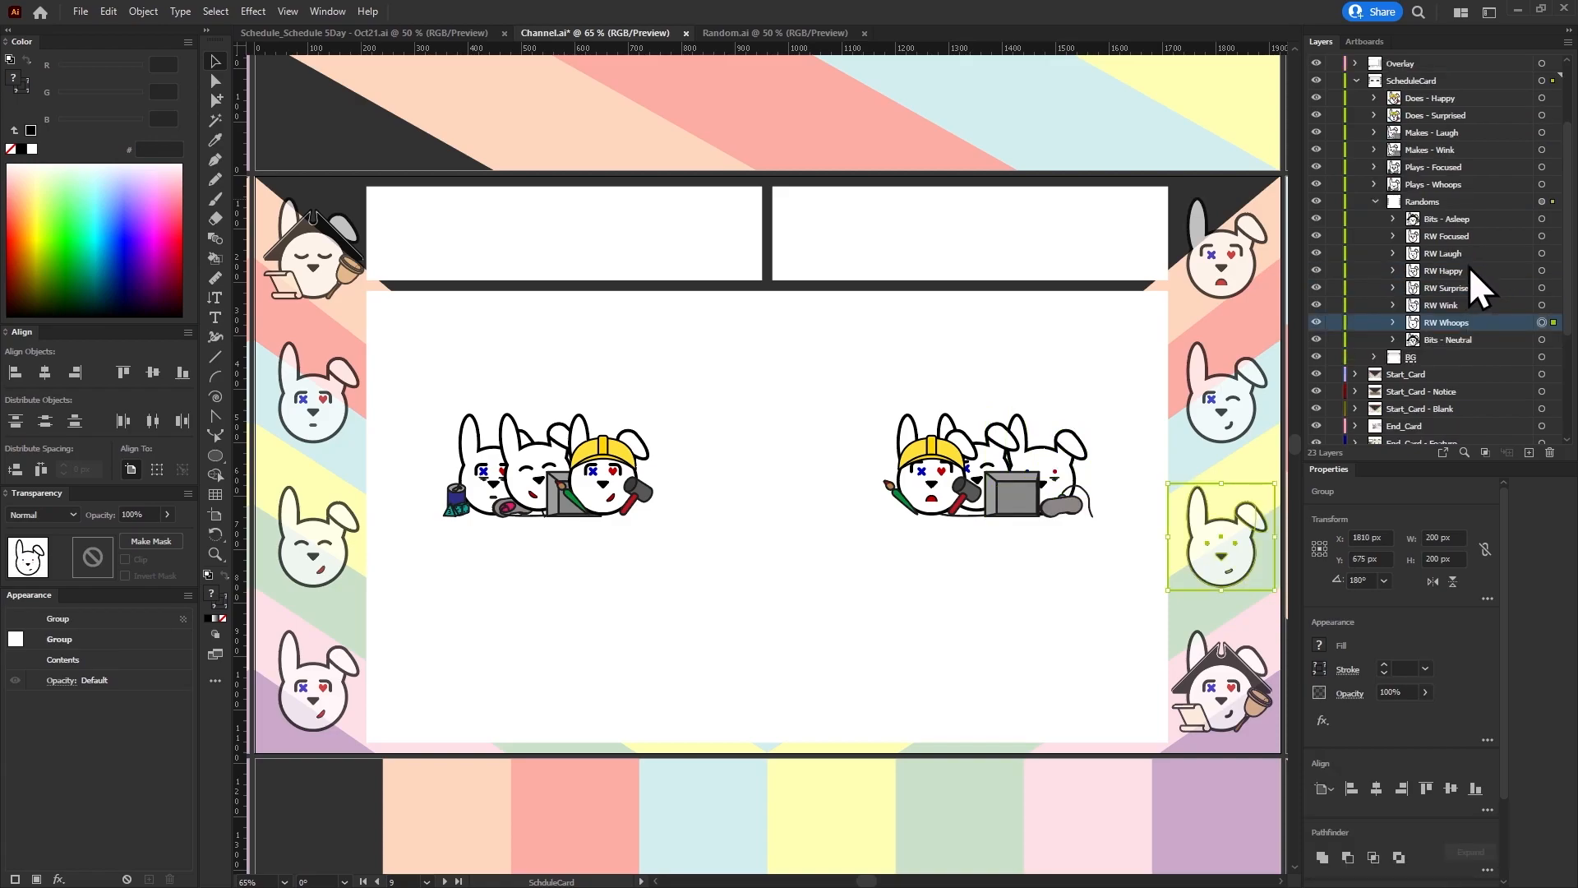
click(1543, 186)
click(1378, 538)
text(1810)
key(Tab)
text(6)
key(Return)
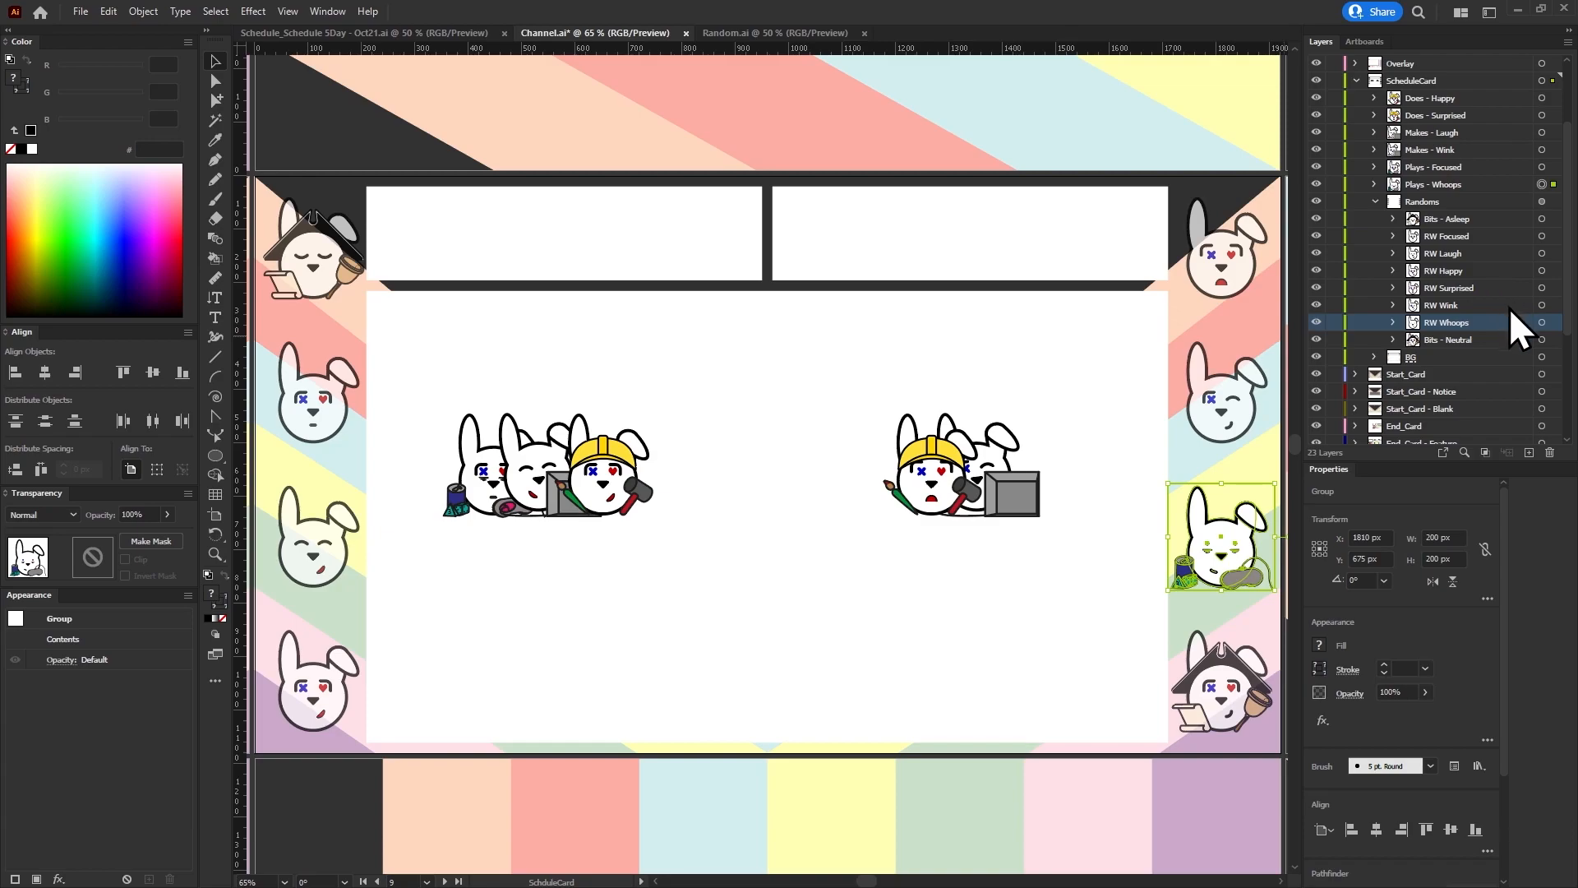
Delete the RW Whoops group and move the six pasted bunny groups into Randoms, ordered beside their matching expressions.
click(1542, 323)
click(1550, 453)
drag(1447, 185, 1467, 299)
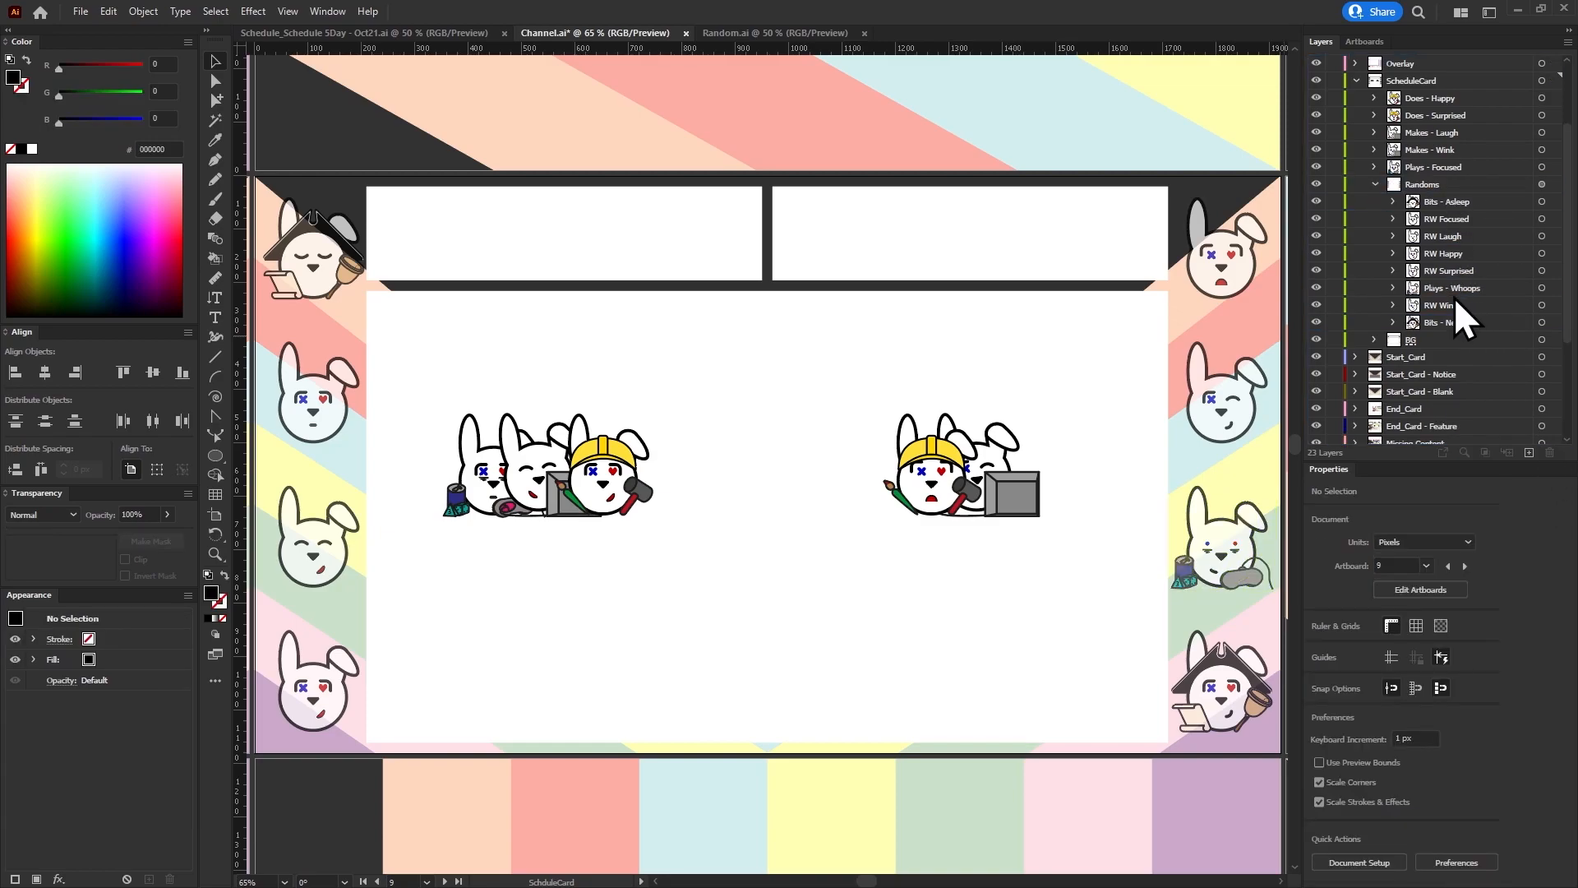
drag(1419, 150, 1473, 283)
drag(1456, 116, 1472, 148)
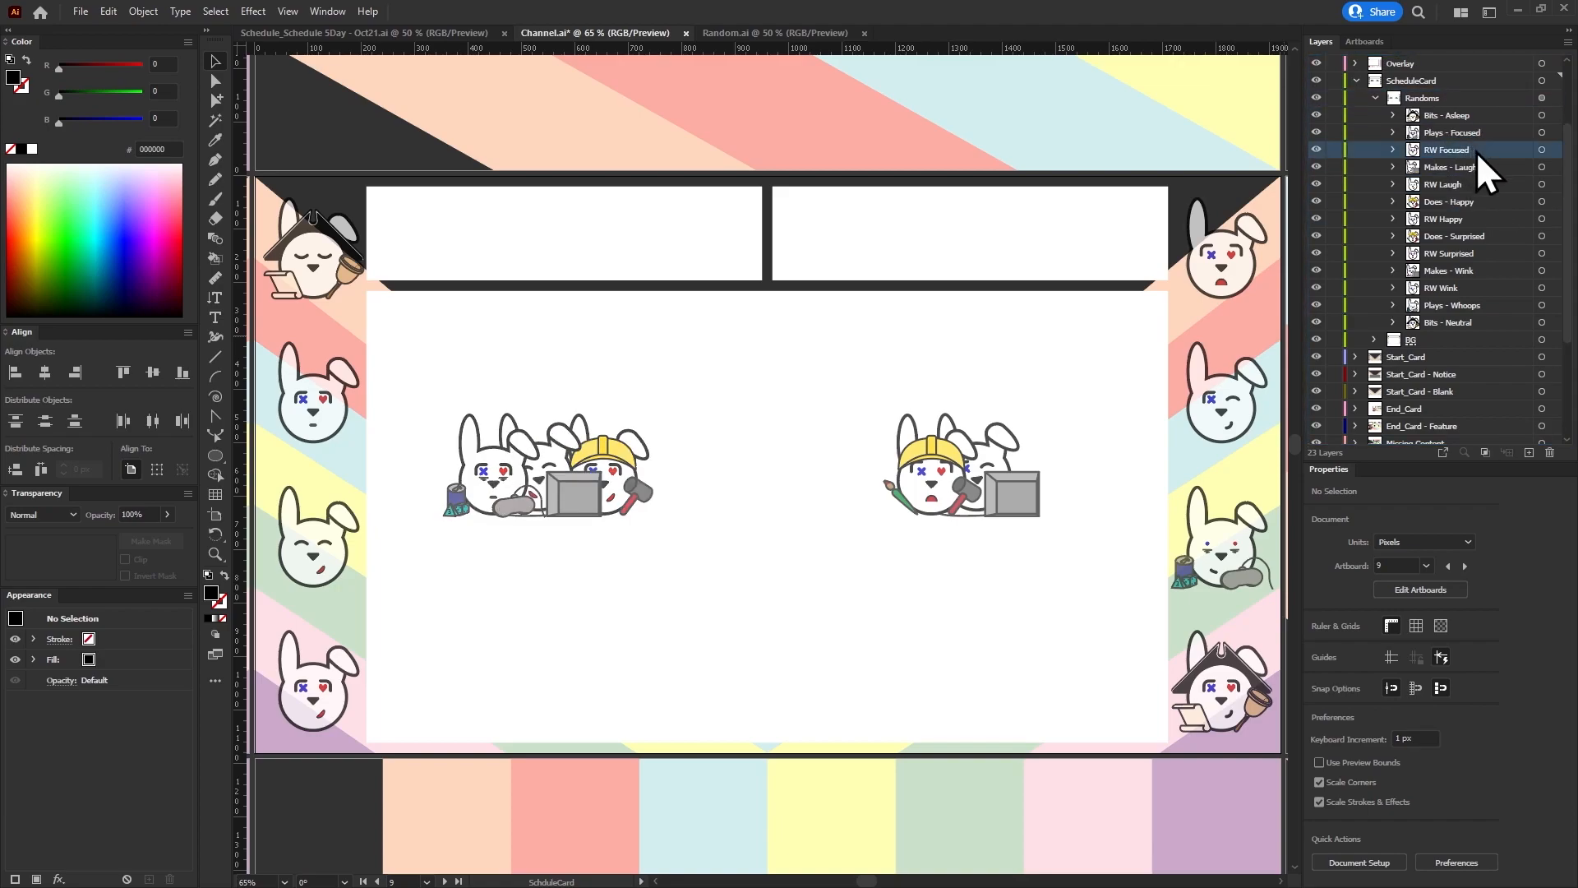
Position the Plays - Focused group at X 110 px and Y 405 px, and try to delete the RW Focused group beneath it.
click(1541, 151)
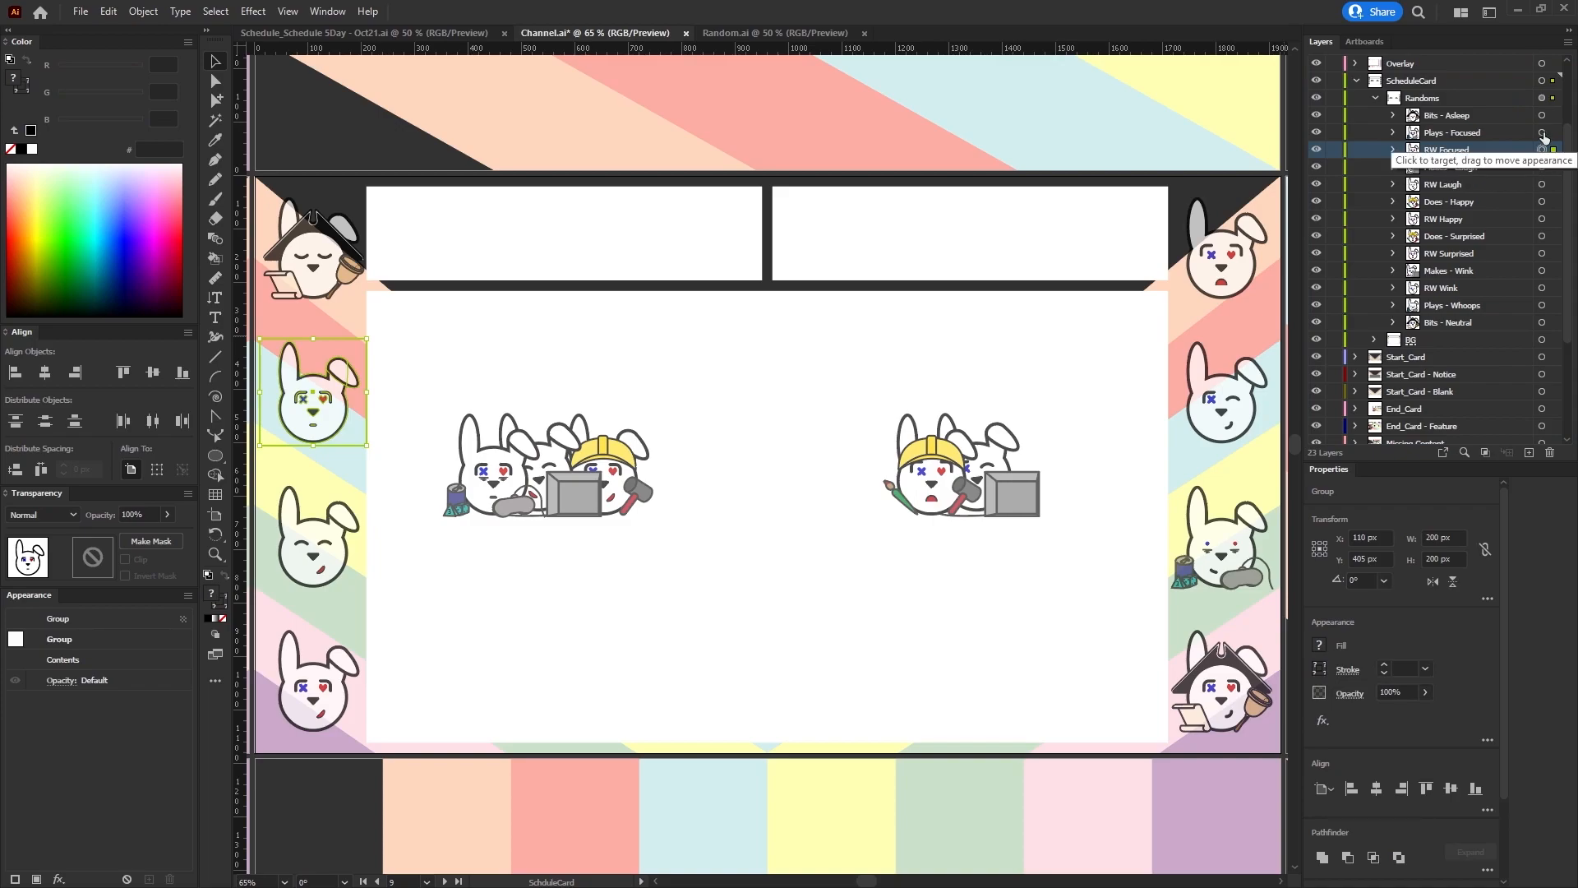
click(1543, 133)
click(1367, 537)
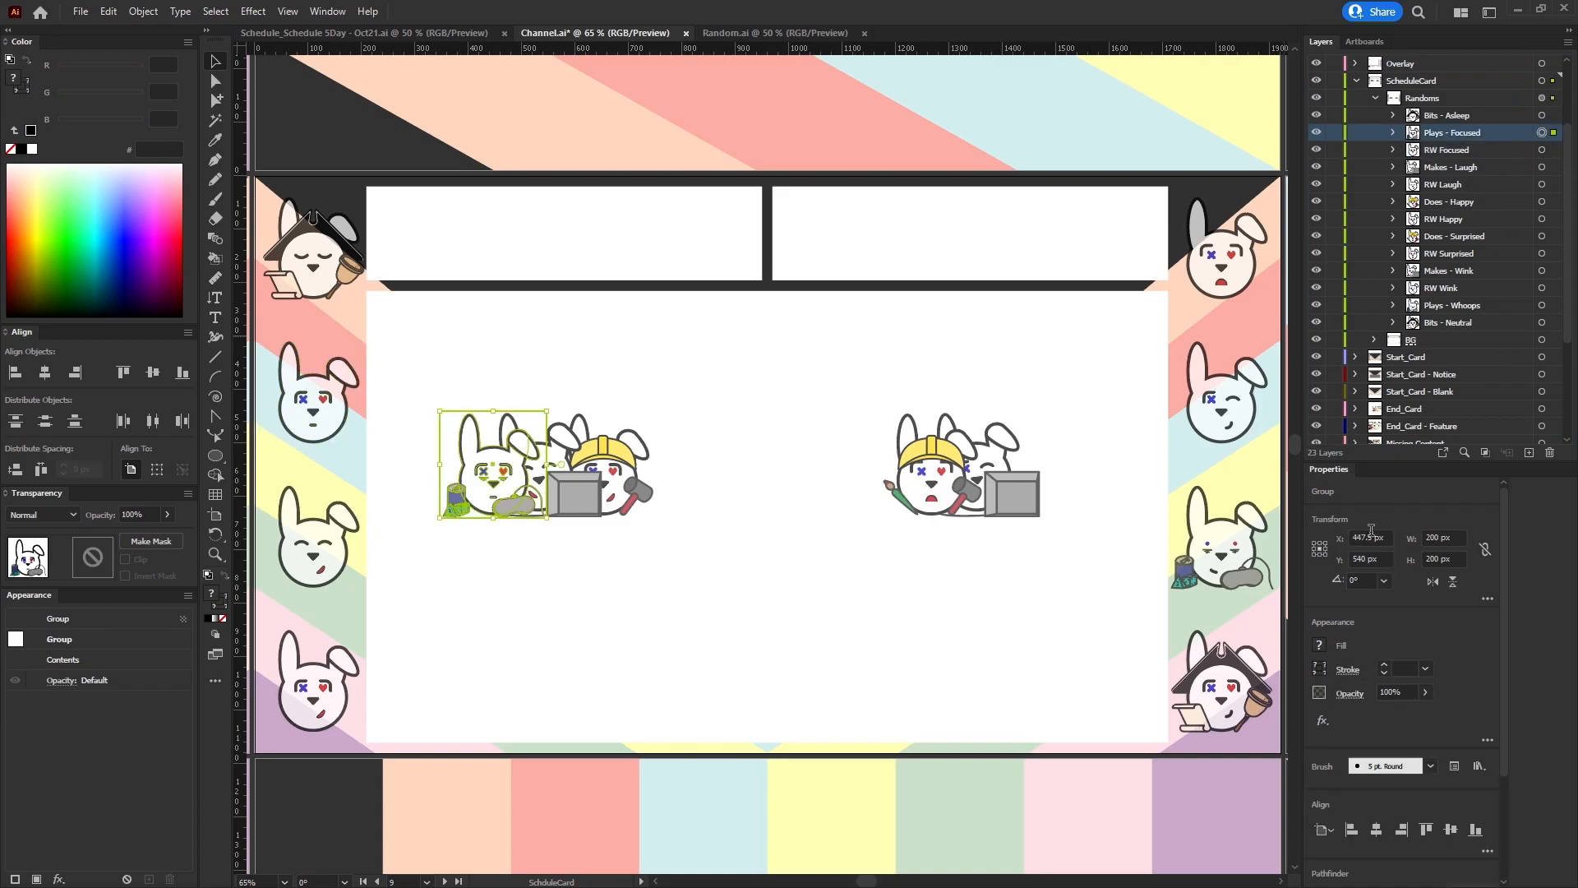
text(110)
key(Tab)
text(405)
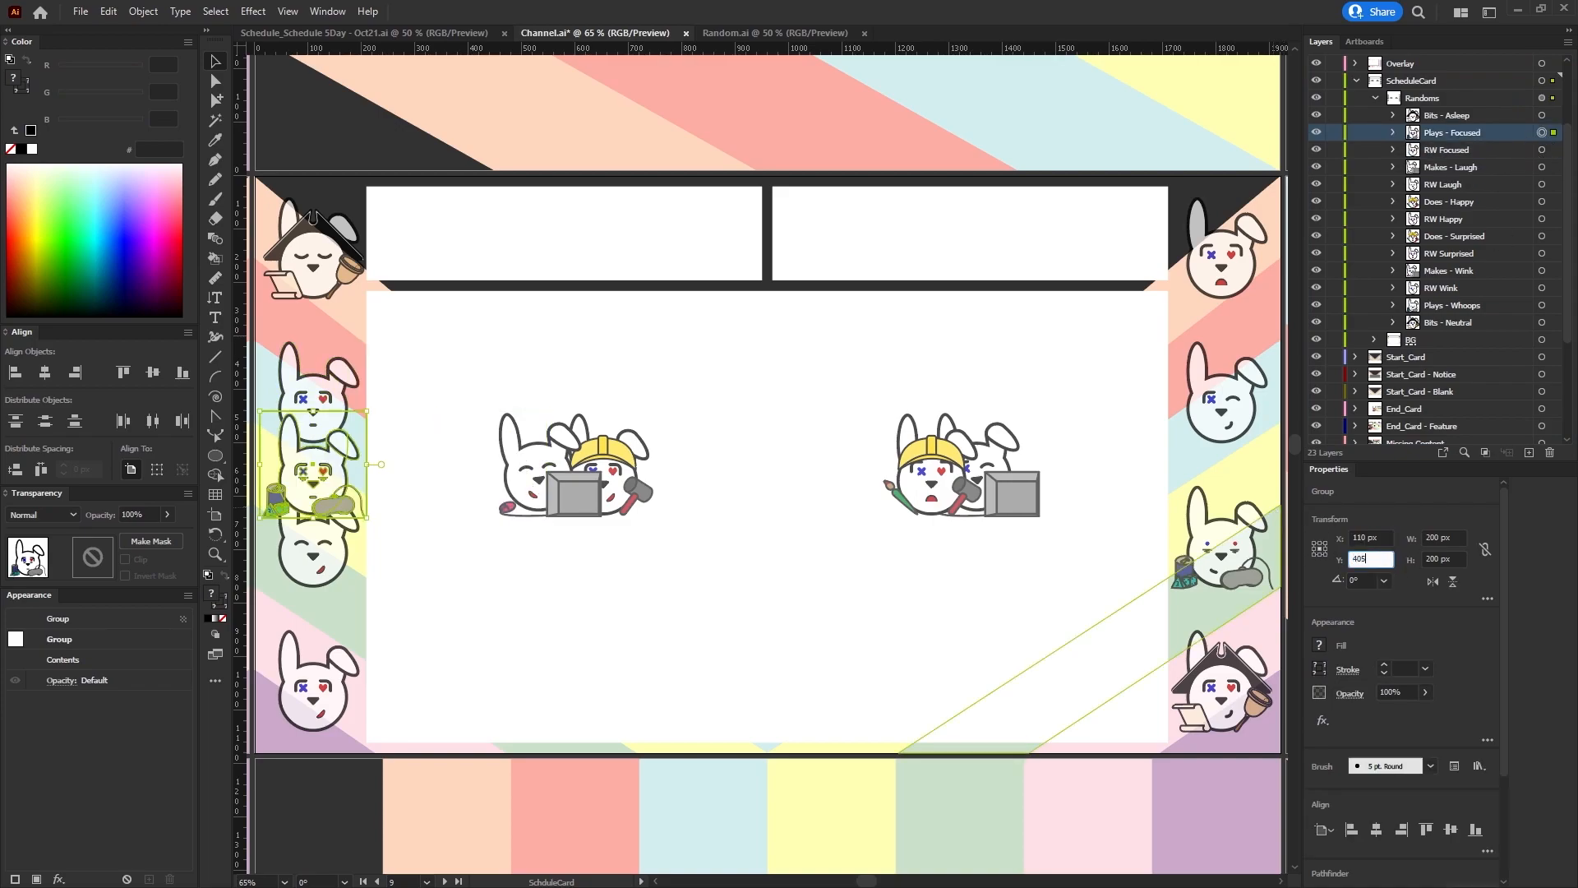
key(Return)
click(1542, 150)
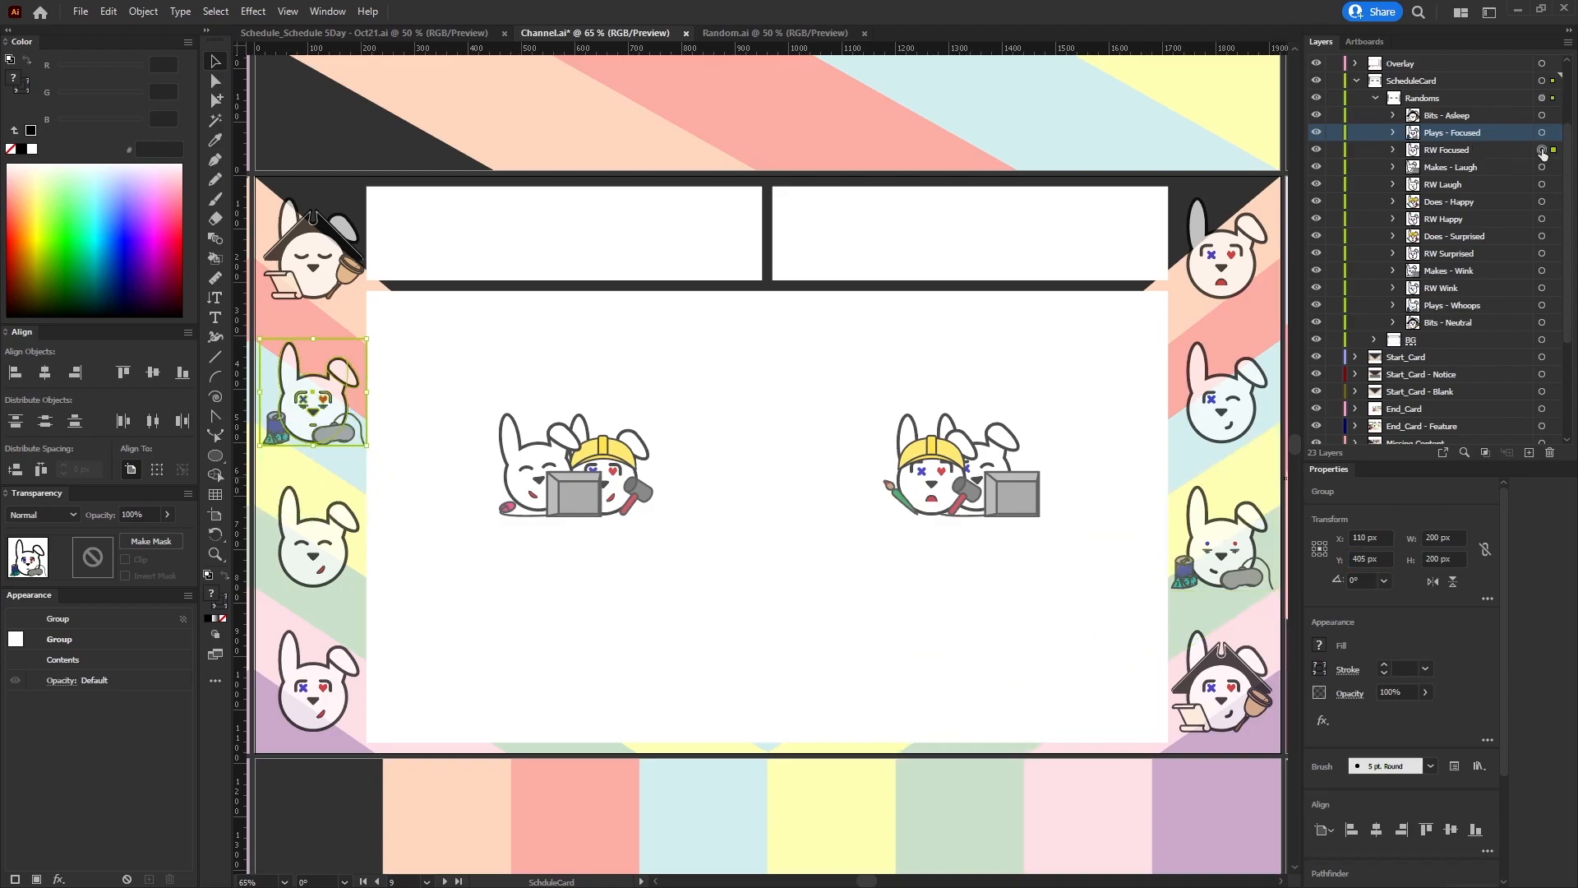
click(1551, 452)
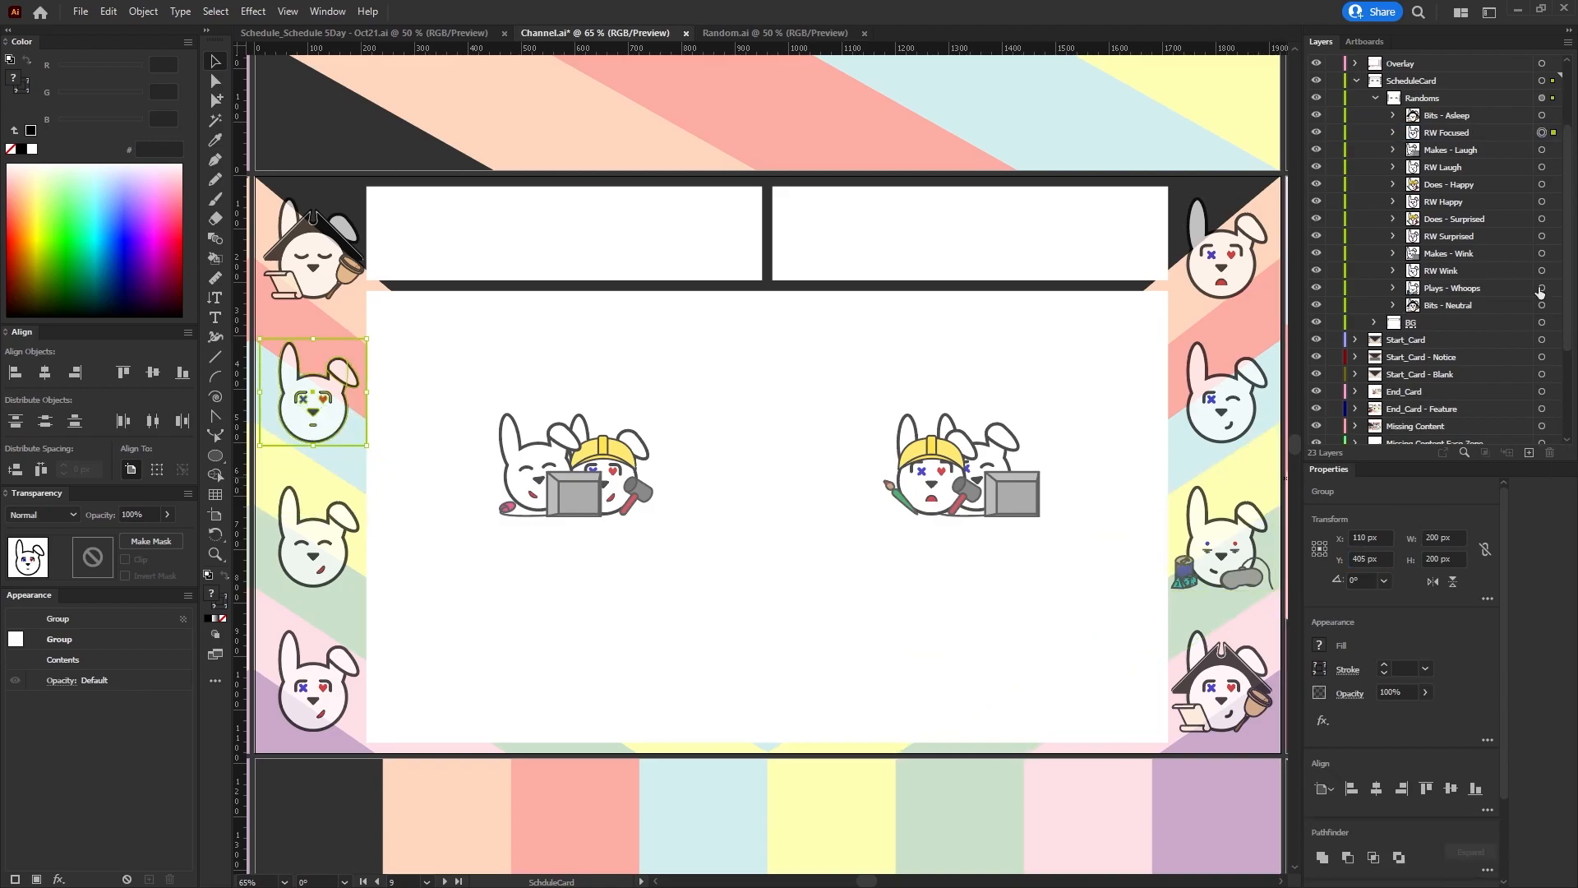
Position the Makes - Laugh group at X 110 px and Y 675 px, and delete the RW Laugh group beneath it.
click(1542, 150)
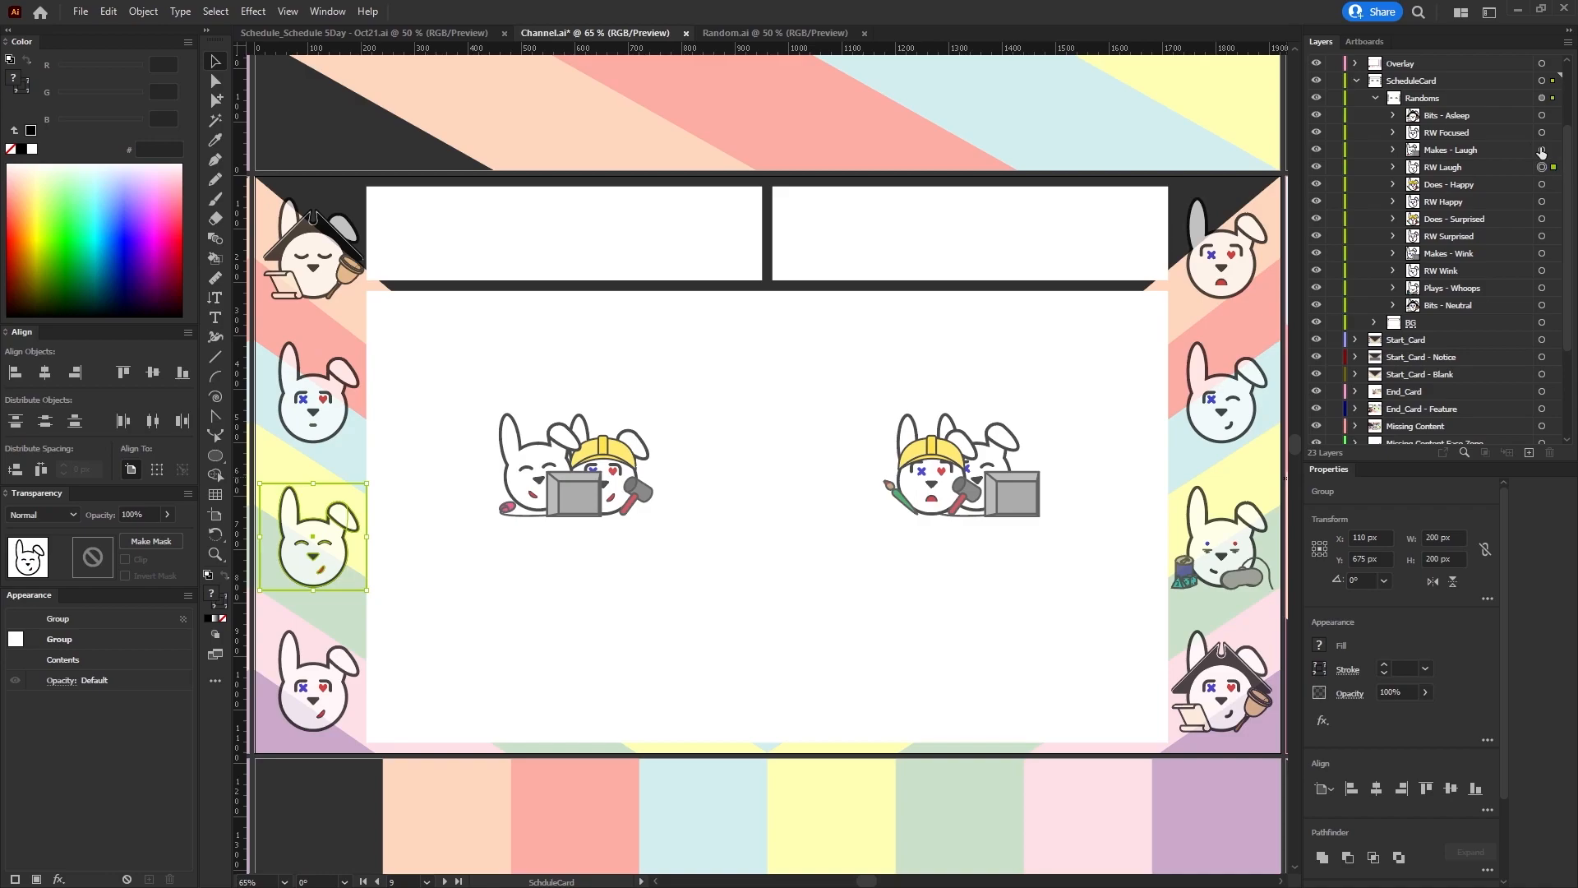
drag(1385, 536, 1264, 484)
text(110)
key(Tab)
text(675)
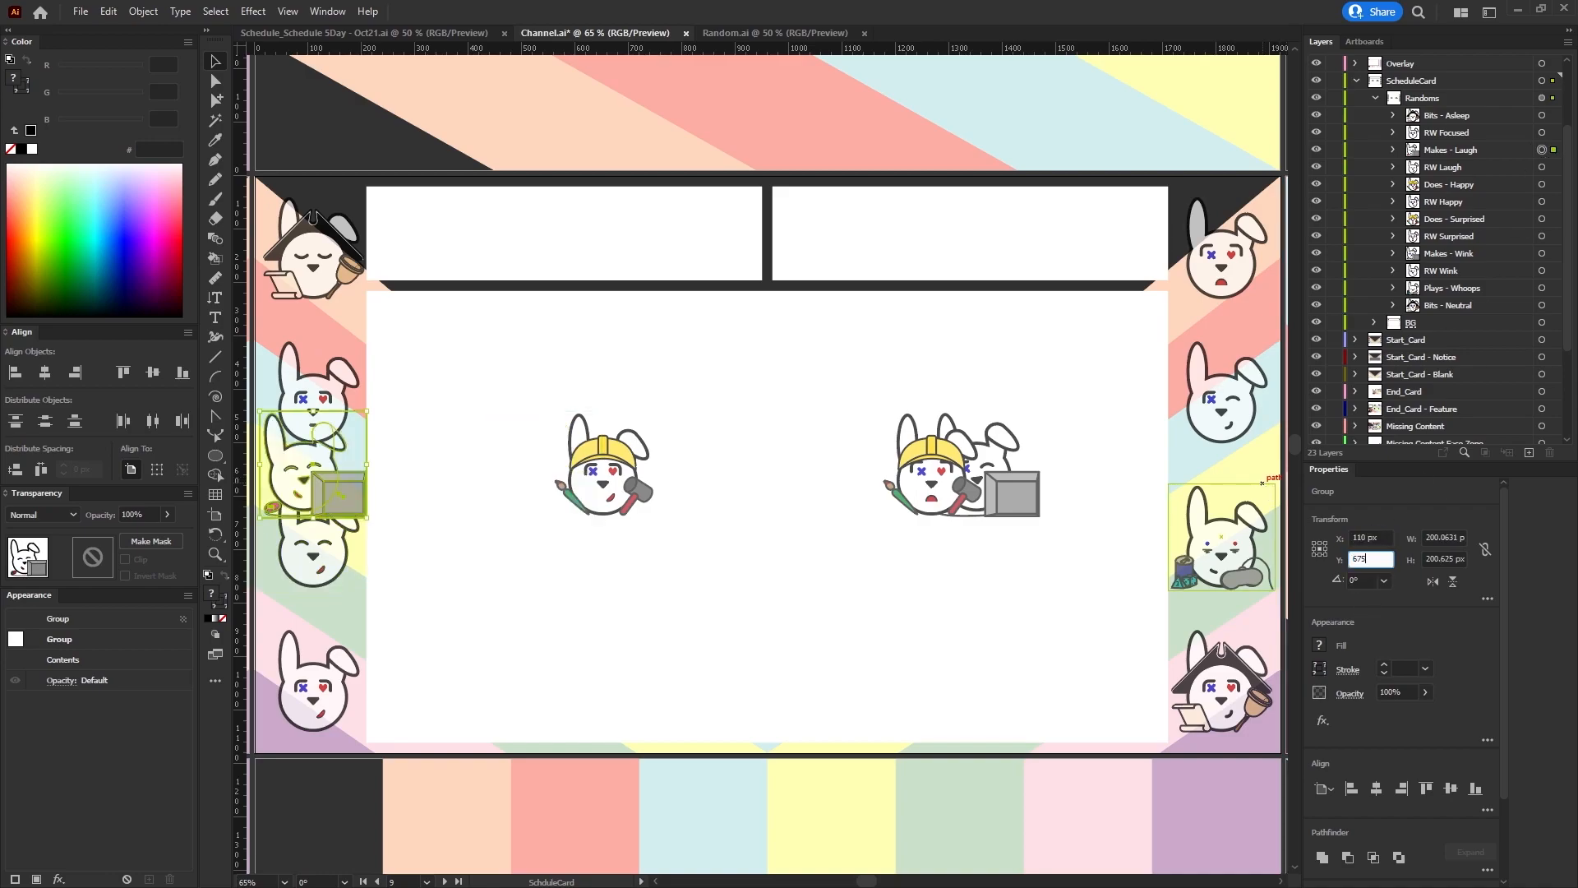
key(Return)
click(1542, 167)
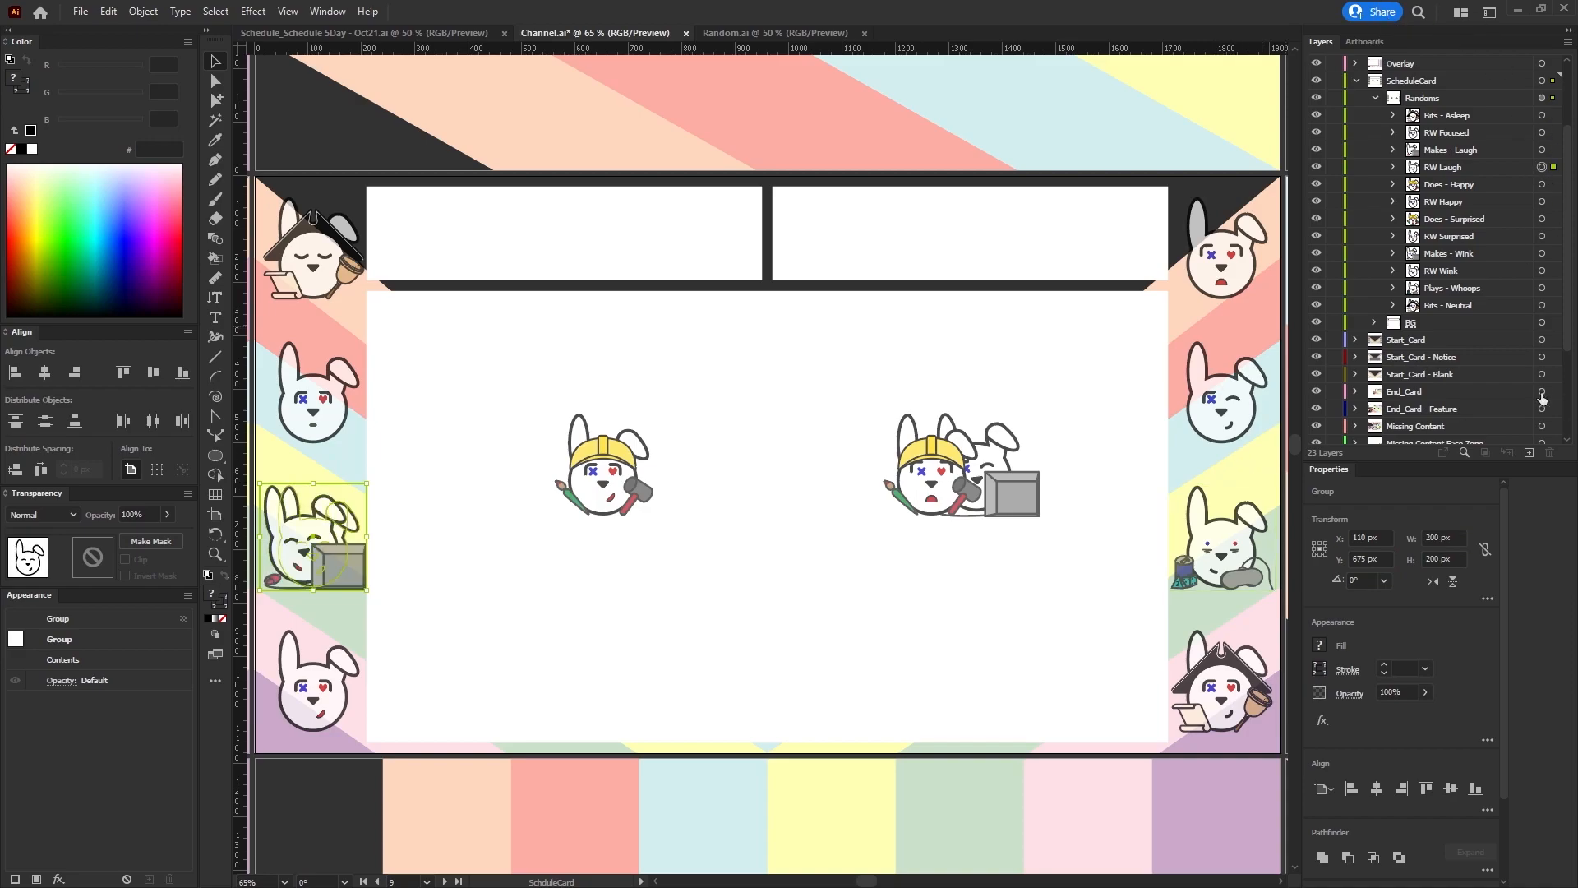
click(1549, 452)
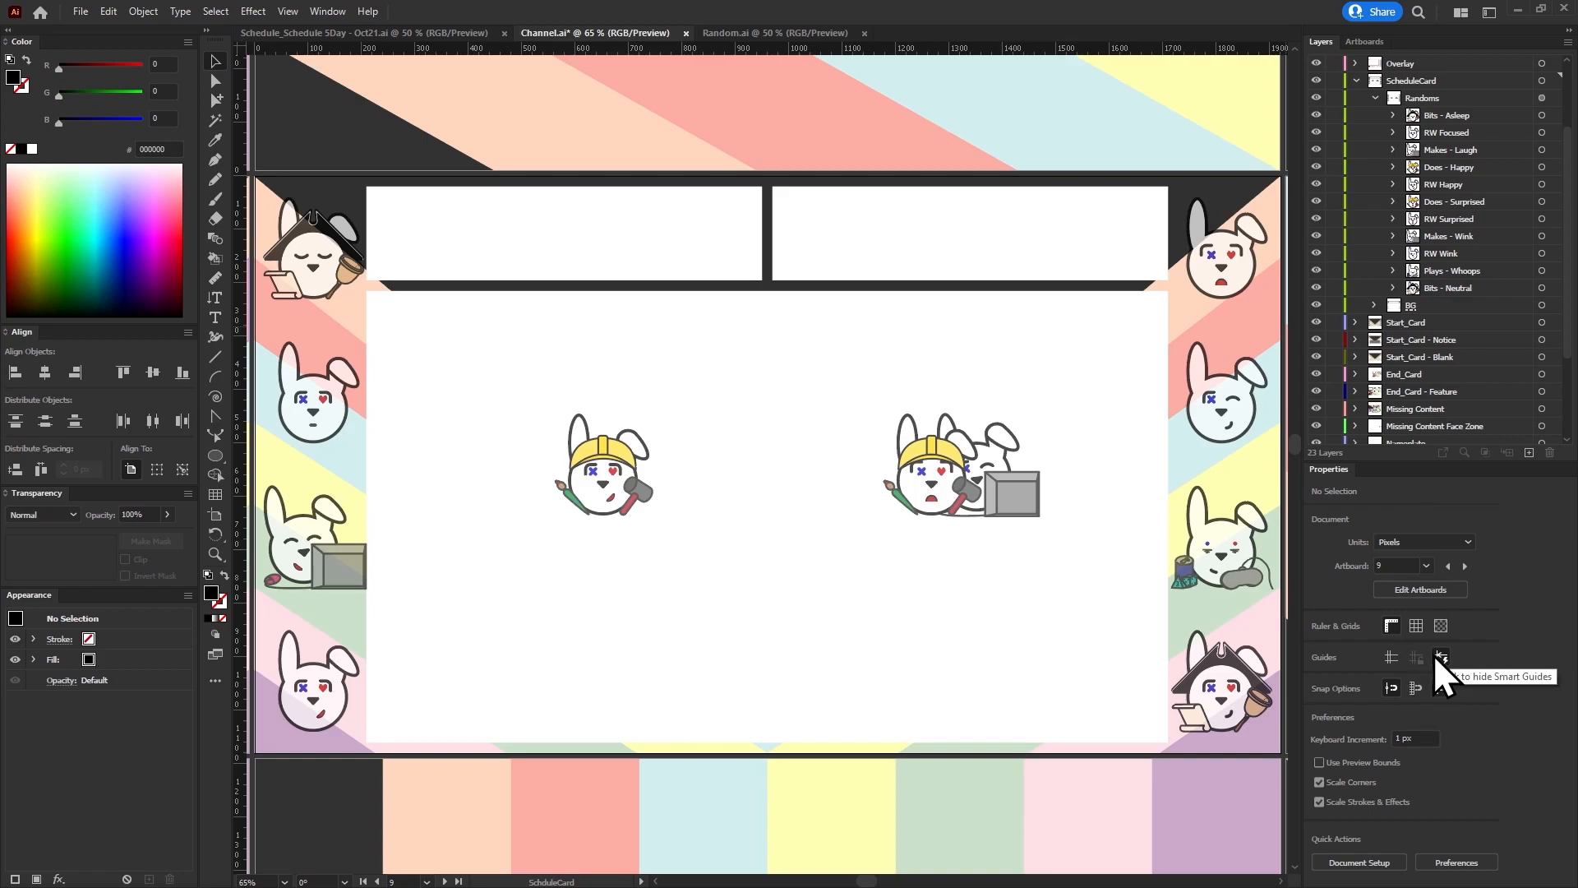
Position the Makes - Wink group over the RW Wink bunny at X 1810 px and Y 405 px.
click(1391, 657)
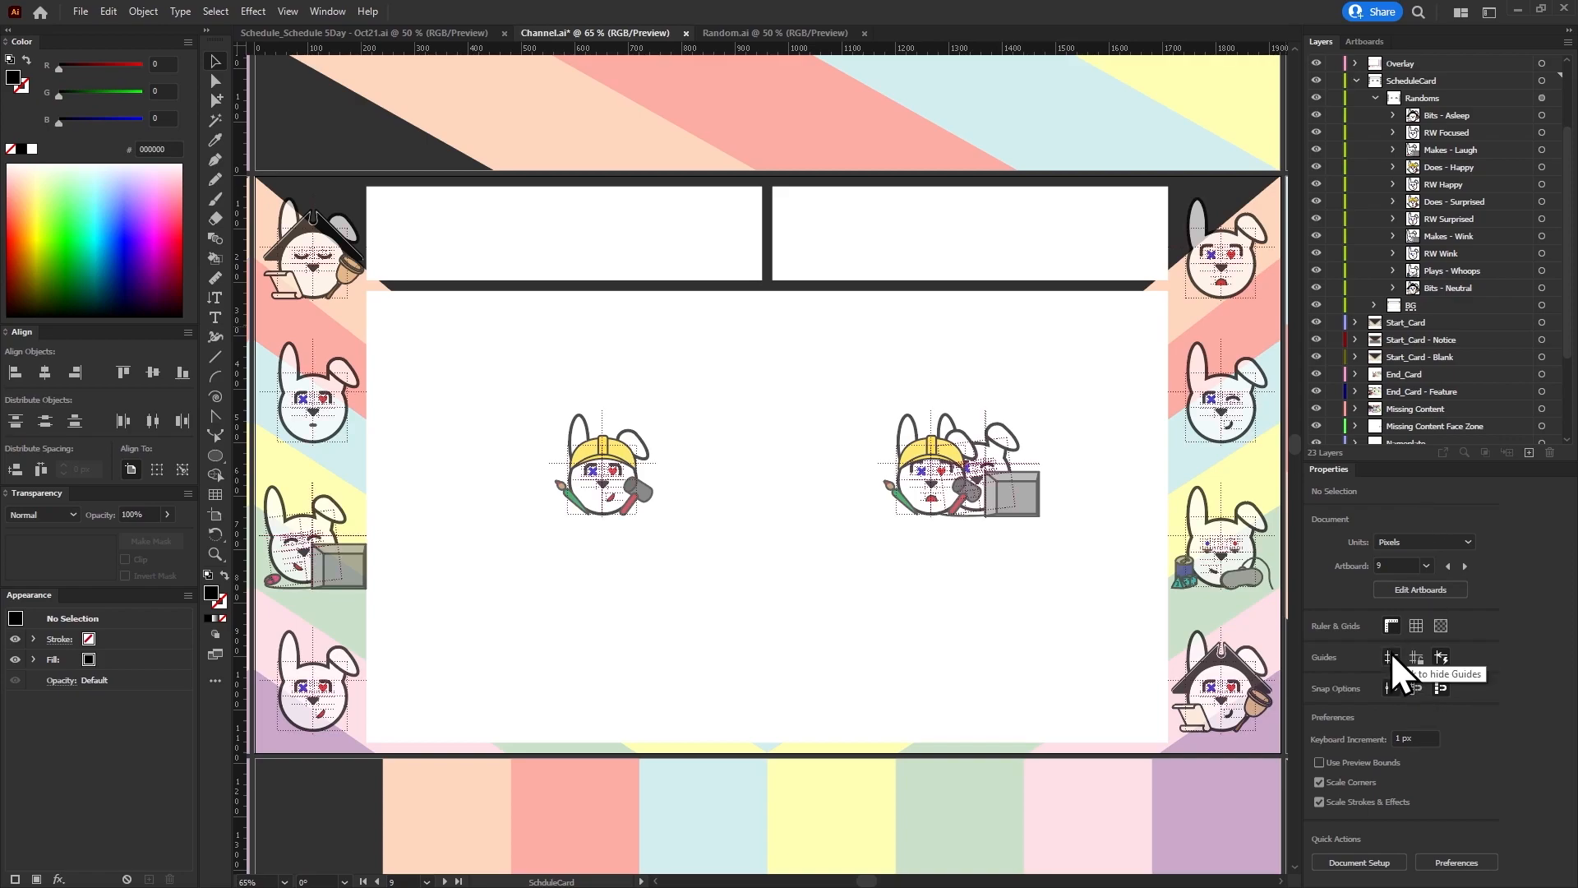
click(1391, 655)
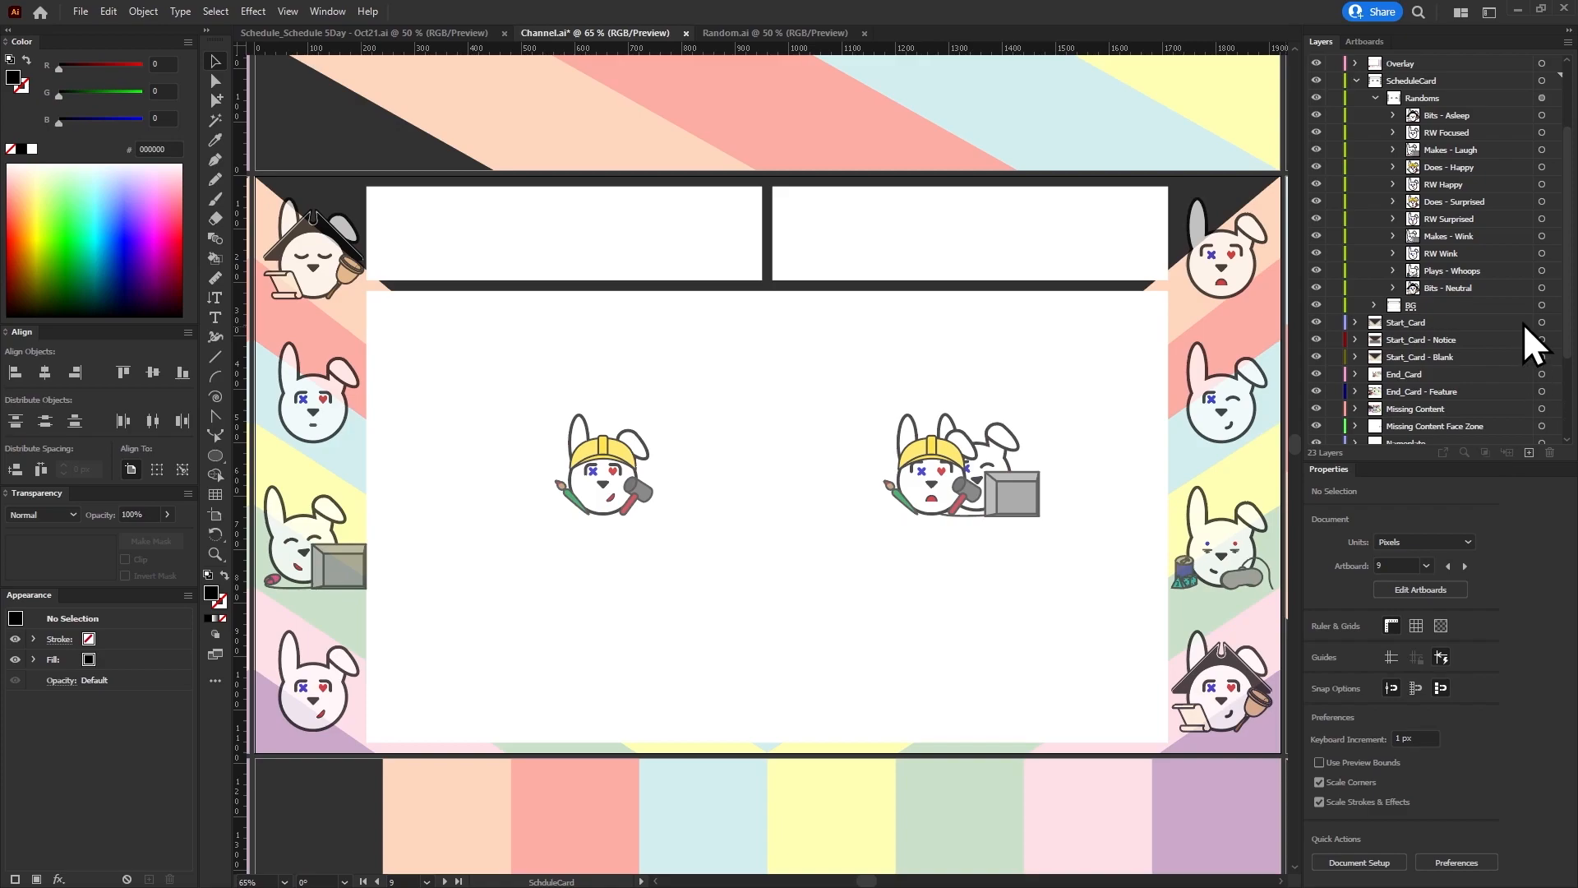
click(1542, 237)
click(1542, 254)
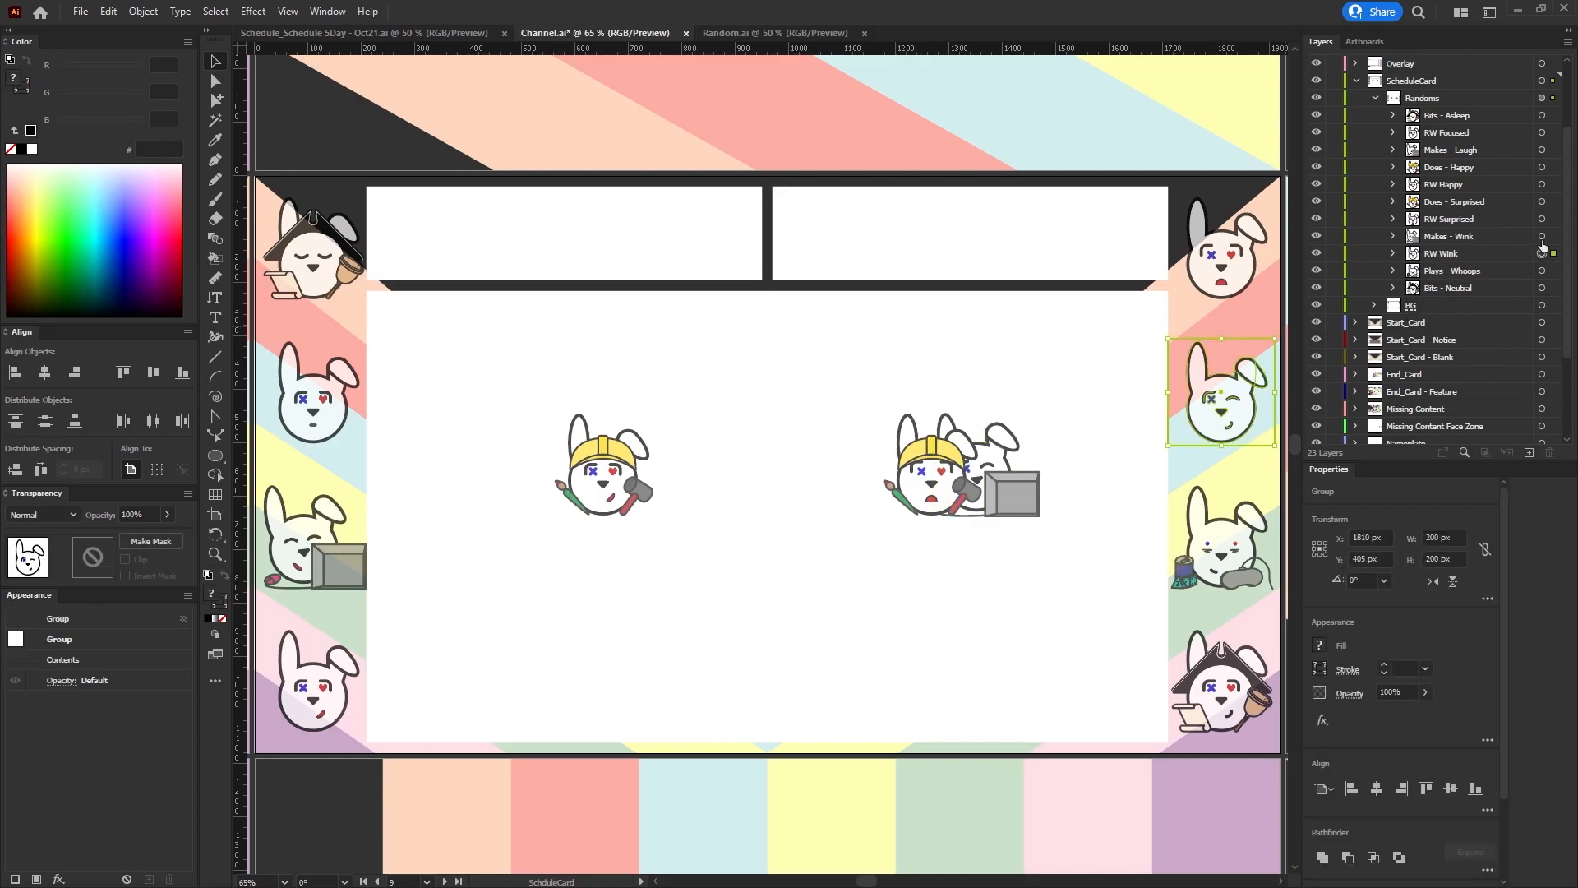
click(1543, 236)
click(1361, 537)
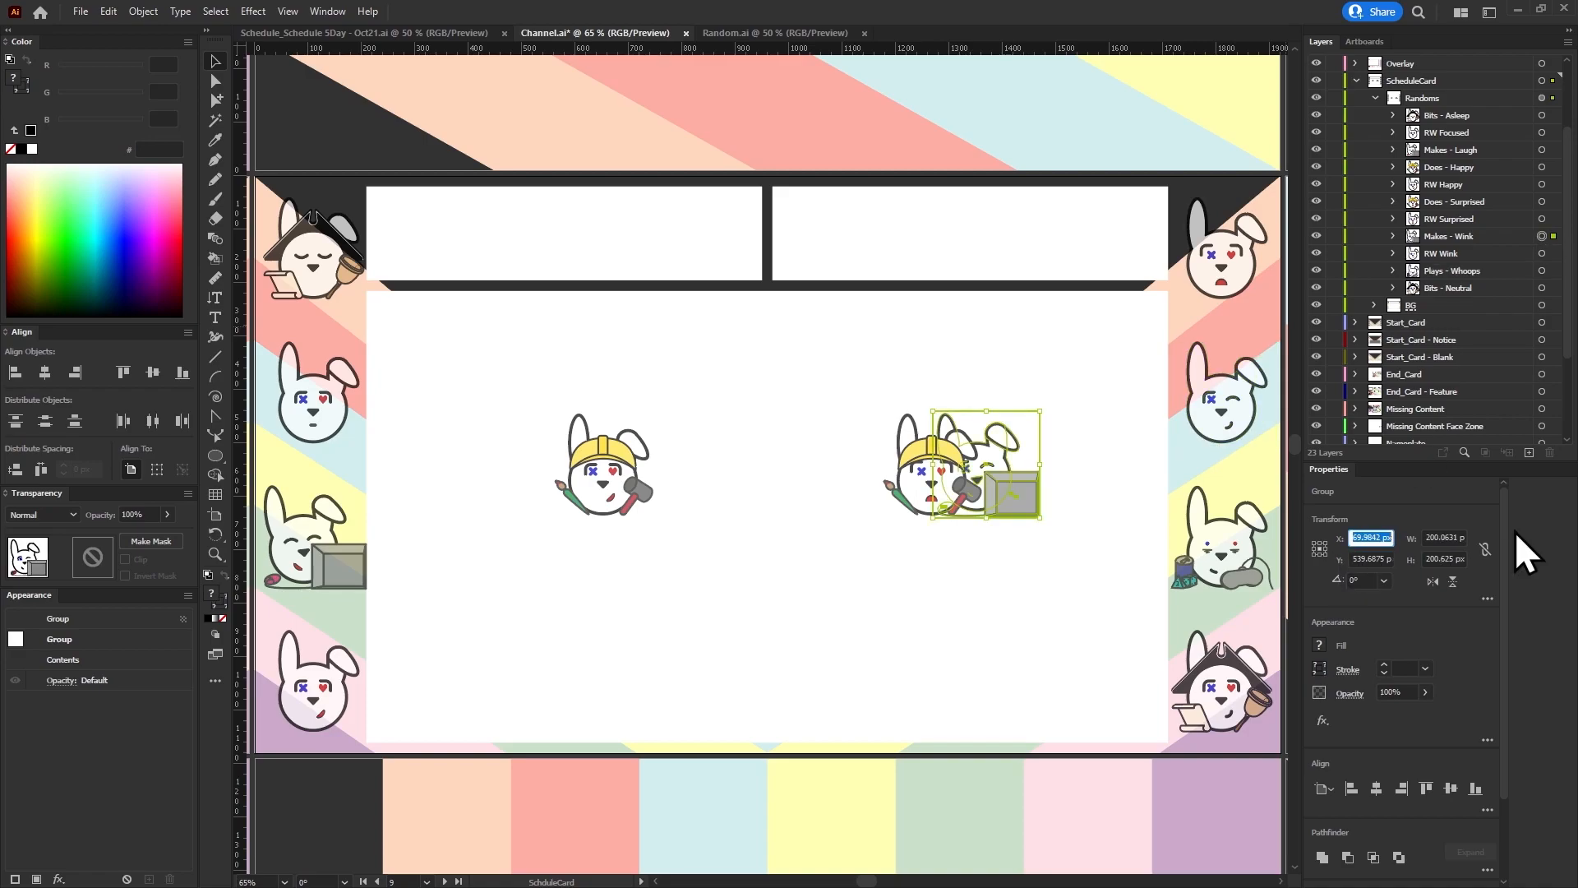
text(1810)
key(Tab)
text(405)
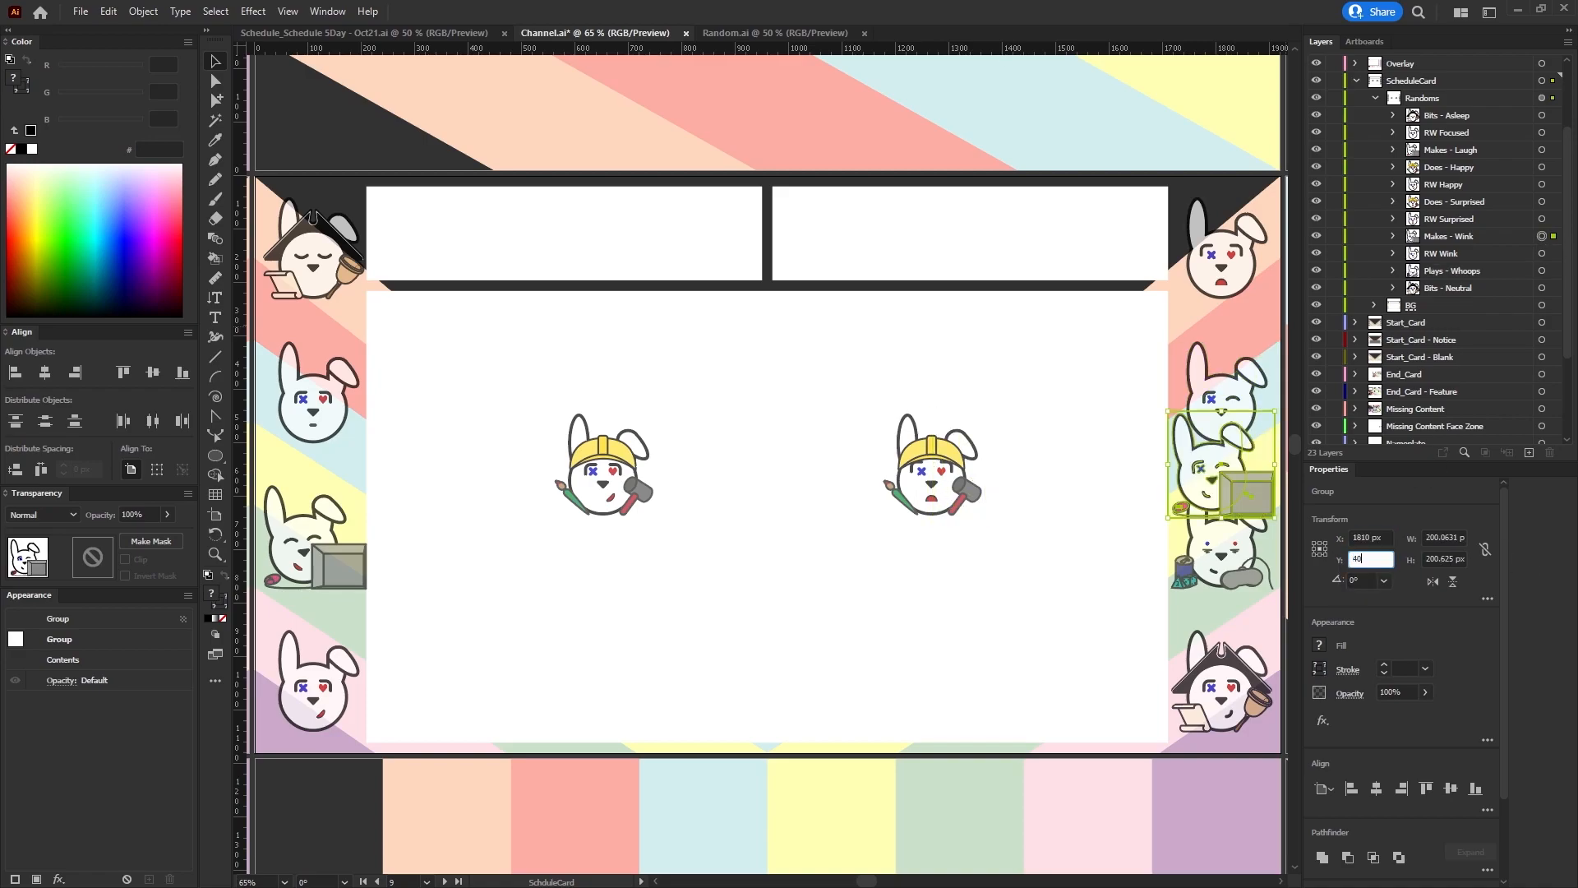
key(Return)
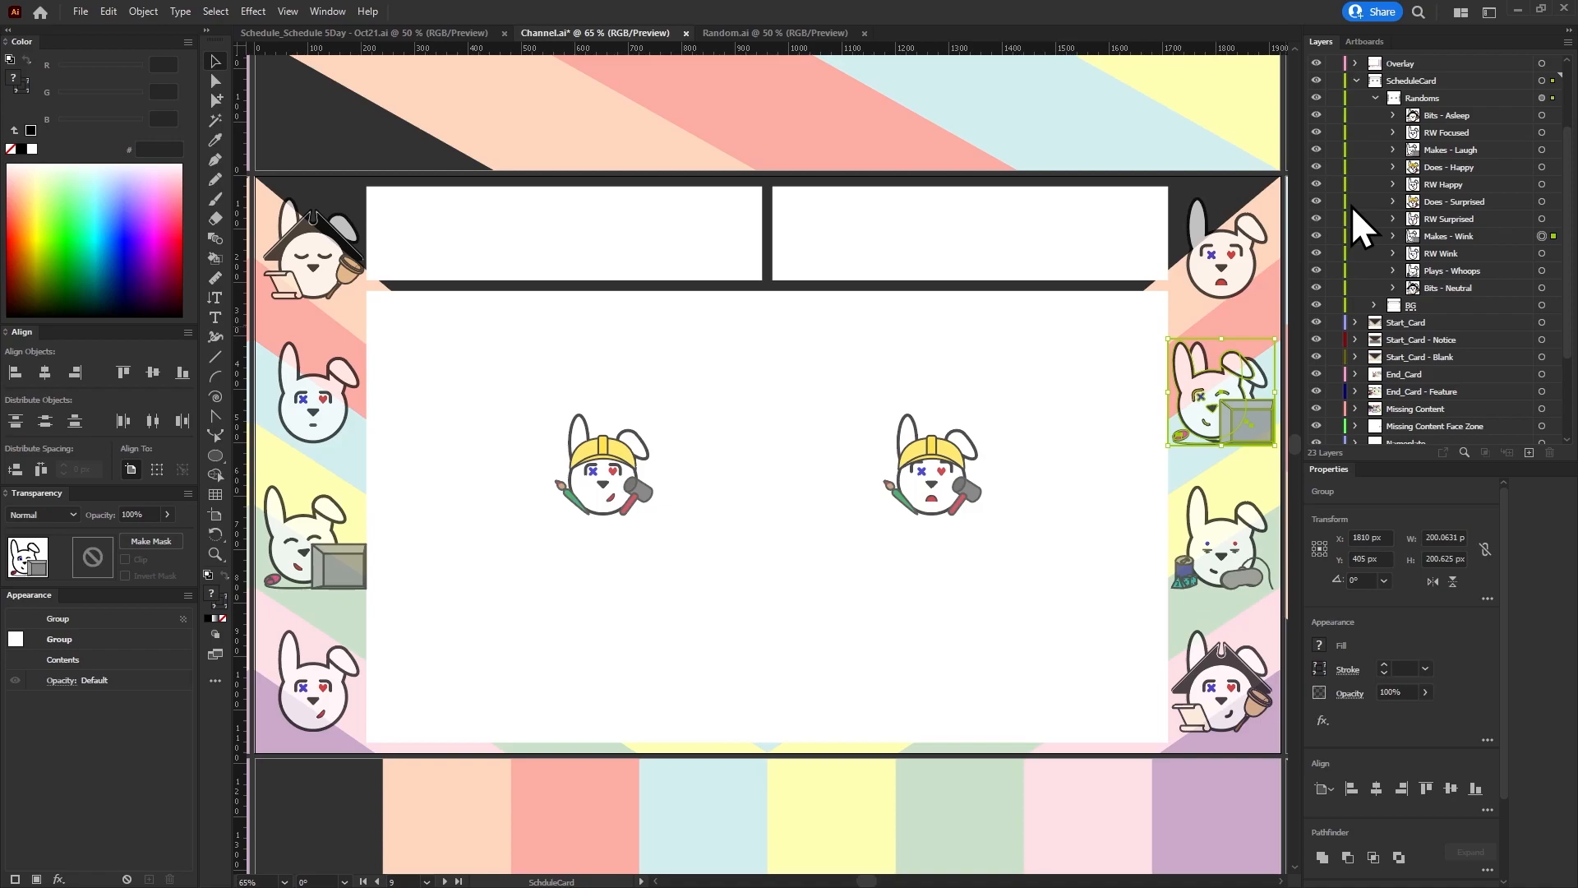
Delete the RW Wink group beneath the Makes - Wink bunny.
click(1543, 255)
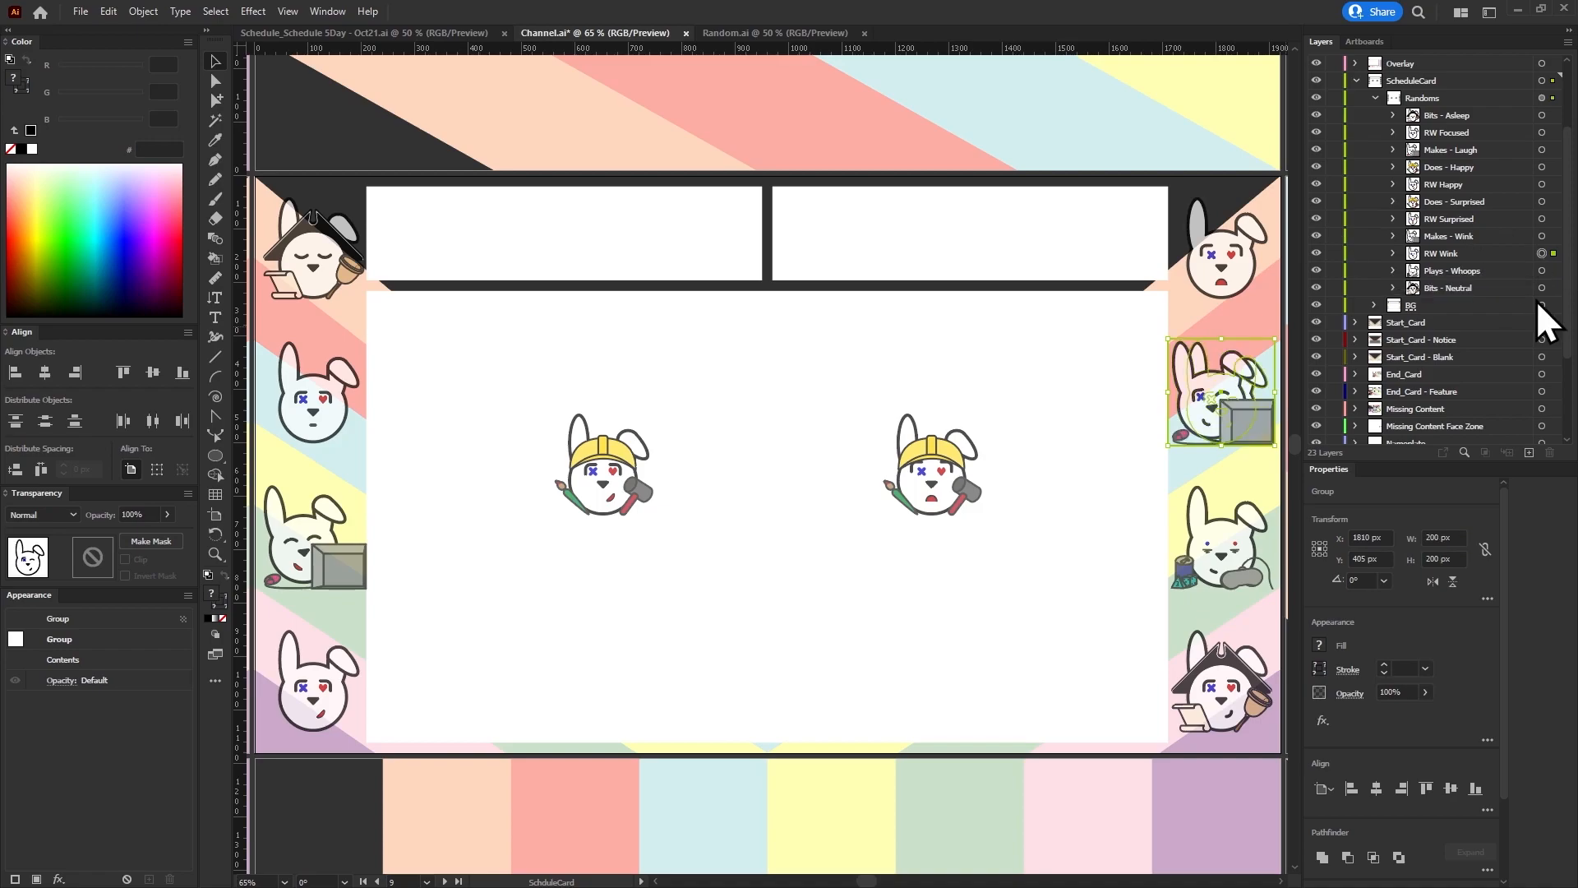
click(1518, 253)
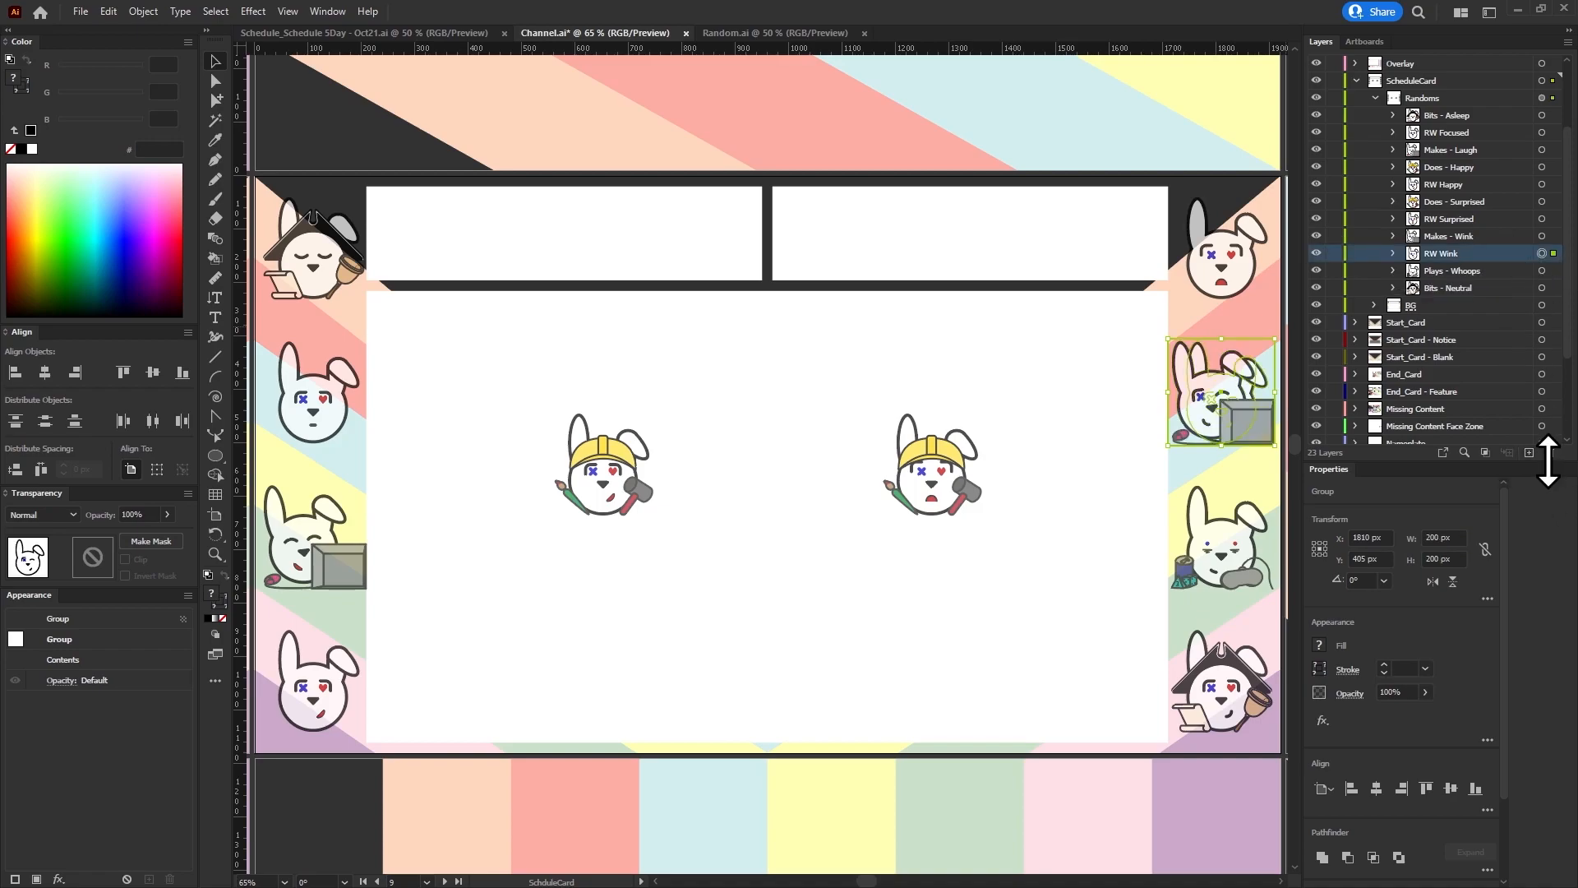
click(1550, 452)
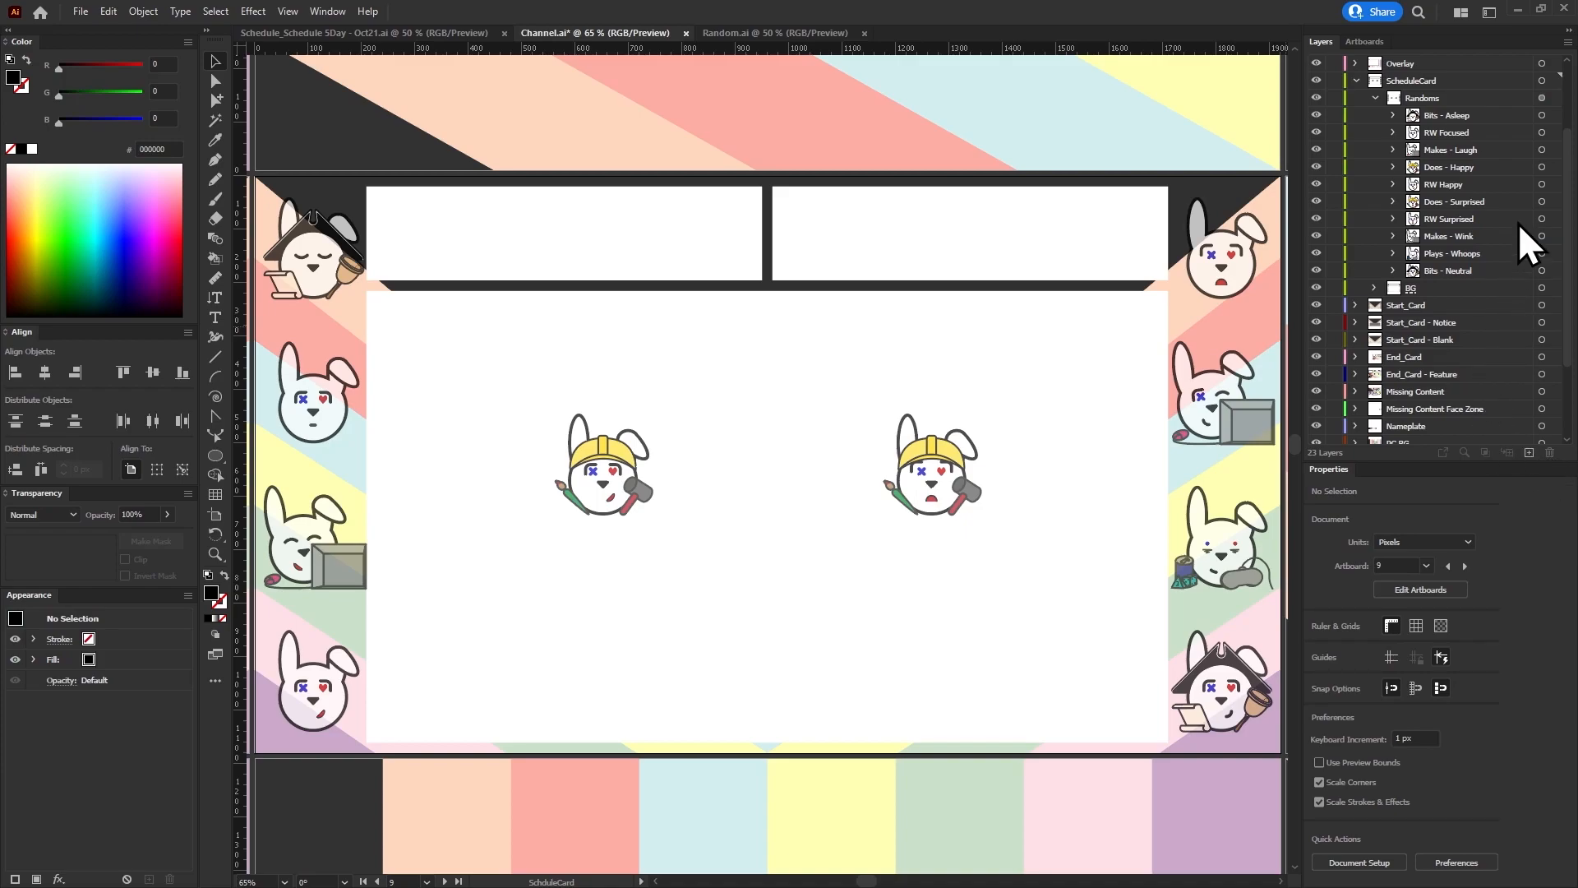
Position the Does - Surprised group over the RW Surprised bunny at X 1810 px and Y 135 px.
click(1543, 220)
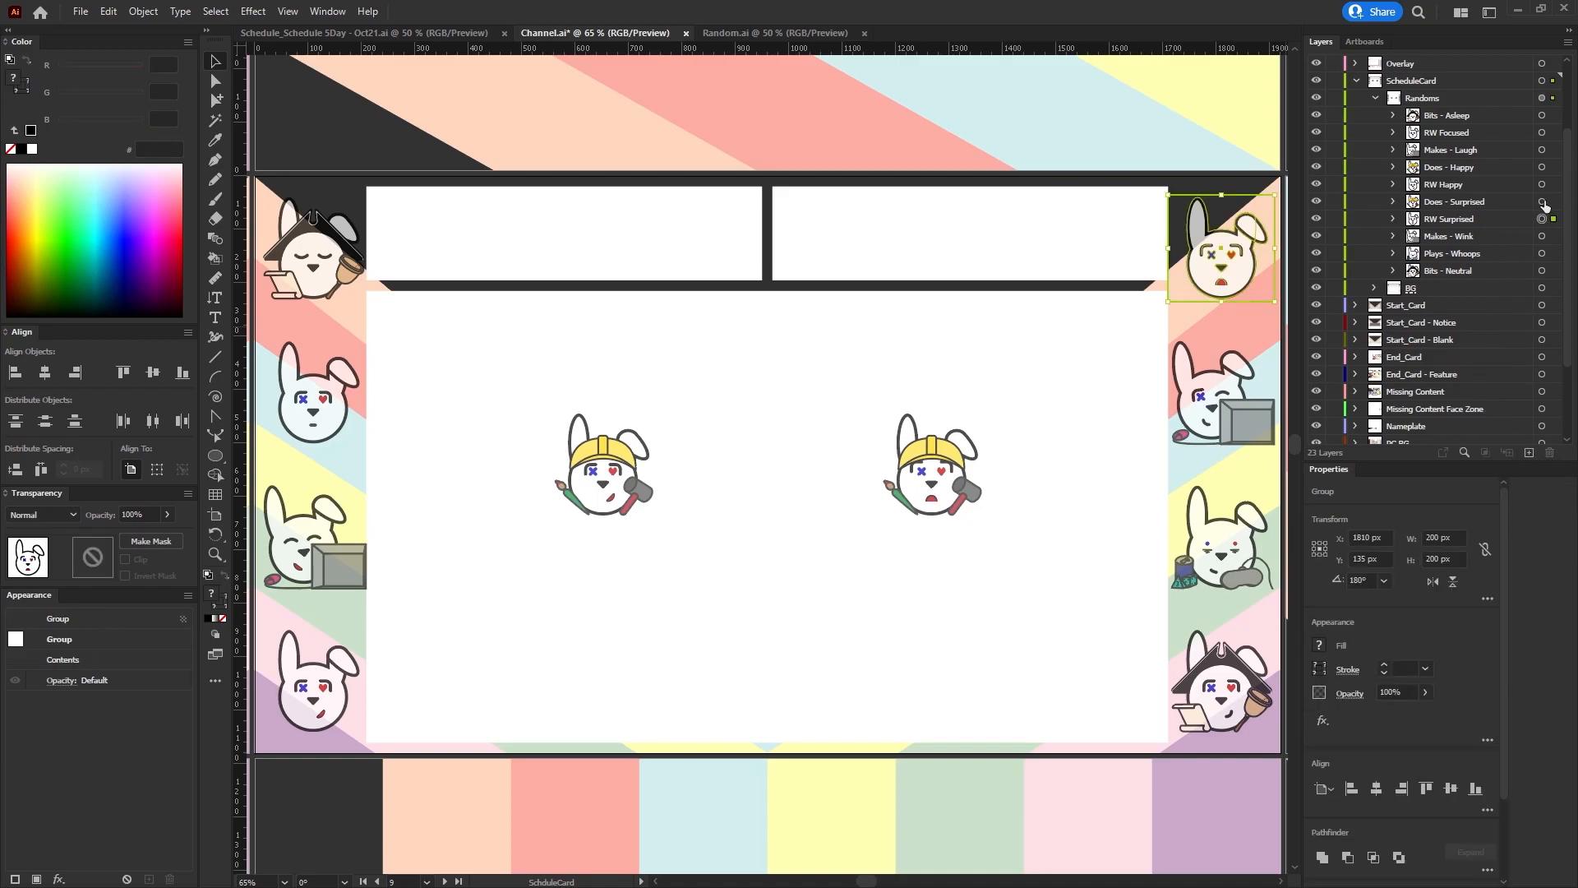
click(1543, 201)
click(1357, 536)
drag(1361, 533, 1372, 531)
key(BackSpace)
key(BackSpace)
text(810)
key(Tab)
text(135)
key(Return)
Delete the RW Surprised group beneath the Does - Surprised bunny.
click(1543, 219)
click(1525, 223)
click(1550, 454)
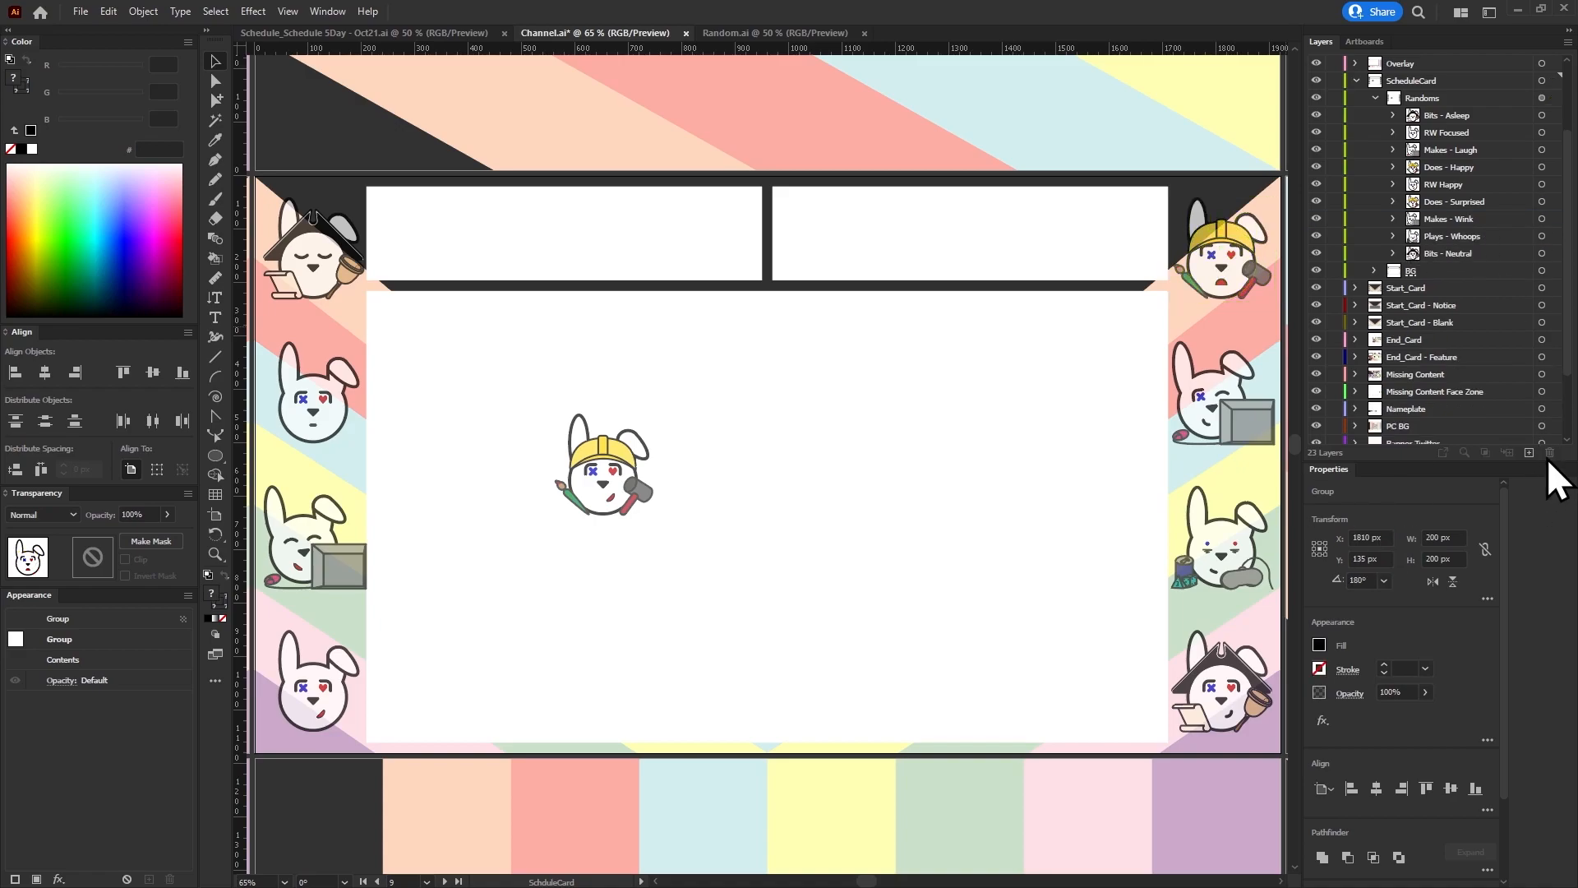
Position the Does - Happy group at X 110 px and Y 945 px, and delete the RW Happy group beneath it.
click(1541, 184)
click(1542, 167)
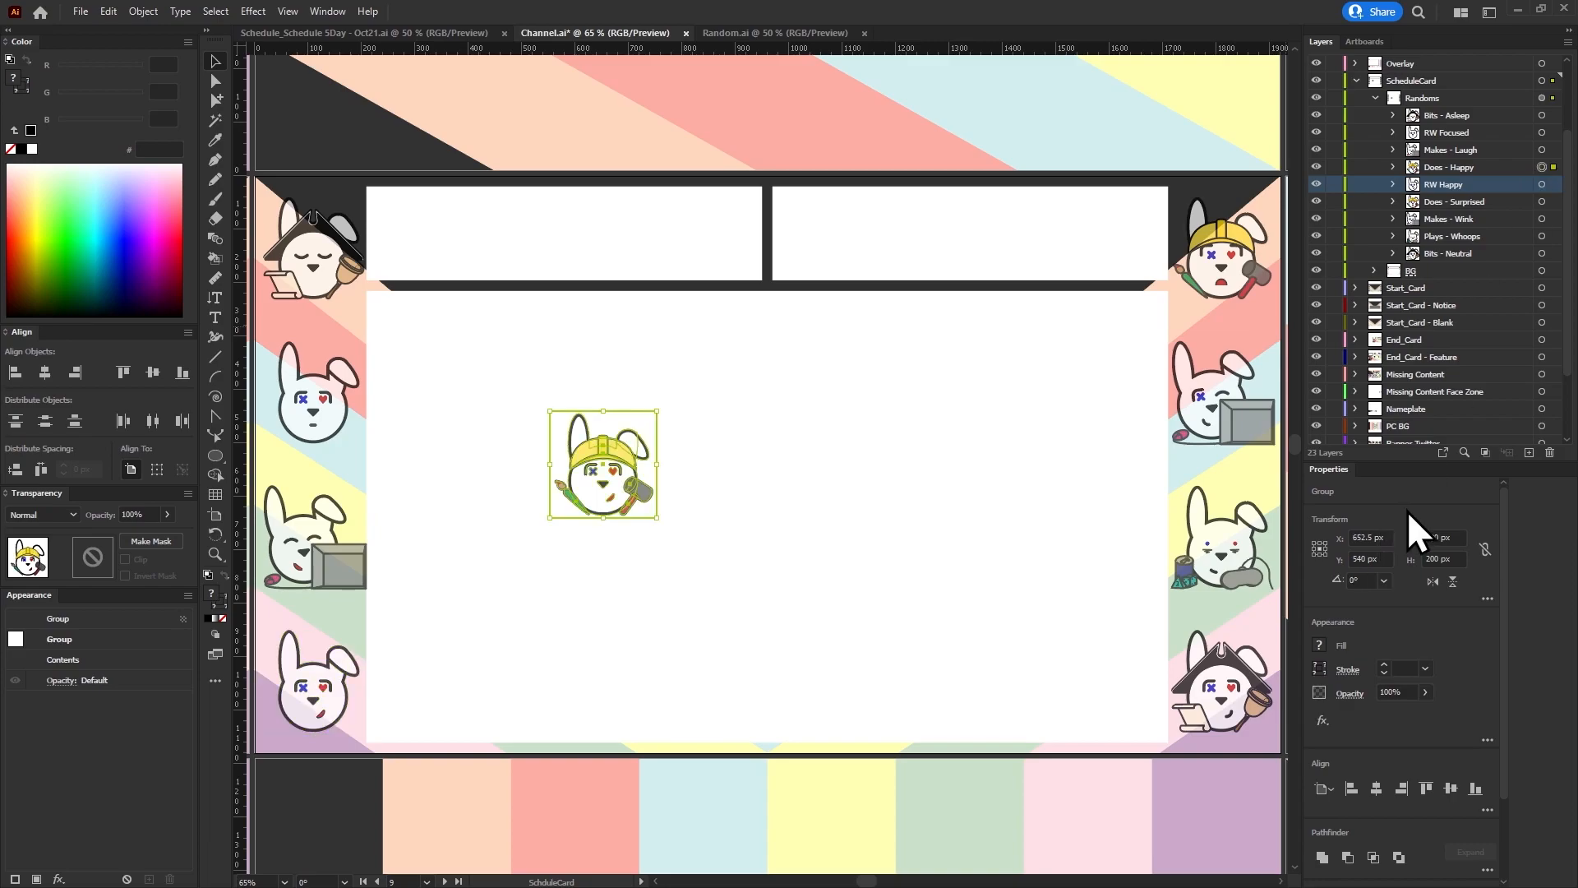
double_click(1365, 538)
text(1109)
key(Tab)
text(945)
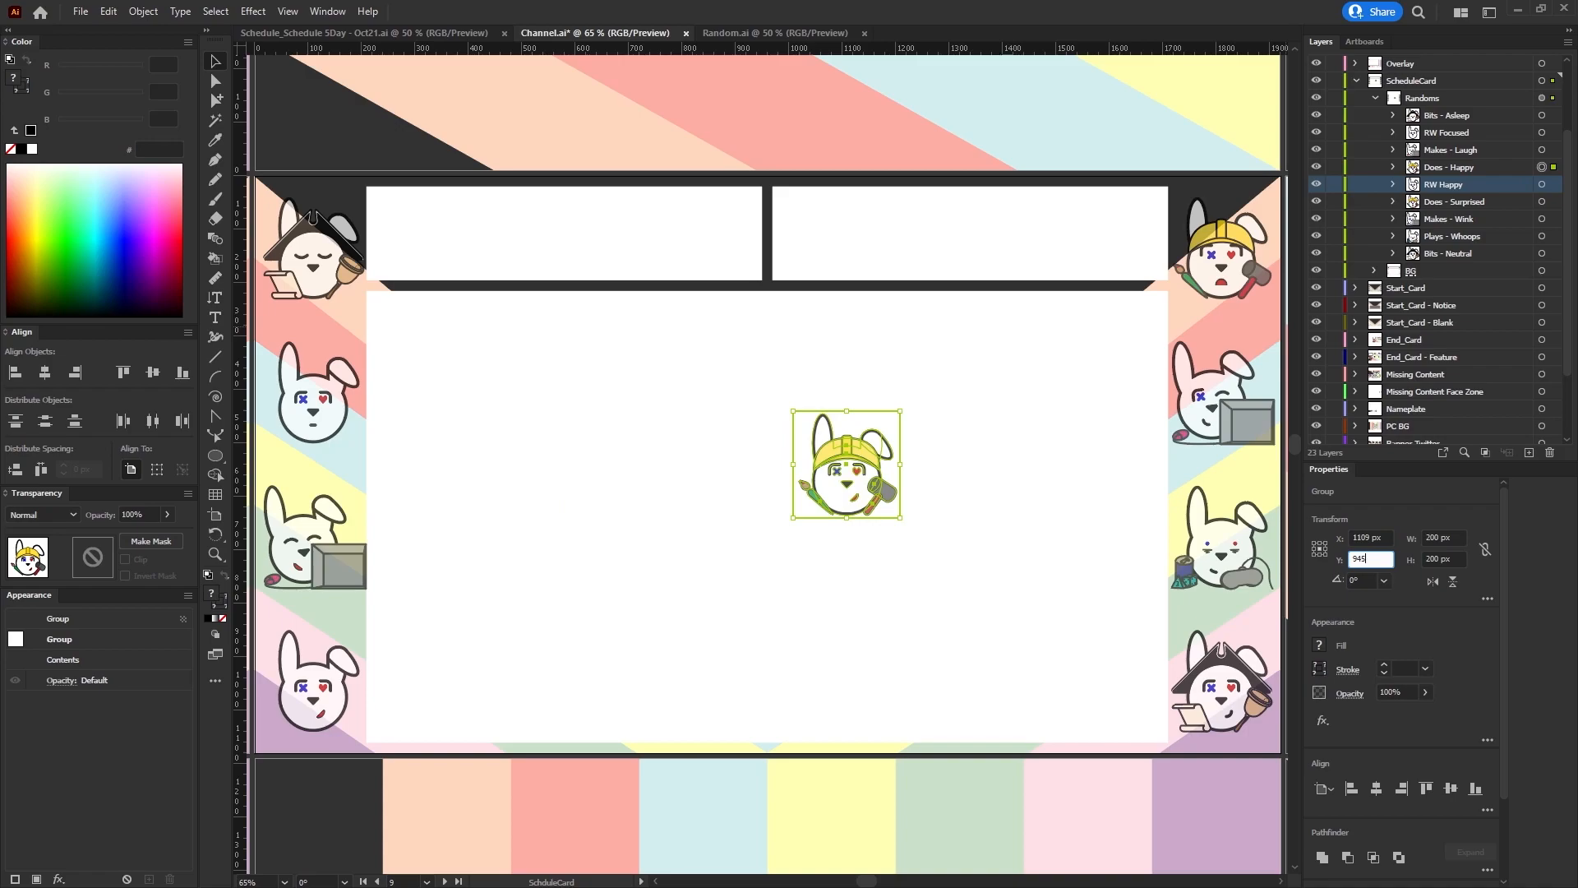
click(1366, 539)
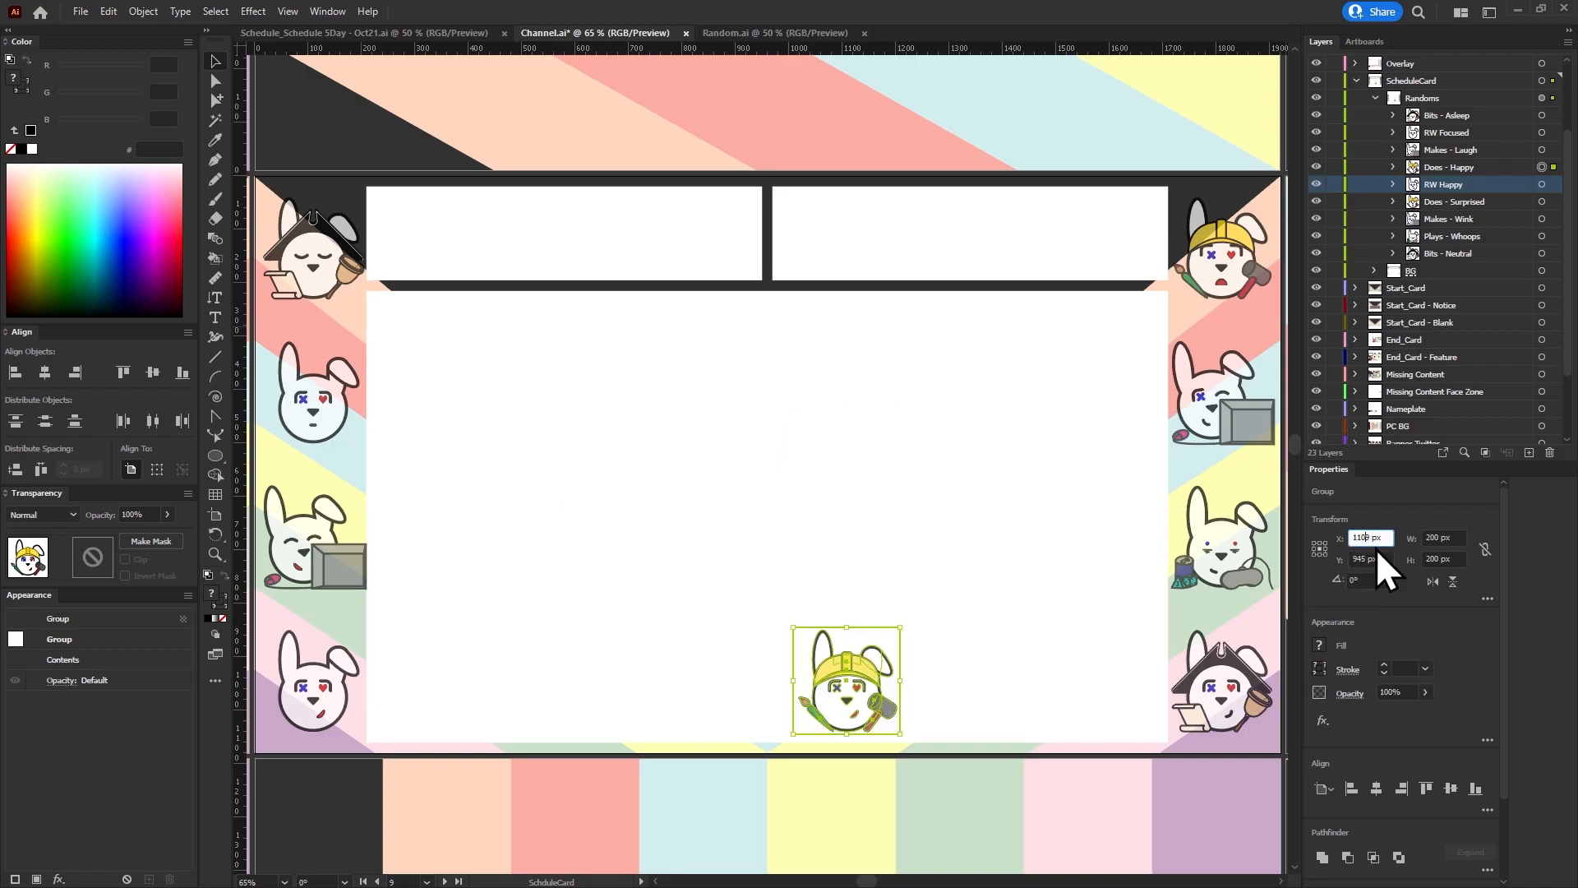
click(1543, 184)
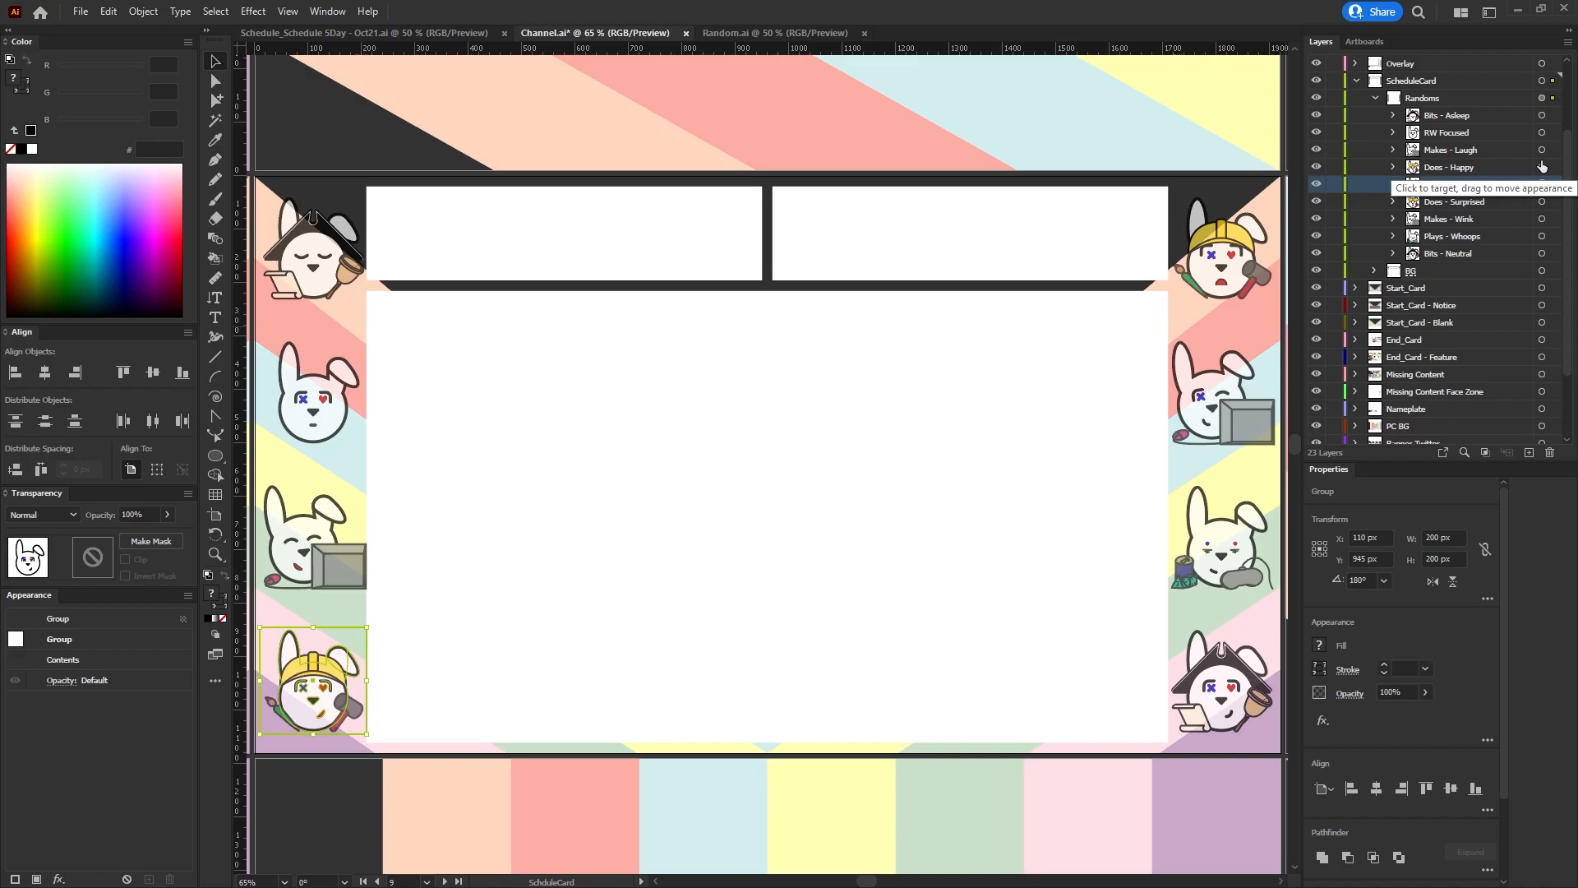
click(1550, 452)
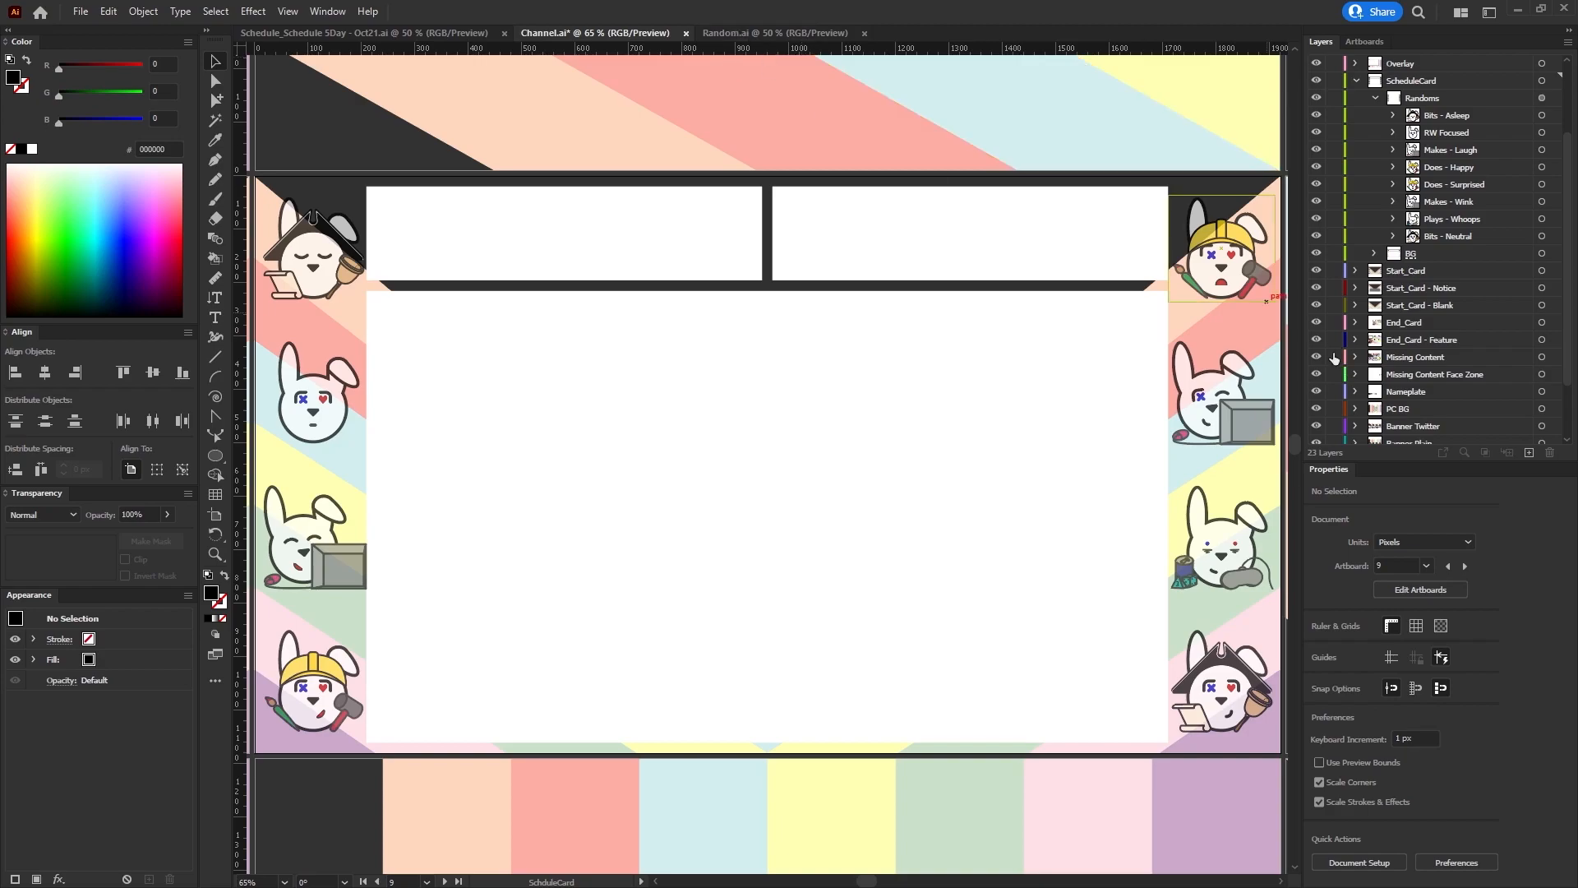
Switch to Random.ai and select the artwork of the Does - Neutral layer, checking against the bunnies in Channel.ai.
click(732, 32)
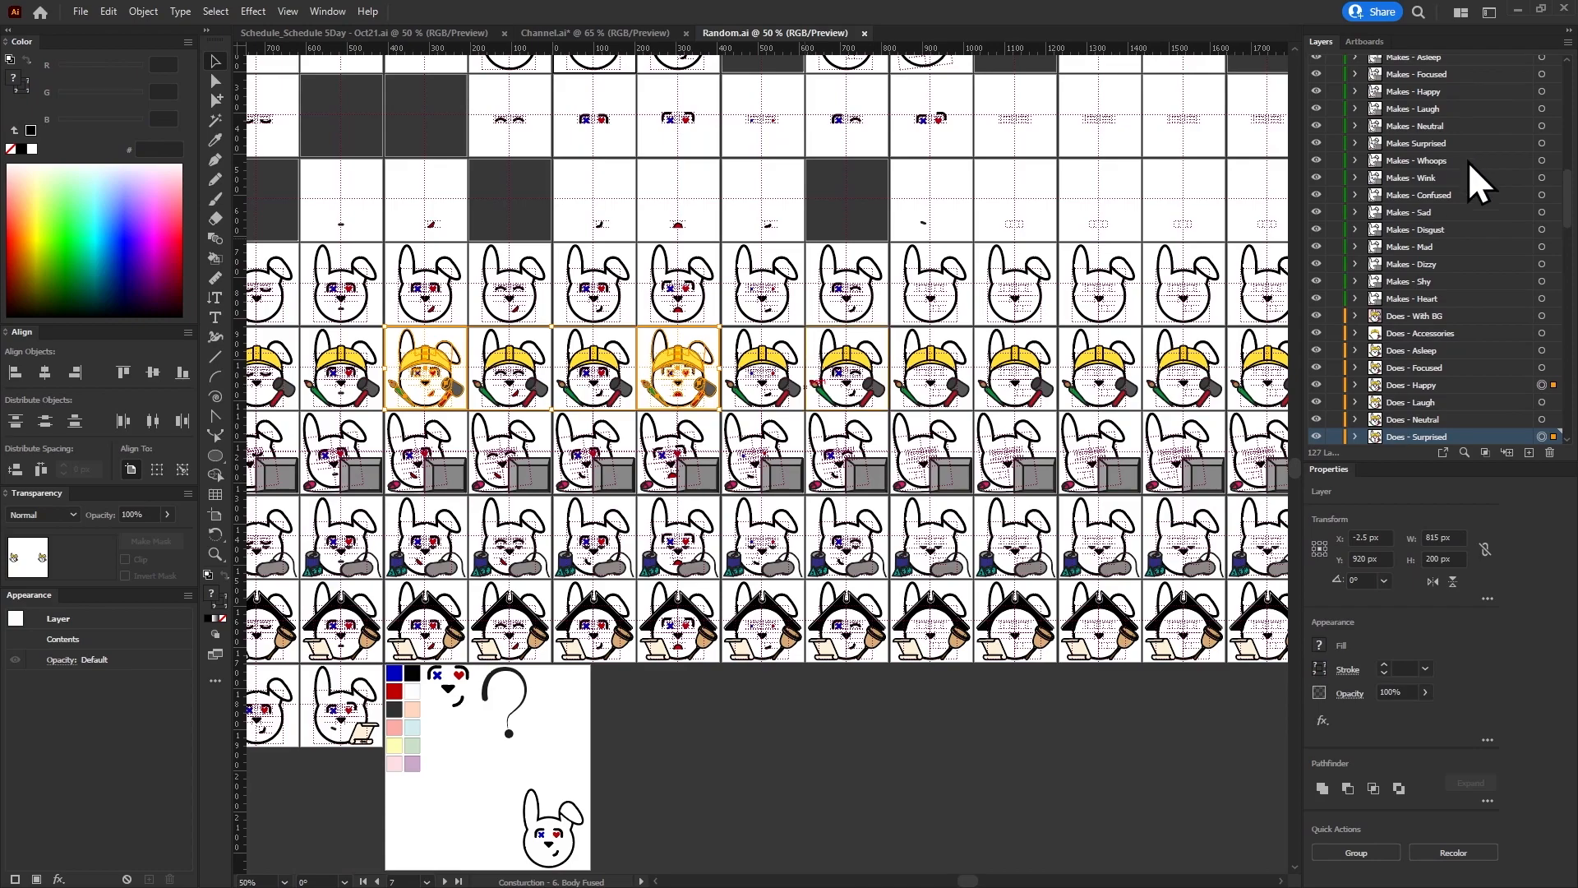
click(1518, 355)
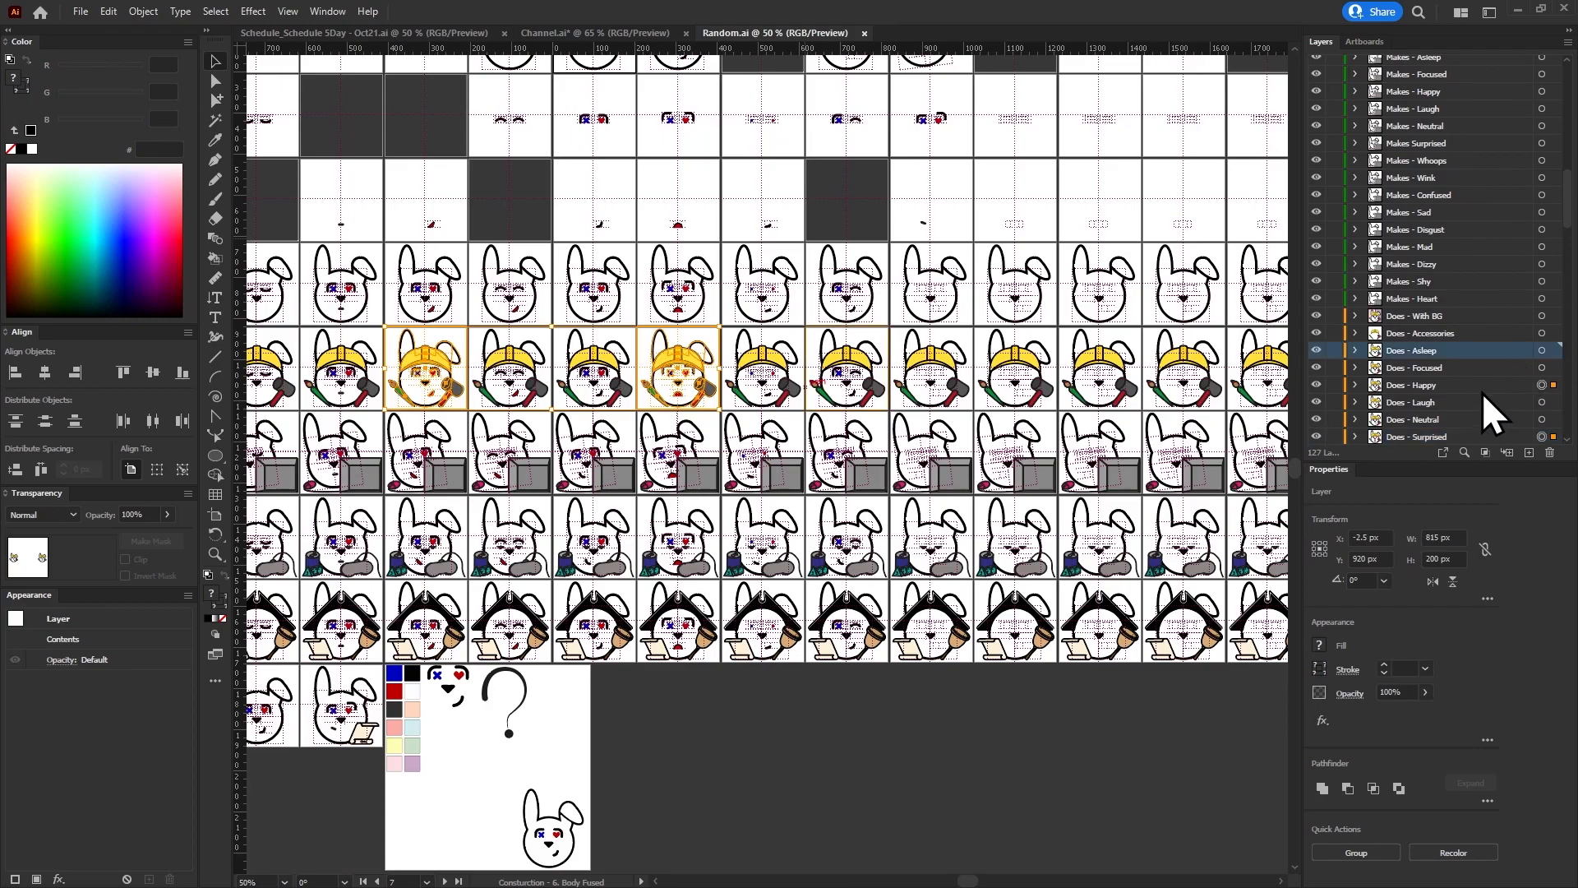
click(555, 31)
click(787, 32)
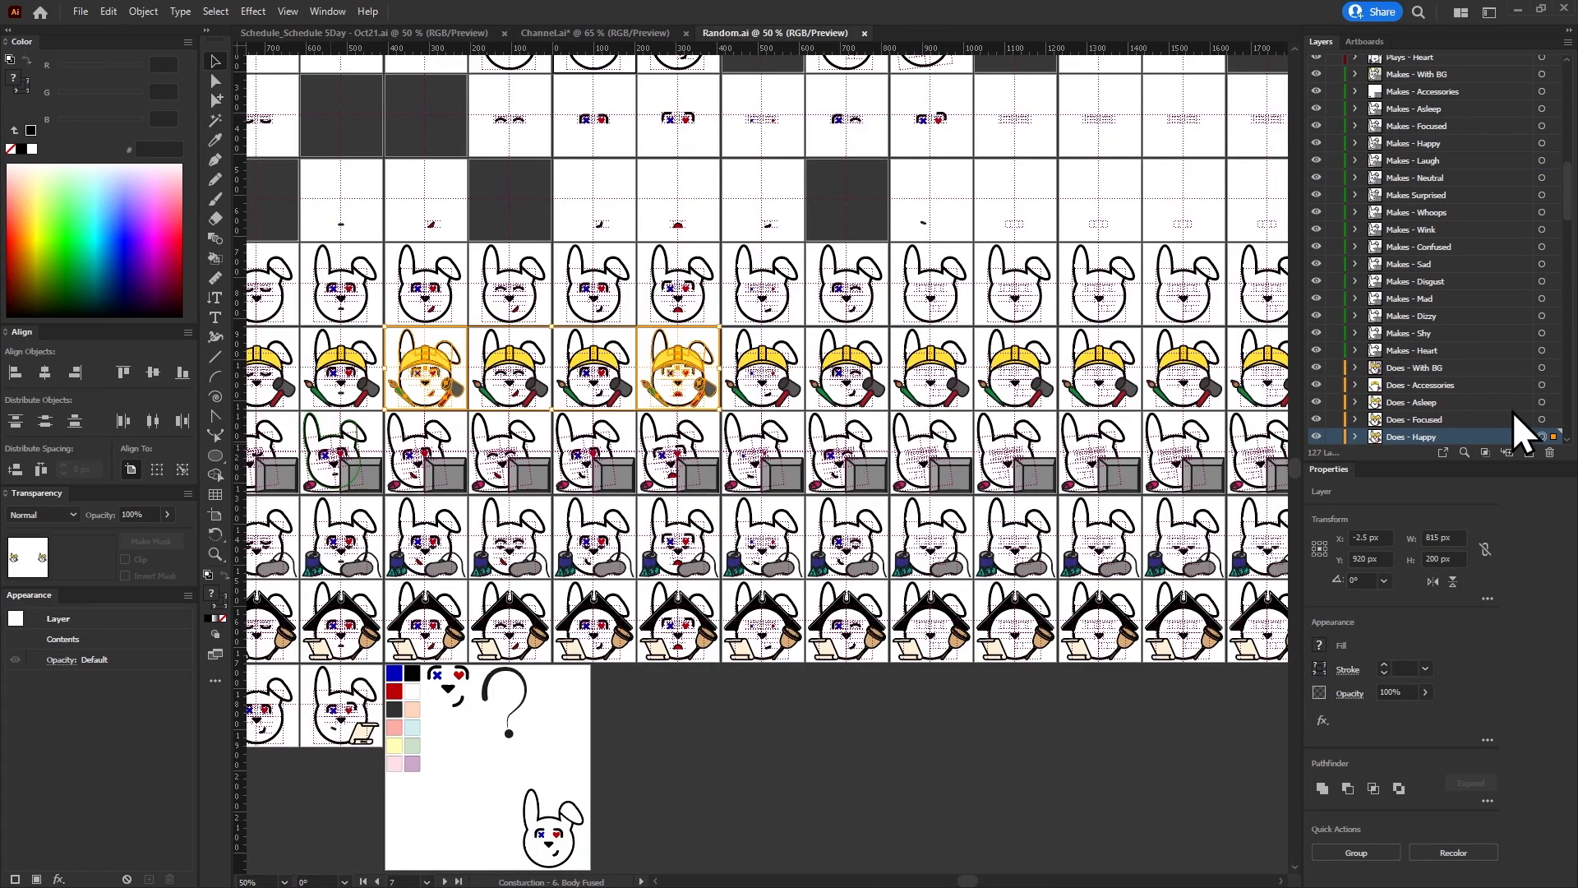
scroll(1513, 411, down, 3)
click(1514, 315)
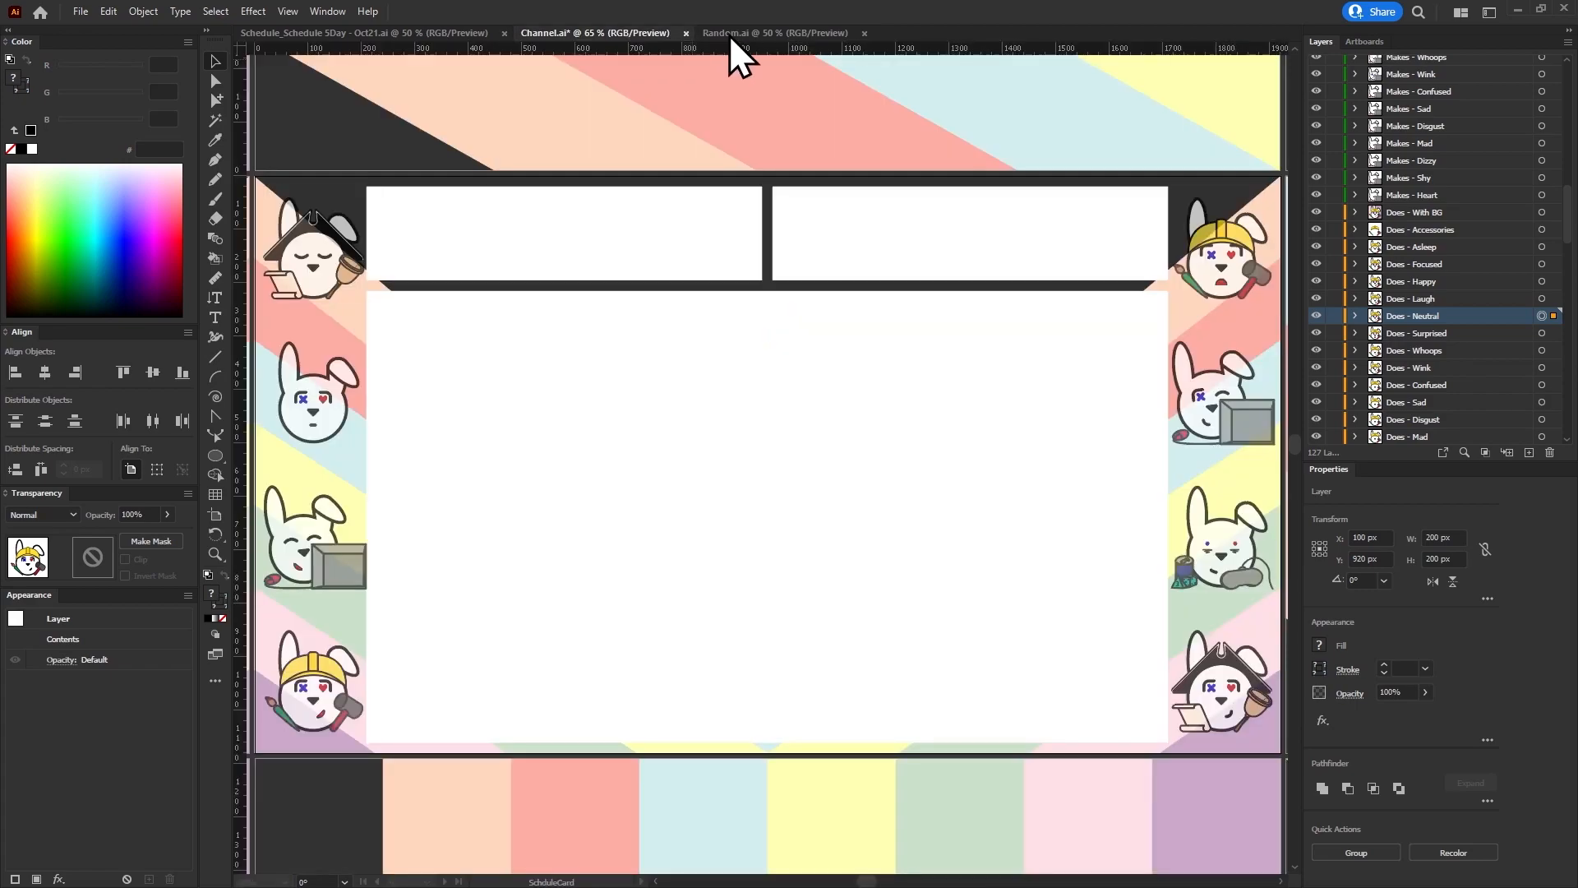
click(629, 33)
click(753, 35)
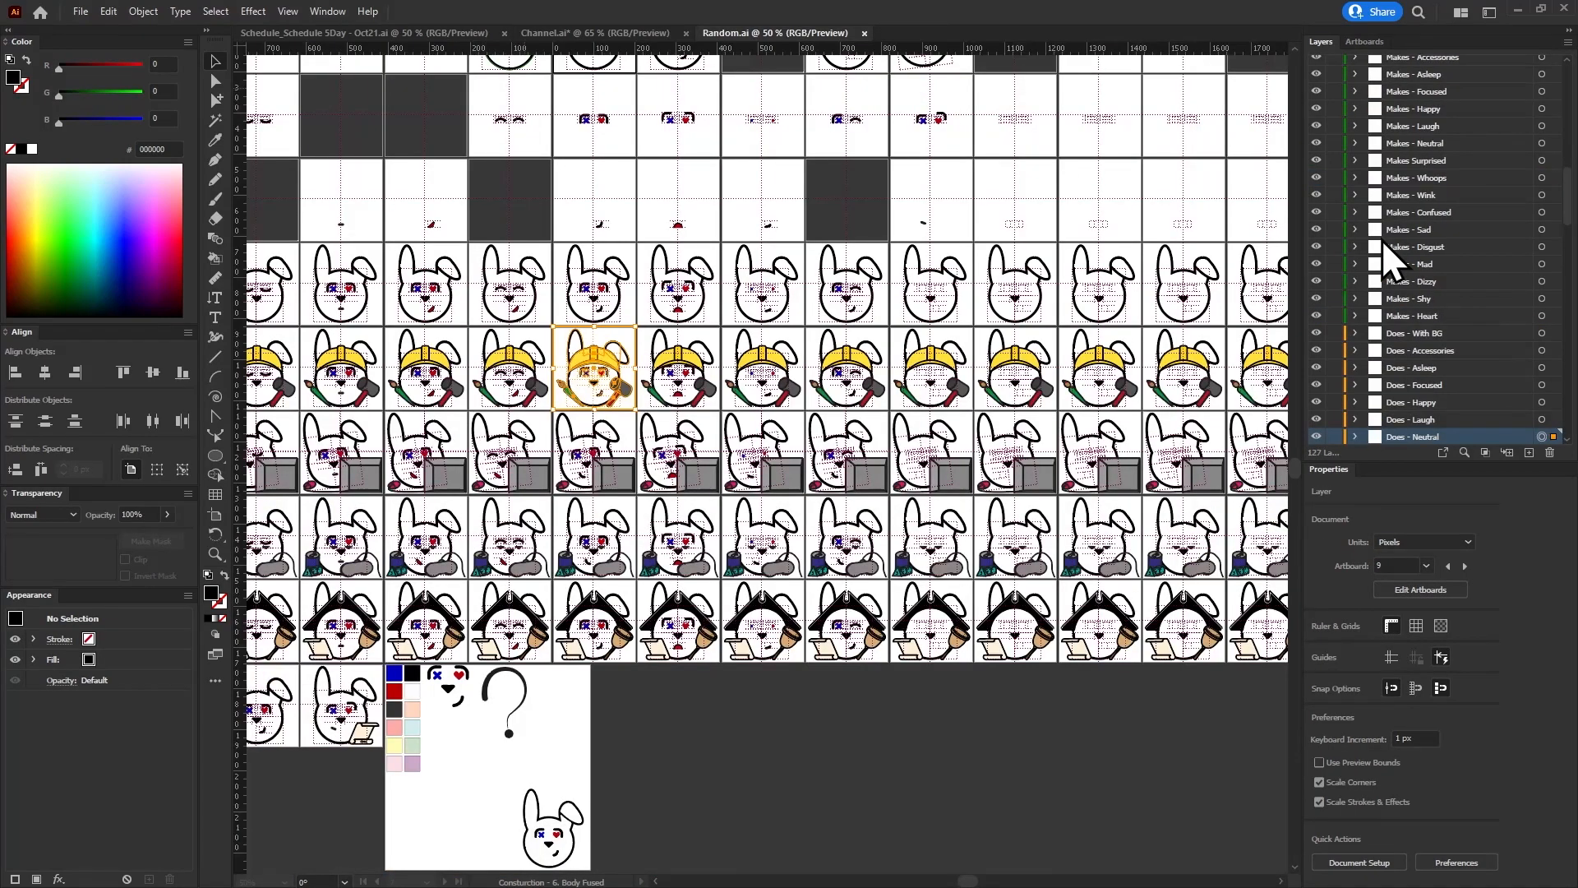
Add Makes - Whoops, Plays - Wink and Bits - Surprised to the selection, and paste copies of all four into ScheduleCard in Channel.ai.
click(1543, 177)
scroll(1524, 210, up, 6)
shift+click(1541, 214)
scroll(1504, 241, up, 5)
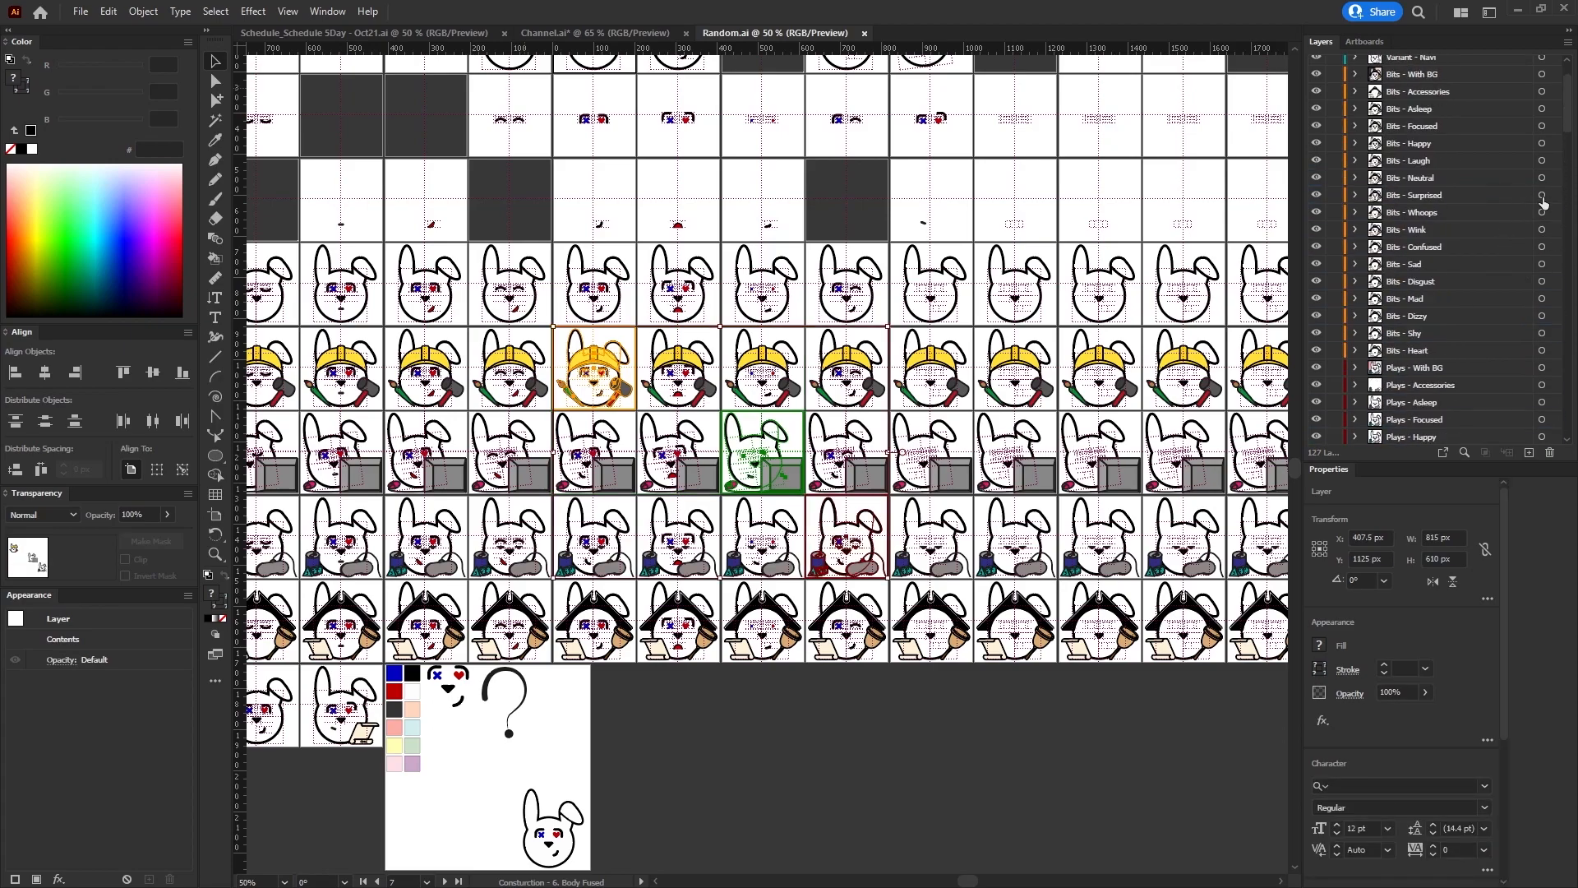
shift+click(1543, 196)
click(624, 35)
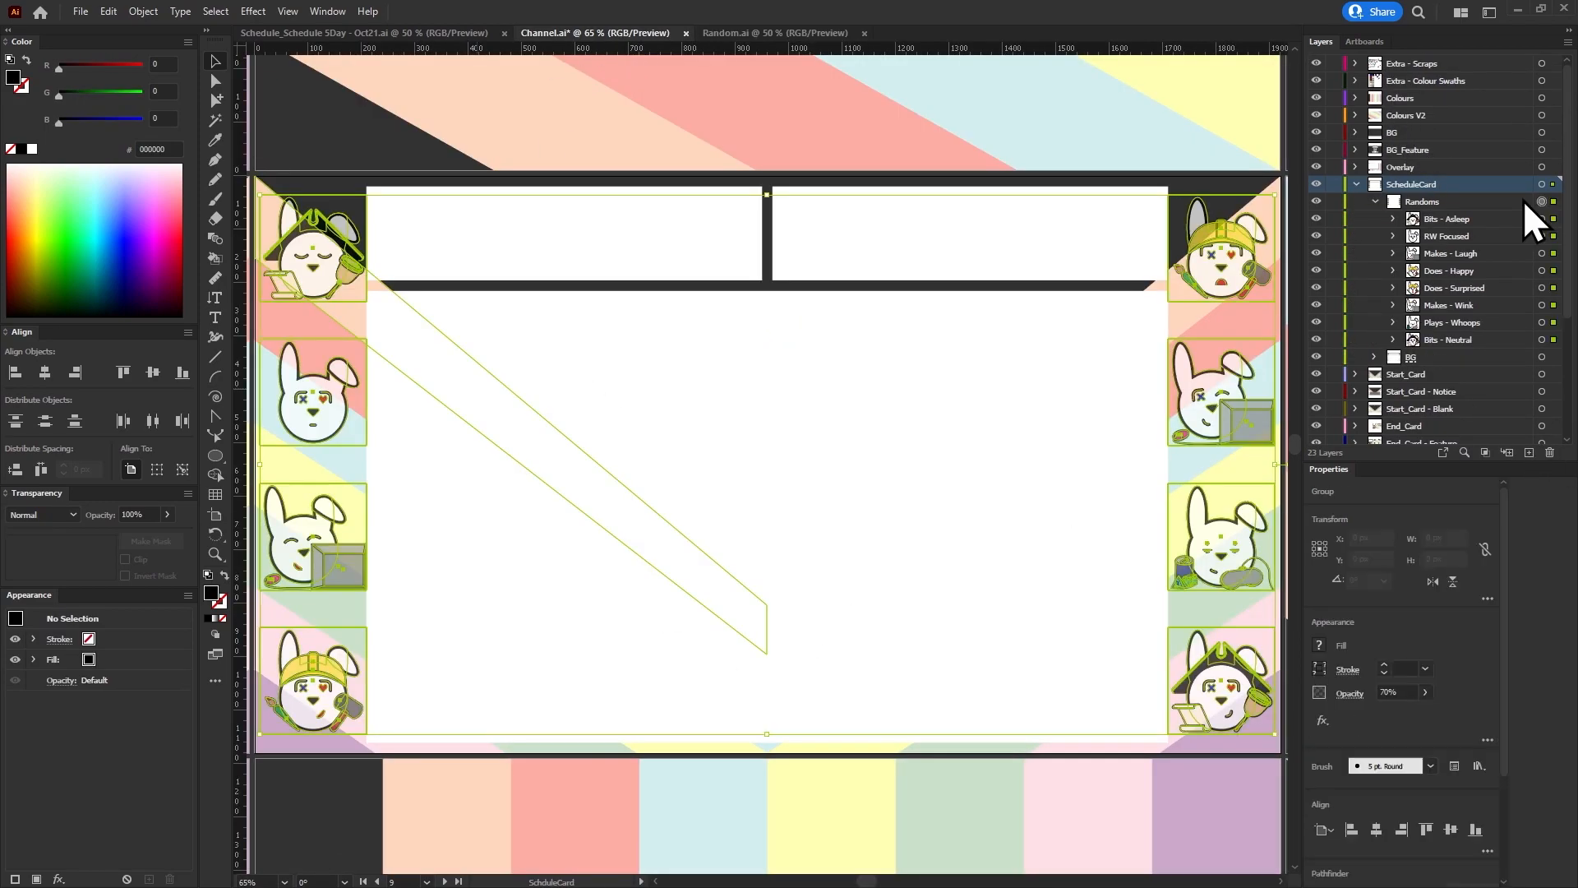
key(ctrl+v)
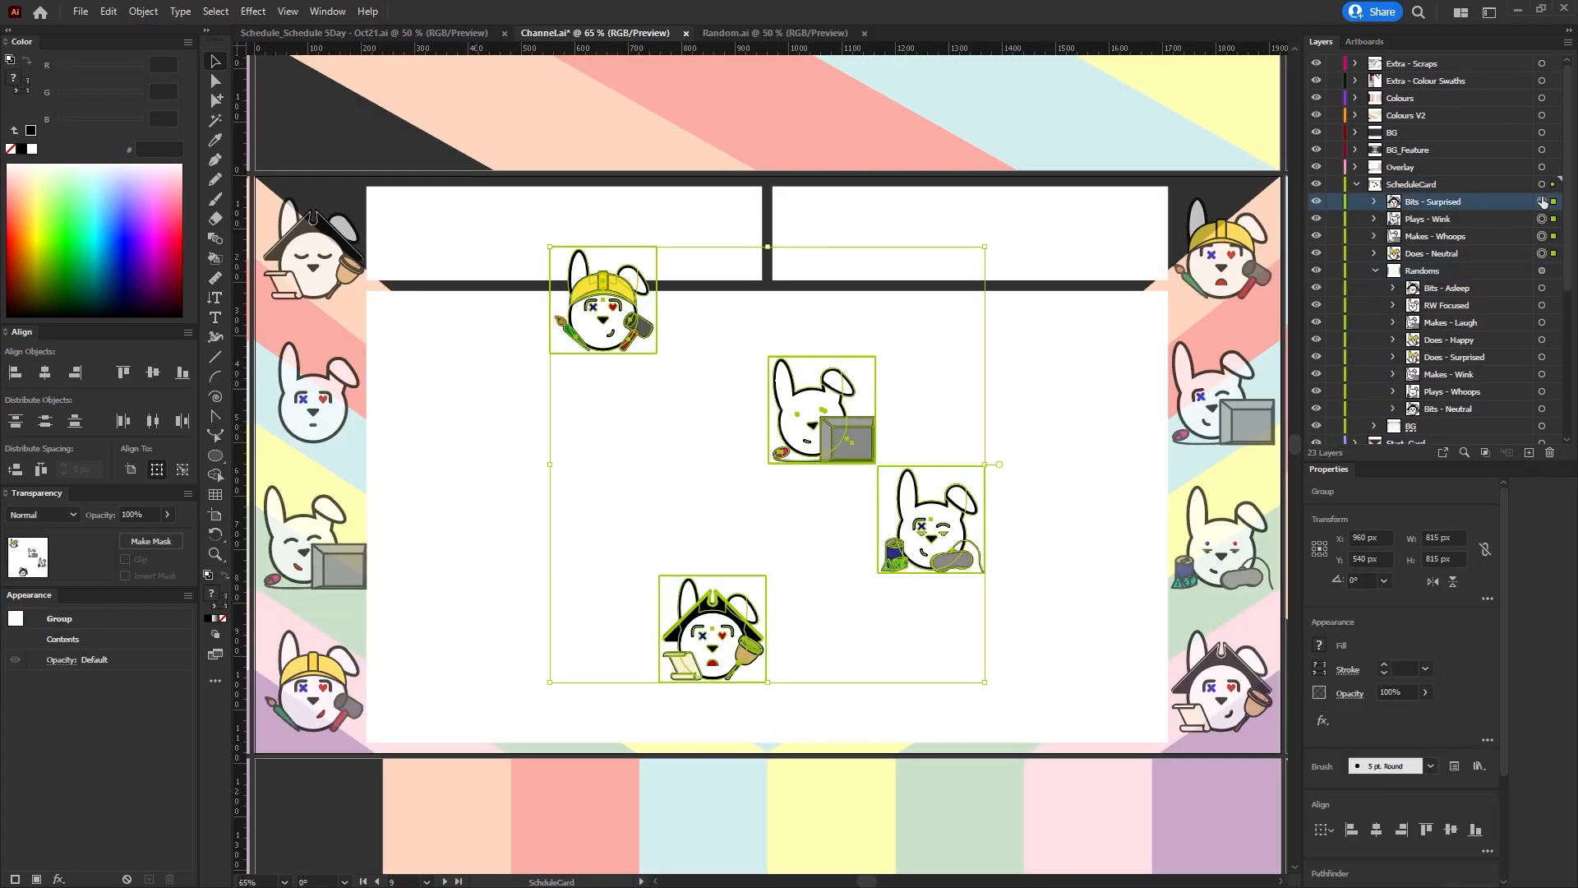
Move the four pasted bunny groups together to X 1080 px and align them by their right edges.
click(1544, 357)
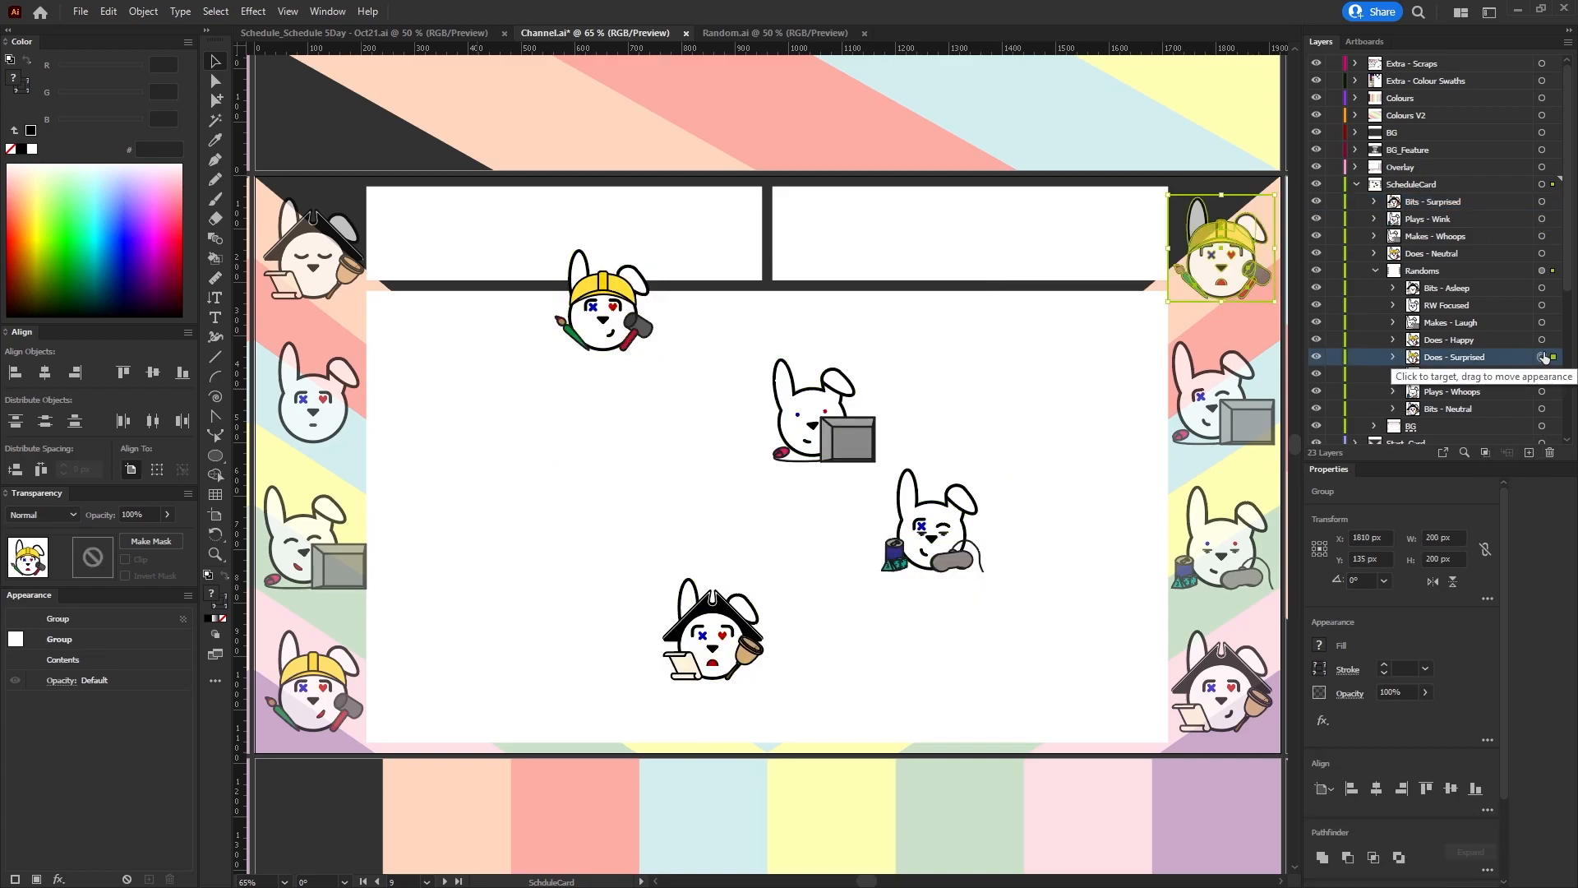
click(1542, 254)
shift+click(1542, 203)
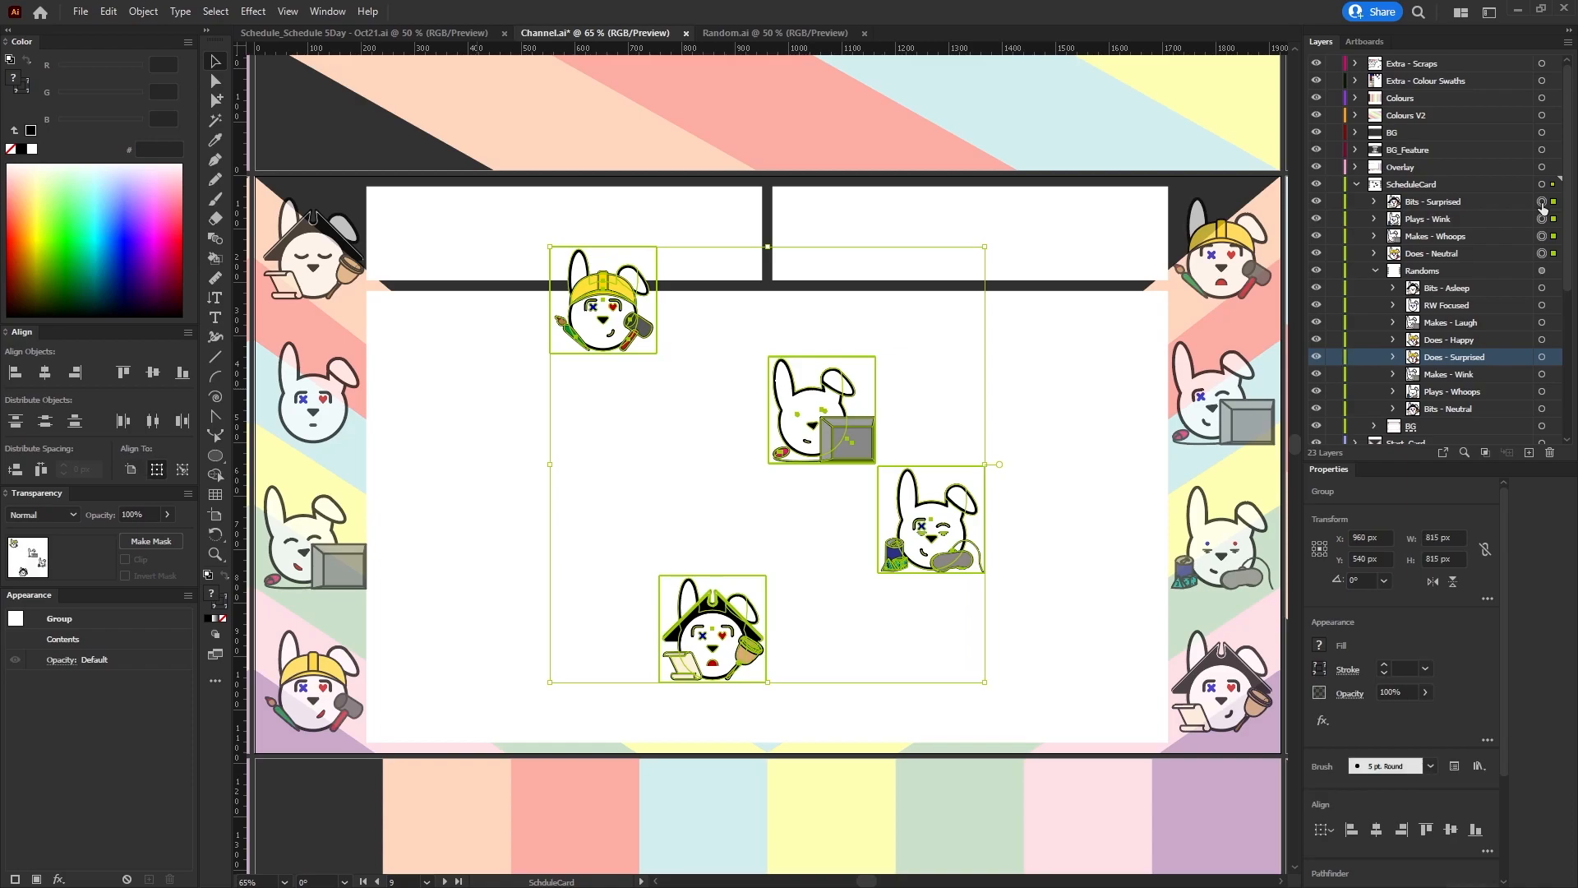
click(1368, 531)
key(Return)
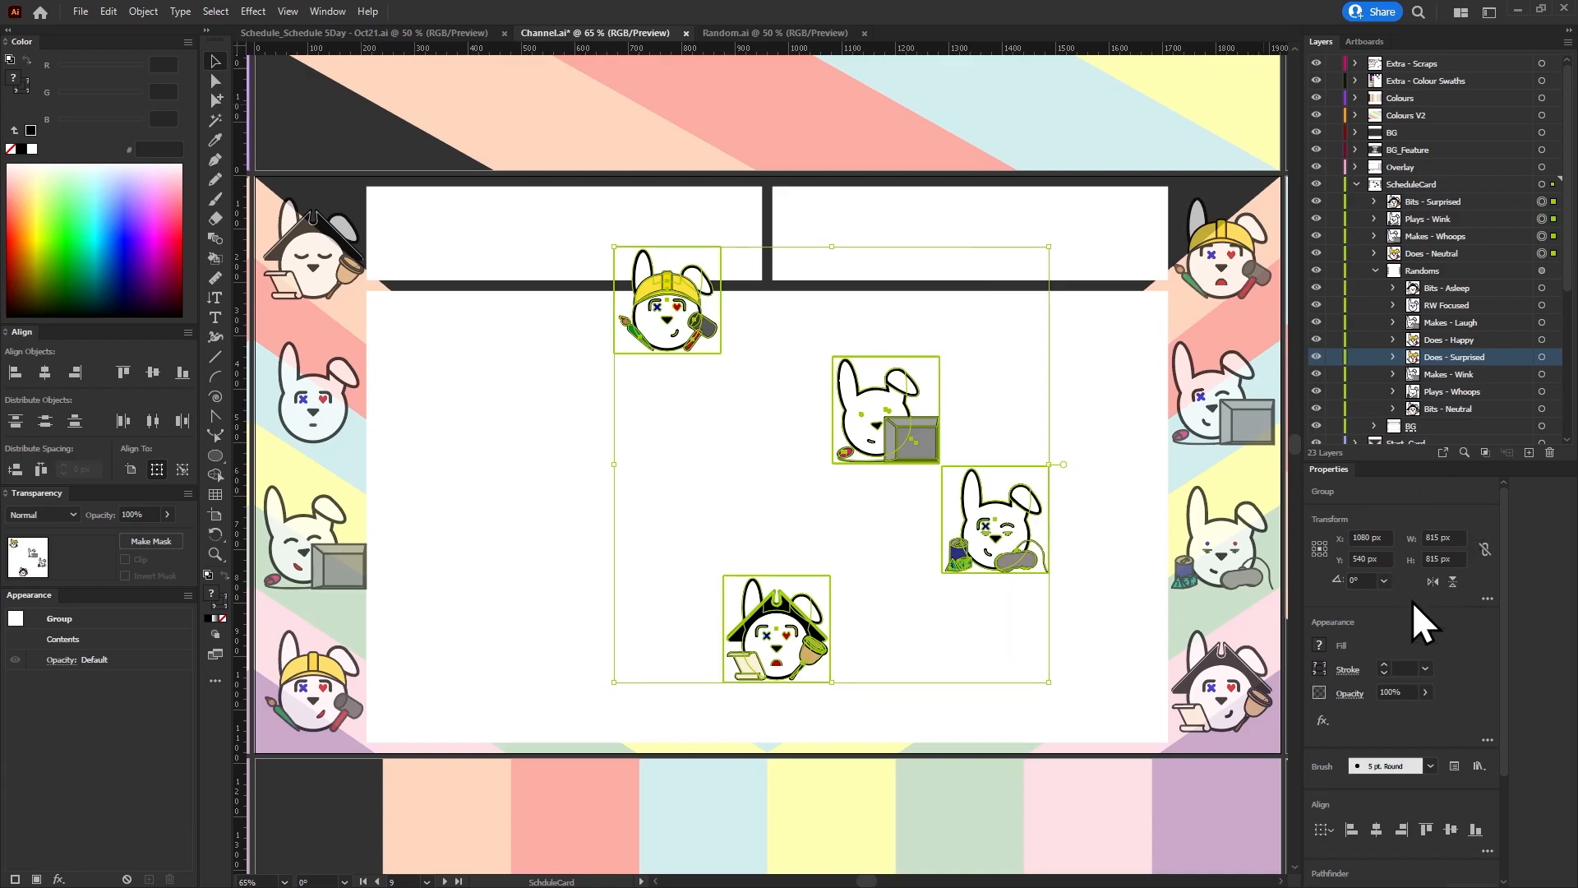
click(1402, 832)
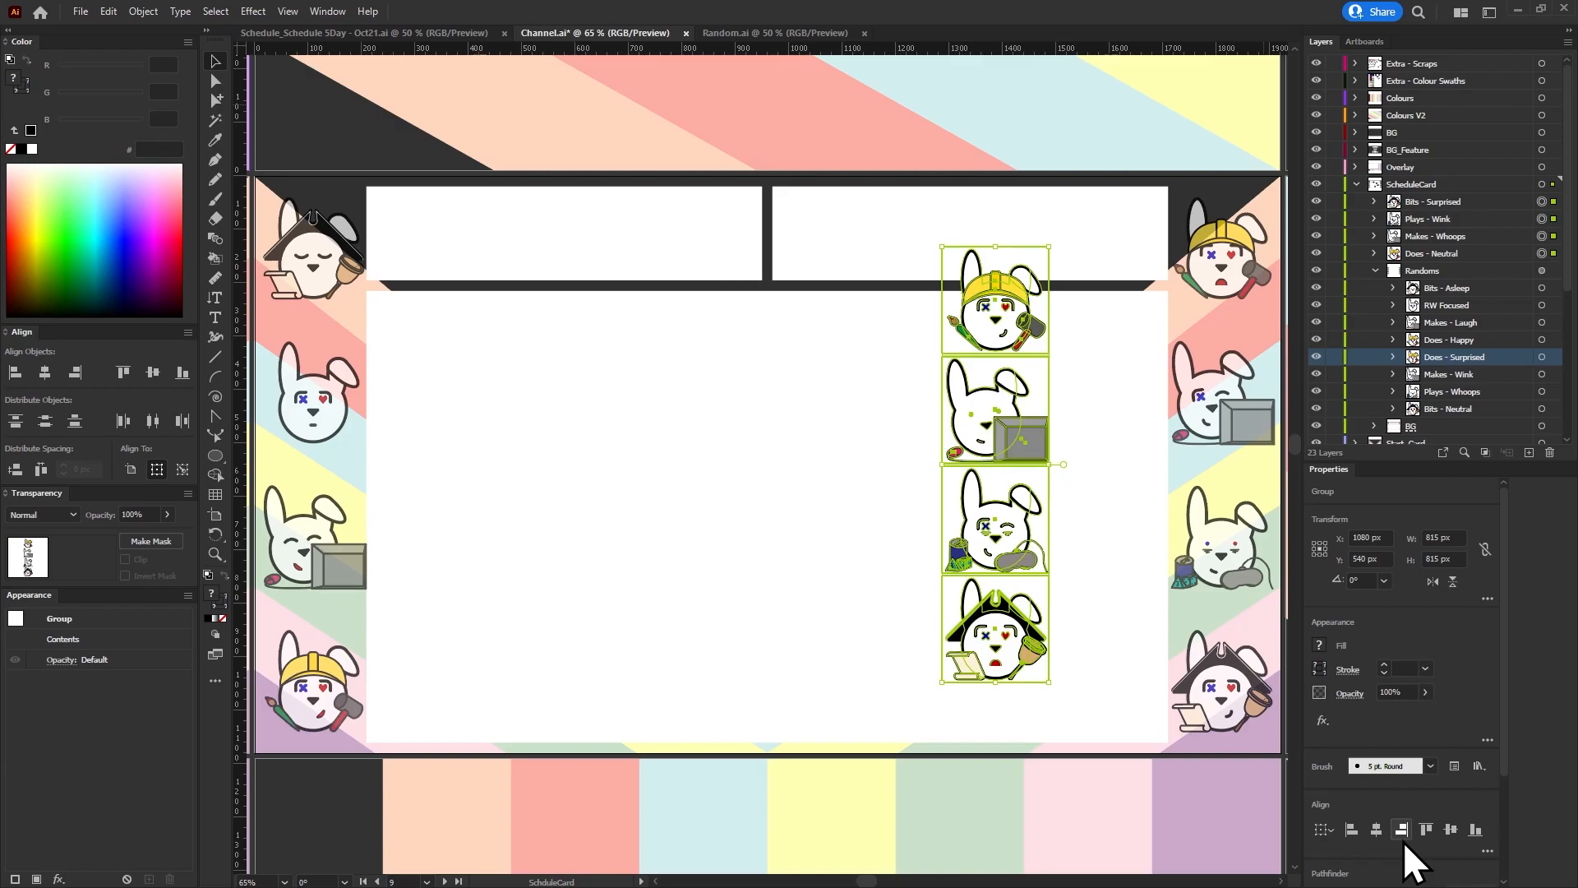
Set the X position of the aligned column of four bunnies to 1080 px, and select the Does - Surprised group.
click(1355, 533)
text(080)
key(Delete)
key(Delete)
key(Delete)
key(Delete)
key(Delete)
key(Delete)
key(Delete)
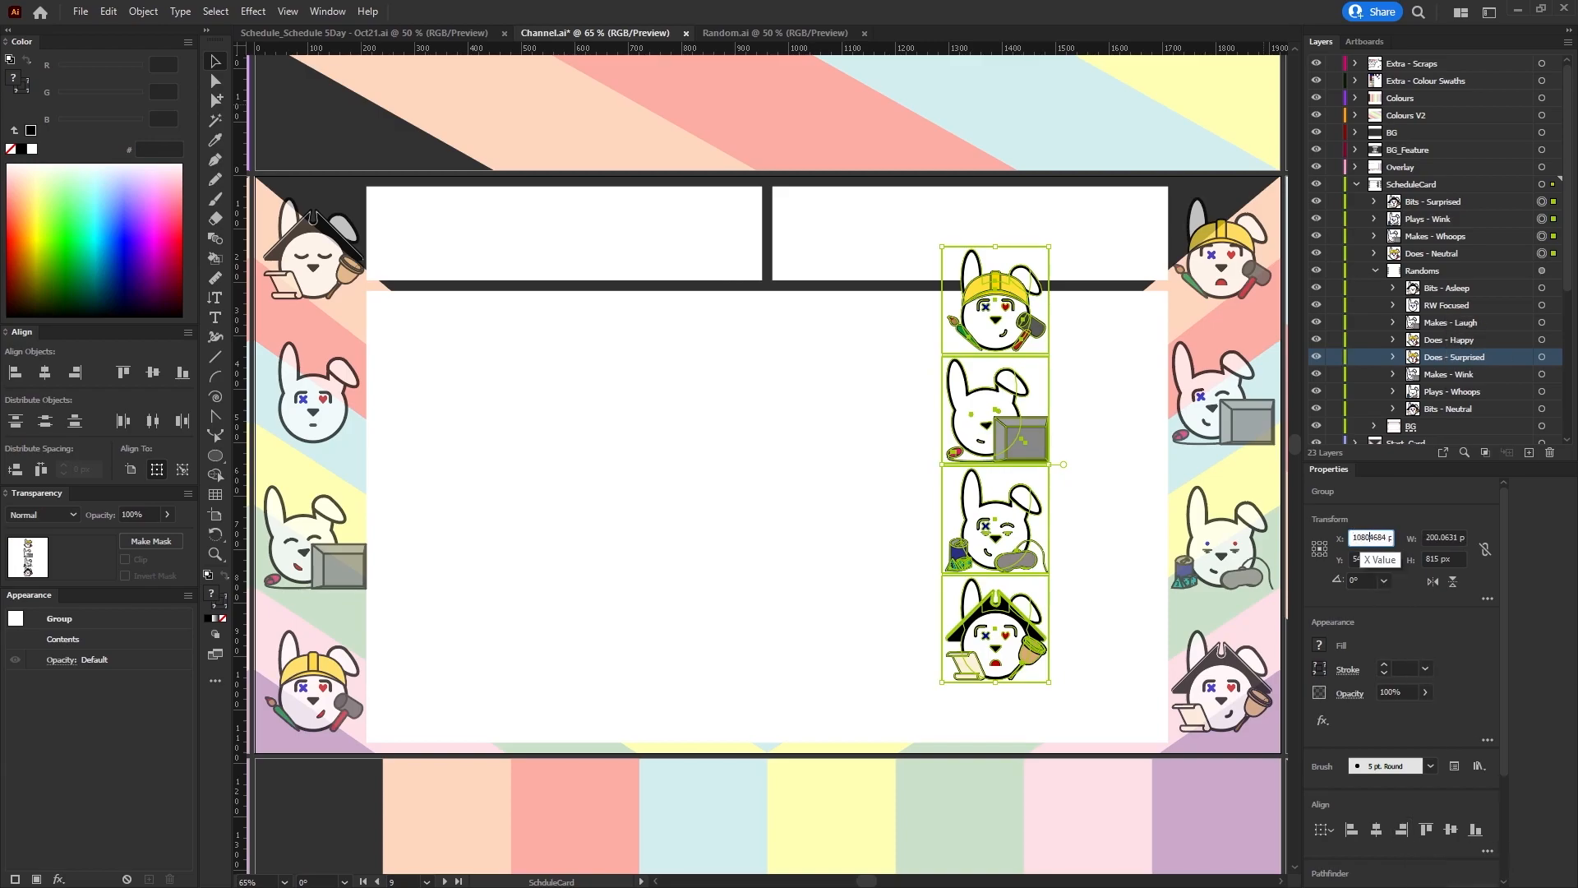
key(Return)
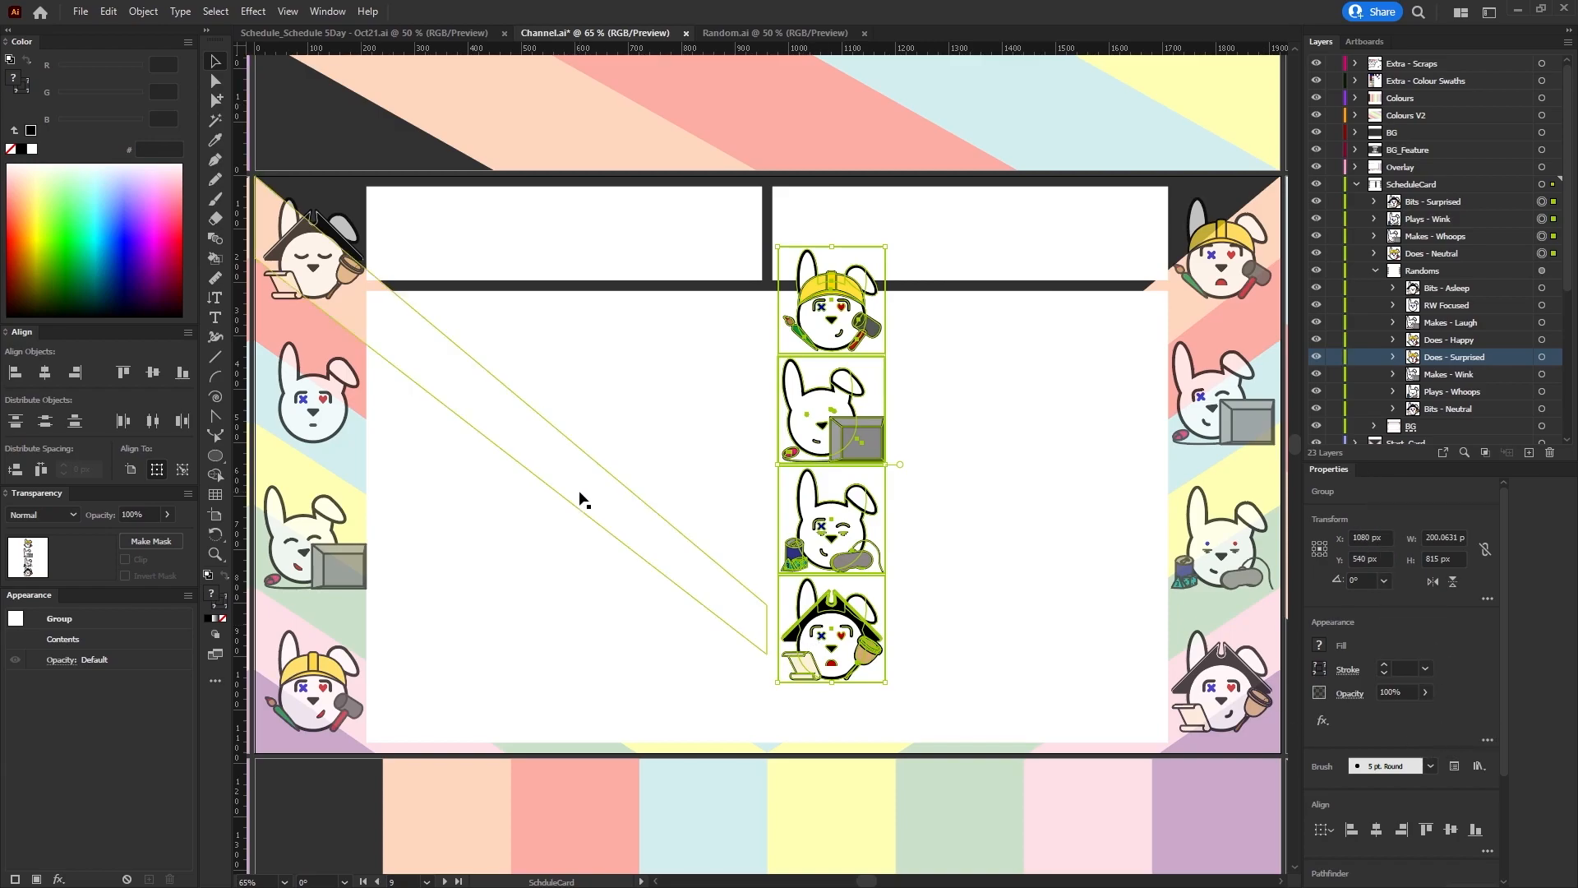
click(1542, 357)
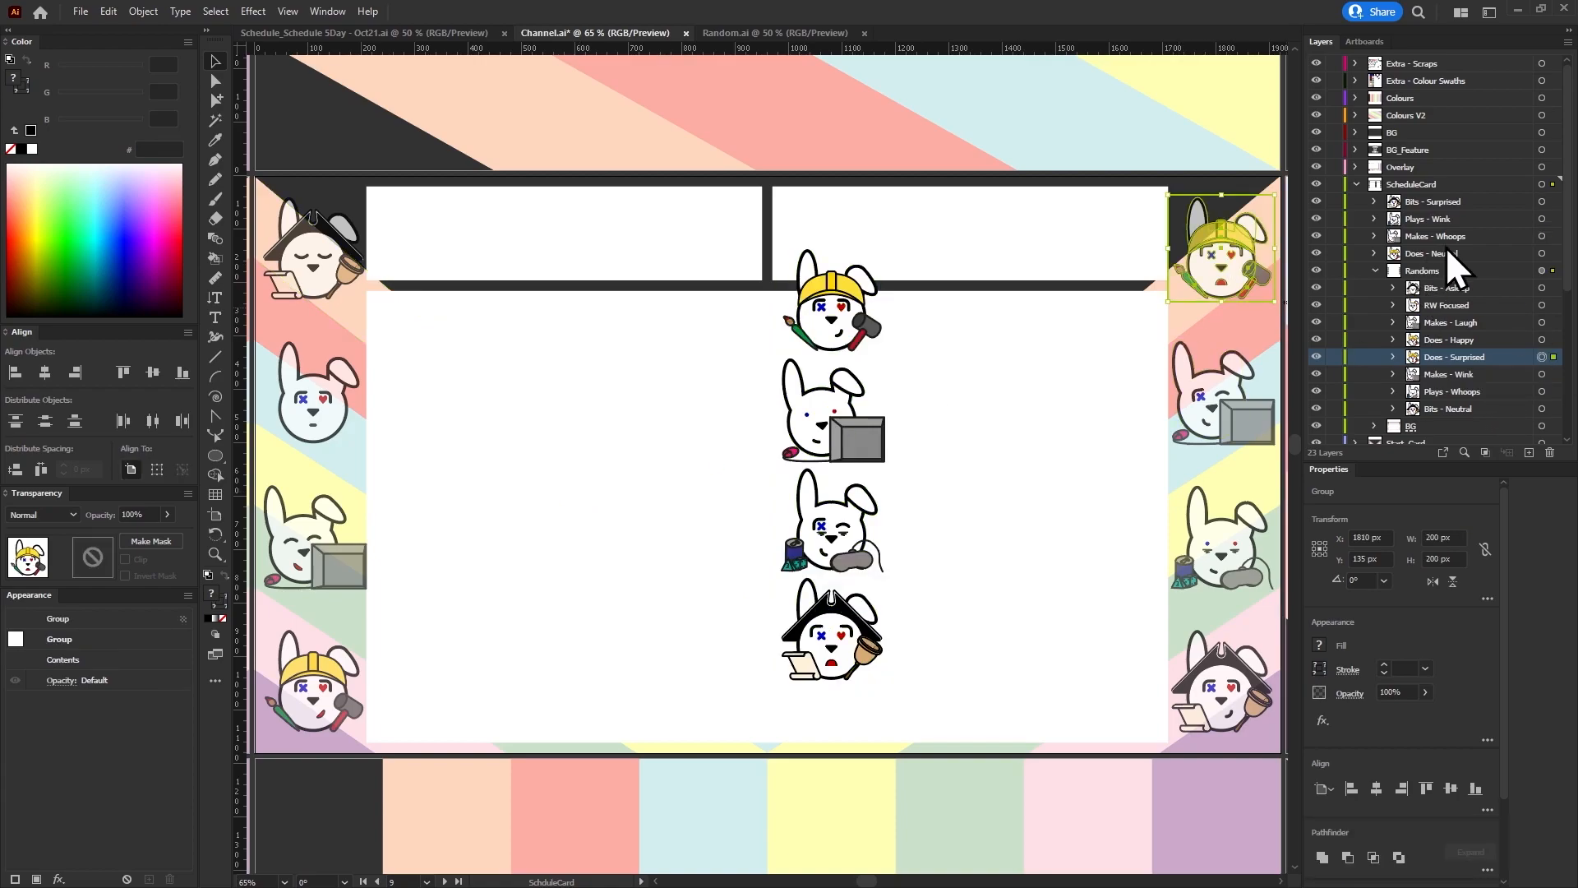
Select the Bits - Surprised, Plays - Wink, Makes - Whoops and Does - Neutral groups together and set their X position to 1810 px.
click(1543, 201)
shift+click(1542, 219)
shift+click(1542, 236)
shift+click(1542, 253)
shift+click(1483, 256)
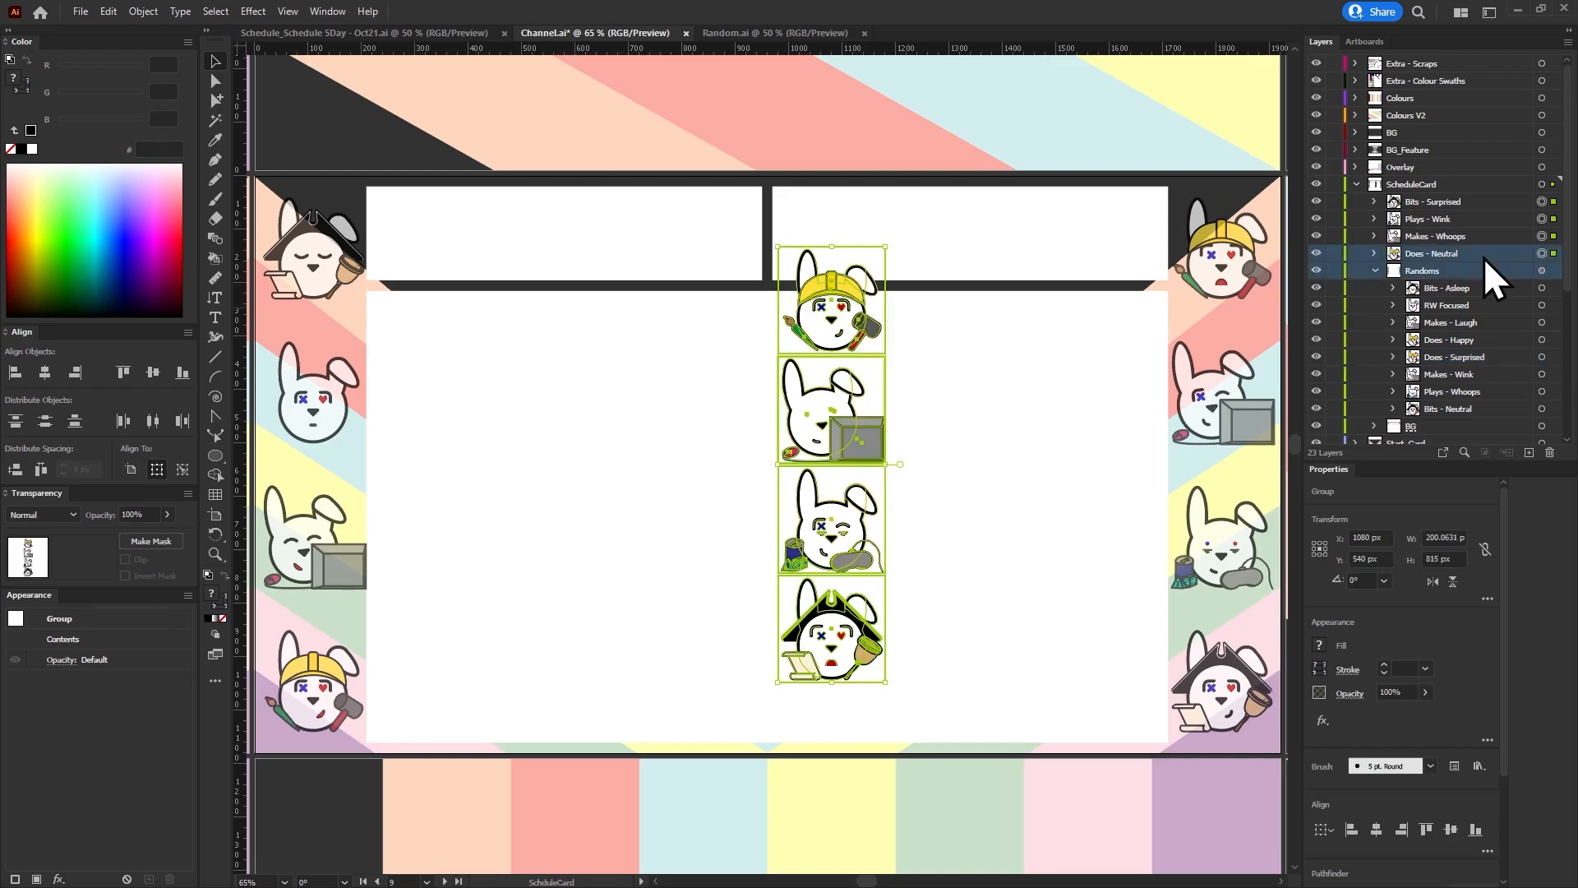
shift+click(1483, 253)
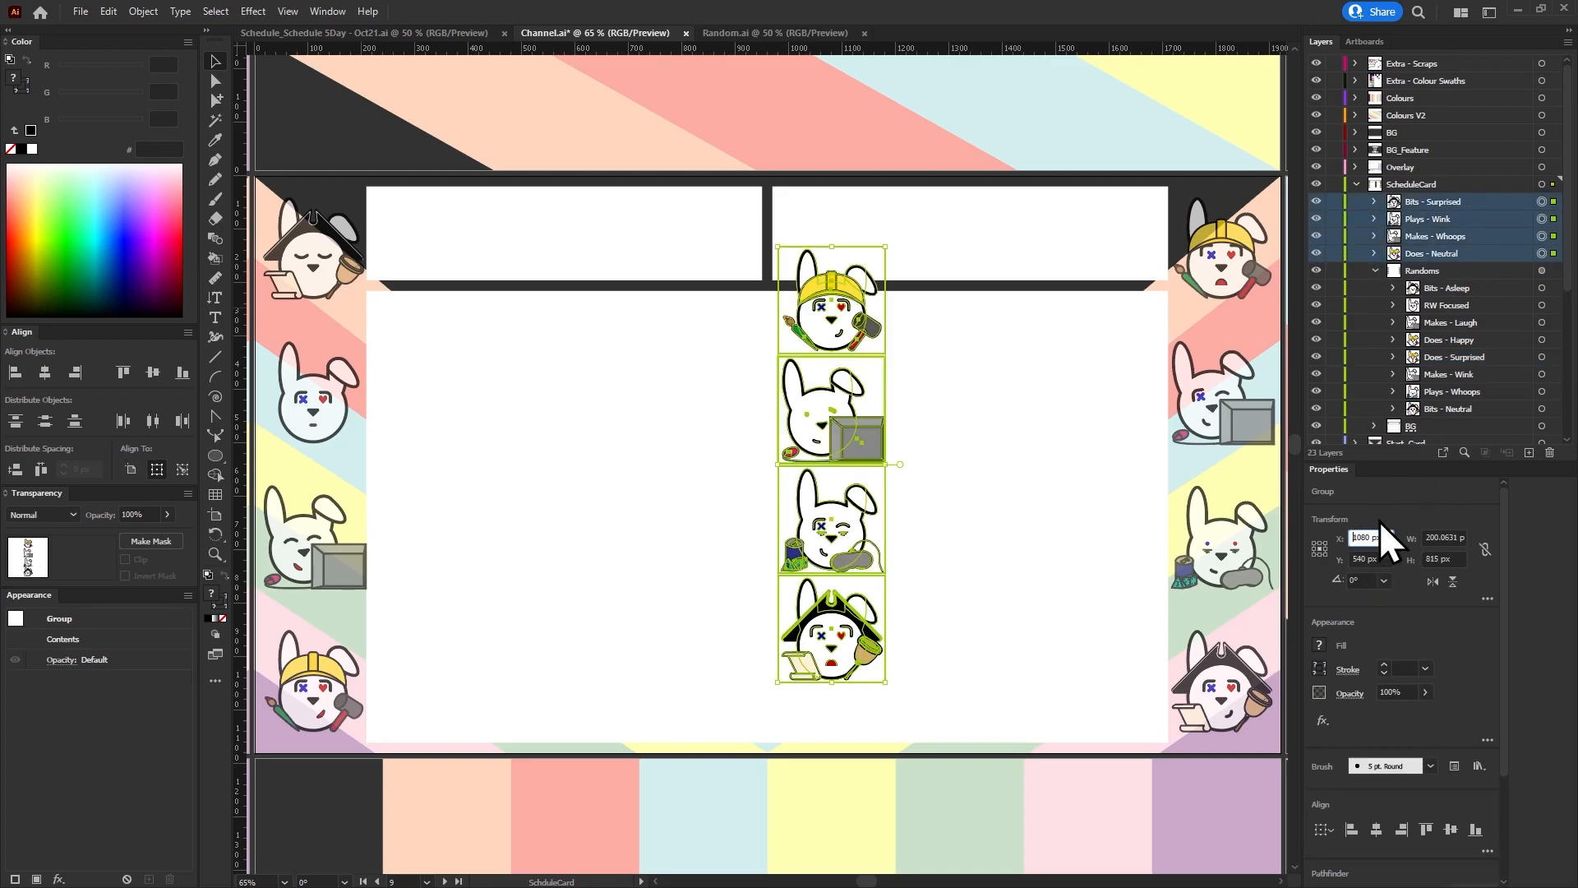
key(Down)
text(1)
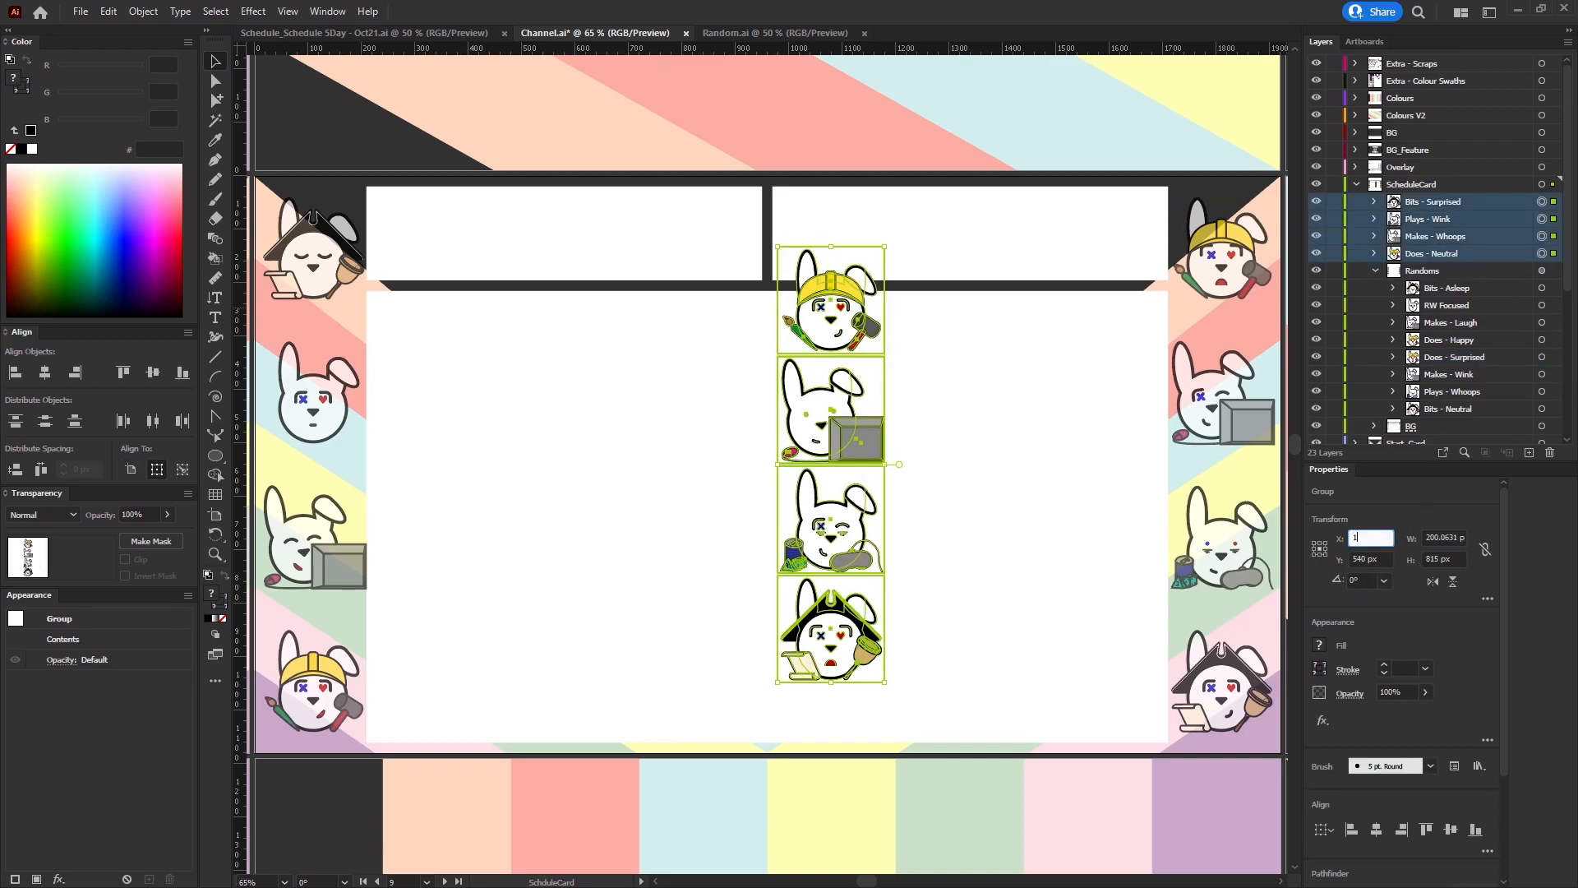
text(810)
key(Return)
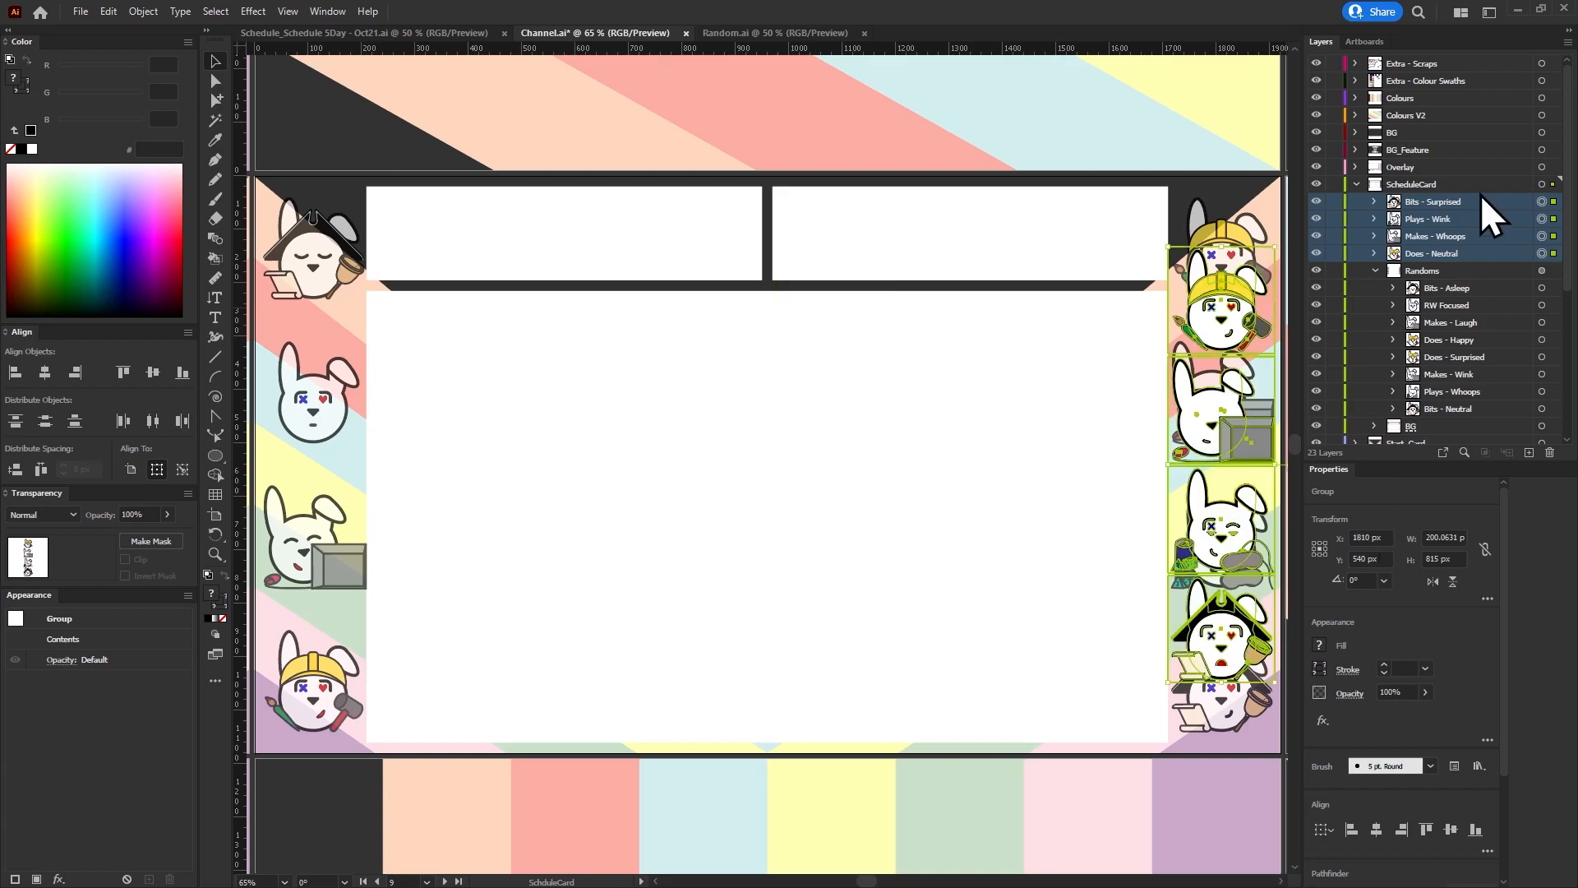
Set the Bits - Surprised group to Y 135 px, matching Does - Surprised, and correct its X to exactly 1810 px.
click(1532, 358)
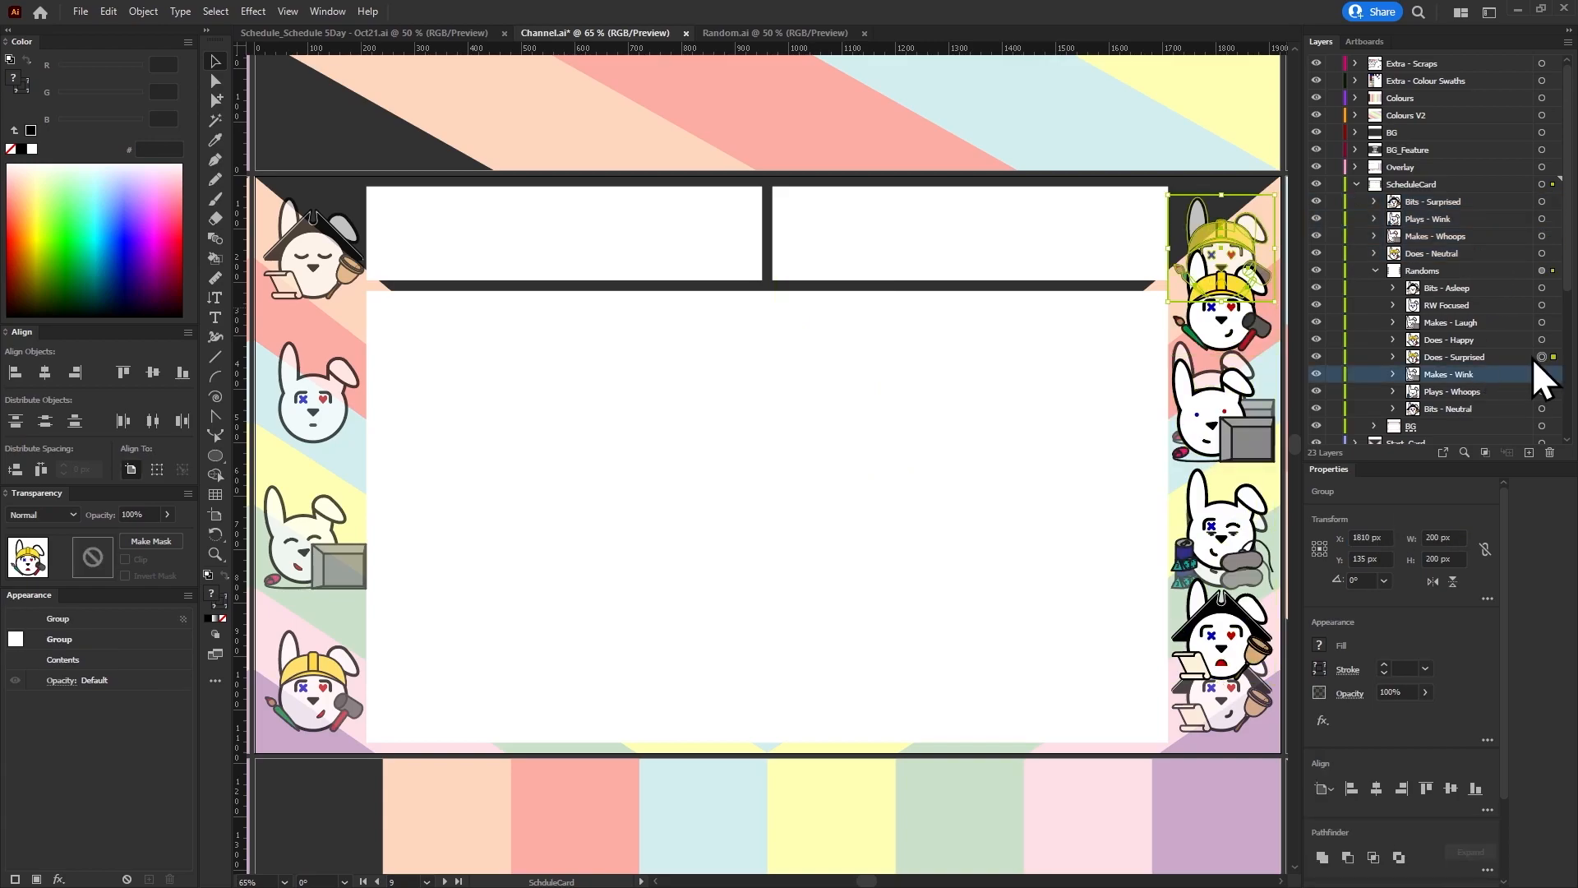
click(1542, 202)
double_click(1366, 560)
text(135)
key(Return)
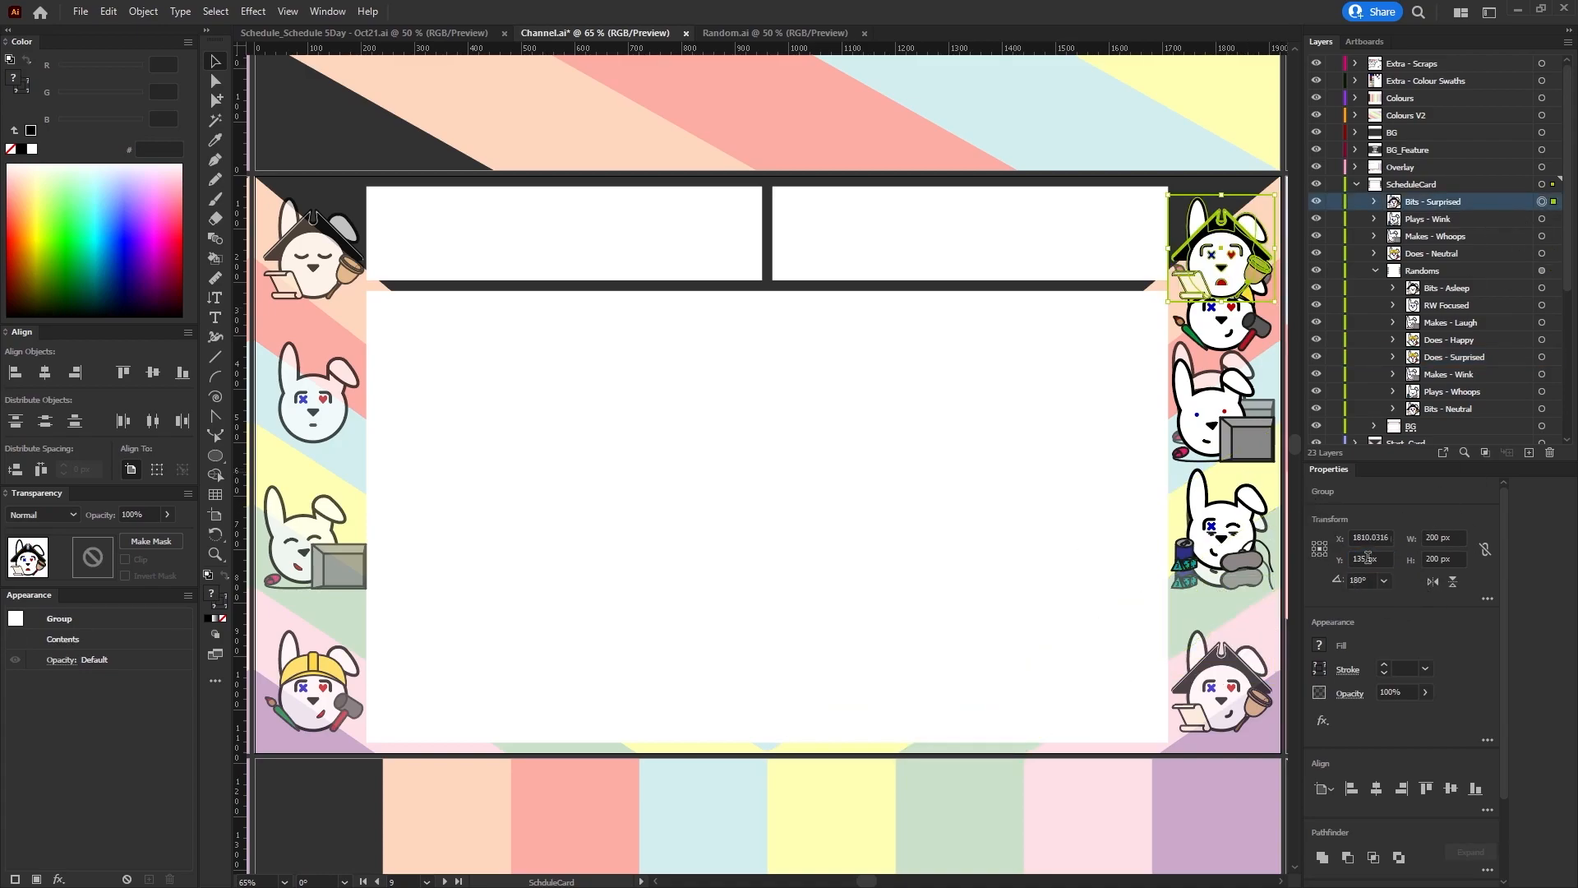
click(1367, 537)
Correct the X position of the Plays - Wink group to exactly 1810 px.
click(1542, 218)
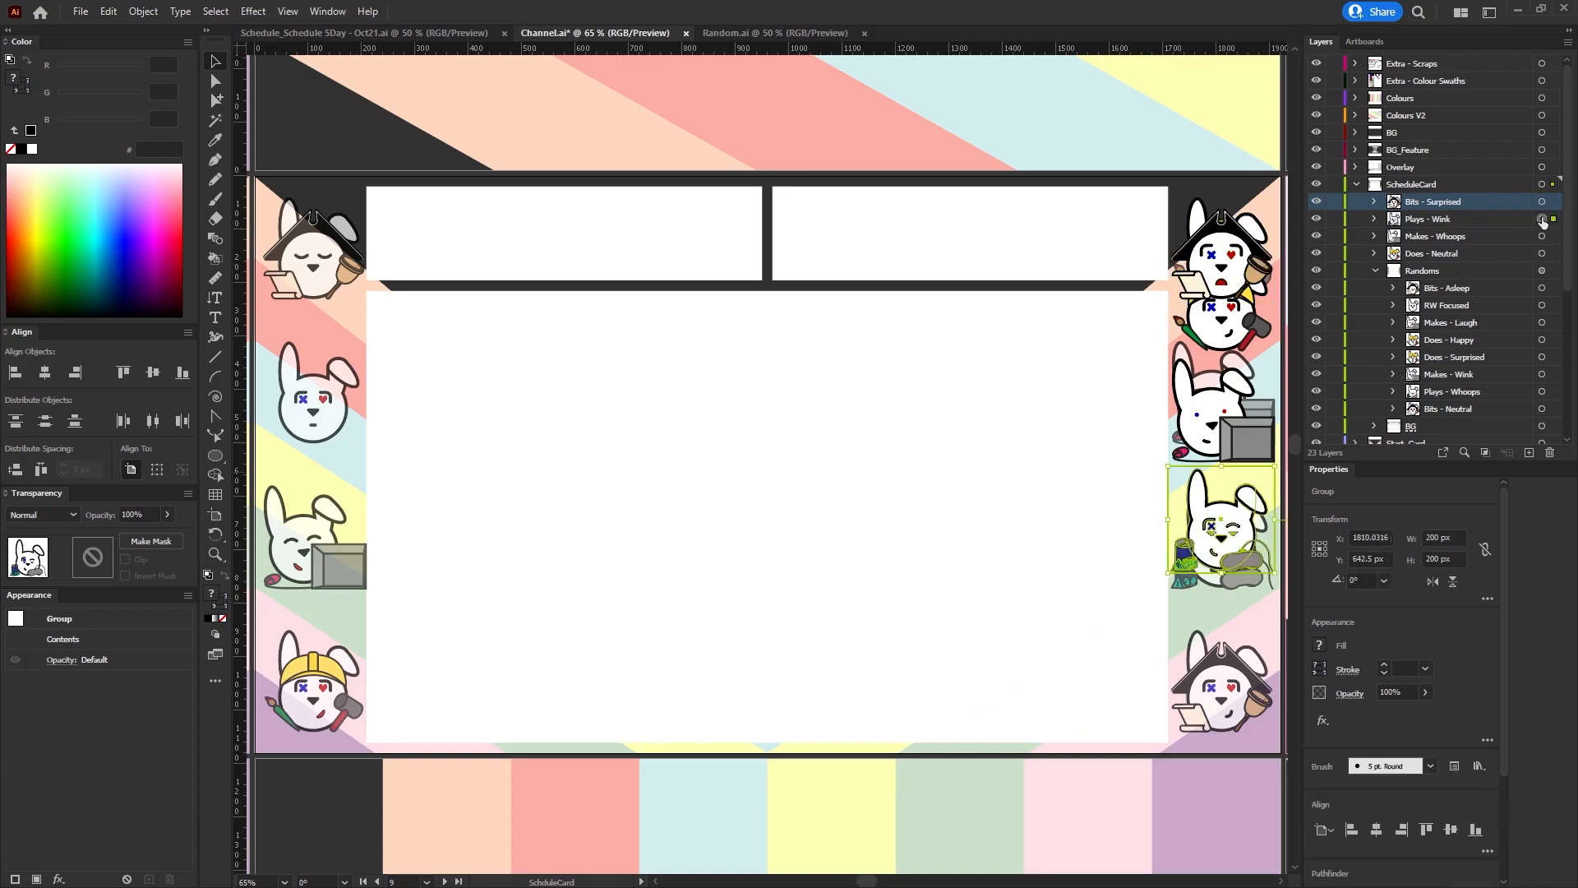
click(1372, 535)
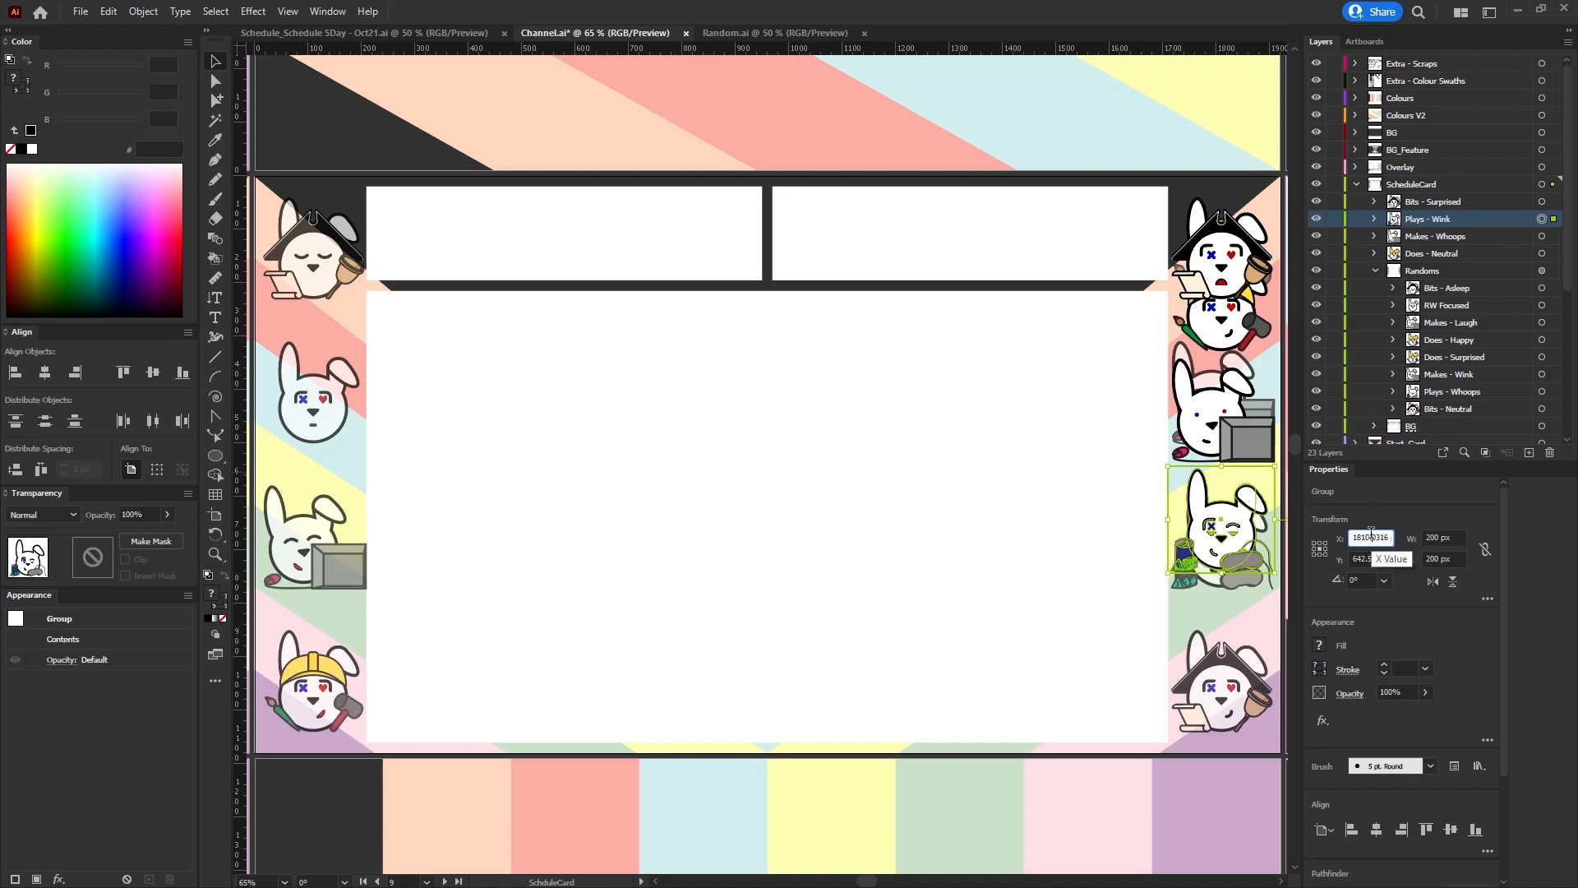
key(Delete)
key(Delete)
key(Delete)
key(Delete)
key(Return)
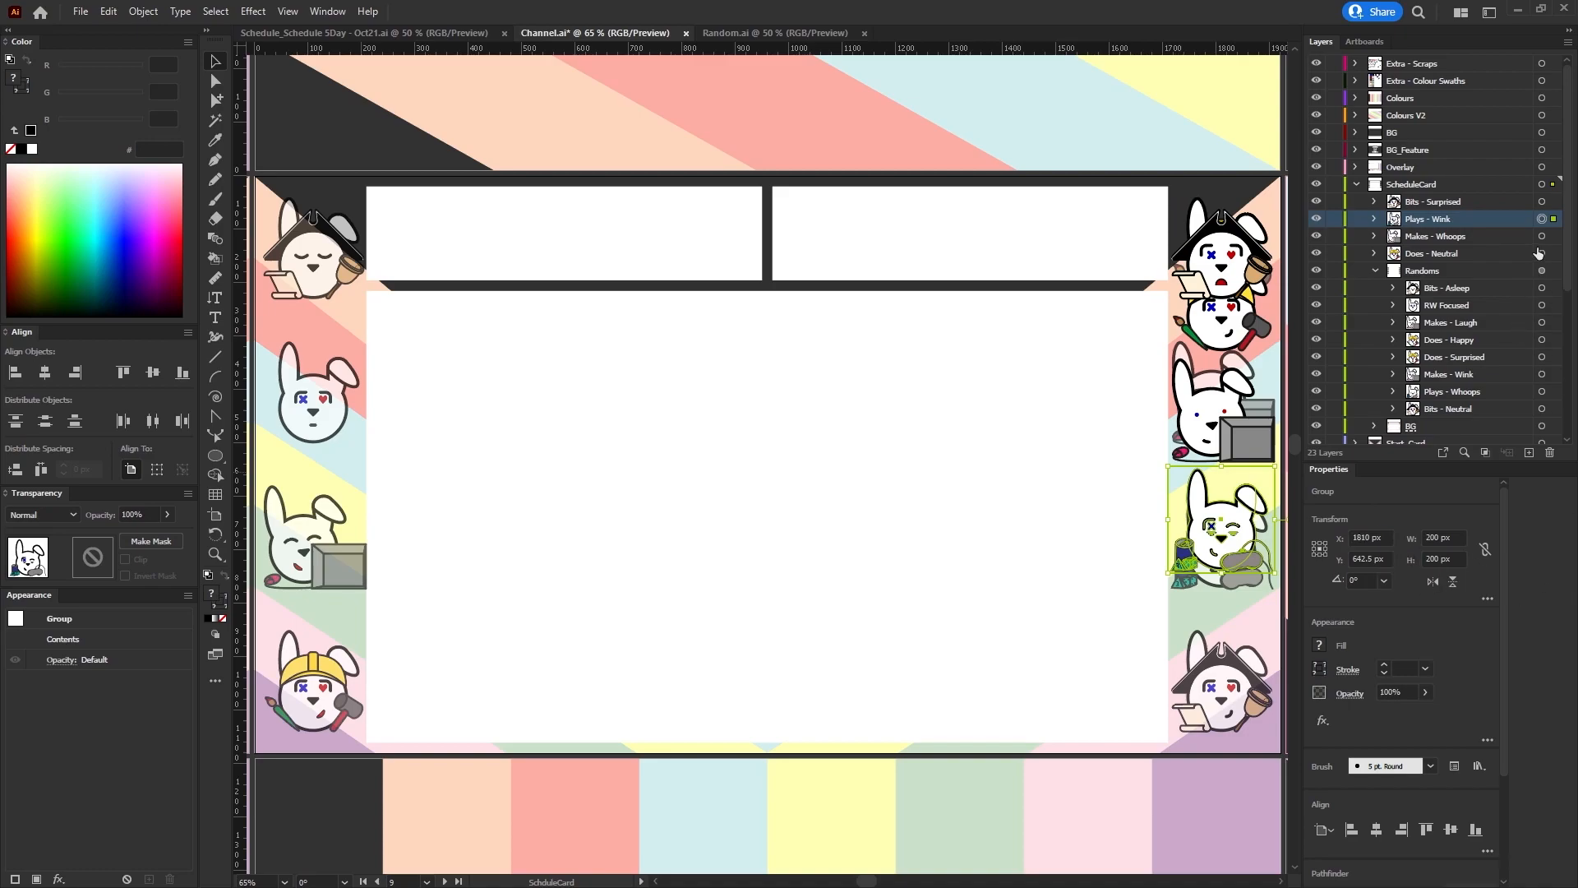
Check the X position of Makes - Whoops, and correct that of the Does - Neutral group to exactly 1810 px.
click(1542, 236)
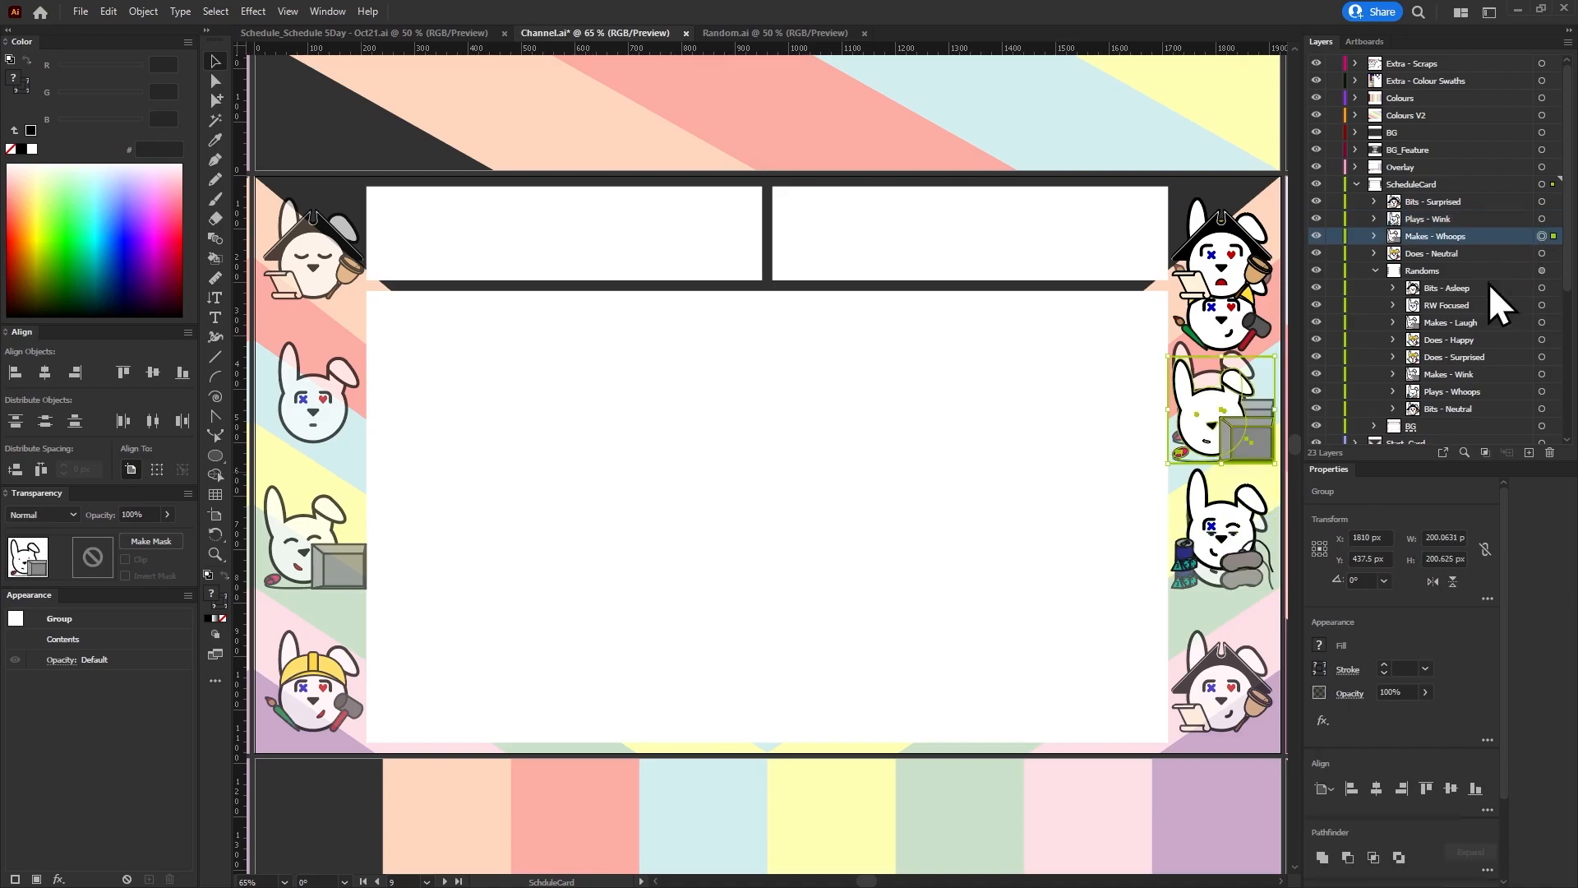
click(1541, 254)
click(1371, 537)
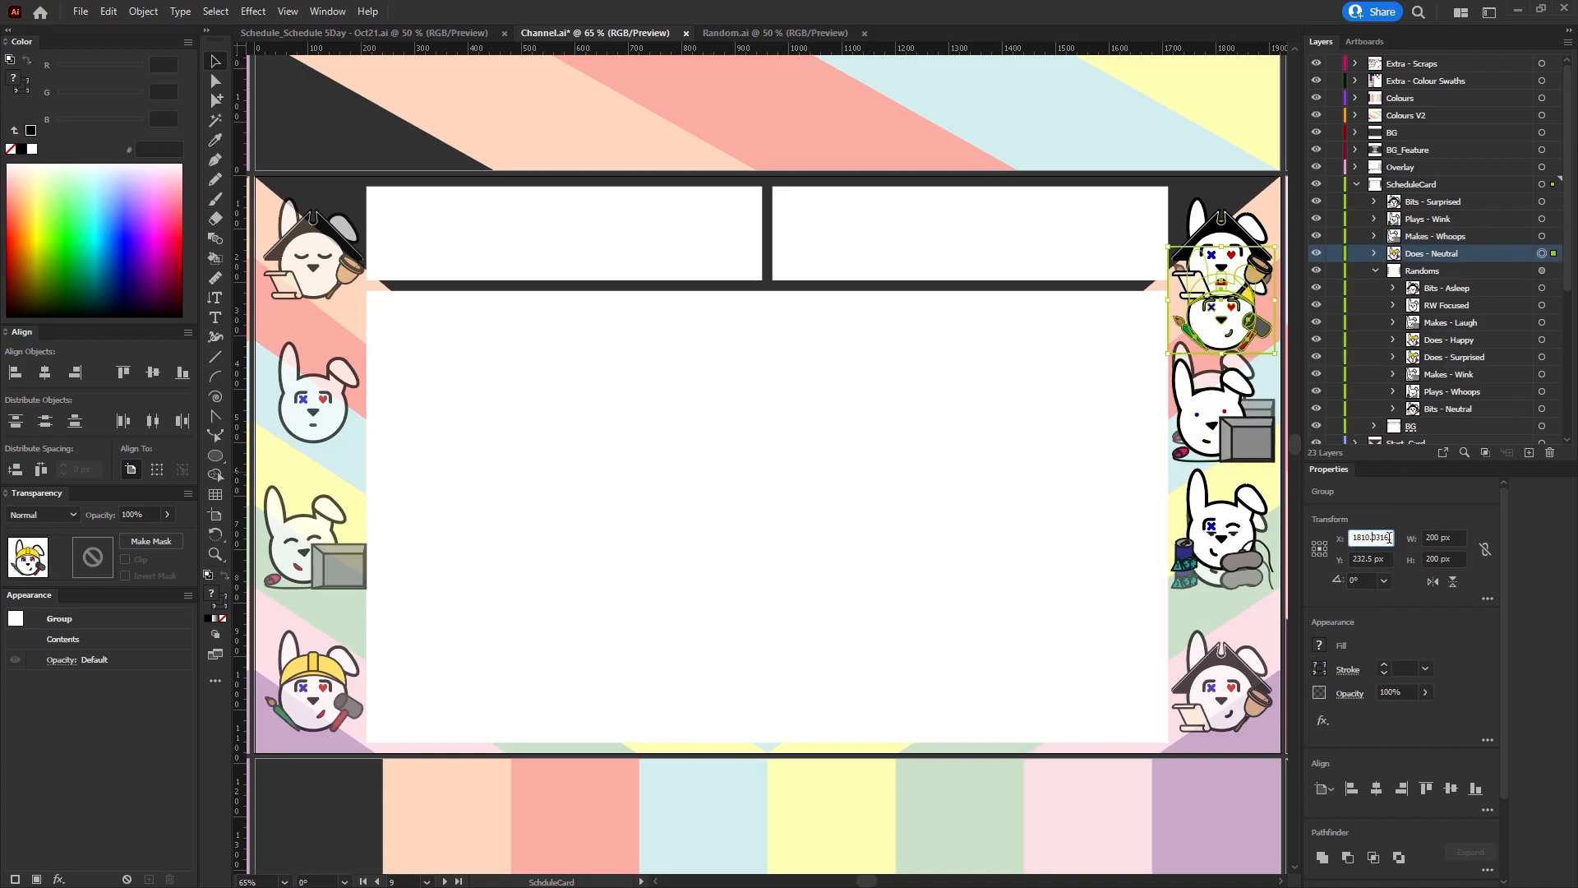
key(Delete)
key(Delete)
key(Delete)
key(Delete)
key(Delete)
key(Return)
Match Does - Neutral to the height of the Bits - Neutral bunny by setting its Y position to 945 px.
click(1540, 409)
click(1542, 253)
double_click(1370, 557)
text(945)
key(Return)
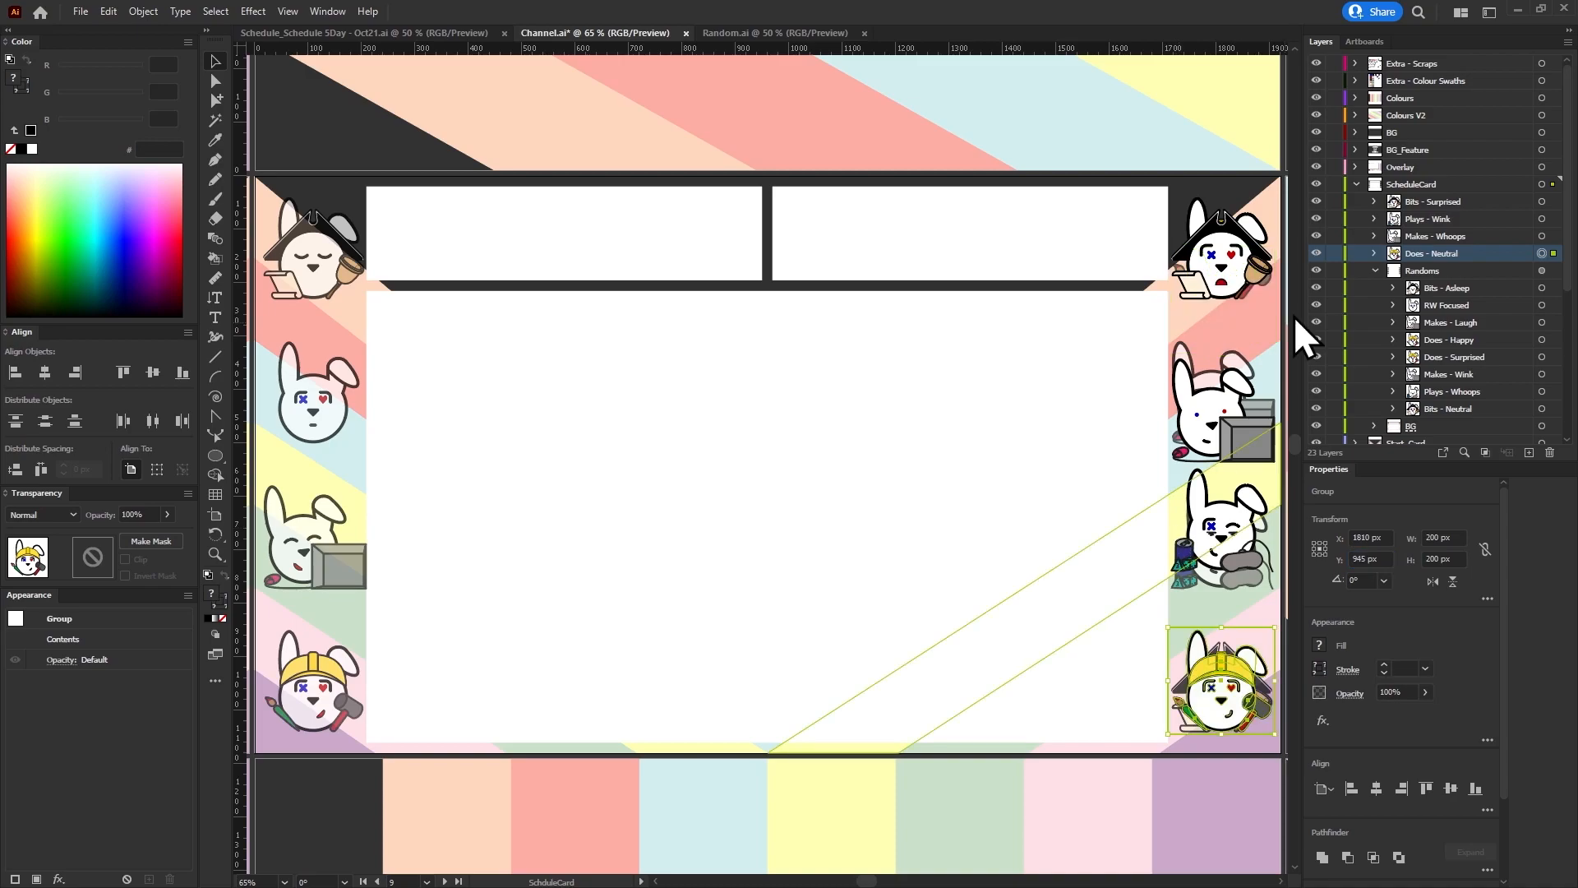
Move Does - Neutral into the Randoms group and delete the old Bits - Neutral bunny.
drag(1428, 247, 1453, 368)
click(1542, 375)
click(1502, 376)
key(Delete)
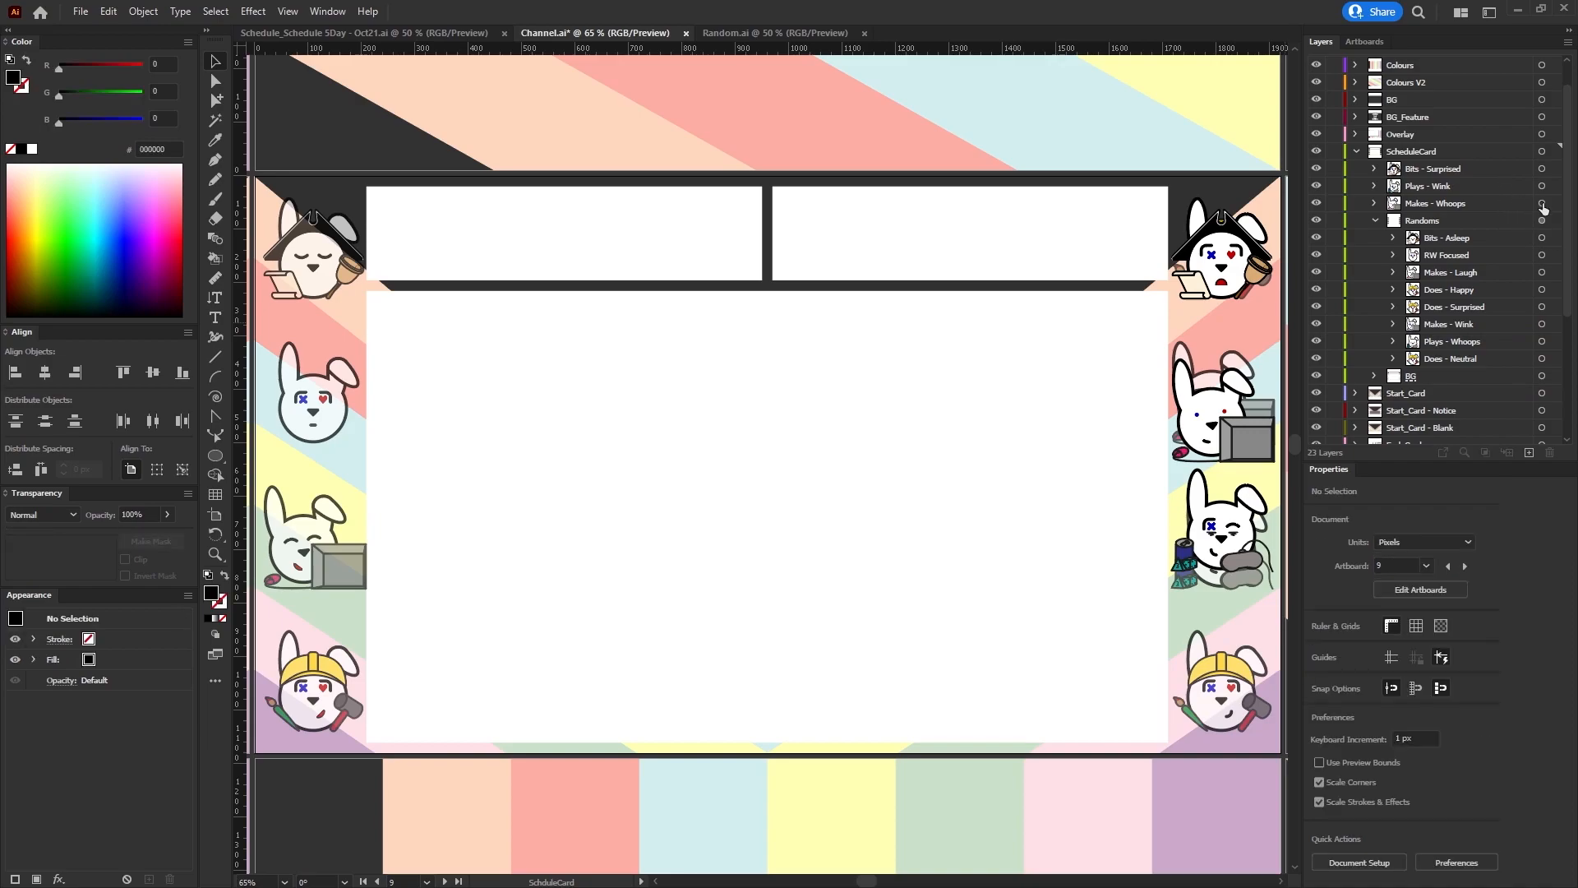
Set the Y position of the Makes - Whoops group to 675 px to match the Plays - Whoops bunny.
click(1542, 207)
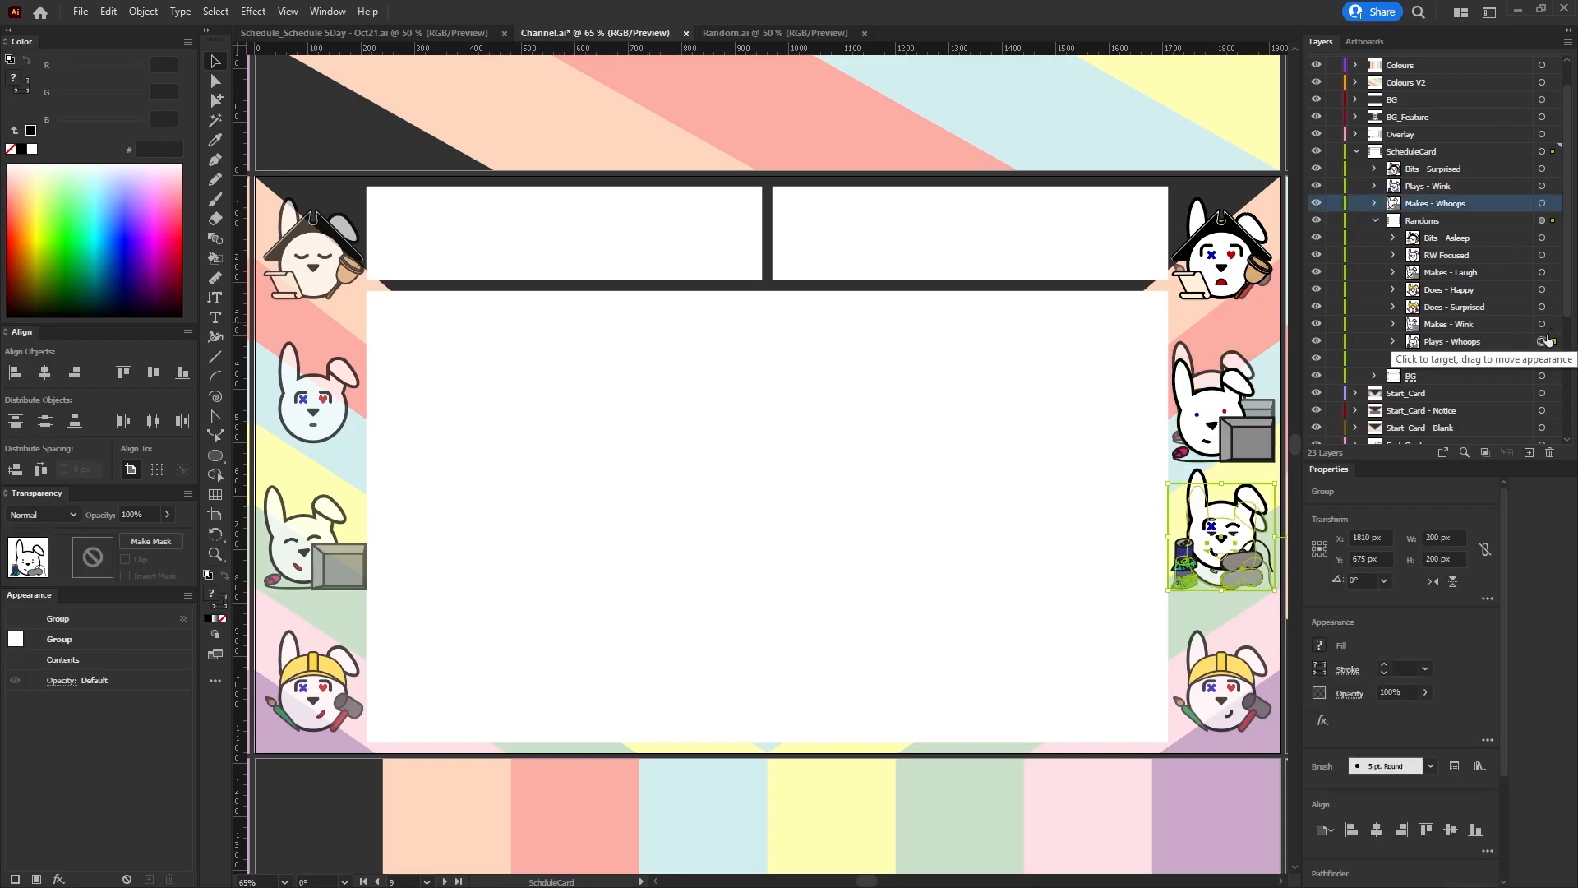
click(1541, 208)
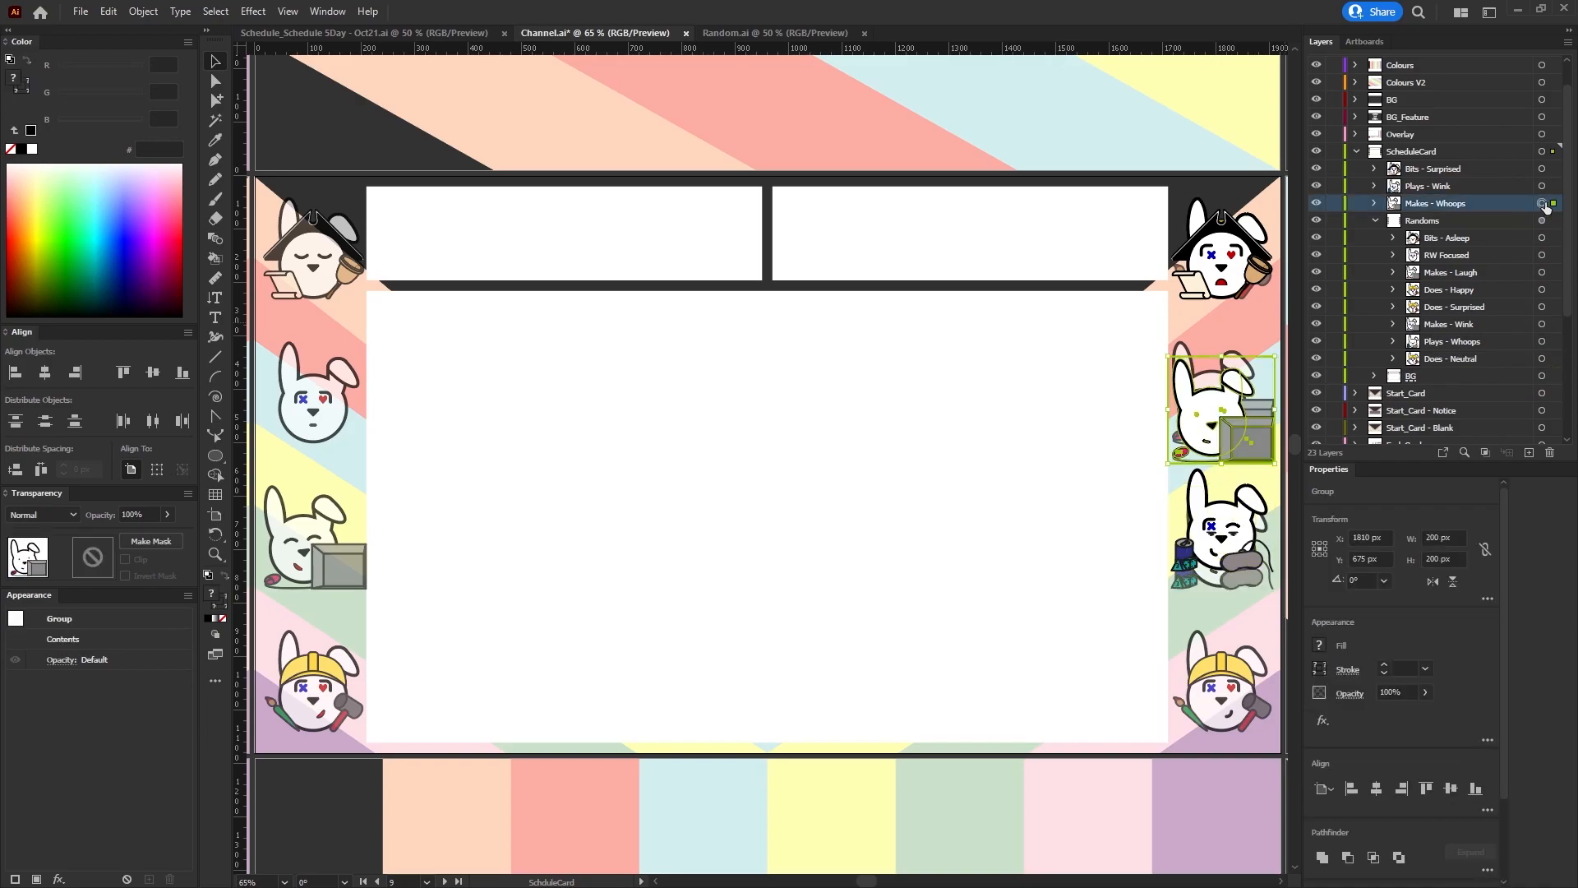
double_click(1365, 559)
text(675)
key(Return)
Move Makes - Whoops into the Randoms group and delete the old Plays - Whoops bunny.
drag(1427, 205, 1469, 348)
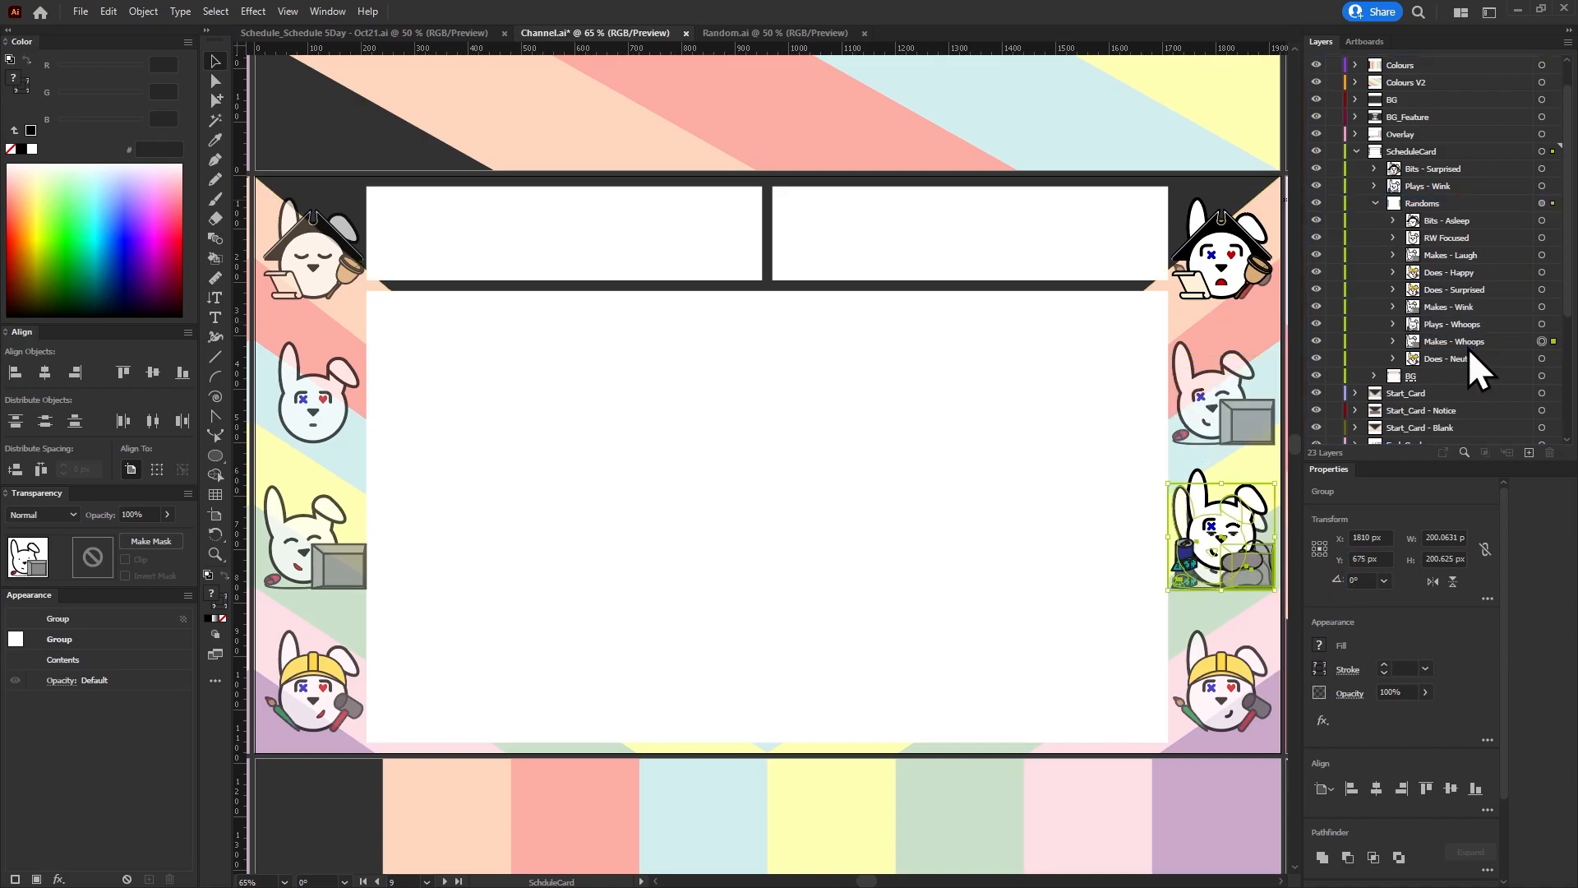
click(1542, 324)
key(Delete)
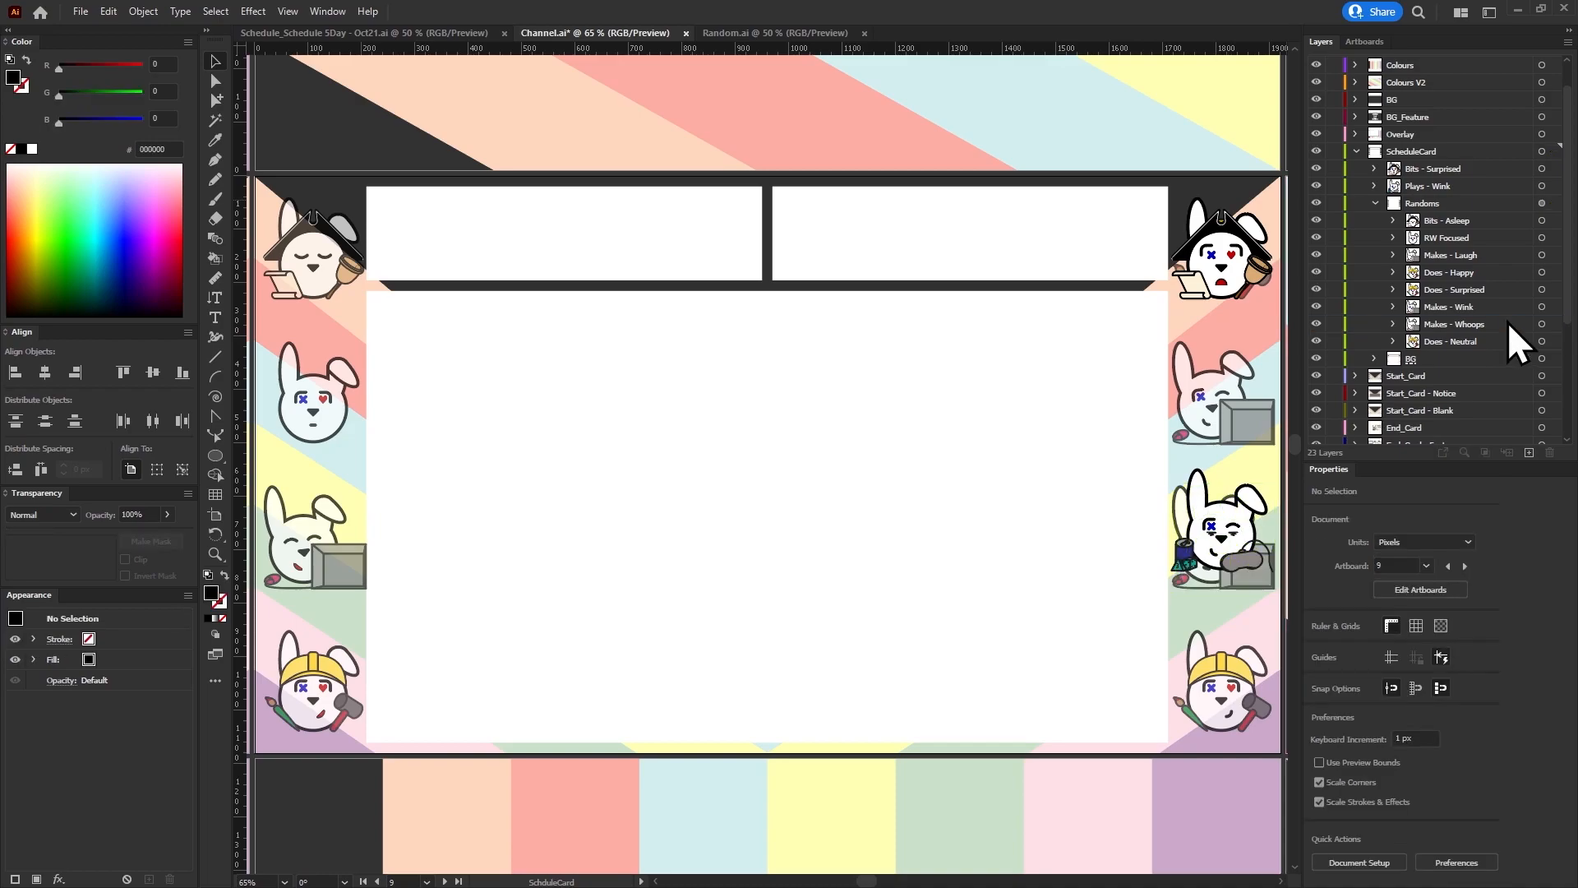
Set the Y position of the Plays - Wink group to 405 px to match the Makes - Wink bunny.
click(1543, 309)
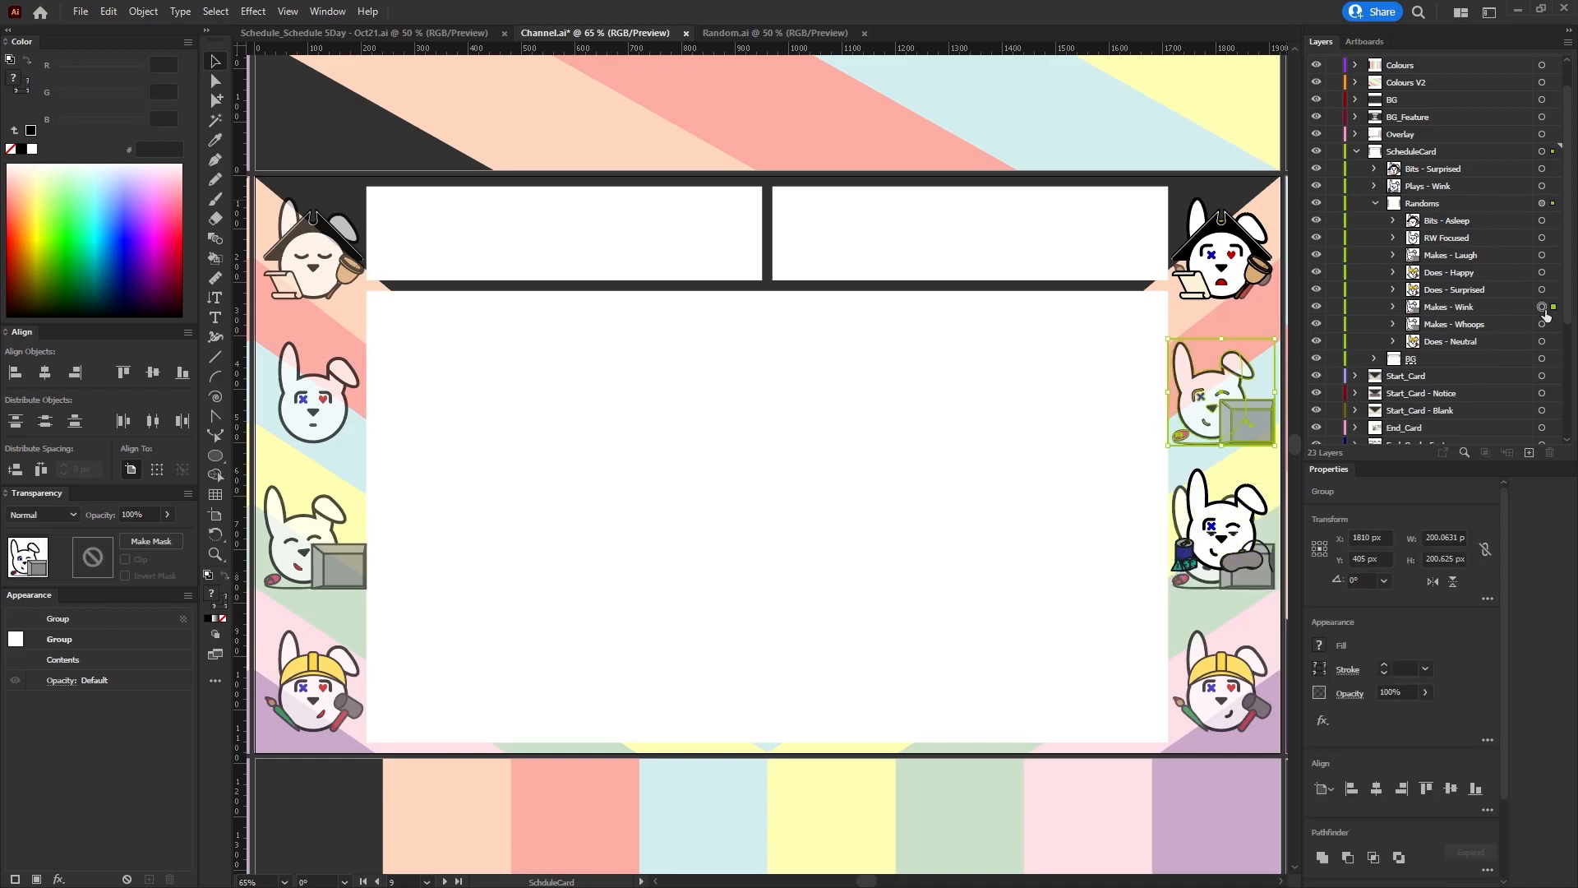
click(1501, 309)
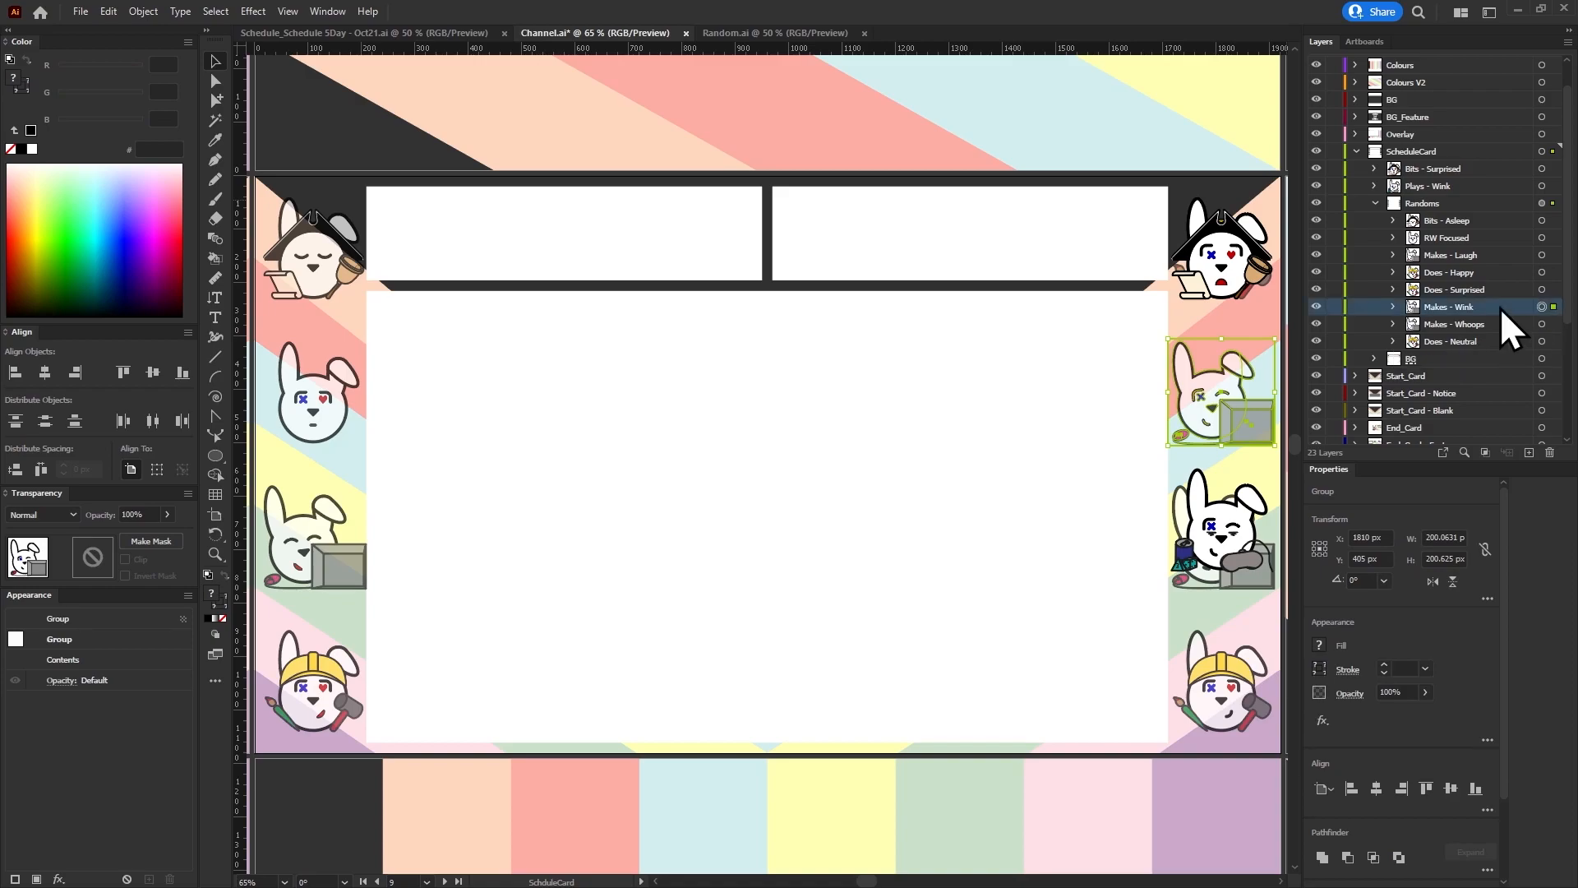
click(1542, 187)
click(1355, 558)
text(405)
key(Return)
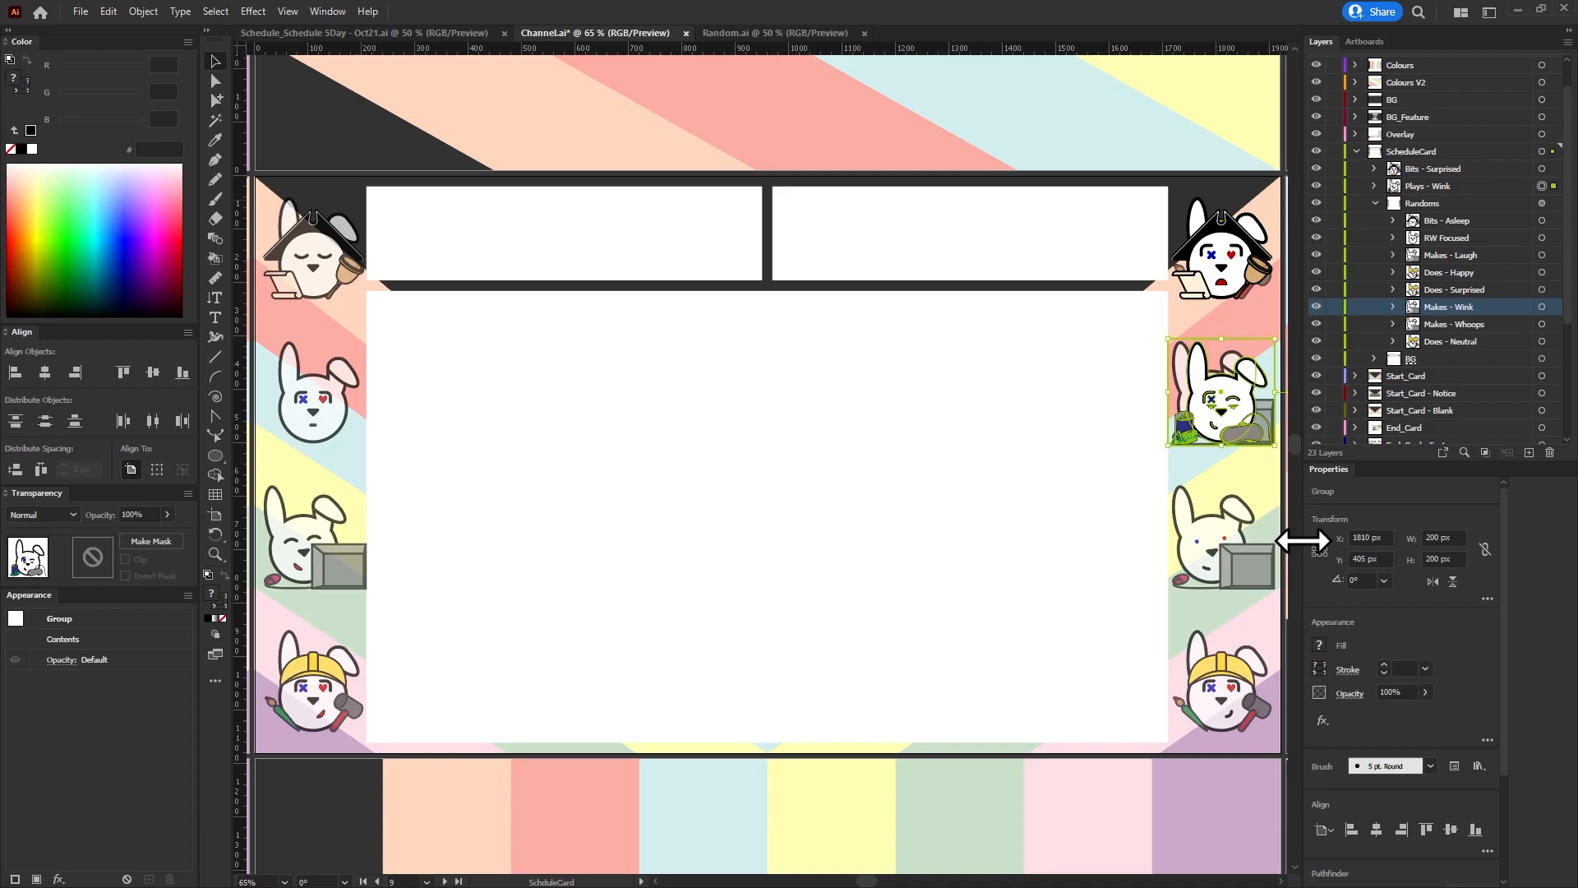
Move Plays - Wink into the Randoms group and delete the old Makes - Wink bunny.
click(1541, 308)
drag(1449, 185, 1472, 309)
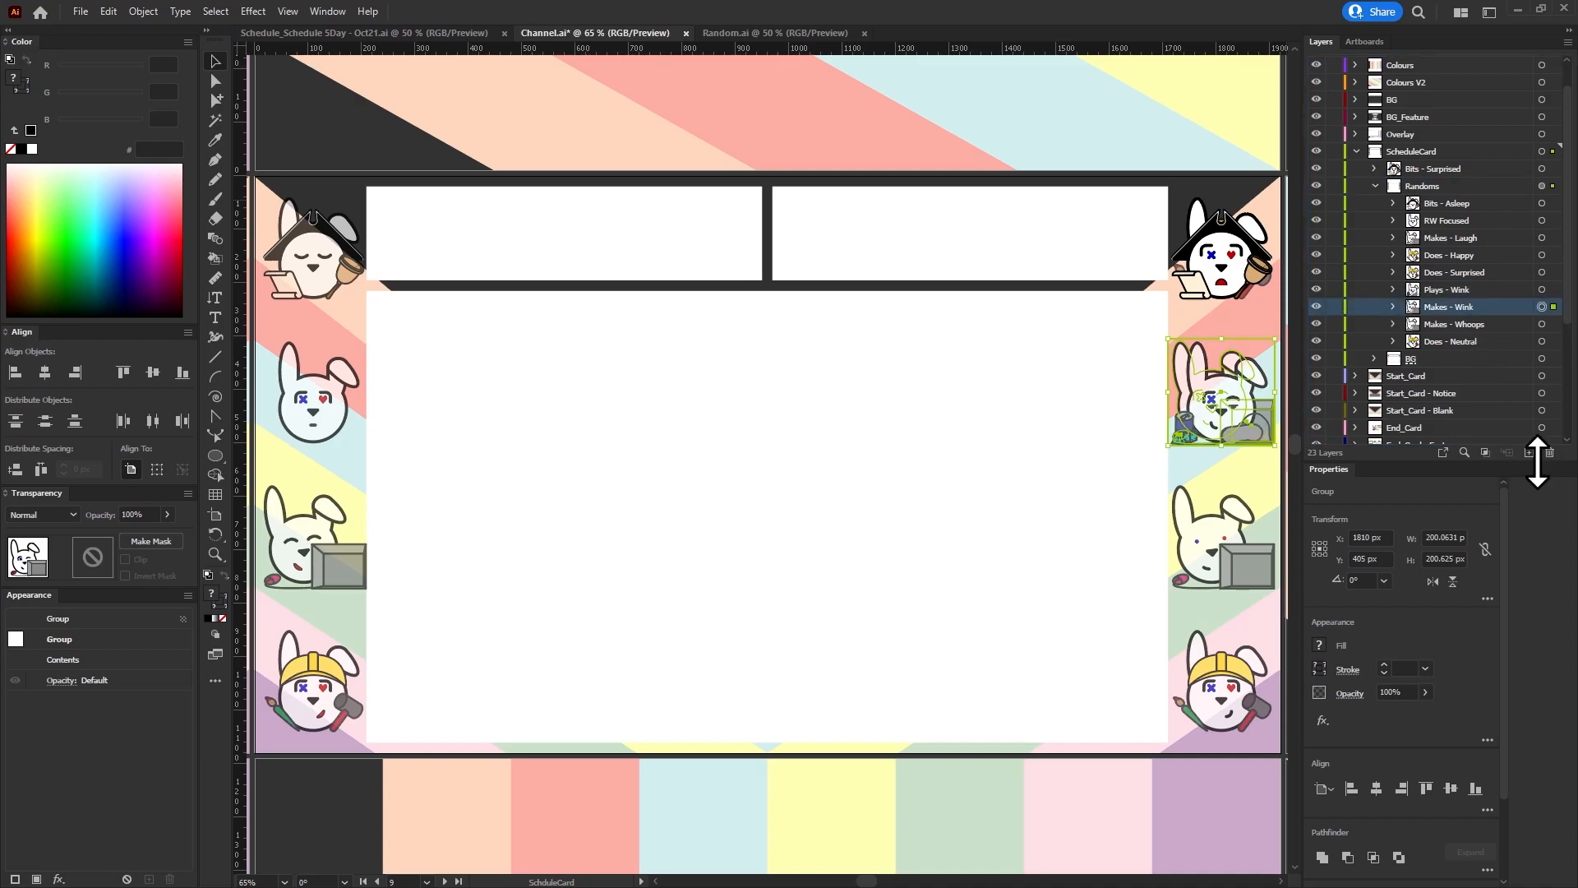
click(1549, 452)
Compare Bits - Surprised with Does - Surprised, move Bits - Surprised into the Randoms group and delete Does - Surprised.
click(1473, 272)
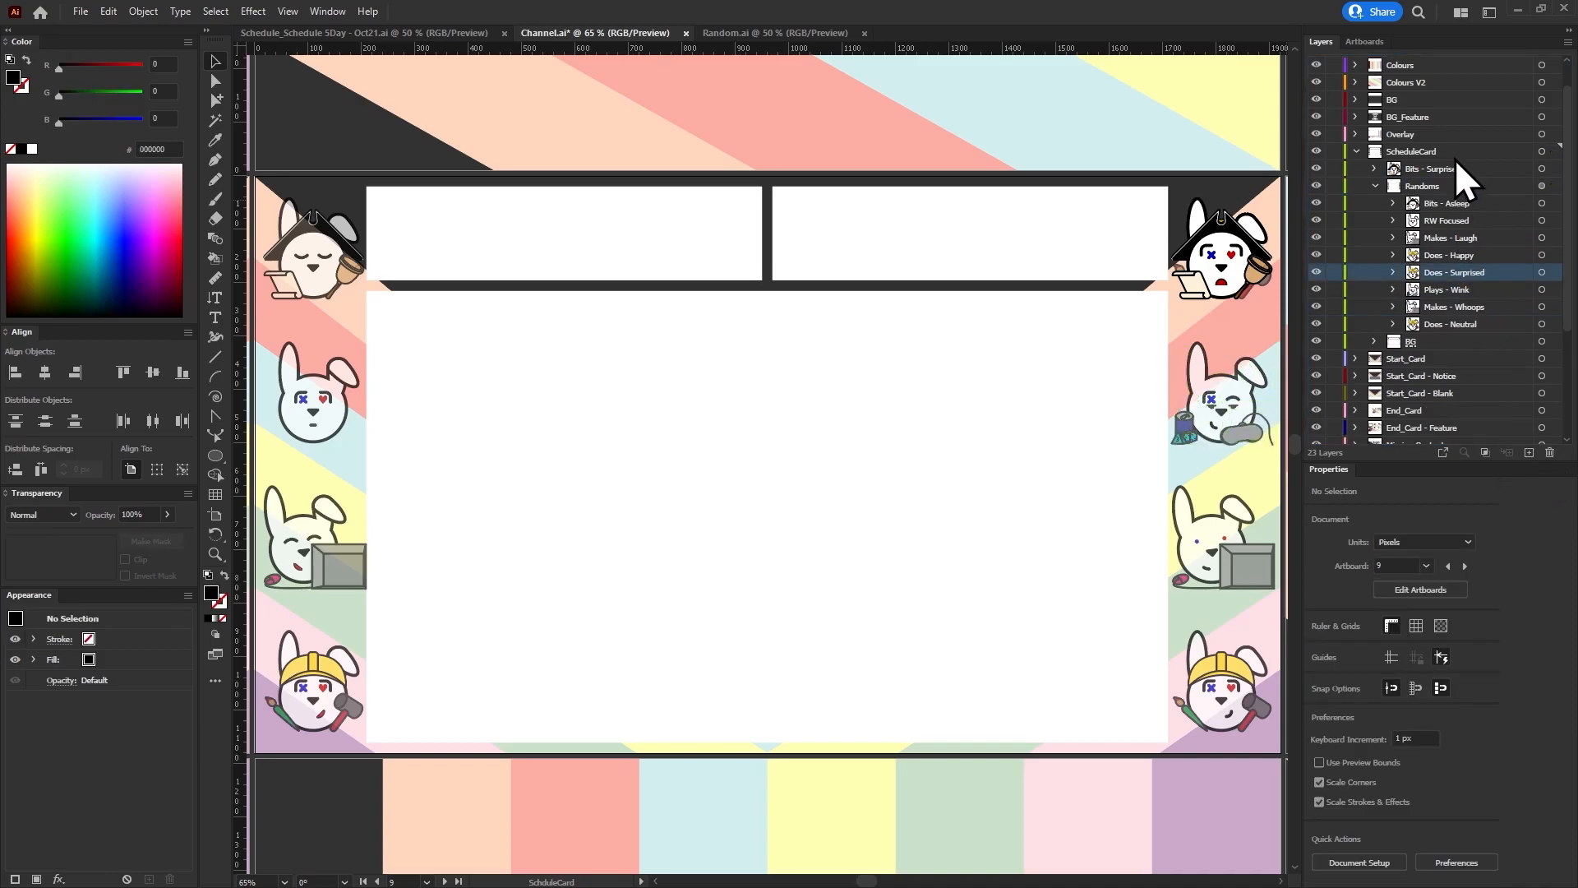
click(1542, 272)
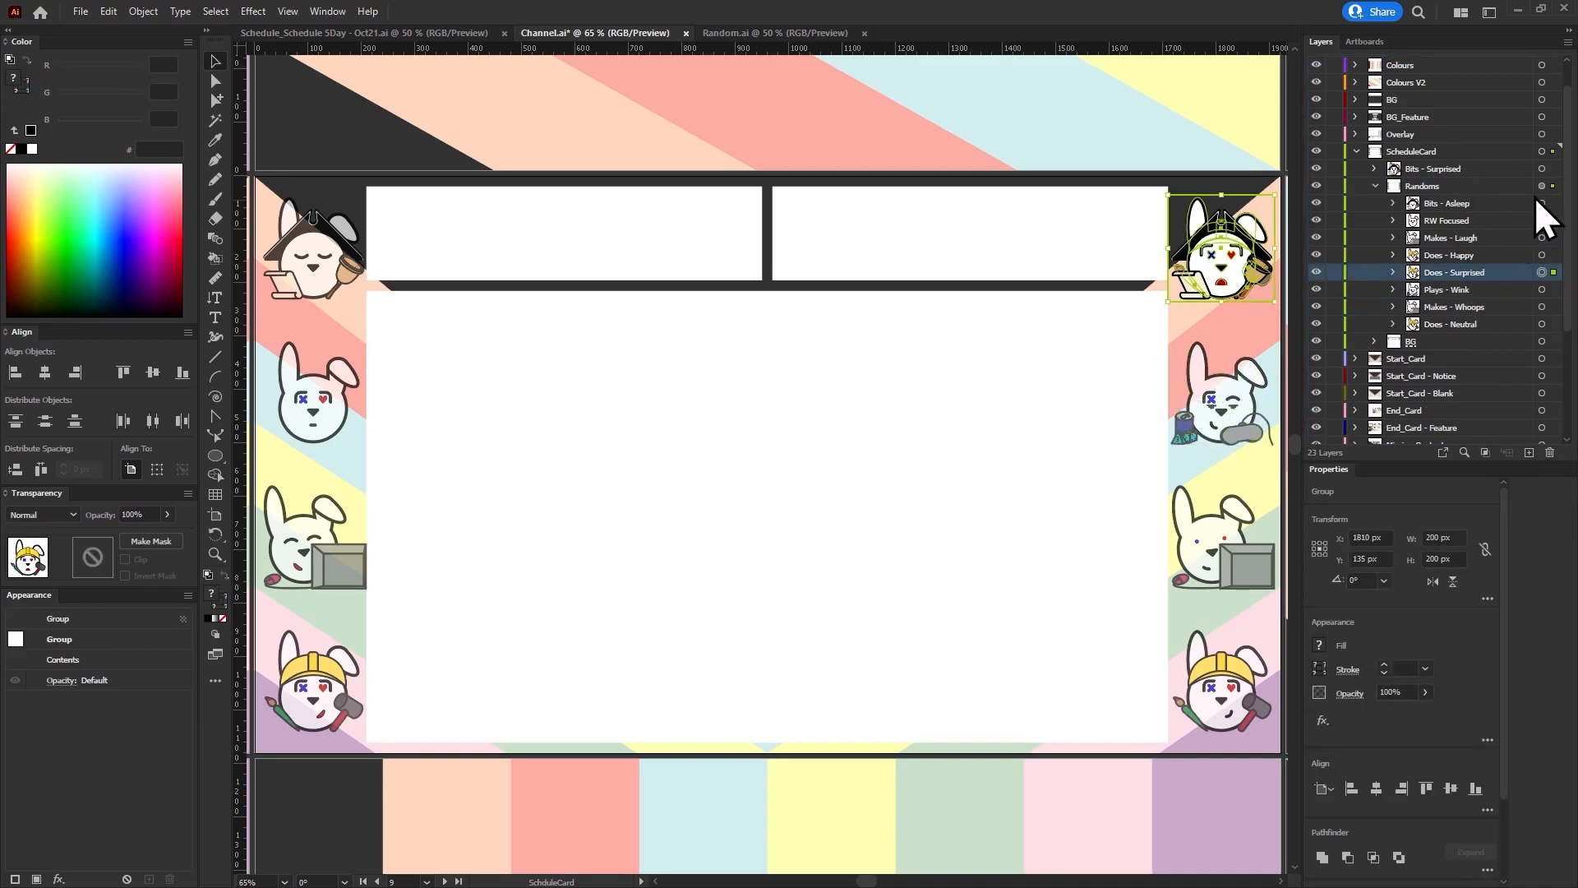
click(1542, 168)
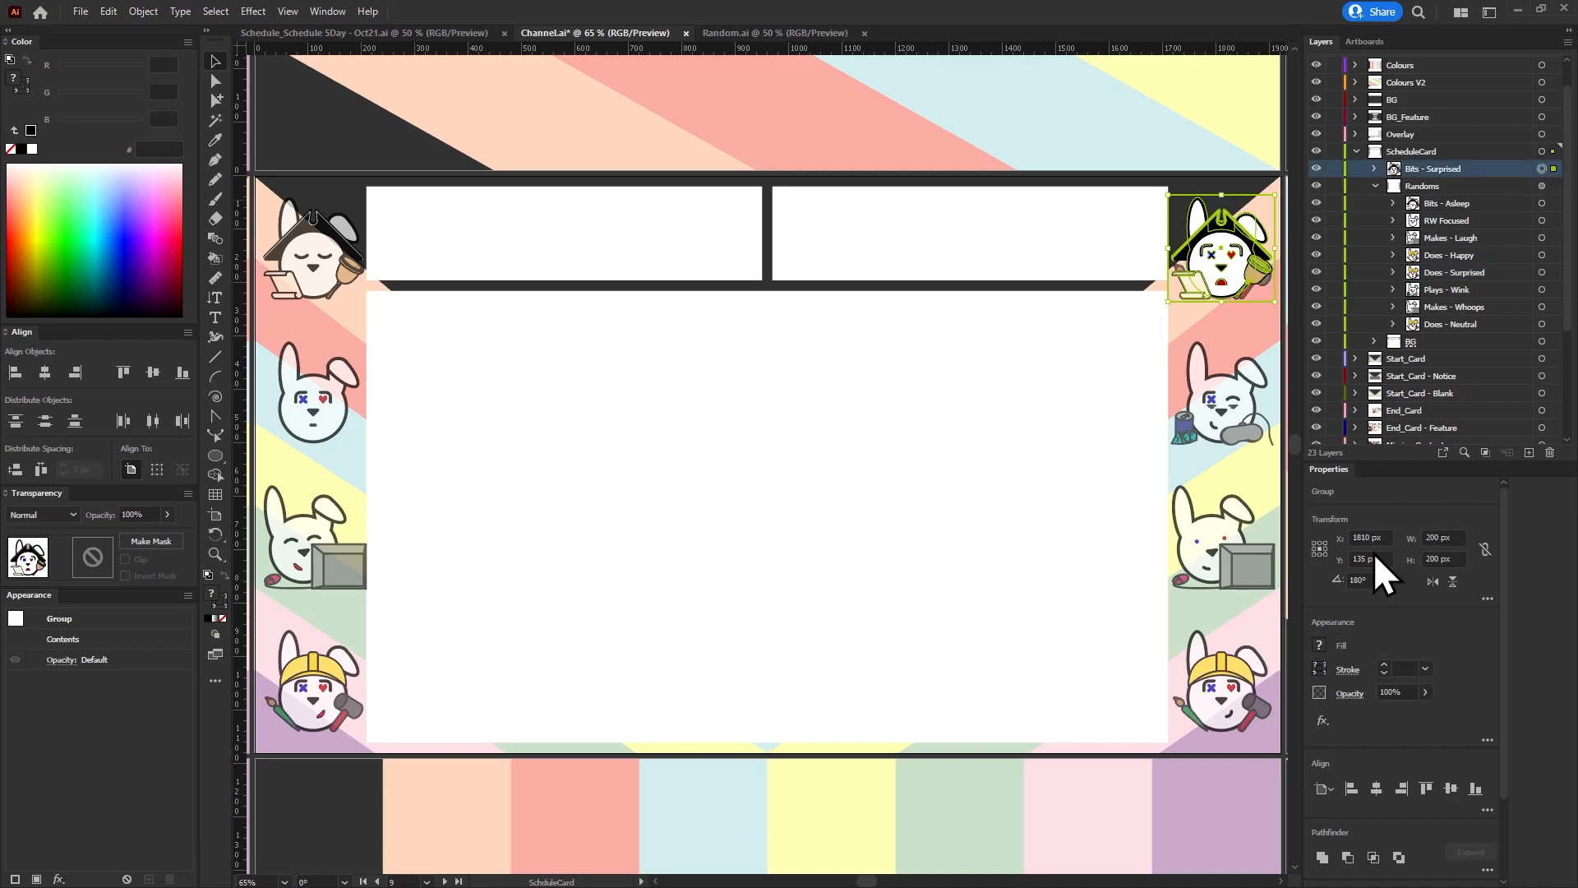
drag(1440, 168, 1505, 264)
click(1522, 273)
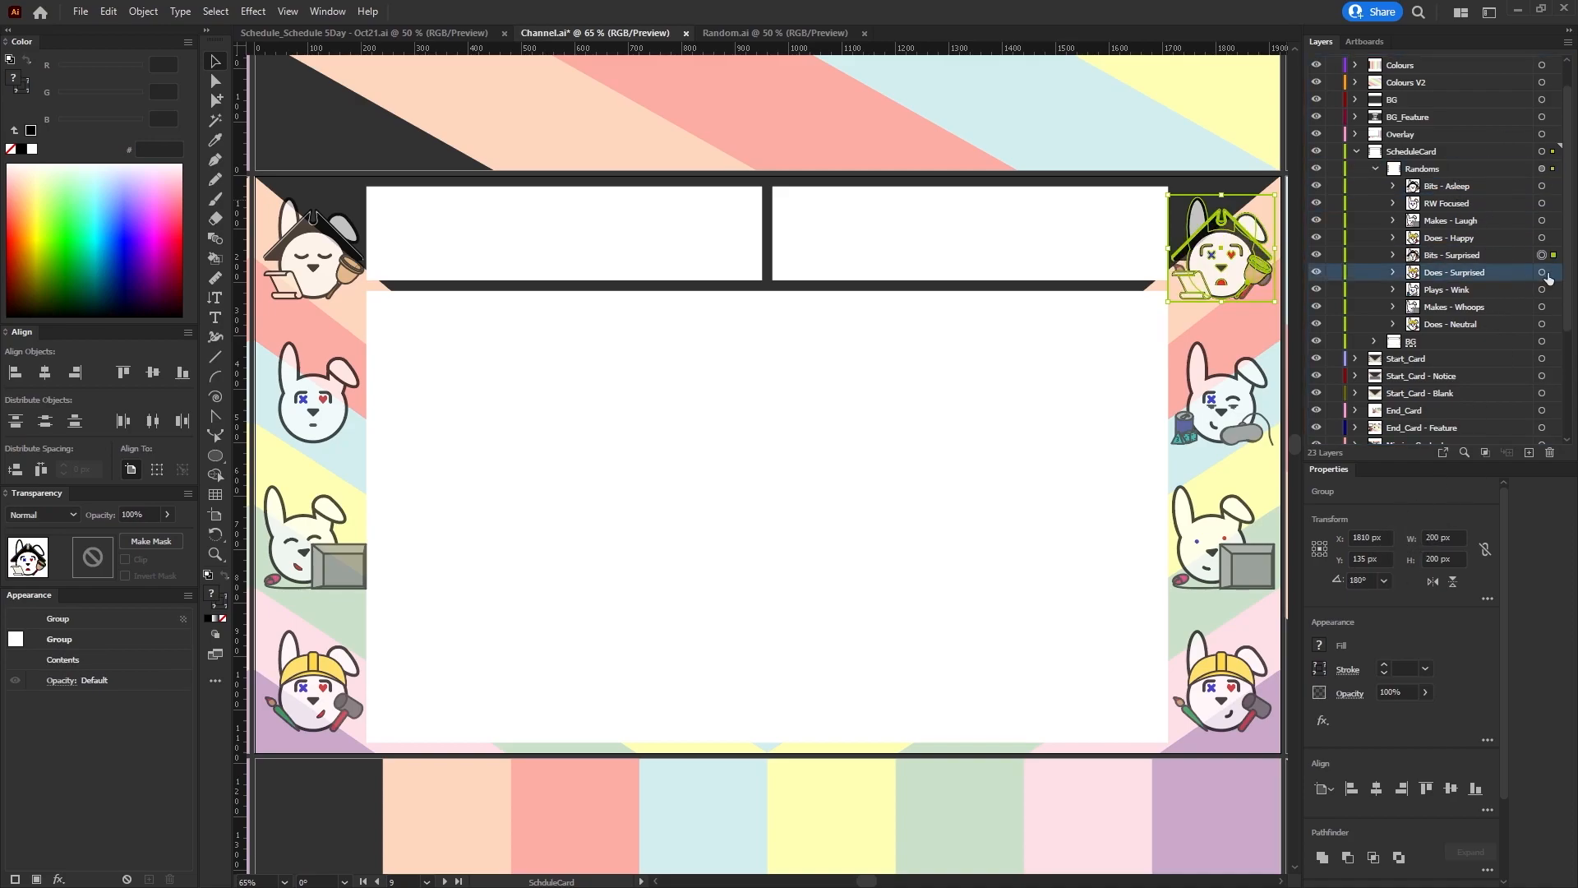
key(Delete)
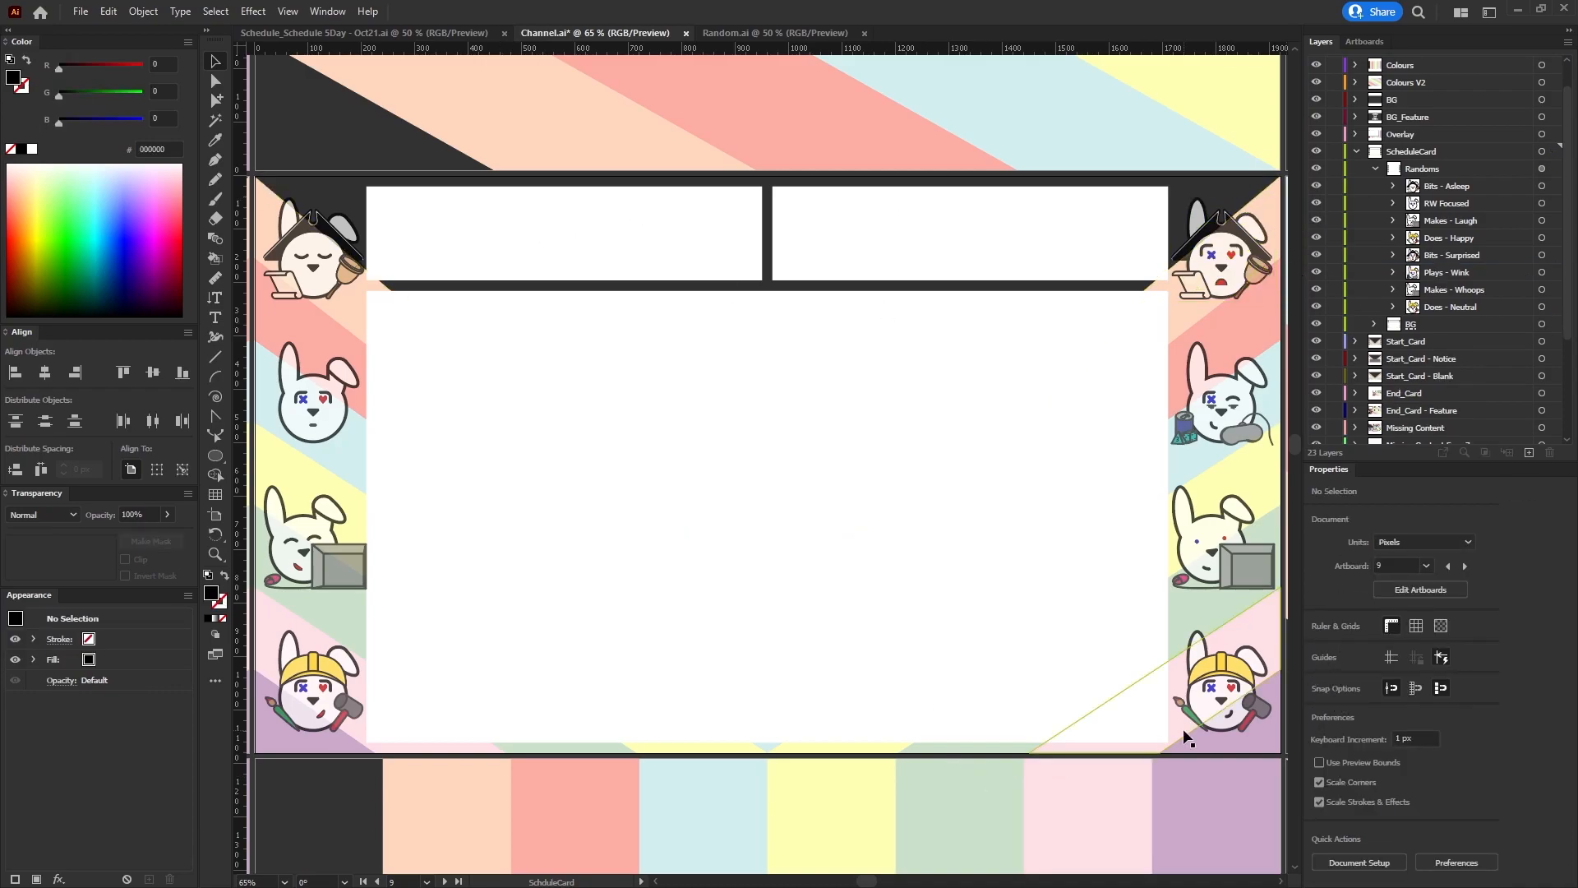
Save the changes to Channel.ai.
click(1287, 373)
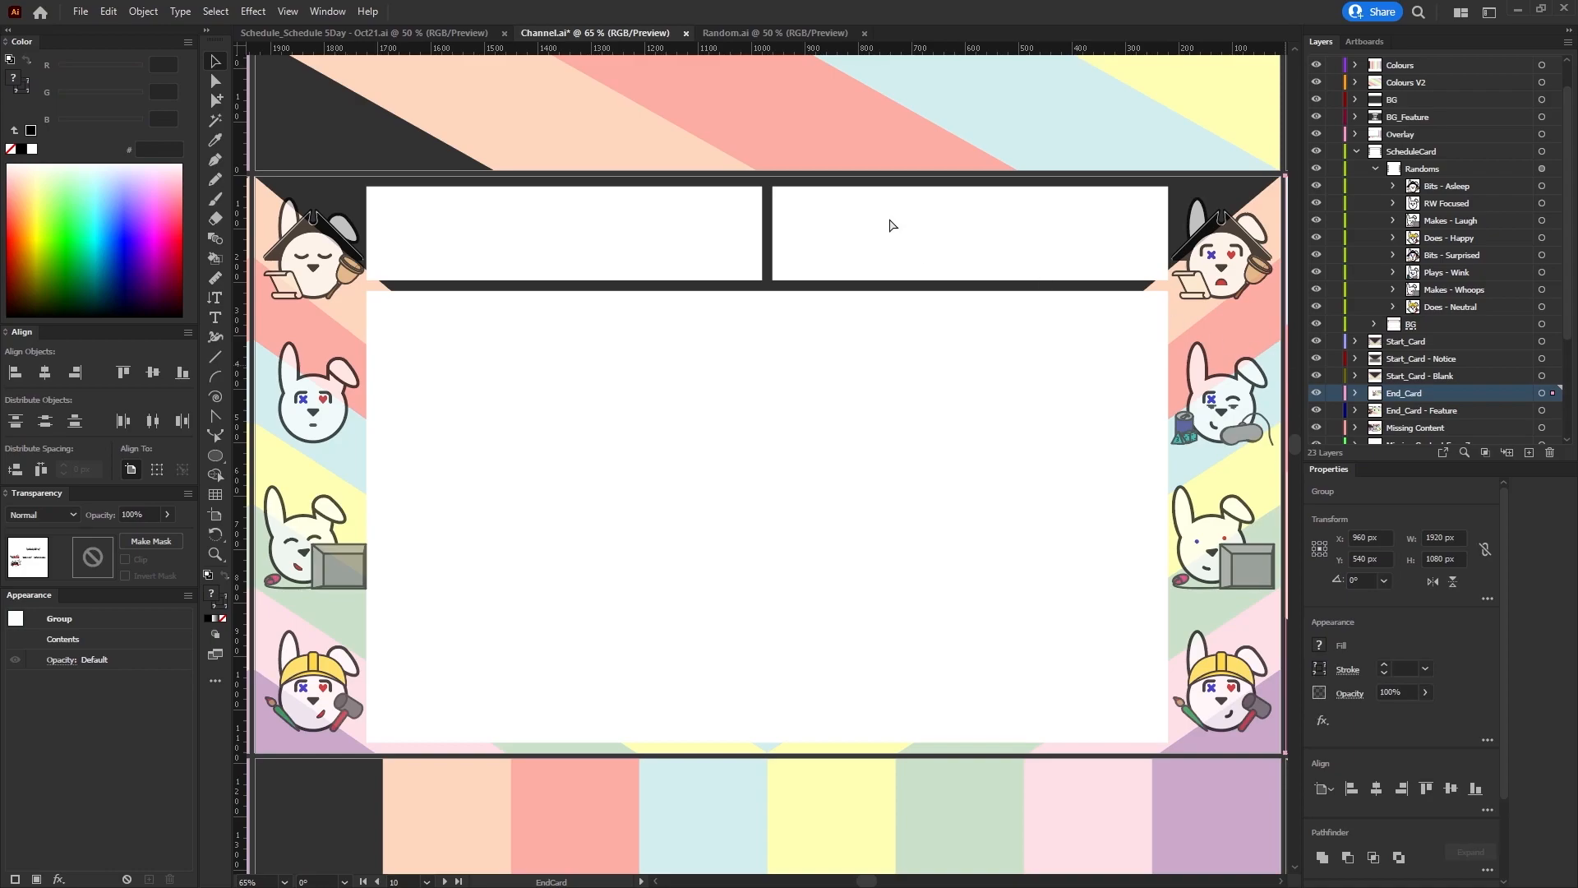
key(ctrl+s)
click(80, 11)
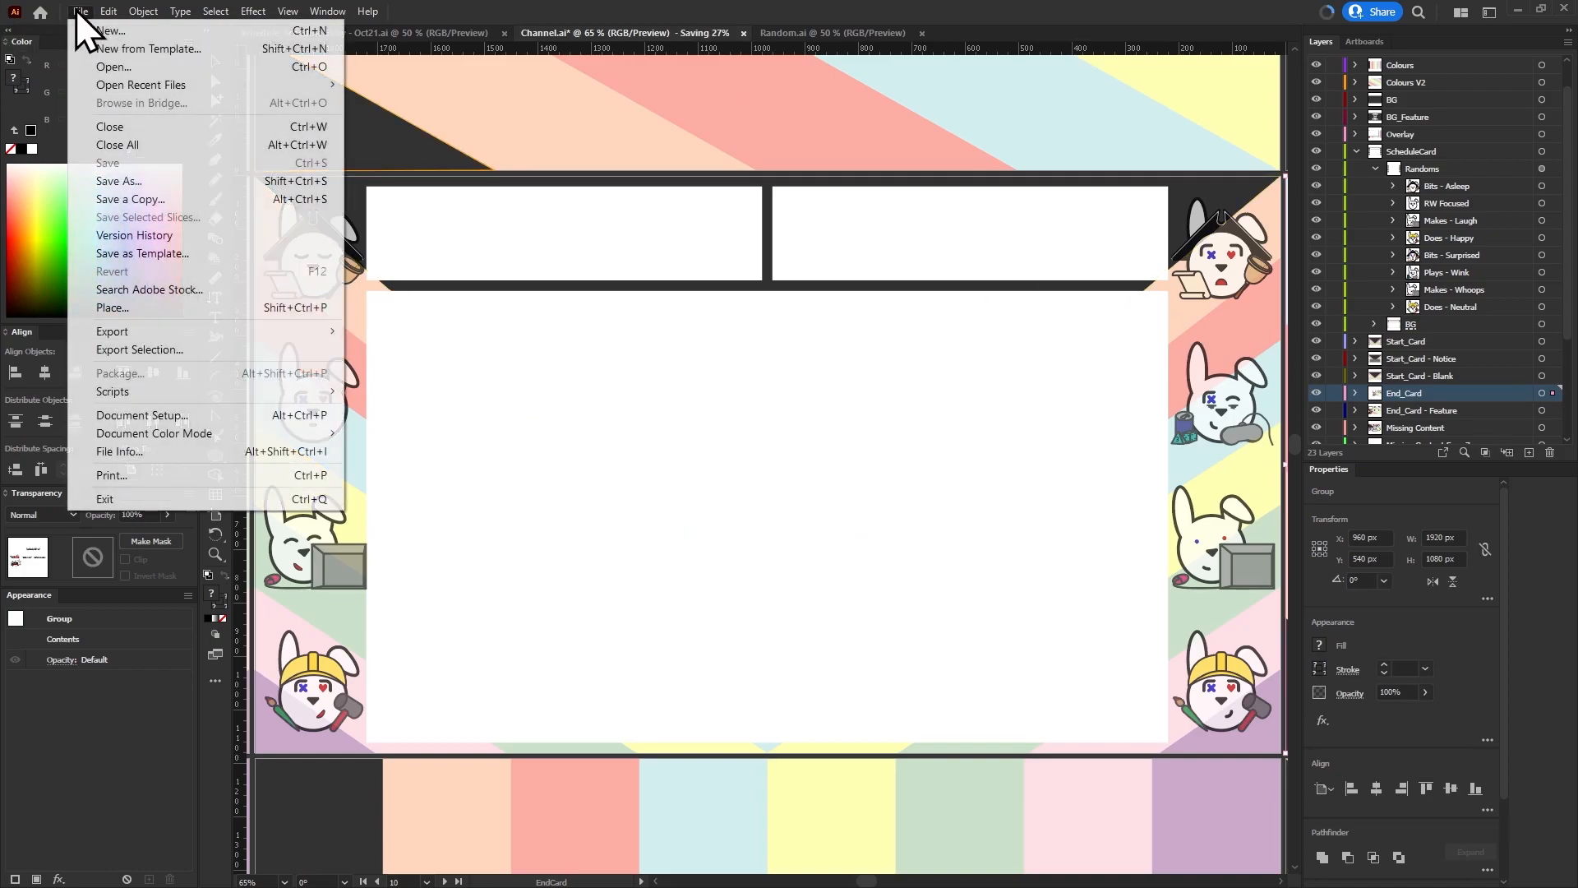
mouse_move(179, 331)
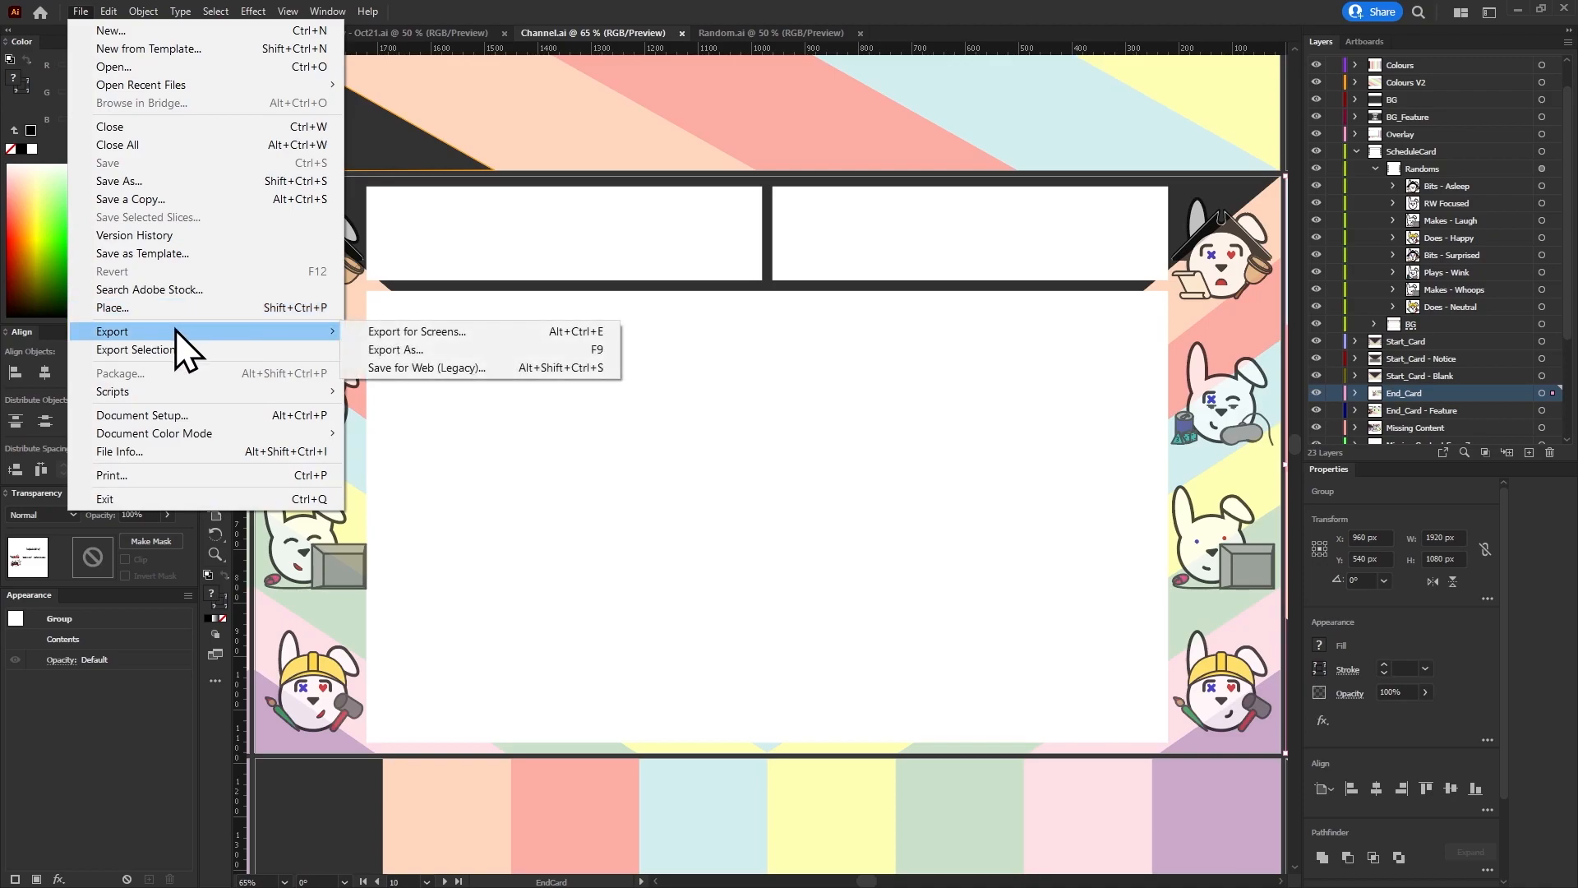
click(512, 334)
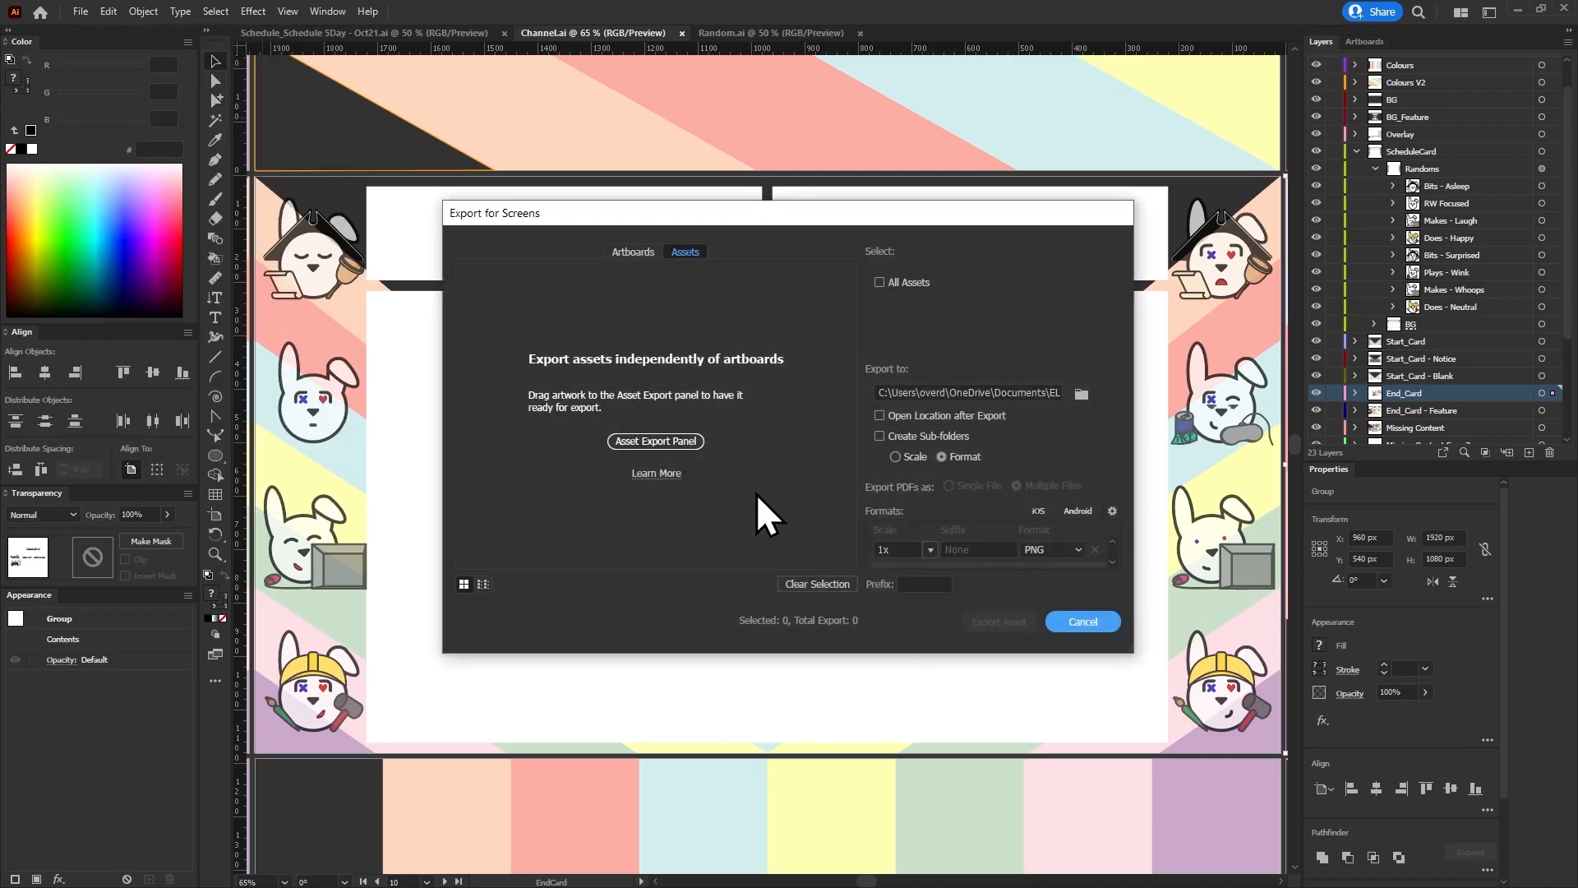
click(1087, 622)
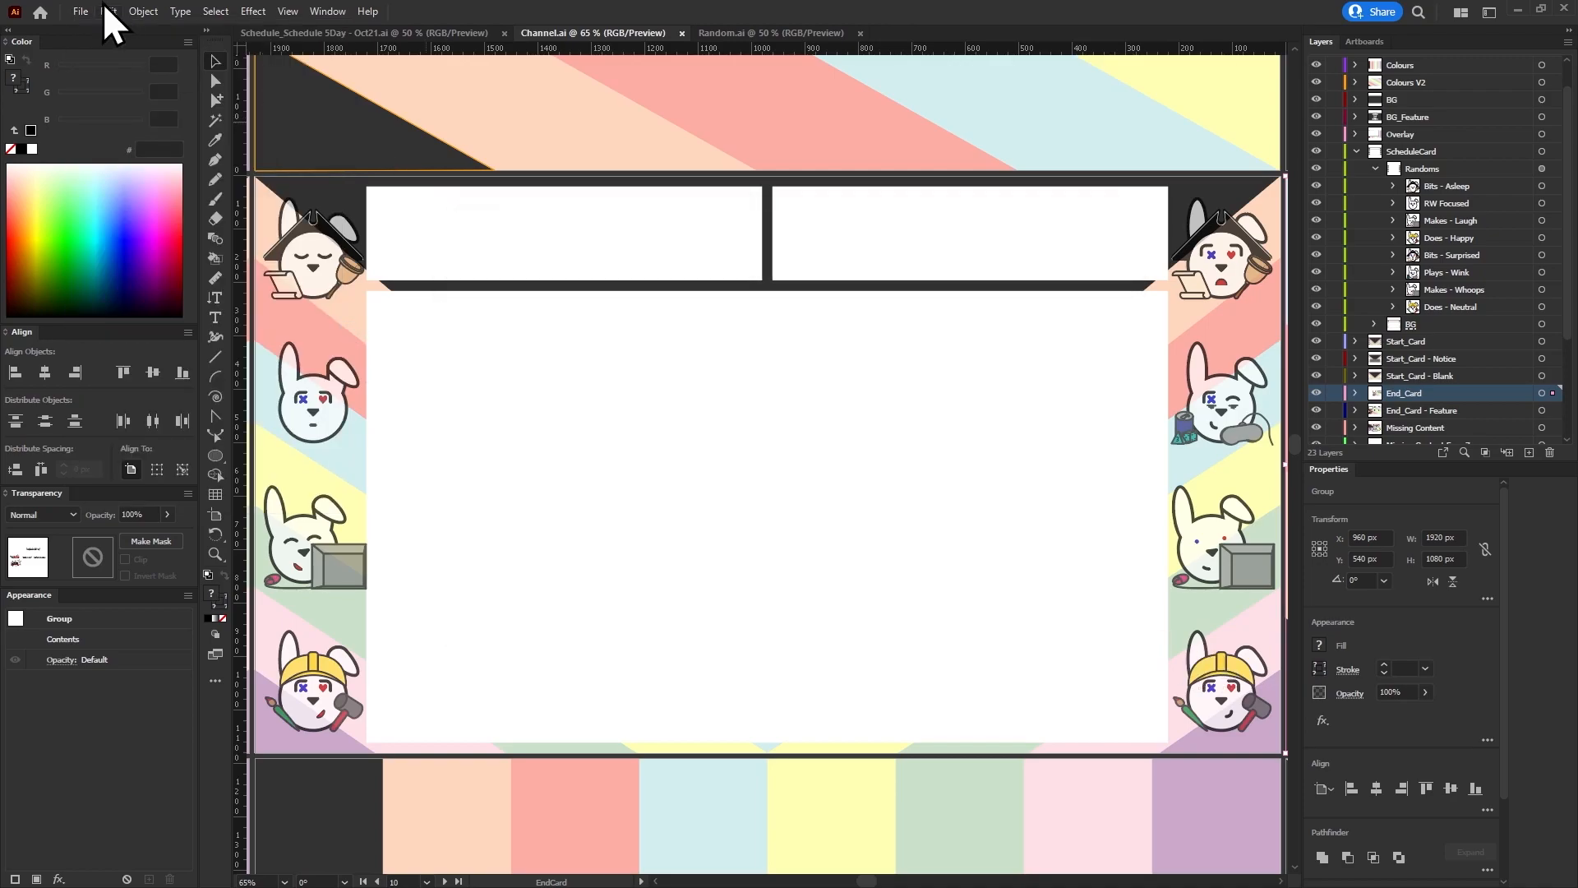
Try to export the document to the RW Branding folder as Channel PNG files using its artboards.
click(80, 10)
mouse_move(206, 331)
click(451, 349)
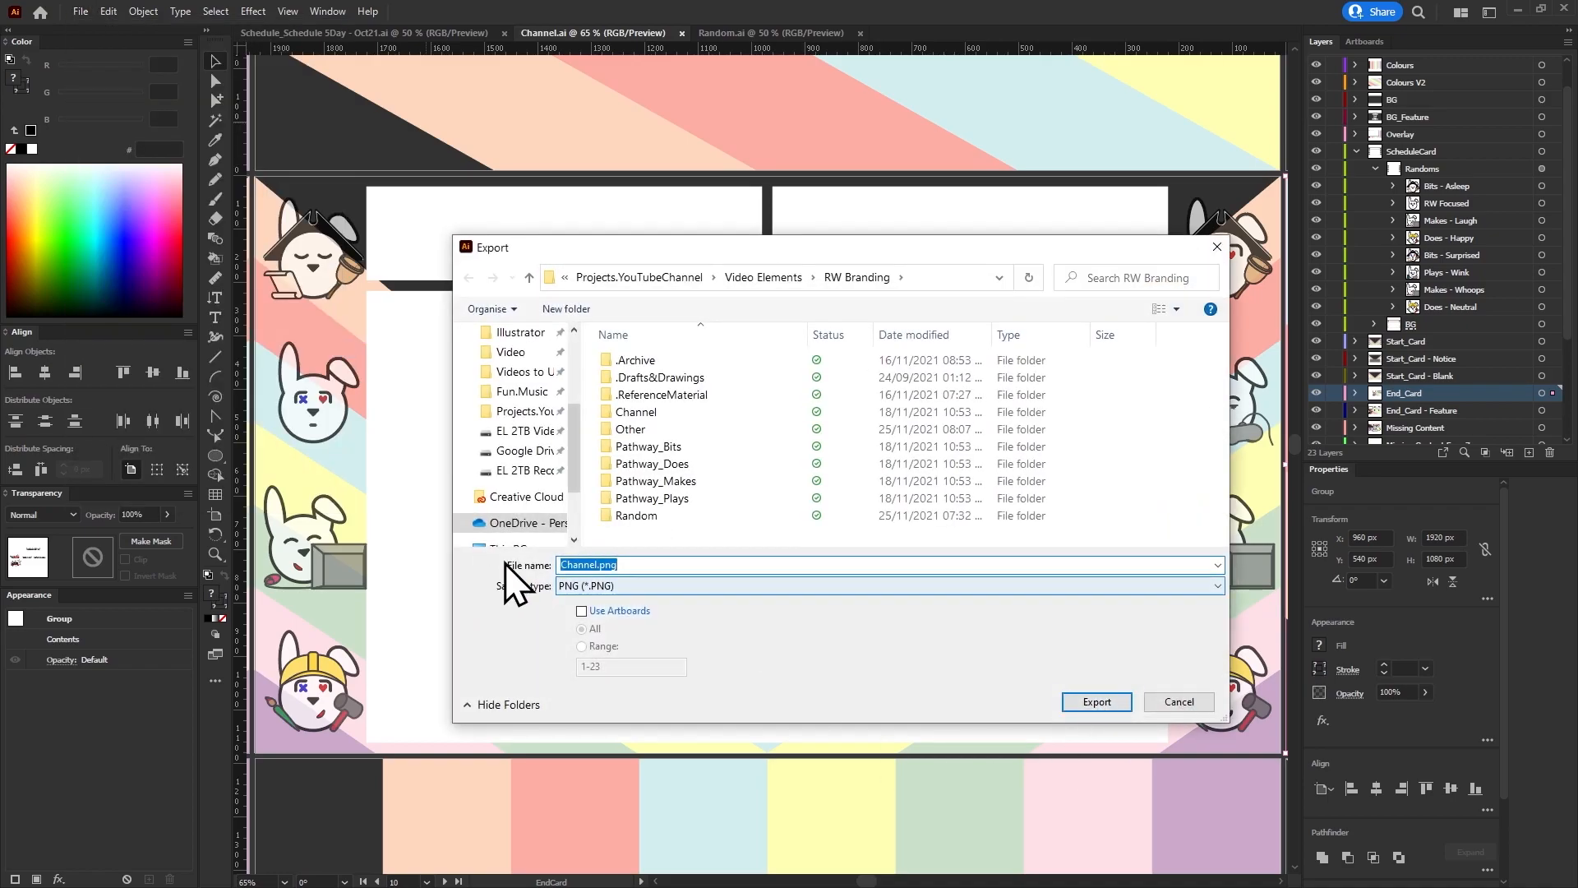
drag(598, 565, 532, 568)
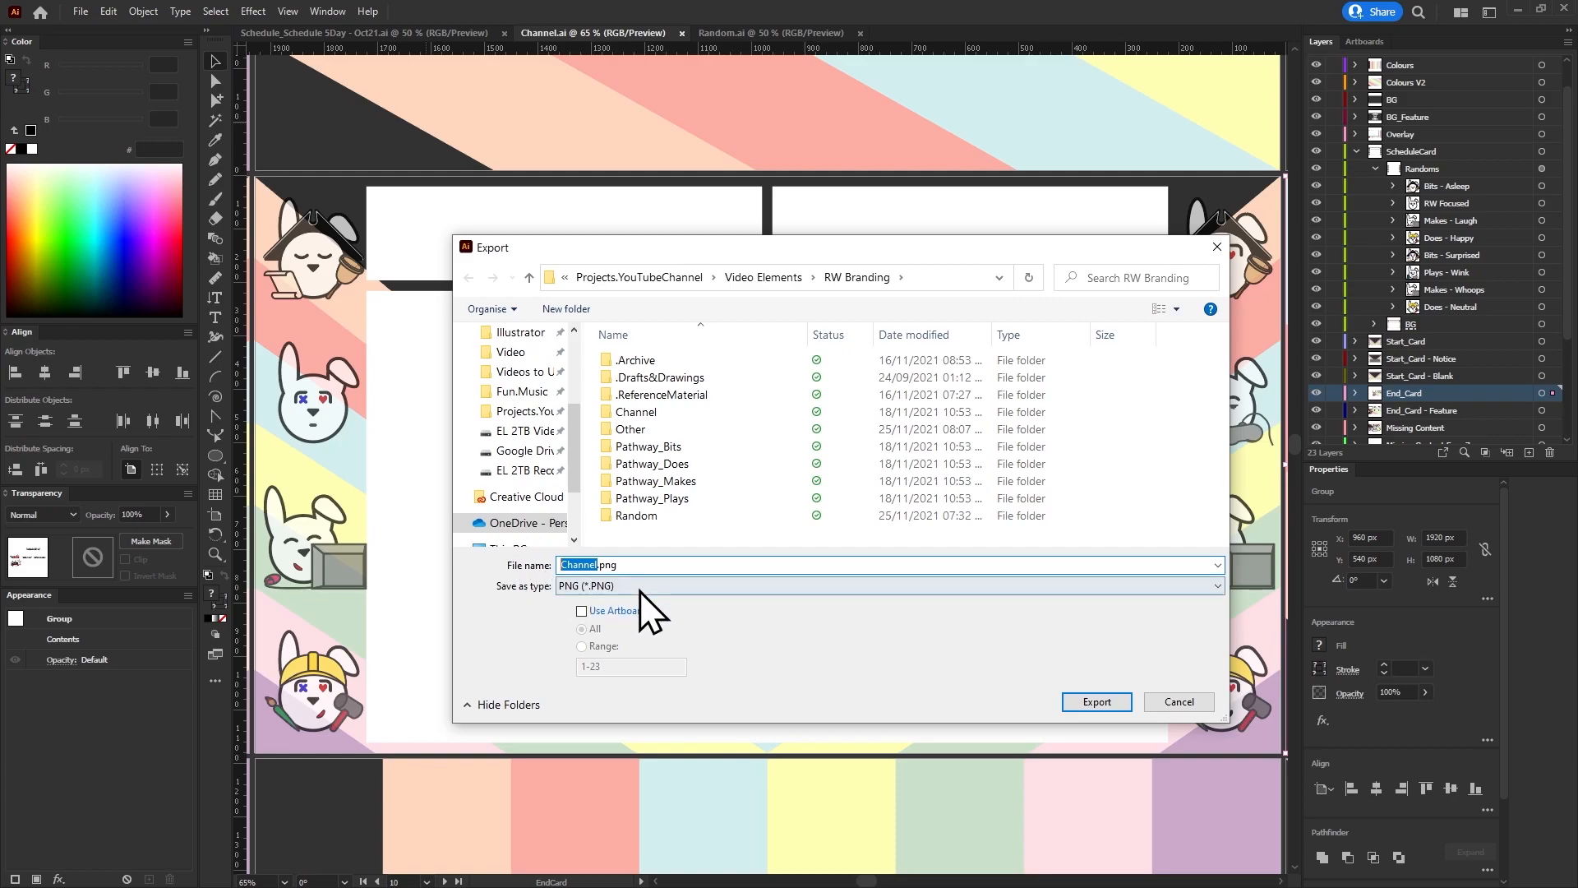
click(584, 612)
click(1097, 701)
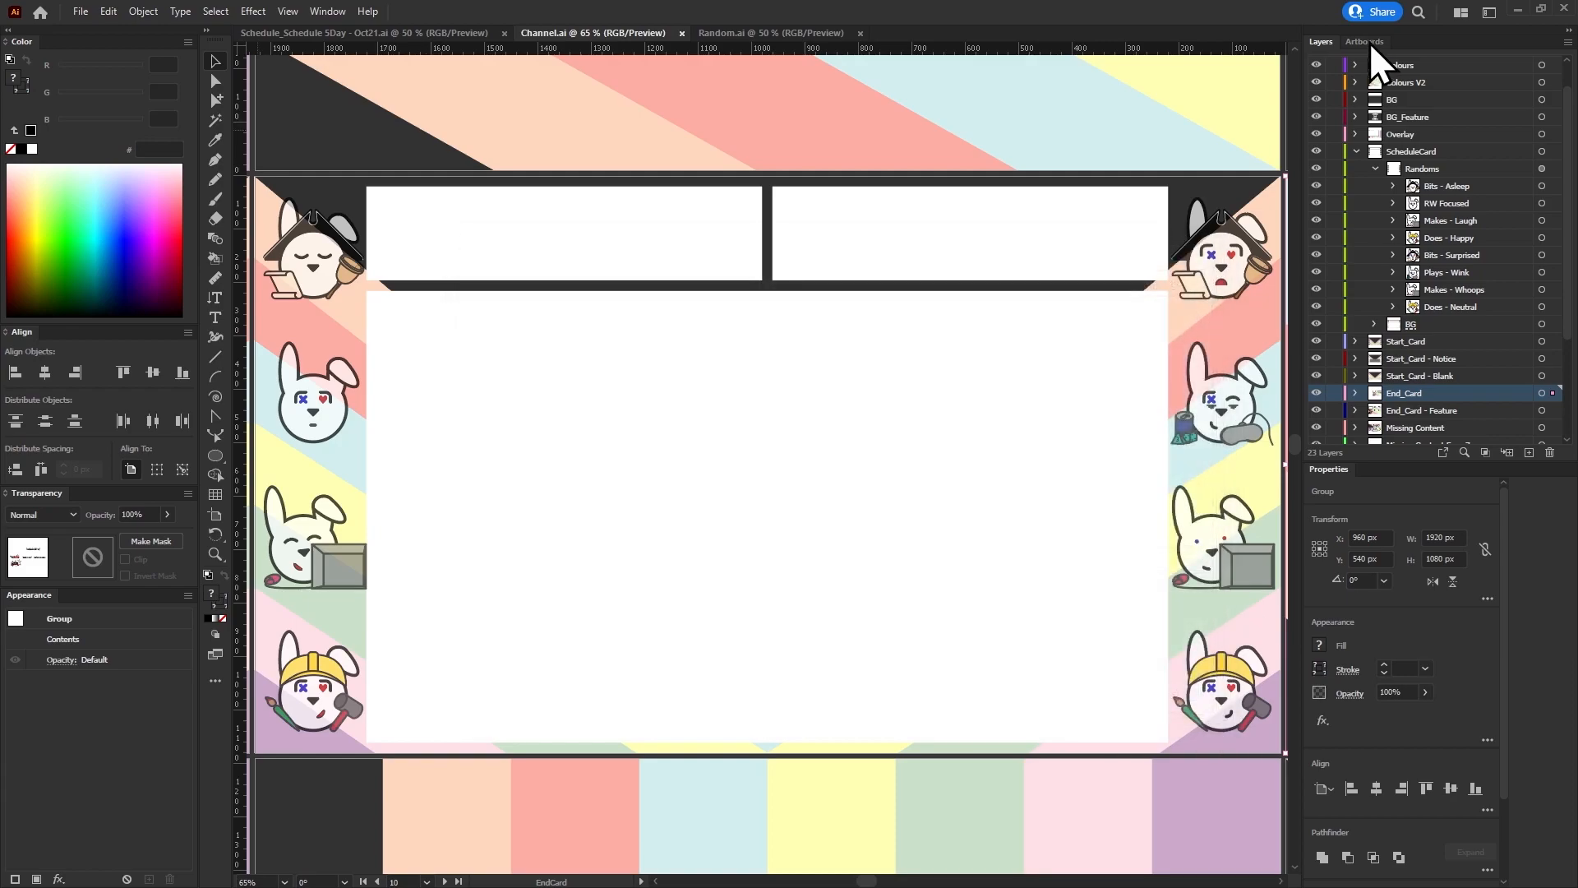
Look through the document's artboards for the SchduleCard artboard and its number.
click(1369, 42)
click(1390, 252)
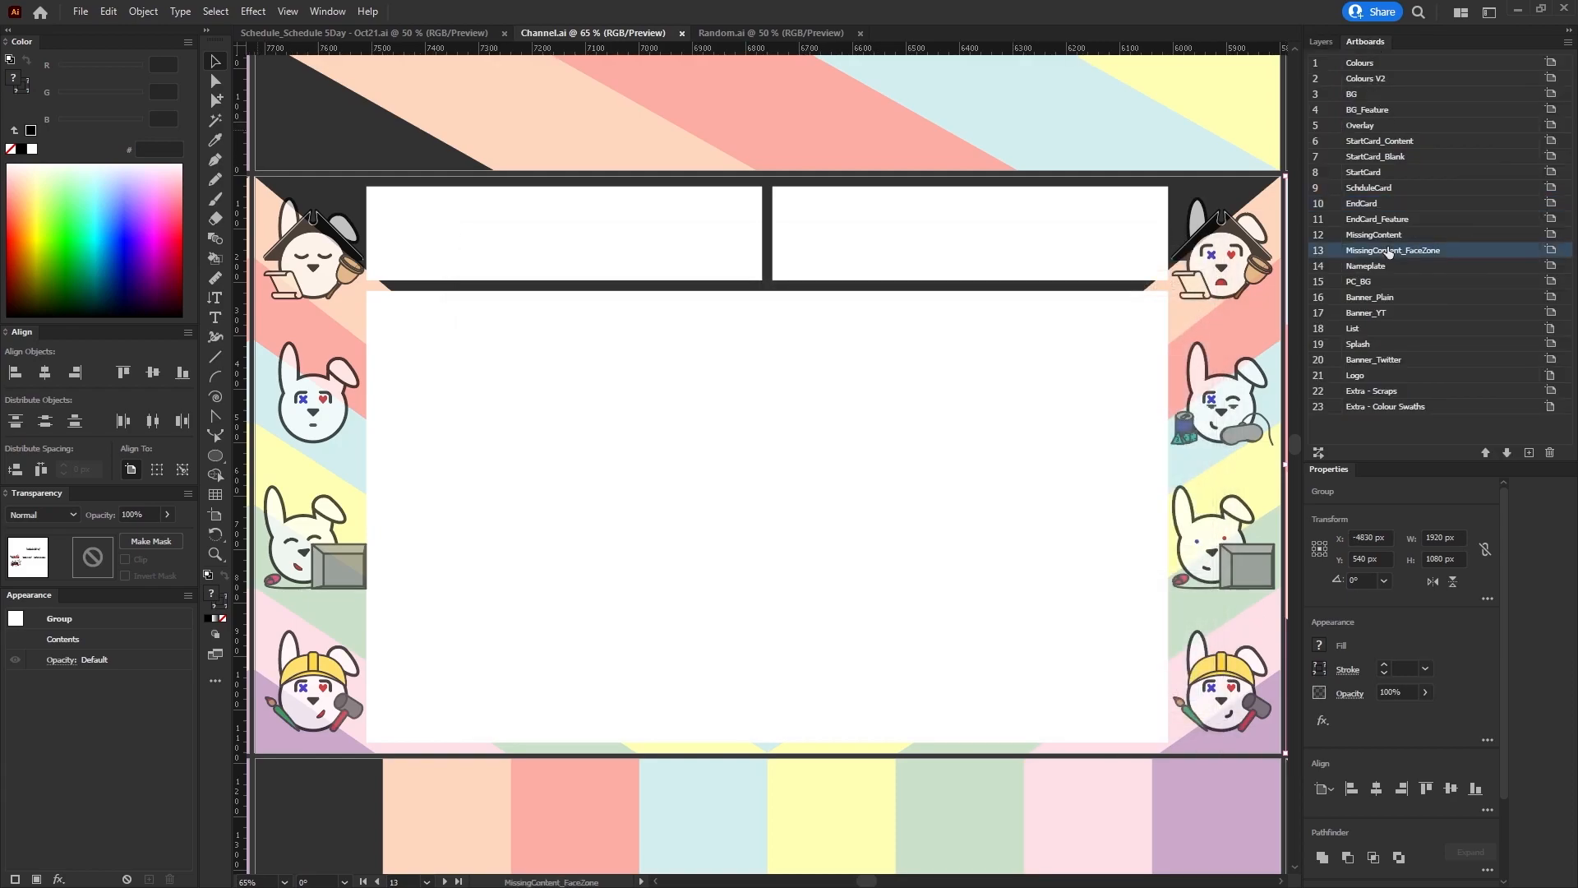
click(379, 882)
click(445, 882)
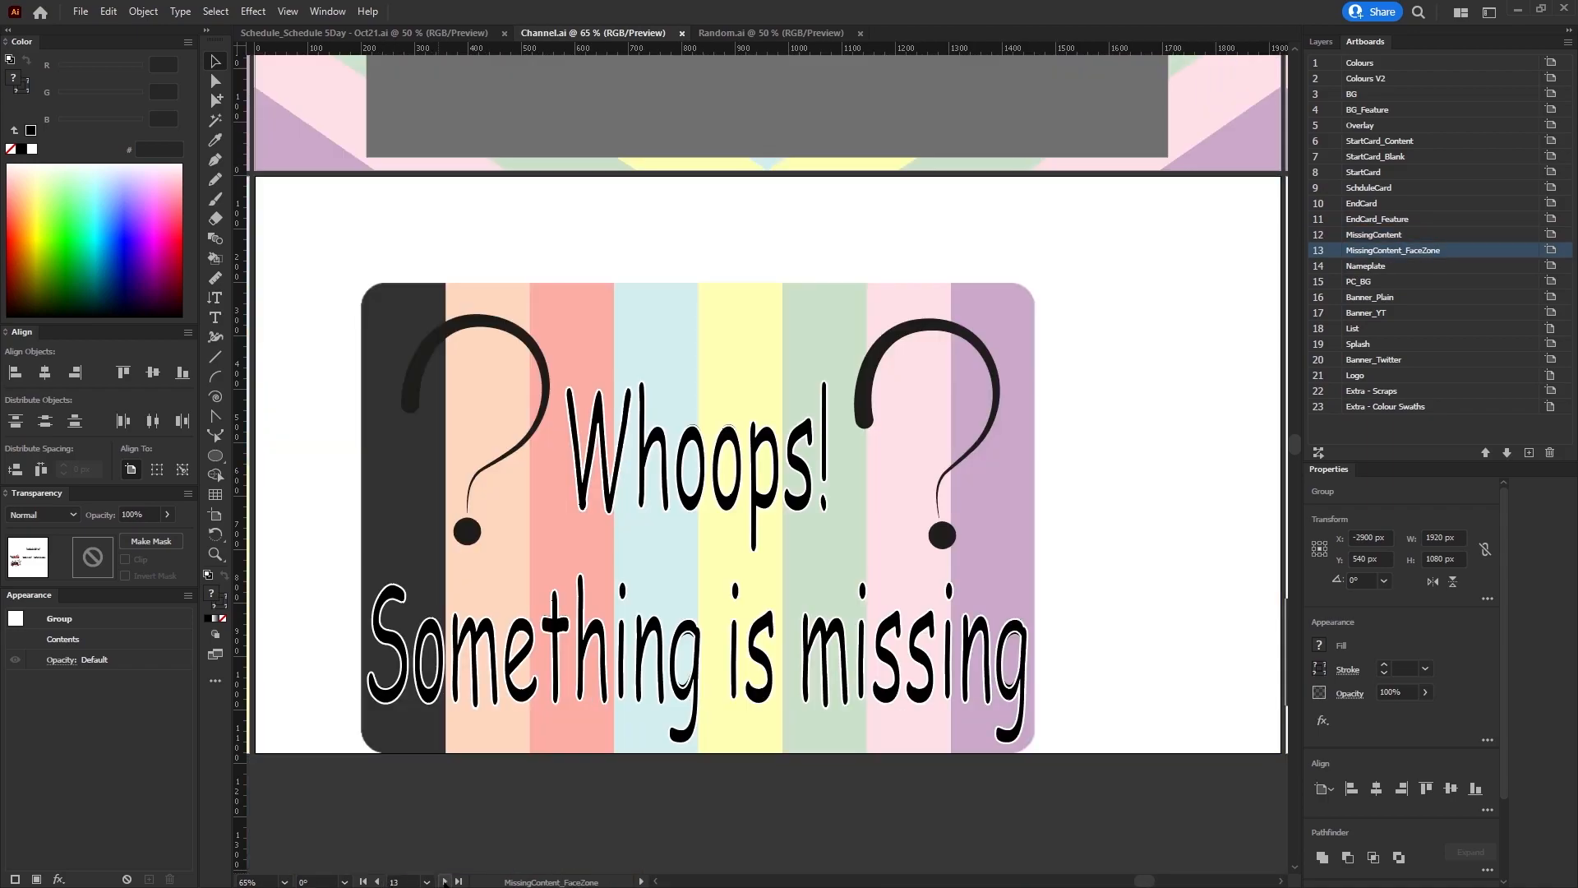
click(379, 882)
click(379, 883)
click(379, 882)
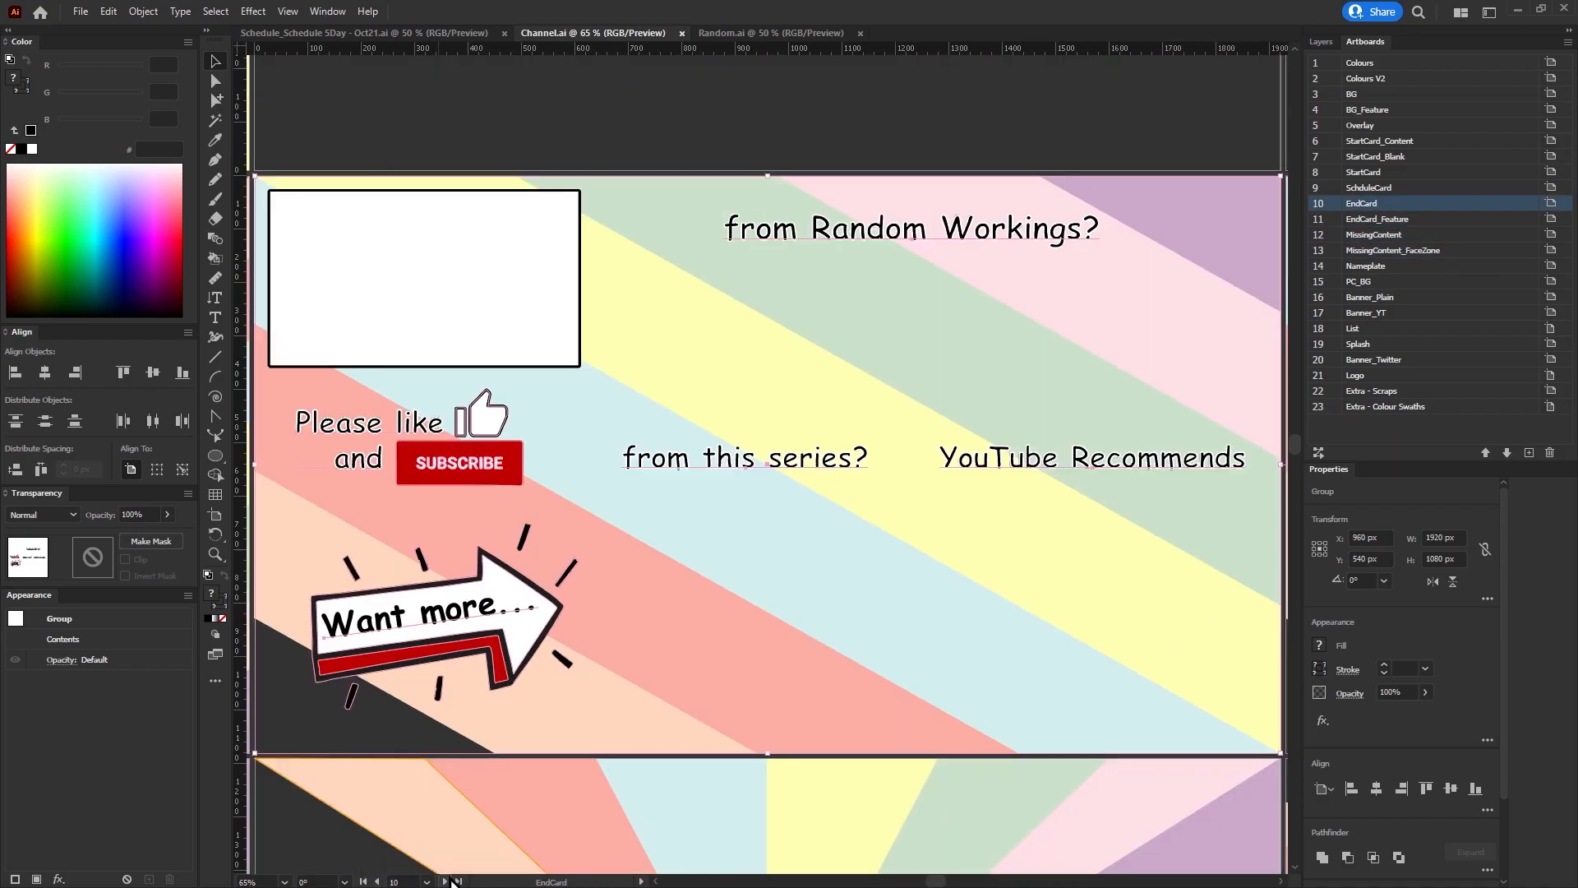
click(379, 882)
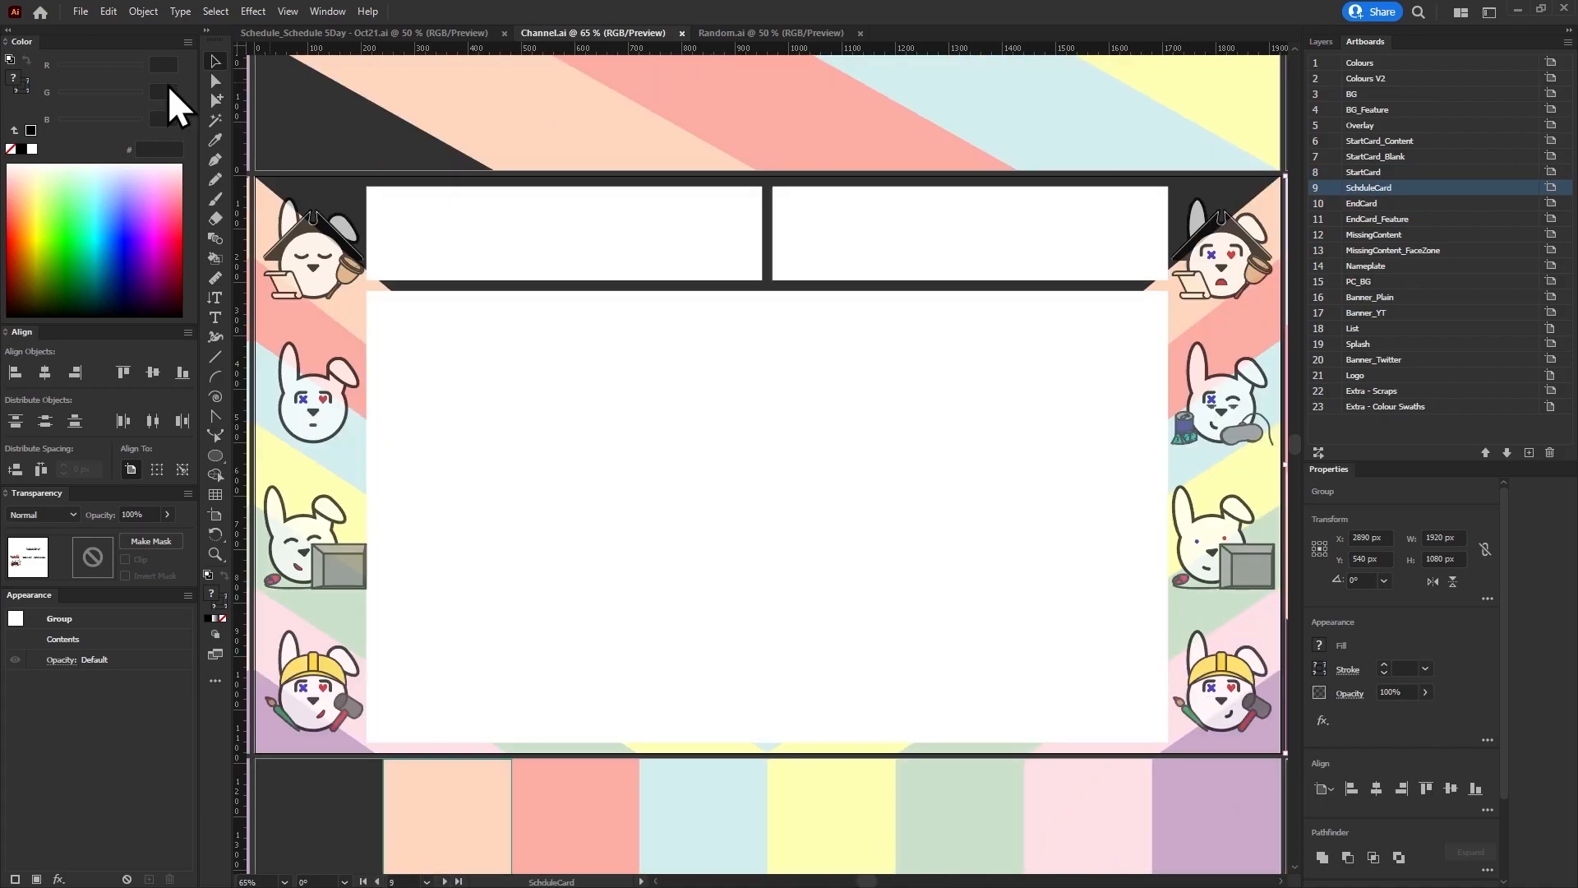
Export only artboard 9 as a PNG named Channel.png to the Channel folder, at Screen (72 ppi) with a transparent background.
click(82, 11)
mouse_move(148, 331)
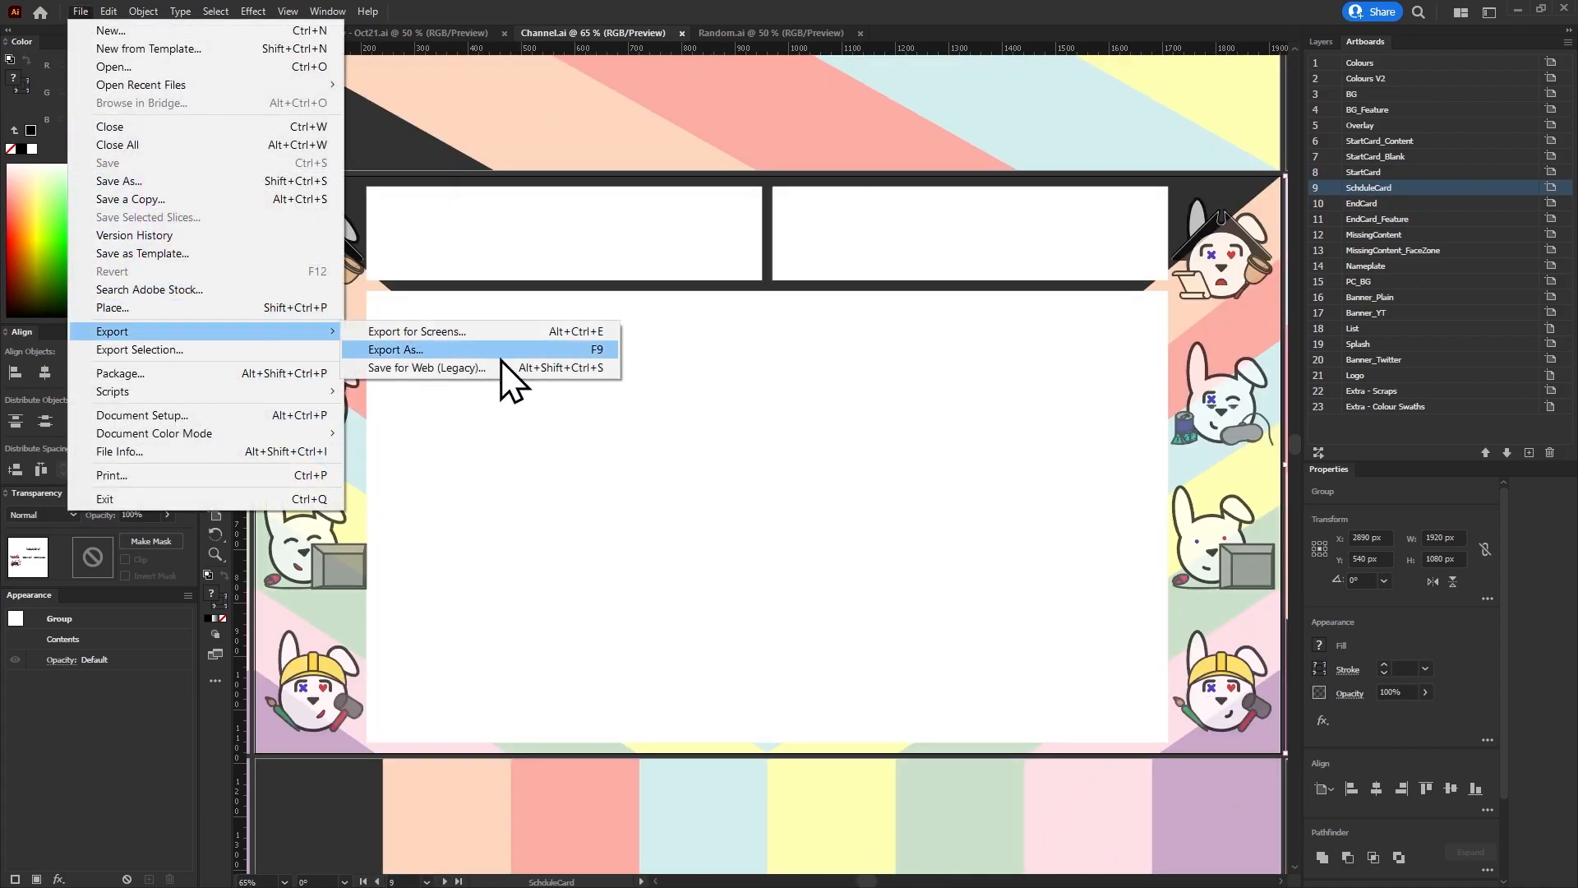
click(503, 349)
click(582, 613)
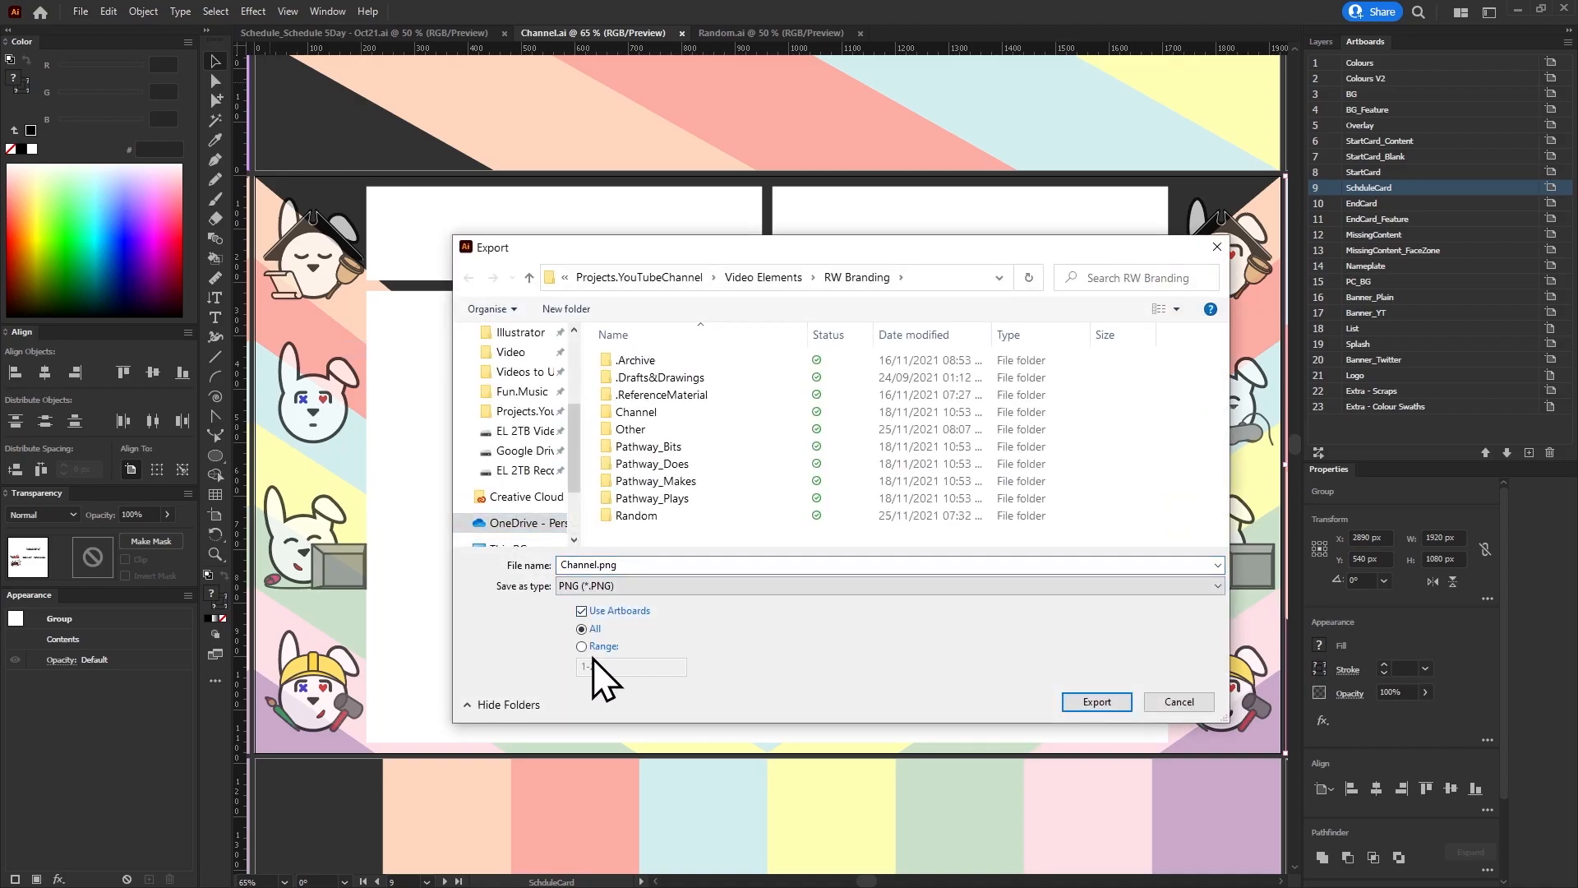
text(9)
double_click(650, 412)
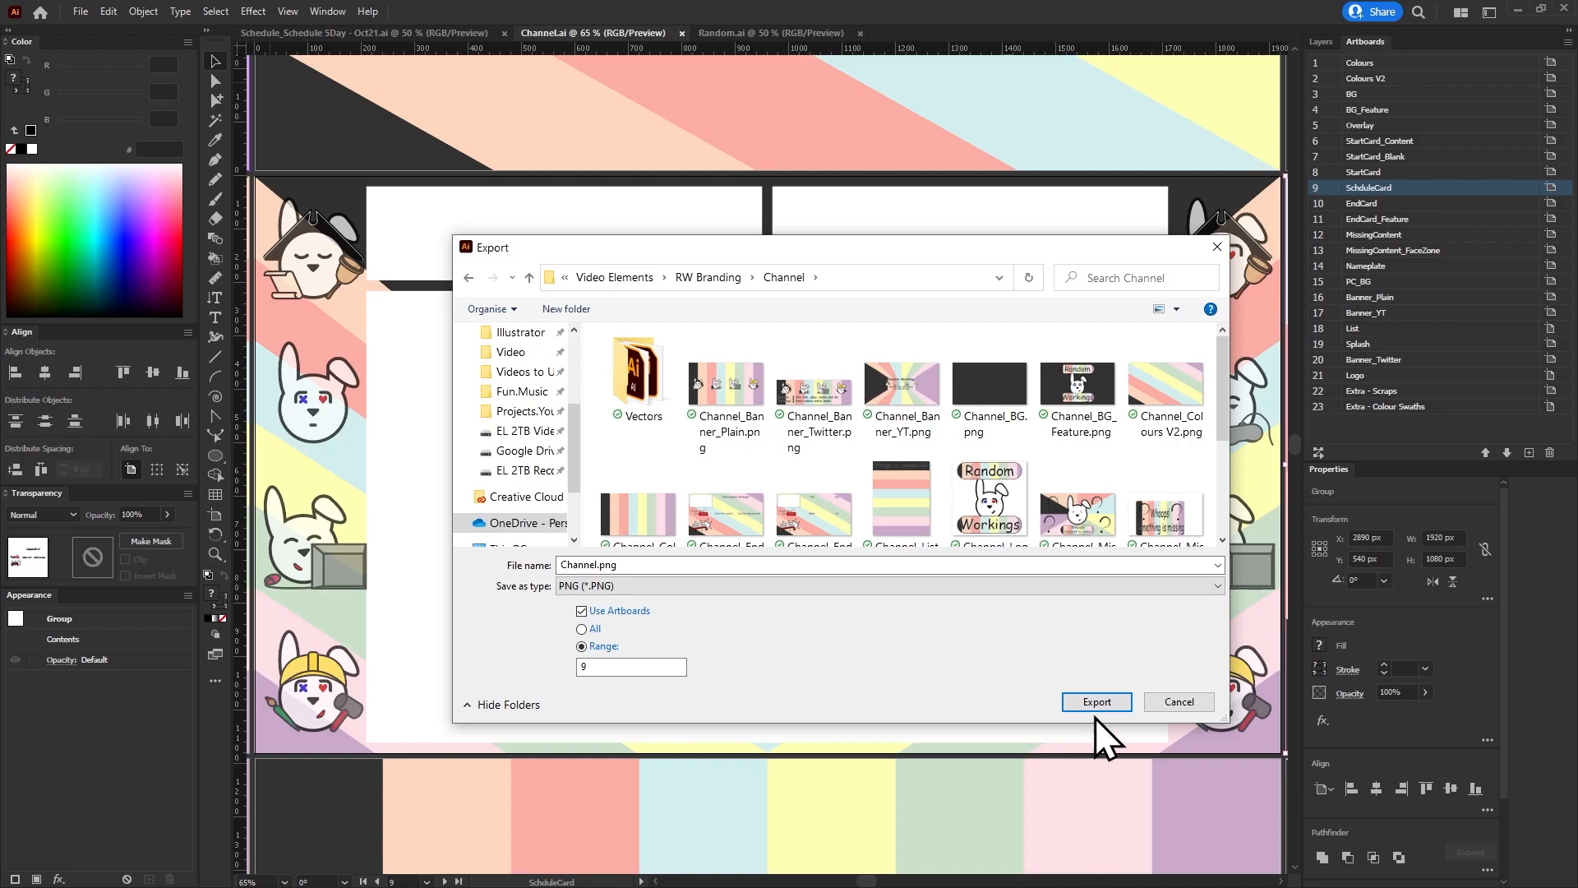
click(1097, 701)
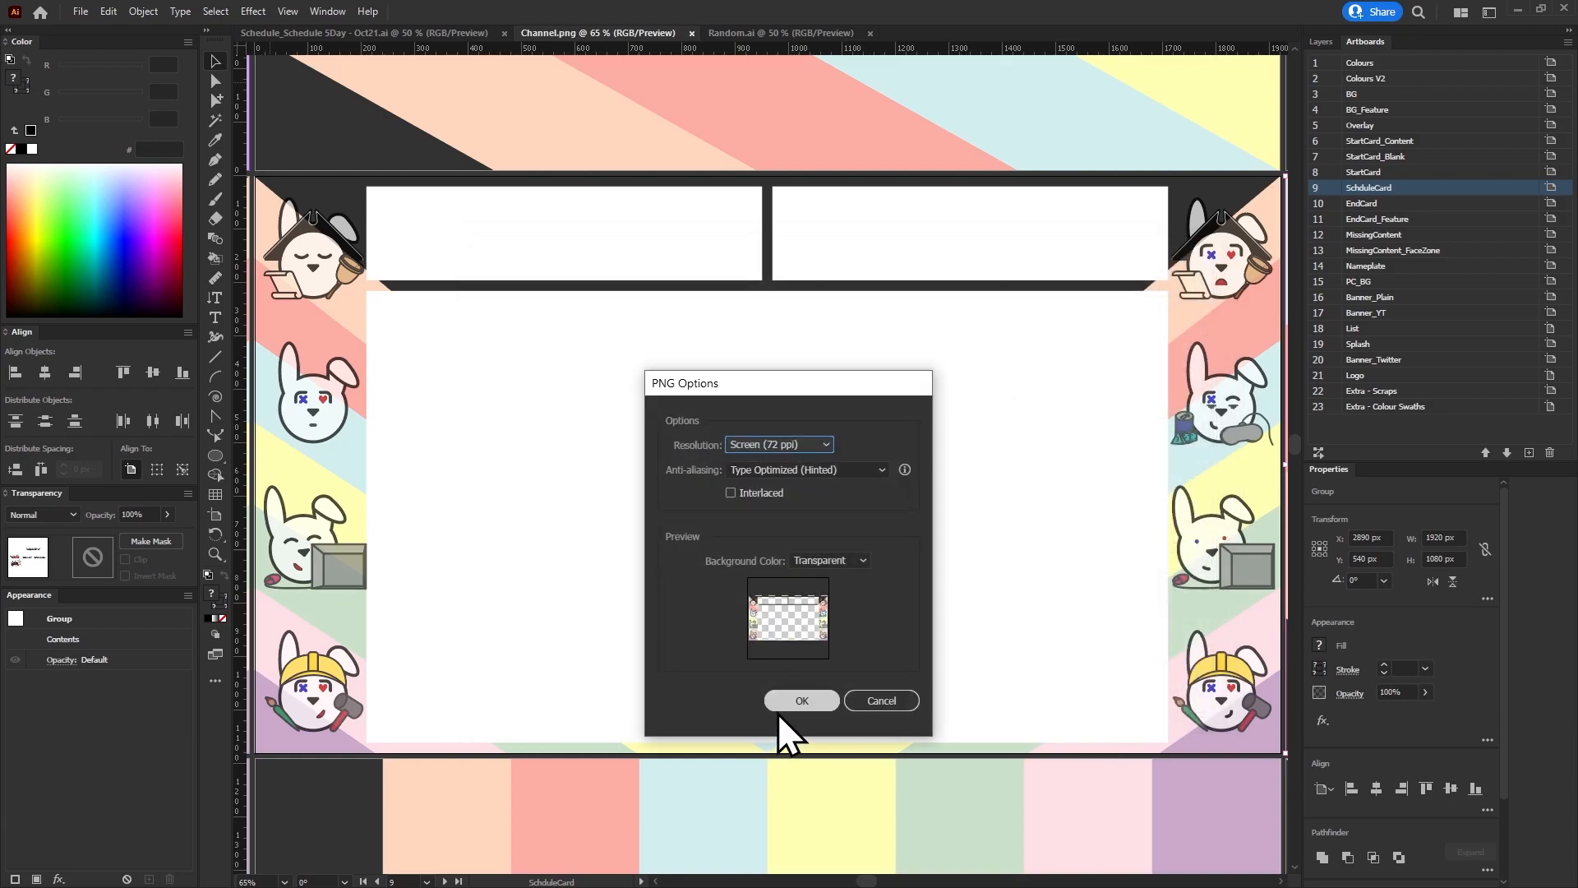
click(802, 703)
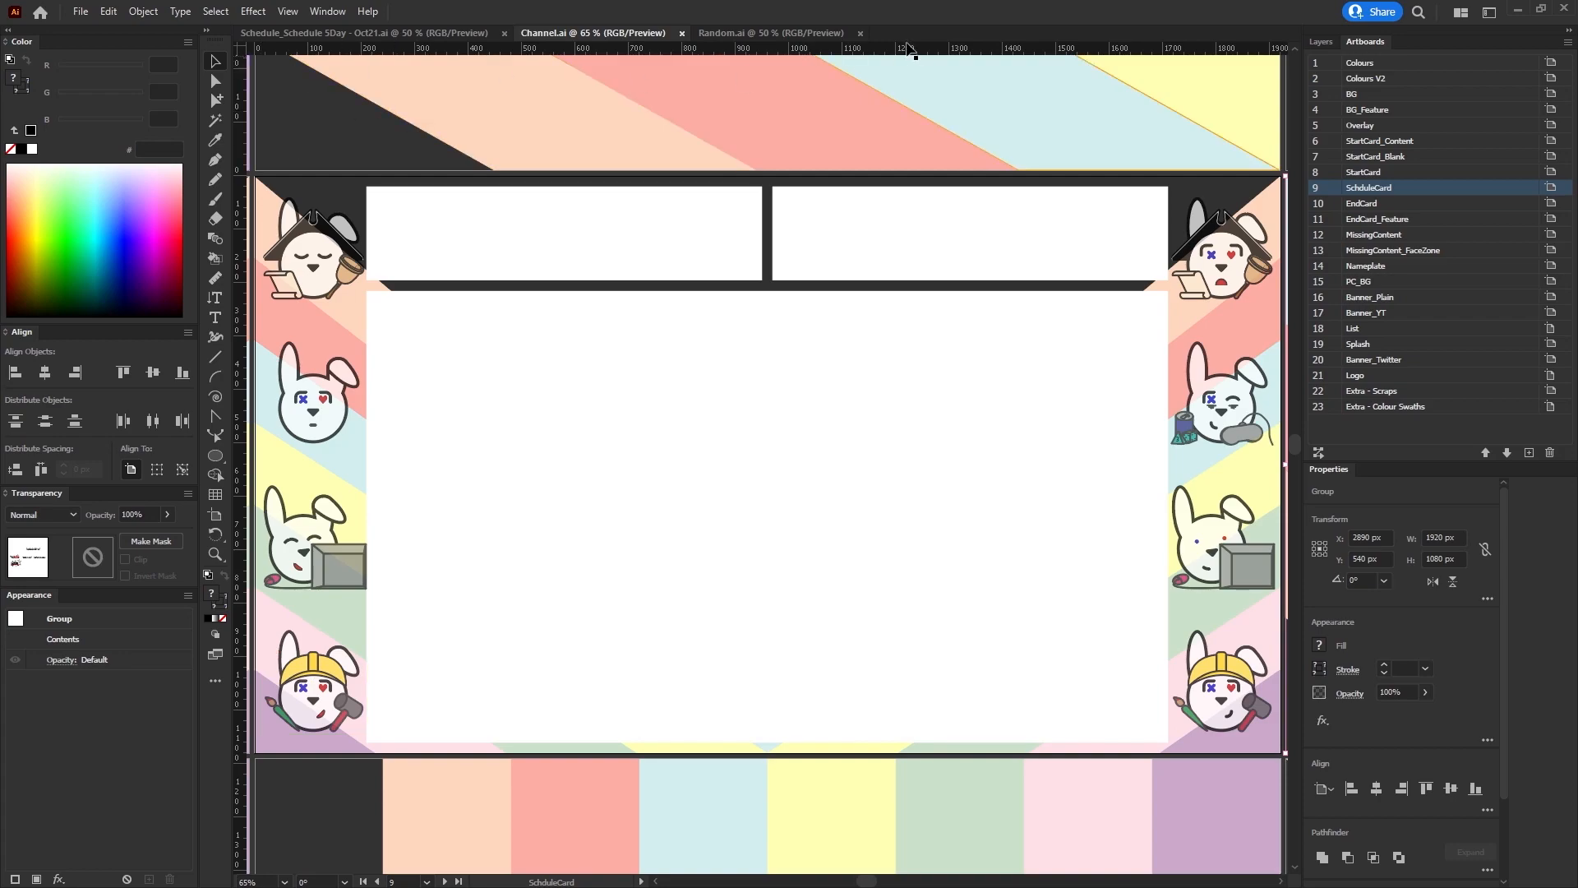
Switch to the RW-B-S3 WeeklySchedule project in Premiere Pro and close the calculator.
click(1519, 7)
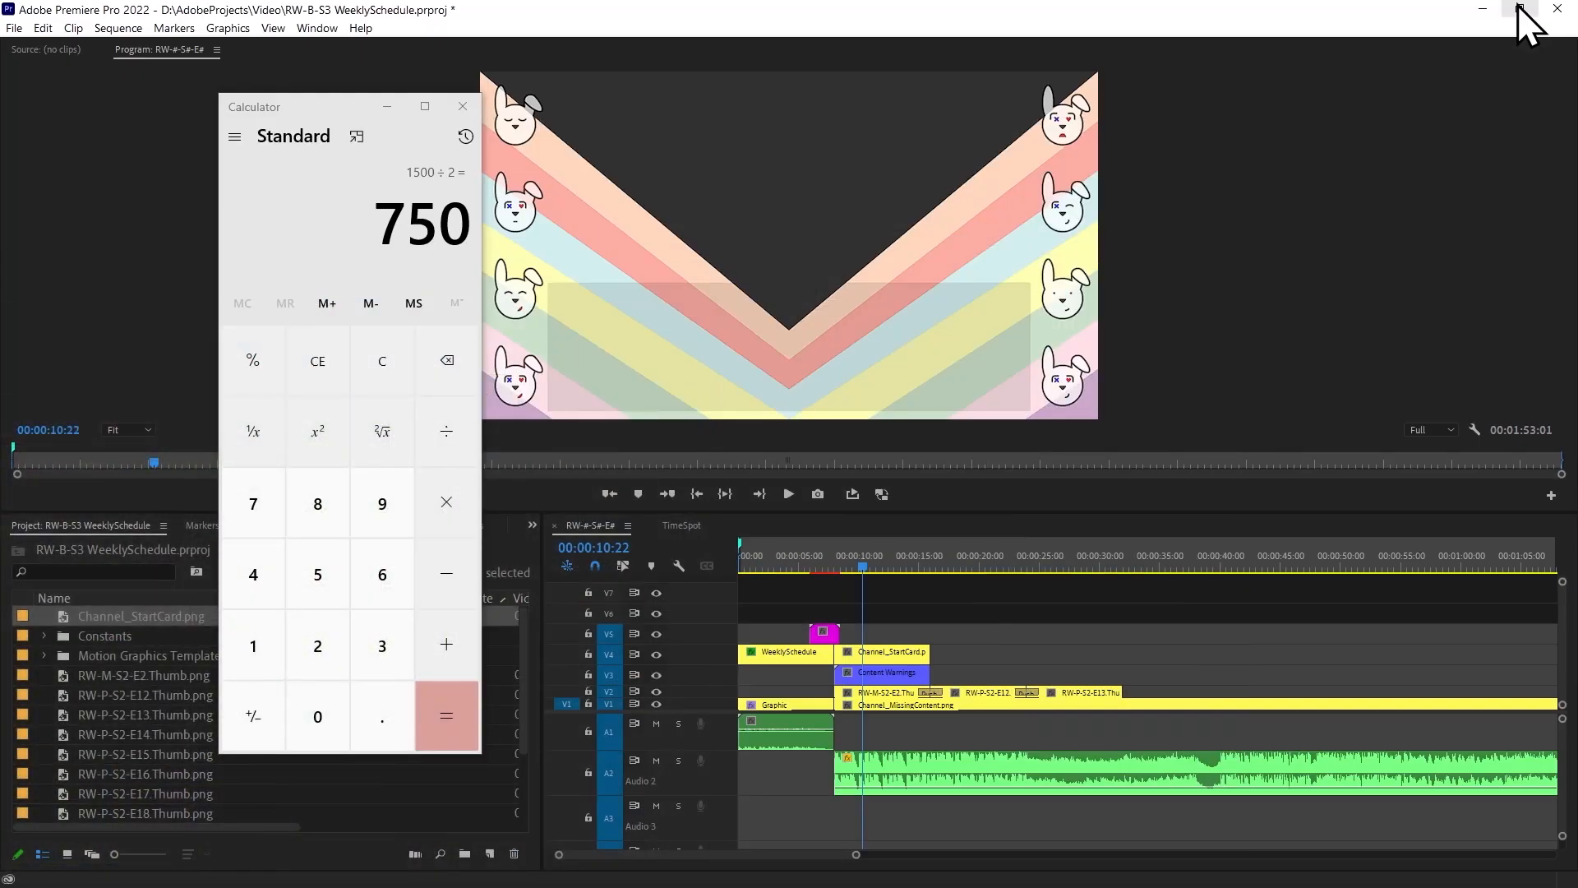
click(460, 113)
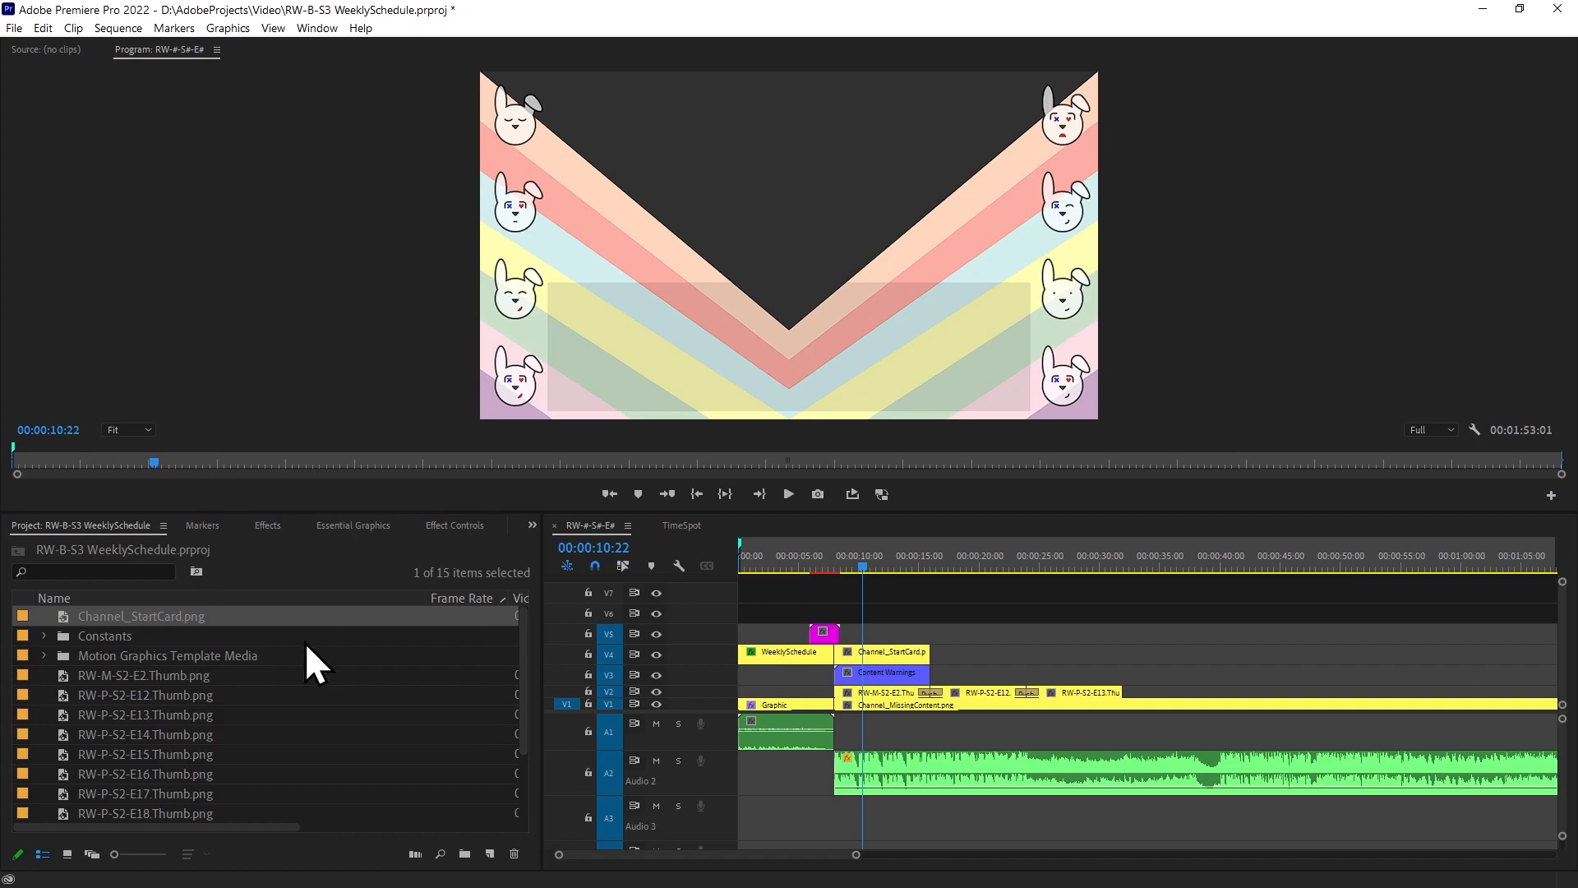
Import Channel_SchduleCard.png into the project.
click(145, 630)
click(146, 621)
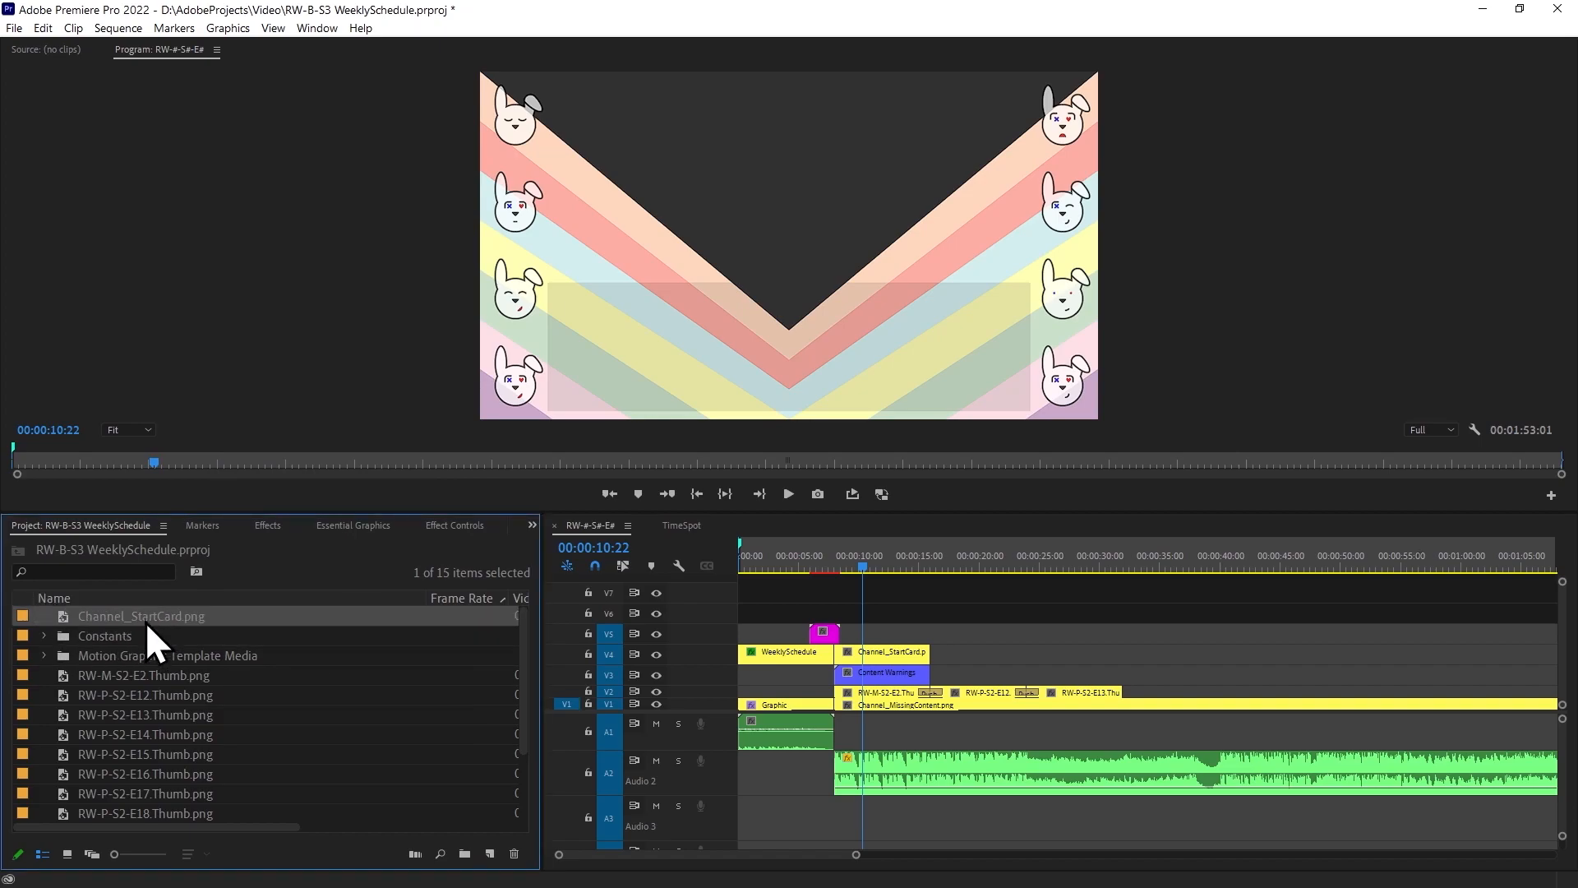
click(1032, 624)
scroll(345, 732, down, 1)
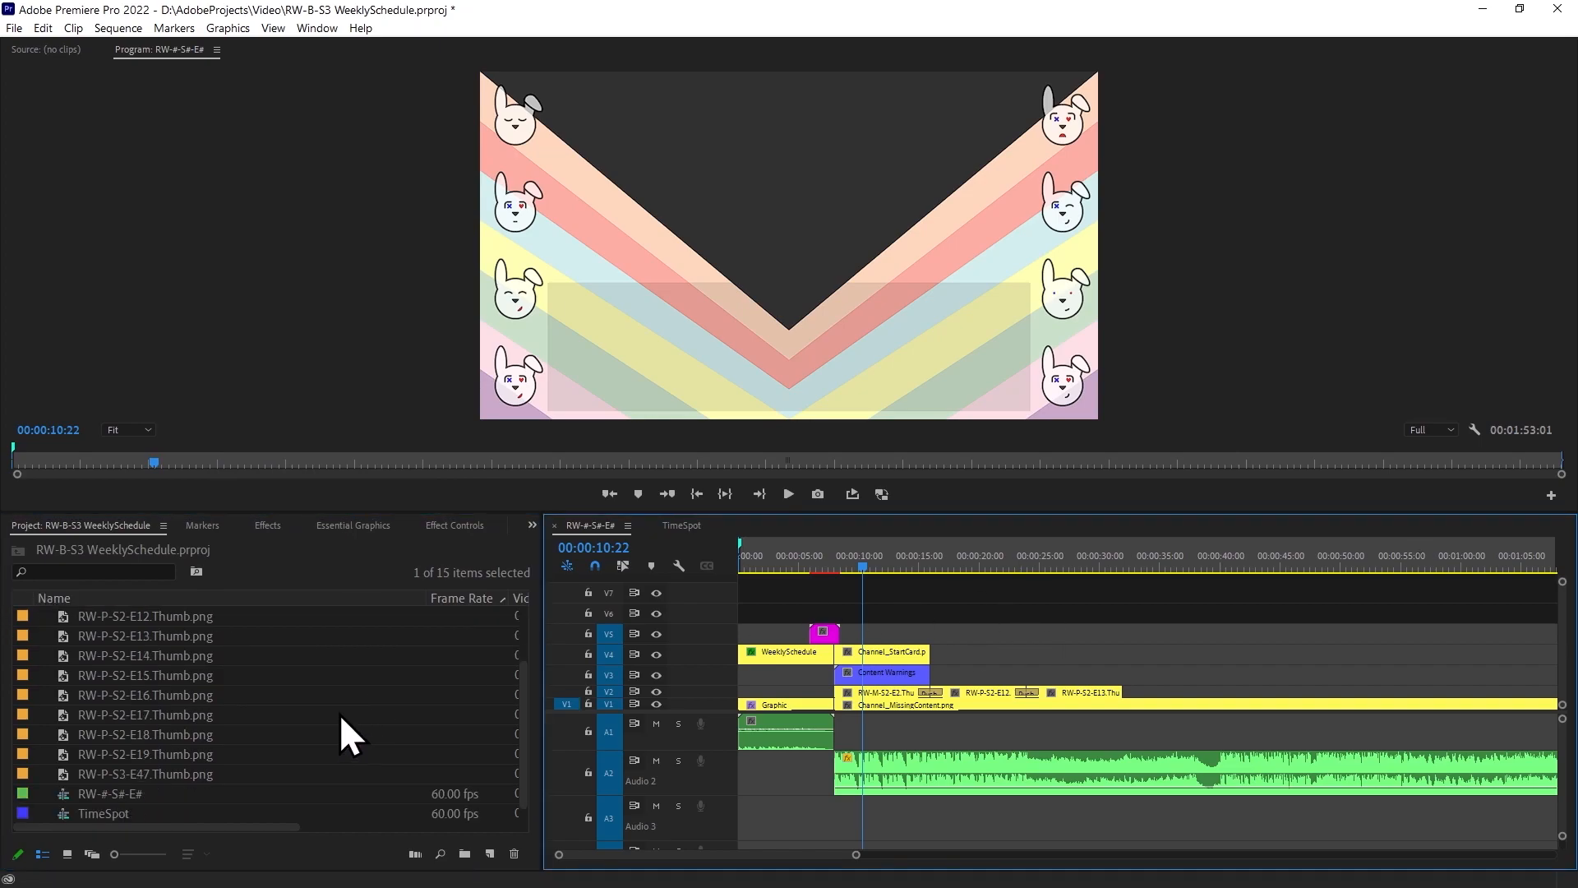
scroll(201, 715, up, 2)
scroll(166, 733, down, 2)
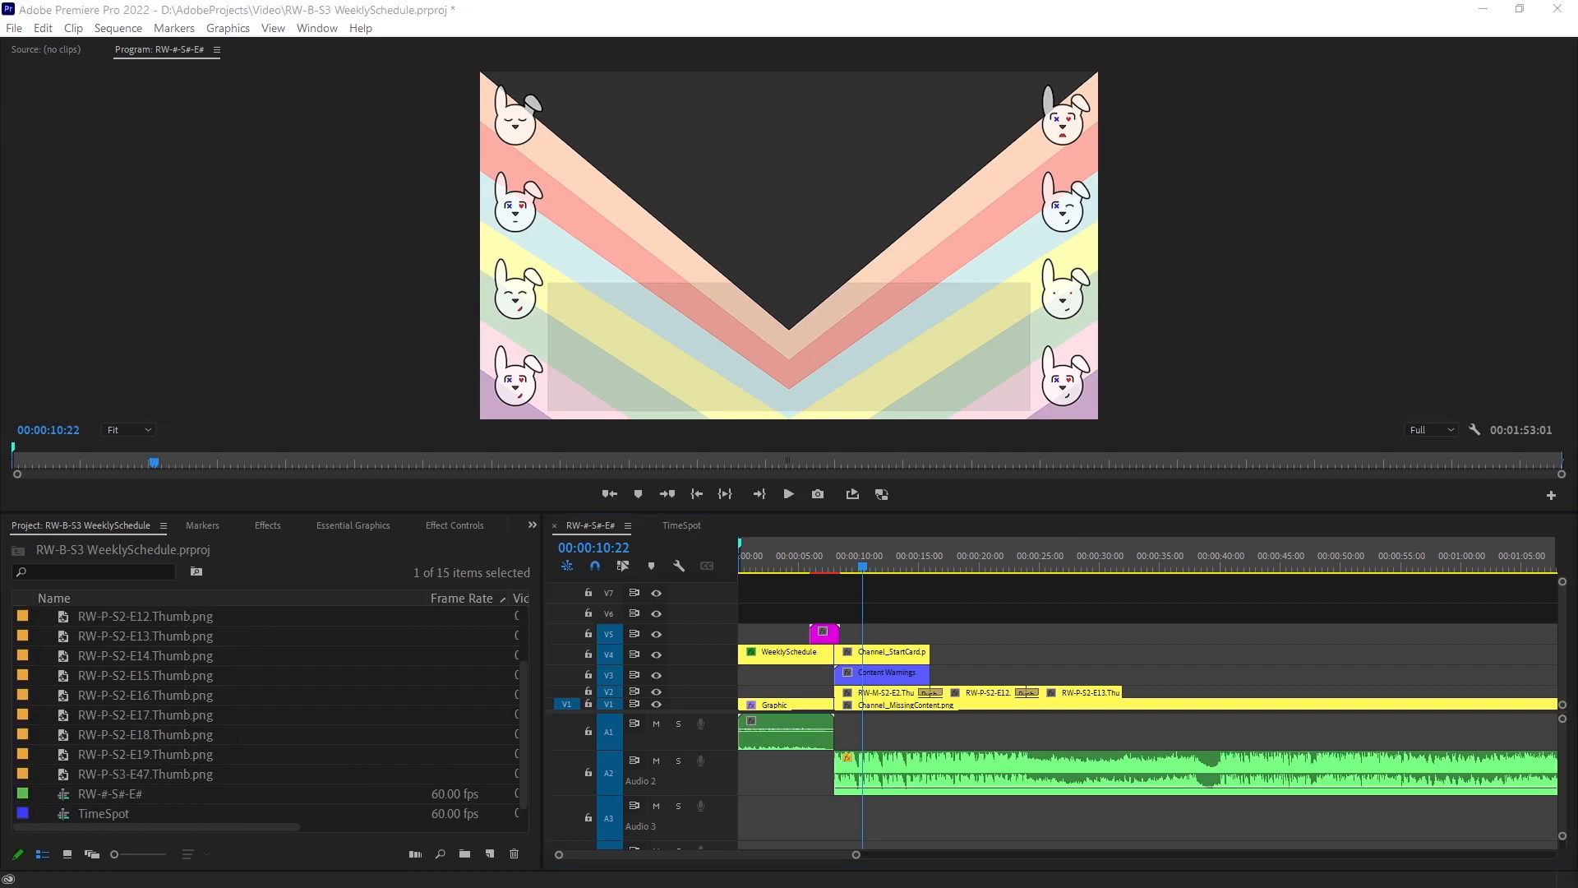
drag(282, 757, 181, 792)
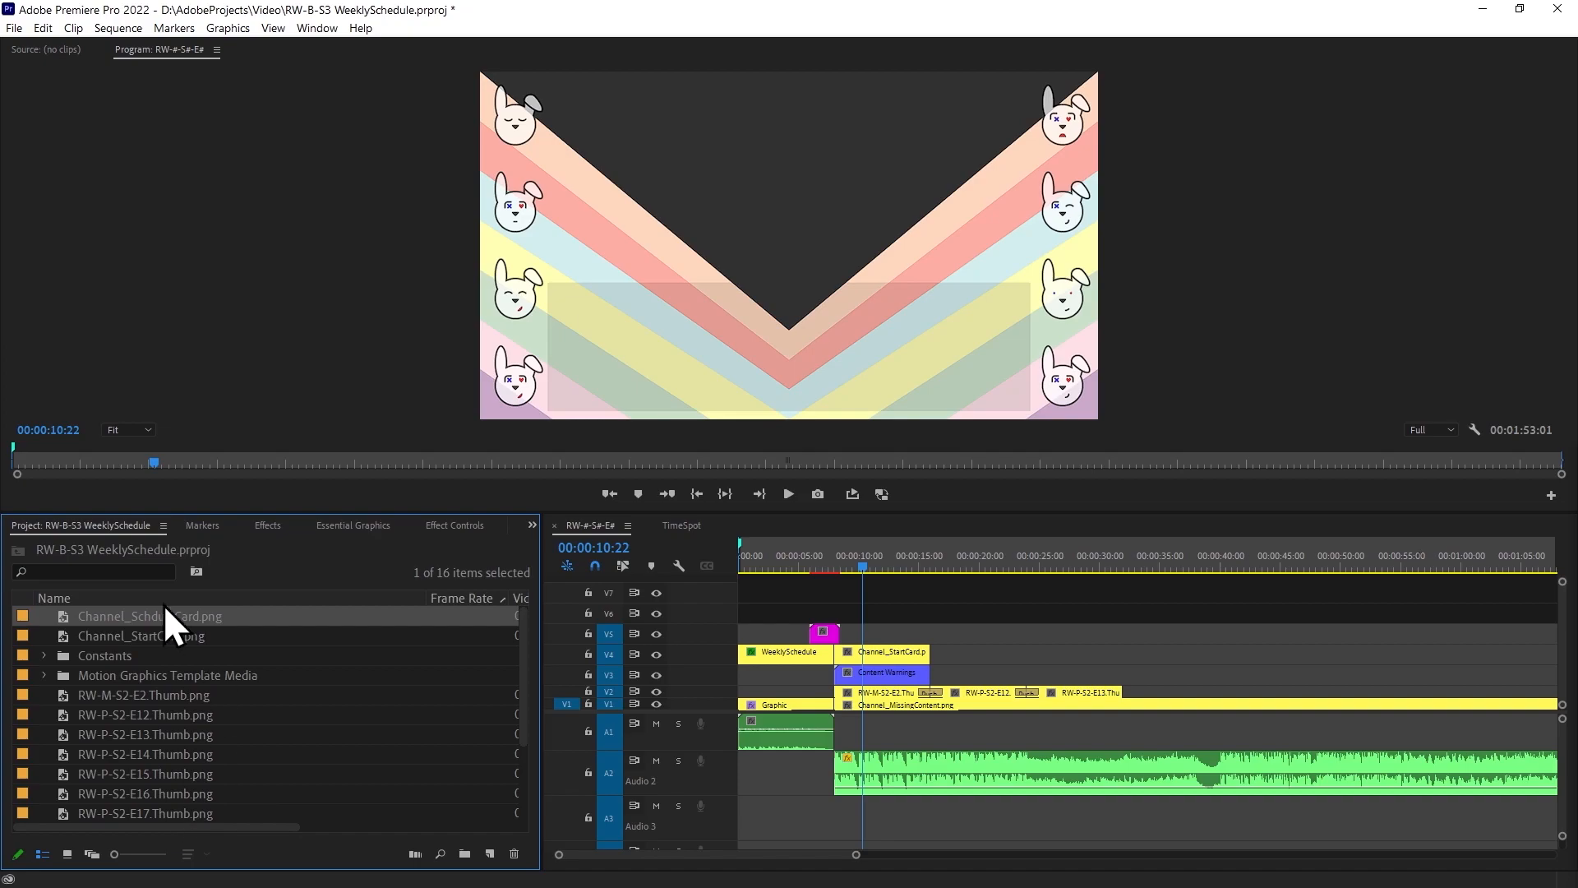
Place Channel_SchduleCard.png over the Channel_StartCard clip on V4 and extend it to the start of the closing Graphic clip.
drag(169, 622, 914, 655)
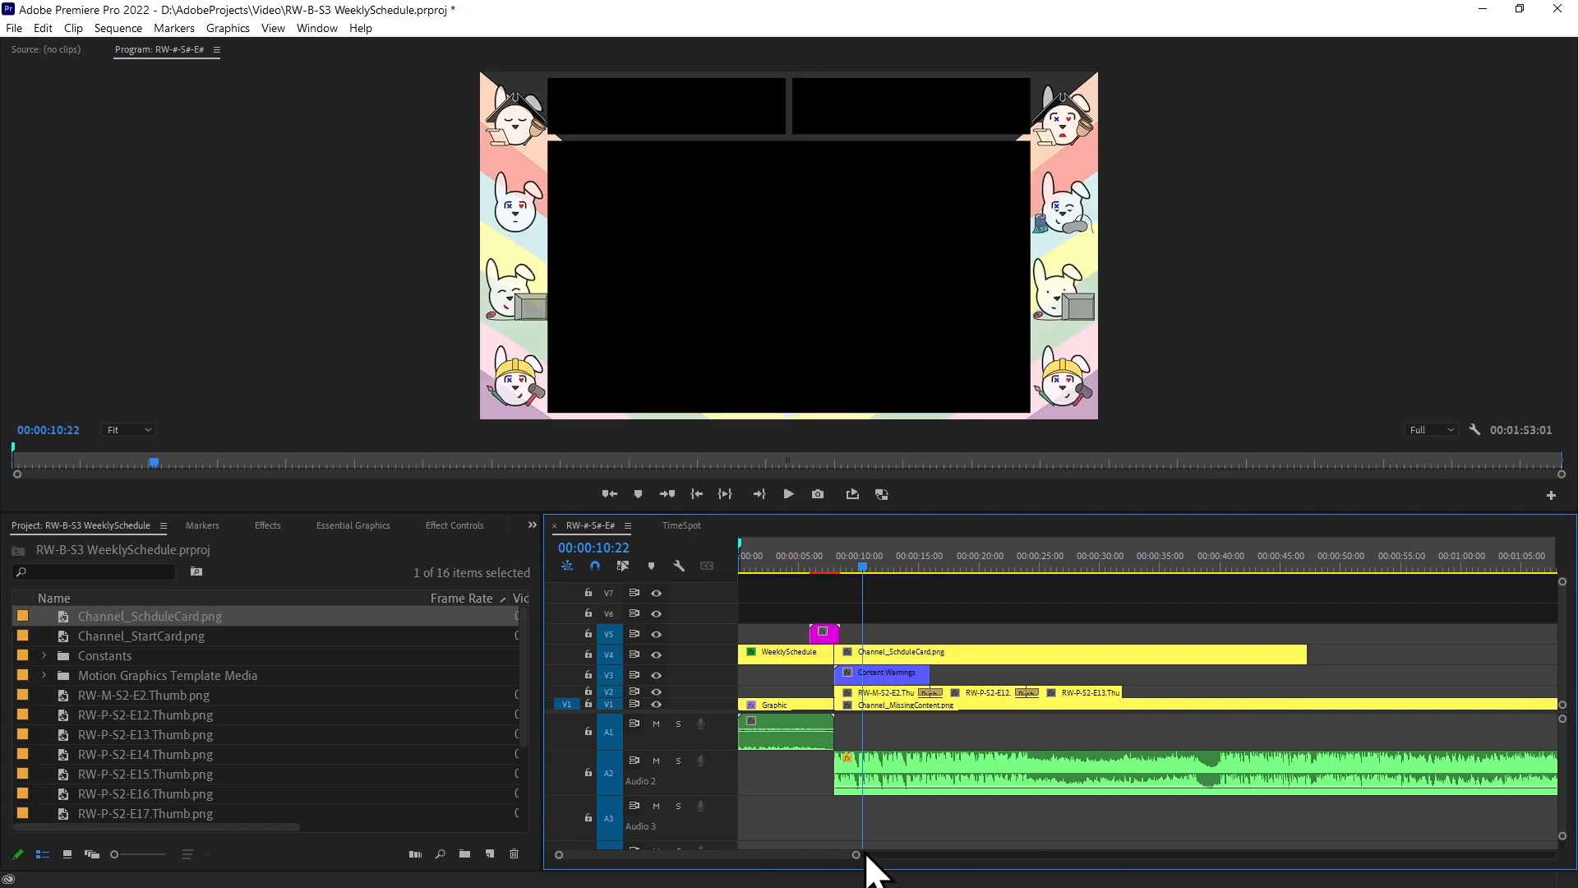
drag(856, 855, 1047, 855)
drag(956, 654, 1142, 653)
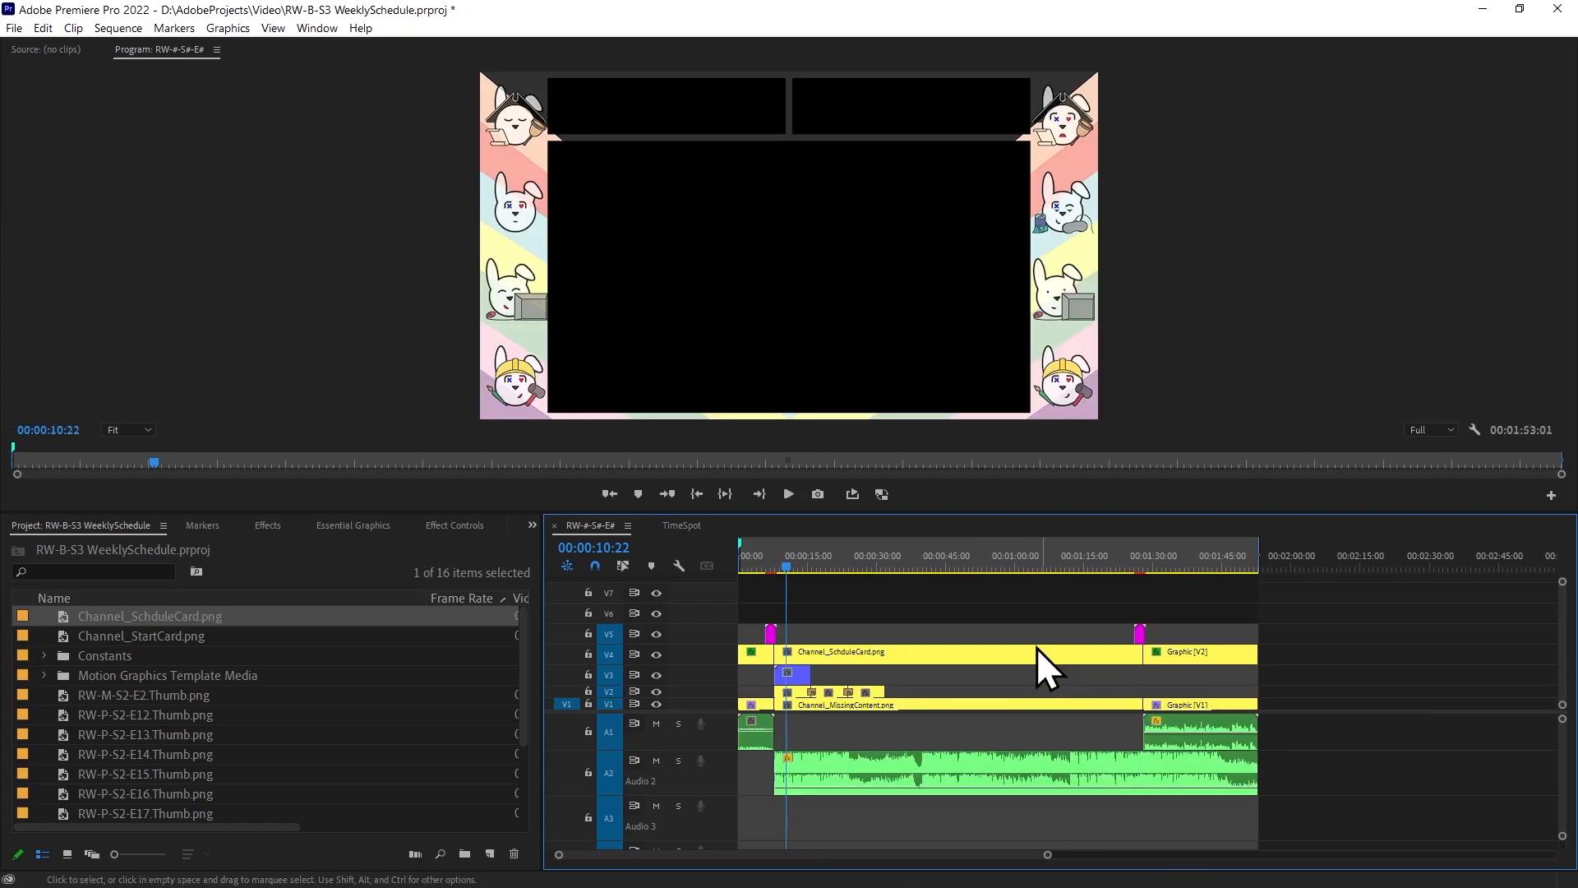
Preview the new card in playback, hide video track V3 and park the playhead at 00:00:08:23.
click(763, 570)
key(space)
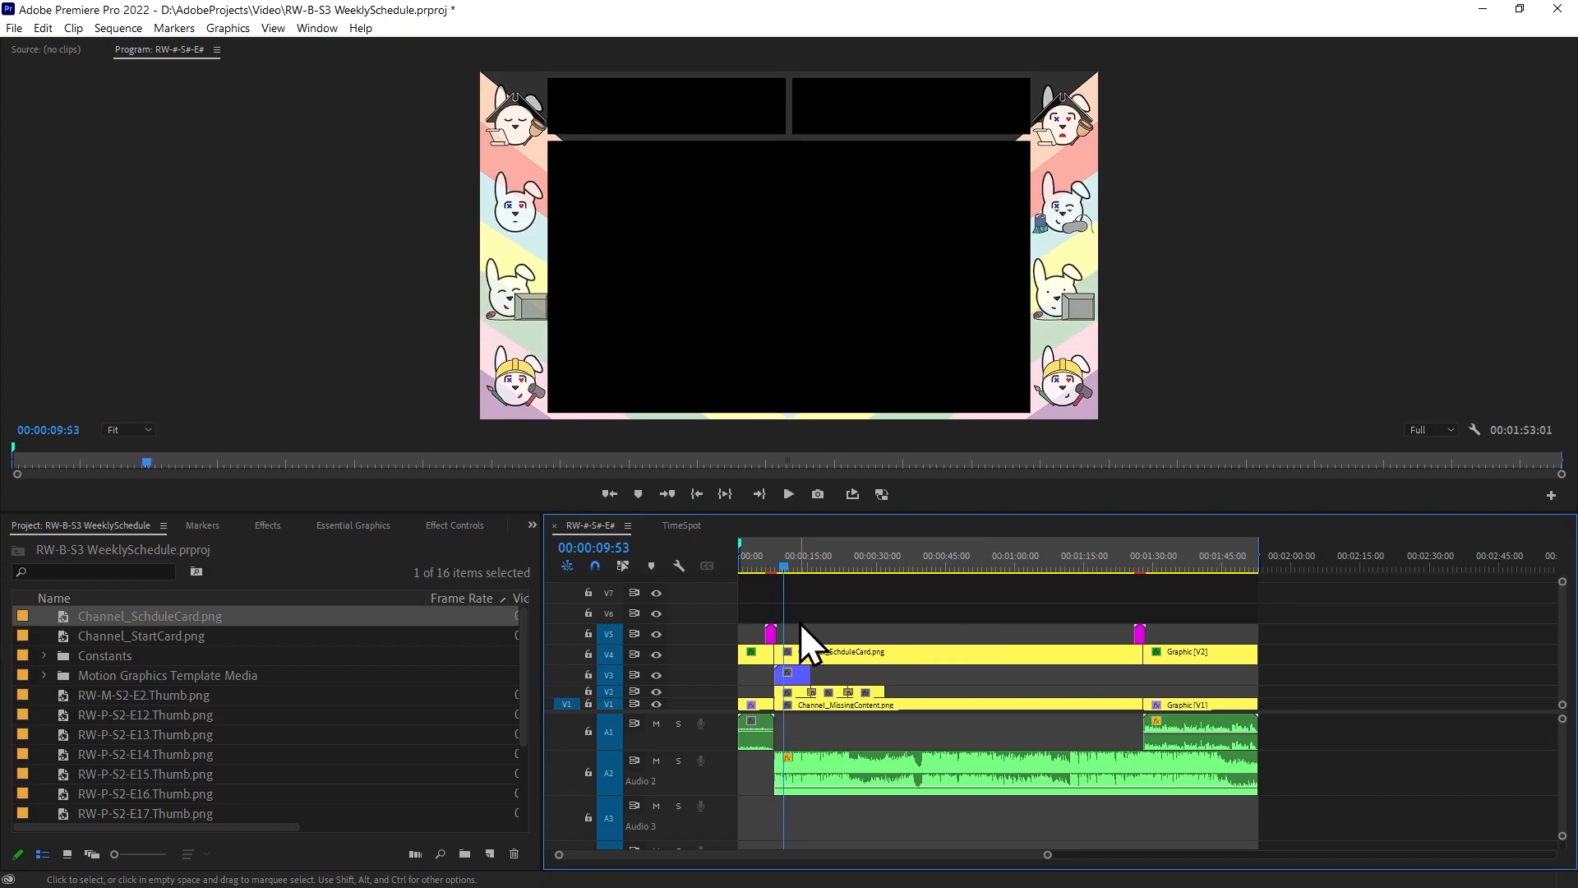
key(space)
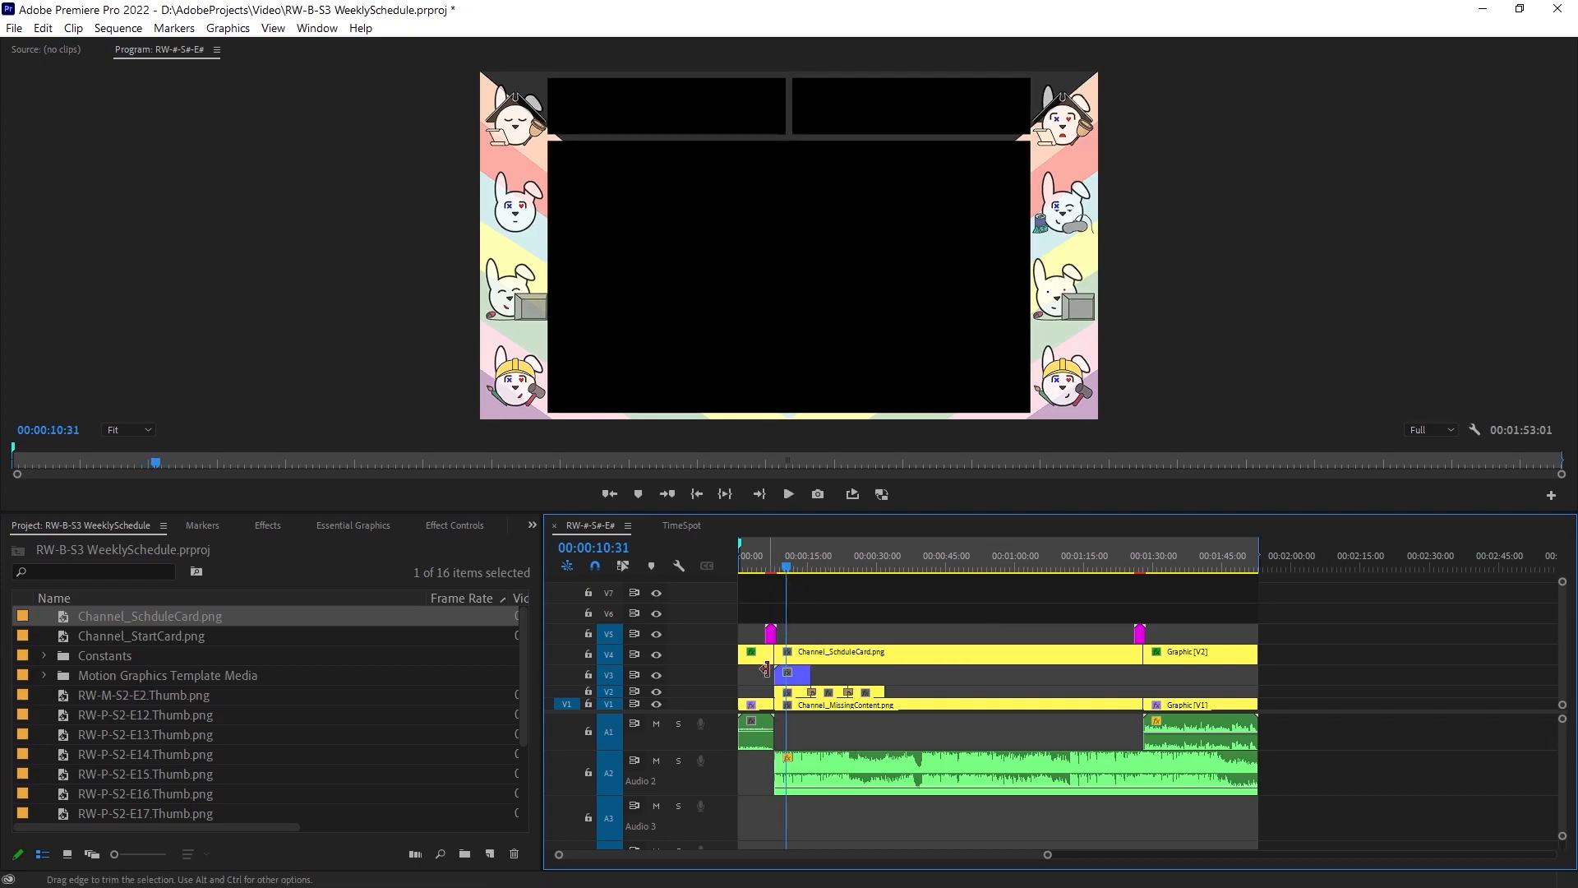
click(657, 675)
mouse_move(786, 564)
mouse_down()
mouse_move(886, 570)
mouse_move(781, 576)
mouse_up()
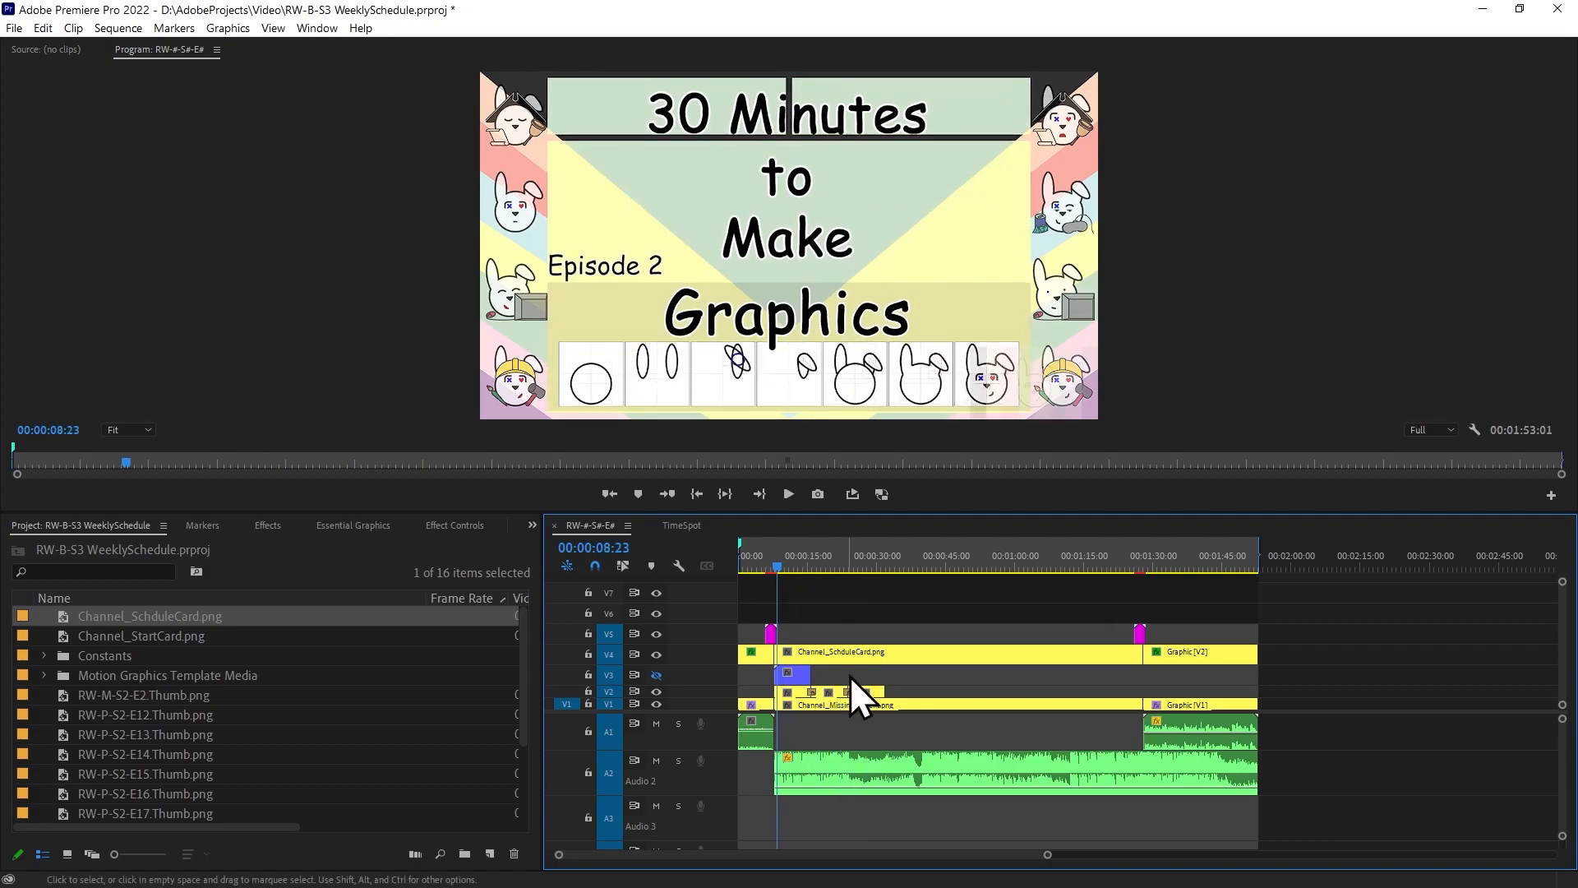
Make a subsequence from the thumbnail clips and their transitions on V2.
drag(1047, 855, 836, 855)
drag(915, 689, 891, 696)
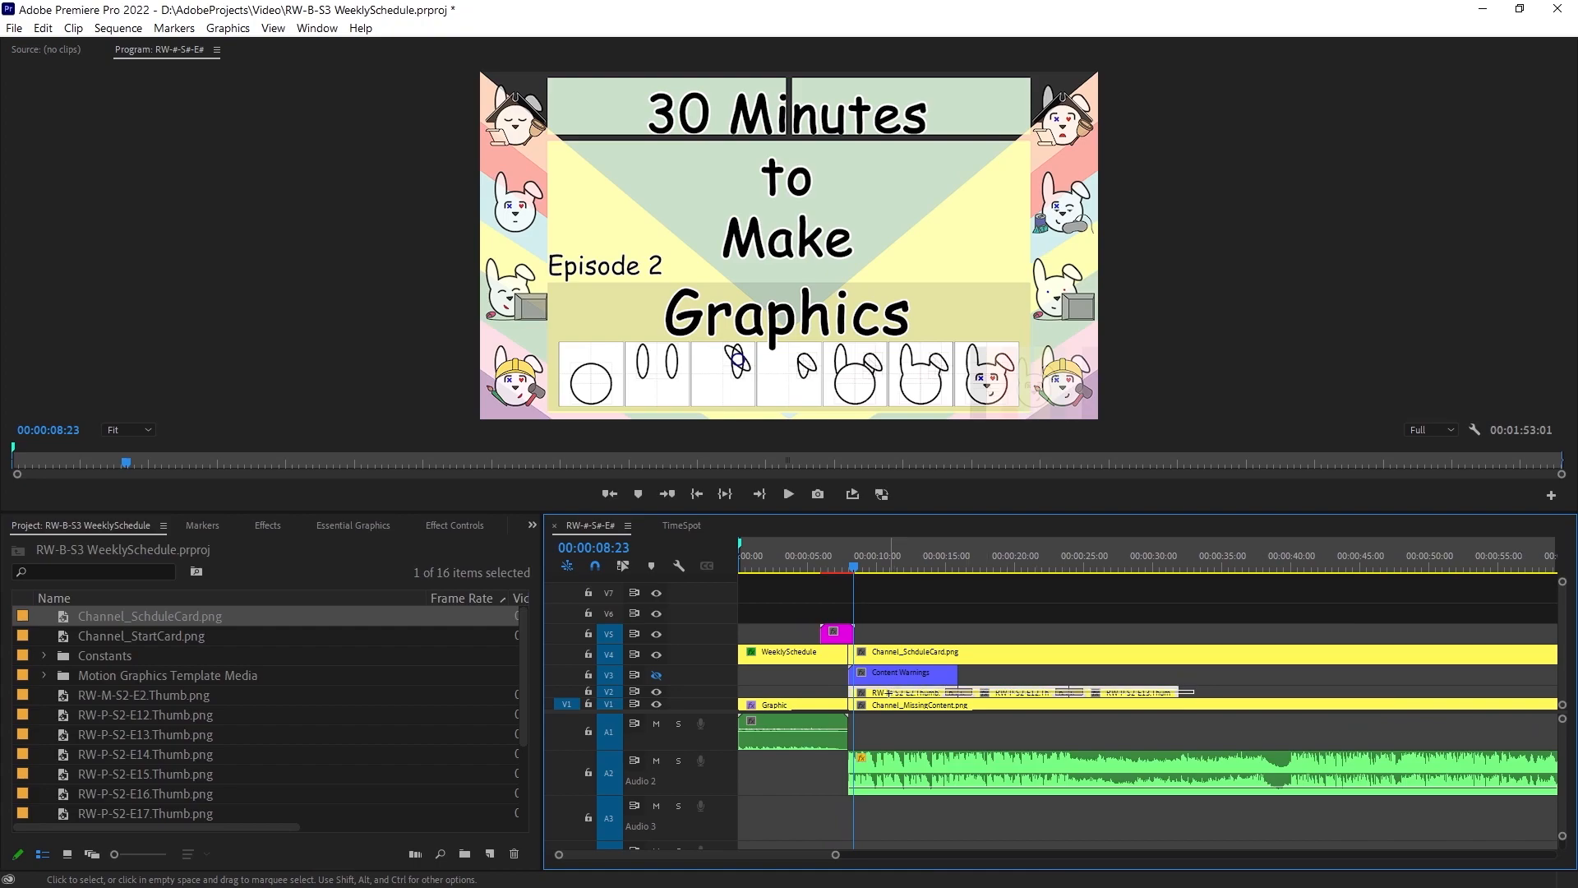
right_click(890, 697)
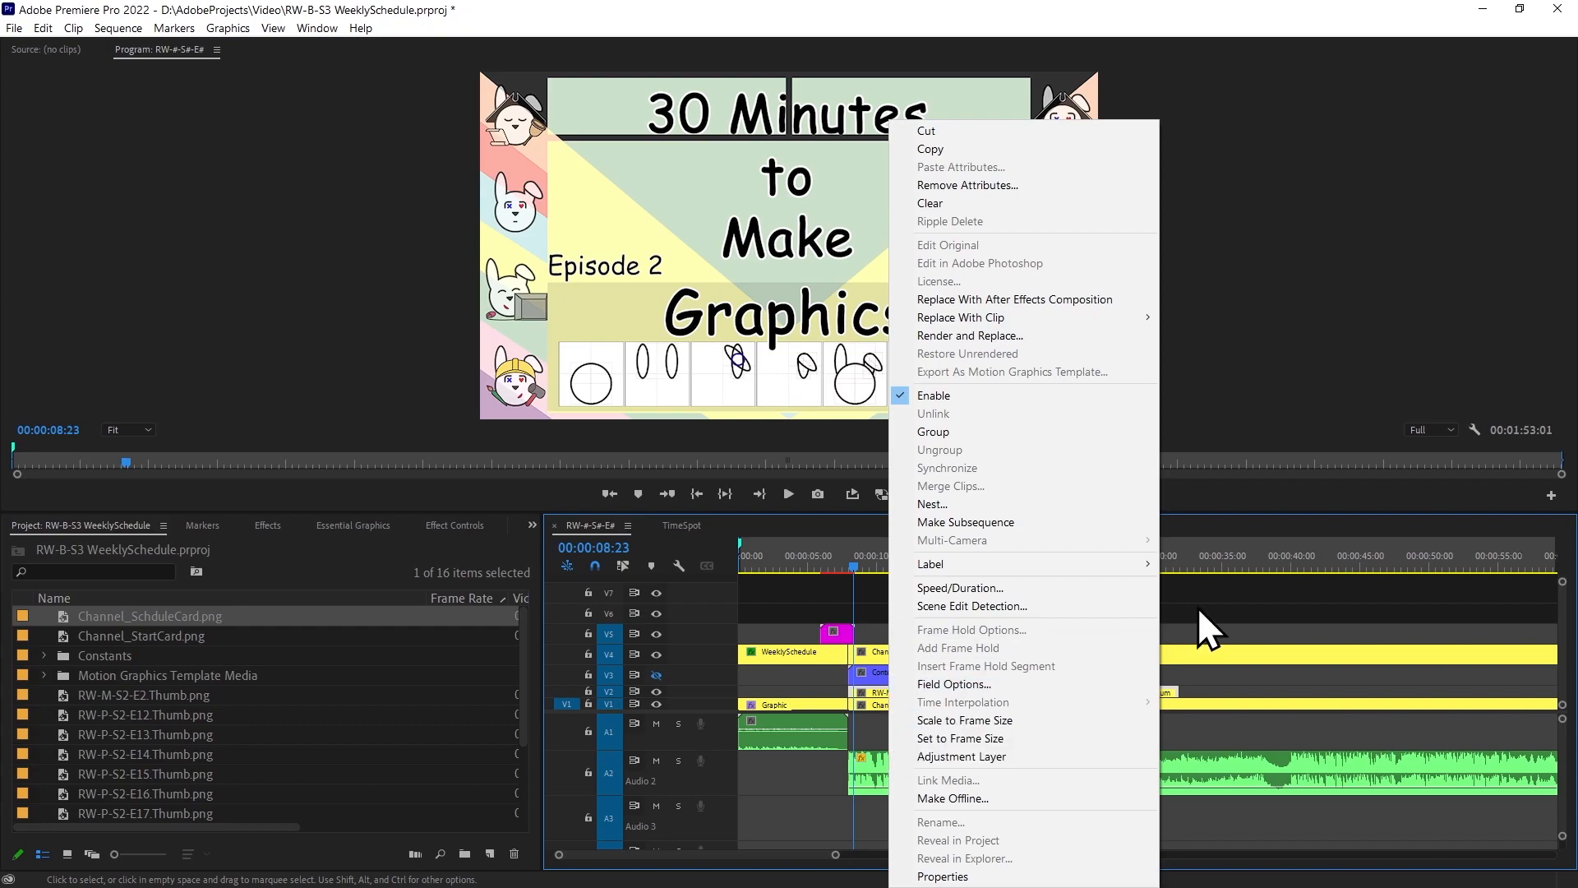
click(962, 522)
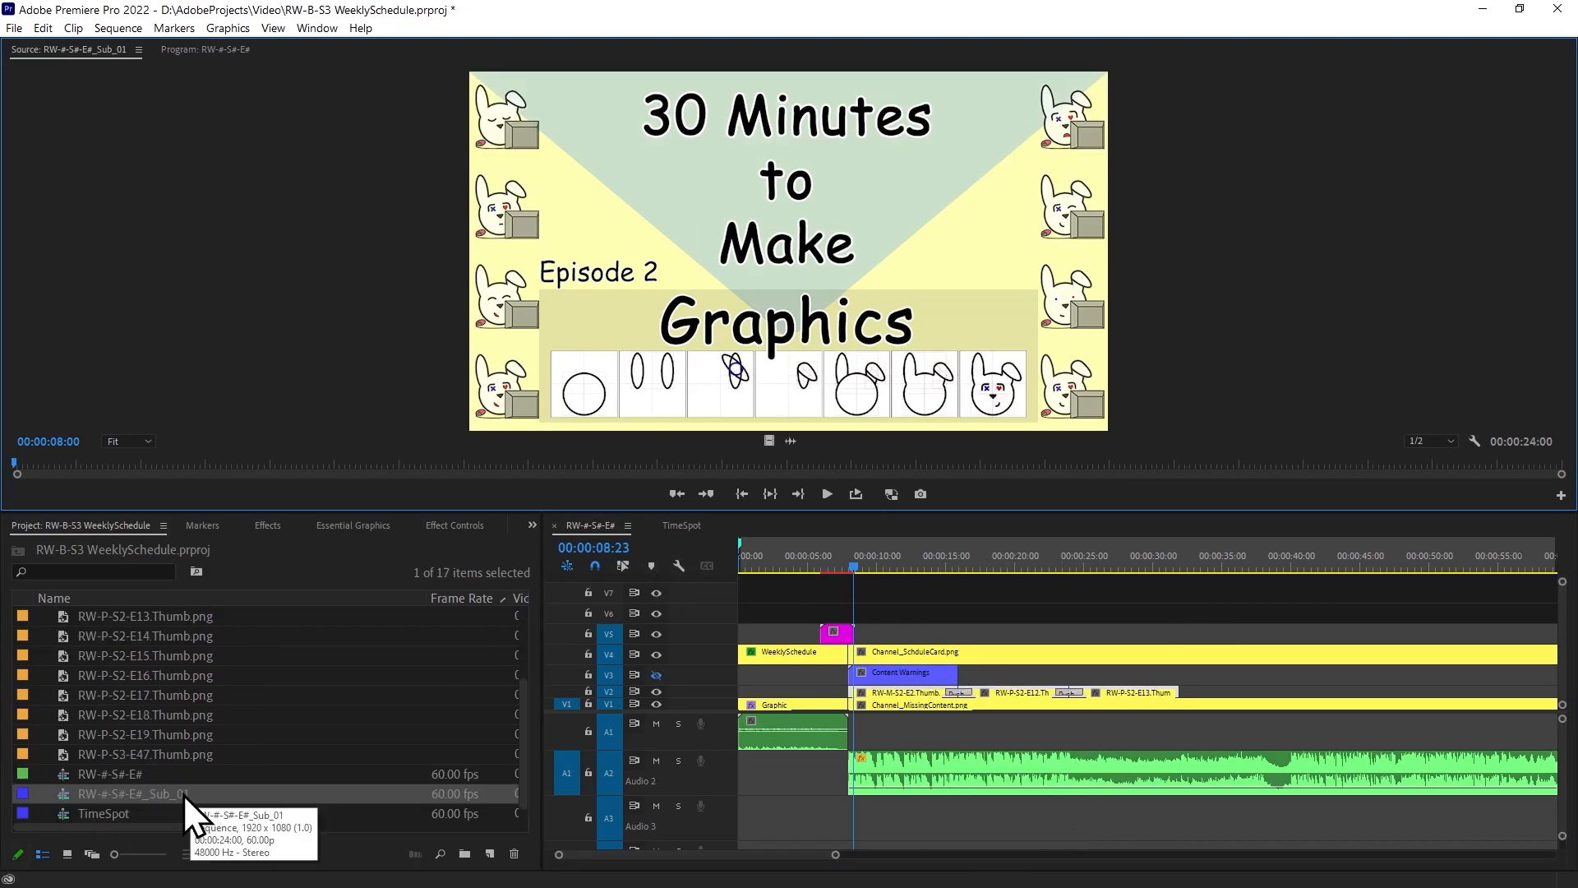
Open the new RW-#-S#-E#_Sub_01 subsequence in the timeline.
click(530, 525)
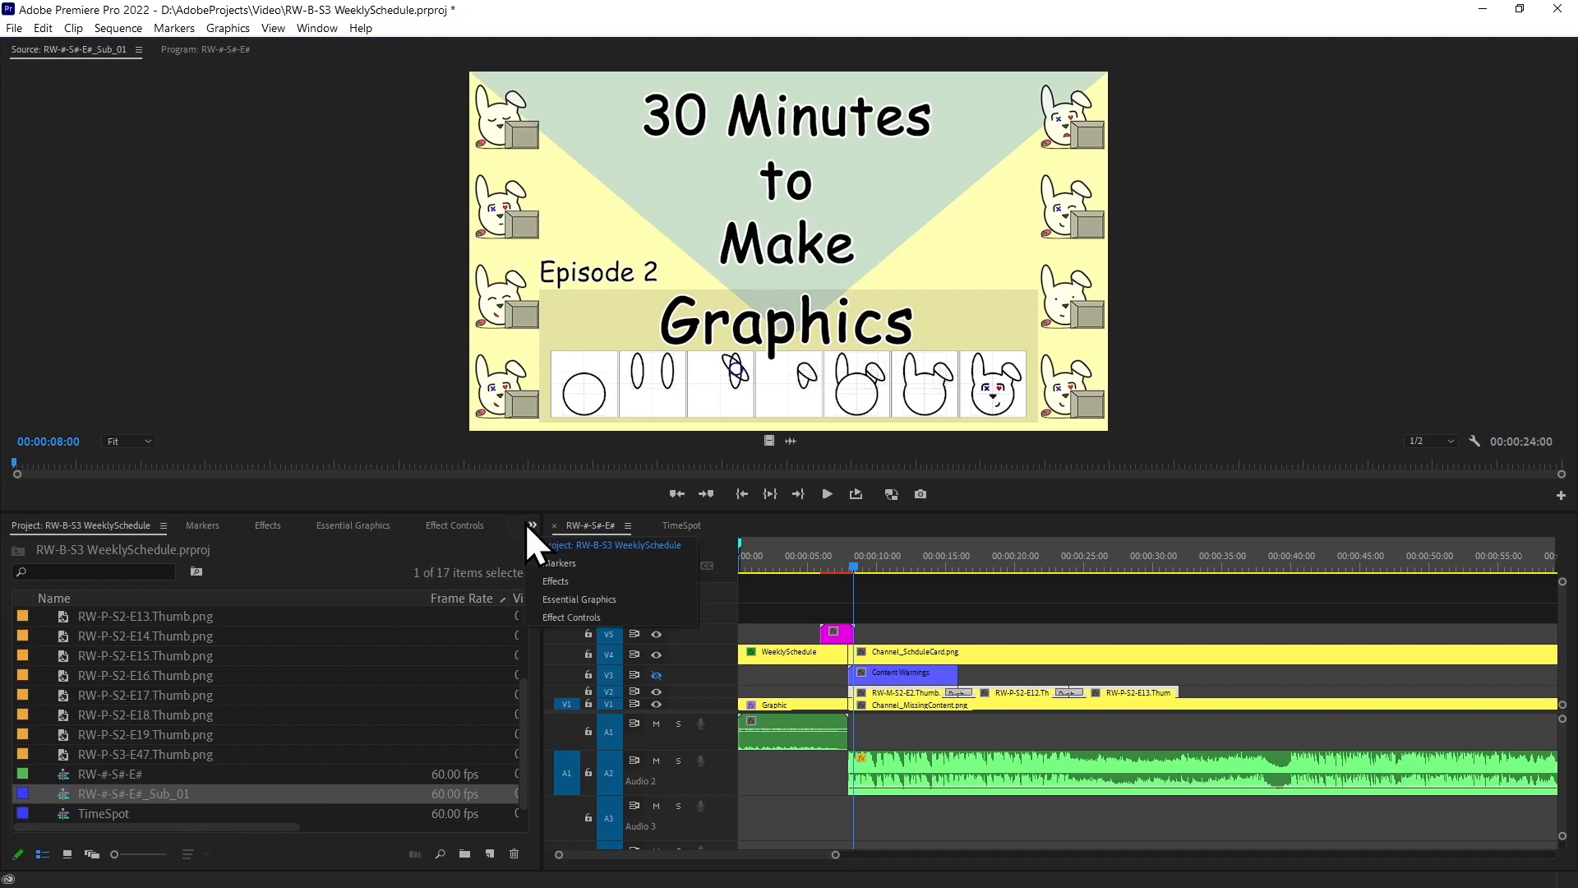
click(530, 526)
click(175, 811)
double_click(171, 794)
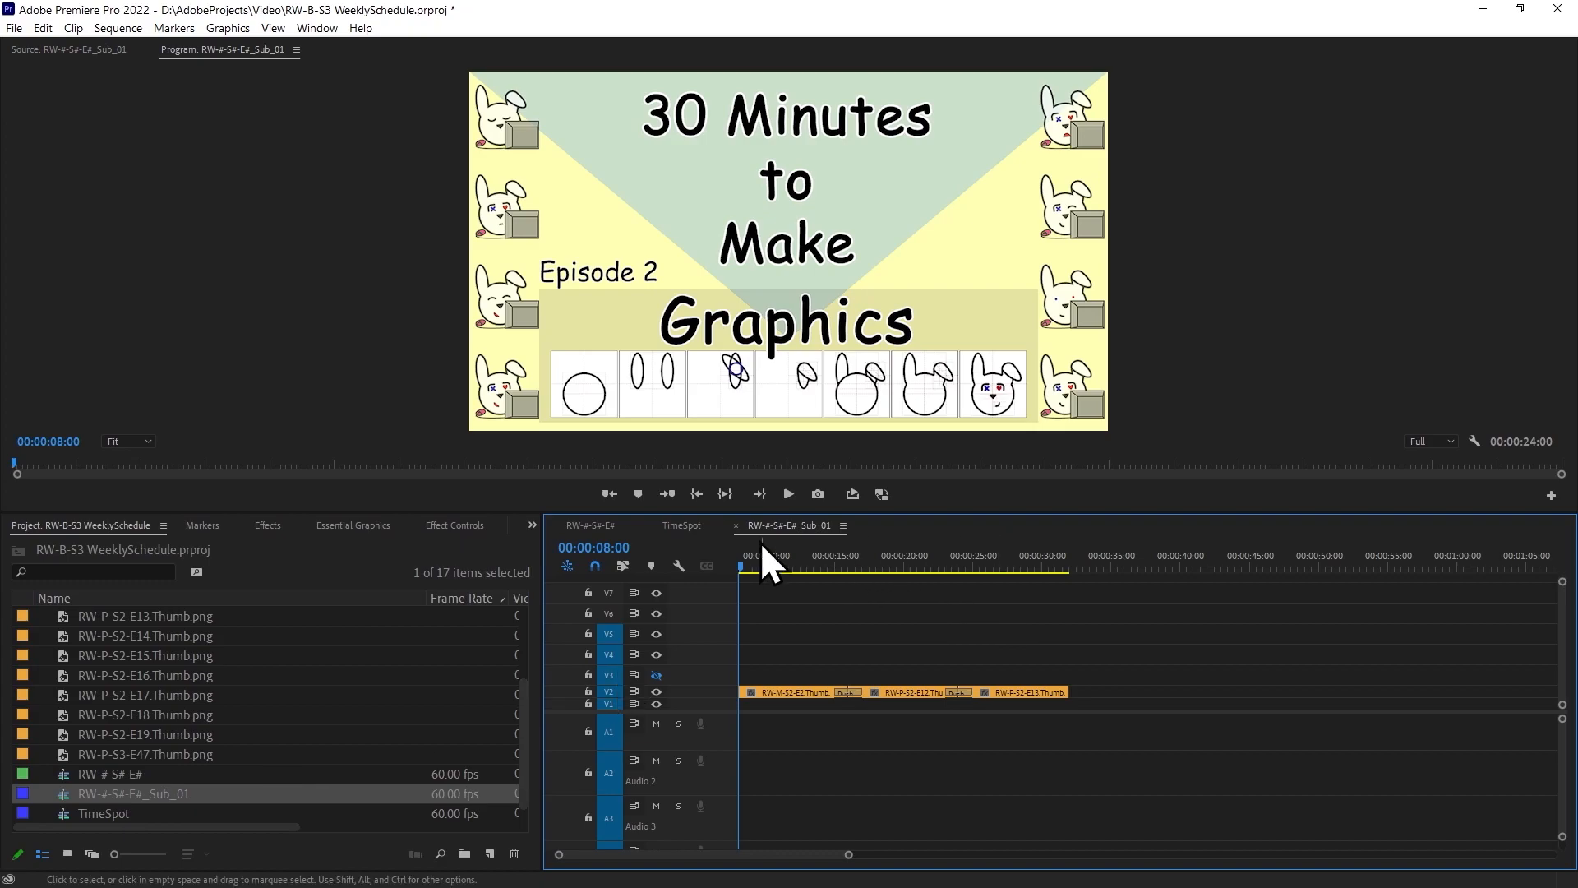
Rename the RW-#-S#-E#_Sub_01 subsequence as Thumbs.
click(141, 795)
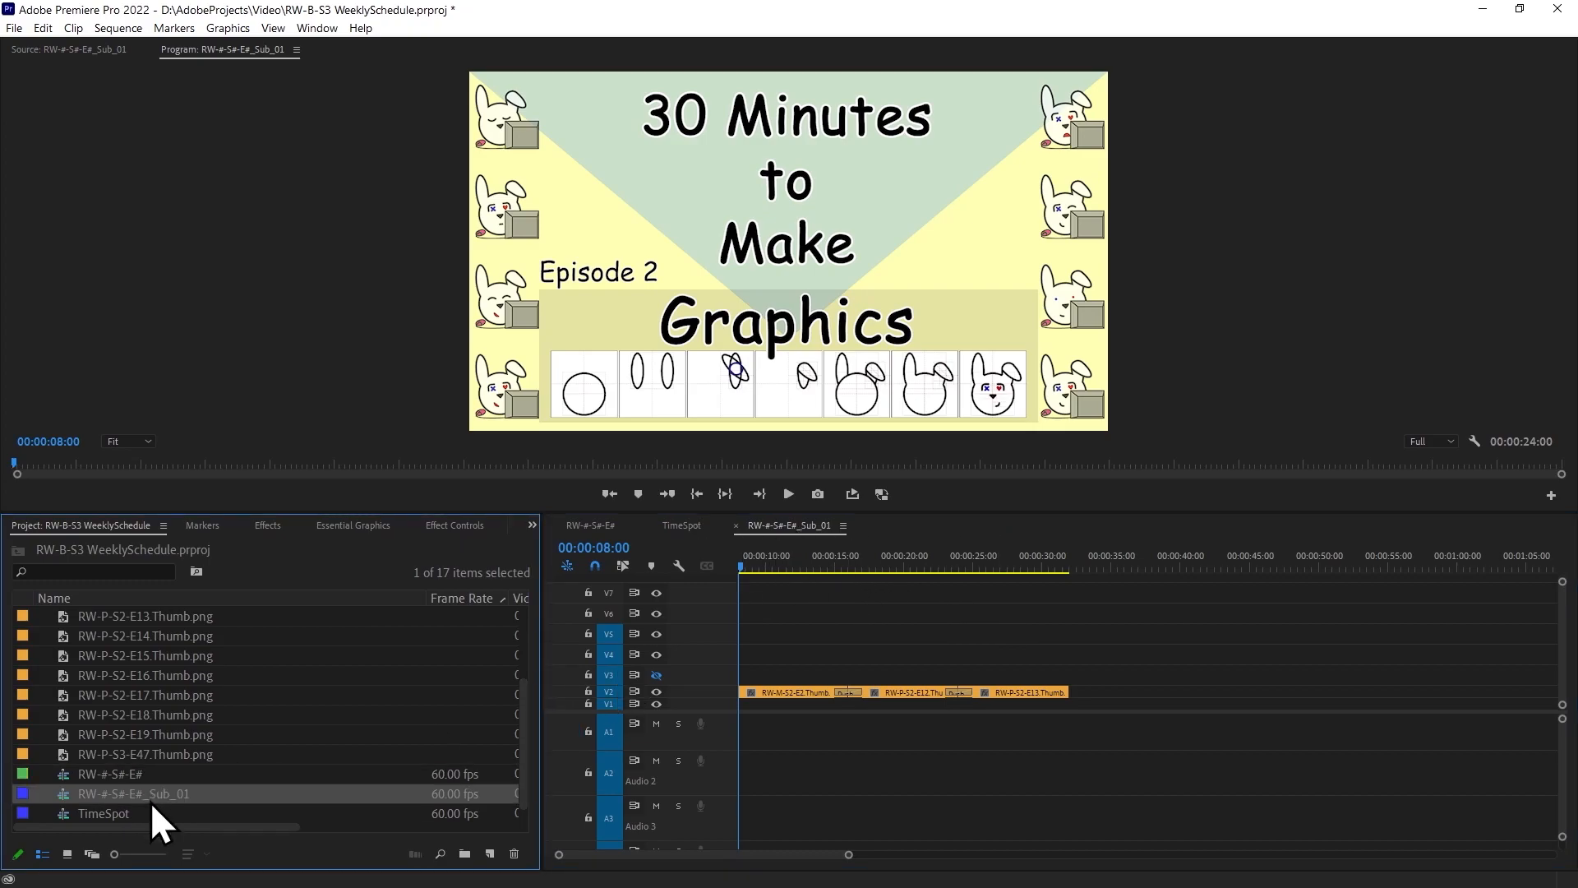
click(93, 792)
drag(100, 789, 269, 787)
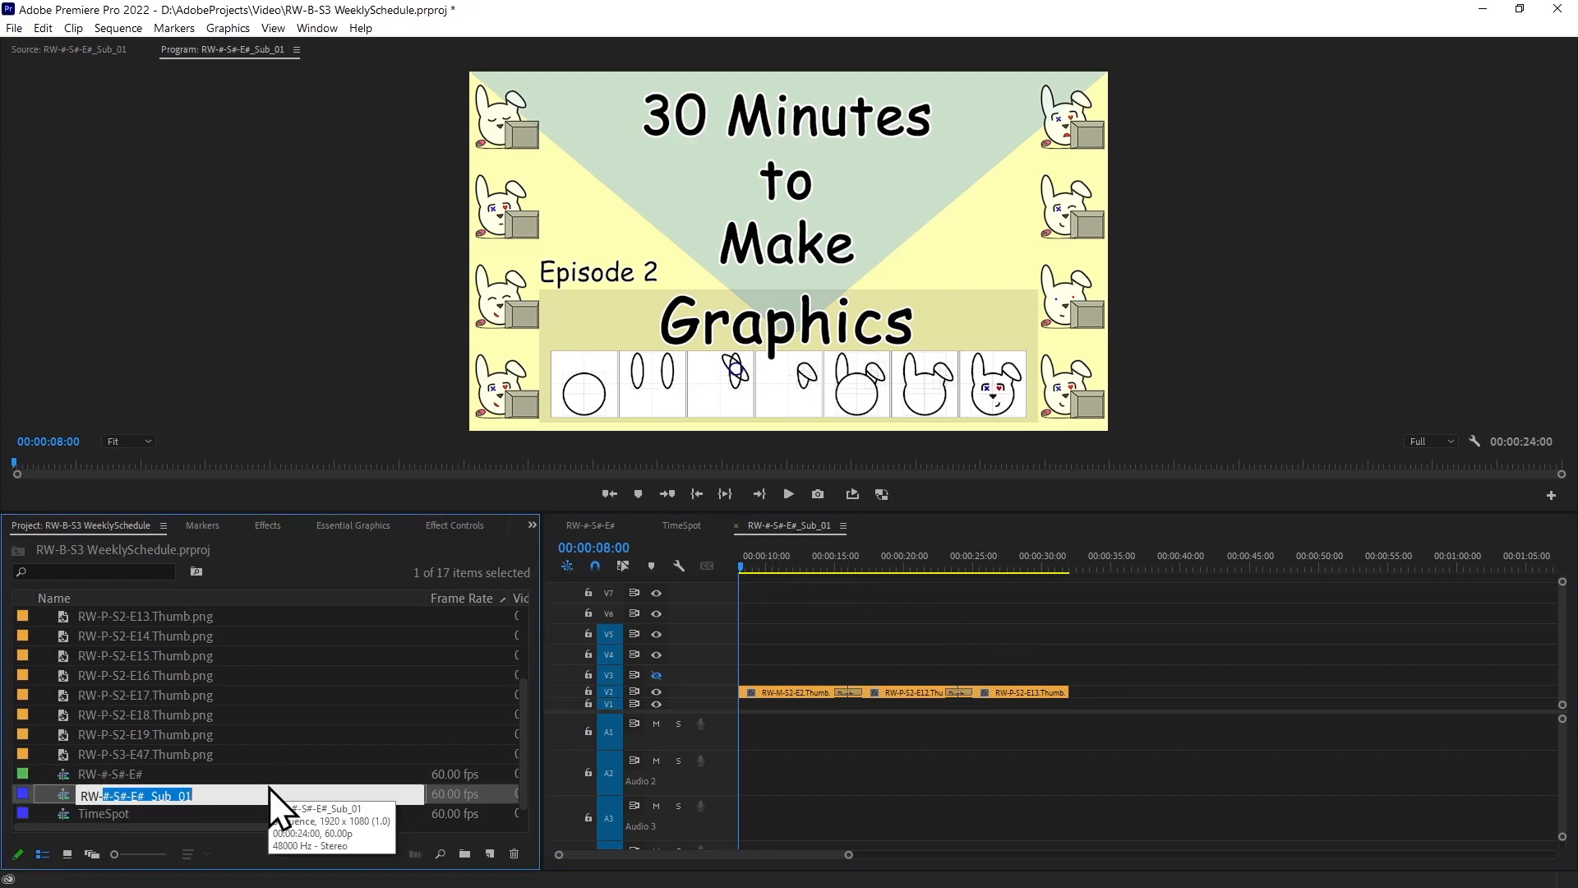
text(RW-Thumb)
text(s)
key(Home)
key(Delete)
key(Delete)
key(Delete)
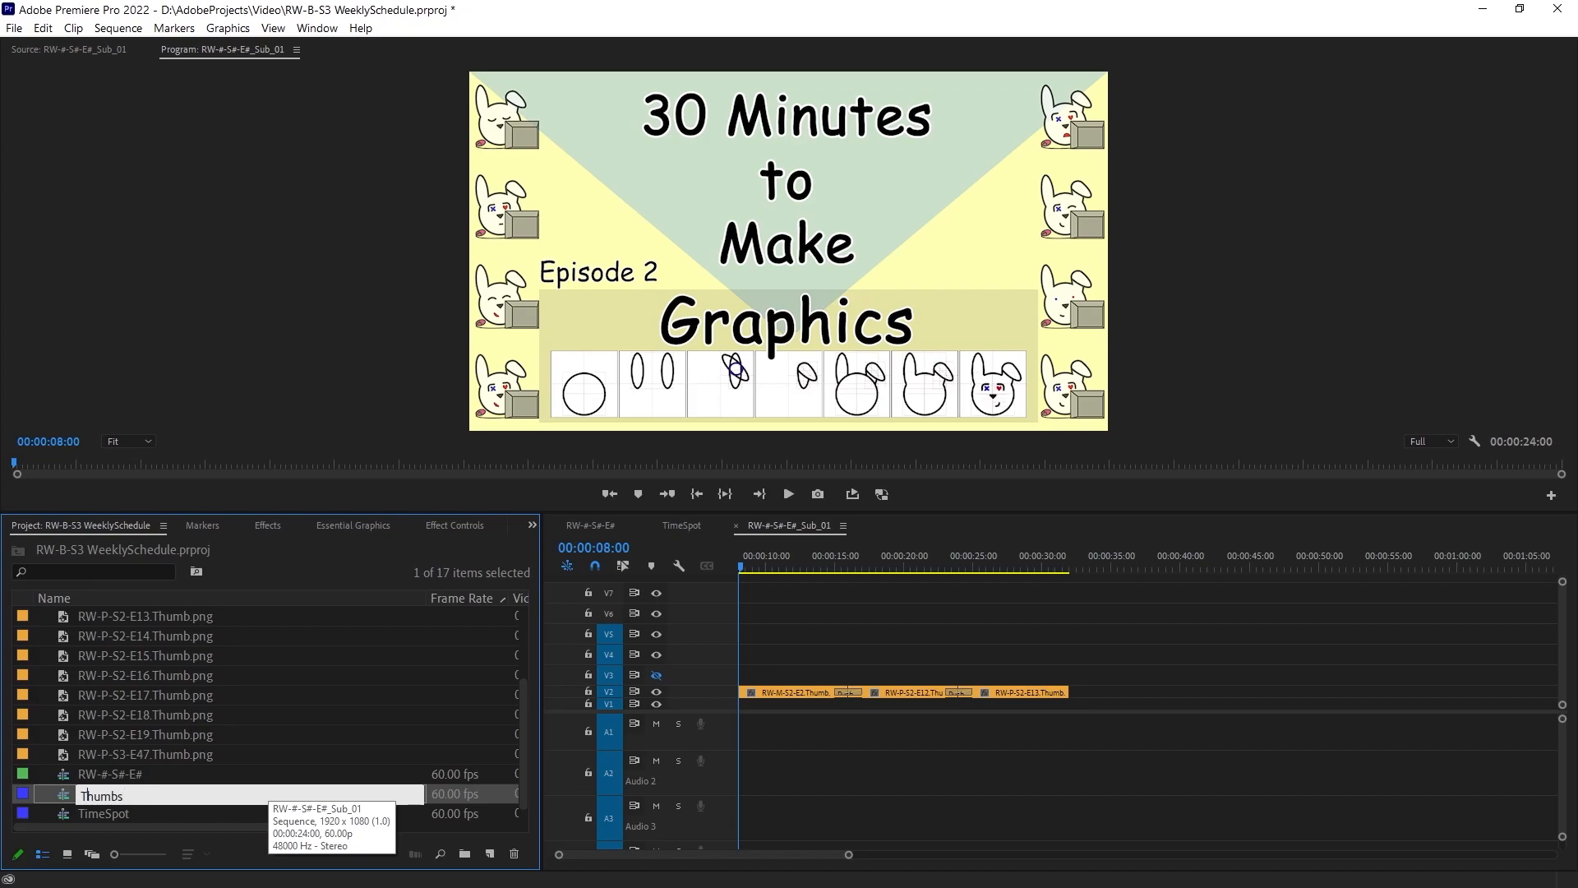
key(Return)
Delete all empty video and audio tracks from the Thumbs sequence and lock audio track A1.
right_click(714, 673)
click(768, 784)
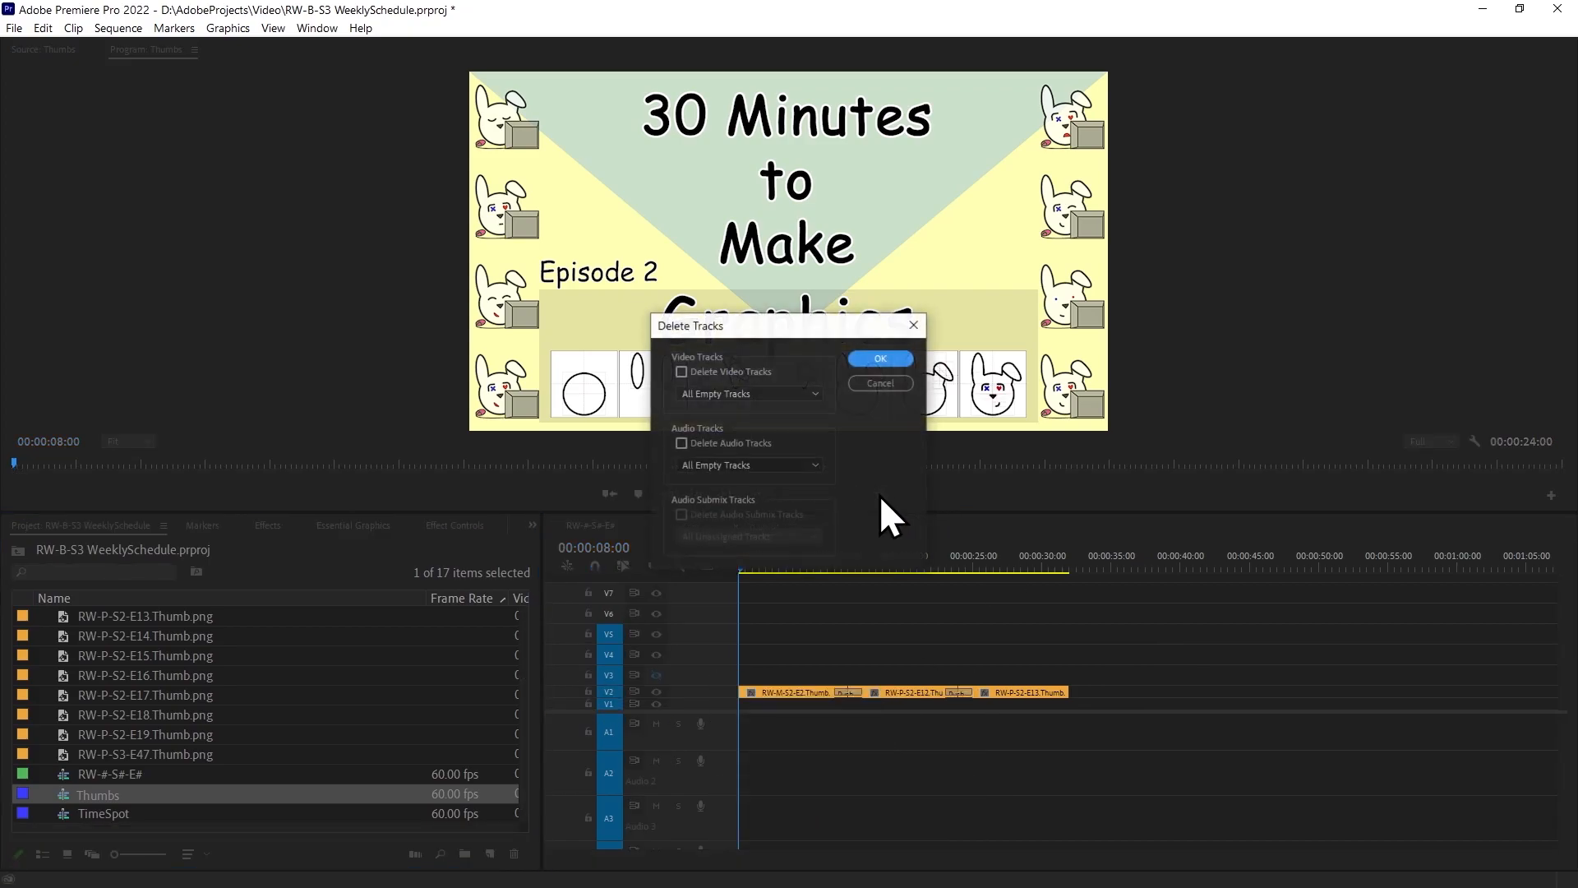
click(691, 443)
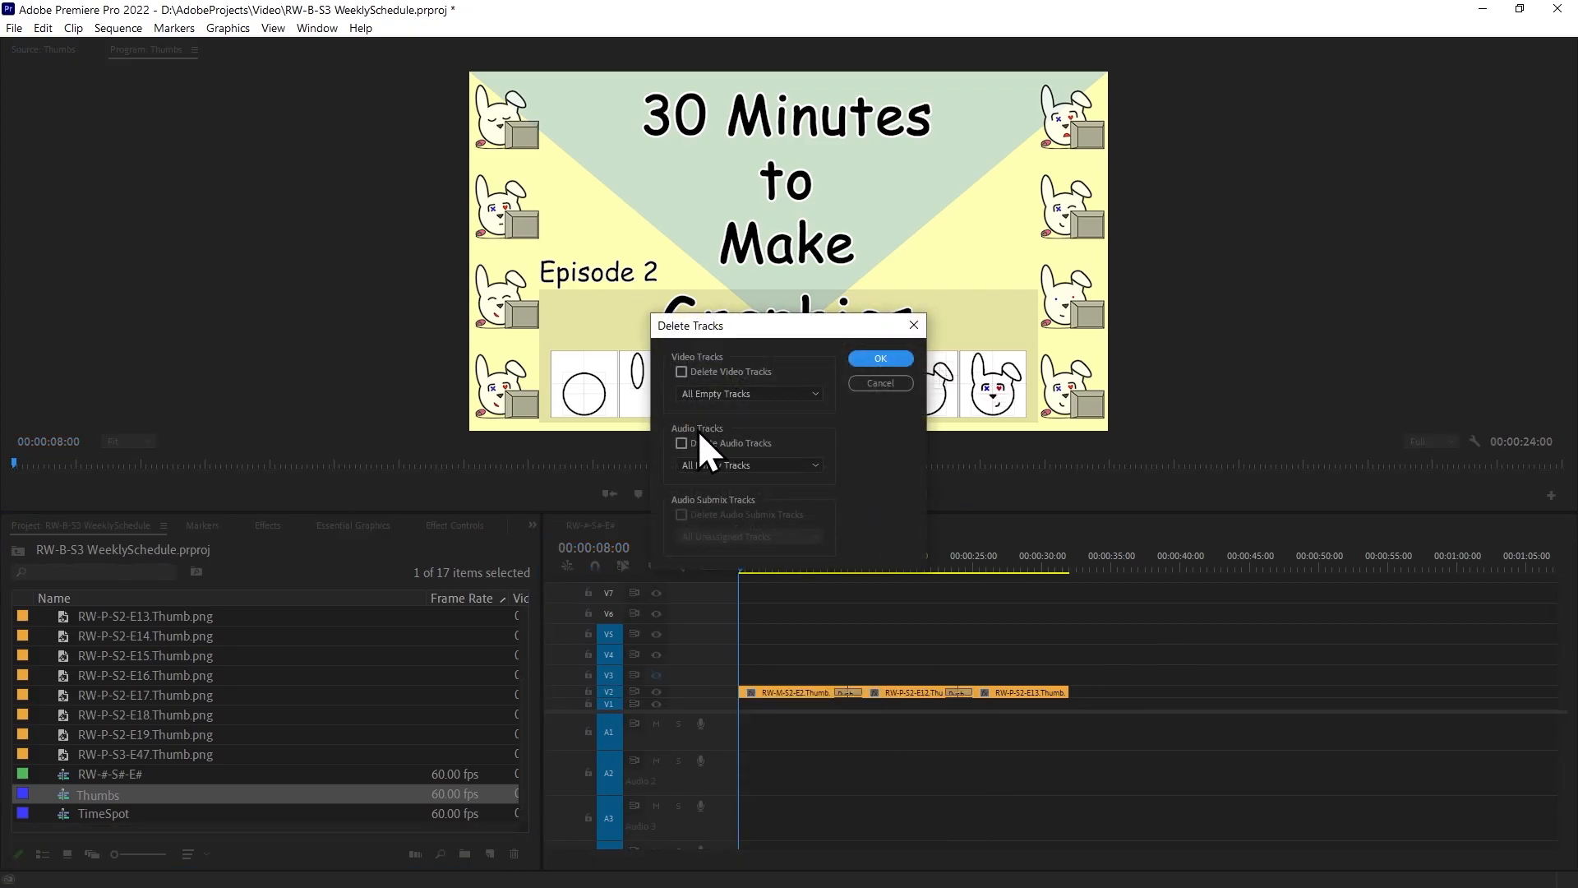
click(896, 360)
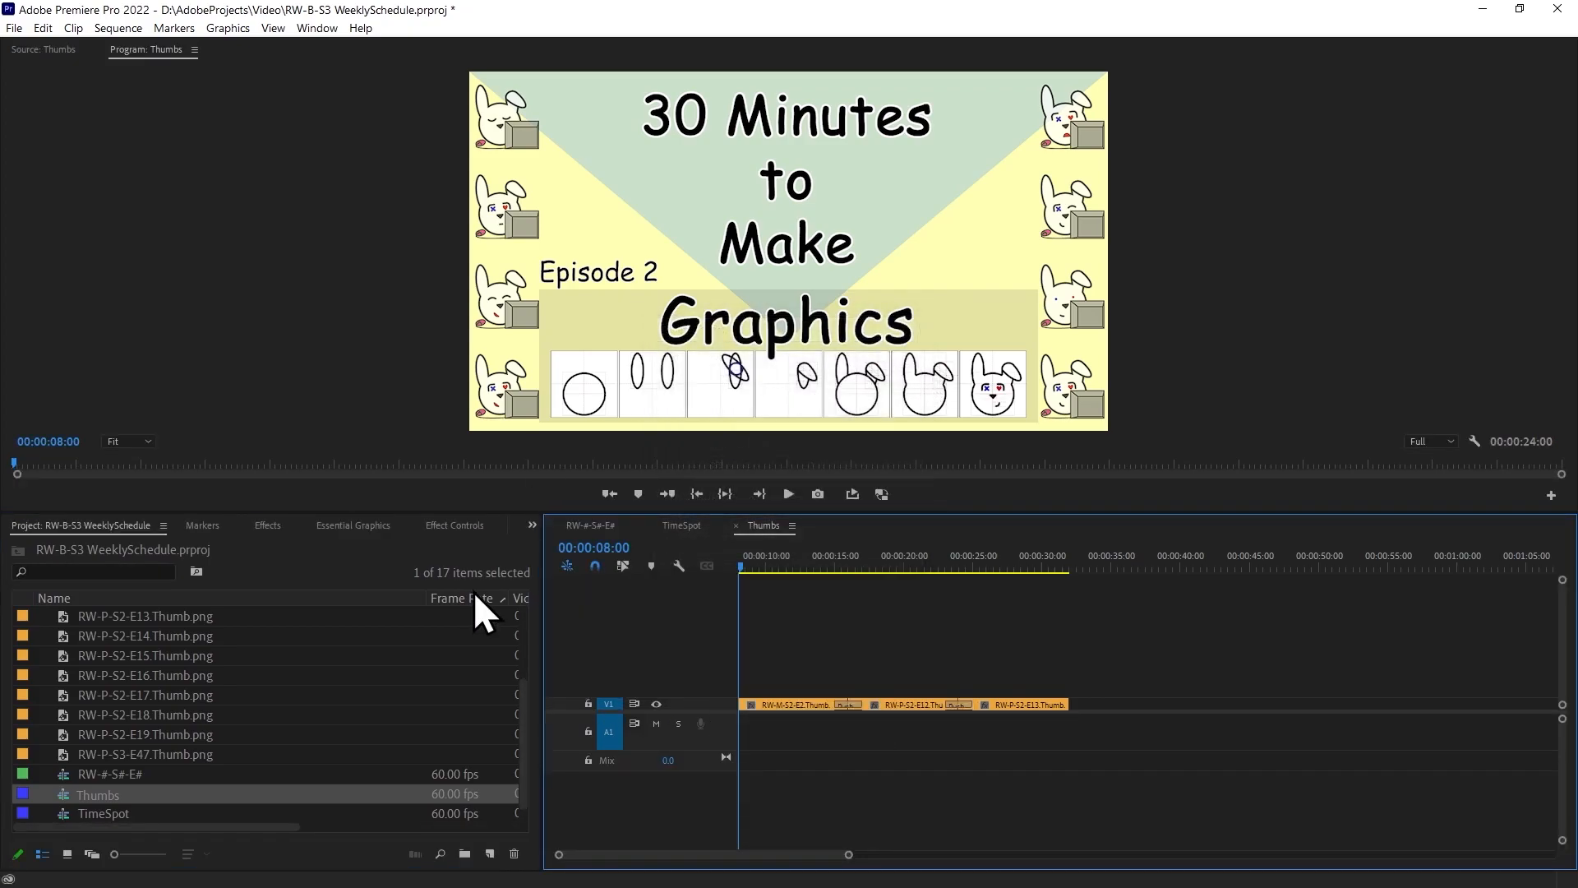
click(591, 732)
Delete the original thumbnail clips and transitions from V2 in the RW-#-S#-E# sequence.
click(585, 525)
drag(1193, 690, 896, 697)
key(Delete)
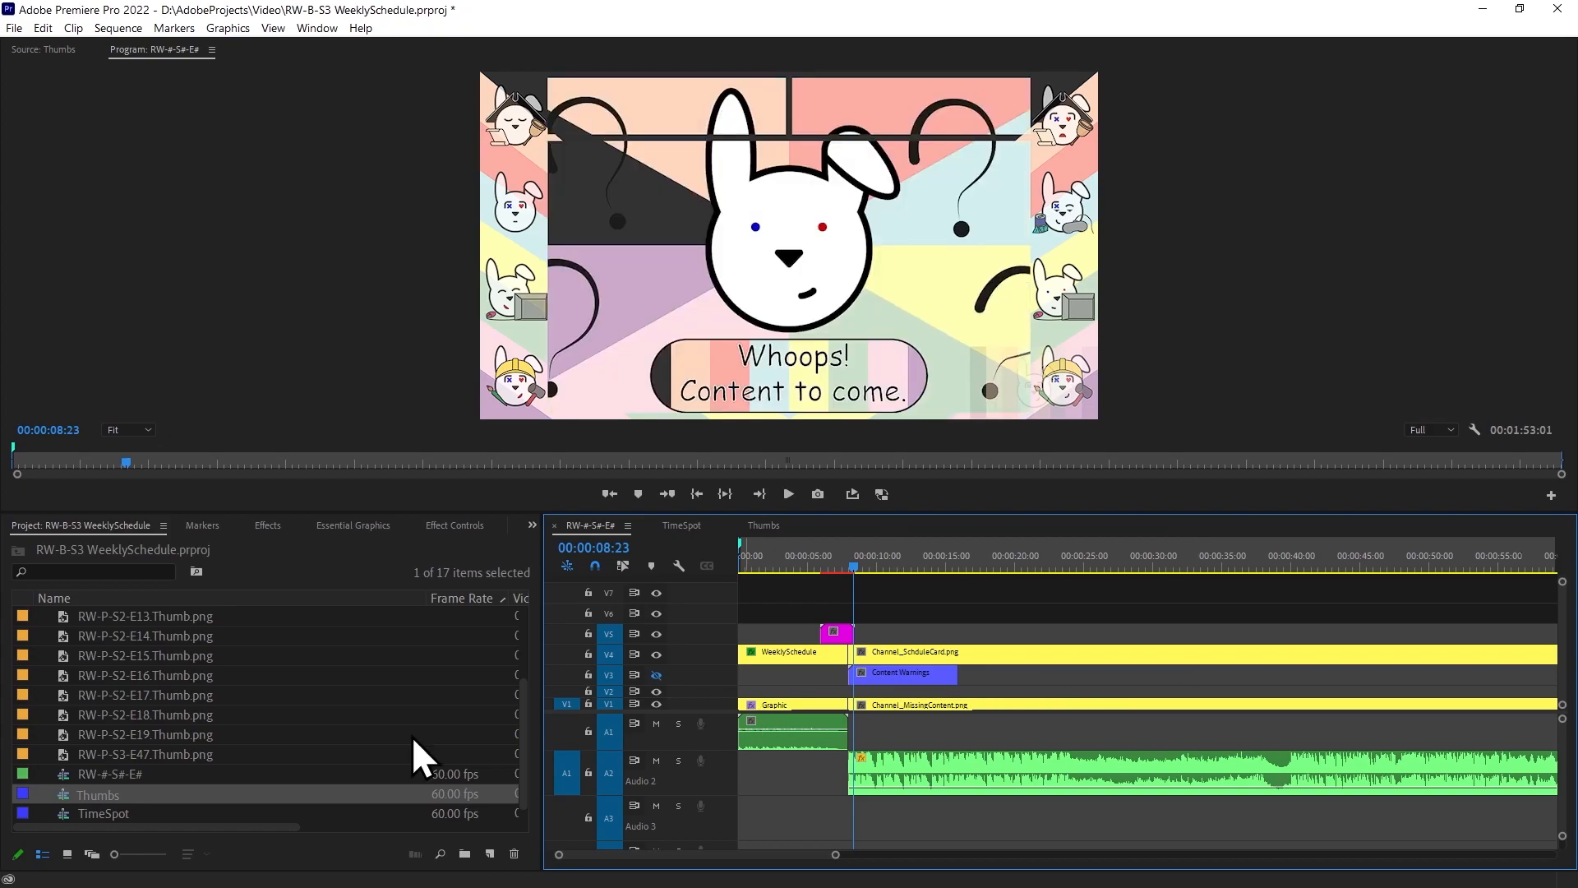
Place the Thumbs sequence on V2 at the start of the Channel_MissingContent clip and delete its audio part from A3.
click(120, 796)
click(353, 739)
drag(100, 794, 851, 700)
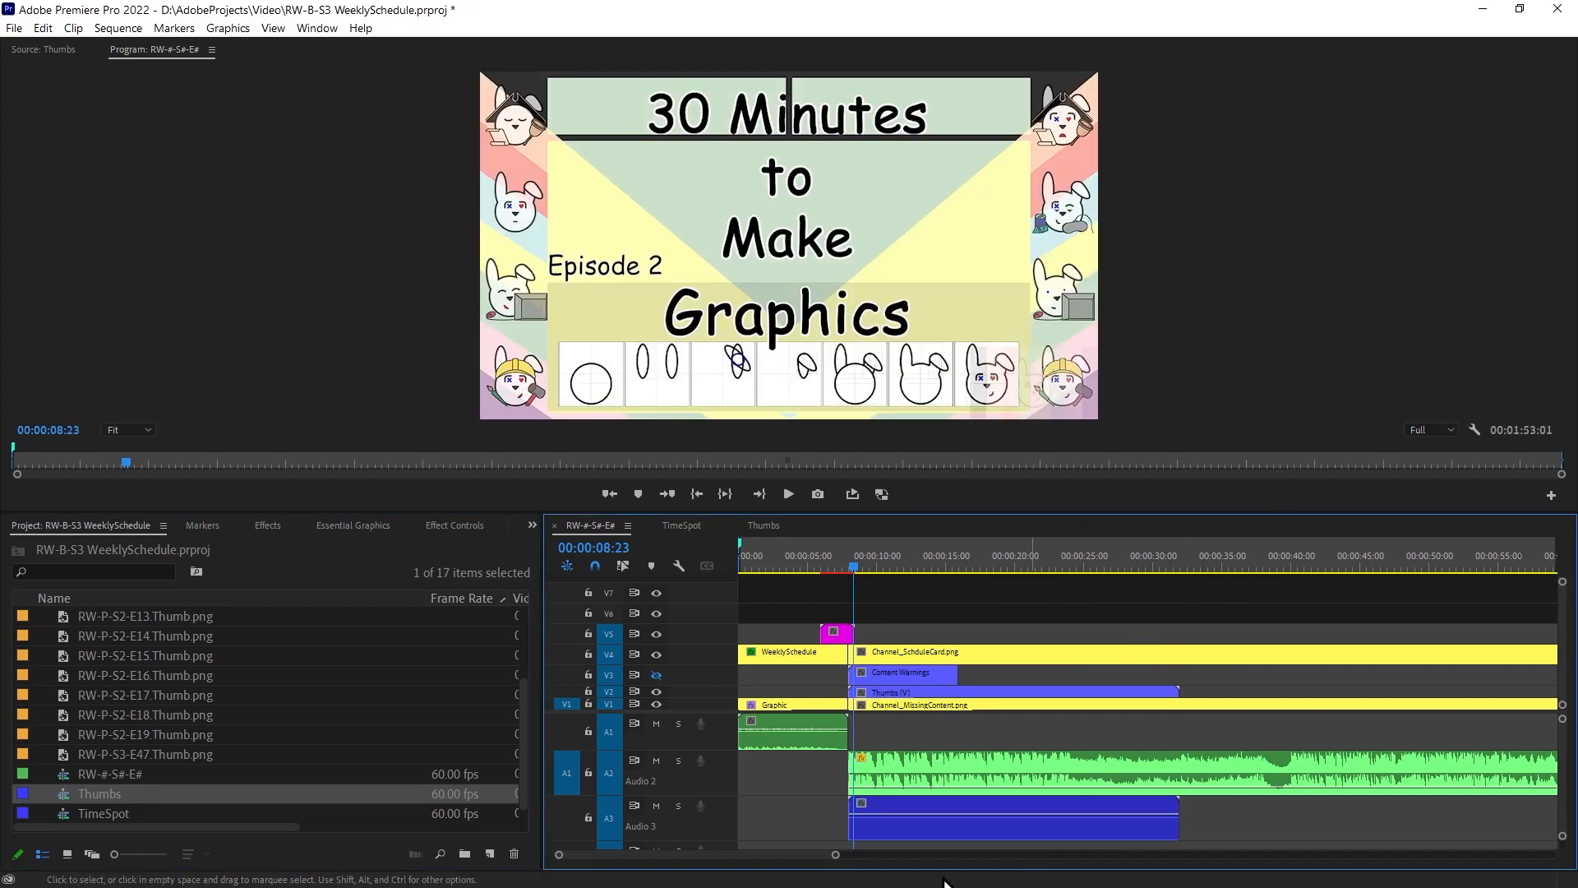
click(929, 816)
key(Delete)
Return to the Thumbs sequence and move all thumbnail clips with their transitions up onto a new V2 track.
drag(836, 855, 1206, 854)
drag(824, 690, 778, 692)
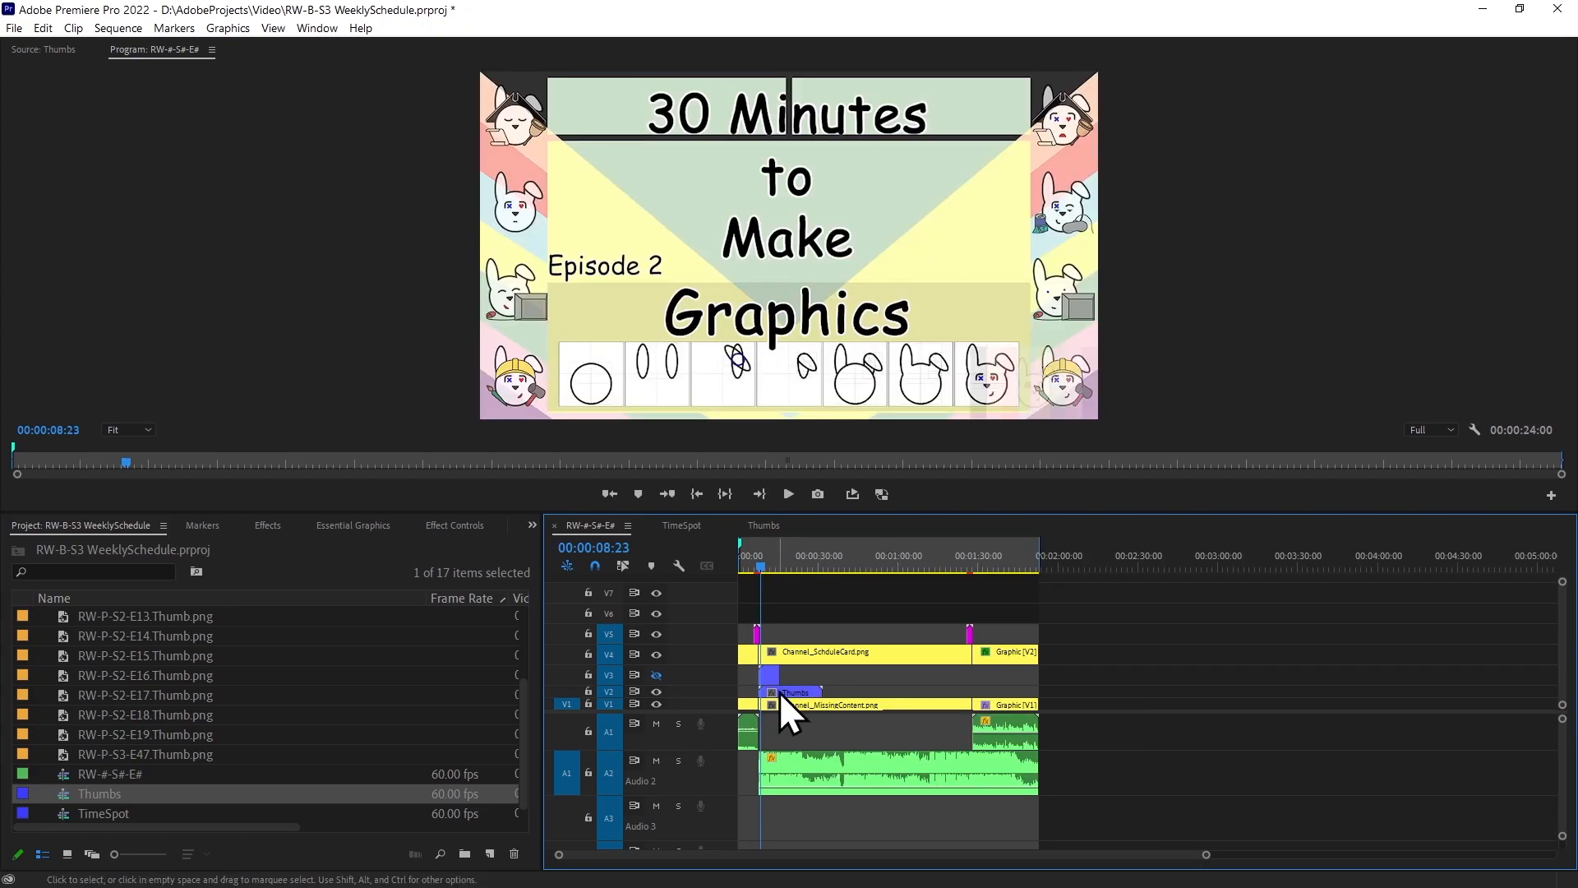
click(764, 525)
drag(1121, 649, 773, 684)
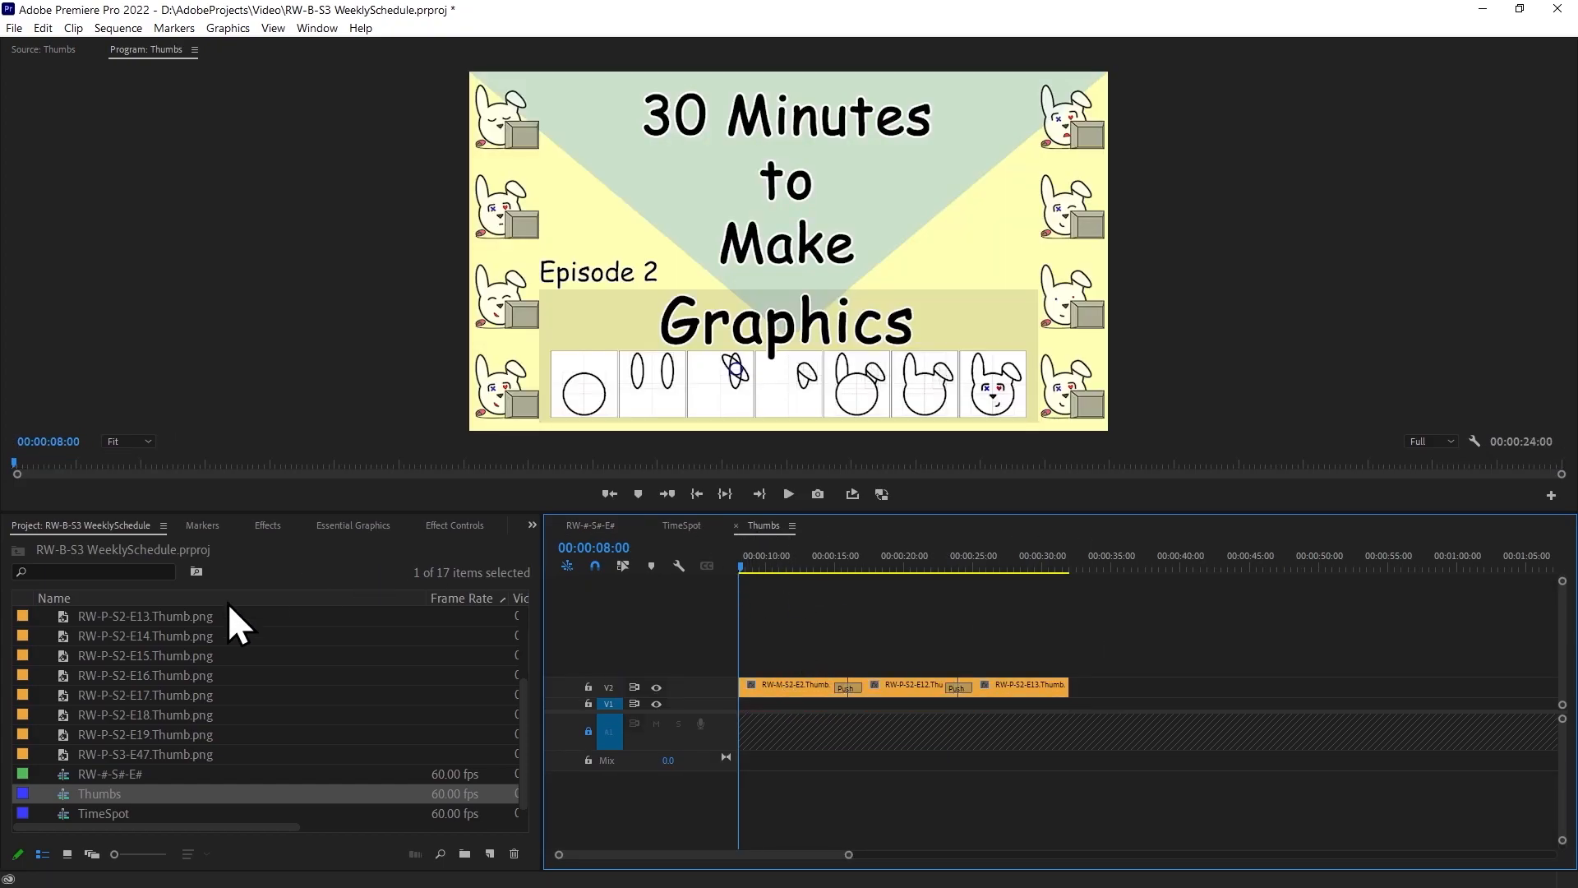
Place the Channel_MissingContent image from the Constants folder on V1 at the start of the Thumbs sequence.
scroll(204, 744, up, 3)
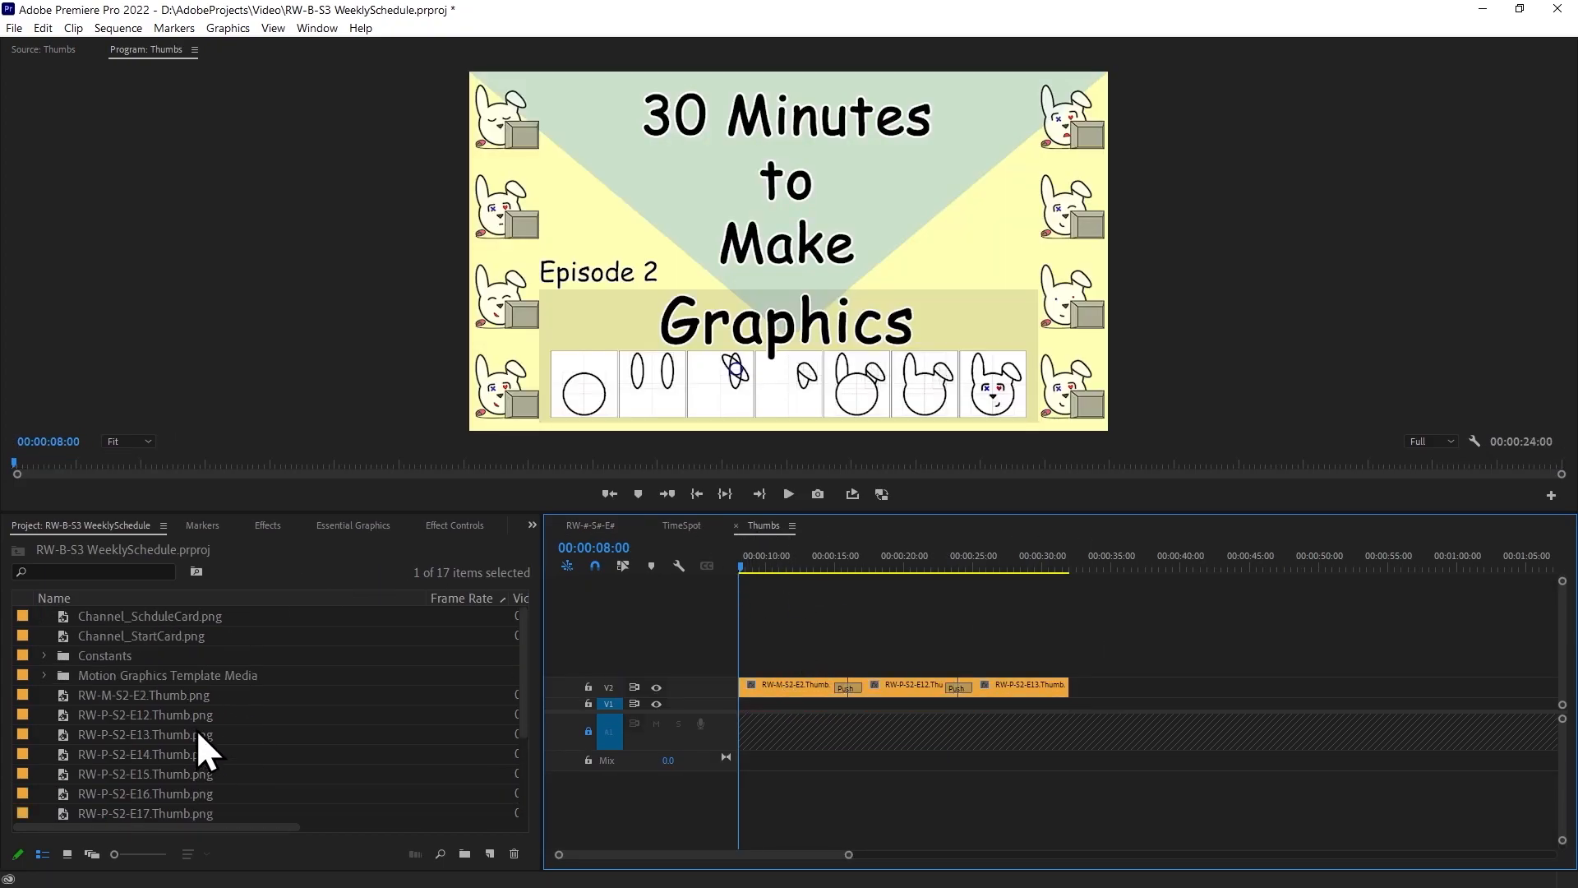
click(45, 657)
drag(67, 675, 732, 714)
click(45, 657)
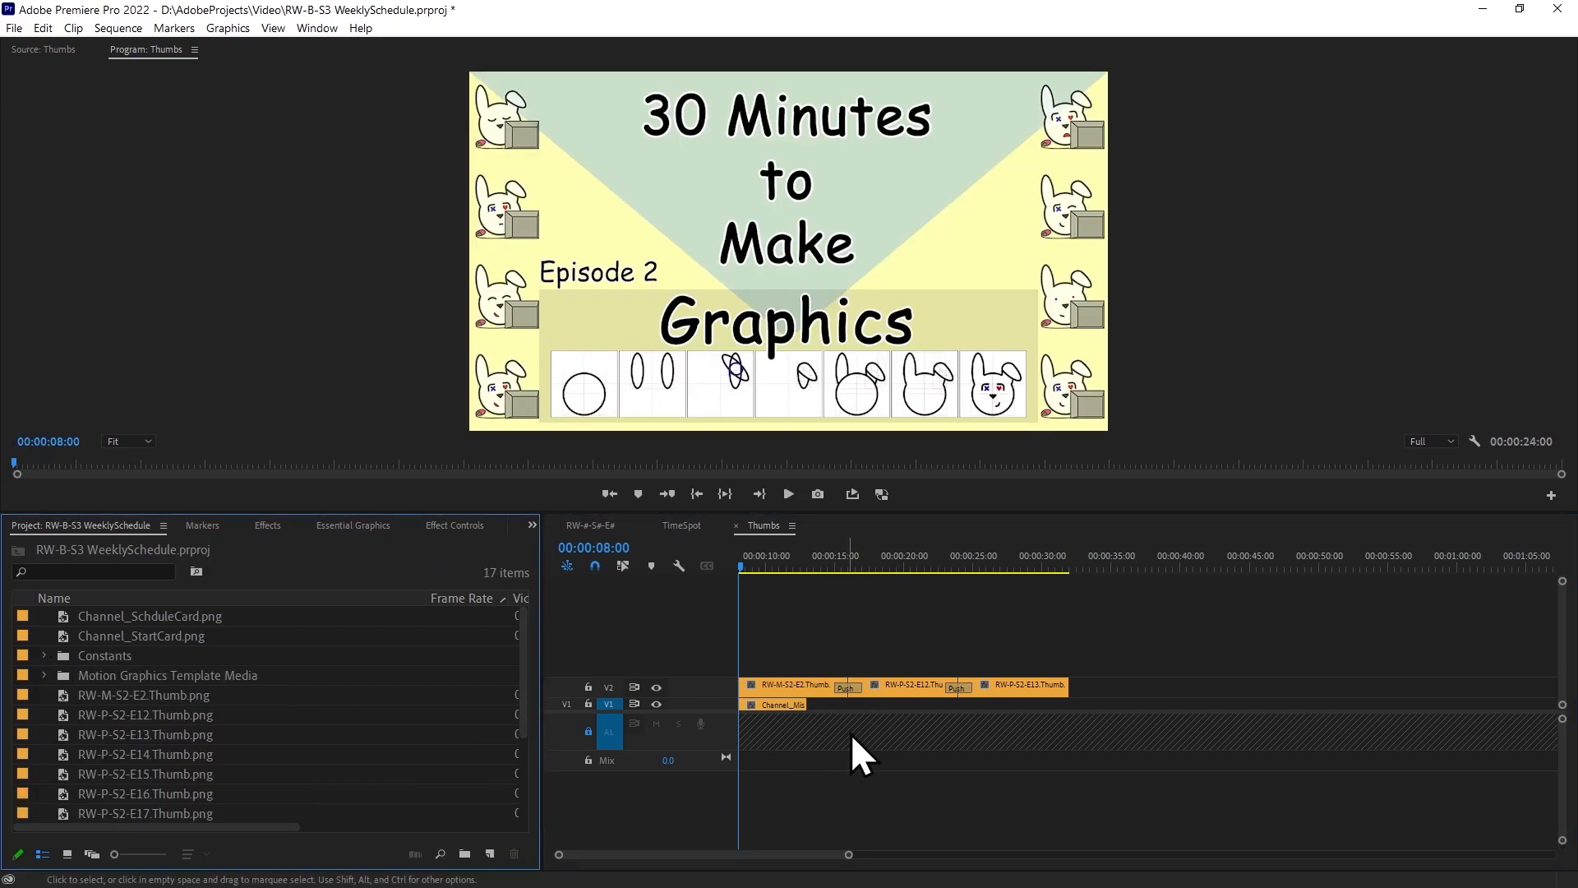
Set the Channel_MissingContent clip's duration to 00:01:20:00 in the Thumbs sequence.
right_click(798, 704)
click(850, 559)
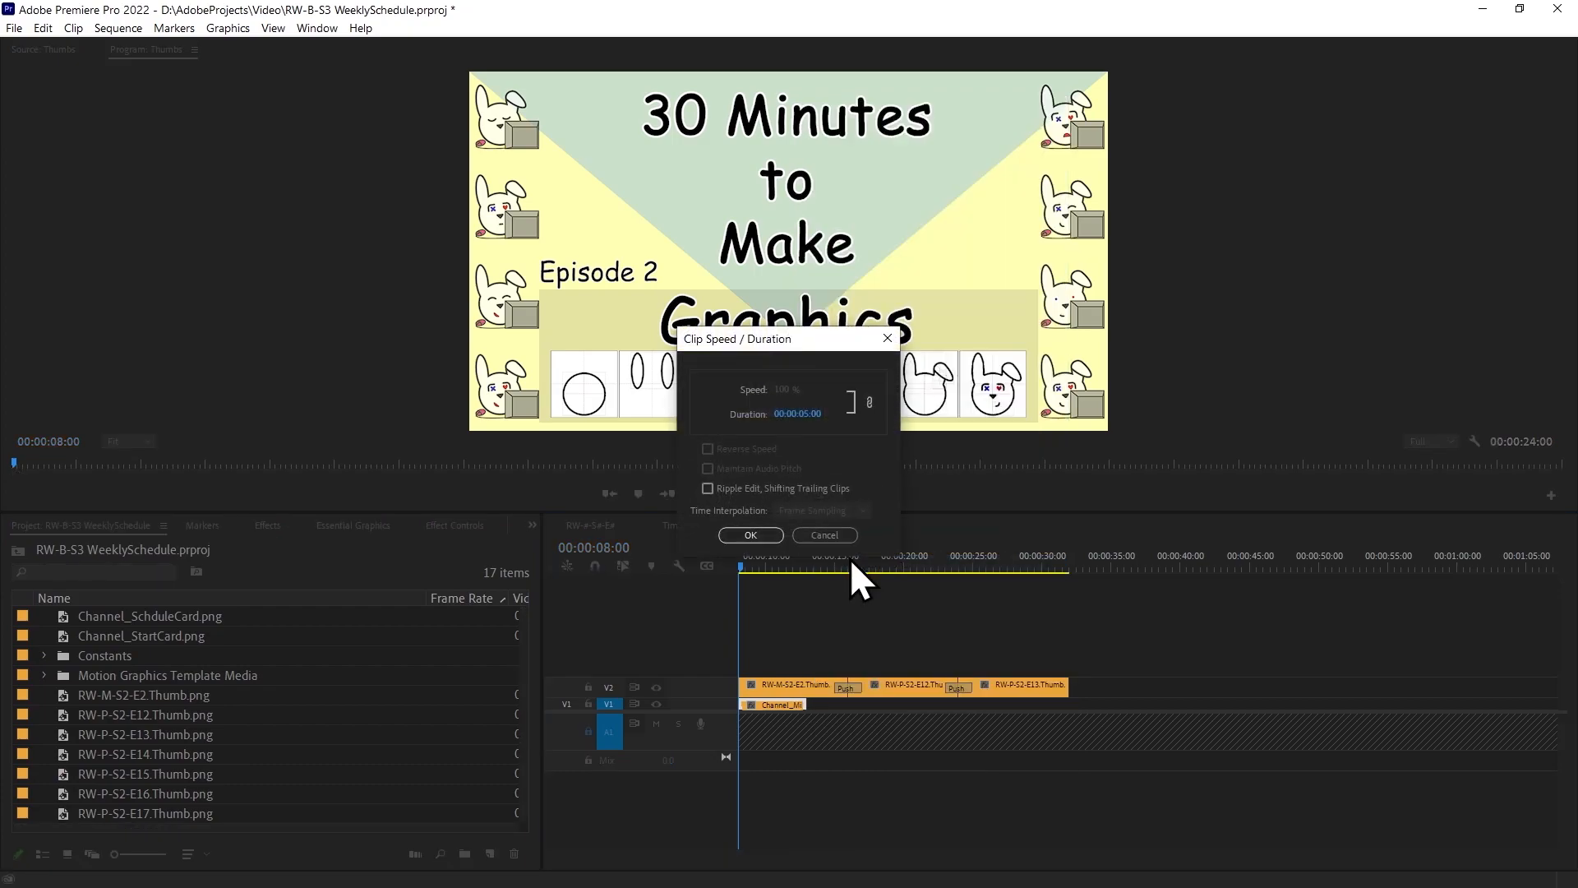
click(821, 413)
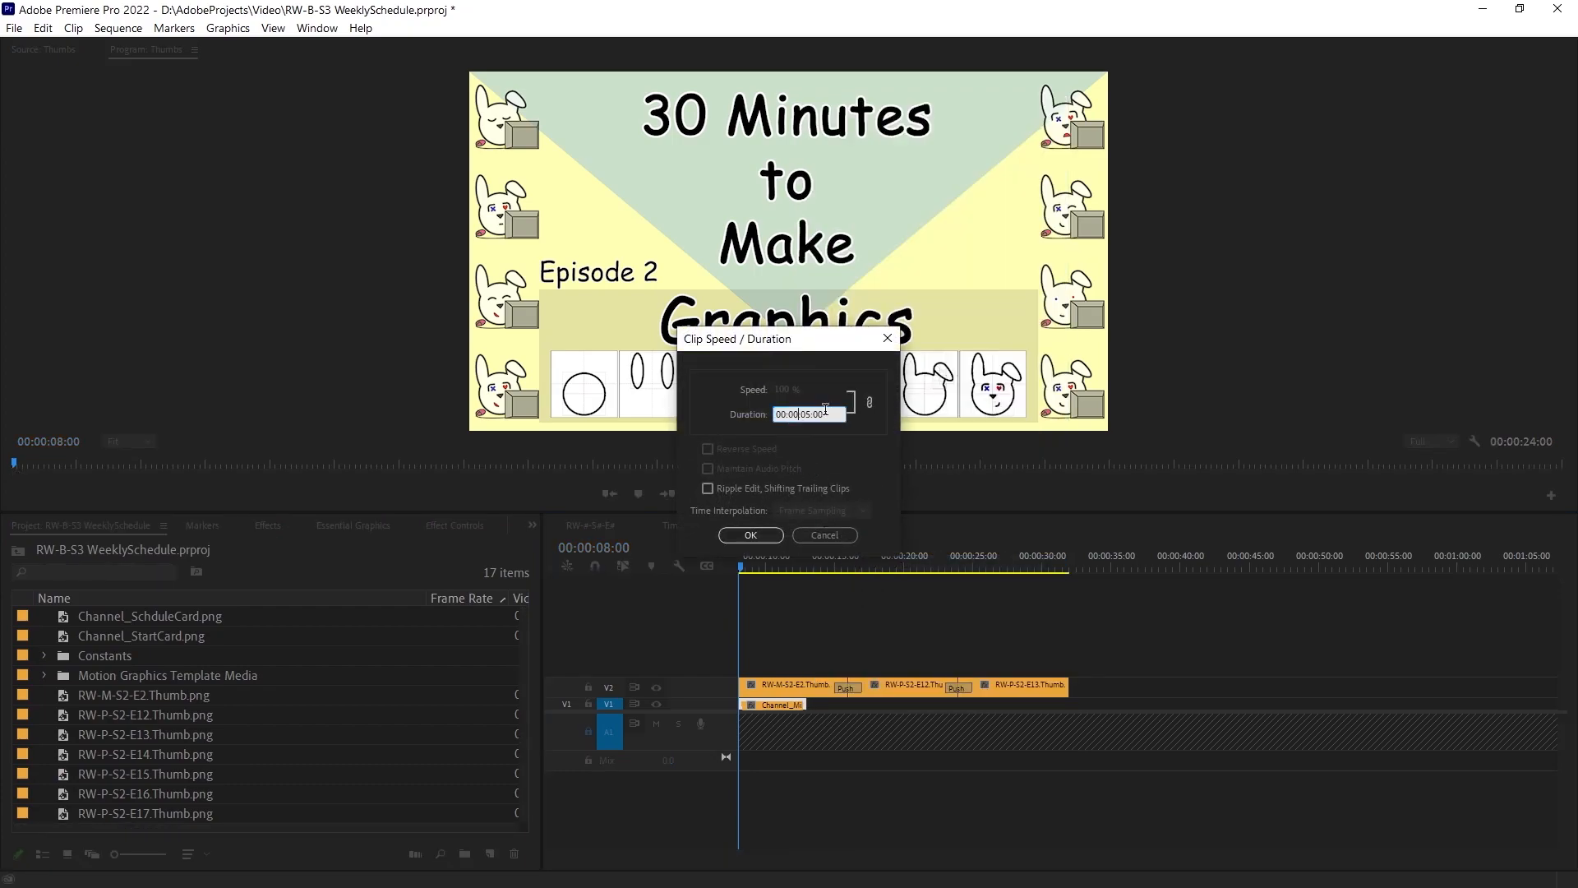
text(1:2)
click(759, 536)
Return to the RW-#-S#-E# sequence and extend the Thumbs clip on V2 to the end of the Channel_MissingContent clip.
click(669, 525)
click(611, 524)
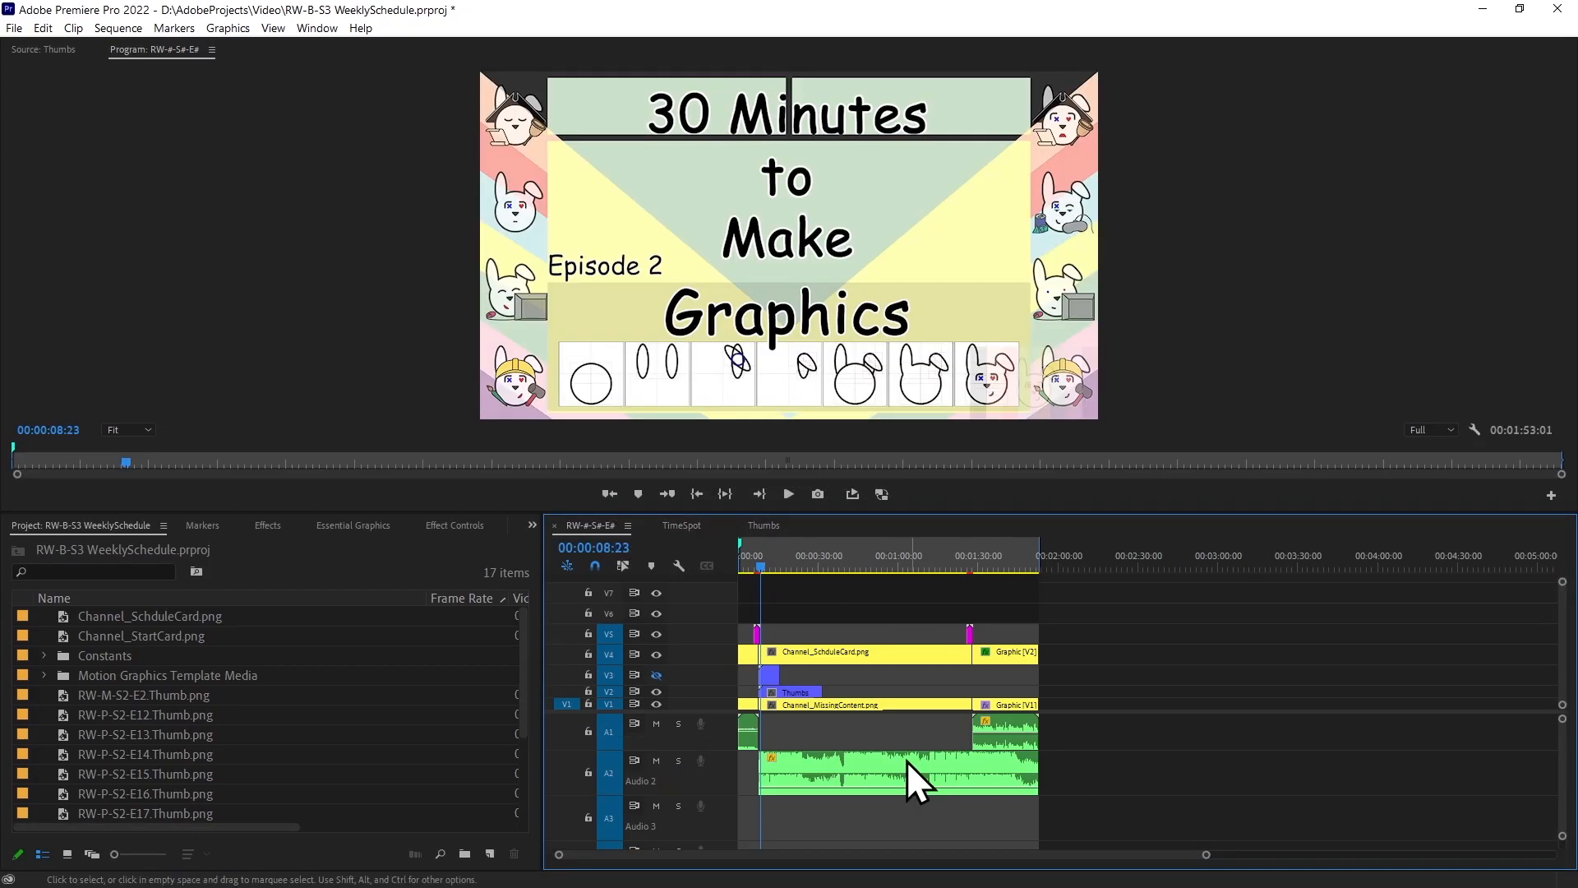
drag(819, 692, 1000, 688)
Move the playhead to a Let's Play thumbnail and set the Thumbs clip's scale to 78.
drag(771, 564, 811, 613)
click(815, 692)
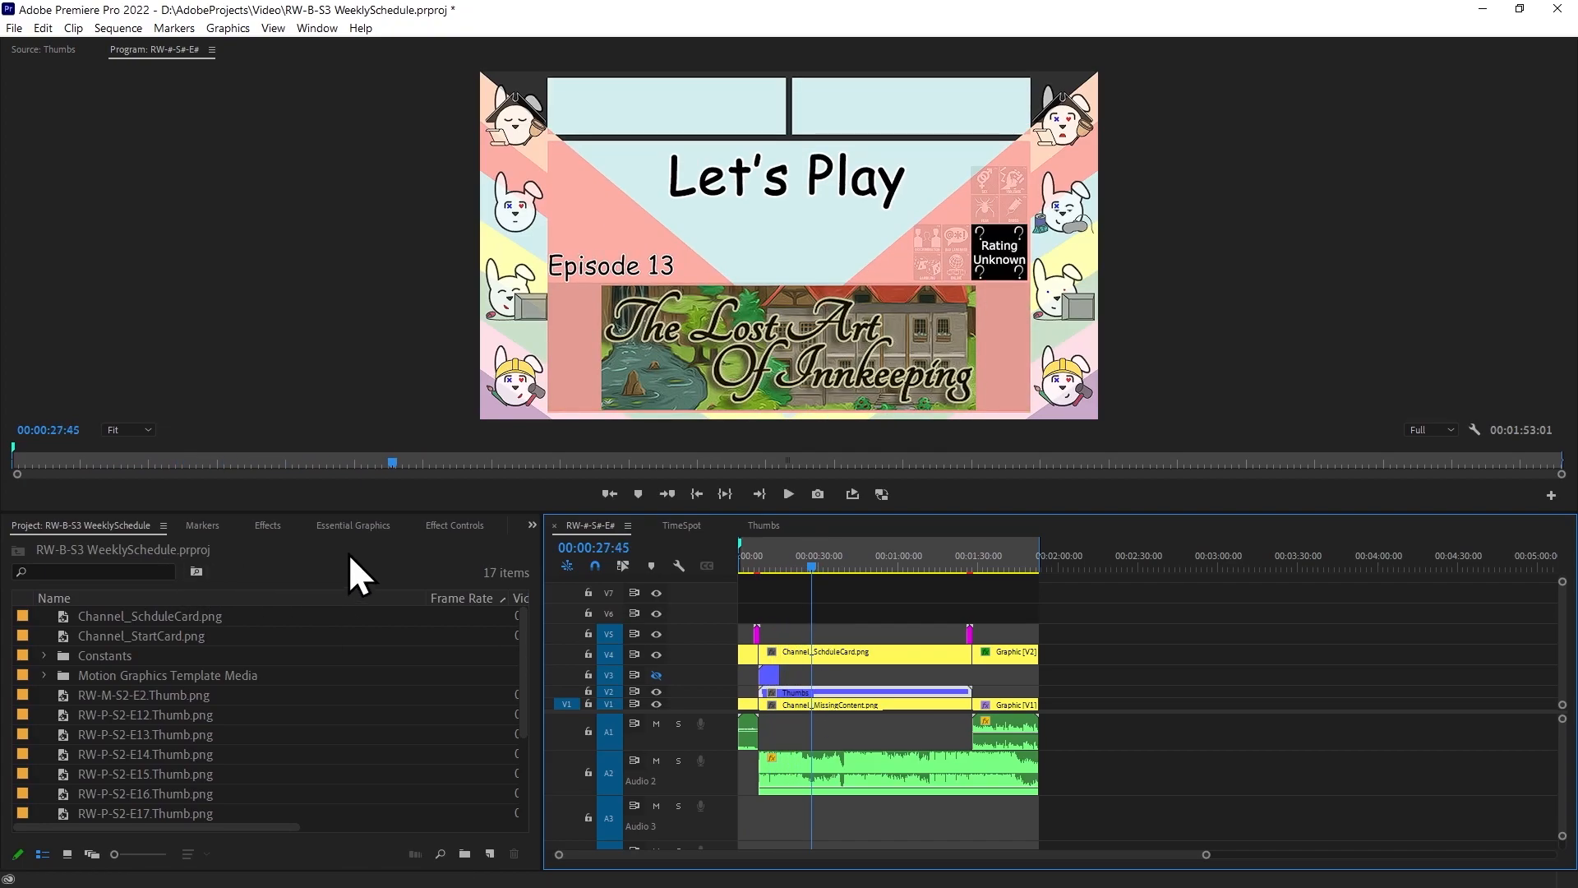
click(437, 523)
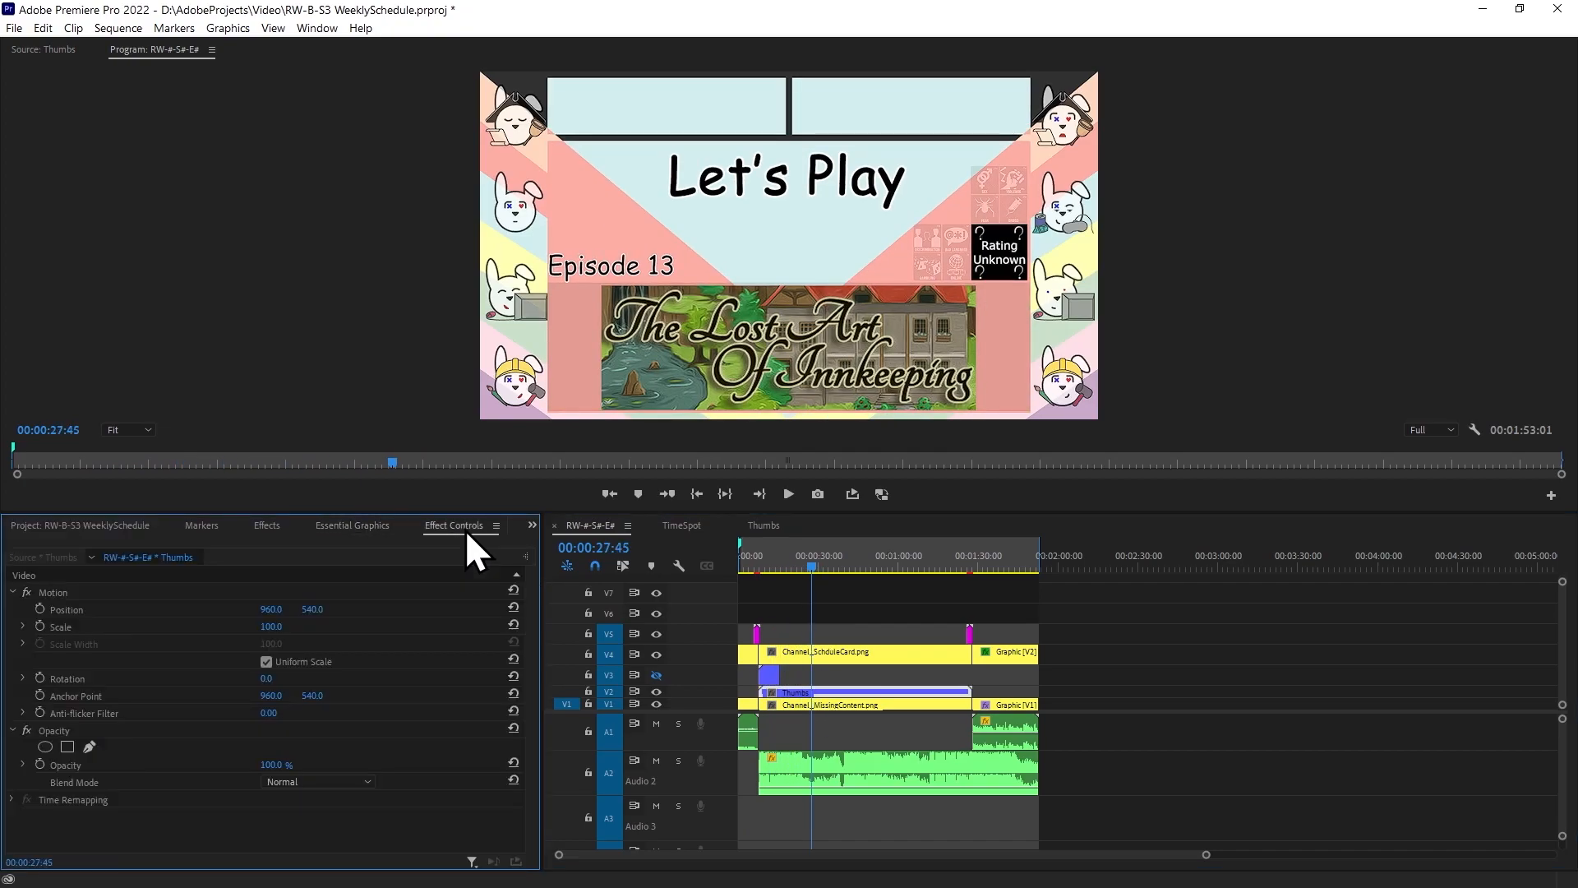
click(283, 624)
text(7)
key(Return)
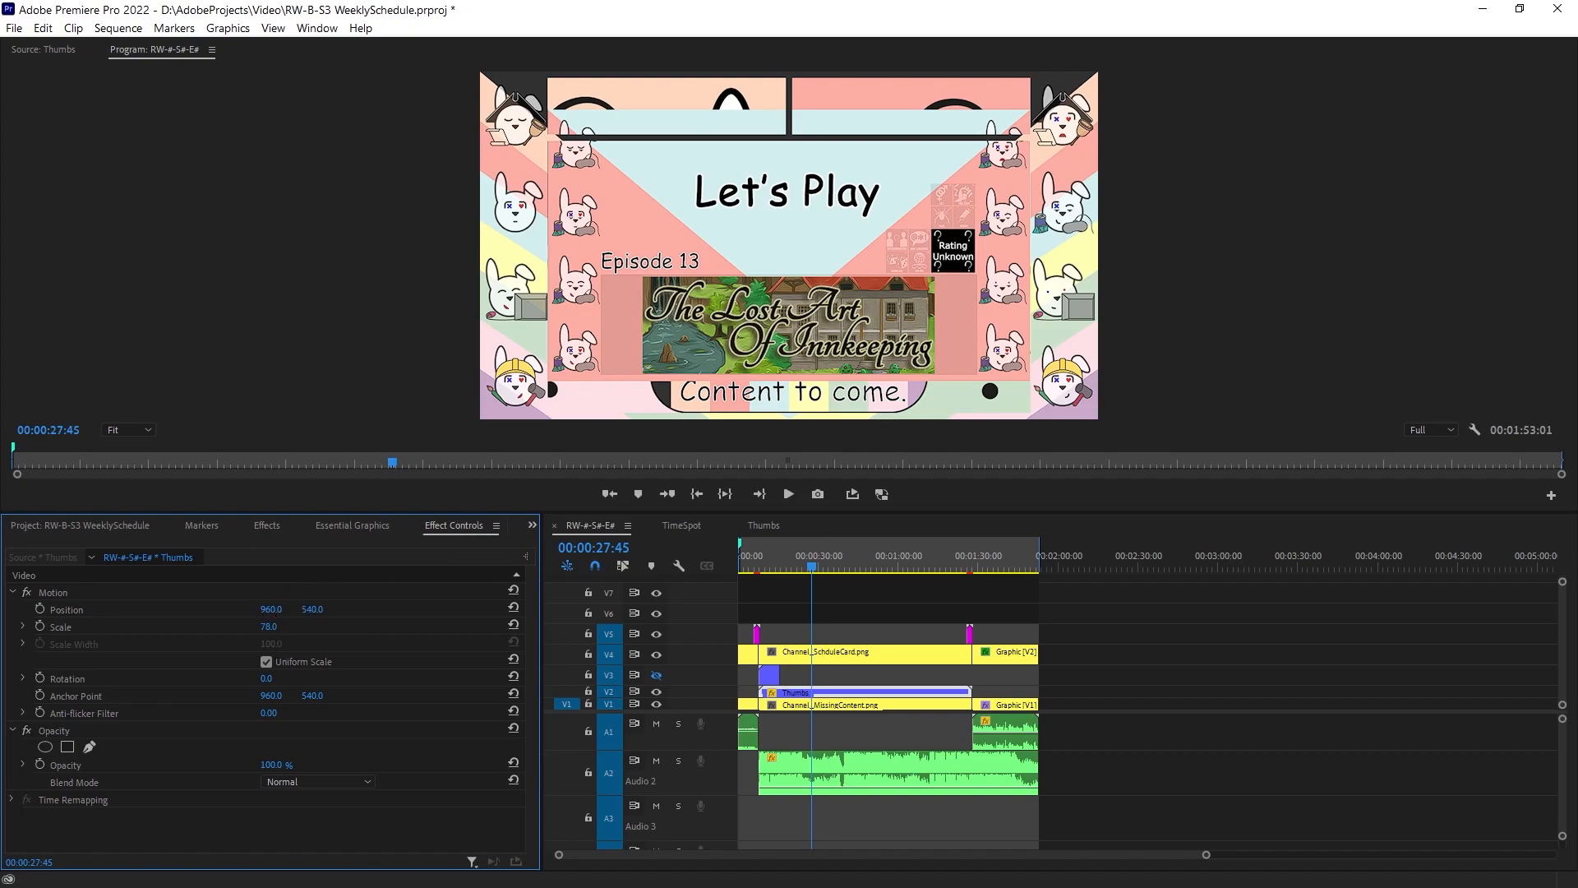
Switch to Illustrator and release the opacity mask from the BG group in the ScheduleCard layer.
key(alt+Tab)
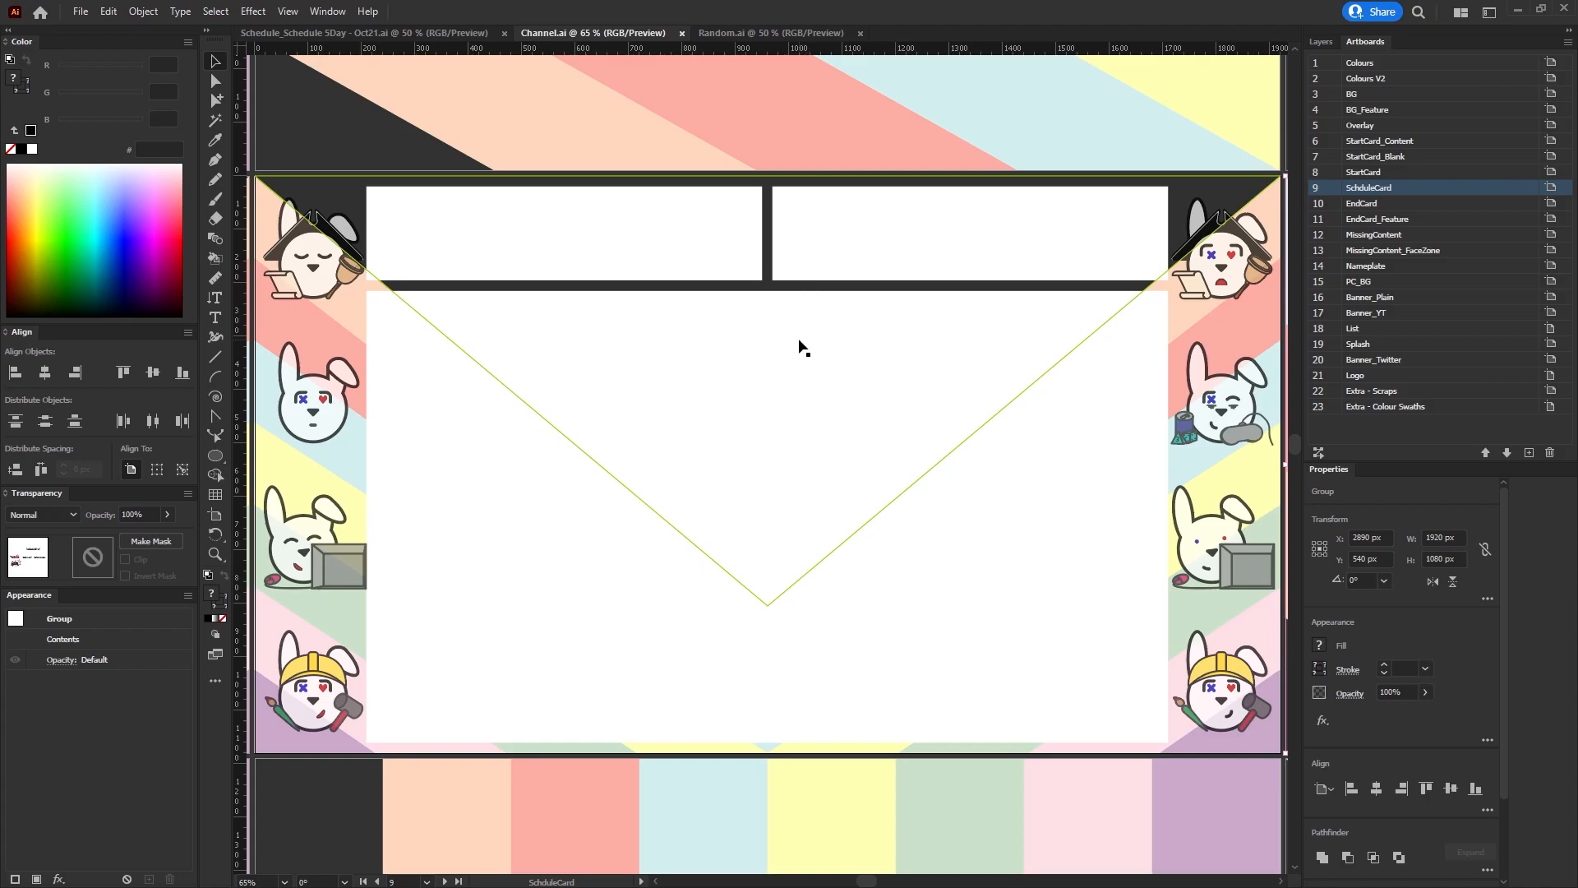
click(1319, 63)
click(1319, 42)
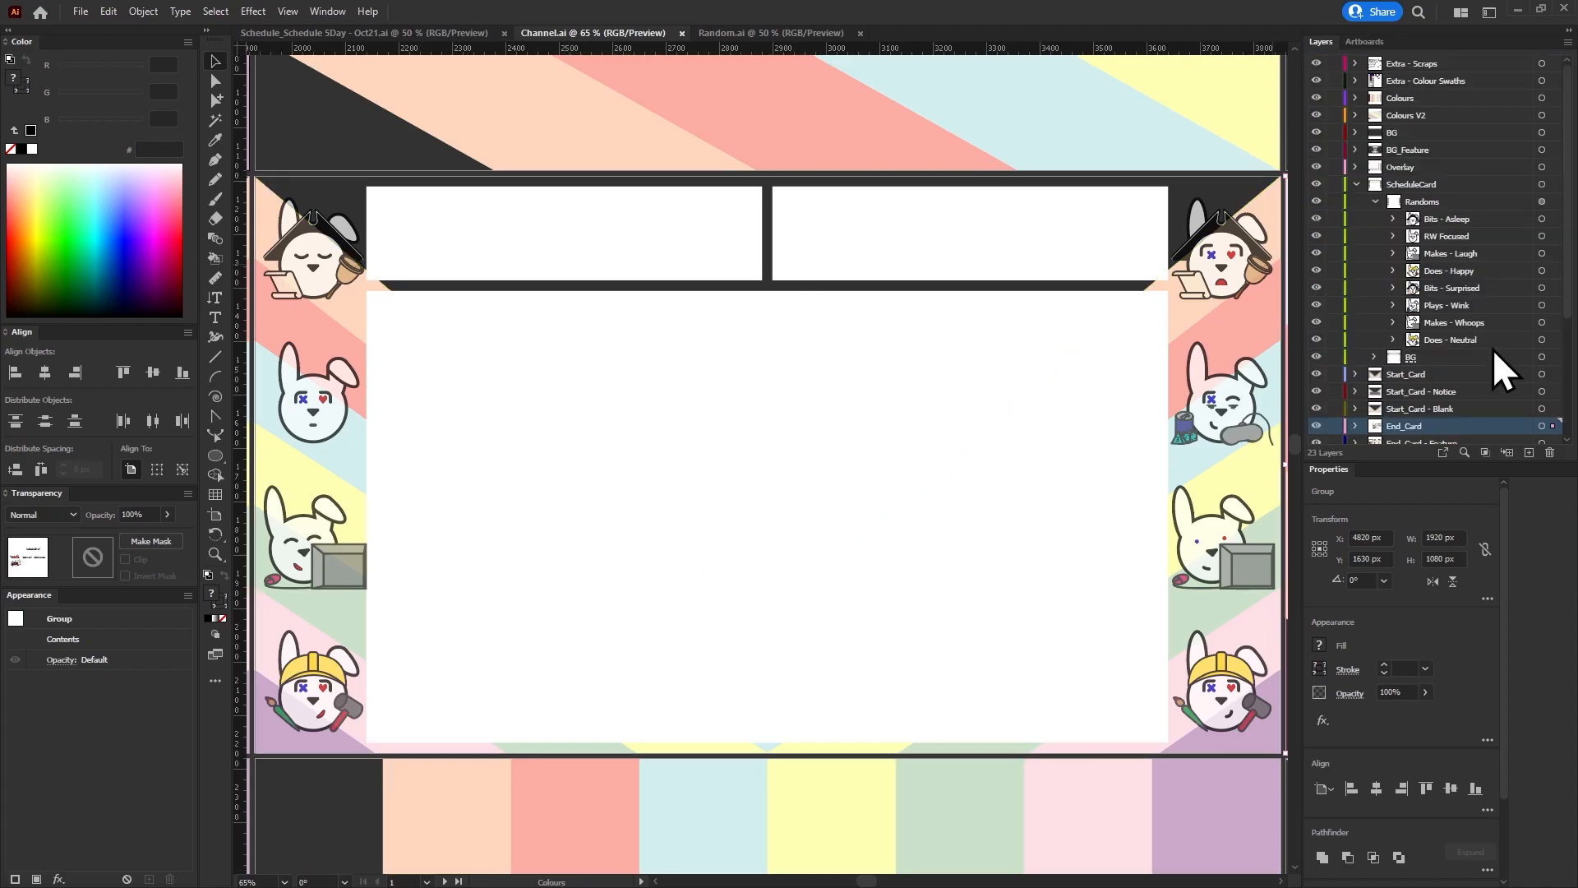
click(1375, 201)
click(1476, 206)
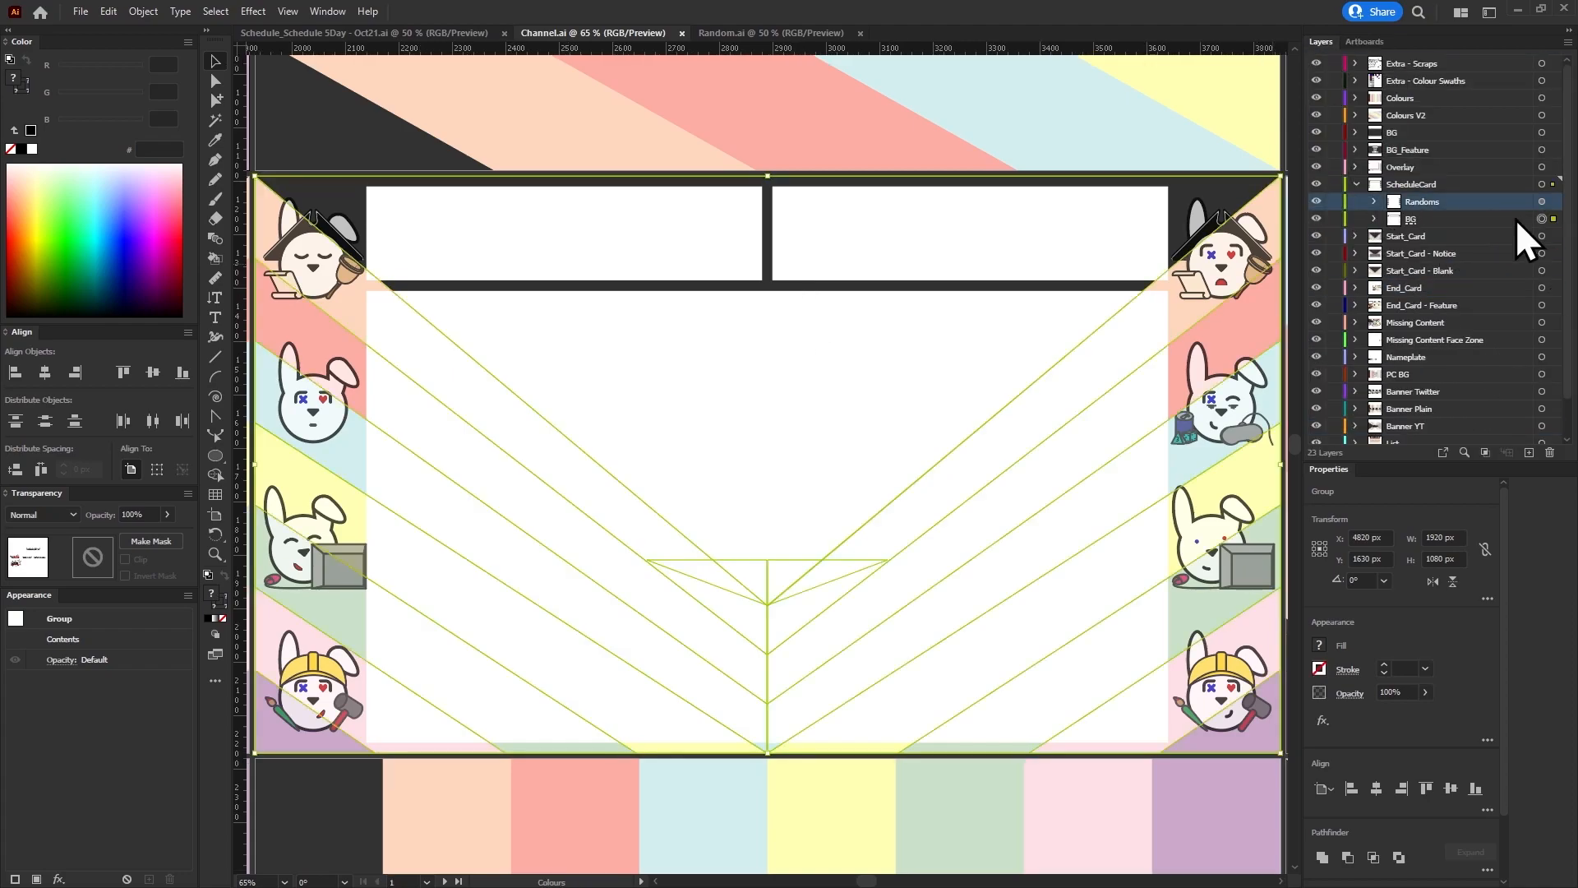
click(1516, 218)
click(162, 541)
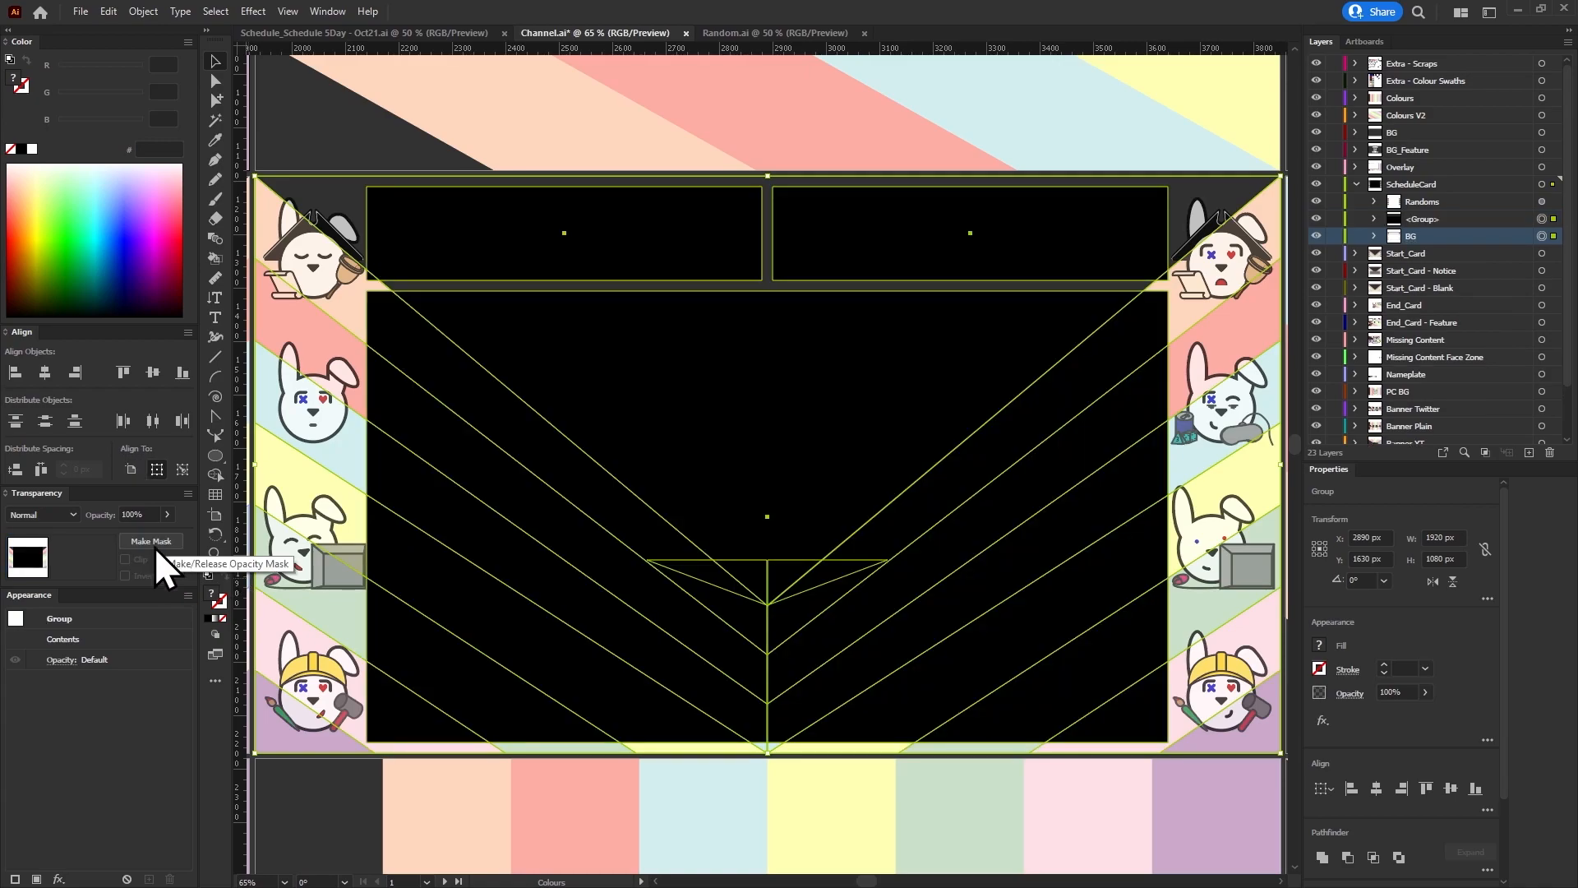
Select the large lower Name Space rectangle in the released group and read its top-edge Y position on the ScheduleCard artboard.
click(807, 294)
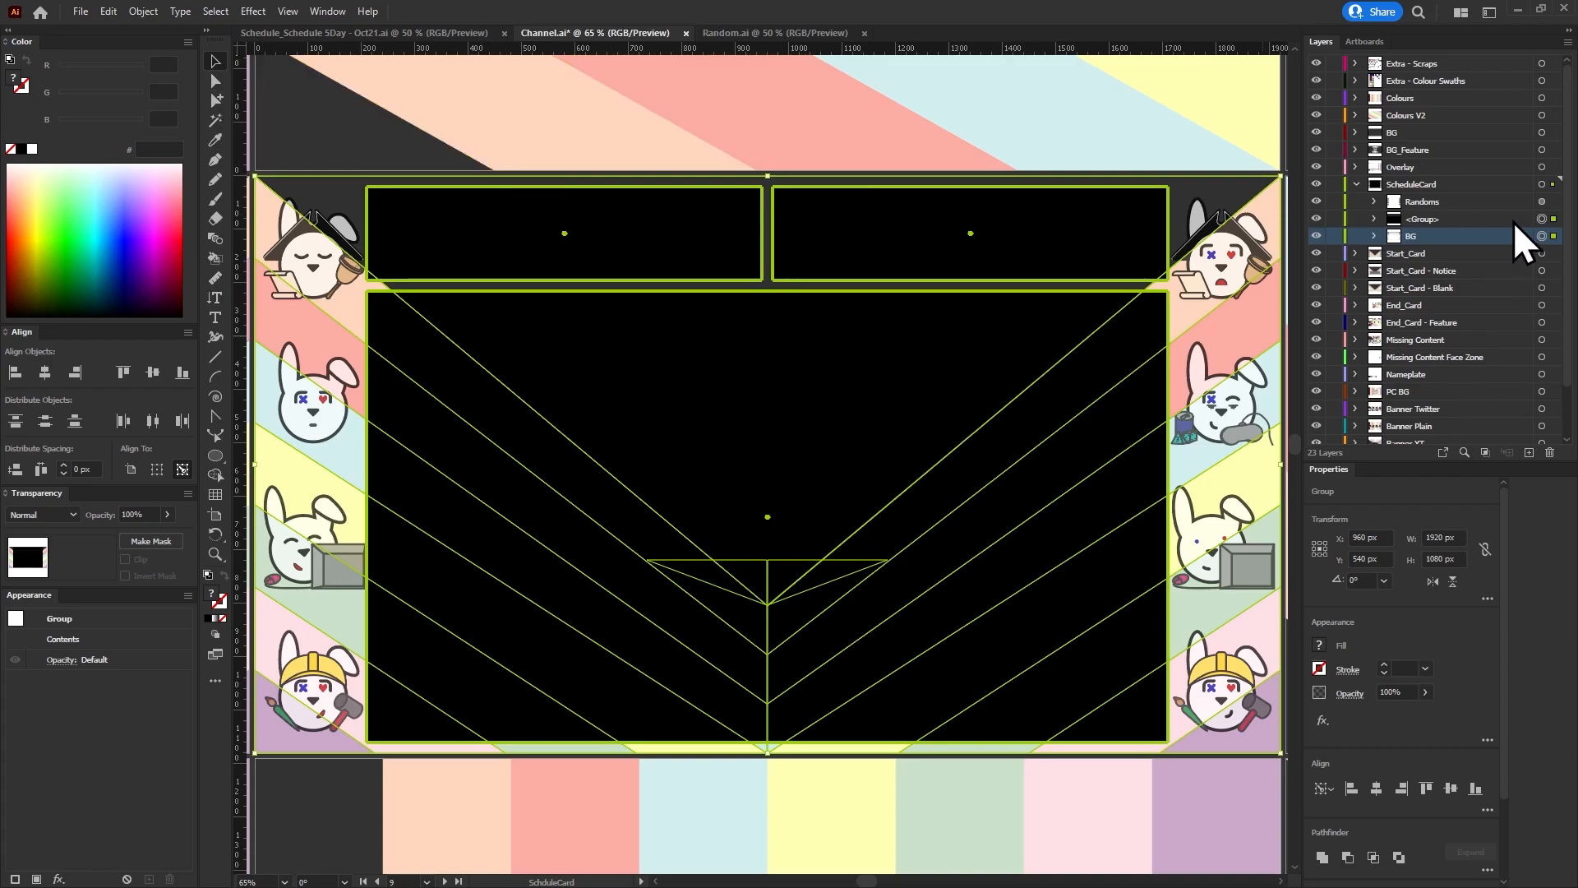
click(1374, 219)
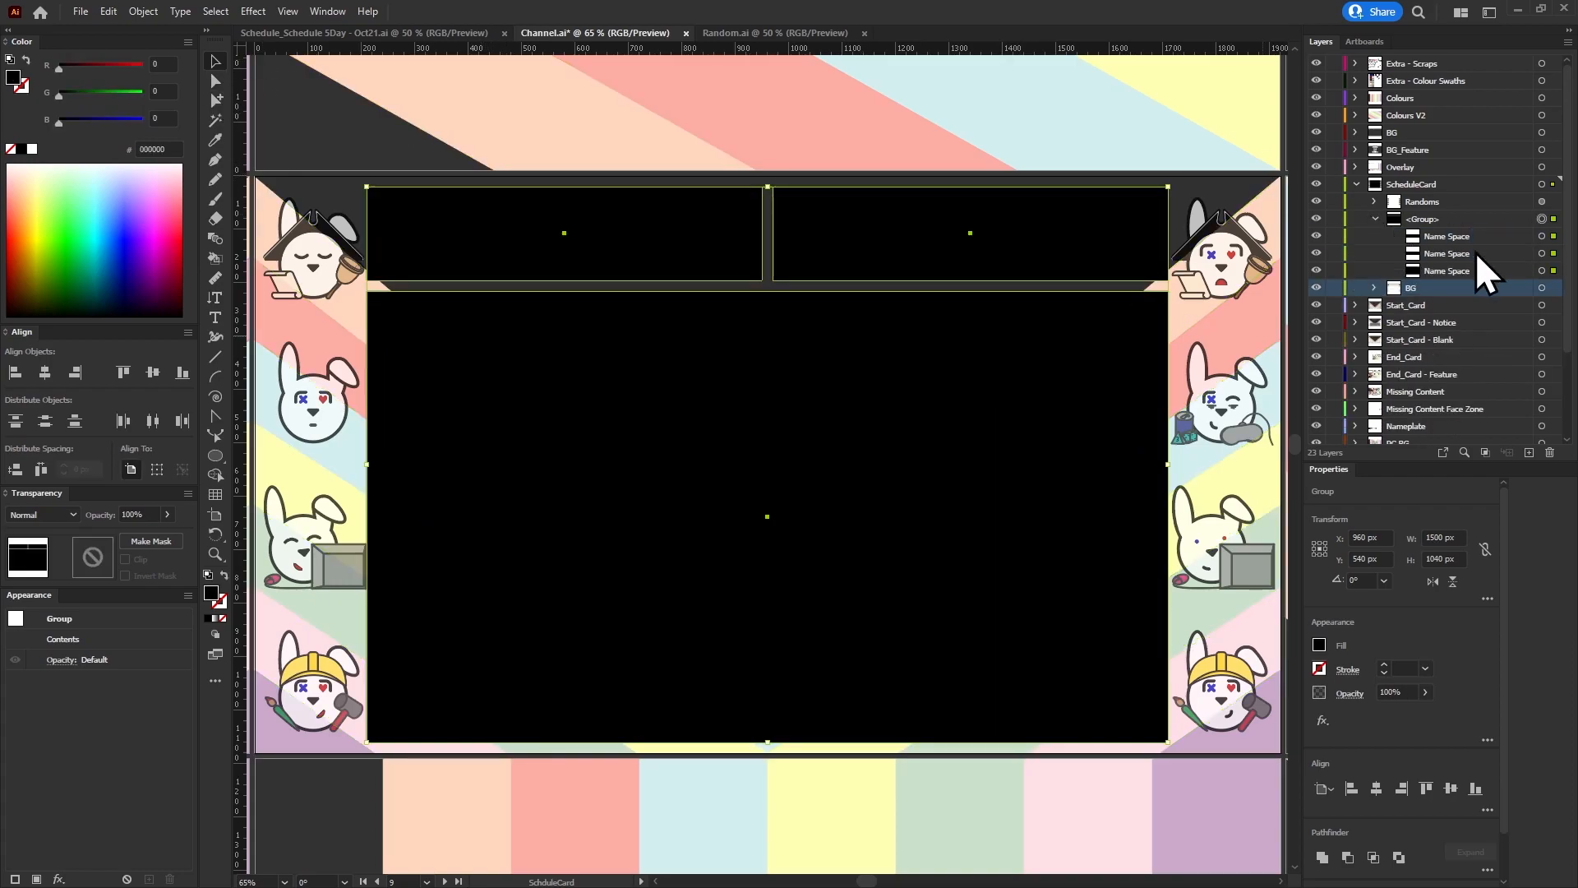
click(1539, 271)
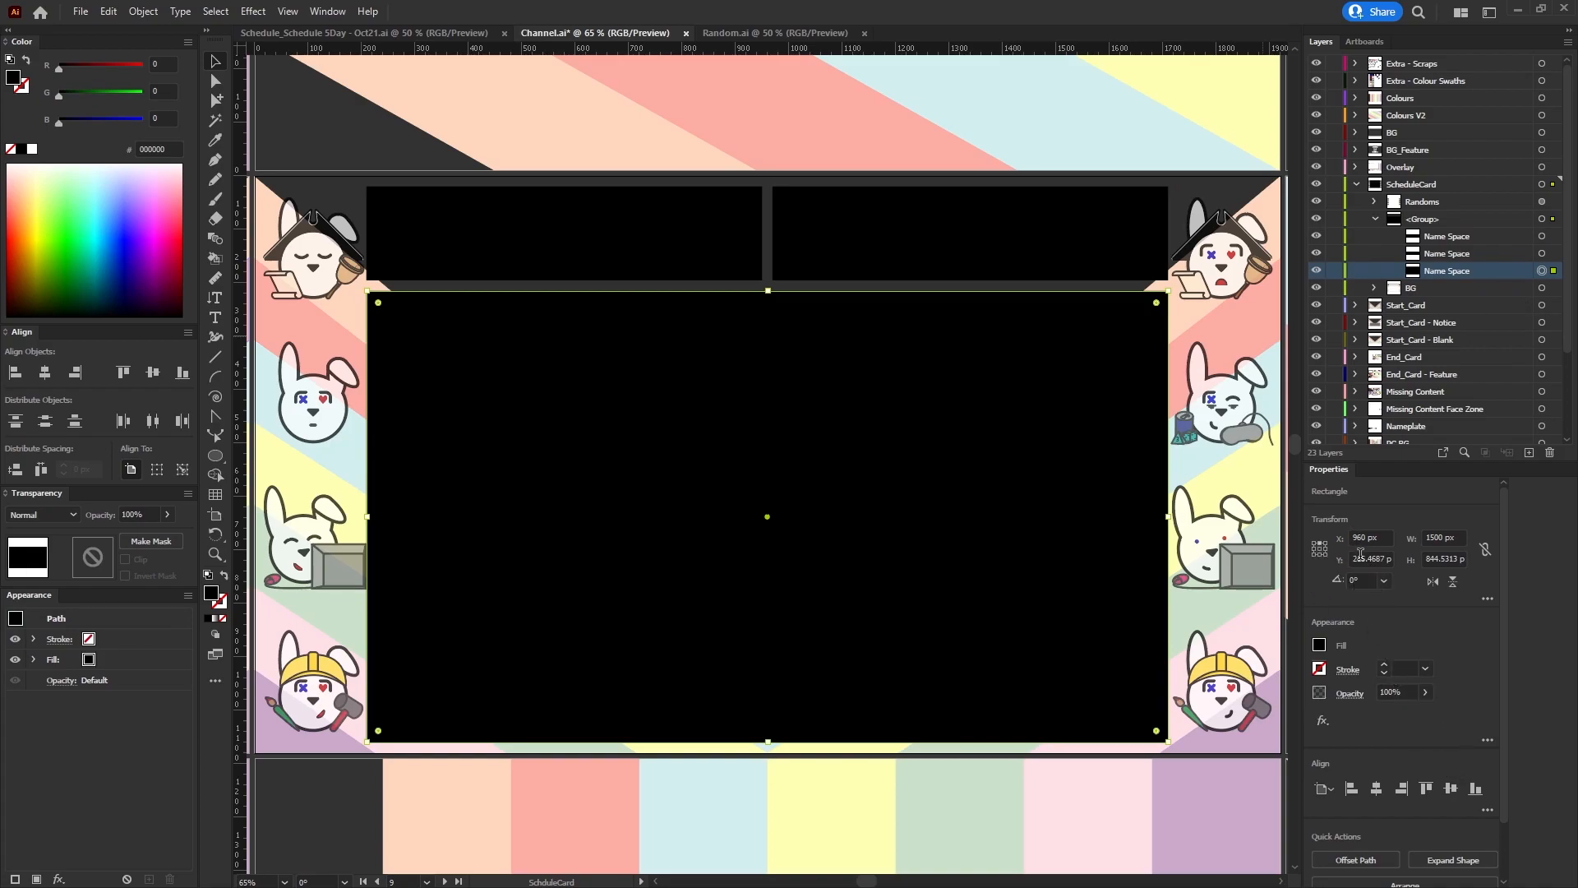
click(1355, 559)
Switch to Premiere Pro and set the Thumbs clip's position to 960, 0.
key(alt+Tab)
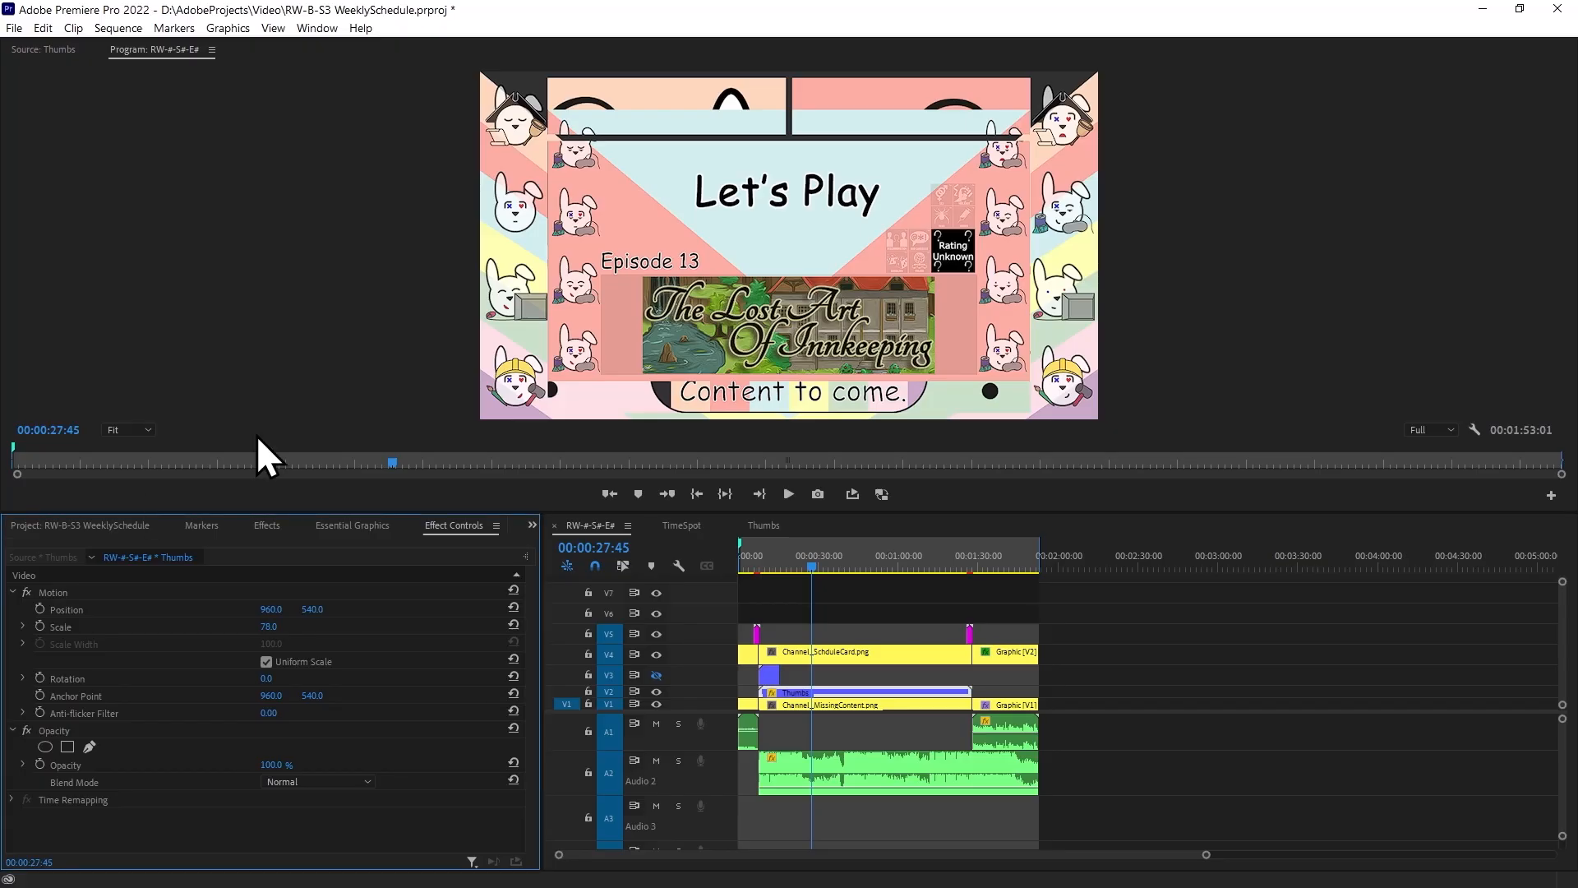
click(280, 611)
text(0)
key(Tab)
text(0)
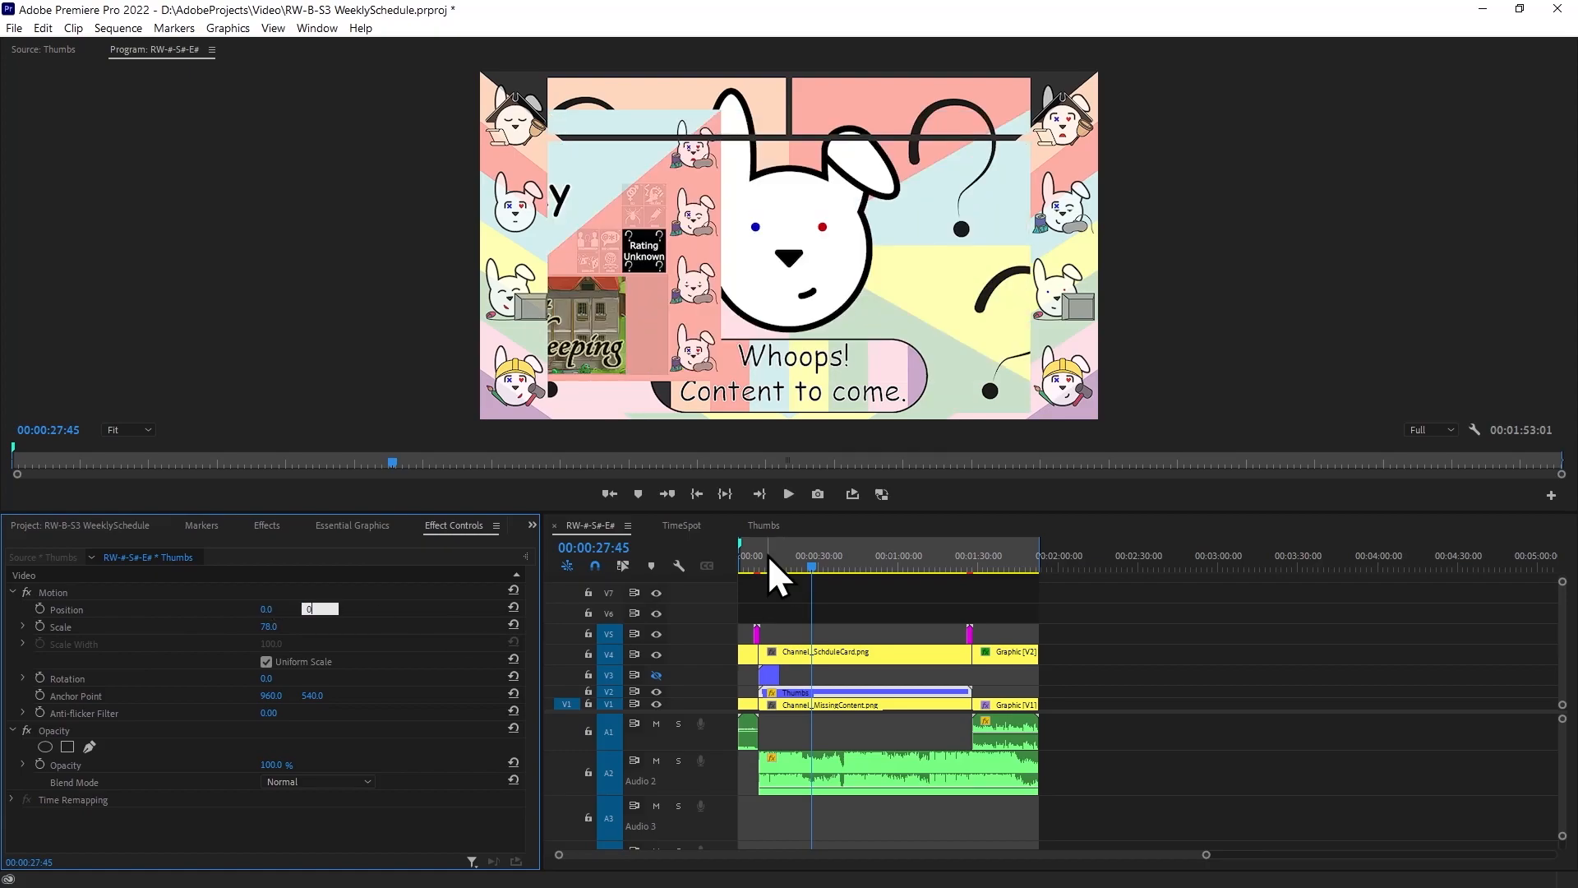
click(280, 608)
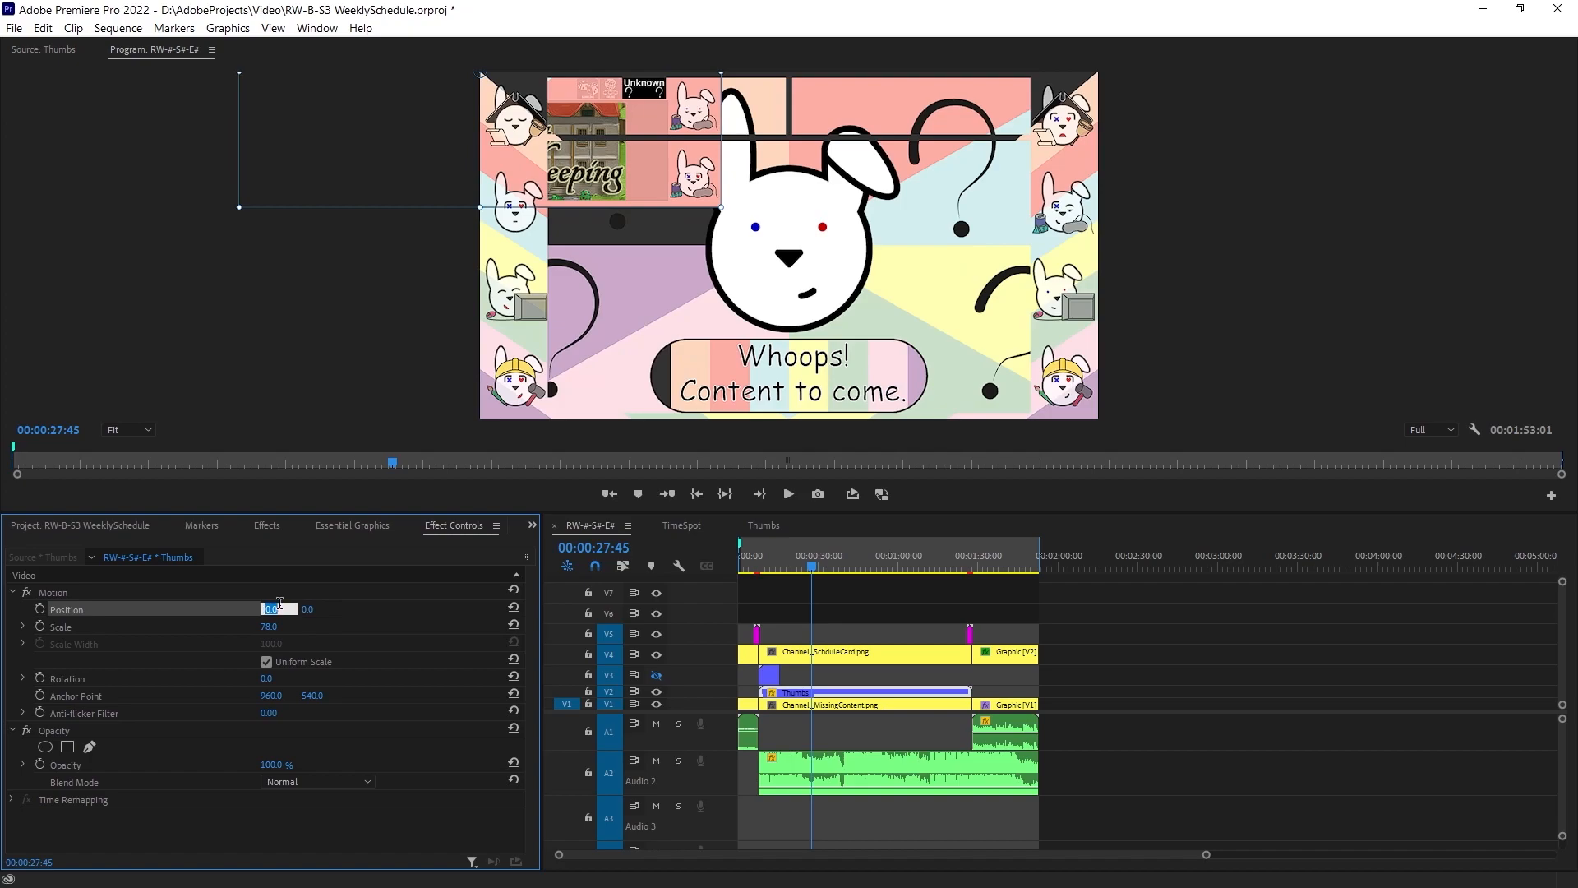
text(960)
key(Return)
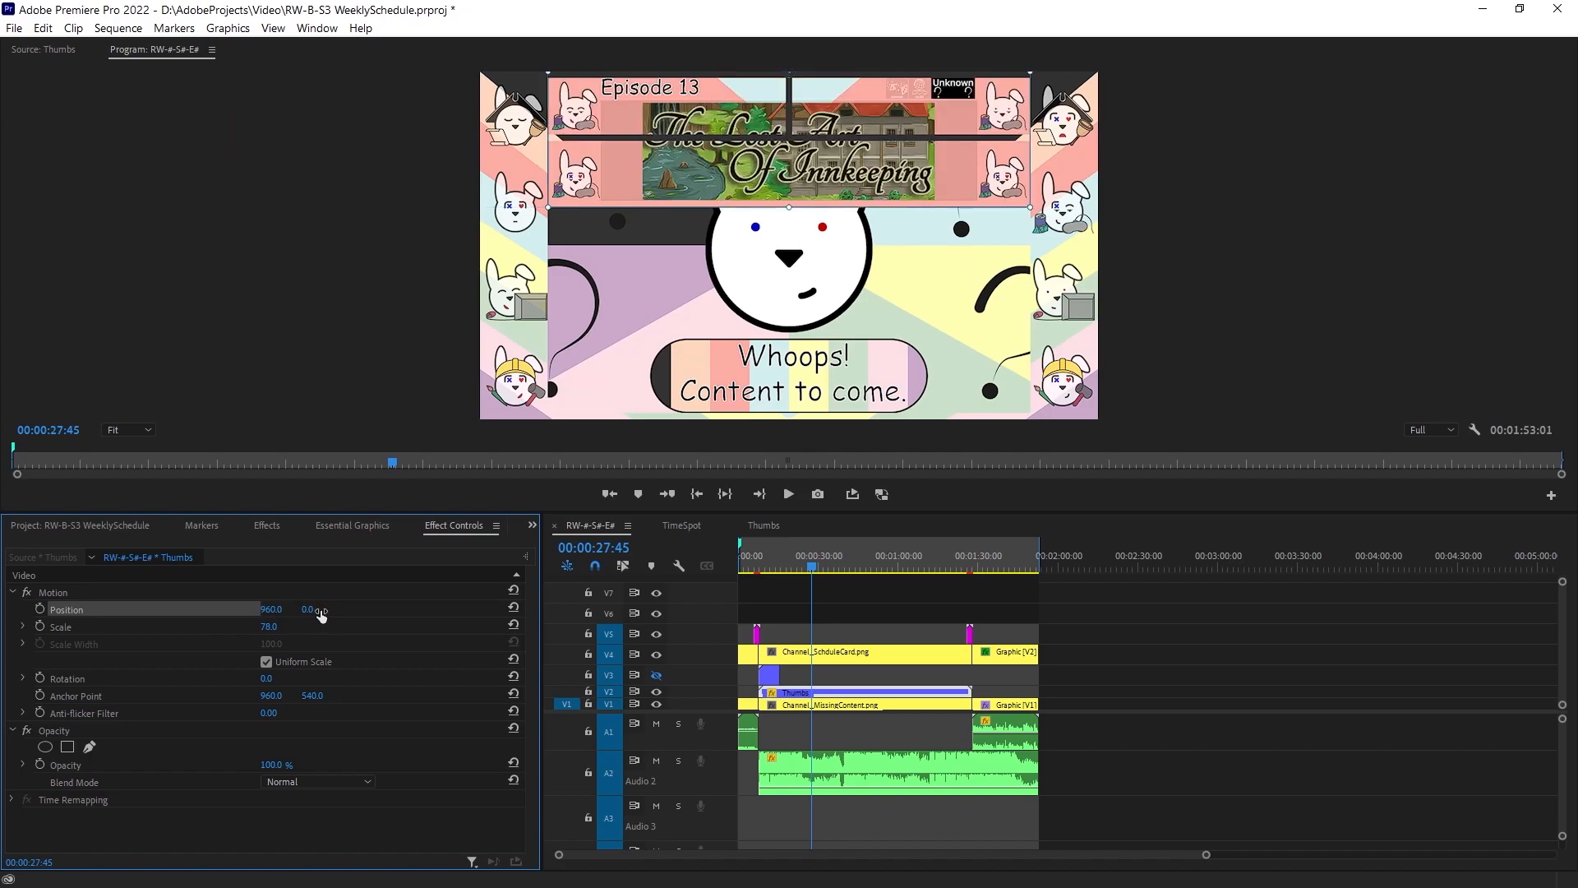
Set the vertical anchor point of the Thumbs clip to 0.
click(311, 696)
text(0)
key(Return)
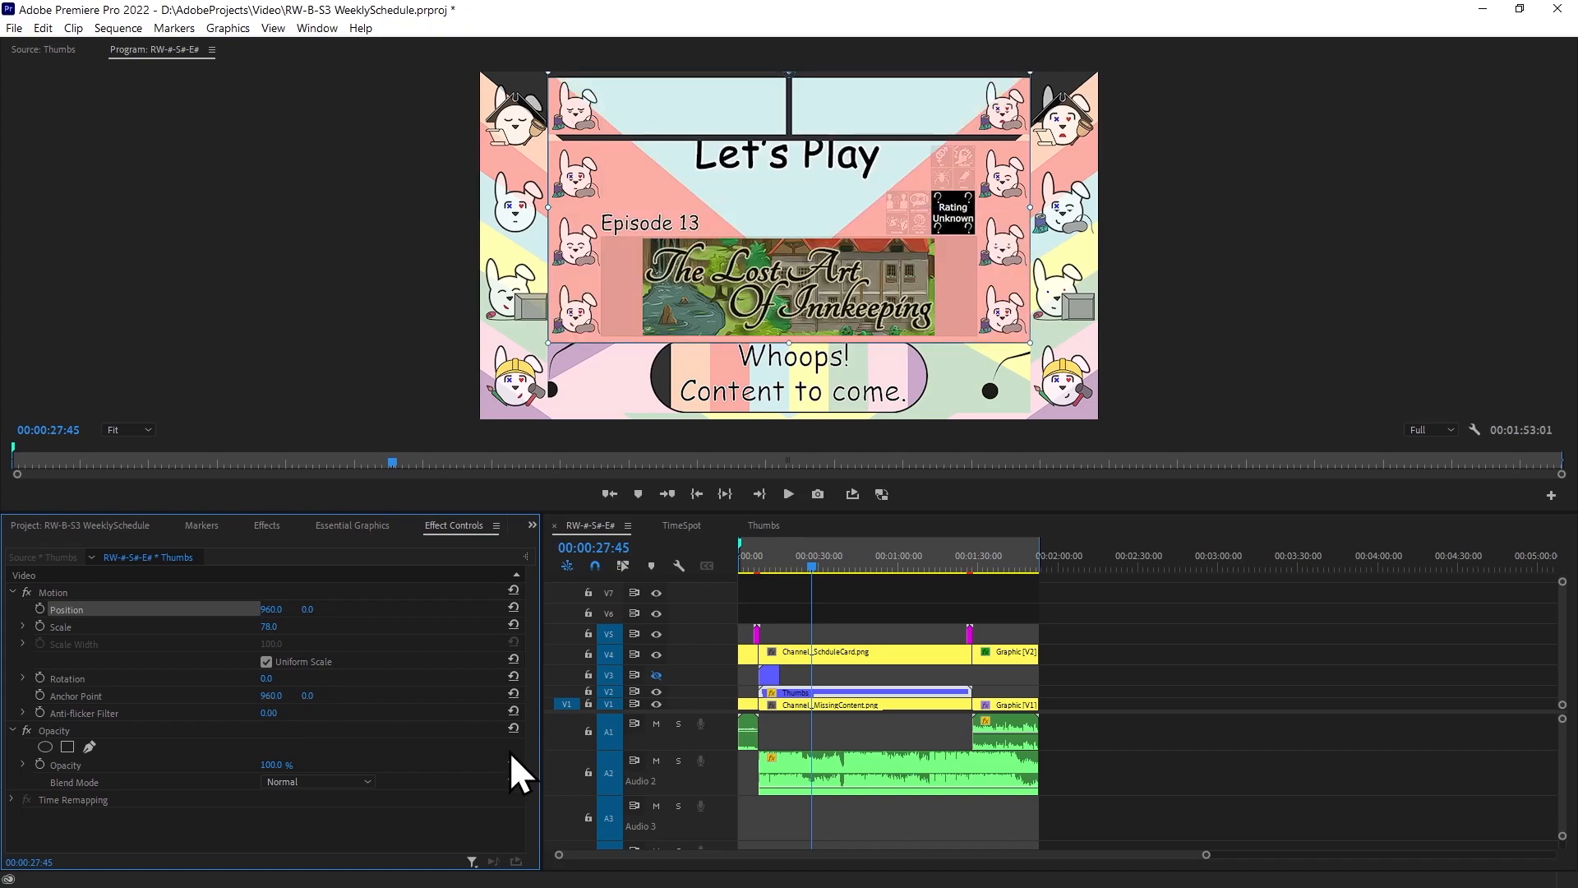
Set the Thumbs clip's vertical position to 215.468, taking the value from the Name Space rectangle's top edge in Illustrator.
click(316, 608)
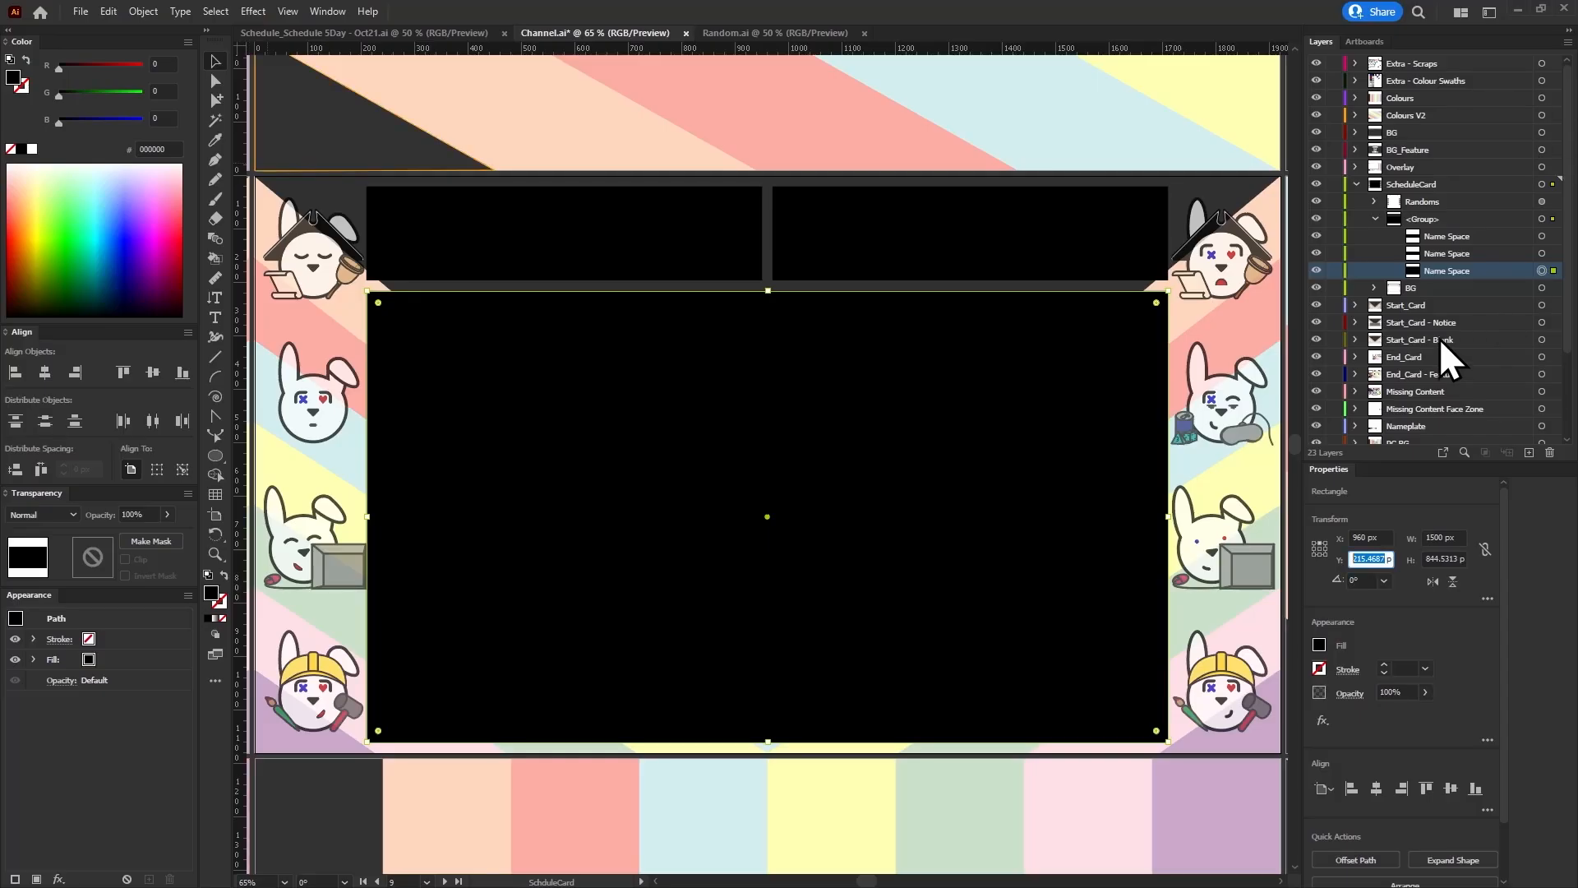
drag(1354, 559, 1419, 570)
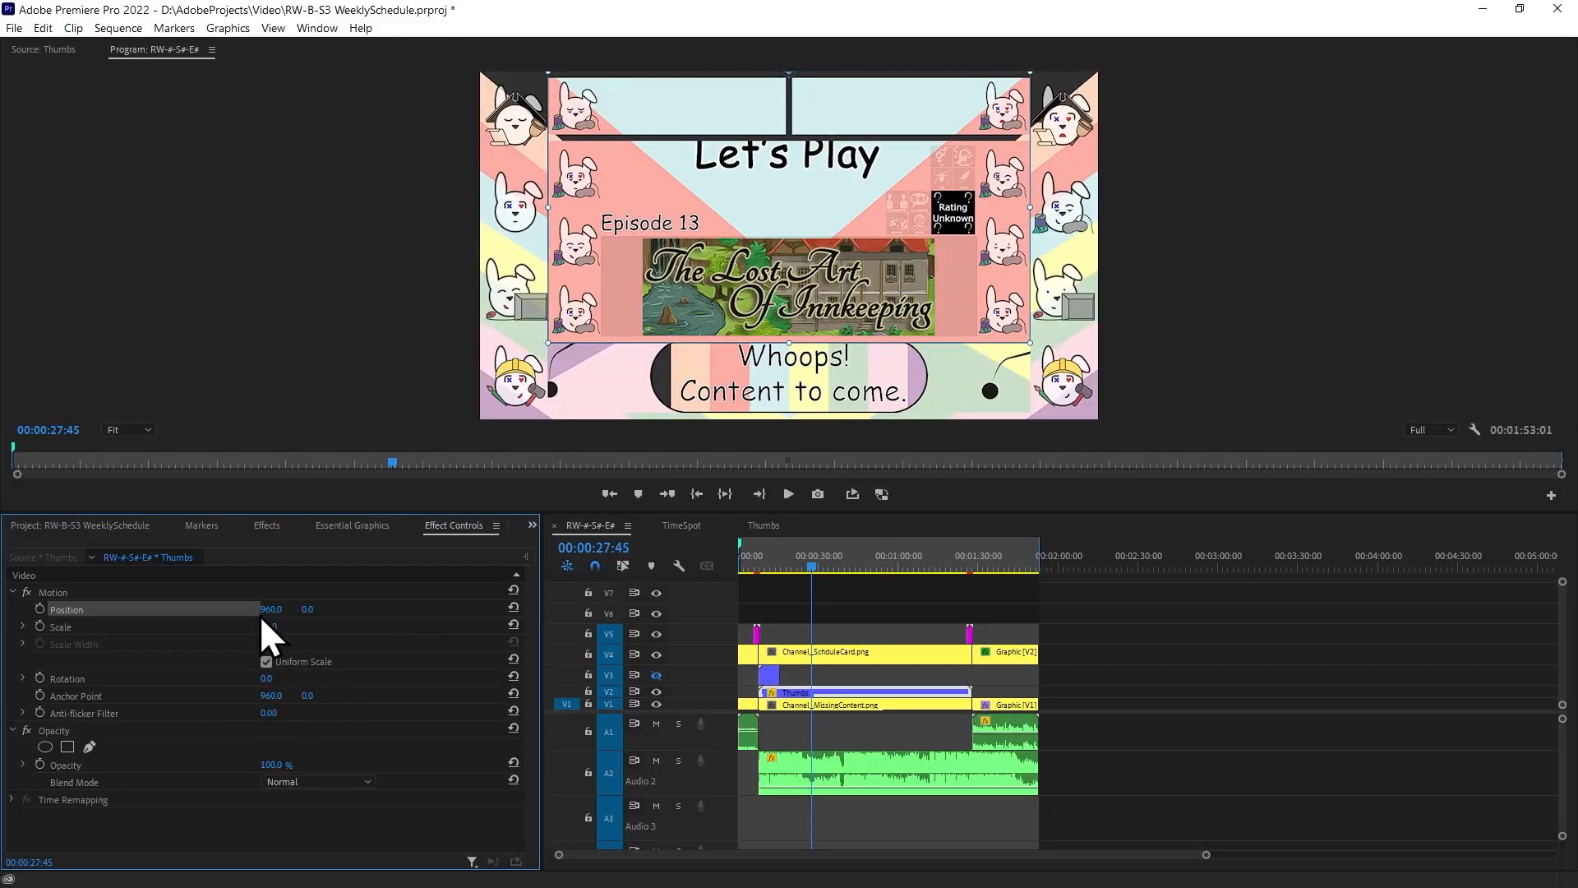
click(307, 609)
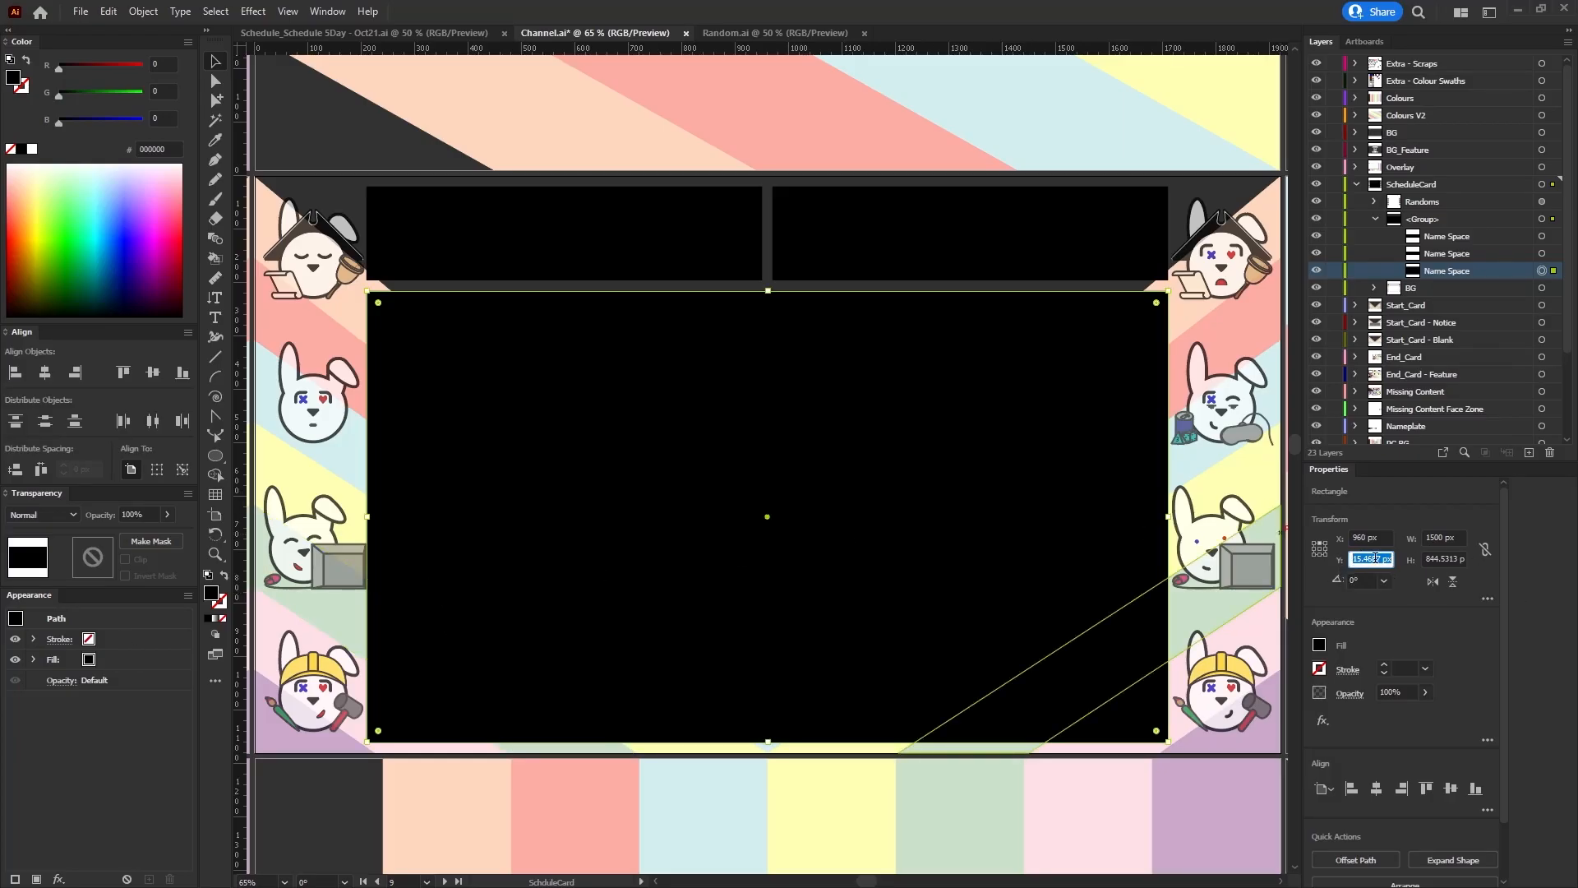
double_click(1362, 559)
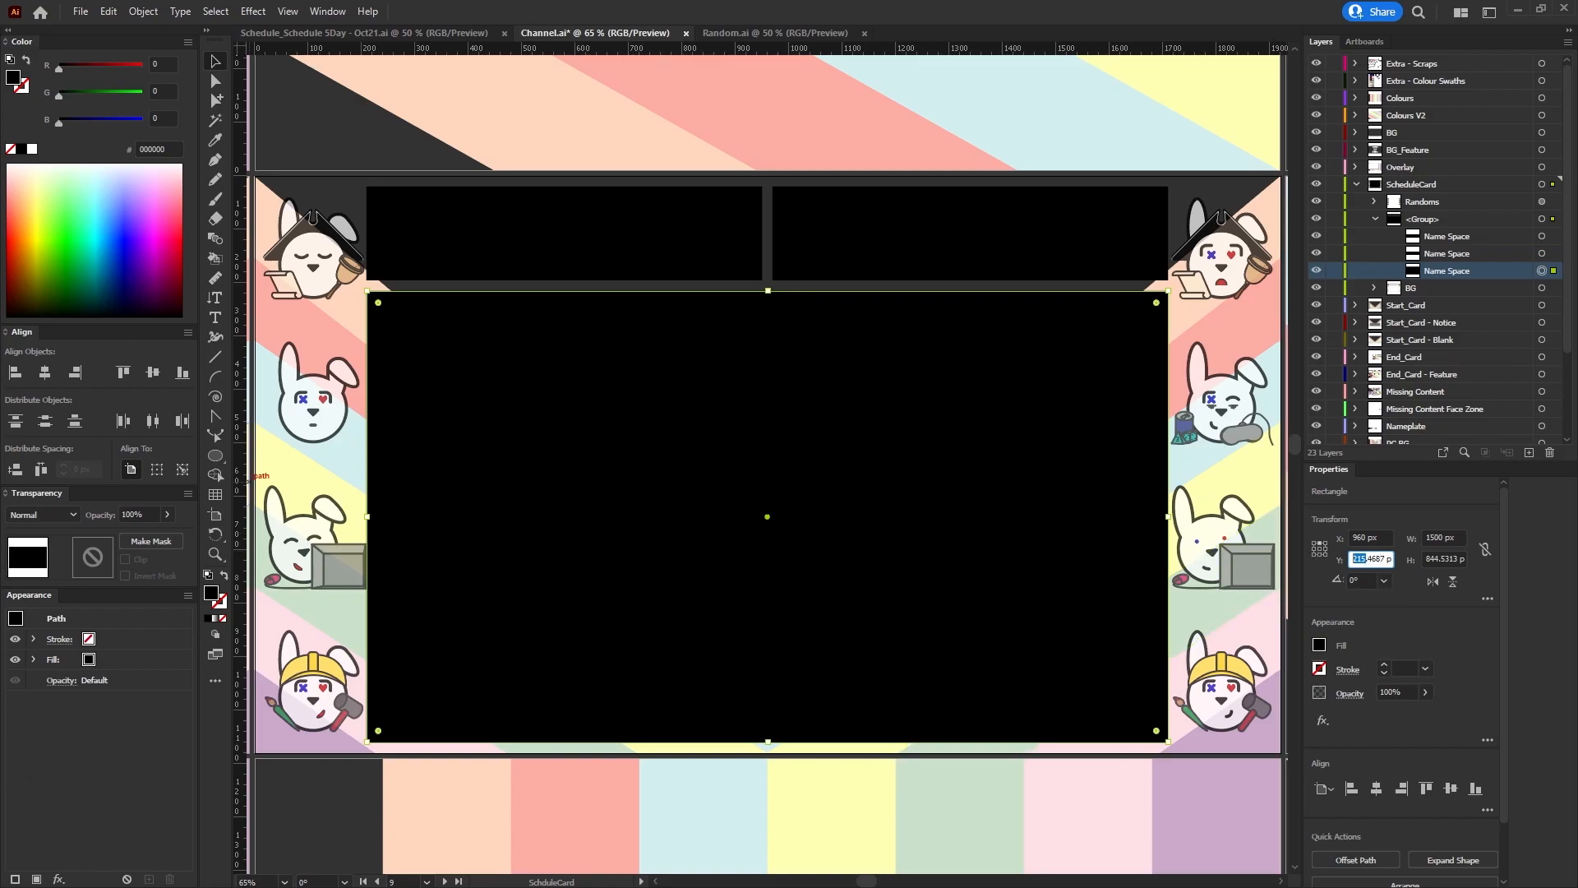
key(alt+Tab)
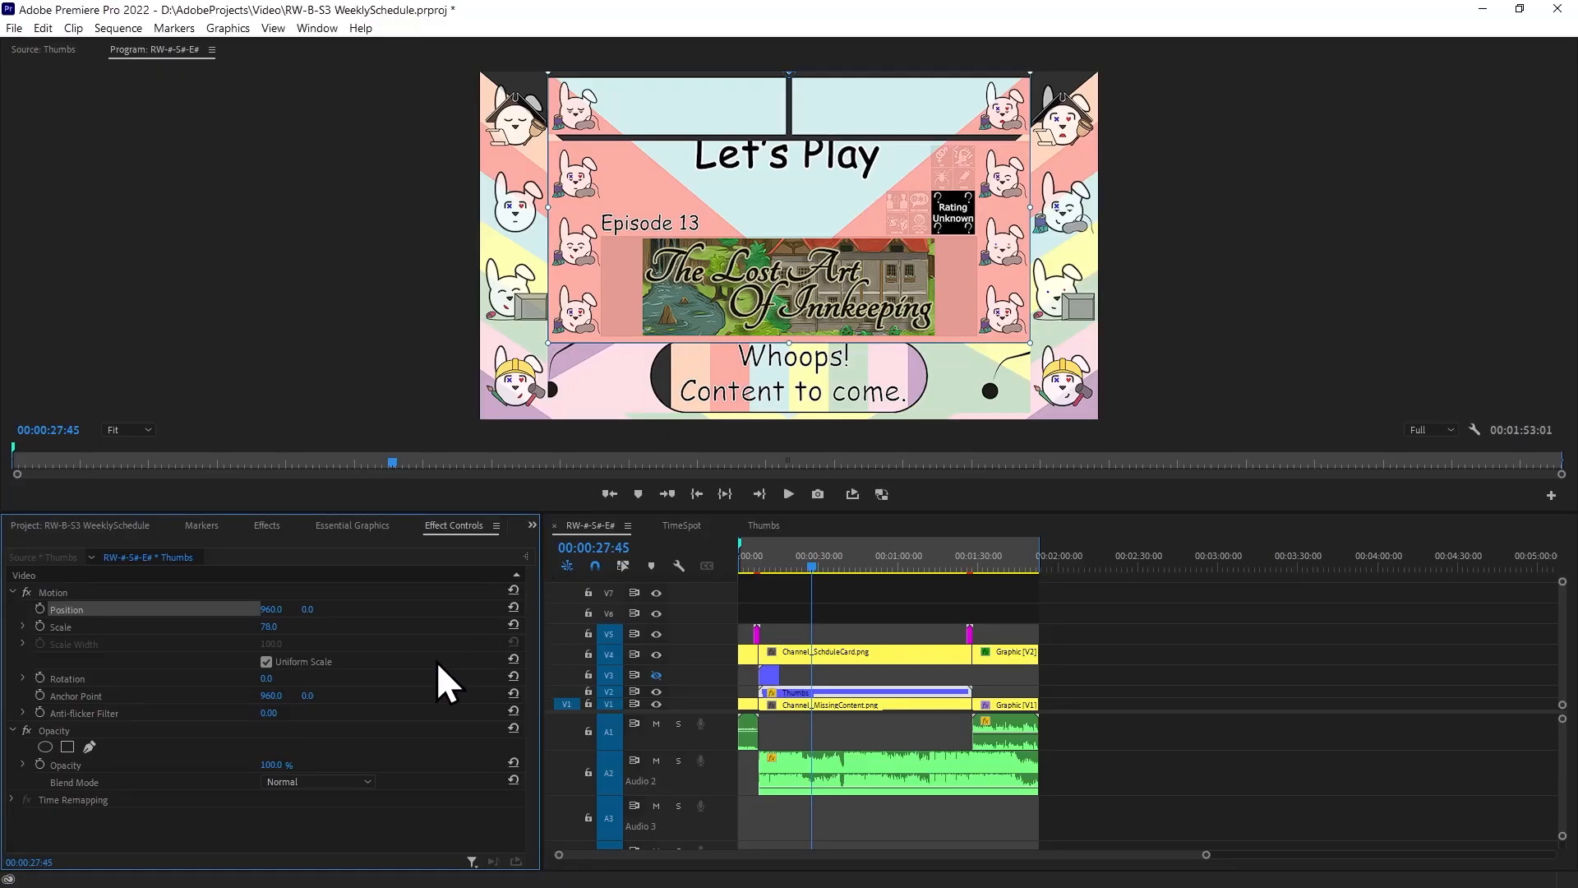
click(307, 609)
text(215)
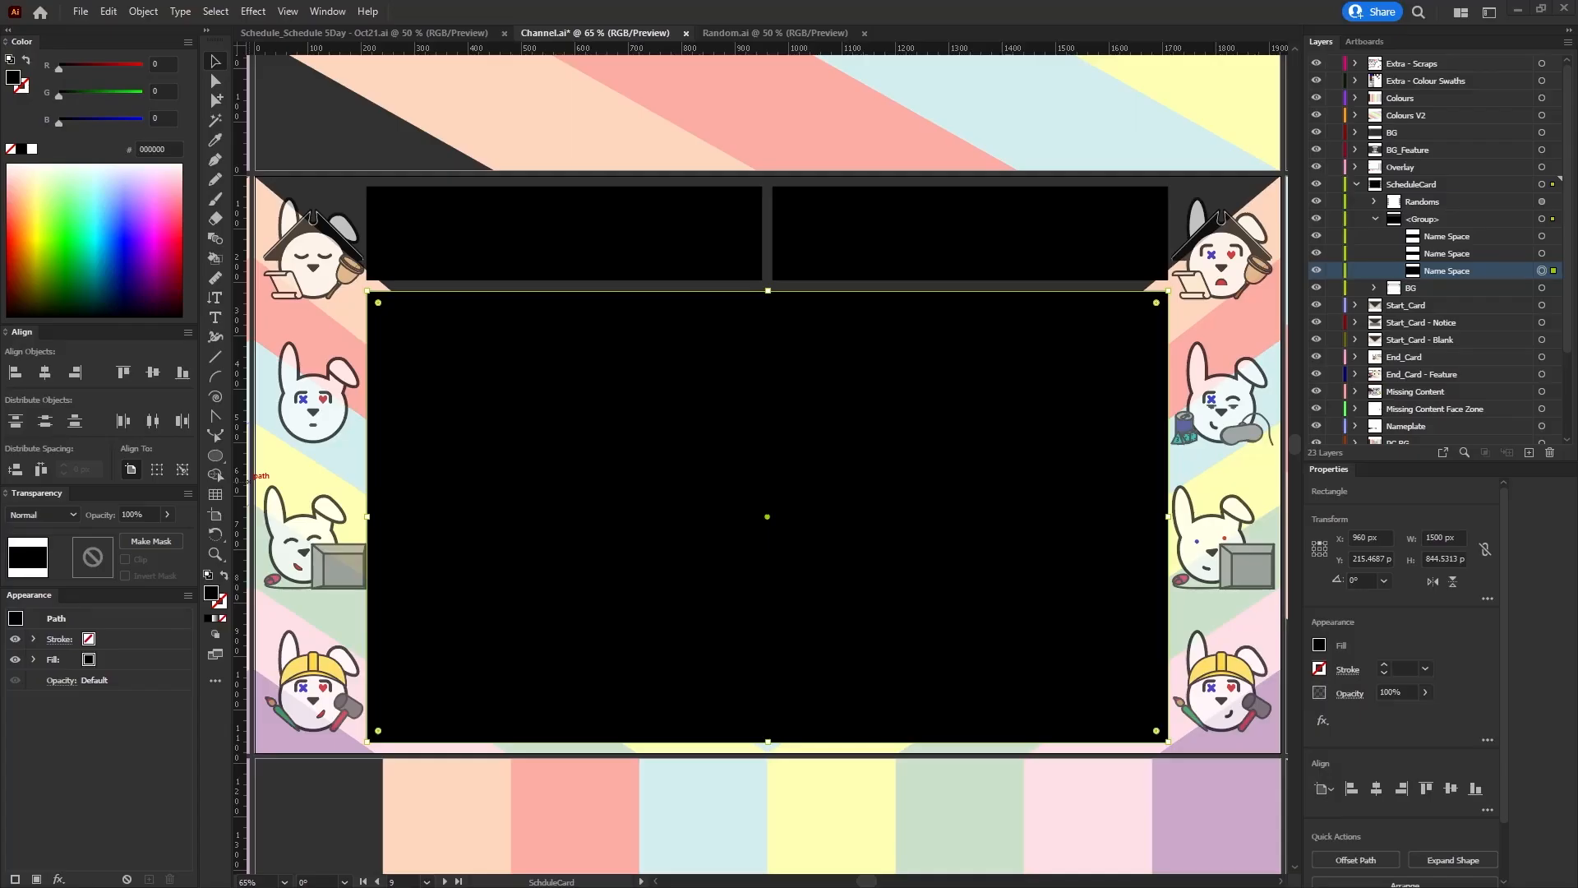
text(.468)
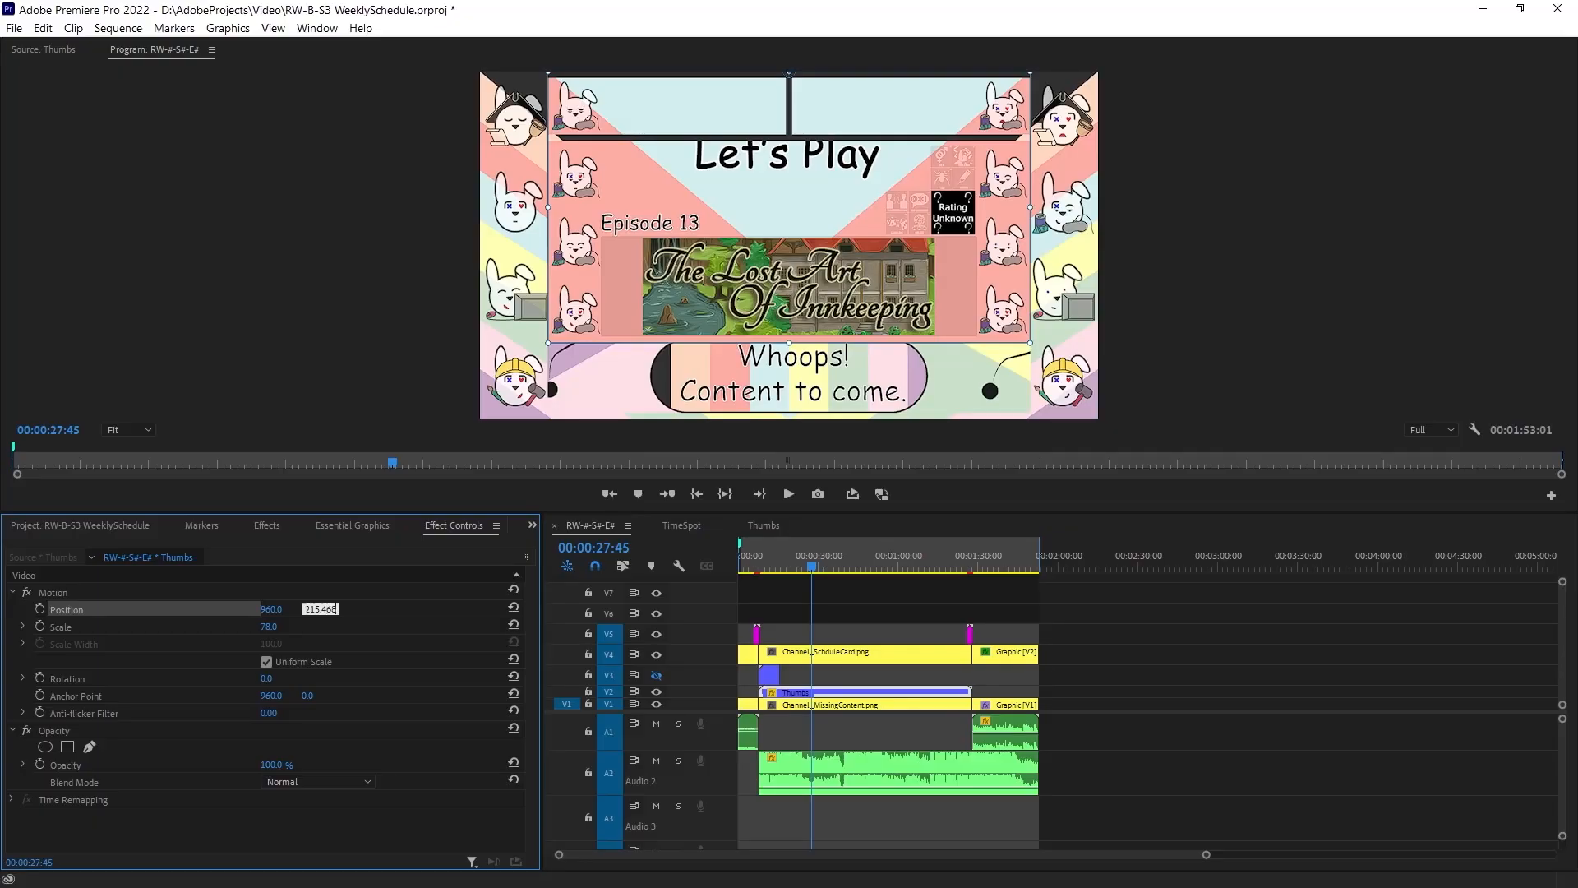
key(Return)
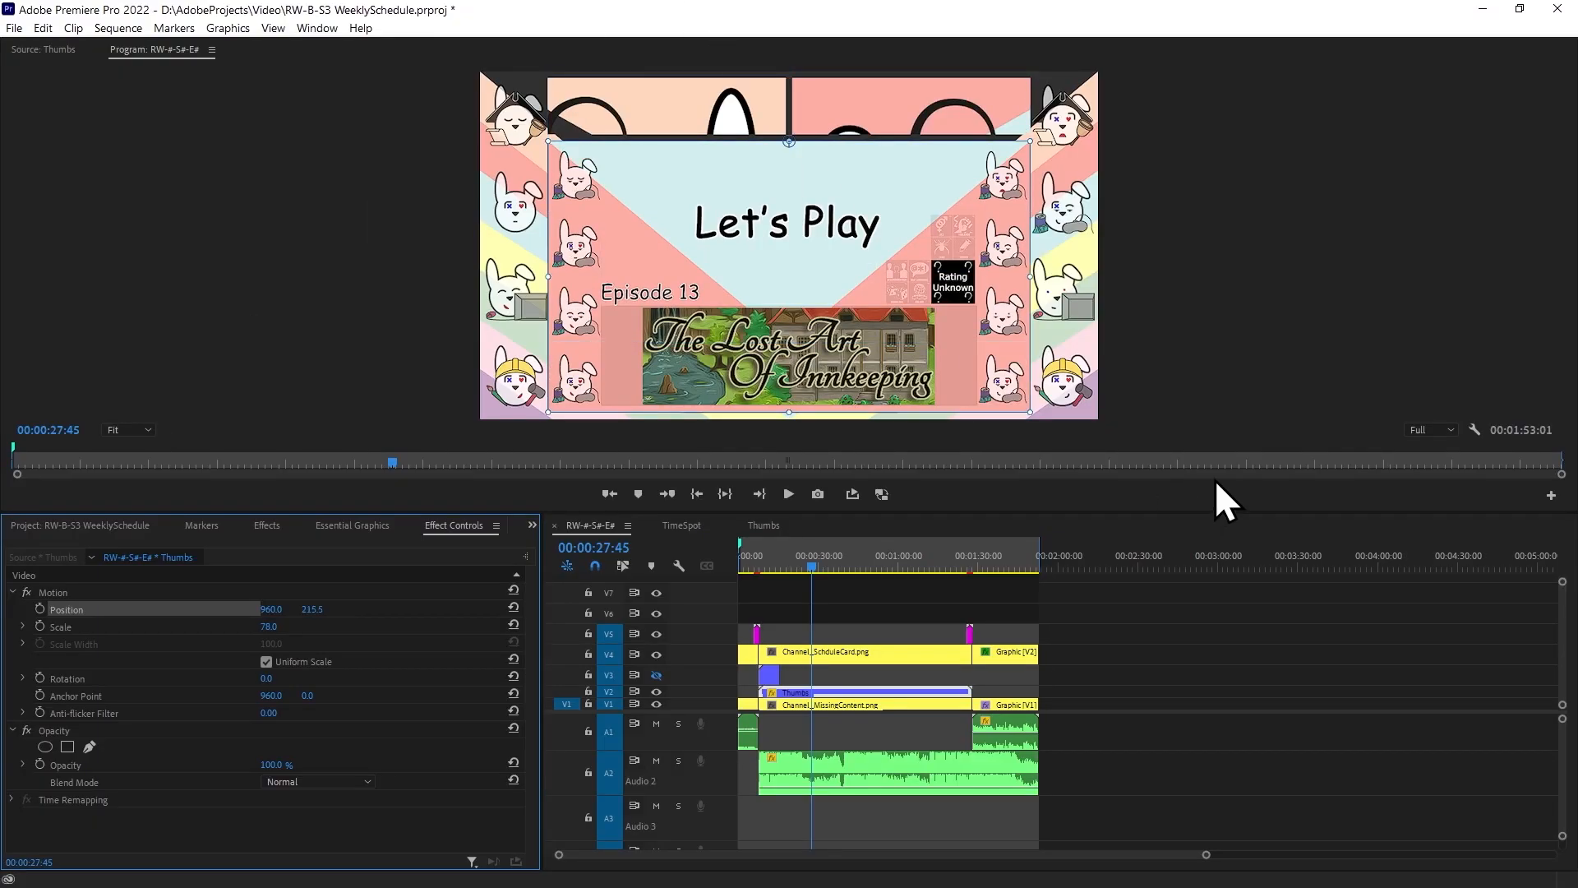
Deselect the Thumbs clip and play the RW-#-S#-E# sequence to check the placement of the thumbnails in the card's frame.
click(1111, 485)
click(1084, 534)
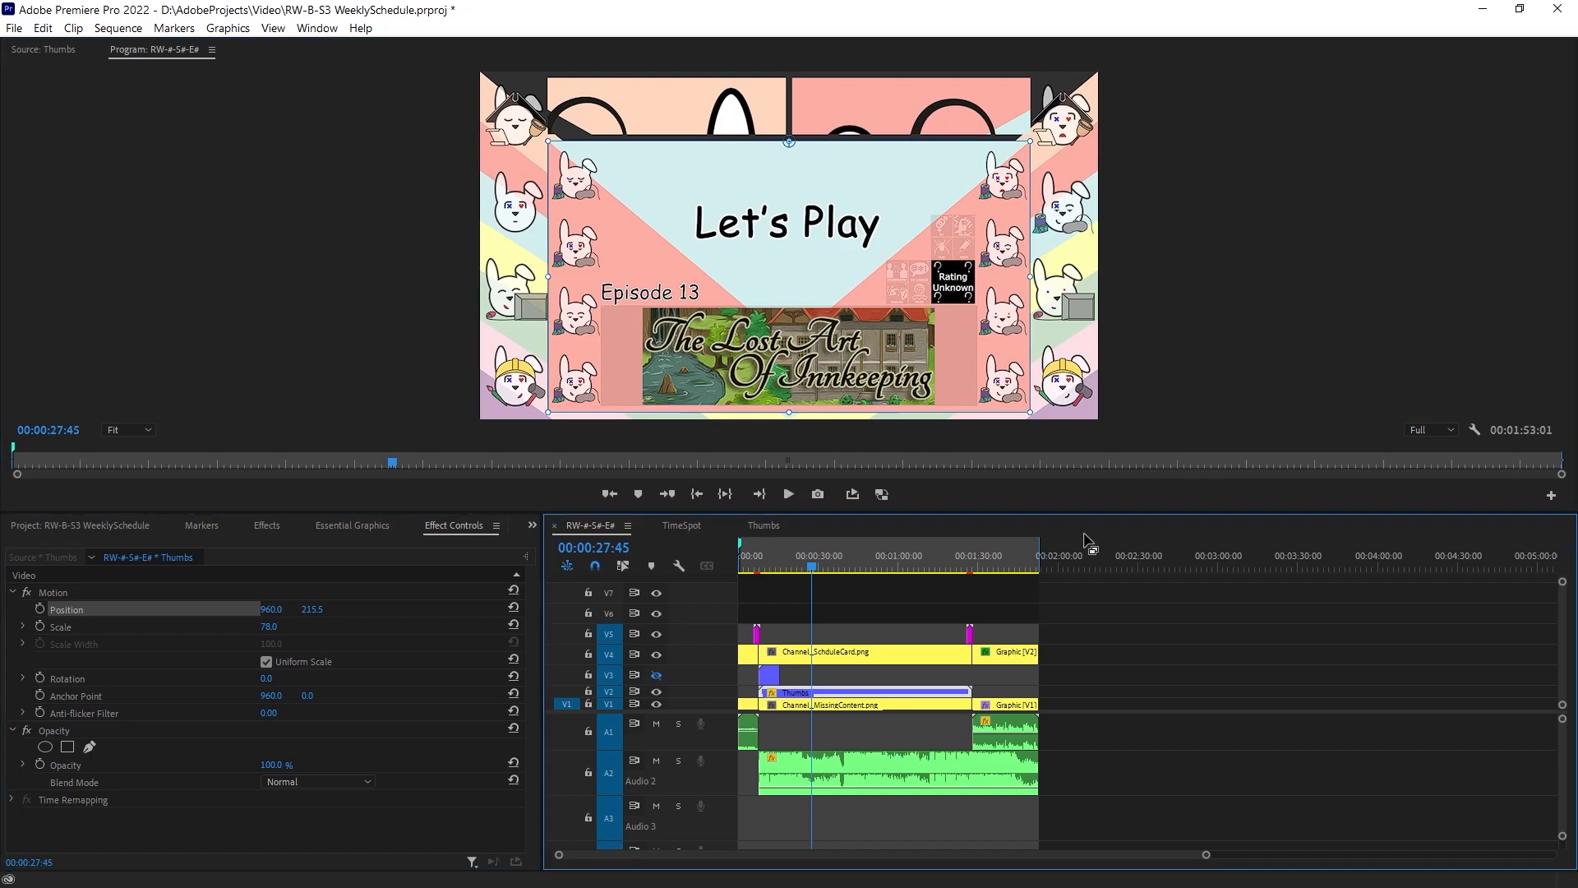
click(1147, 637)
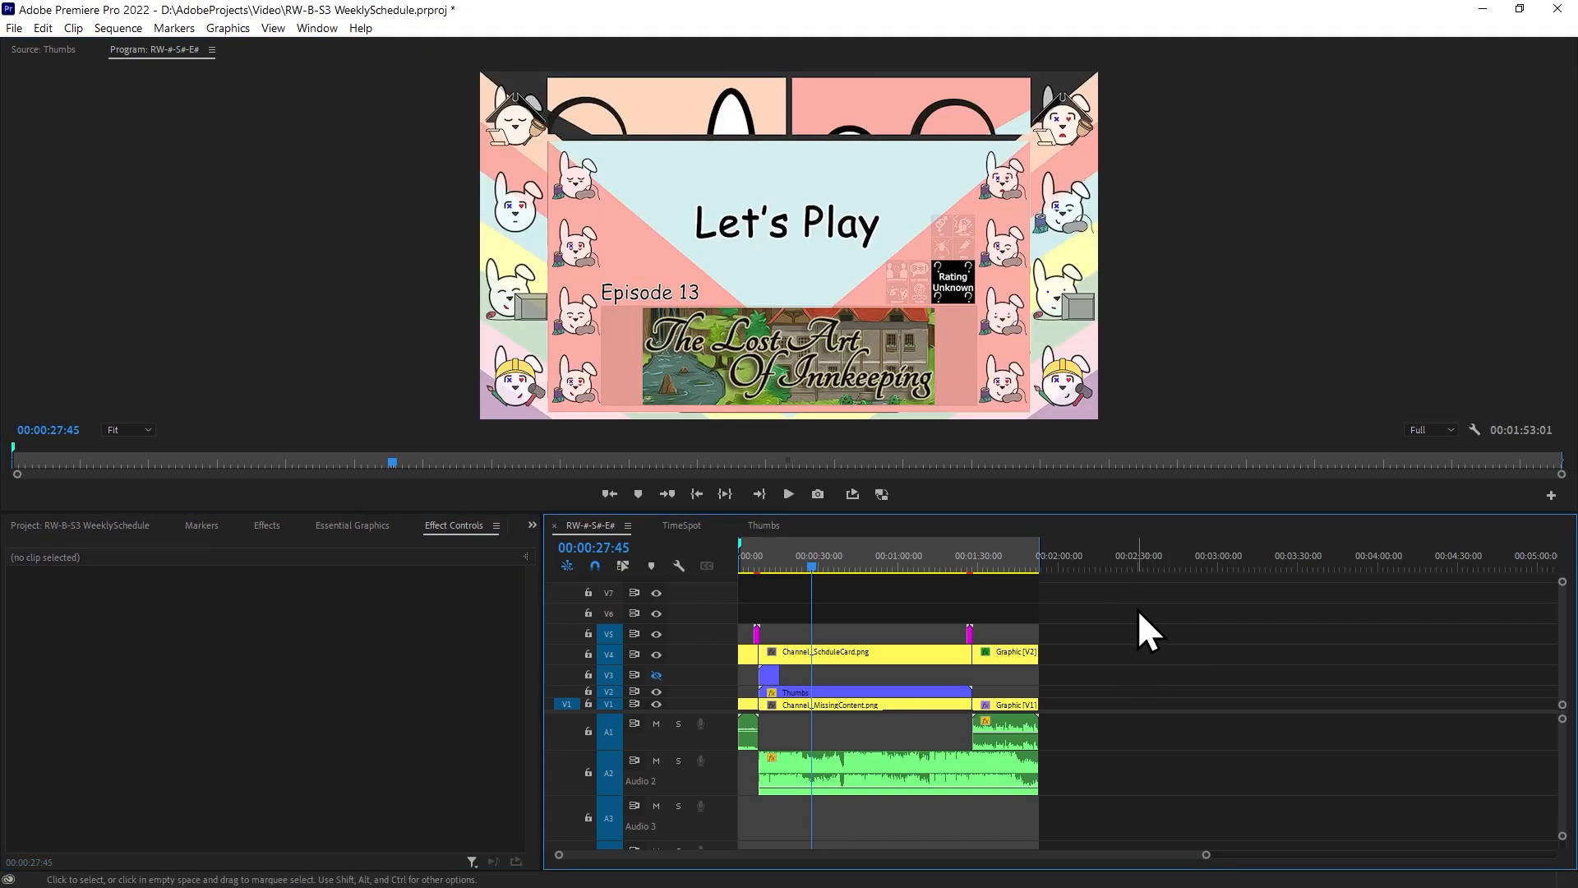
key(Left)
key(Left)
key(Left)
click(1205, 214)
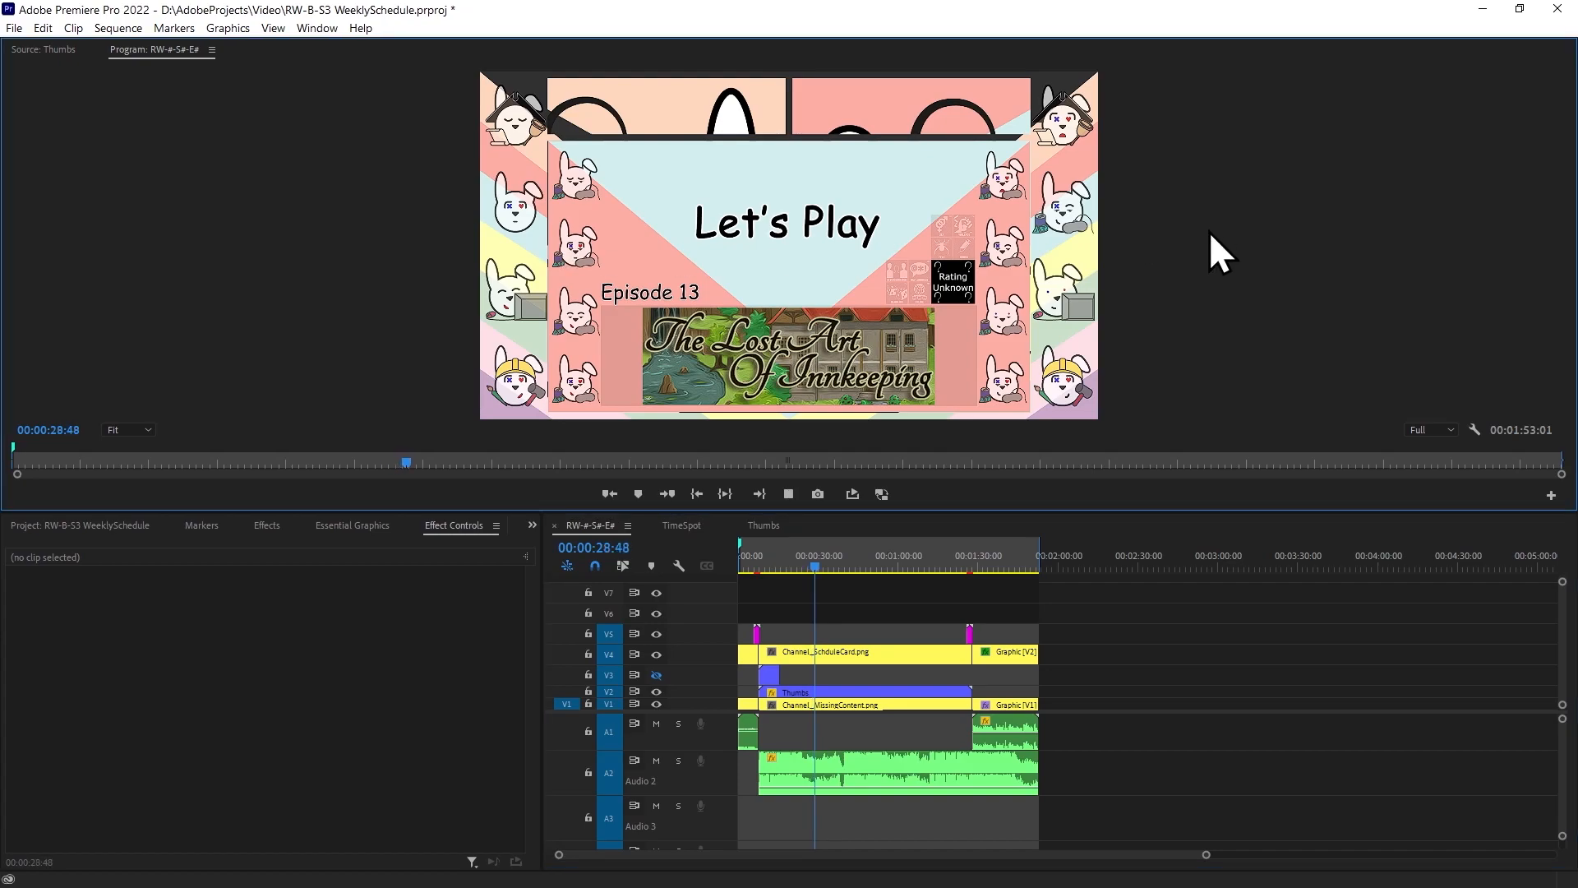
Inspect track V1 in the Thumbs and TimeSpot sequences and preview how the RW-#-S#-E# sequence plays with them.
click(754, 525)
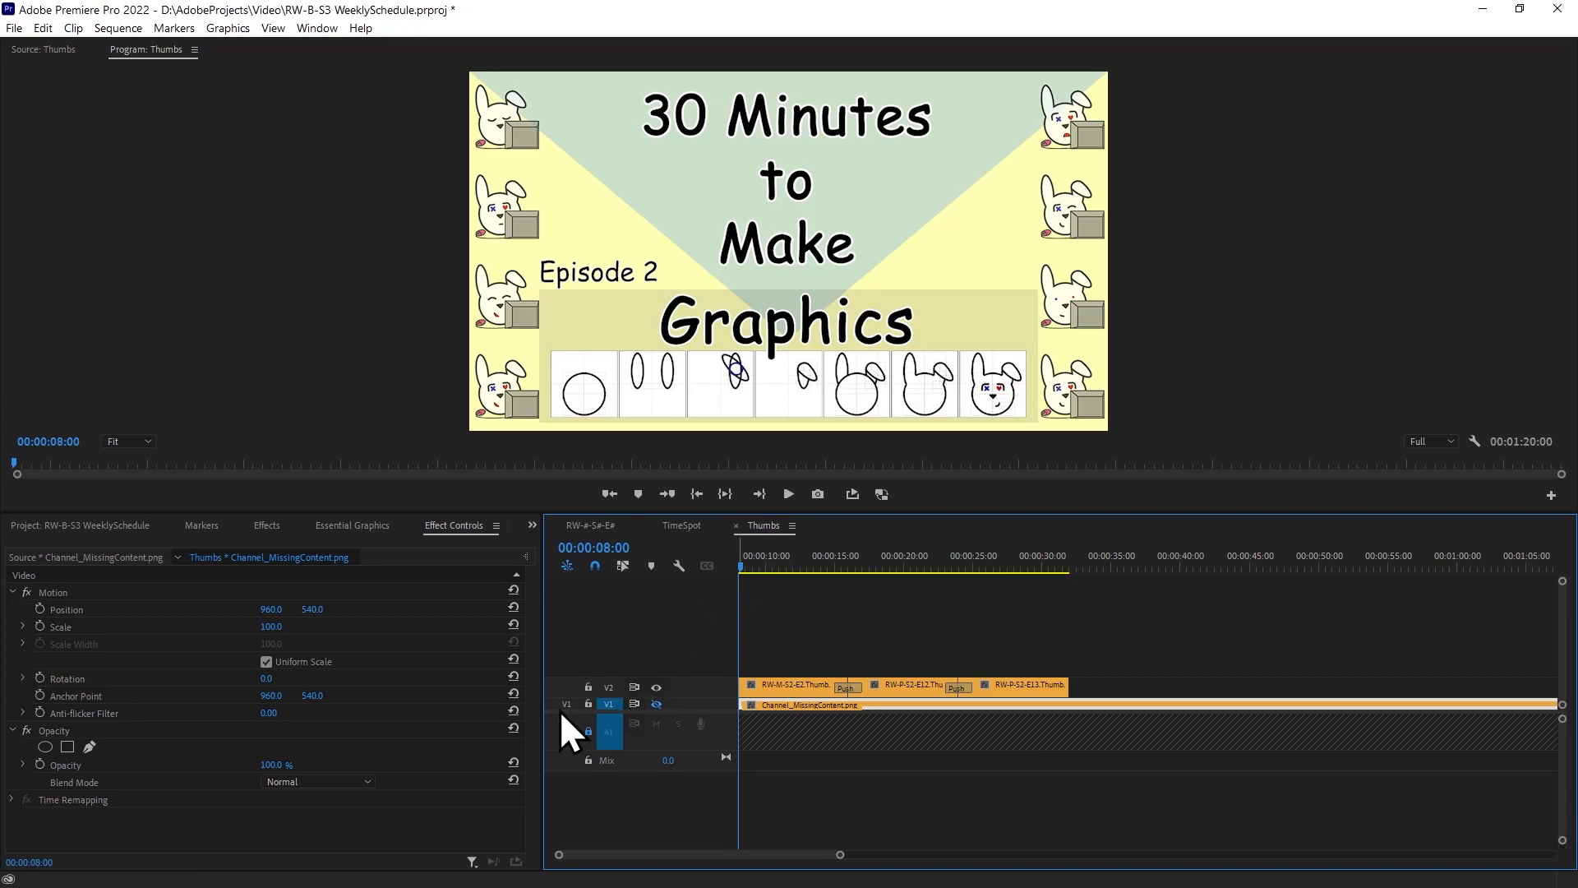
click(587, 704)
click(678, 530)
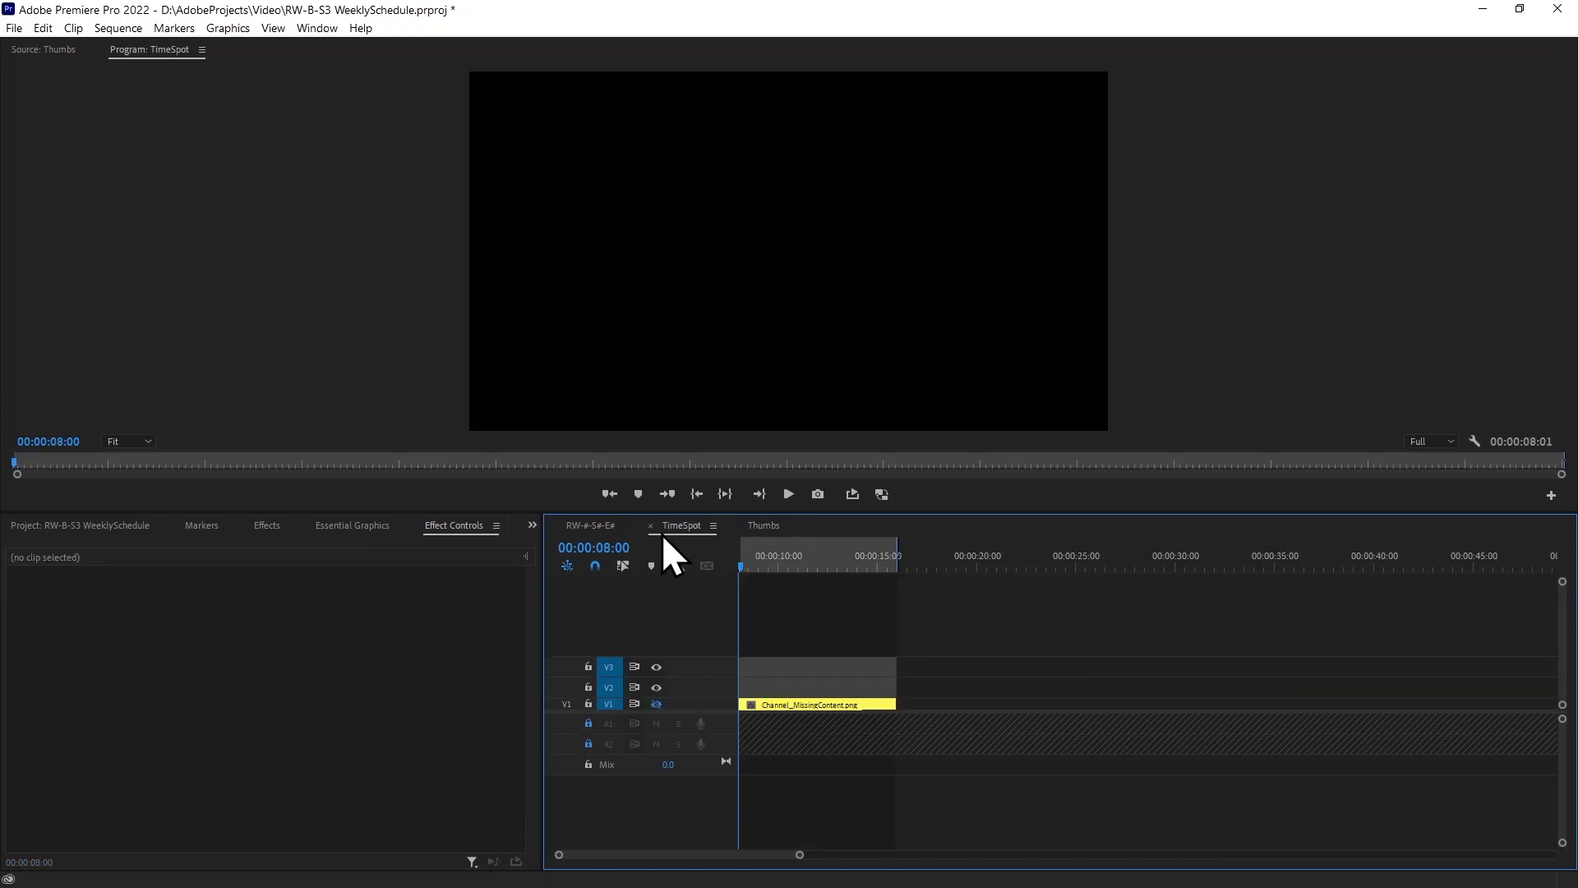
click(608, 527)
key(space)
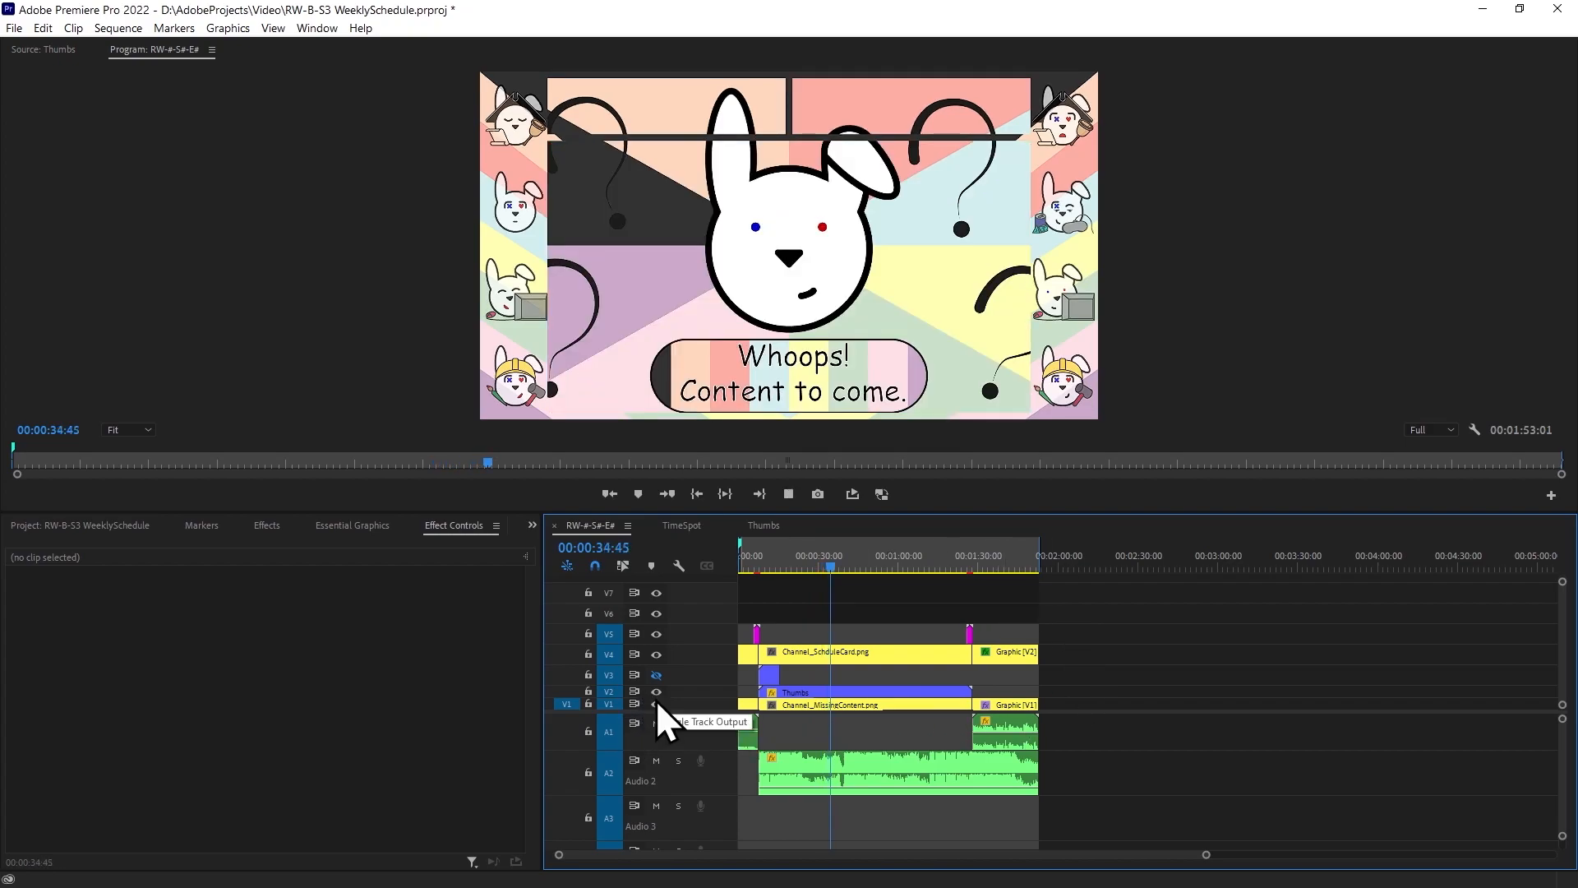
drag(818, 562, 758, 562)
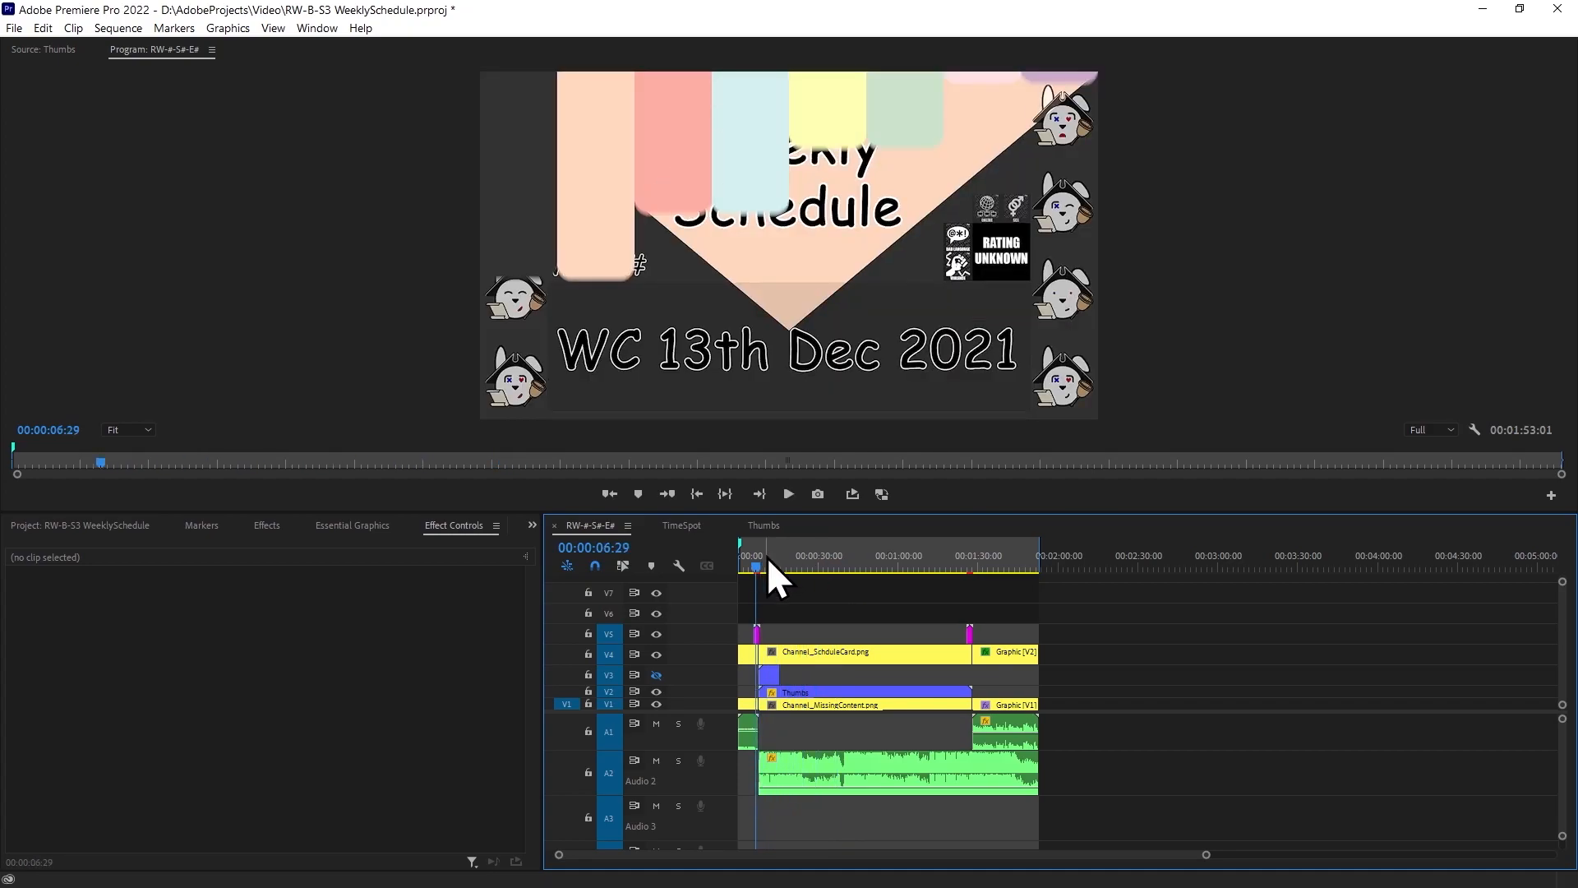
Import Channel_BG.png and replace the Channel_MissingContent.png clip on track V1 of the RW-#-S#-E# sequence with it.
key(space)
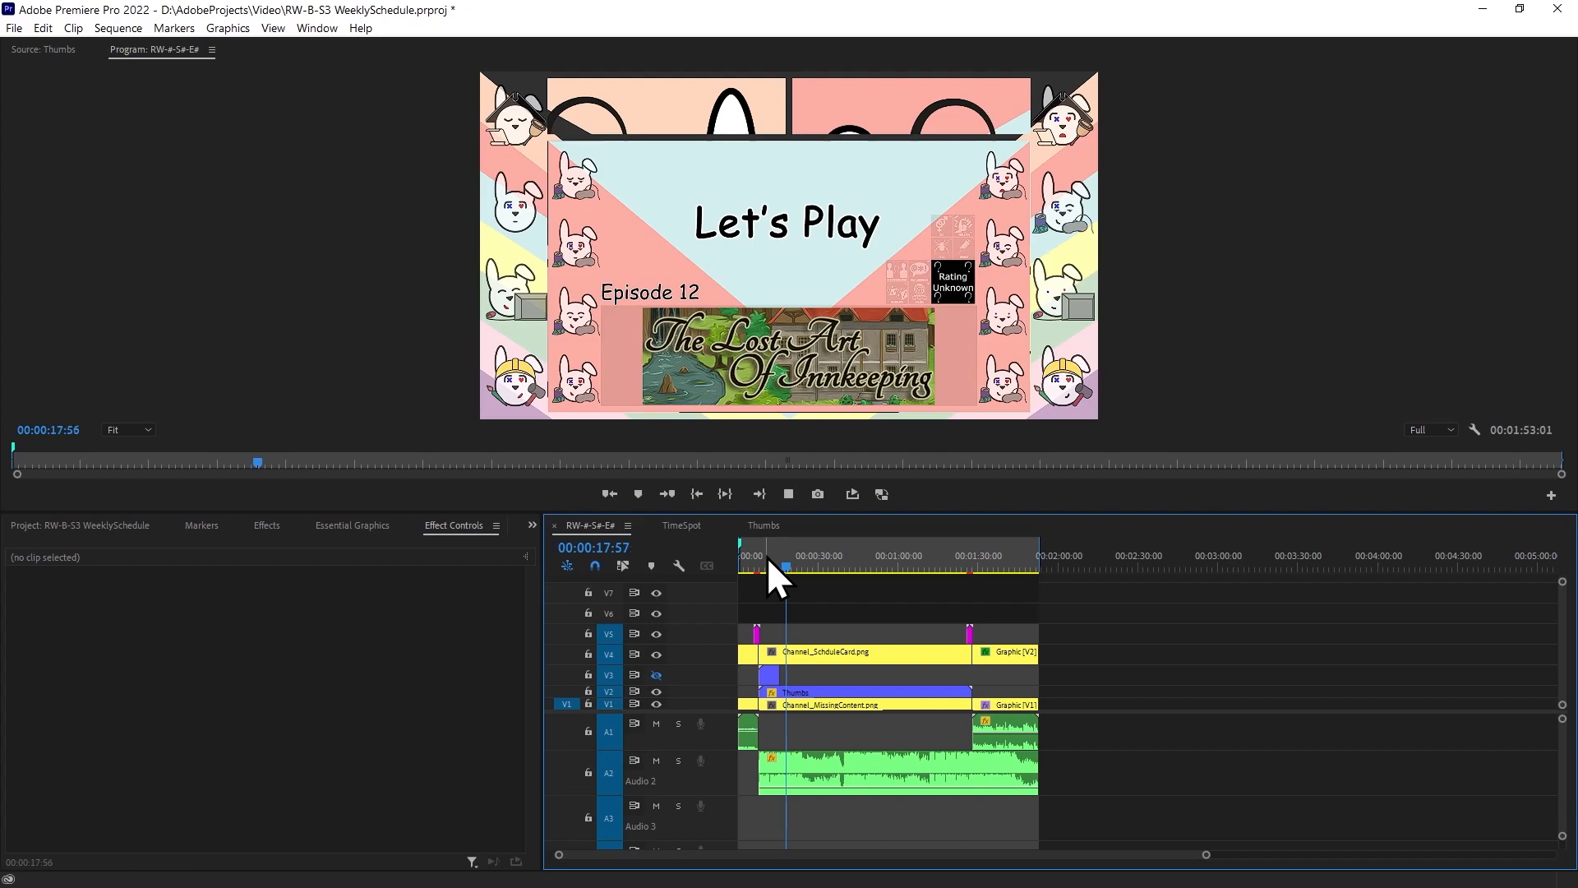
key(space)
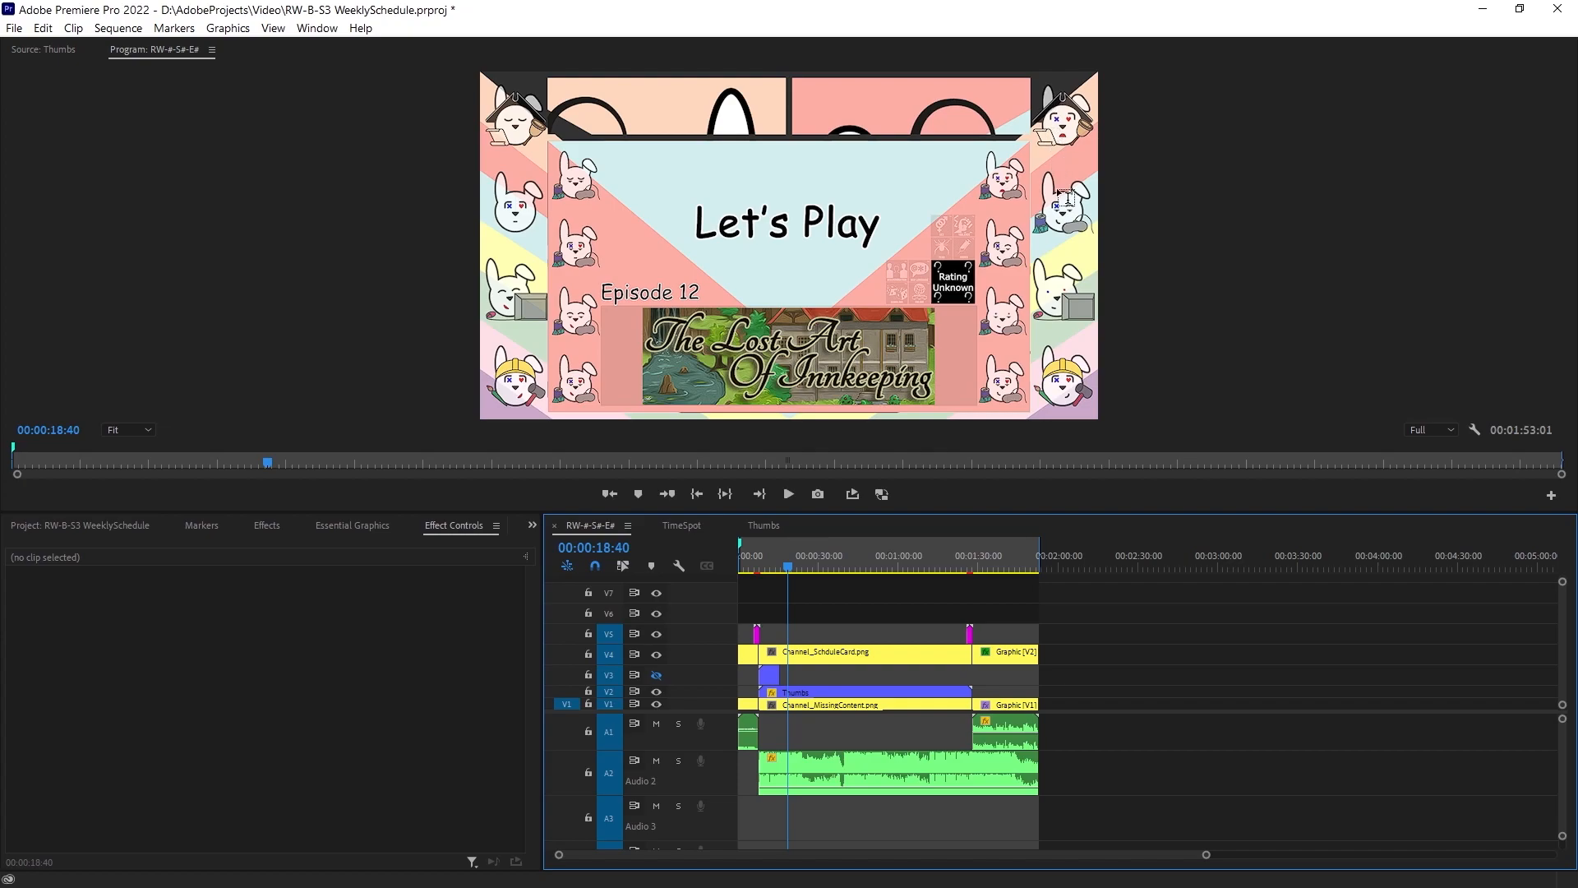
click(812, 706)
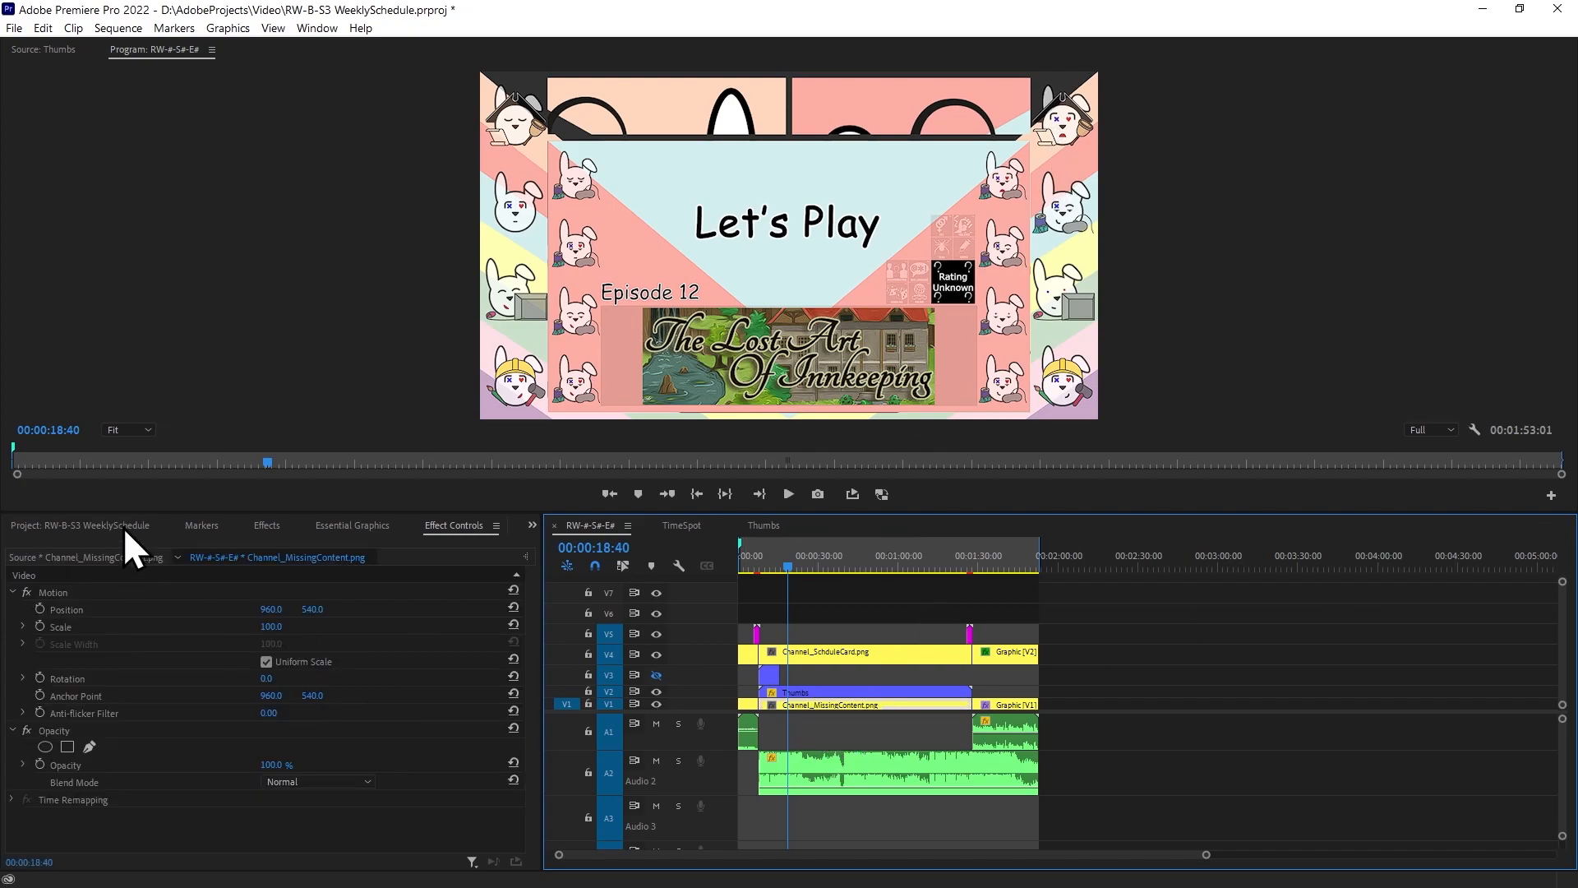
click(85, 524)
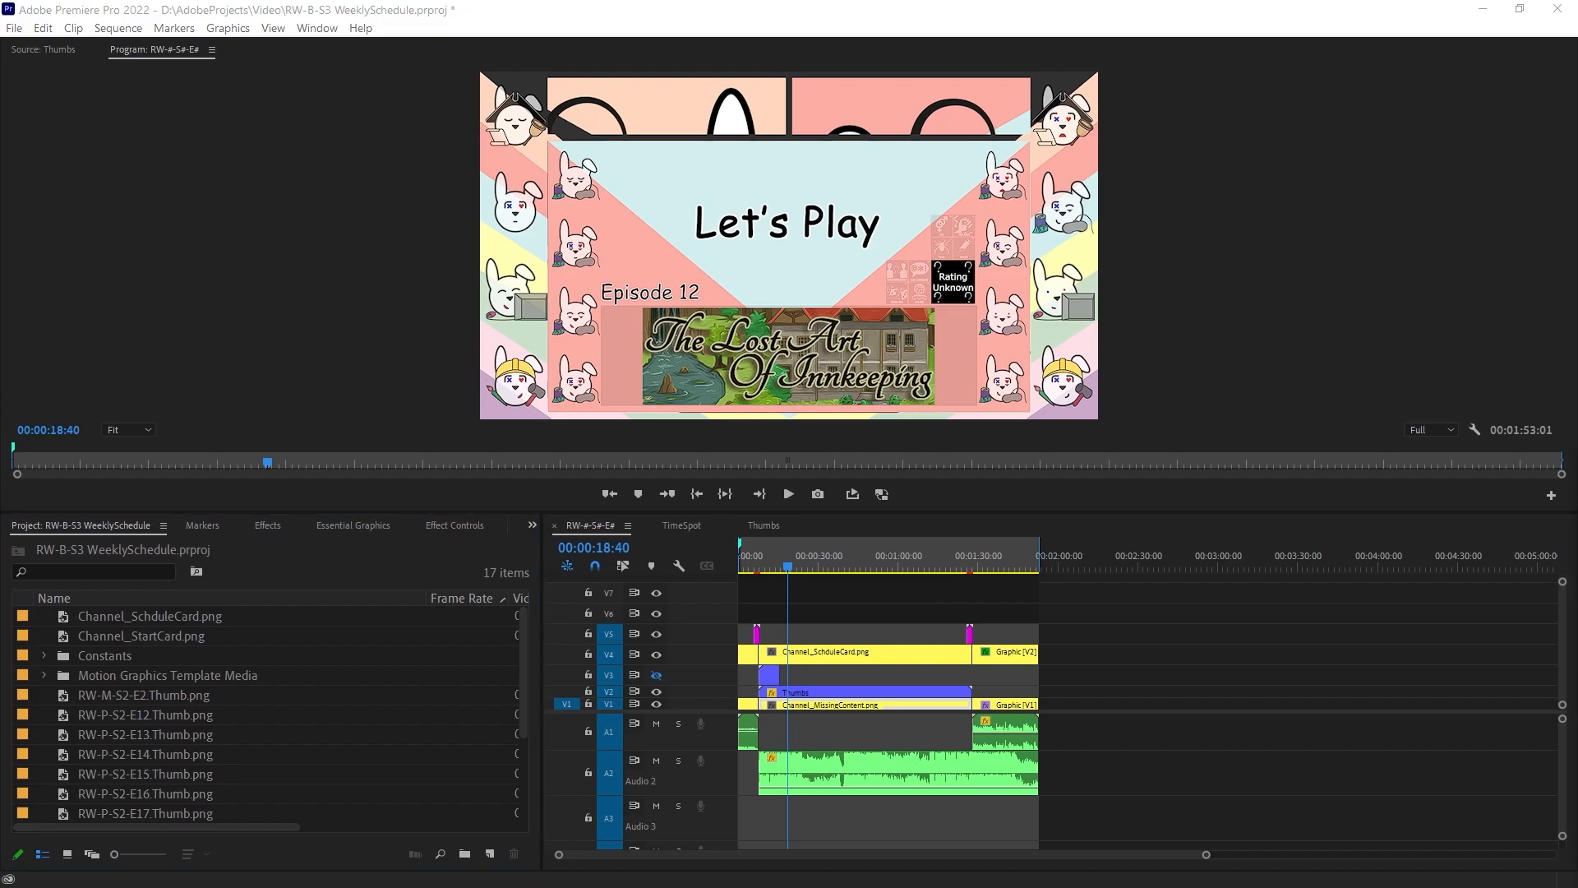
drag(200, 614, 204, 618)
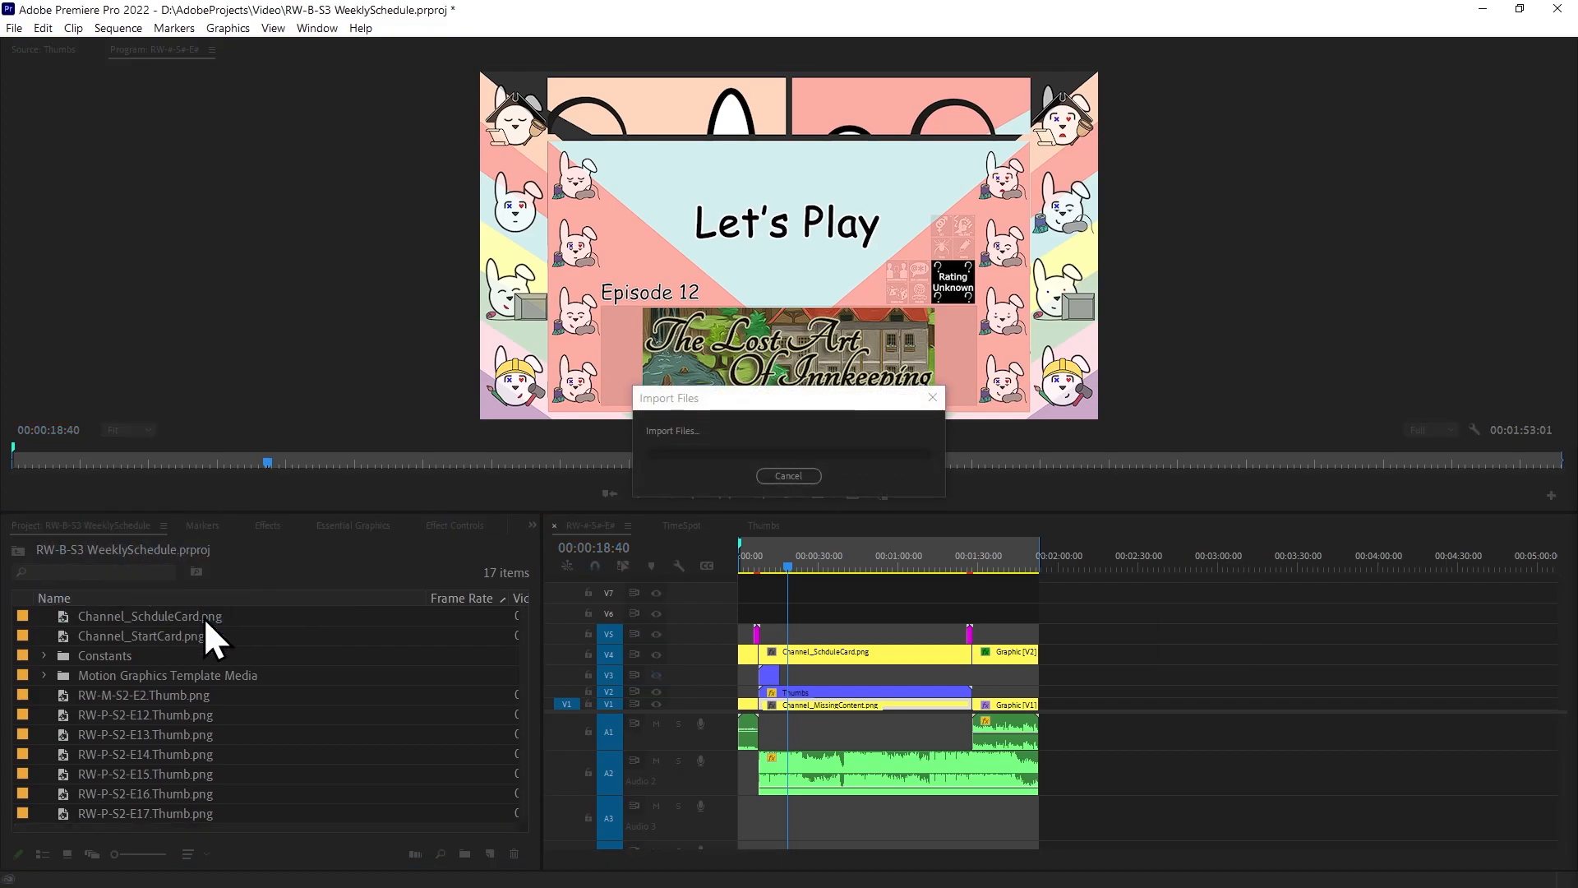
drag(105, 619, 878, 712)
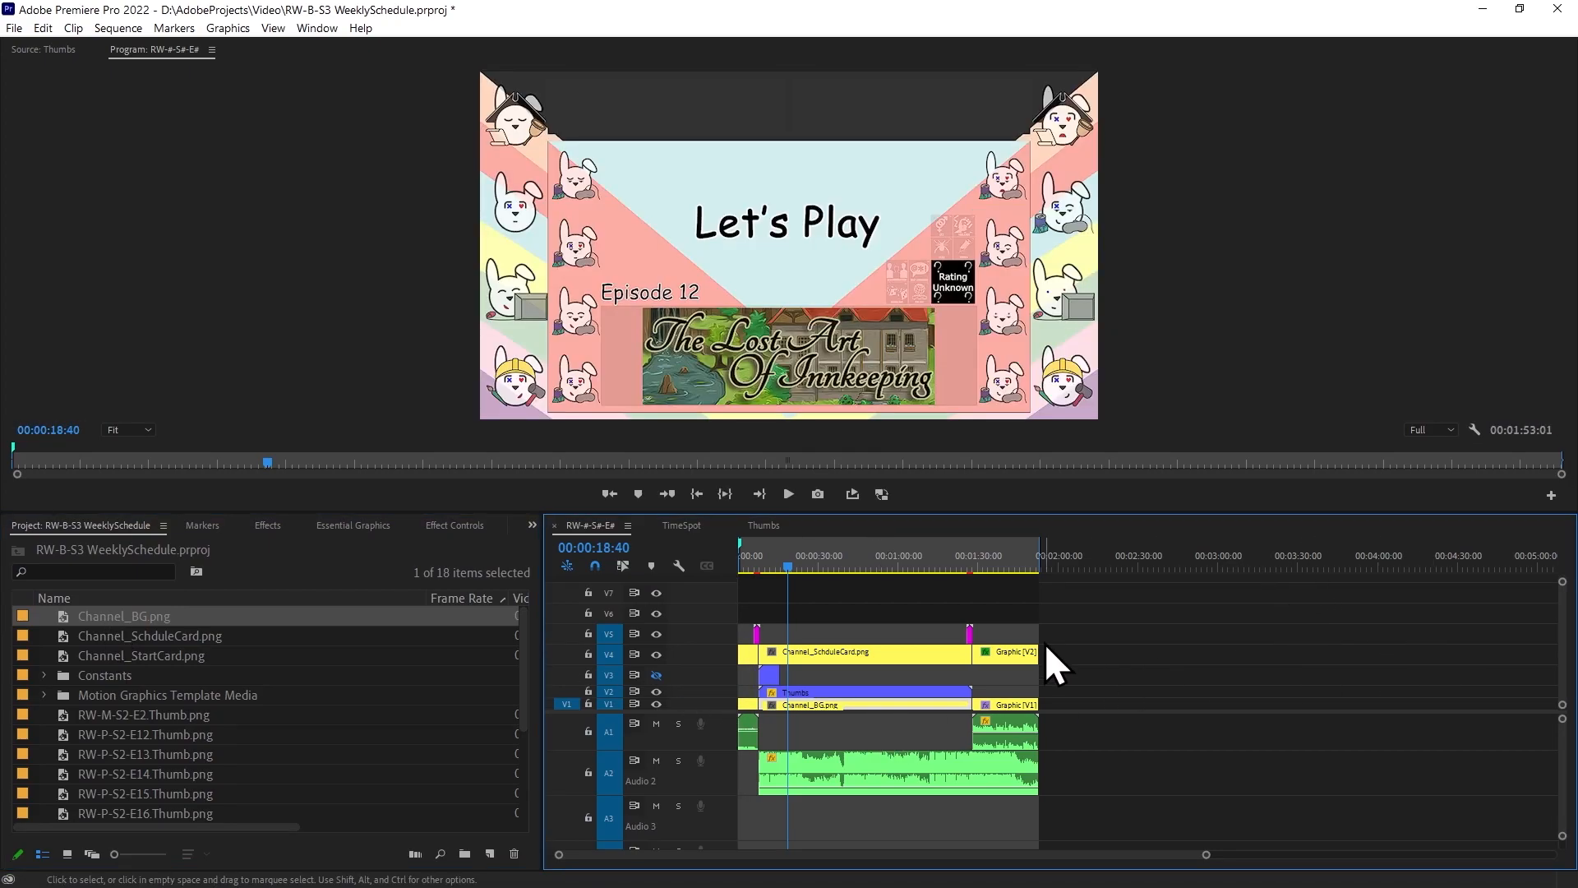
Try a scale of 79 on the Thumbs clip on track V2.
click(762, 567)
drag(763, 568, 796, 566)
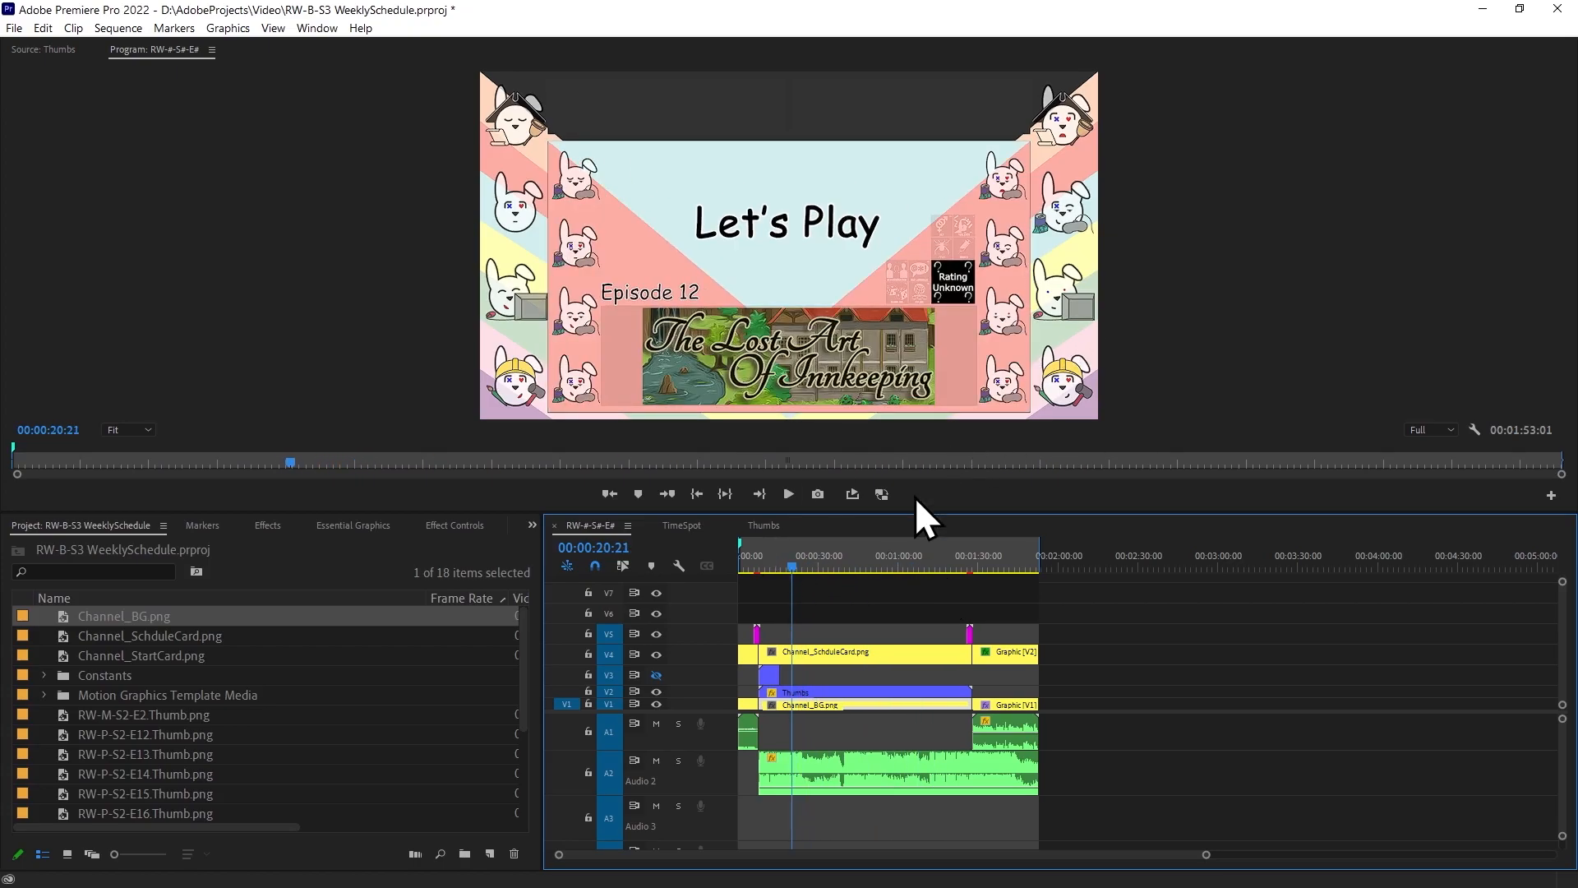
click(826, 693)
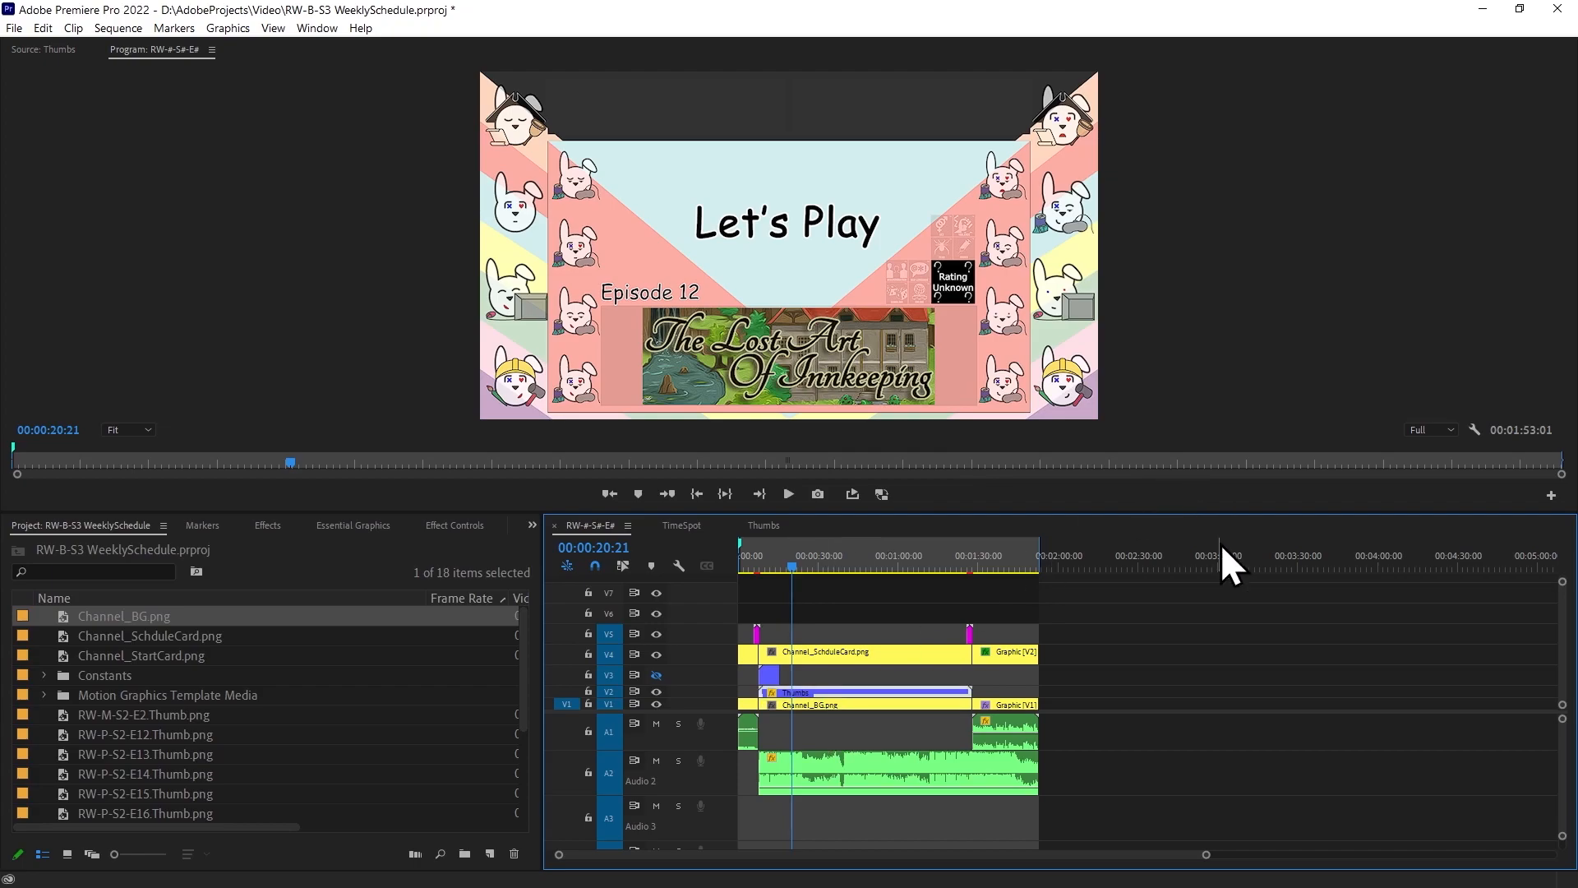
click(772, 524)
click(605, 527)
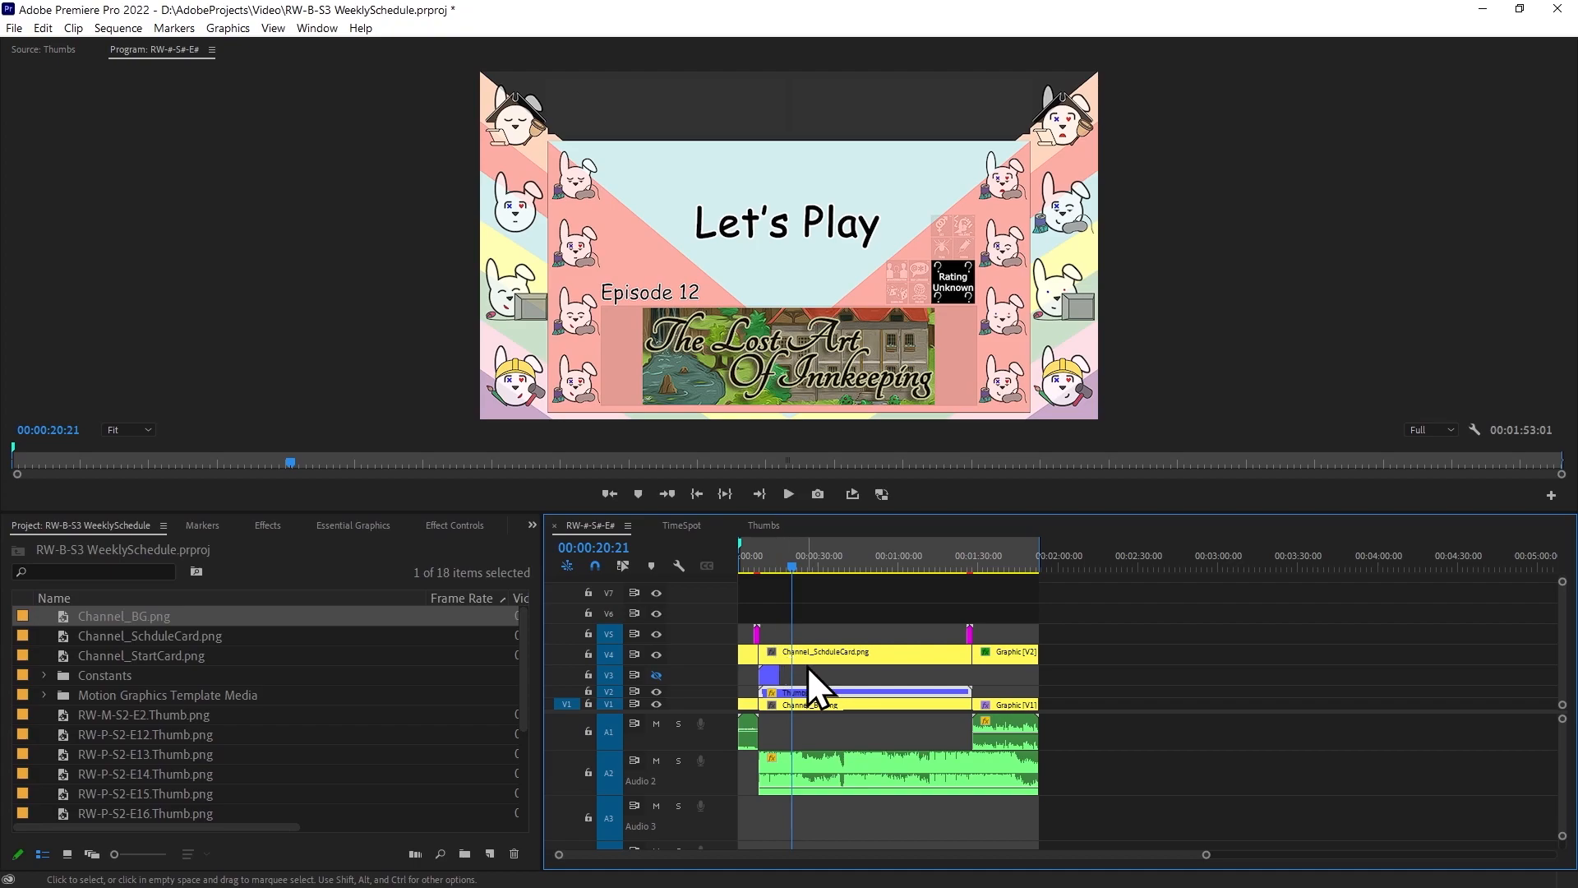
click(817, 693)
click(443, 529)
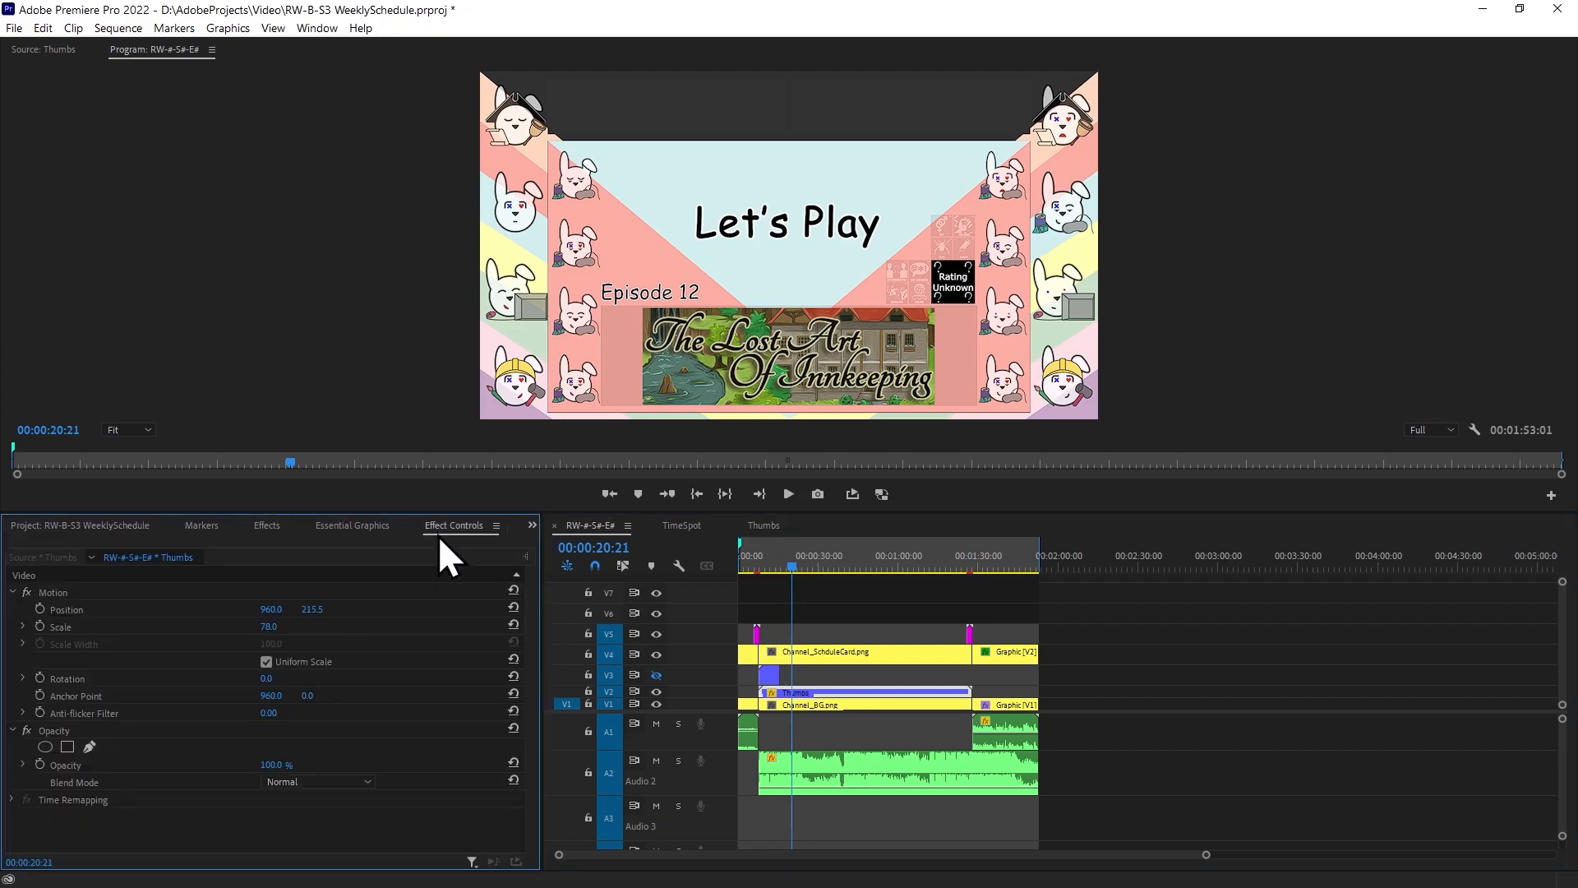
click(269, 626)
text(79)
key(Return)
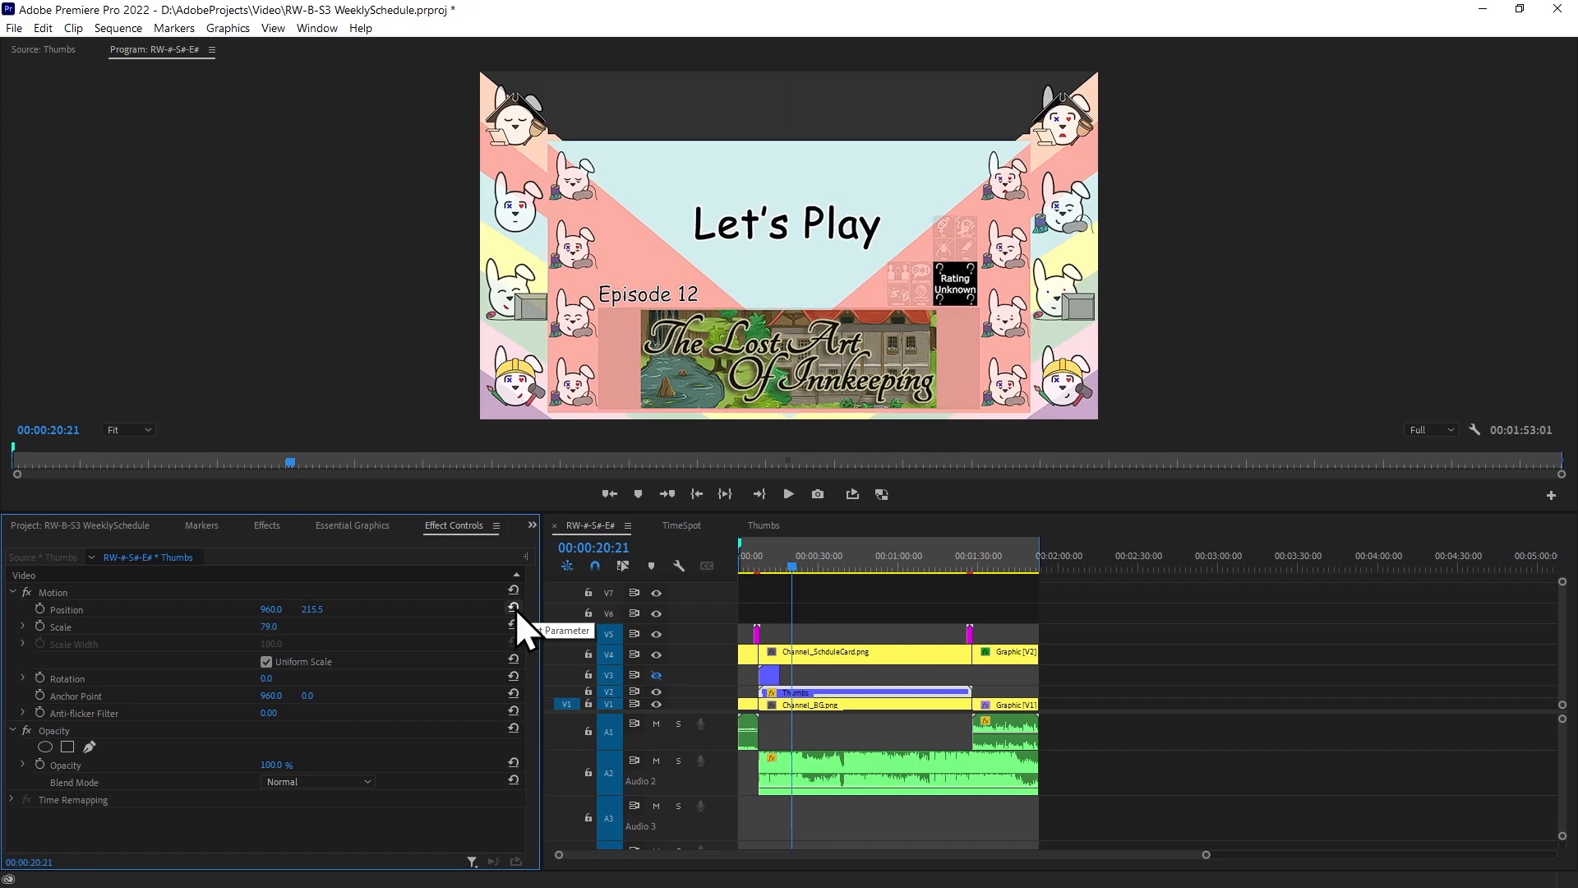
Set the Thumbs clip's vertical position to 215 while viewing a different thumbnail in the card's frame.
mouse_move(792, 567)
mouse_down()
mouse_move(762, 567)
mouse_move(775, 574)
mouse_up()
click(317, 609)
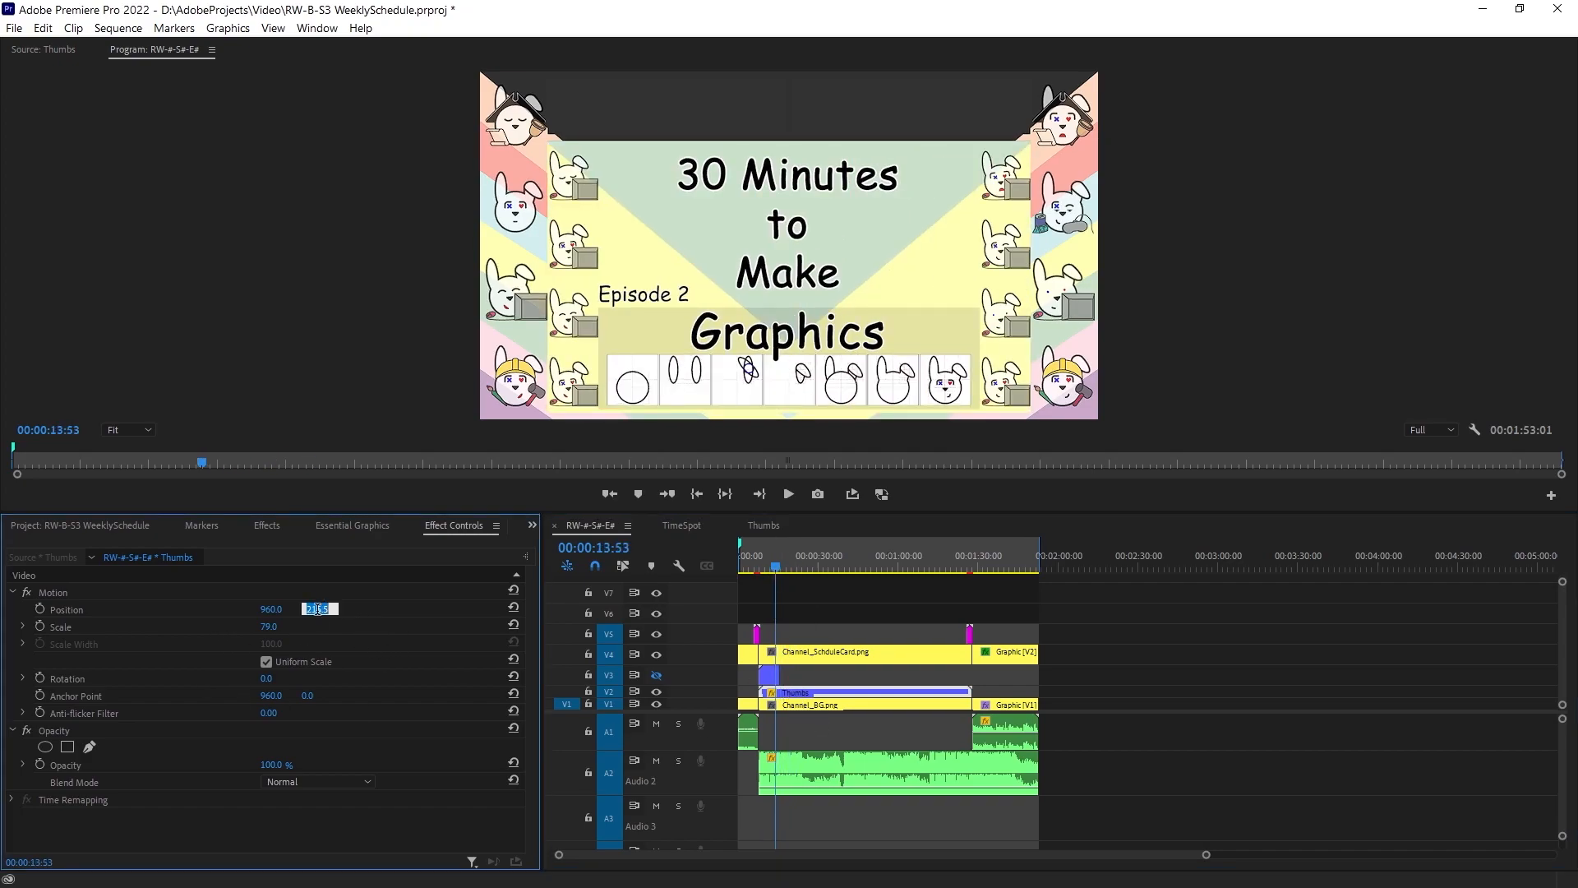
text(215)
key(Return)
Set the Thumbs clip's scale to 78.5 and play a short stretch to check the fit in the frame.
drag(773, 566, 804, 574)
click(269, 626)
click(272, 624)
key(BackSpace)
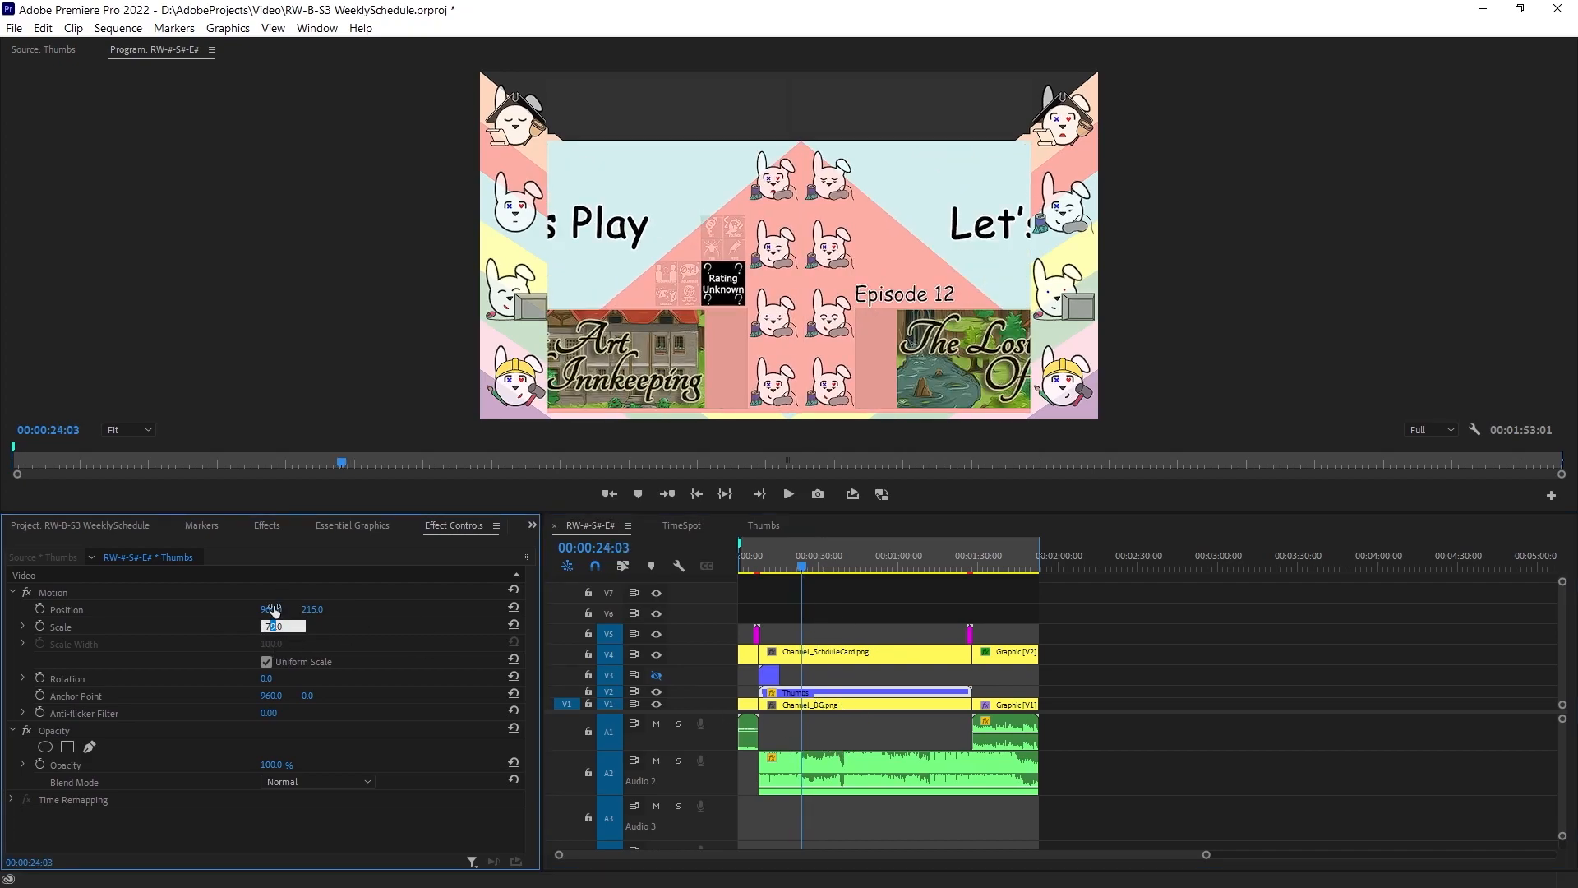
text(8)
key(Return)
click(274, 609)
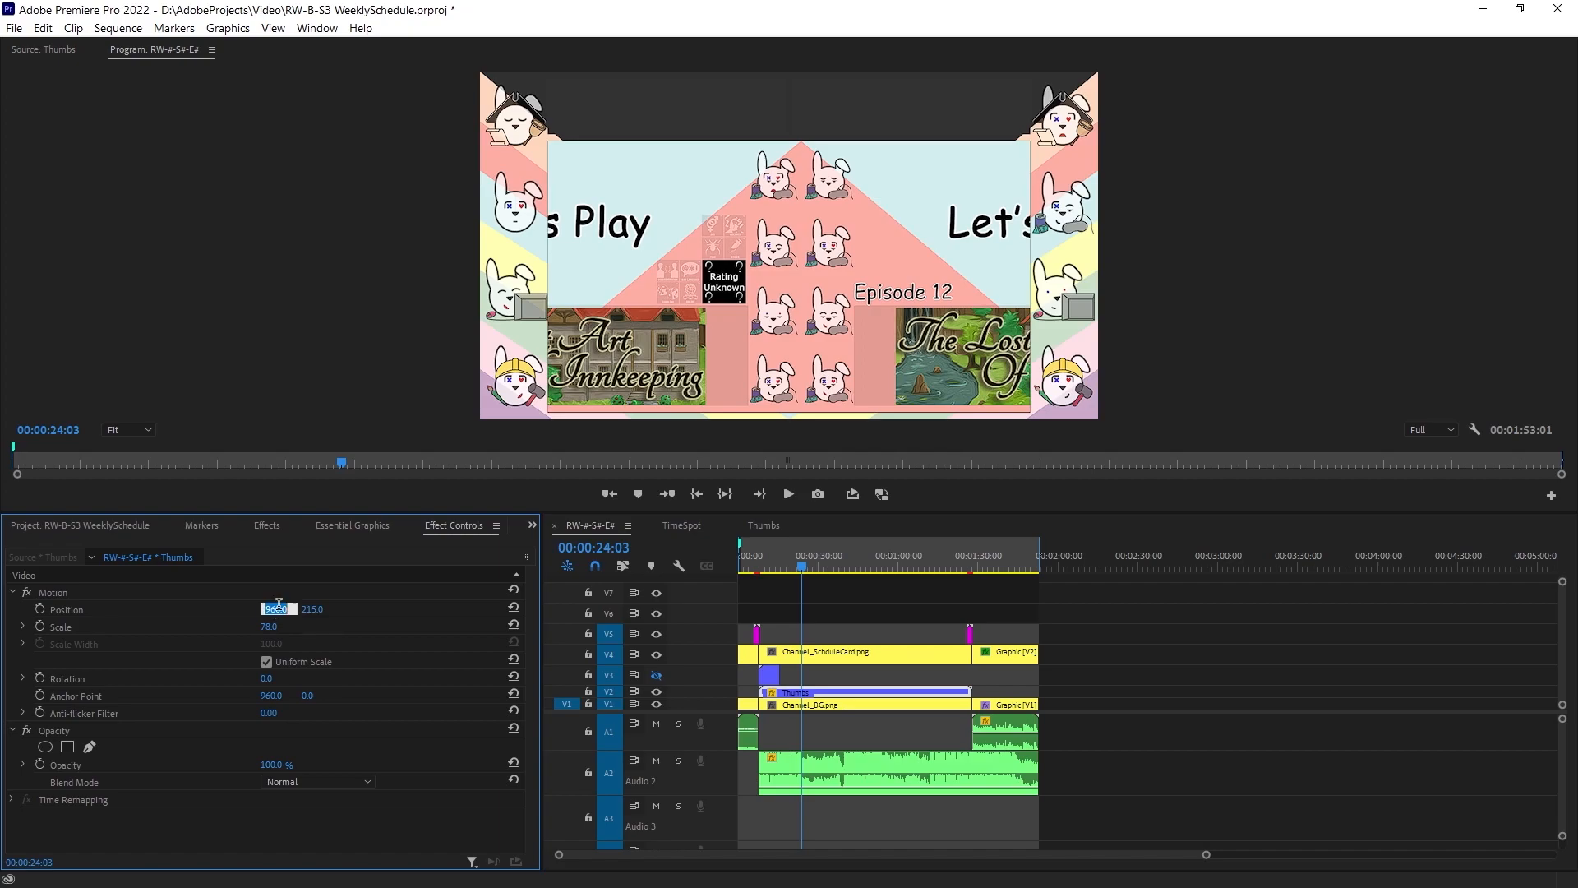
click(274, 628)
drag(281, 618, 277, 621)
key(Return)
drag(801, 570, 812, 570)
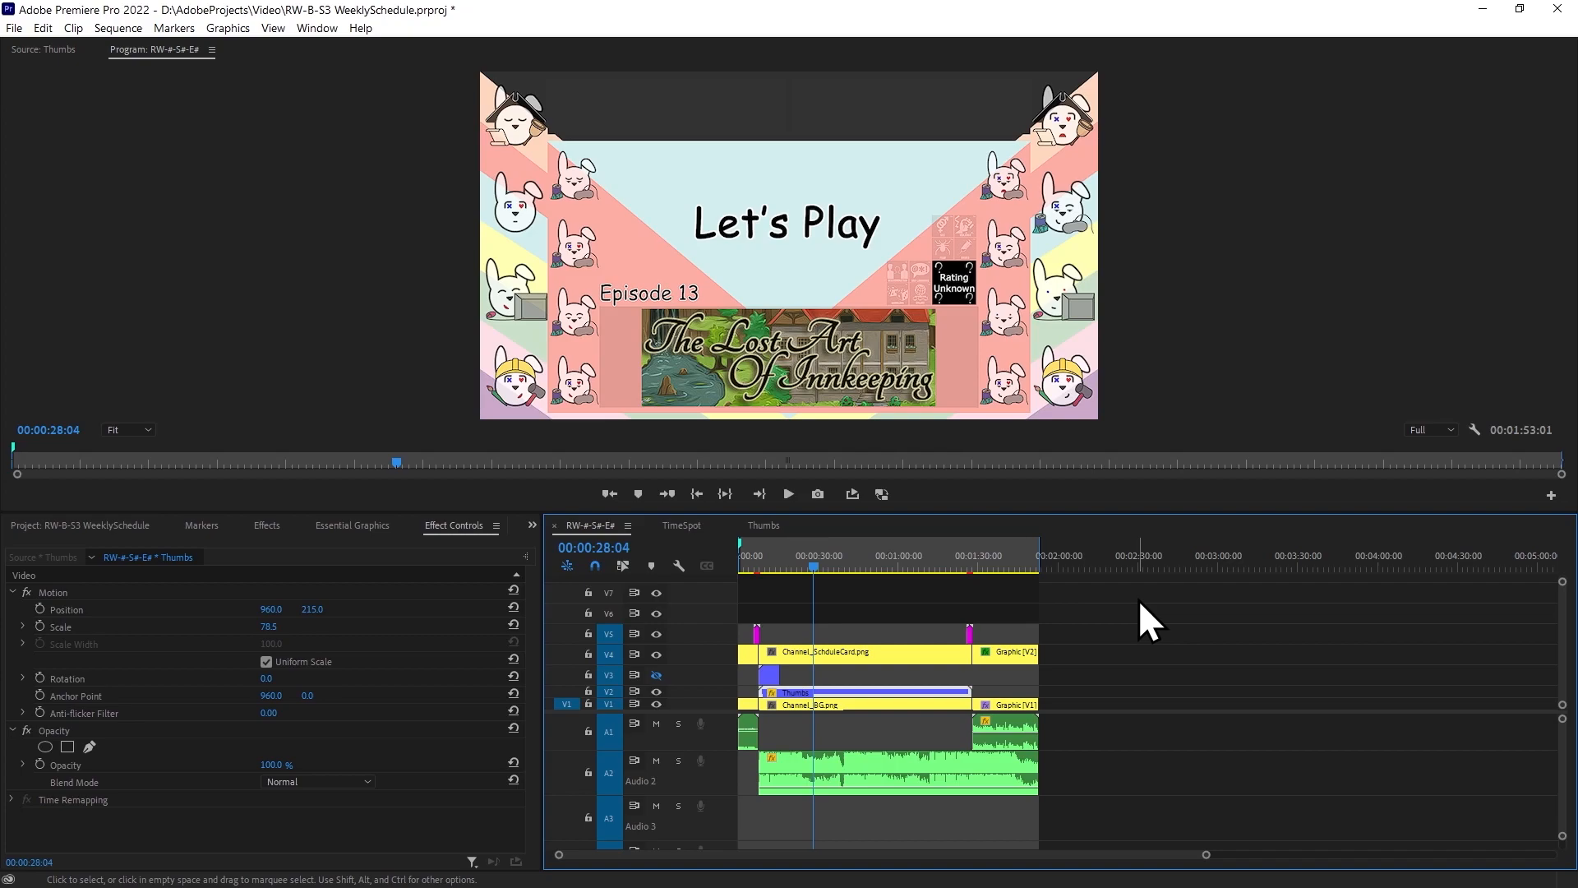
key(space)
key(space)
Move the Content Warnings clip and all the clips on the tracks above it up one track, leaving V3 empty.
click(828, 670)
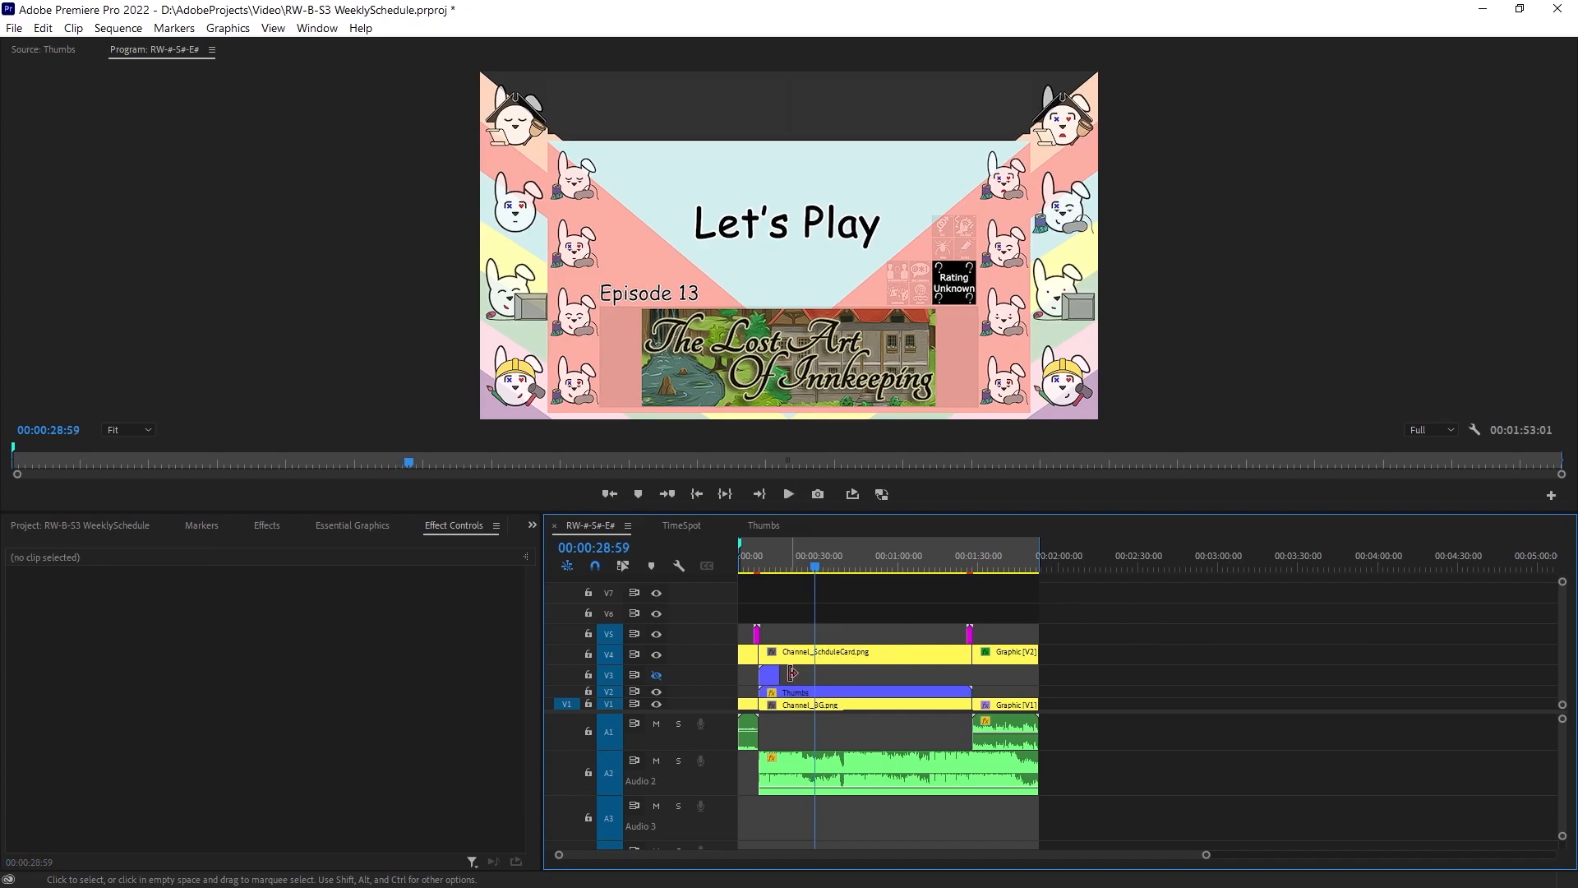
click(771, 679)
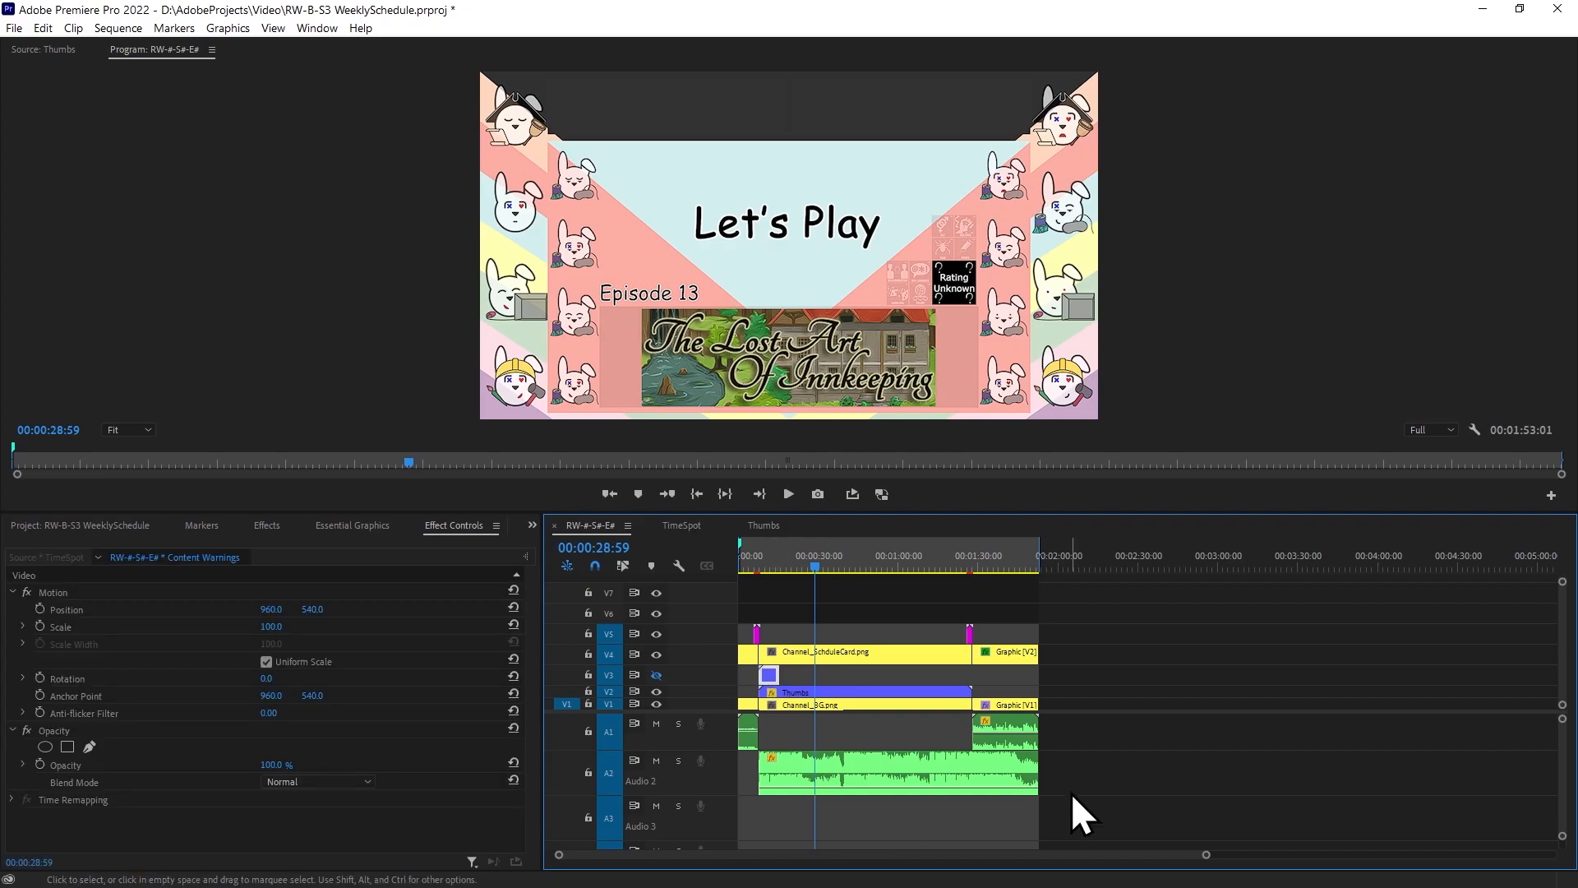
drag(1120, 629, 776, 634)
click(772, 658)
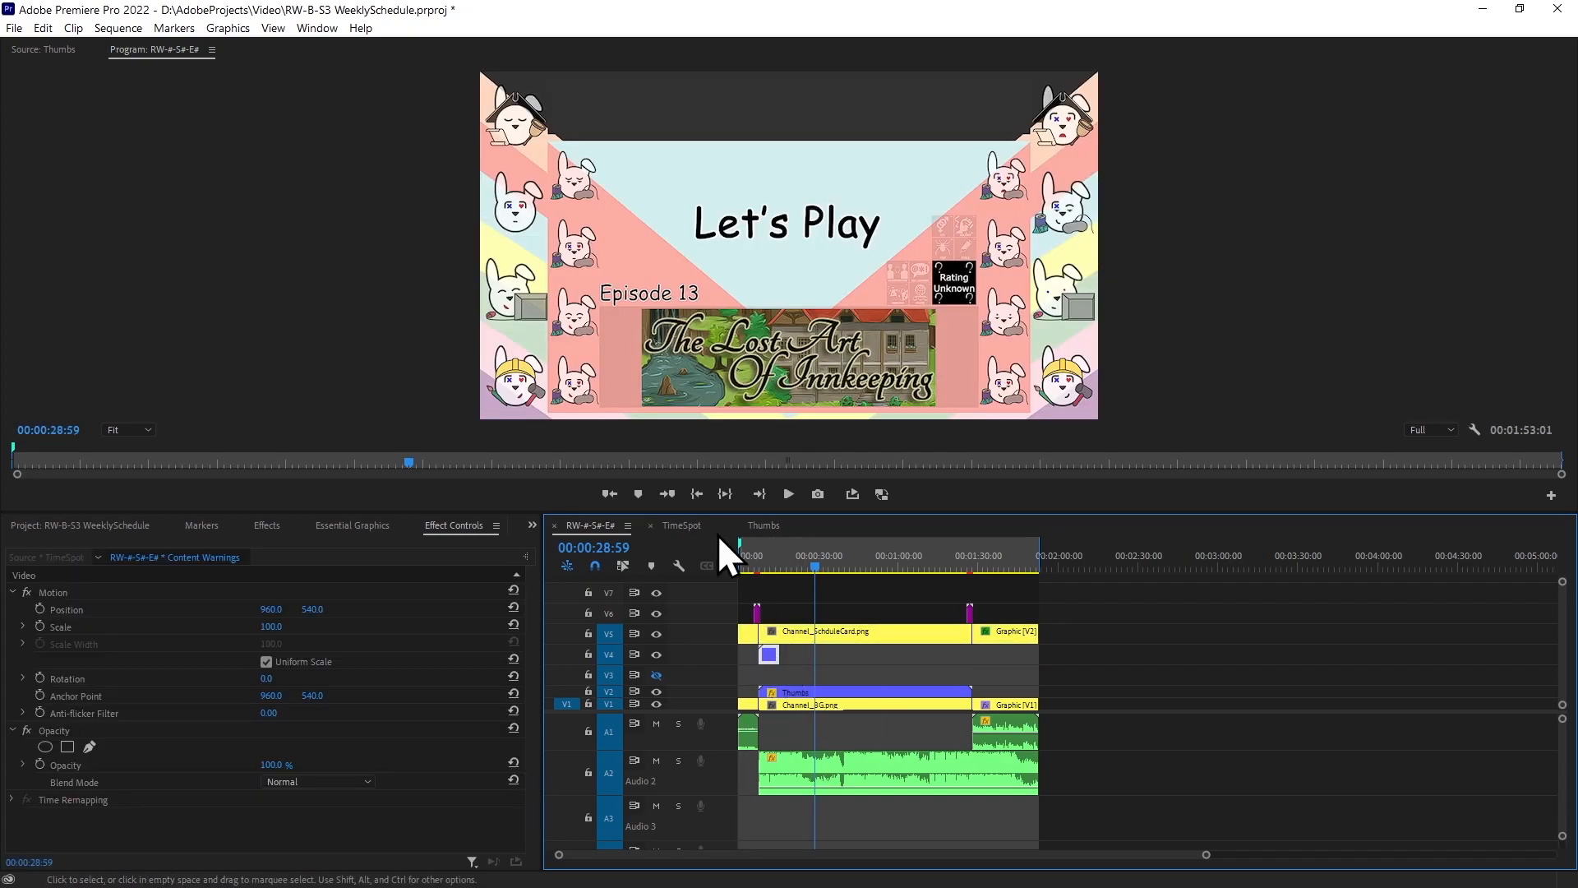
Look over the TimeSpot sequence's timeline and duplicate the TimeSpot sequence in the project.
click(676, 526)
key(grave)
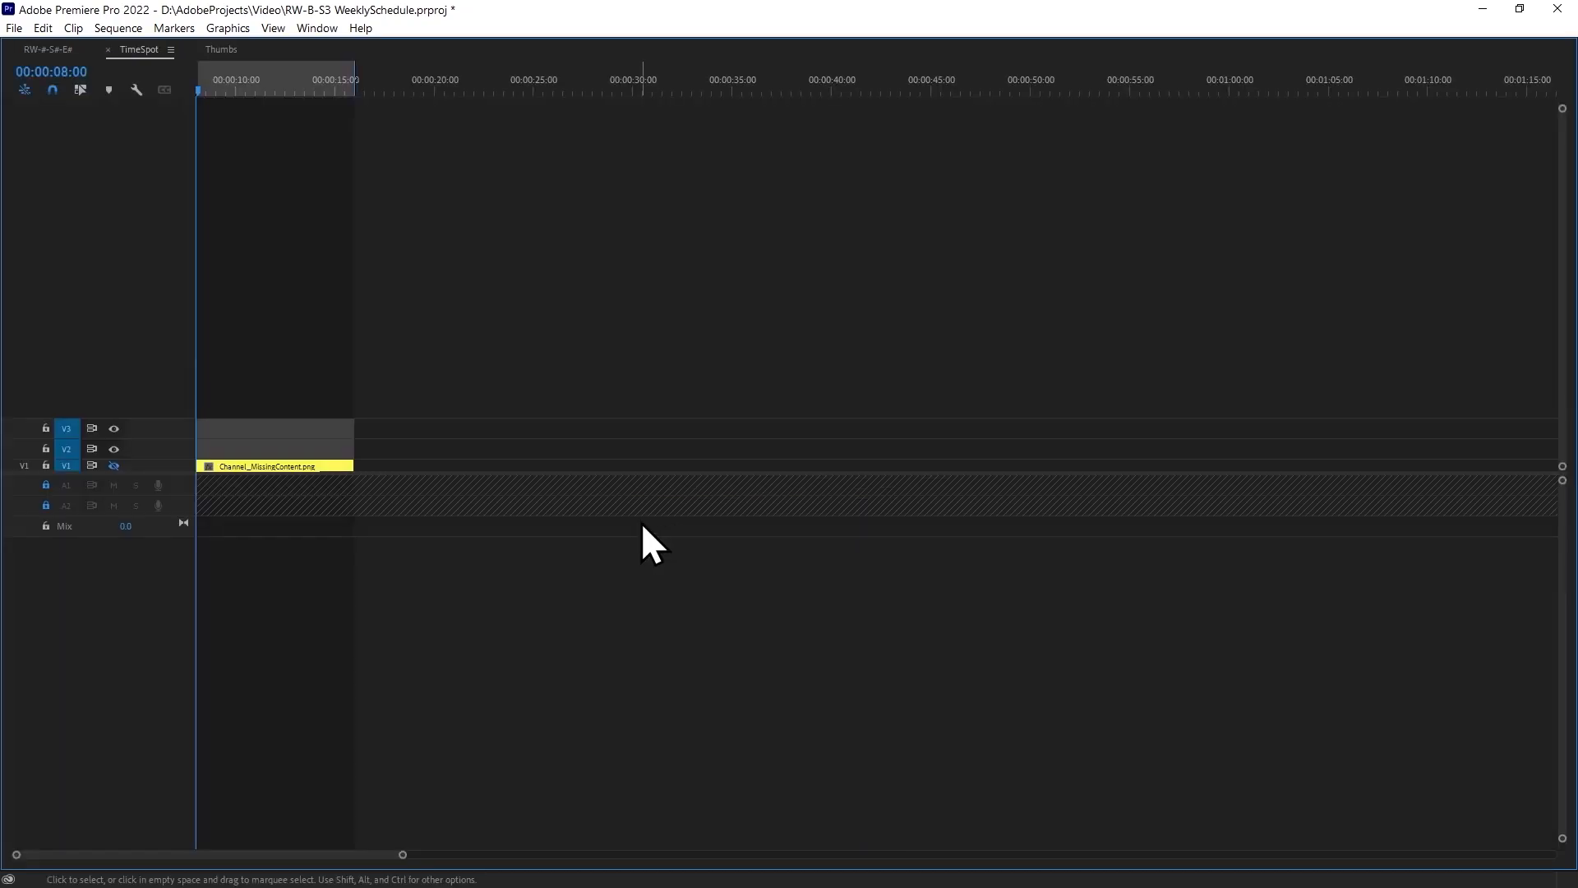
key(grave)
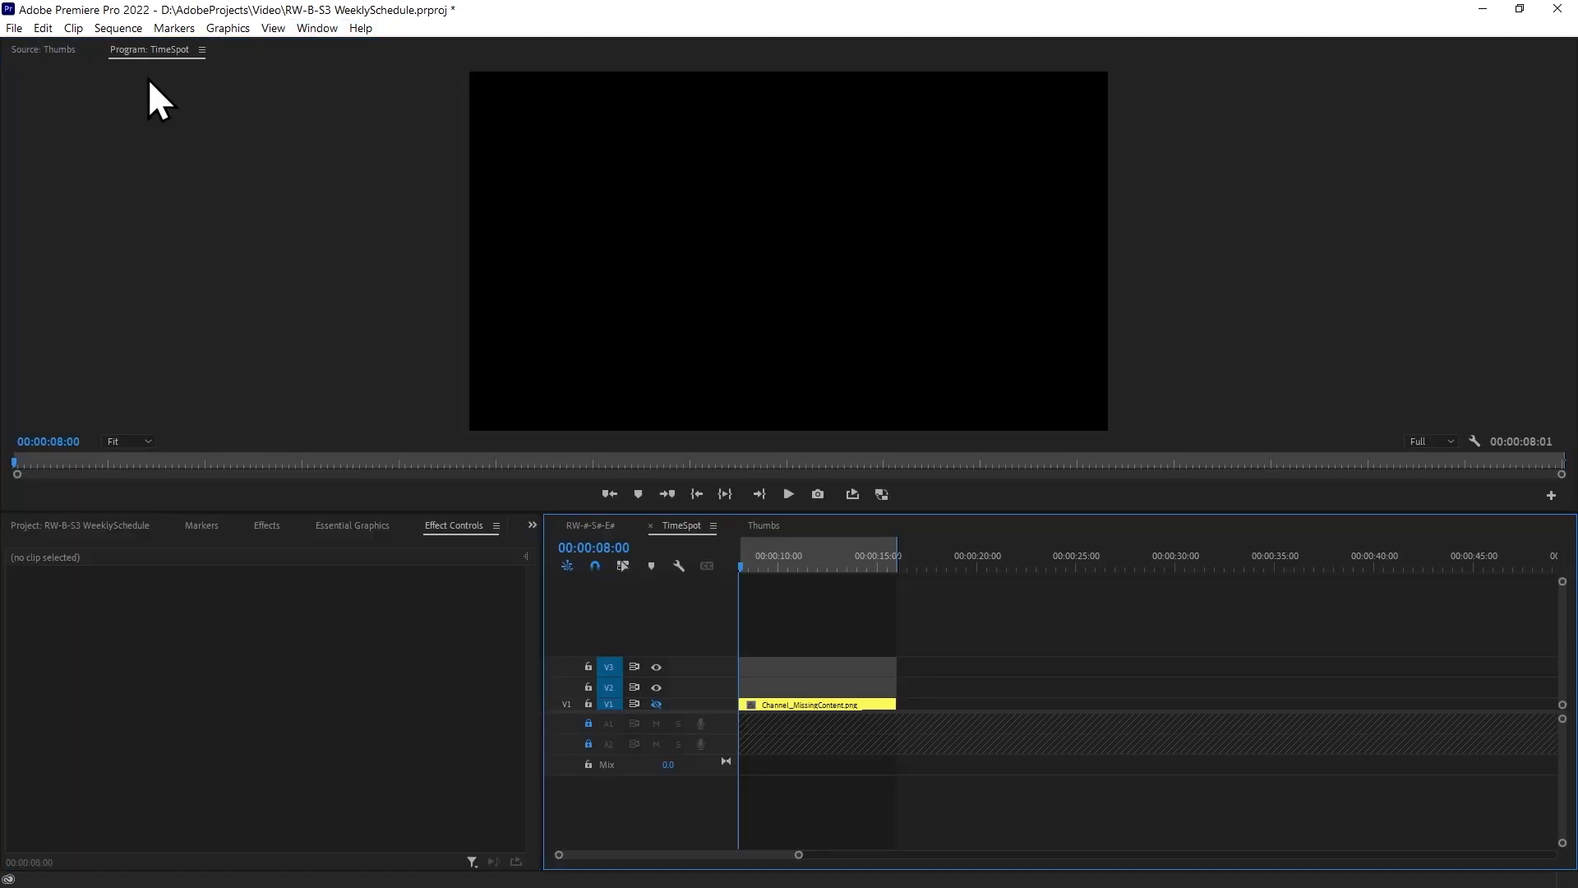
click(60, 527)
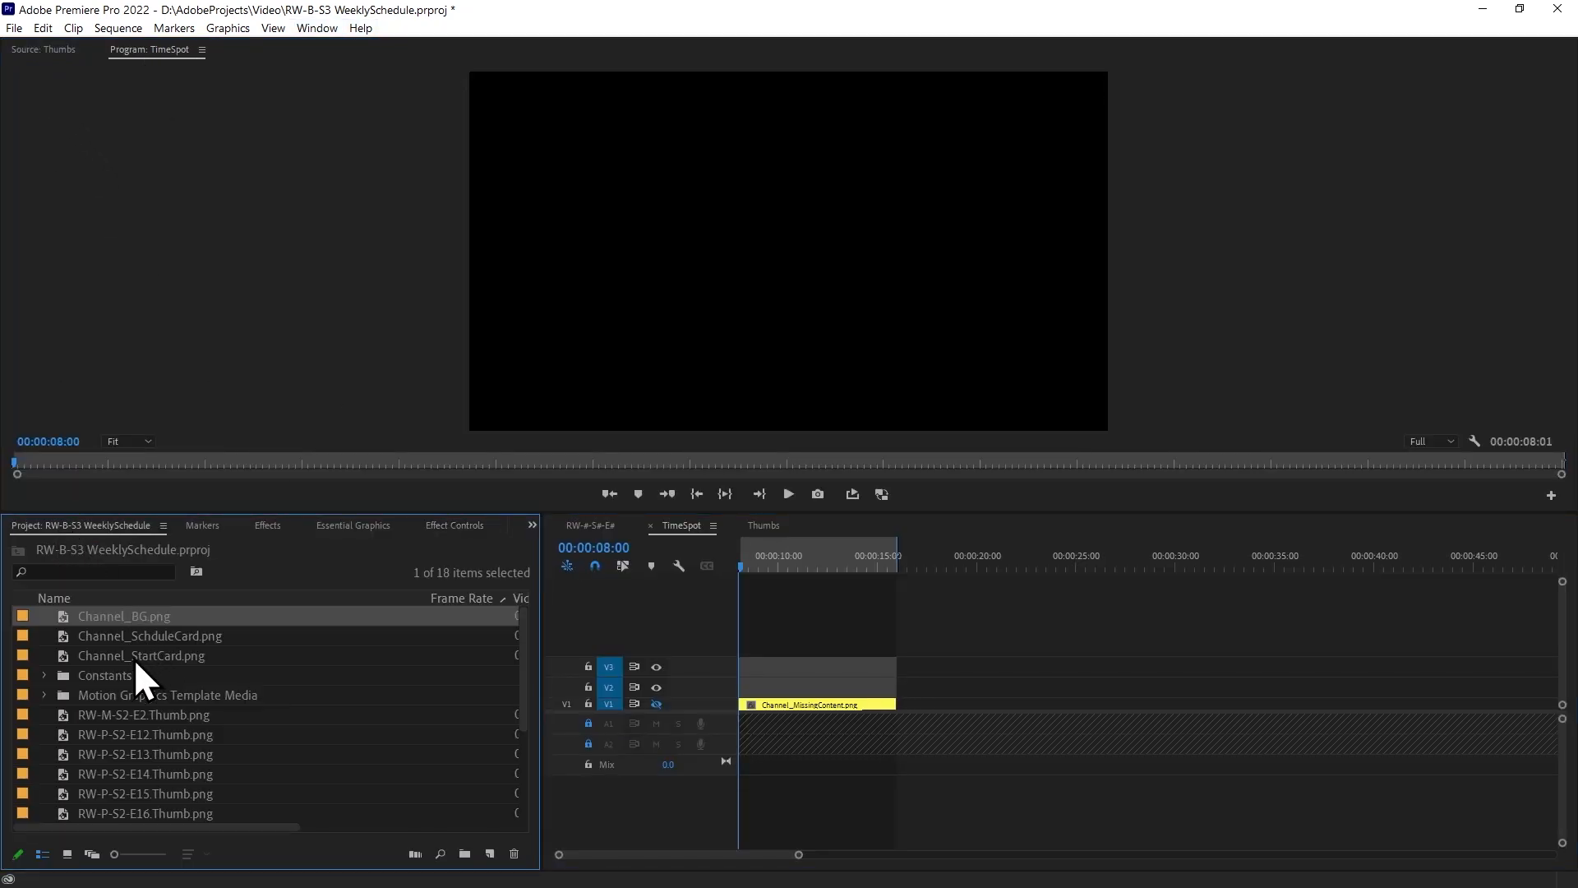
scroll(61, 703, down, 3)
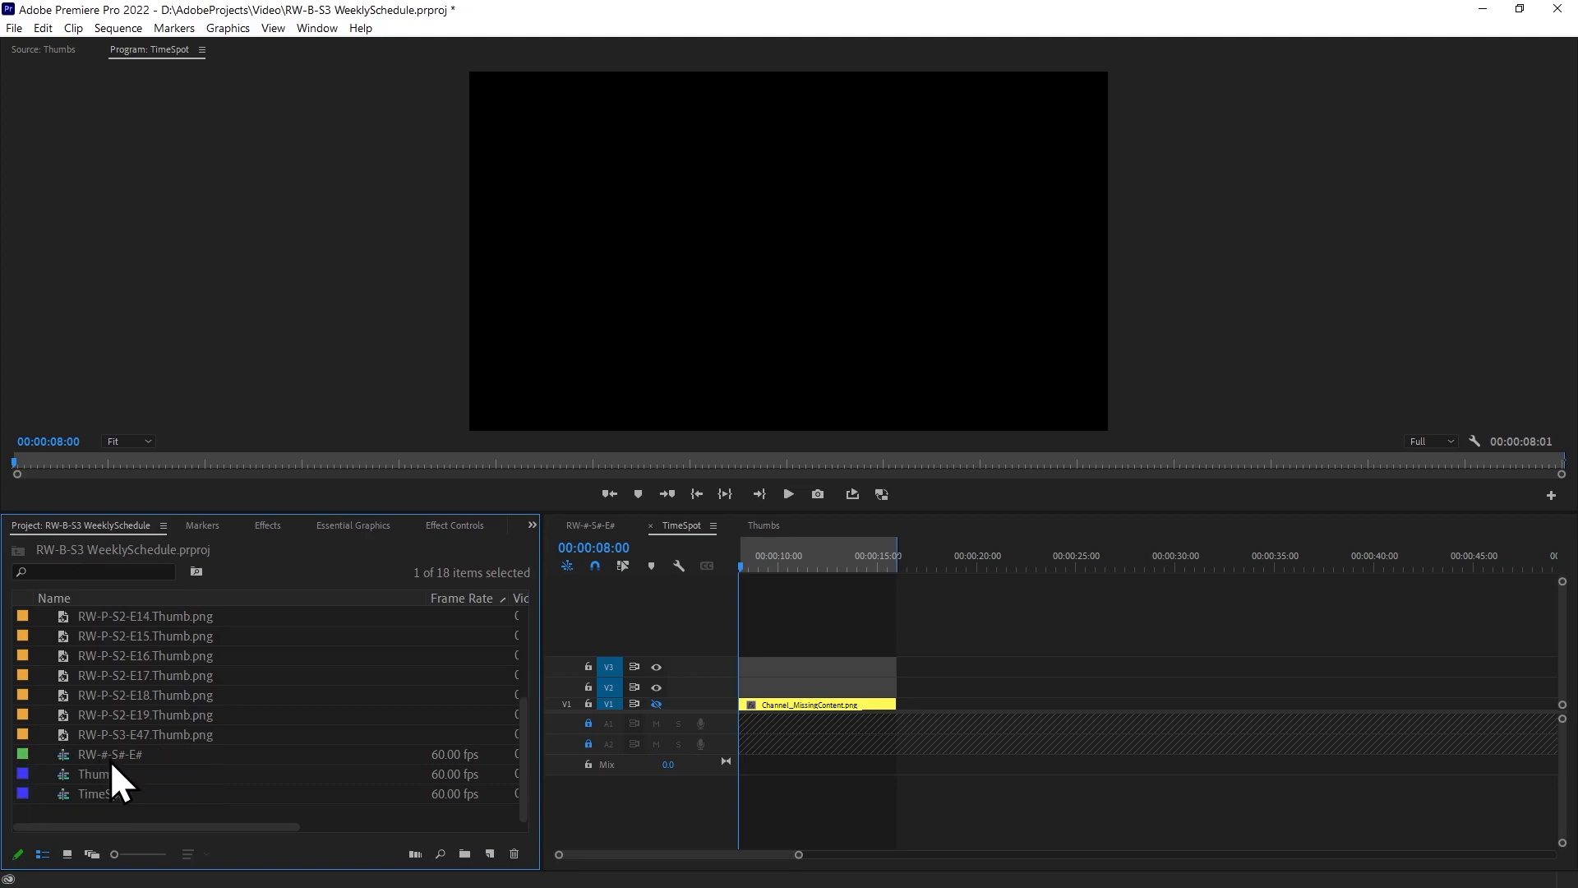
click(112, 794)
key(ctrl+v)
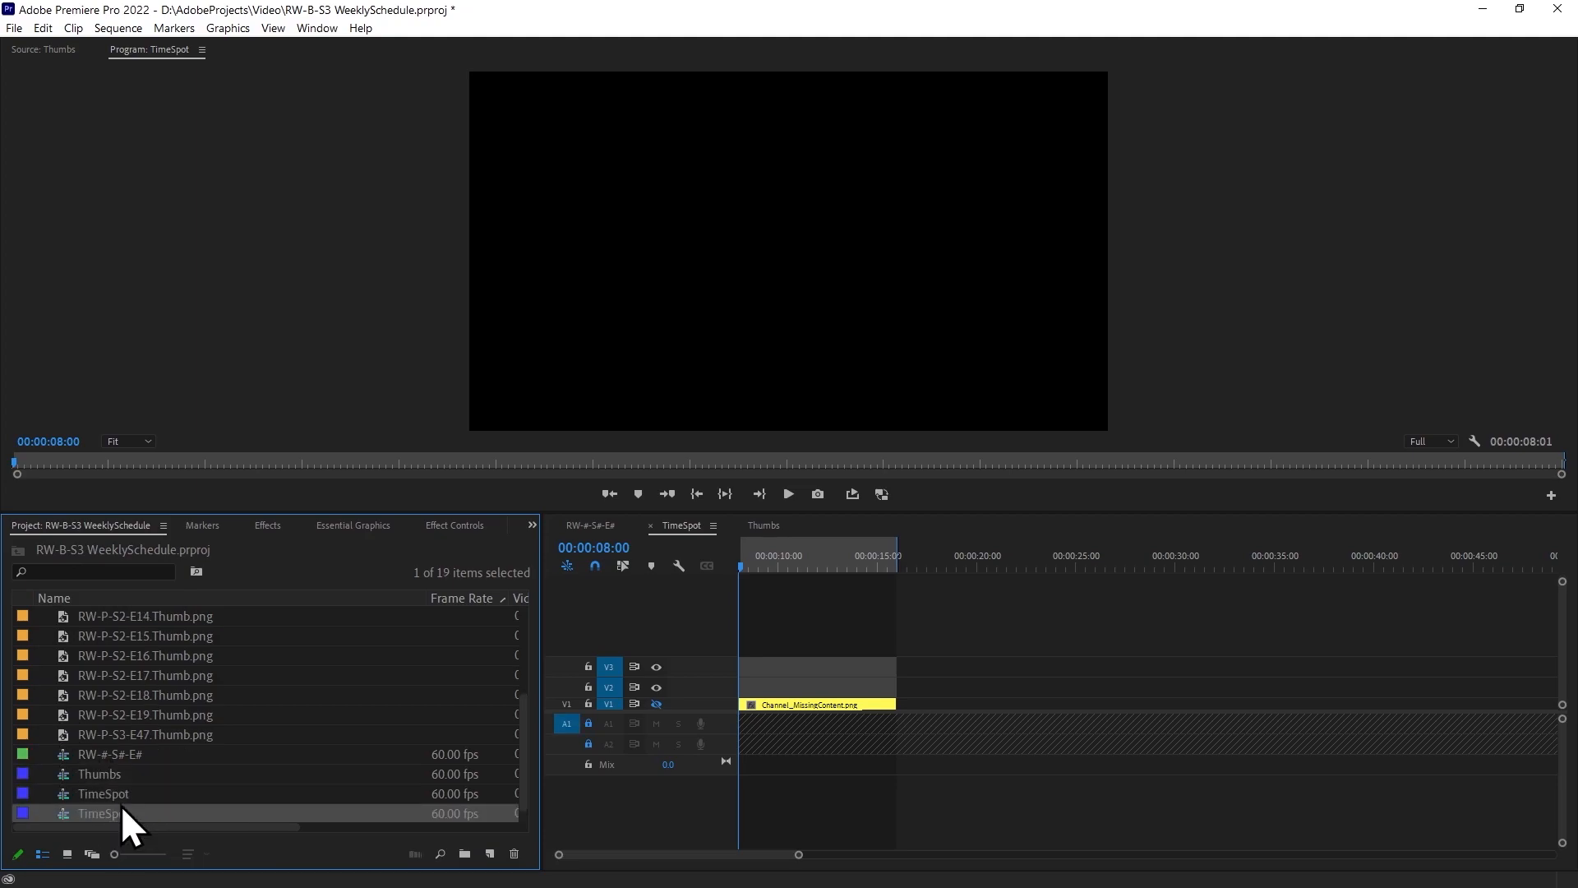
Rename the TimeSpot sequence that is open in the timeline as DateSpot.
click(96, 797)
click(96, 797)
drag(108, 794, 69, 796)
text(Date)
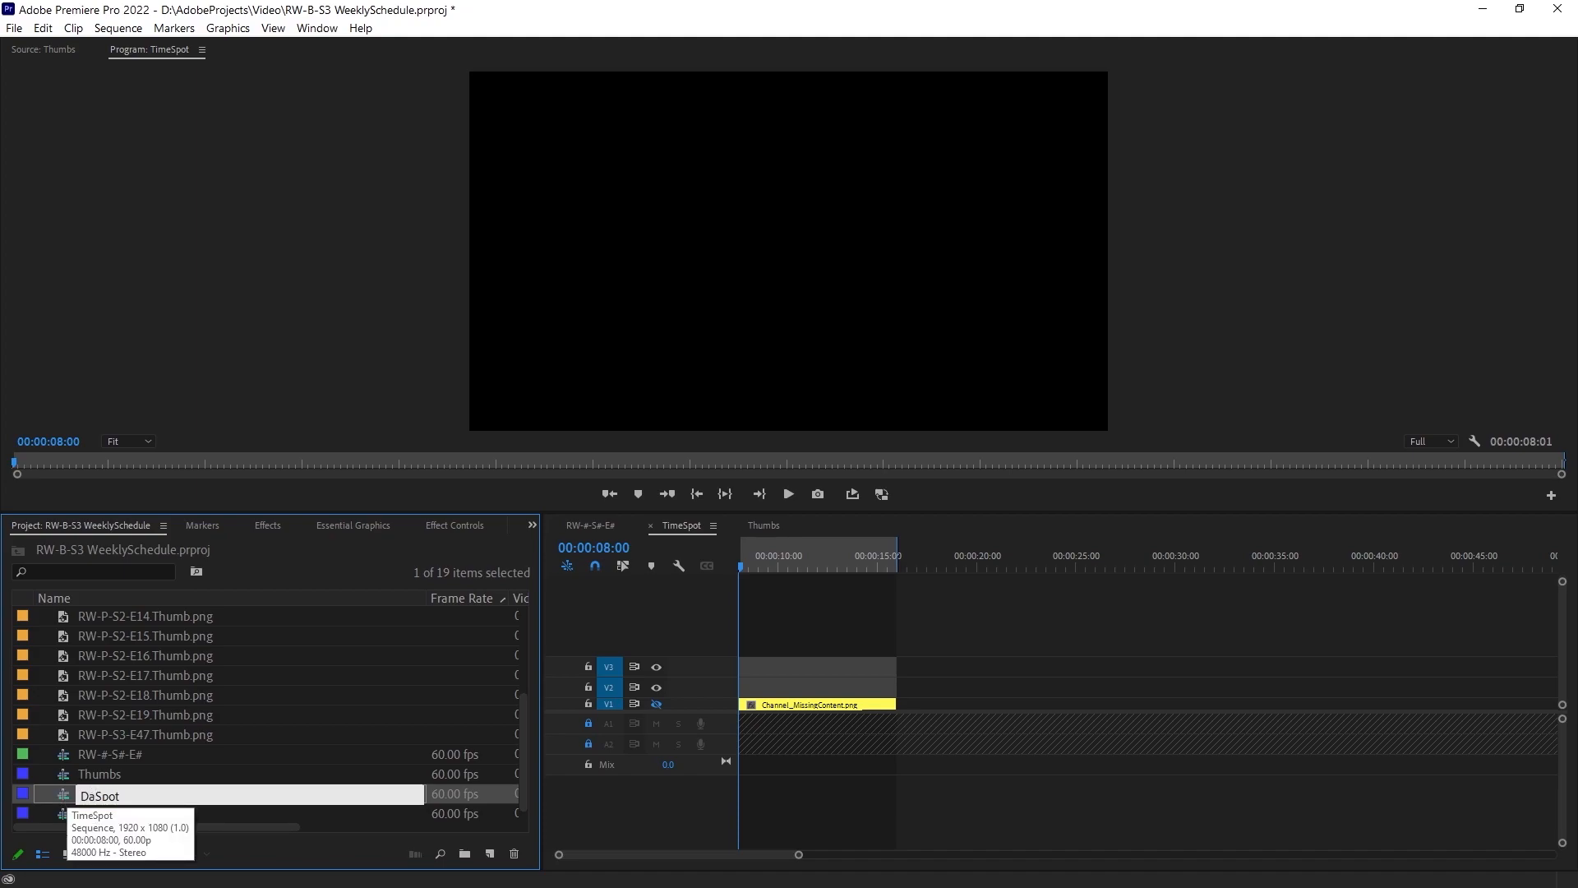
click(166, 819)
click(827, 604)
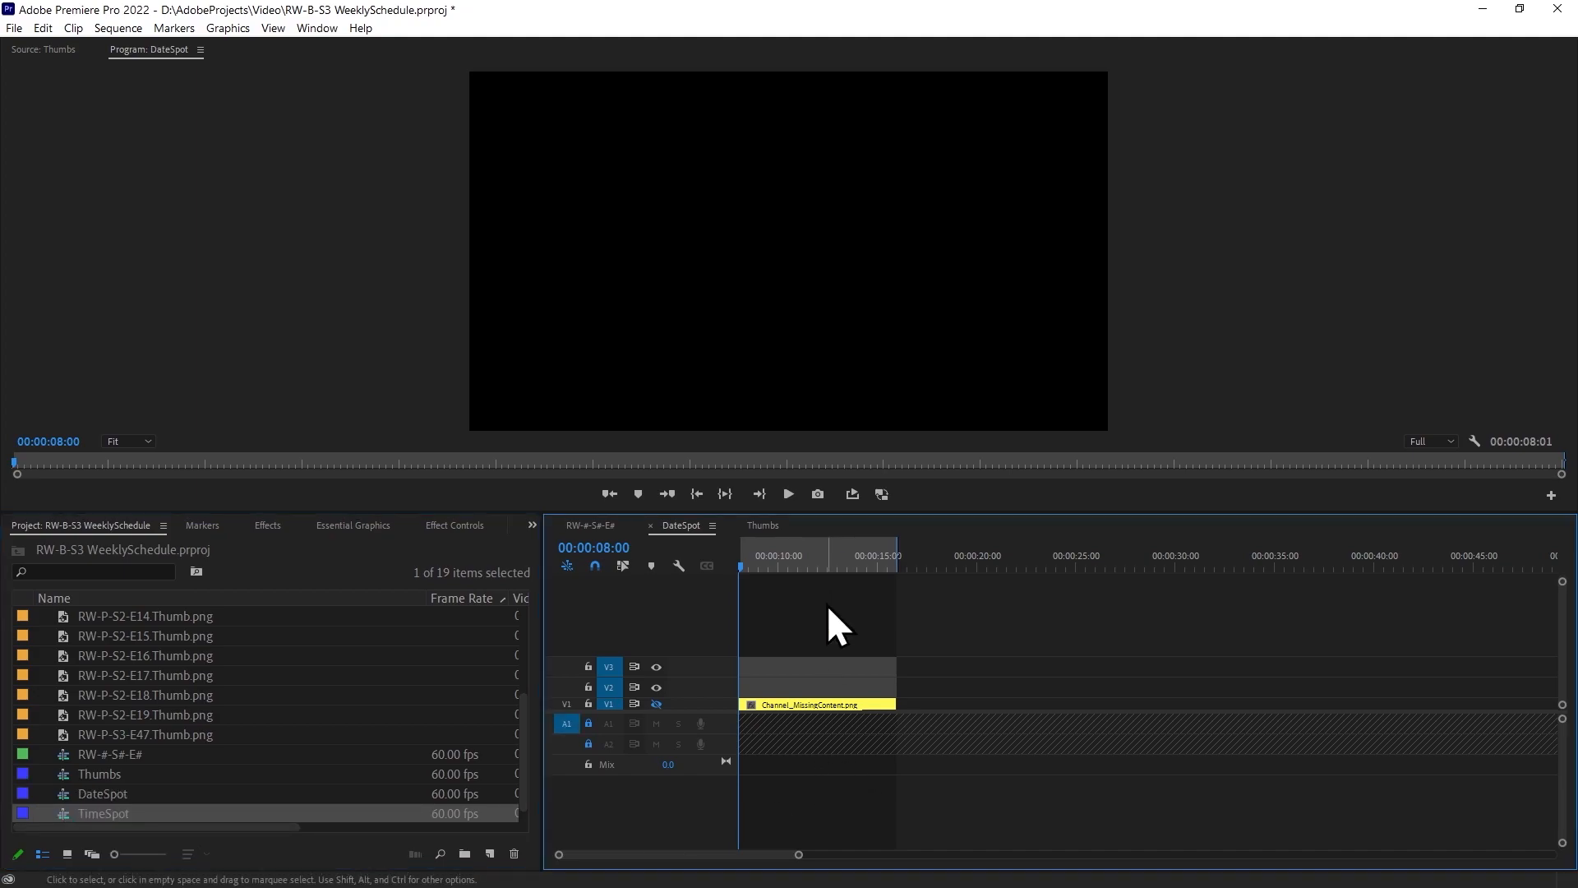
Switch to Illustrator, examine the transform values of the two small upper Name Space rectangles on the ScheduleCard, and return to Premiere Pro.
click(584, 526)
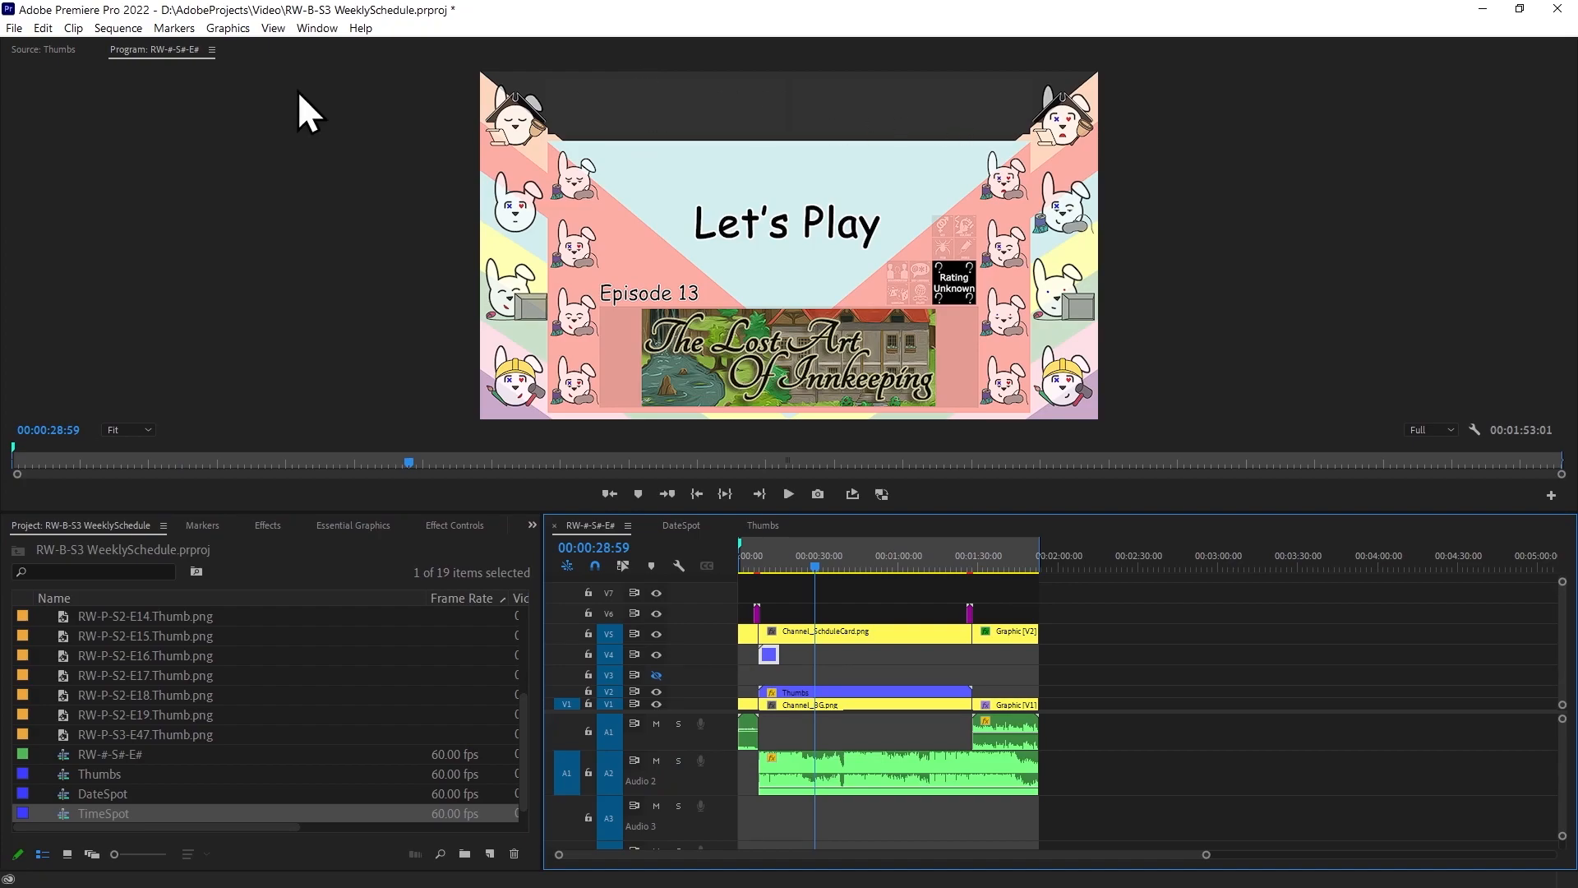
key(alt+Tab)
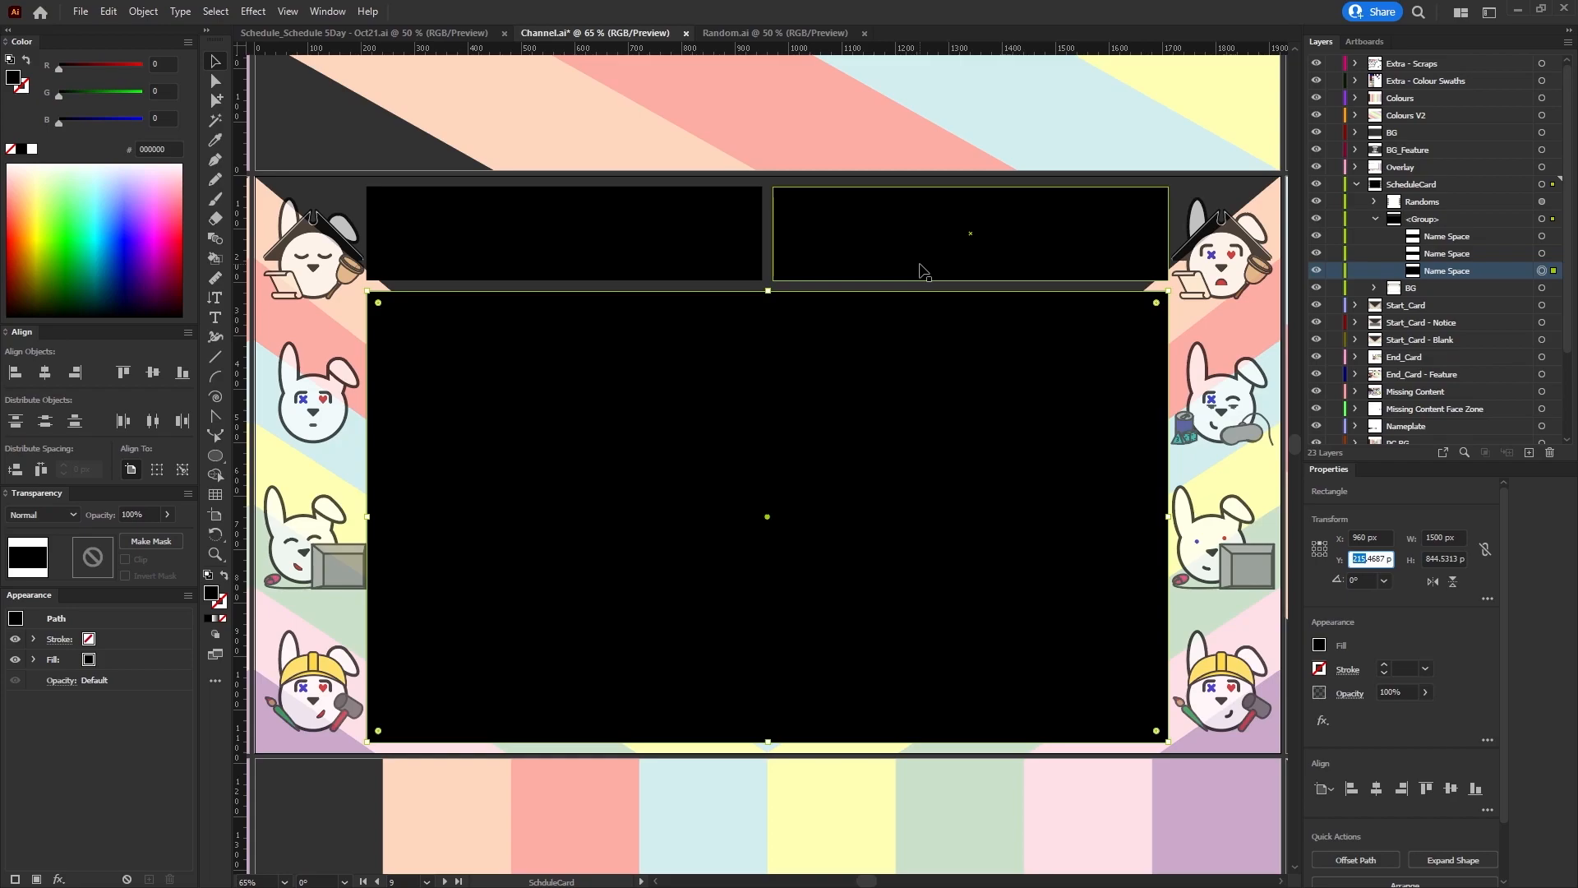
click(873, 253)
click(1542, 237)
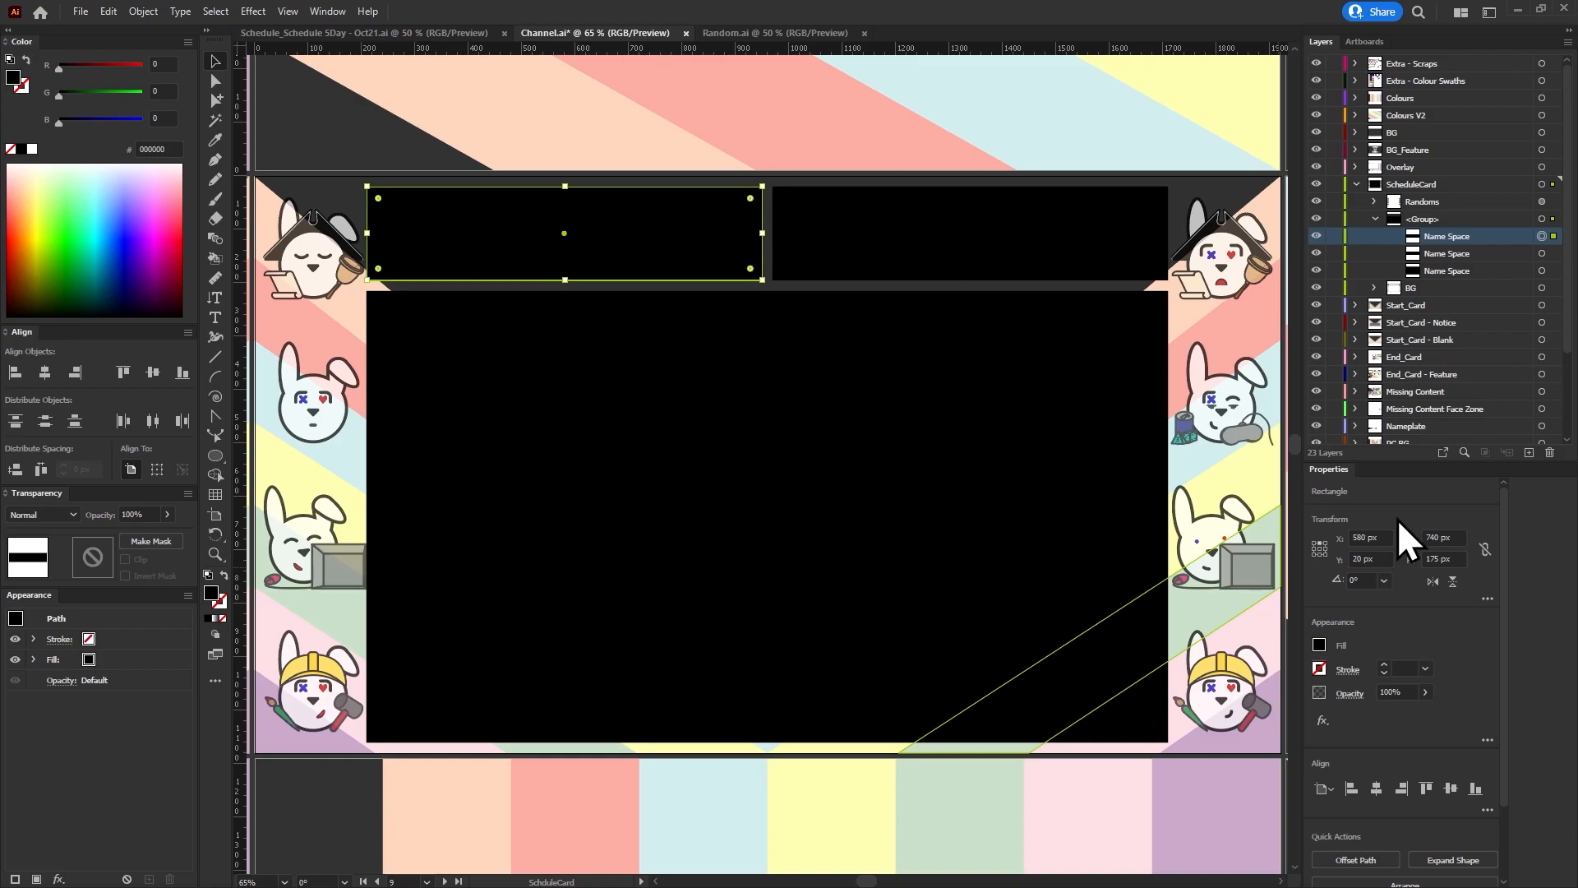
click(1542, 254)
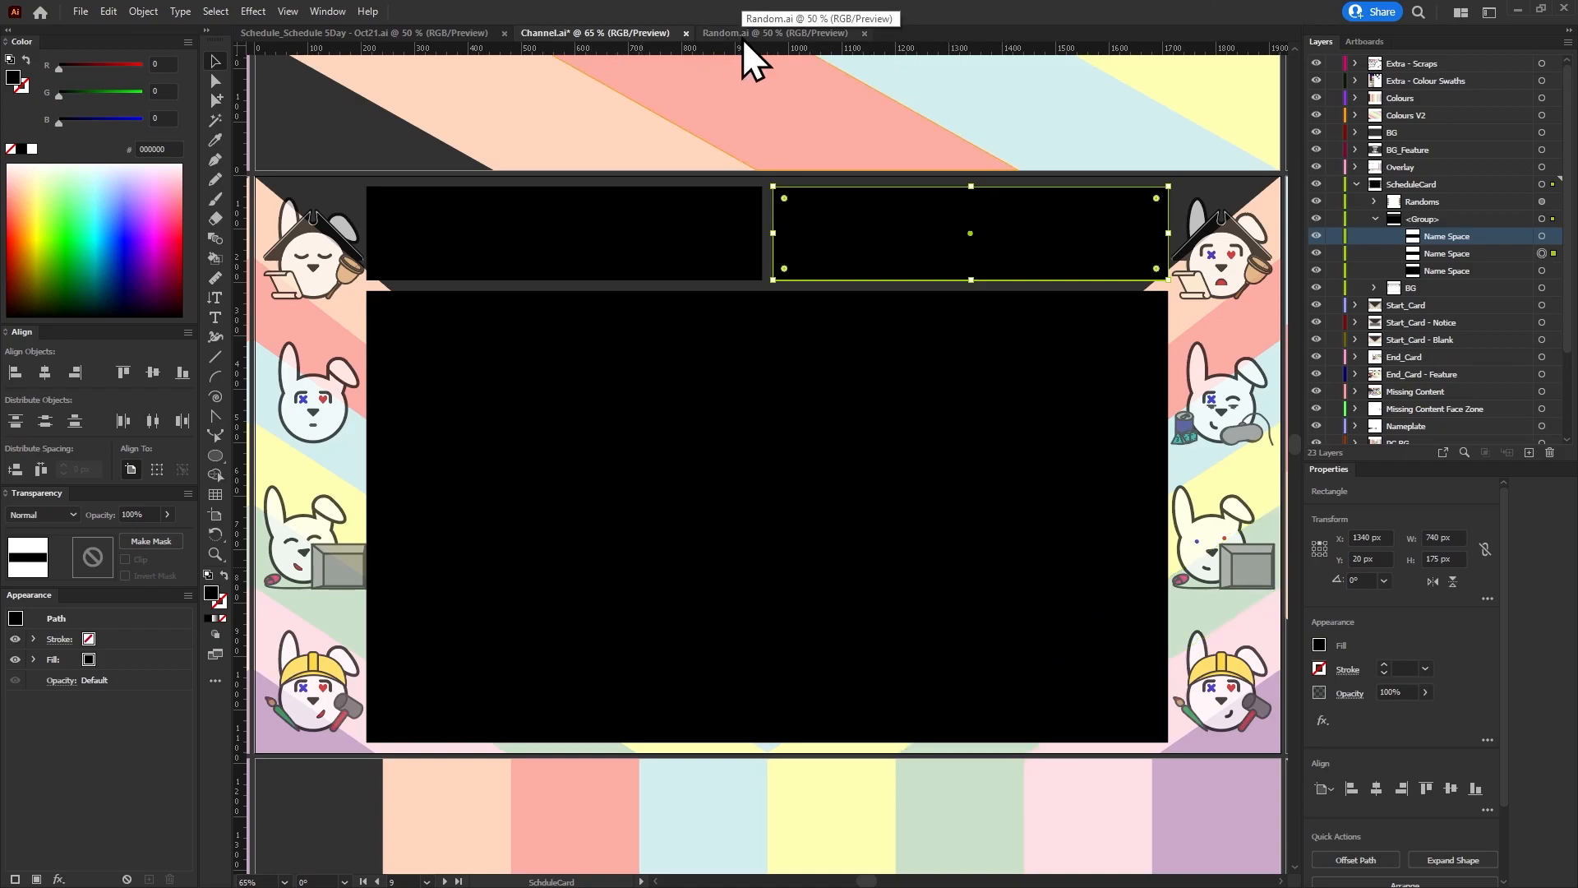
click(1515, 10)
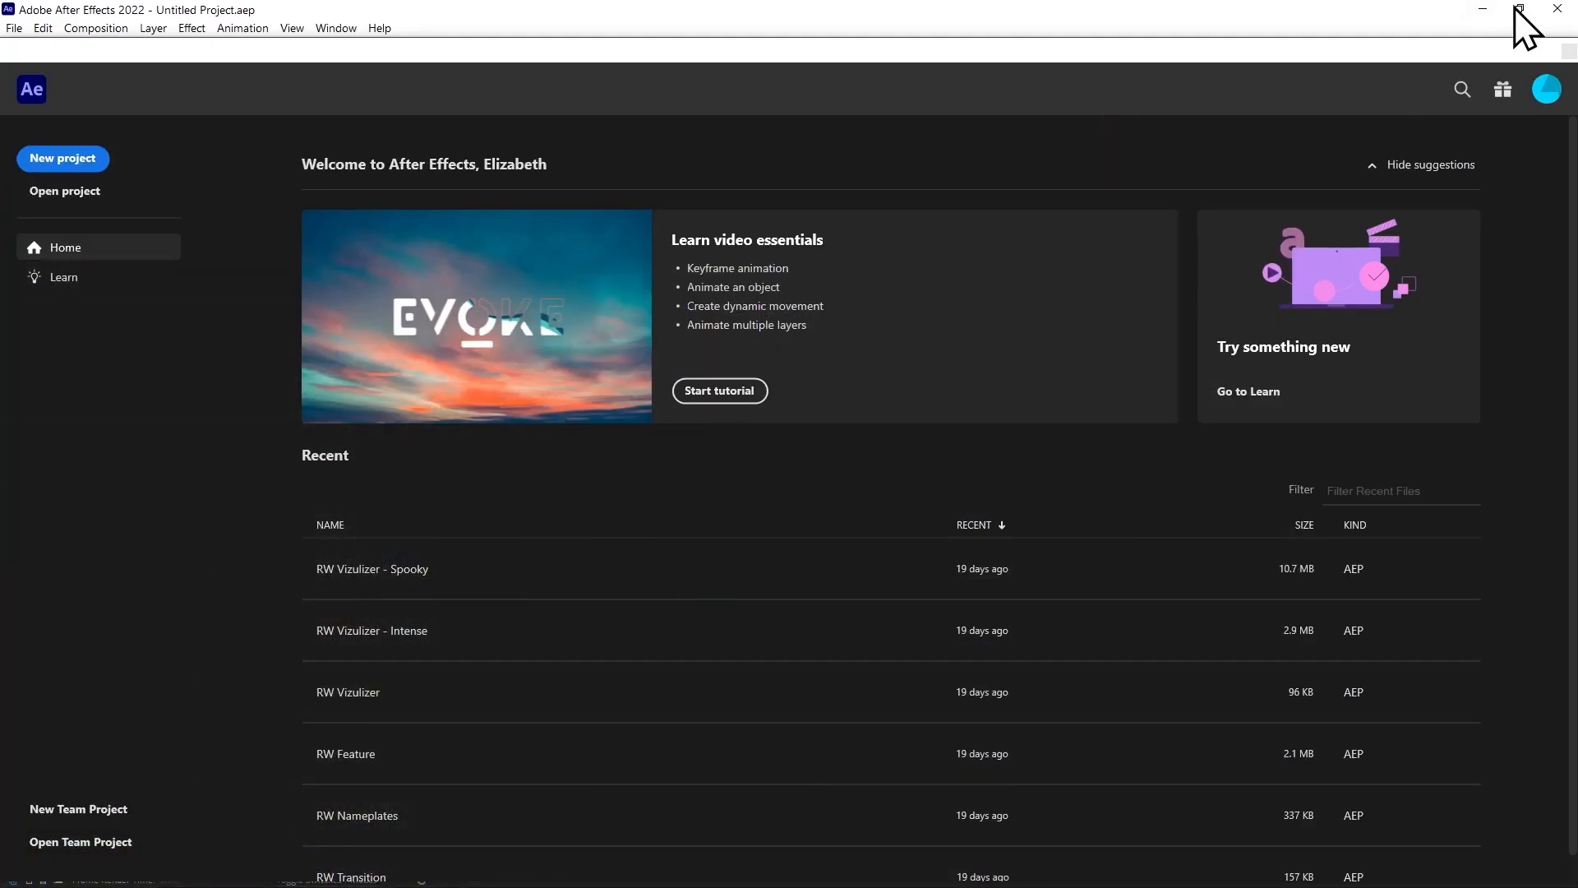
click(1548, 15)
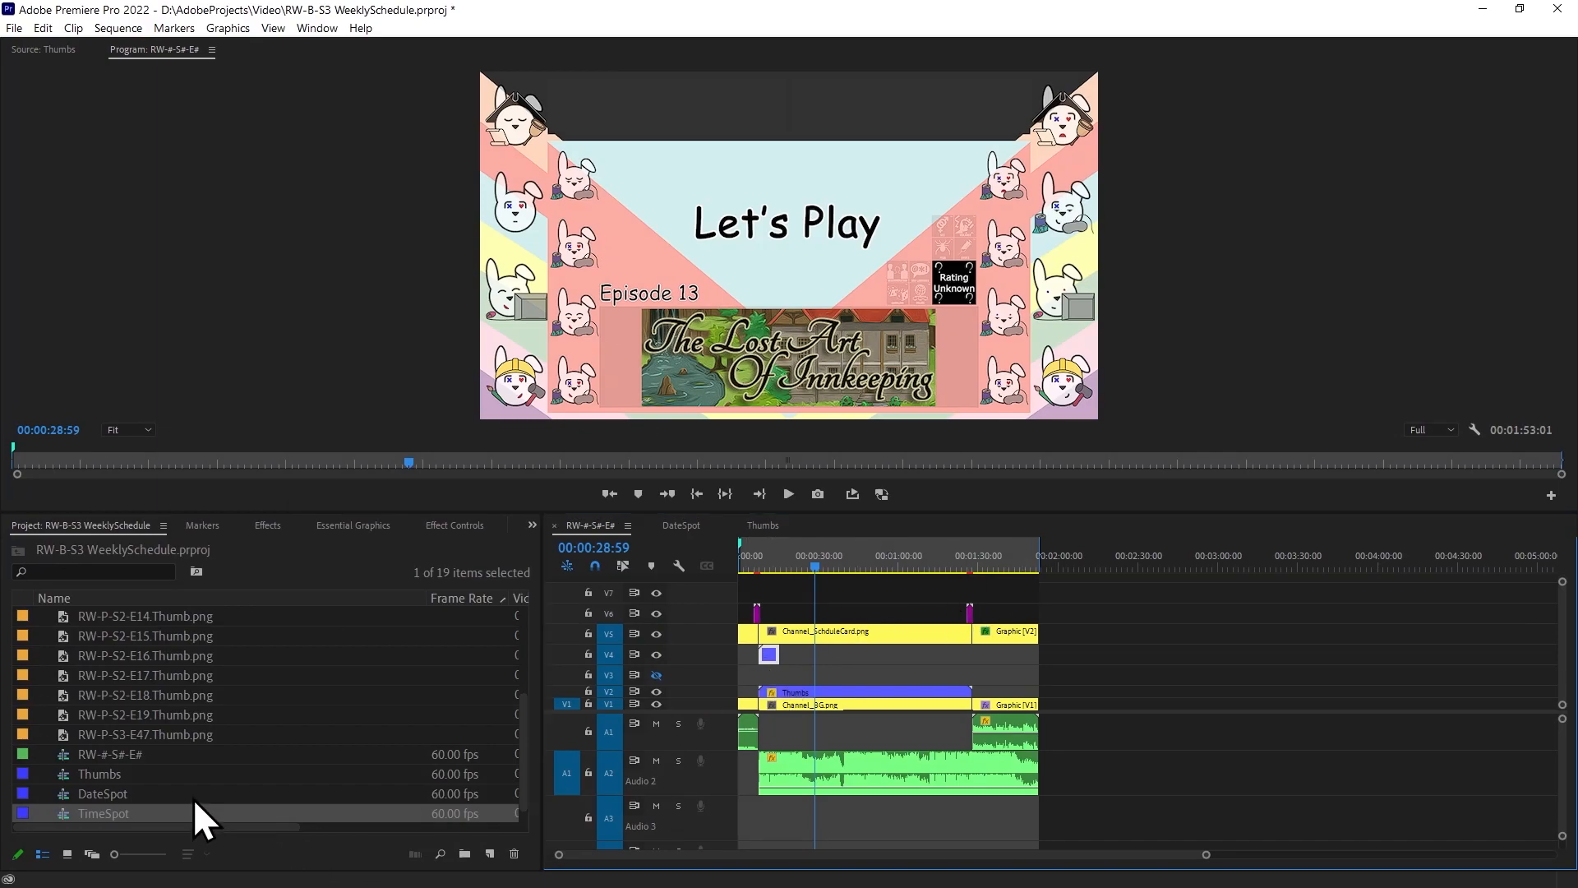
Open the TimeSpot sequence and arrange the open timelines so that DateSpot sits between Thumbs and TimeSpot, with DateSpot shown.
click(165, 794)
click(120, 795)
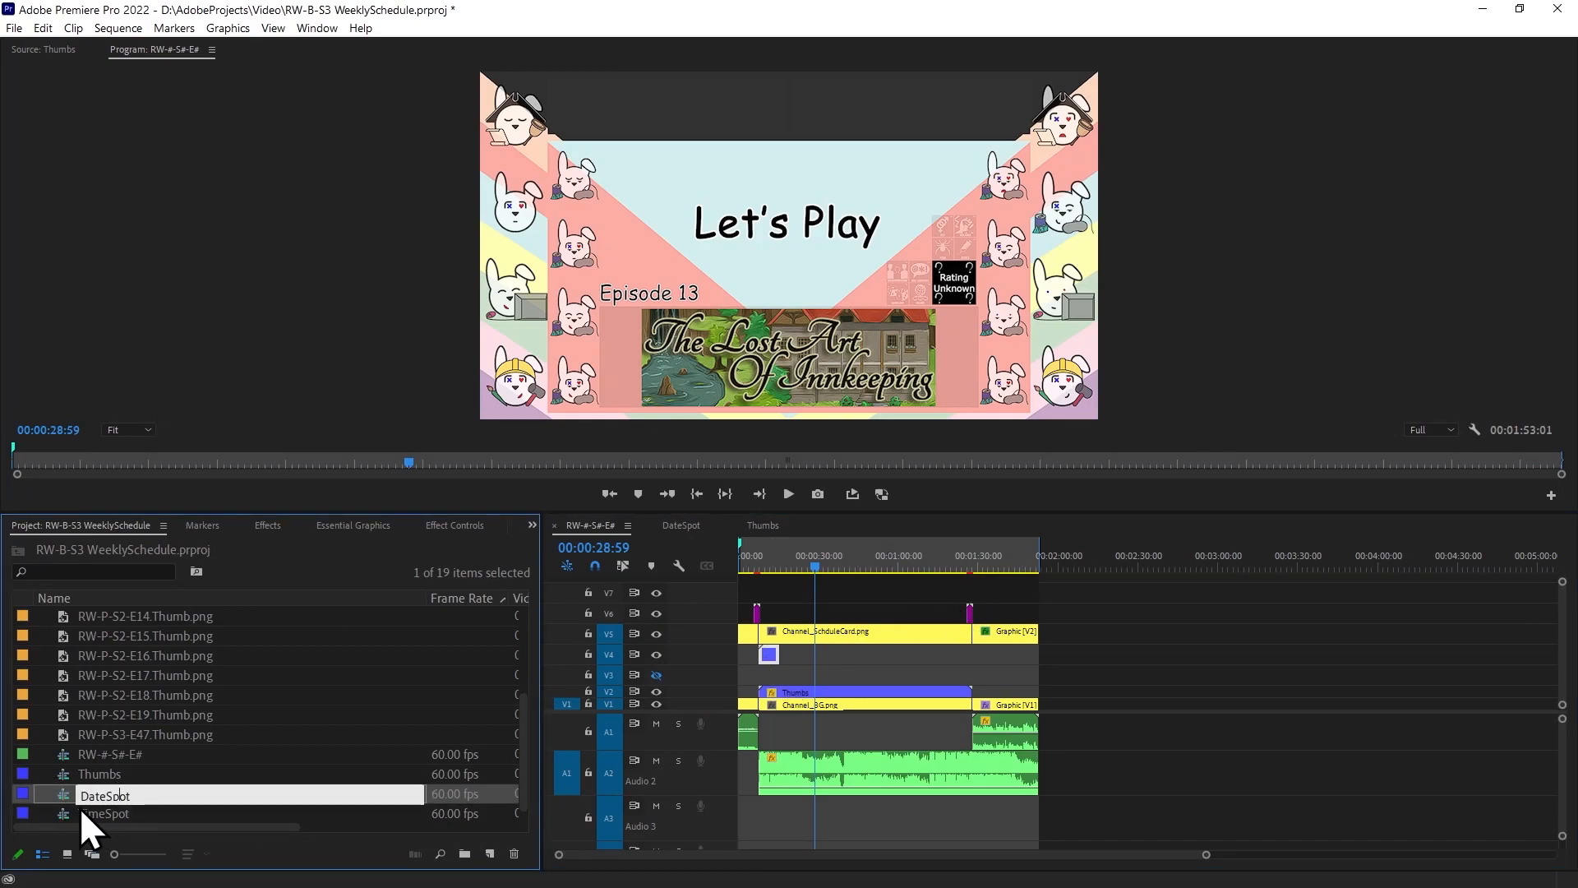
double_click(84, 807)
click(770, 526)
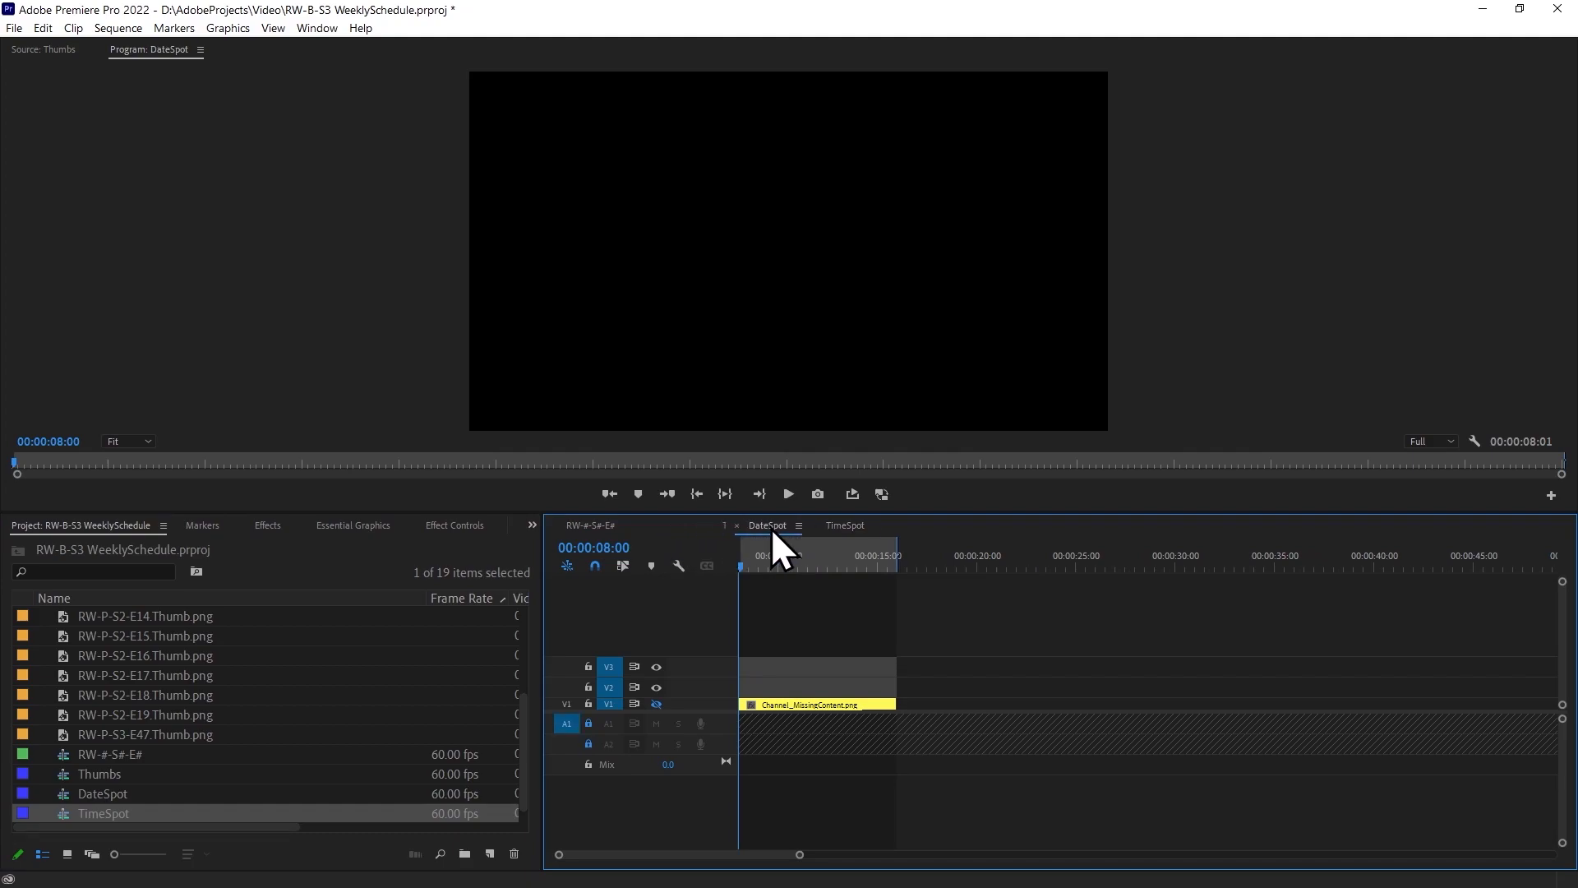
right_click(773, 530)
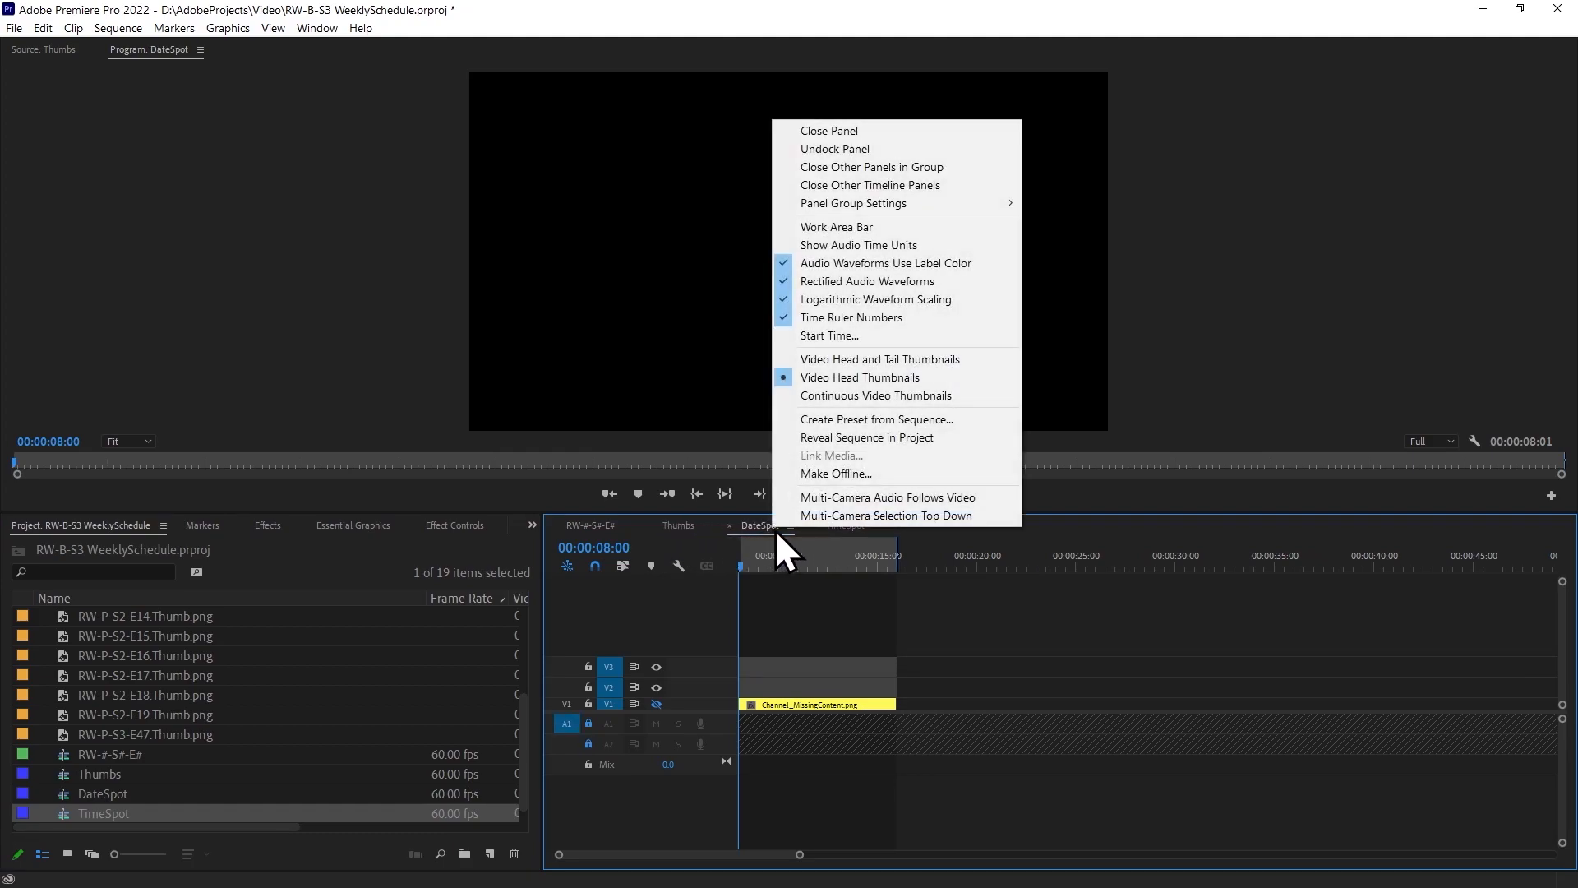
click(776, 529)
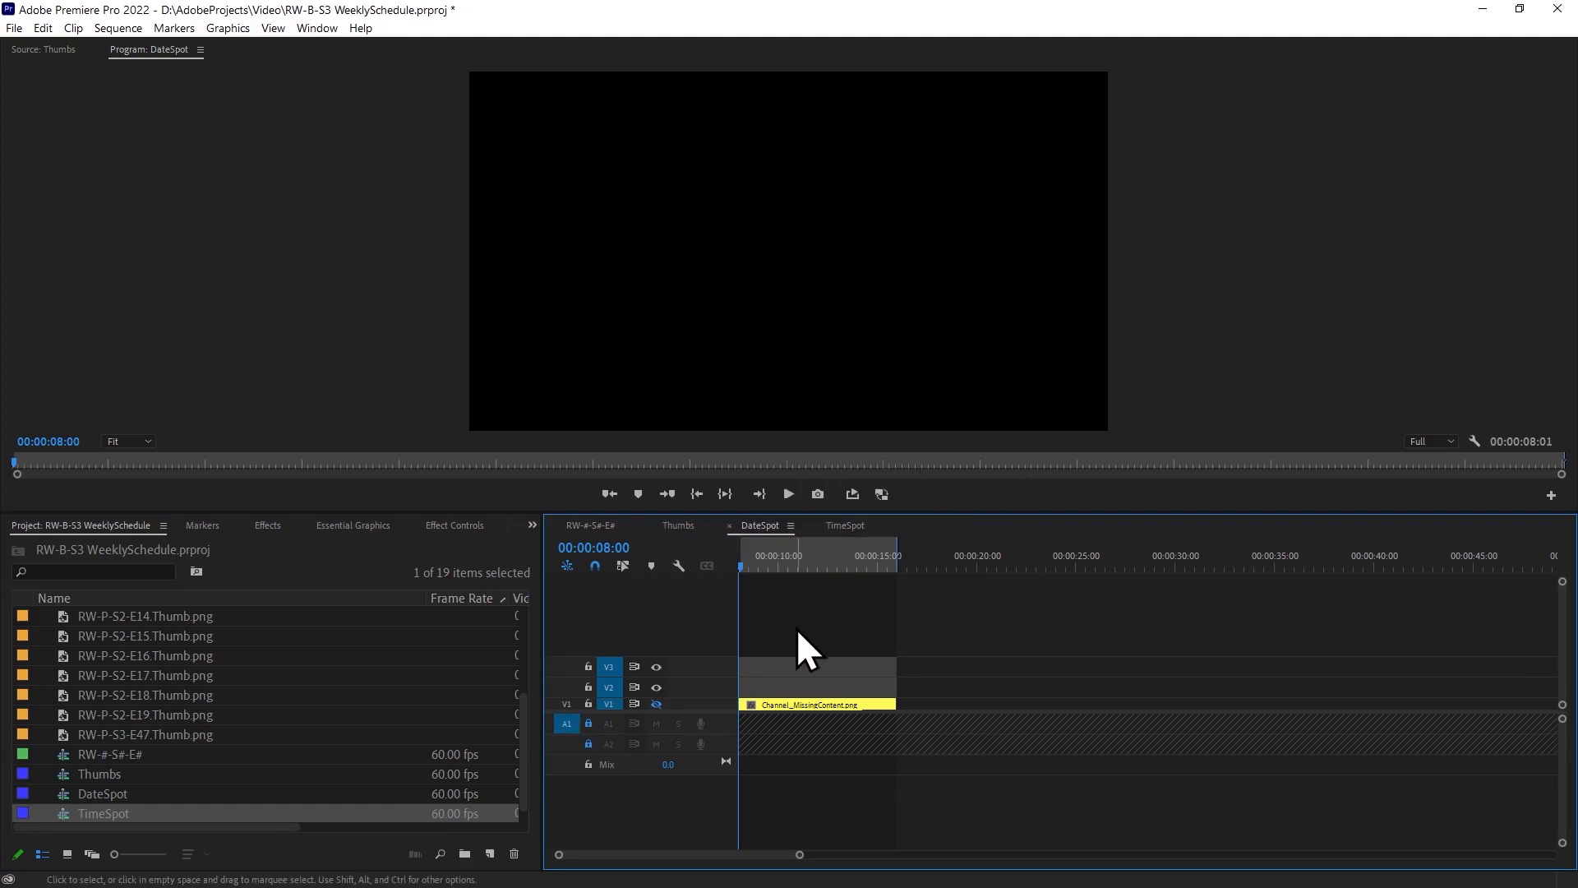
Set the DateSpot sequence's frame size to 740 horizontal by 175 vertical.
click(132, 28)
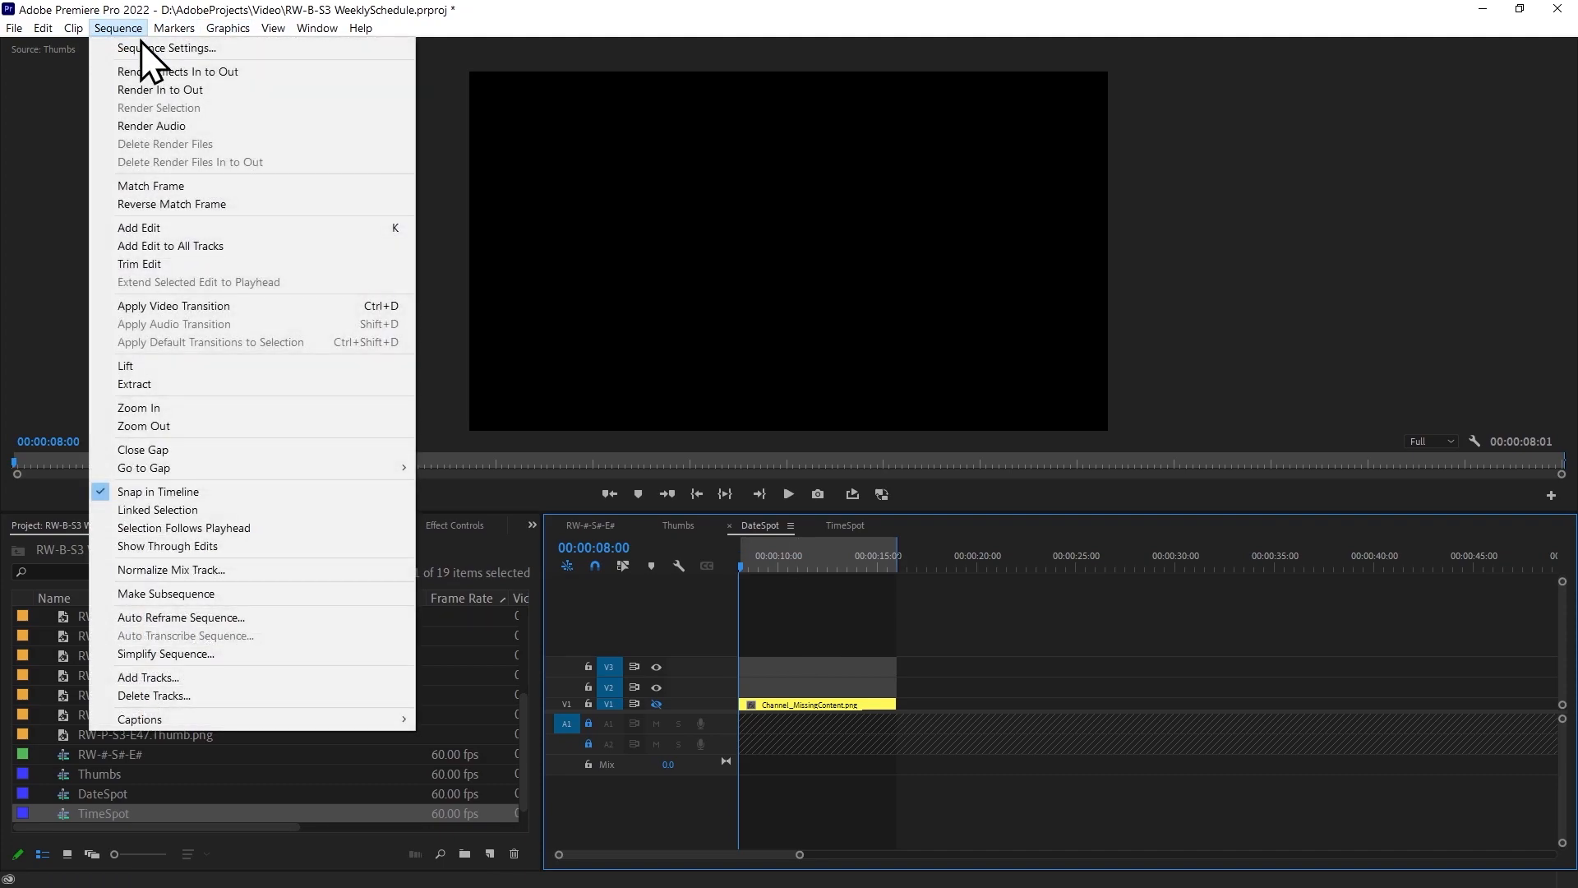
click(144, 48)
click(687, 232)
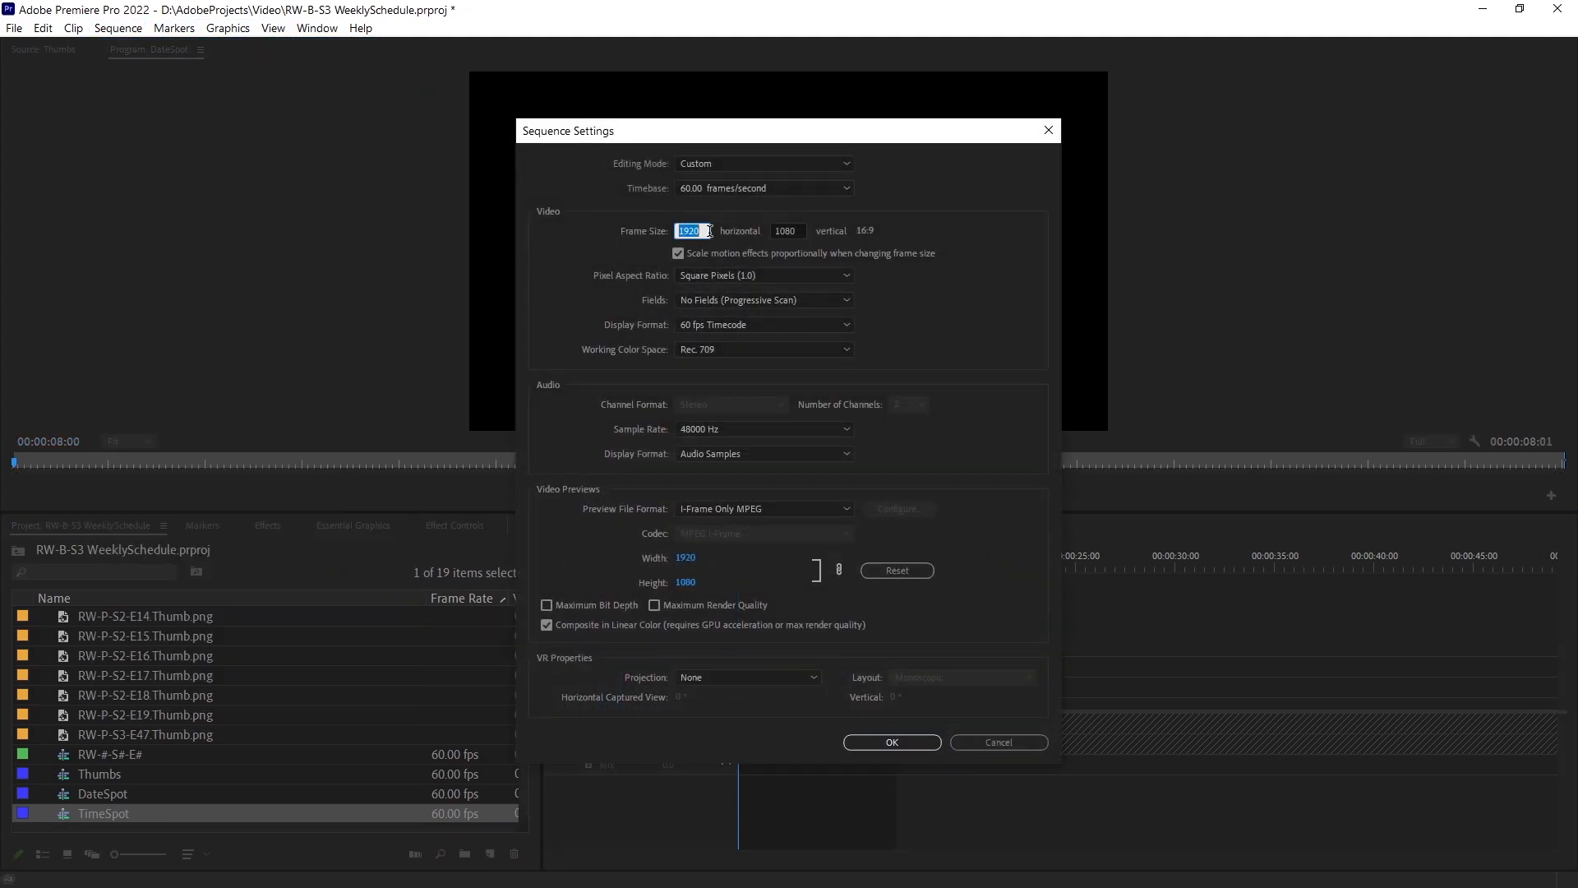
text(740)
key(Tab)
text(175)
key(Return)
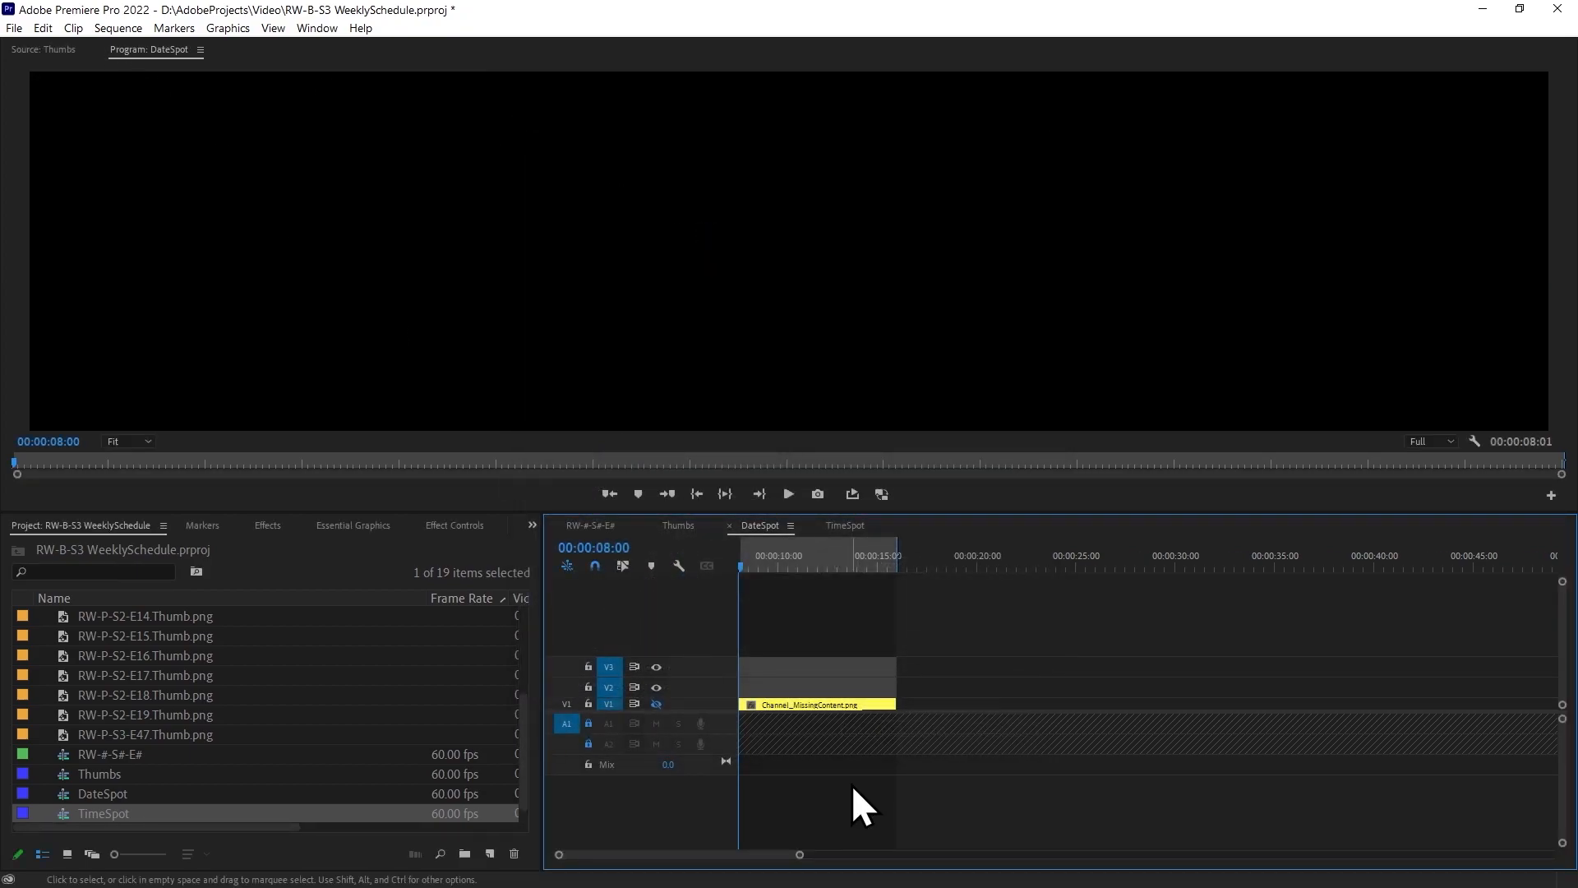
Set the TimeSpot sequence's frame size to 740 horizontal by 175 vertical.
click(832, 527)
click(128, 29)
click(164, 47)
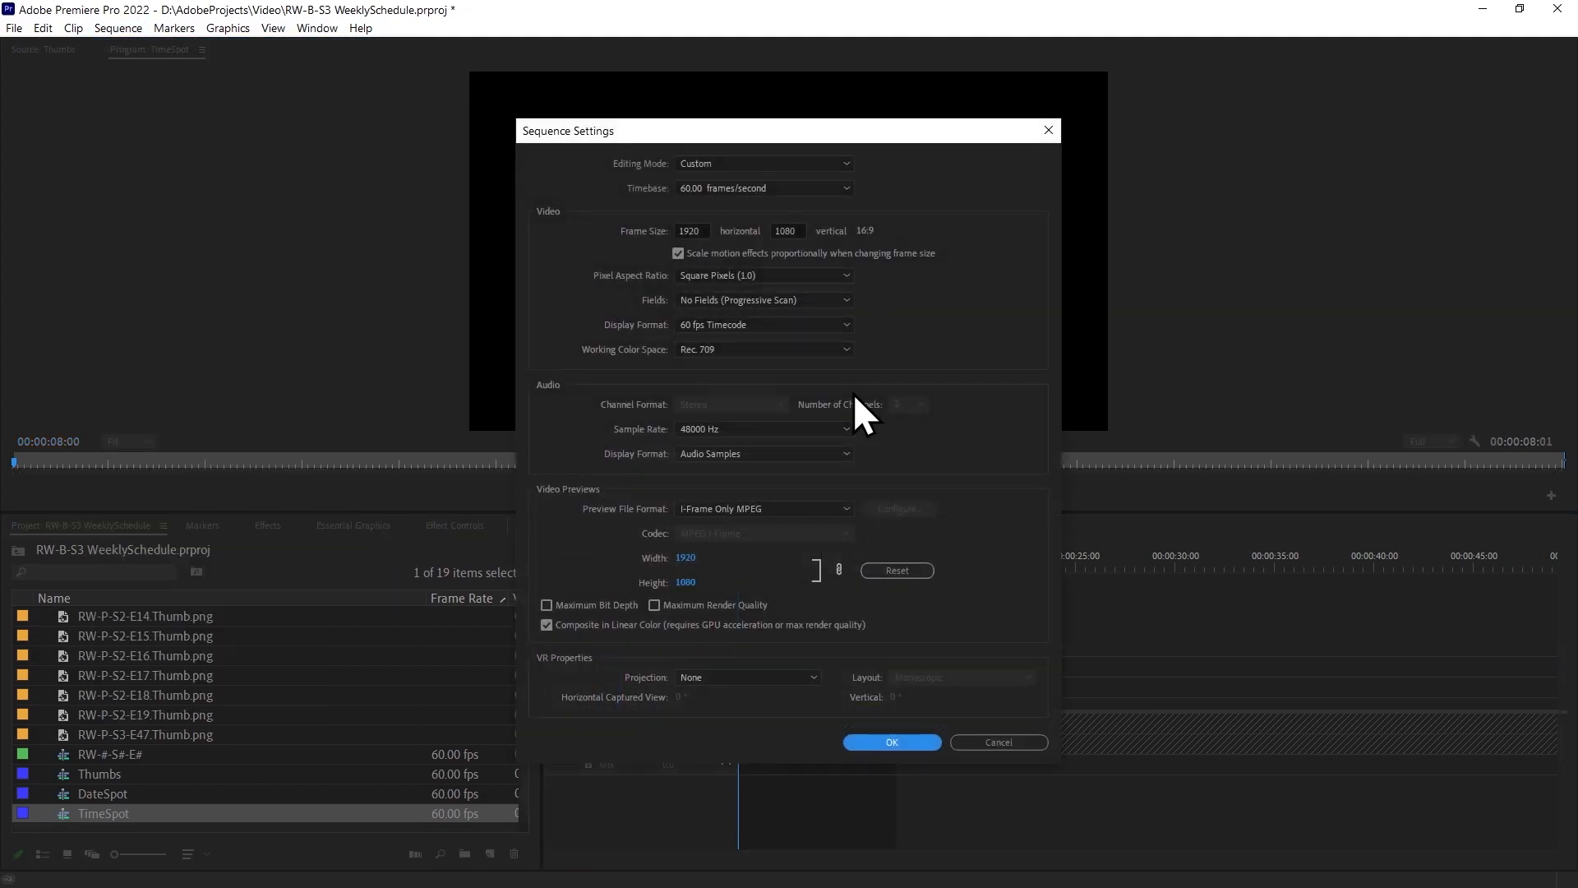
click(697, 226)
text(740)
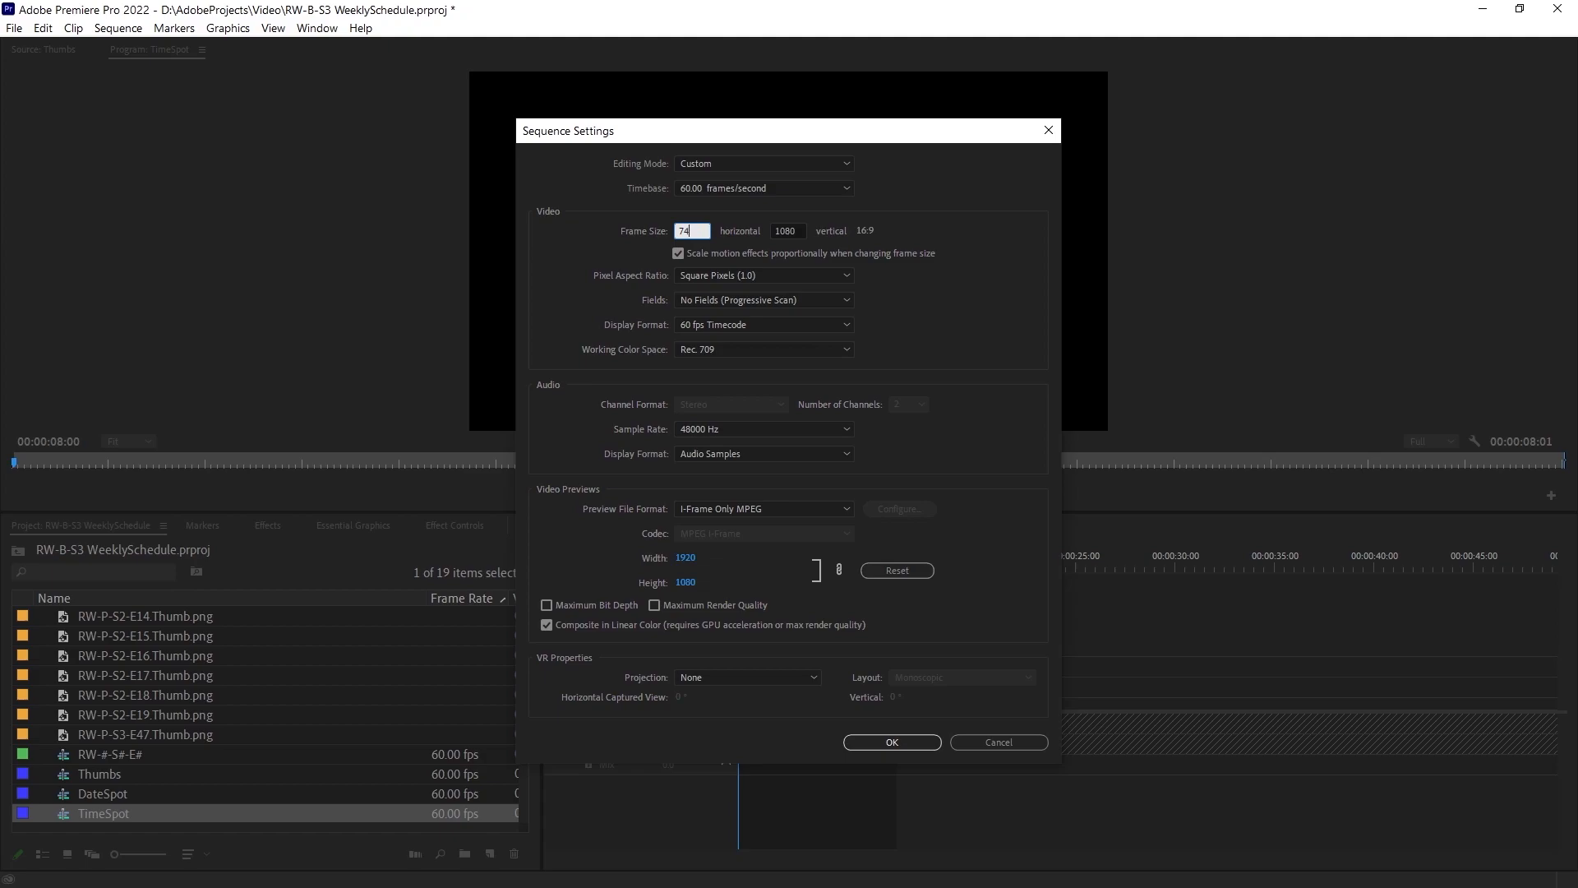
key(Tab)
text(17)
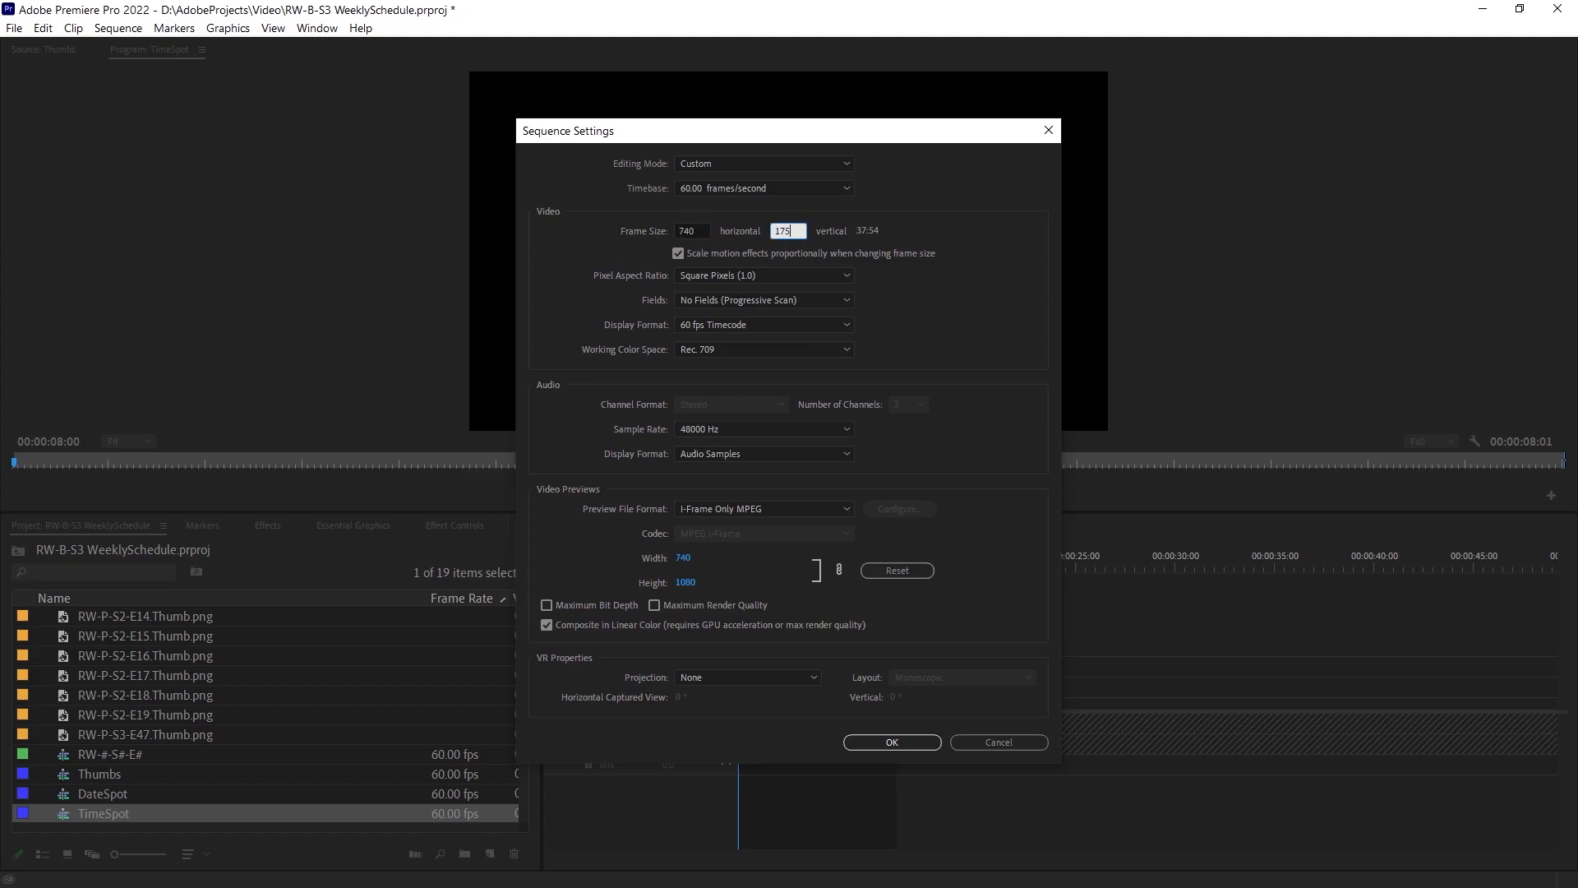
key(Return)
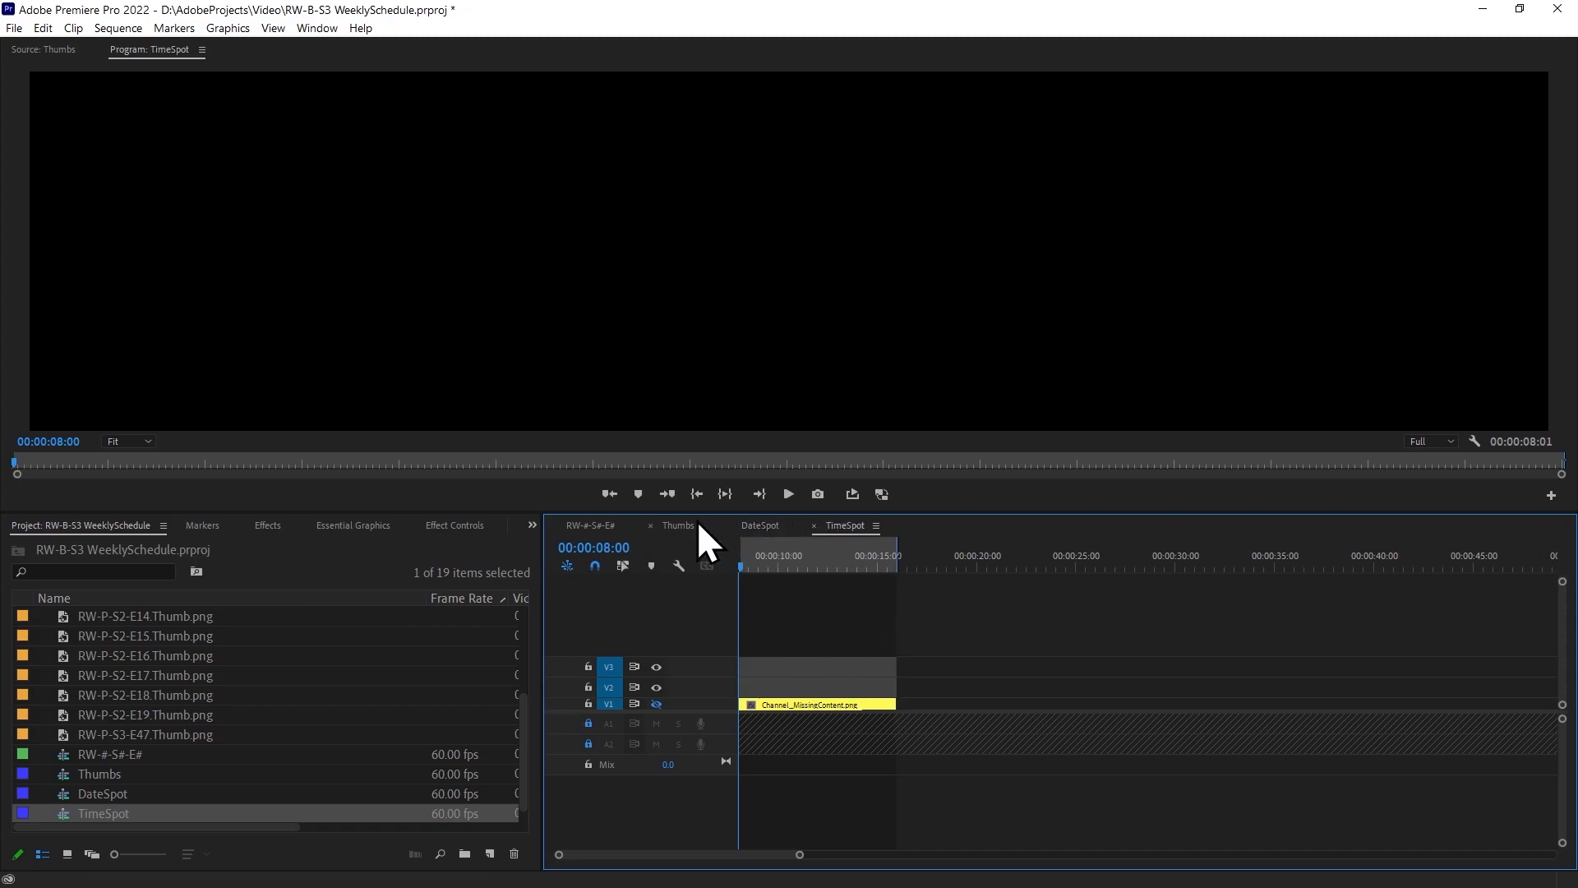
Replace the Channel_MissingContent.png clip on V1 with Channel_BG.png in both the DateSpot and TimeSpot sequences.
click(743, 531)
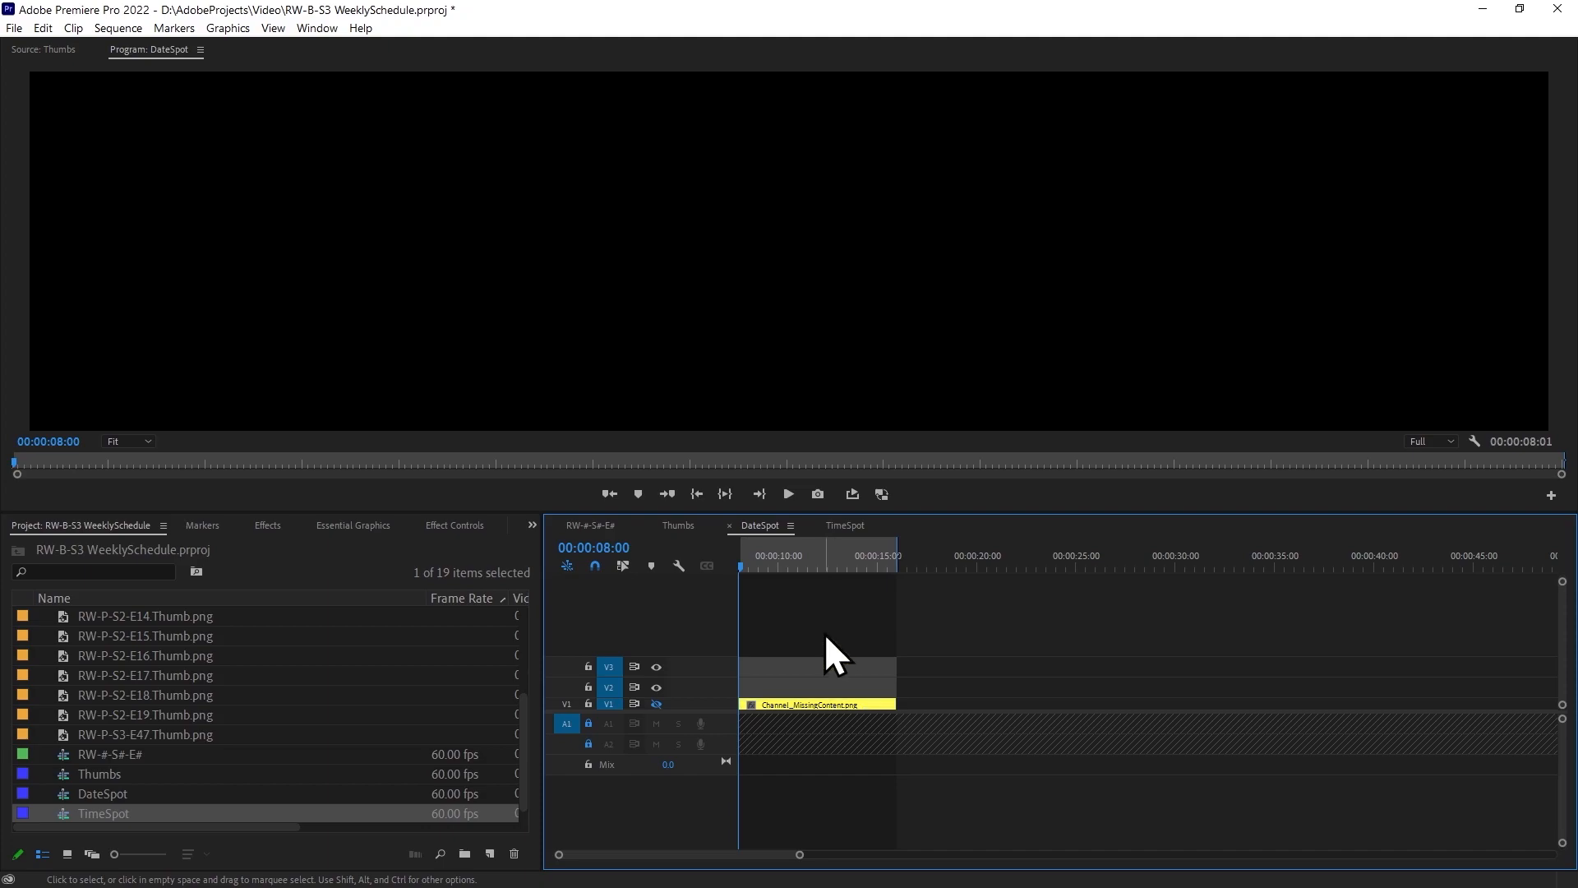
scroll(178, 723, up, 3)
drag(152, 613, 816, 705)
key(ctrl)
click(844, 528)
drag(104, 619, 828, 711)
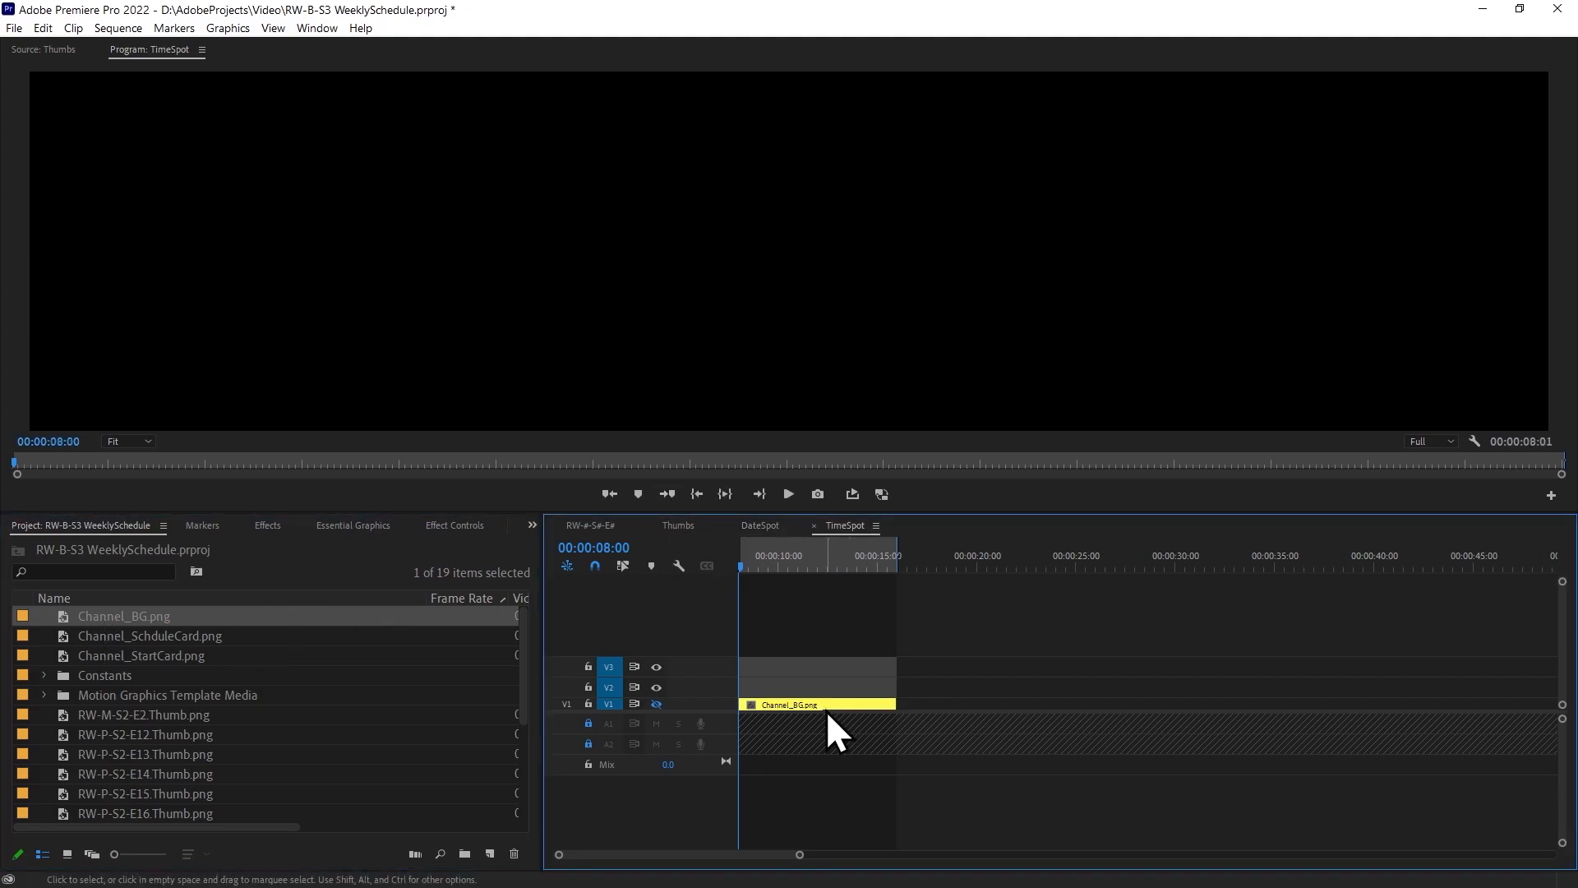
In the RW-#-S#-E# sequence, place the DateSpot sequence on track V3 where the Thumbs clip begins.
click(576, 526)
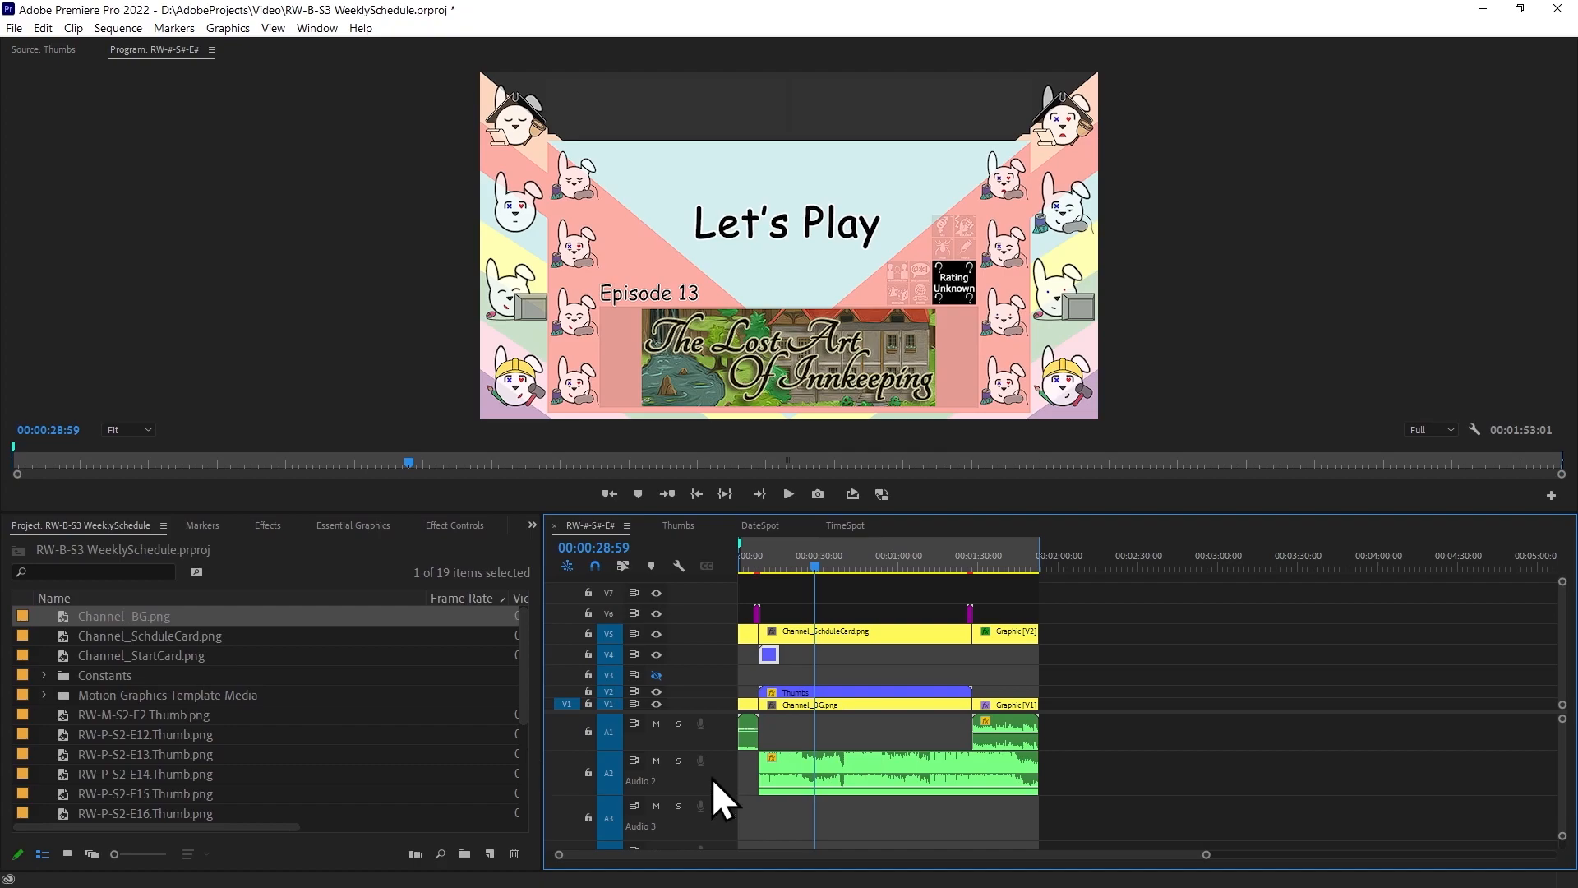
scroll(215, 778, down, 3)
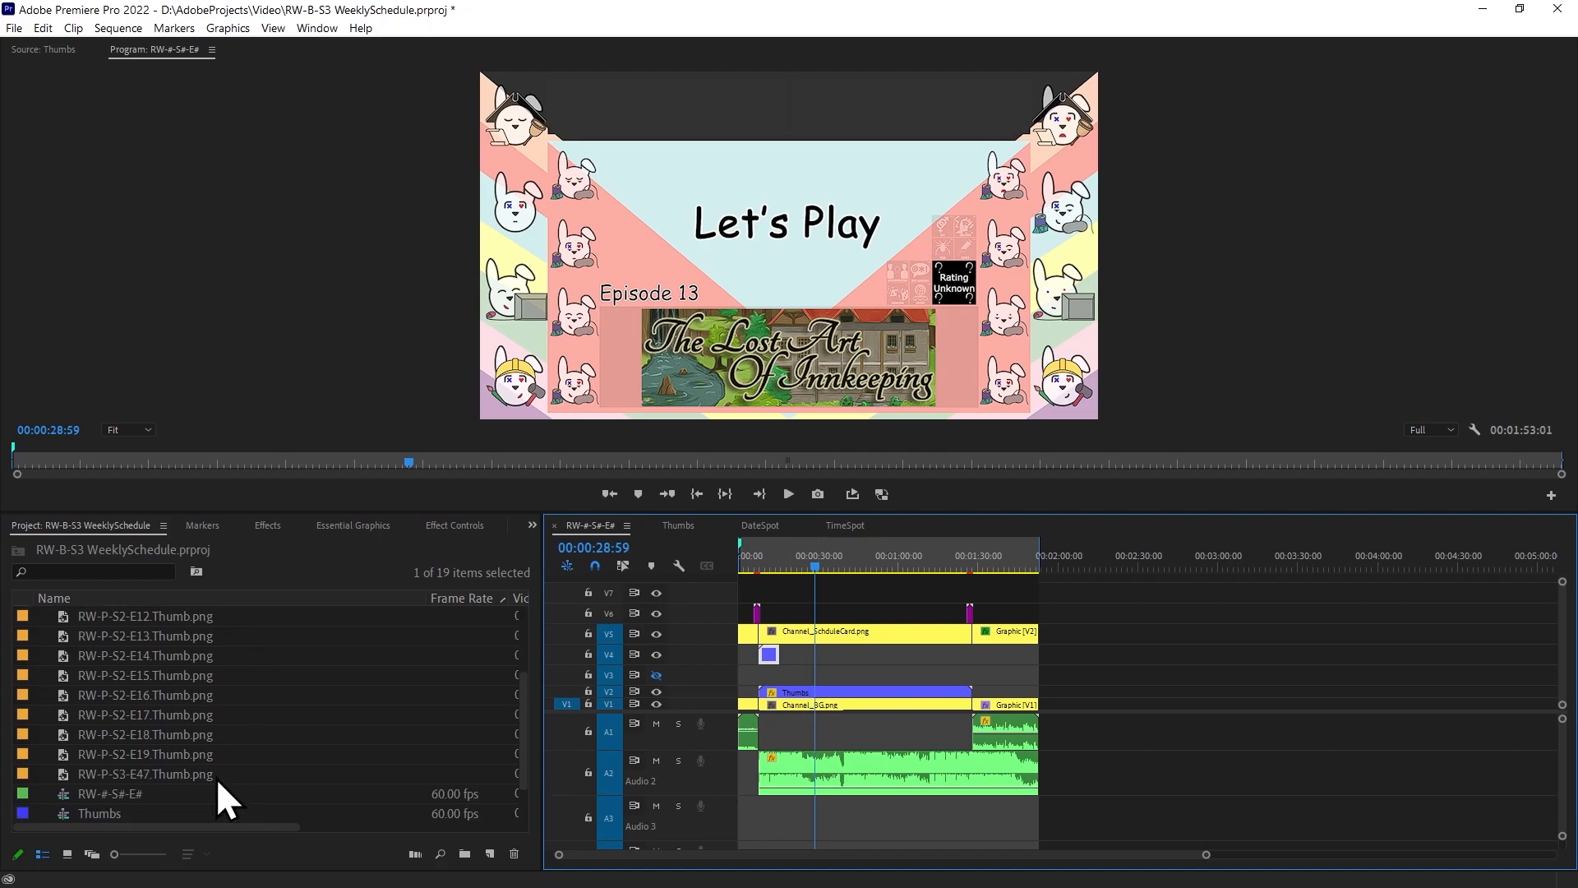
drag(116, 814, 762, 682)
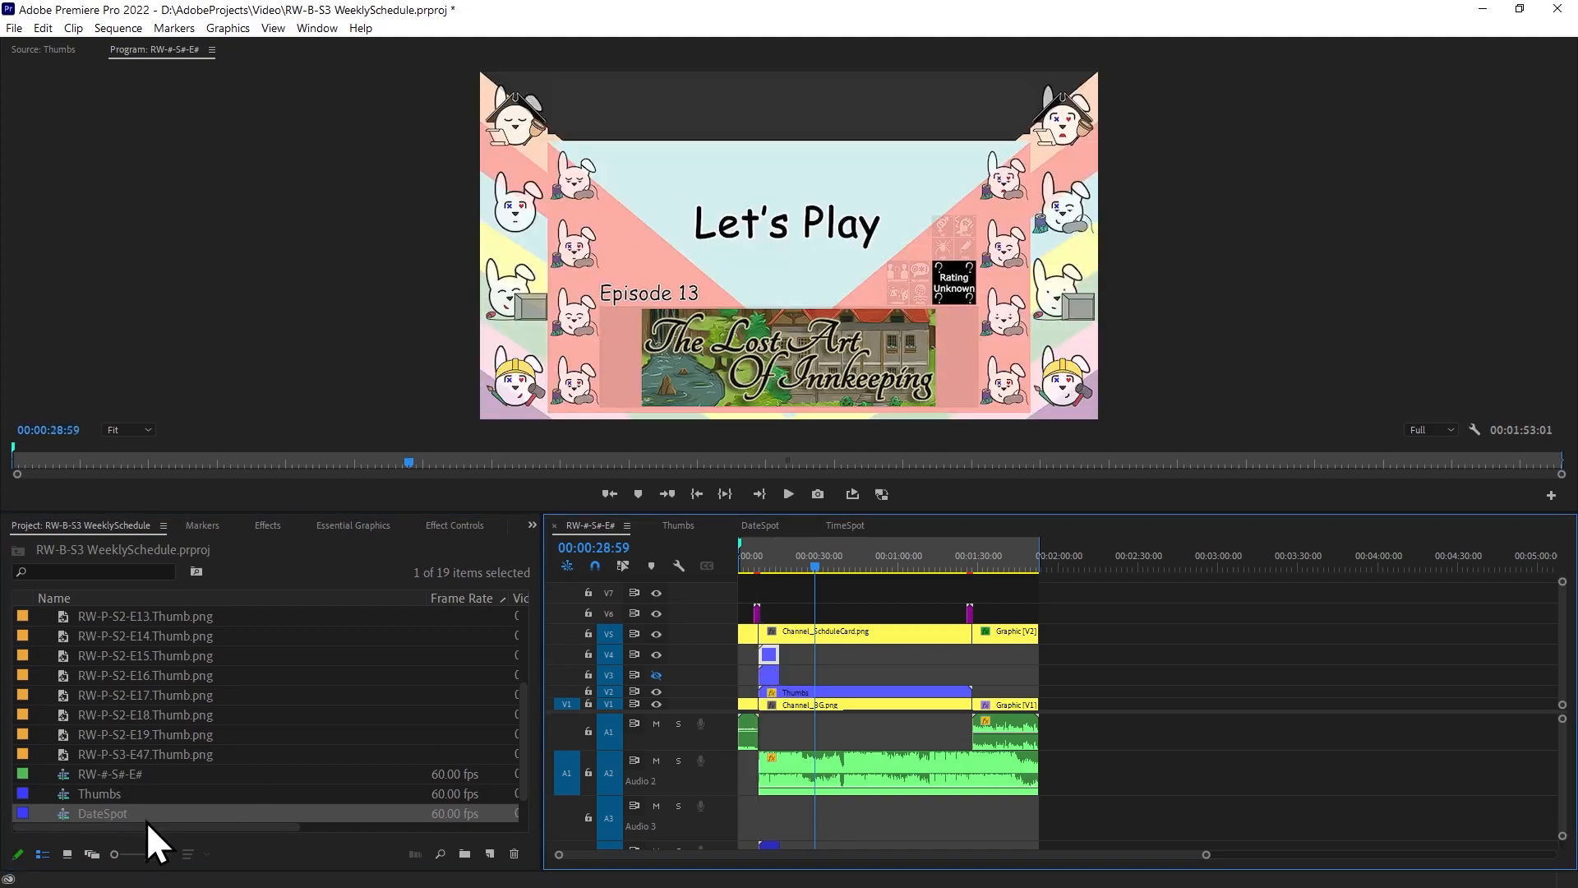
scroll(135, 815, down, 1)
Check which sequences the short nested clips on V4 and V3 open, and replace the V3 clip with TimeSpot.
double_click(771, 654)
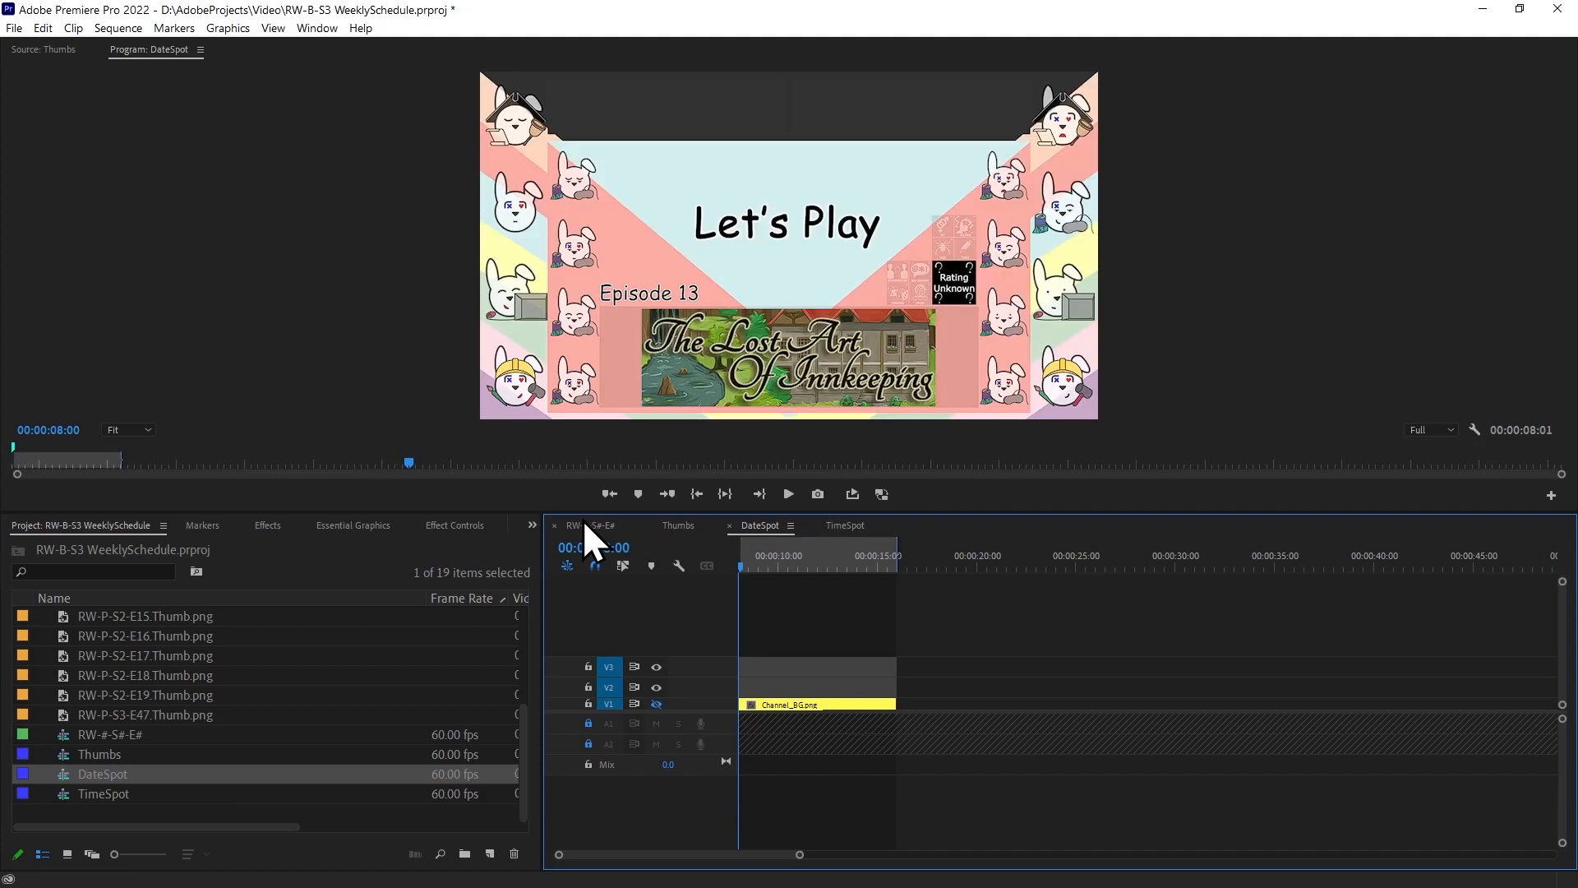
click(585, 524)
click(679, 526)
click(600, 526)
double_click(769, 679)
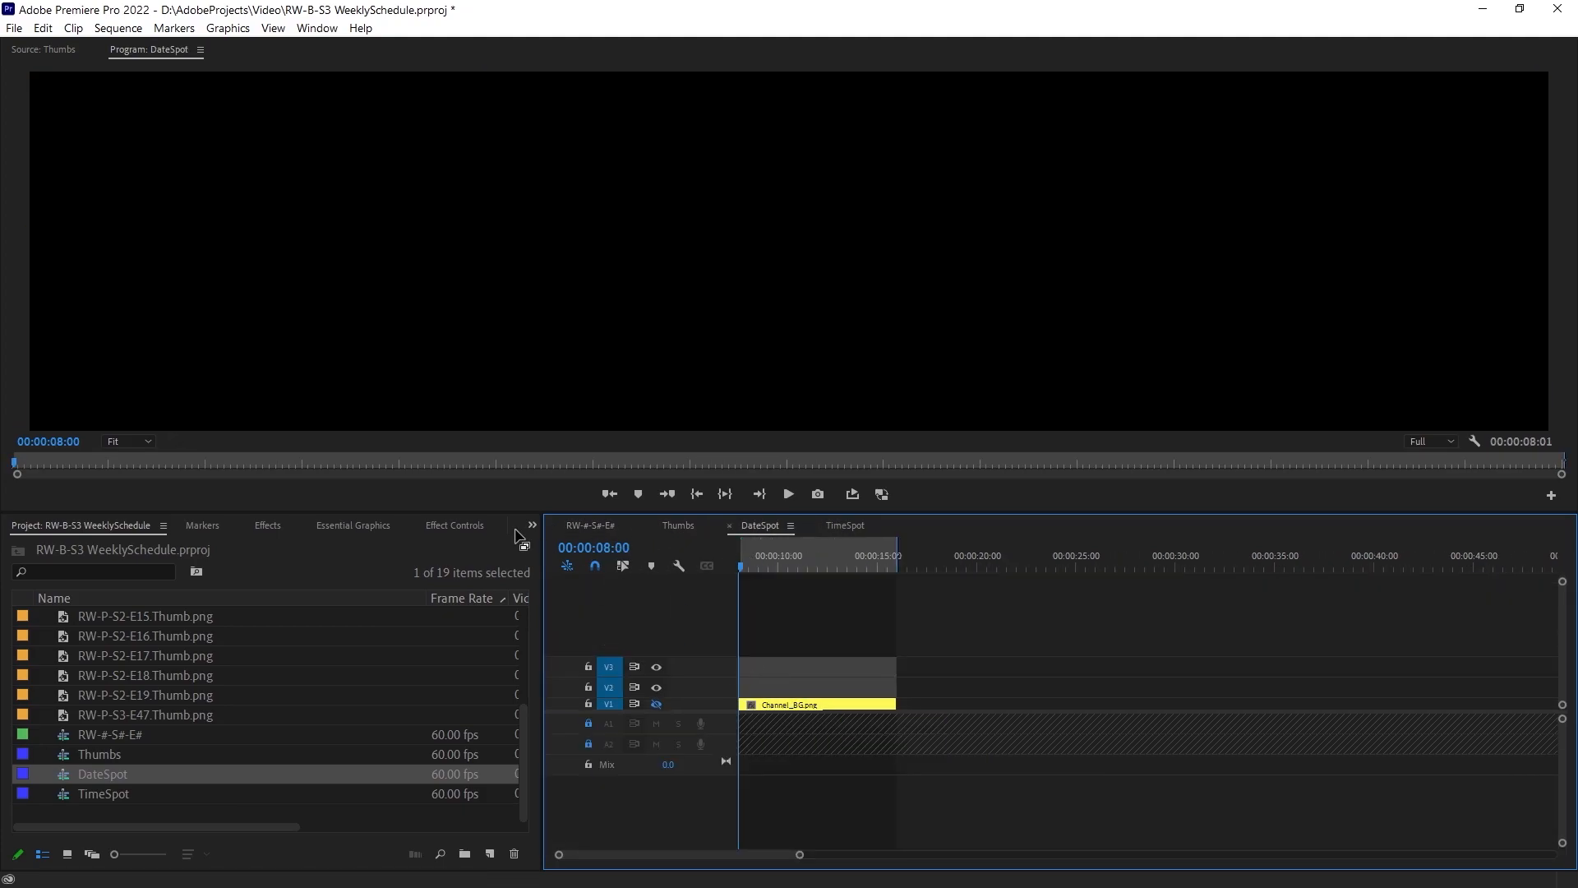
click(585, 526)
drag(154, 791, 771, 679)
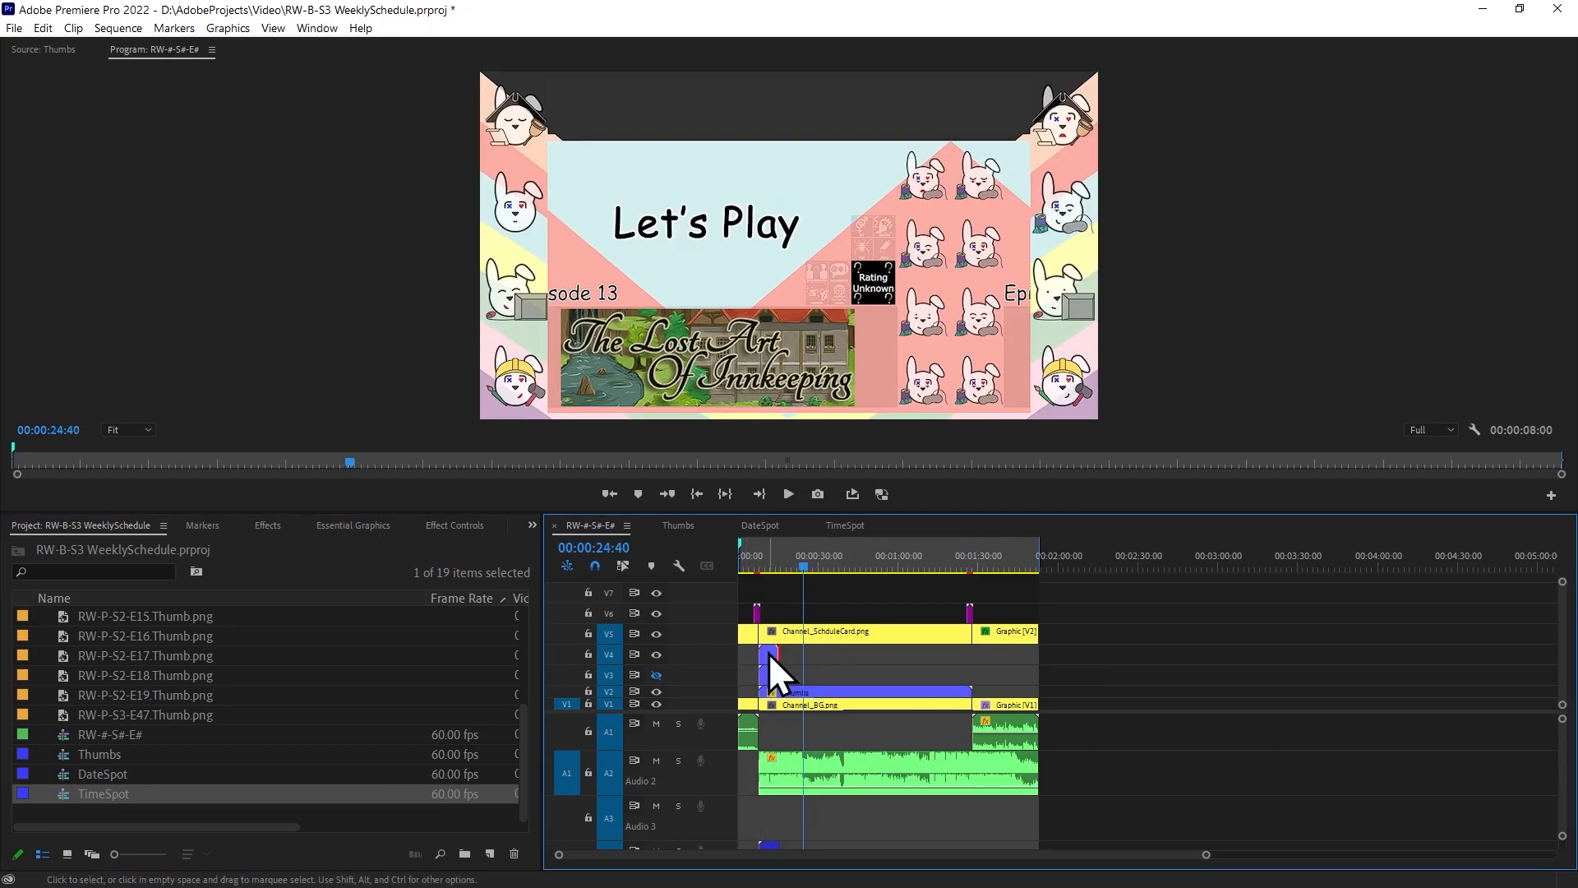
mouse_move(778, 655)
mouse_down()
mouse_move(975, 662)
mouse_move(777, 628)
mouse_up()
Check the duration of the Channel_MissingContent.png clip in the Thumbs sequence.
click(760, 525)
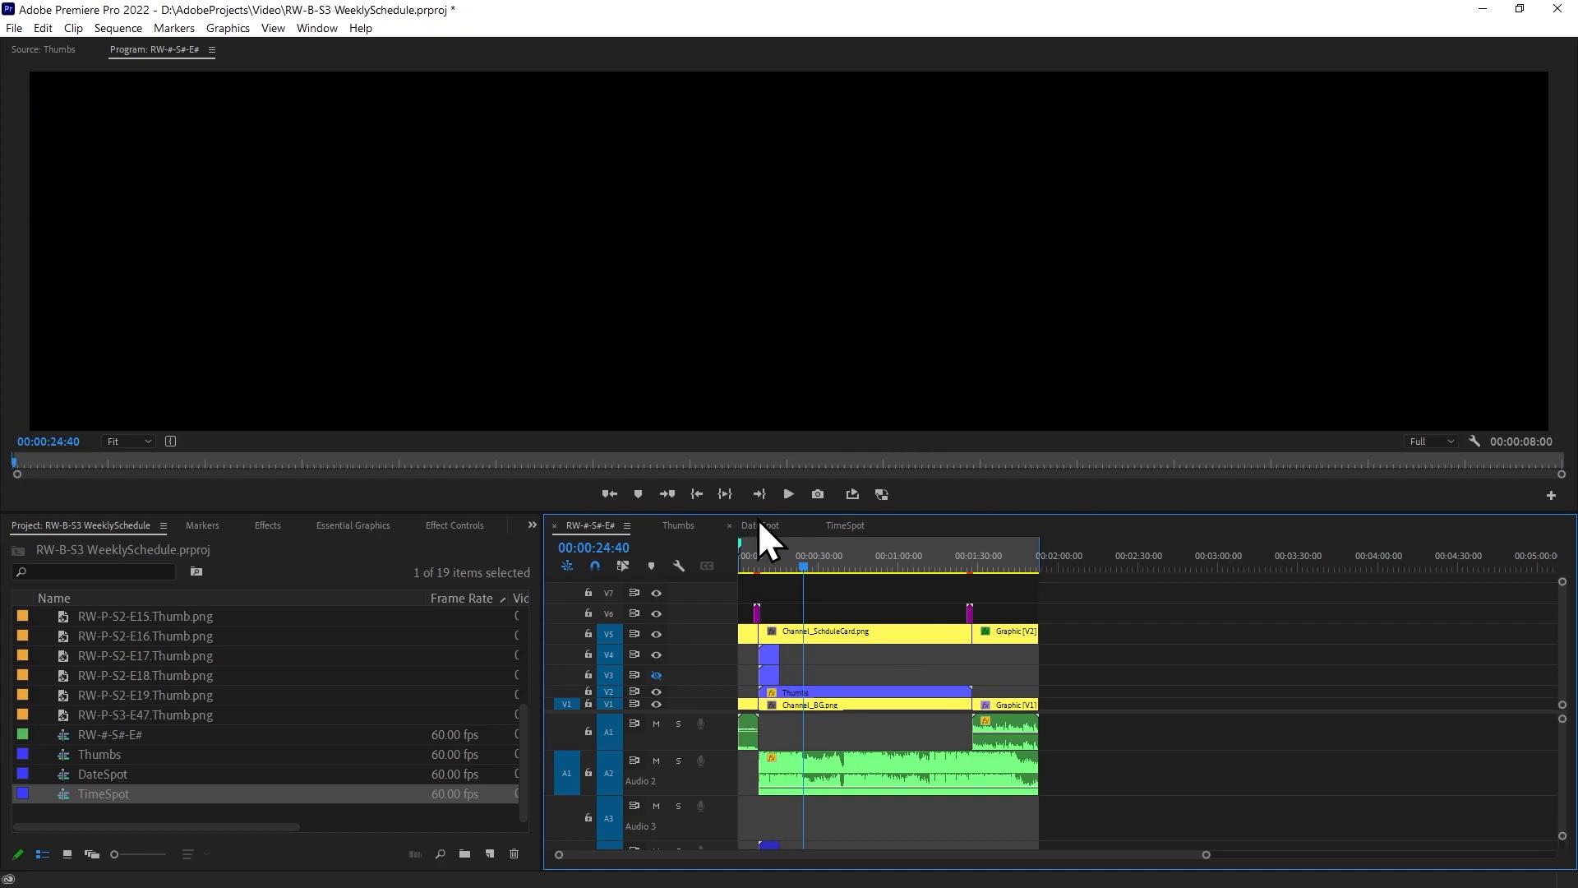
click(673, 531)
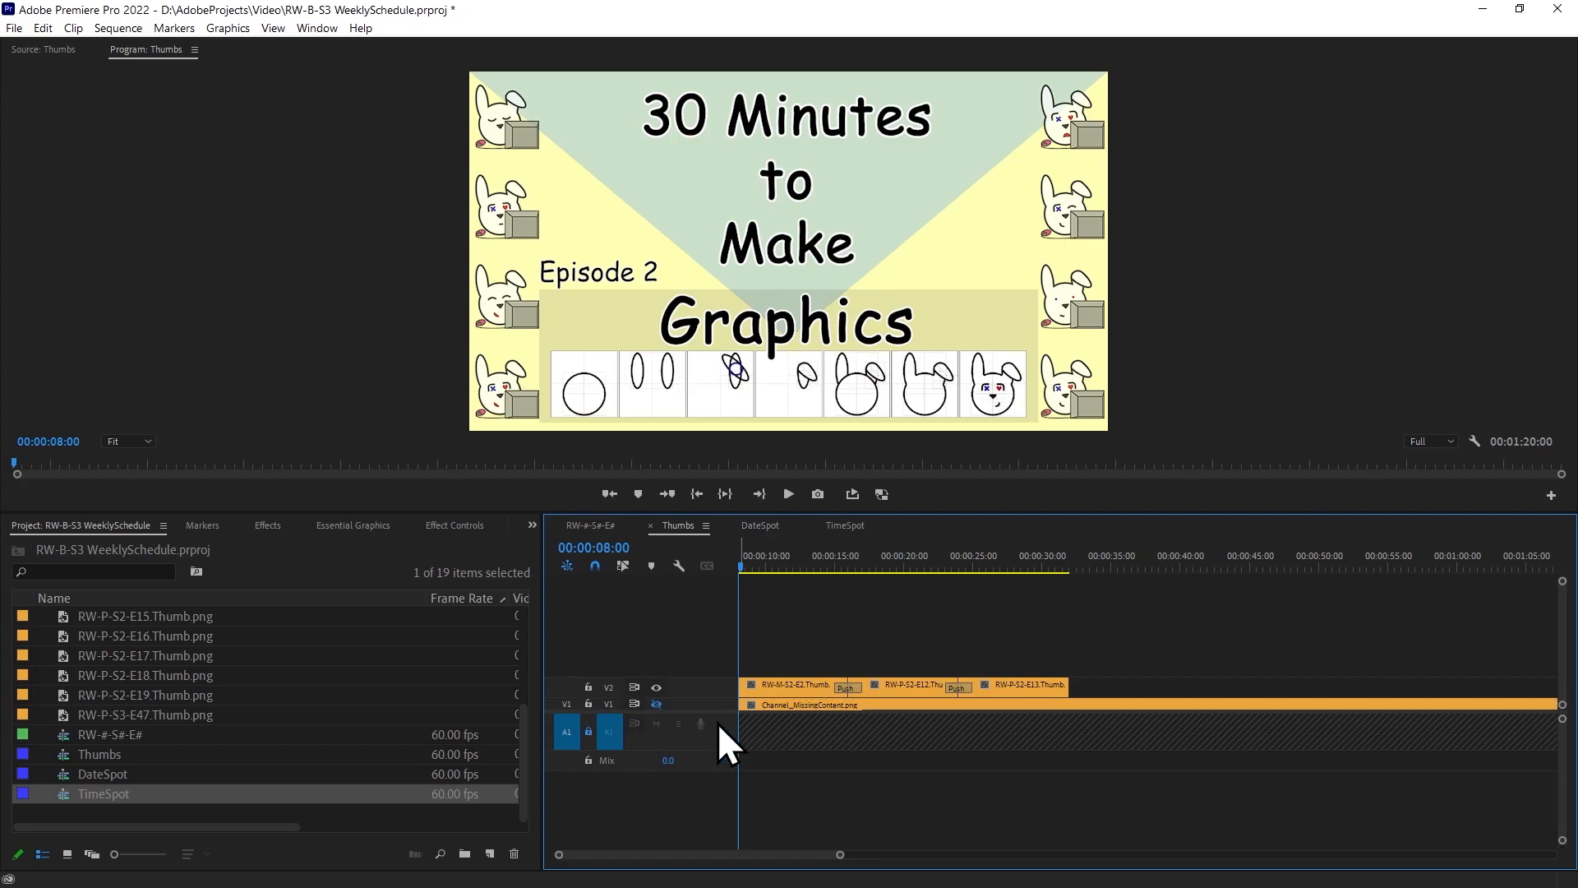
right_click(792, 707)
click(870, 564)
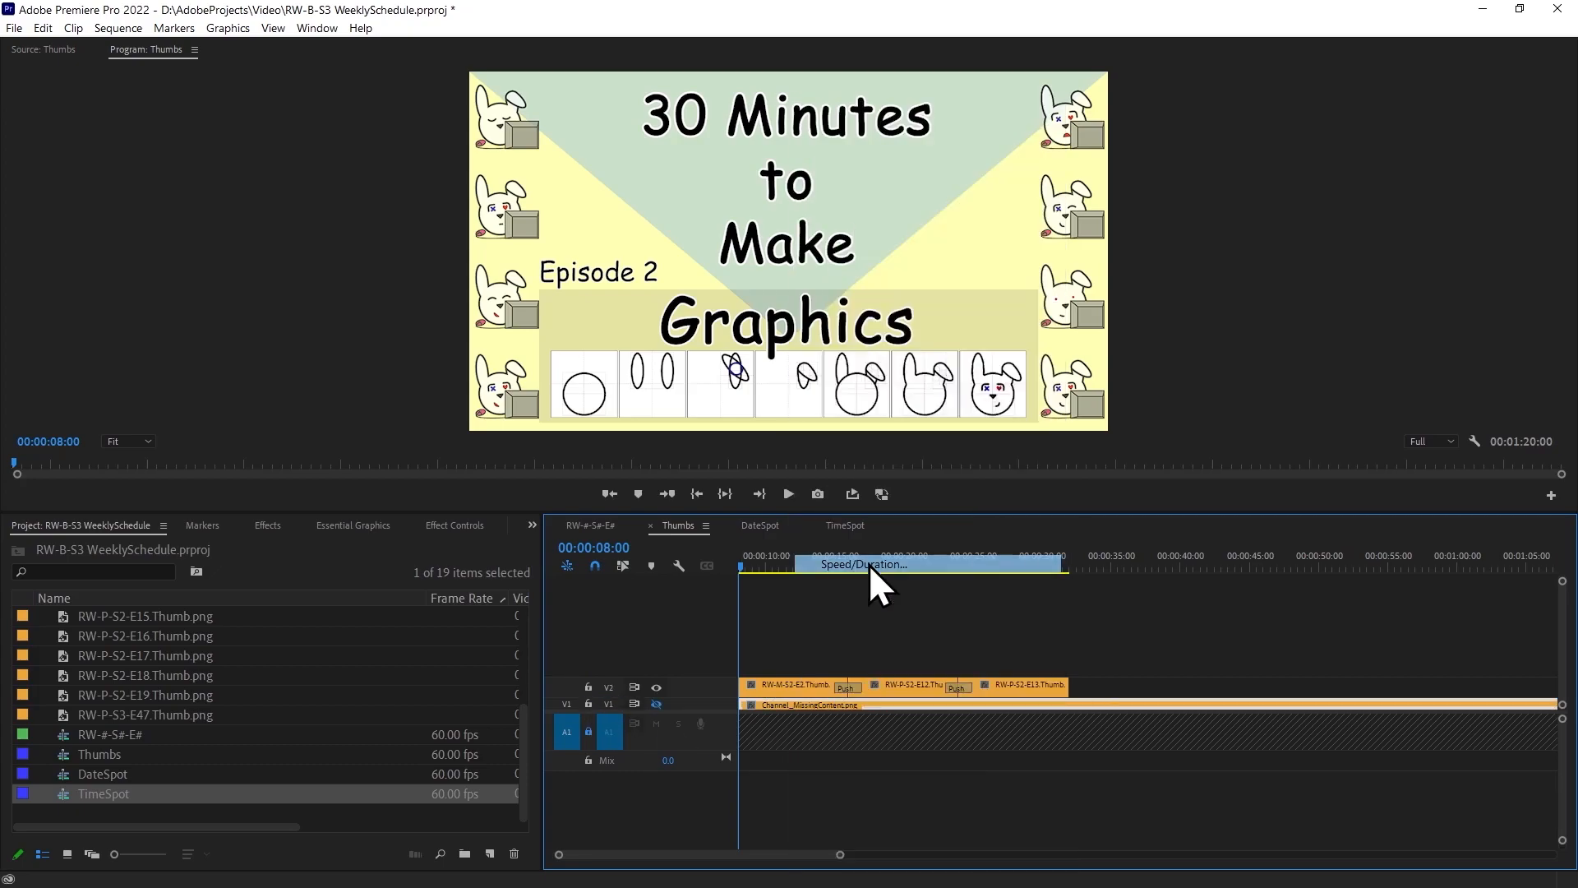
click(824, 535)
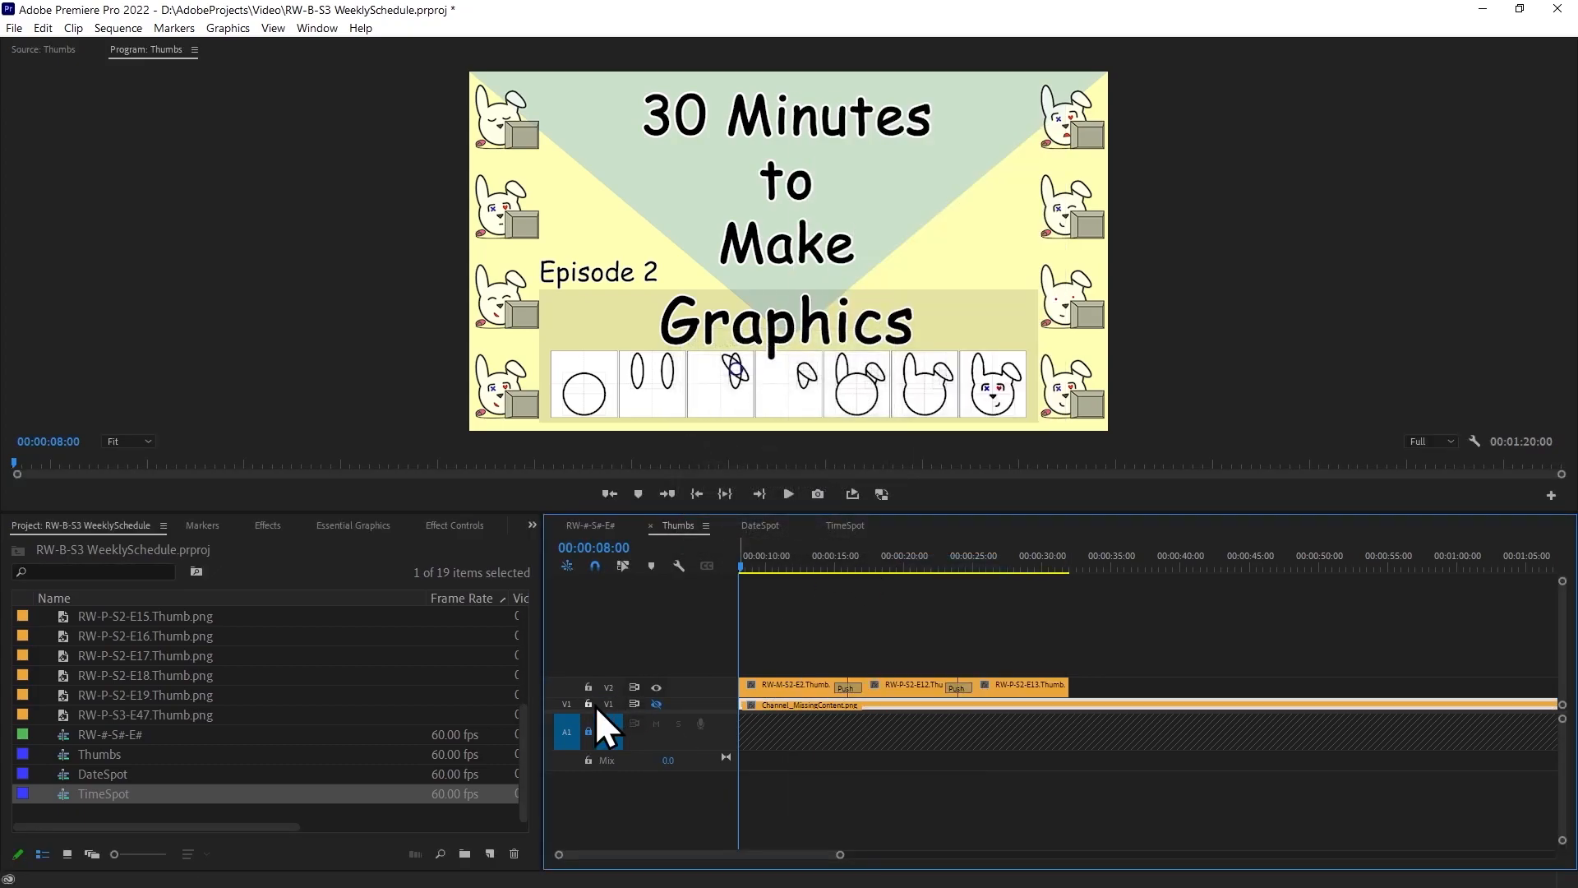
Set the duration of the Channel_BG.png clip in DateSpot to 00:01:20:00 and lock its V1 track.
click(758, 525)
right_click(766, 709)
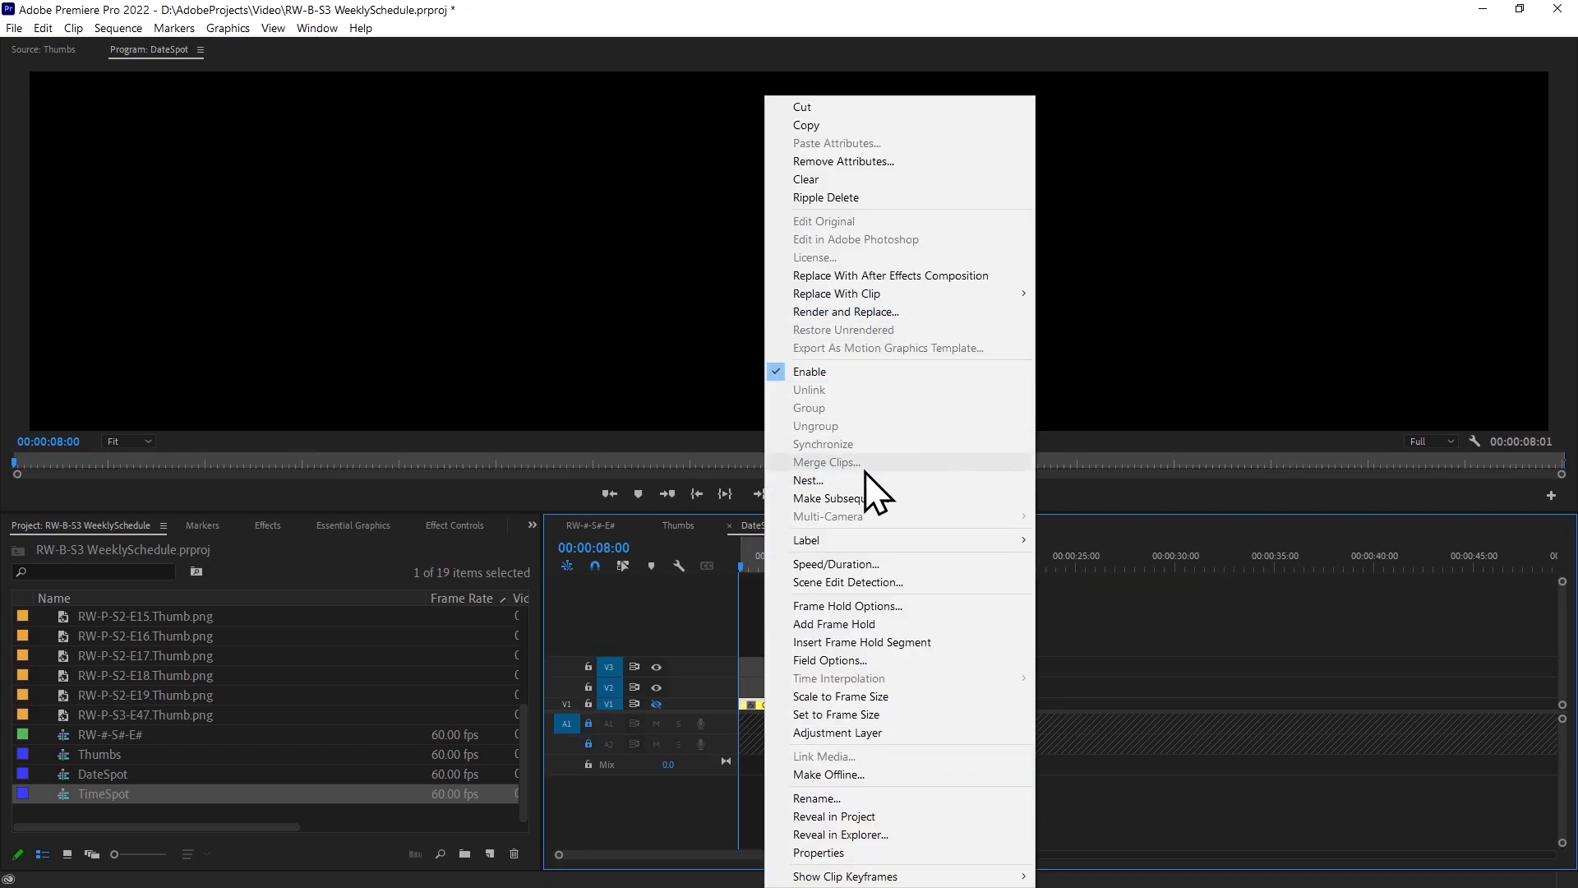
click(854, 564)
click(813, 413)
key(ctrl+a)
text(00:00:08:01)
text(0120)
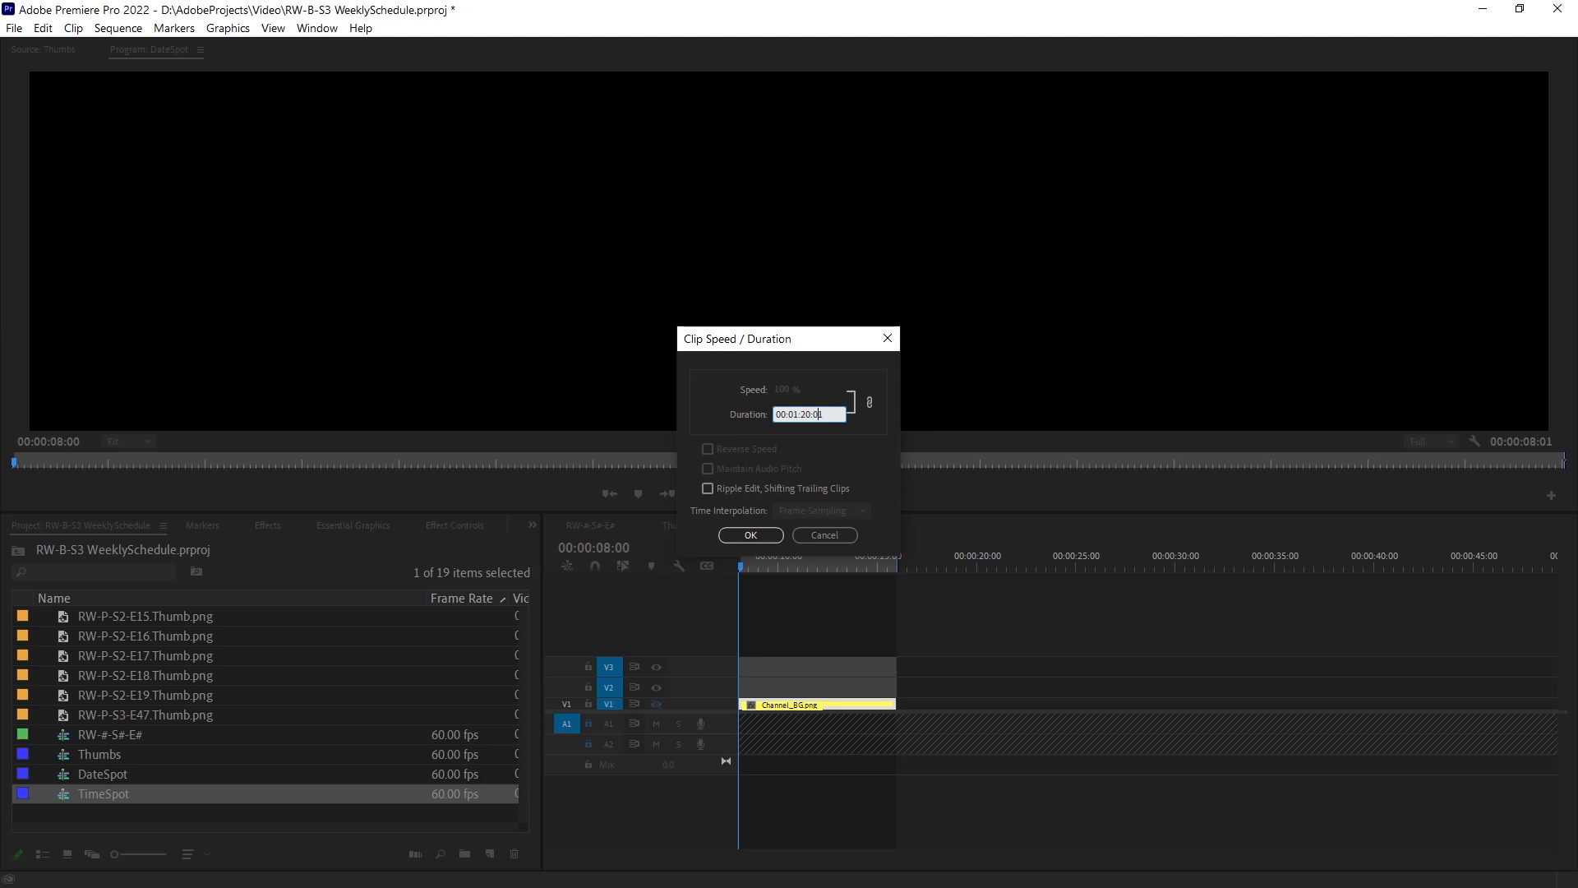
click(751, 535)
click(589, 703)
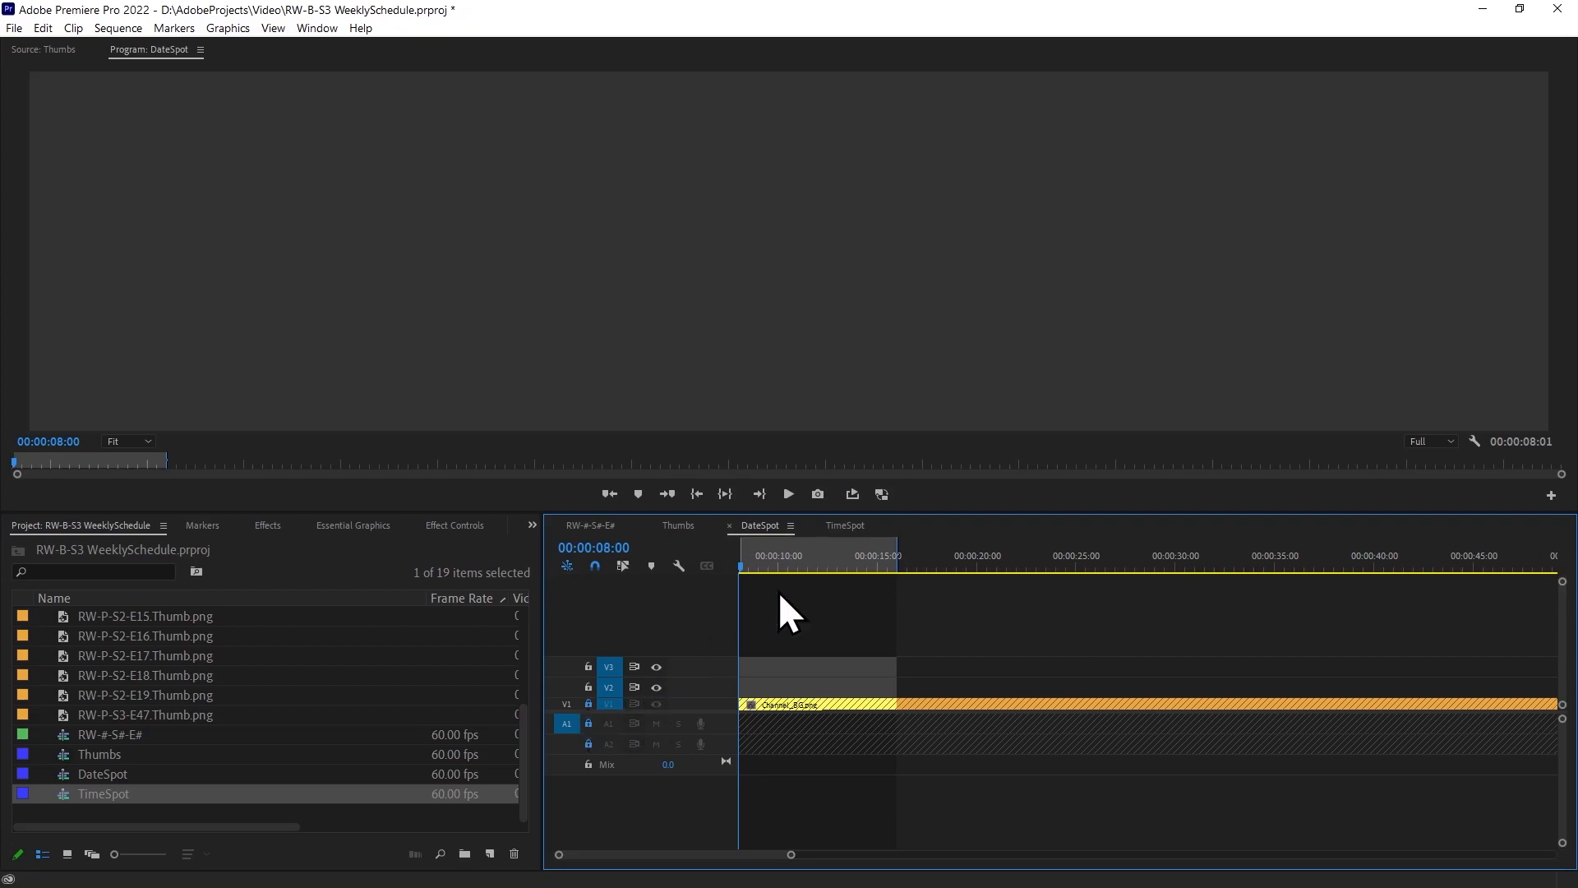
Make track V1 in TimeSpot visible, set its Channel_BG.png clip's duration to 00:01:20:00, and lock the track.
click(847, 525)
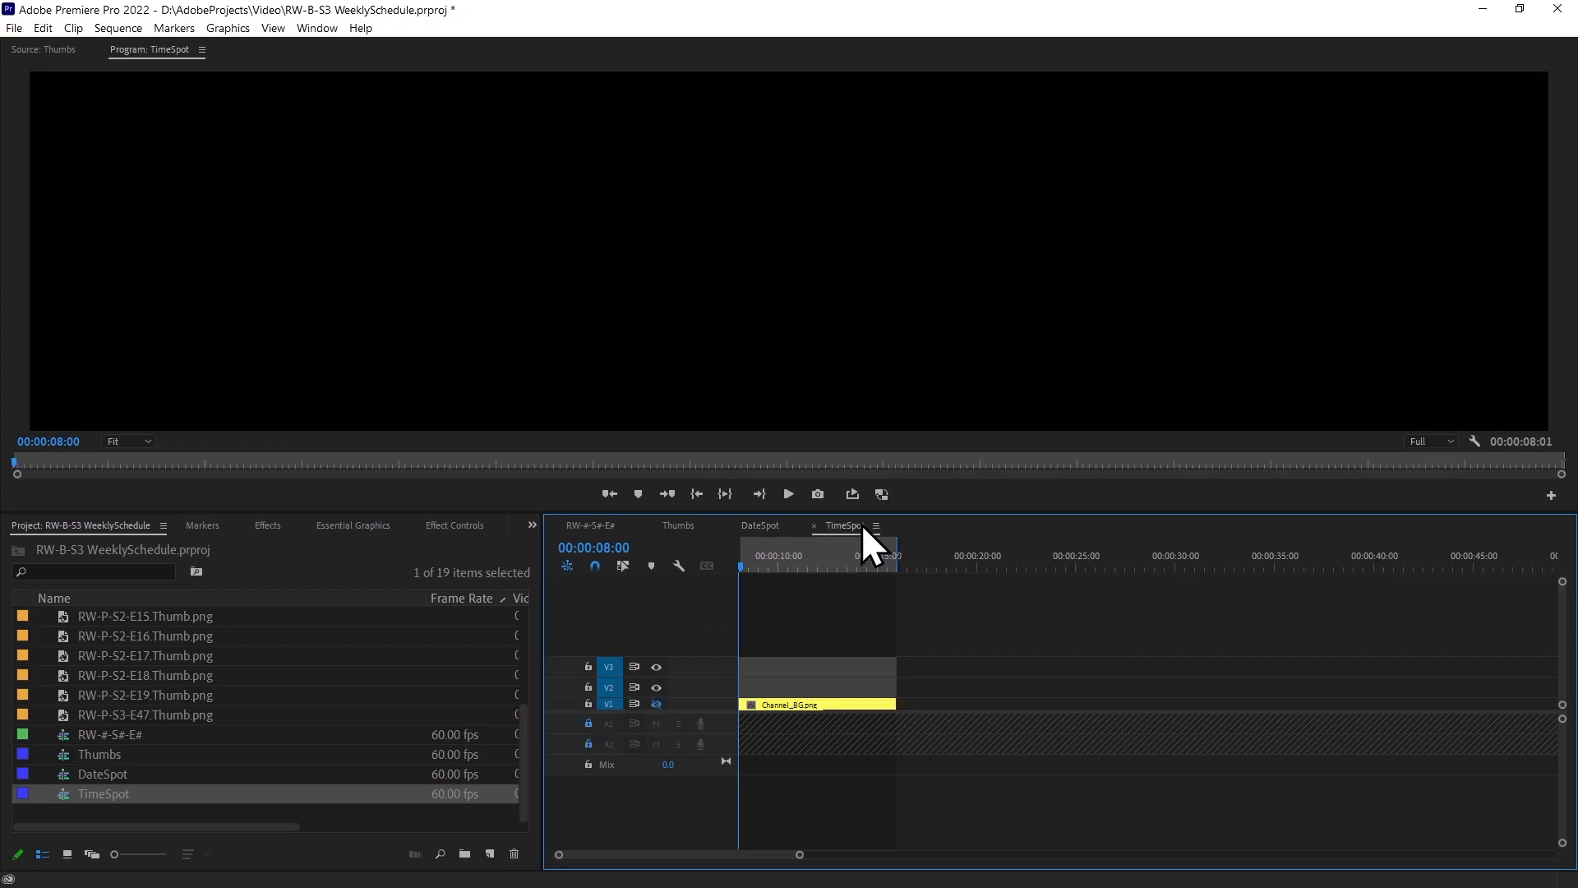
click(656, 705)
right_click(766, 705)
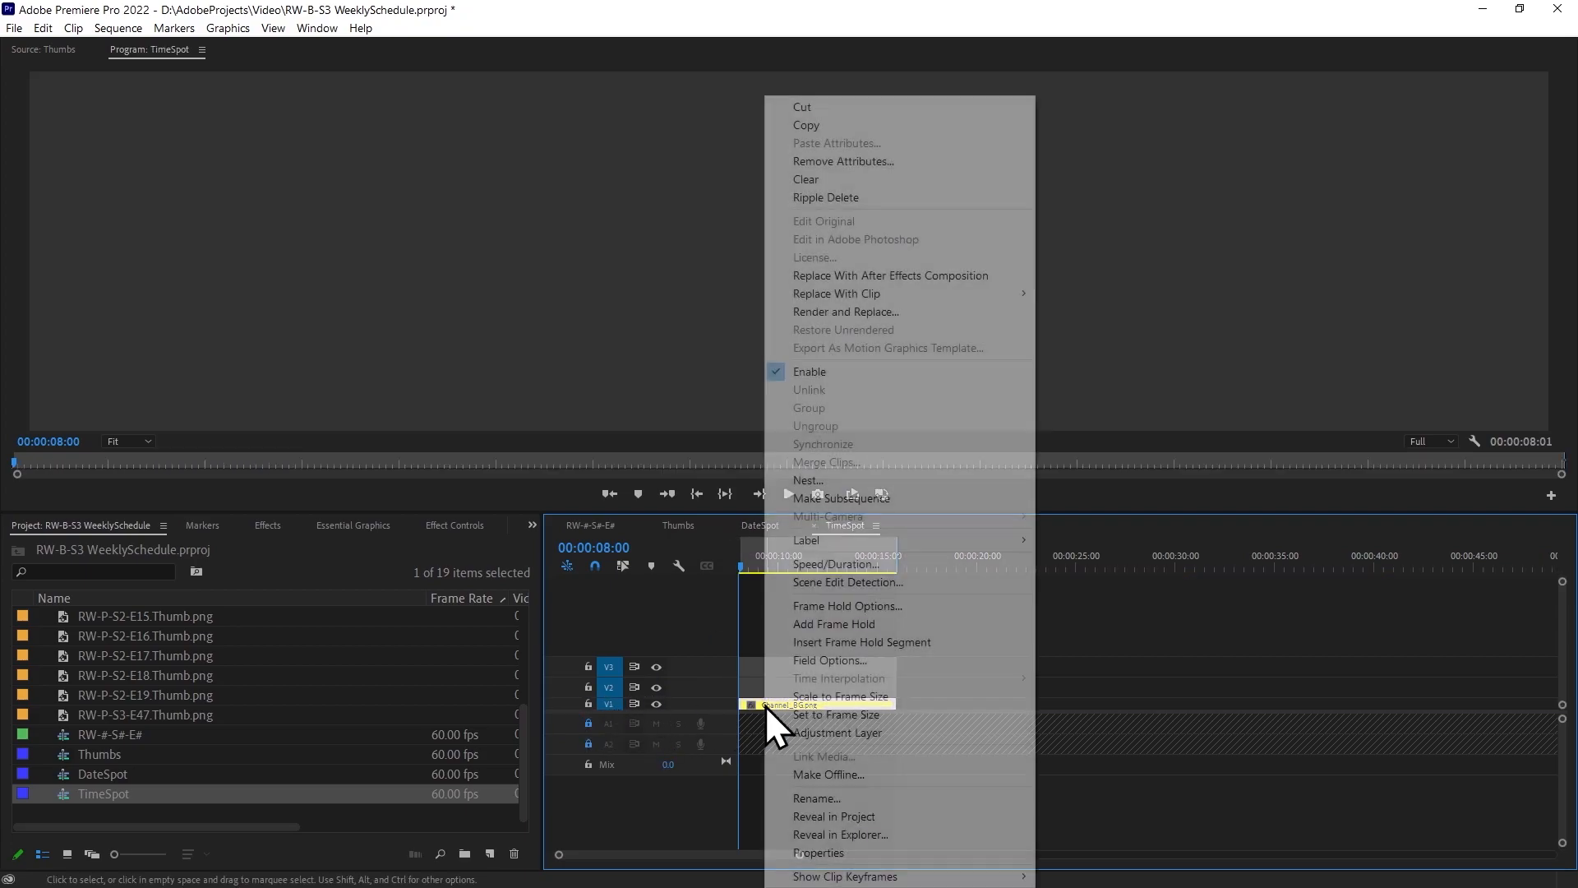
click(861, 564)
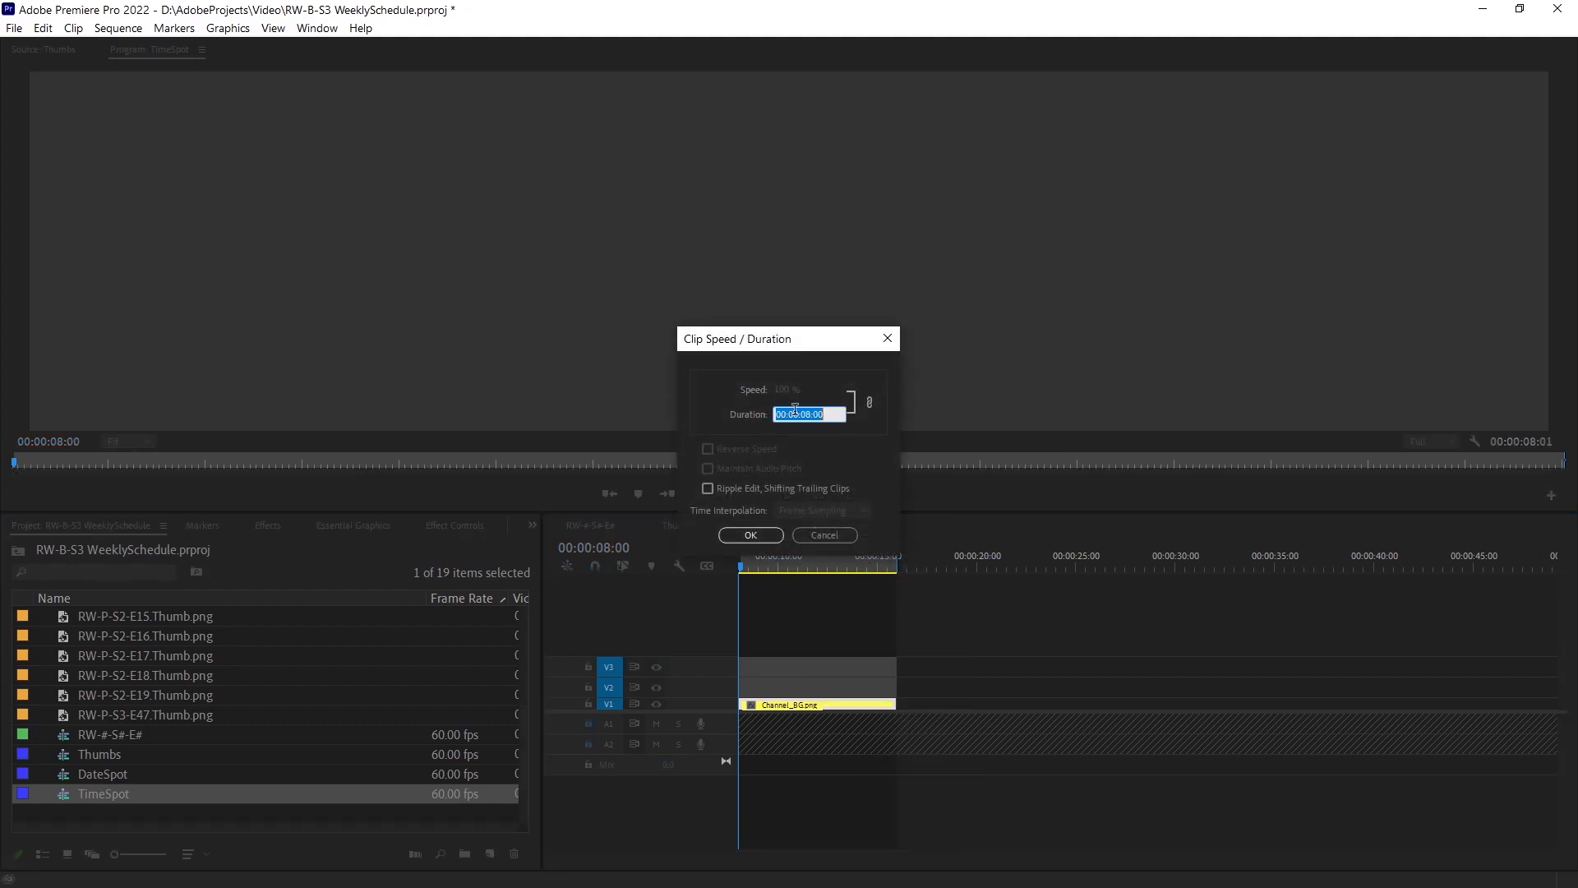
text(1)
key(Delete)
key(Right)
text(2)
key(Return)
click(588, 704)
In the RW-#-S#-E# sequence, extend the nested clips on V4 and V3 to the end of the Thumbs clip.
click(678, 524)
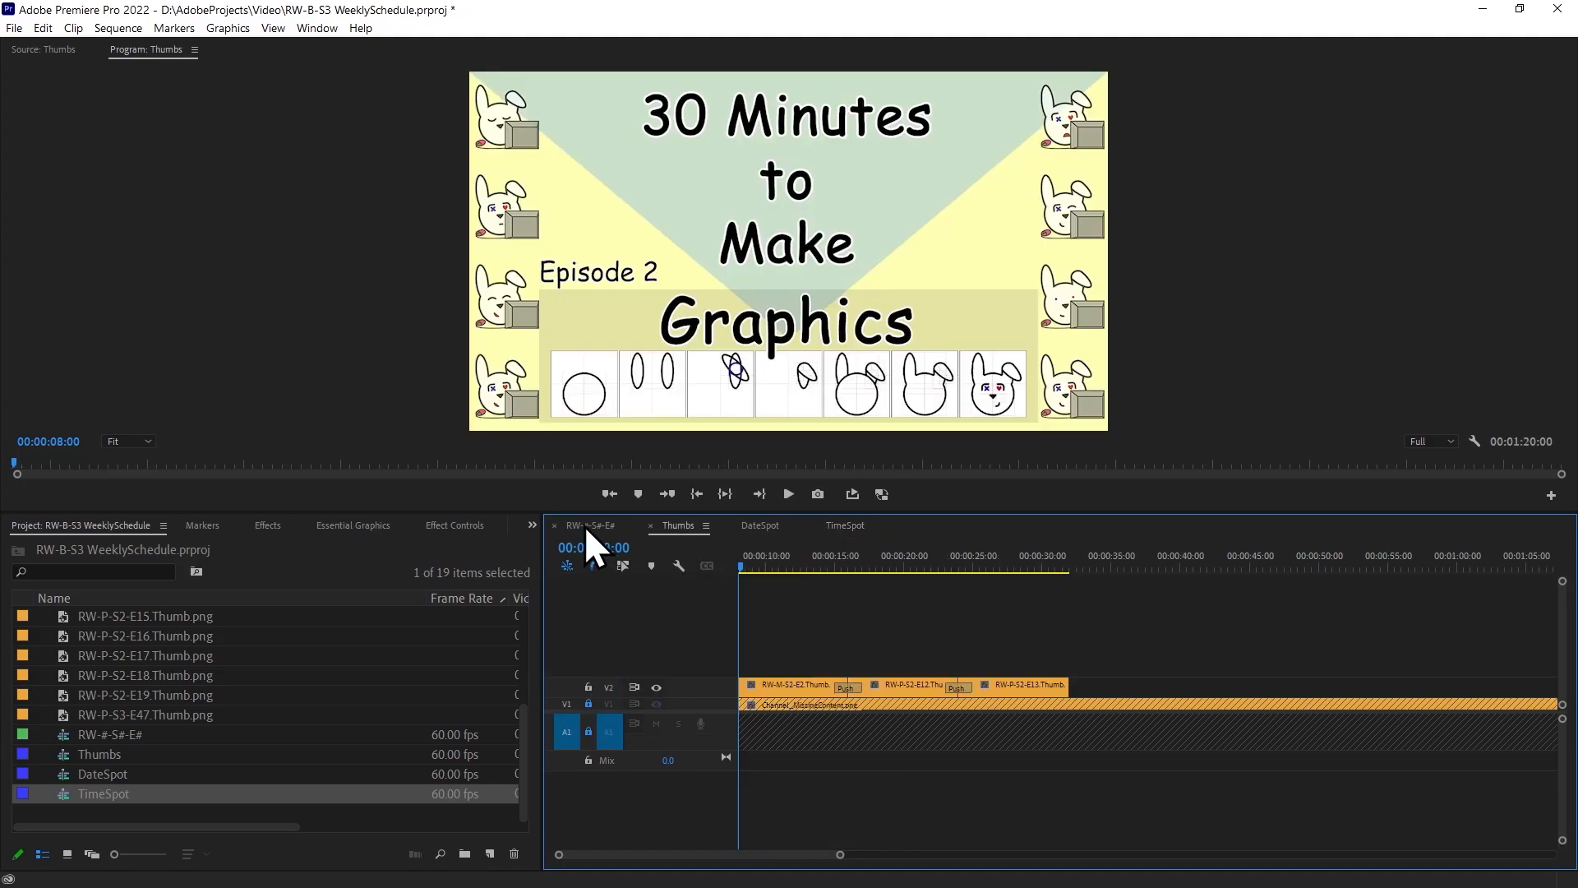
click(590, 525)
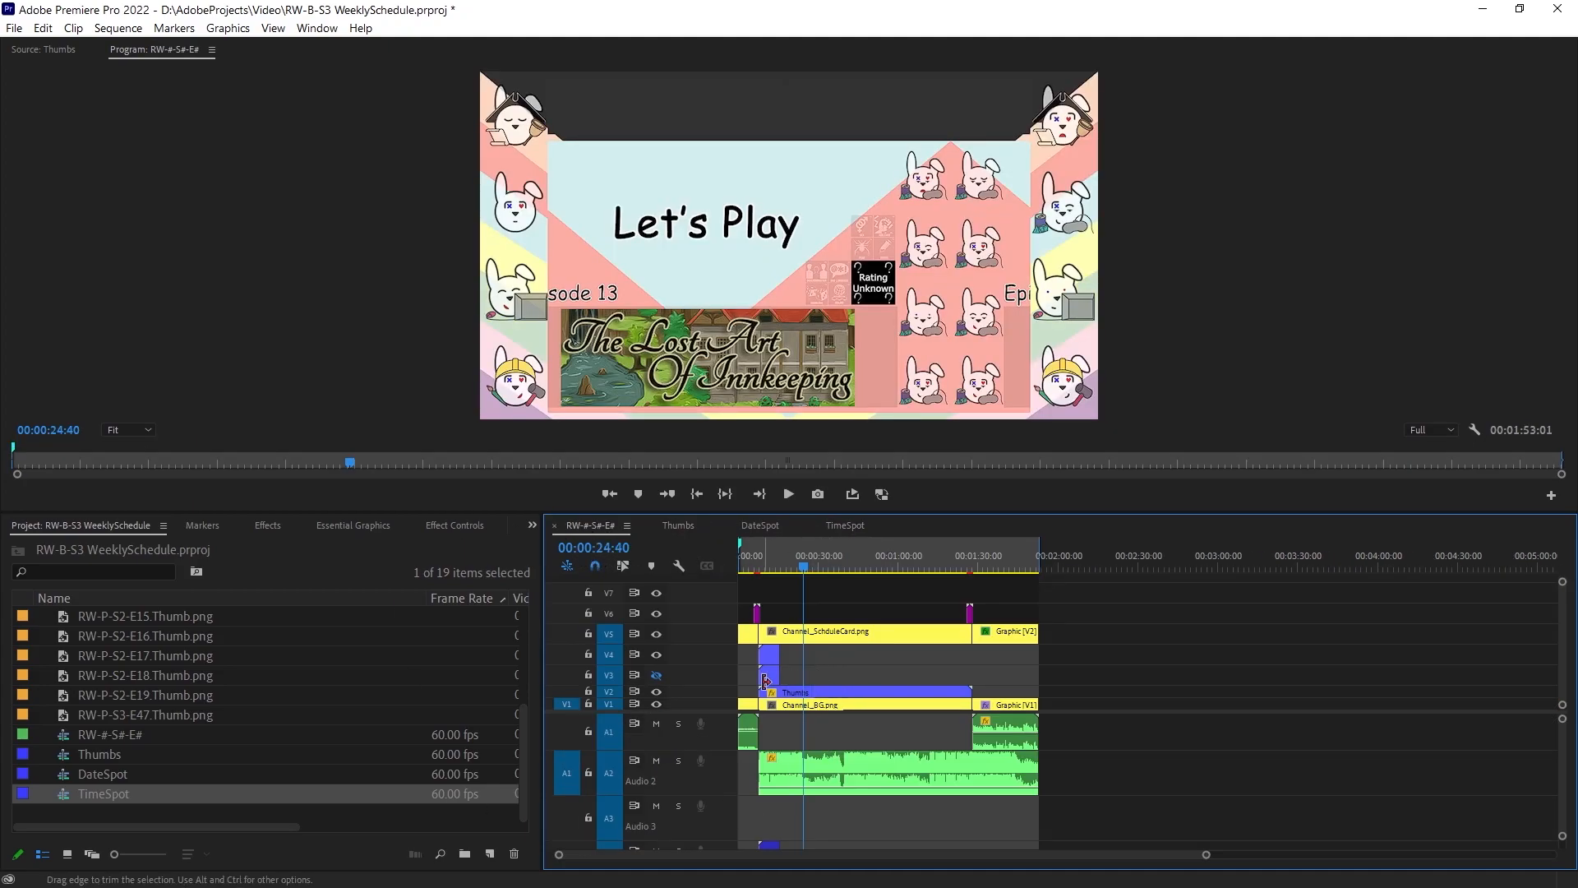
drag(778, 655, 978, 664)
drag(778, 675, 955, 691)
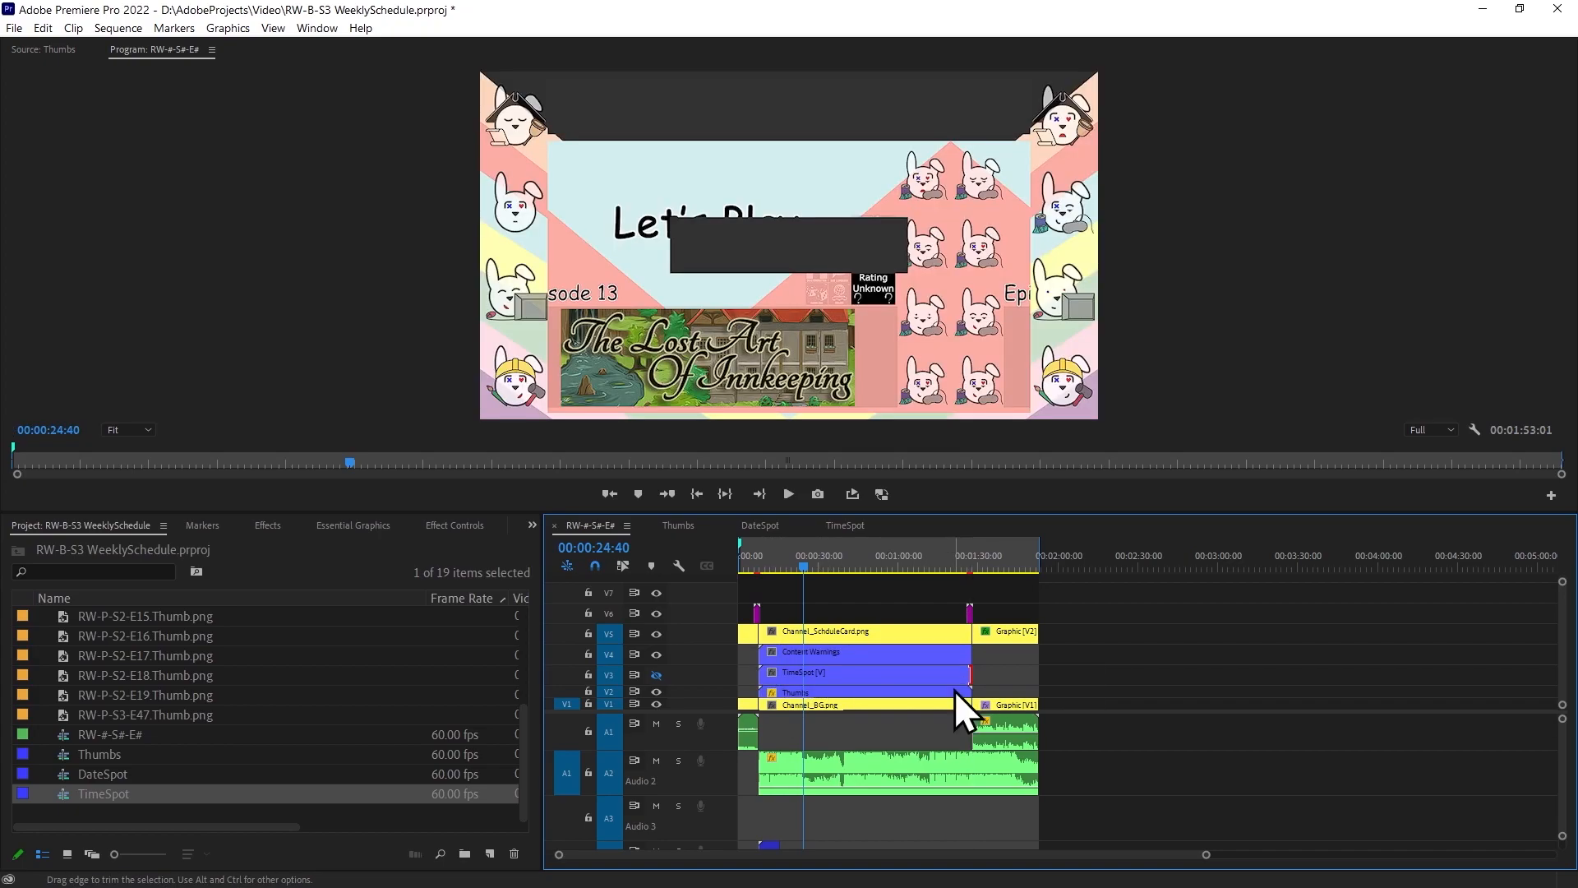
Check what the Content Warnings clip on V4 contains and replace that clip with the DateSpot sequence.
click(874, 663)
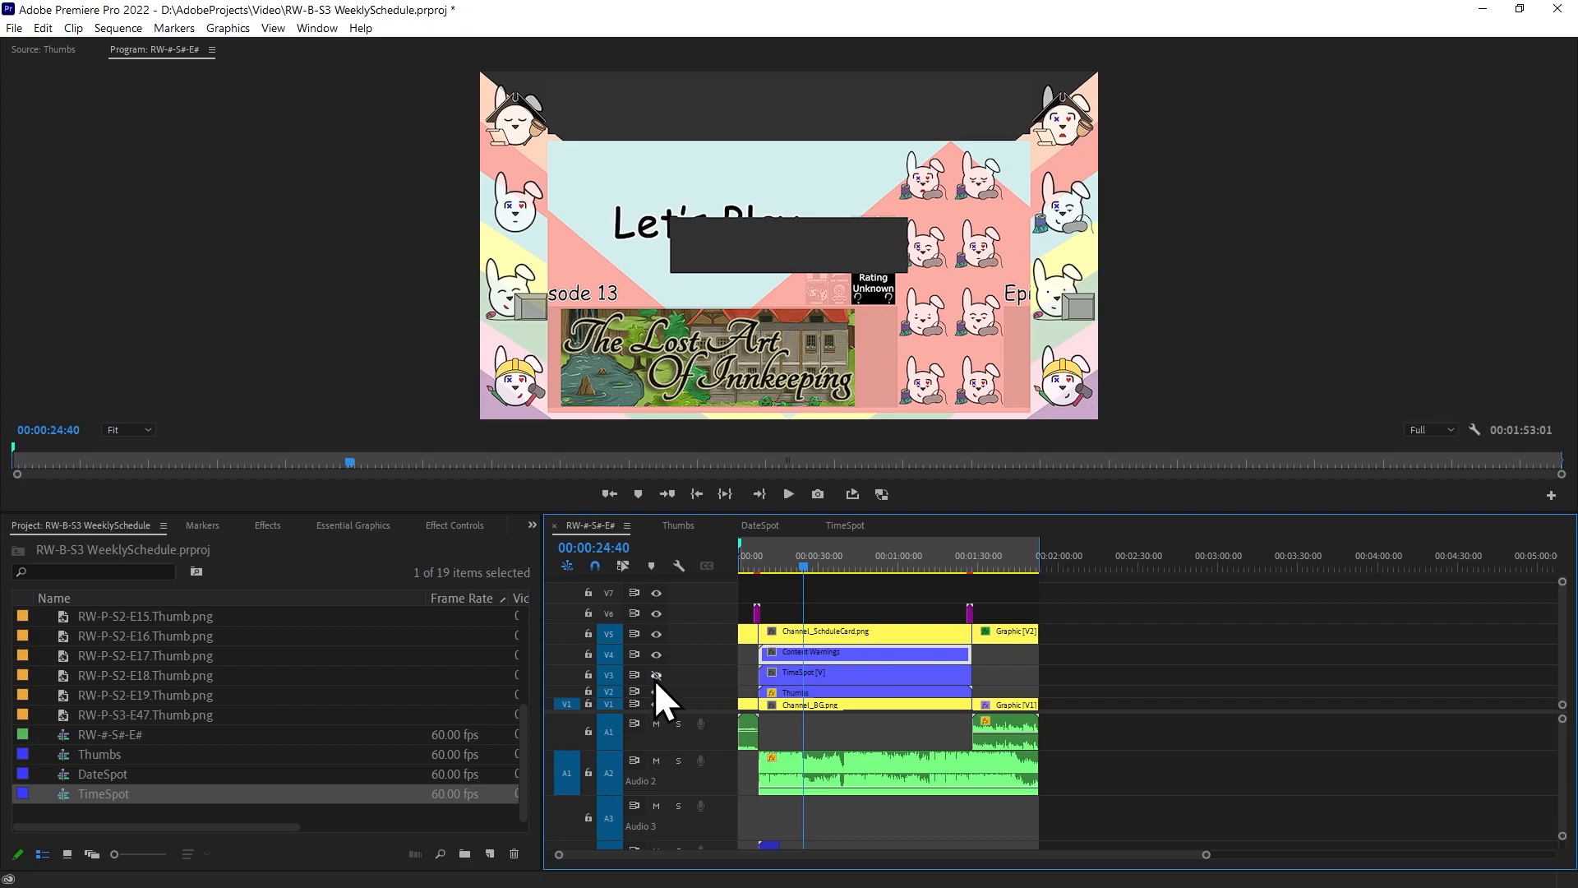
click(821, 657)
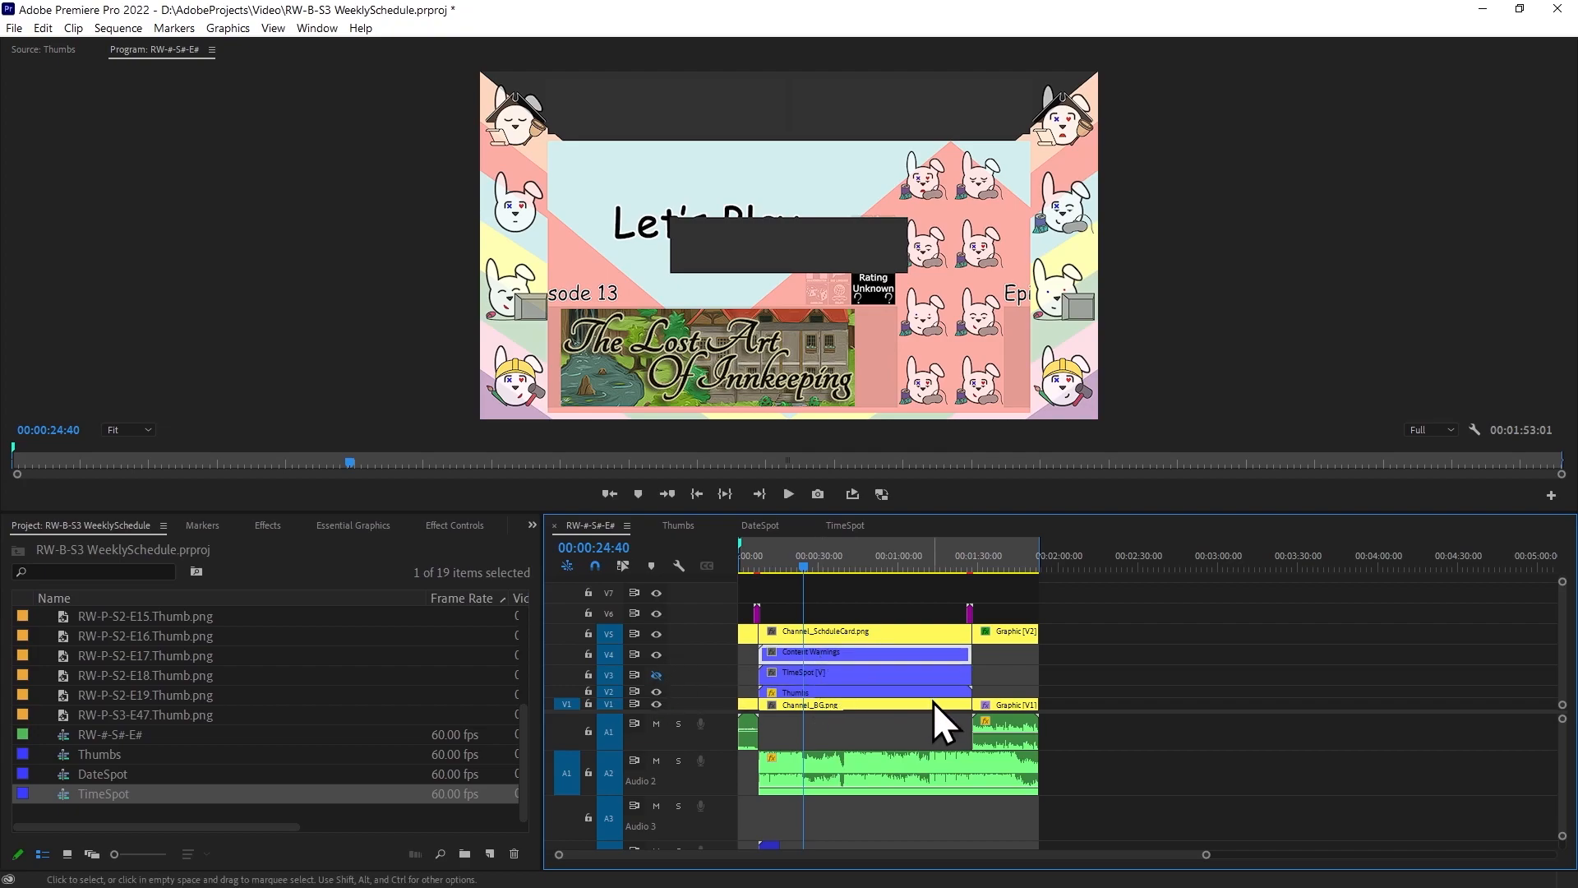
double_click(825, 655)
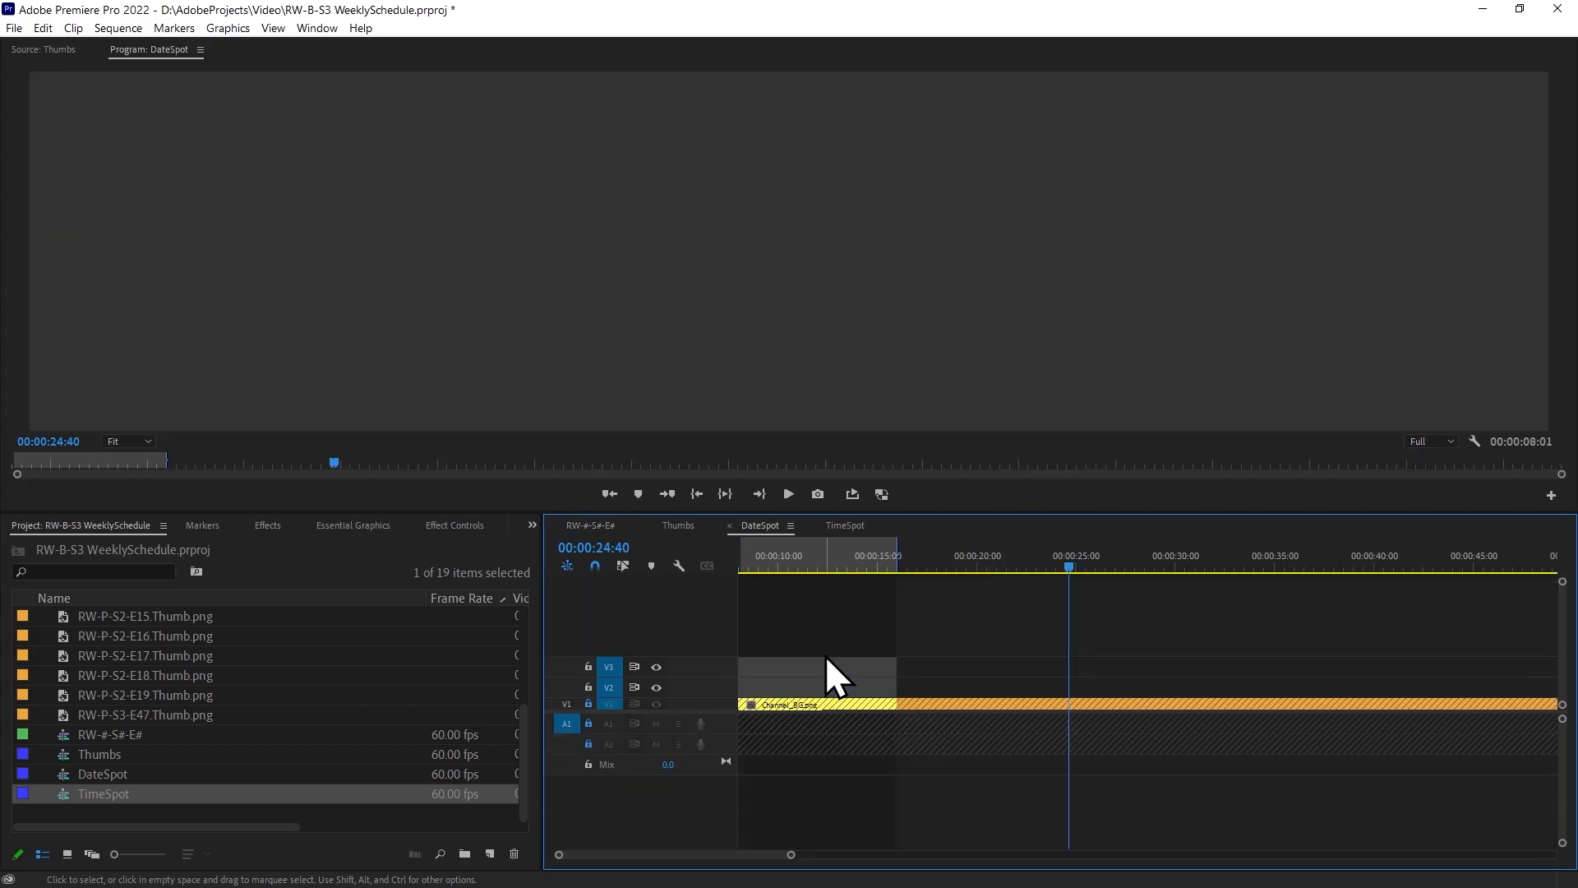
click(604, 530)
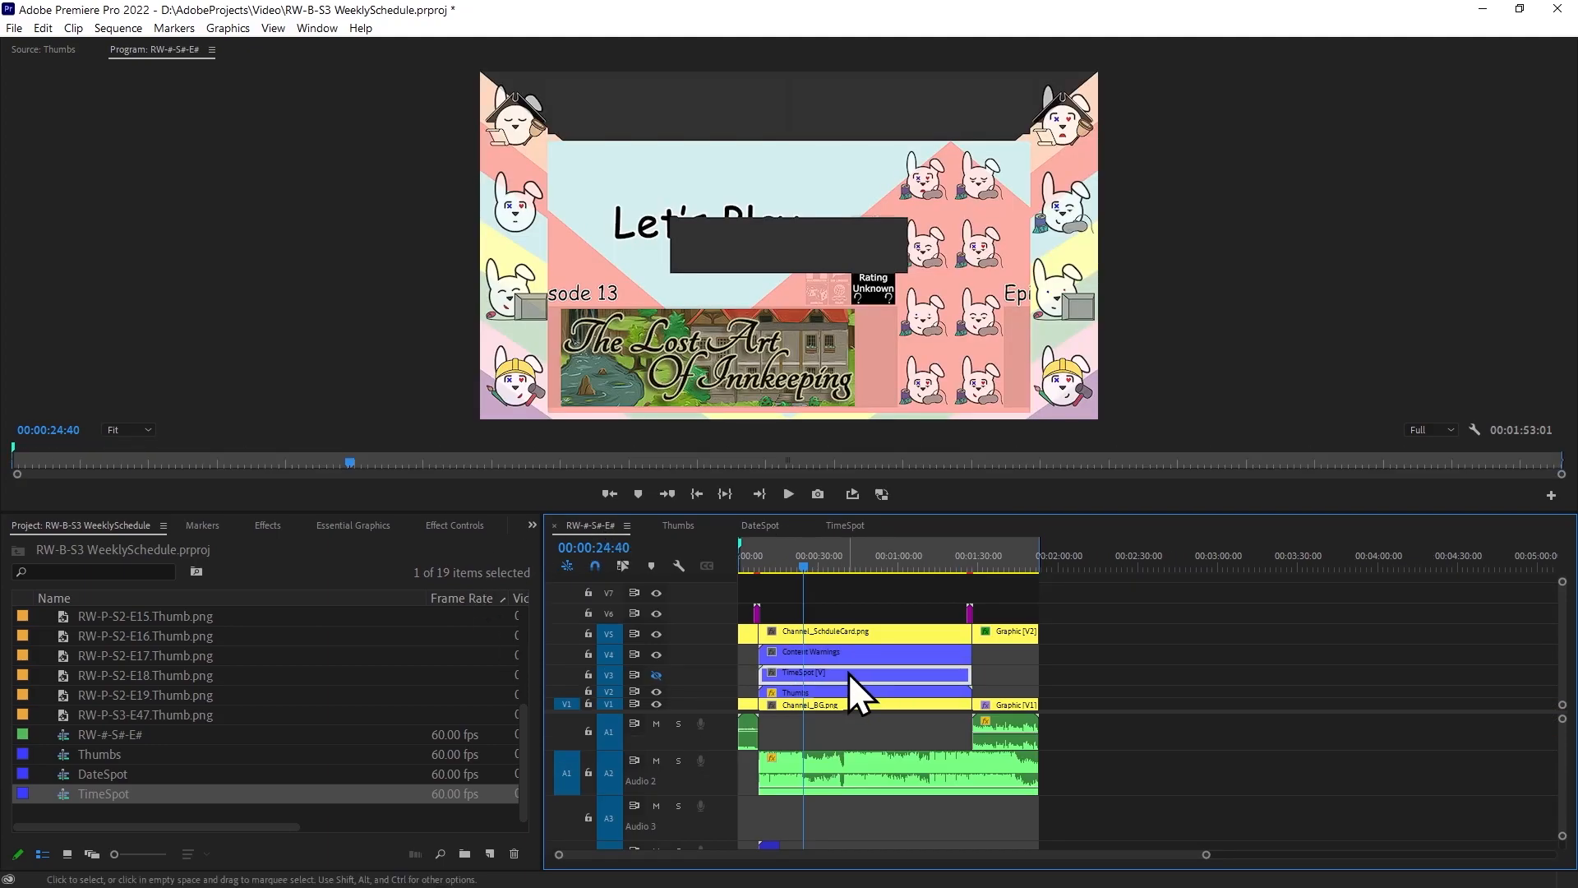
drag(97, 778, 822, 657)
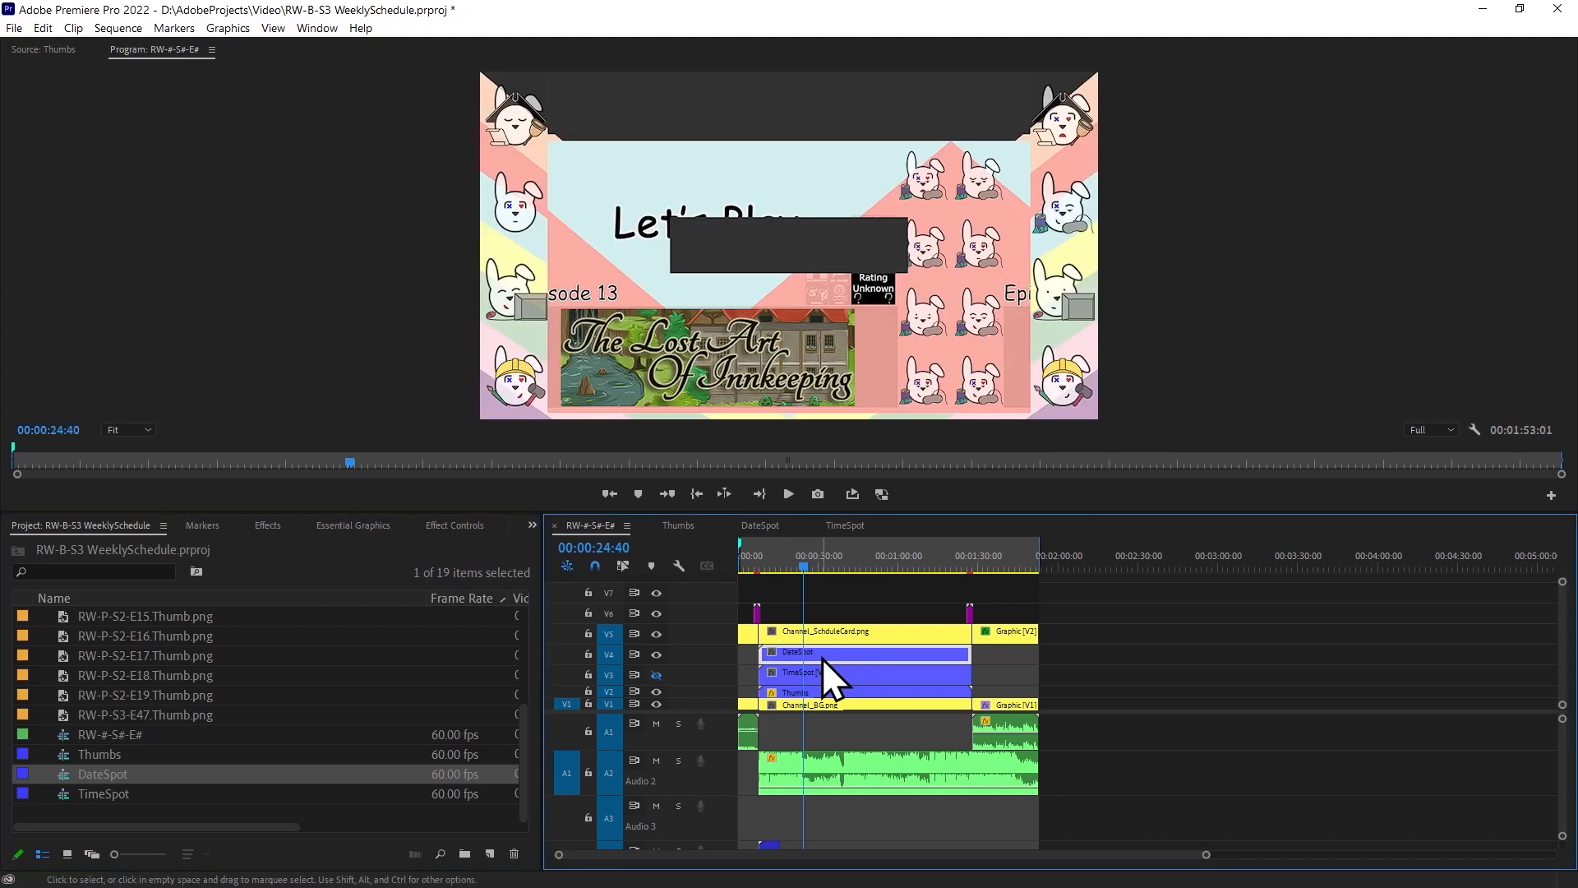
Move the playhead to the start of the DateSpot clip on V4 and set the clip's position to 740, 175.
click(761, 567)
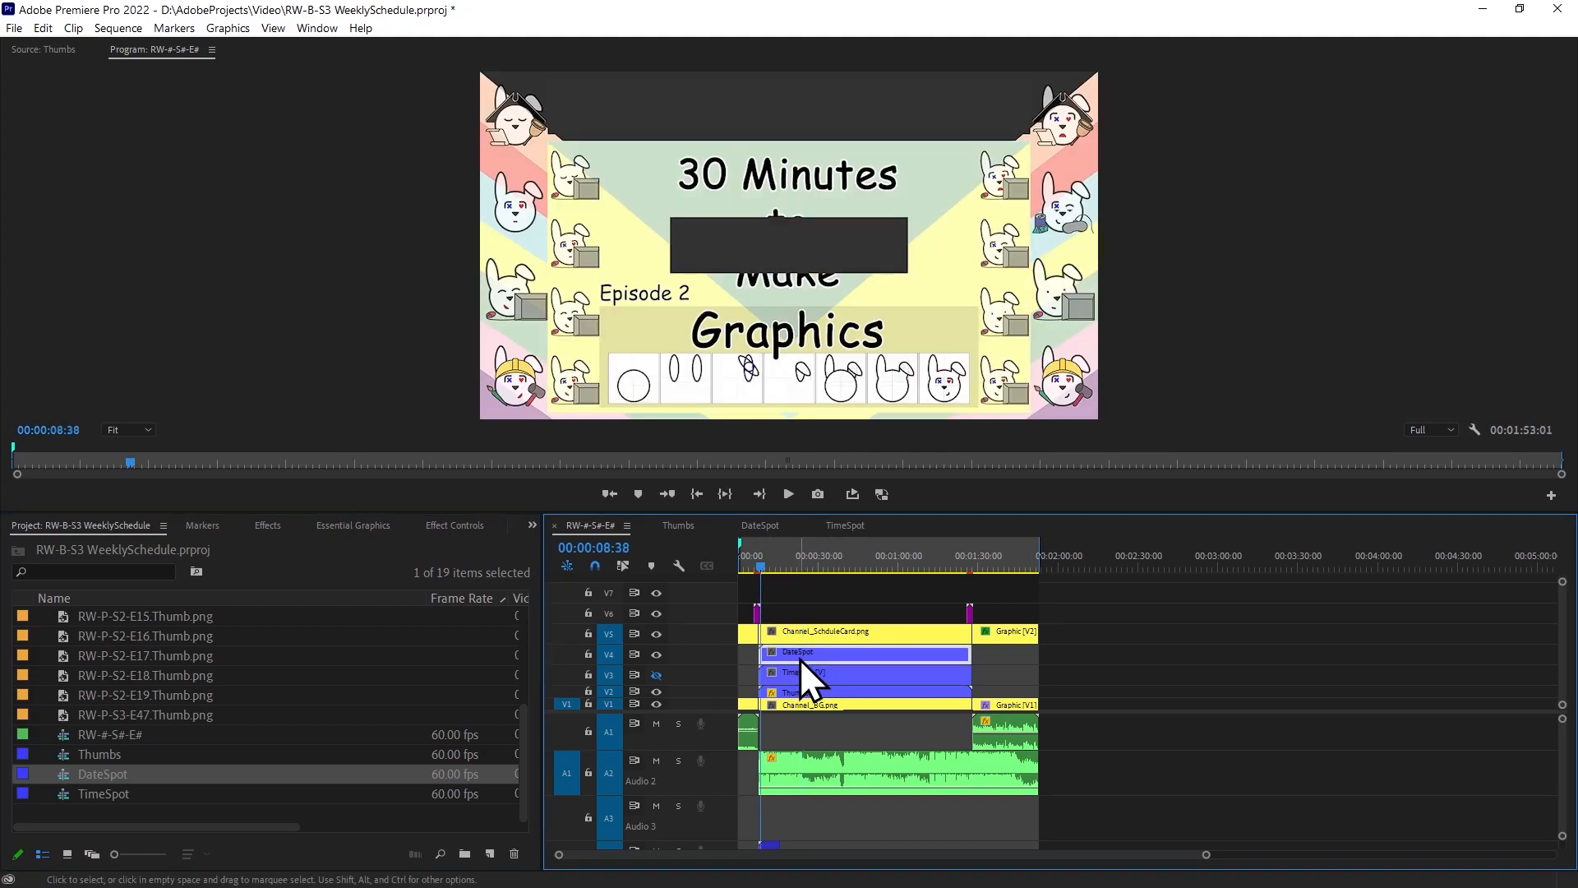
click(460, 526)
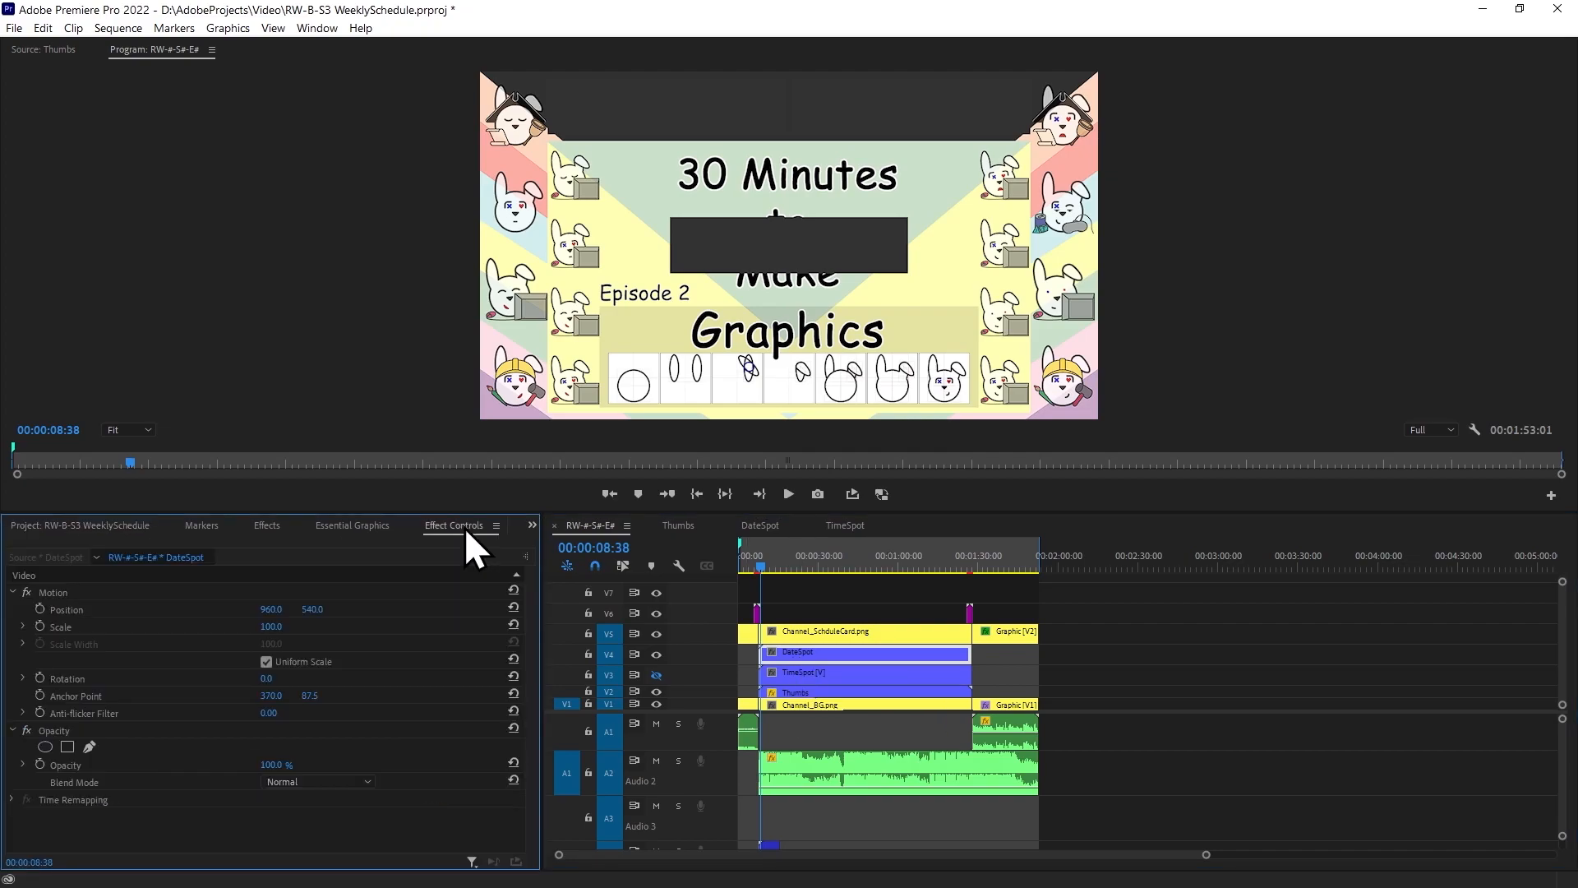
click(272, 609)
text(740)
key(Tab)
text(17)
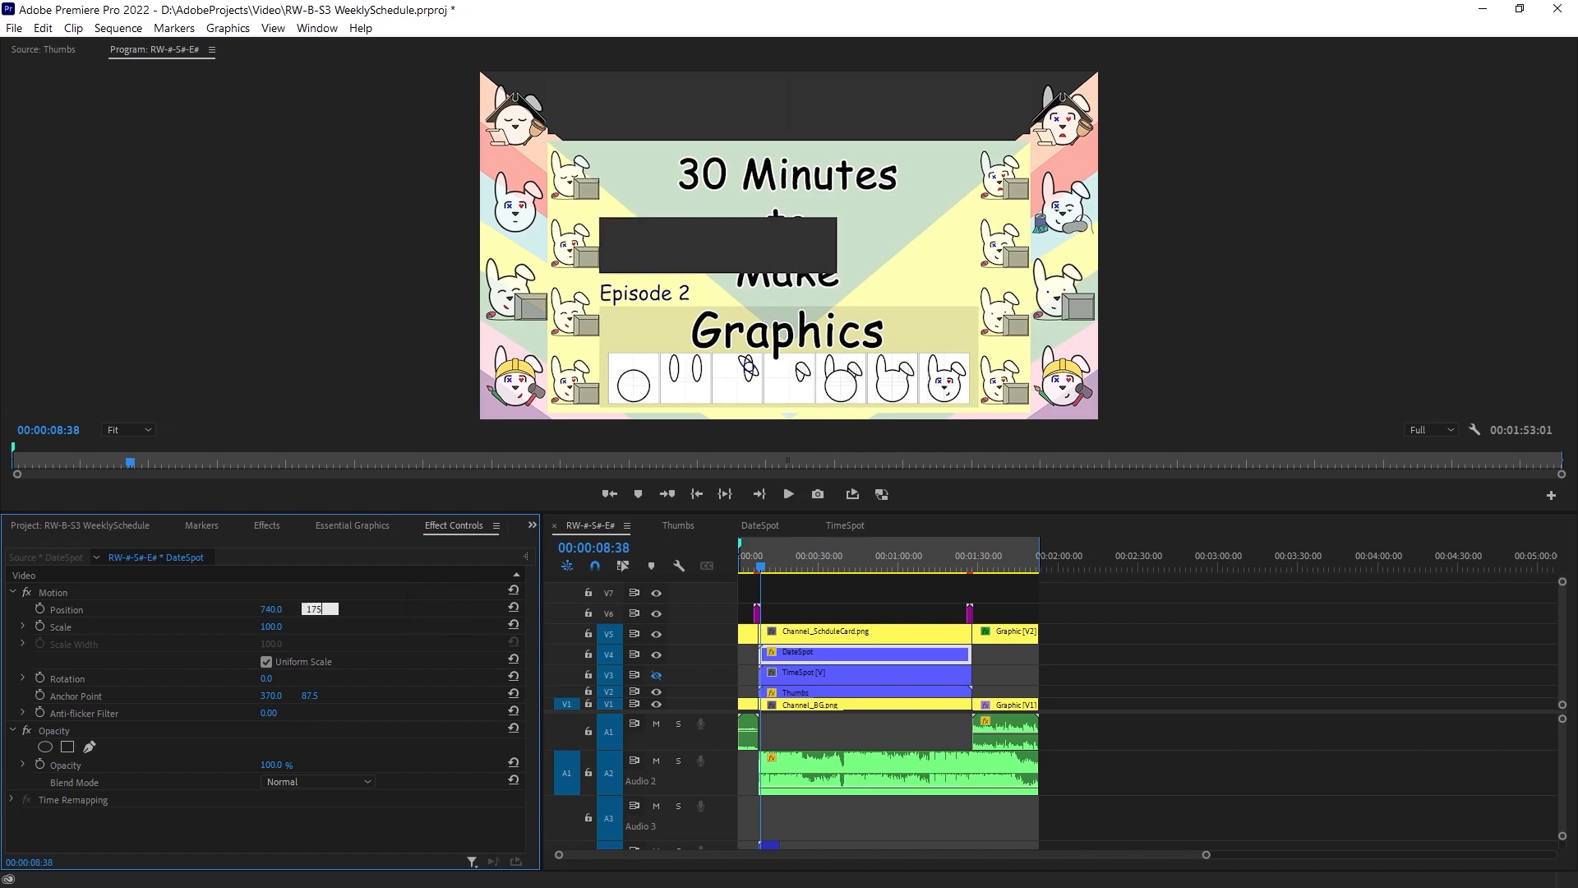
key(Return)
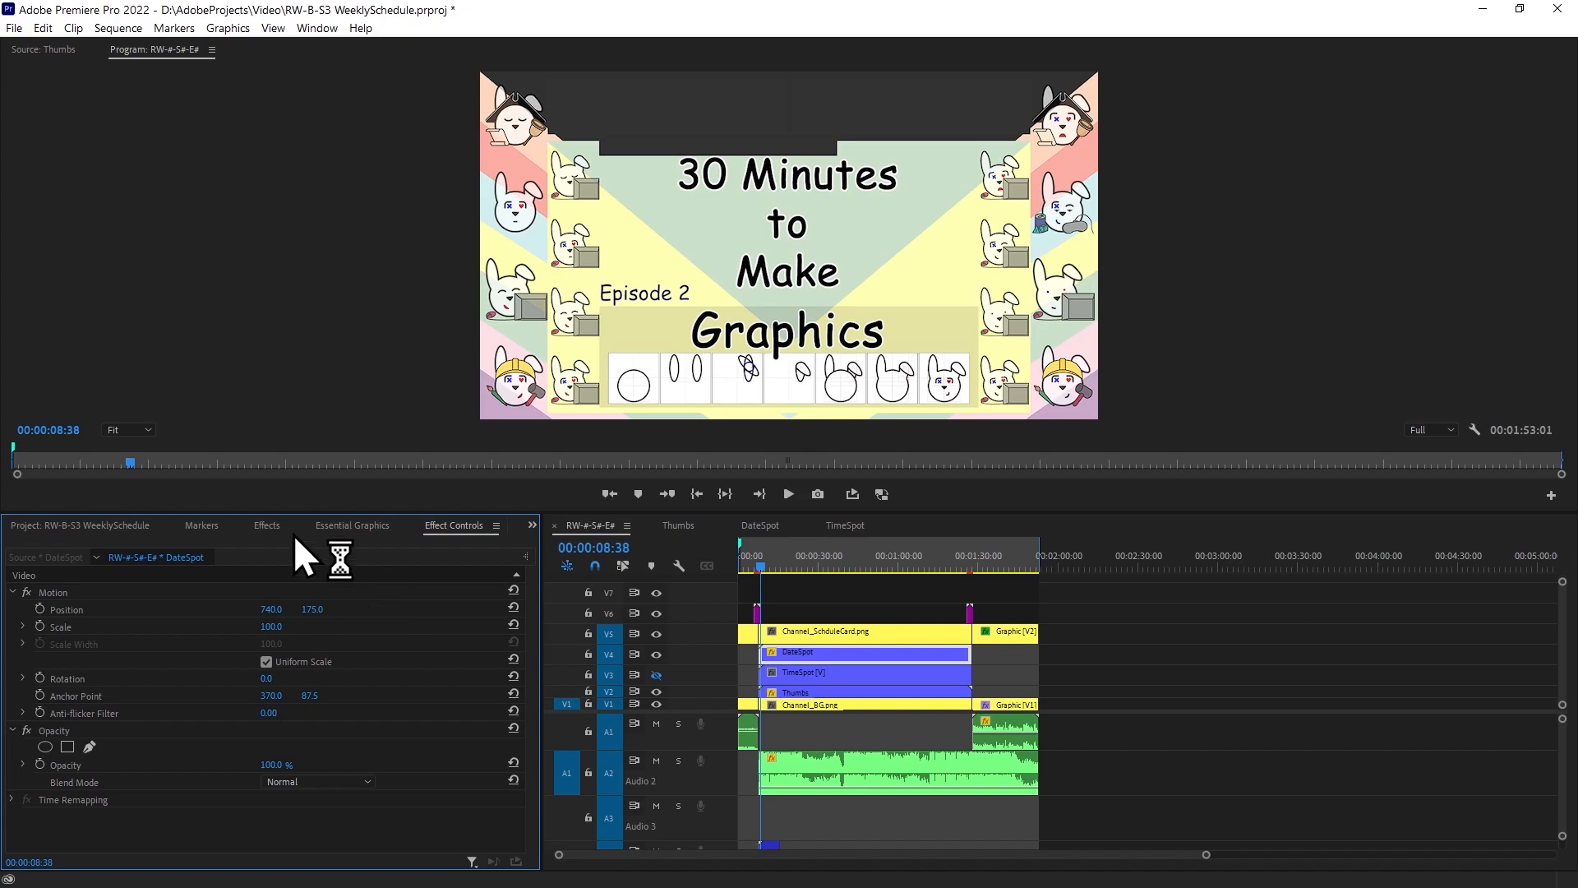
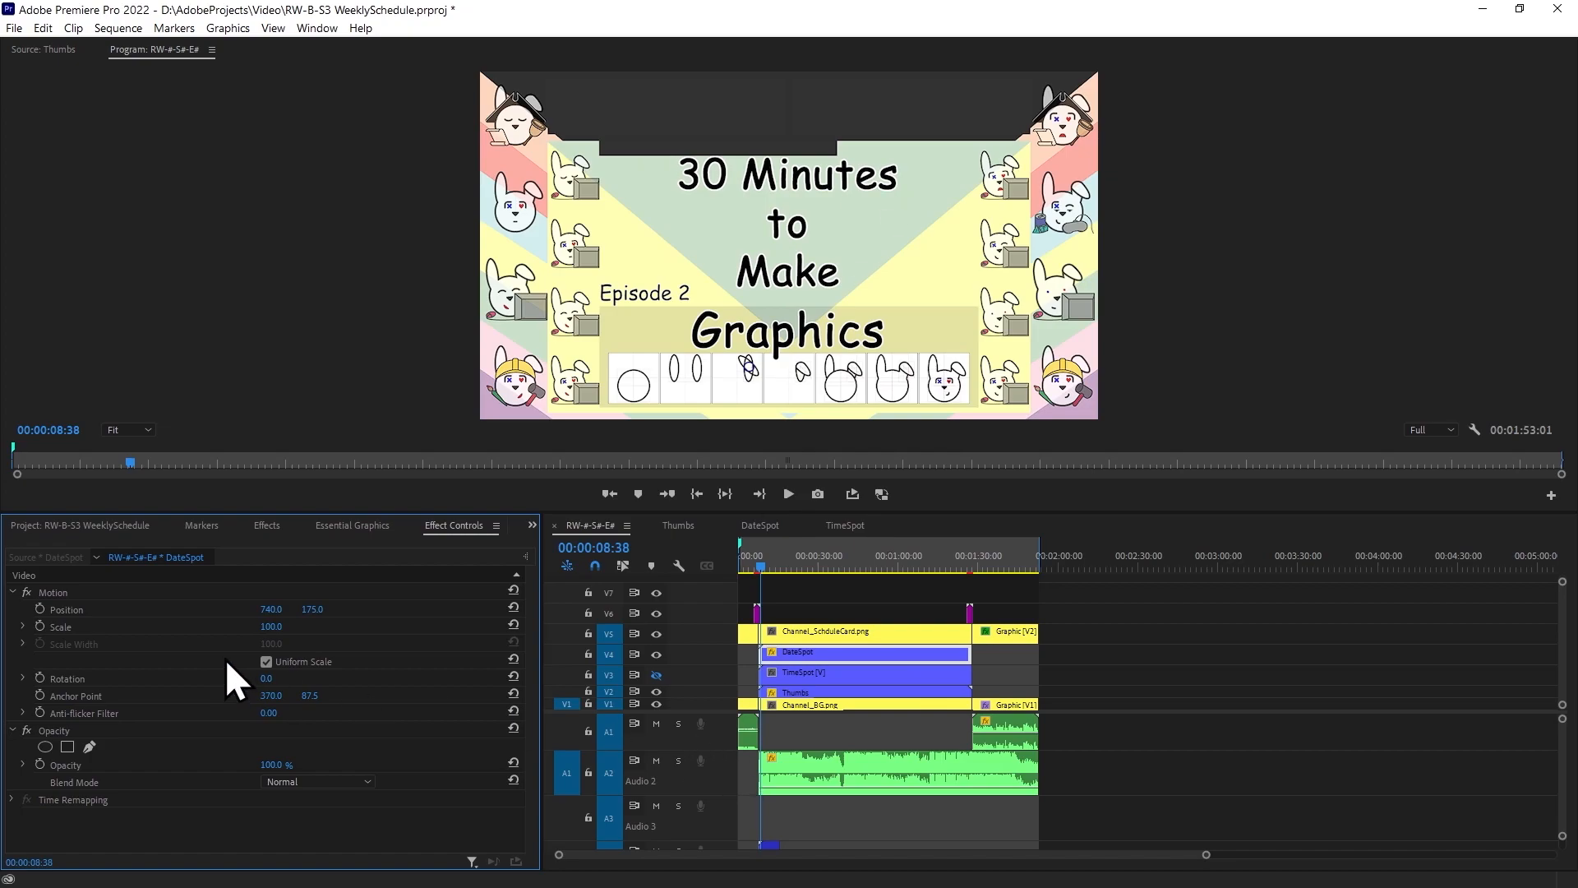
Set the DateSpot clip's anchor point to 0, 0.
click(269, 696)
text(0)
key(Tab)
text(0)
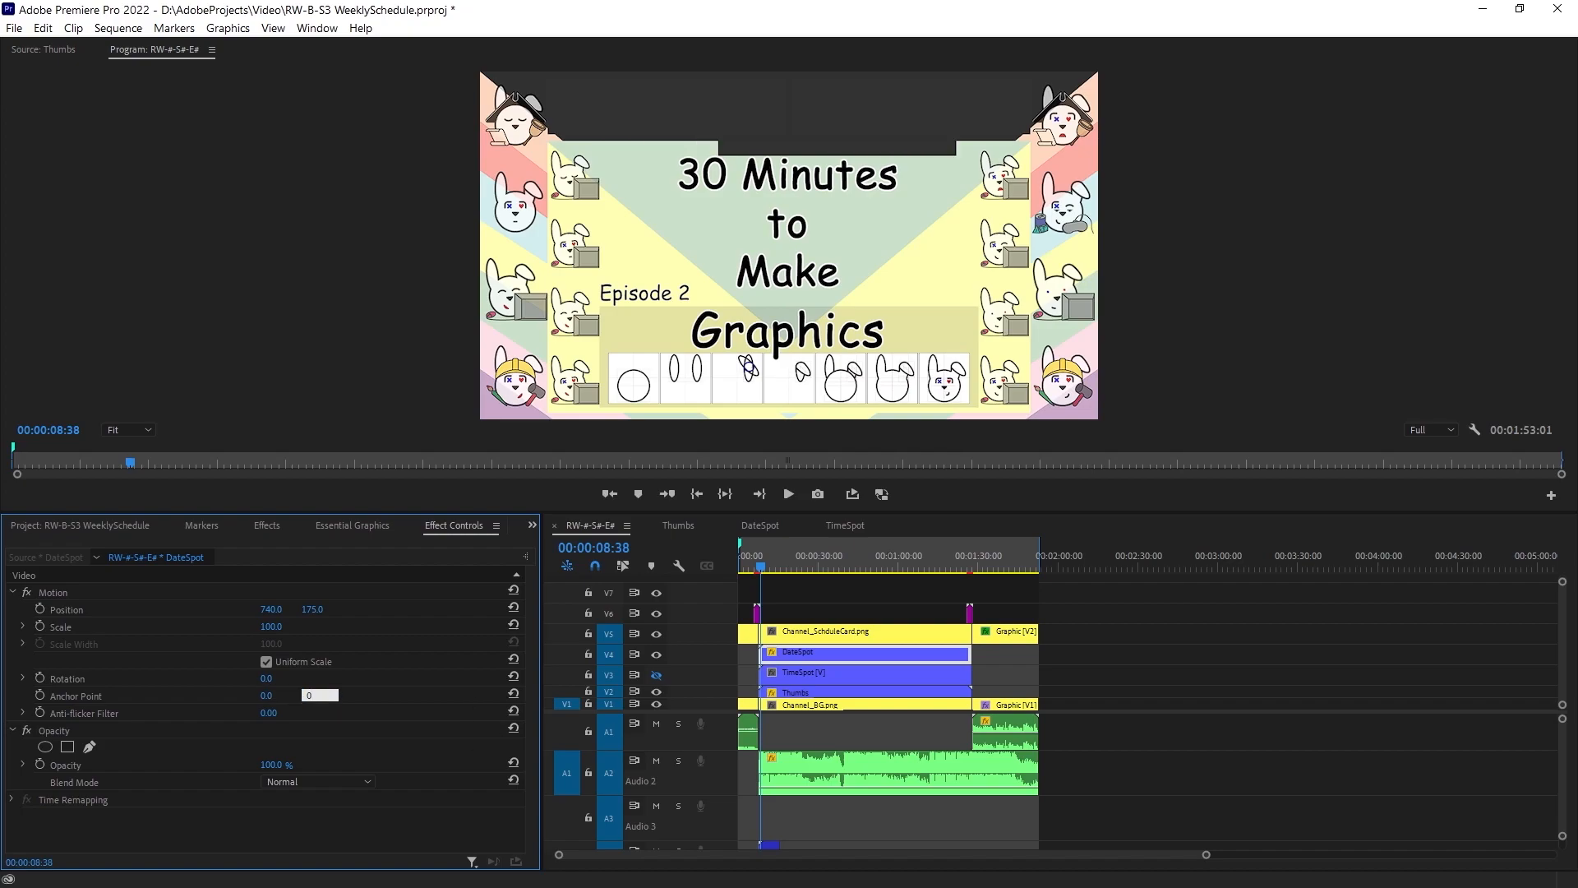
key(Return)
Set the DateSpot clip's position to 0, 0.
click(270, 609)
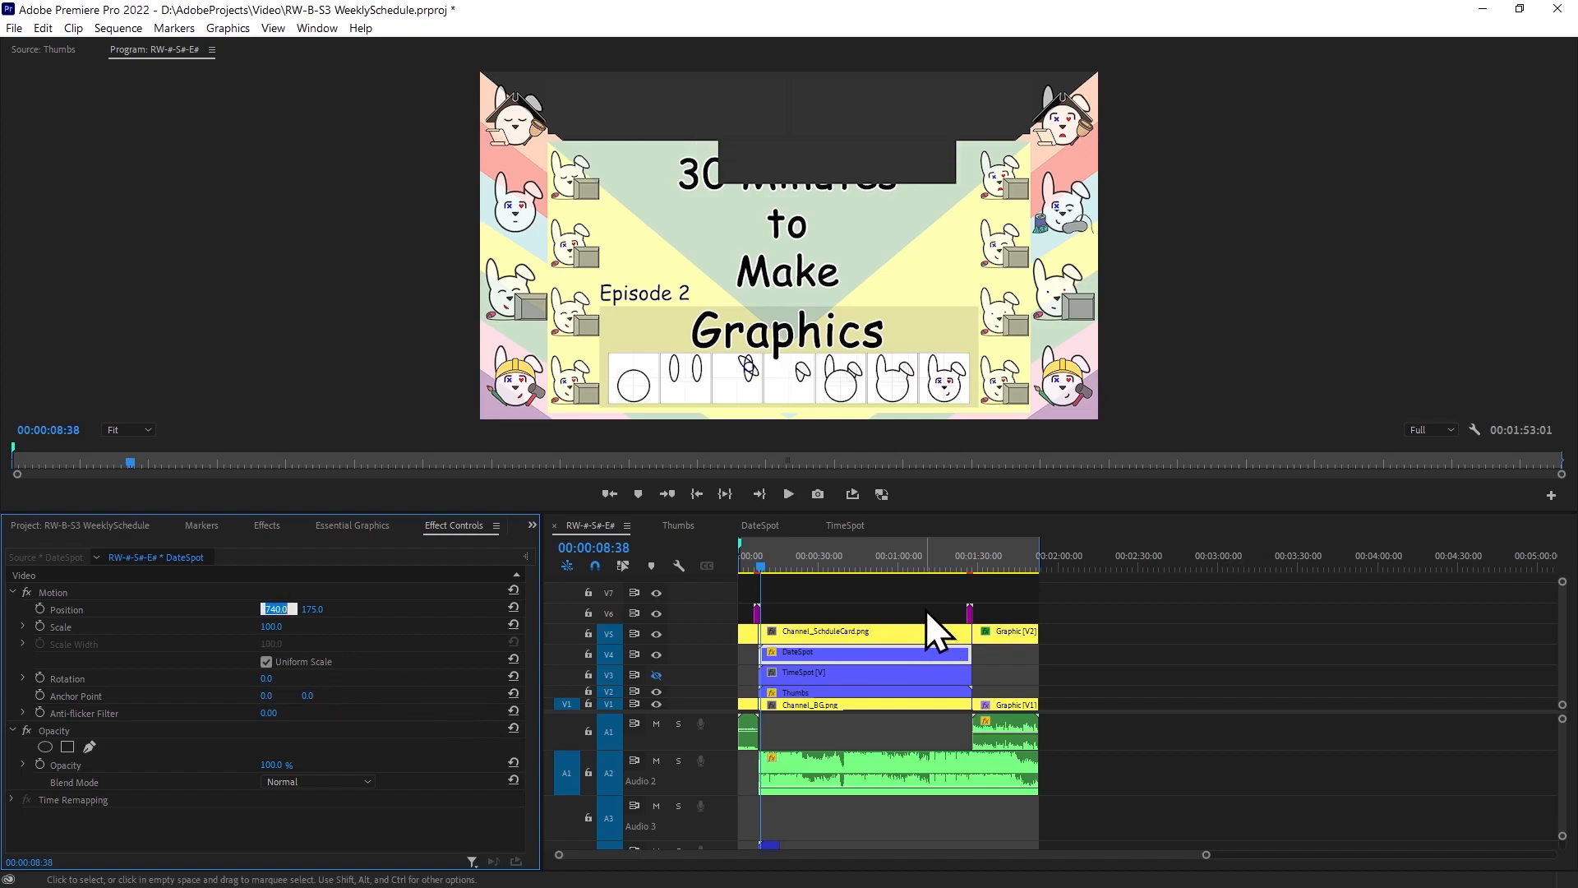
text(0)
key(Tab)
text(0)
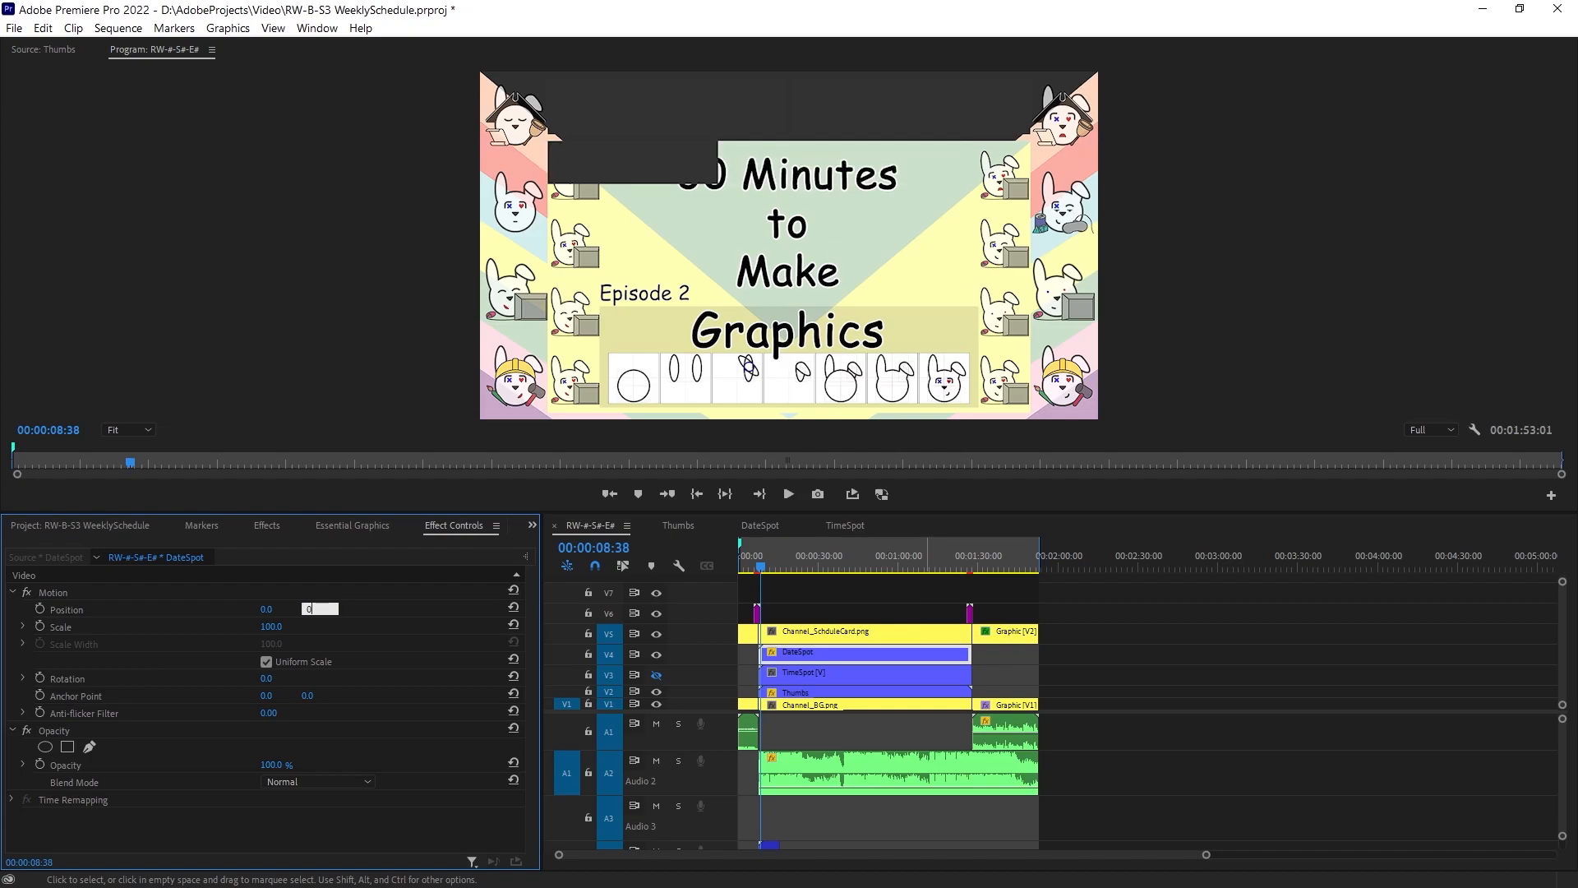
key(Tab)
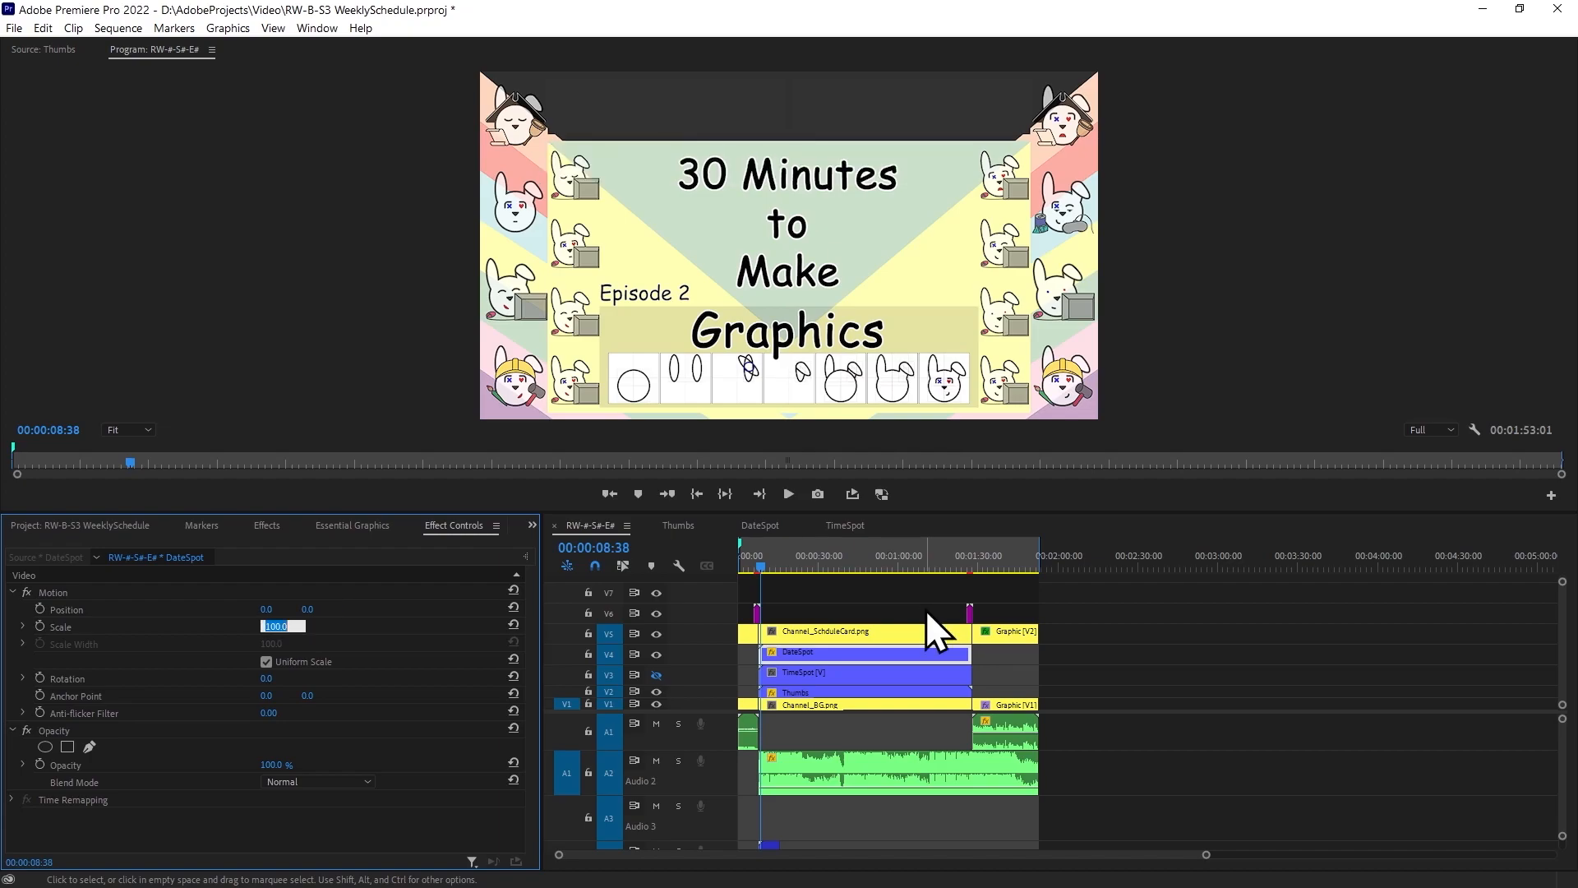
click(408, 590)
Toggle the visibility of track V3 and display the DateSpot clip's outline in the preview to check its placement.
click(655, 661)
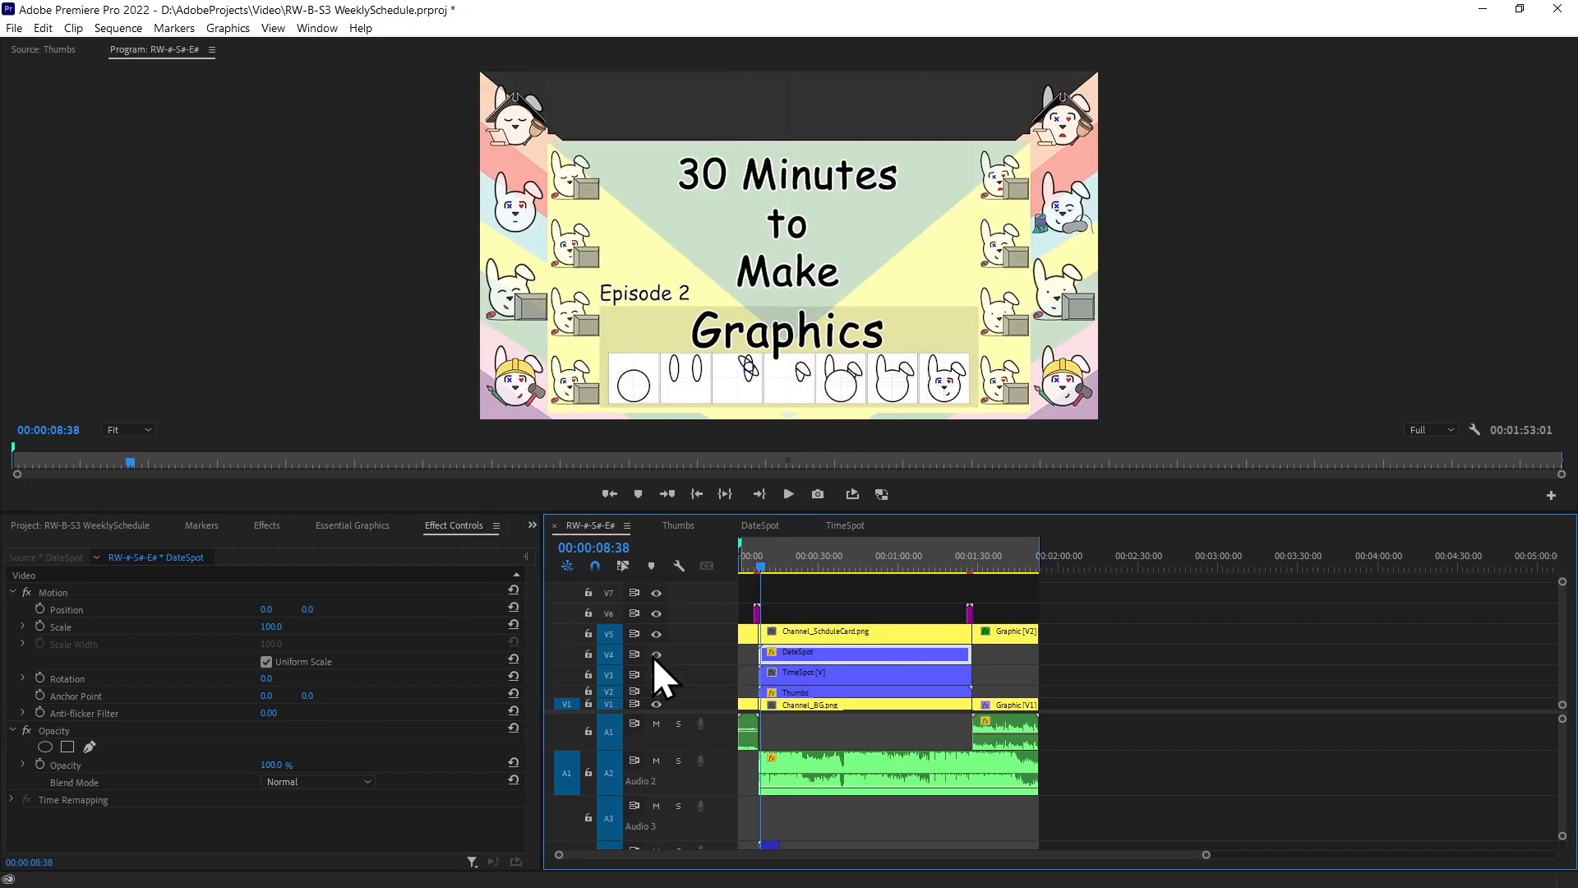
click(799, 674)
click(791, 651)
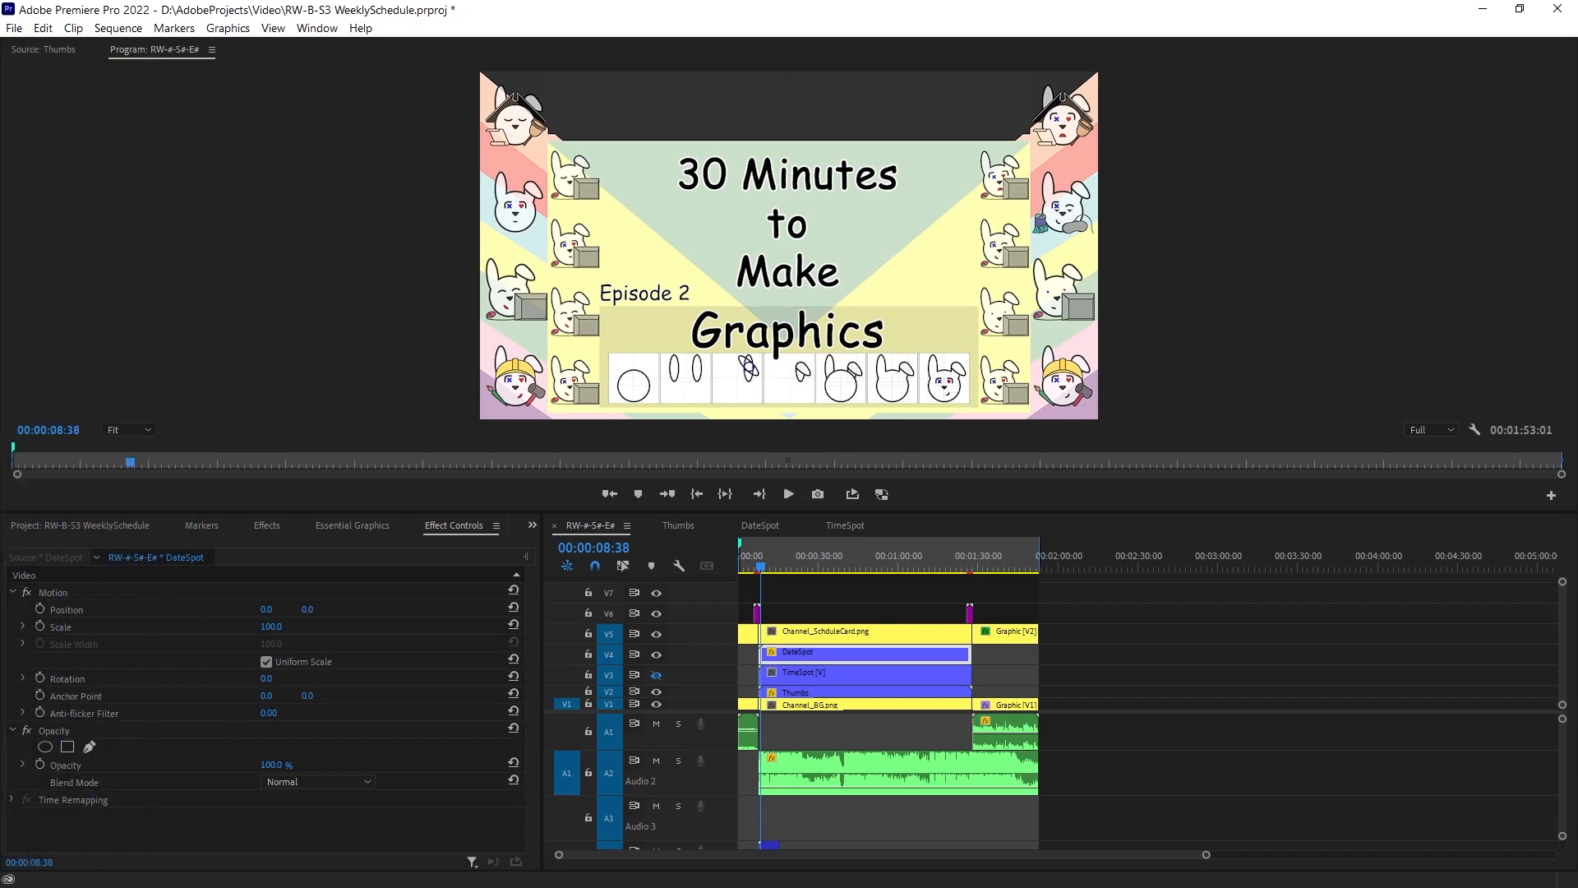
click(1034, 661)
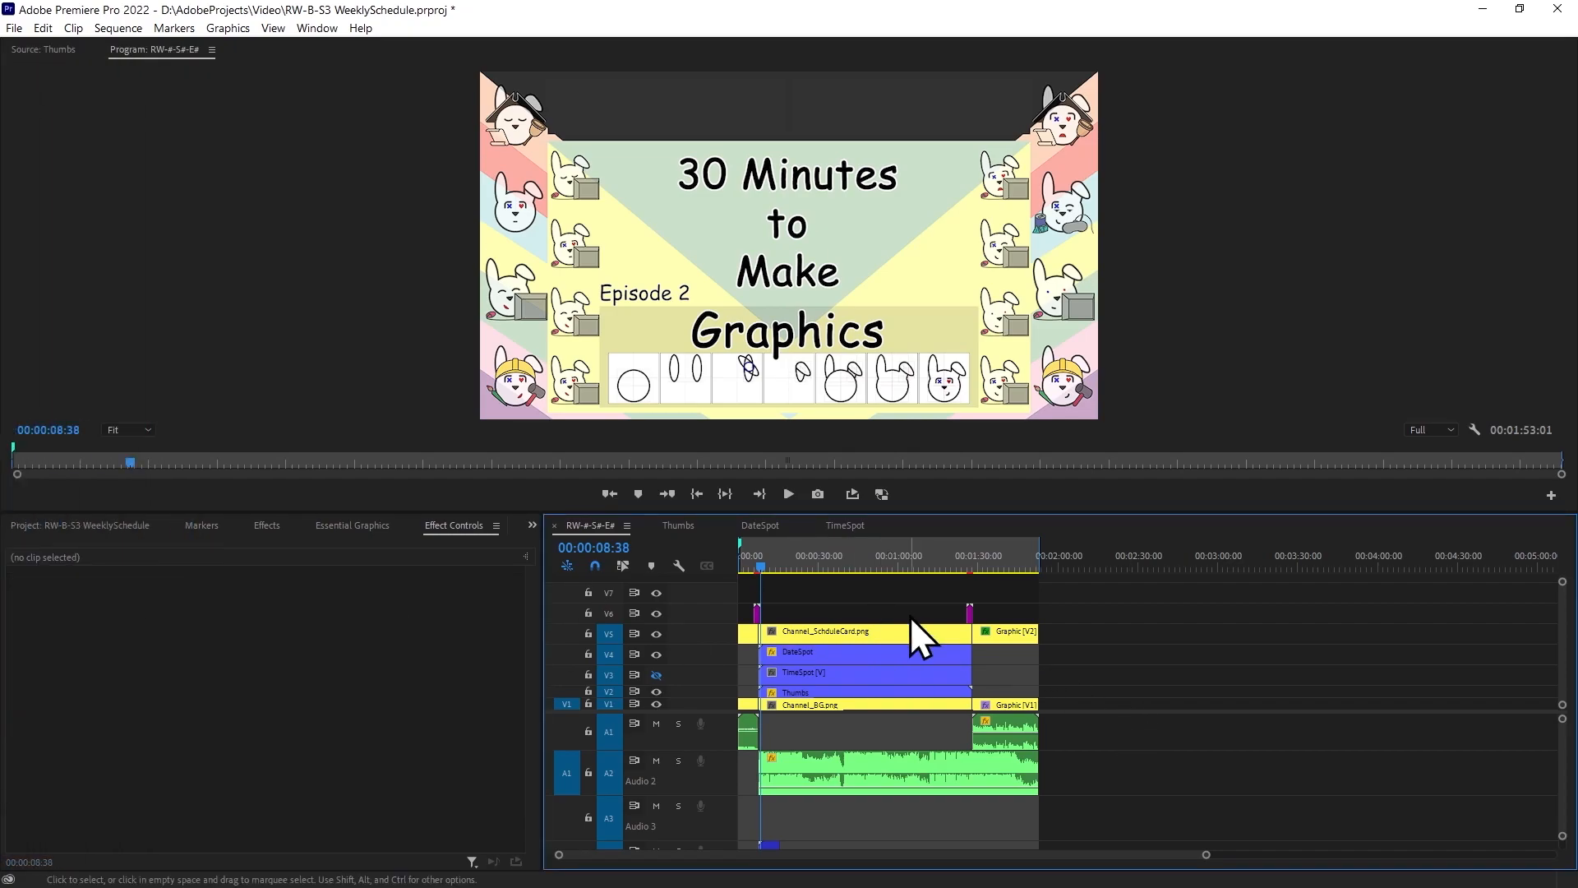
click(855, 650)
click(165, 610)
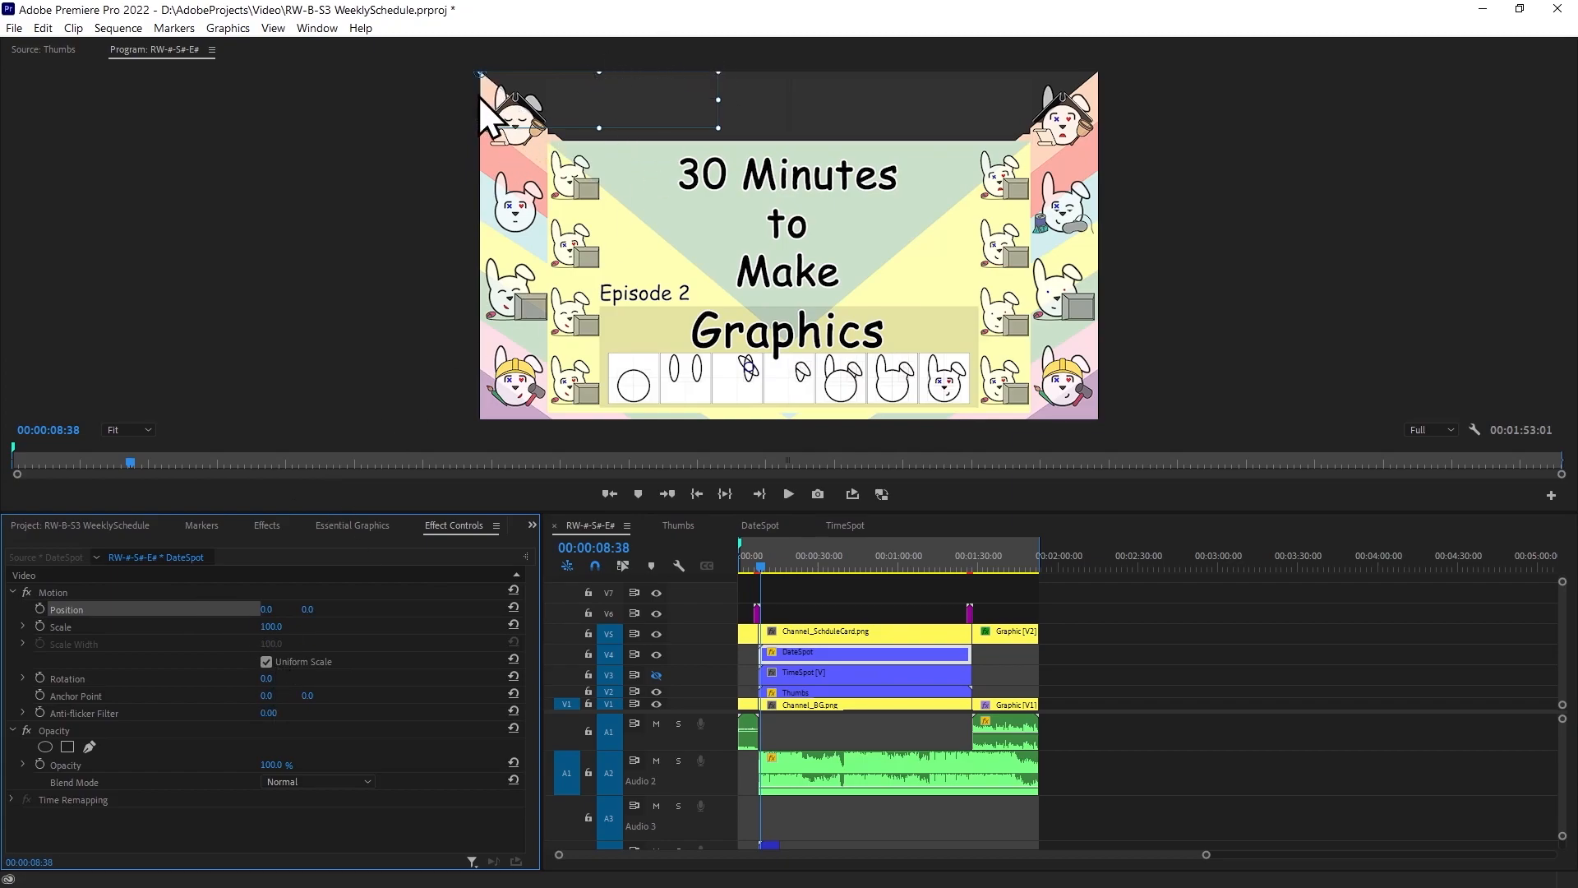
Reset the DateSpot clip's anchor point and set its horizontal position to 740.
click(514, 694)
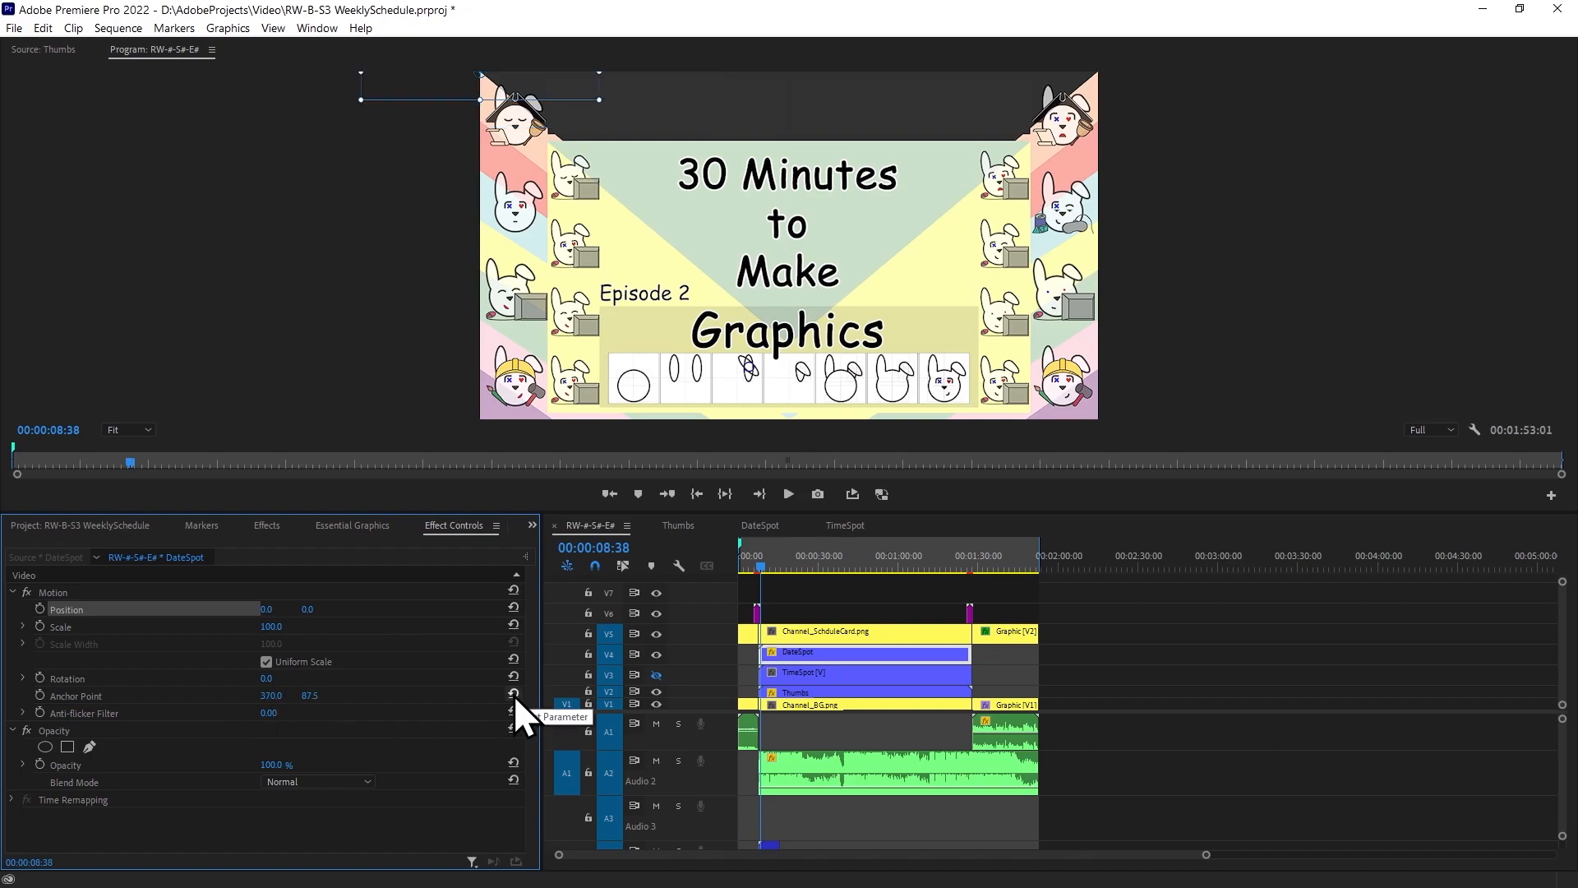
click(271, 609)
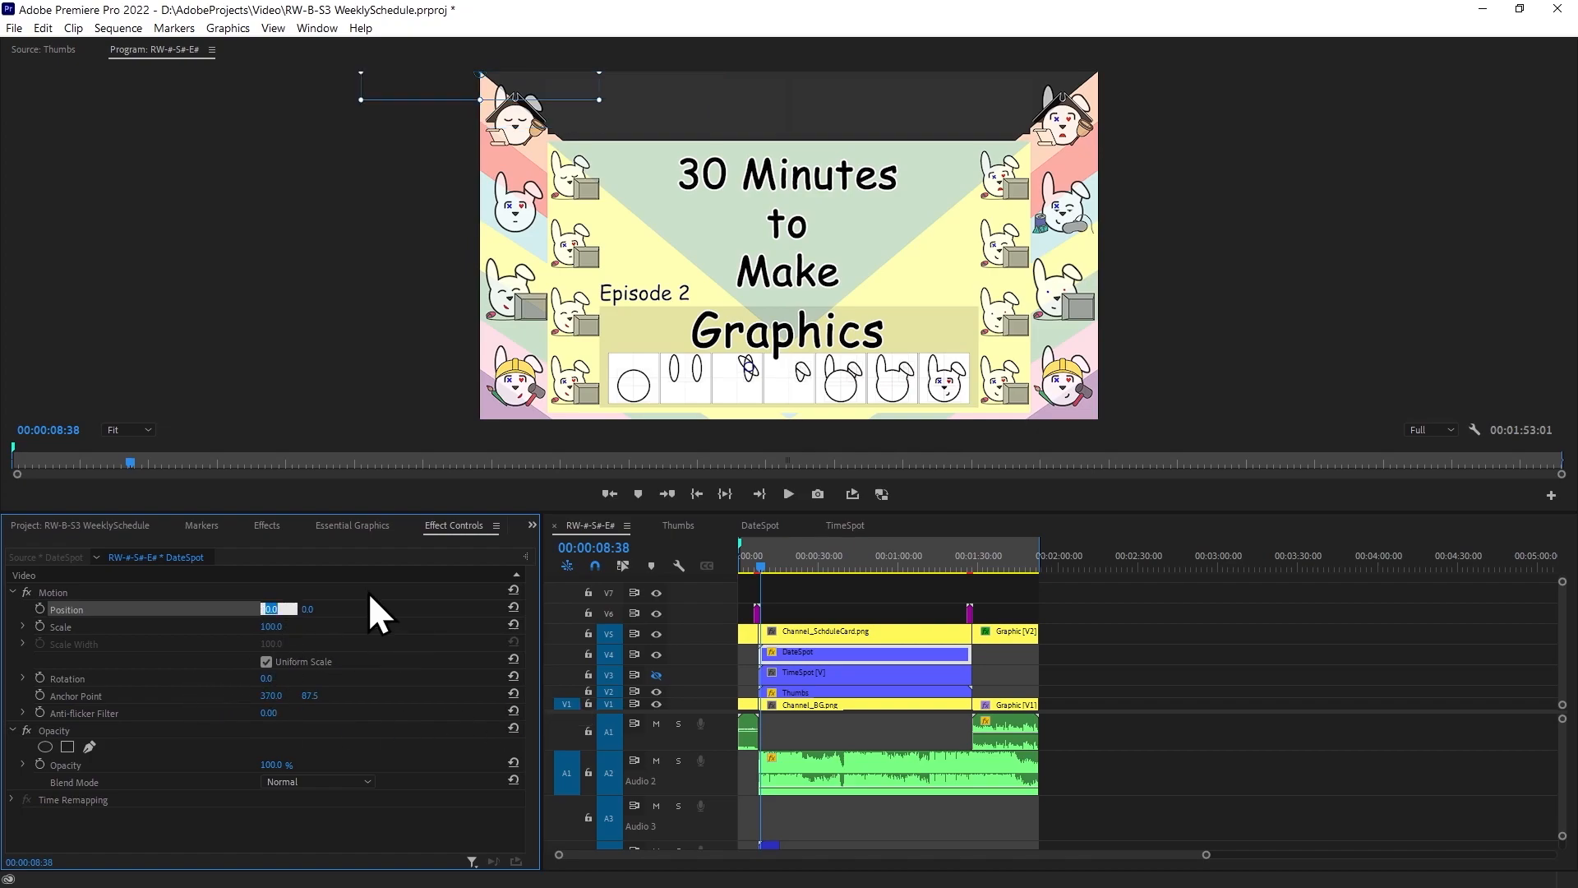
text(740)
key(Return)
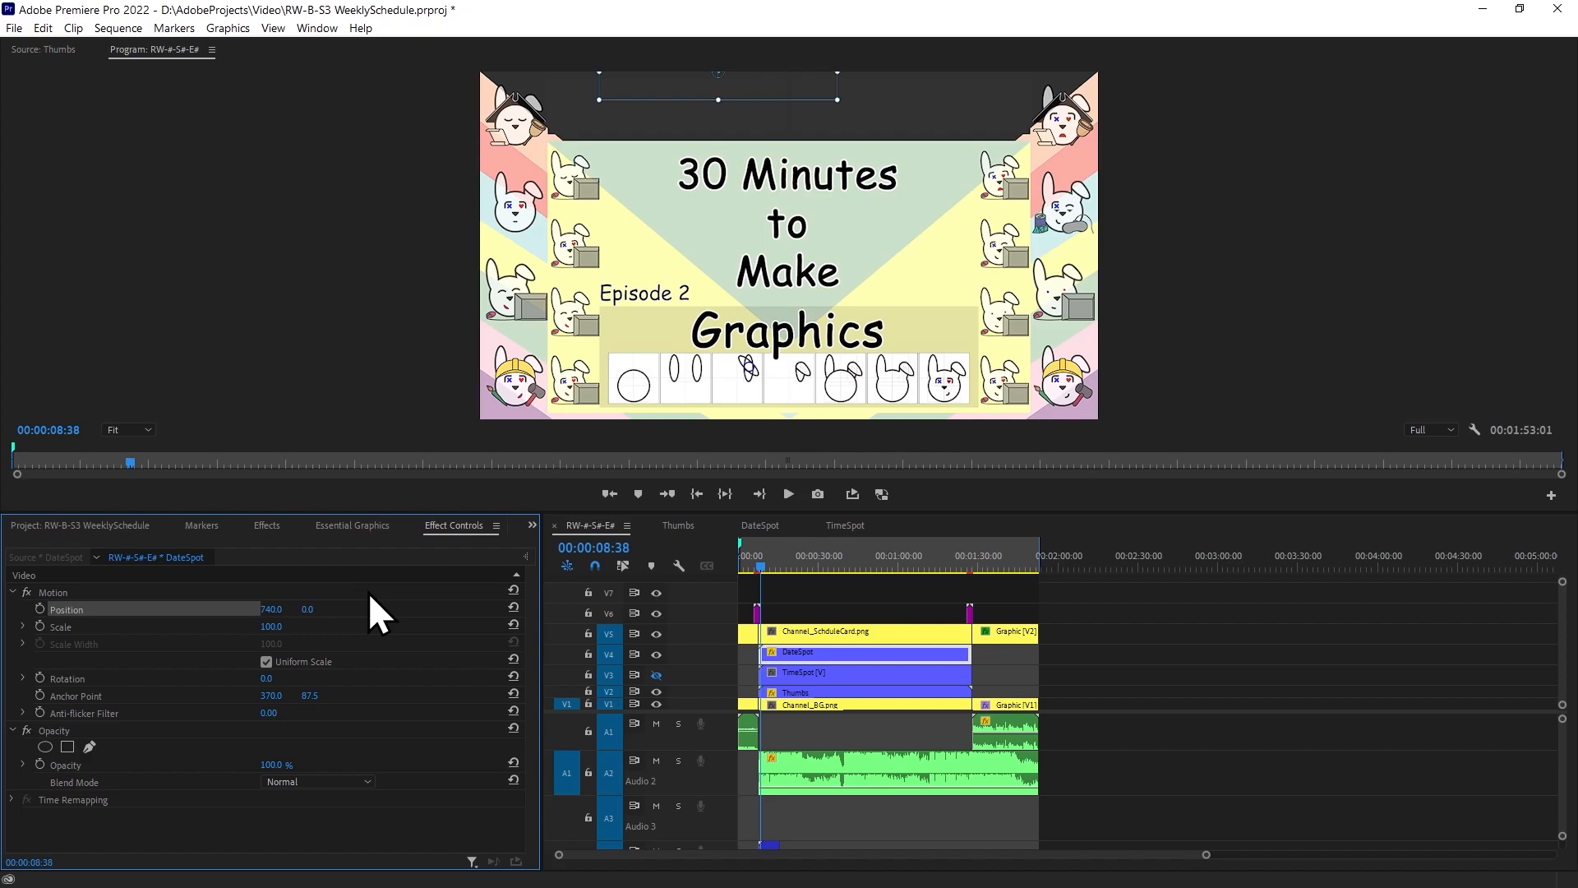
Look up the Name Space rectangle's coordinates in Illustrator and, back in Premiere Pro, set the DateSpot clip's position to 580, 20.
key(alt+Tab)
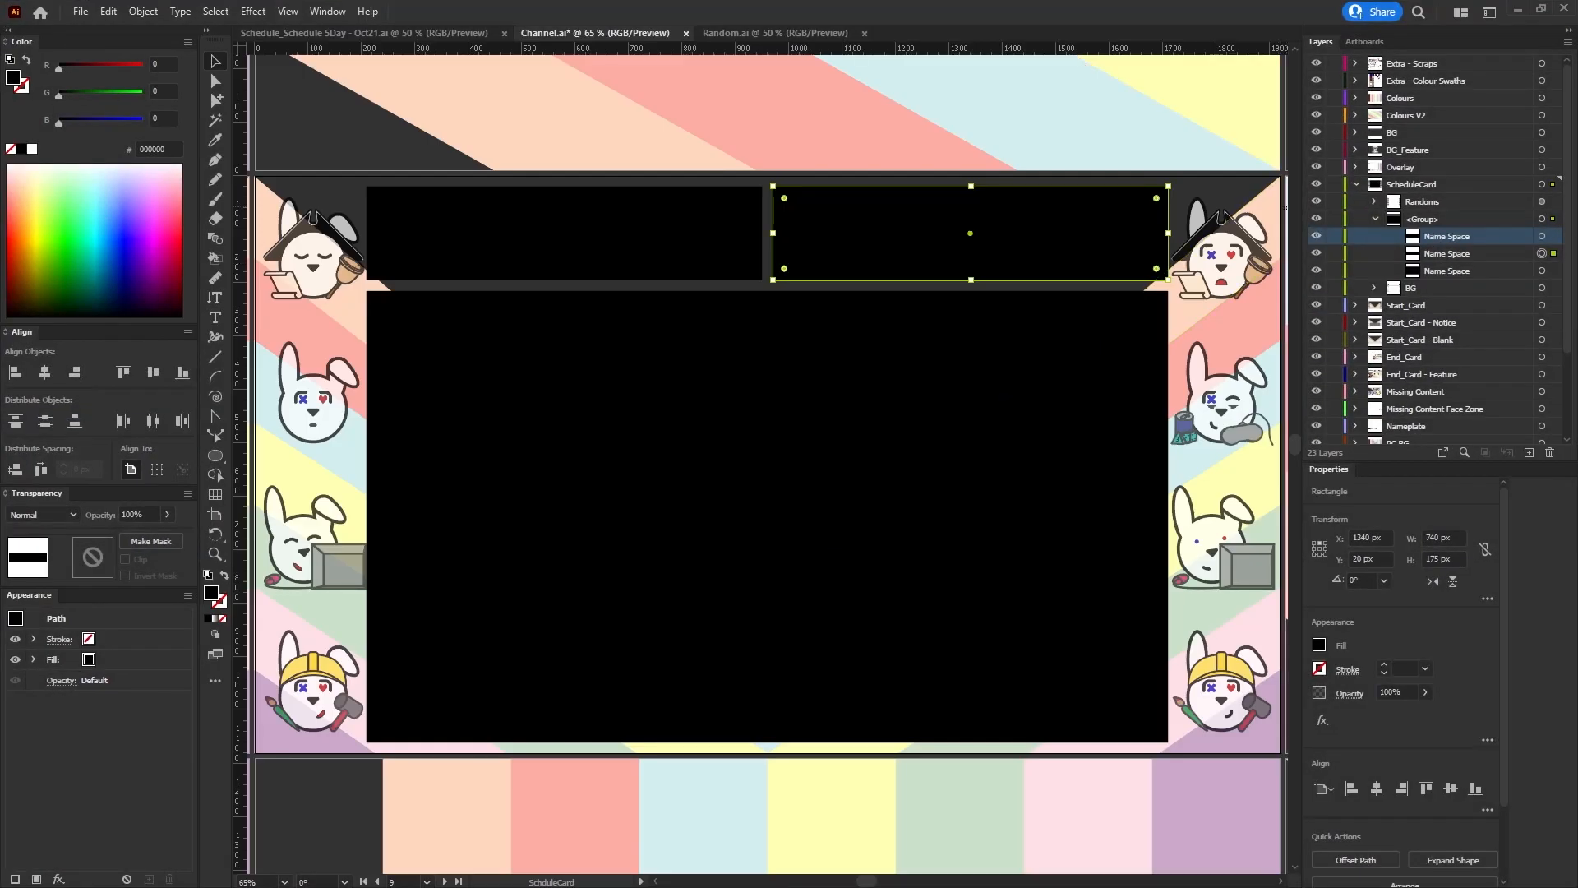
click(1542, 235)
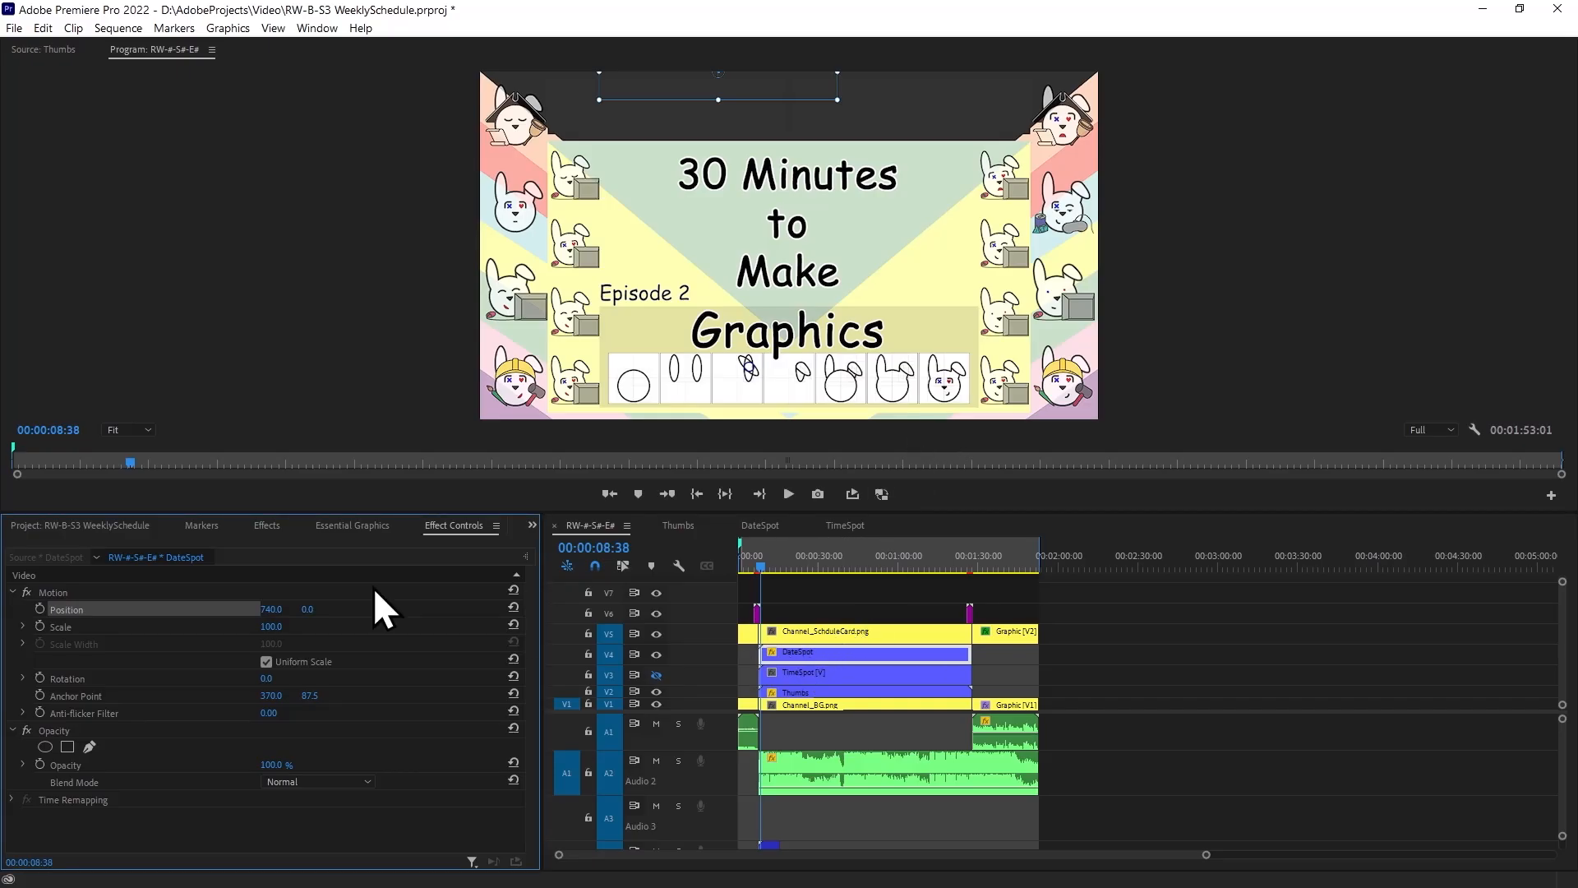
click(274, 609)
text(580)
key(Tab)
text(20)
key(Return)
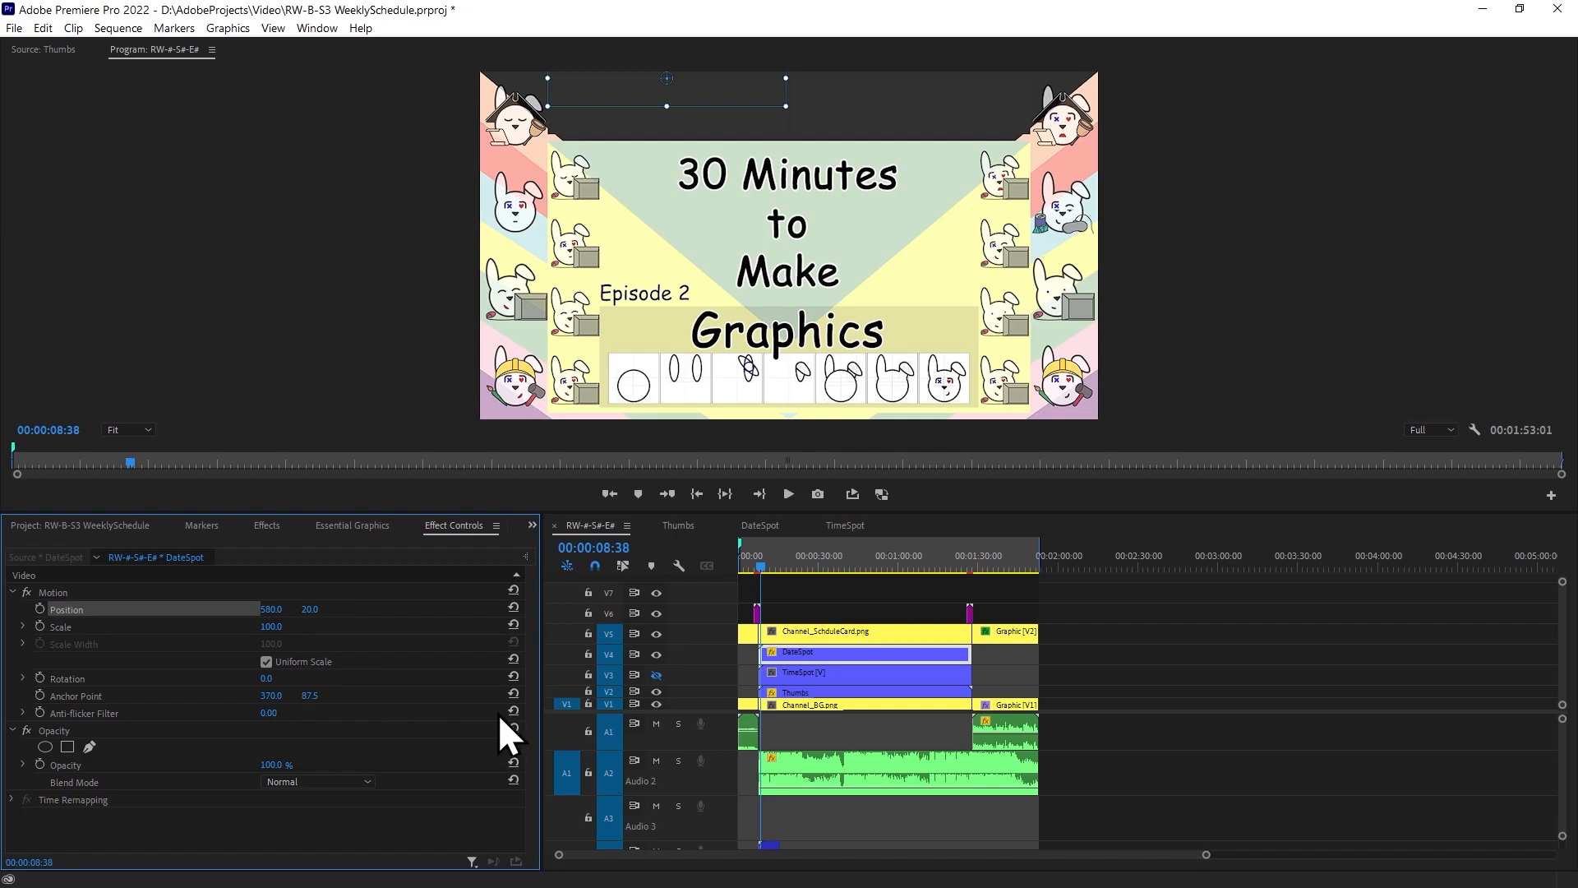
Set the DateSpot clip's vertical anchor point to 0 and display its outline in the preview.
click(301, 698)
text(0)
key(Return)
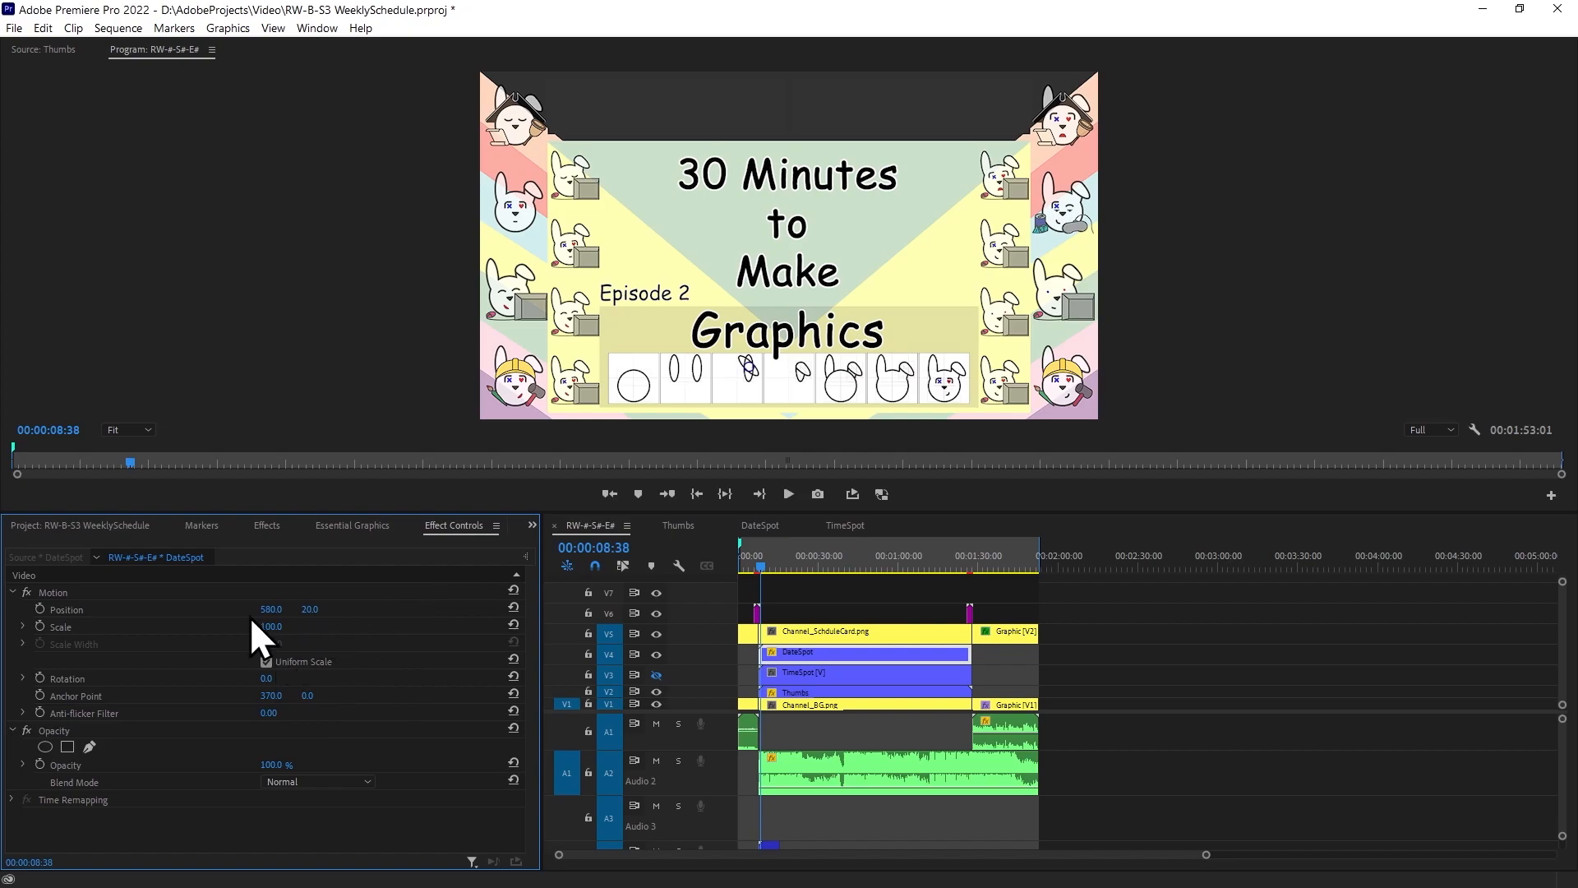
click(209, 614)
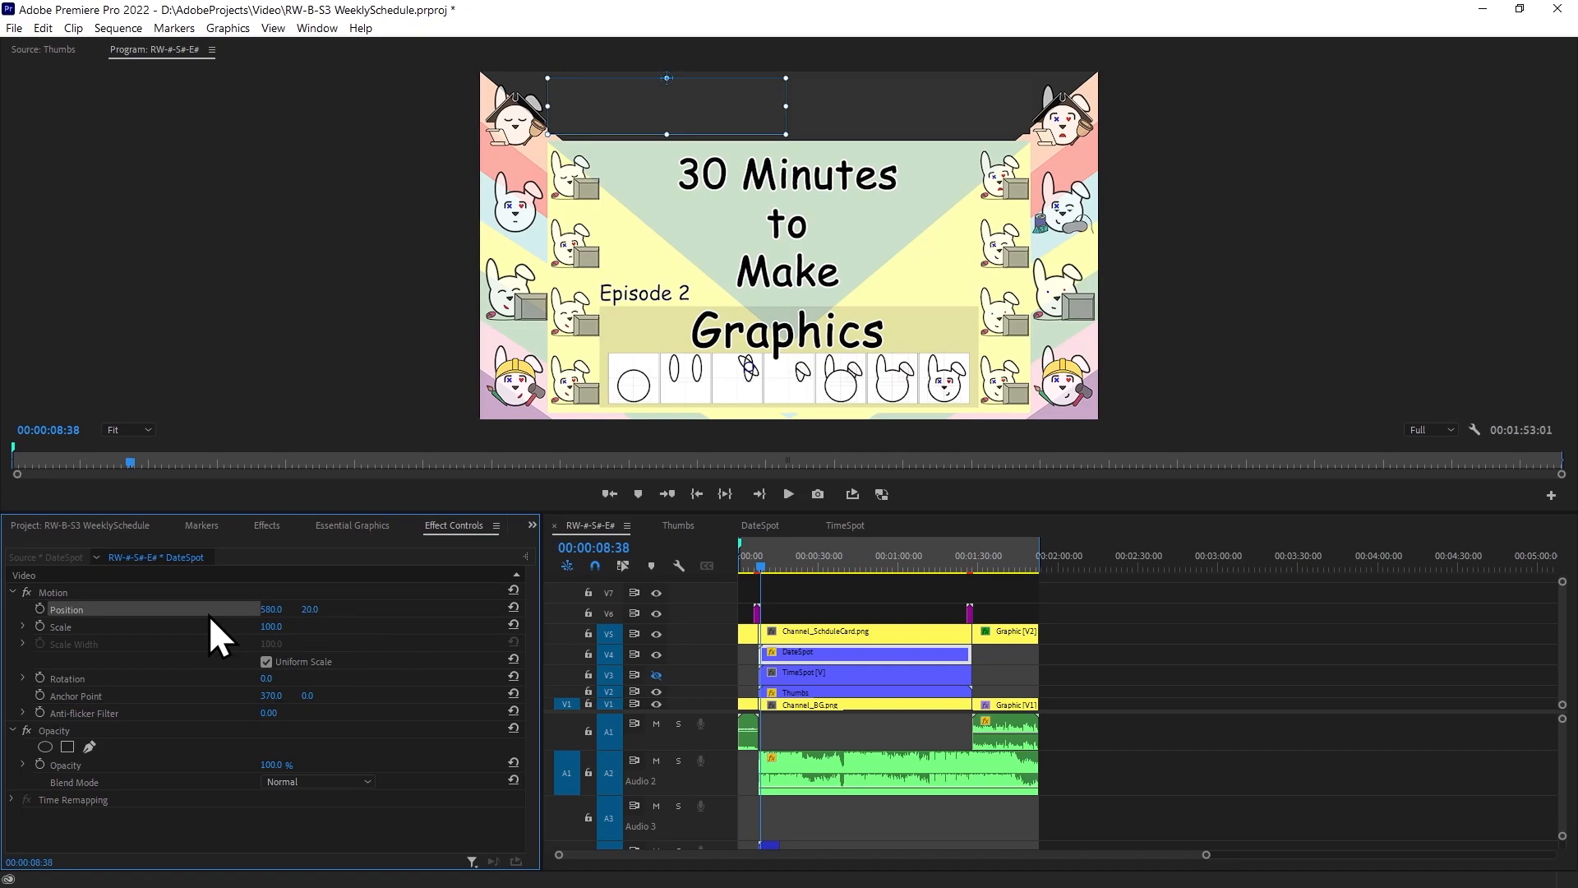
Set the TimeSpot clip's vertical anchor point to 0 and its position to 1340, 20, and display its outline.
click(807, 676)
click(319, 694)
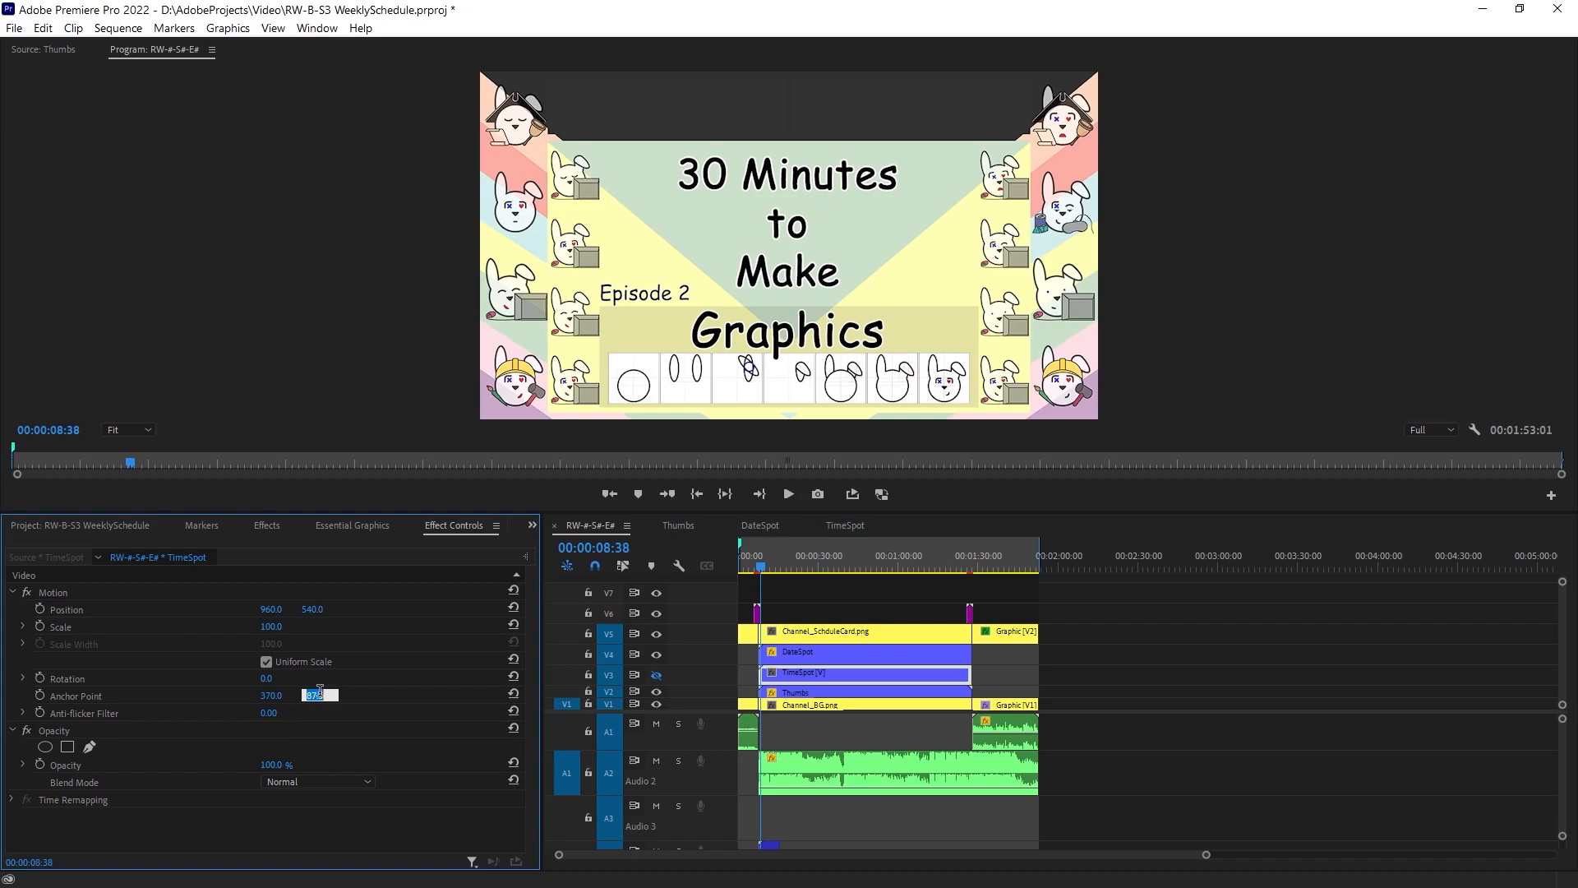
text(0)
key(Return)
click(279, 608)
text(1340)
key(Tab)
text(20)
key(Return)
click(214, 607)
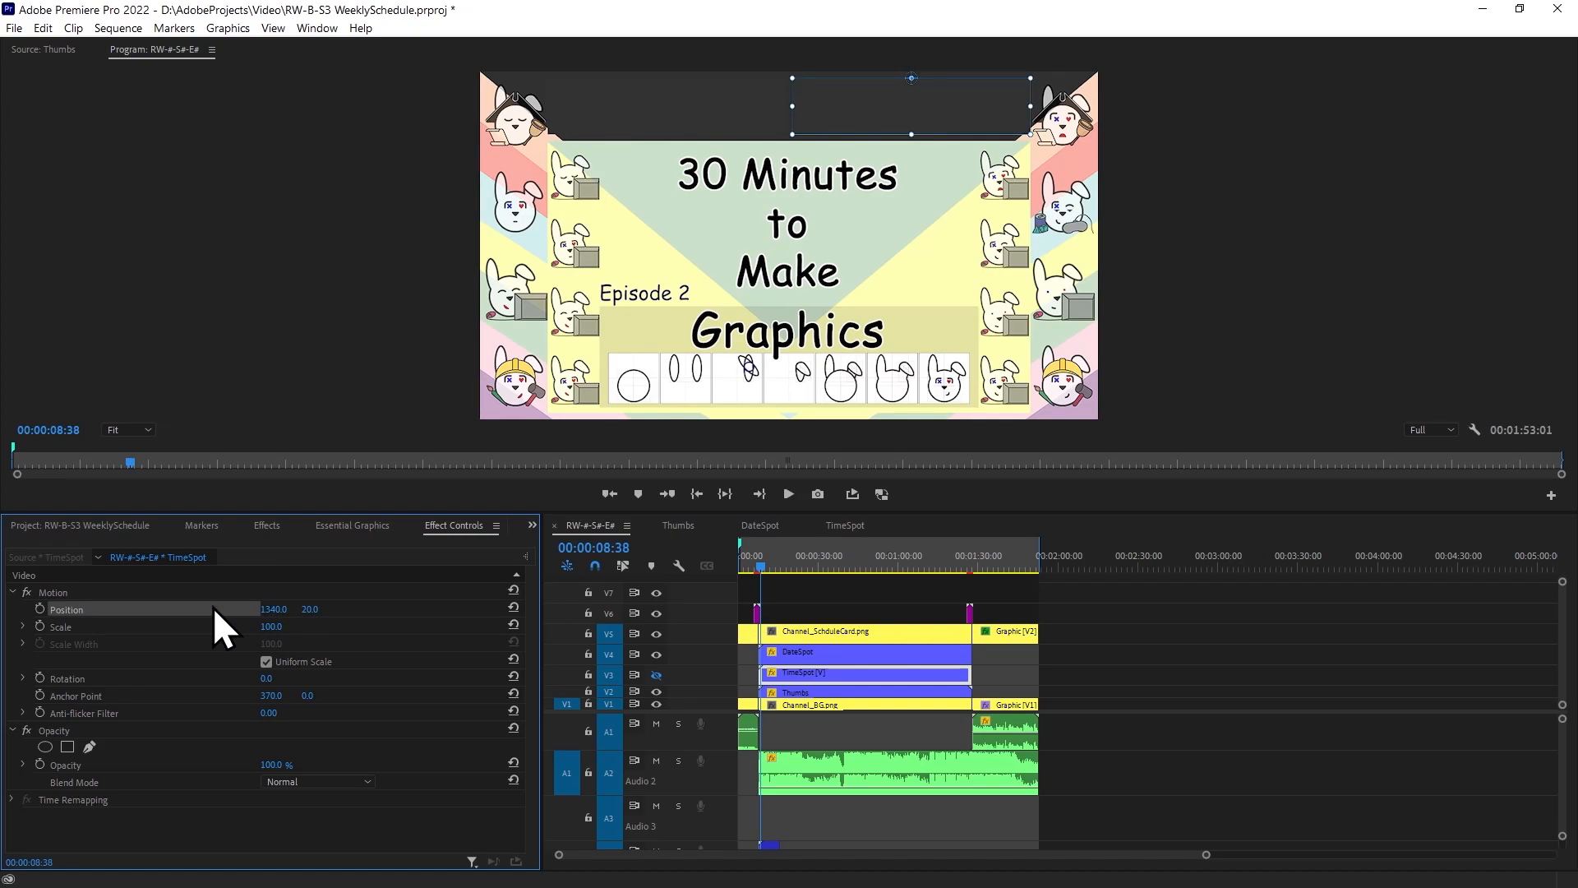
Compare the Thumbs and DateSpot sequences and check where the first thumbnail in Thumbs ends.
click(683, 525)
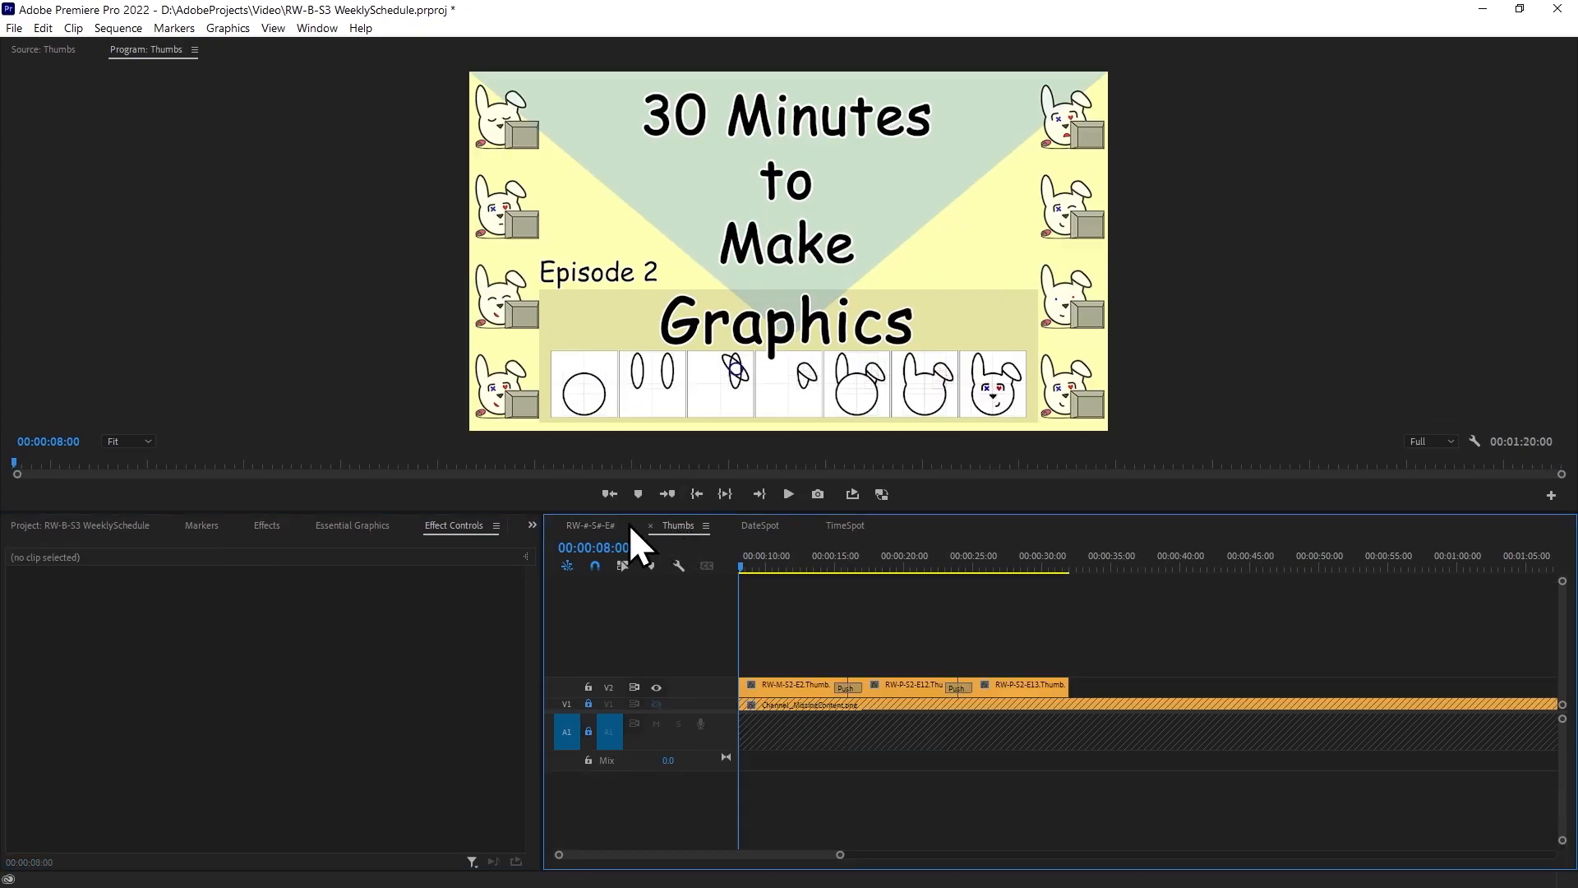
click(775, 528)
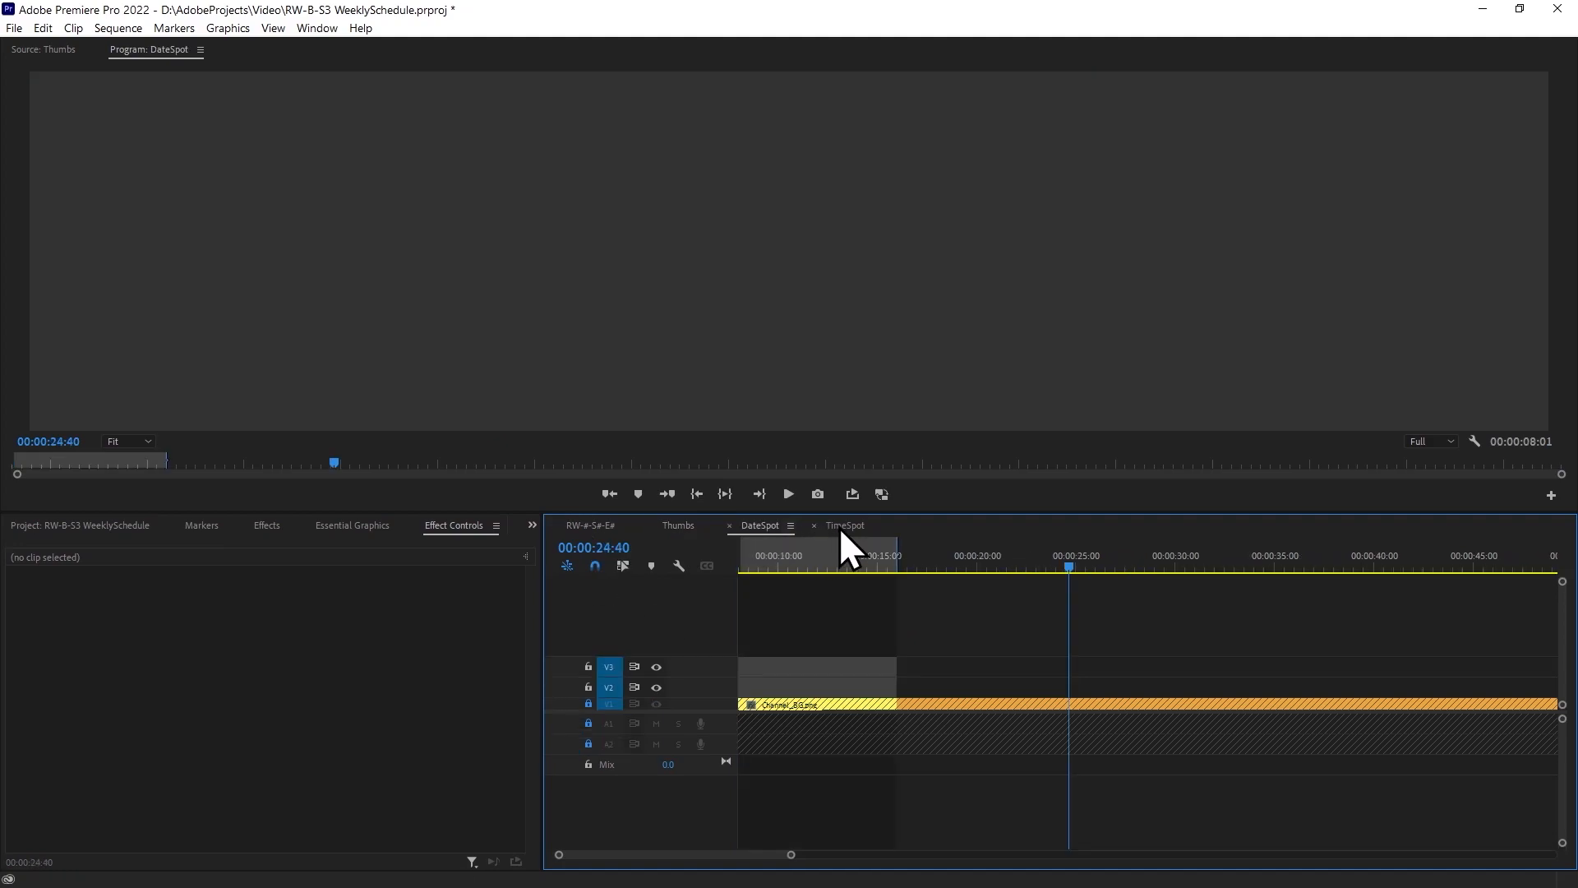
click(679, 525)
mouse_move(833, 566)
mouse_down()
mouse_move(852, 569)
mouse_move(832, 575)
mouse_up()
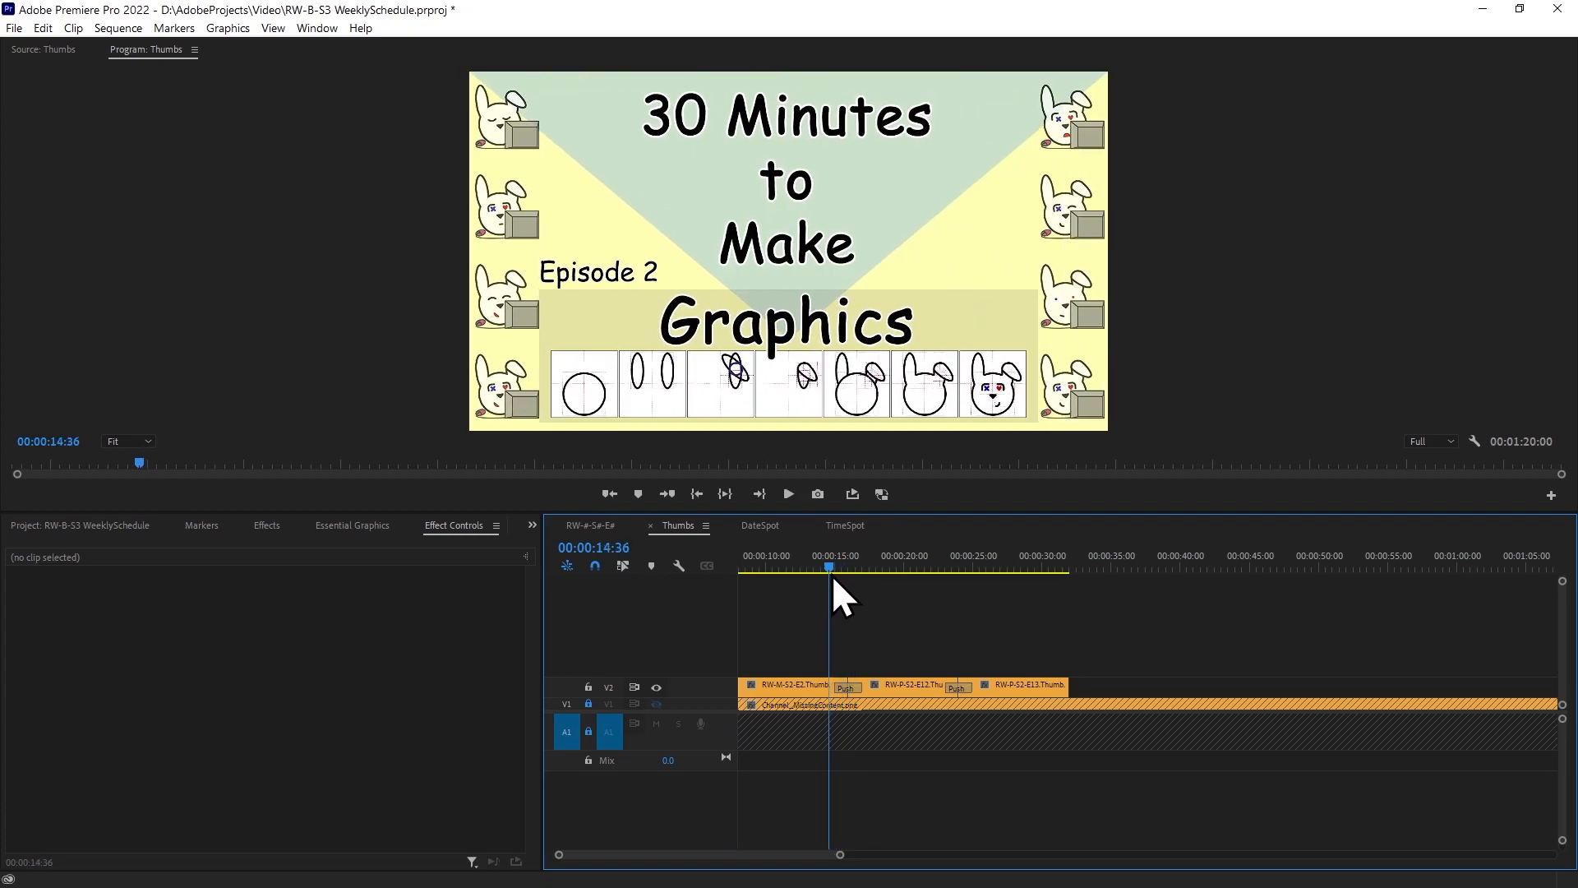
In the DateSpot sequence, set the out point at the end of the sequence and return the playhead to the start.
click(757, 526)
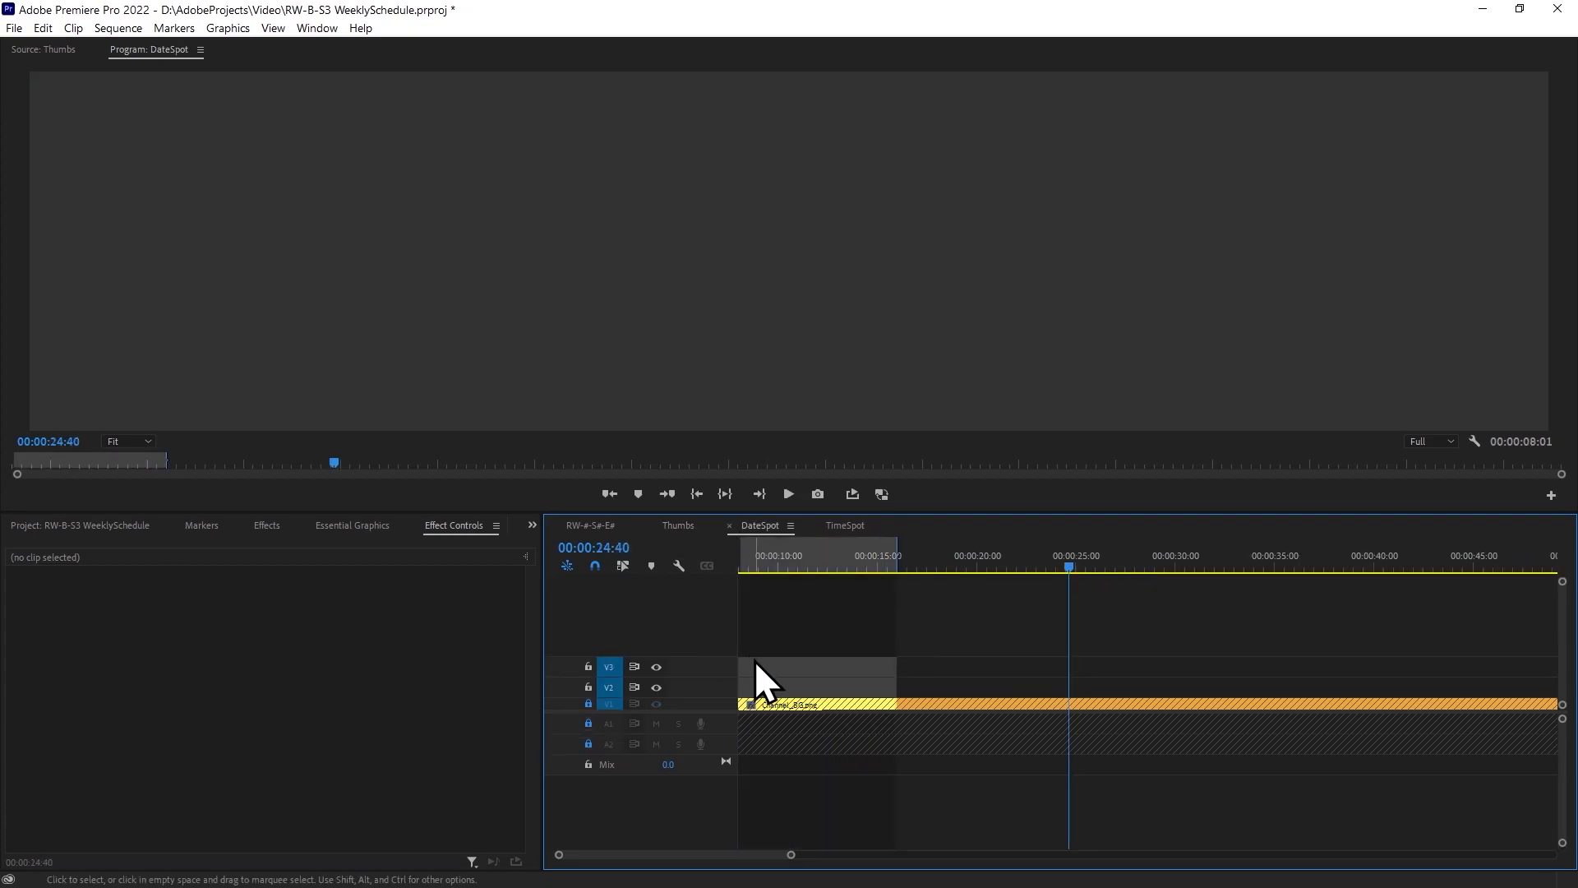
key(End)
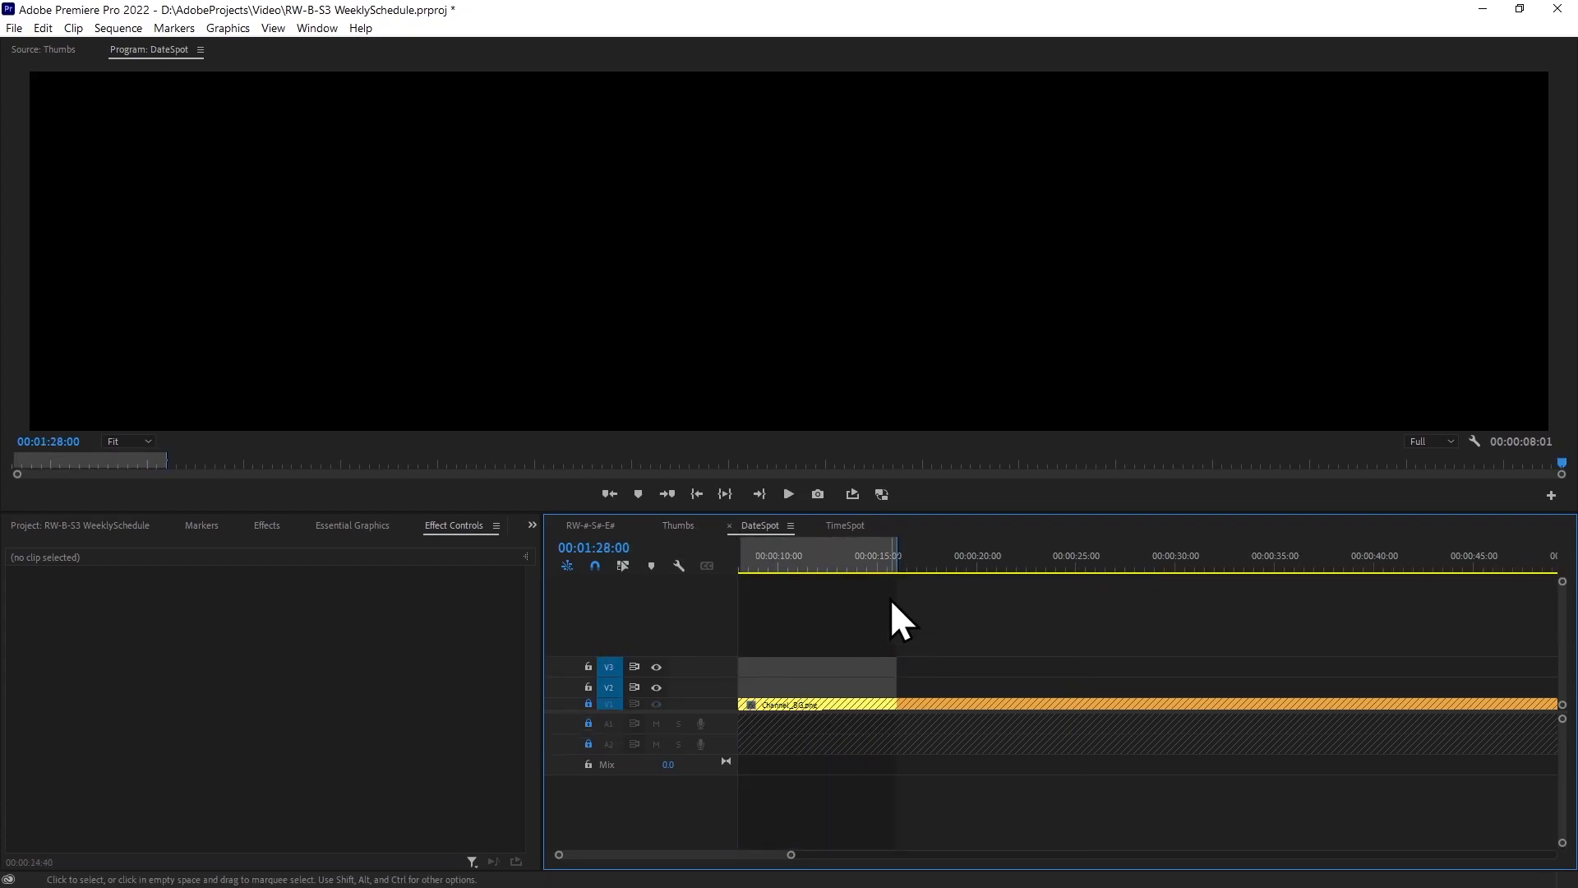
key(Home)
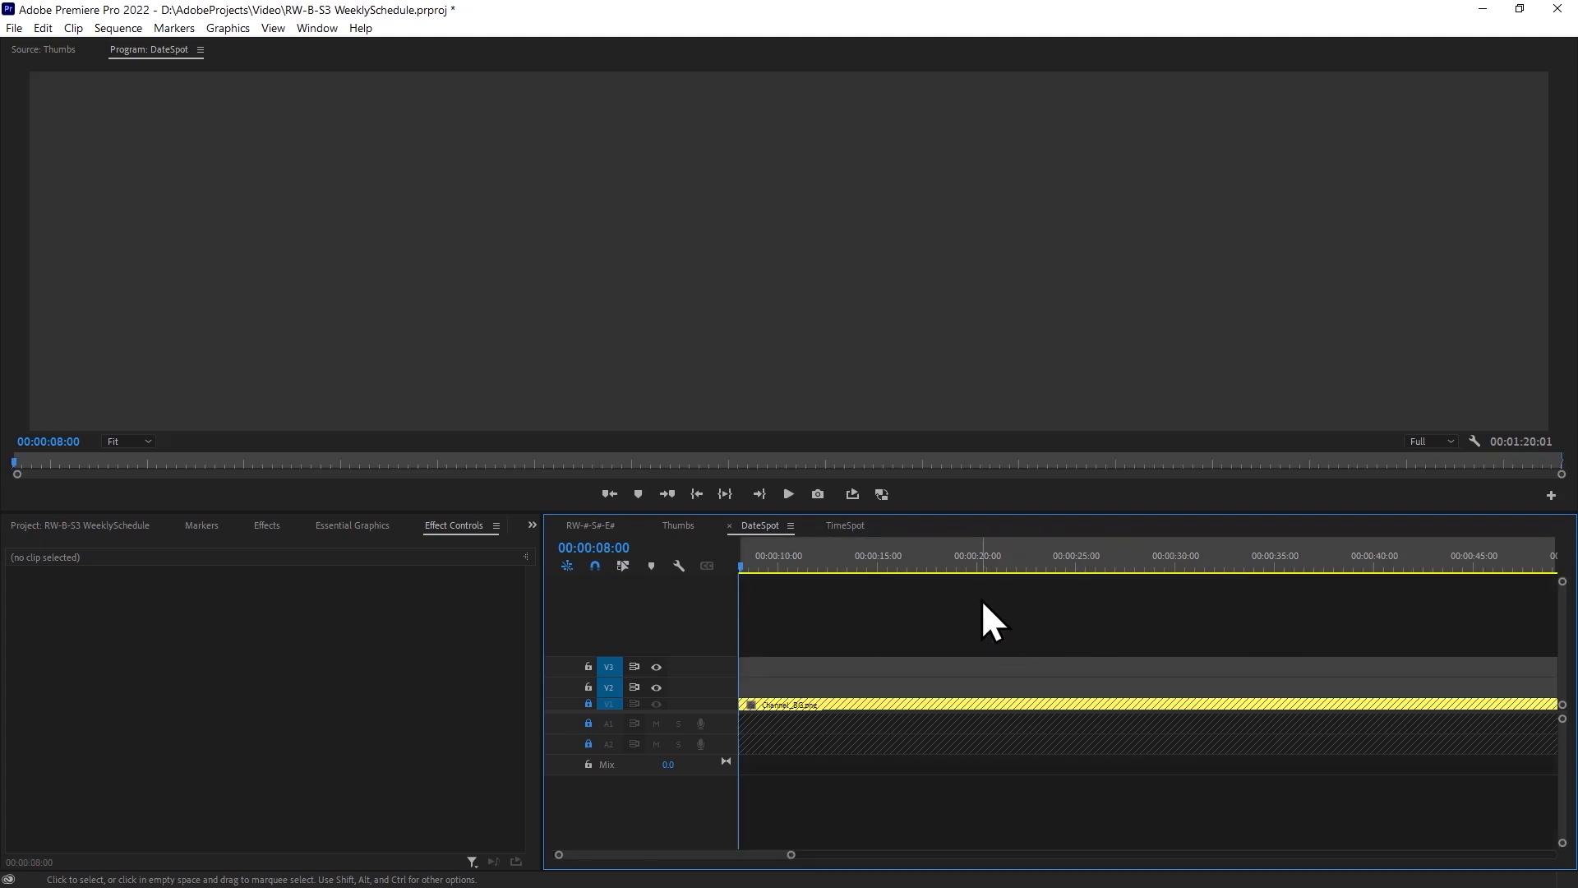
Move the DateSpot playhead 16 seconds forward from the sequence start and add a marker at 00:00:24:00.
text(+)
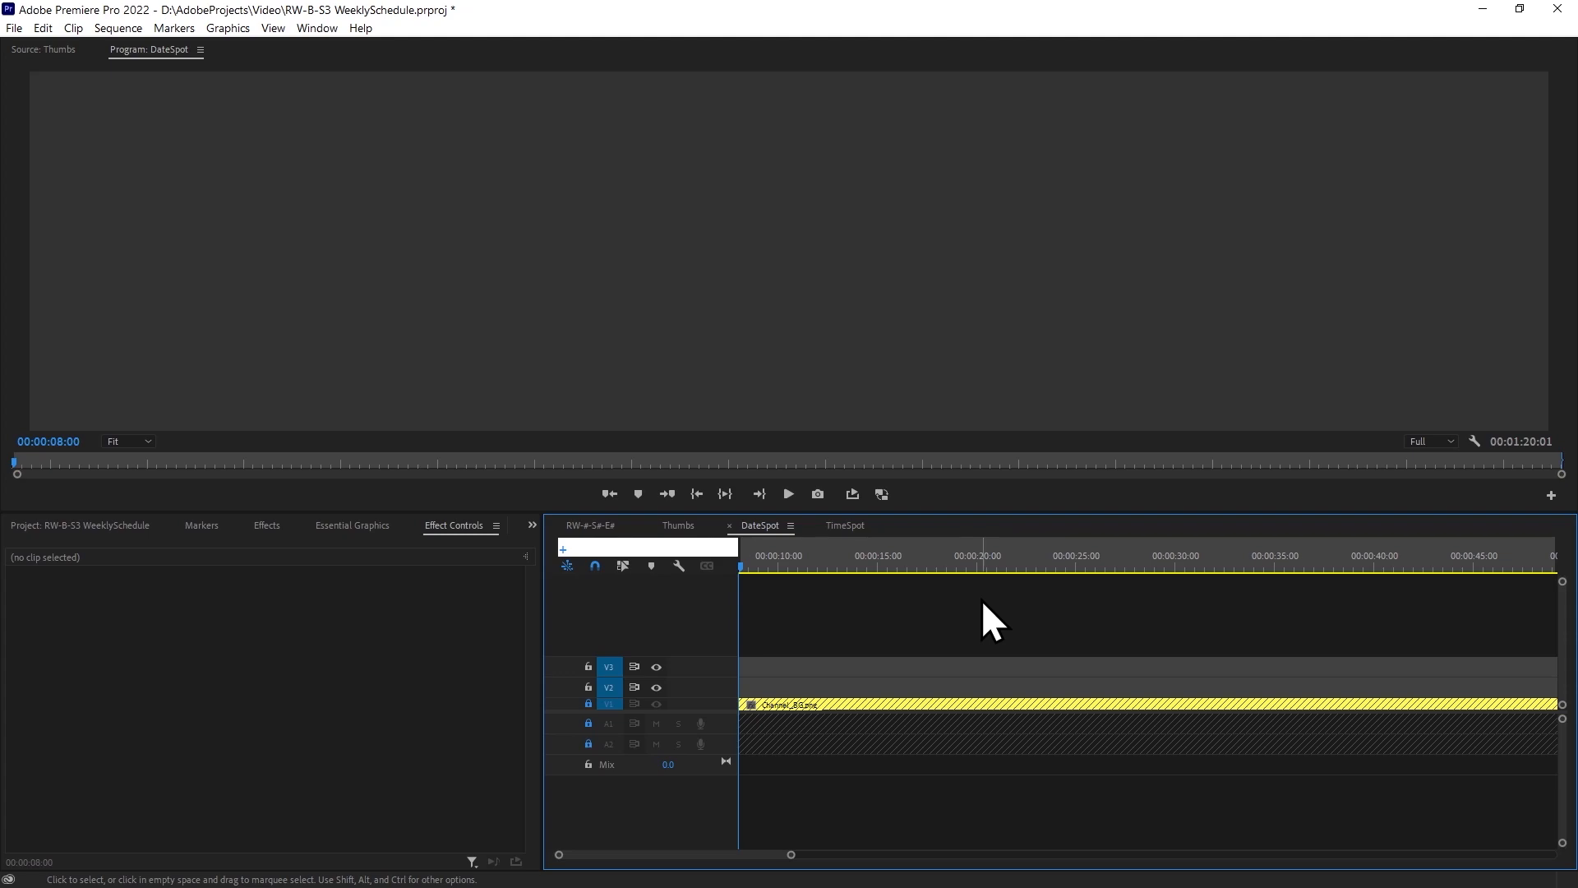
key(Escape)
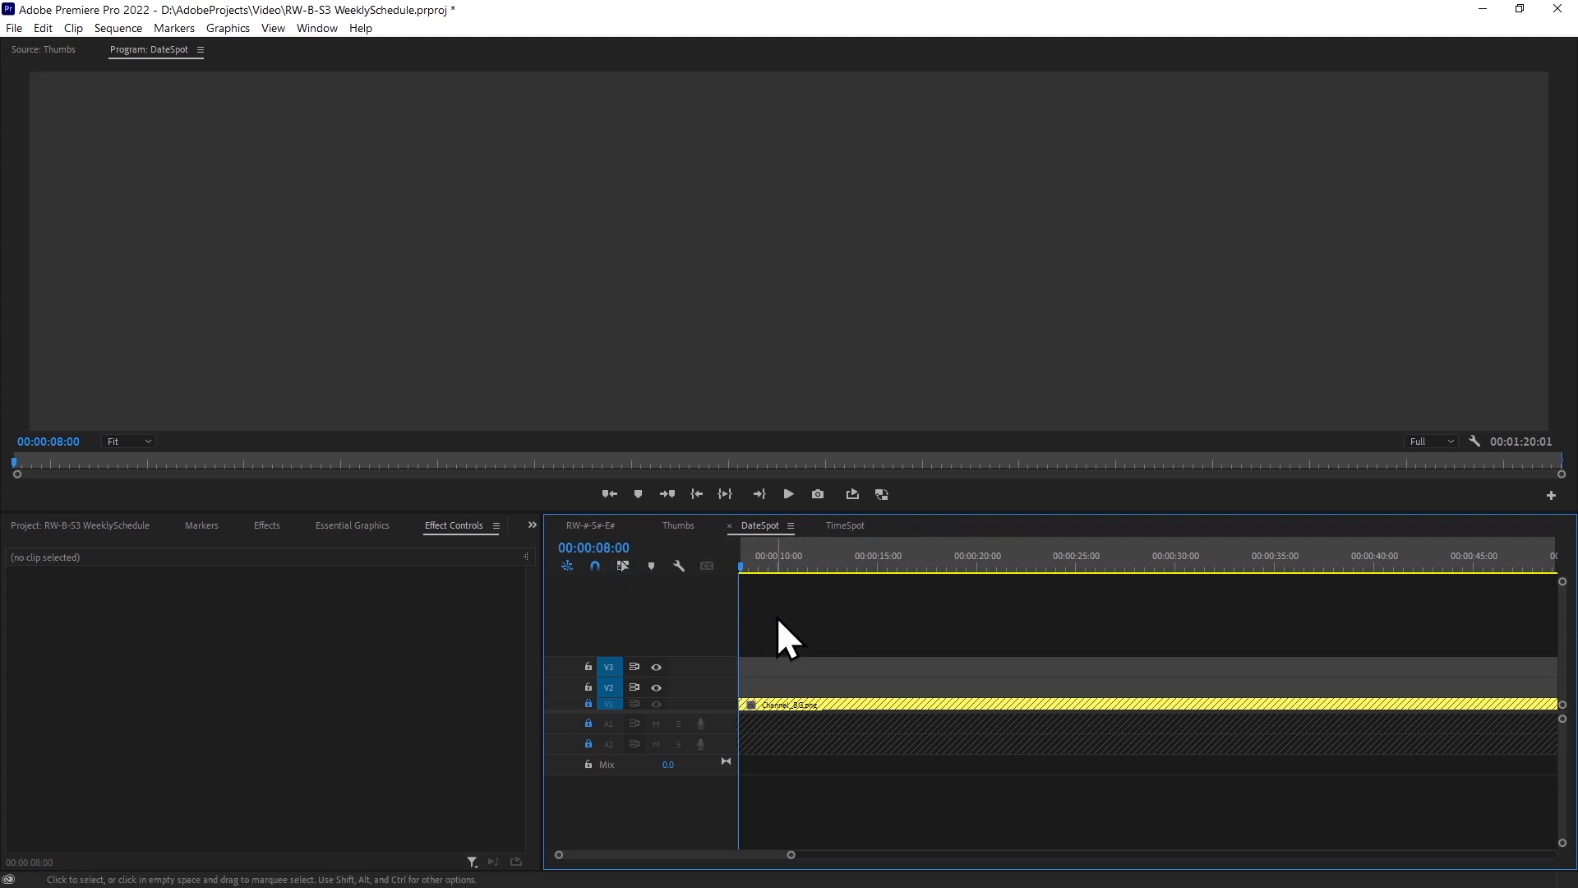
text(+1600)
key(Return)
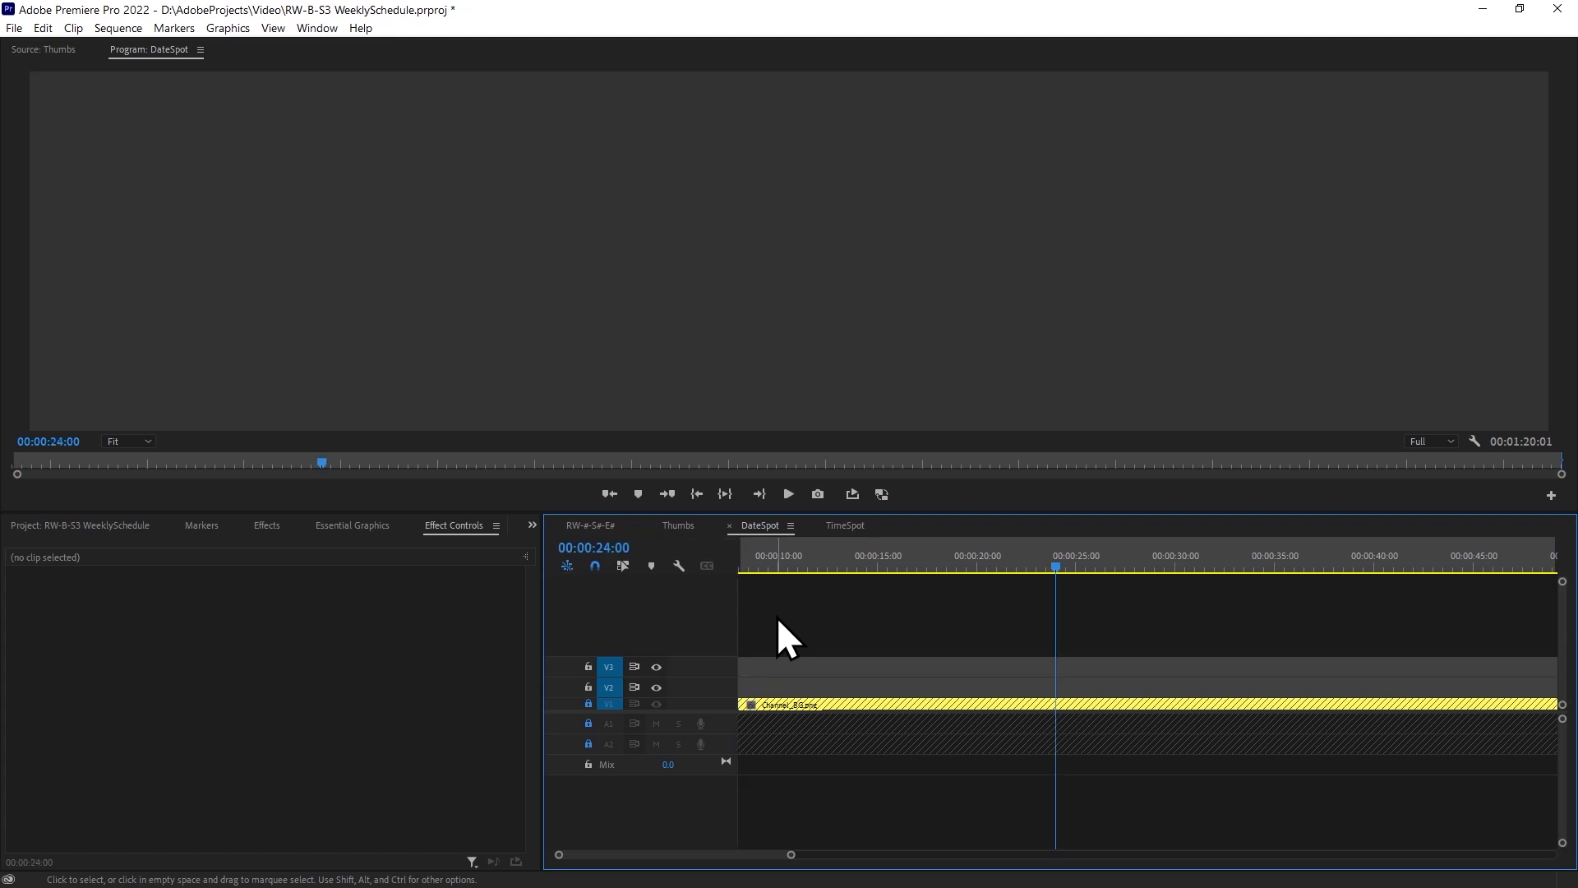
text(m)
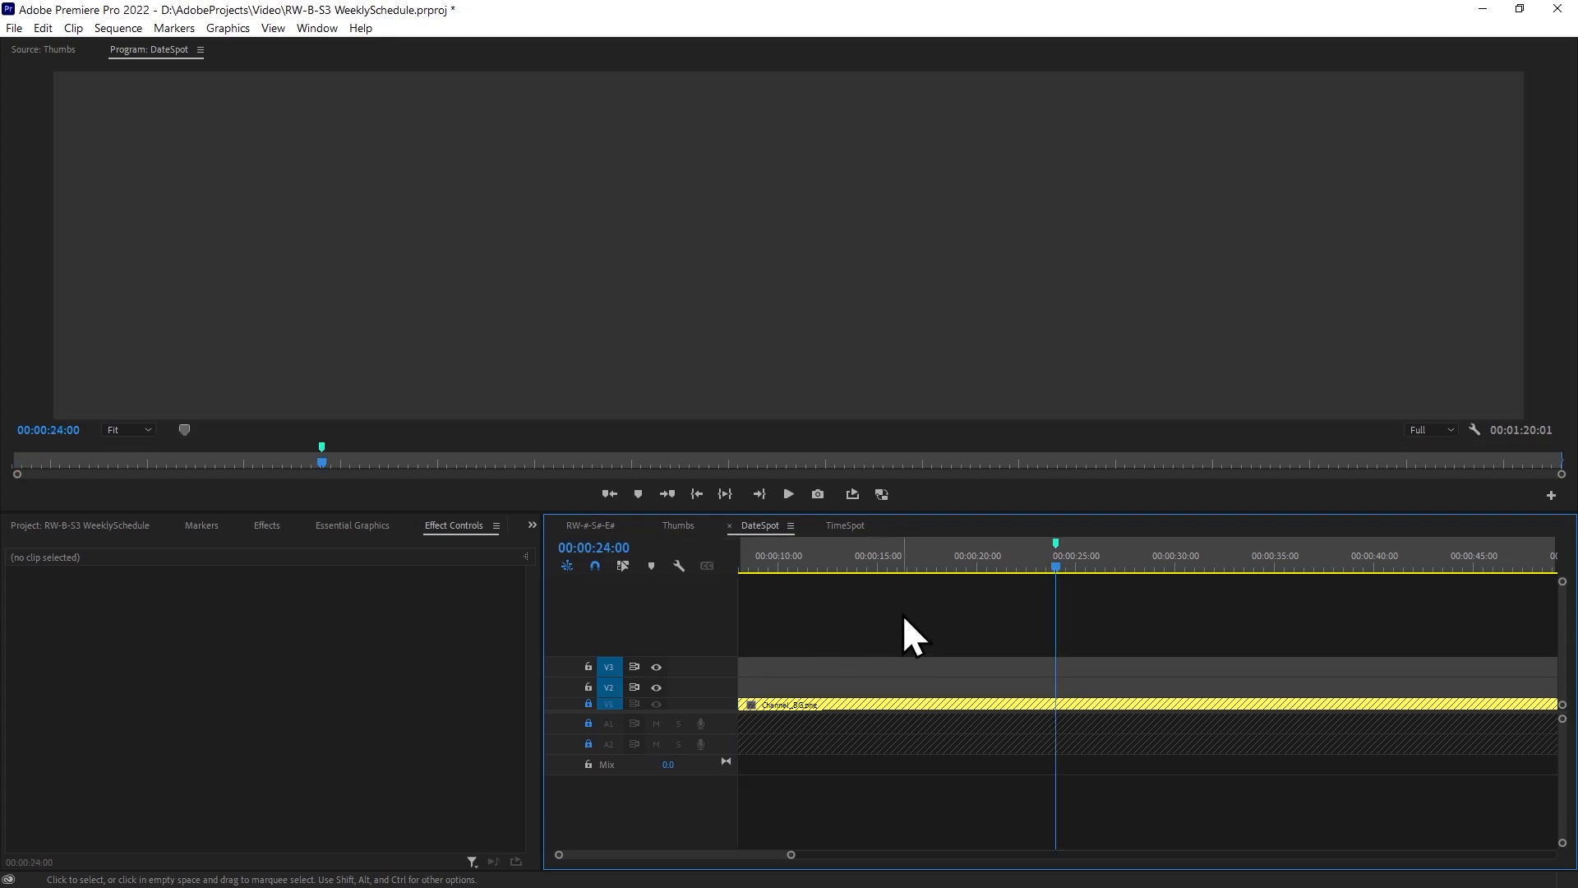
Add three more DateSpot sequence markers at 16-second intervals: 00:00:40:00, 00:00:56:00 and 00:01:12:00.
text(+16.0)
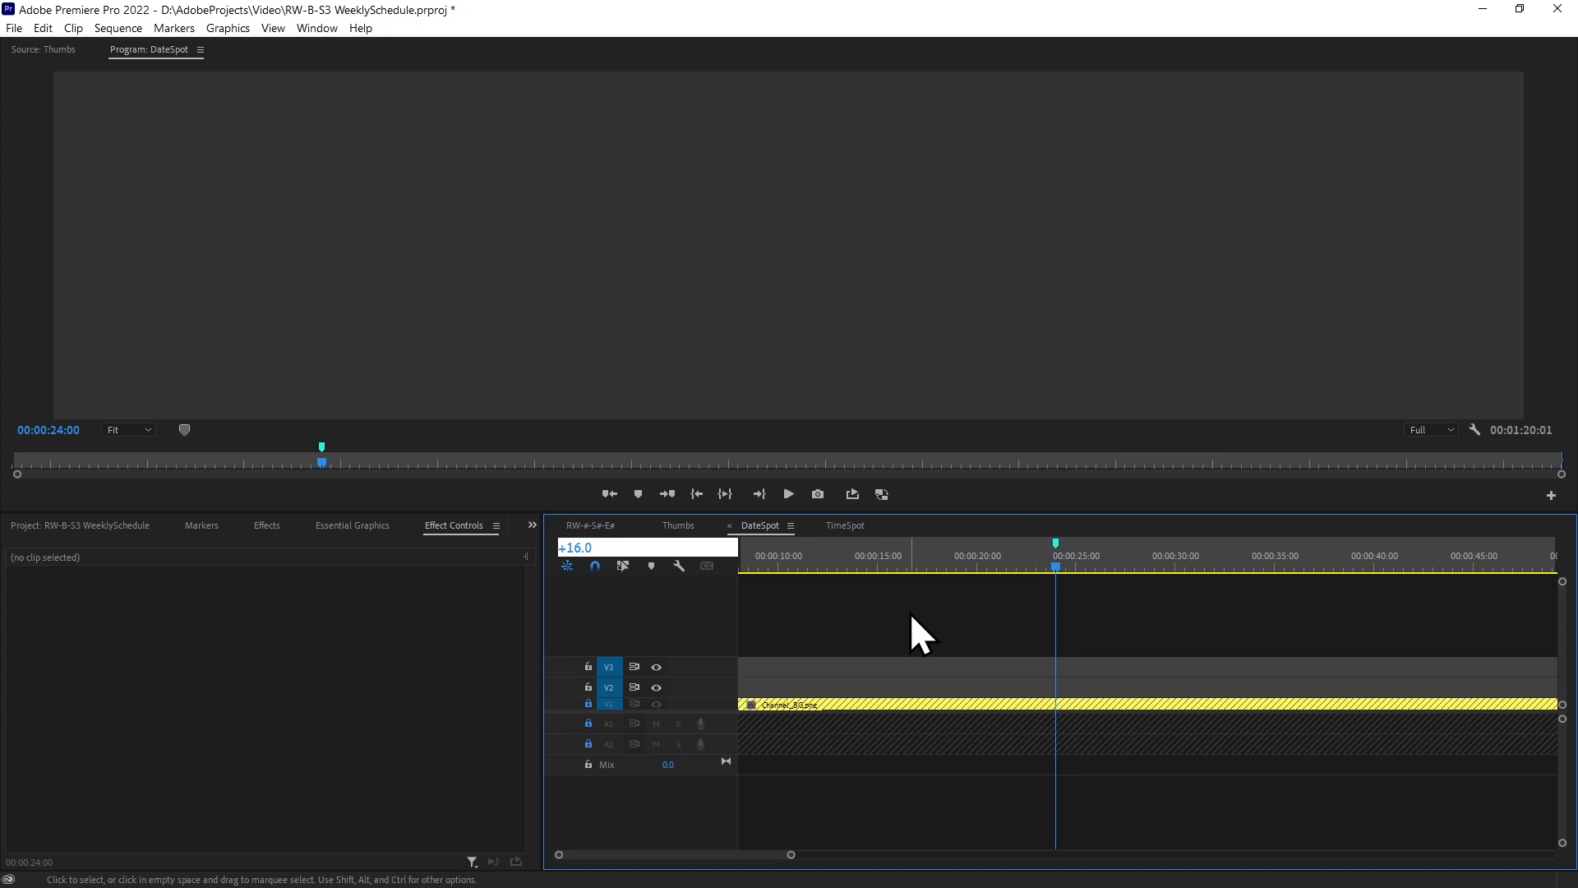
key(Return)
text(m+16.)
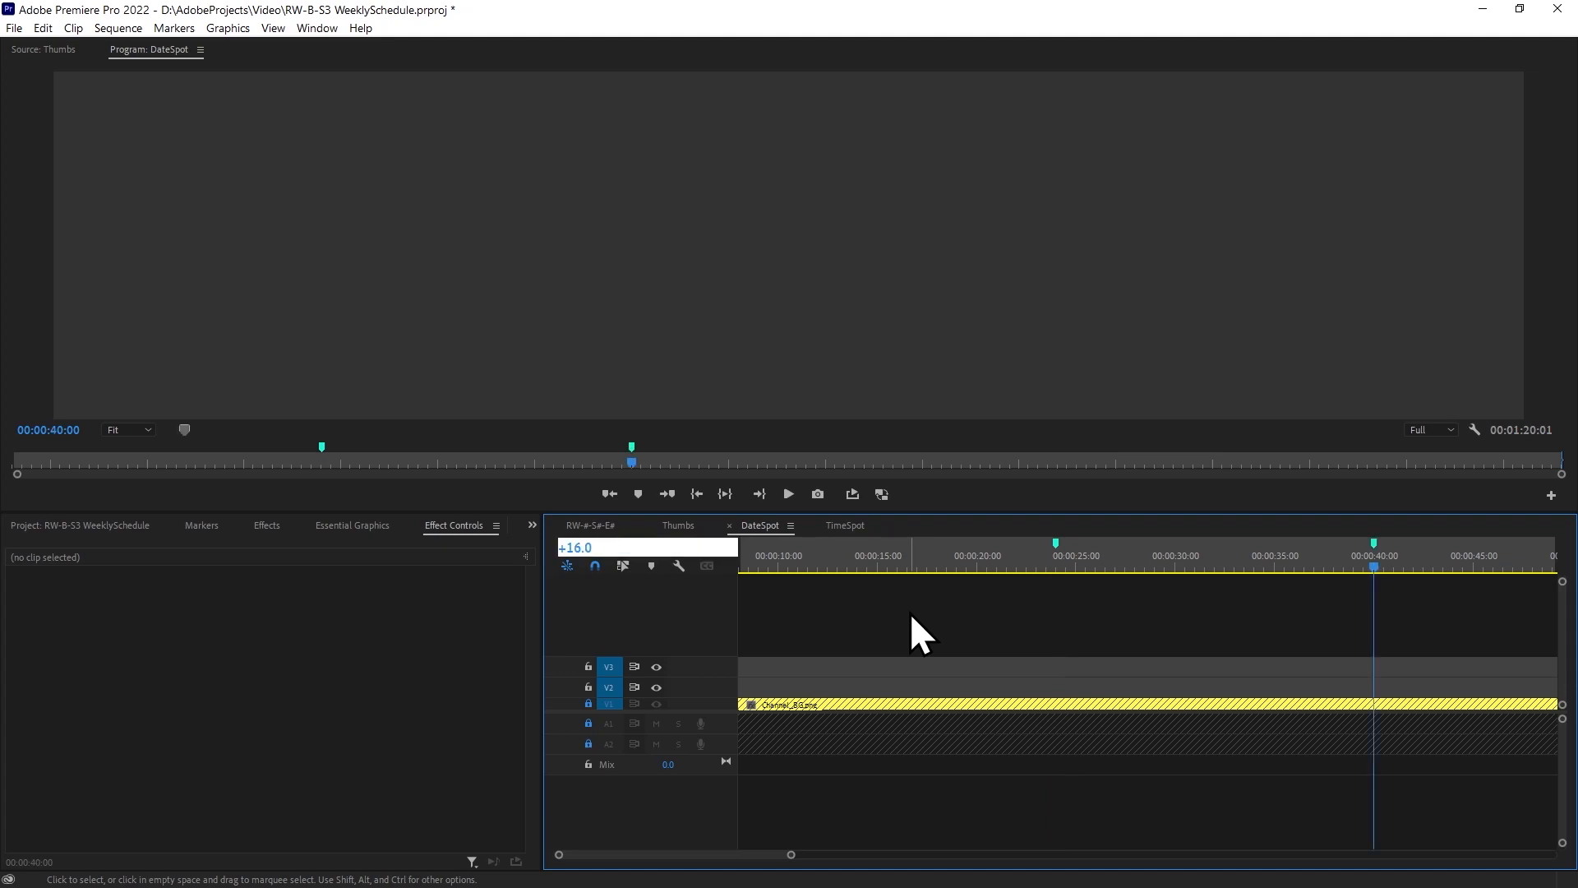
key(Return)
text(m+16.)
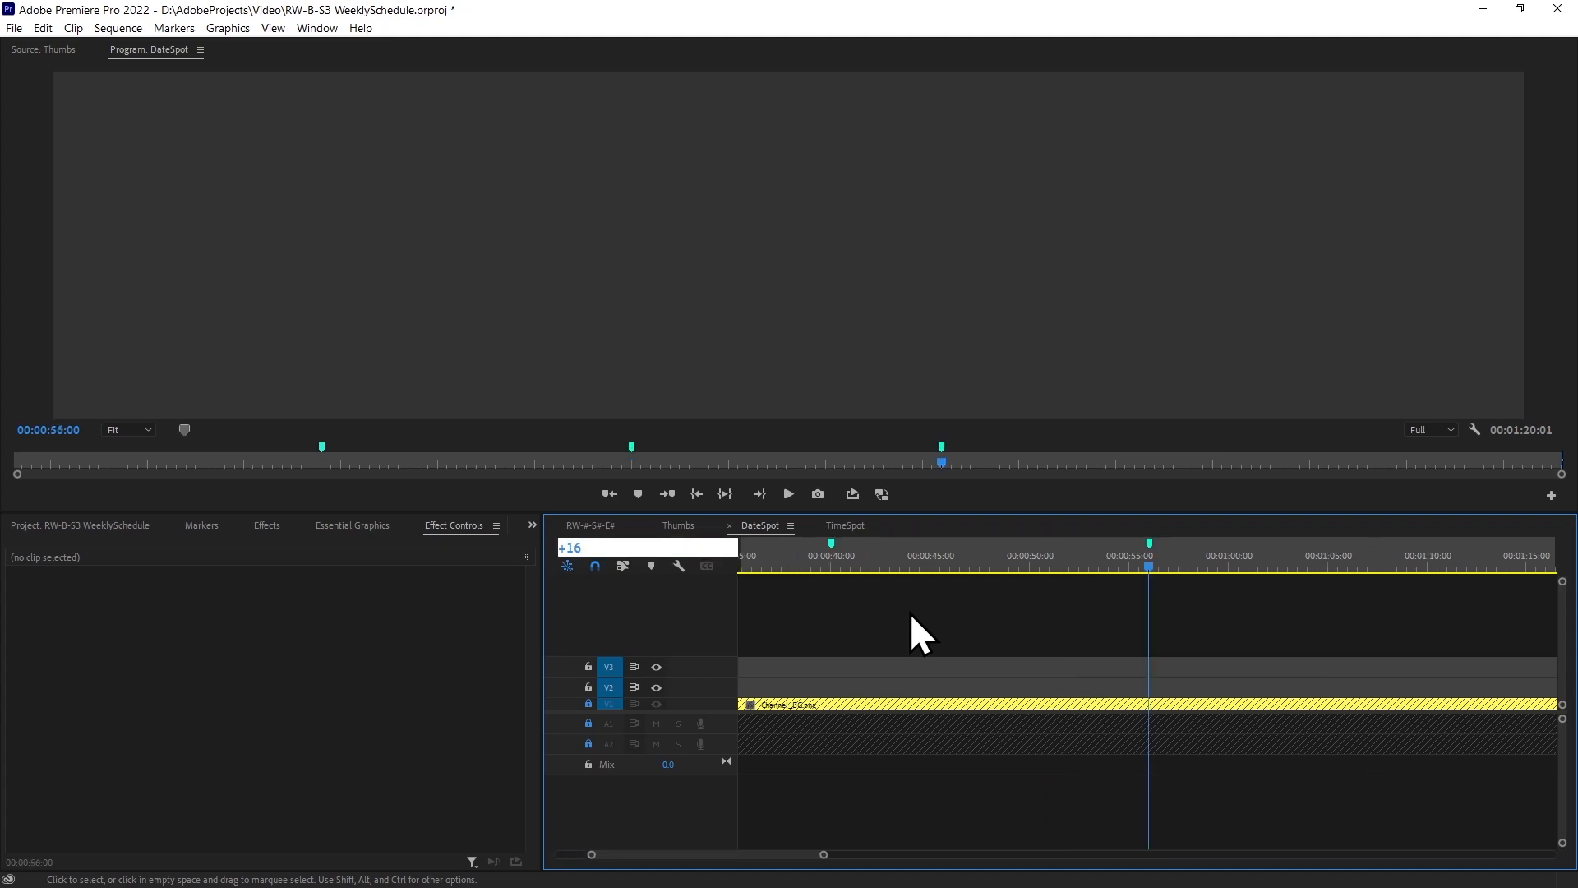
key(Return)
text(m)
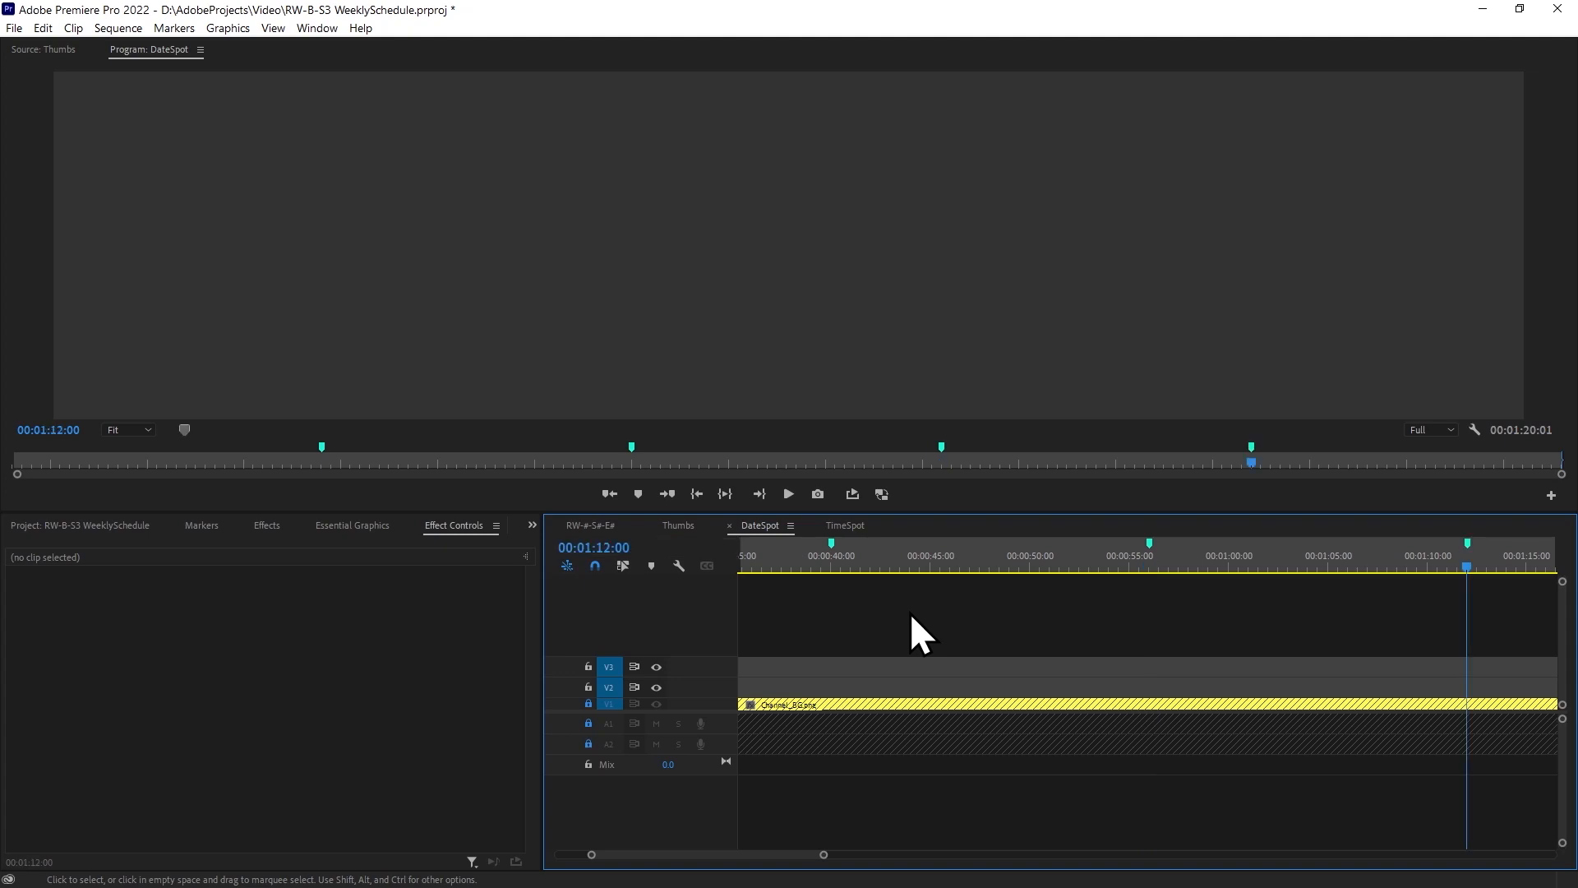
Check the point 16 seconds past the last marker against the sequence end and return the playhead to the start.
text(+16.0)
key(Return)
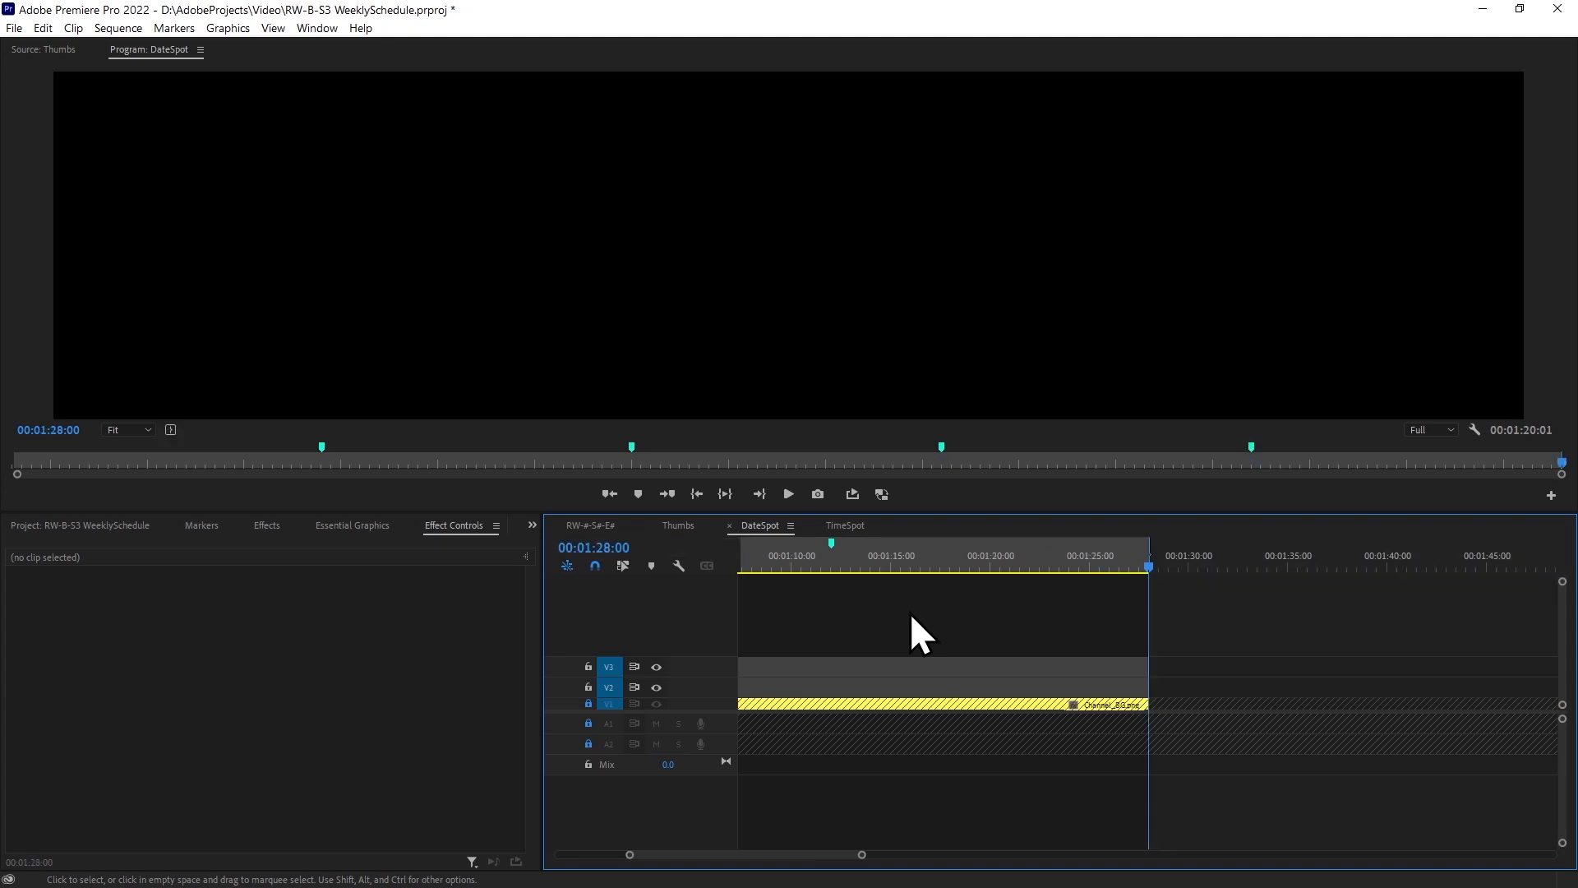
key(Home)
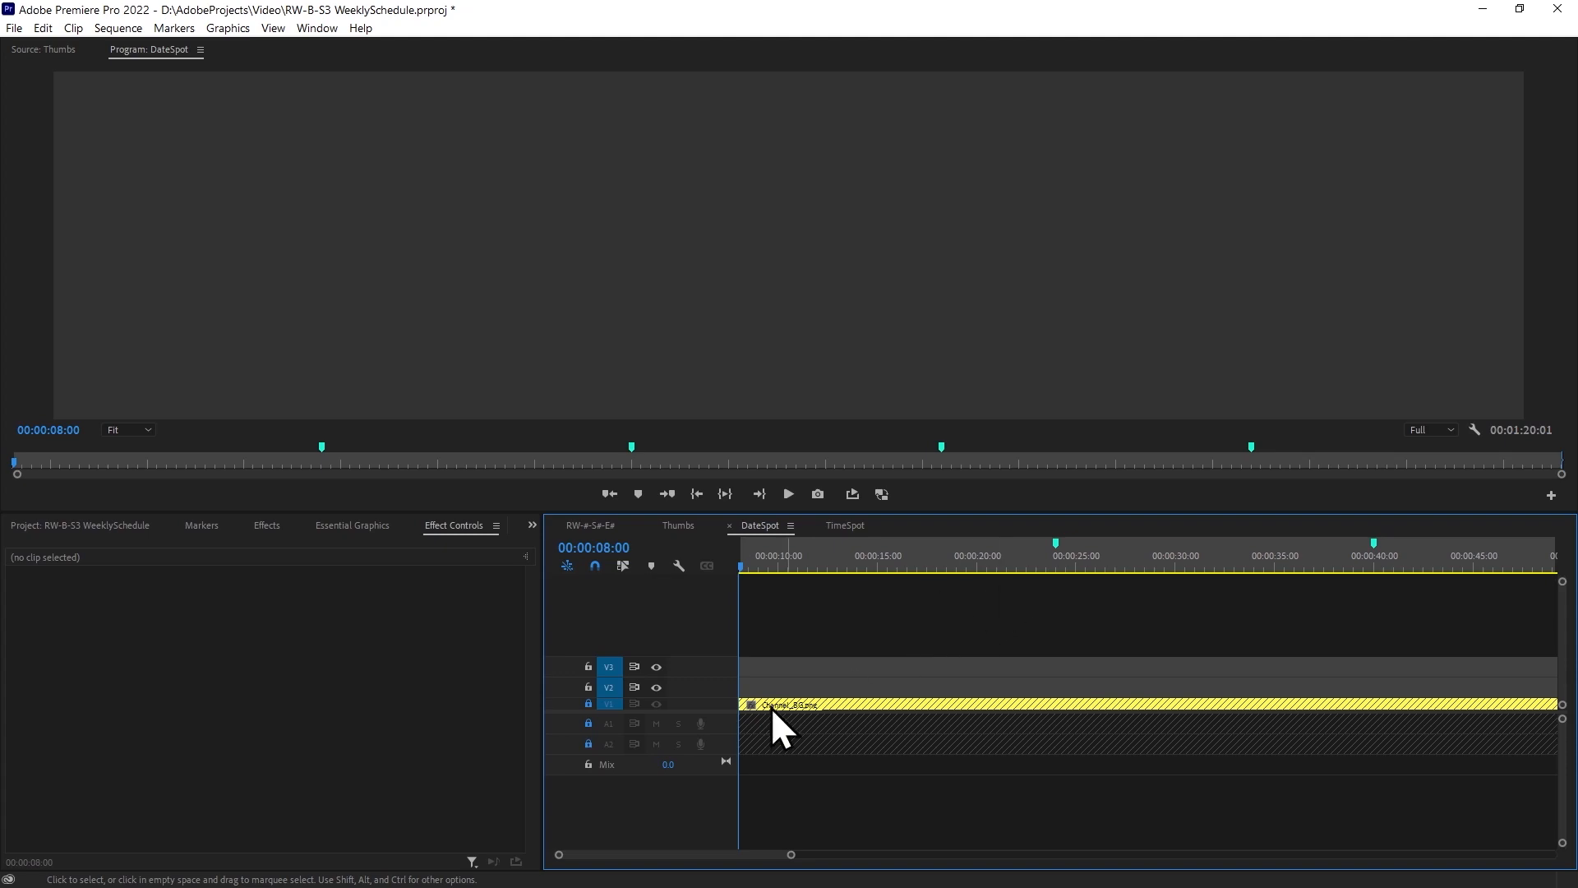
Show the whole DateSpot sequence in the timeline and review the list of its markers with their in and out times.
drag(793, 856, 964, 855)
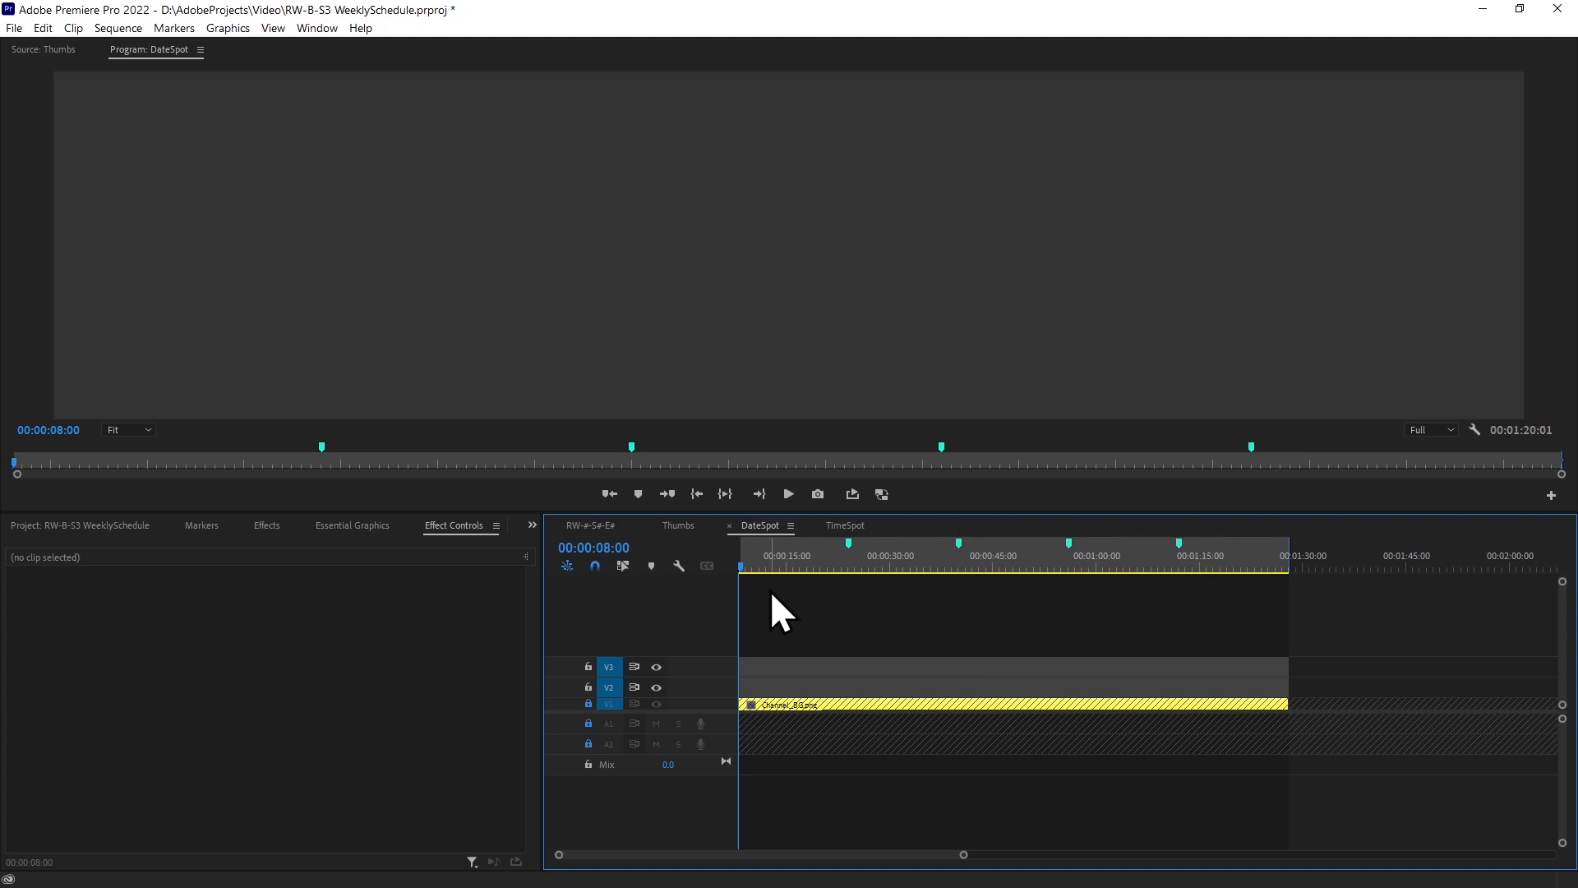
click(202, 526)
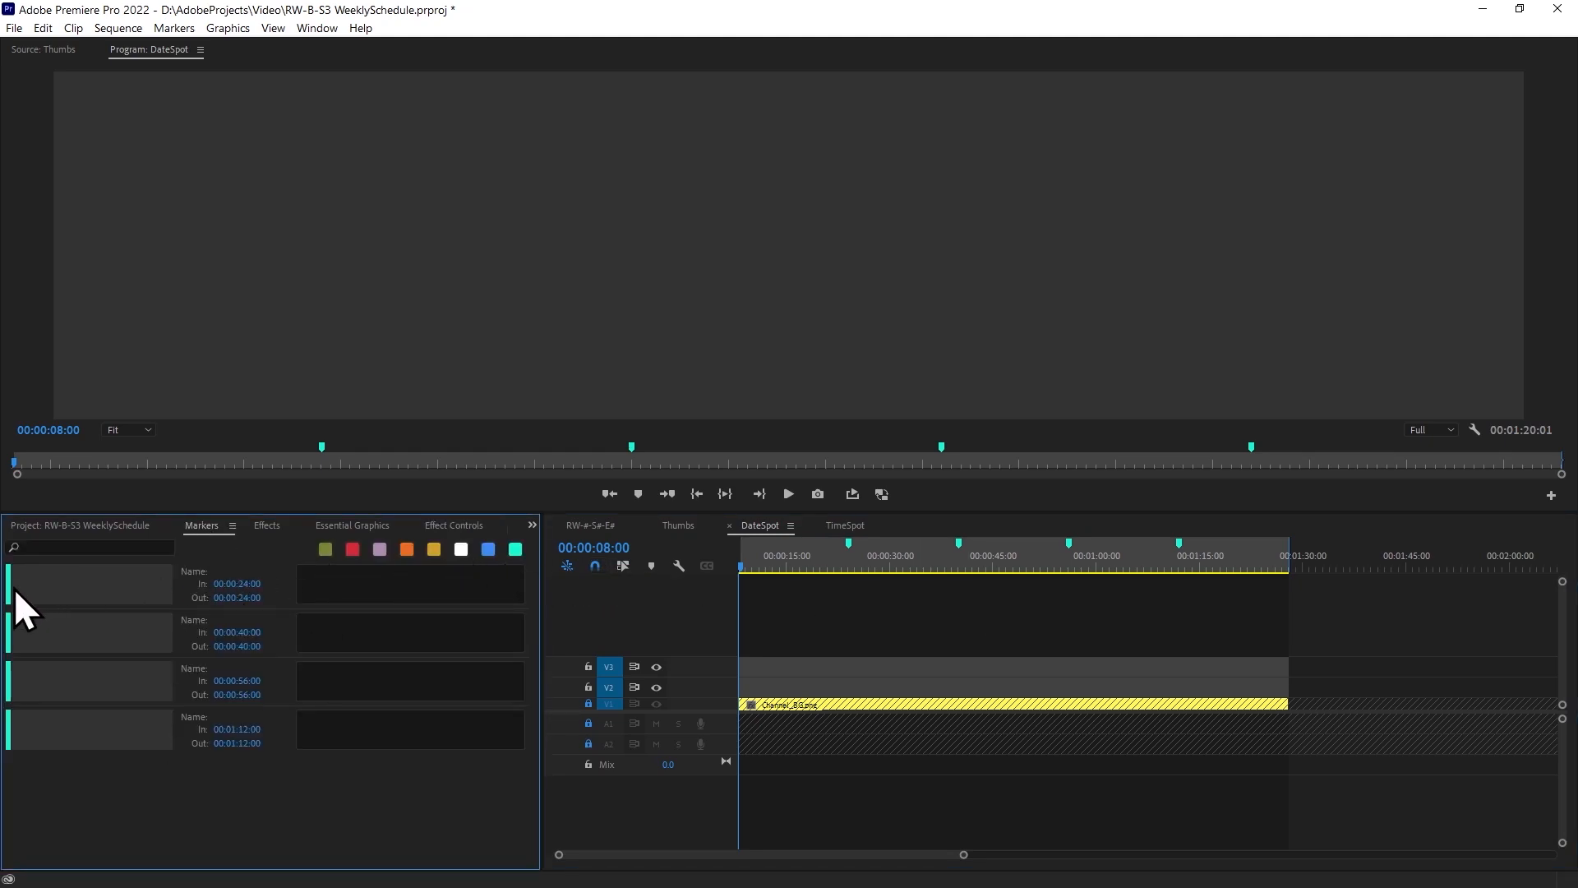
click(912, 588)
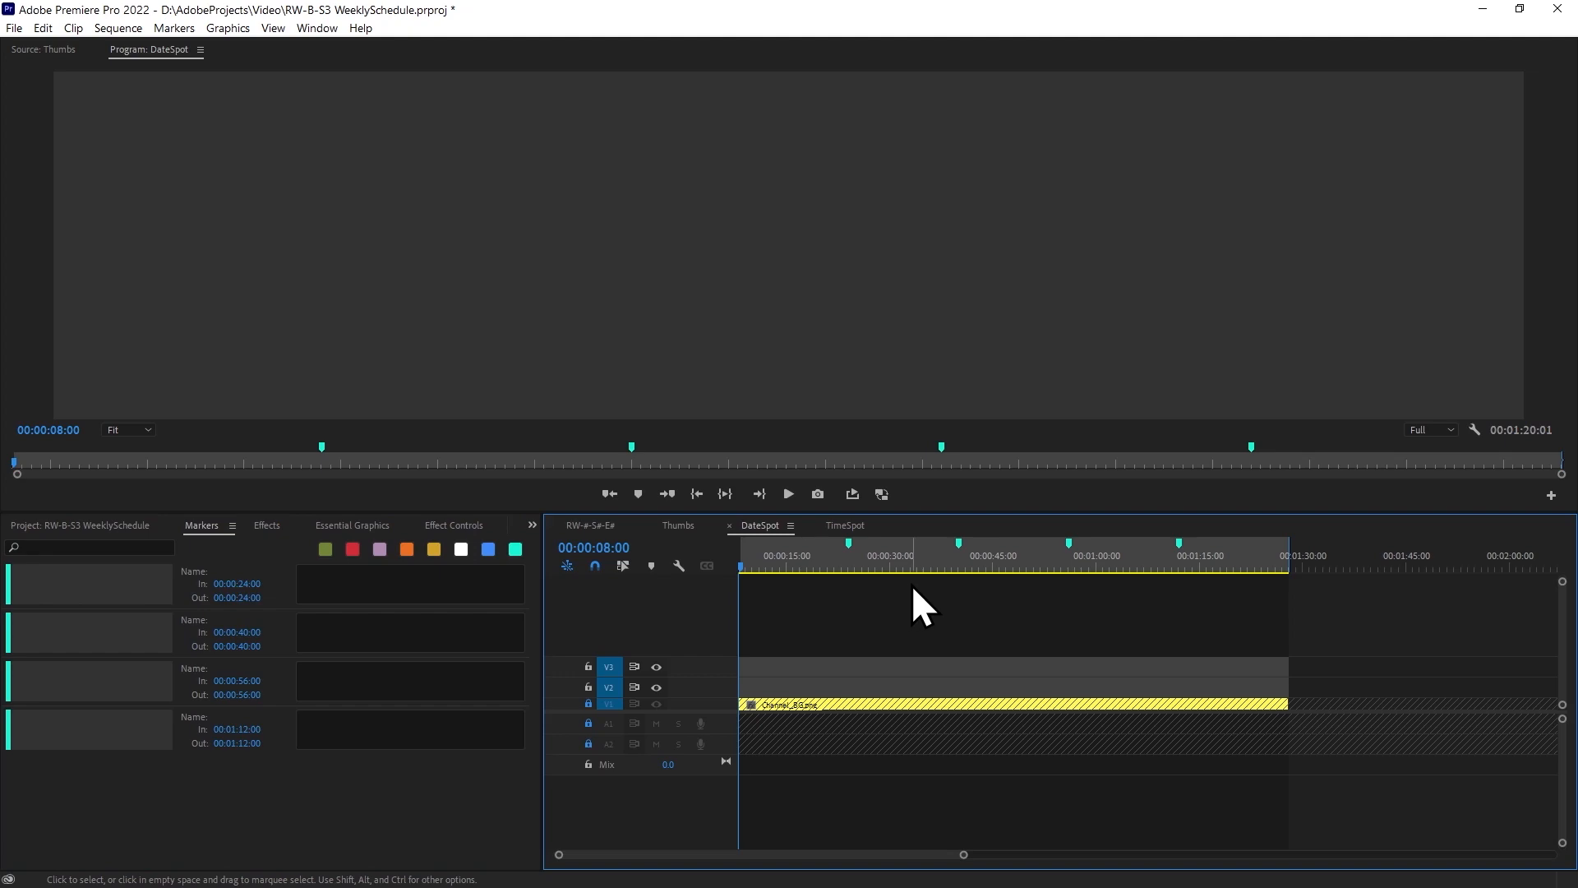
Try the RW Comment graphics template above the background clip in the DateSpot sequence, and remove it.
click(357, 527)
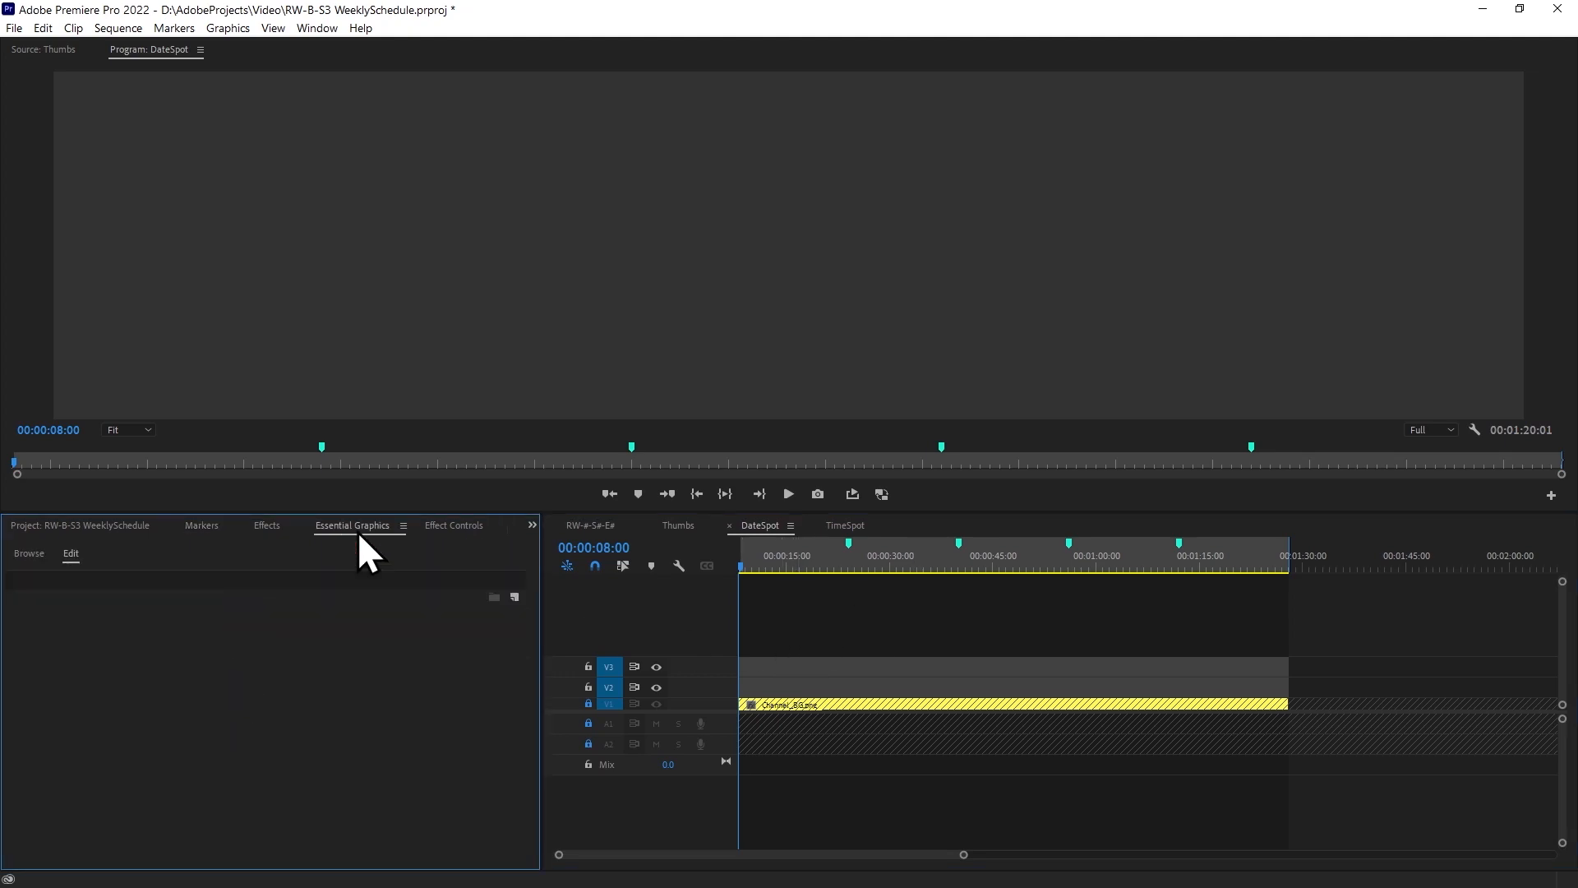
click(472, 527)
click(270, 526)
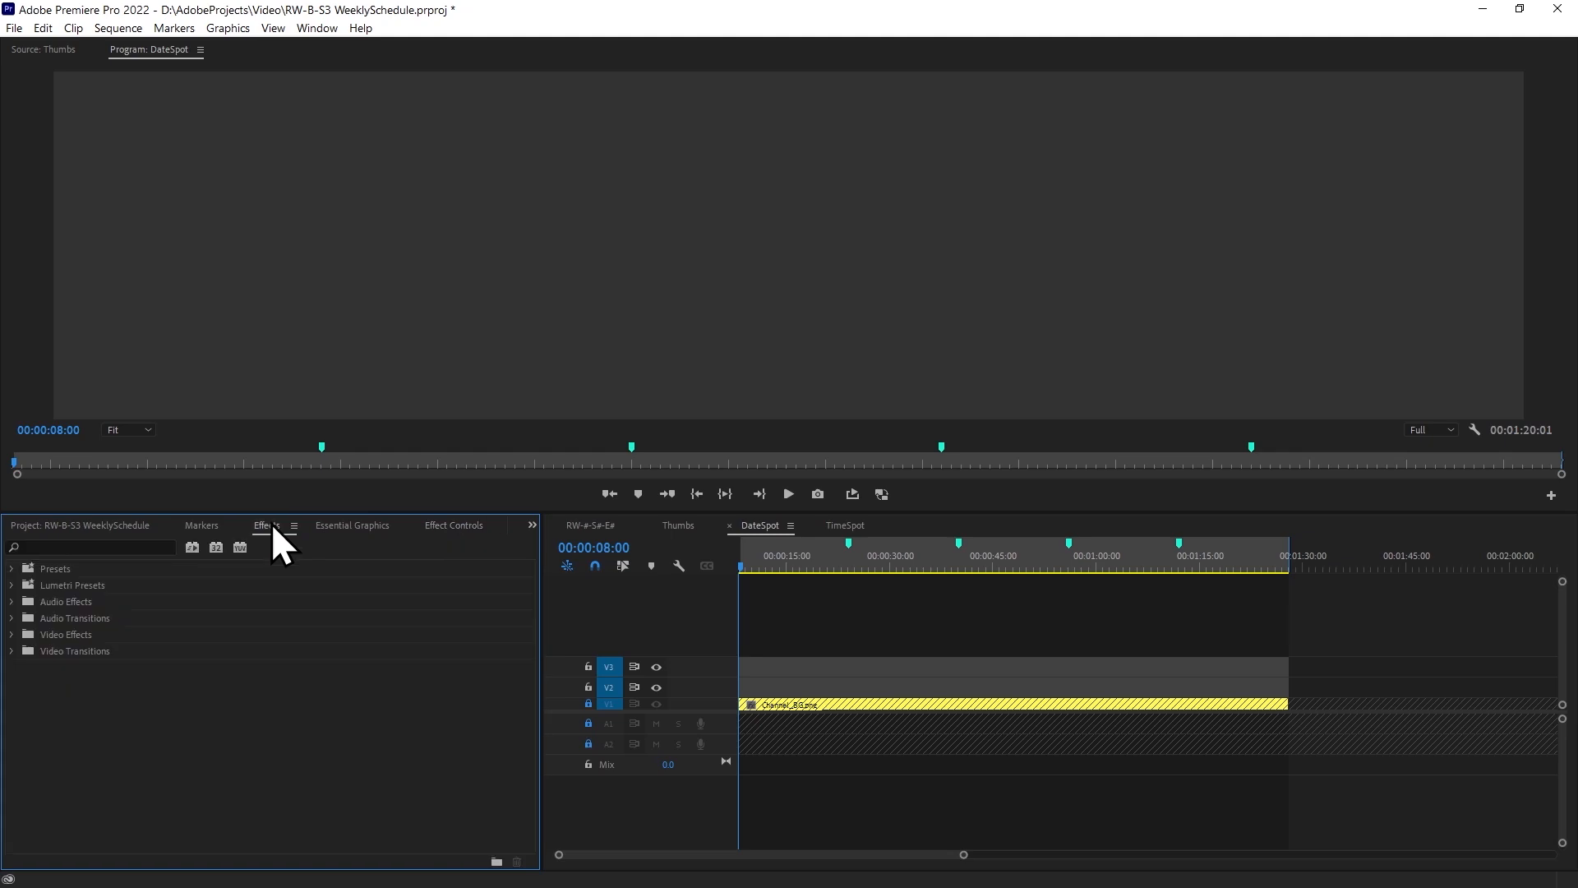
click(380, 526)
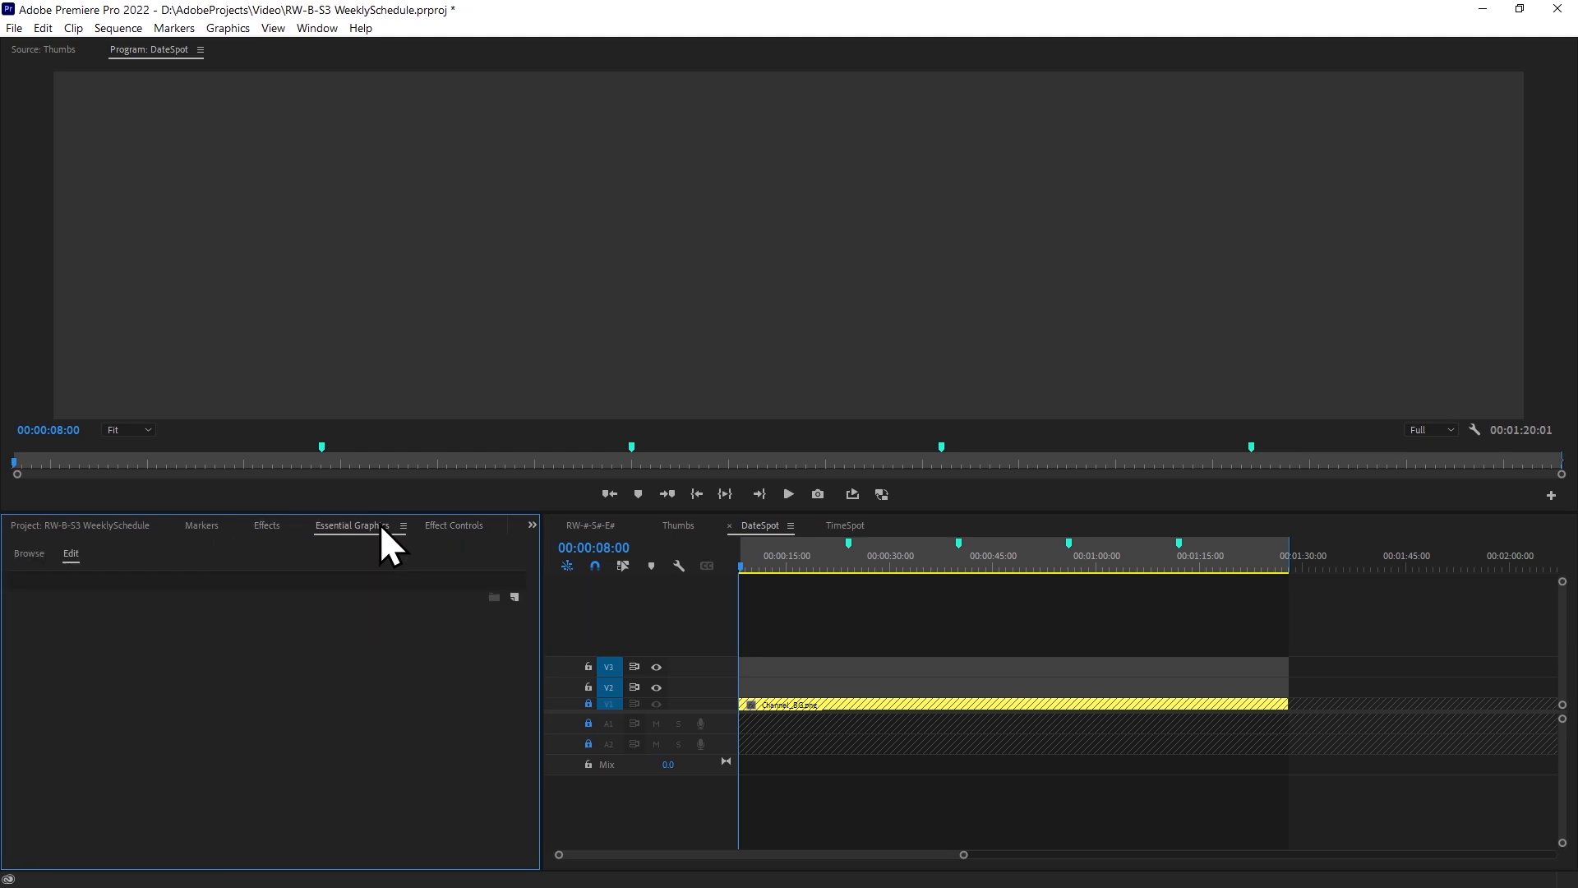
click(28, 550)
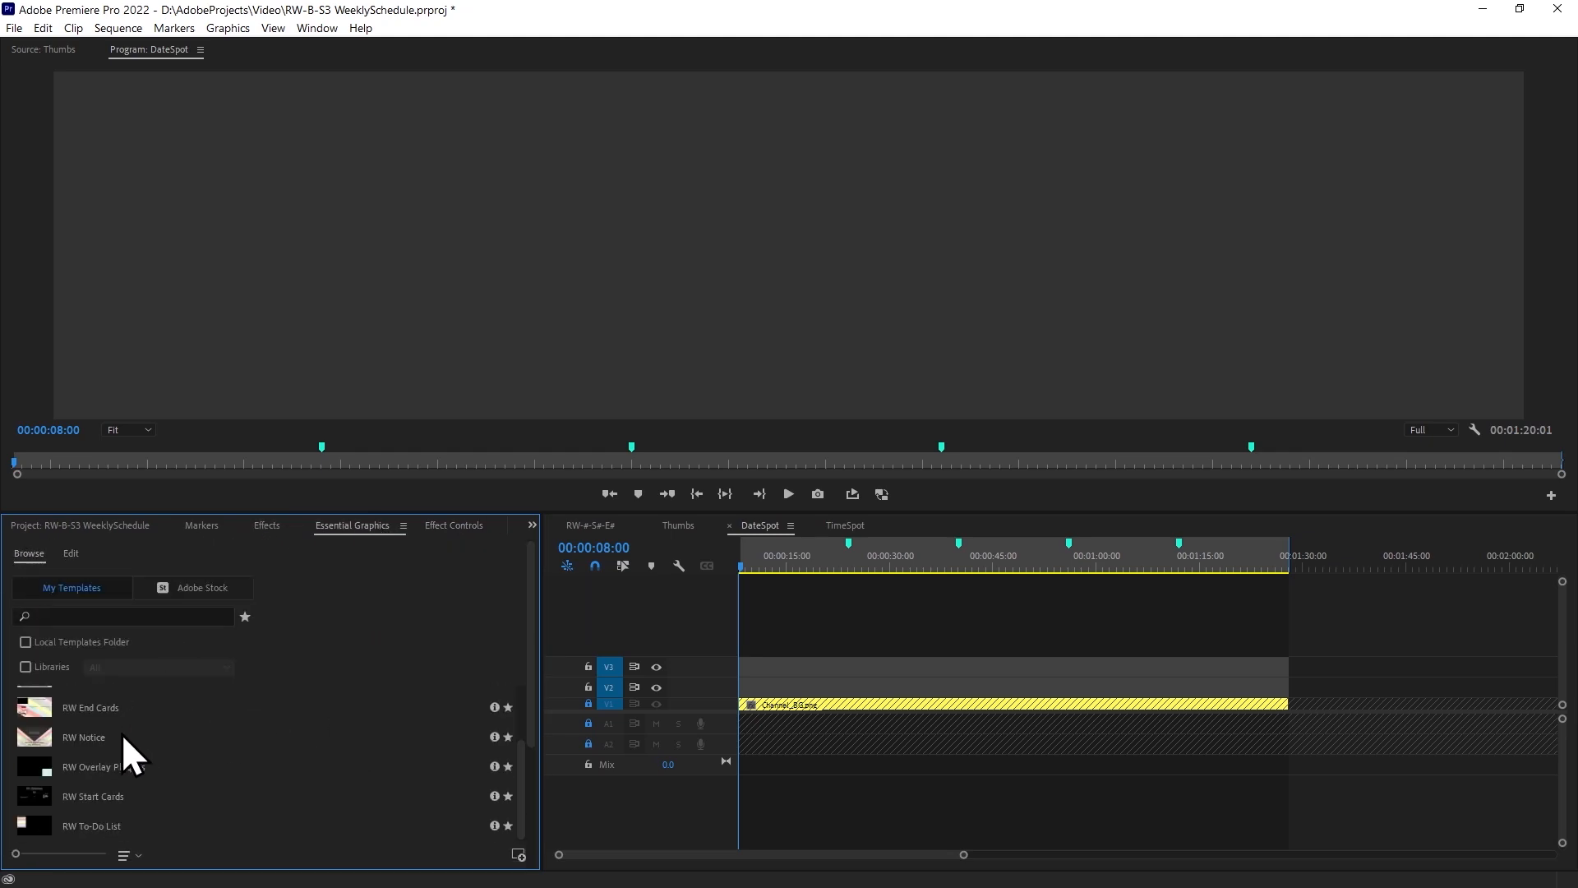
scroll(165, 781, up, 2)
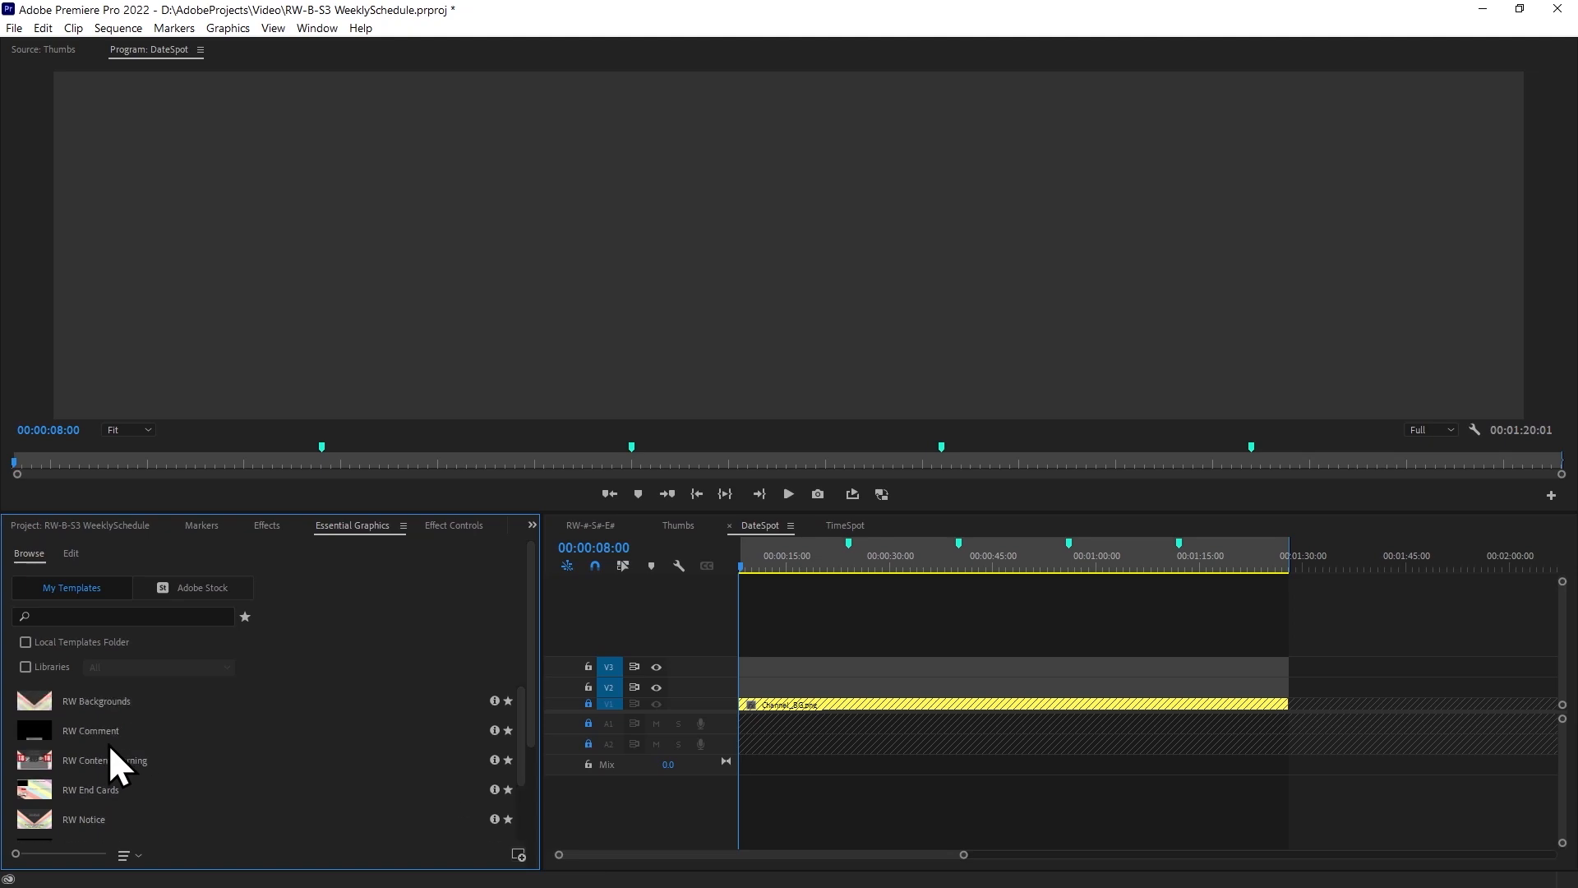
drag(67, 736, 761, 647)
click(773, 561)
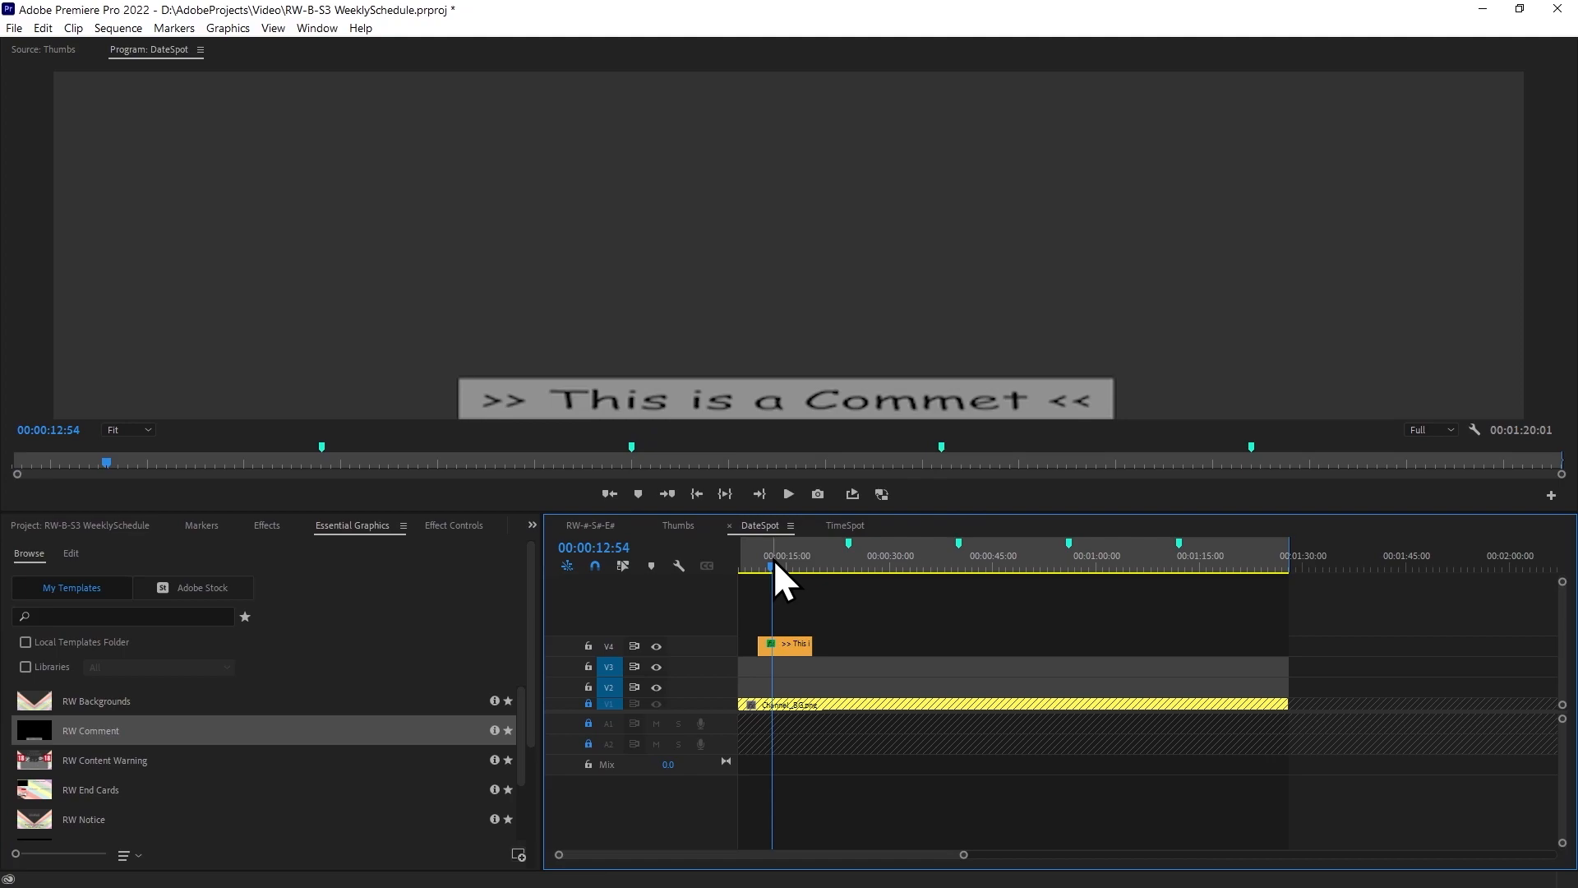
click(797, 645)
key(Delete)
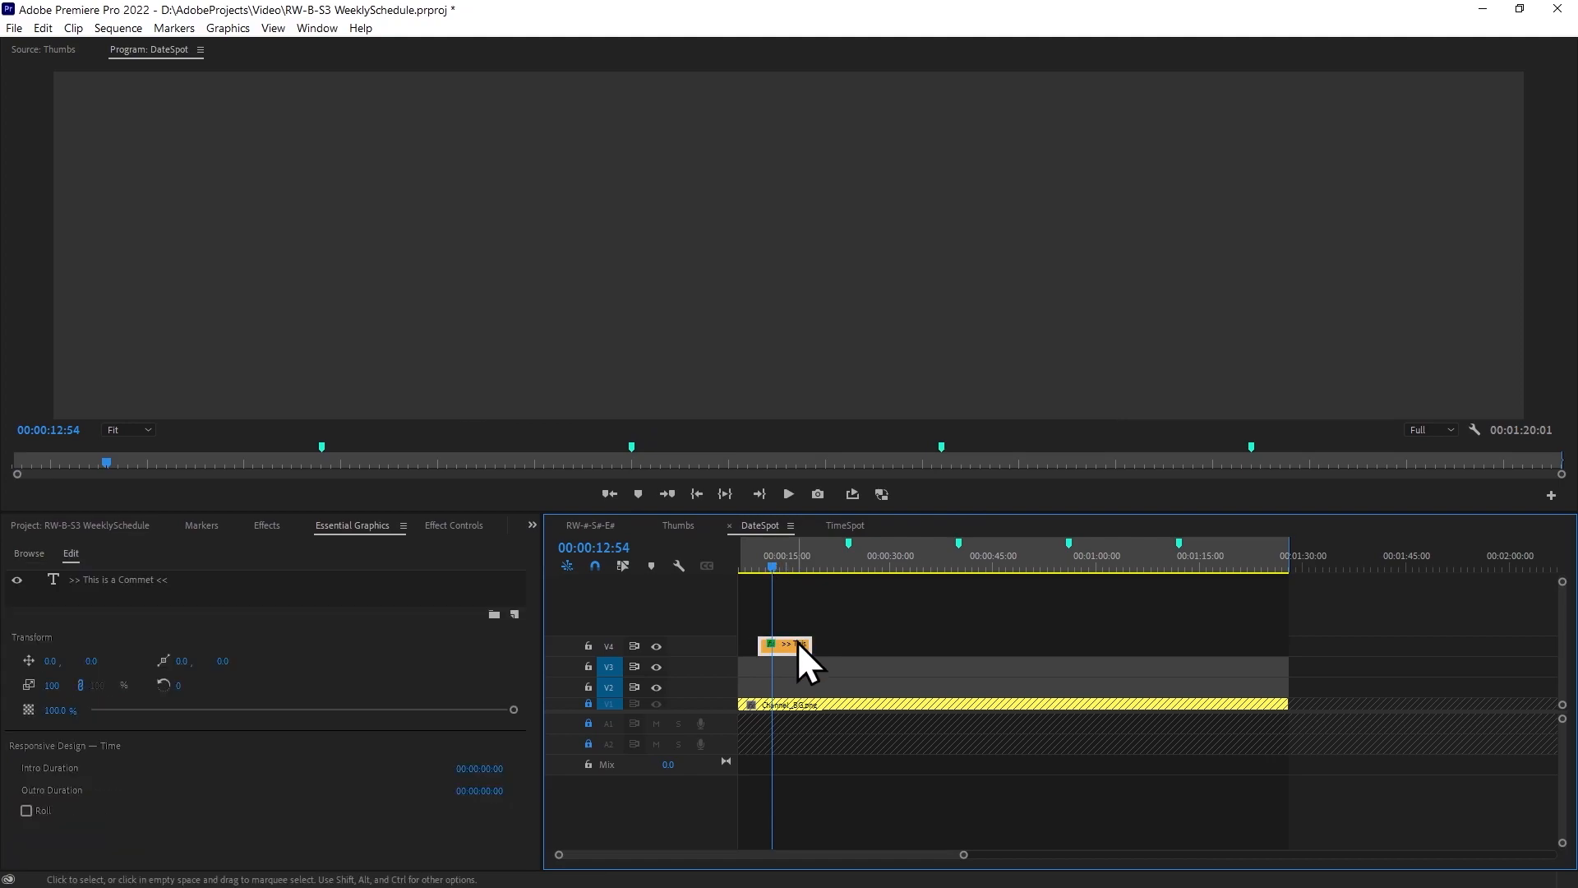
click(679, 526)
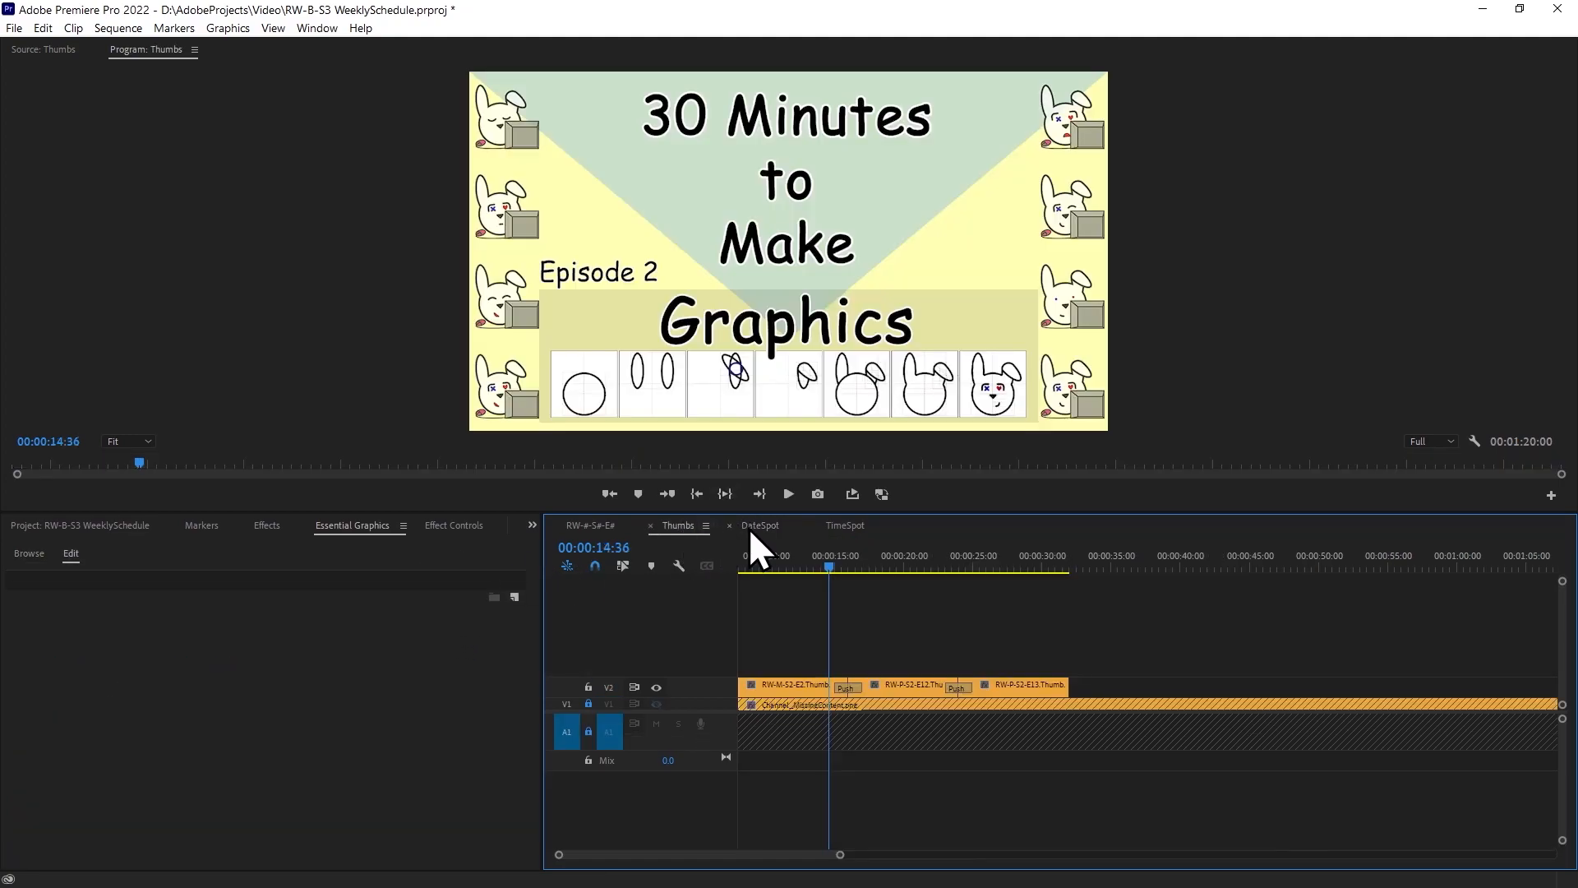
click(750, 528)
click(689, 528)
click(745, 531)
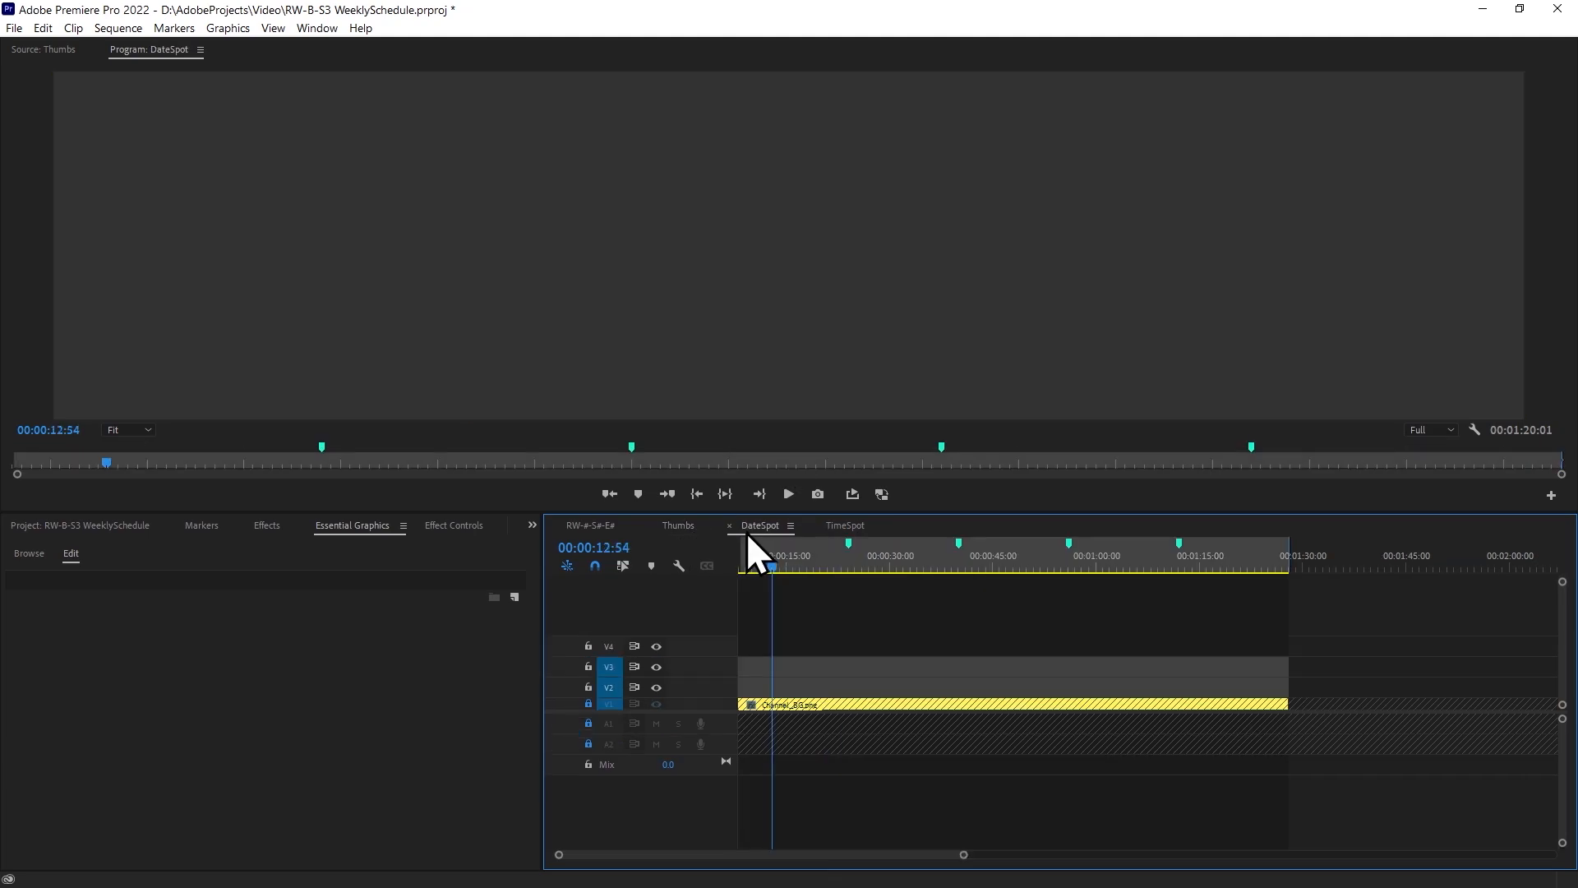
Add a text layer at the start of the DateSpot sequence, centre its text alignment, and centre the layer in the frame.
key(Home)
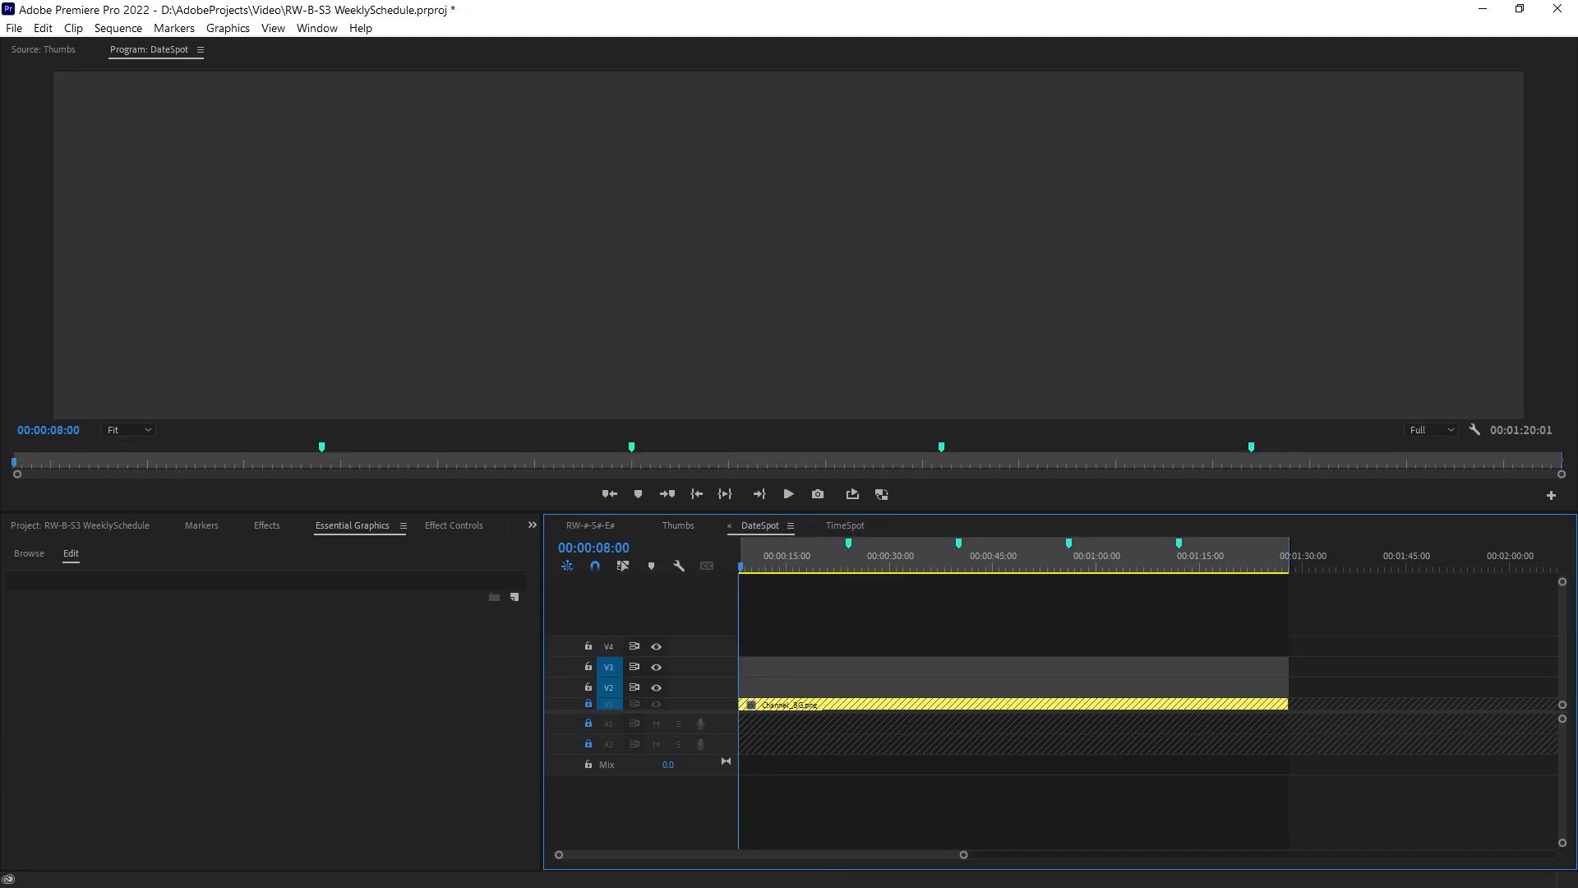
key(t)
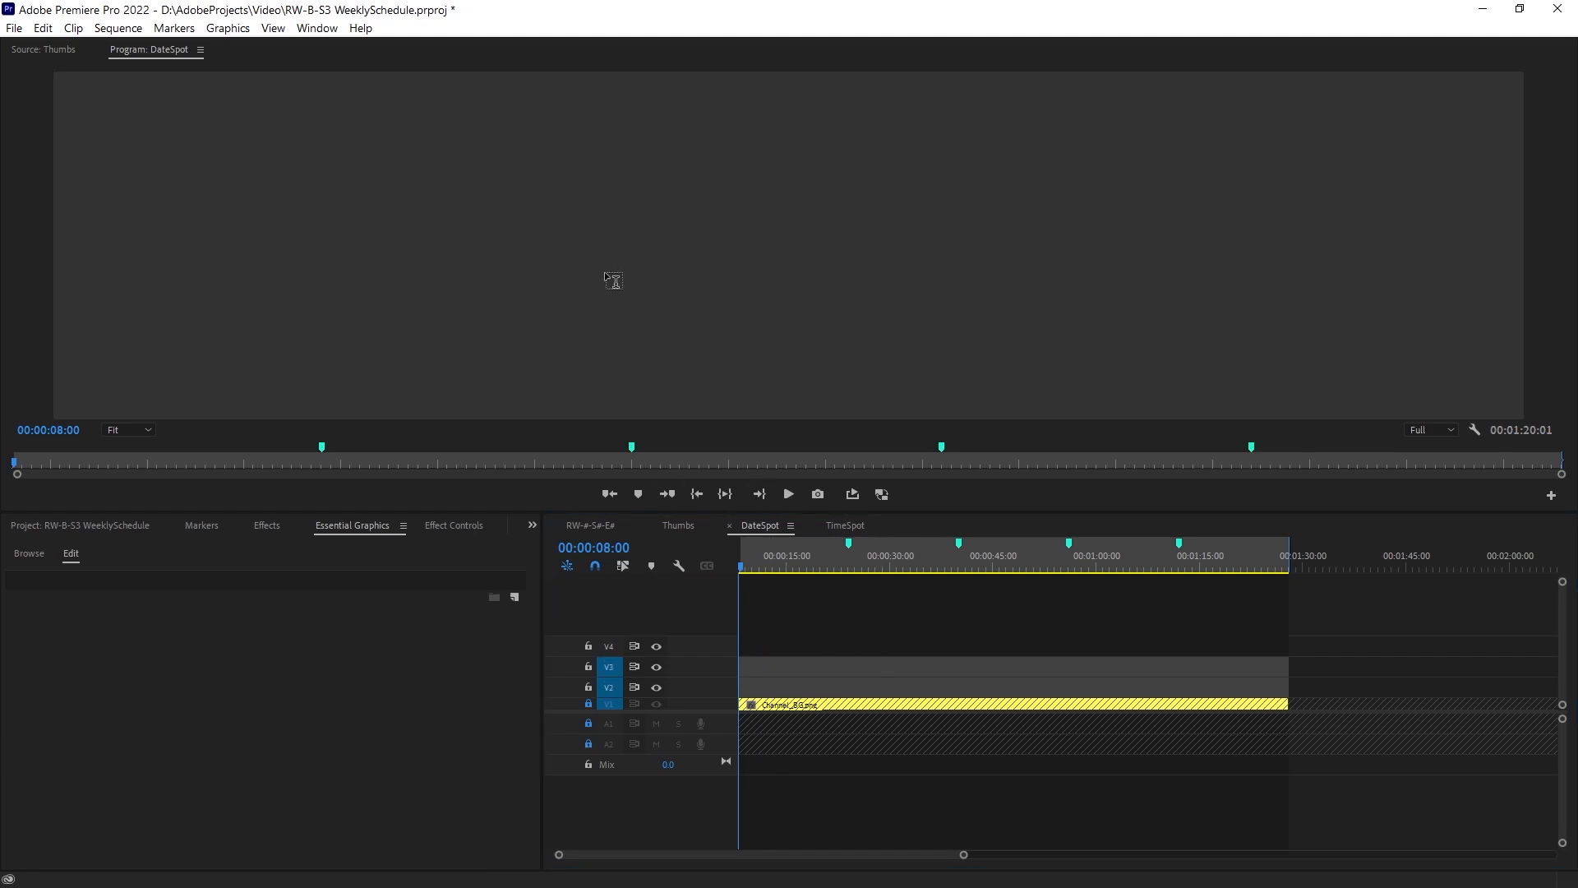
click(620, 288)
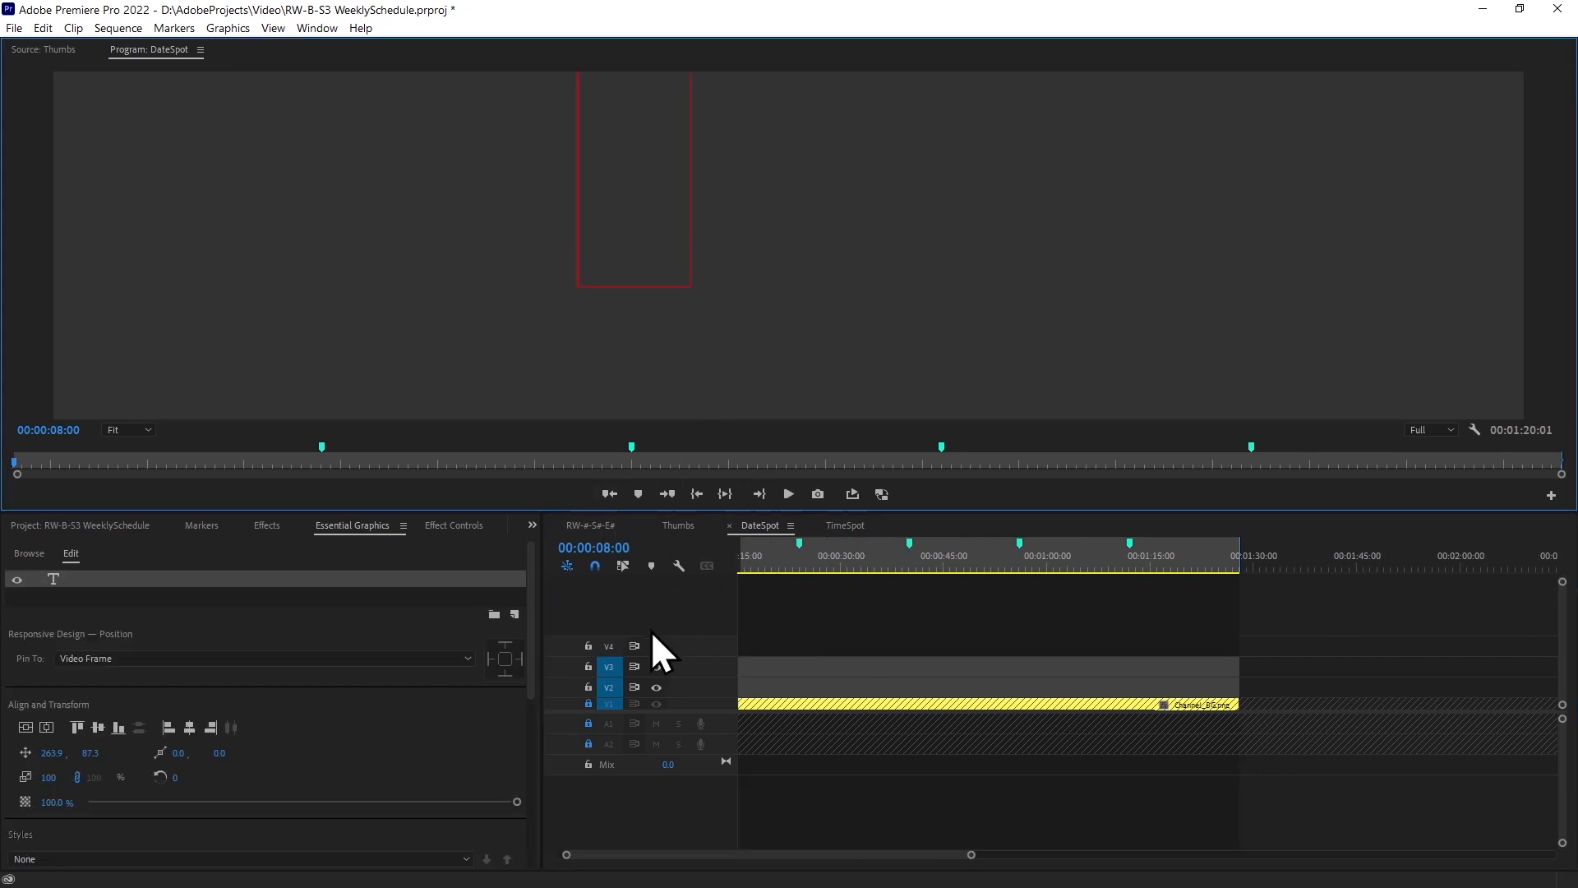
scroll(240, 716, down, 1)
scroll(239, 715, down, 3)
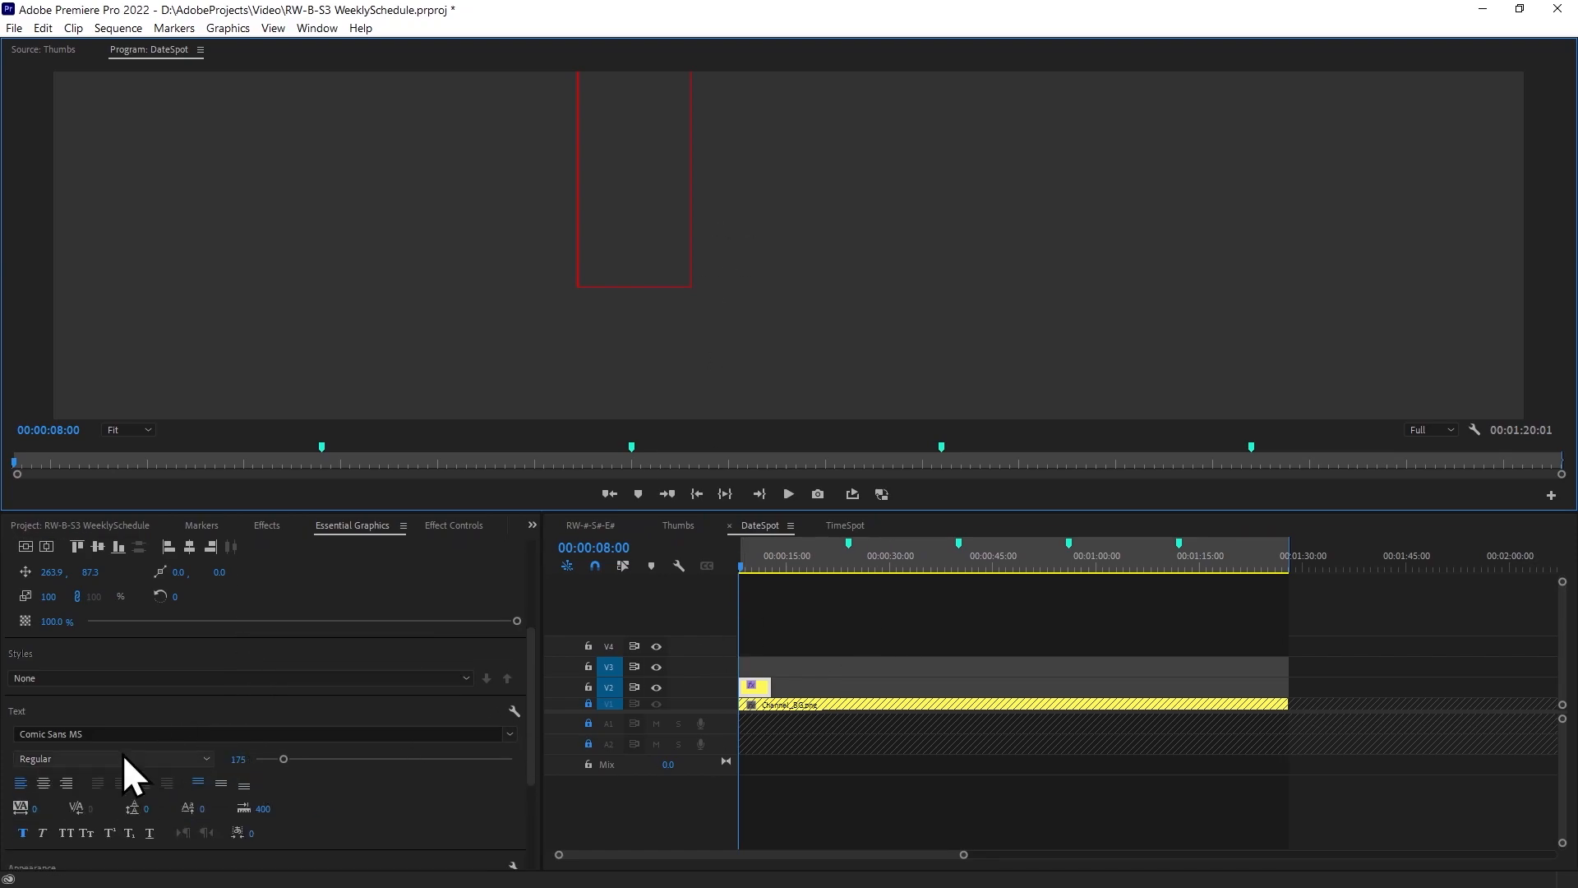
click(43, 783)
click(20, 782)
click(43, 783)
scroll(76, 584, up, 1)
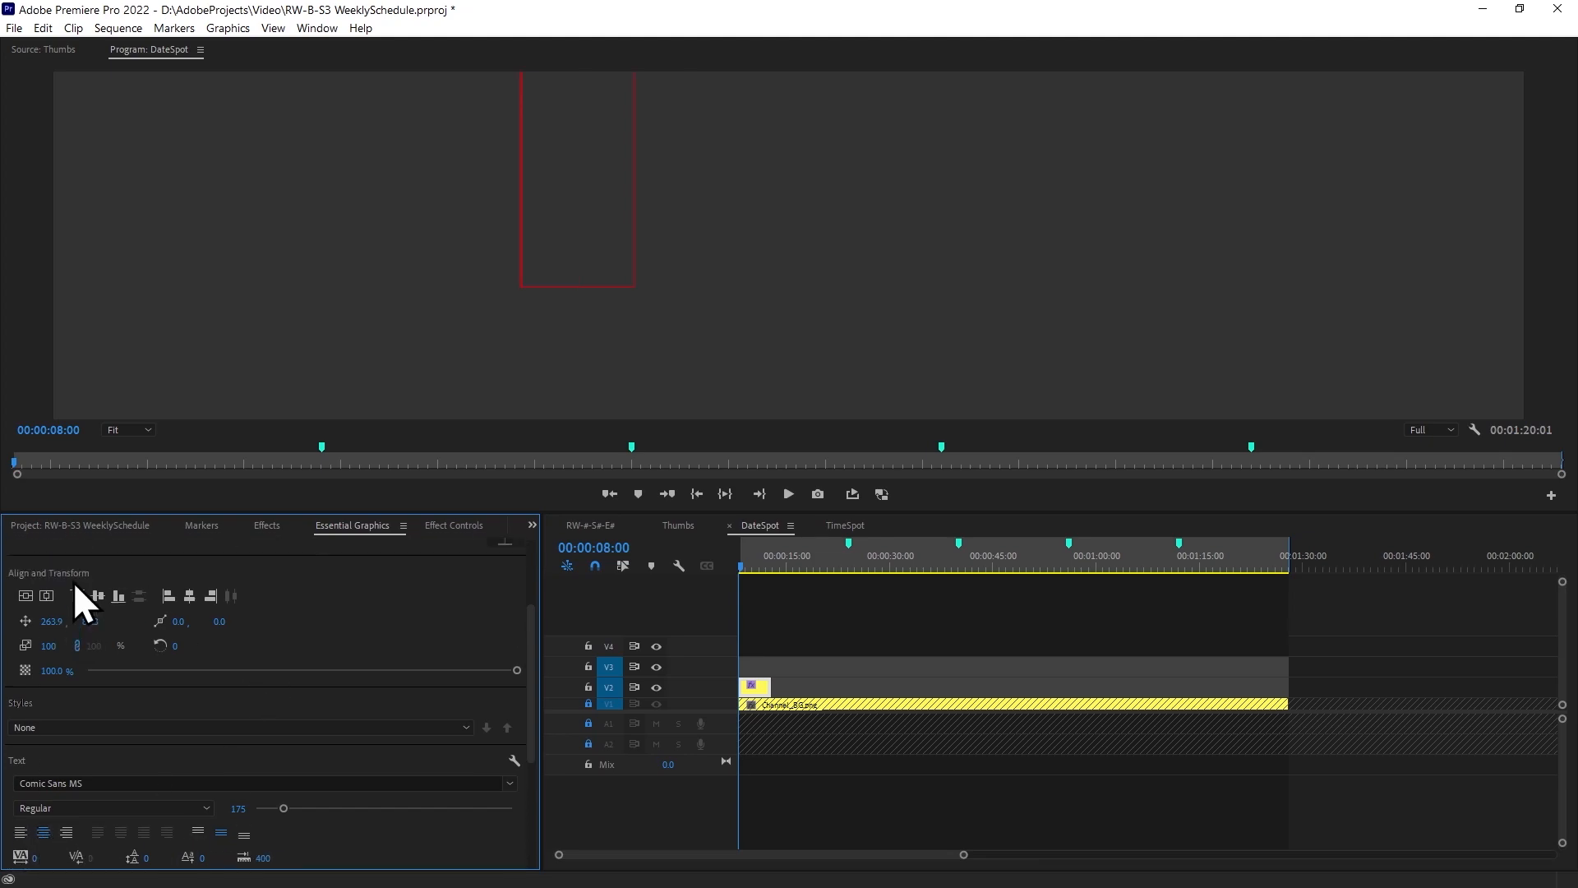
click(47, 595)
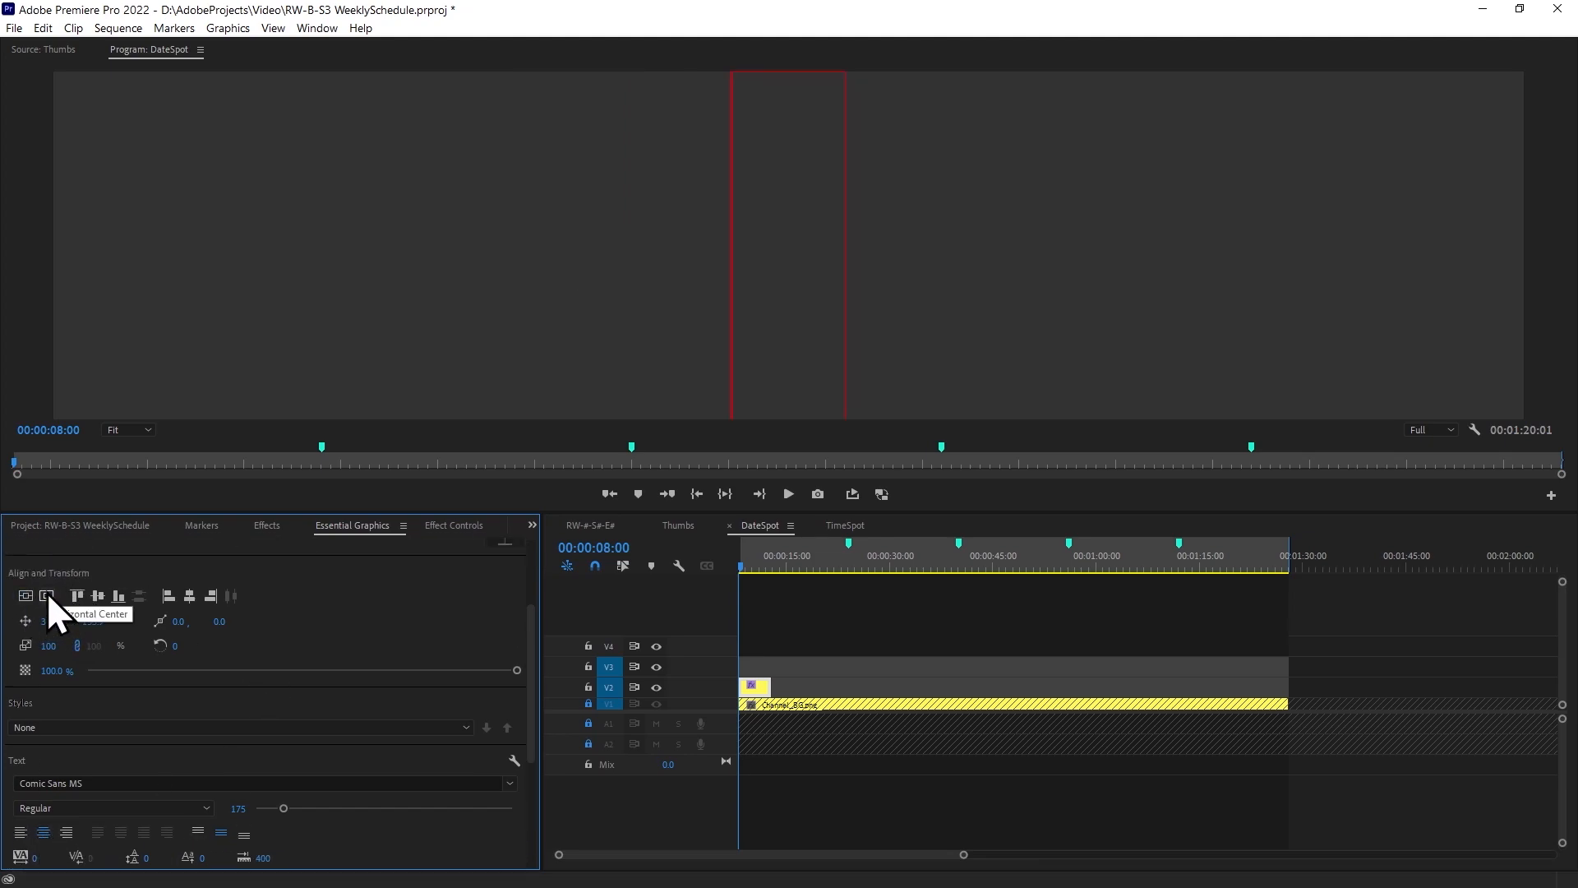
Enter MONDAY in the text layer at font size 100 and centre it horizontally and vertically in the frame.
click(234, 811)
text(100)
key(Return)
click(801, 300)
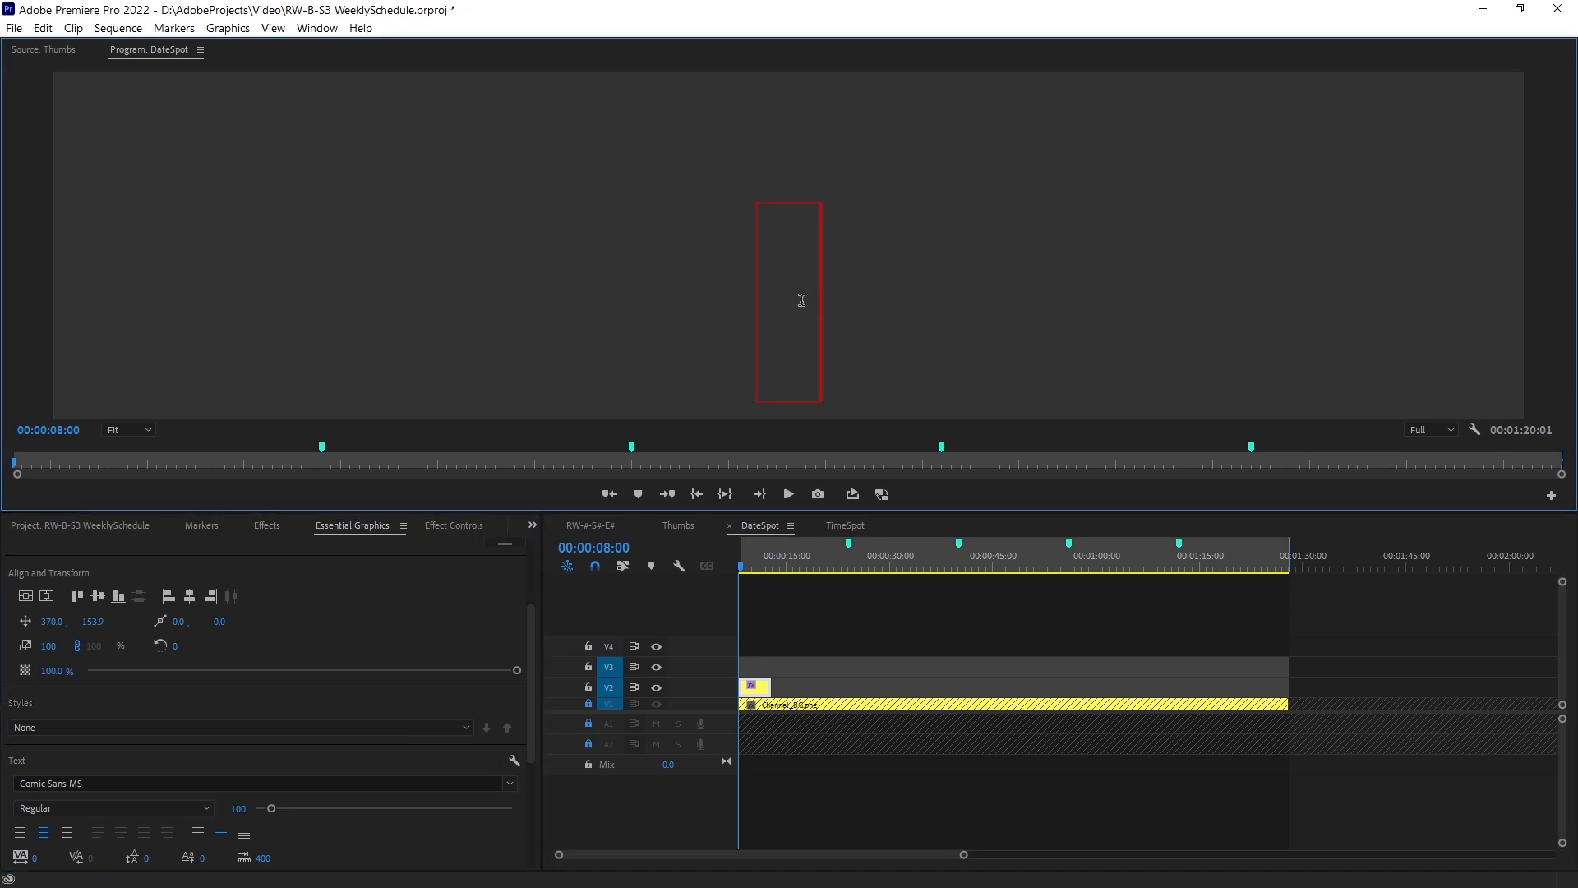
text(MONDAY)
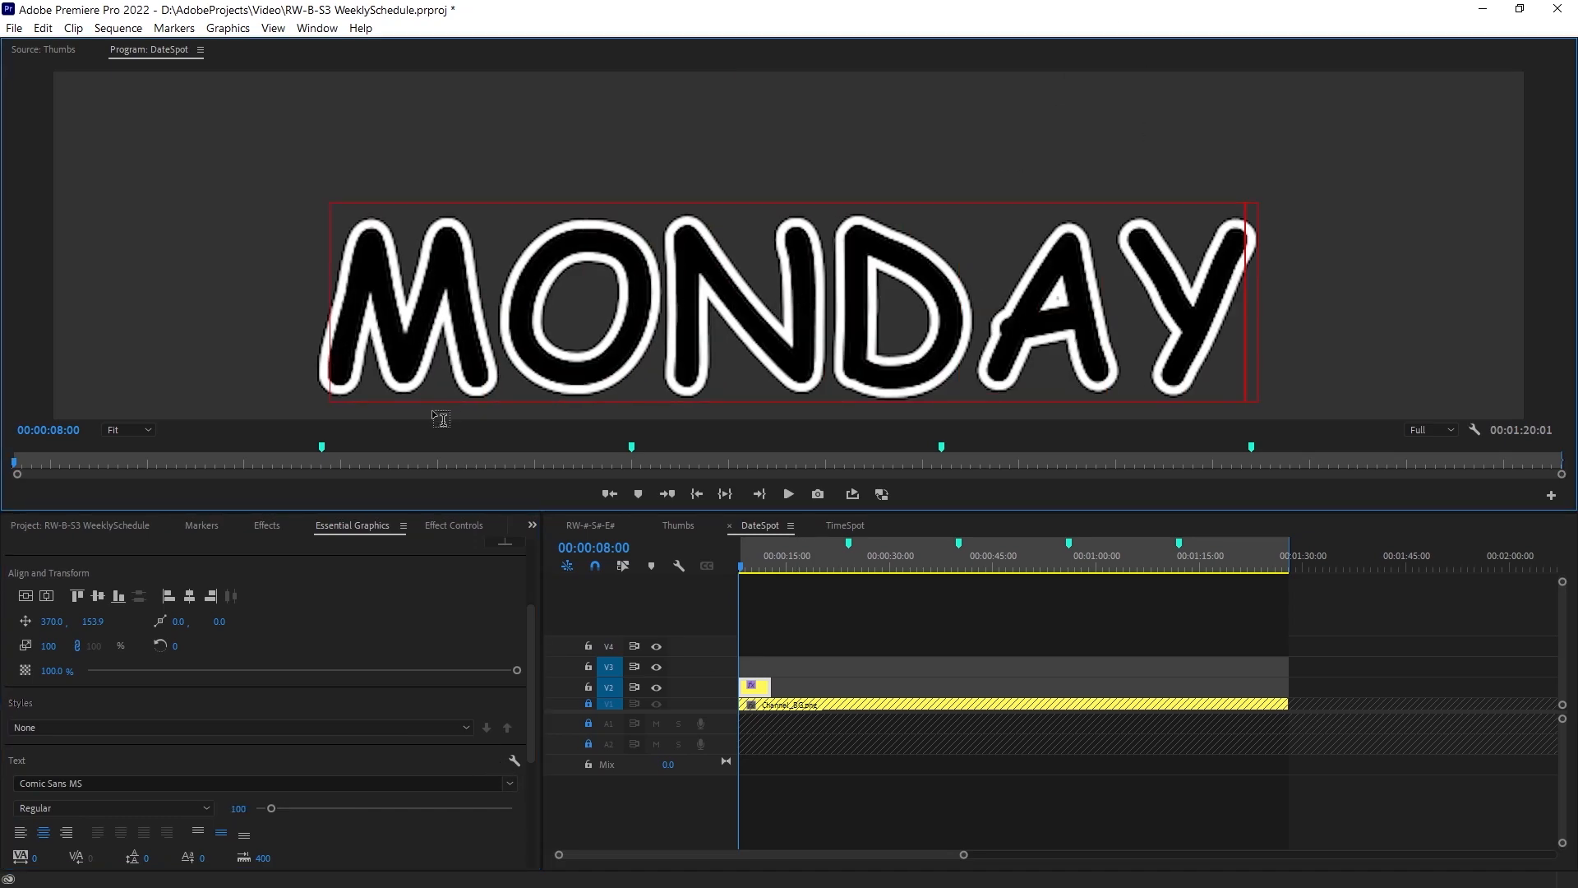
click(47, 596)
click(26, 596)
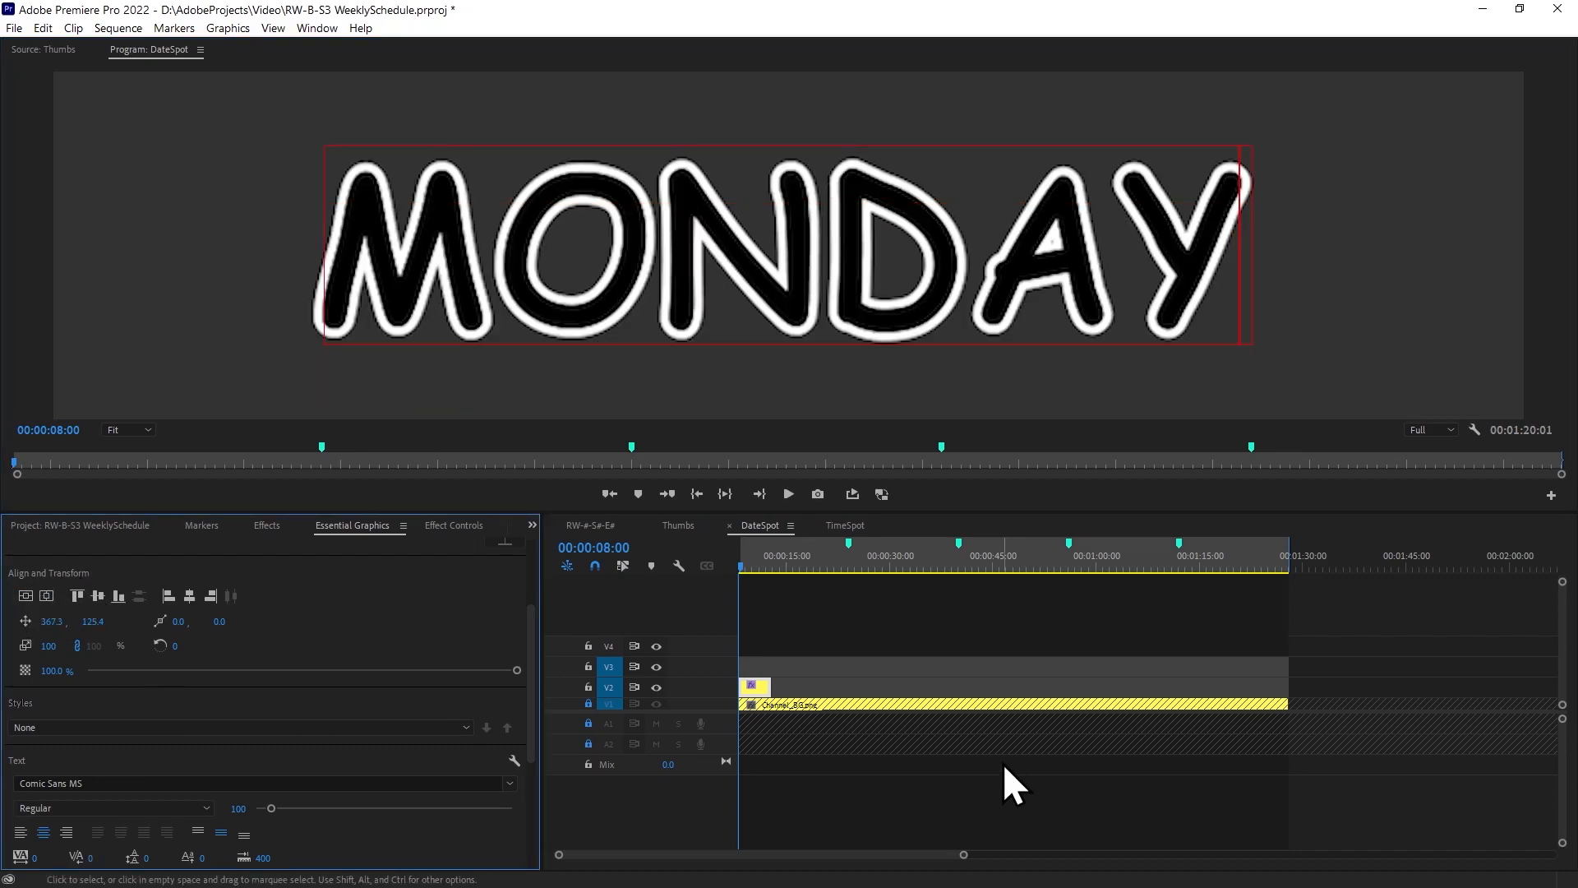
Reduce the MONDAY text layer's font size to 98.
click(816, 631)
click(754, 692)
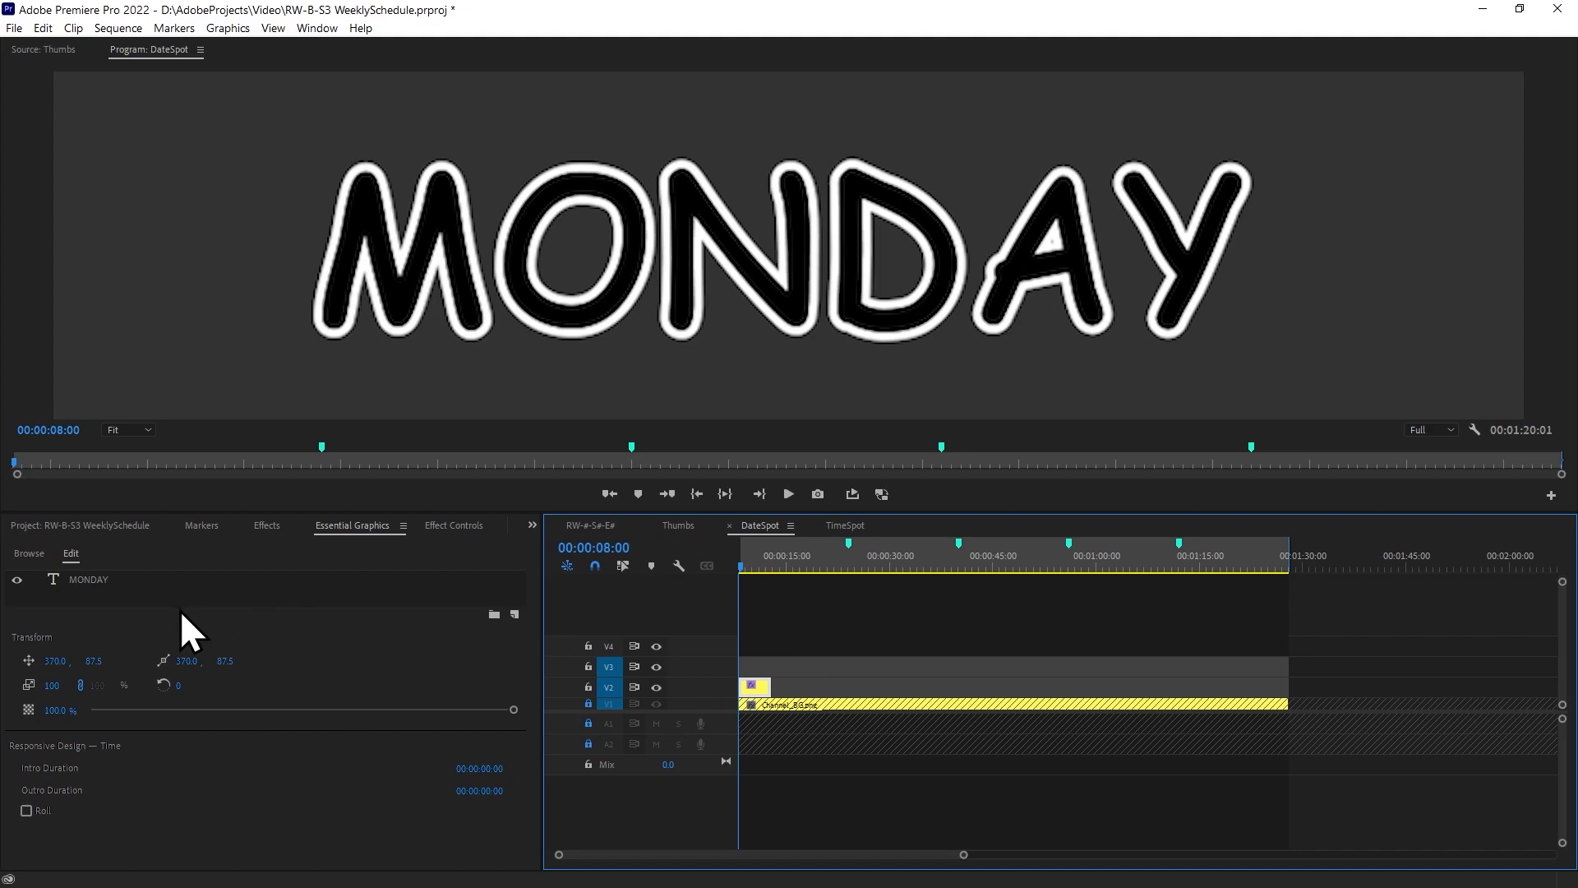
click(90, 579)
scroll(347, 773, down, 5)
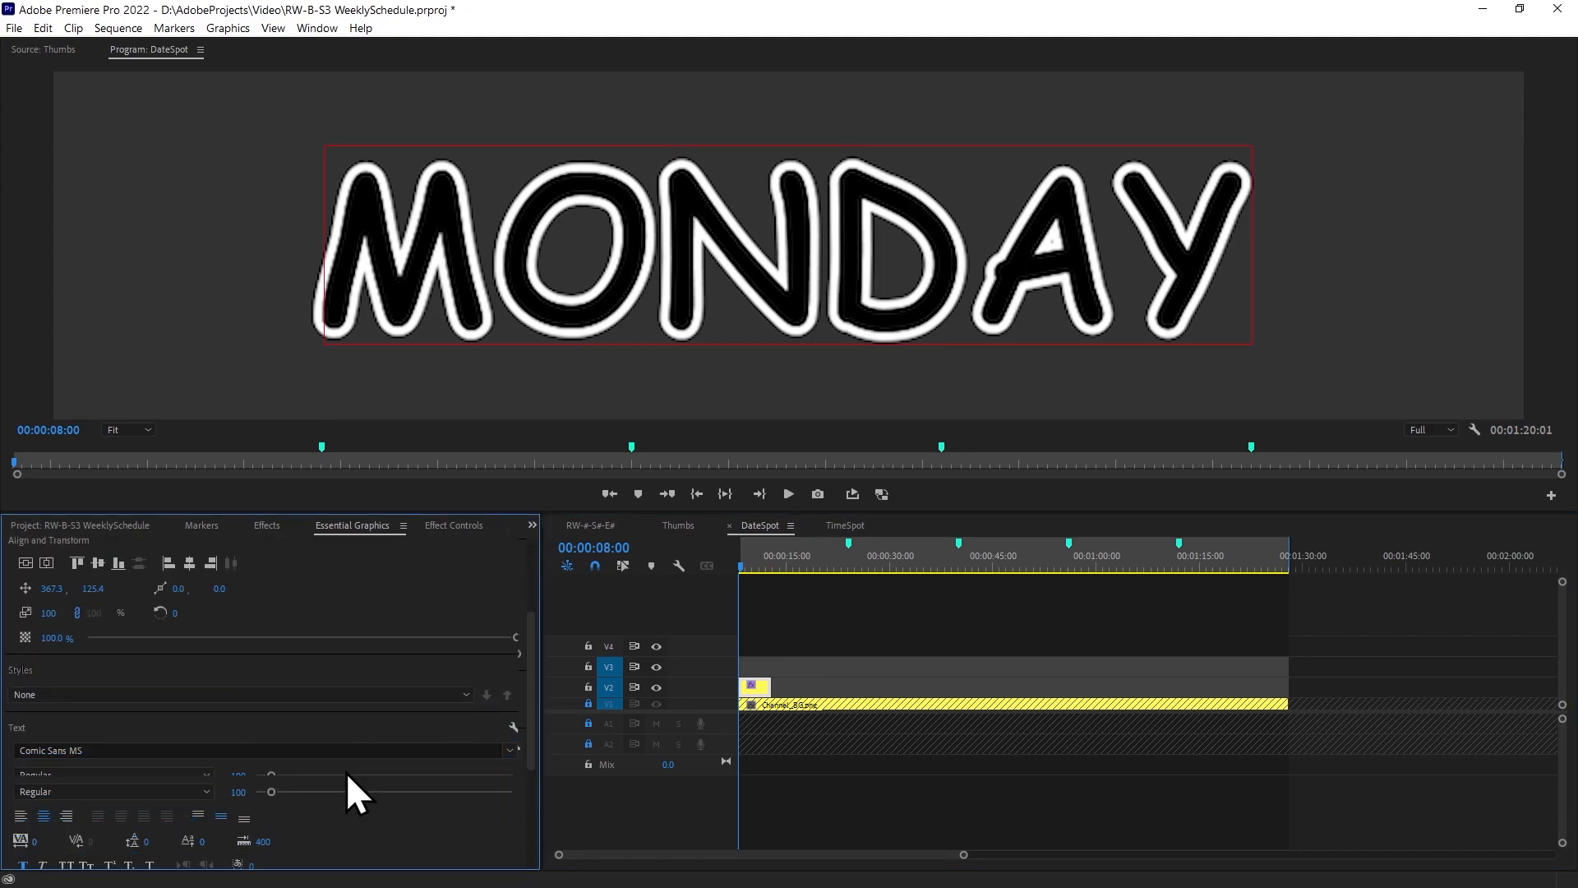
drag(271, 710, 271, 710)
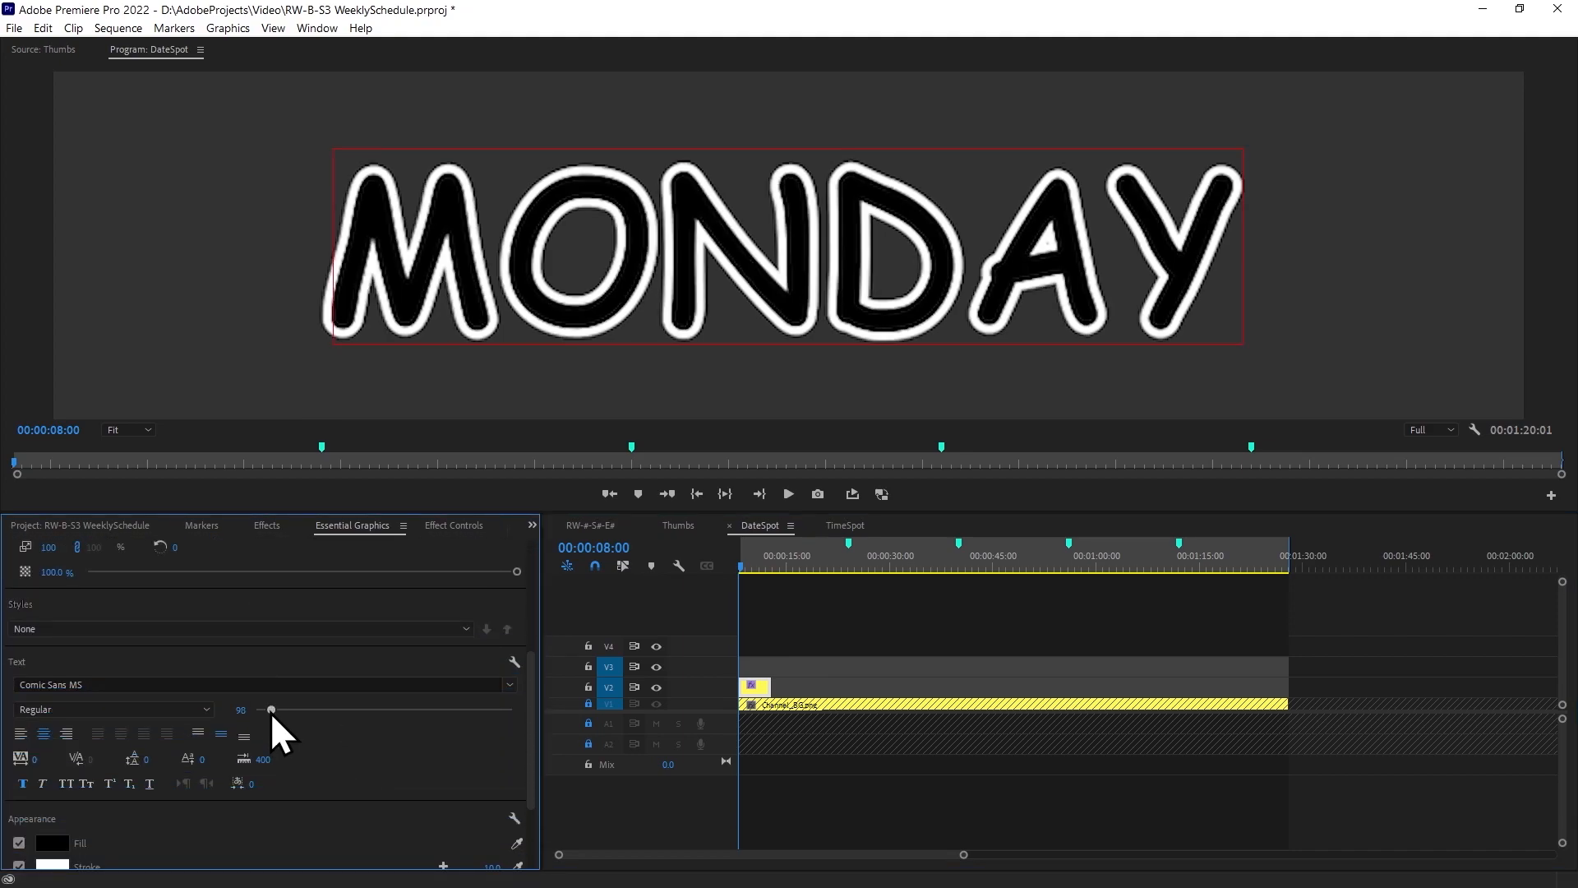
Replace the MONDAY text with WEDNESDAY.
click(500, 298)
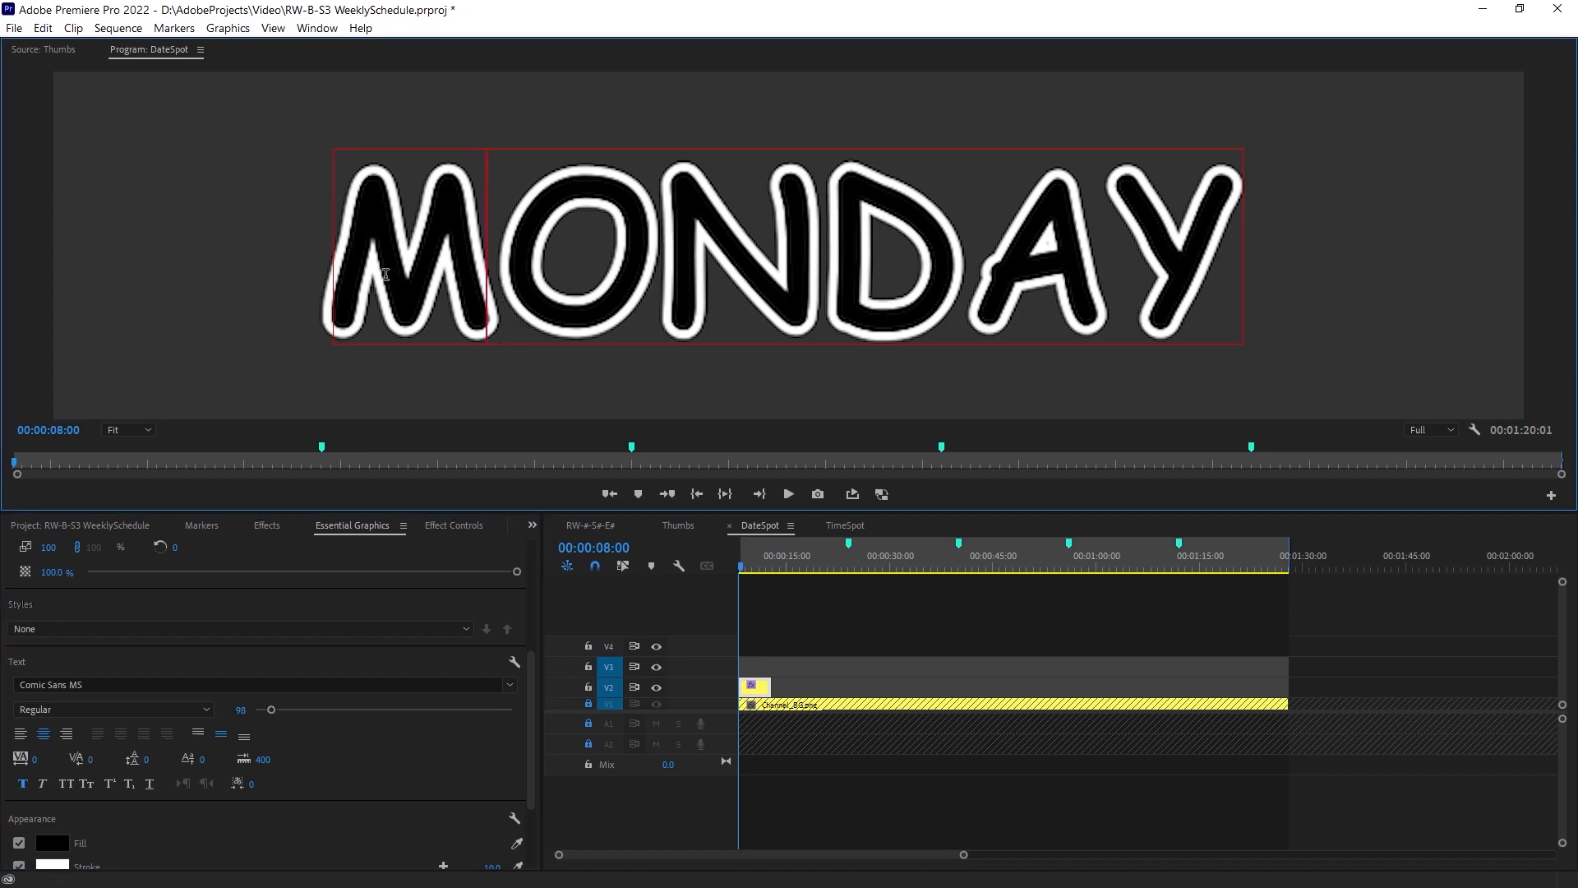
key(ctrl+a)
text(WEDN)
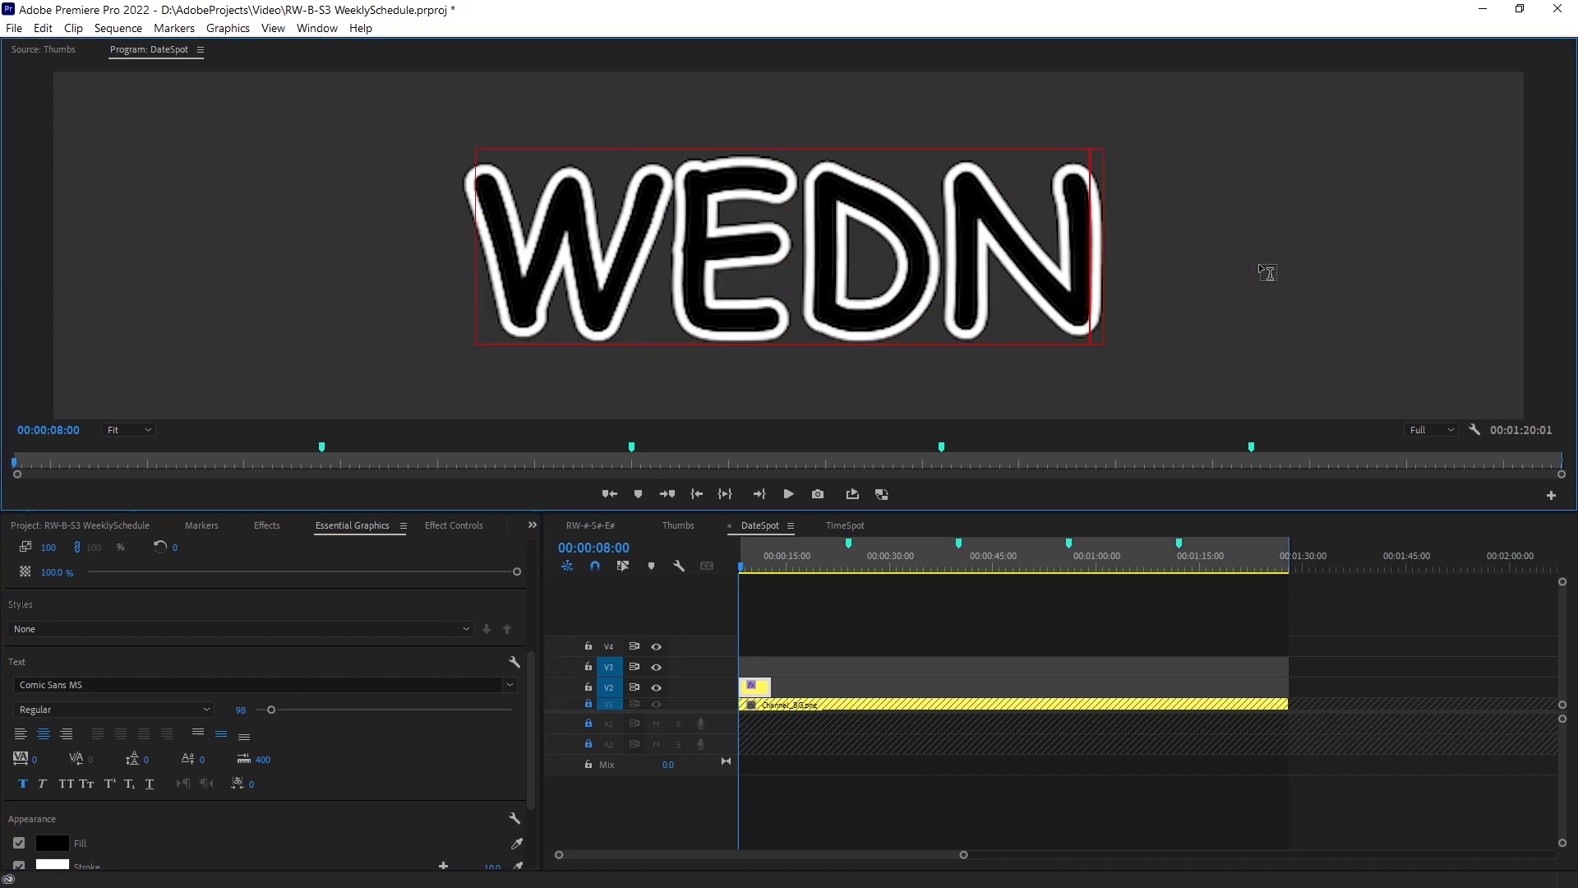
text(ESDAY)
key(BackSpace)
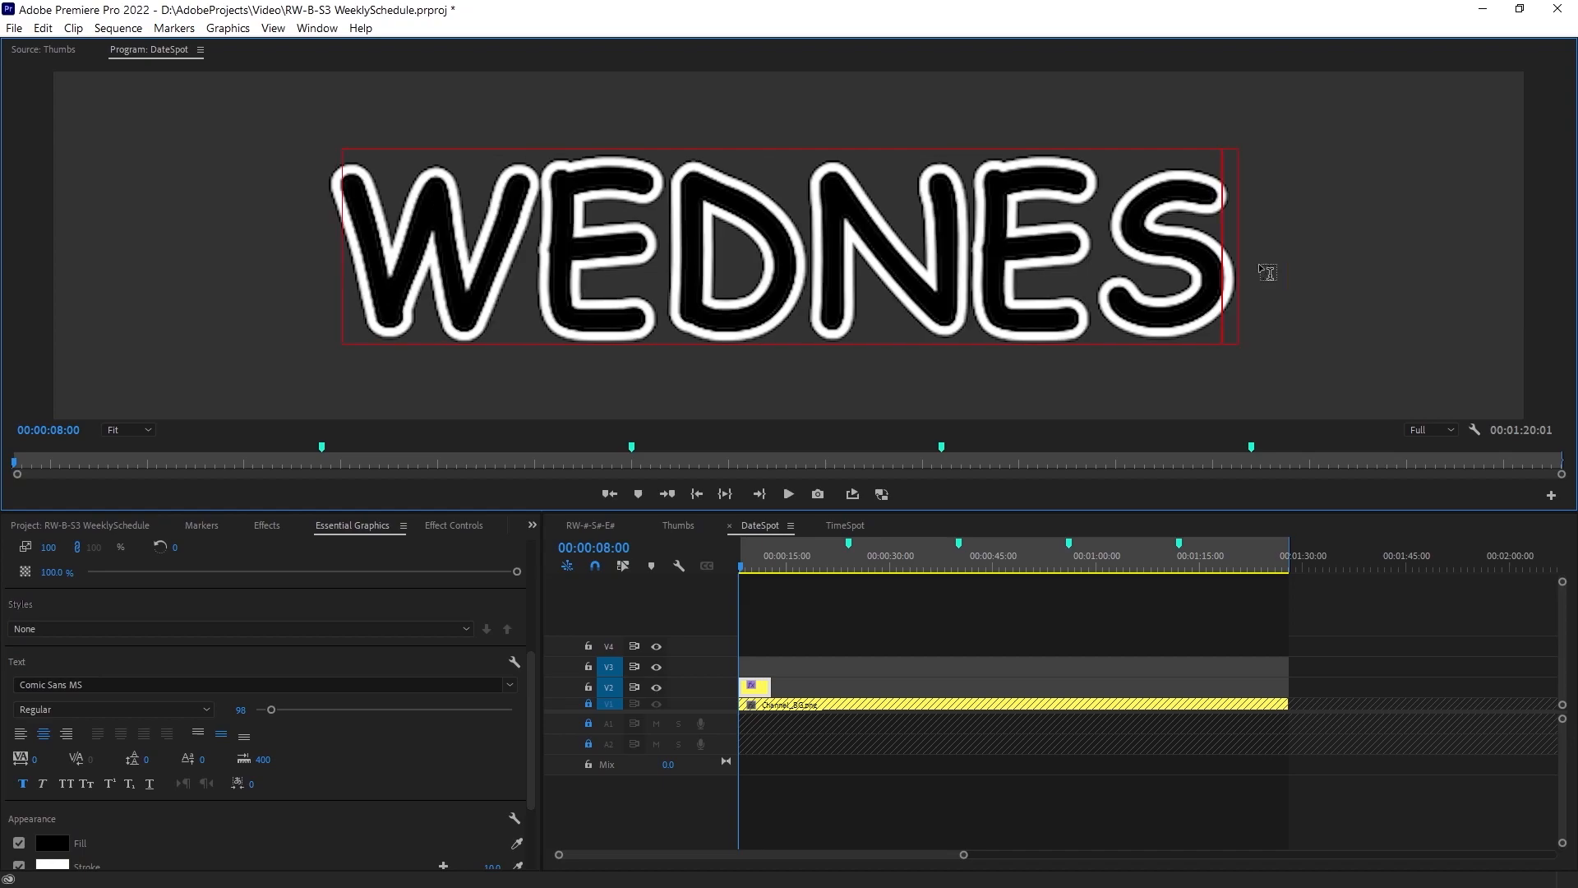
text(DAY)
Try font sizes 100 and 110 on the whole WEDNESDAY text, settle on 105, and deselect the title.
drag(81, 337, 657, 725)
click(236, 709)
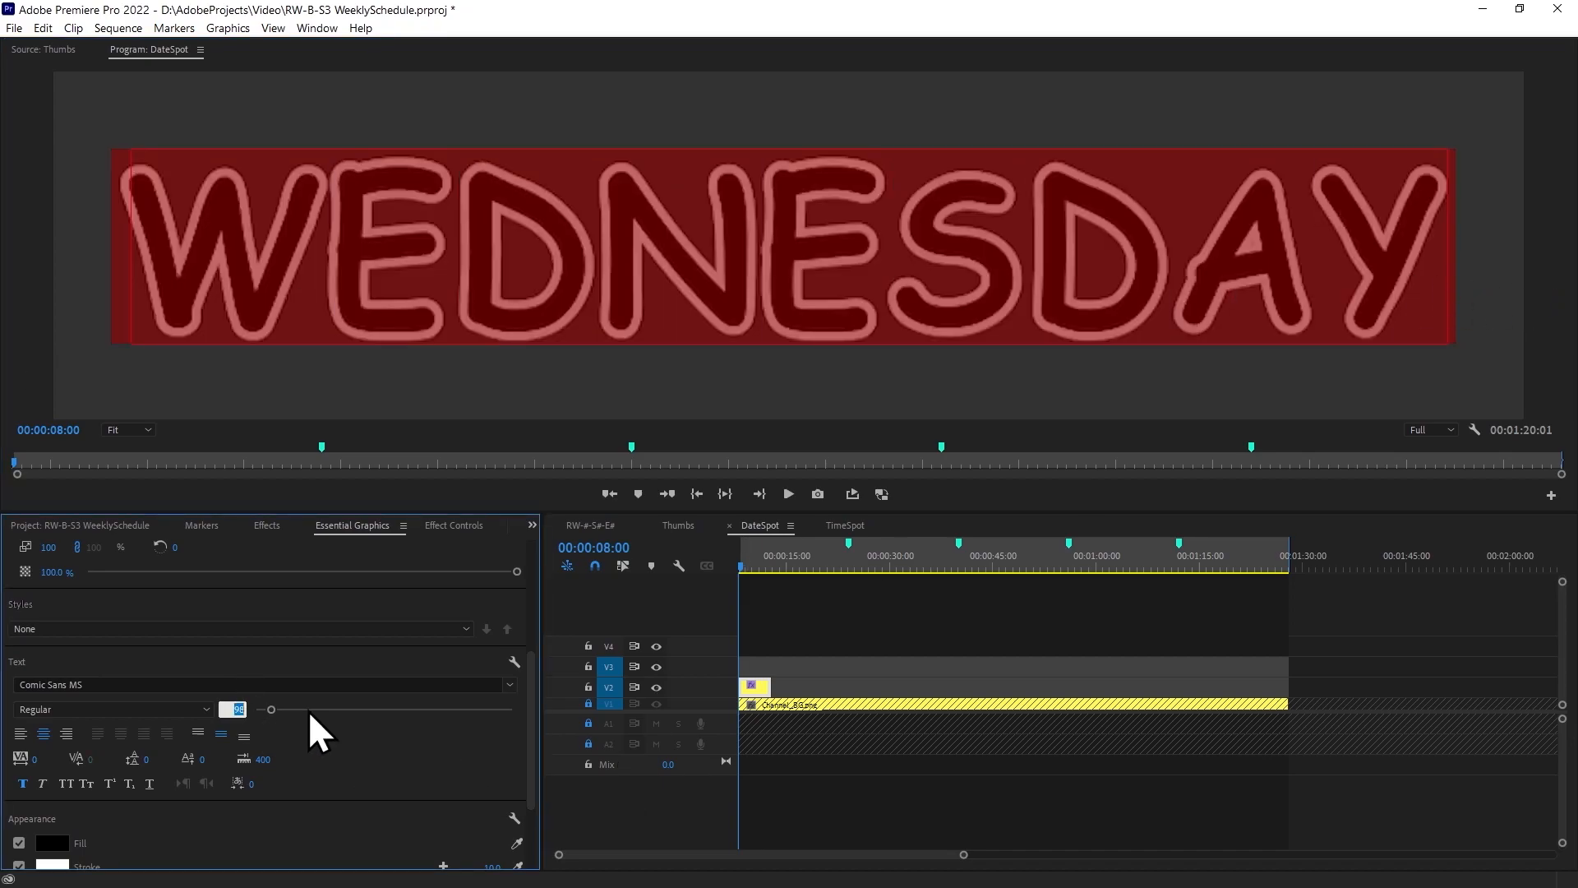
text(100)
key(Return)
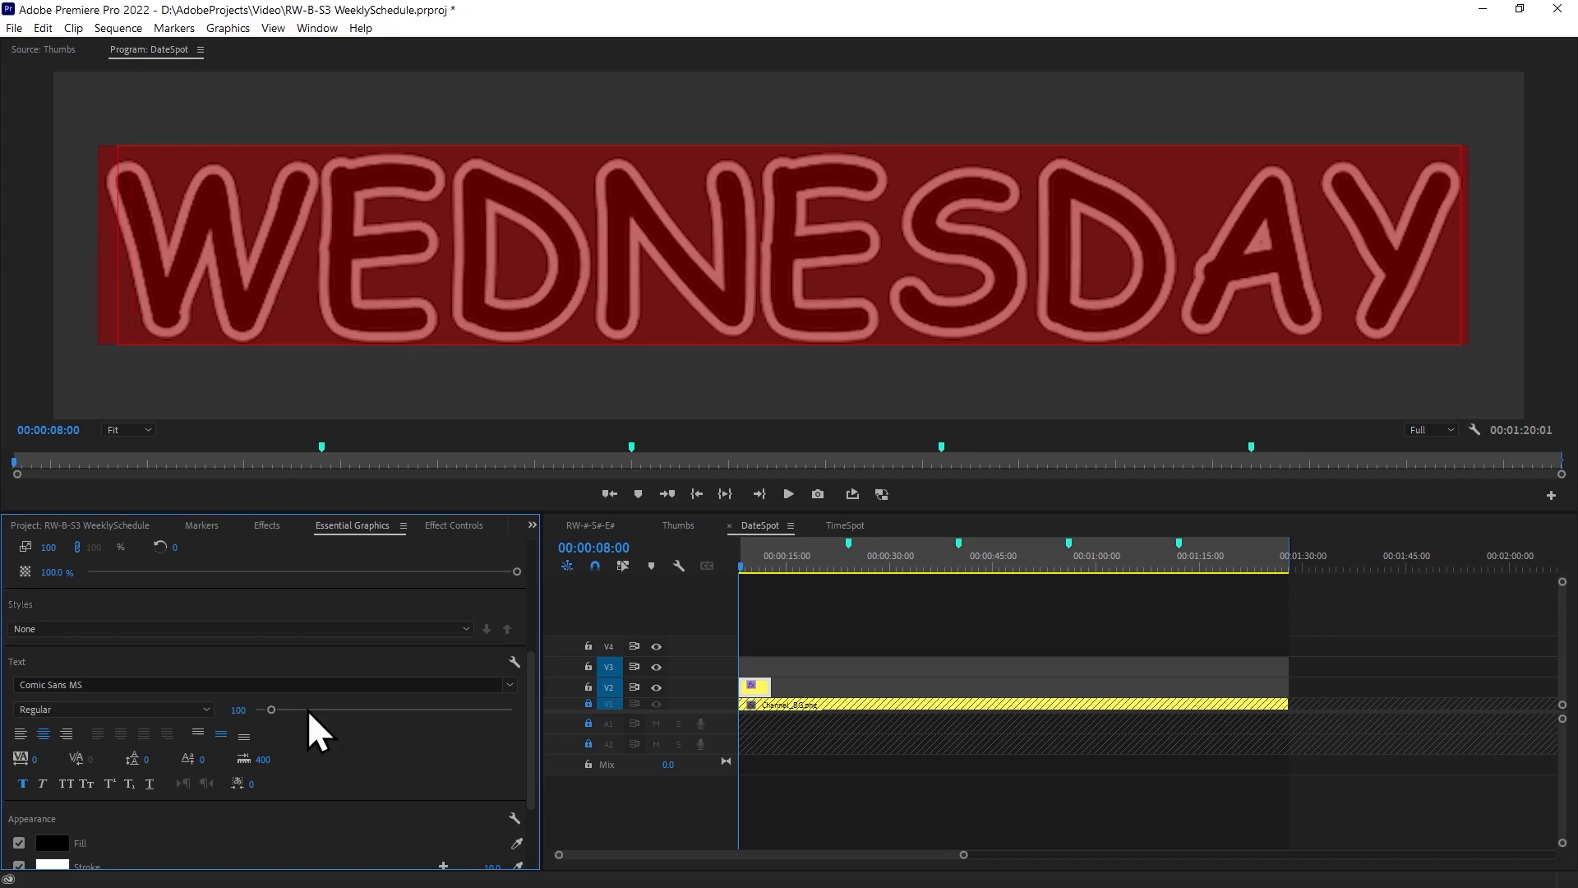
click(235, 708)
text(110)
key(Return)
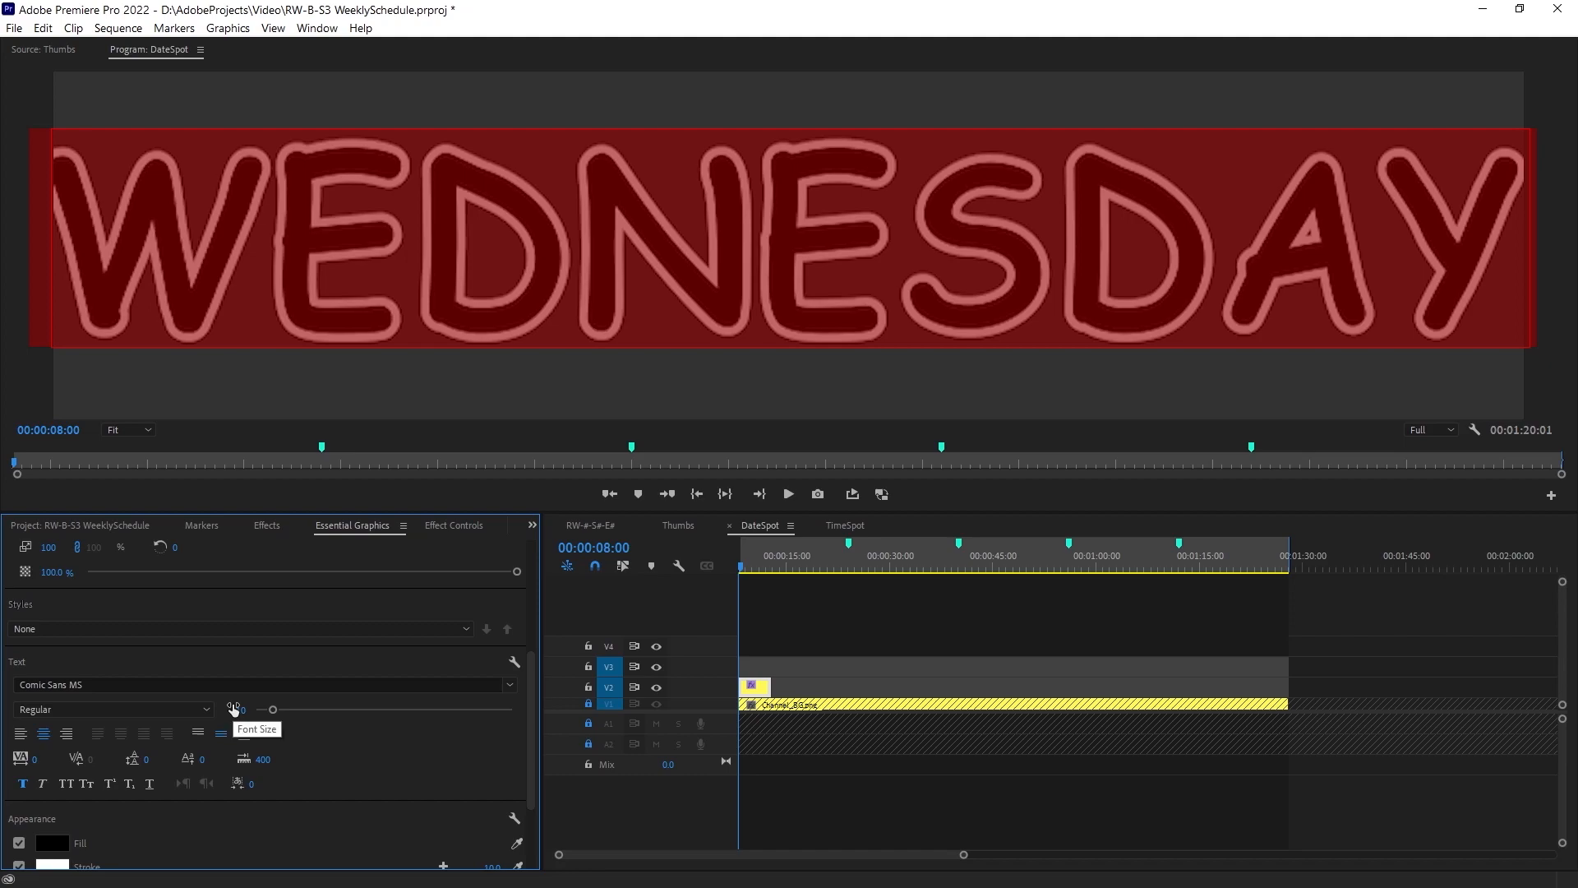
click(235, 709)
text(105)
key(Return)
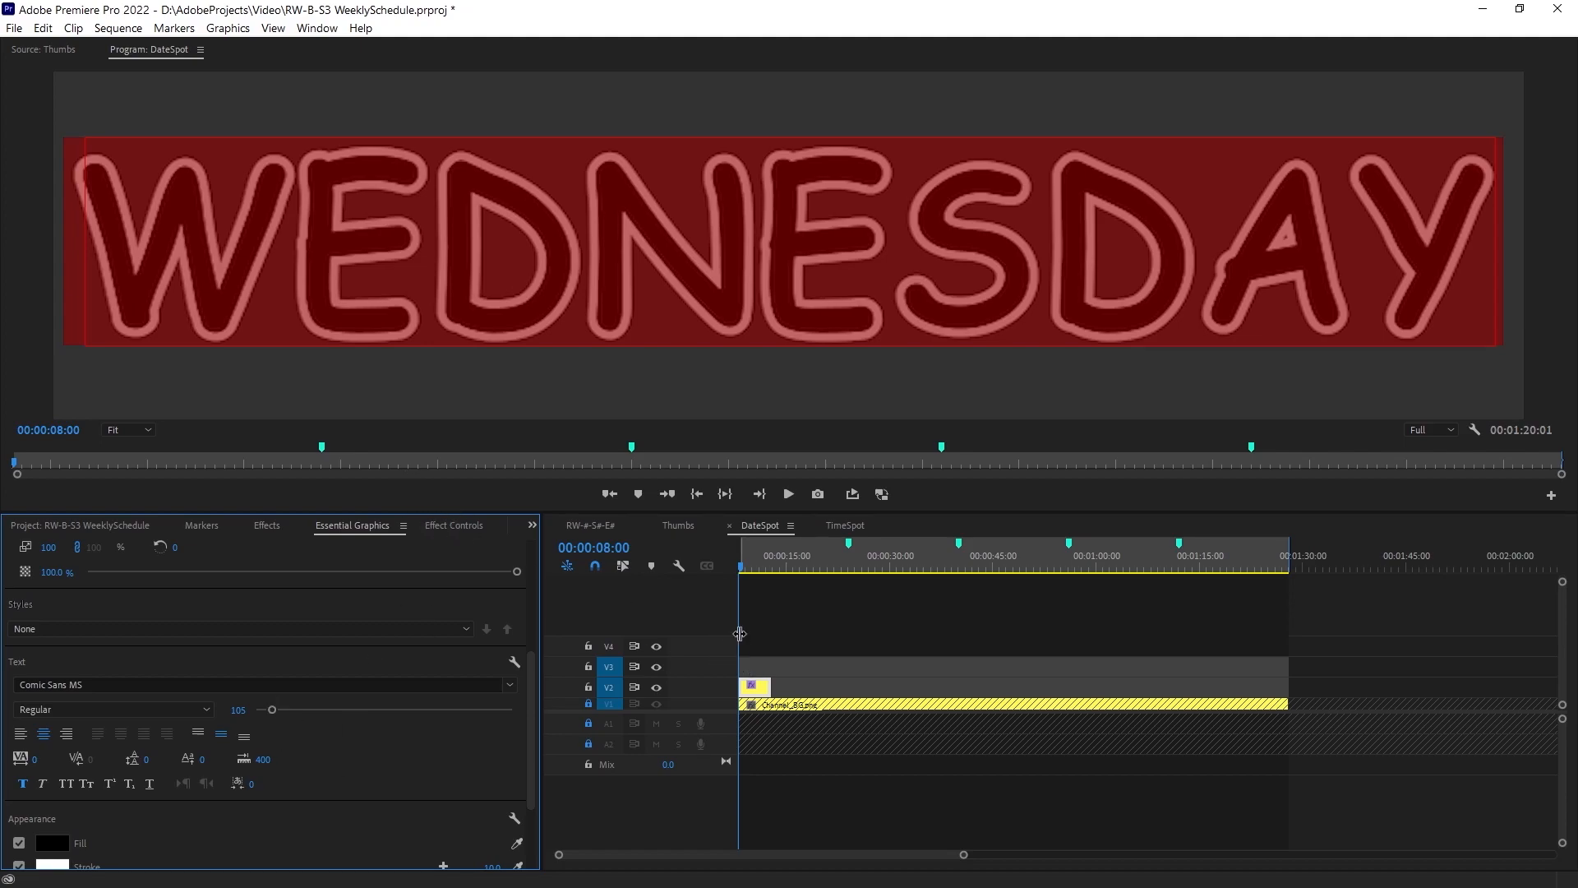
scroll(398, 747, down, 3)
click(490, 802)
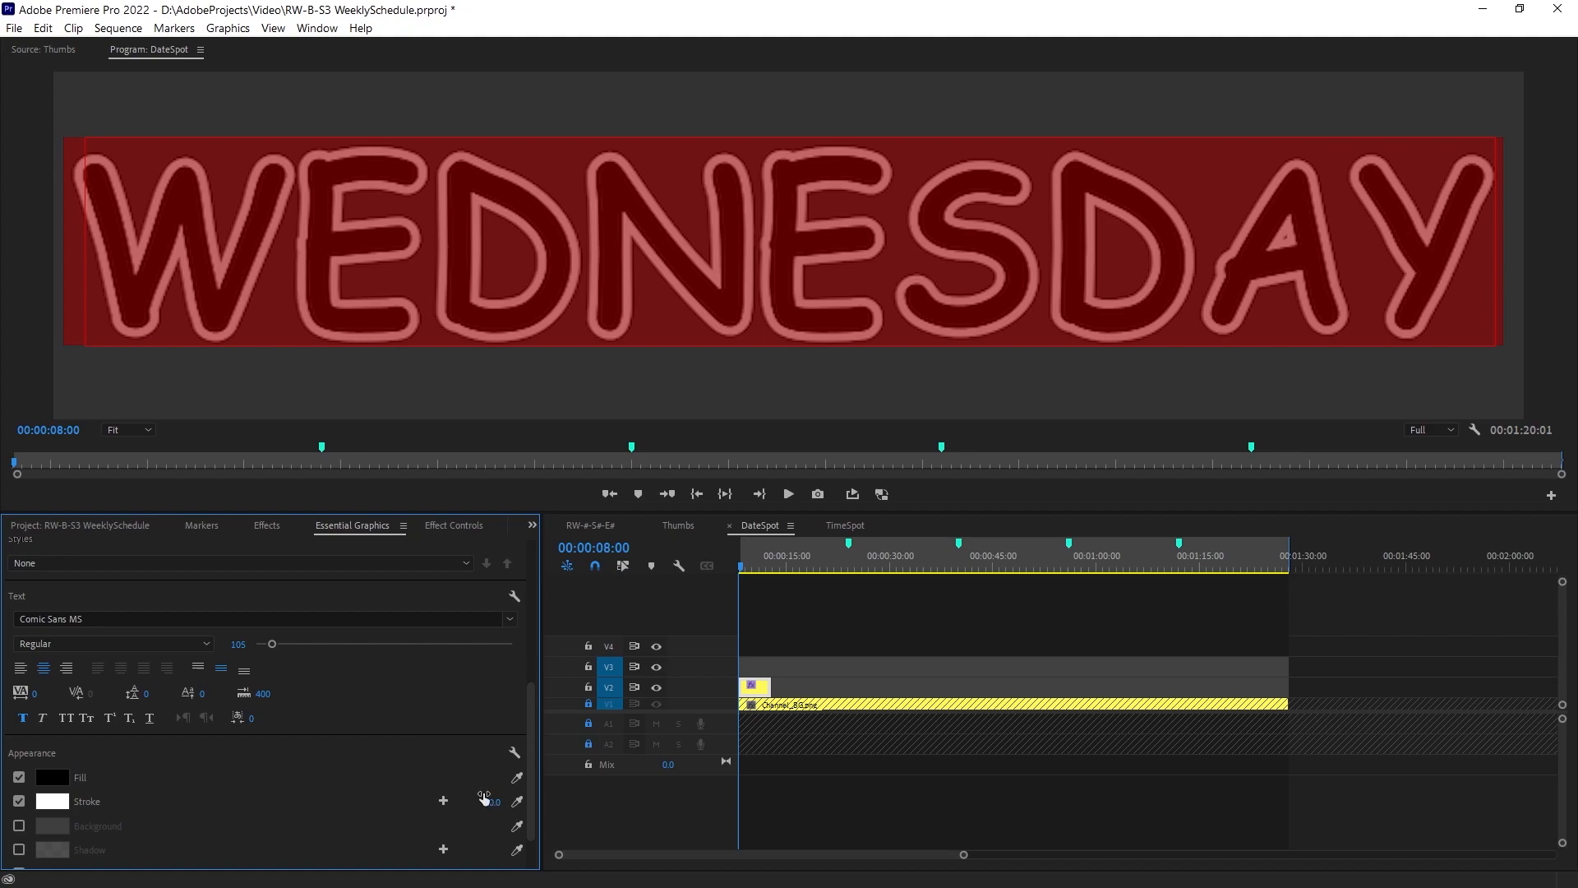
click(915, 767)
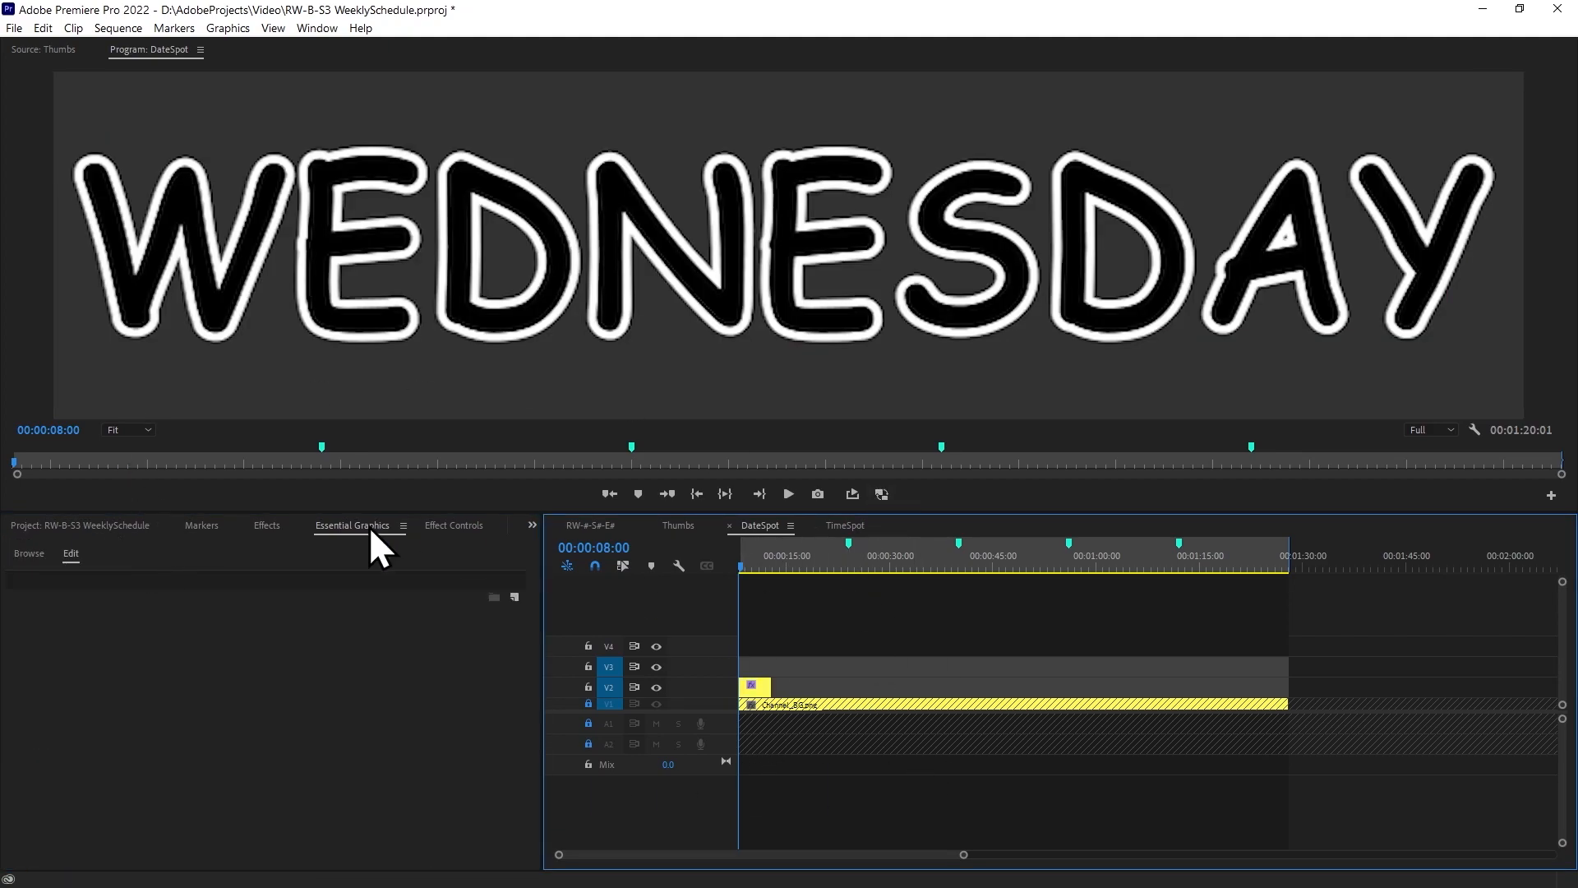
Check how the WEDNESDAY title fits the schedule card in the RW-#-S#-E# sequence, and return to the DateSpot sequence.
click(595, 527)
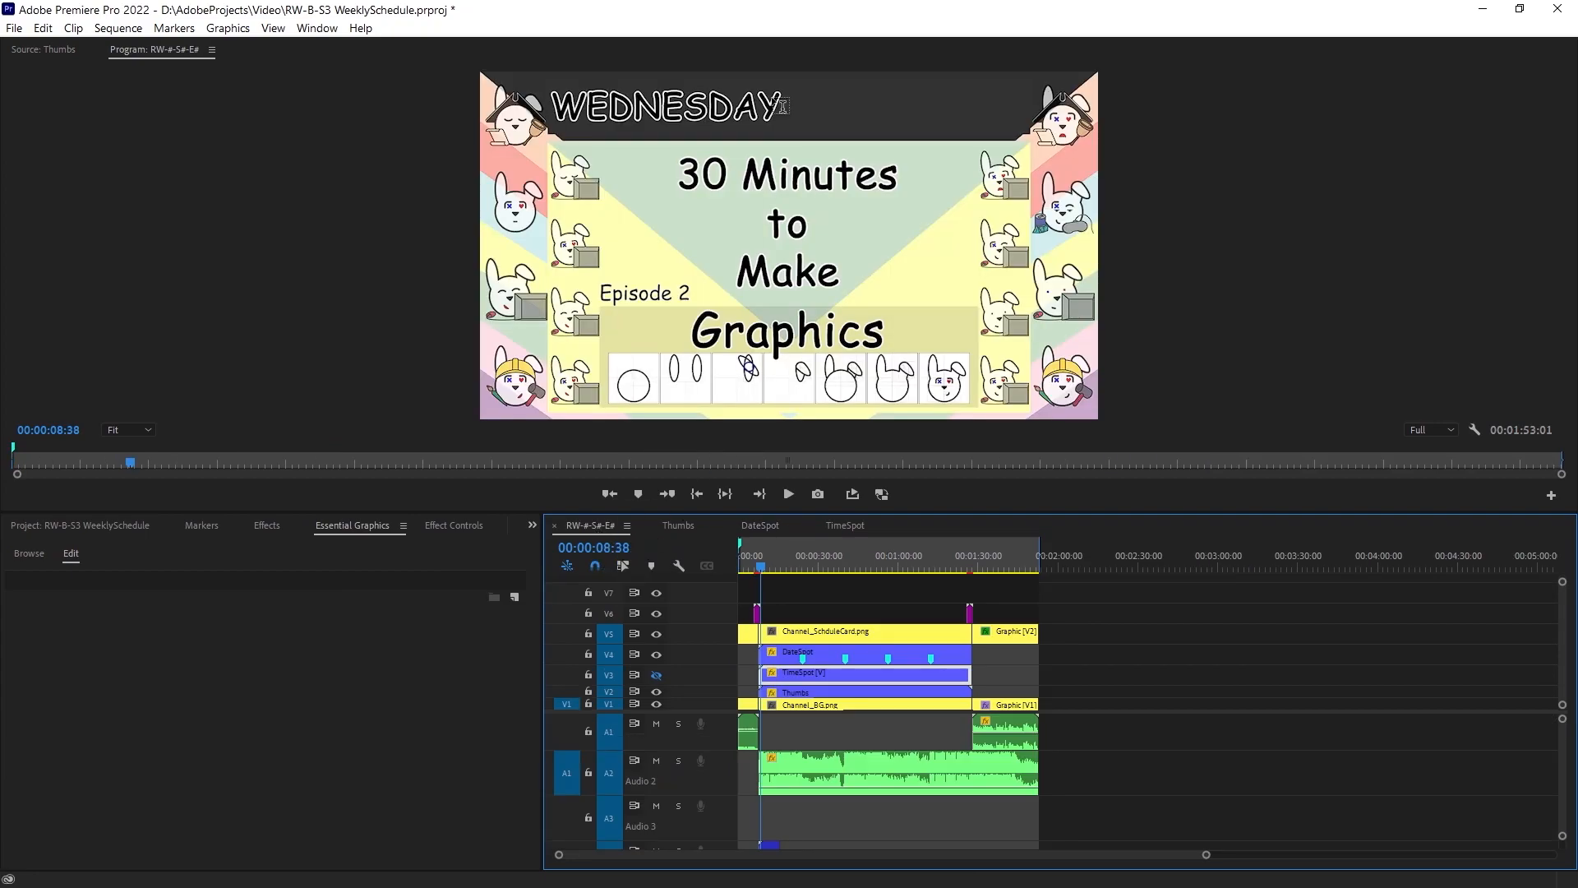
drag(758, 571, 766, 571)
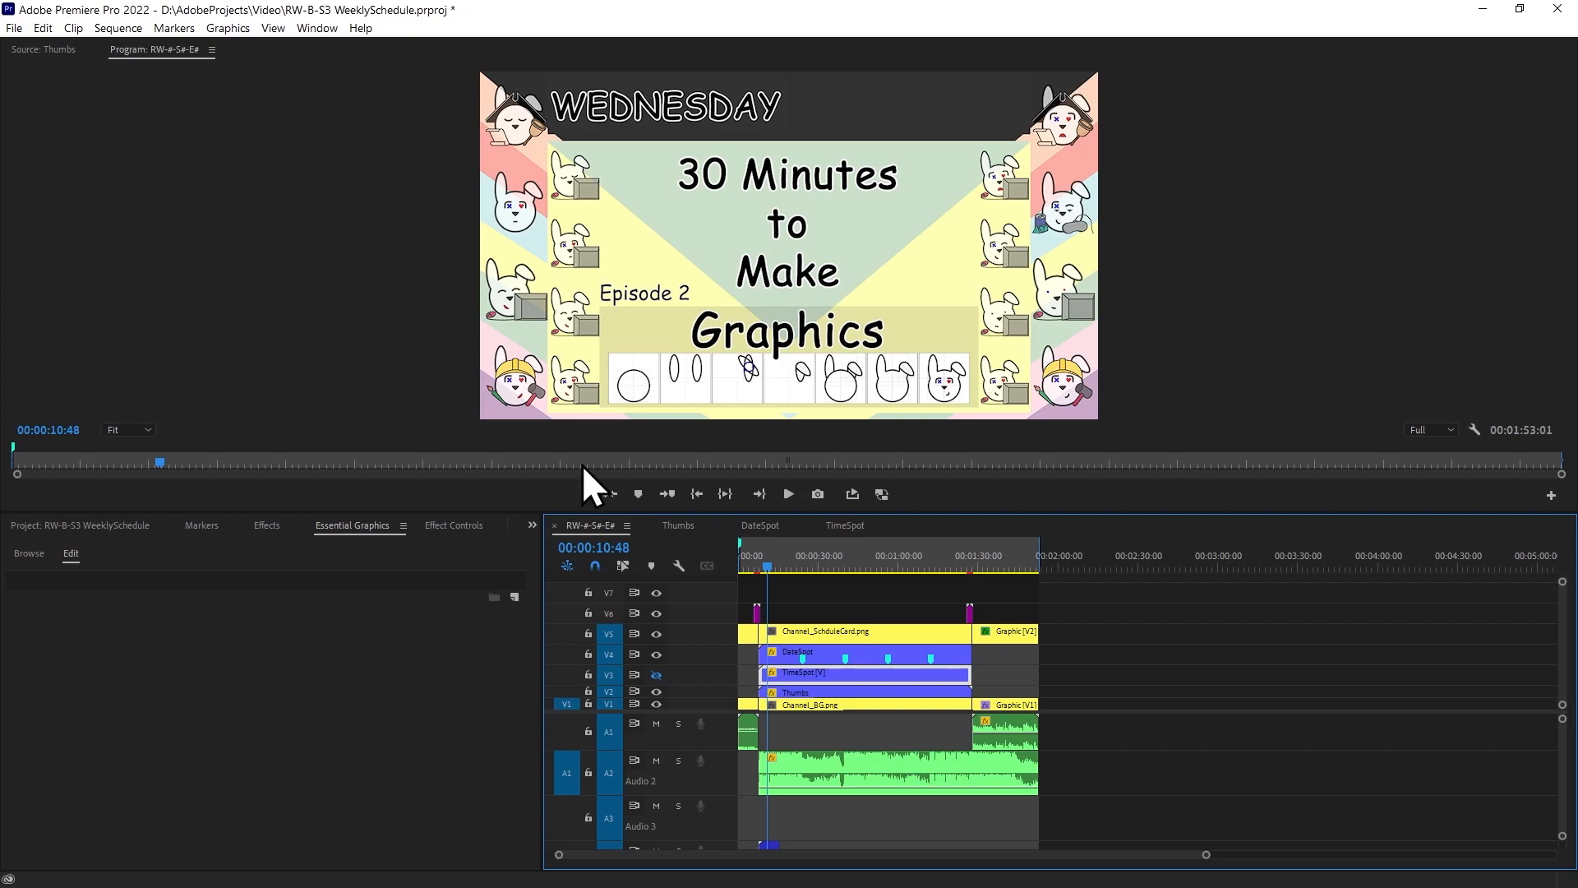
click(768, 528)
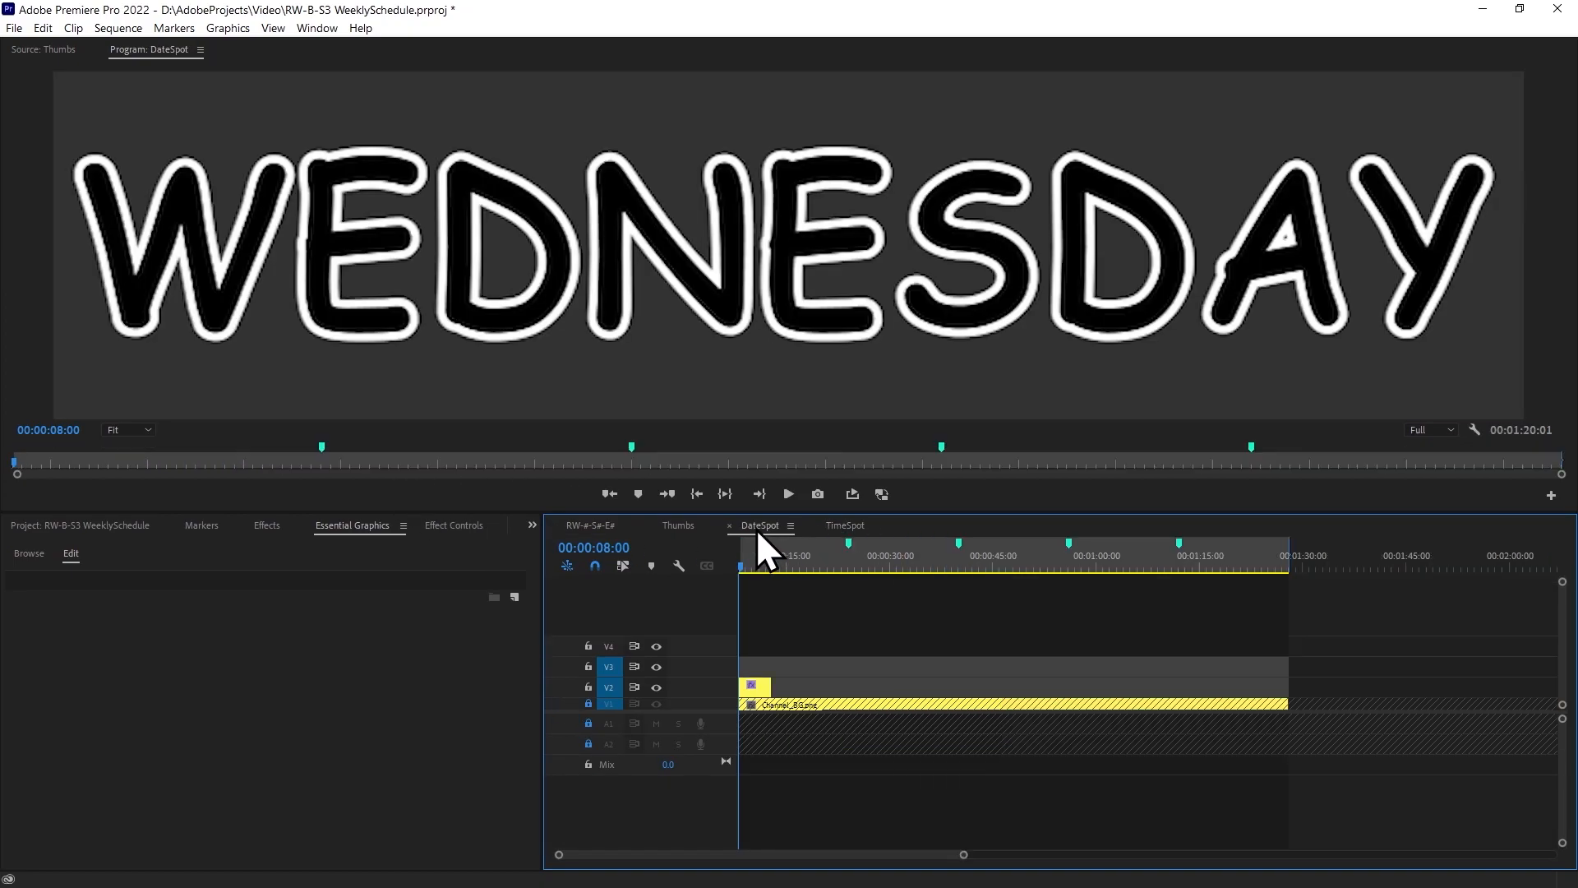
click(845, 527)
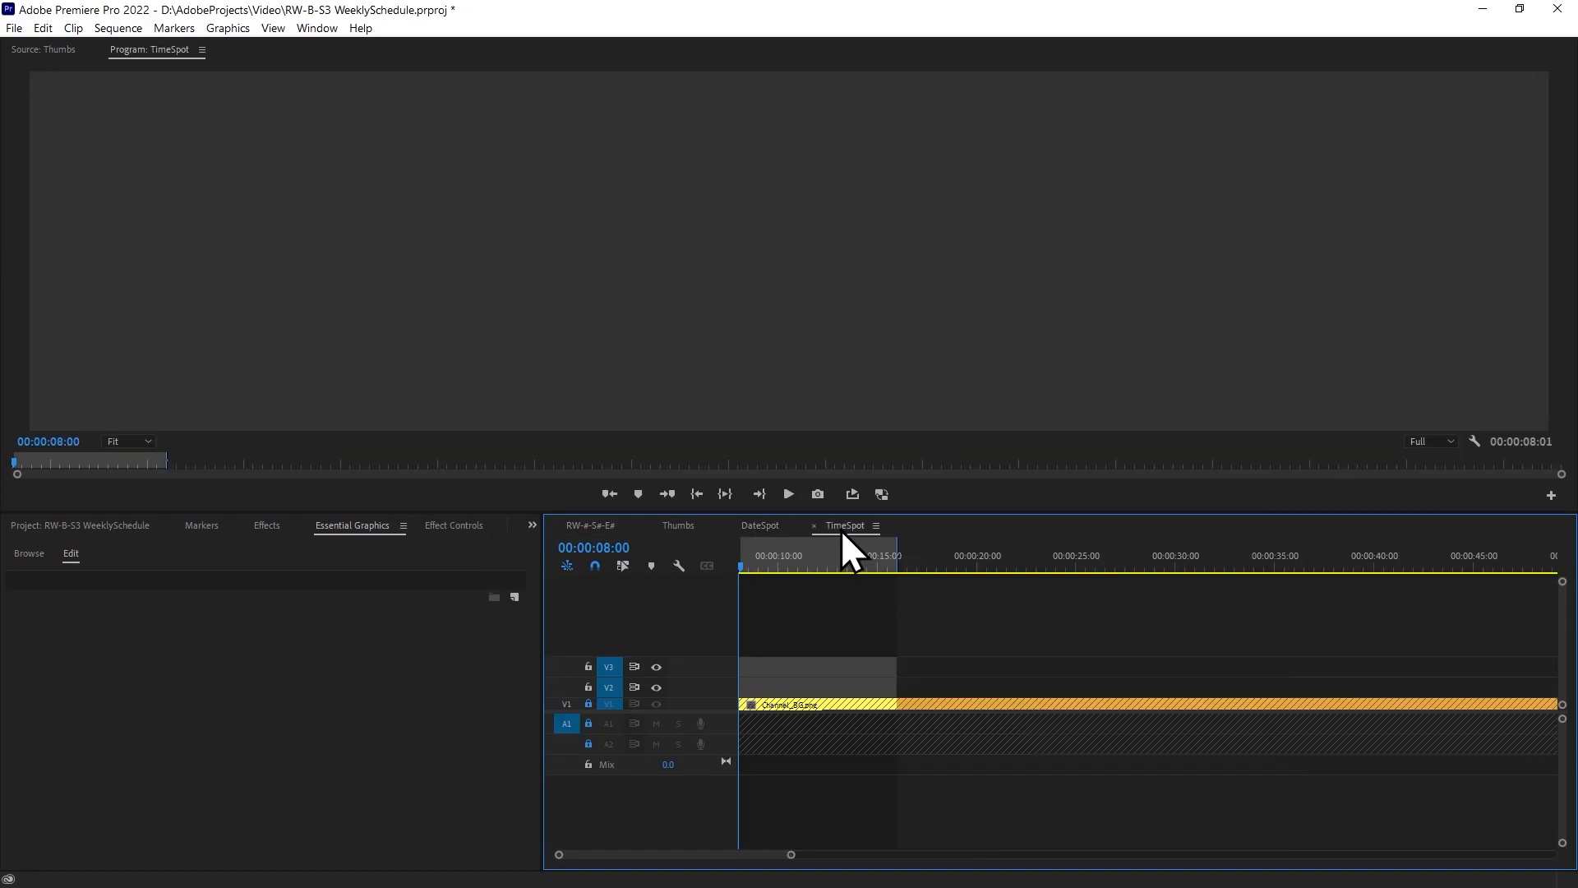
click(745, 529)
Compare the WEDNESDAY title with the header of the RW-#-S#-E# sequence once more, ending back in the DateSpot sequence.
click(484, 220)
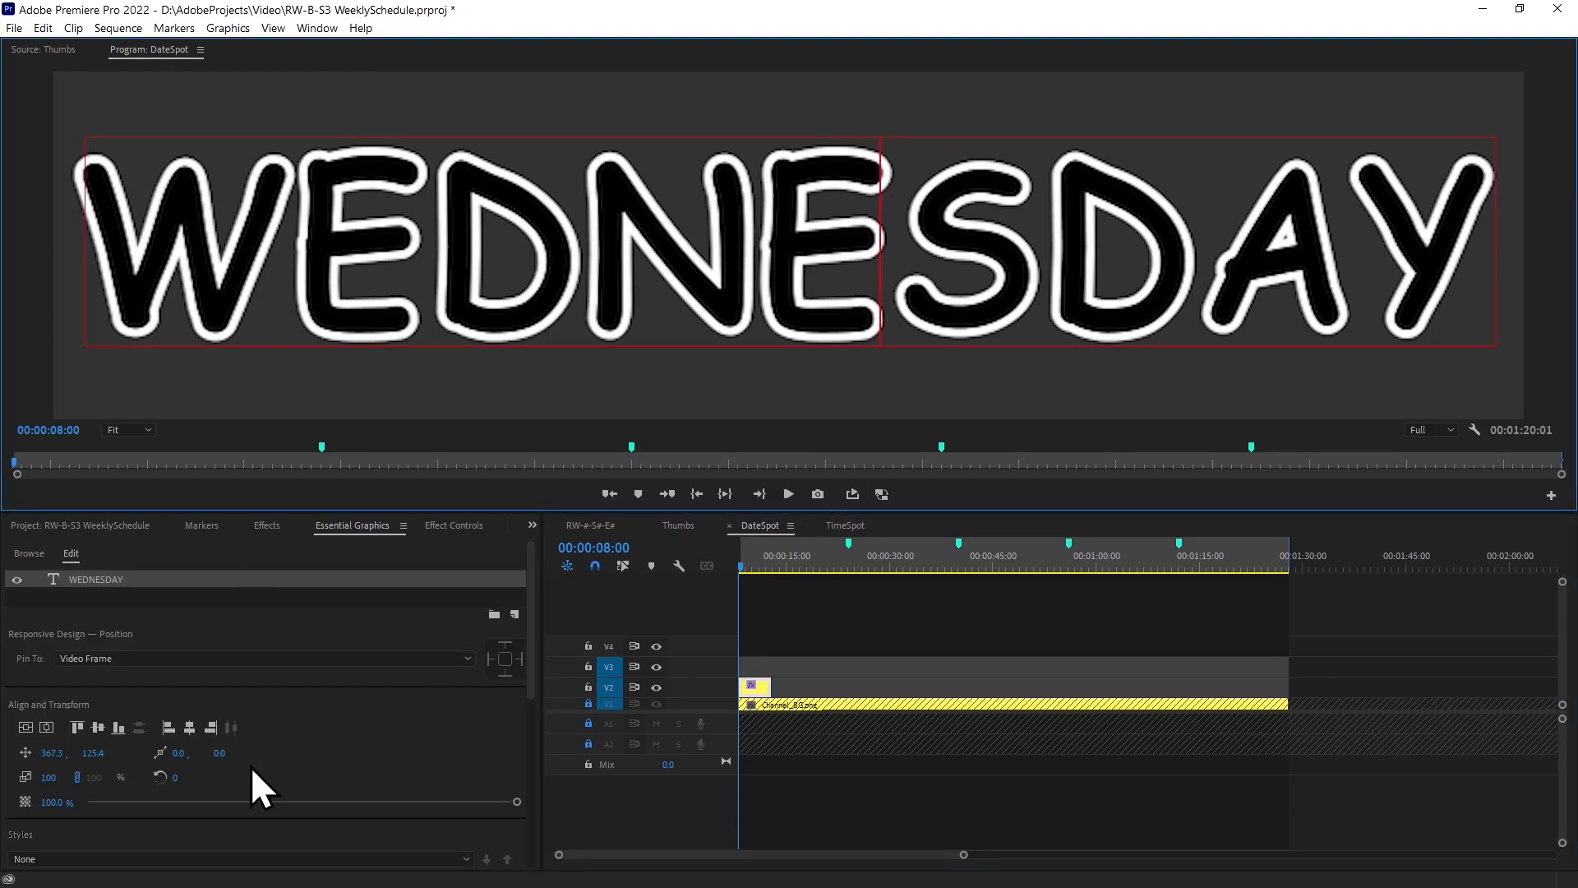
drag(531, 699, 598, 539)
click(592, 527)
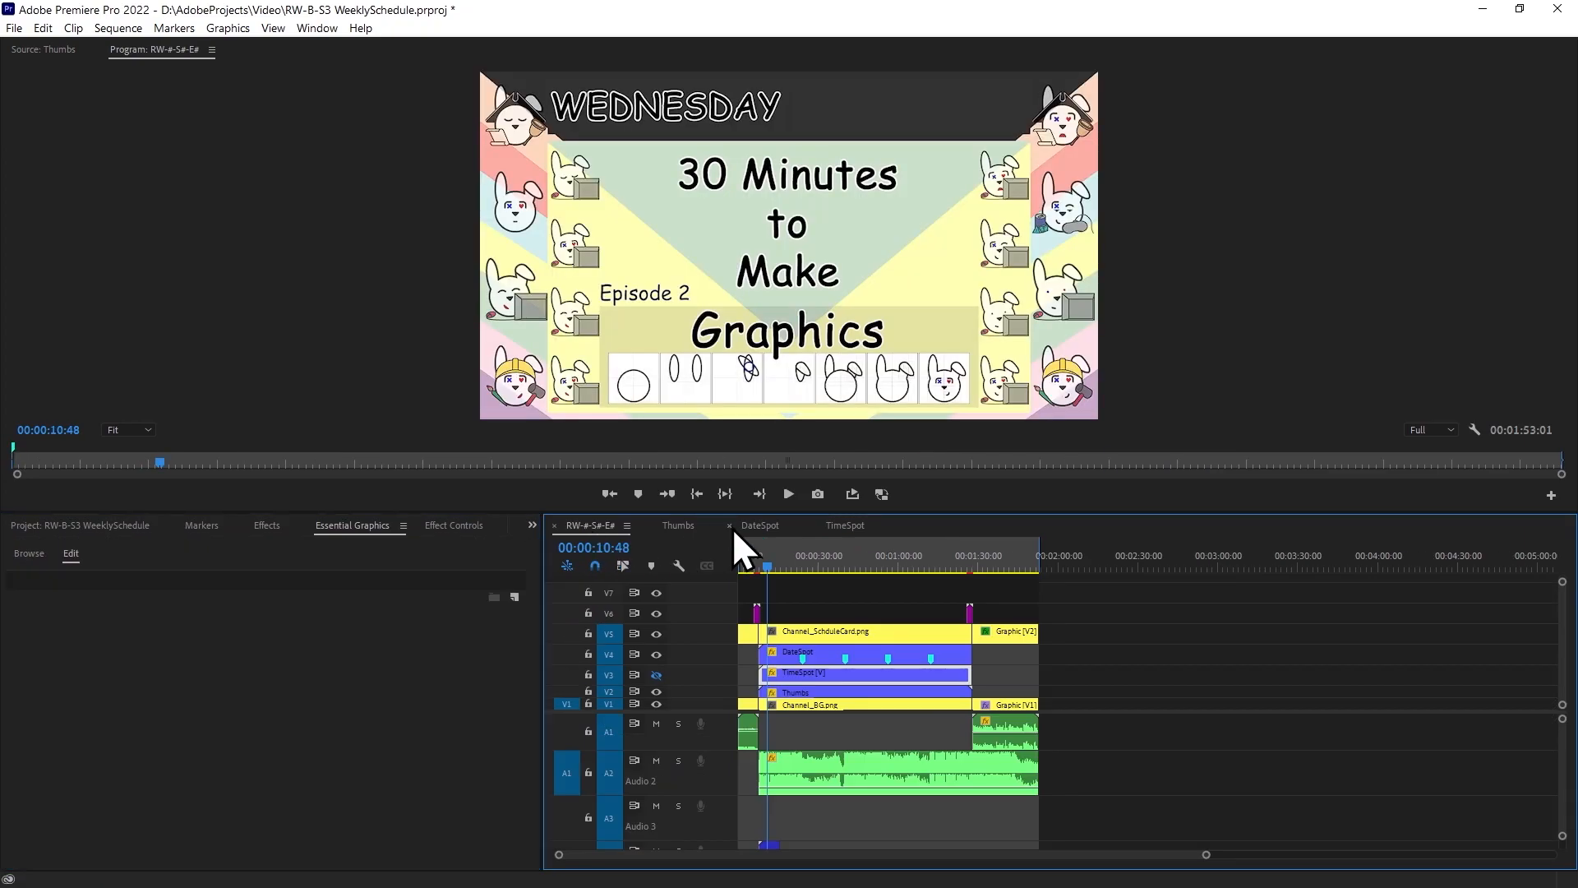
click(778, 531)
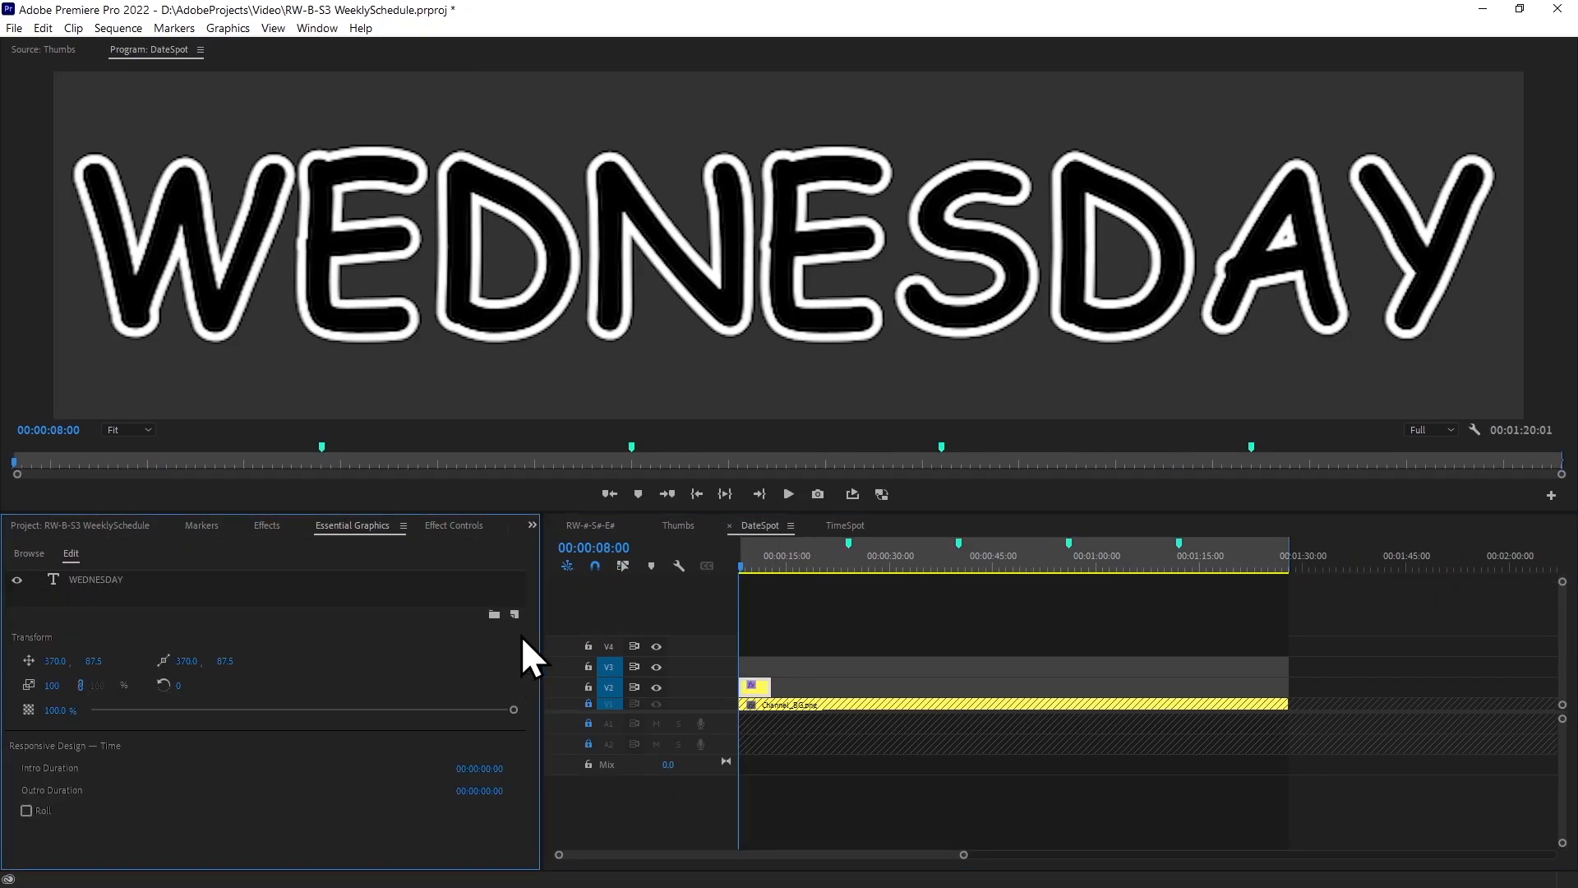
Set the stroke width of the WEDNESDAY text layer to 8.
click(187, 582)
scroll(531, 712, down, 5)
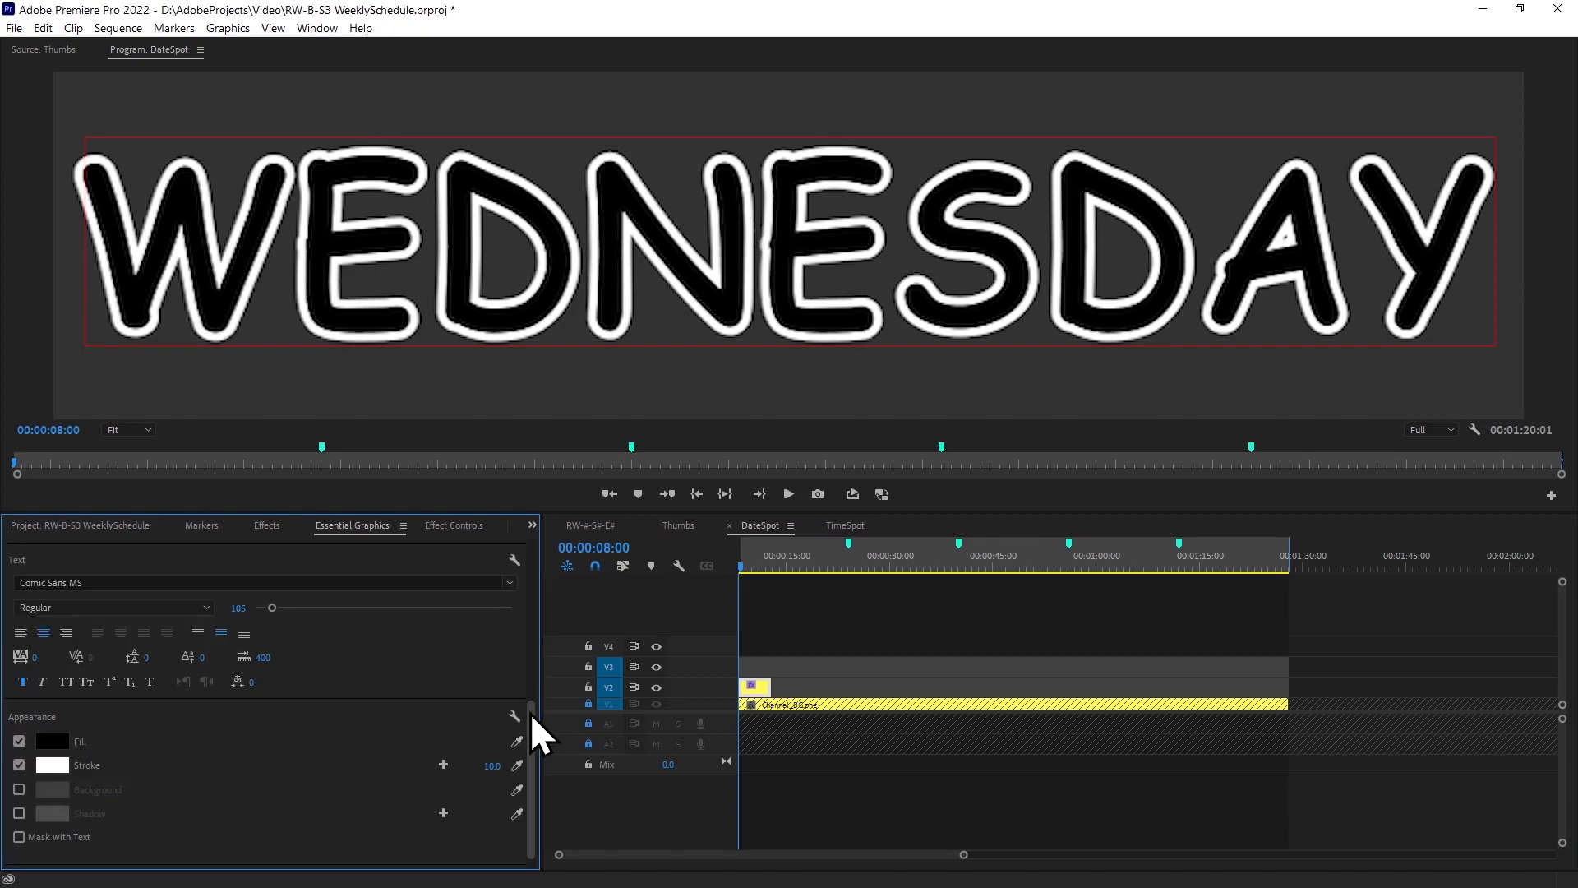
click(490, 766)
text(8)
key(Return)
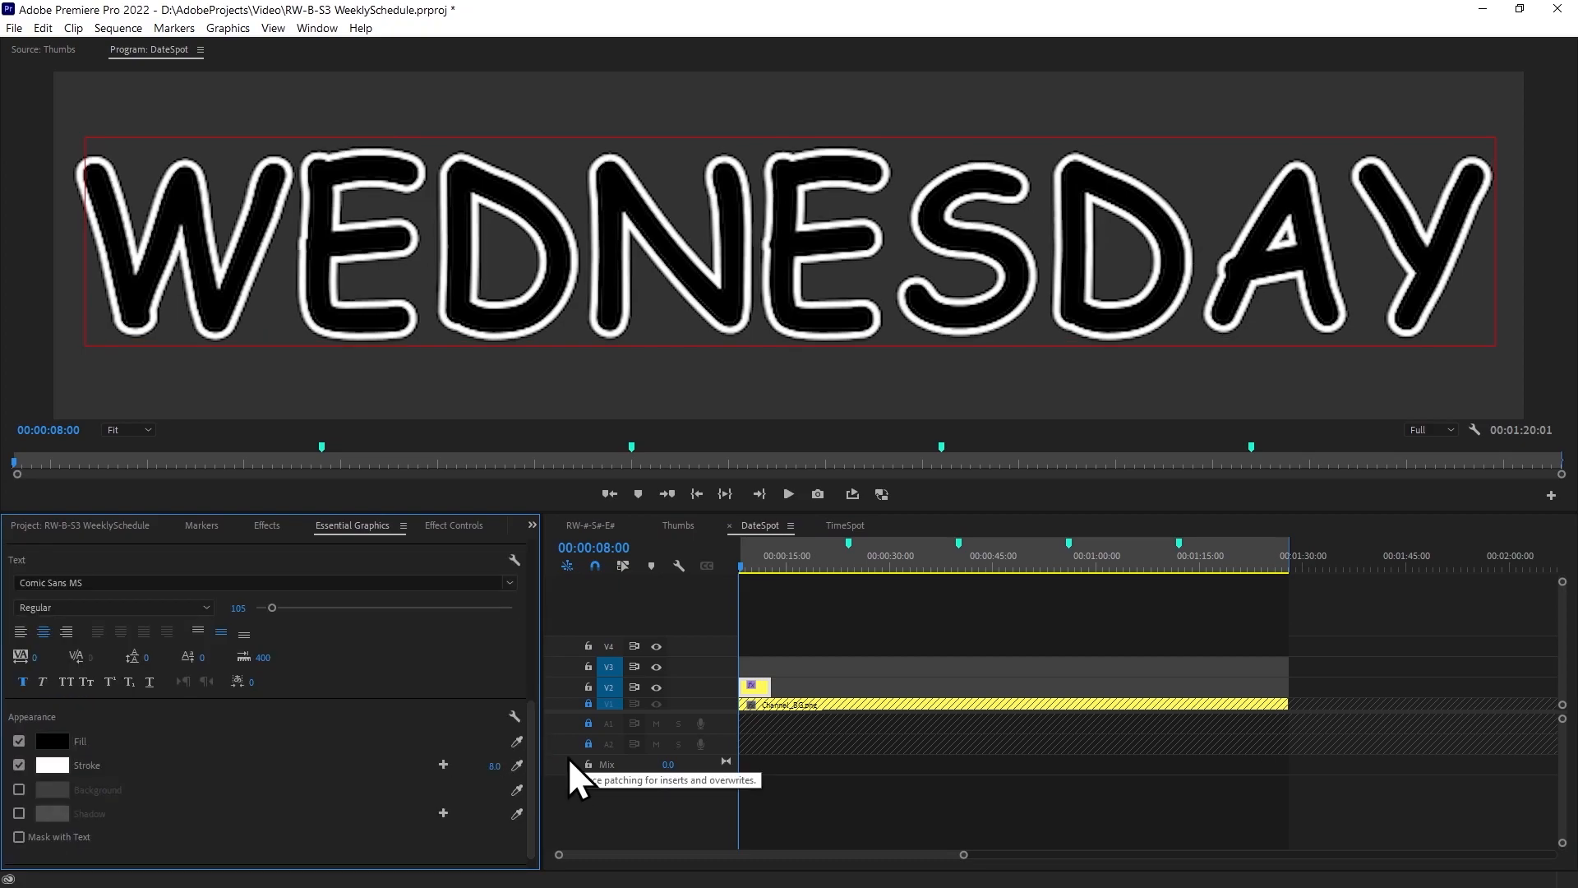
Select the whole WEDNESDAY text to review its stroke, check the outline in the RW-#-S#-E# sequence, and return to DateSpot.
double_click(622, 212)
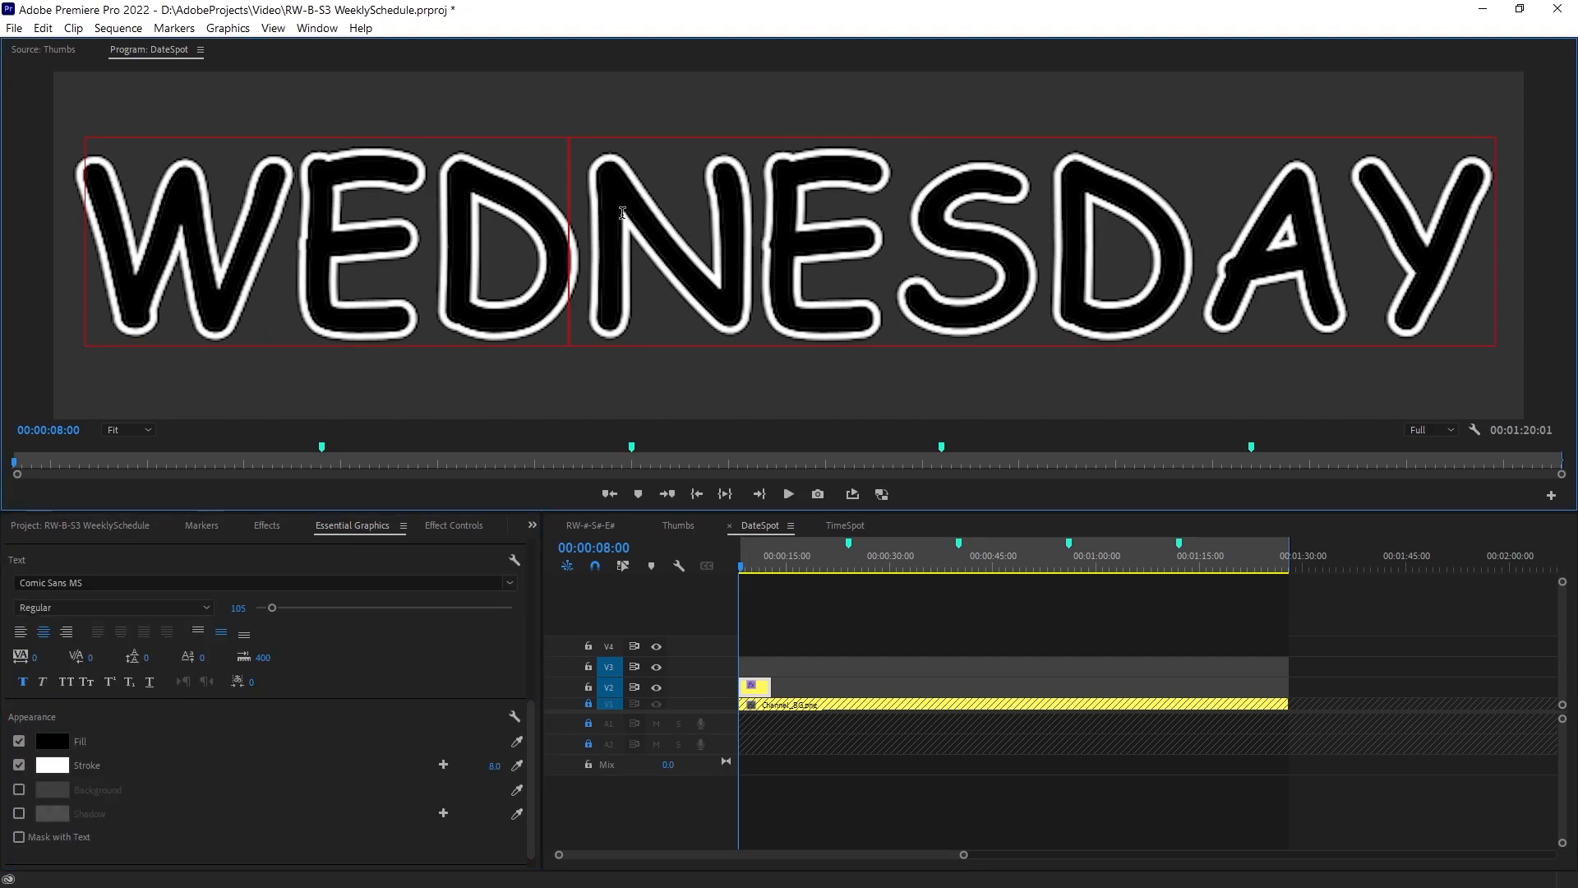
key(ctrl+a)
click(491, 766)
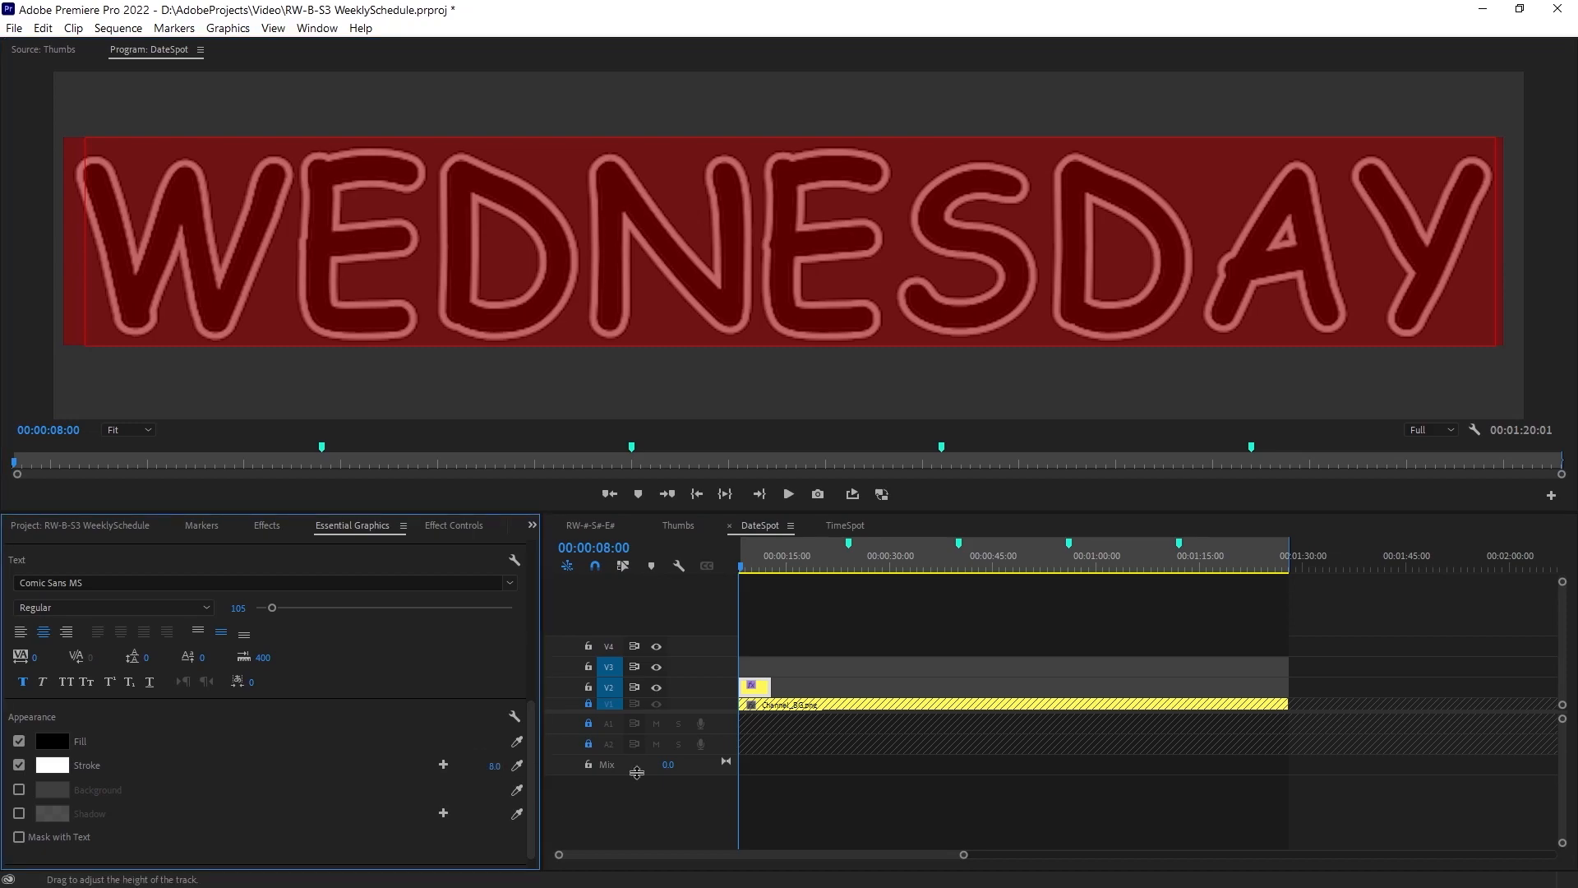
click(585, 524)
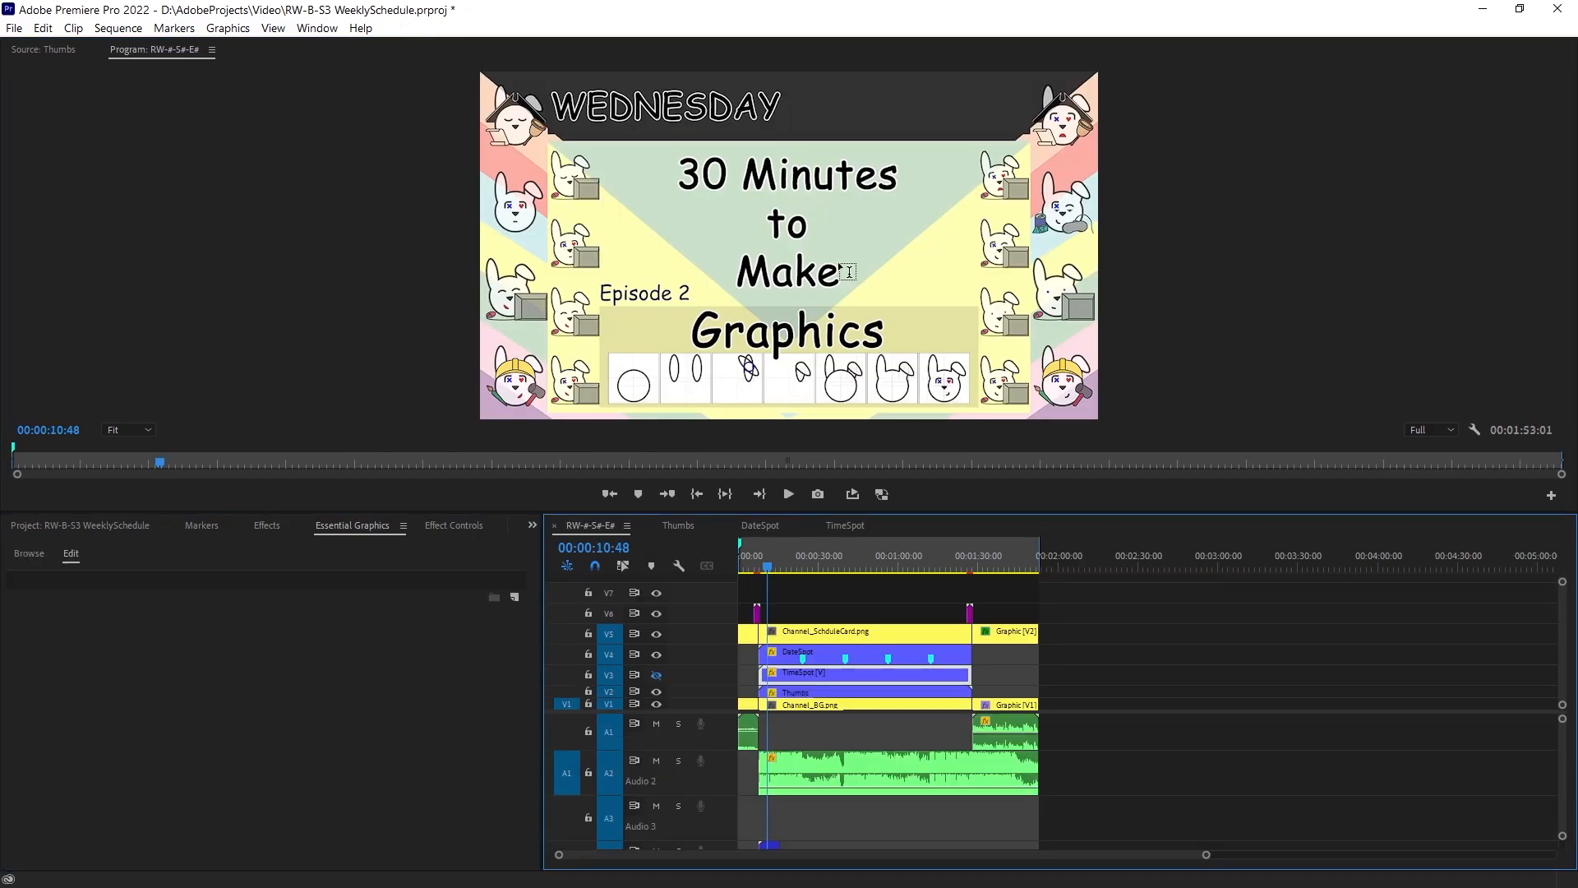
click(753, 527)
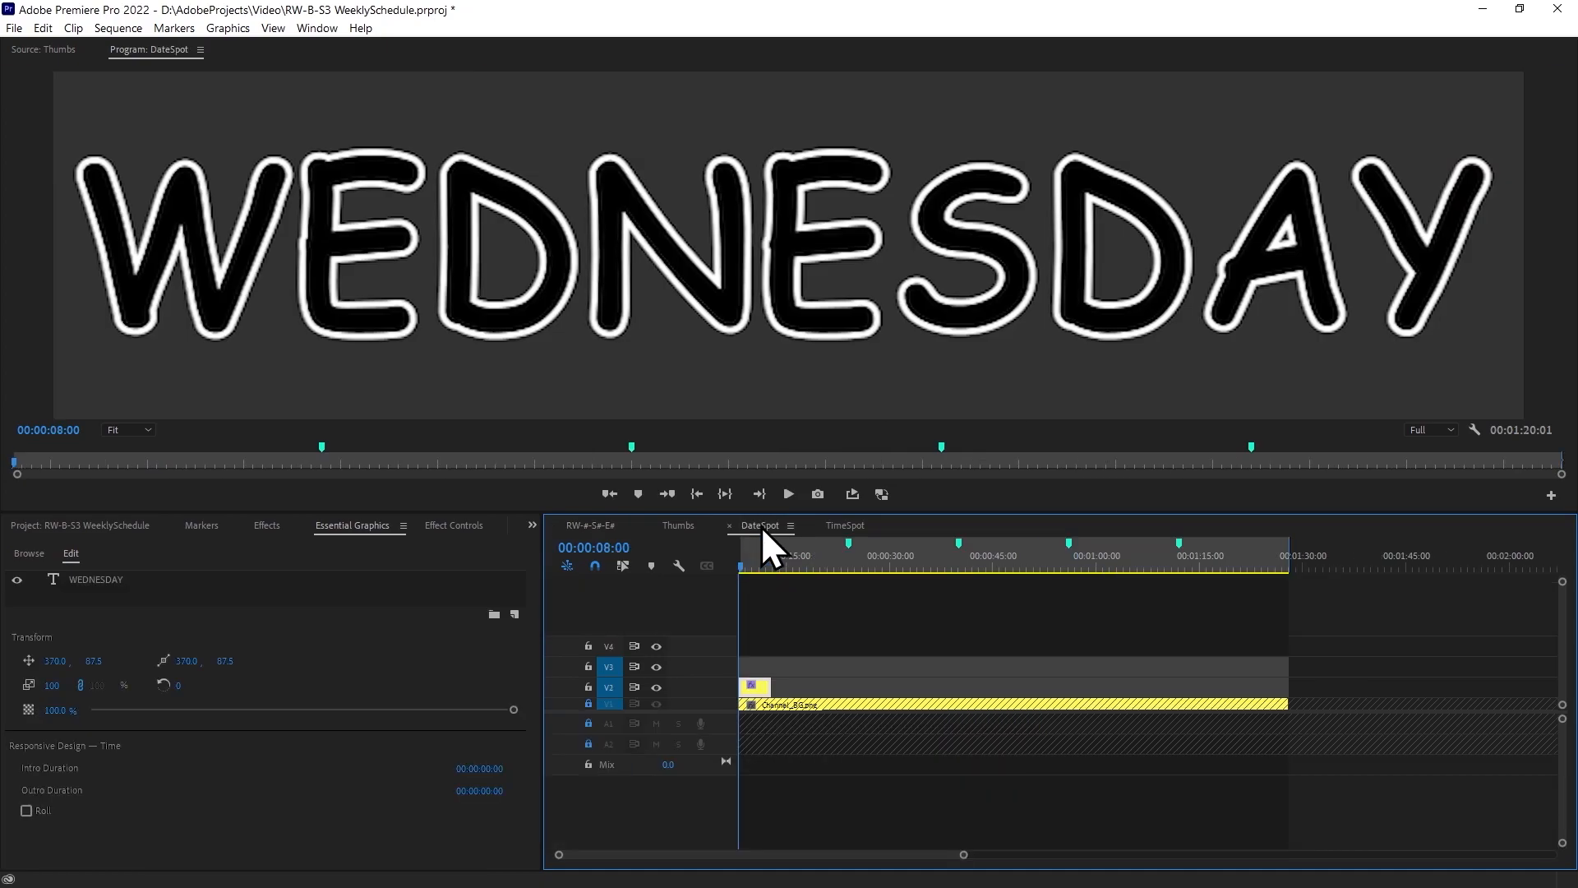
Extend the WEDNESDAY clip to the first marker at 00:00:24:00 and paste four copies after it on V2, up to 00:01:28:00.
drag(774, 688, 846, 697)
key(Down)
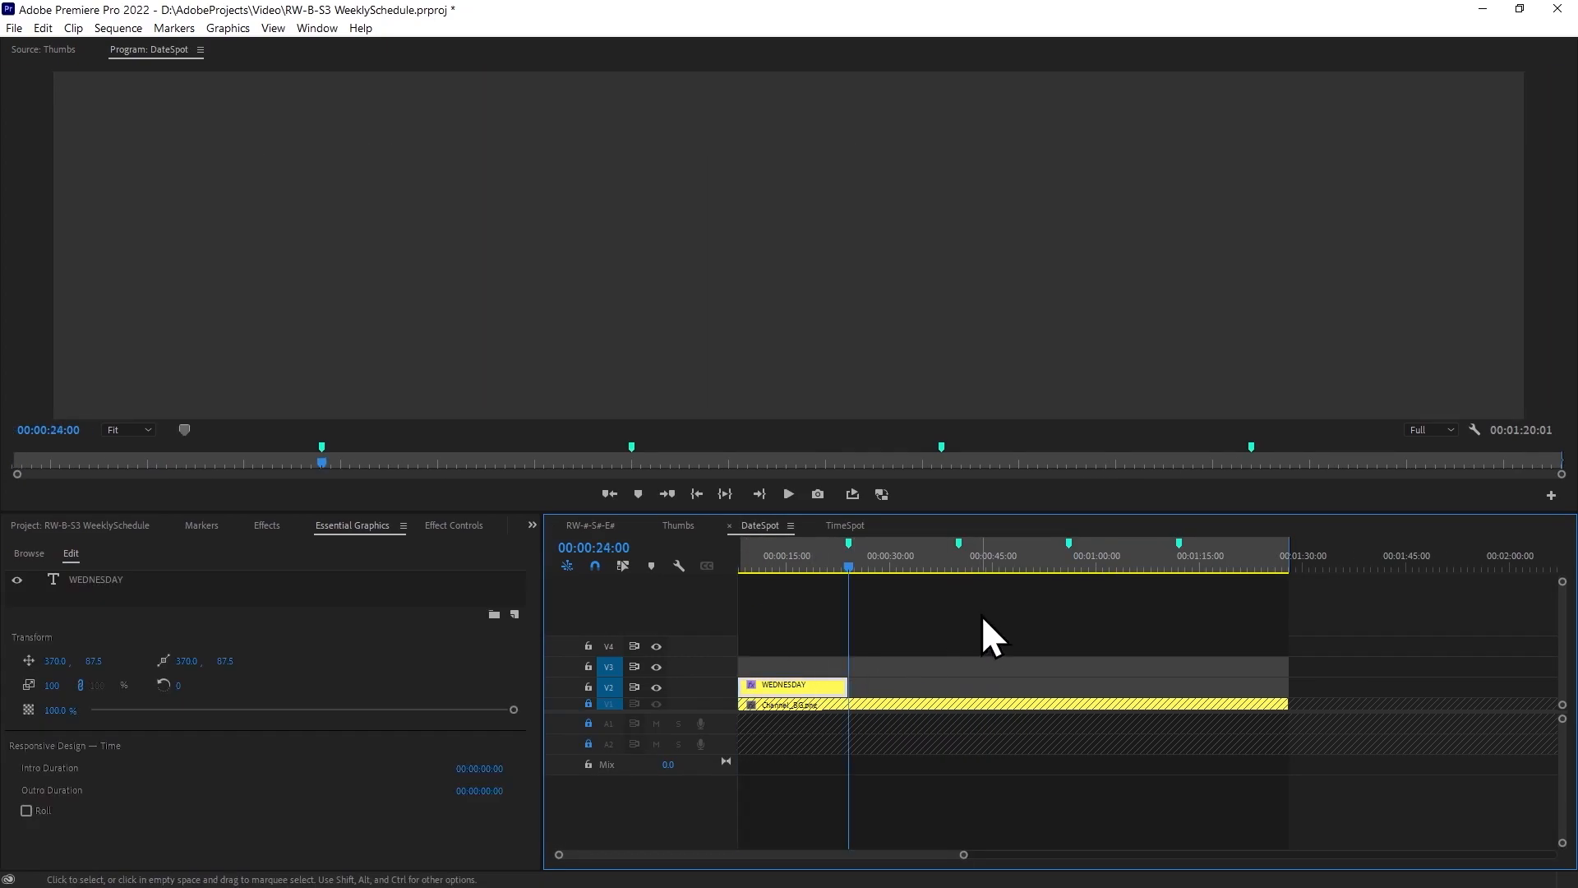
click(900, 684)
key(ctrl+v)
key(ctrl+v)
key(ctrl+v)
key(ctrl+v)
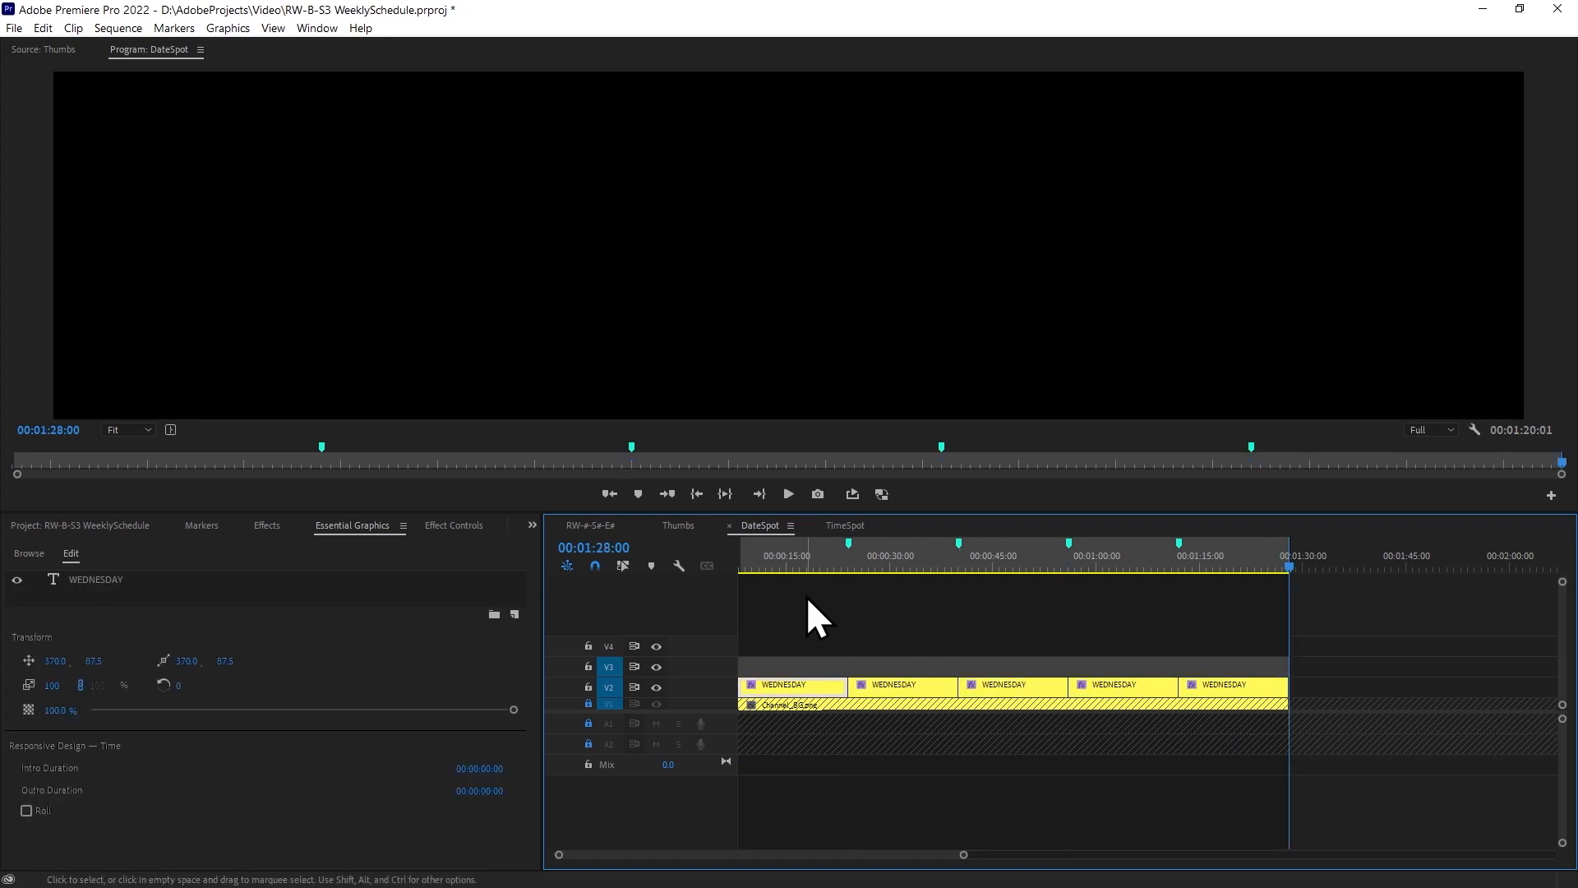
Replace the text of the first title clip with MONDAy.
click(778, 559)
double_click(530, 271)
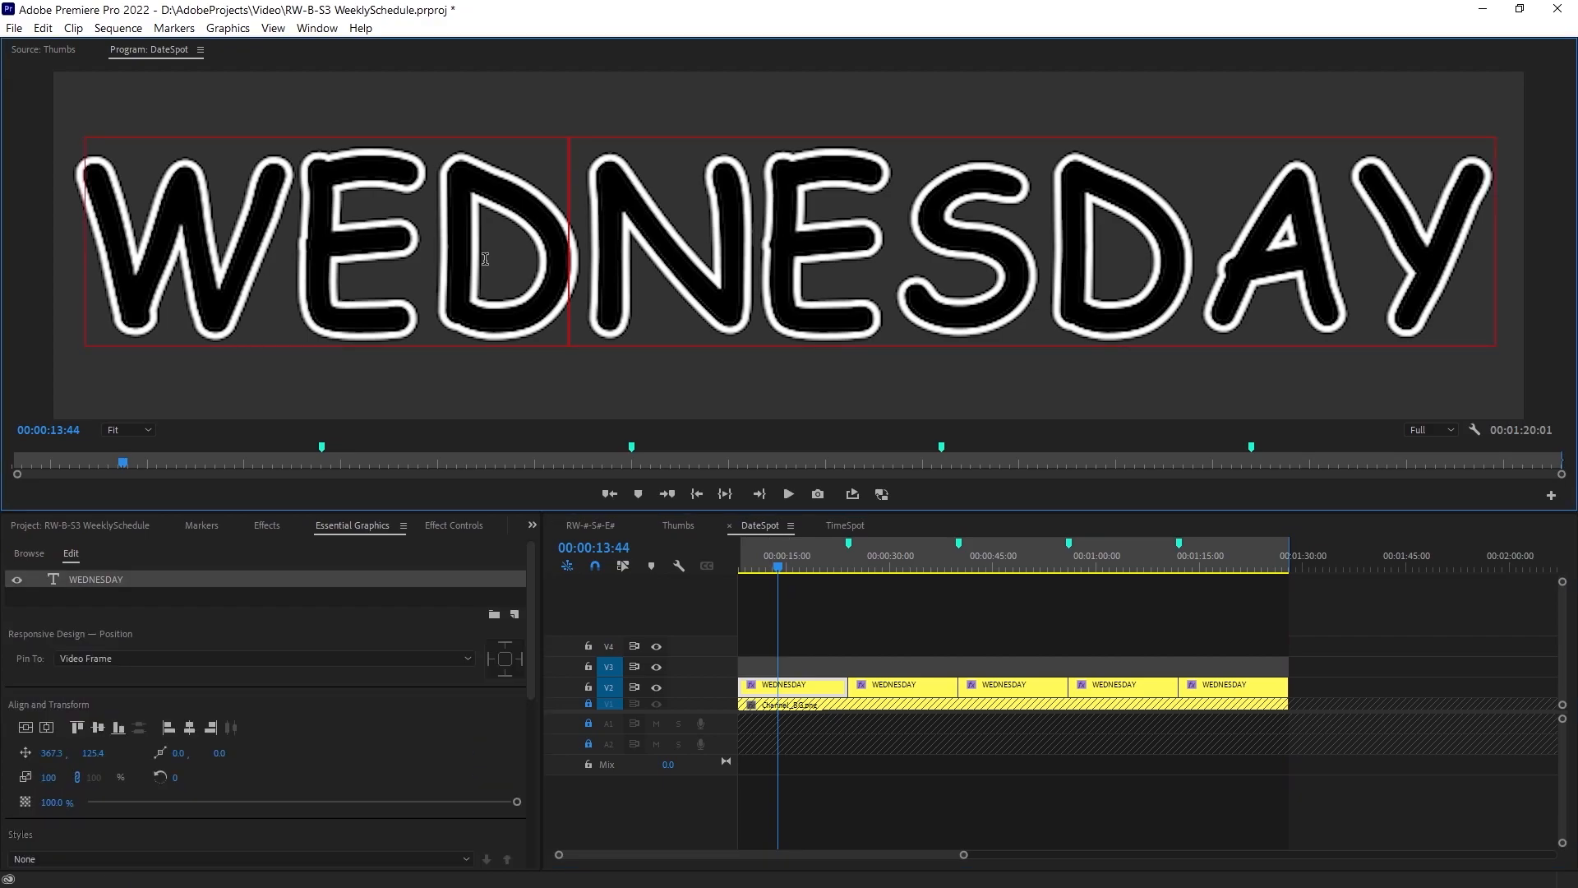
text(Monday)
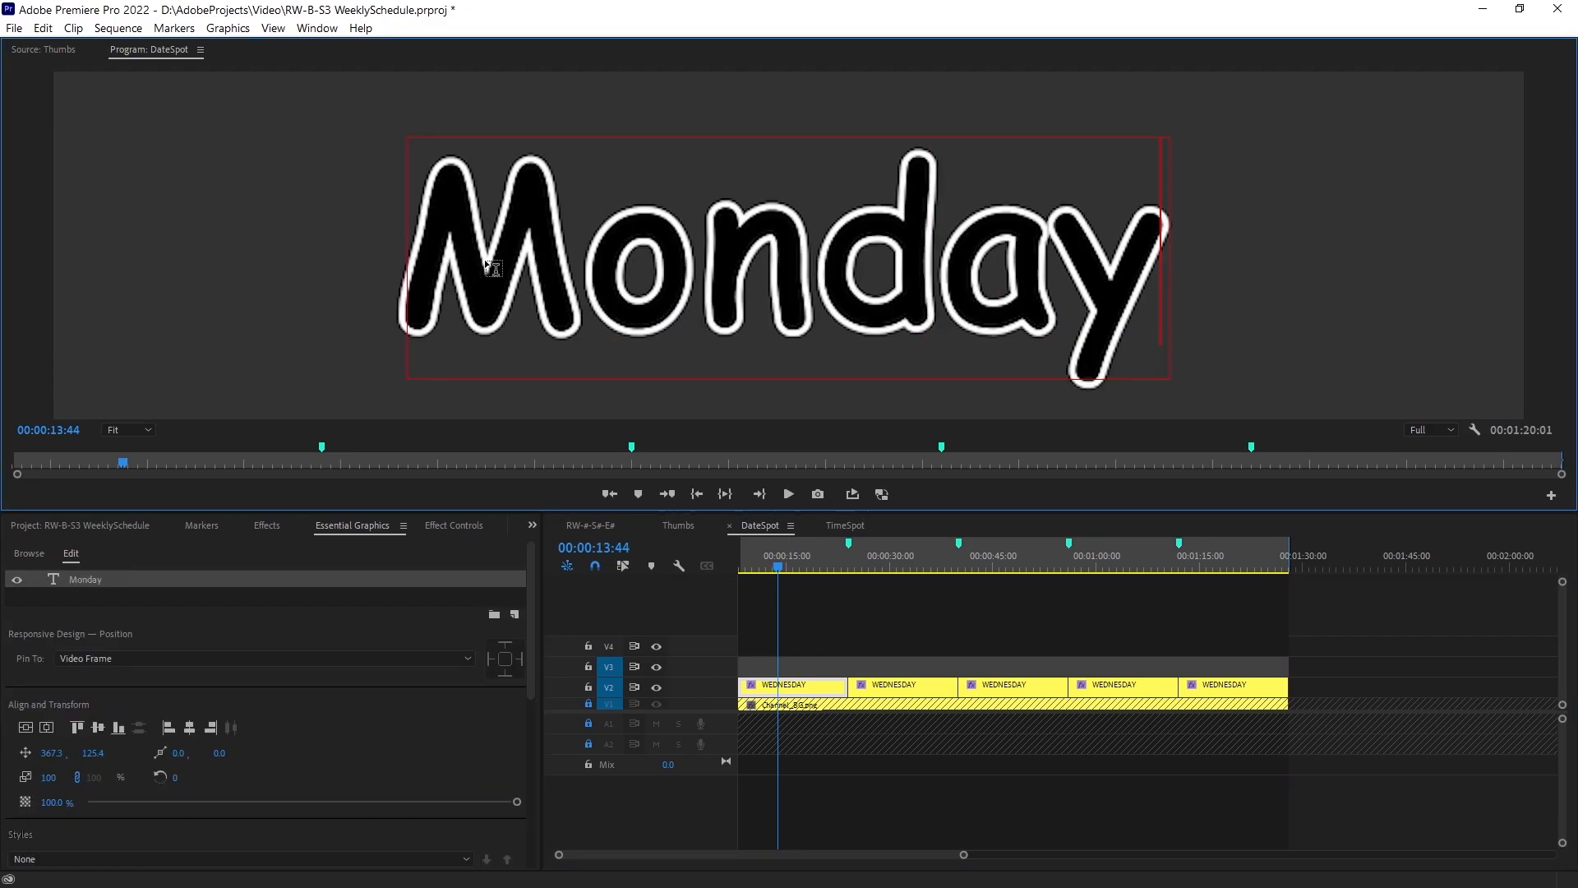
key(BackSpace)
key(BackSpace)
key(BackSpace)
key(BackSpace)
text(ONDAy)
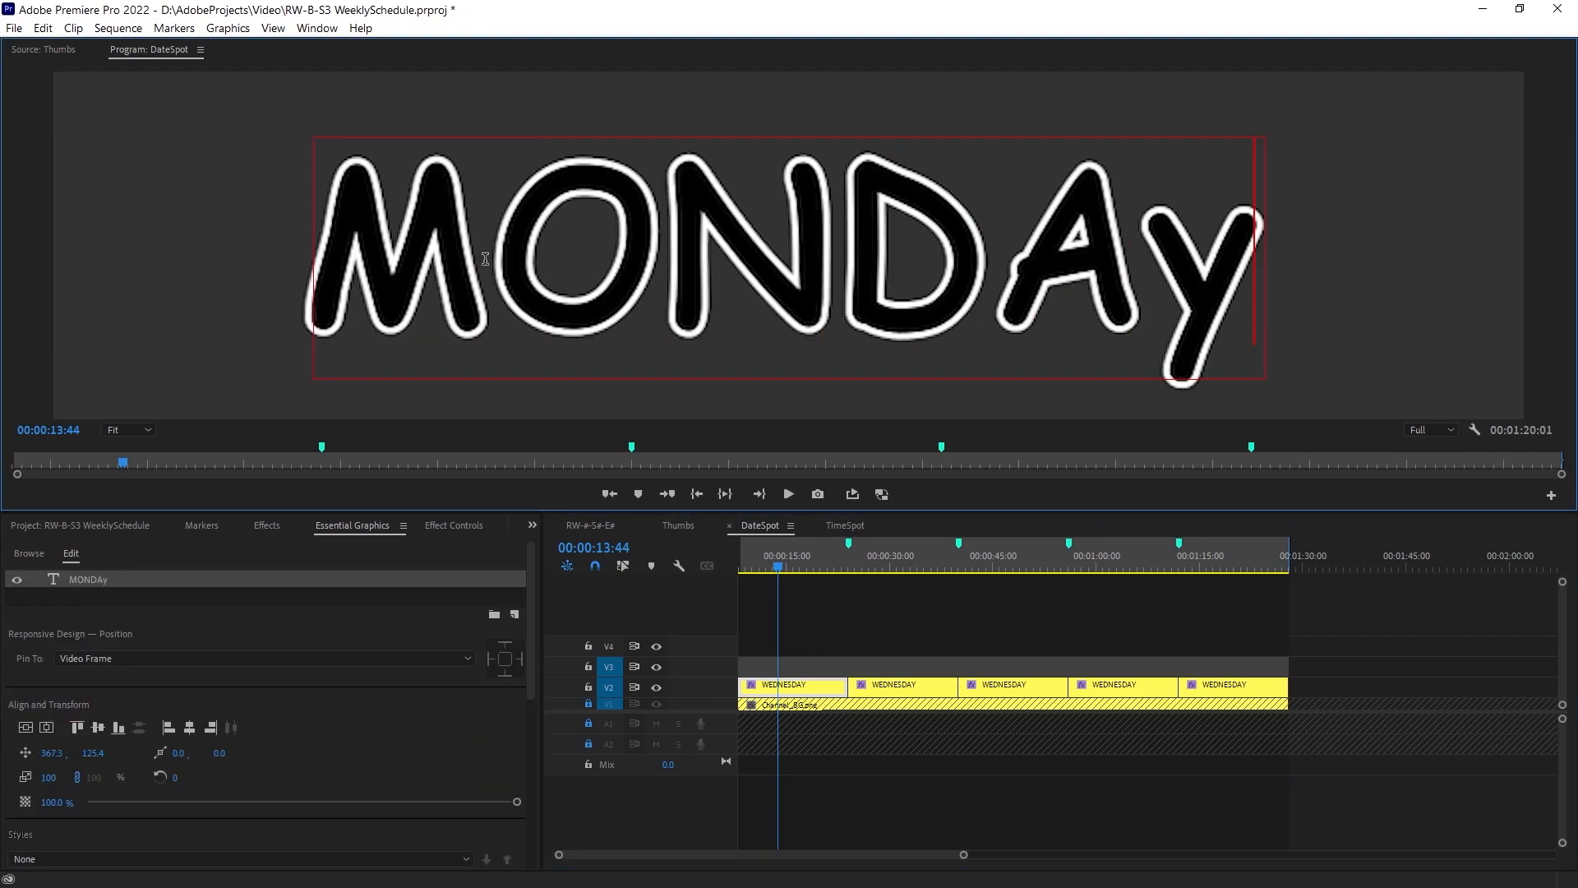
key(BackSpace)
text(y)
click(868, 682)
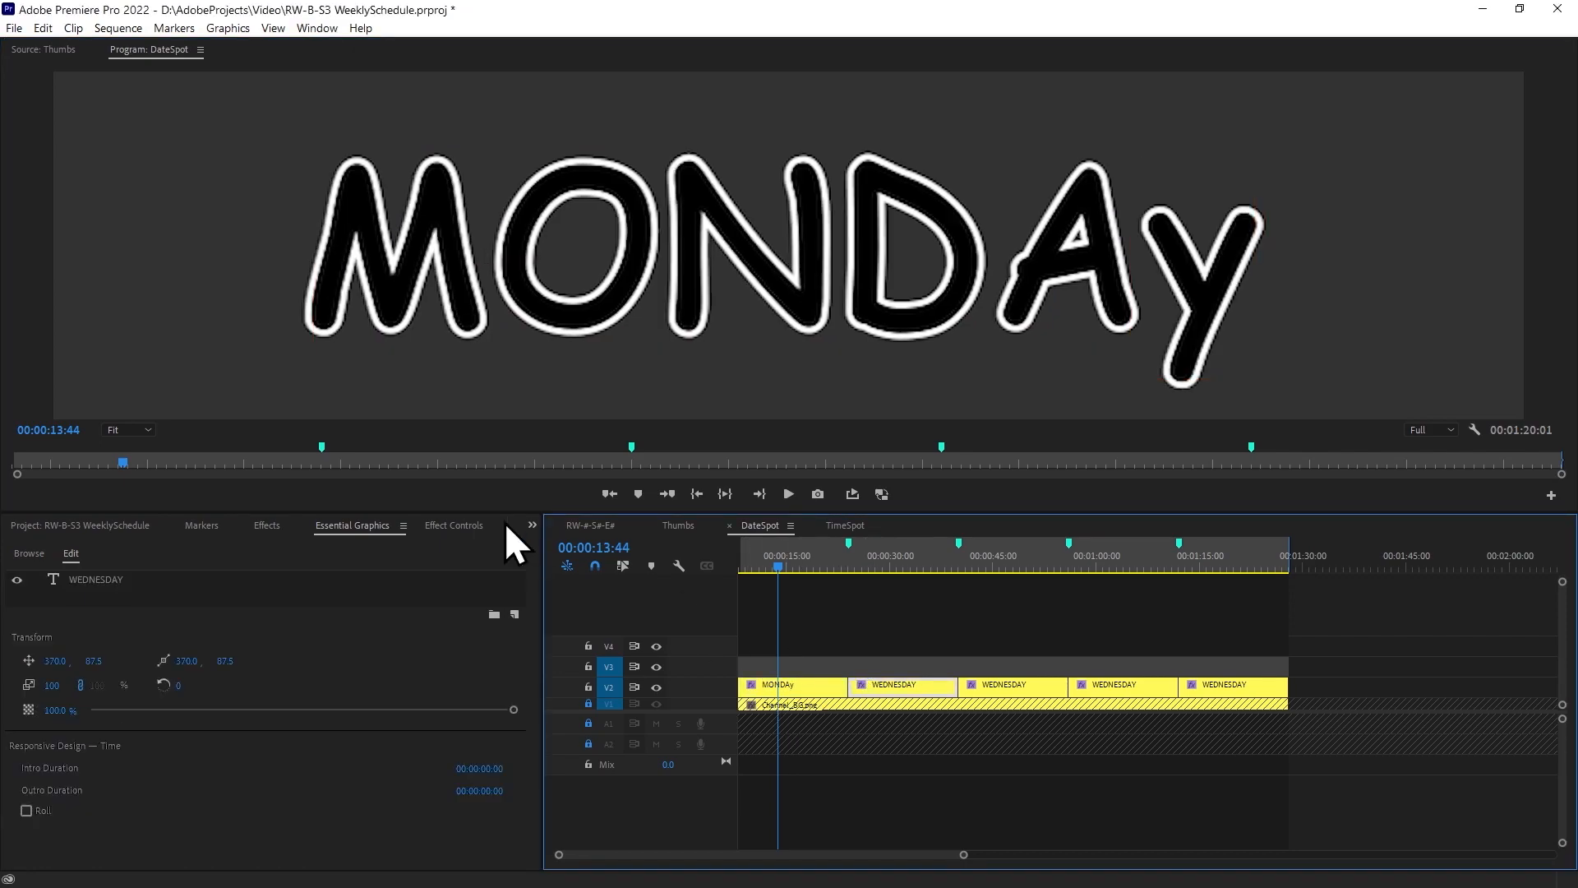
Change the lowercase y at the end of the first clip's title to a capital Y.
click(822, 687)
click(1133, 292)
text(y)
key(Delete)
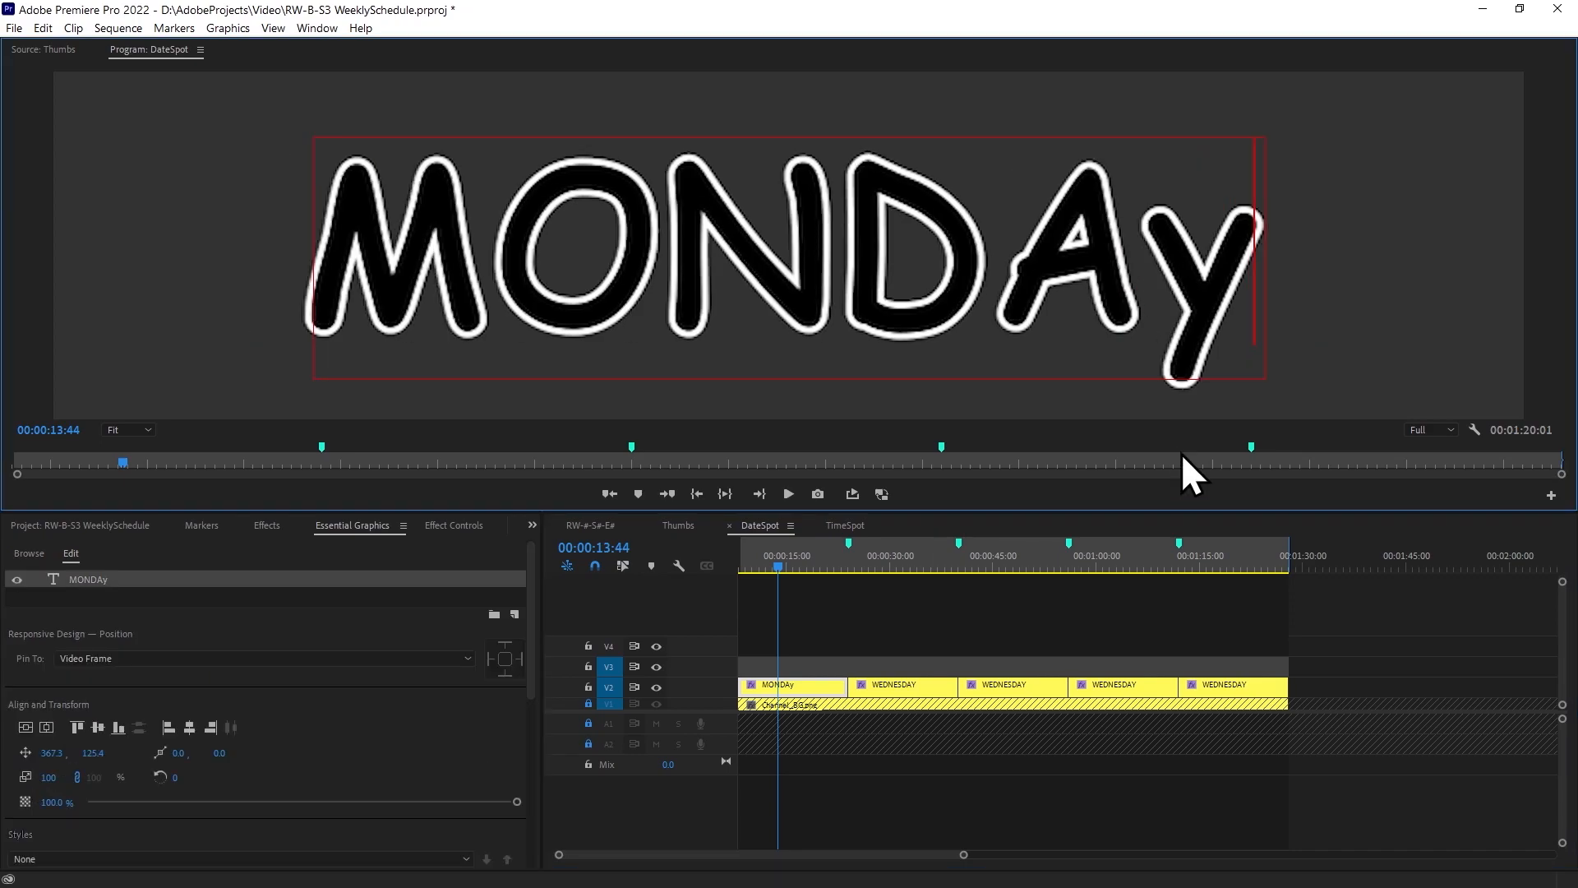
key(BackSpace)
text(Y)
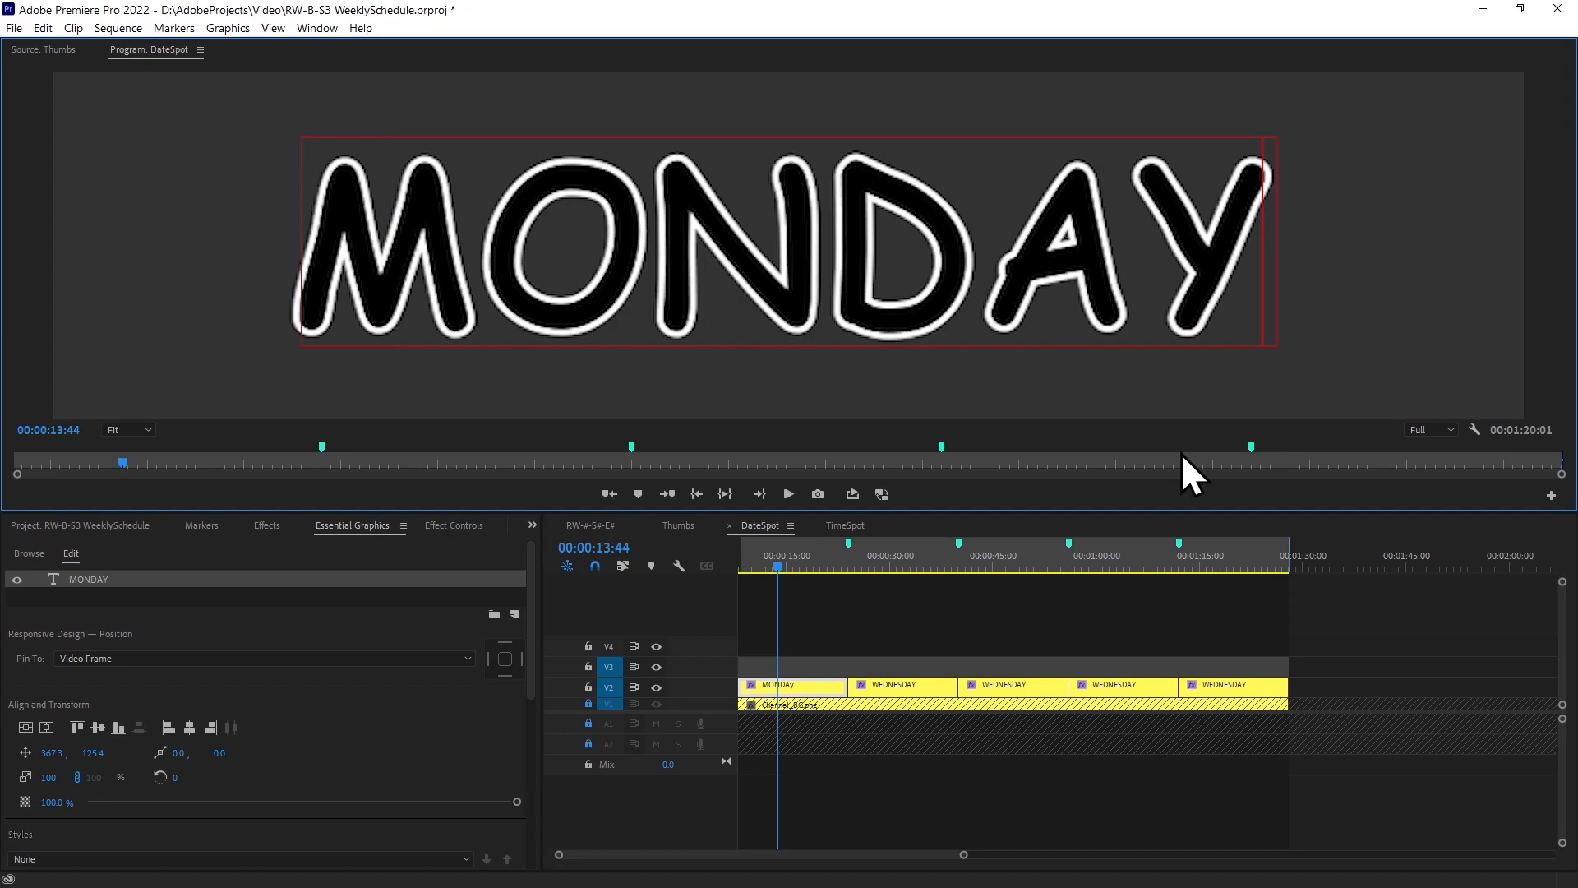
Change the second title clip's text to TUESDAY by replacing the letters before SDAY with TUE.
click(898, 704)
click(884, 561)
click(893, 681)
double_click(901, 247)
drag(901, 247, 260, 260)
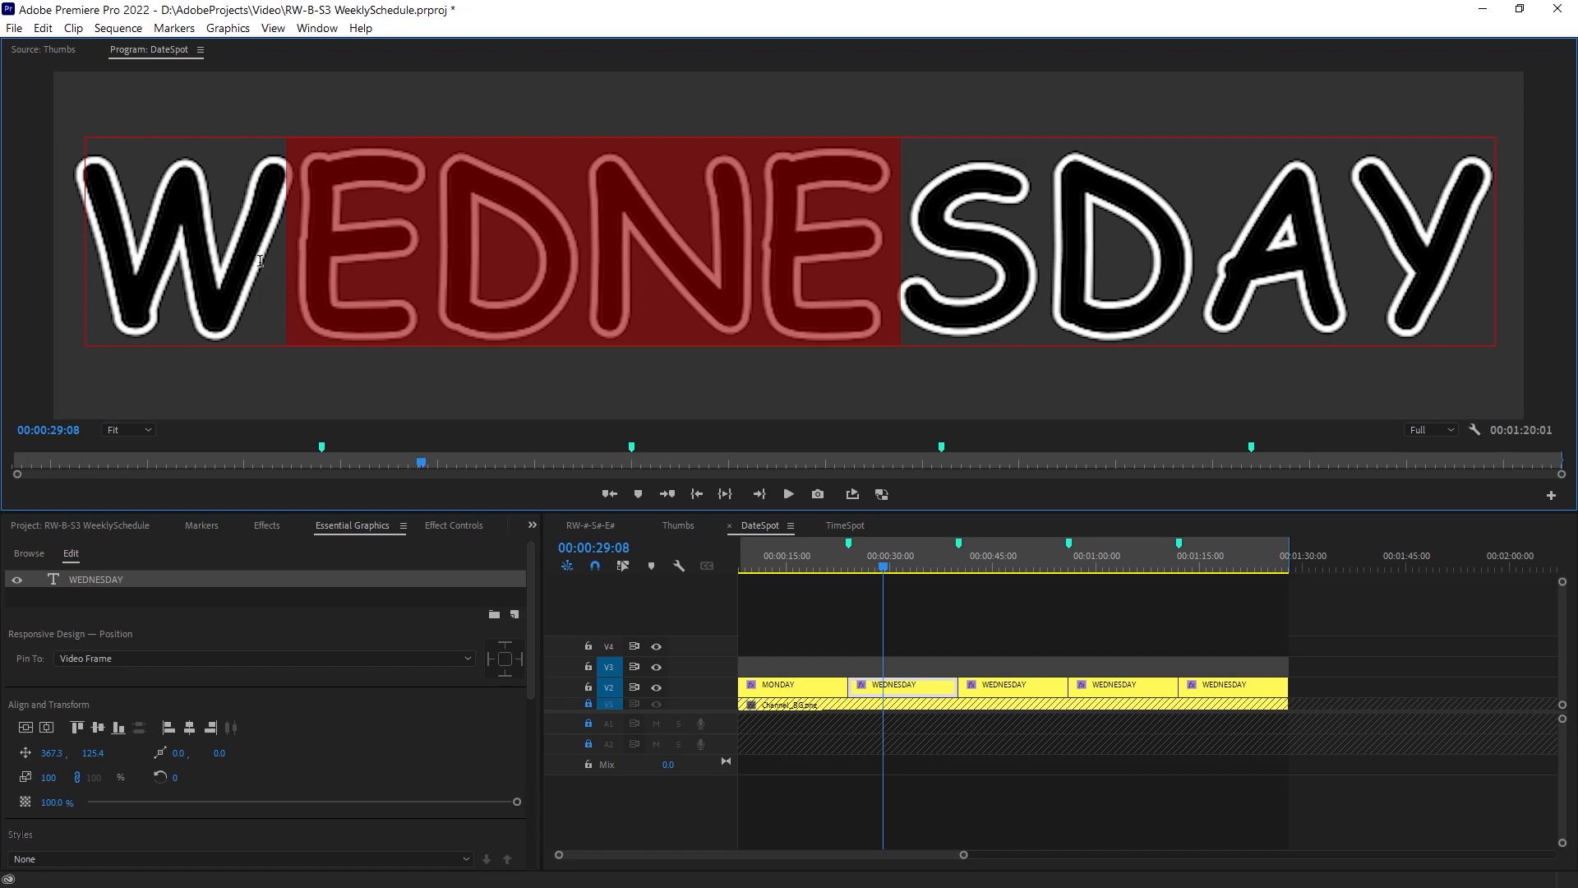
key(BackSpace)
key(BackSpace)
text(TUE)
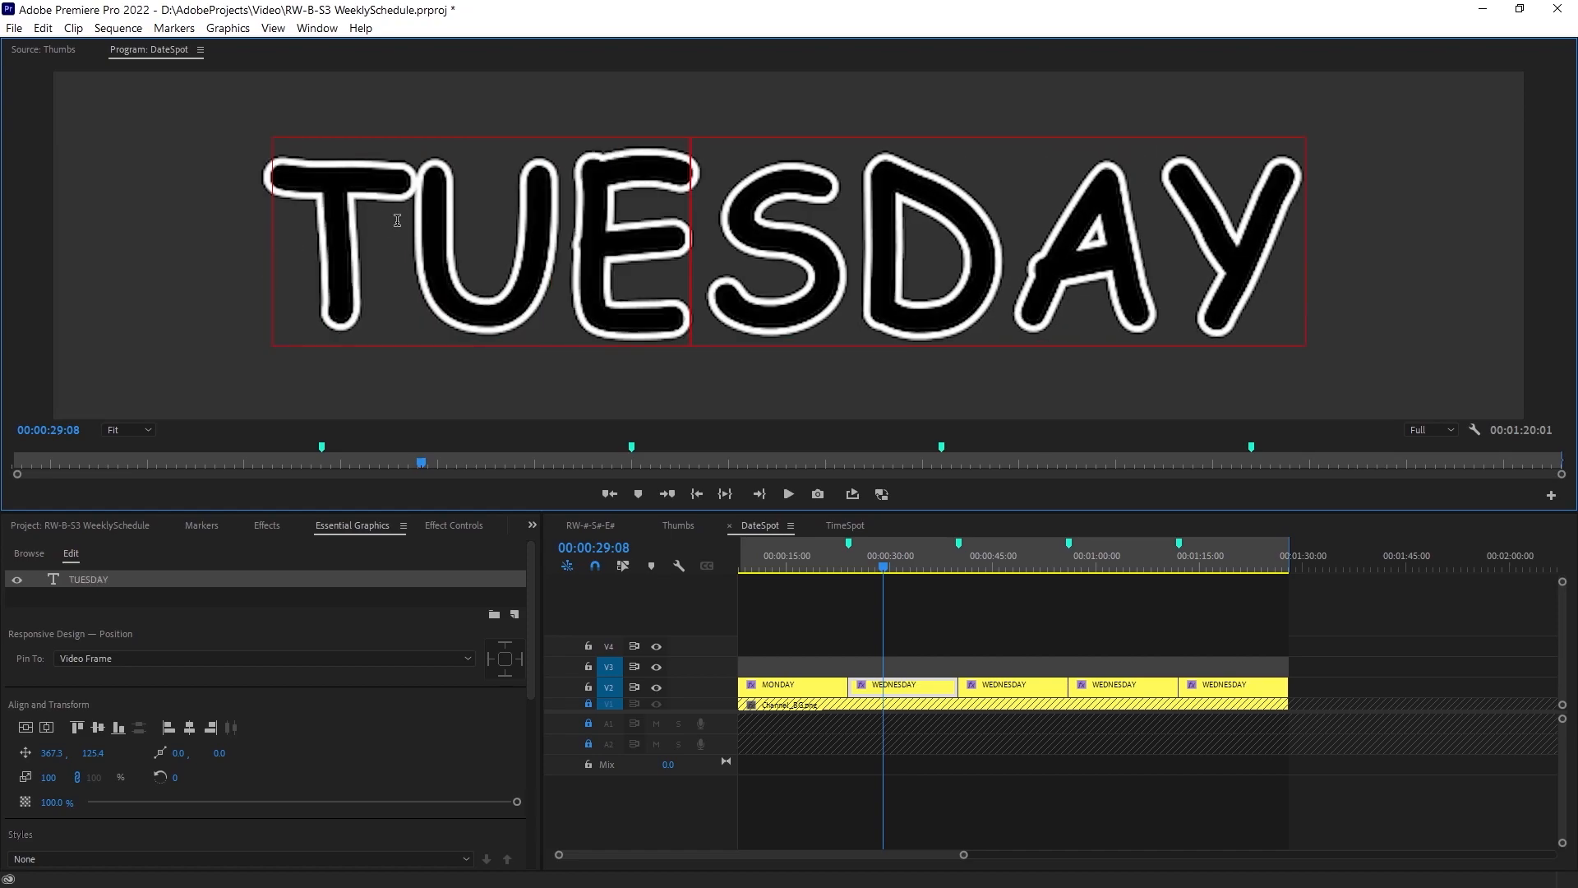
Change the fourth title clip's text to THURSDAY, keeping the third clip as WEDNESDAY.
click(978, 554)
click(1100, 554)
double_click(1019, 266)
drag(1020, 265, 78, 237)
text(THURSDAY)
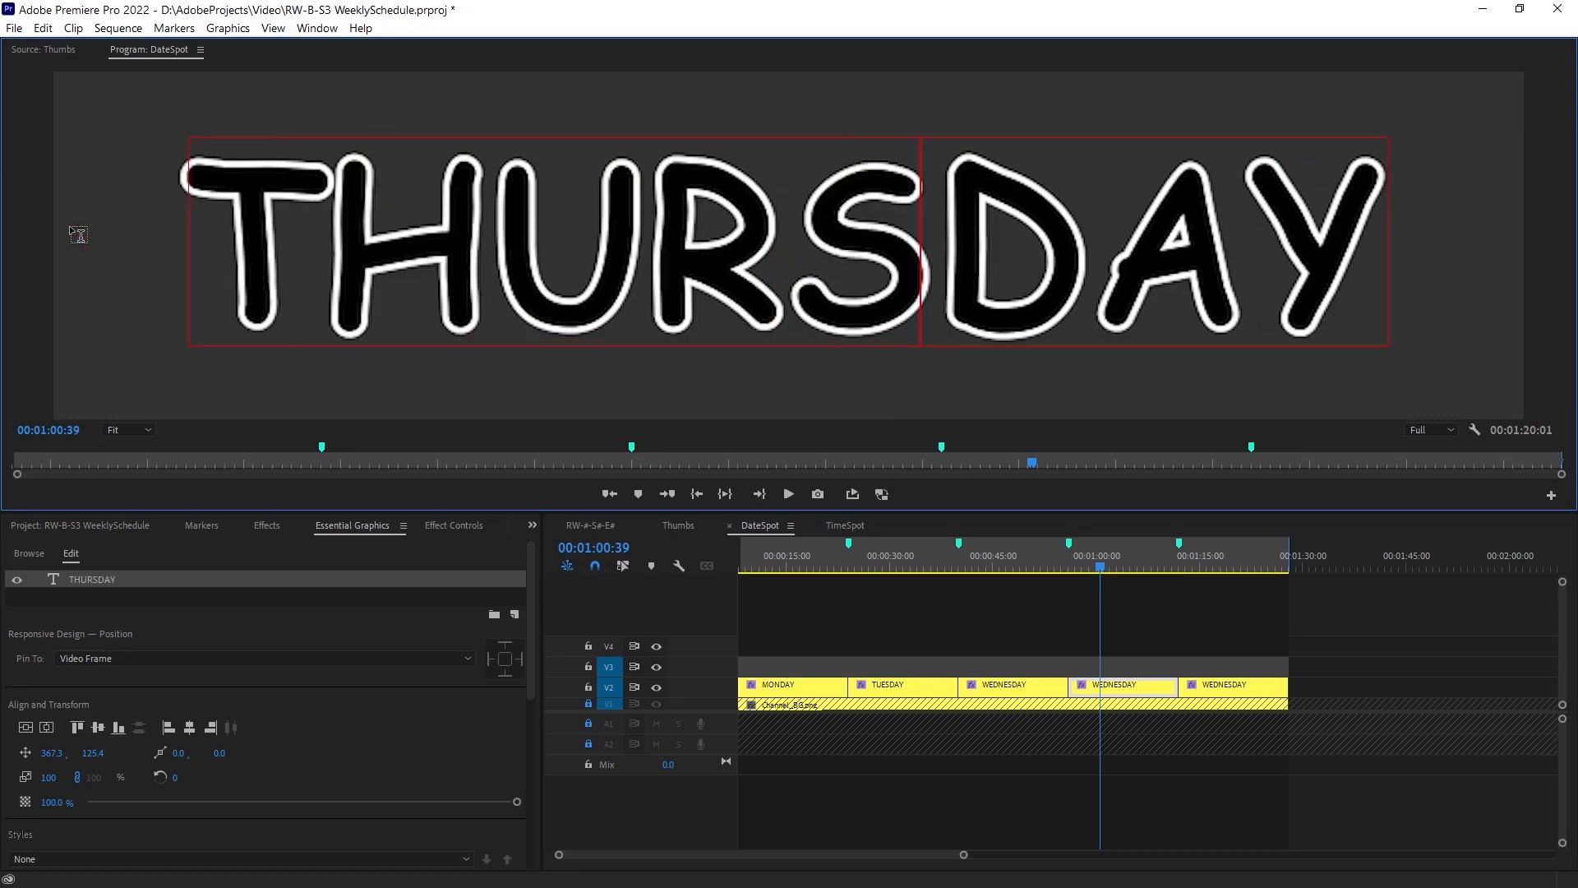
Change the last title clip's text to FRIDAY by replacing WEDNES with FRI, and deselect the clip.
click(1199, 556)
double_click(1044, 254)
drag(1044, 255, 60, 253)
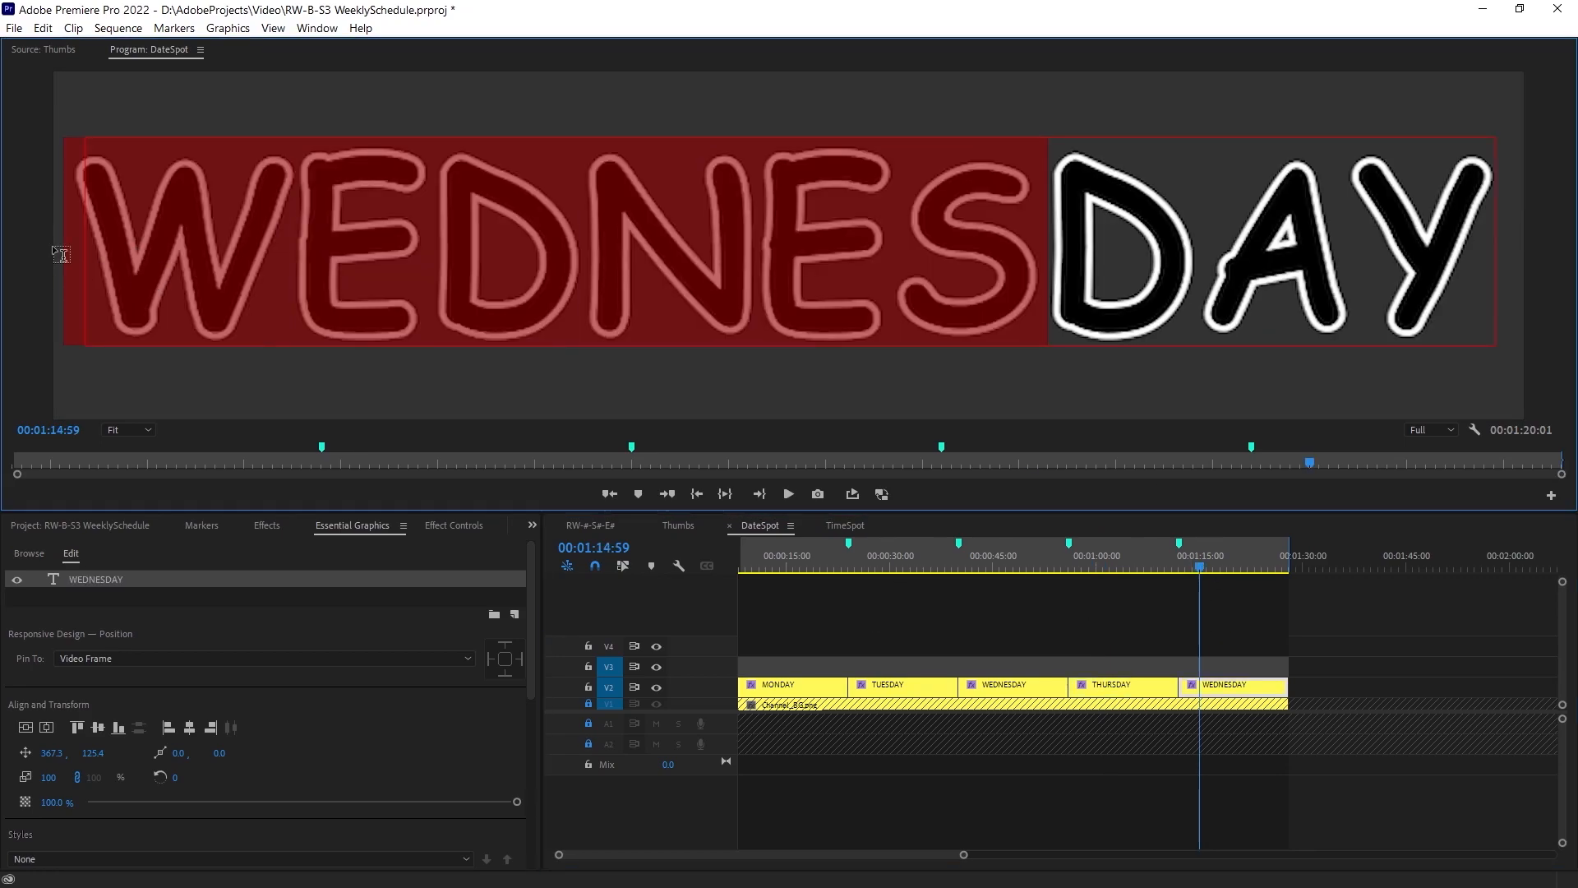
text(FRI)
click(832, 638)
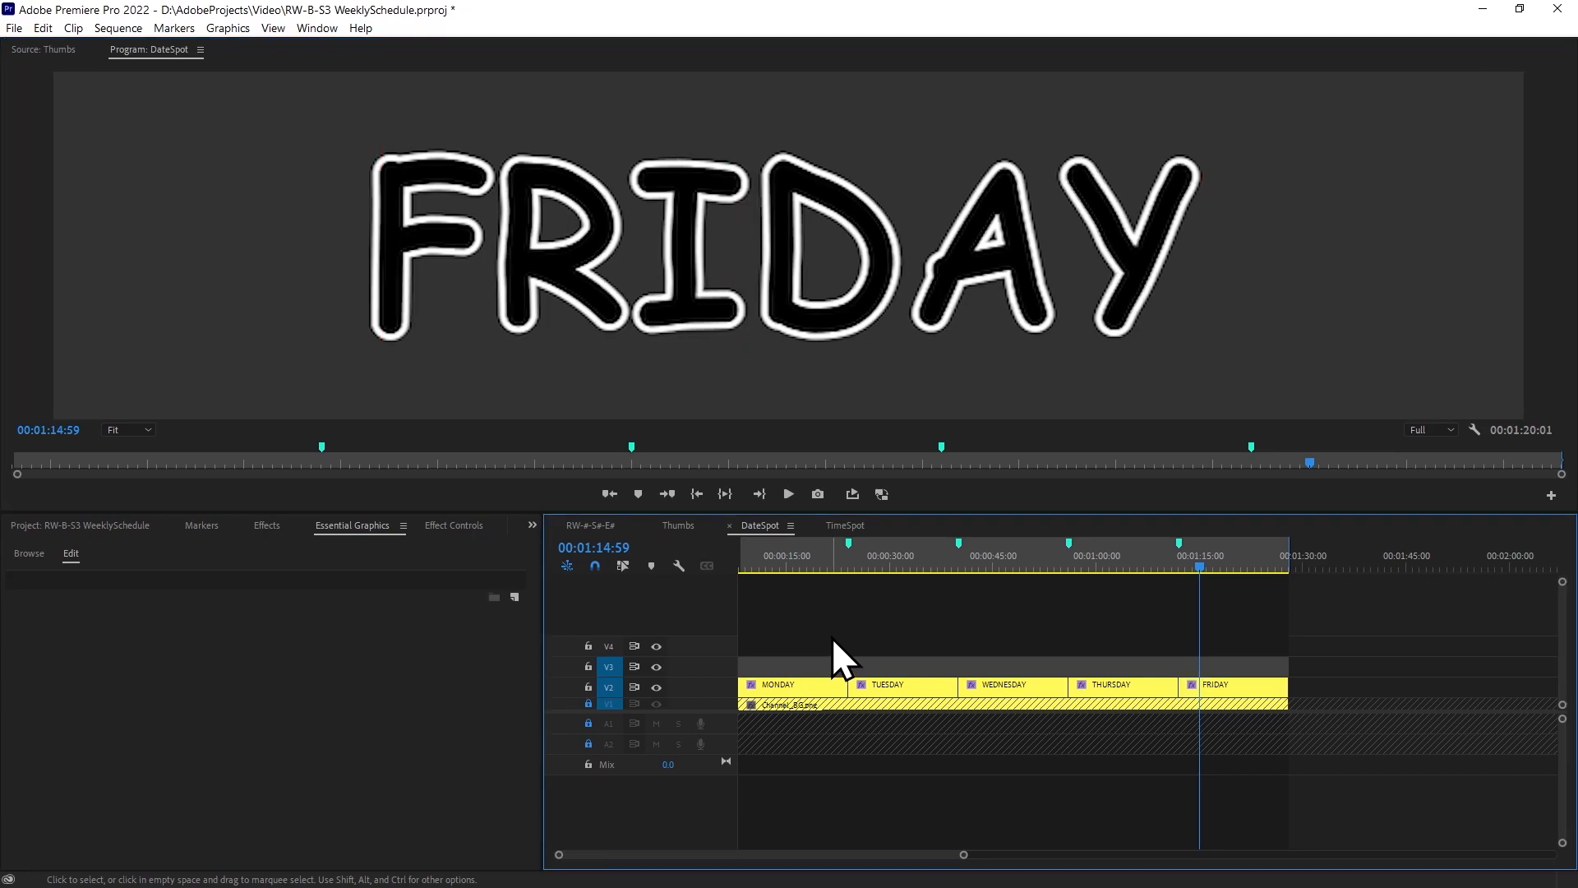
right_click(847, 686)
click(850, 618)
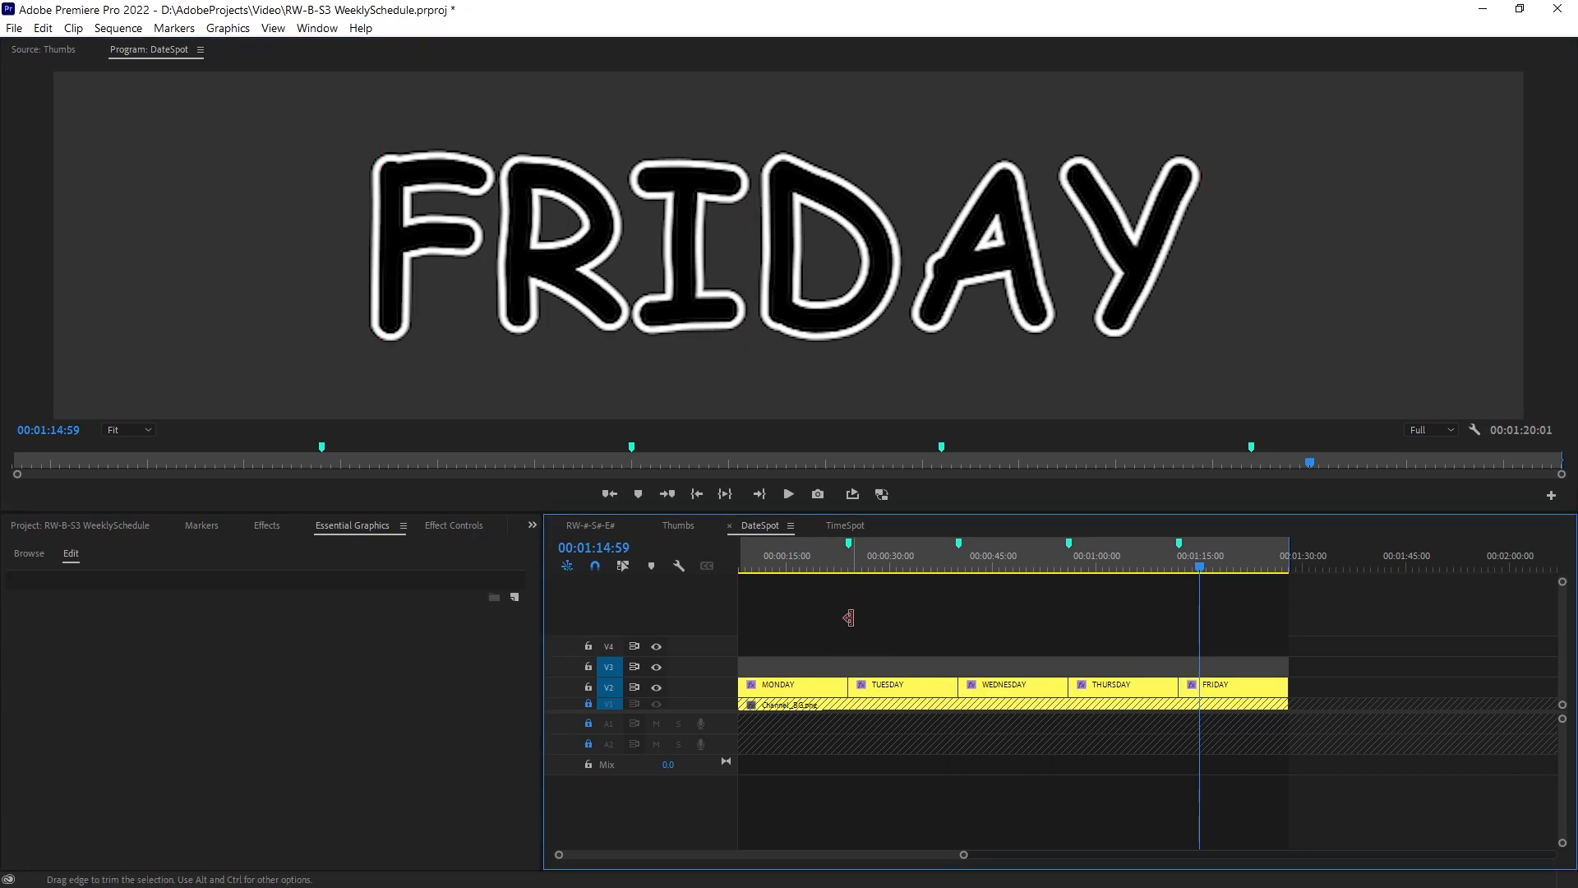
click(487, 526)
click(530, 535)
click(473, 521)
click(364, 520)
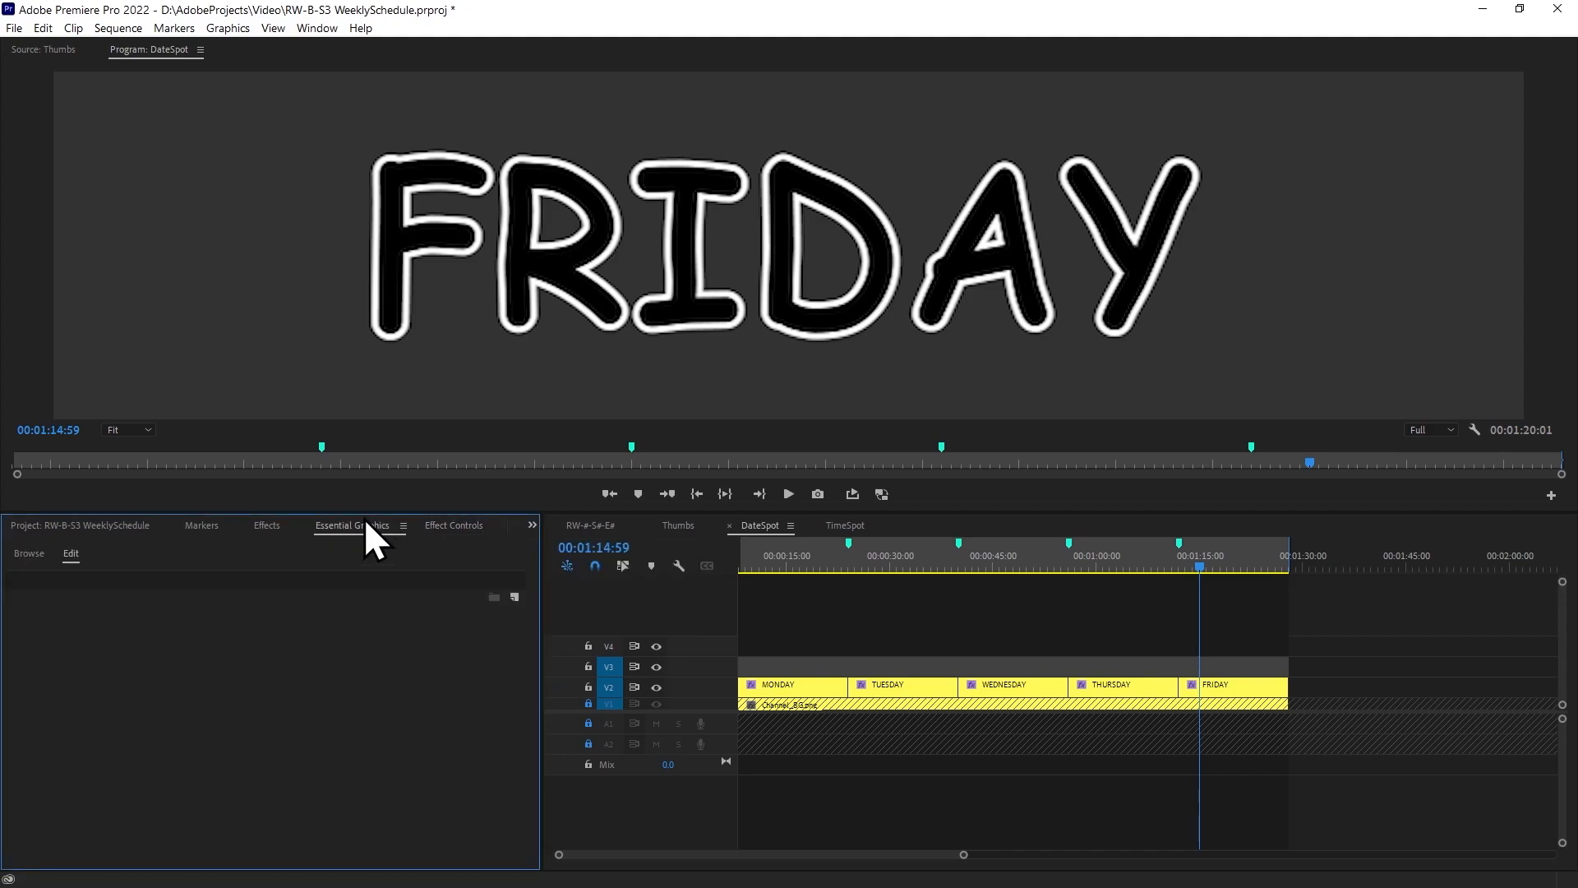
Apply the Cube Spin 3D Motion transition to all four cuts between the MONDAY to FRIDAY title clips.
click(269, 526)
click(12, 651)
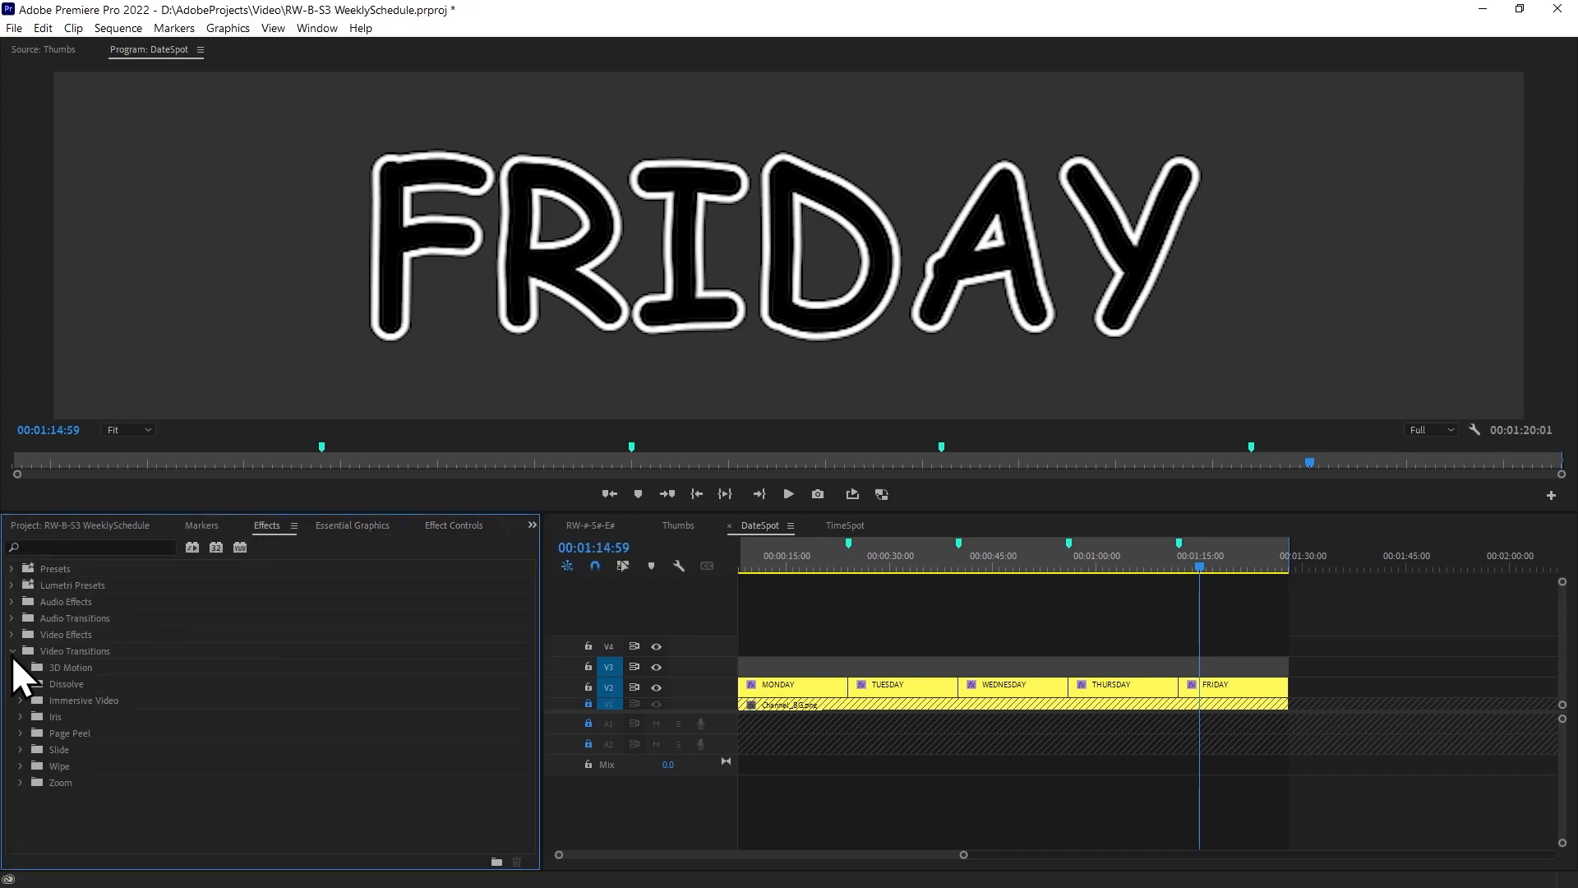
click(22, 663)
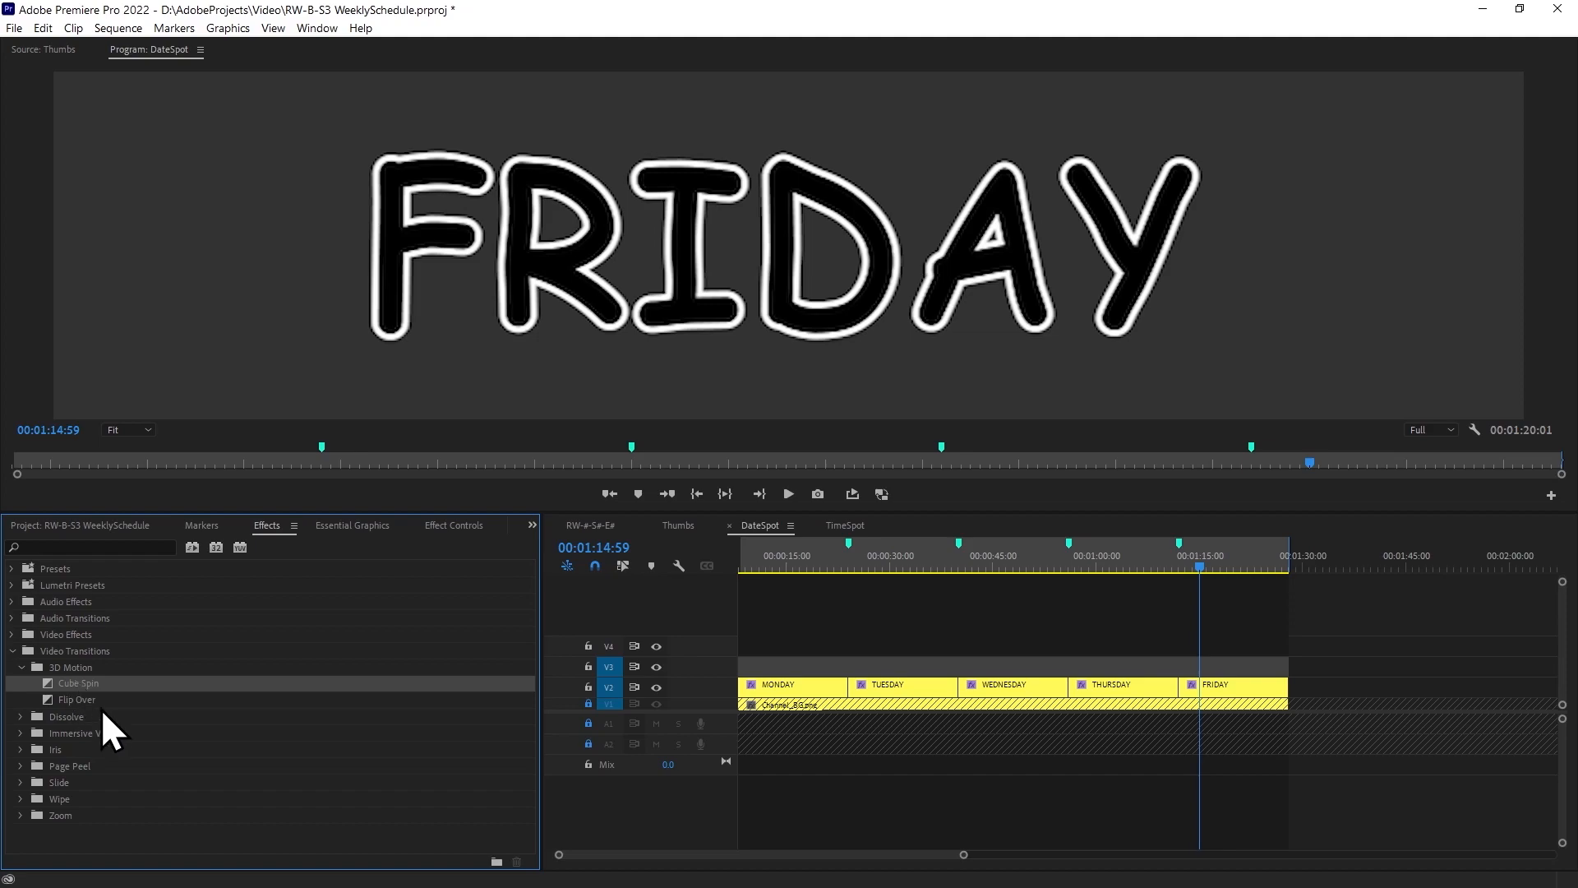
drag(482, 721, 852, 691)
drag(91, 688, 960, 695)
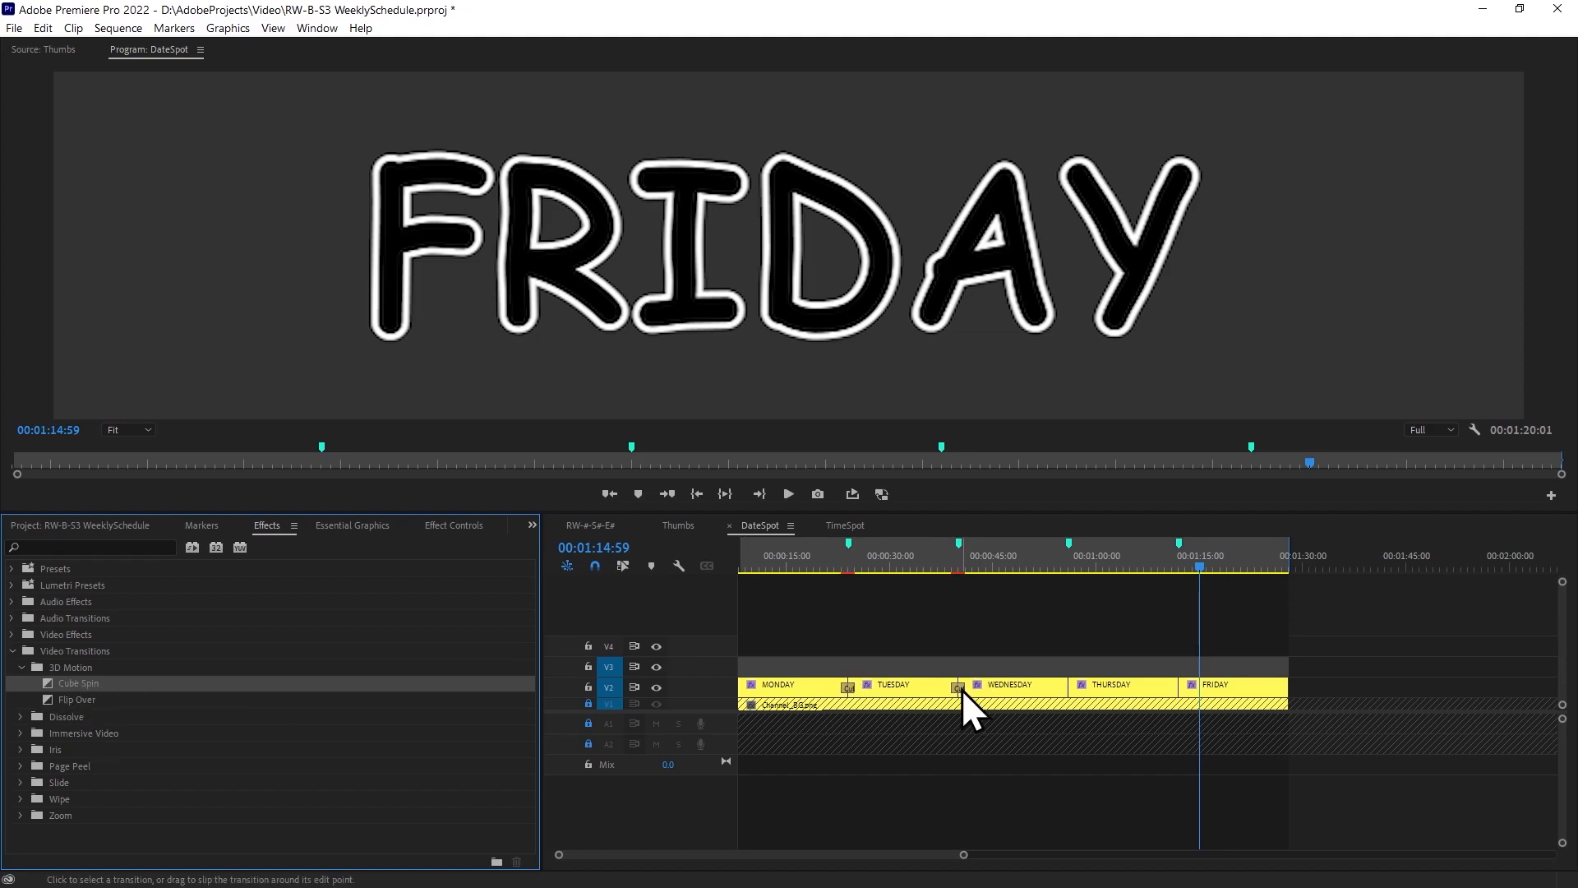
drag(41, 685, 1071, 699)
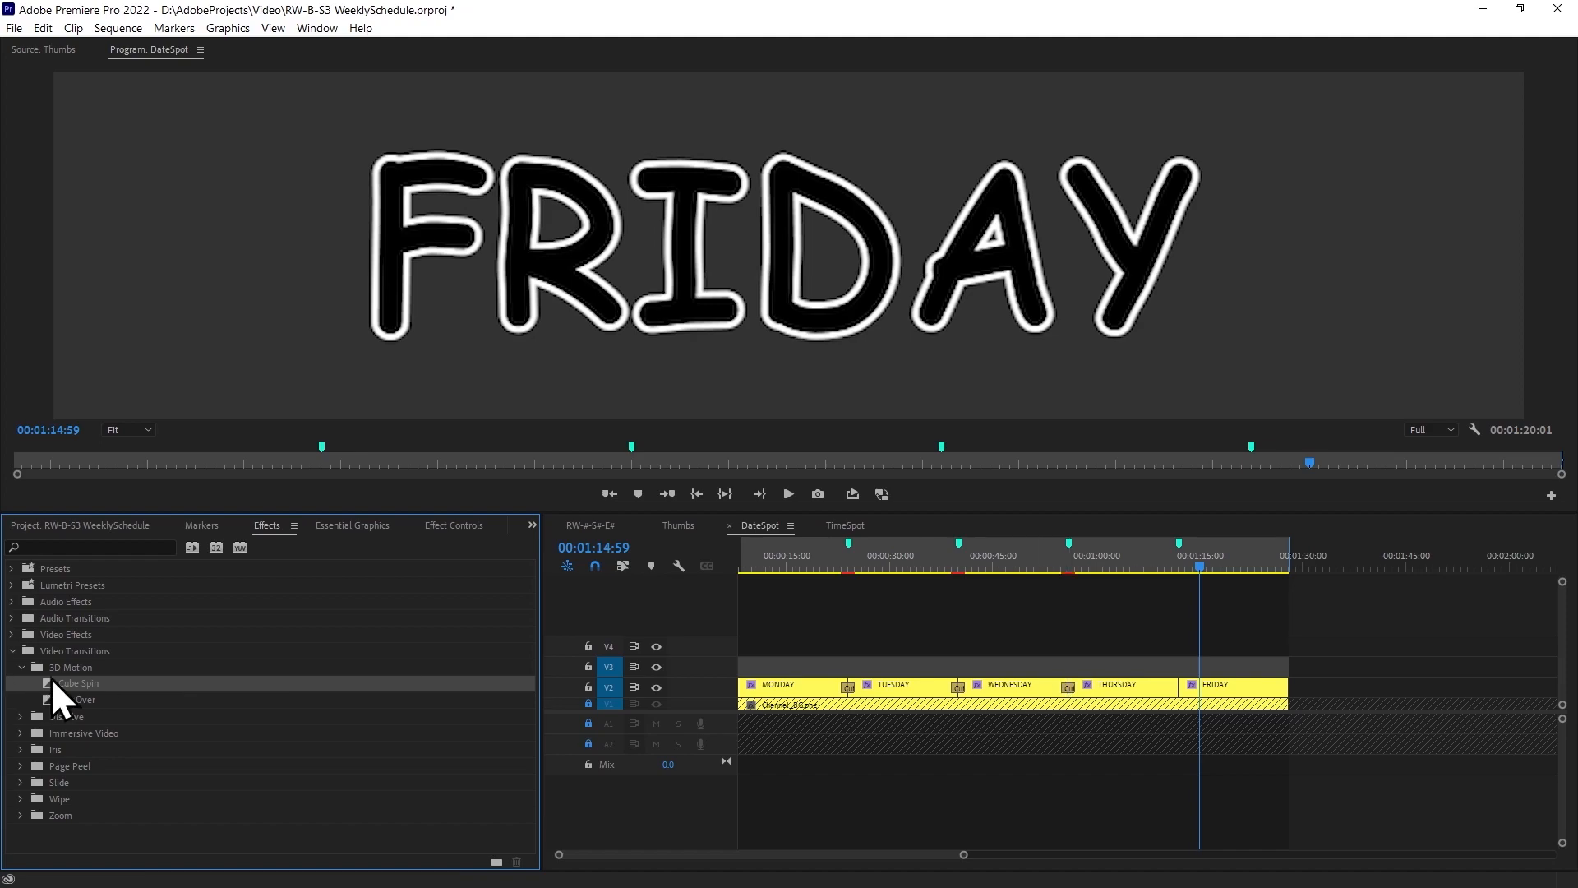
drag(256, 716, 1181, 691)
Set the Cube Spin transition between MONDAY and TUESDAY to spin vertically from the bottom, leaving its duration as it is.
click(850, 691)
click(353, 526)
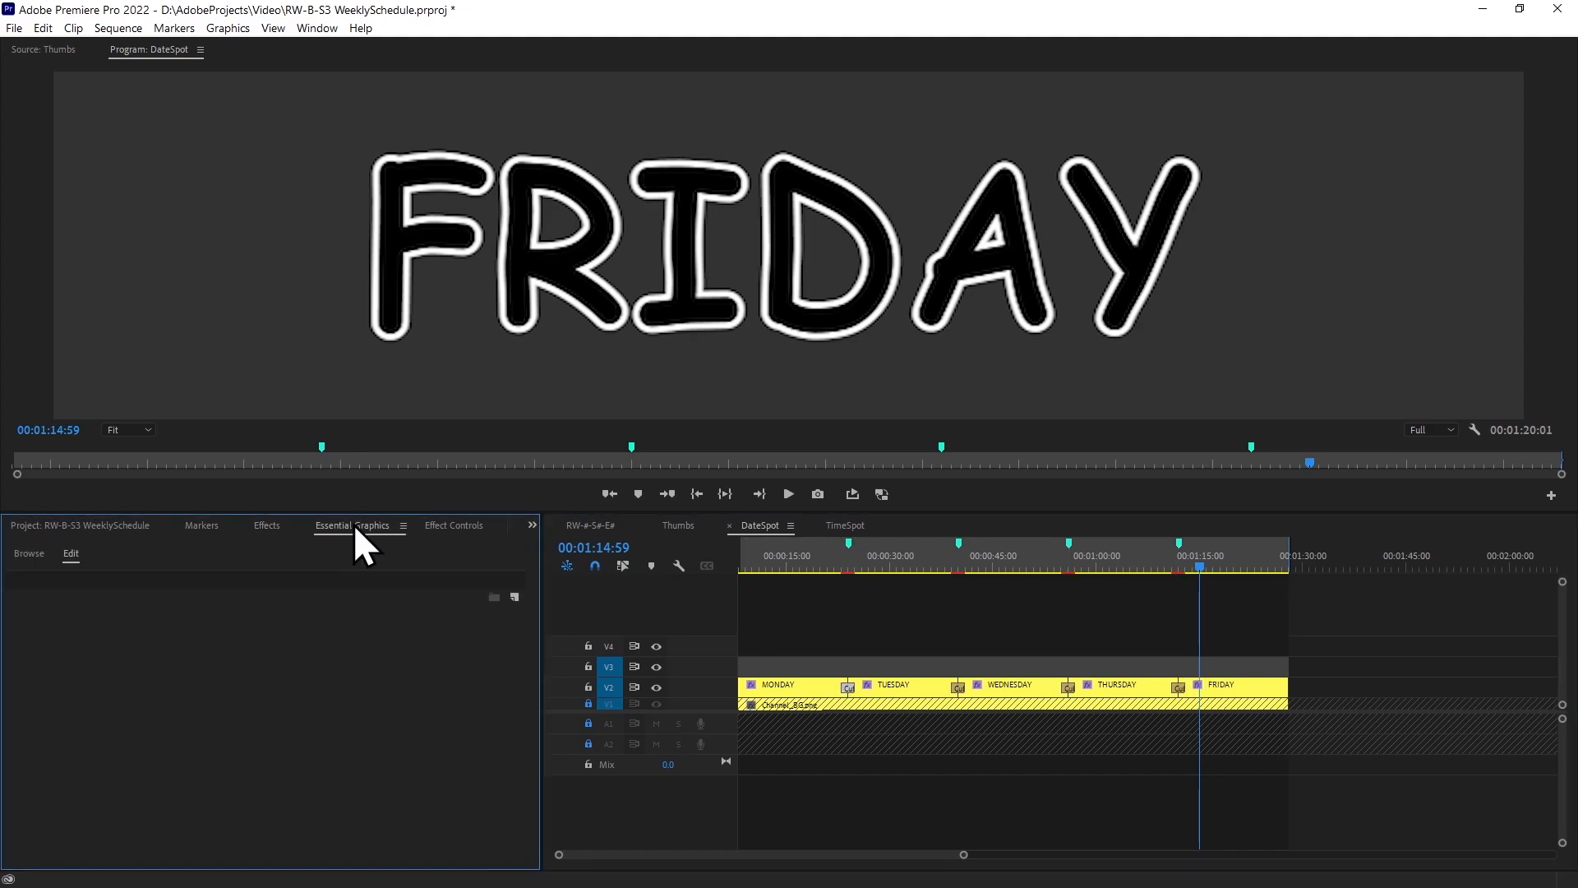
click(470, 529)
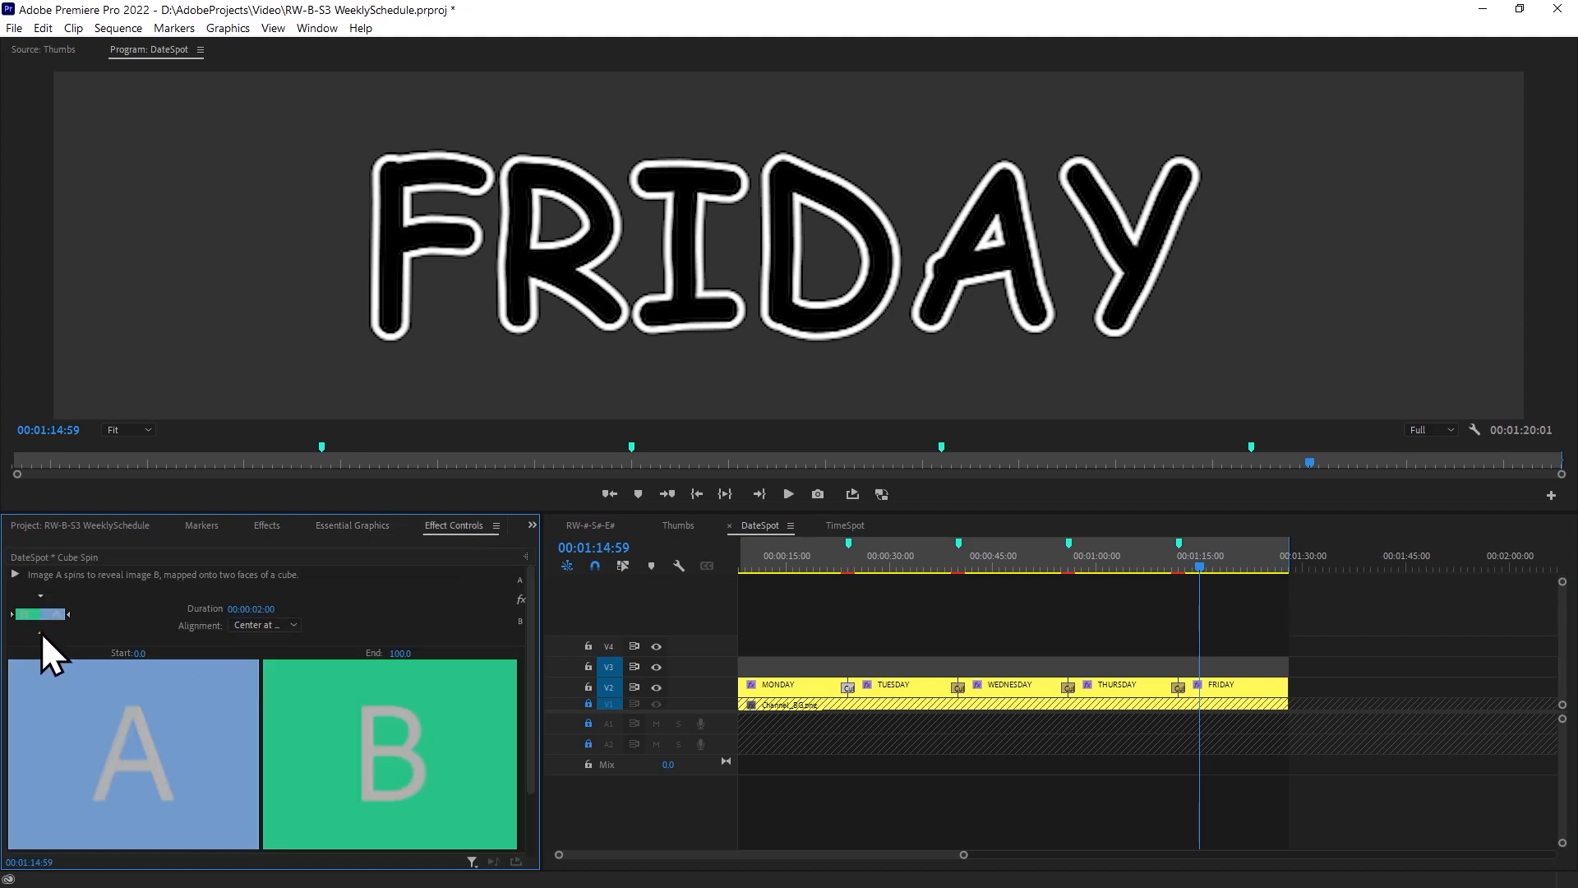
click(254, 608)
click(265, 607)
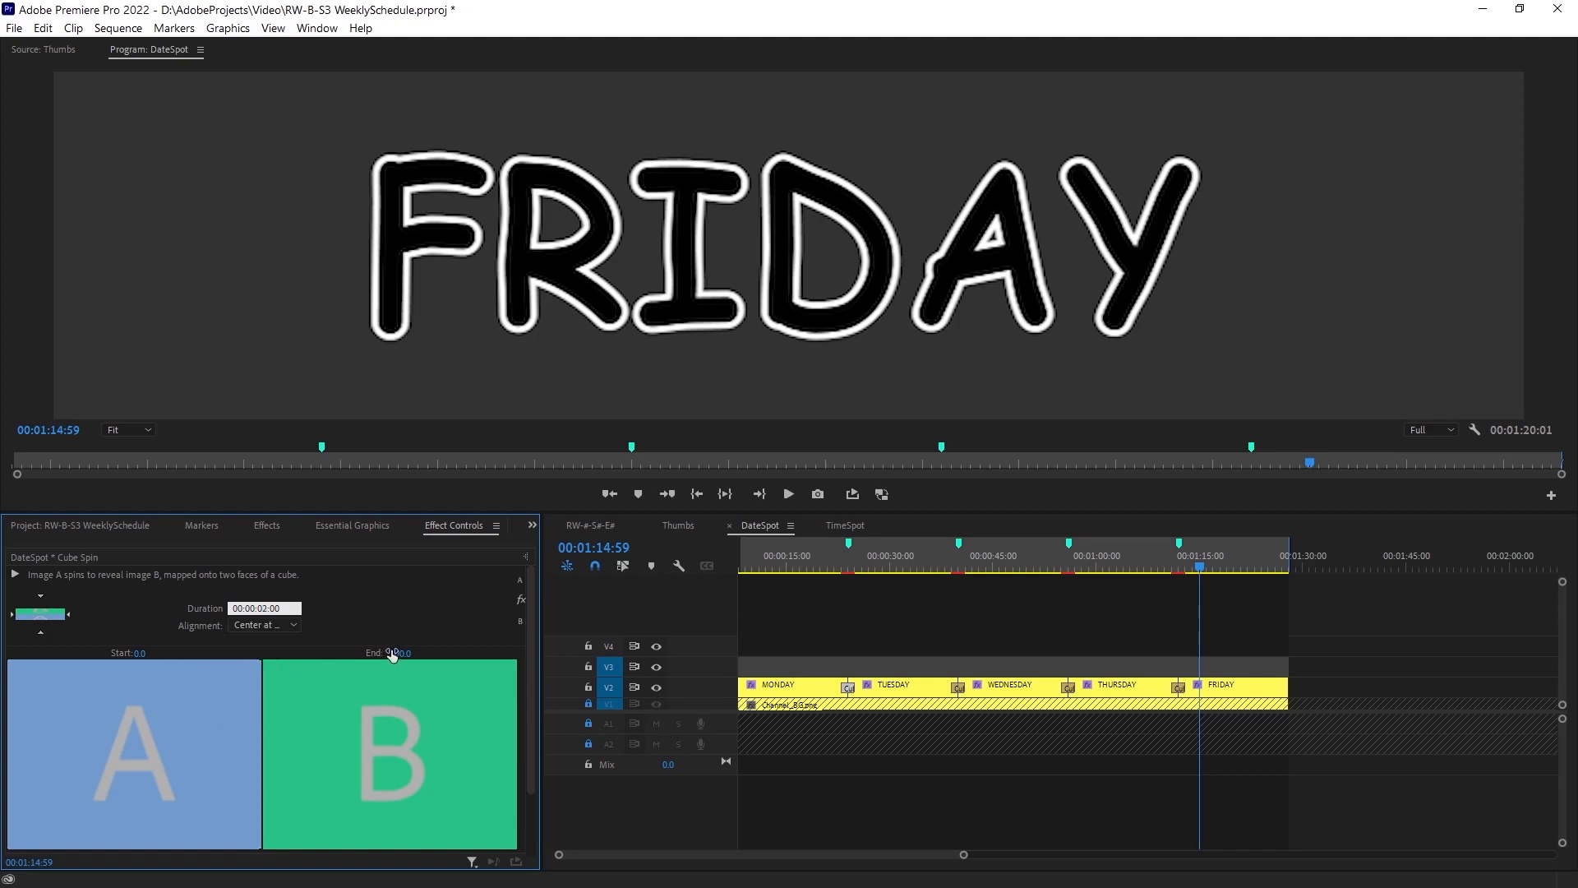
click(995, 649)
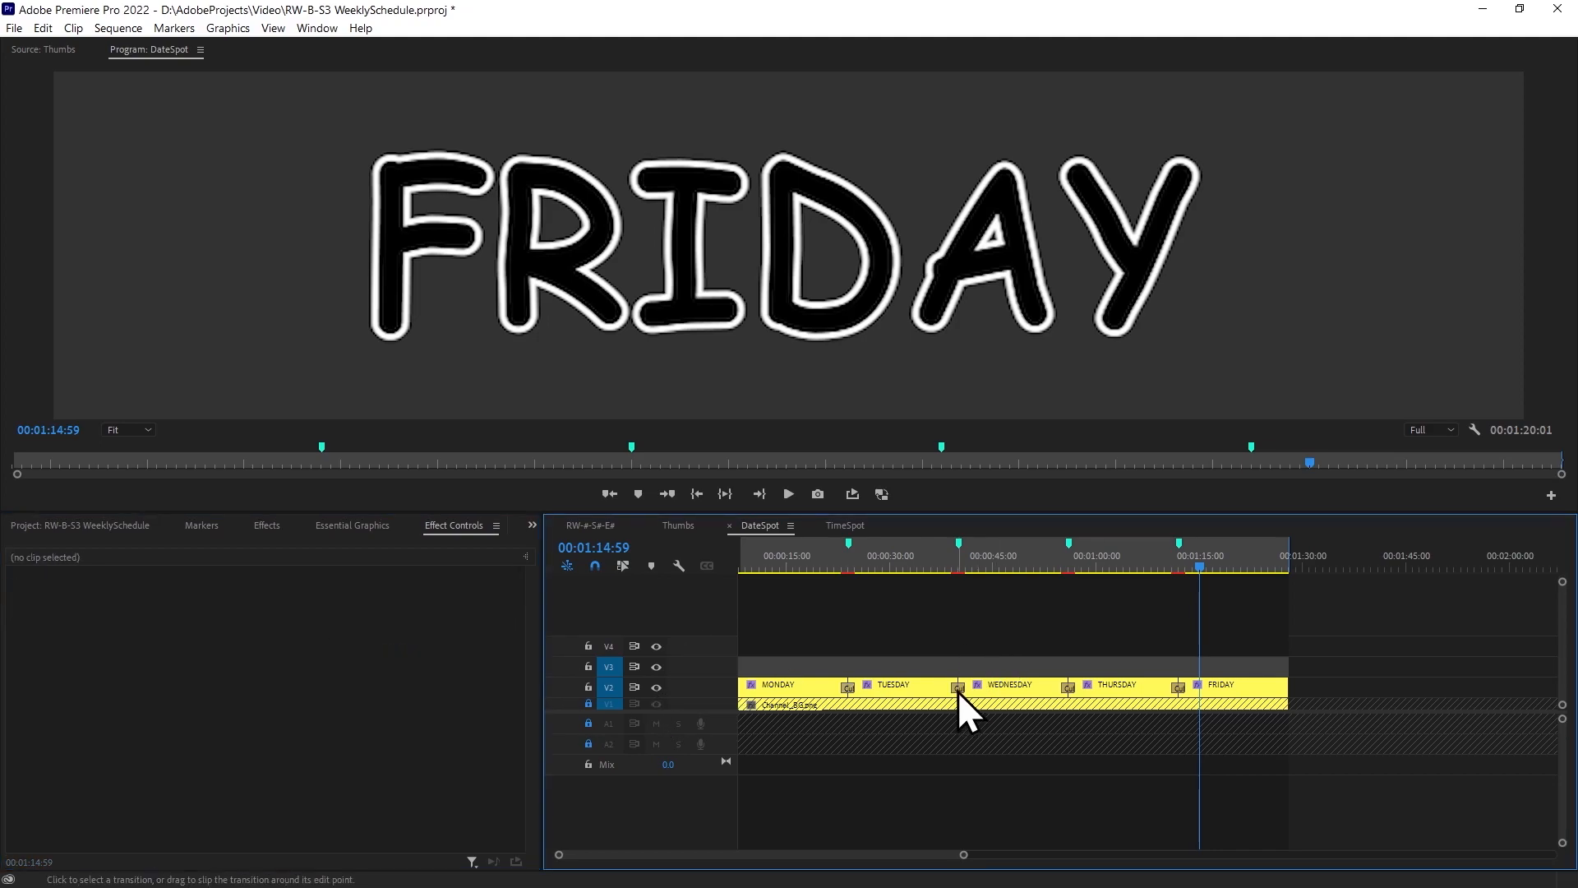
Set the three remaining Cube Spin transitions between TUESDAY and FRIDAY to spin vertically from the bottom.
click(958, 687)
click(43, 640)
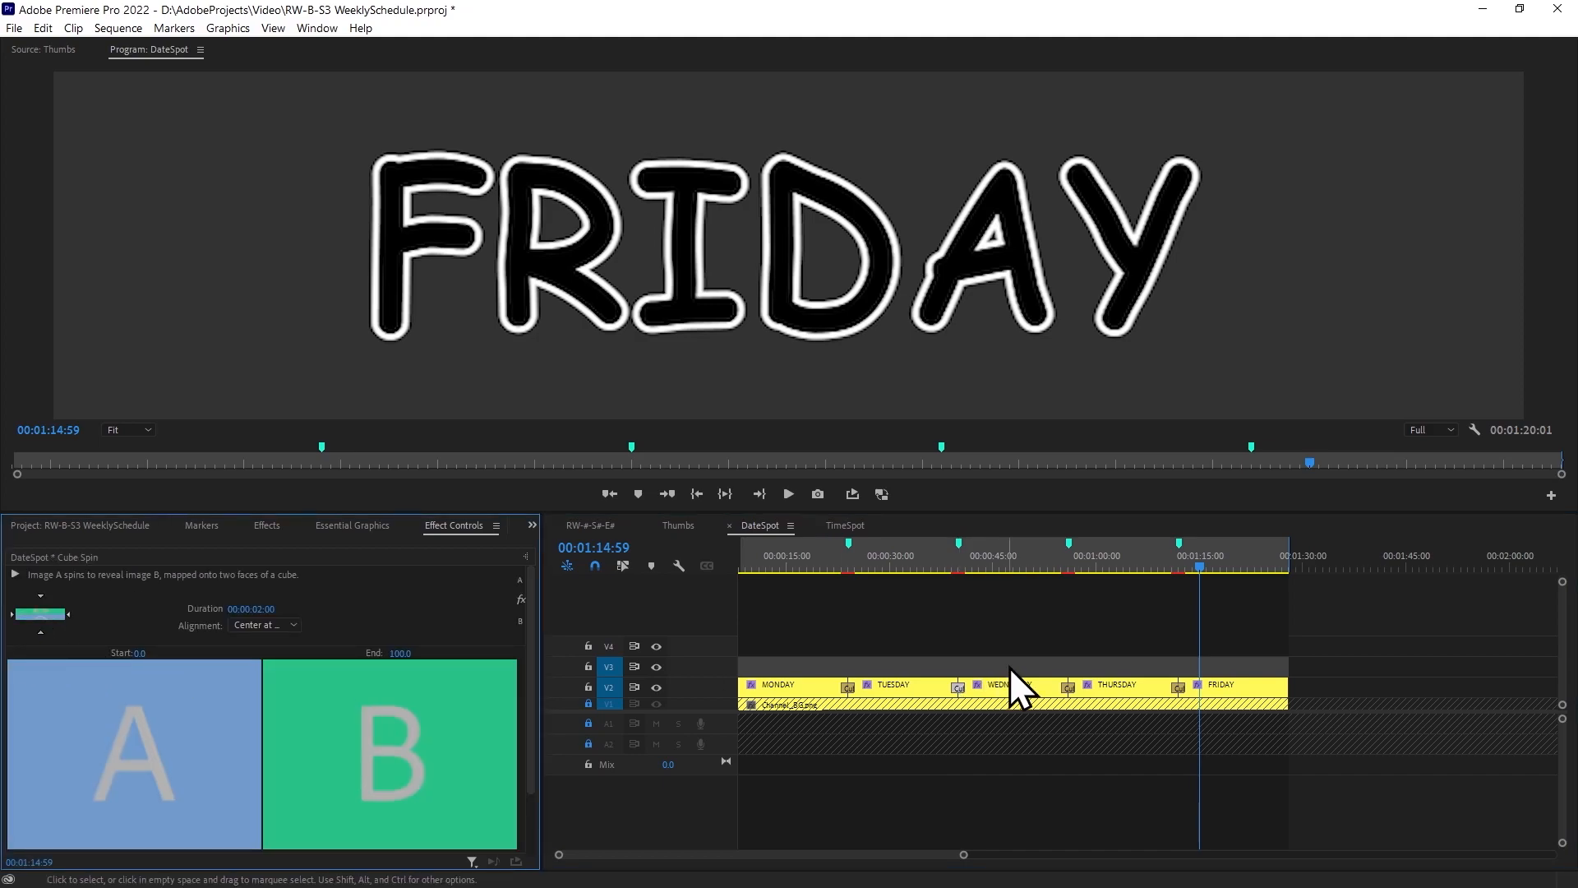
click(1067, 688)
click(46, 645)
click(1178, 688)
click(45, 644)
Scrub through the Cube Spin transition between MONDAY and TUESDAY and enable Reverse for it.
drag(765, 557, 857, 563)
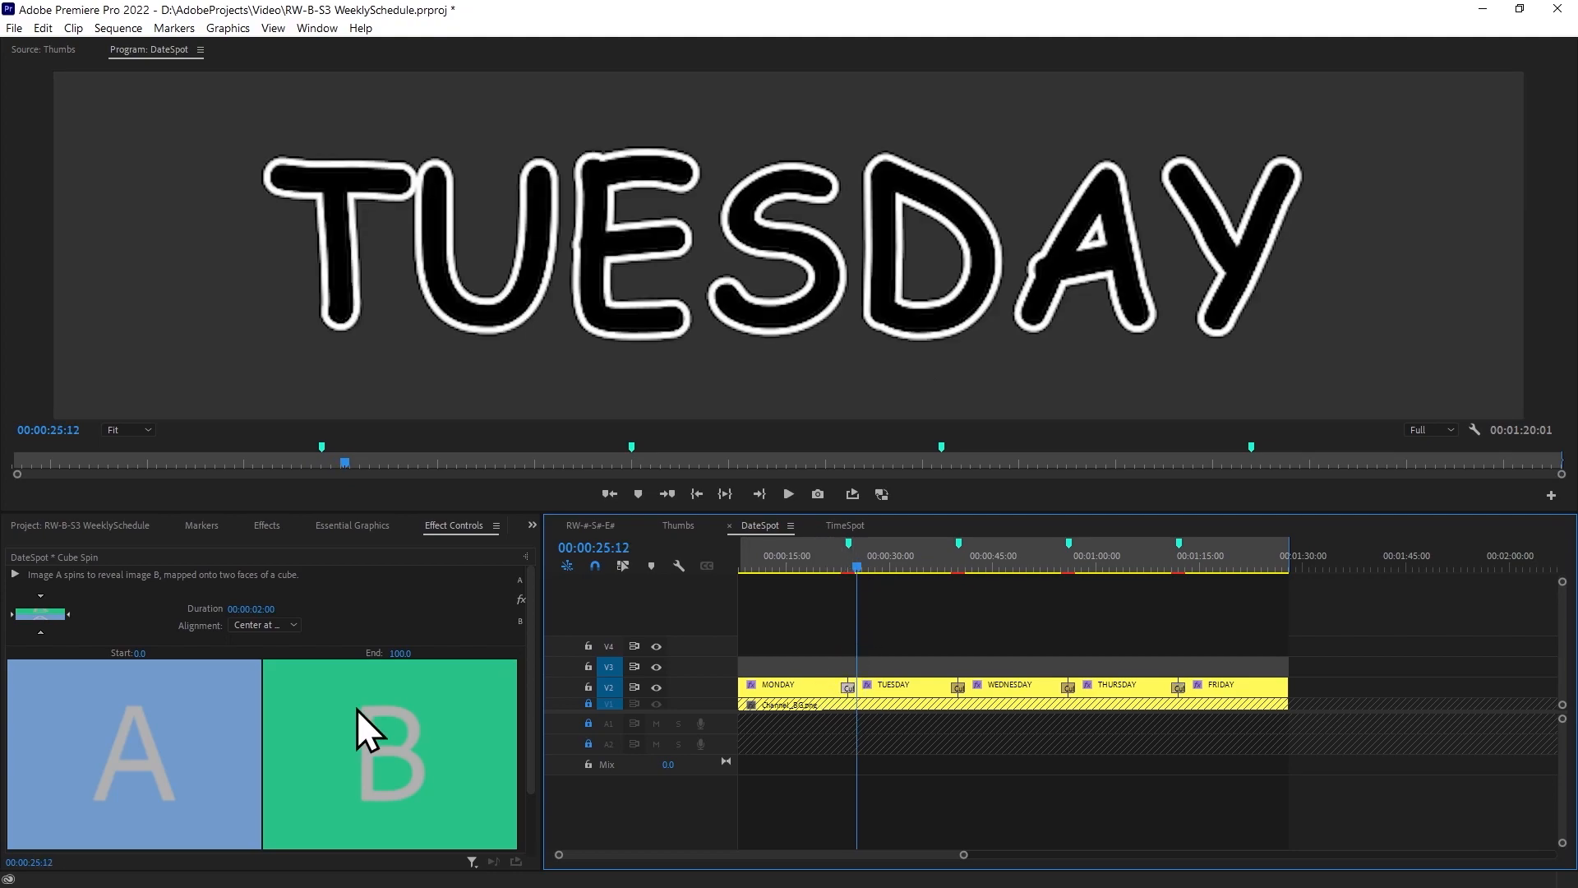
scroll(451, 653, down, 2)
click(294, 822)
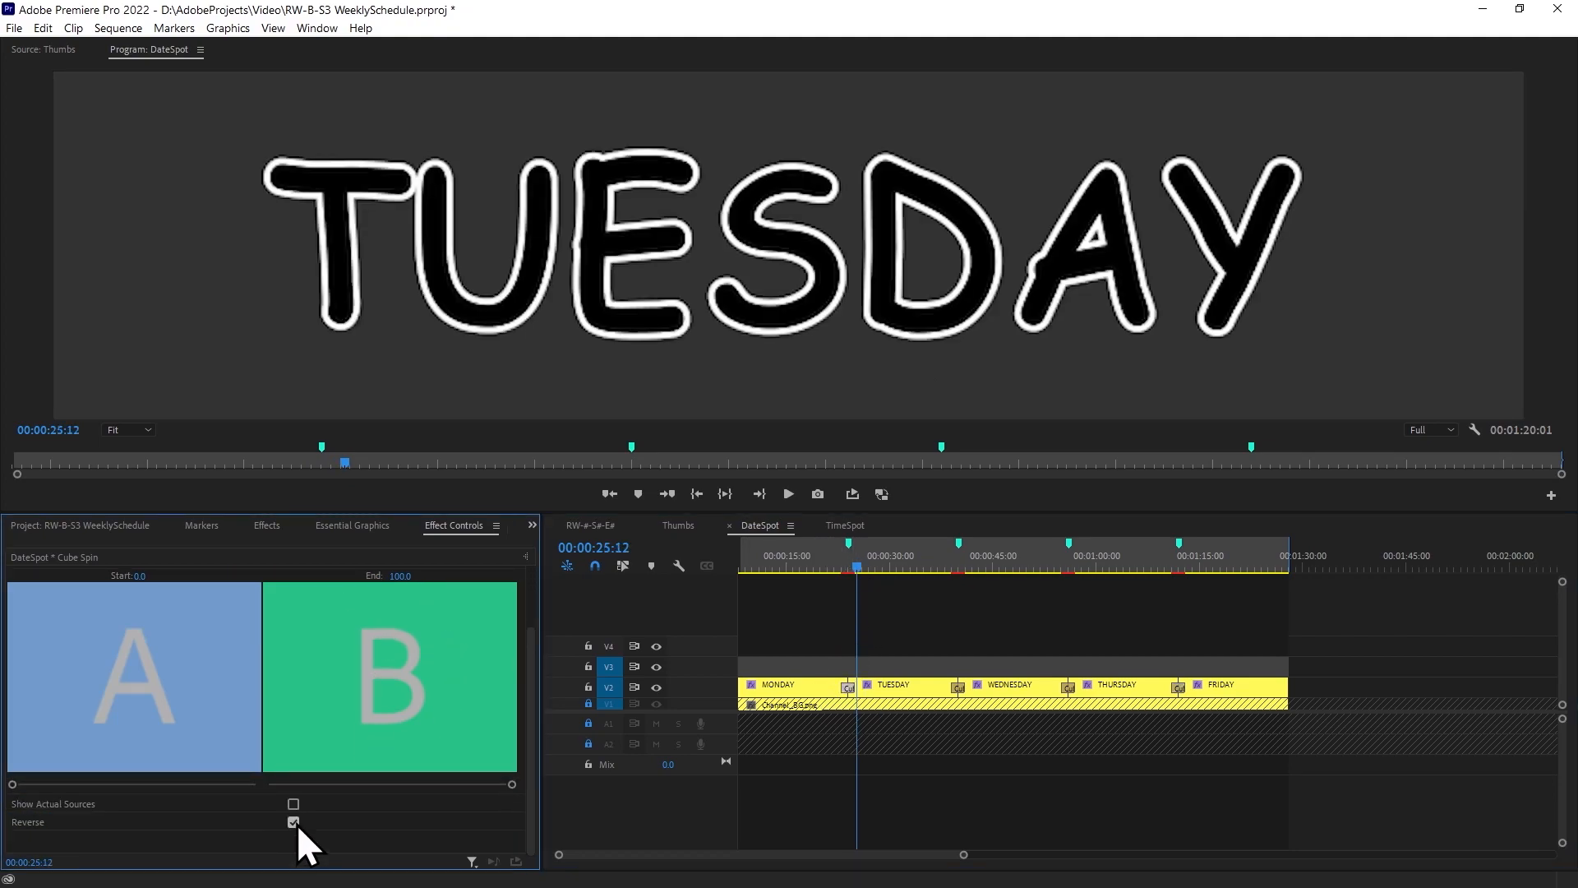
Enable Reverse for the three remaining Cube Spin transitions between TUESDAY and FRIDAY, scrubbing through the timeline to check the spin direction.
click(959, 687)
scroll(486, 750, down, 2)
click(294, 822)
click(836, 566)
drag(837, 566, 1070, 580)
click(1072, 687)
scroll(370, 822, down, 3)
click(296, 821)
click(1179, 688)
scroll(340, 814, down, 2)
click(962, 615)
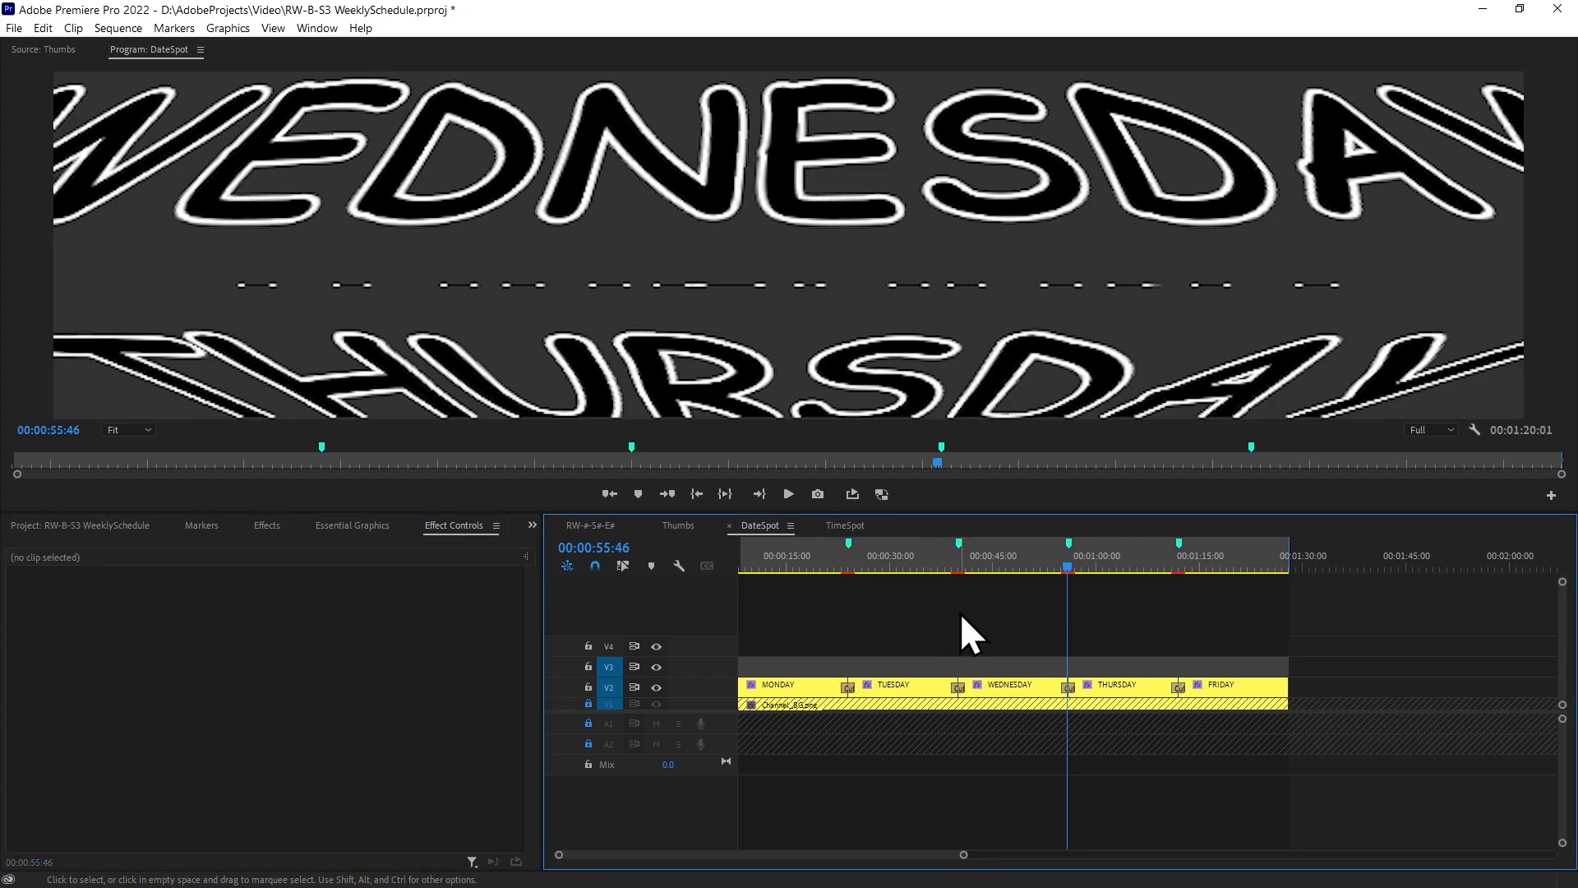
Play the RW-#-S#-E# sequence from the end of the intro and across the MONDAY to TUESDAY change to check the header.
click(588, 525)
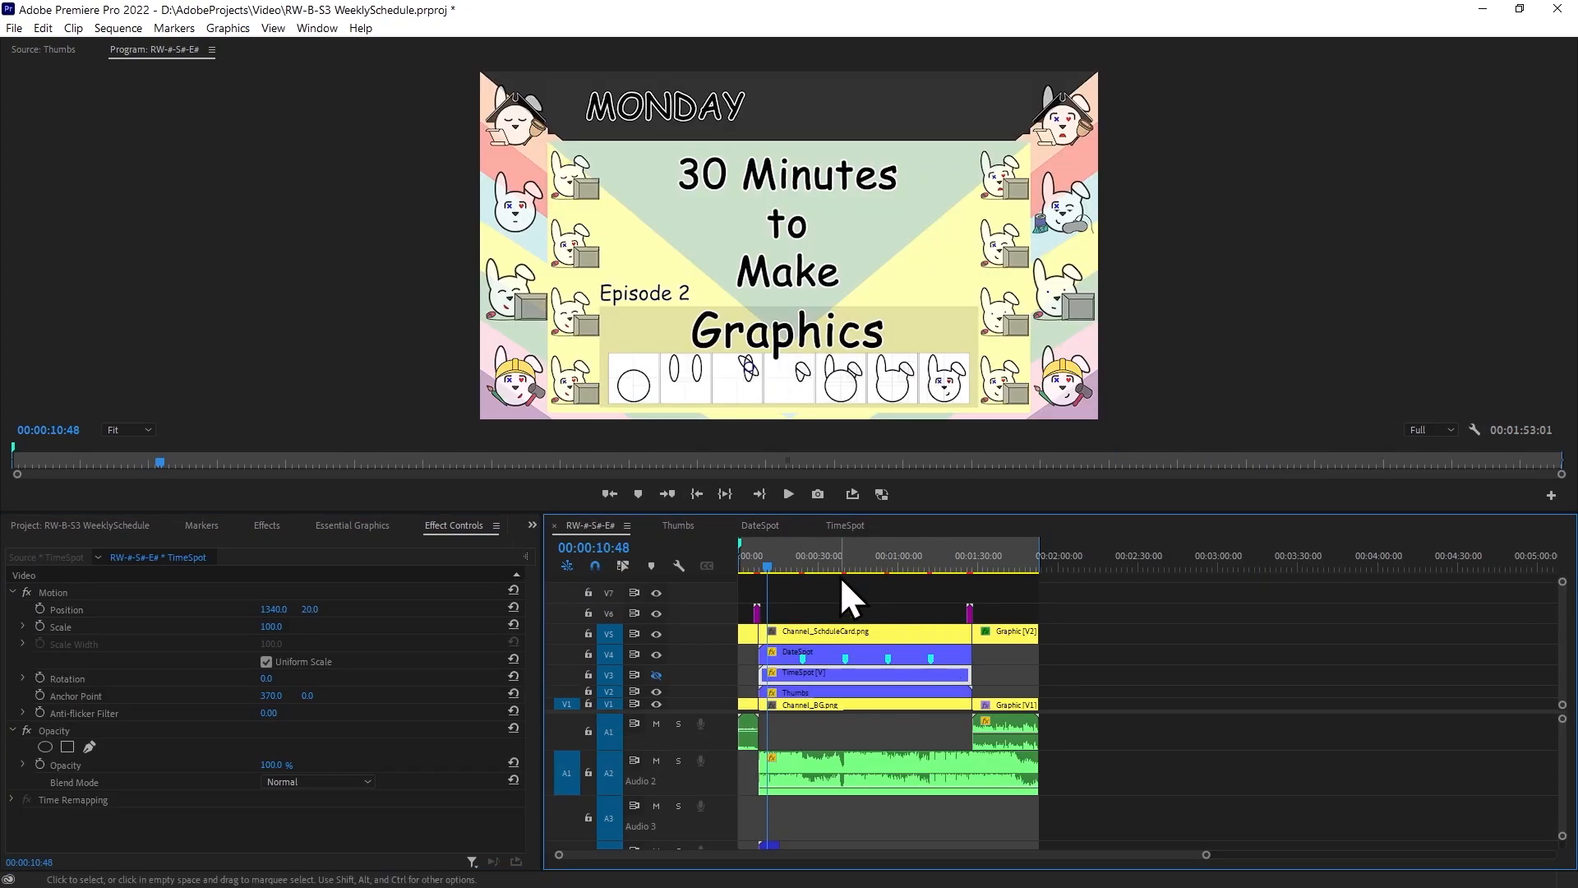
click(757, 560)
click(1197, 613)
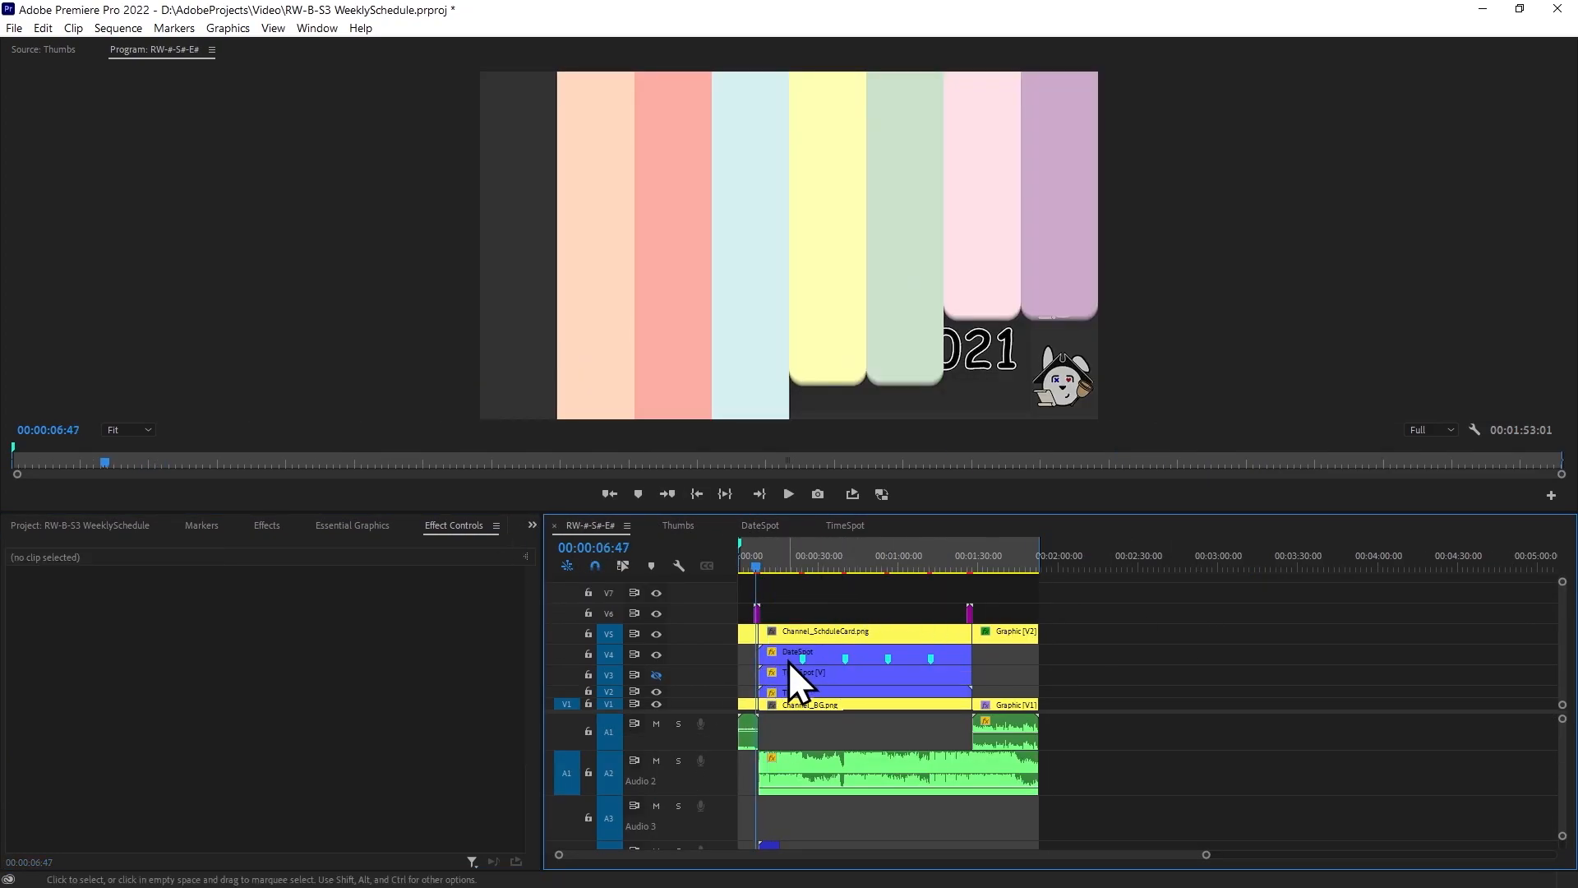
key(space)
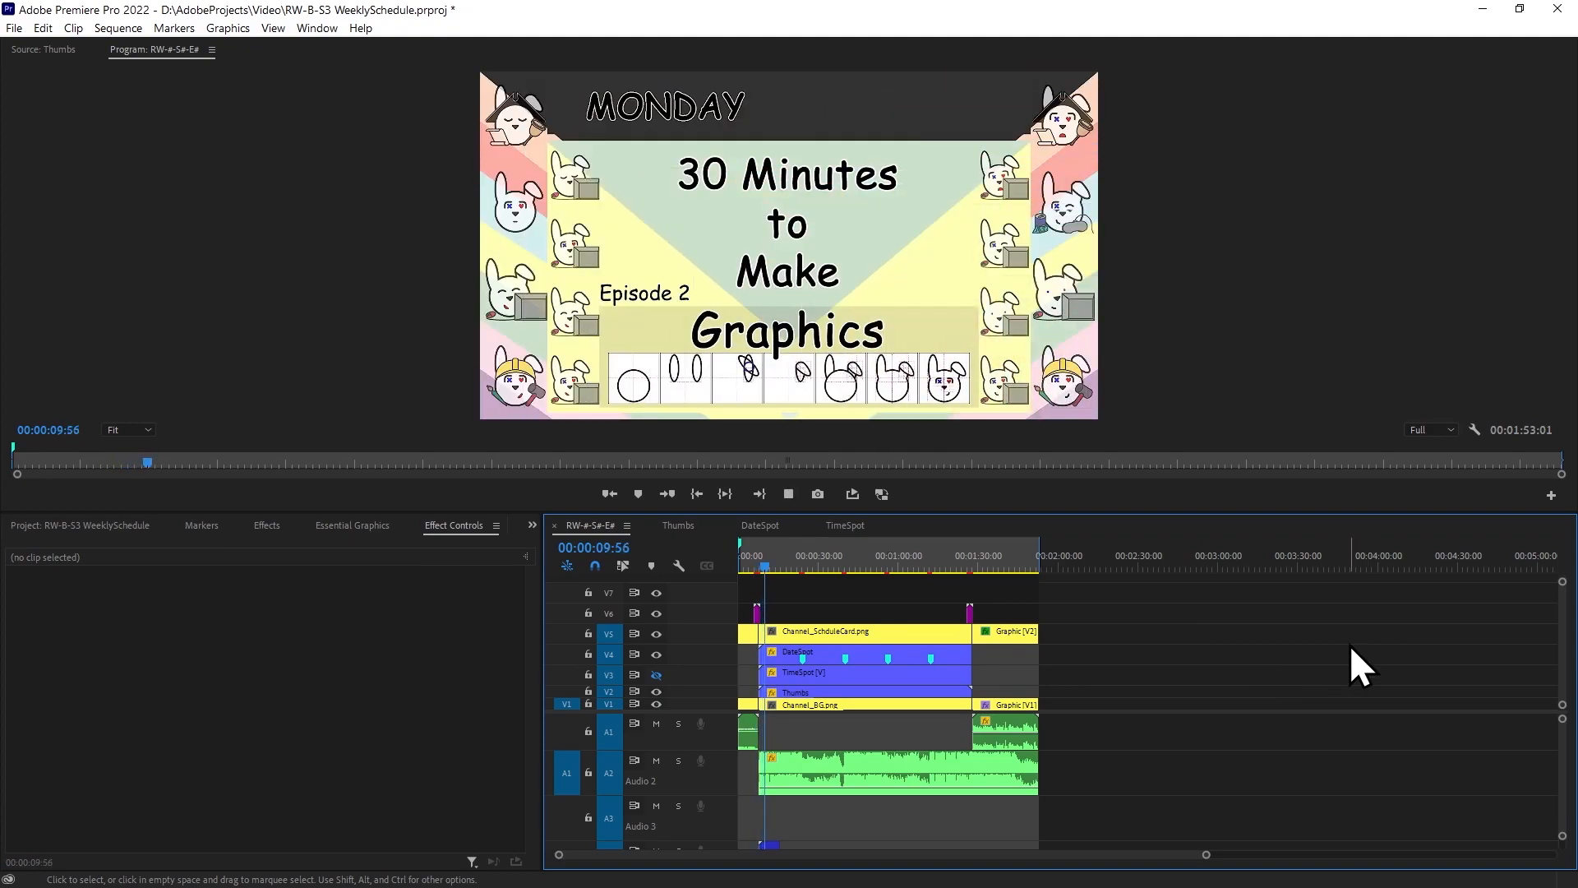
click(802, 564)
click(796, 560)
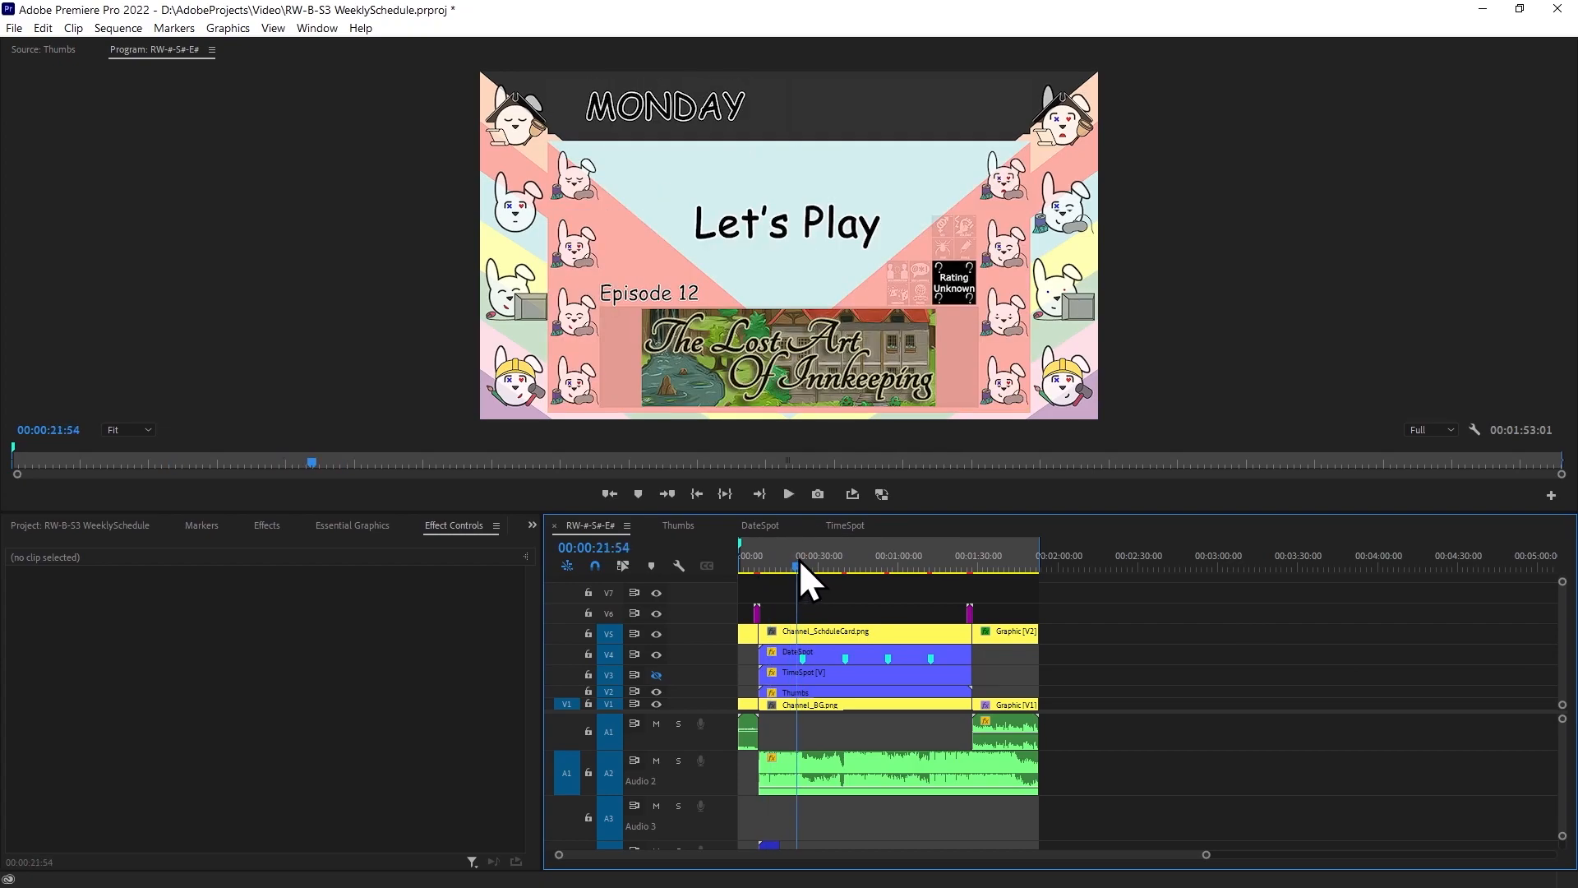
key(space)
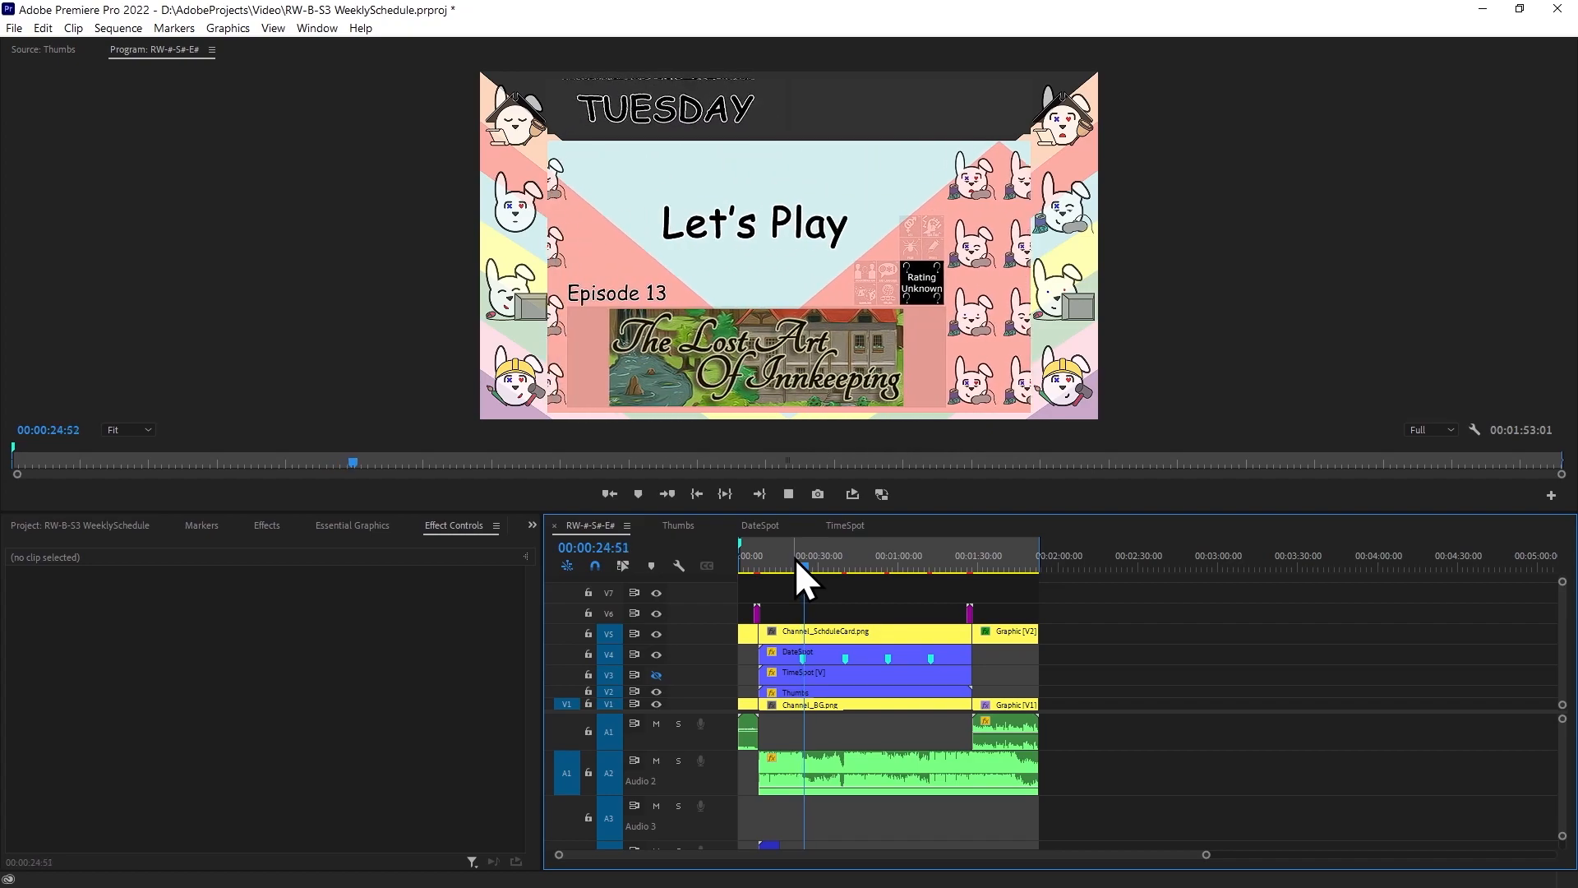
key(space)
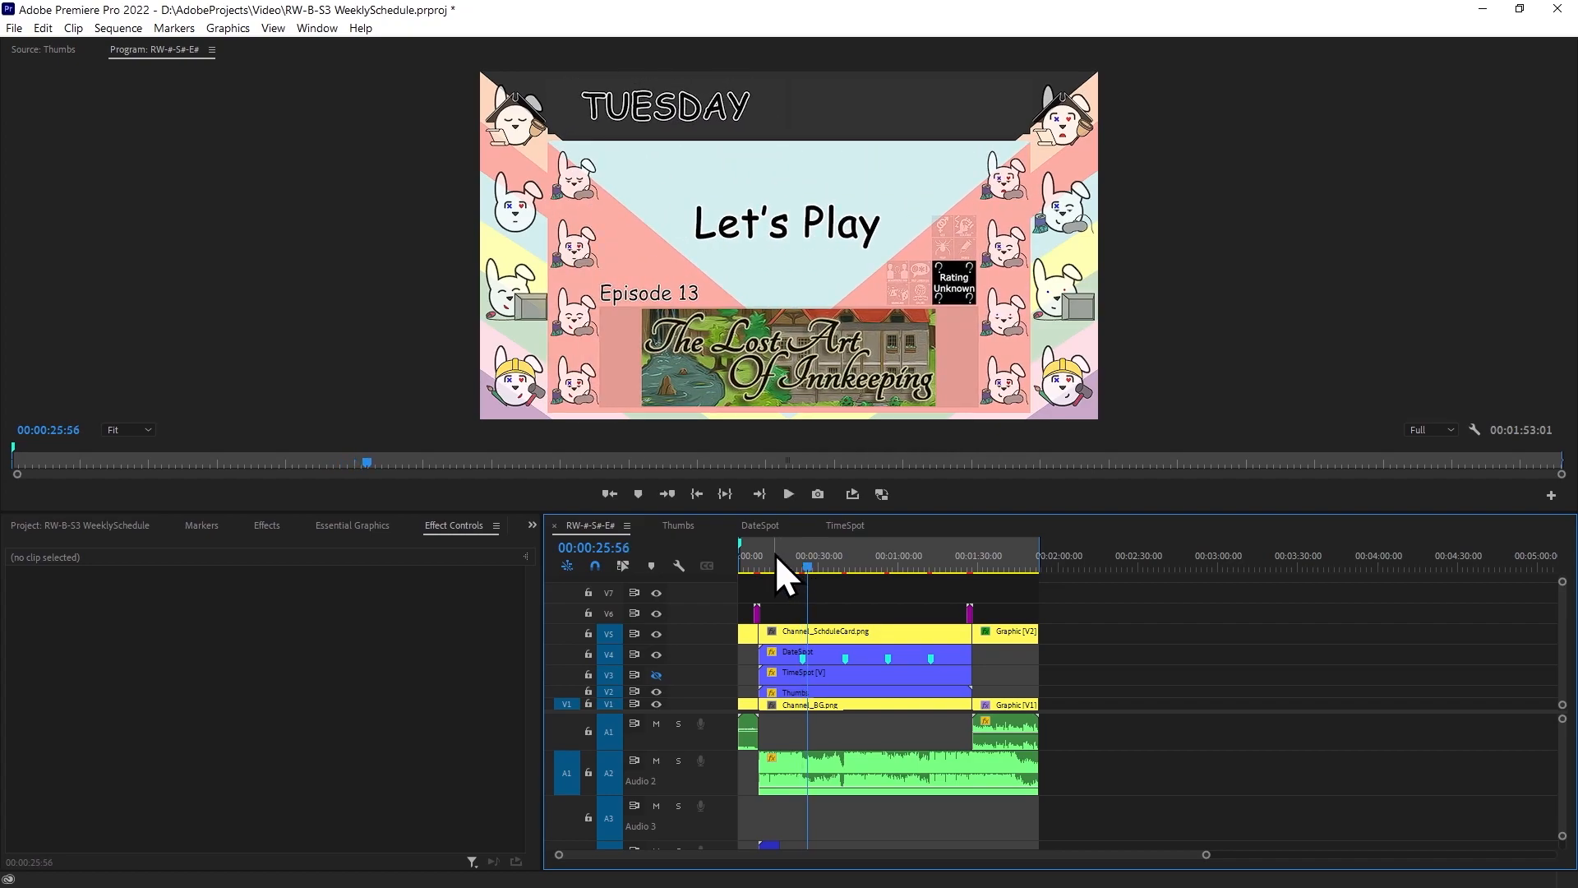
Check the duration of the first Push transition in the Thumbs sequence and return to the RW-#-S#-E# sequence.
click(690, 526)
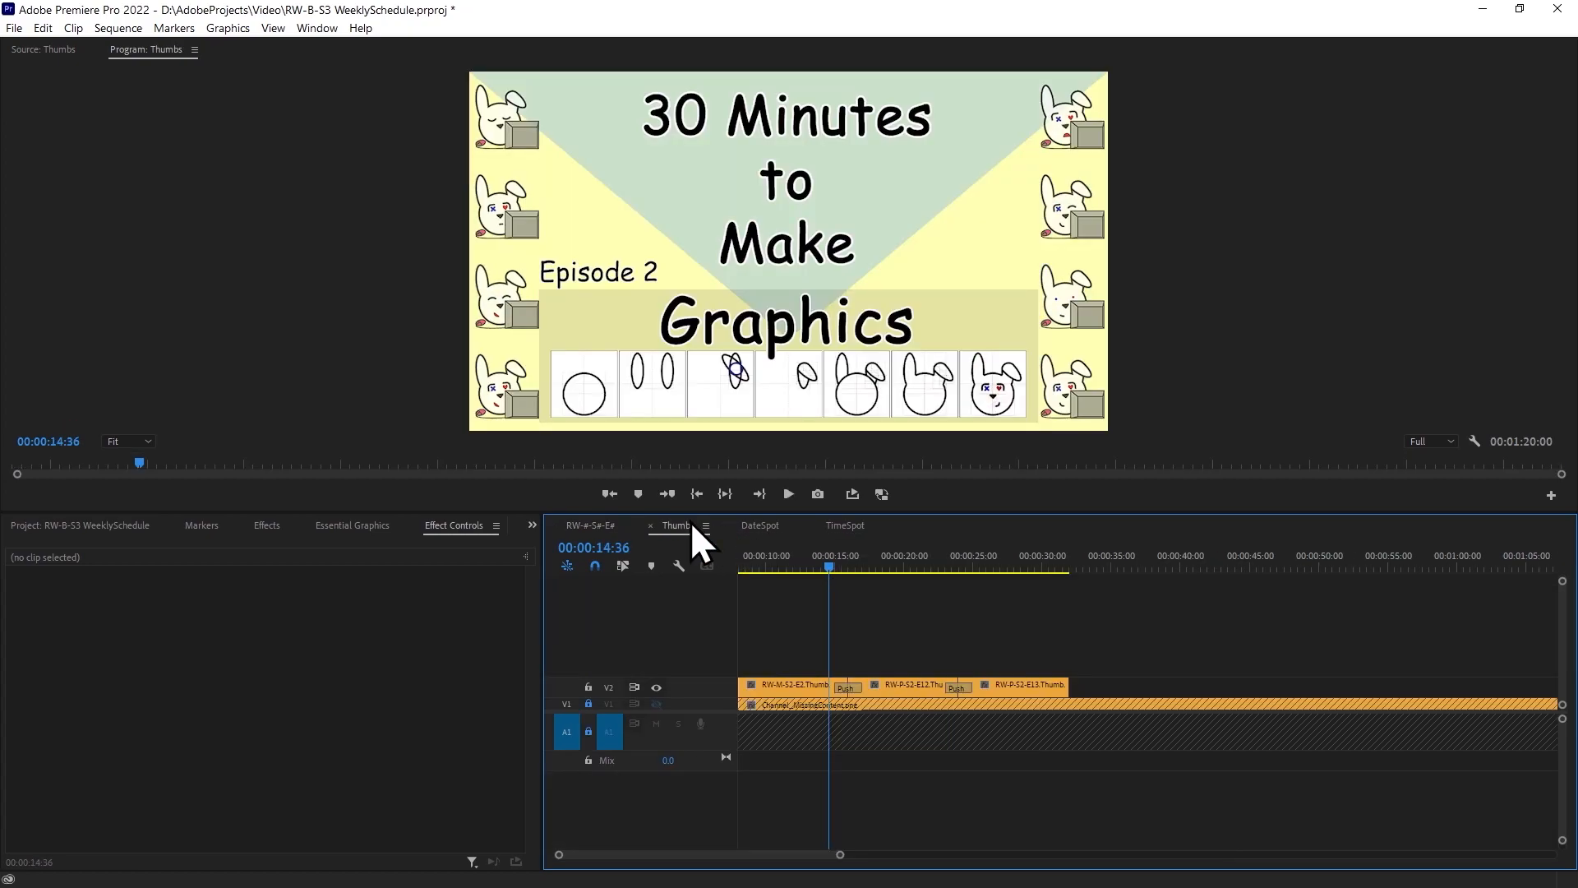
click(851, 693)
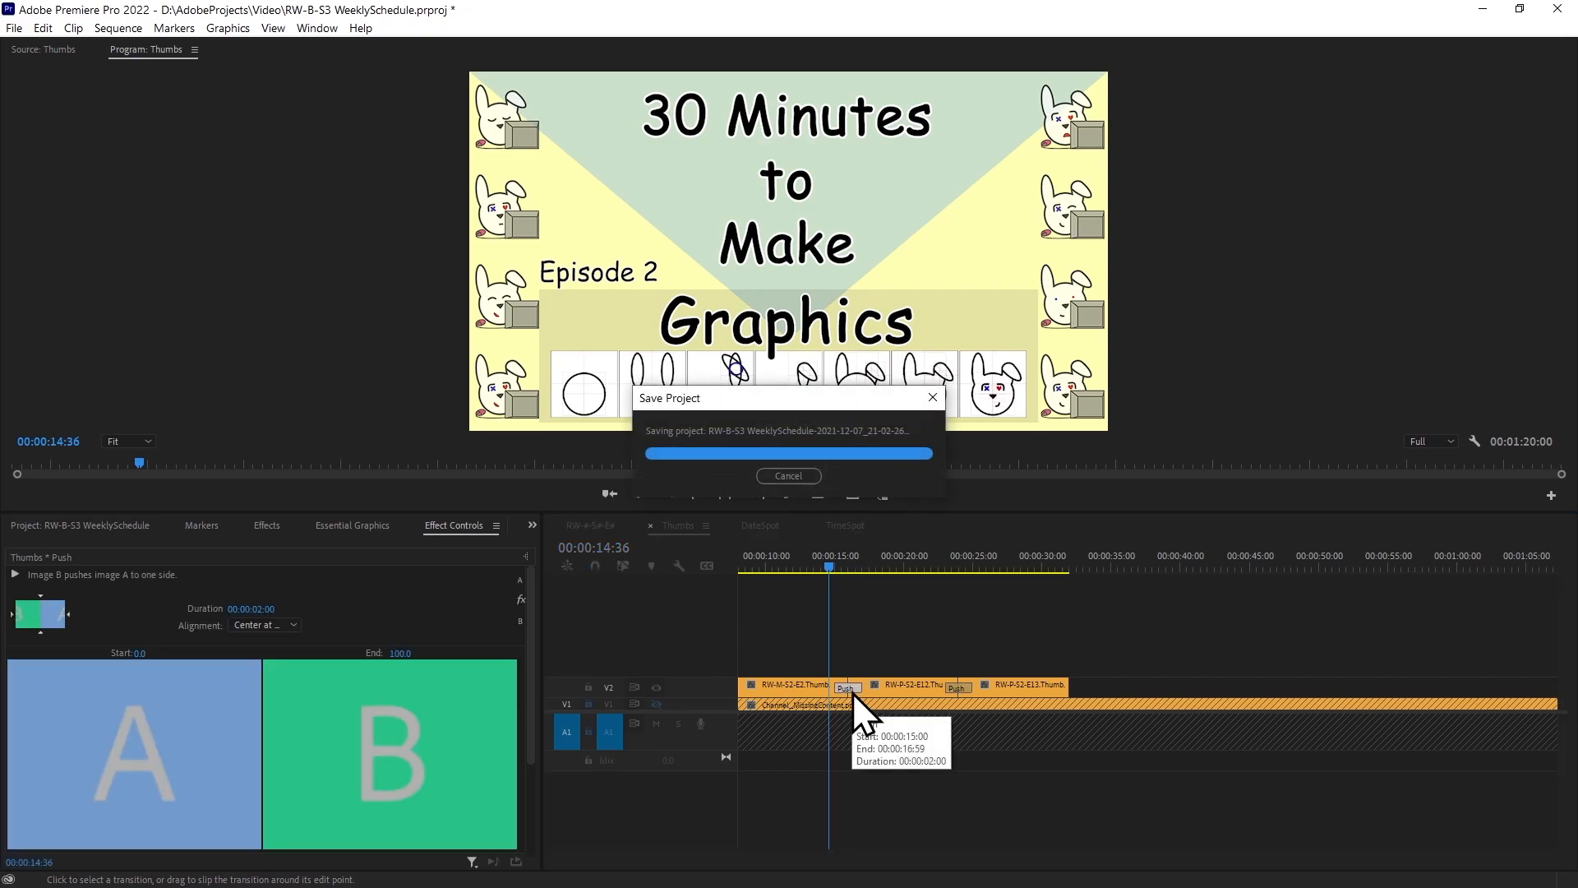
click(593, 526)
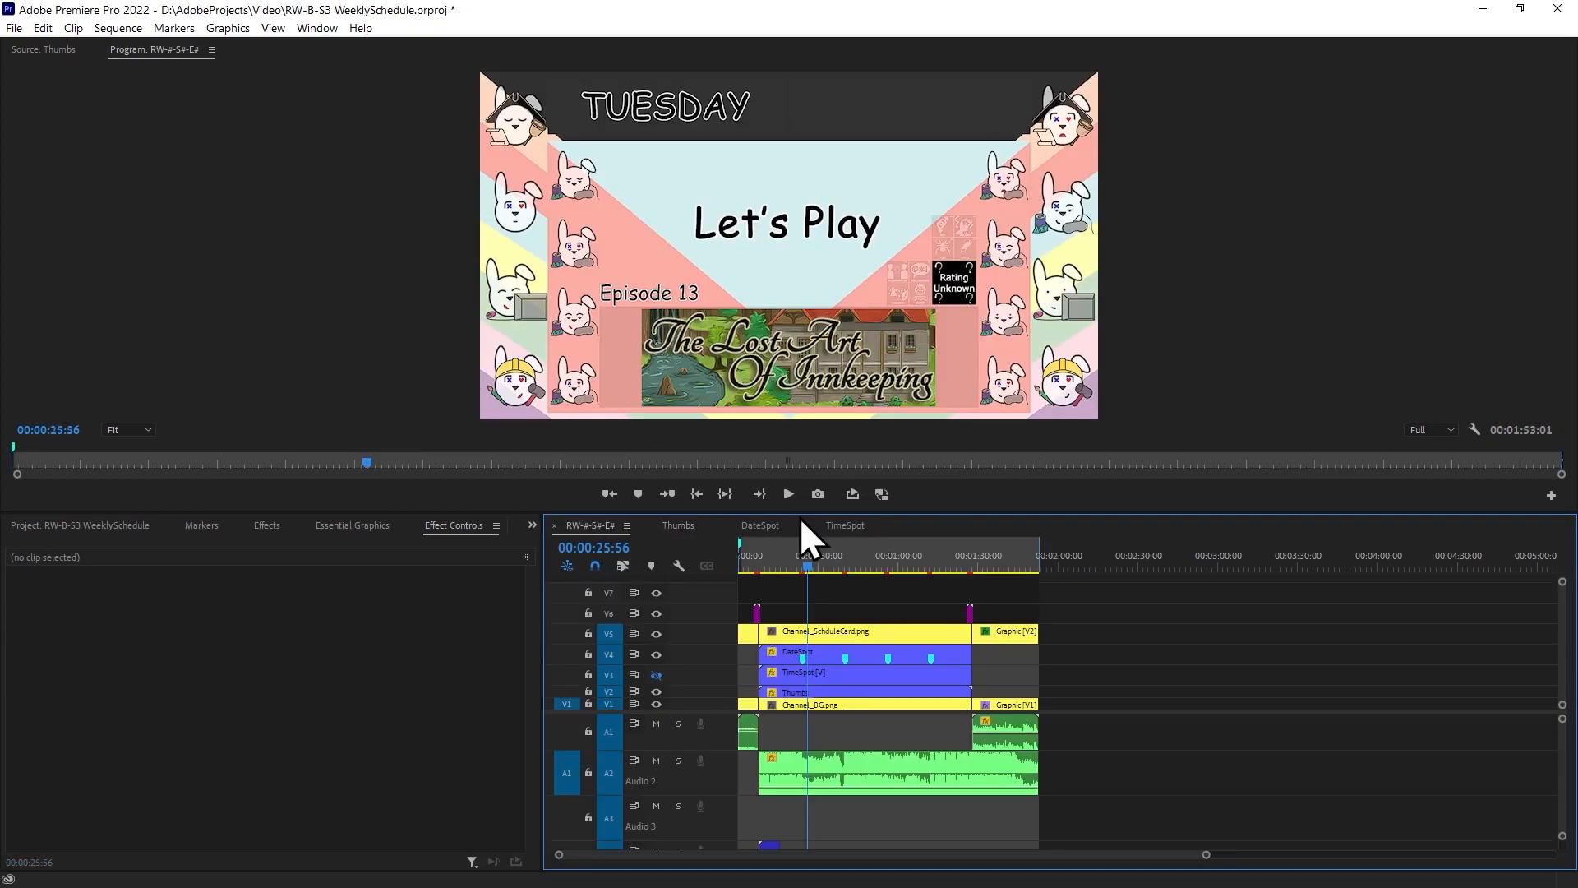
Set the duration of the DateSpot Cube Spin transition between MONDAY and TUESDAY to 00:00:01:00 and play it back.
click(776, 523)
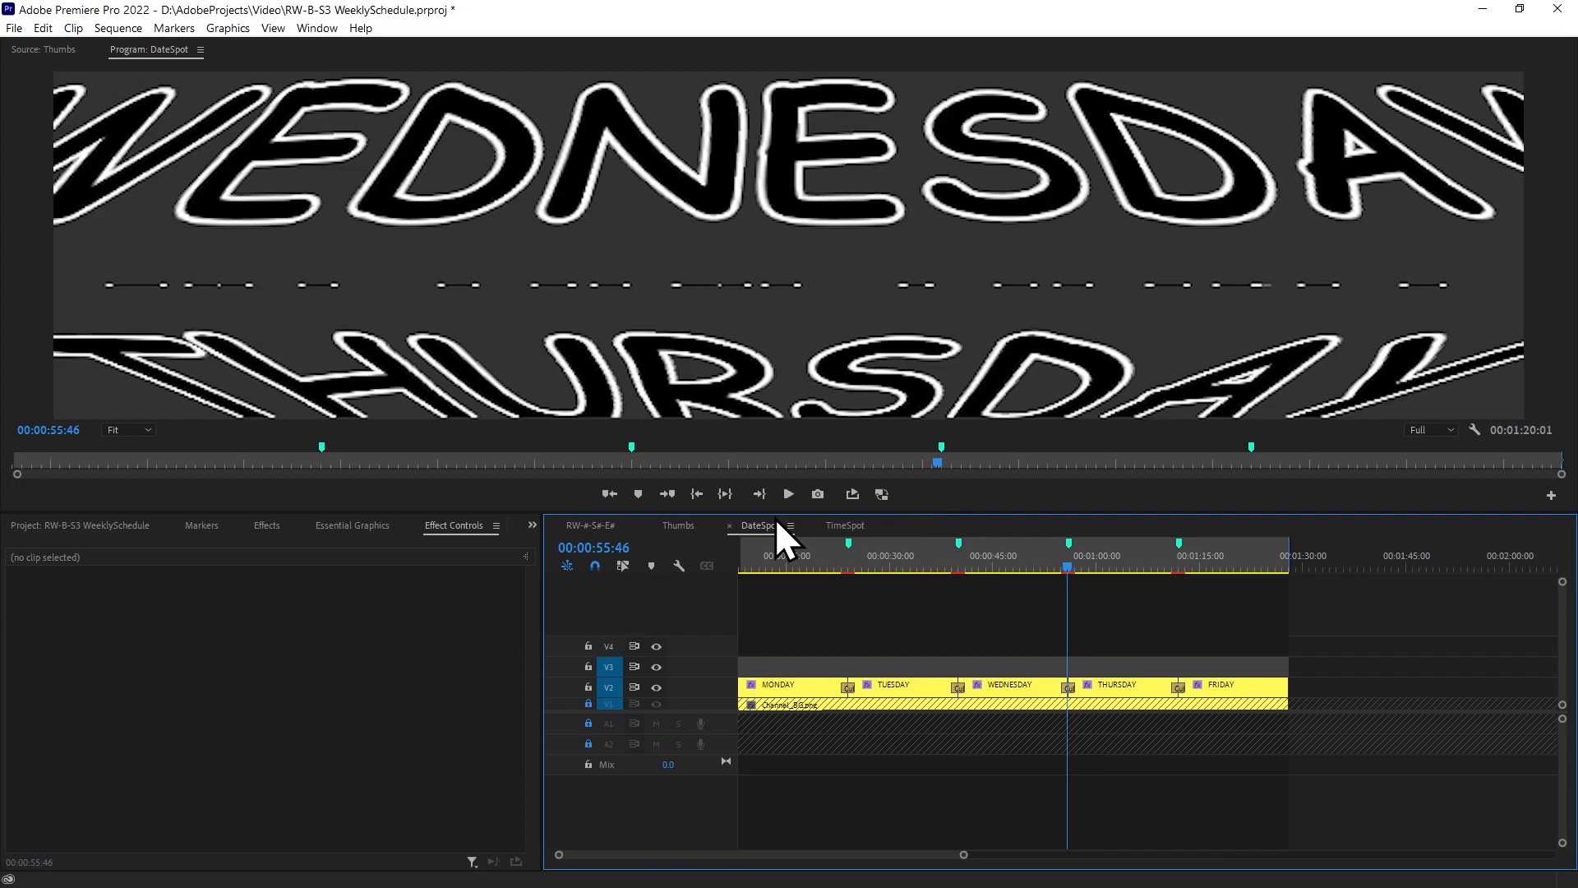
click(848, 688)
click(263, 608)
click(261, 608)
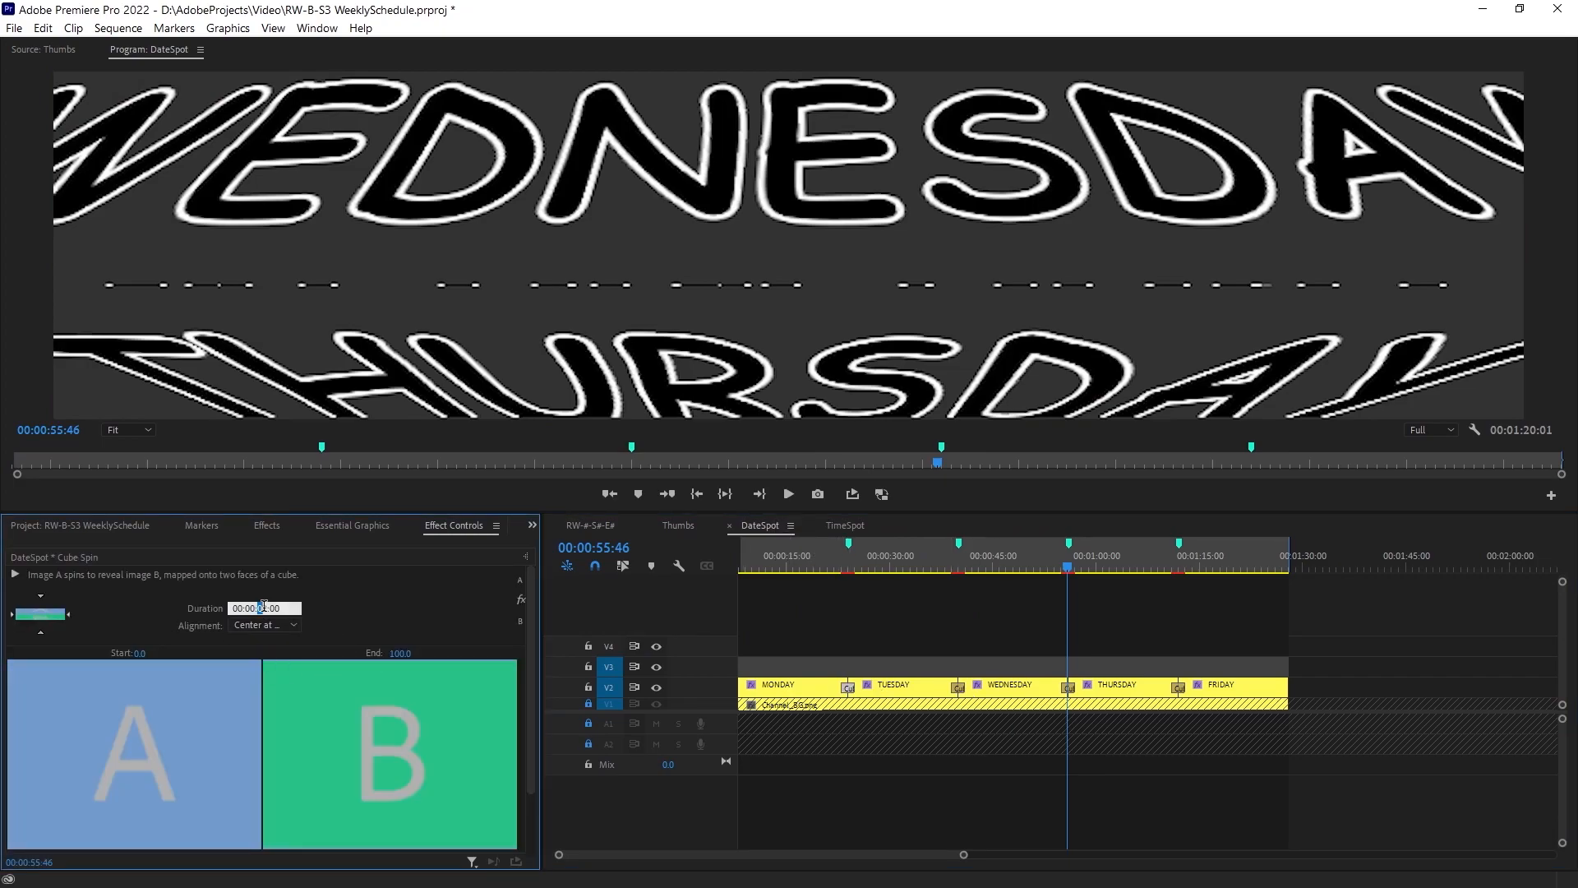
text(1)
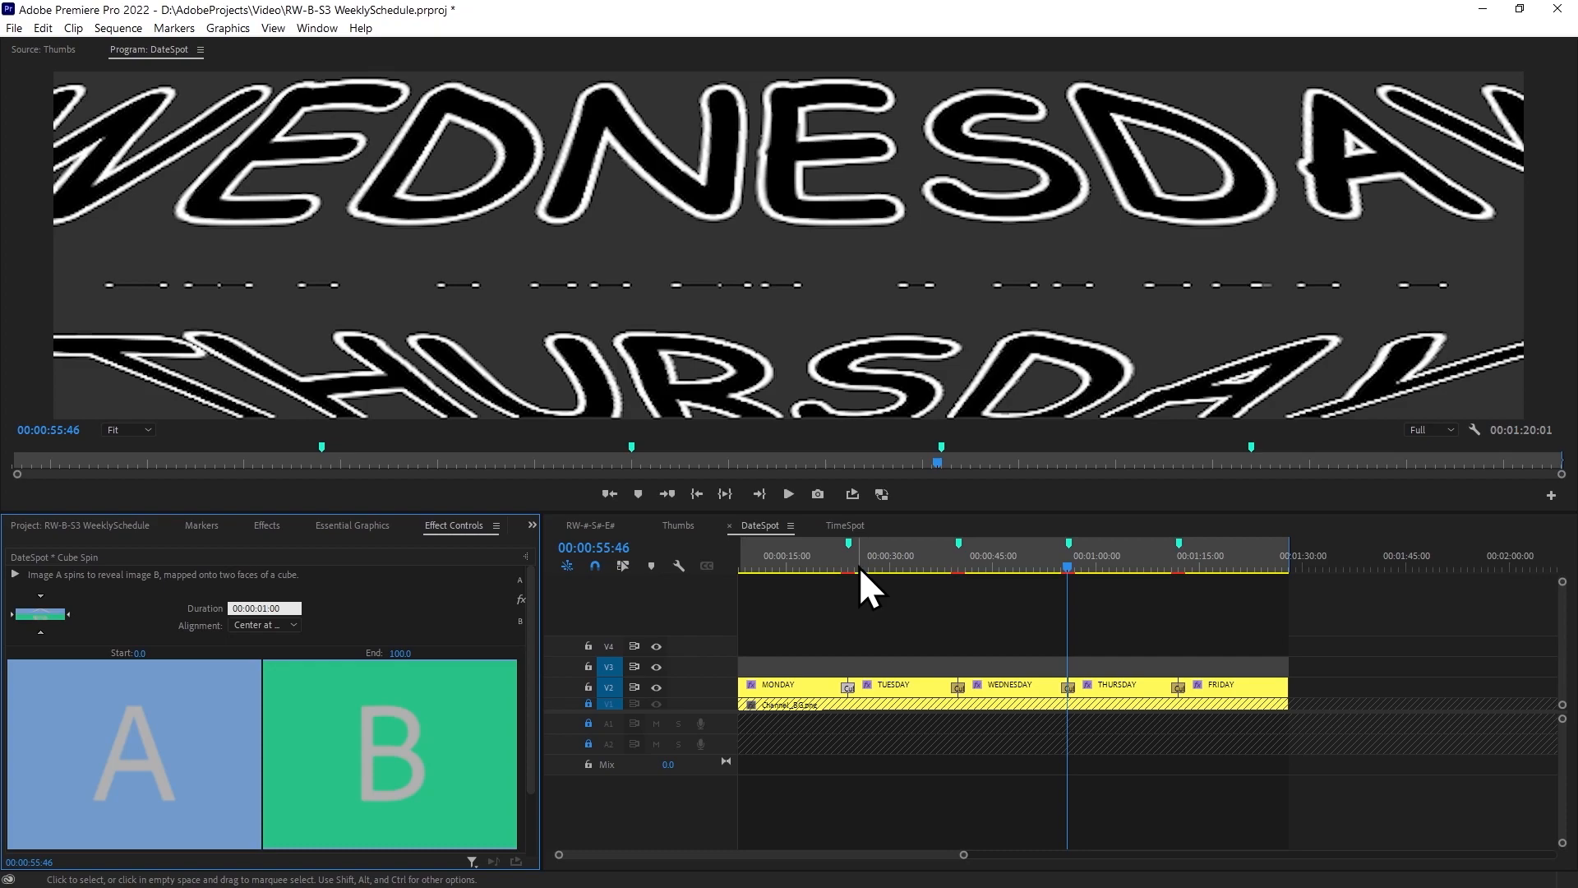
click(836, 561)
key(space)
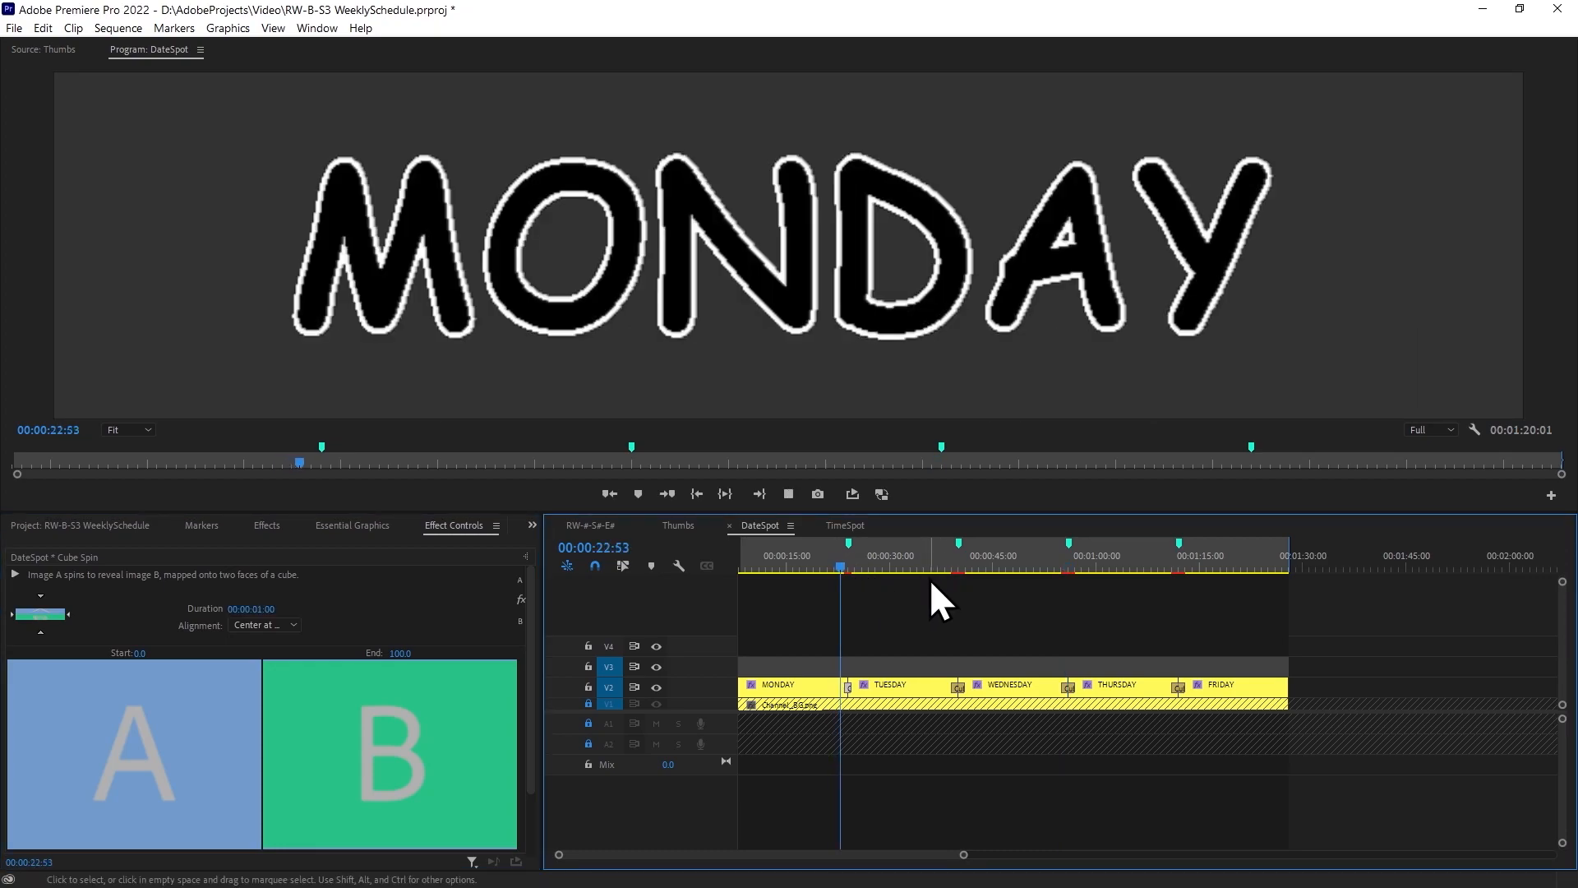
key(space)
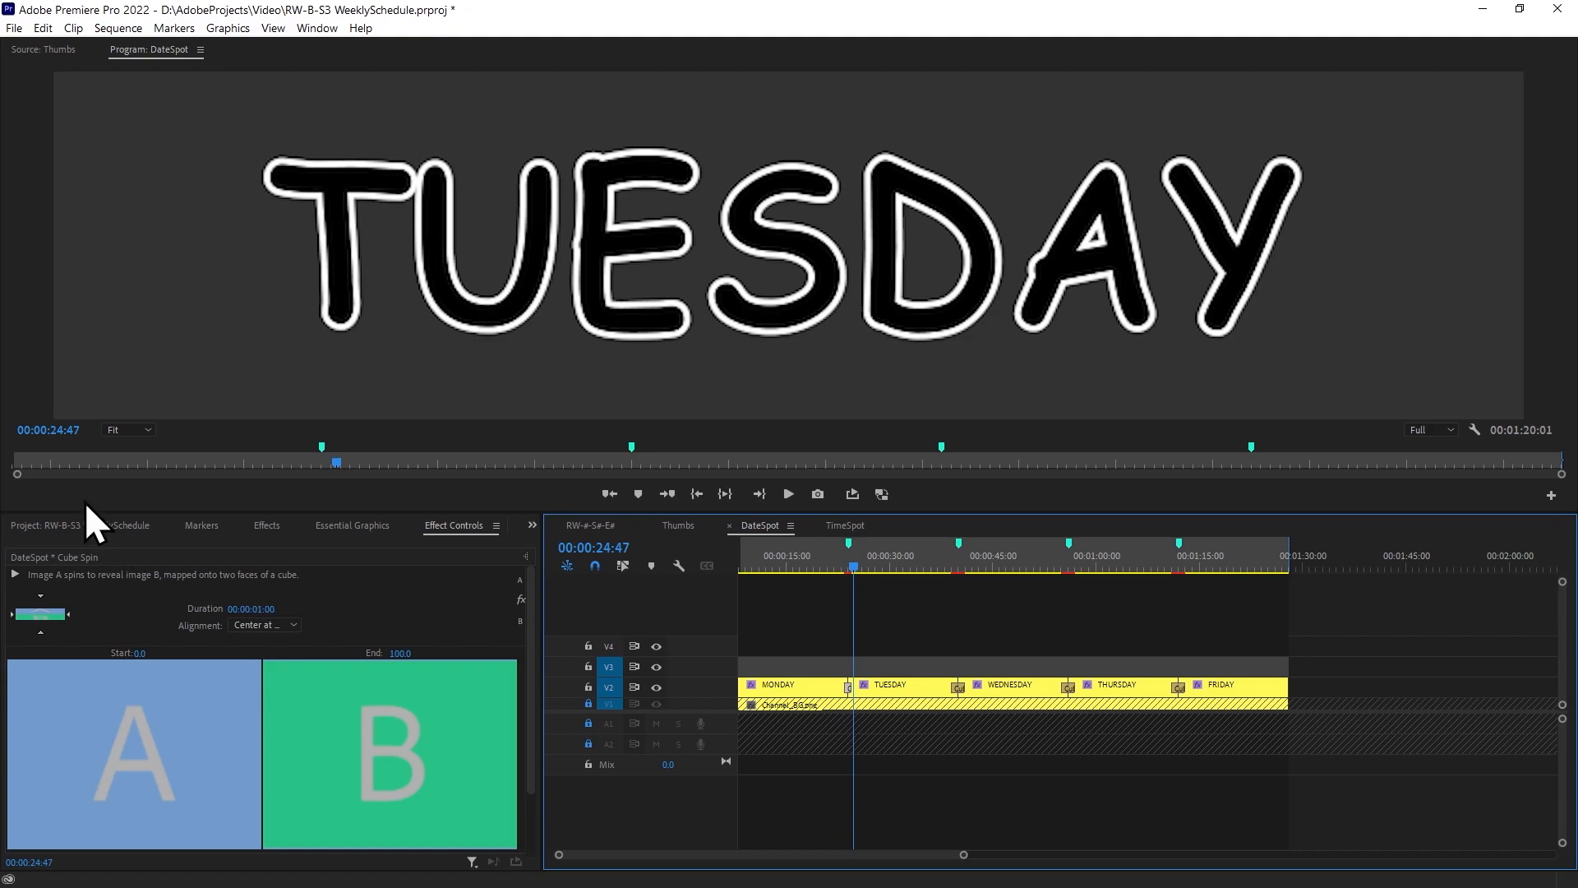
Play the MONDAY to TUESDAY change in the RW-#-S#-E# sequence to compare the header spin with the thumbnail push.
click(630, 527)
click(800, 560)
key(space)
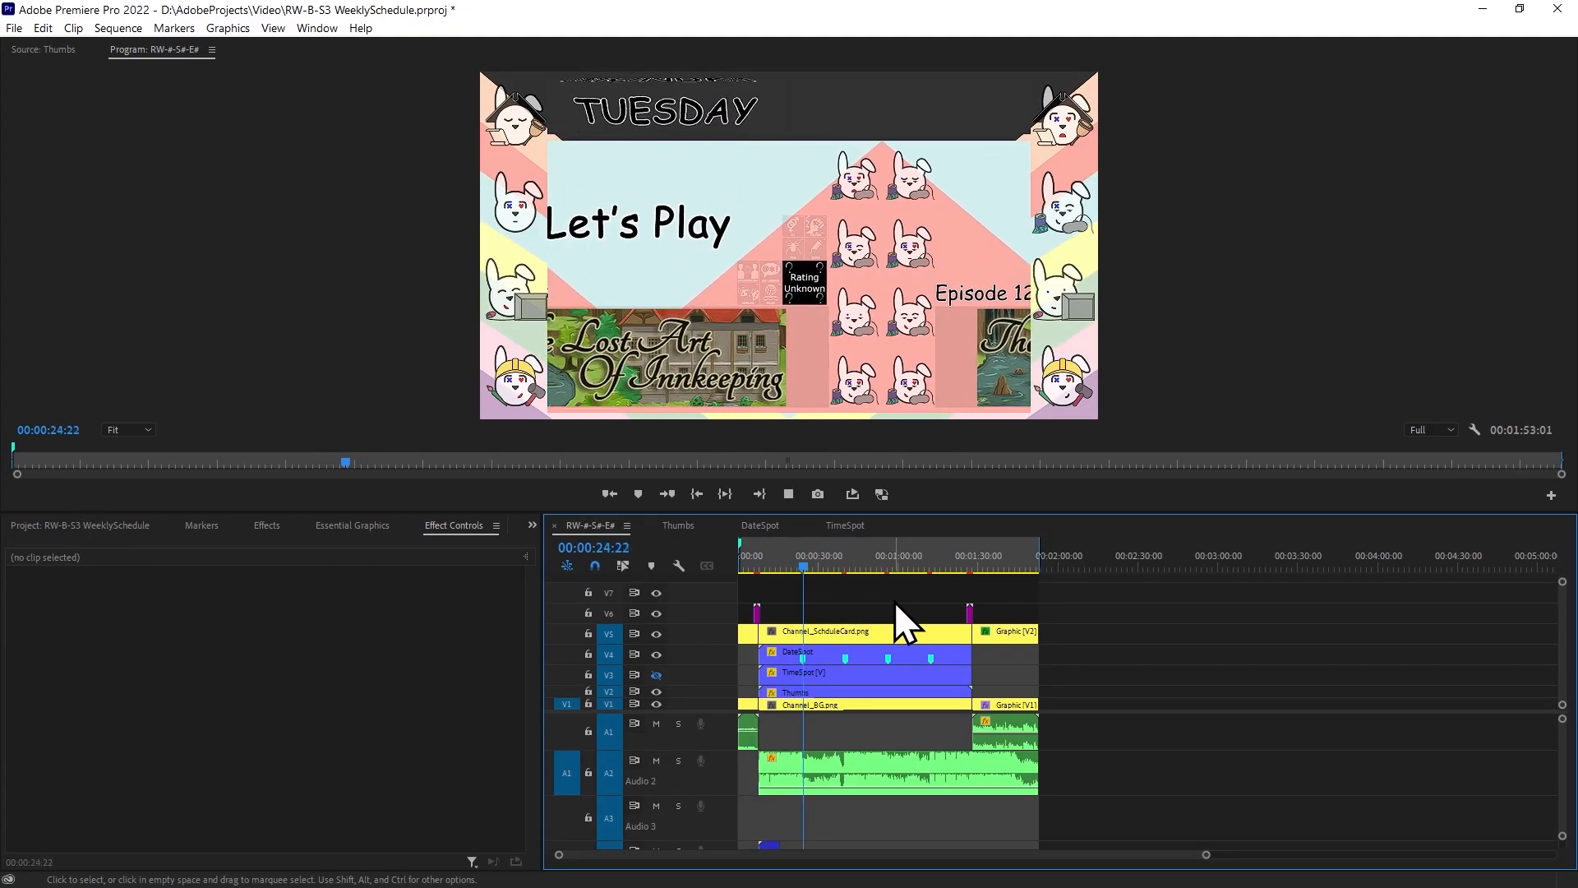
key(space)
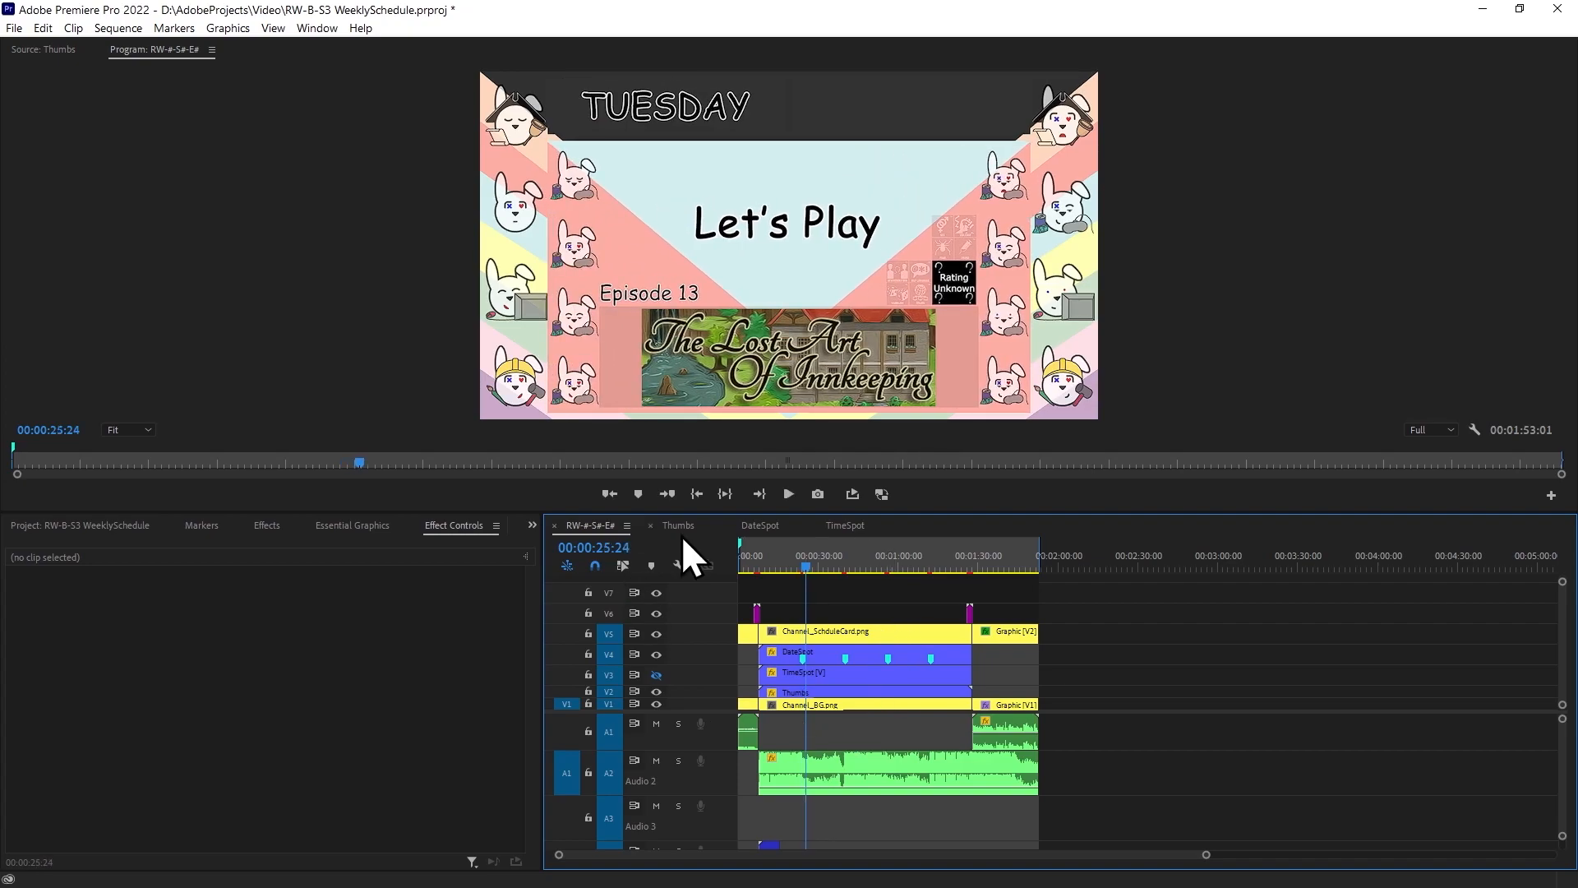
Set the duration of the three remaining DateSpot Cube Spin transitions between TUESDAY and FRIDAY to 00:00:01:00.
click(761, 526)
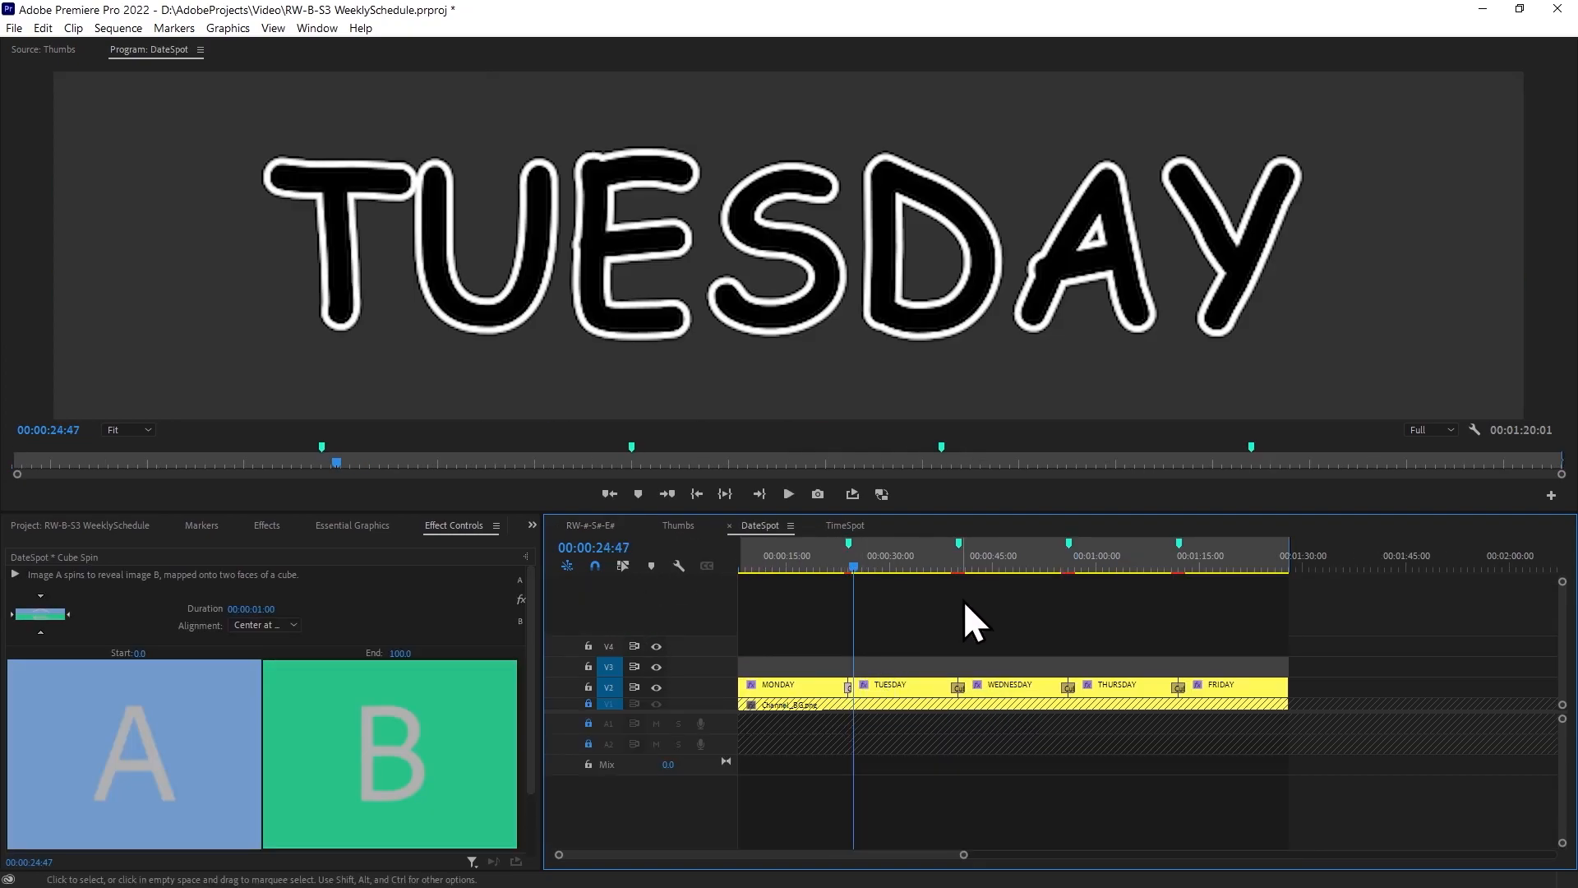
click(958, 689)
click(265, 608)
click(265, 607)
text(1)
key(Return)
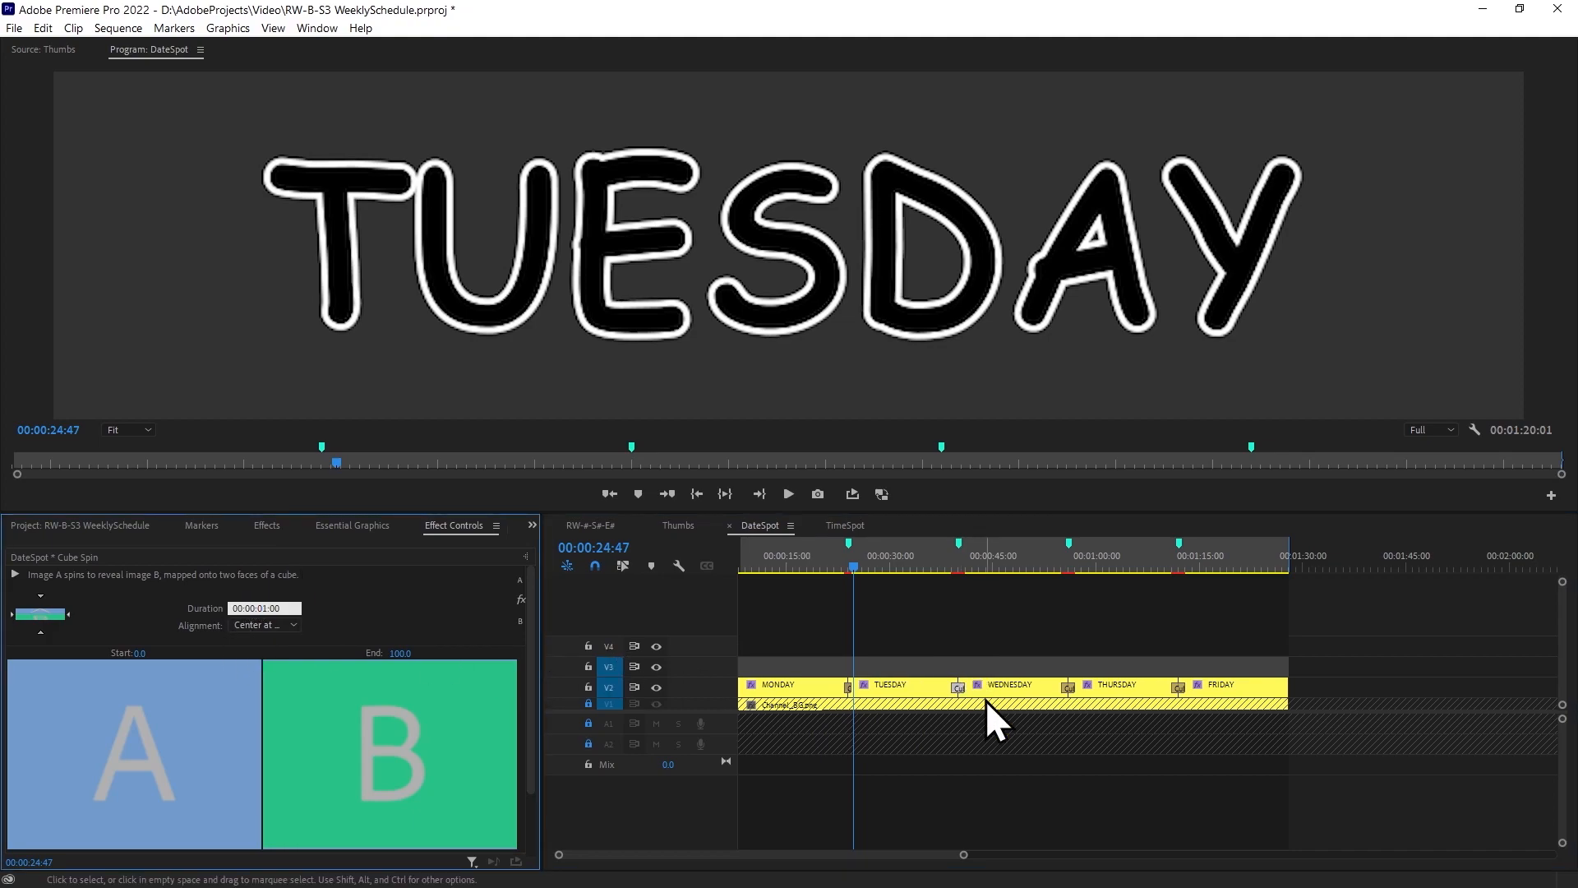
click(1072, 692)
click(260, 607)
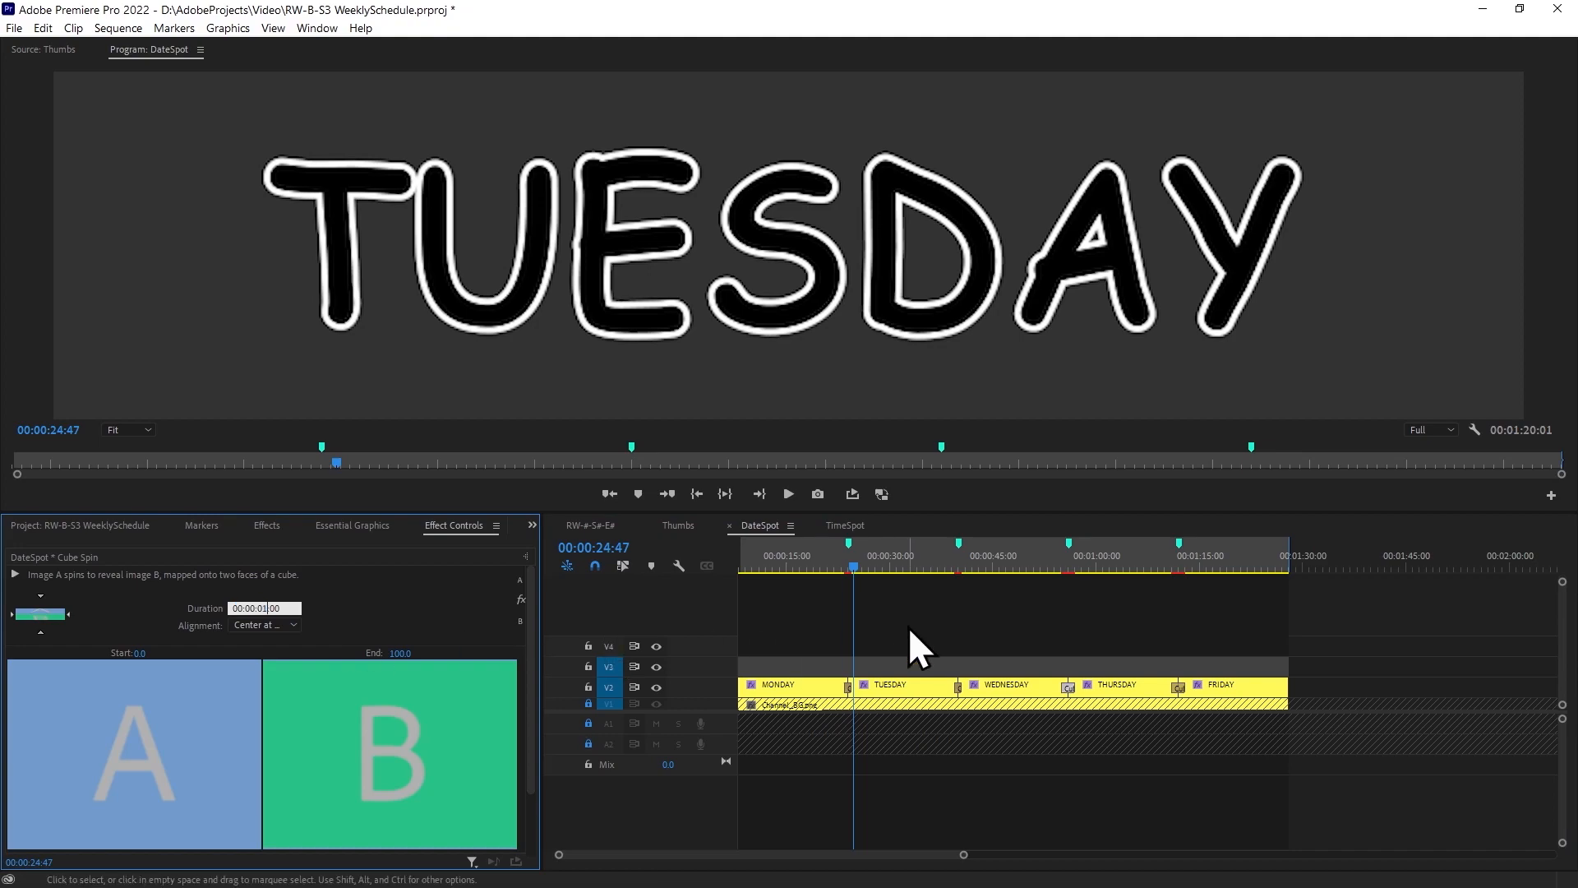
click(1172, 651)
click(1181, 687)
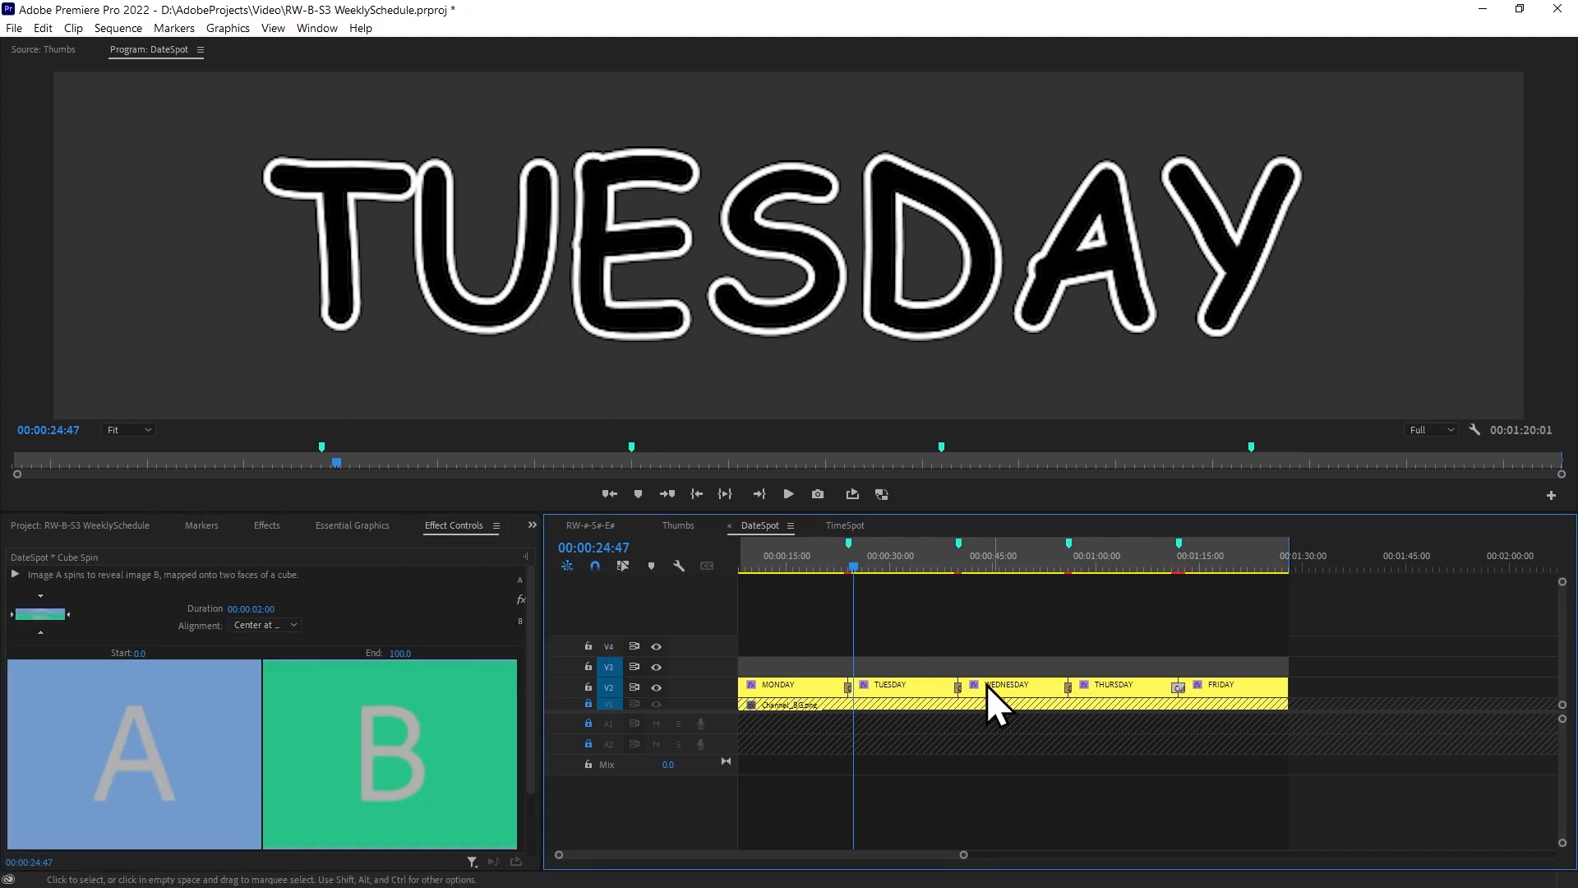
click(262, 608)
click(1087, 616)
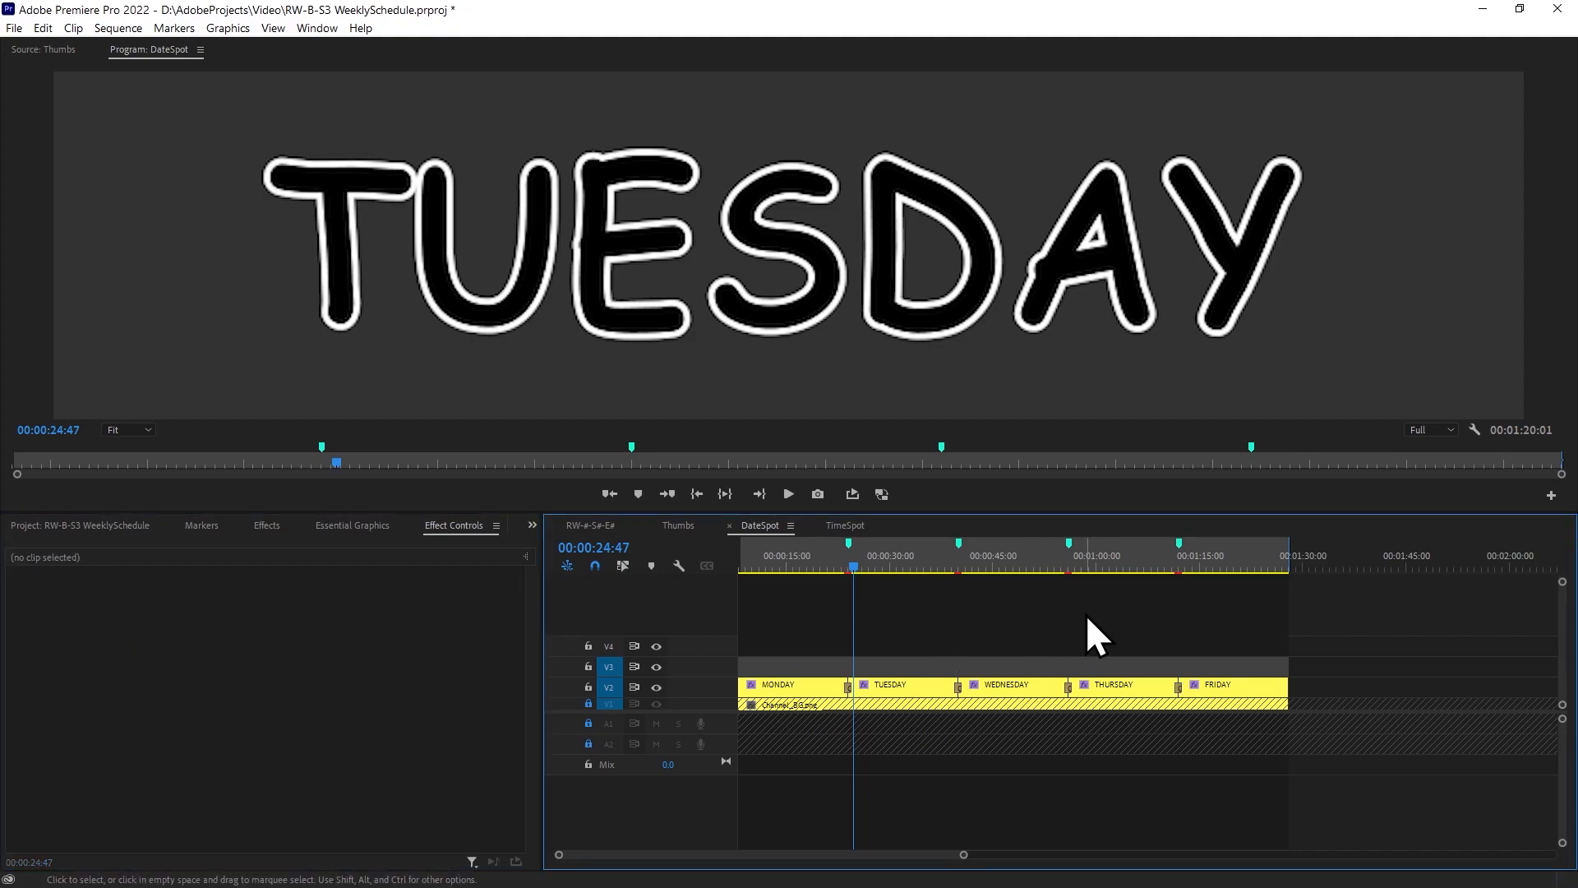
Close the RW-#-S#-E# timeline and reopen that sequence from the project so it sits after TimeSpot.
click(554, 526)
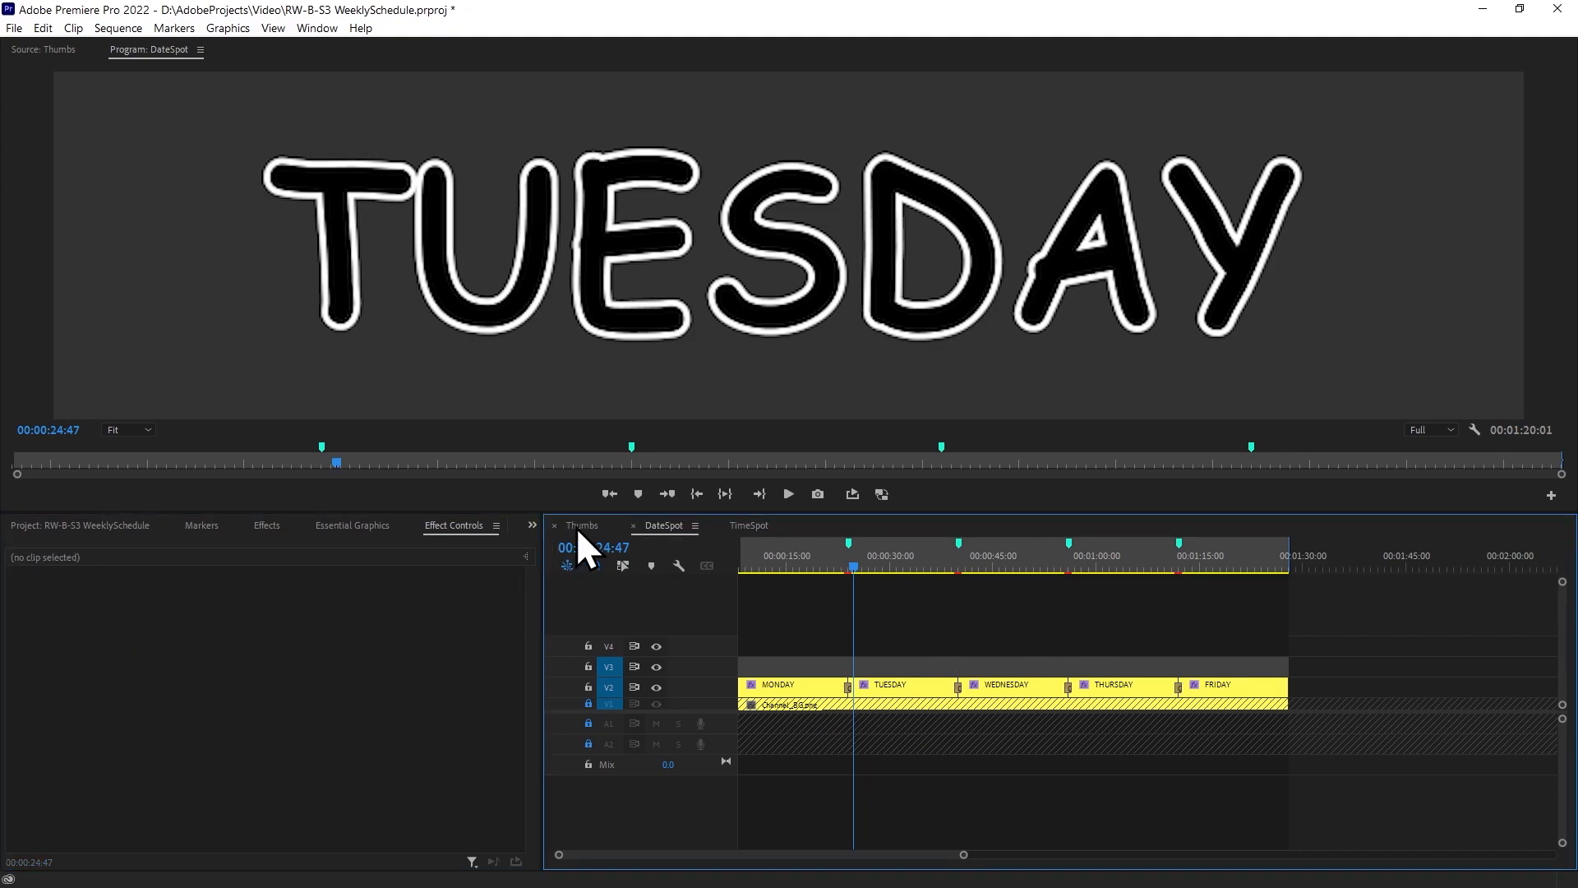
click(66, 525)
scroll(134, 761, up, 1)
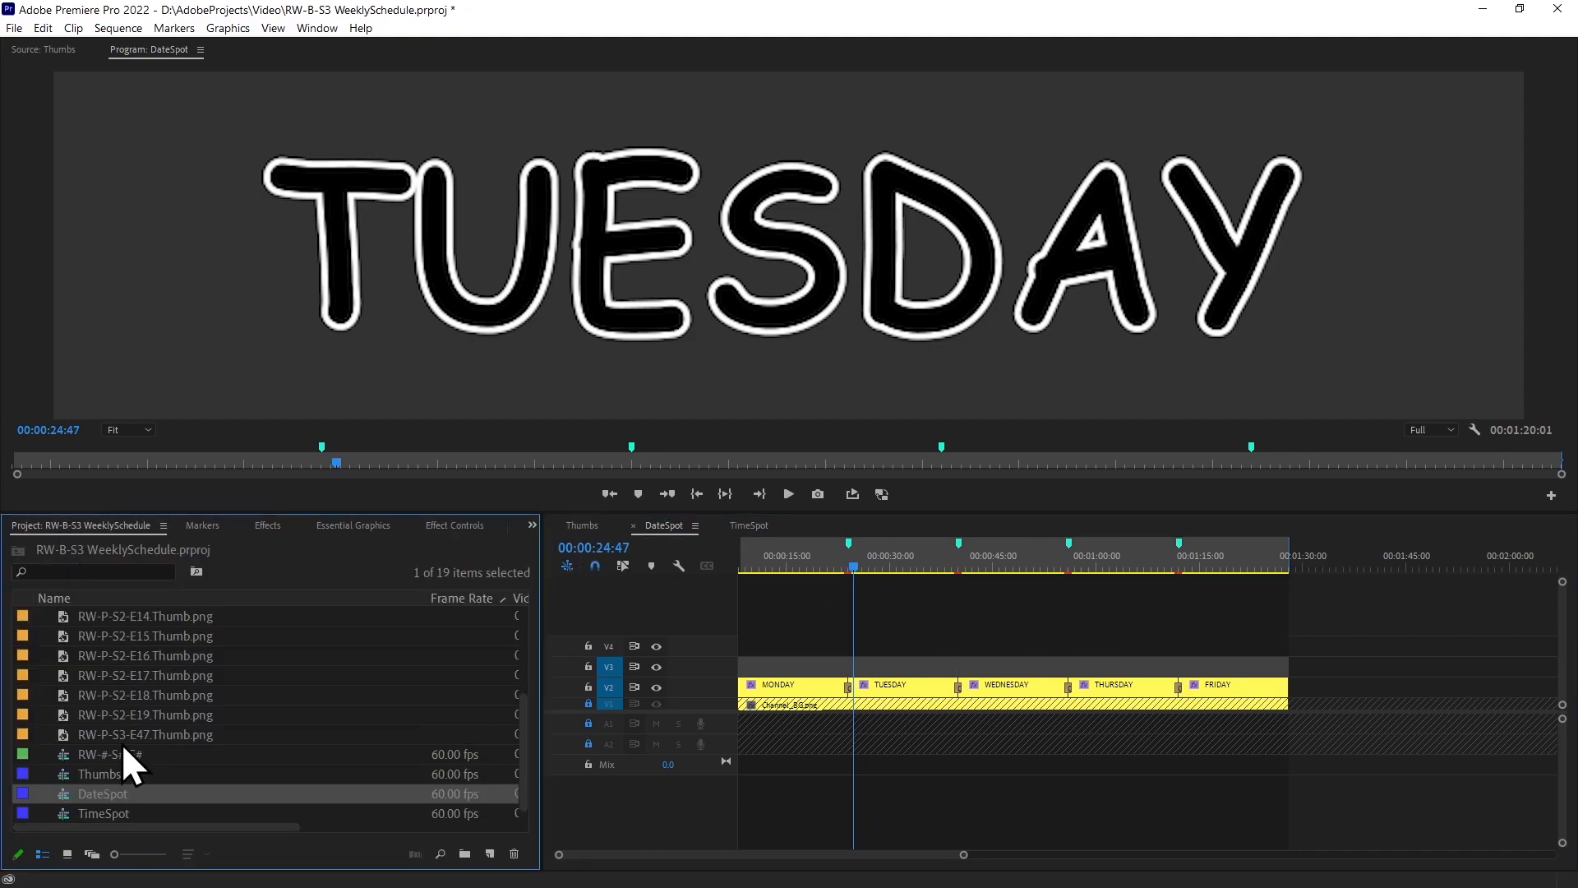
double_click(125, 752)
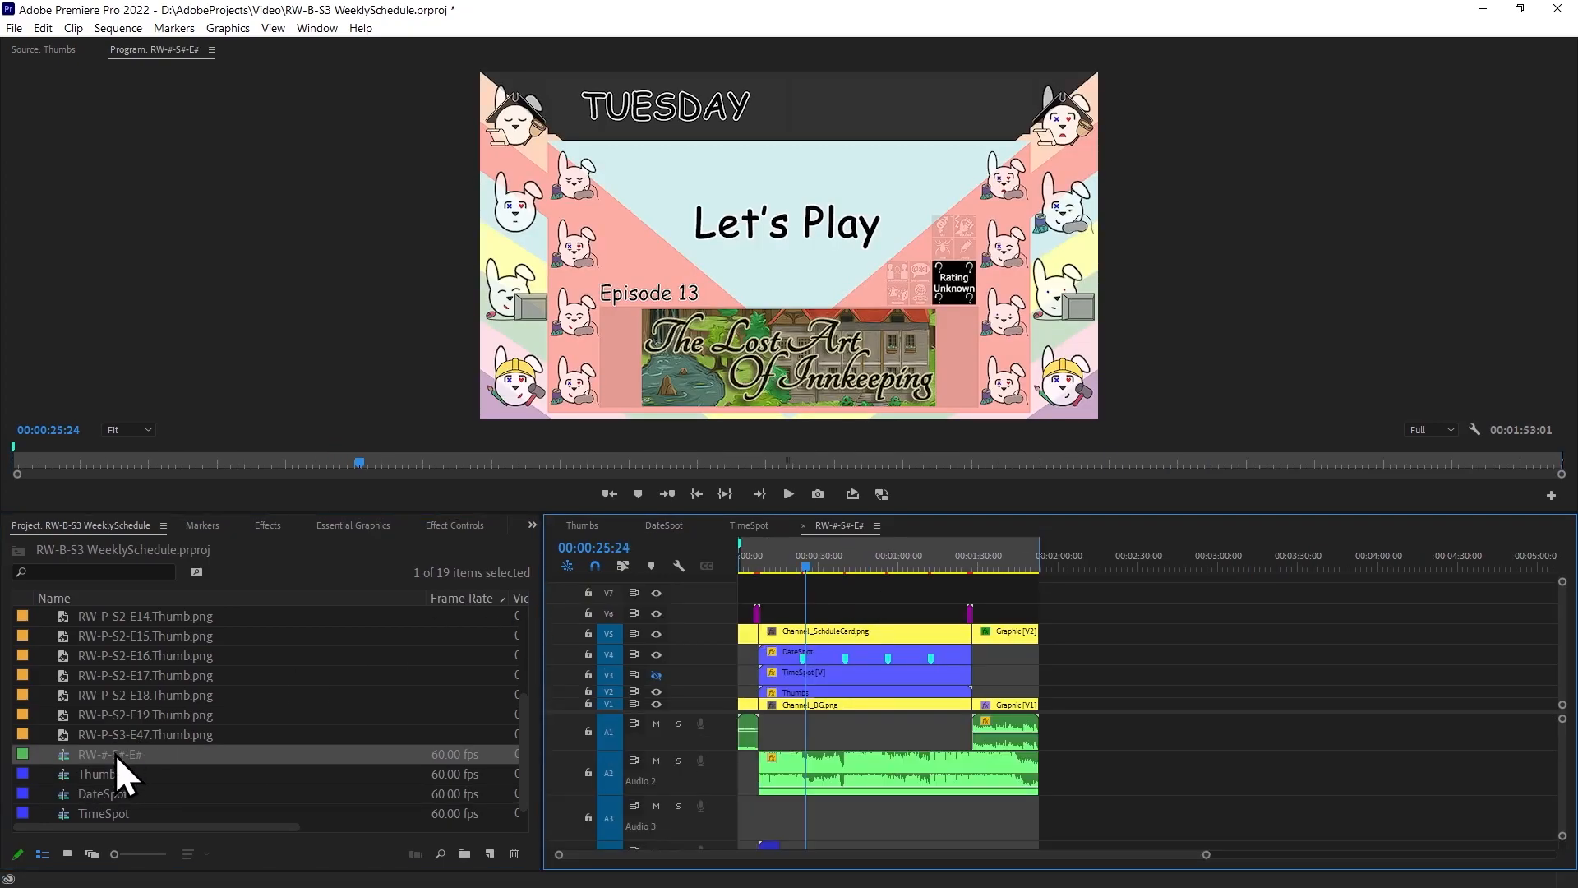
Rename the RW-#-S#-E# sequence in the project as RW-B-S3-W.
click(125, 754)
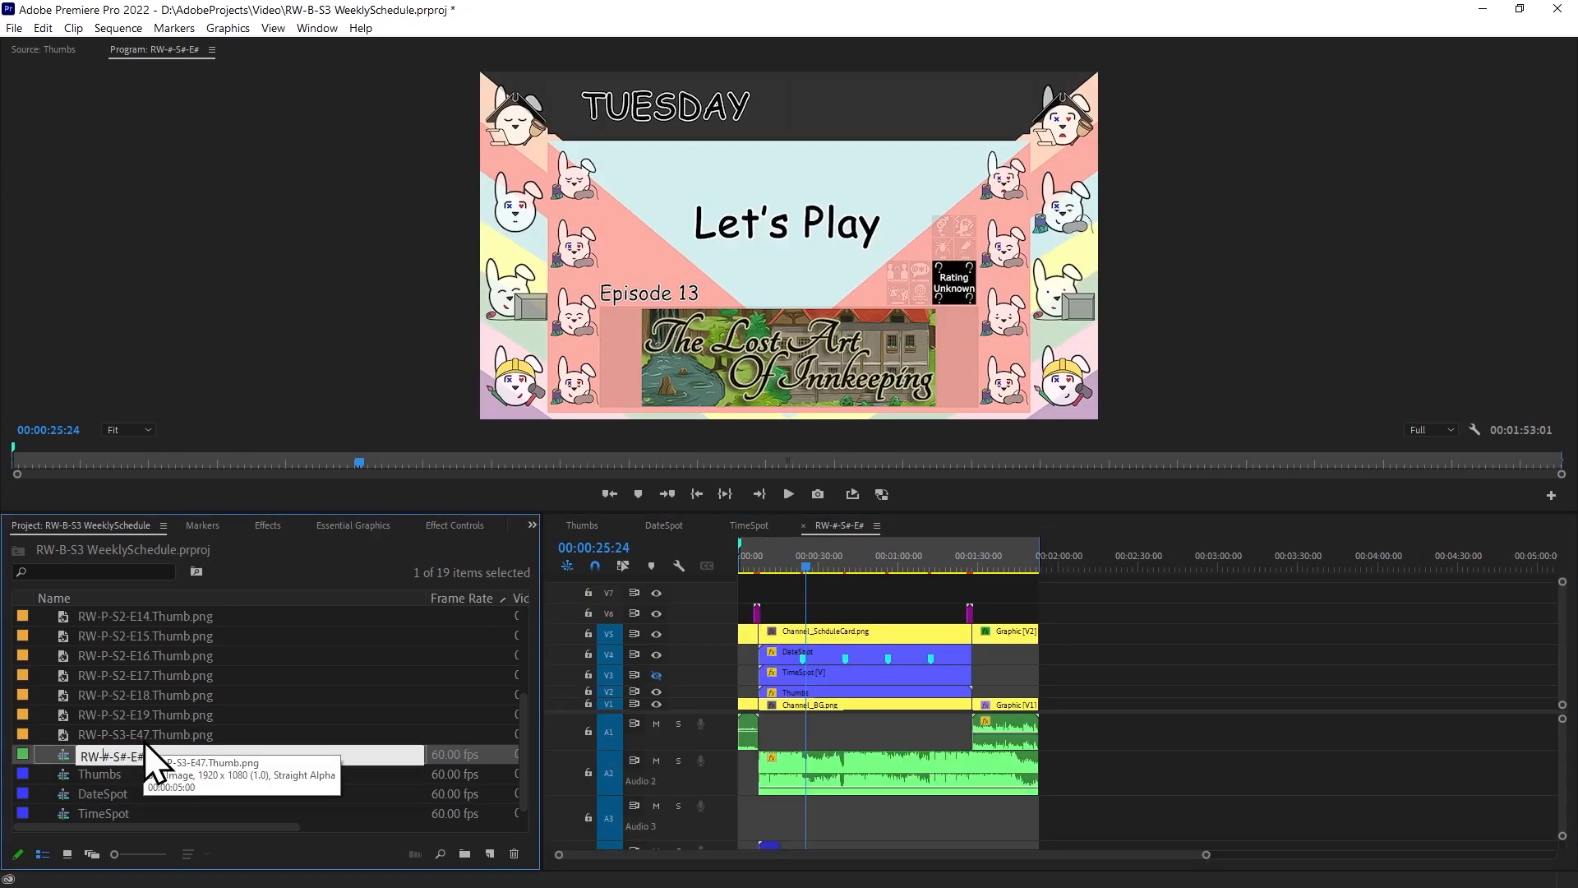
text(b)
key(Delete)
text(B)
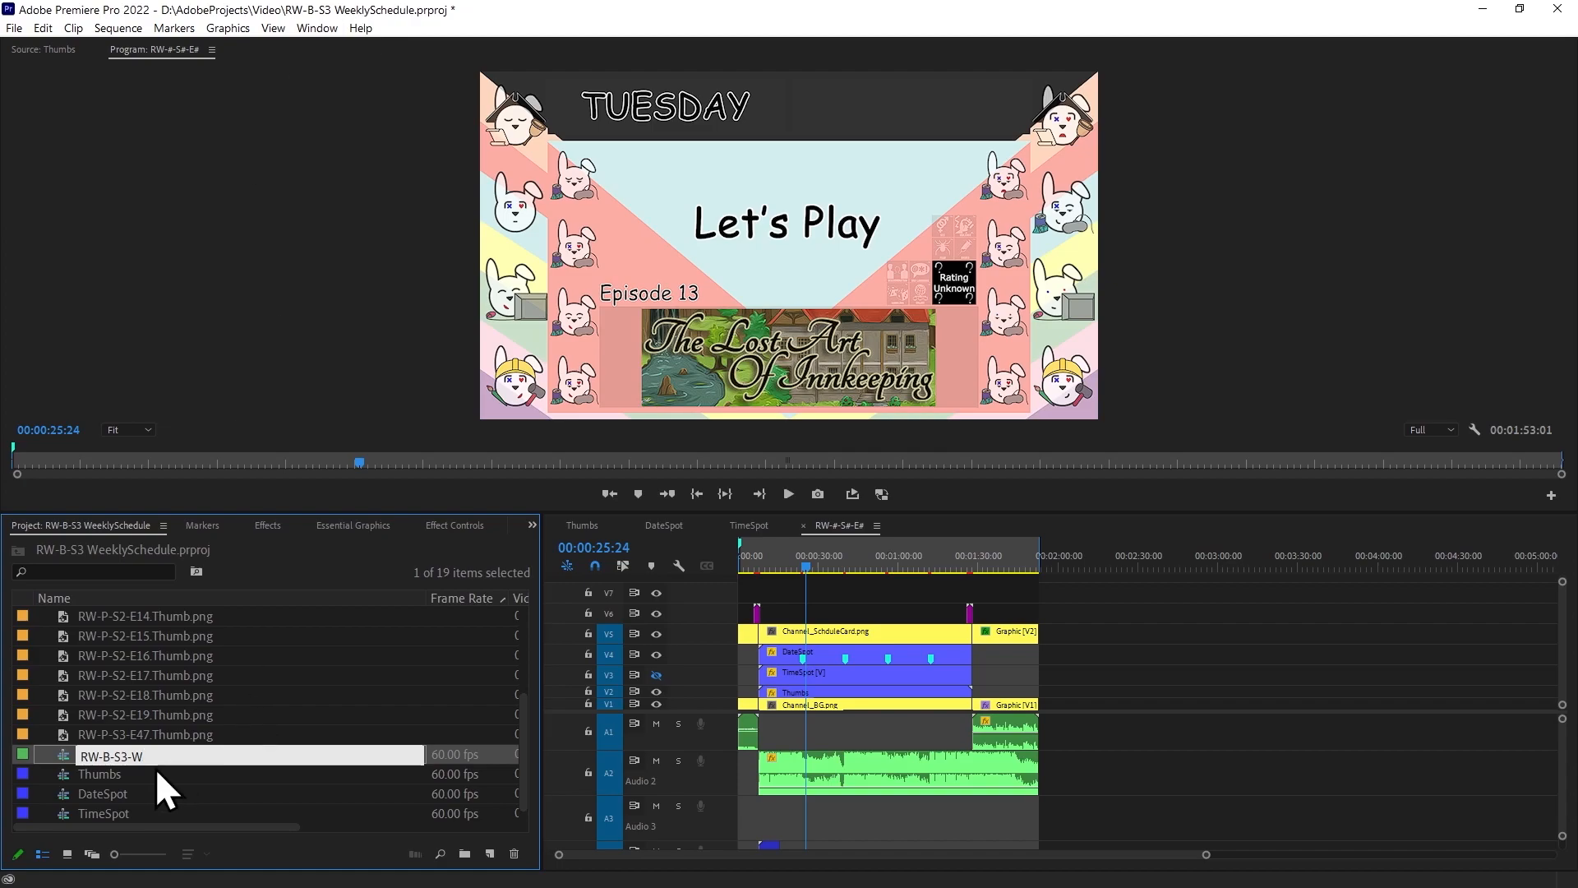
click(1168, 691)
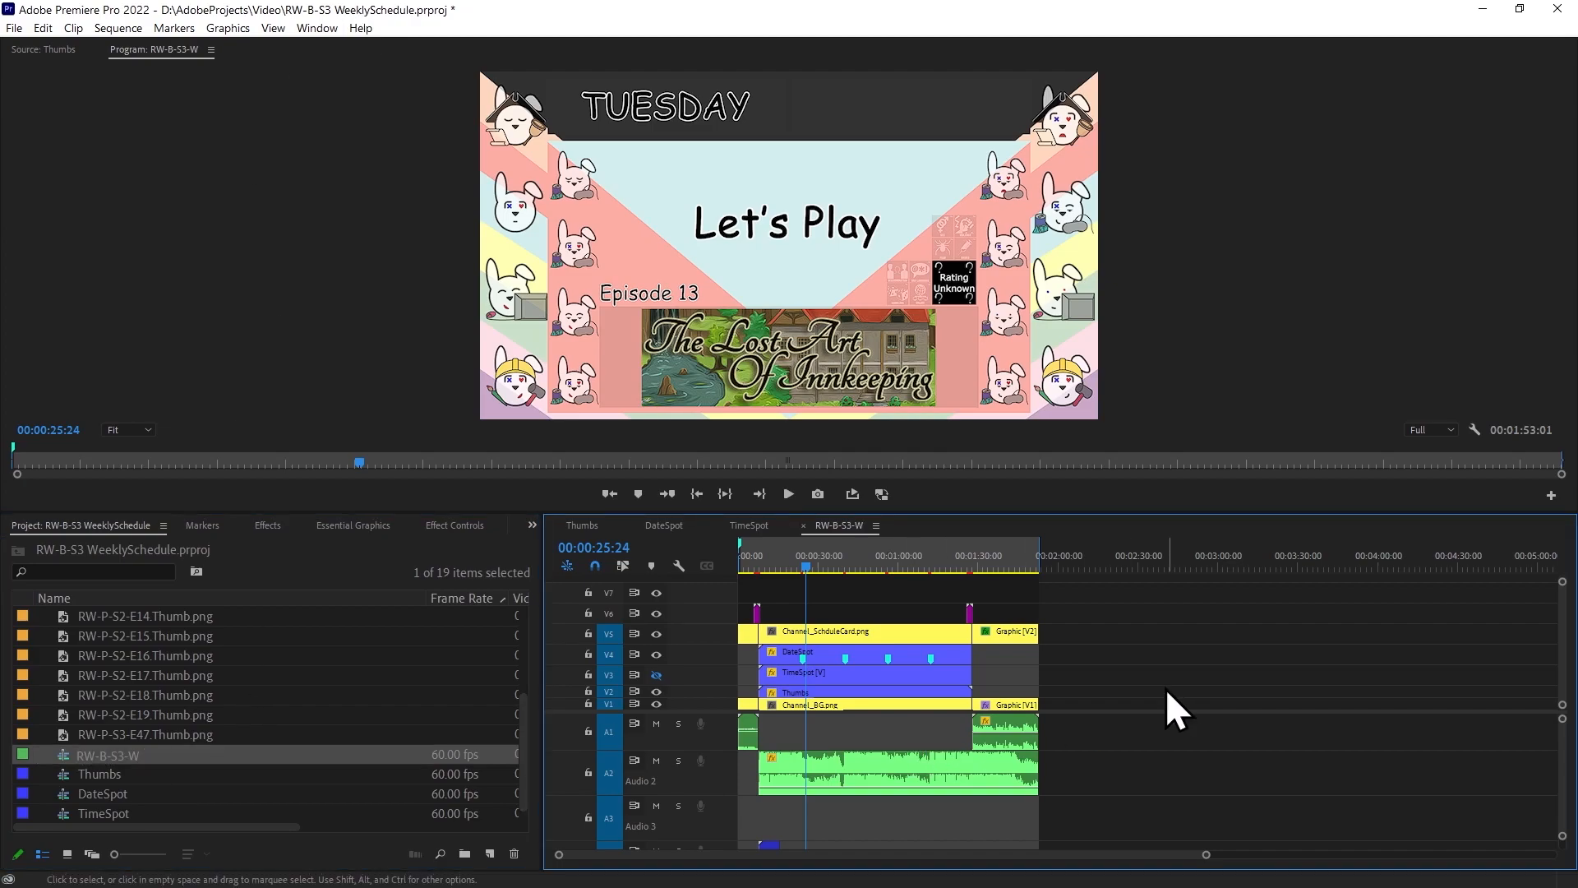
Hide the Ratings and Contains groups in the Weekly Schedule title graphic at the start of the sequence.
click(743, 555)
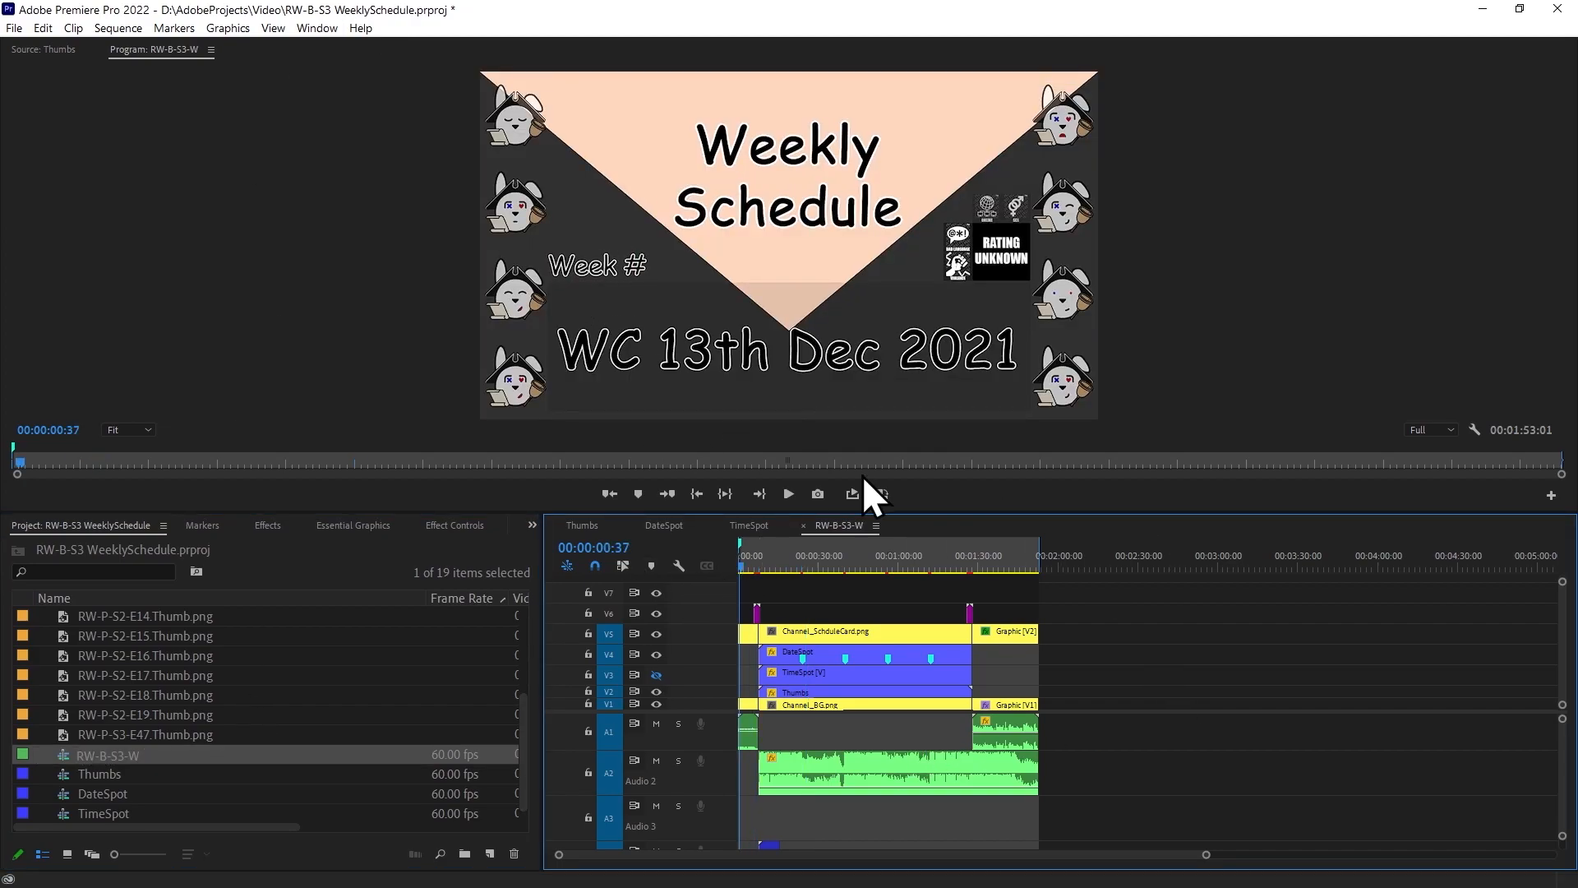
click(751, 633)
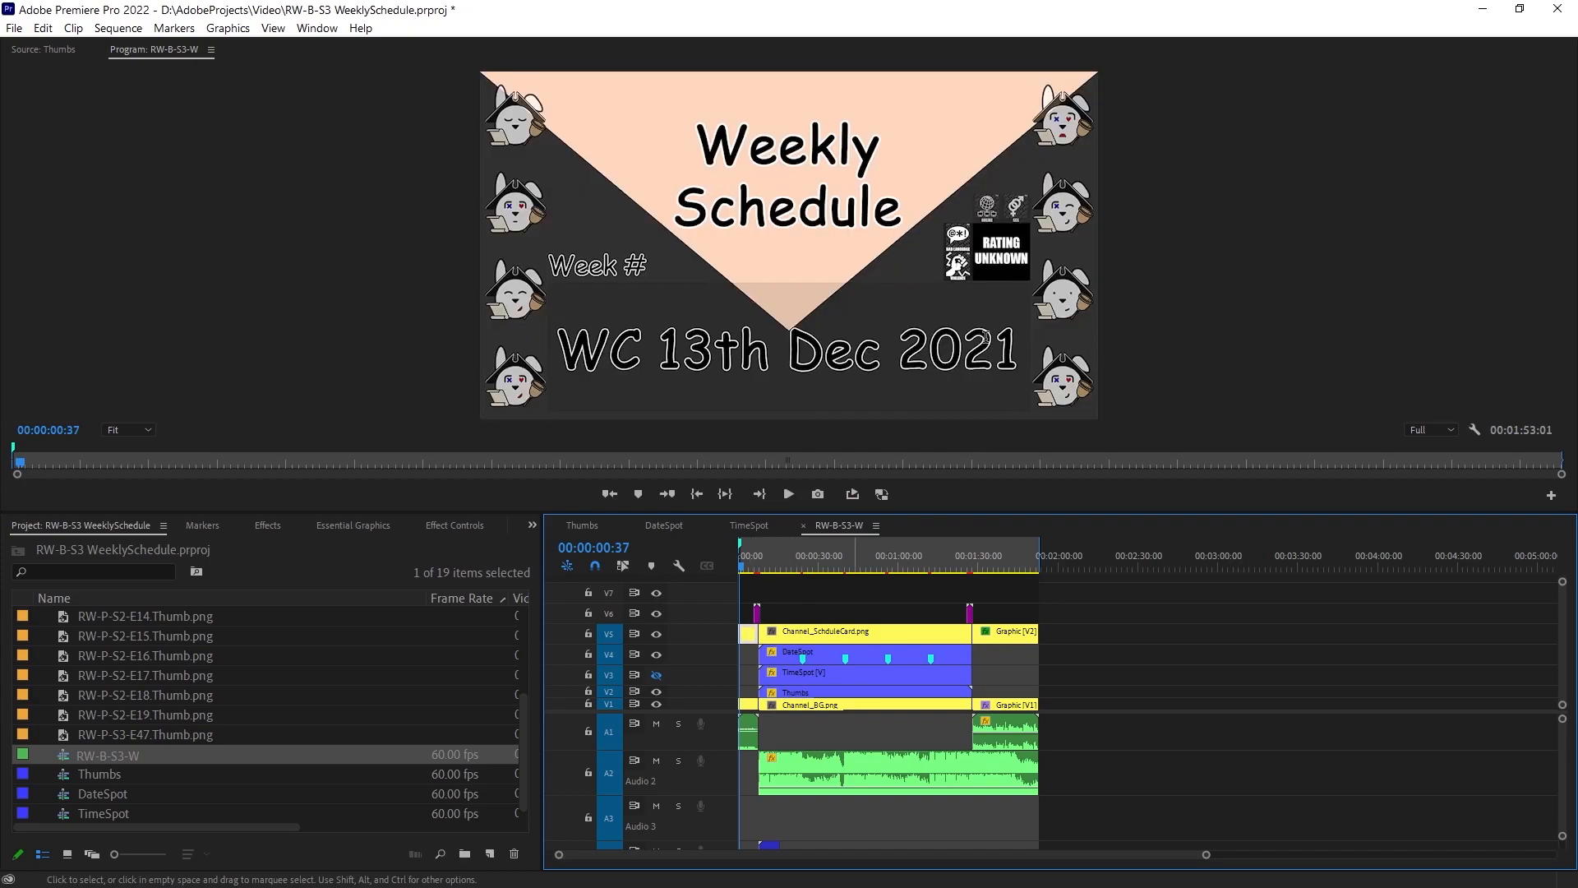
click(368, 526)
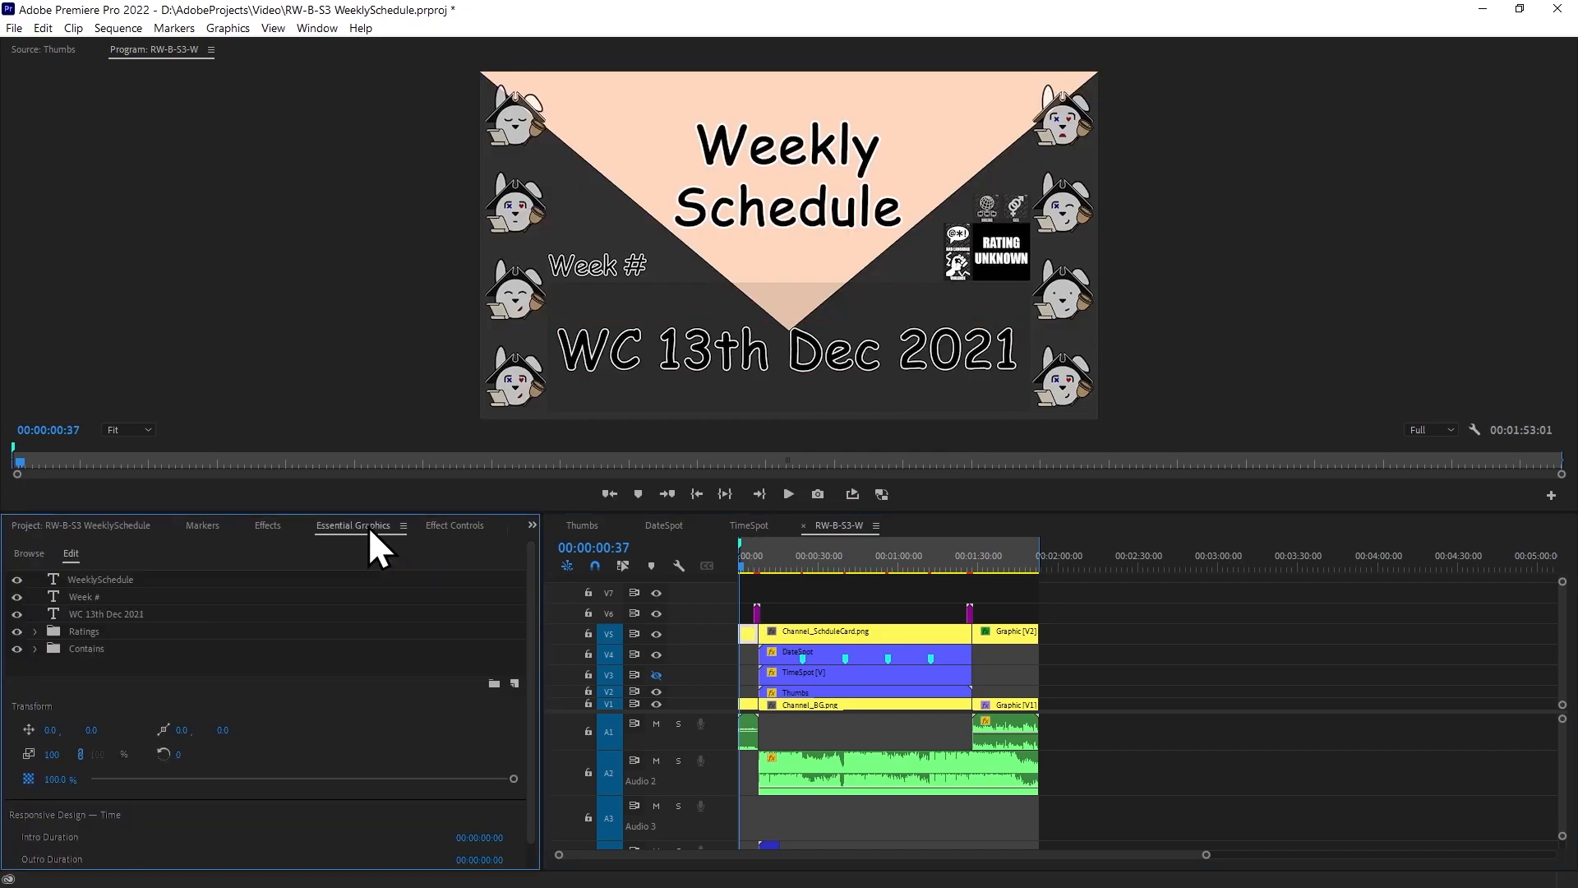
click(16, 631)
click(26, 650)
click(16, 649)
click(1138, 630)
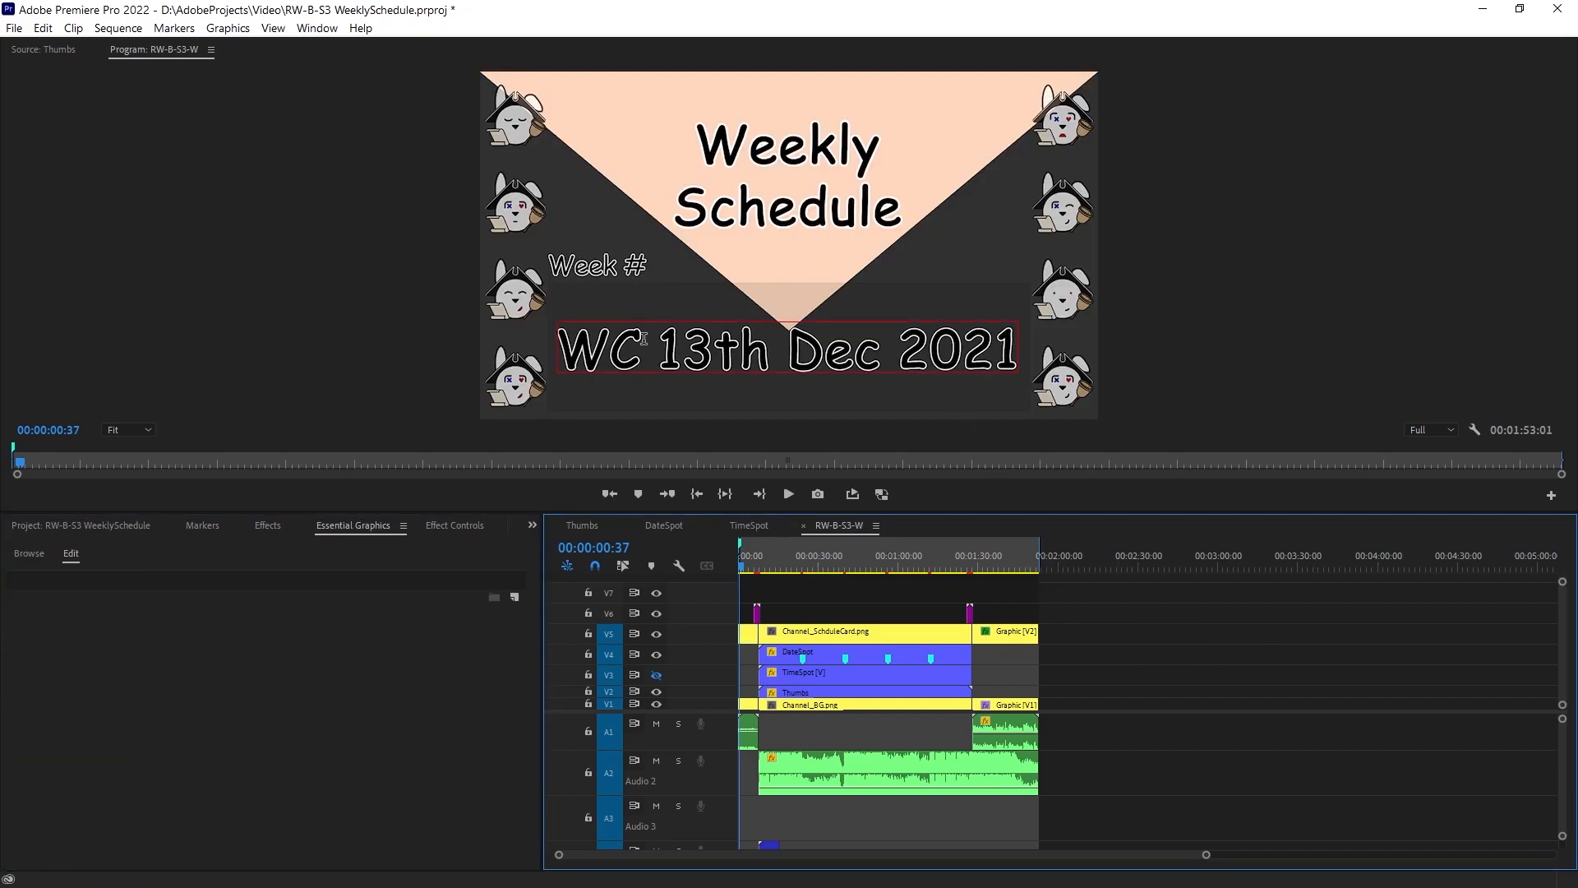
Remove "WC" from the title graphic's date so it reads "13th Dec 2021", and center the text horizontally.
drag(654, 344, 546, 354)
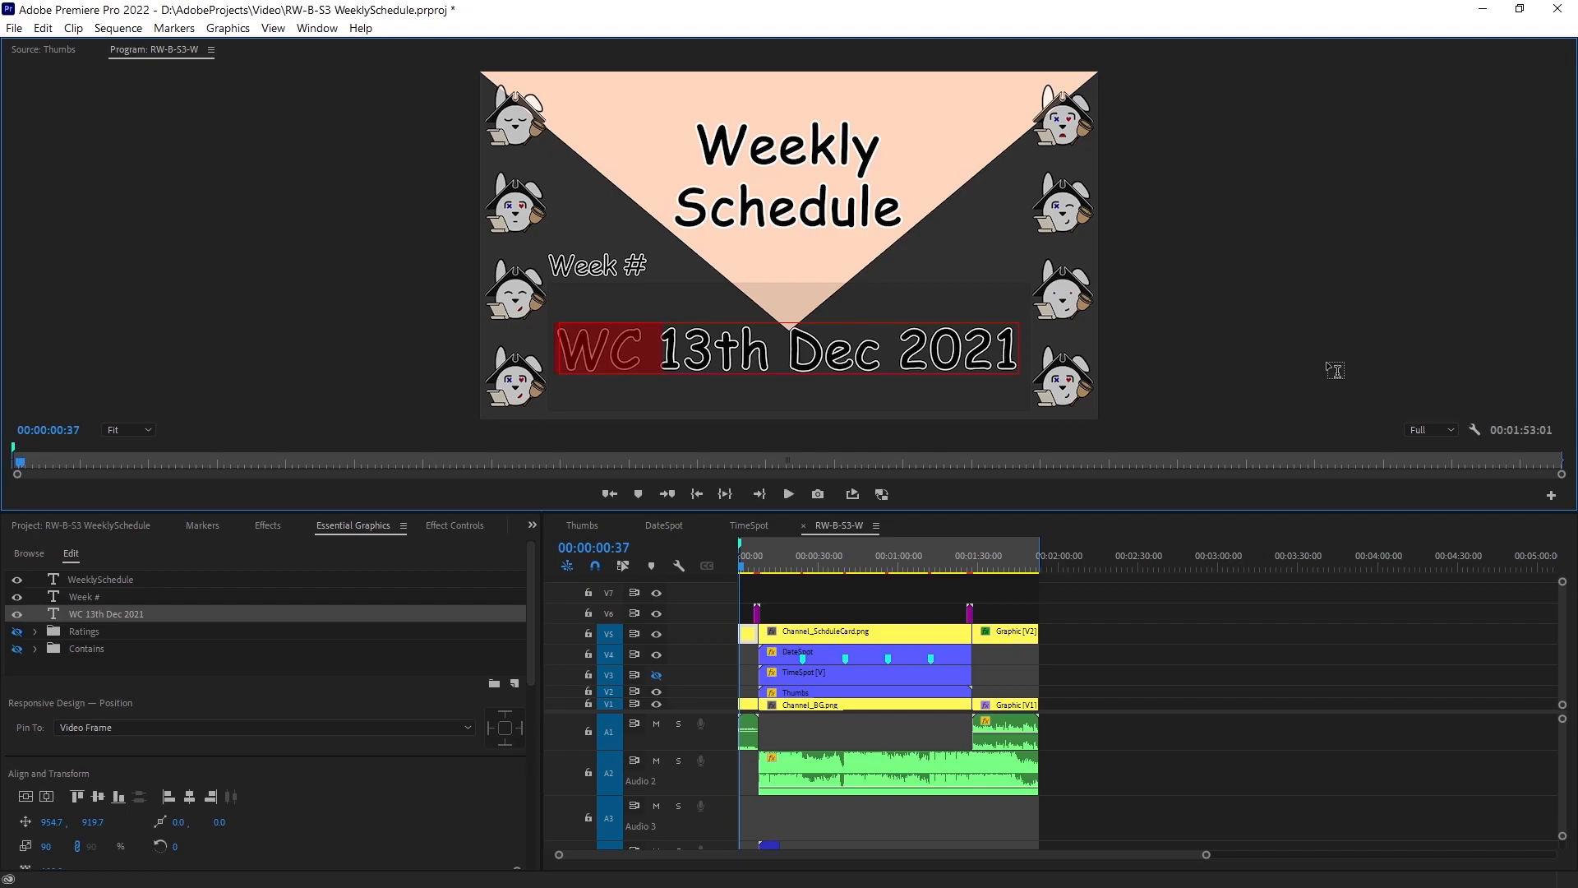
key(BackSpace)
click(47, 797)
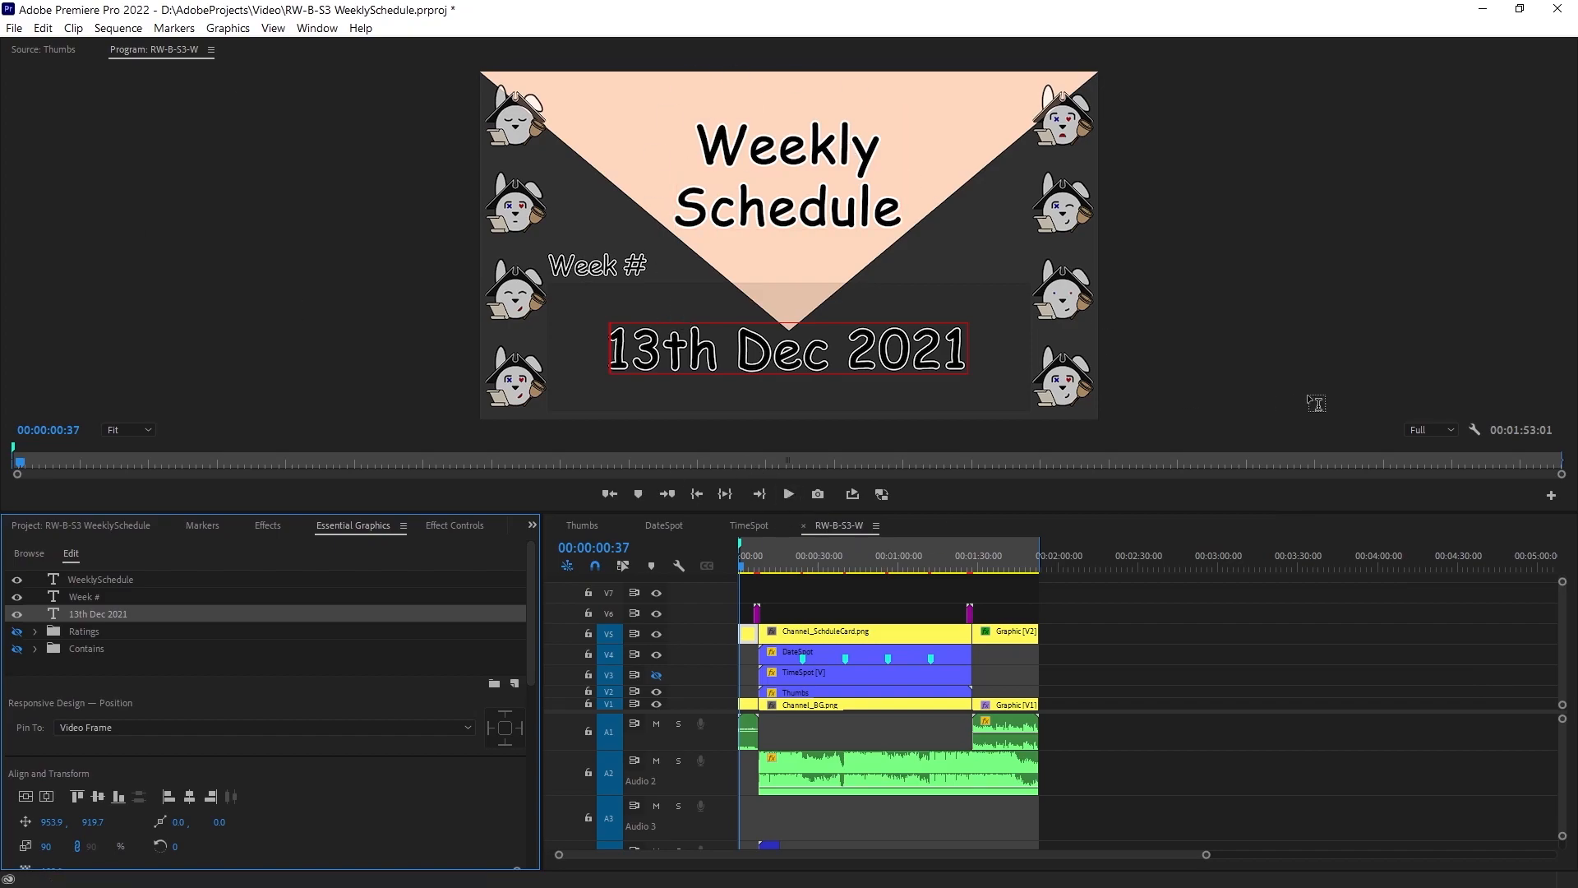
click(1135, 590)
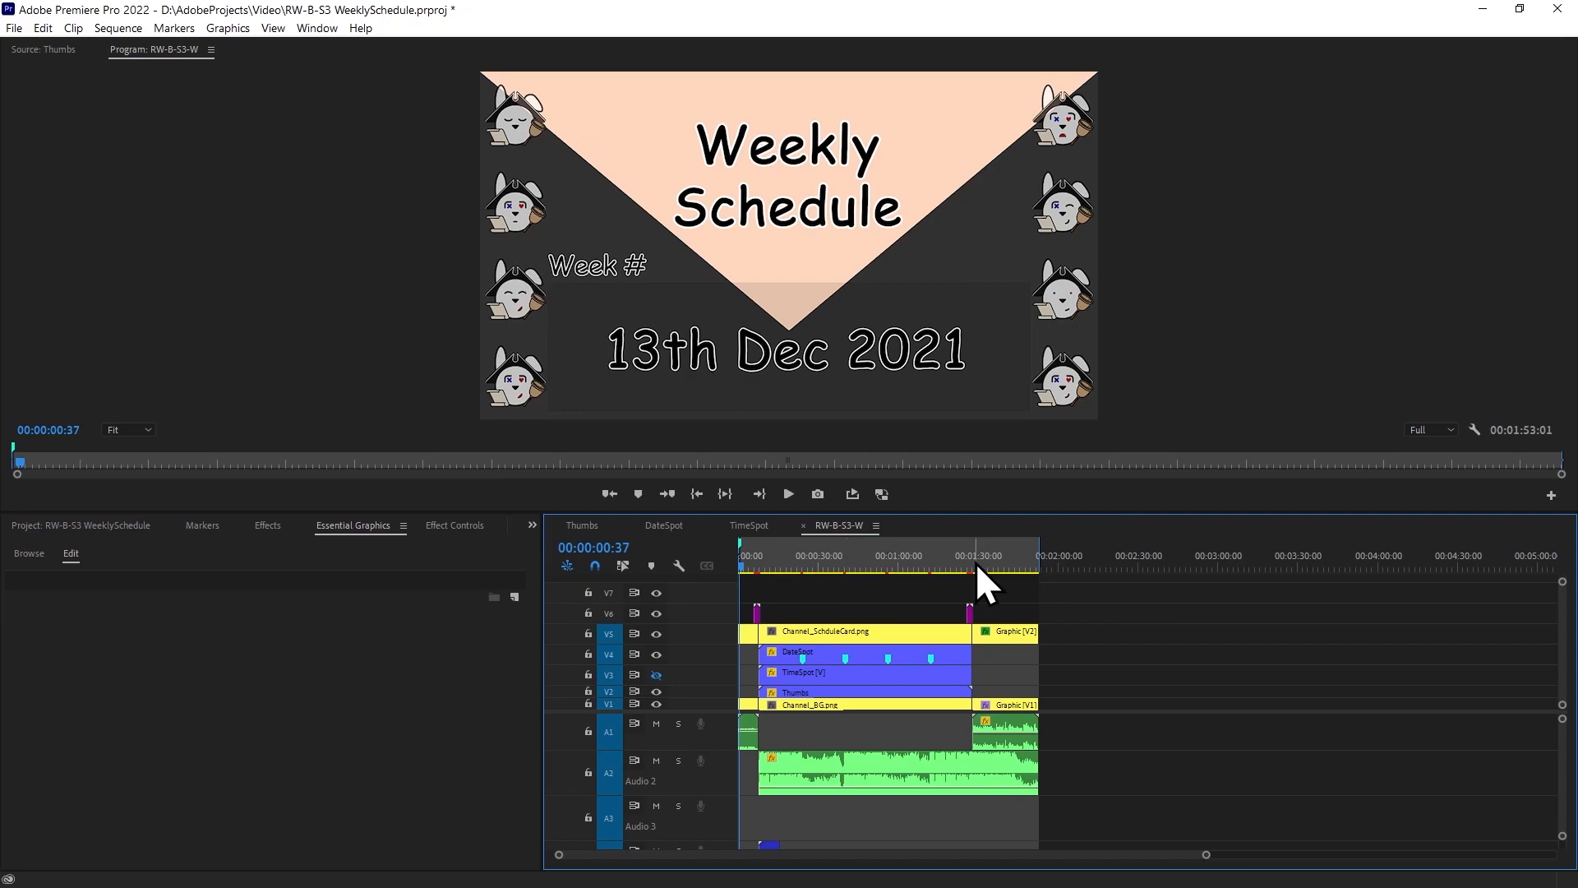
Play the RW-B-S3-W sequence from its start and check the Monday and Tuesday sections and their transition.
click(742, 547)
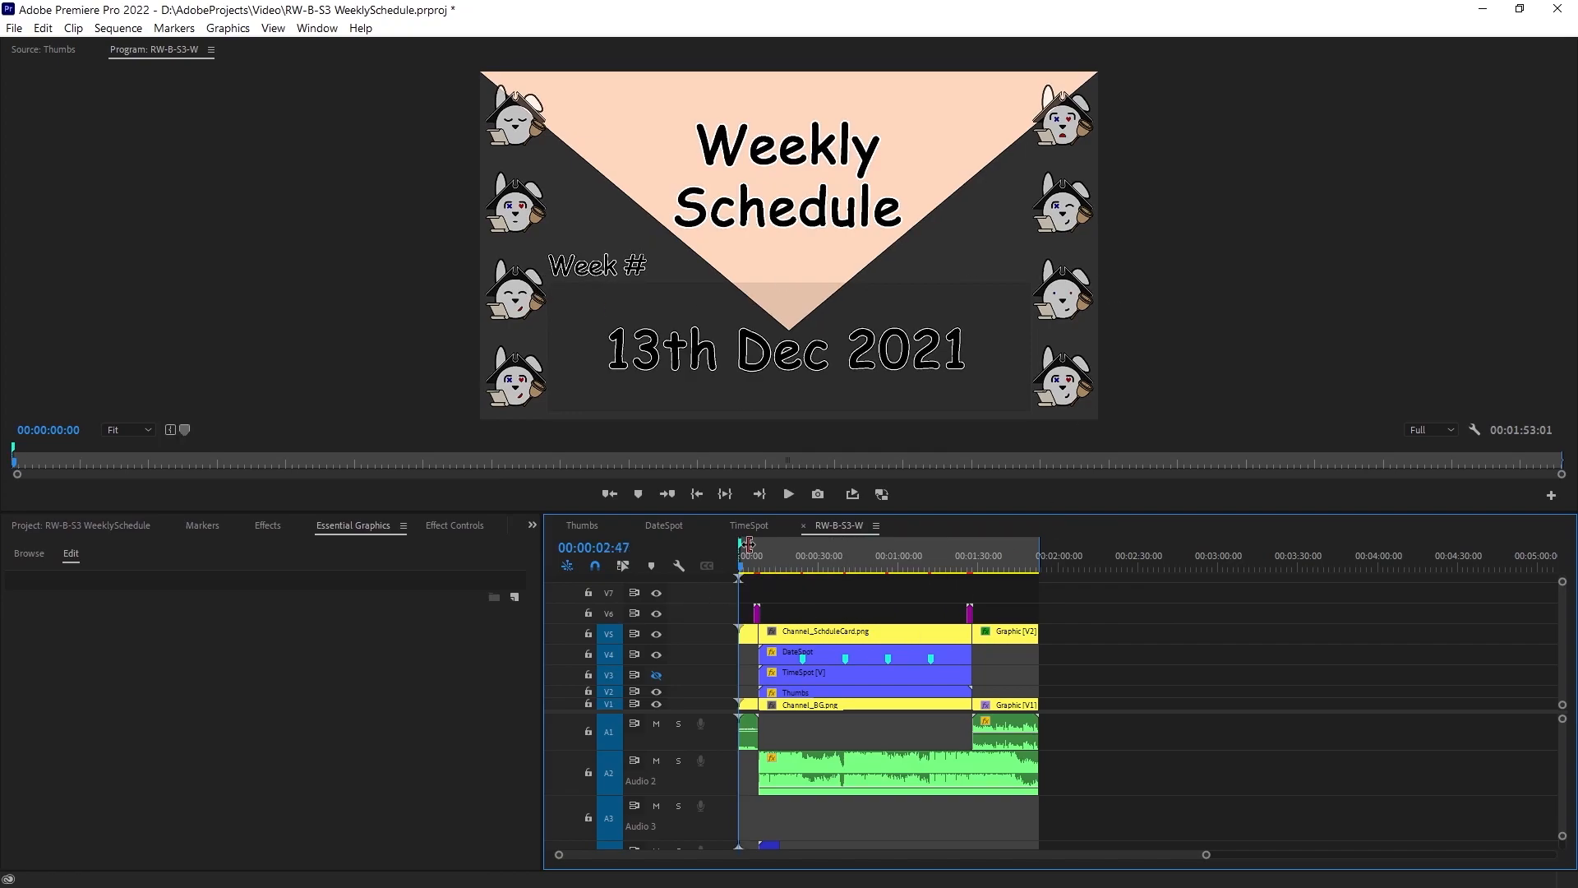
key(space)
key(space)
key(space)
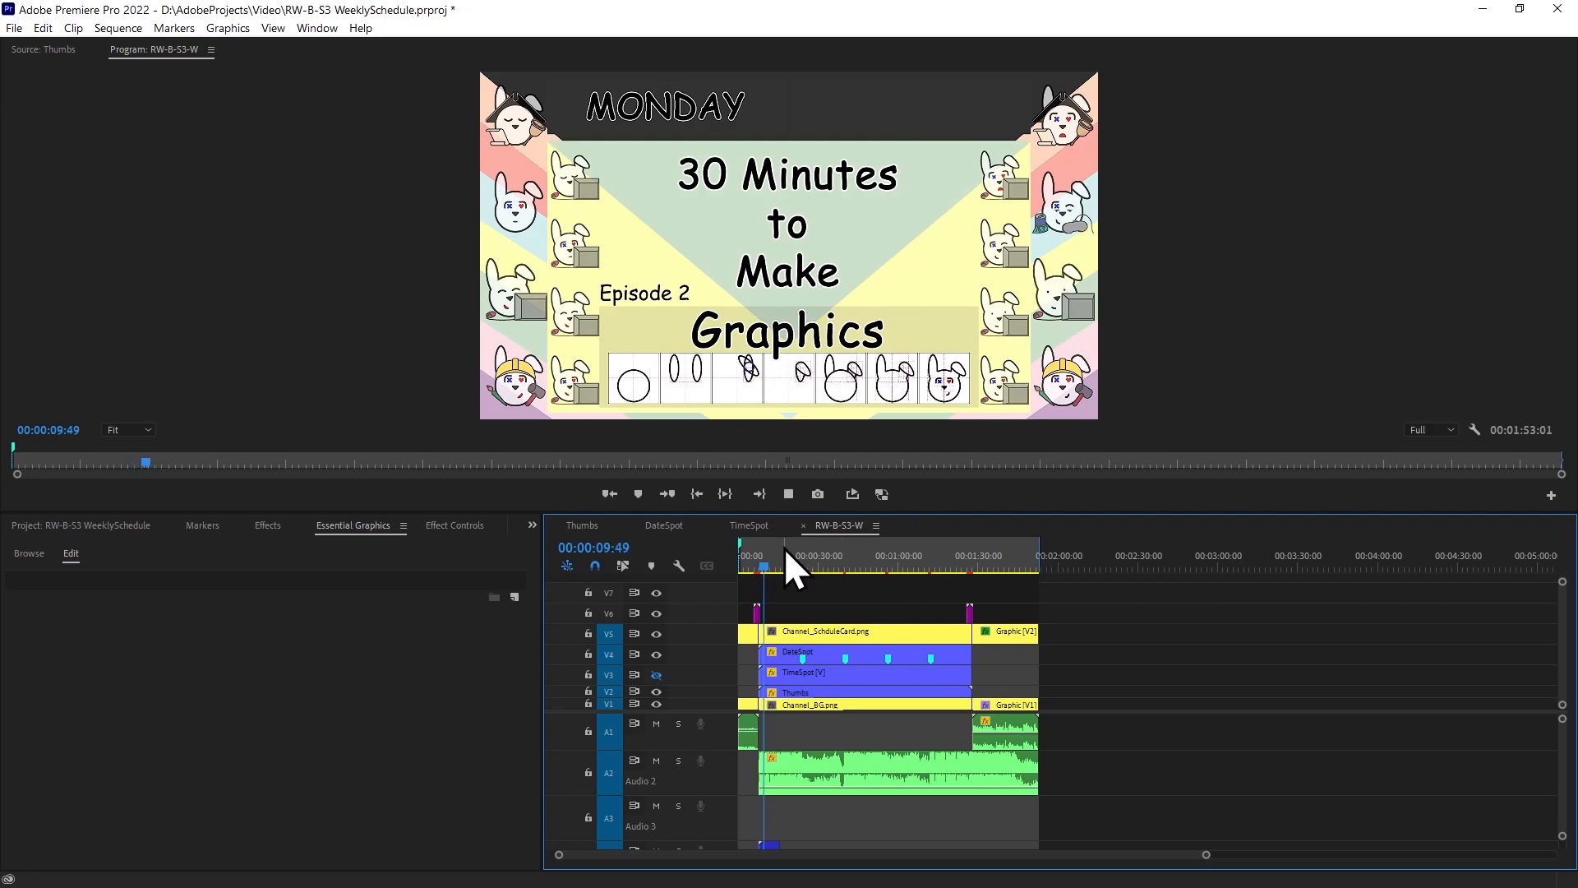
click(801, 561)
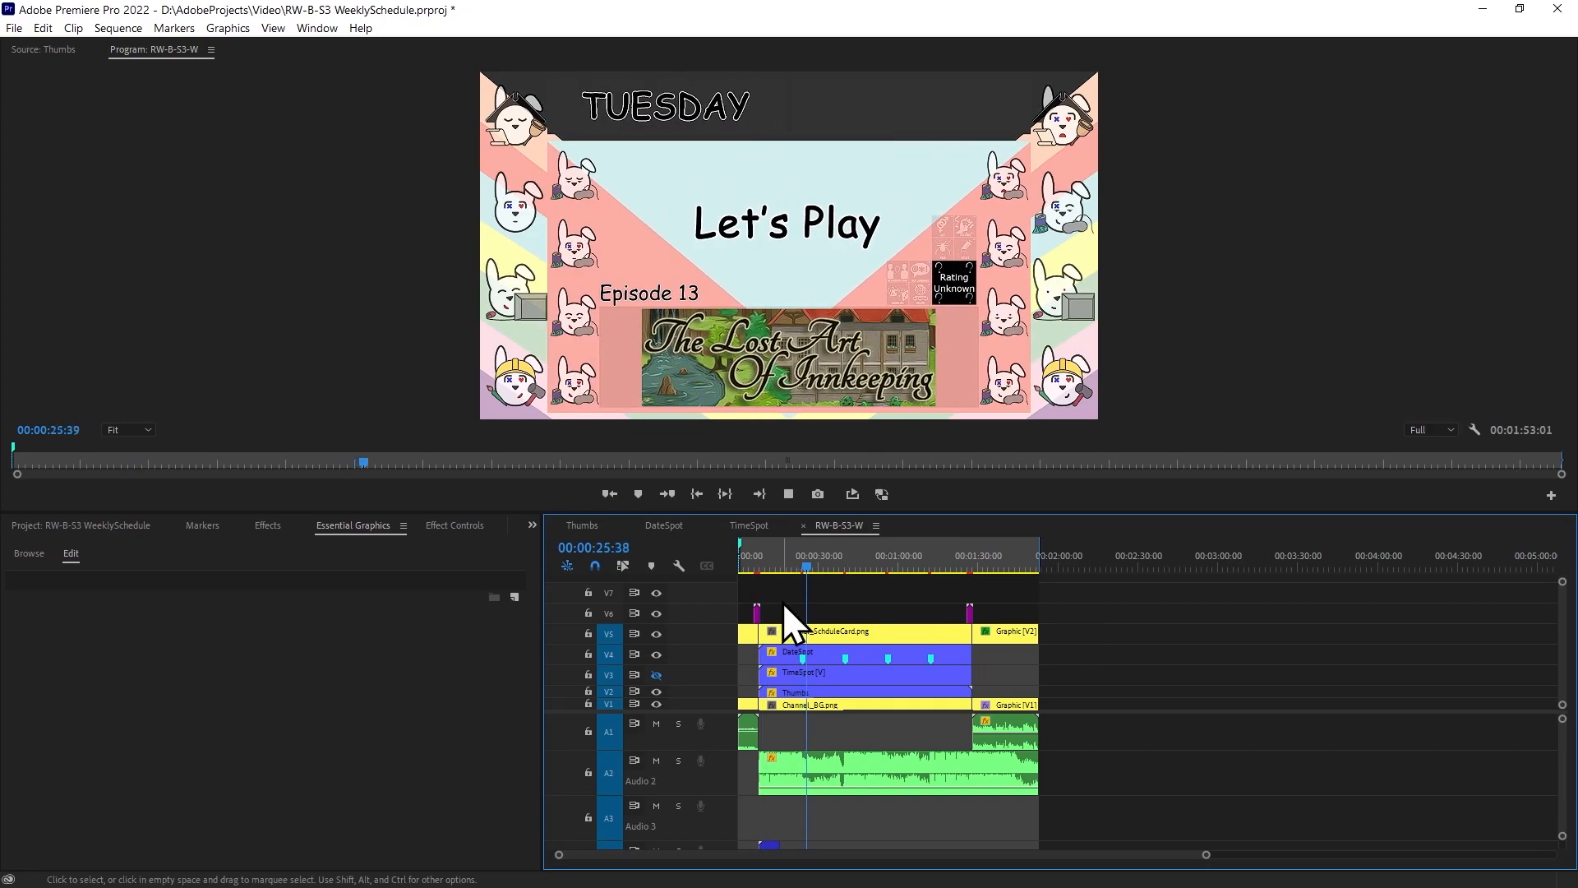
click(799, 569)
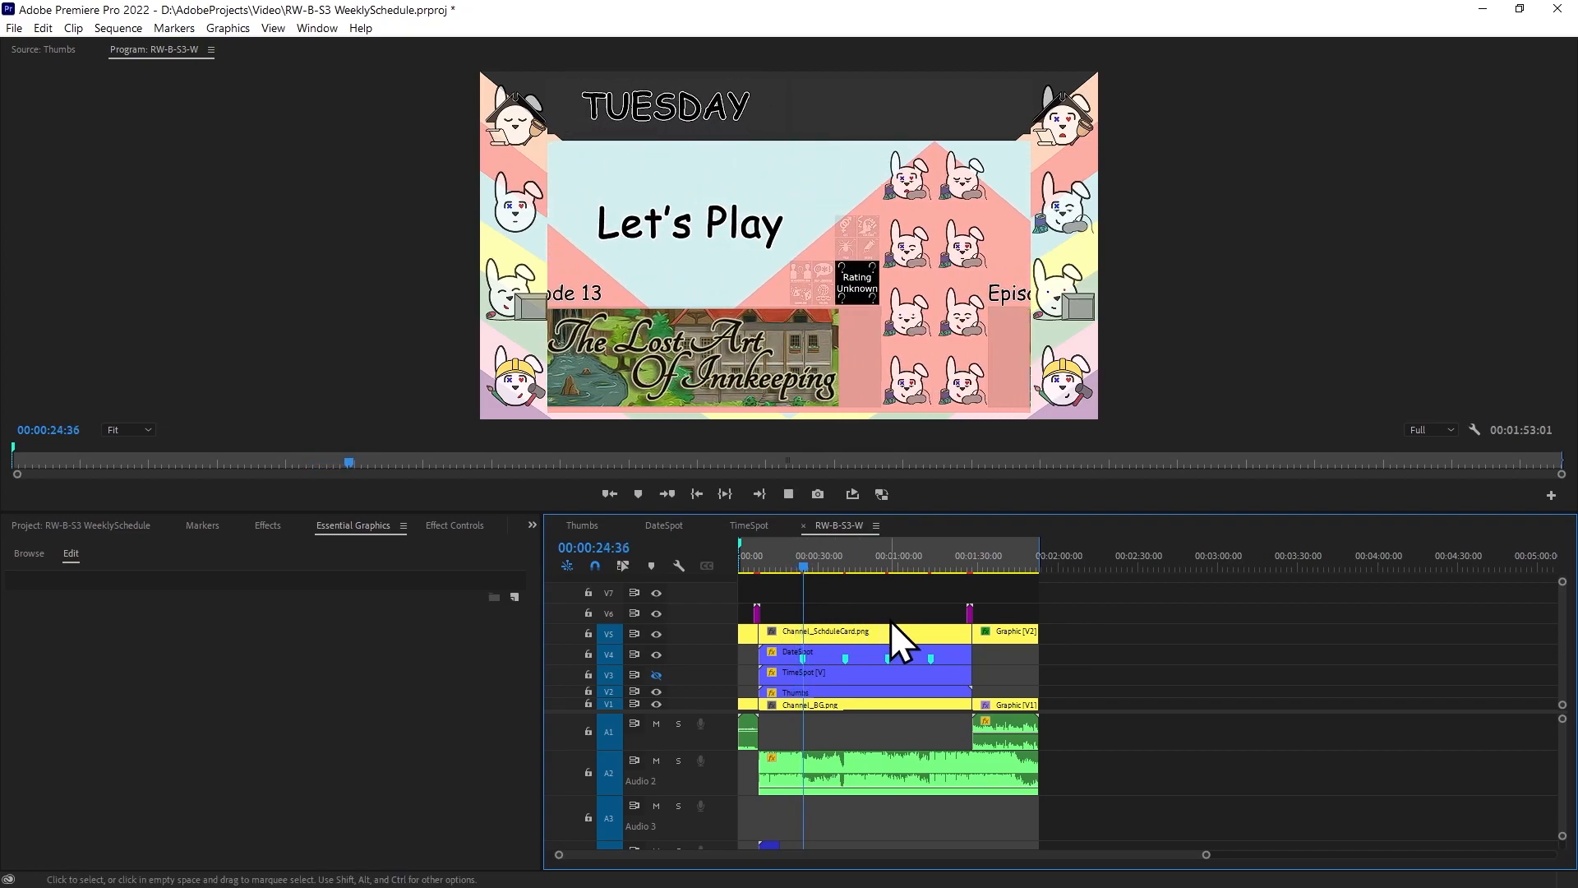
drag(857, 570, 814, 575)
Copy the MONDAY to FRIDAY title clips with their transitions from DateSpot and paste them at the start of the TimeSpot sequence.
click(754, 524)
click(666, 526)
drag(1370, 596, 881, 712)
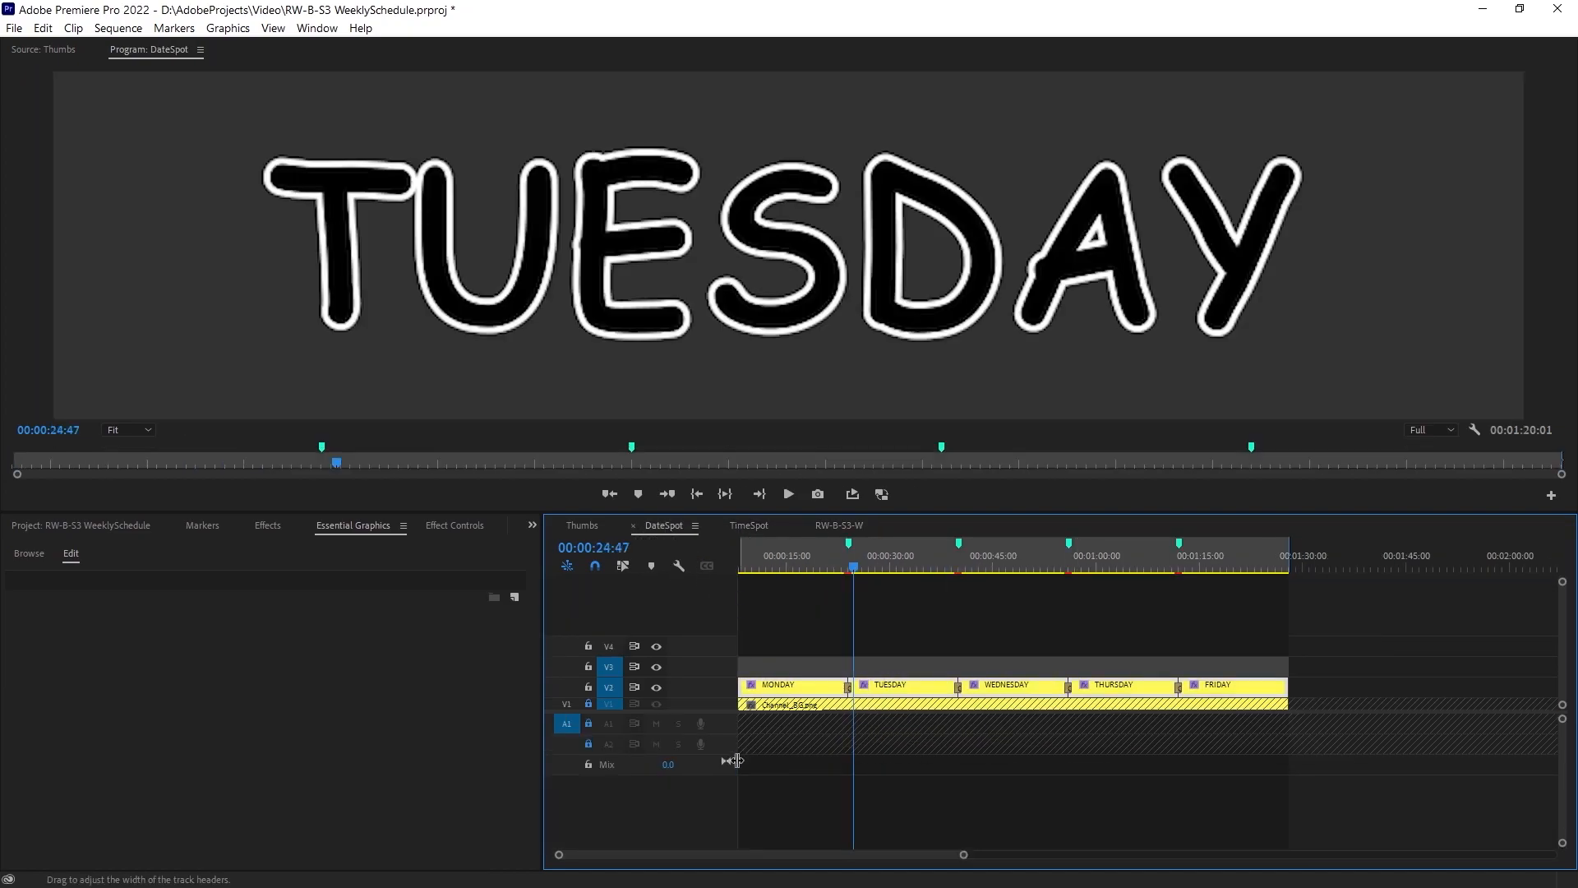
click(750, 531)
key(ctrl+v)
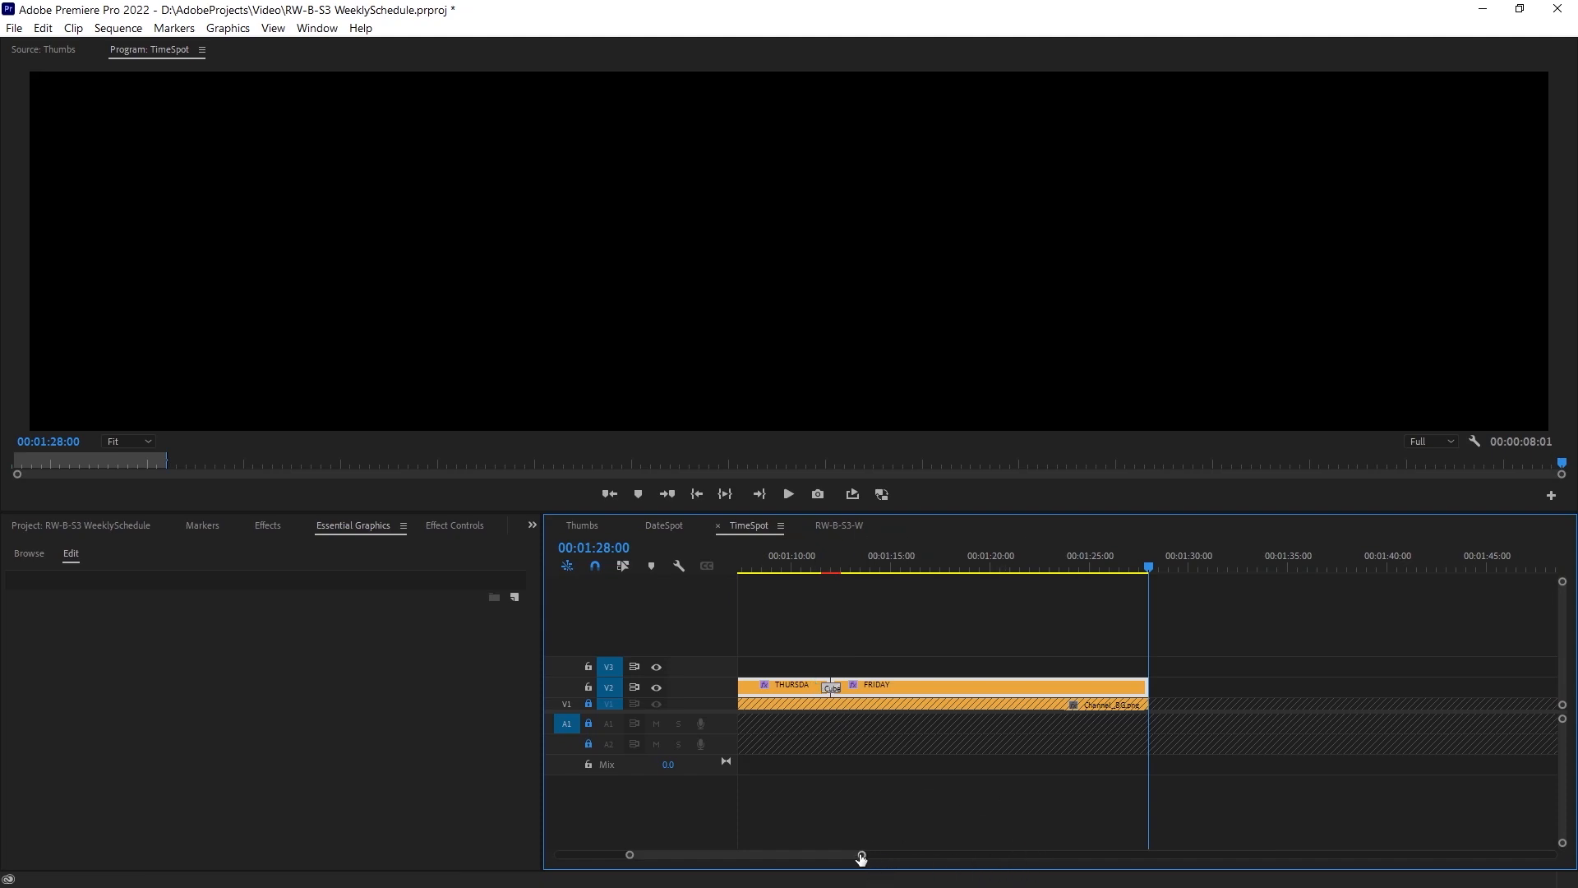
Add a marker in TimeSpot 8 seconds after the start of the MONDAY clip, at 00:00:16:00.
drag(630, 856, 358, 832)
click(1087, 649)
drag(1267, 855, 1145, 856)
key(Up)
key(Up)
key(Up)
key(Up)
key(Up)
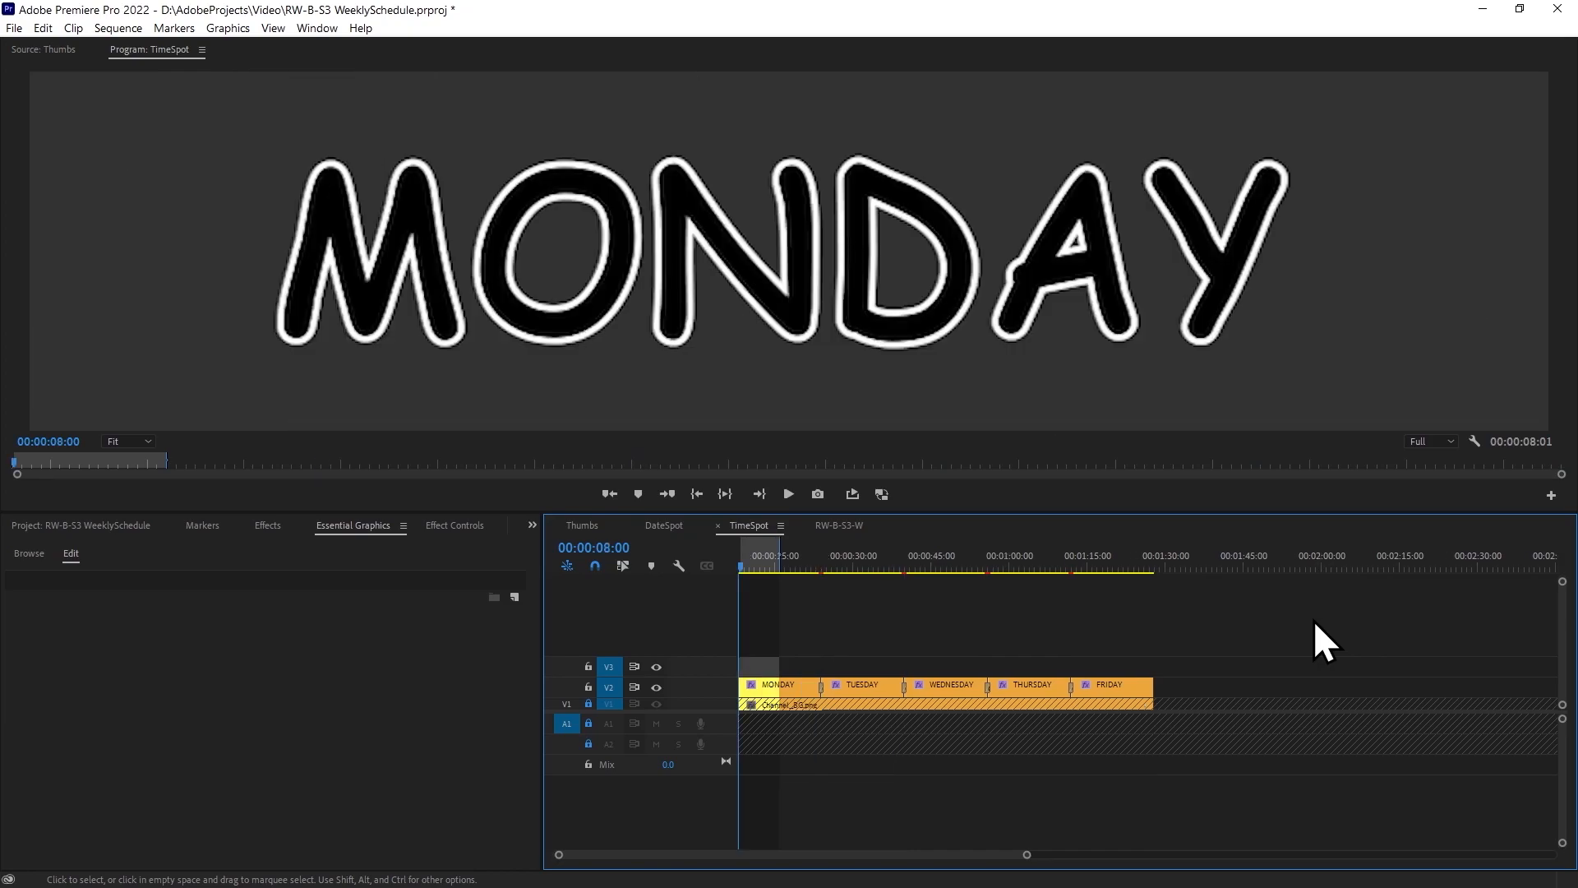
text(+8.0)
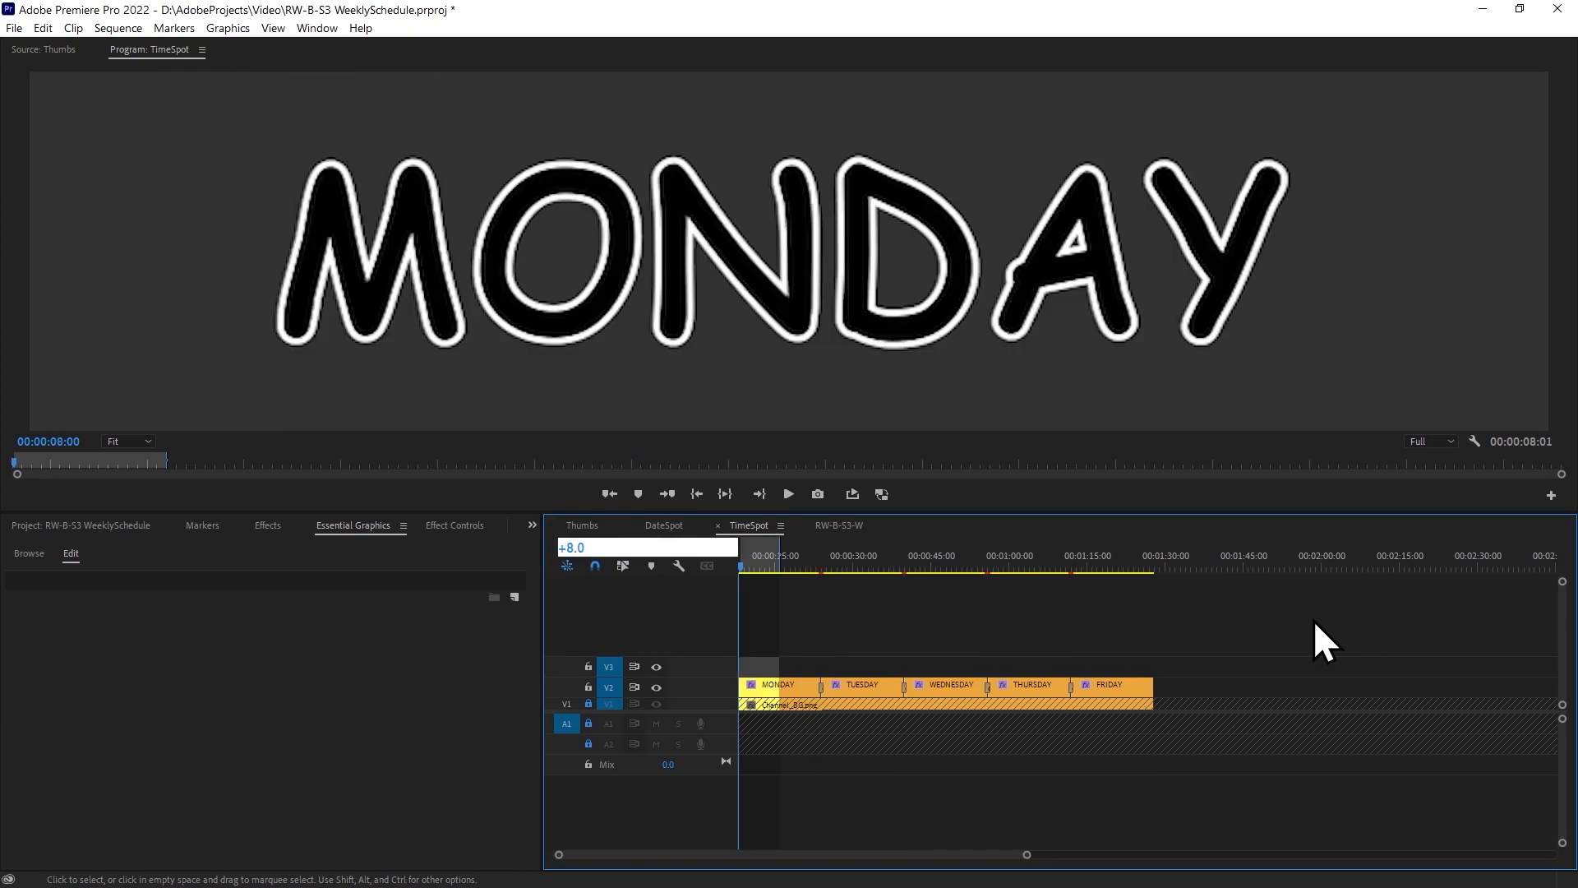
key(Return)
key(m)
key(m)
text(+)
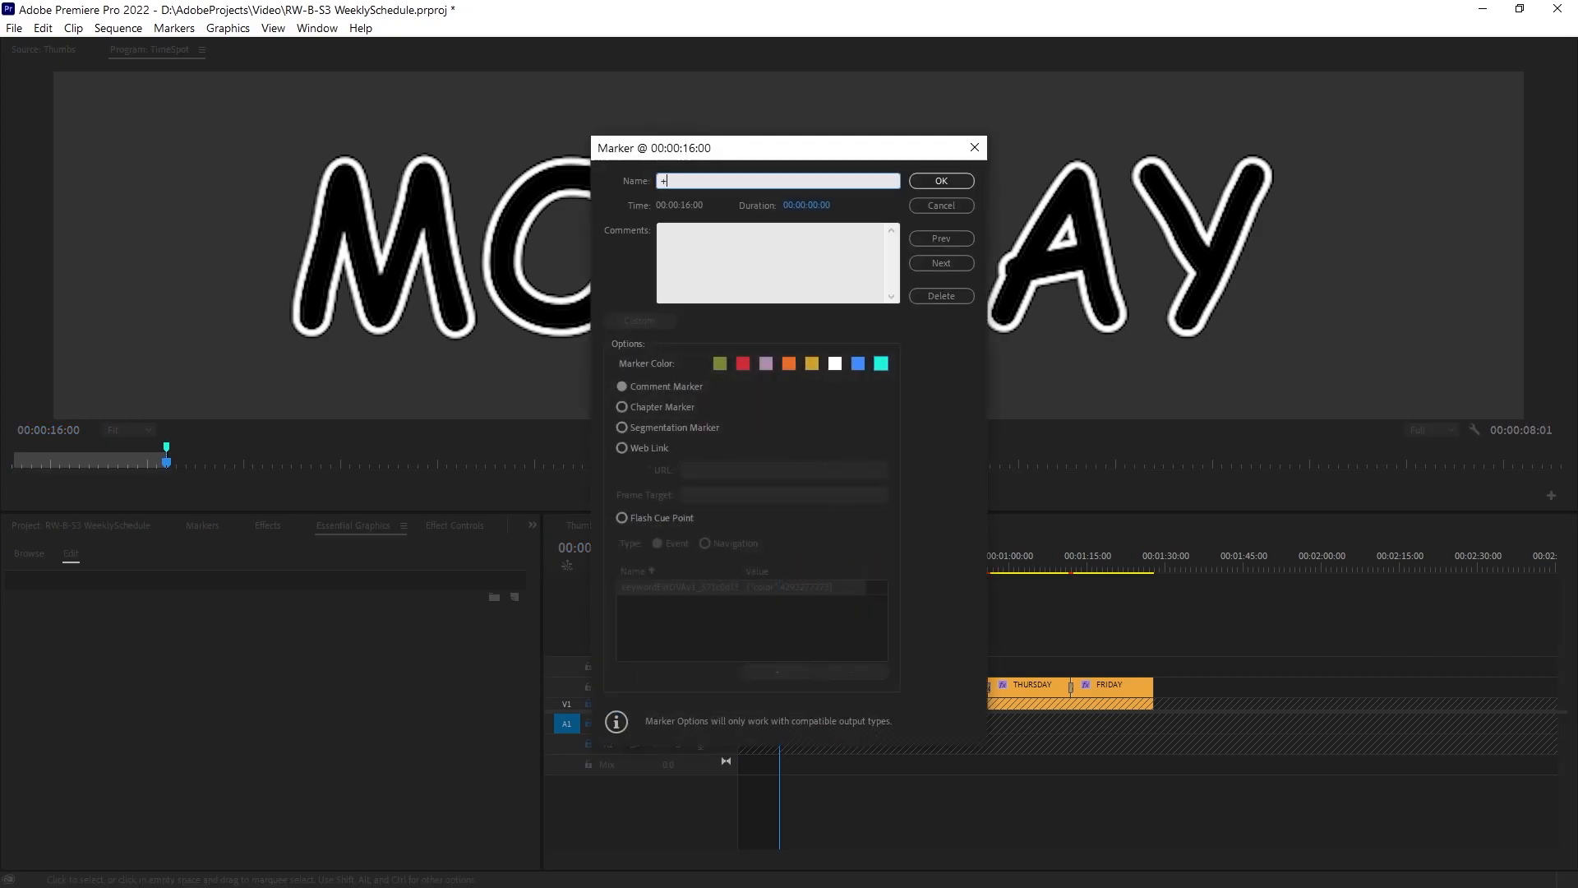
click(975, 149)
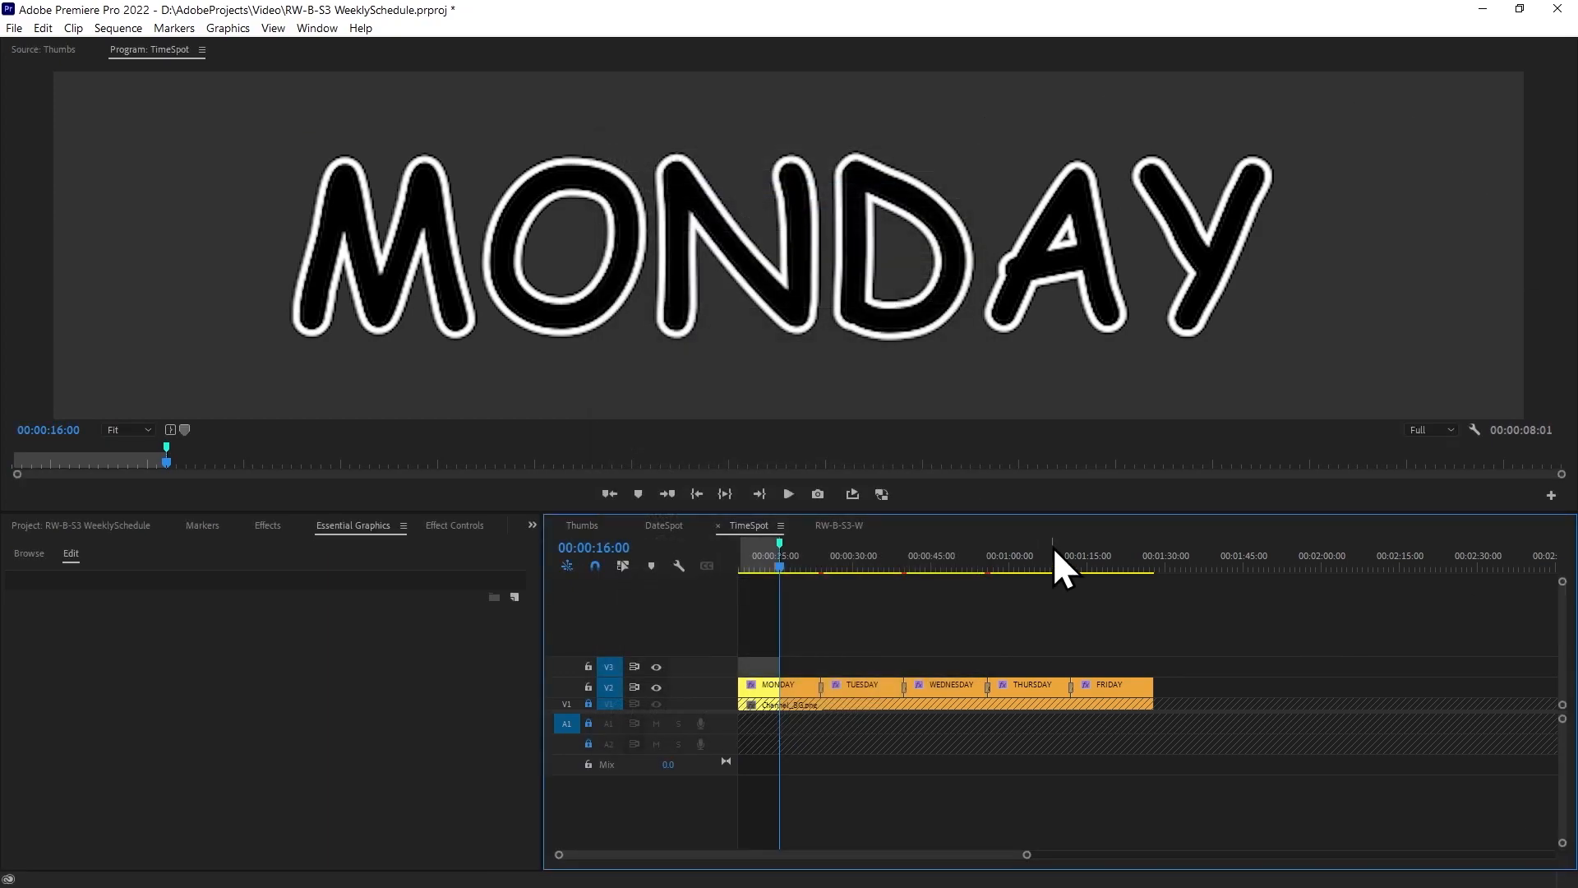
Add markers at the cuts between the day titles, at 00:00:24:00, 00:00:40:00, 00:00:56:00 and 00:01:12:00.
key(Down)
key(Down)
key(m)
key(Down)
key(m)
key(Down)
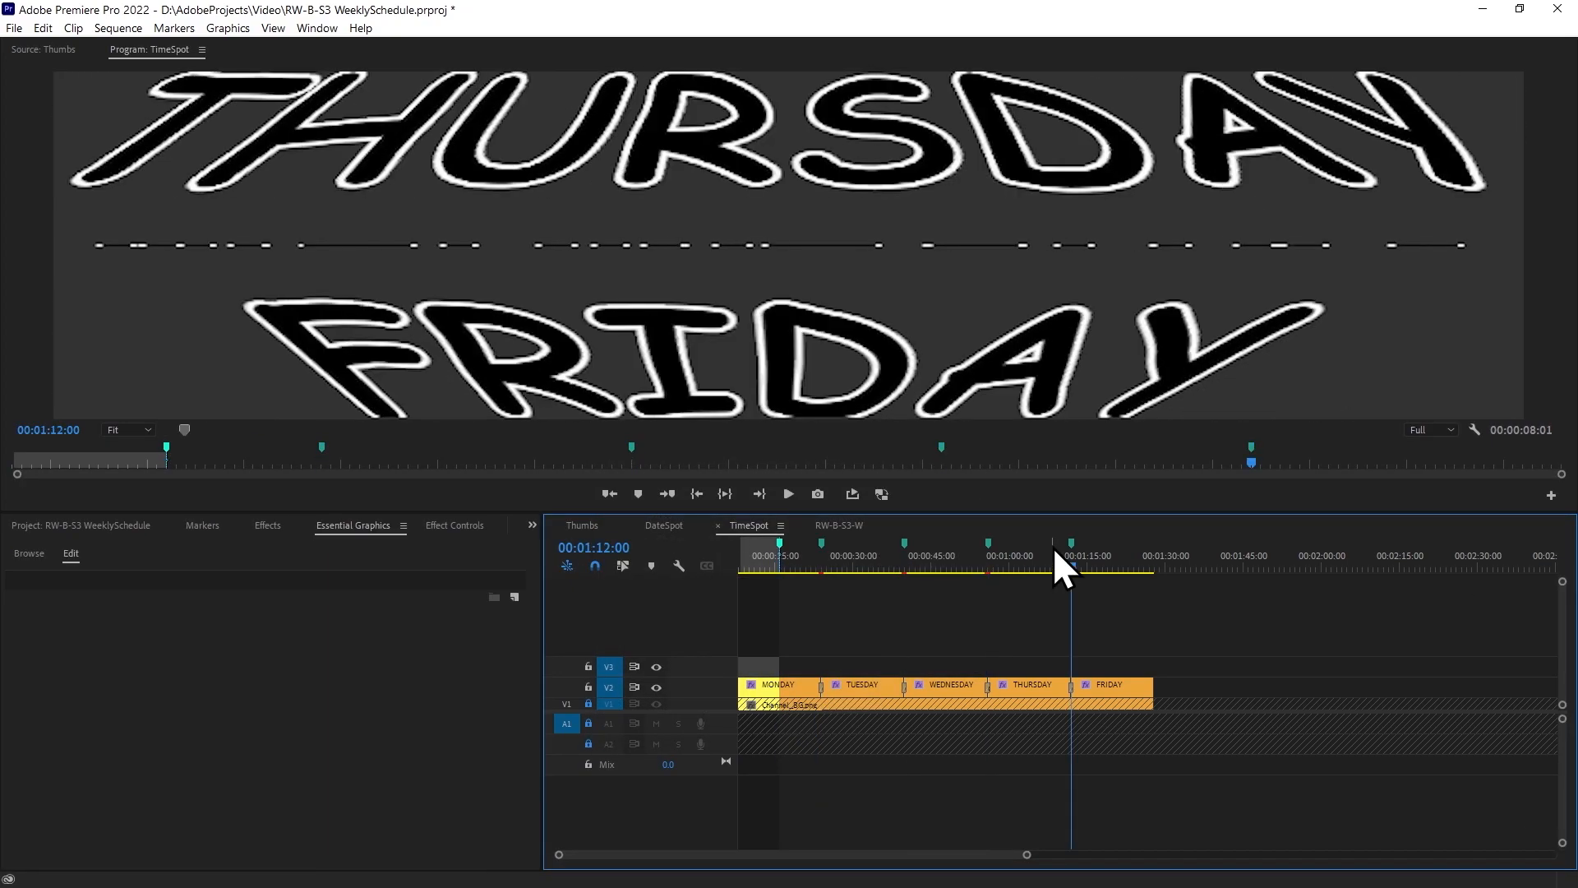
key(m)
key(Down)
Add markers 8 seconds into the TUESDAY and WEDNESDAY clips, at 00:00:32:00 and 00:00:48:00.
key(Up)
key(Up)
key(Up)
key(Up)
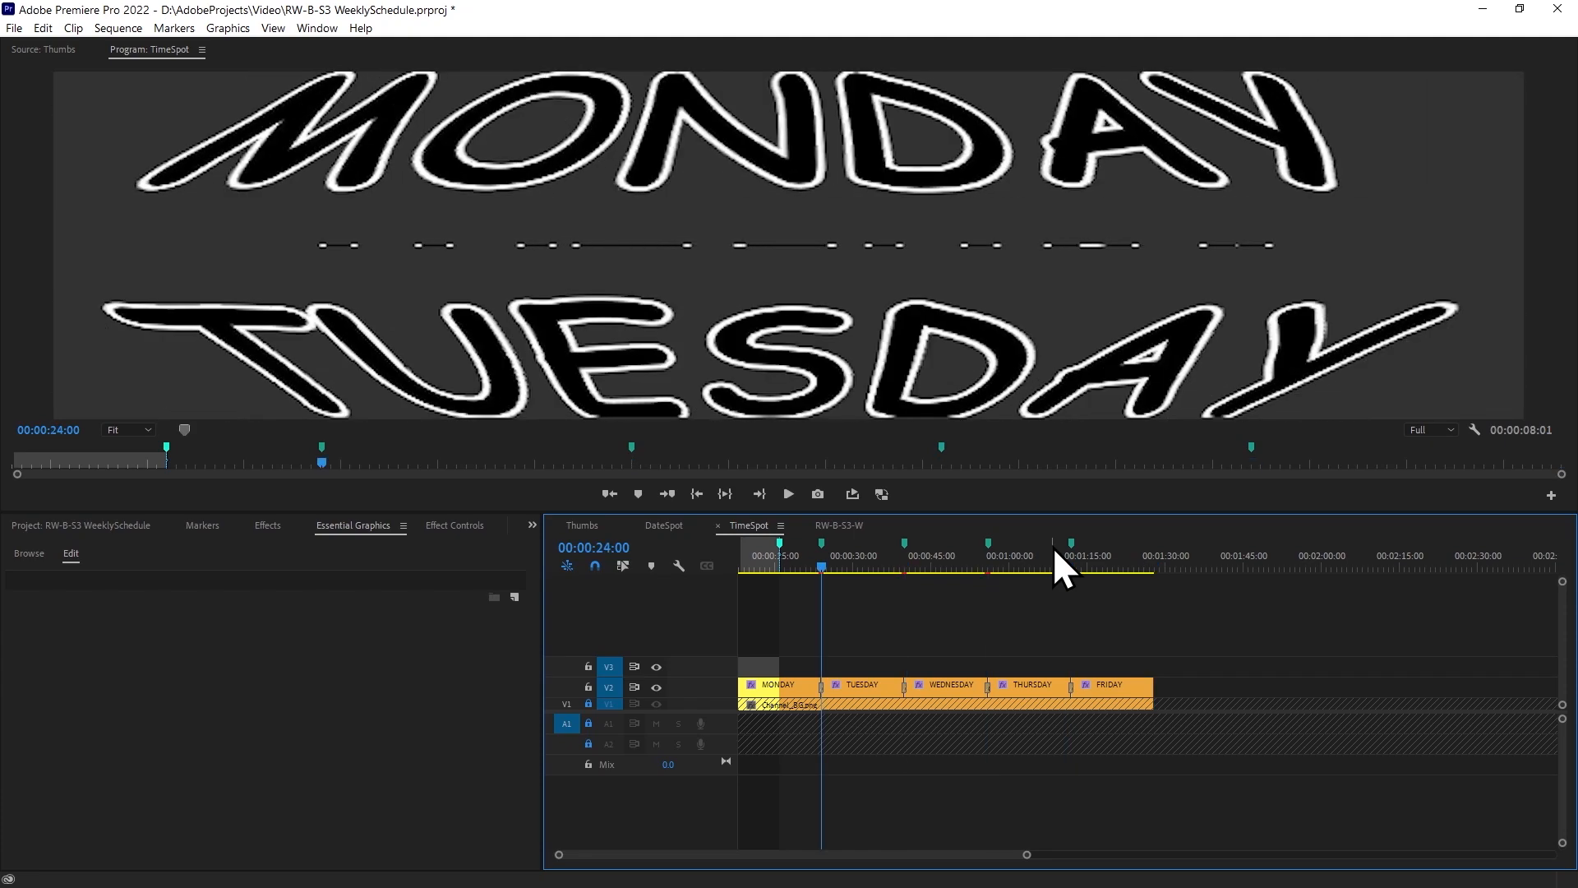
text(+8.)
key(Return)
key(m)
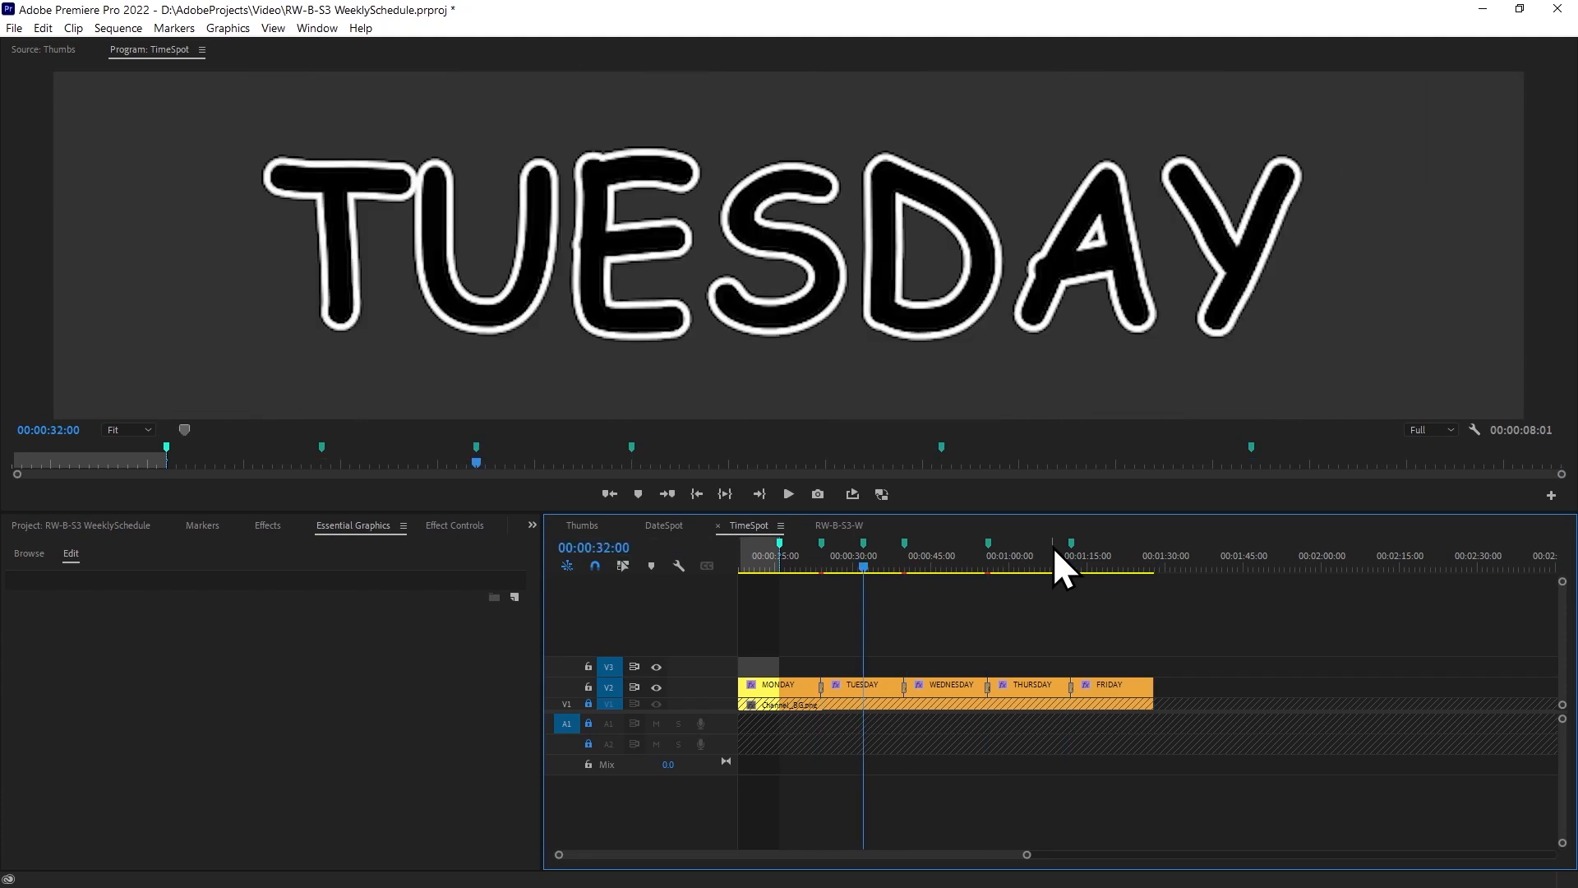
key(Down)
text(+8)
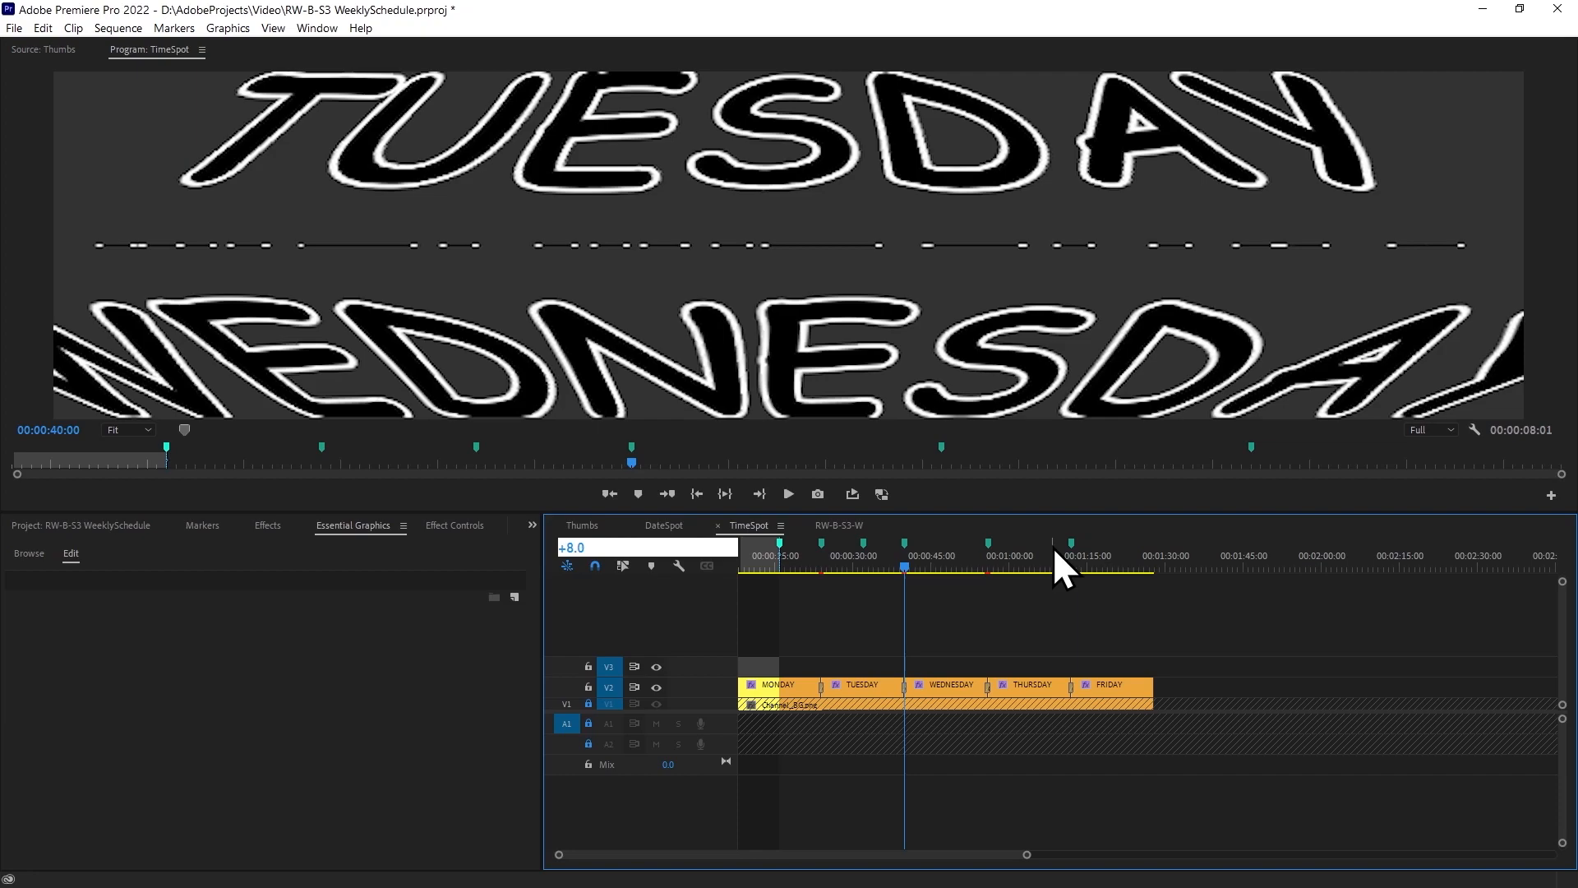
key(Return)
key(m)
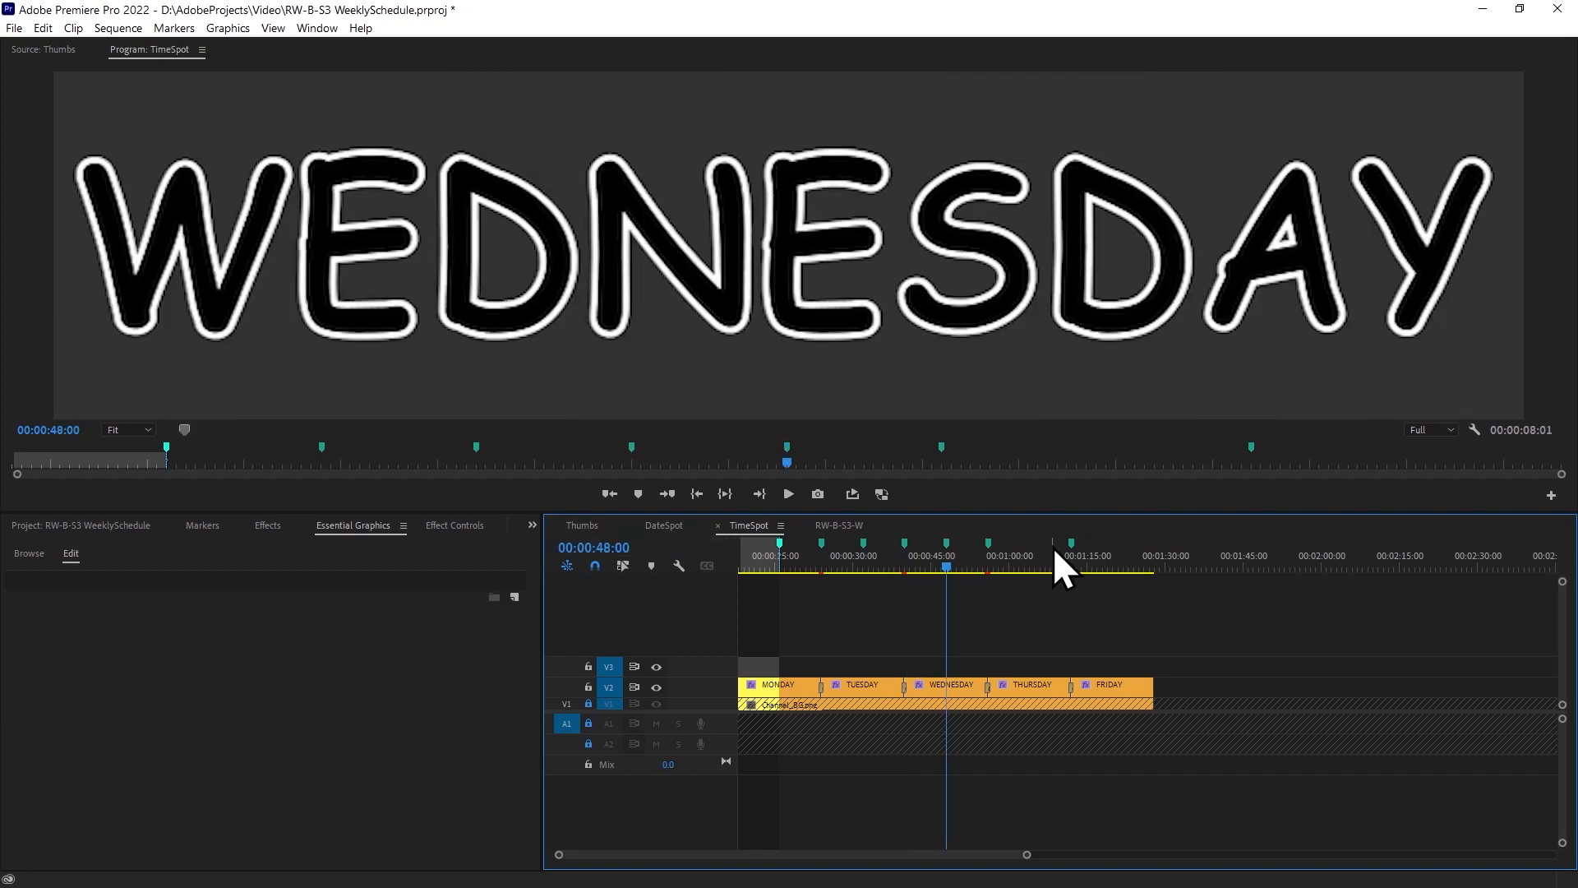
Add markers 8 seconds into the THURSDAY and FRIDAY clips, at 00:01:04:00 and 00:01:20:00.
key(Down)
text(+8.0)
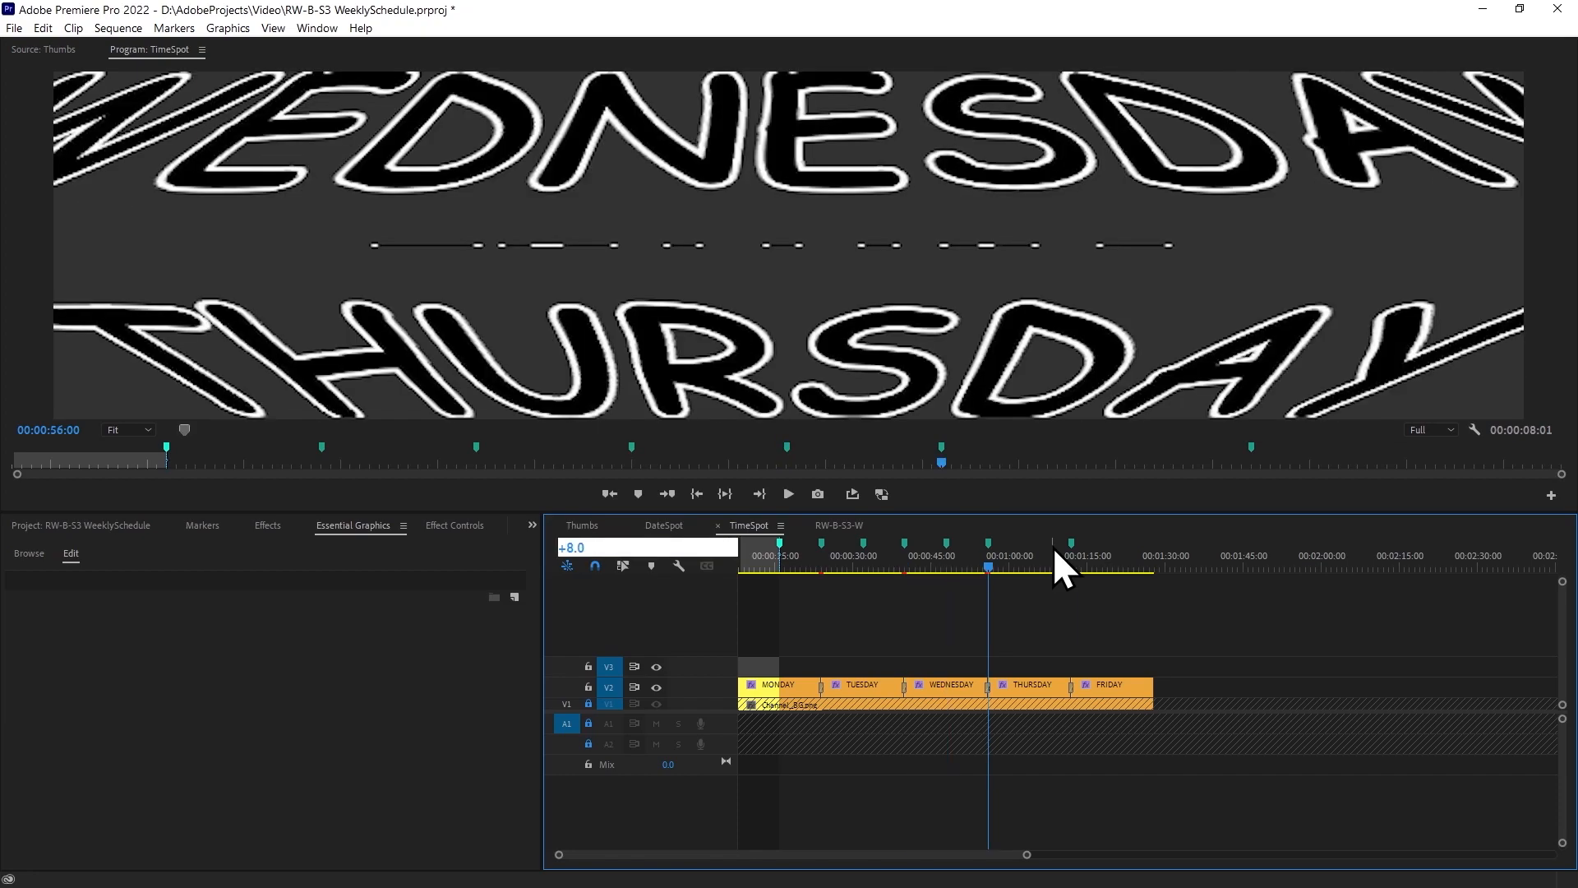
key(Return)
key(m)
key(Down)
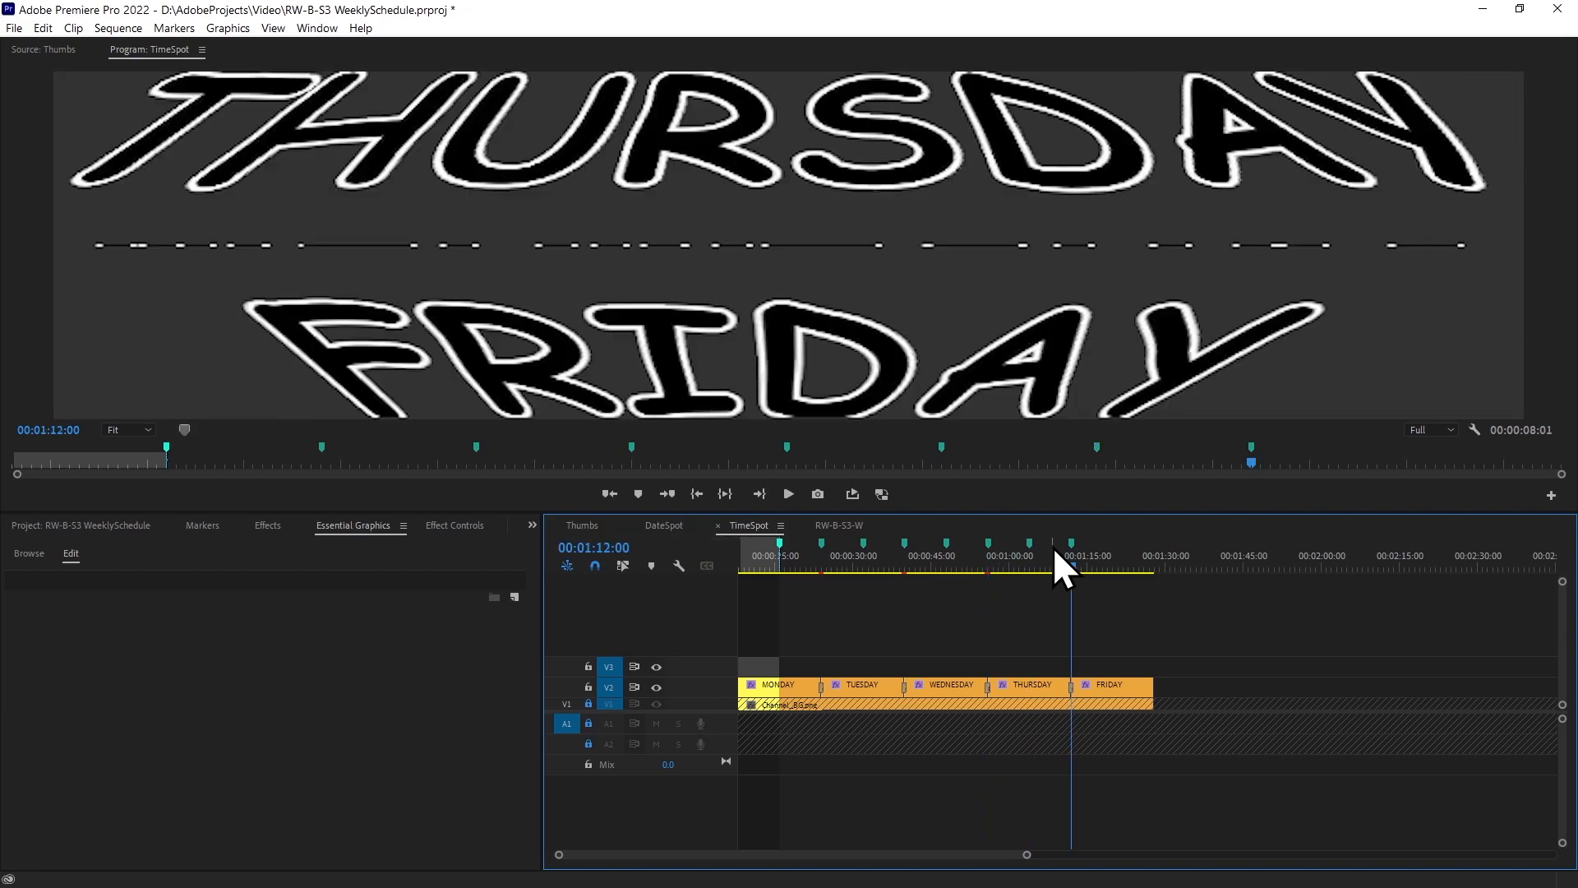
text(+8.0)
key(Return)
key(m)
Split the FRIDAY clip at the 00:01:20:00 marker and the THURSDAY clip at the 00:01:04:00 marker.
click(1128, 693)
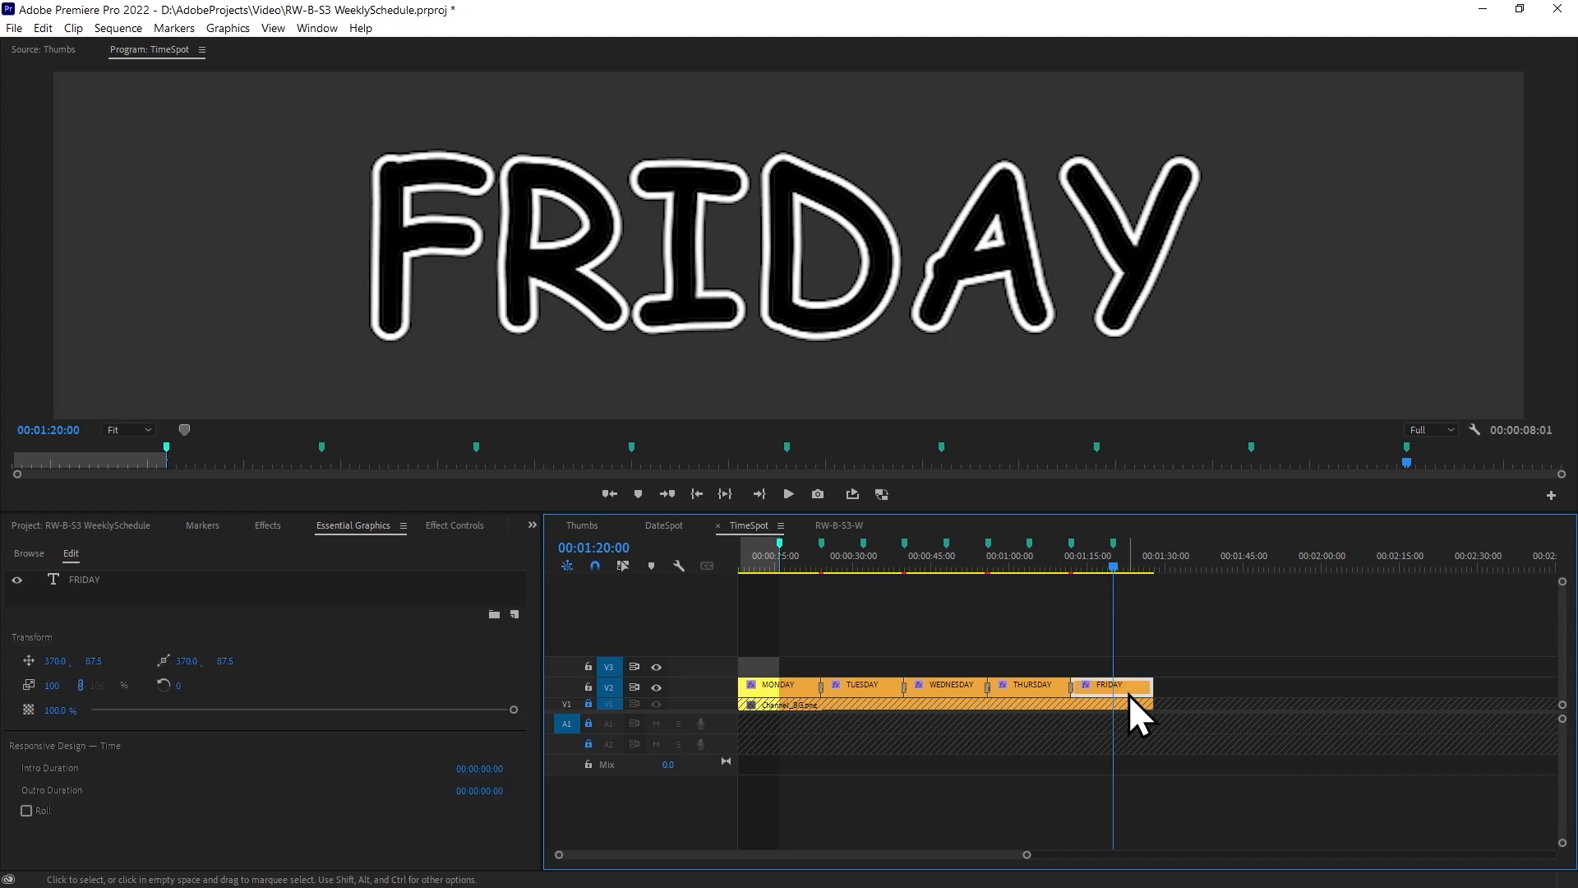
key(ctrl+k)
key(Up)
key(Up)
key(Down)
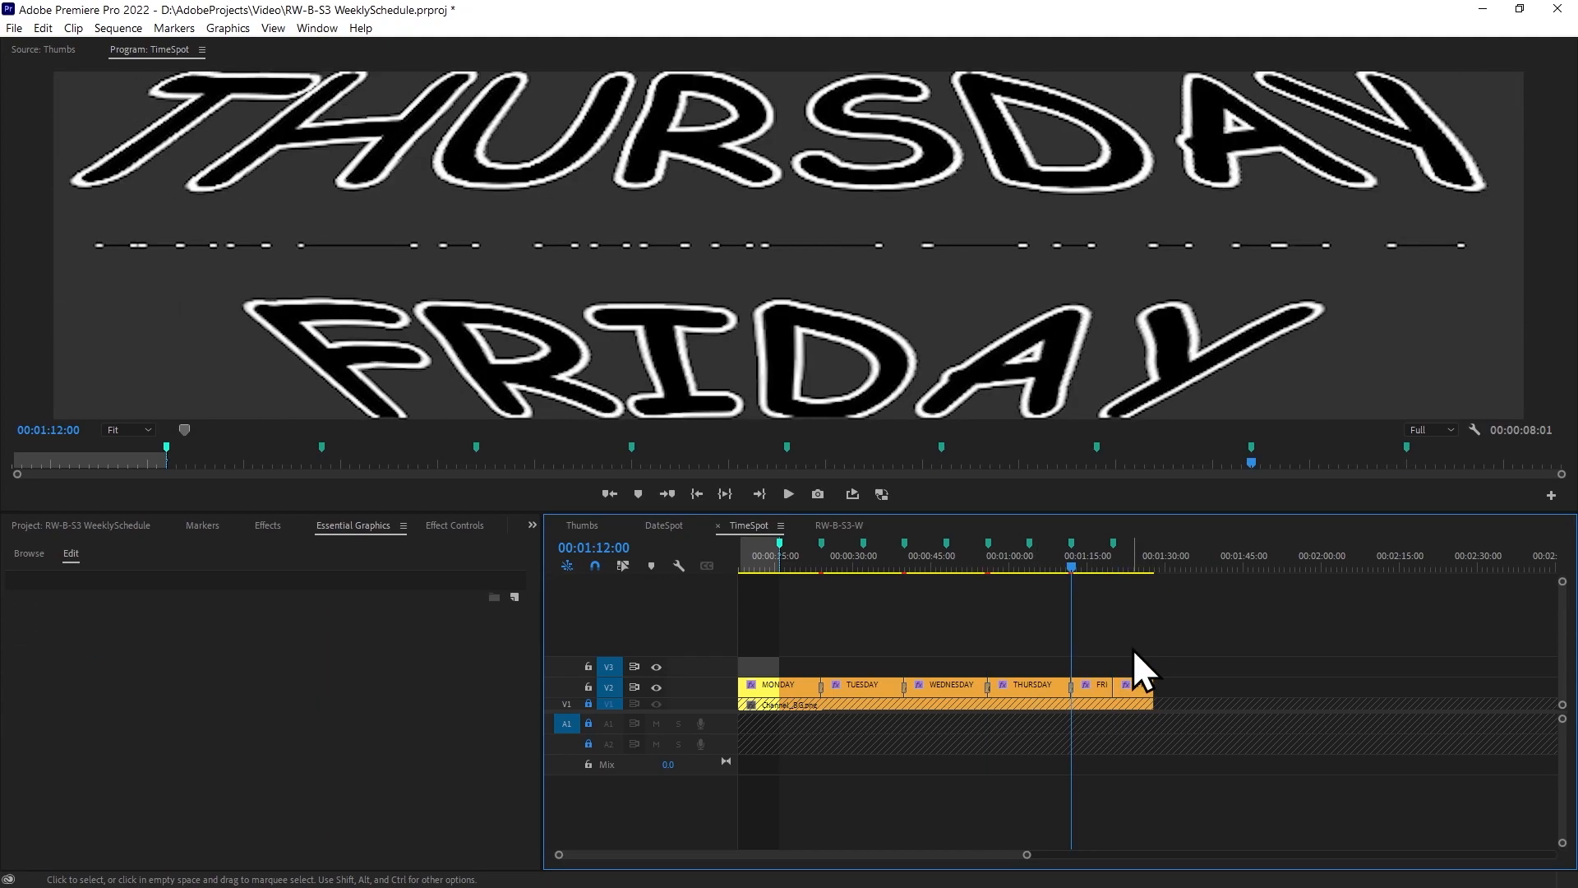
click(1027, 542)
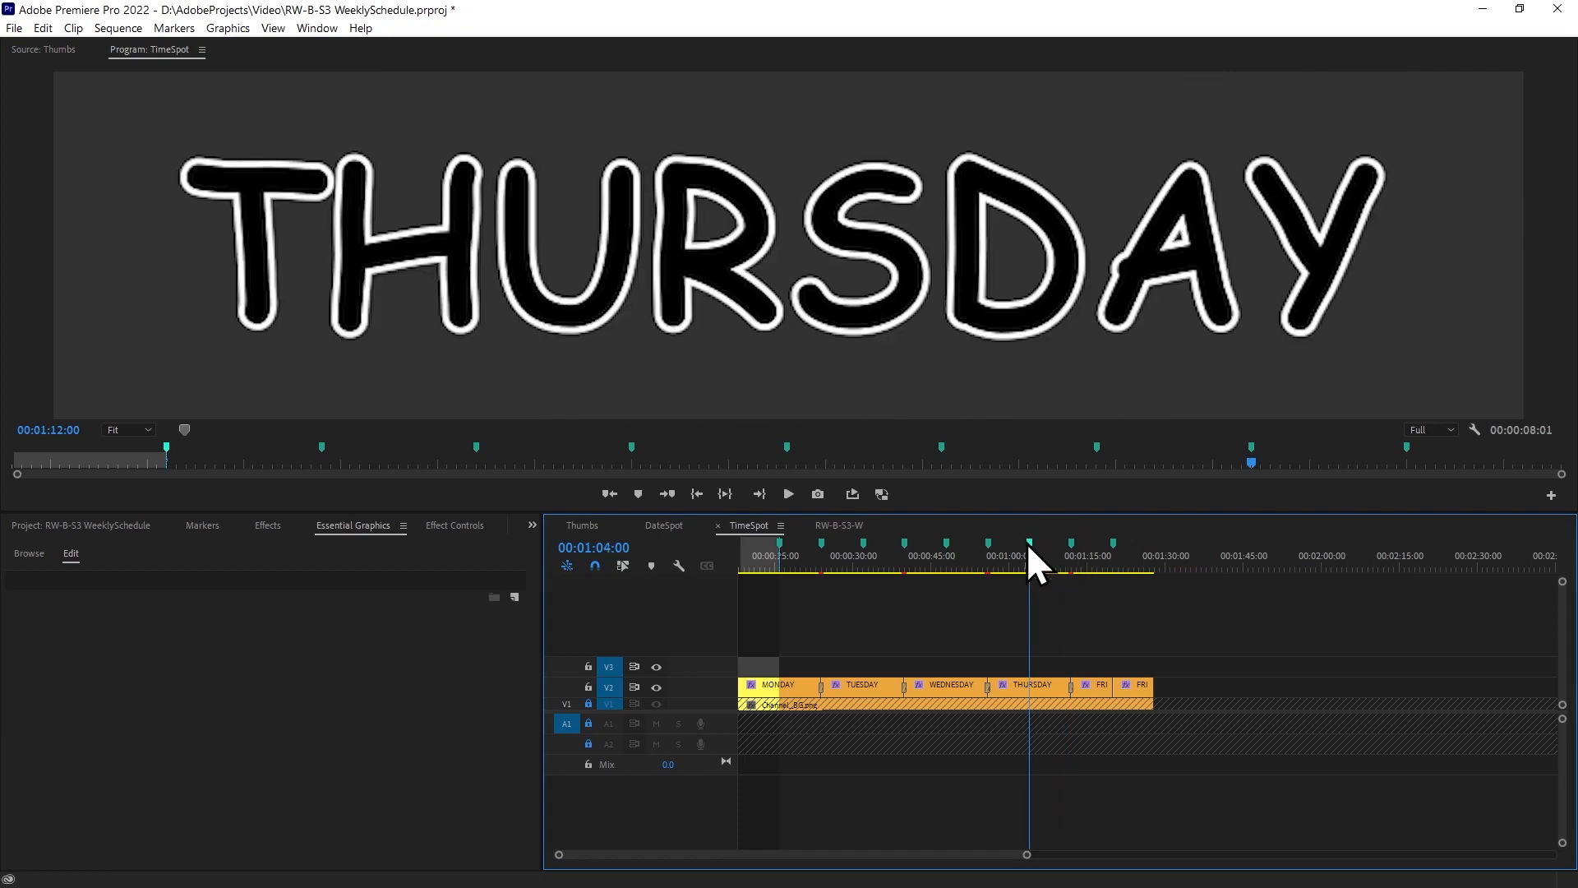
key(ctrl+k)
Split the WEDNESDAY, TUESDAY and MONDAY clips at their midpoint markers, 00:00:48:00, 00:00:32:00 and 00:00:16:00.
click(947, 543)
key(ctrl+k)
click(863, 544)
key(ctrl+k)
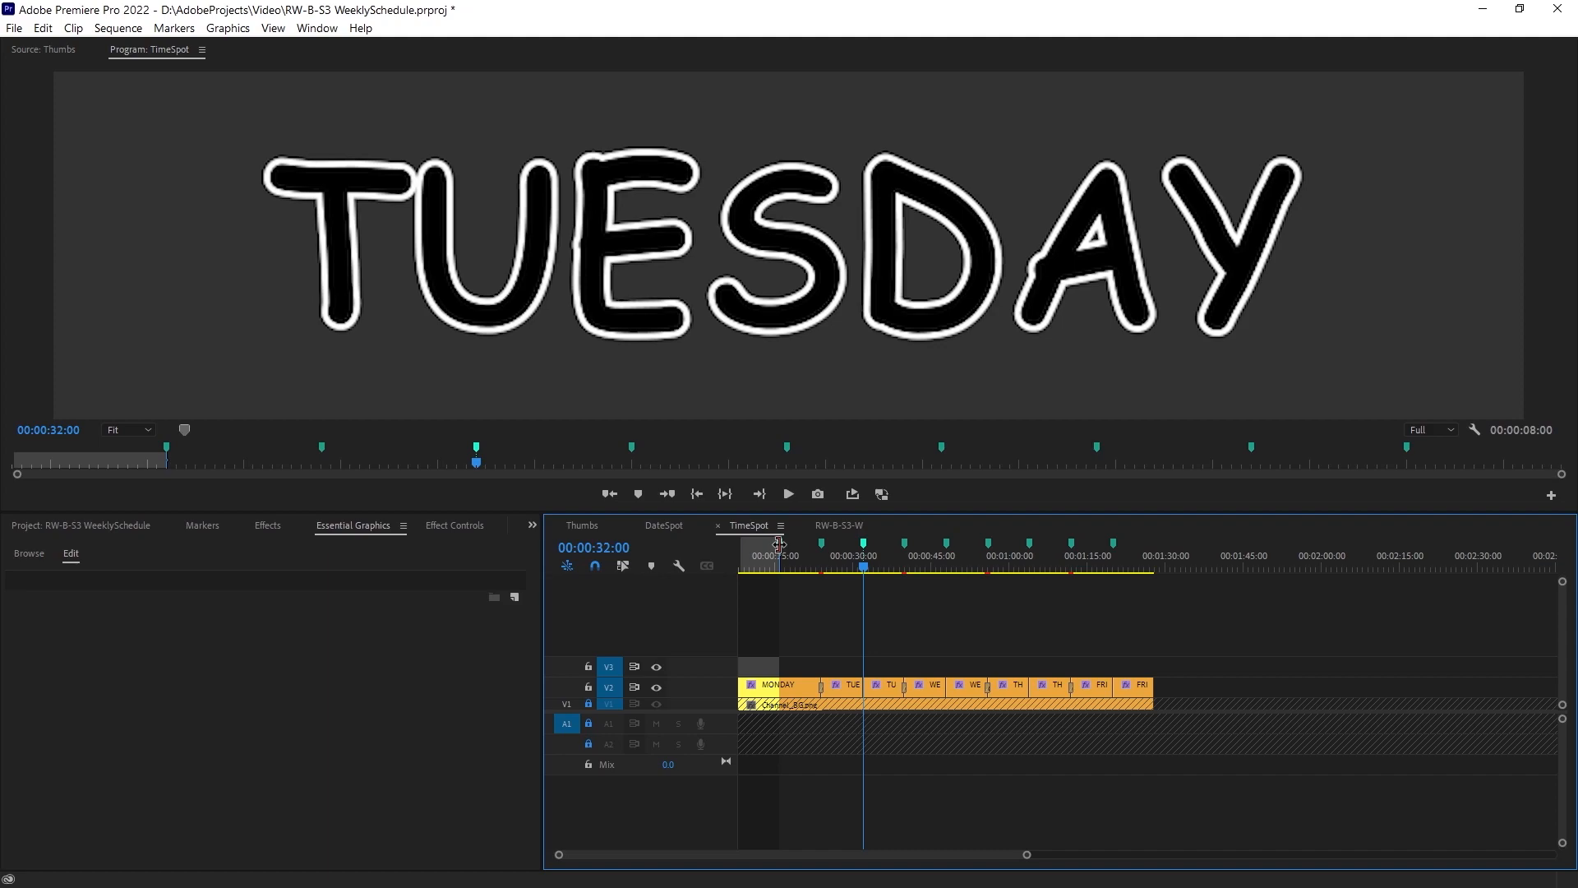
click(780, 543)
key(ctrl+k)
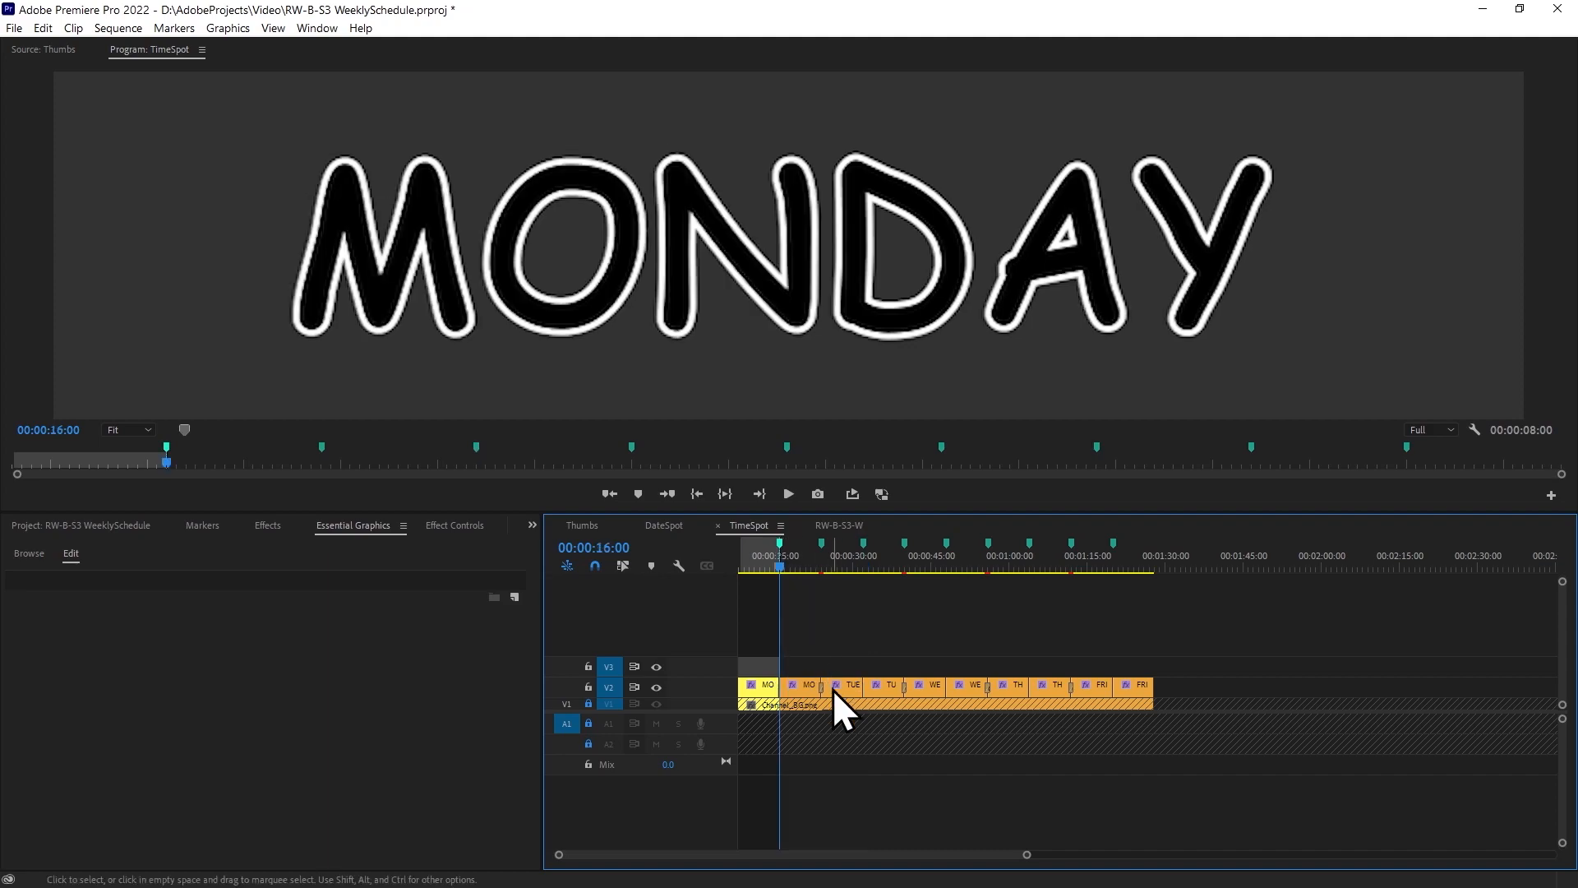
Apply the Cube Spin transition to all nine cuts between the day title clips in TimeSpot.
click(266, 526)
drag(80, 690, 780, 689)
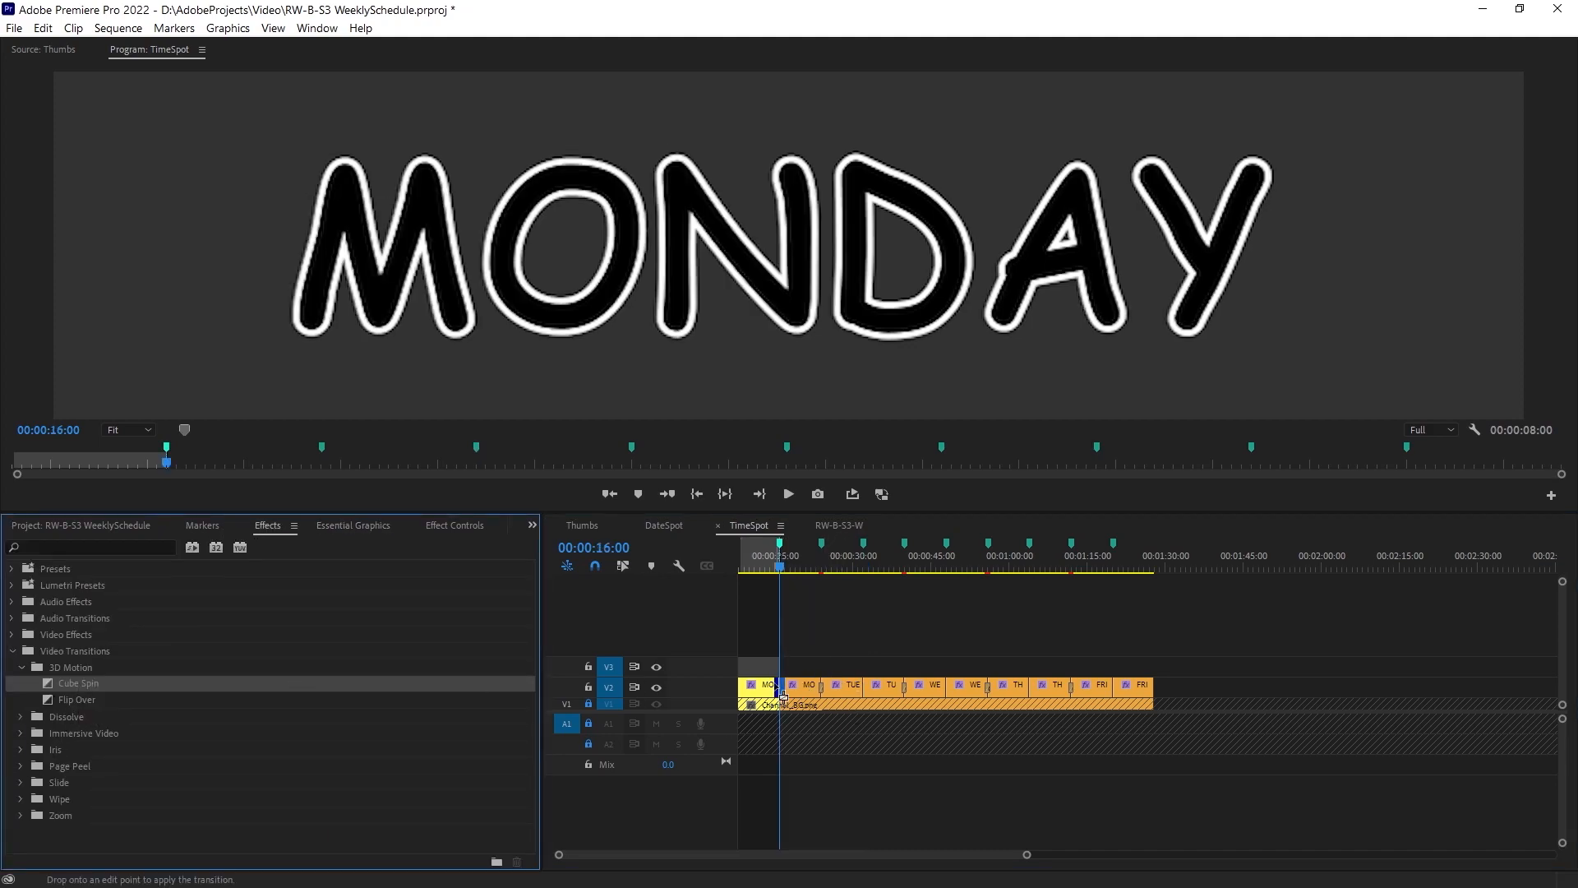
drag(82, 684, 863, 688)
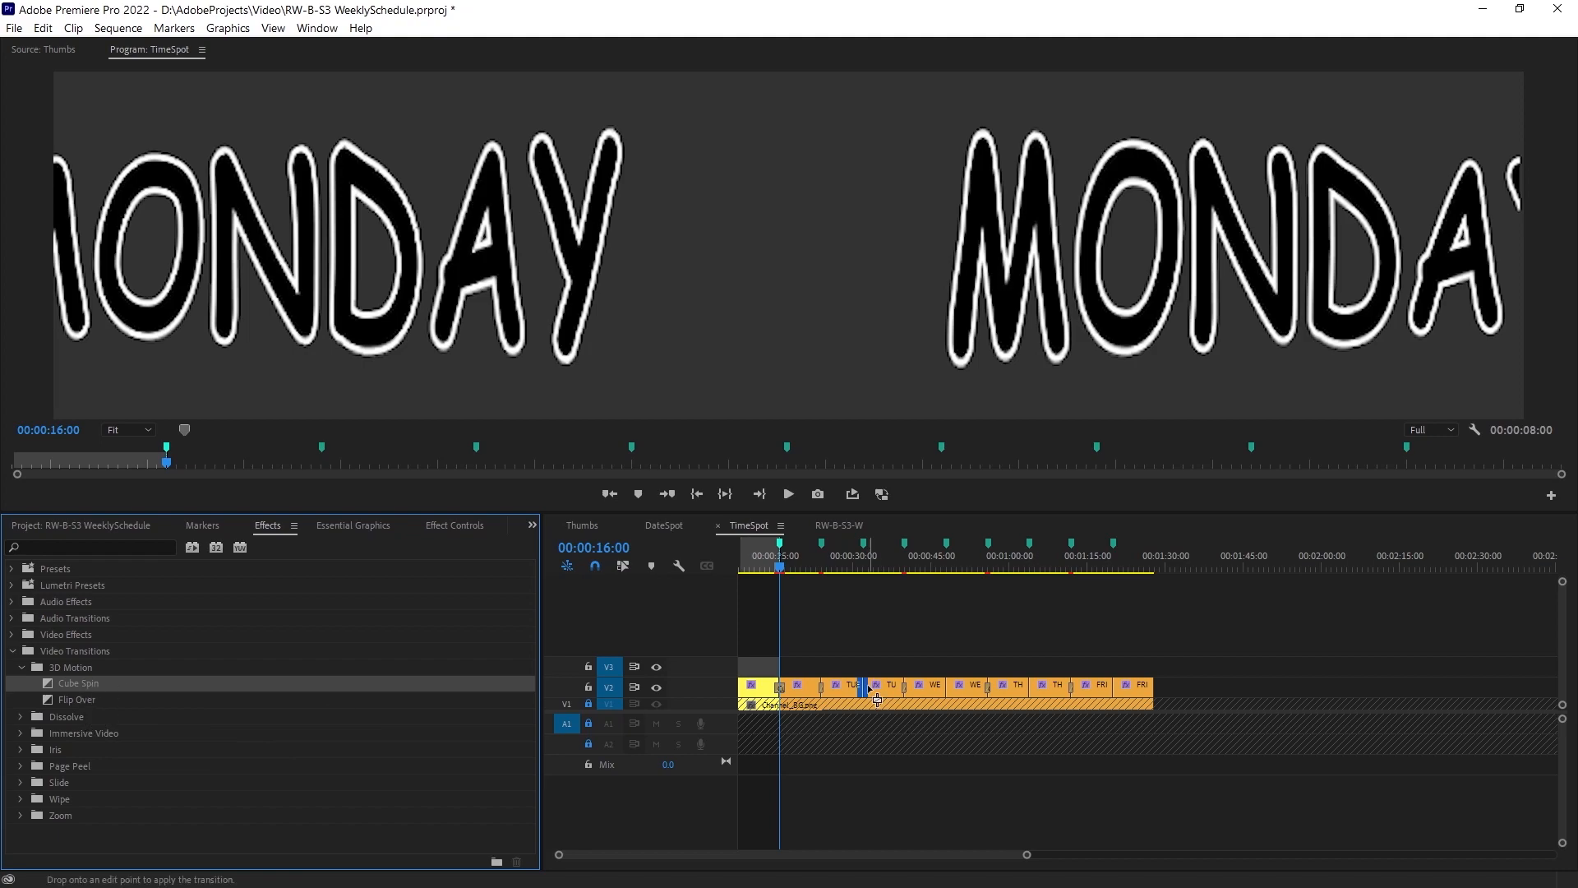
drag(85, 684, 822, 689)
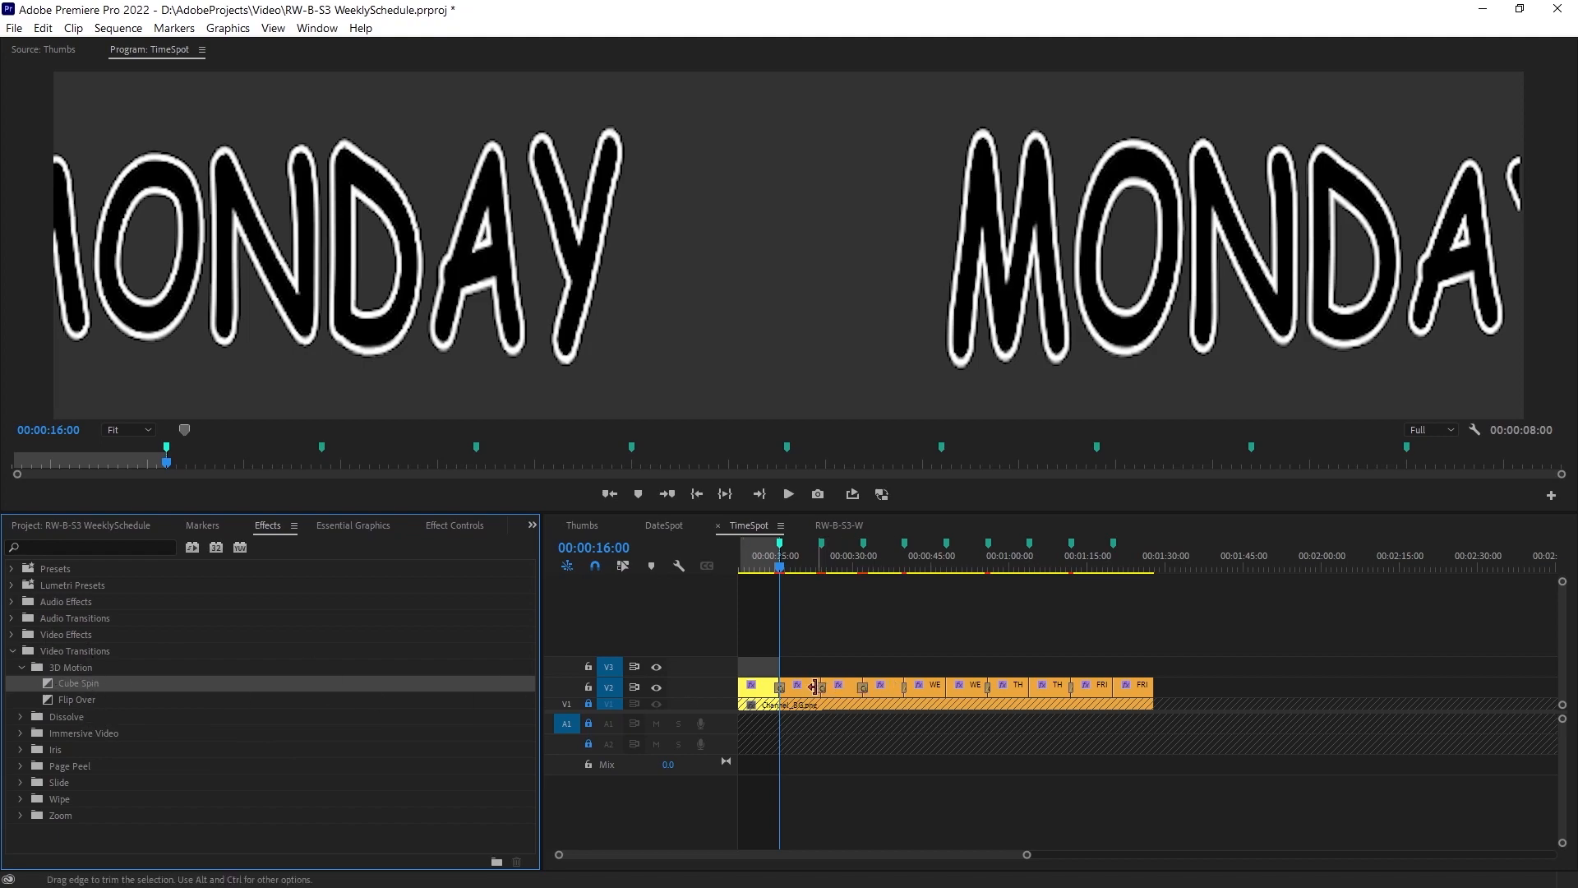
drag(70, 685, 912, 696)
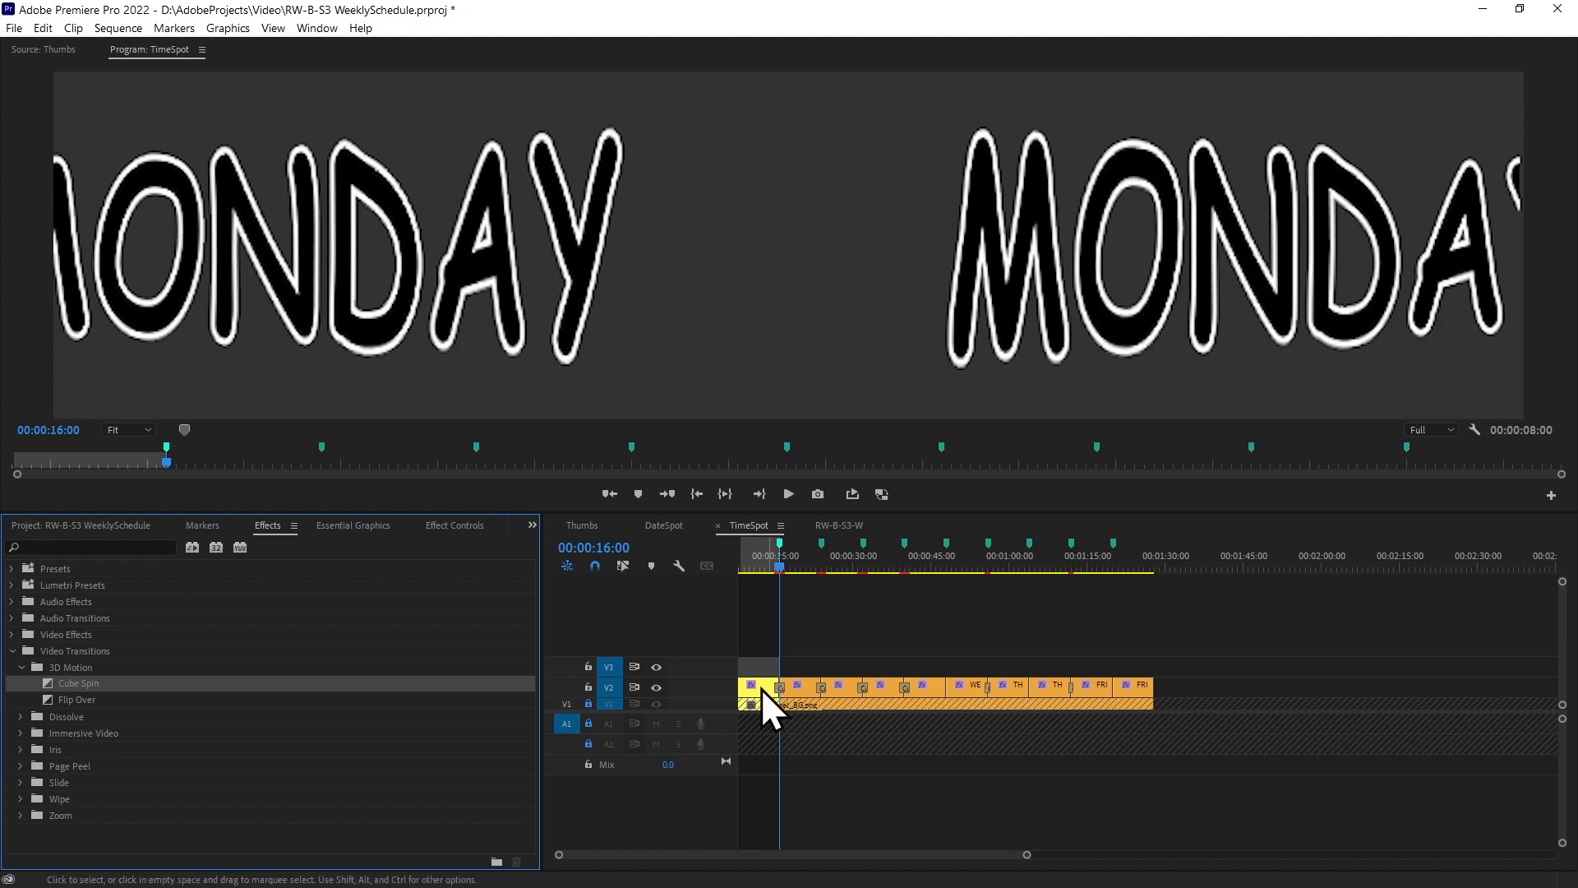
drag(78, 687, 988, 691)
drag(88, 684, 1041, 700)
drag(122, 684, 1073, 690)
drag(89, 682, 1080, 665)
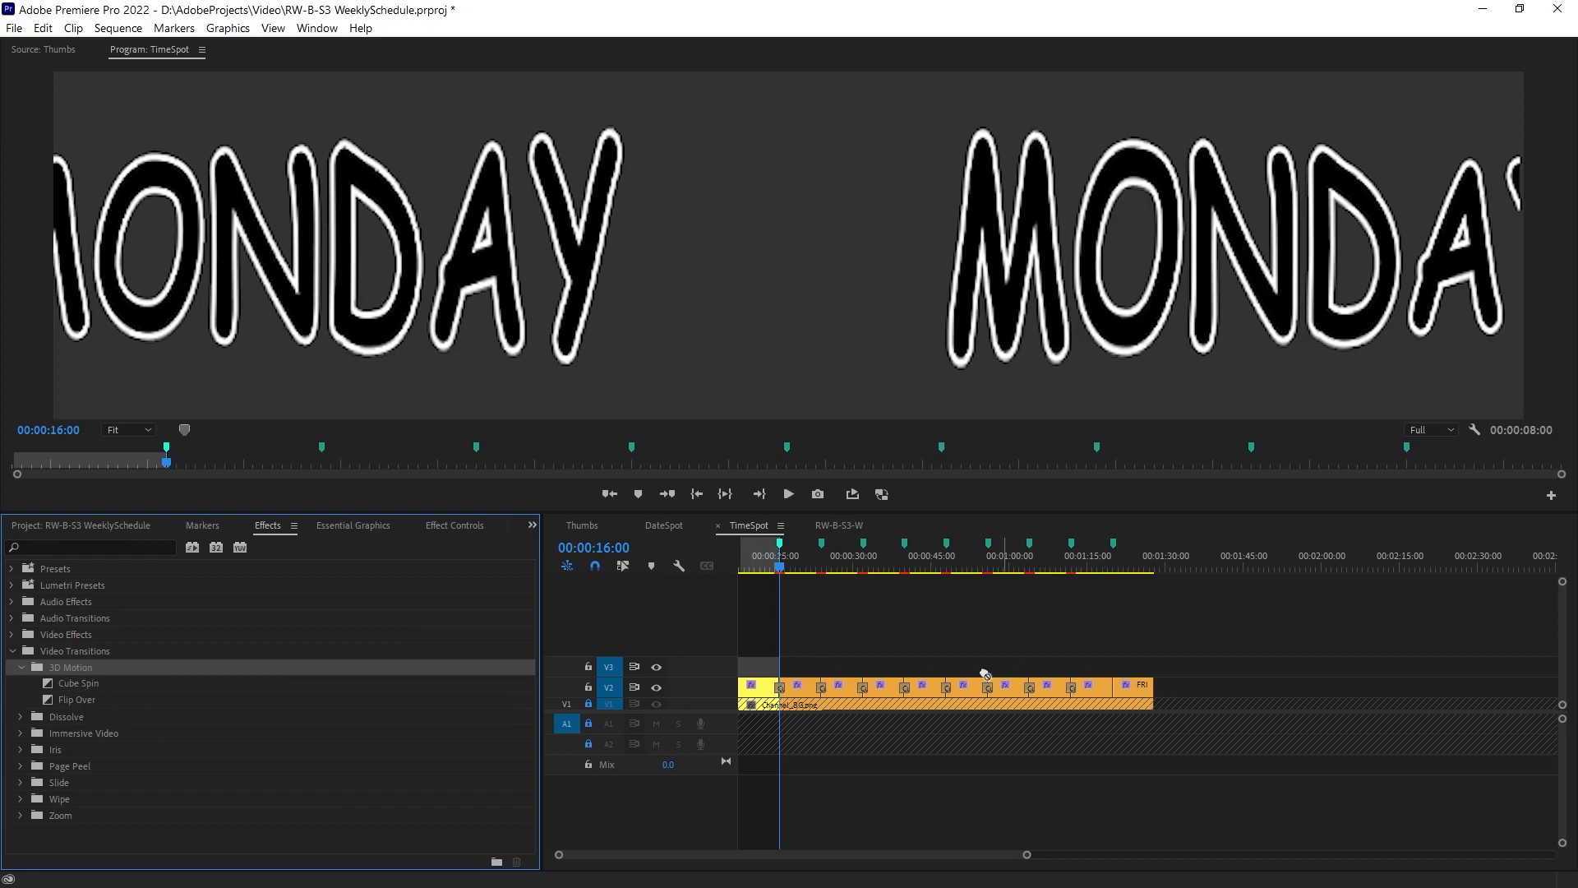
drag(45, 683, 1115, 698)
Set the Cube Spin at 00:00:16:00 to spin vertically from the south side, last one second and run in reverse.
double_click(778, 688)
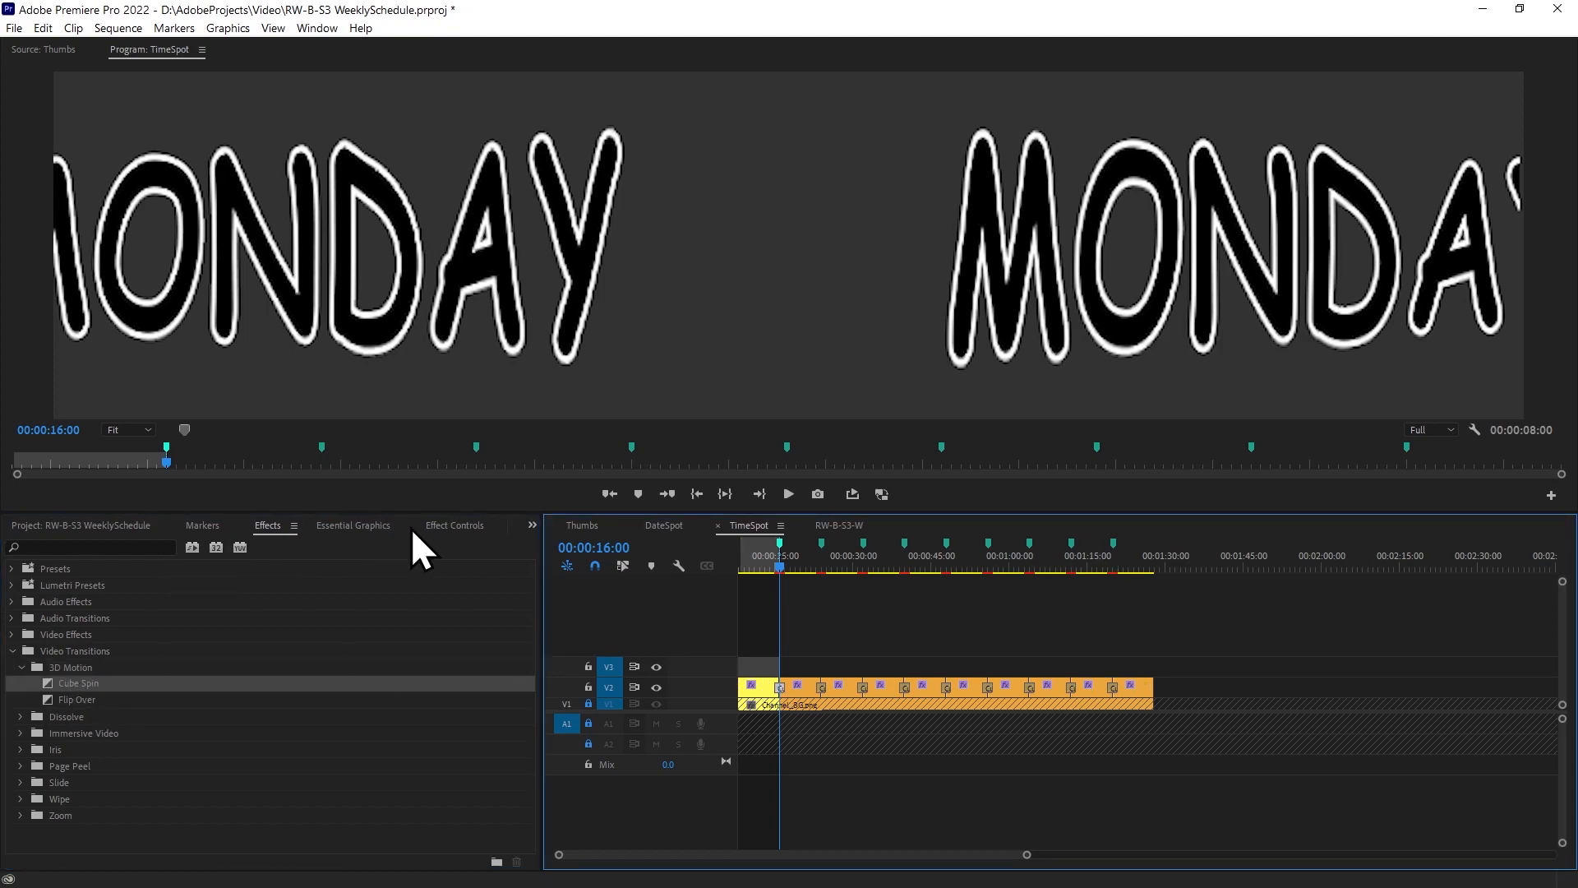
click(40, 630)
click(255, 608)
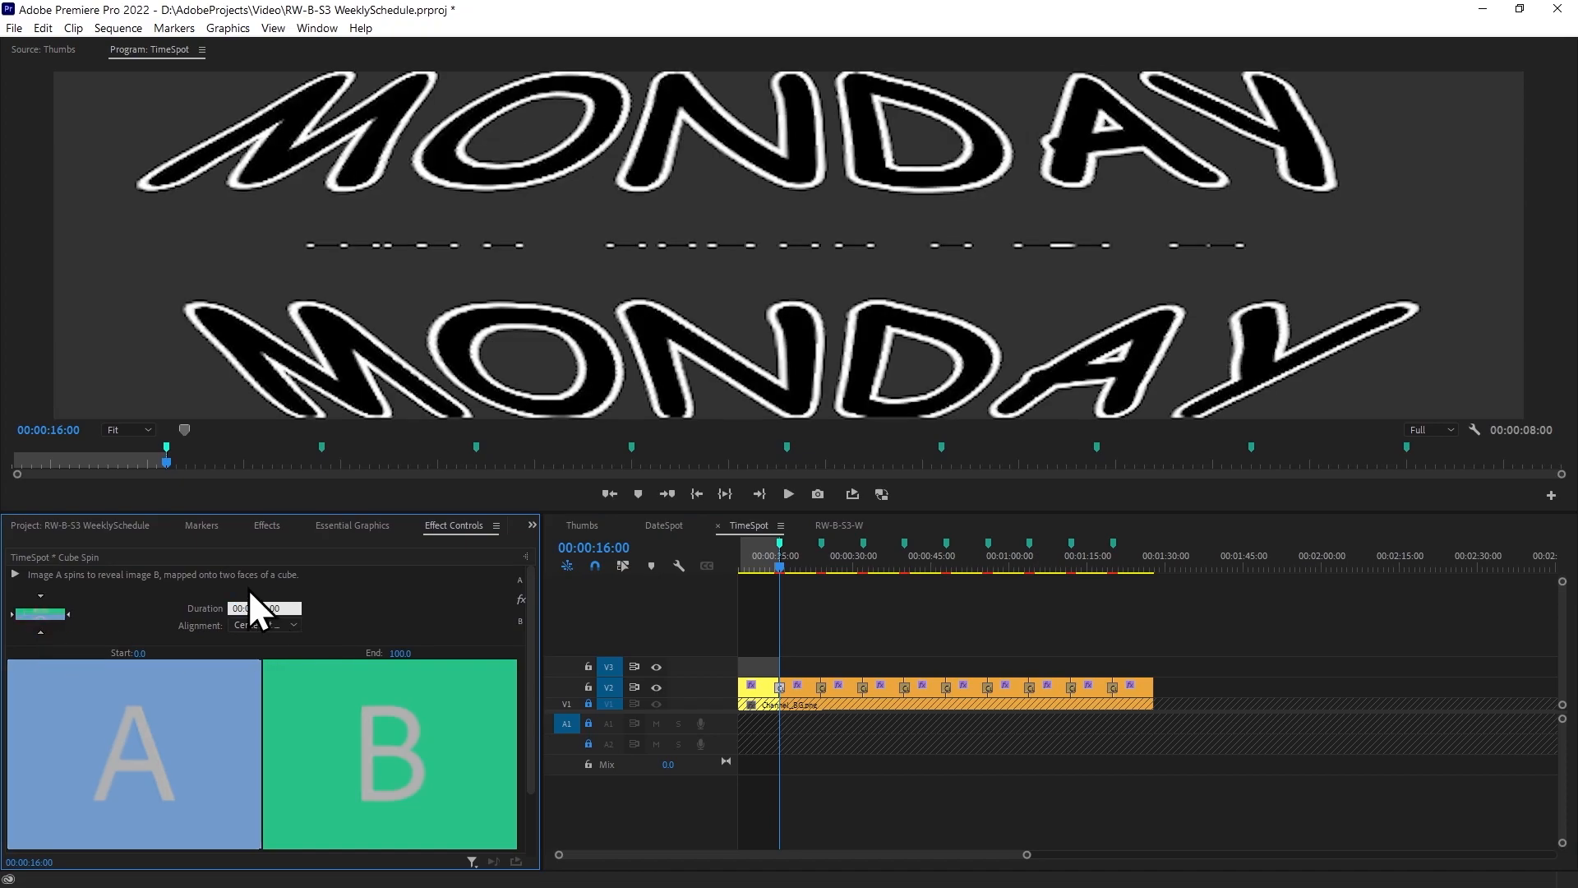
scroll(412, 754, down, 2)
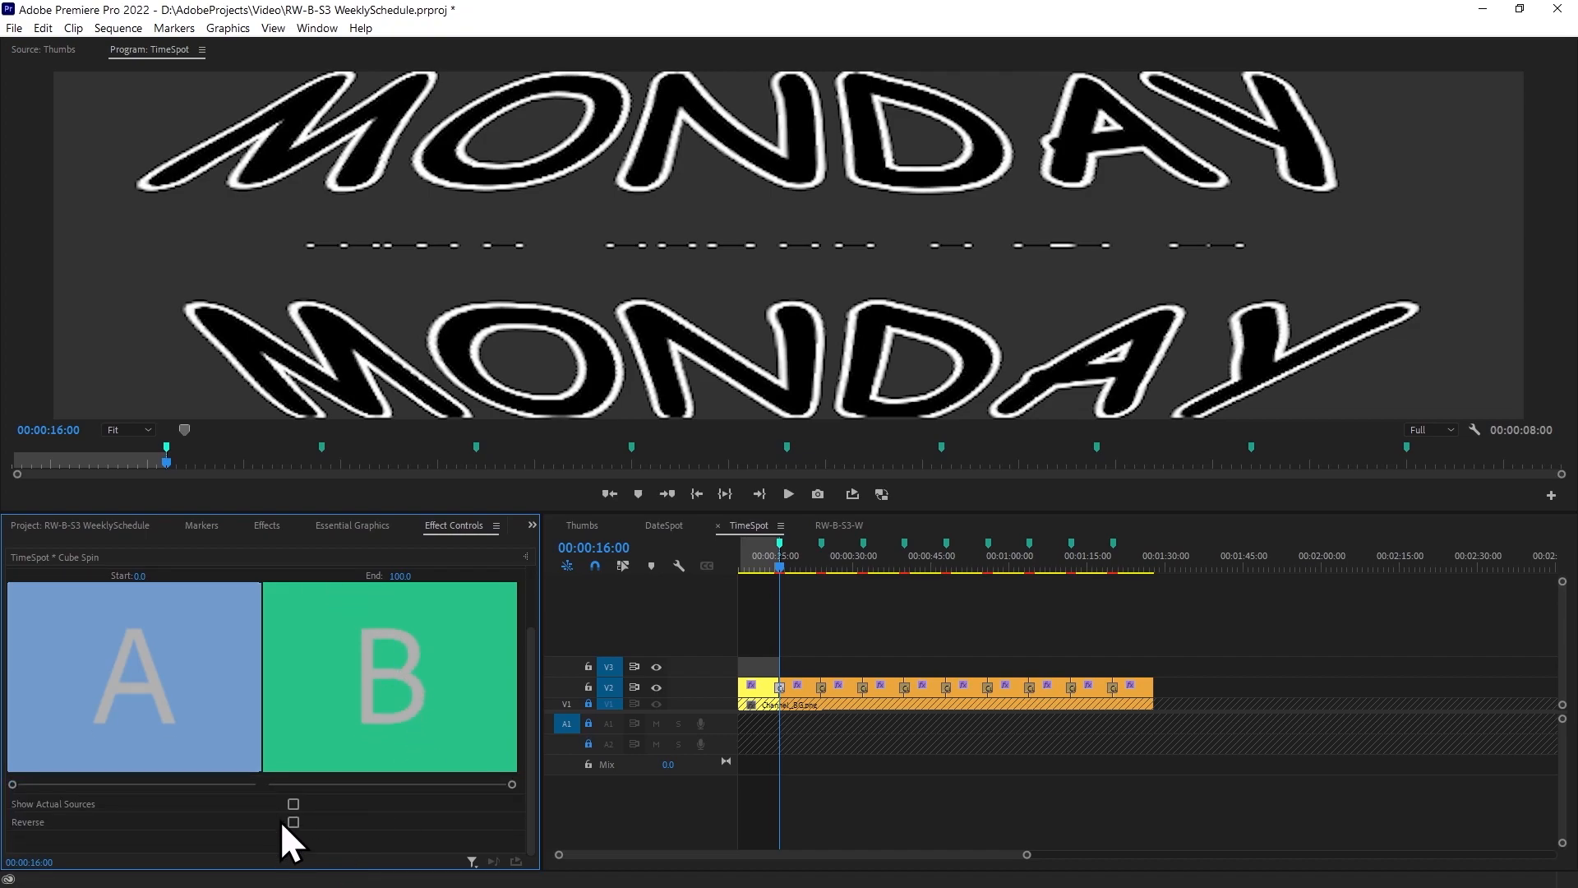
Give the Cube Spin at 00:00:24:00 the same vertical direction, a duration of 00:00:01:00 and the Reverse option.
click(819, 689)
click(263, 609)
text(100)
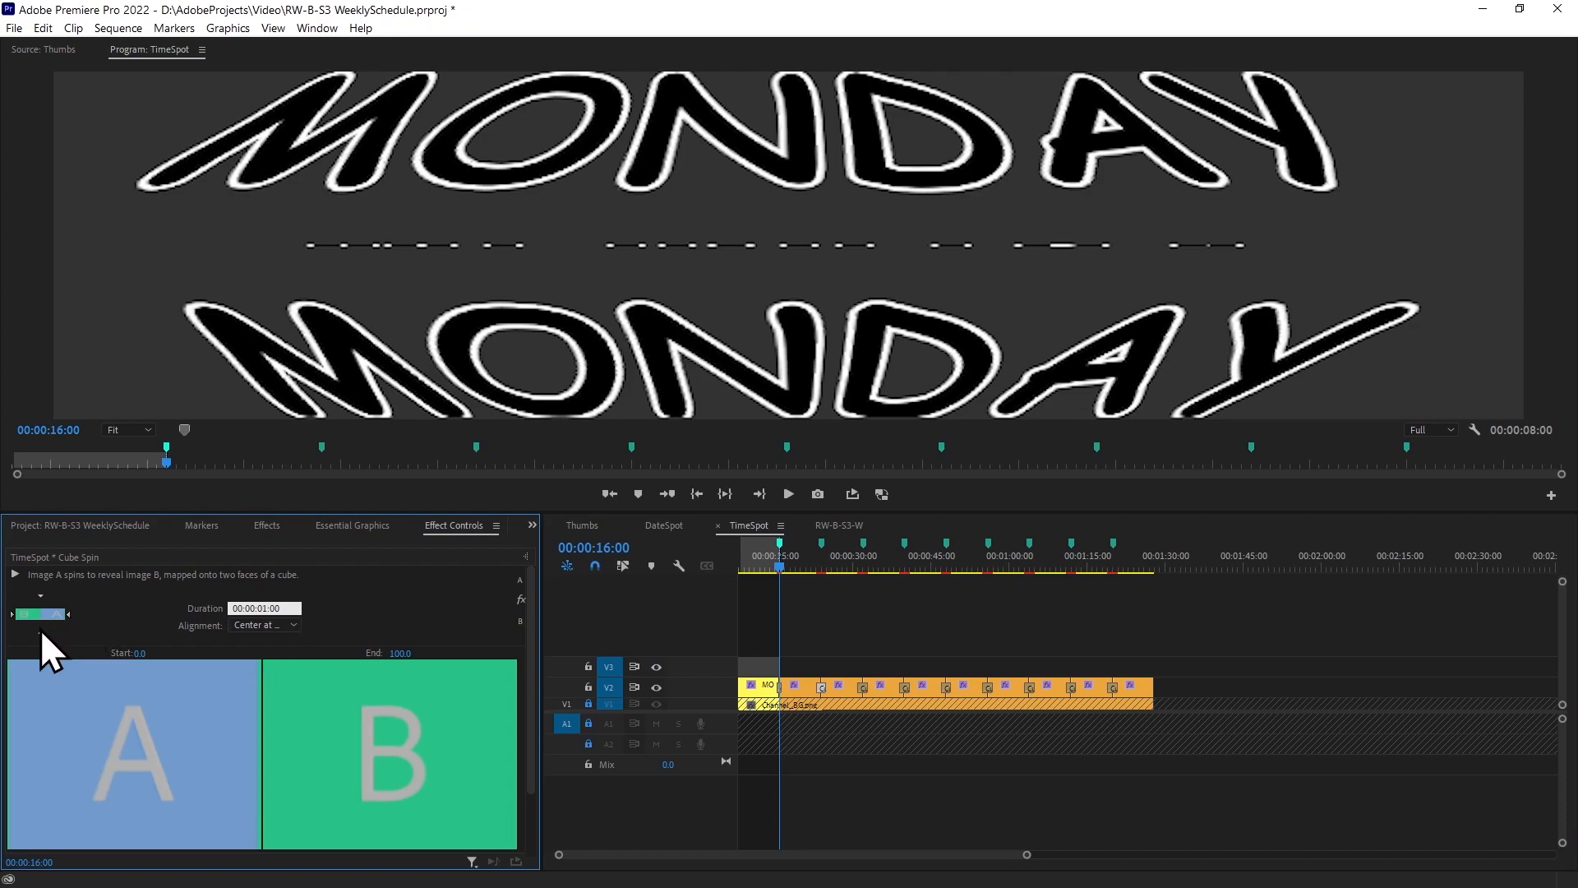
key(Return)
scroll(165, 661, down, 1)
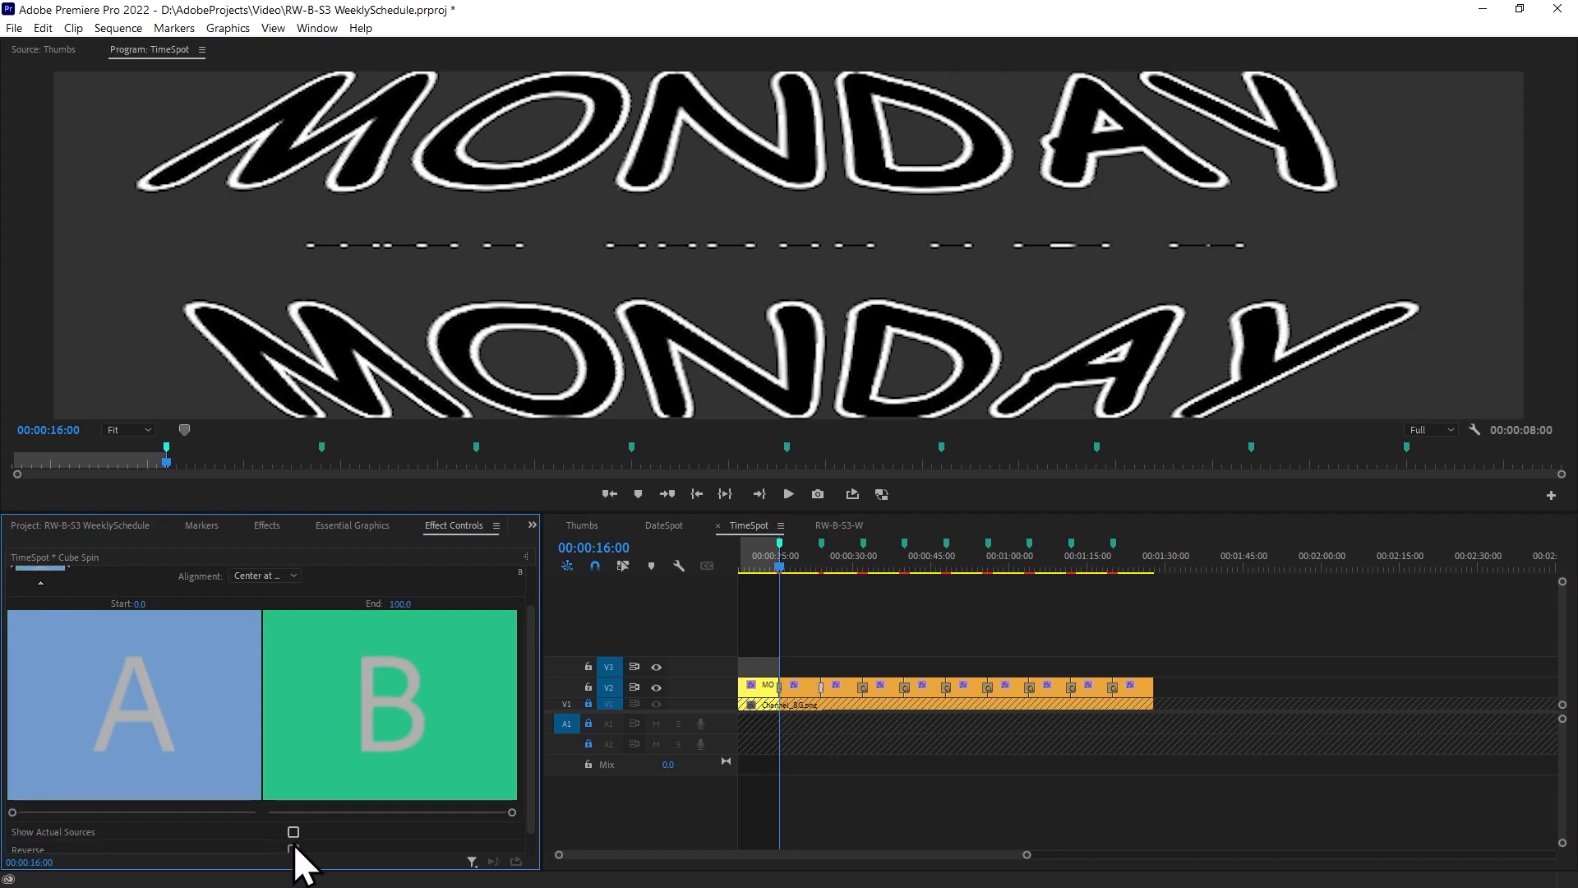
Give the Cube Spin at 00:00:32:00 a vertical direction, a one-second duration and the Reverse option.
click(862, 689)
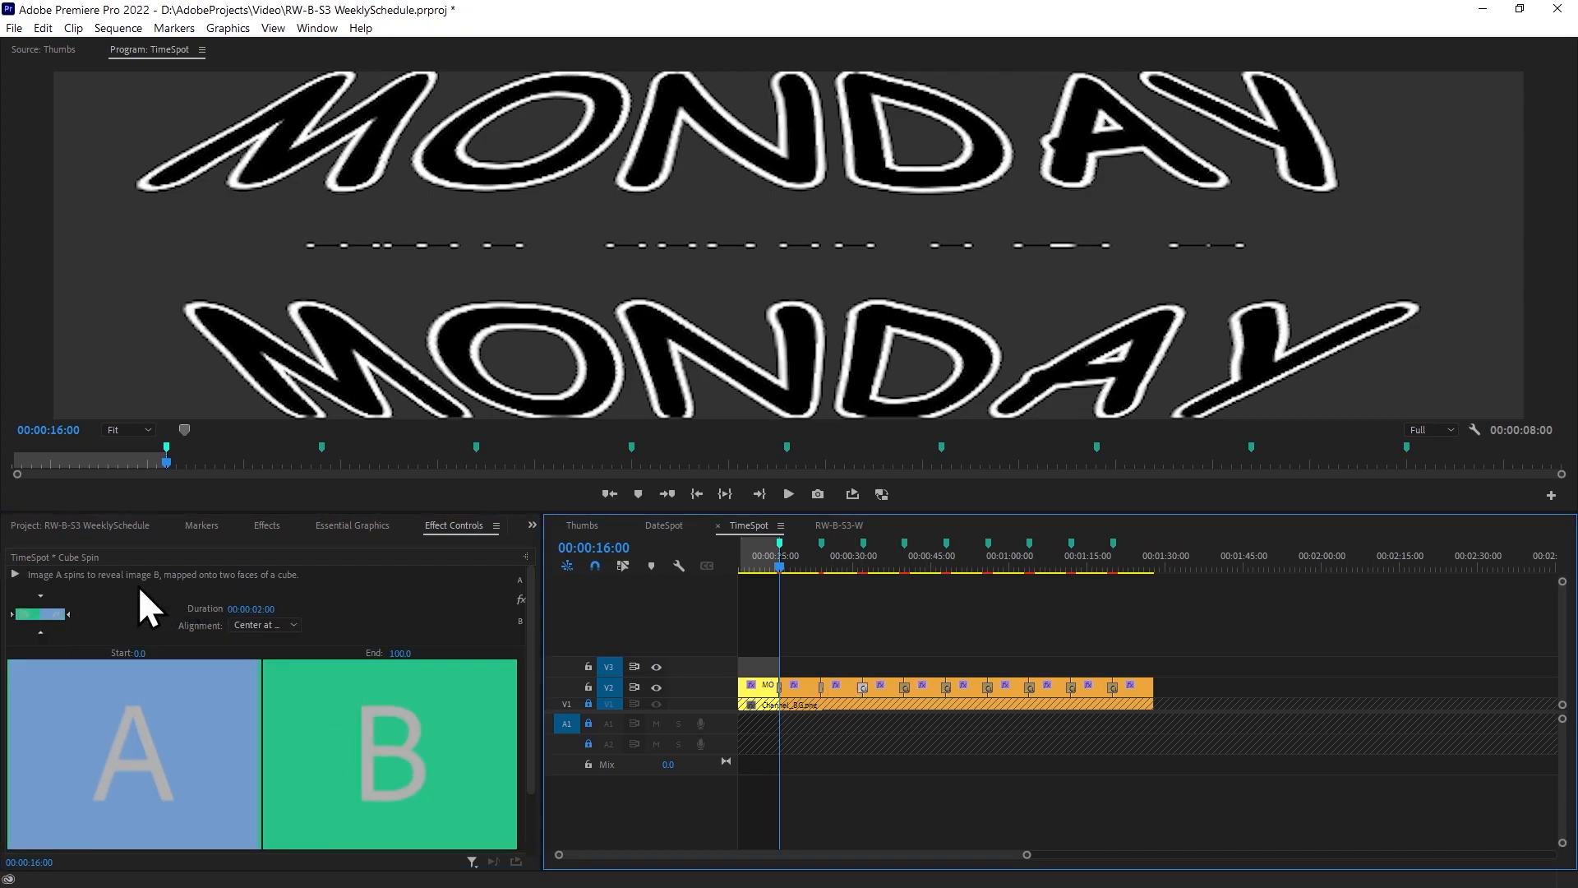
click(265, 608)
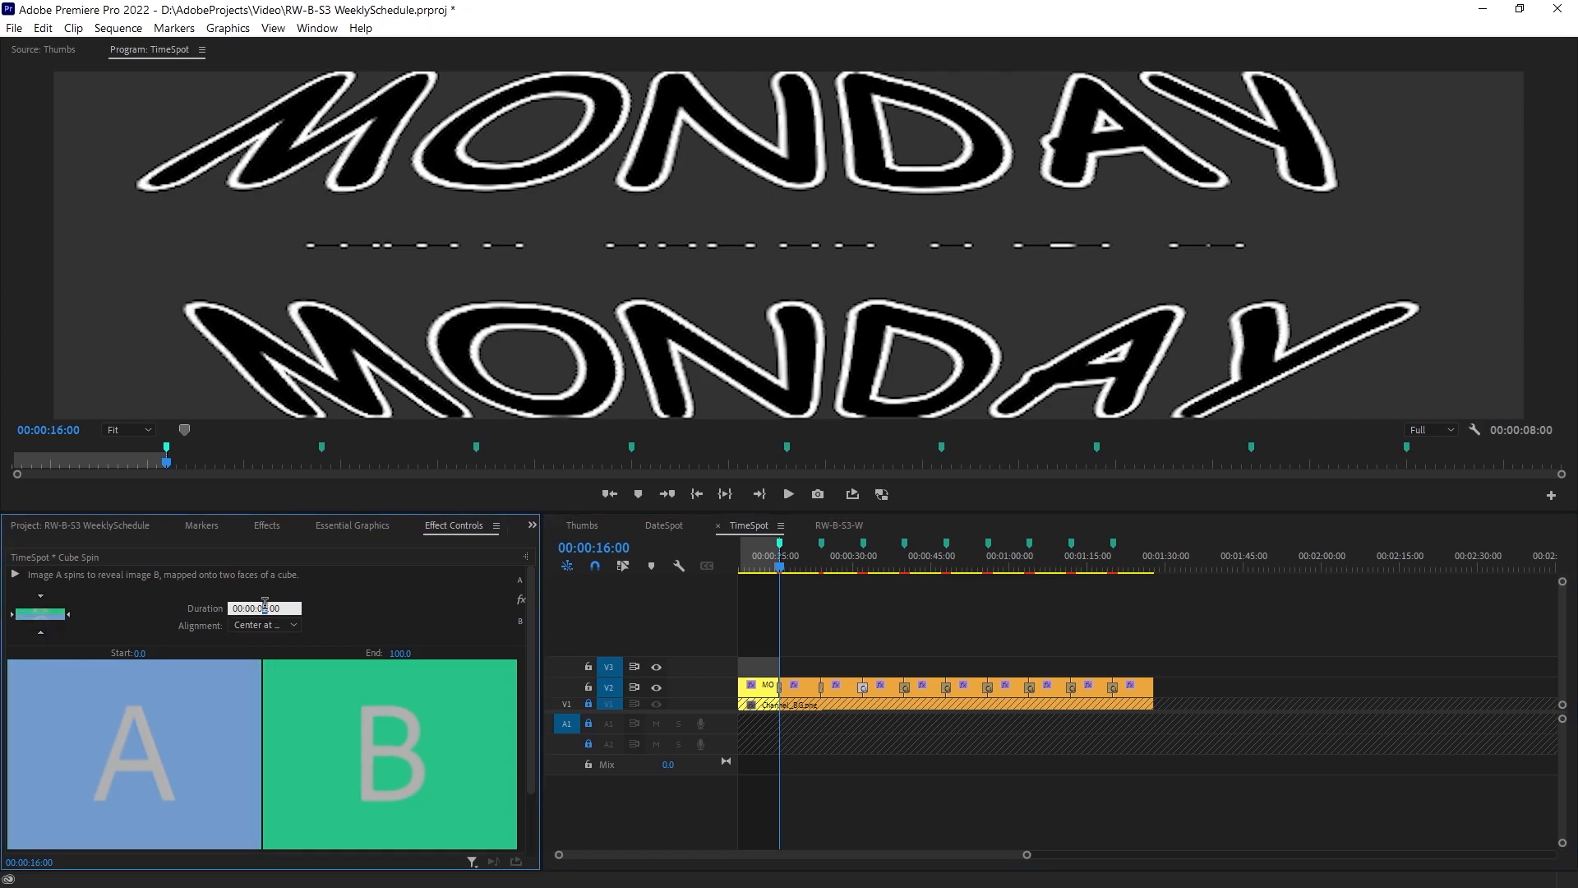
scroll(328, 694, down, 1)
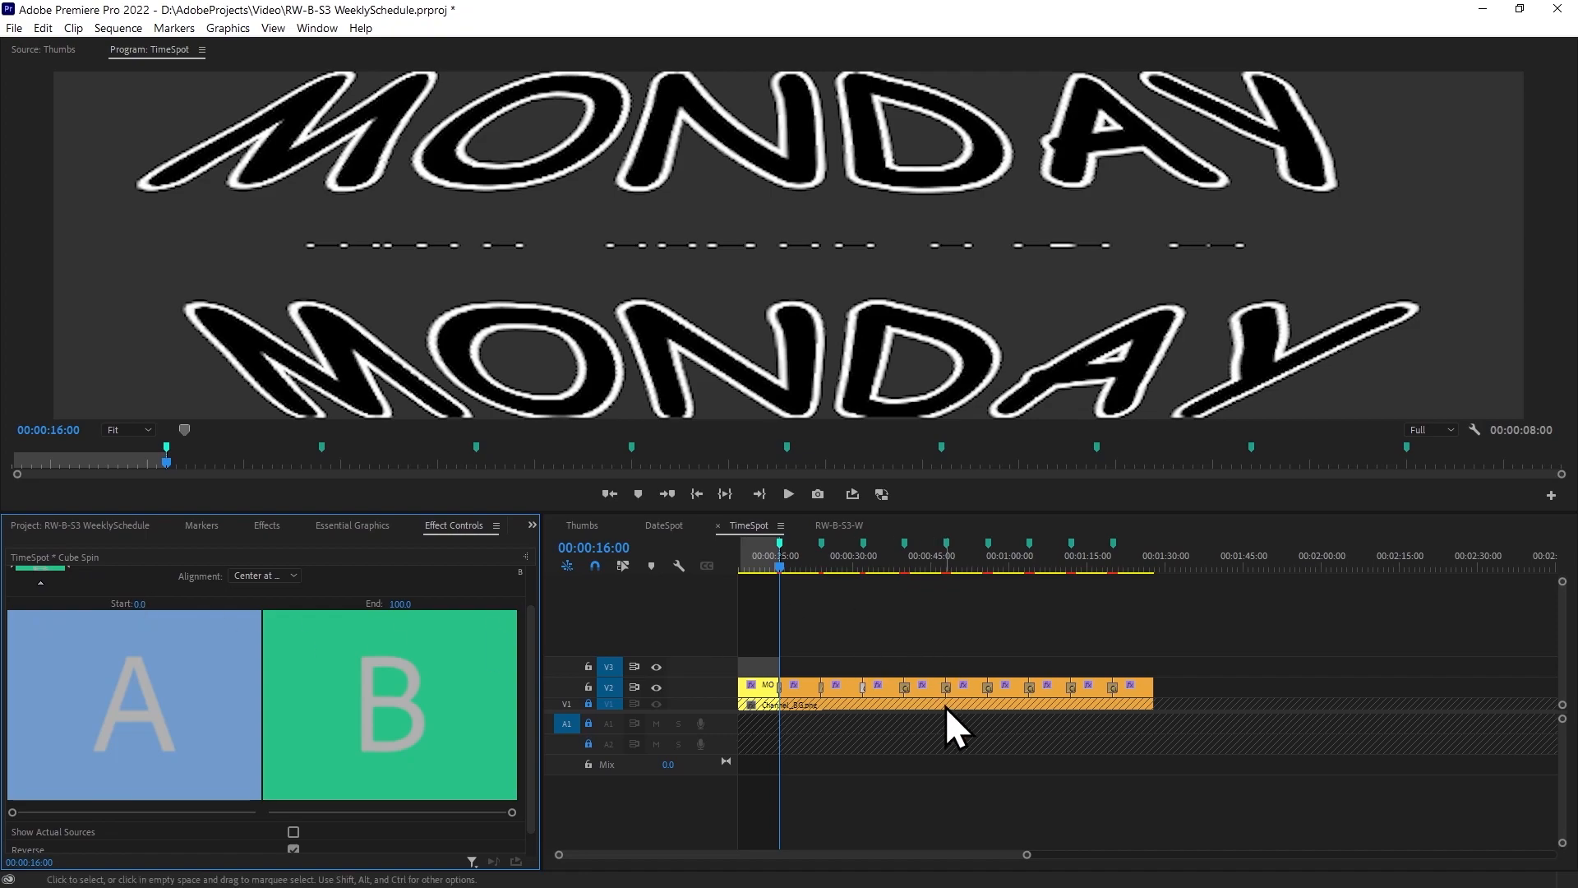
Make the Cube Spins at 00:00:40:00 and 00:00:48:00 spin vertically, last one second and run in reverse.
click(905, 688)
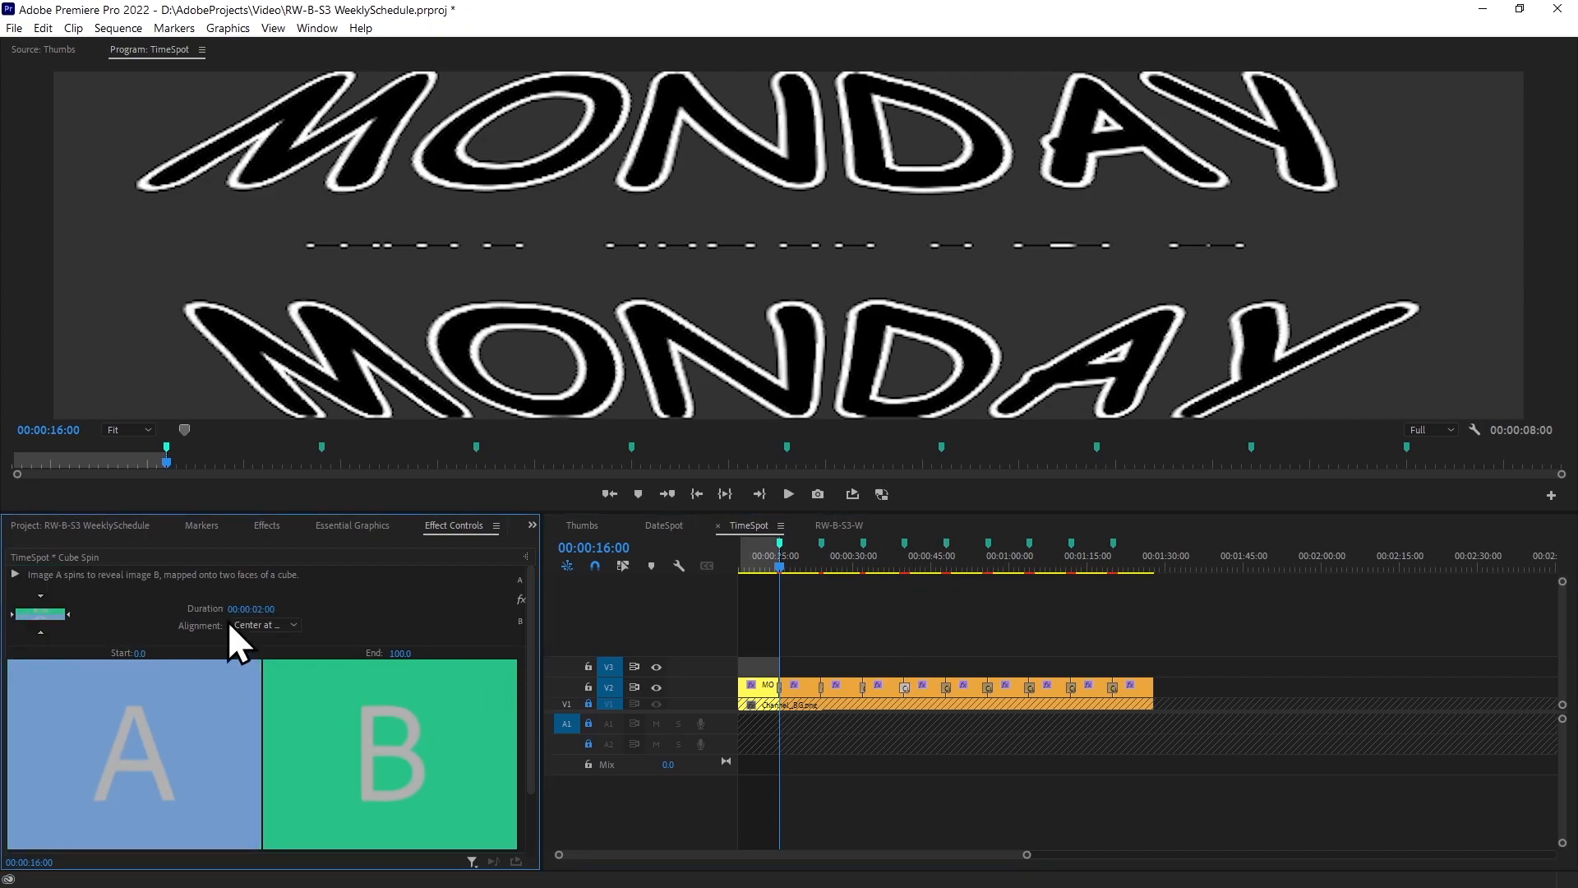
scroll(310, 755, down, 1)
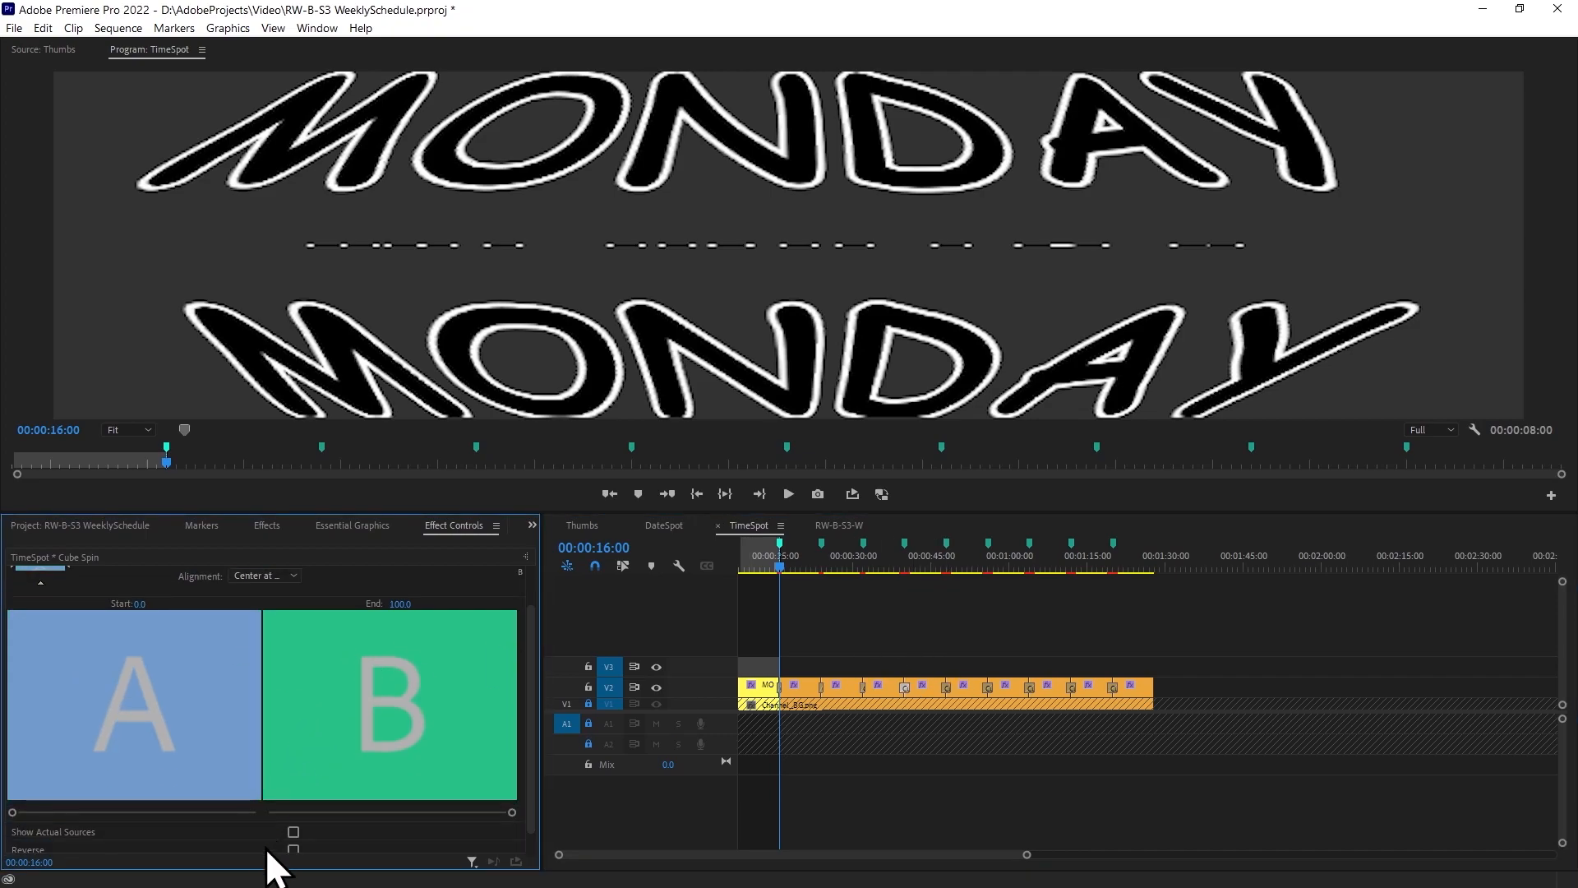
click(947, 689)
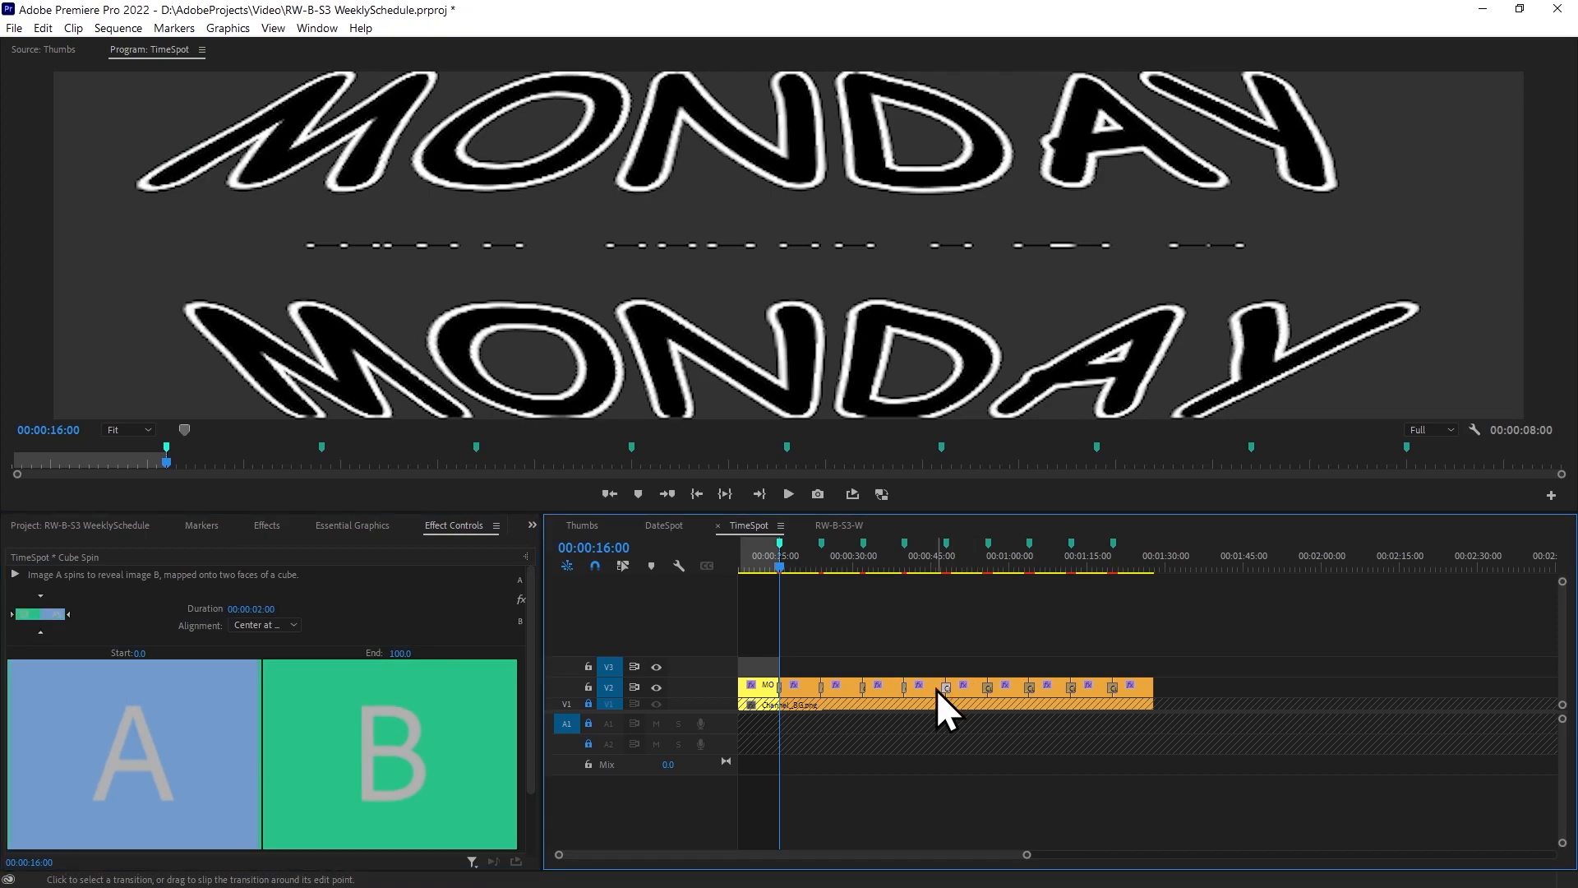
click(265, 607)
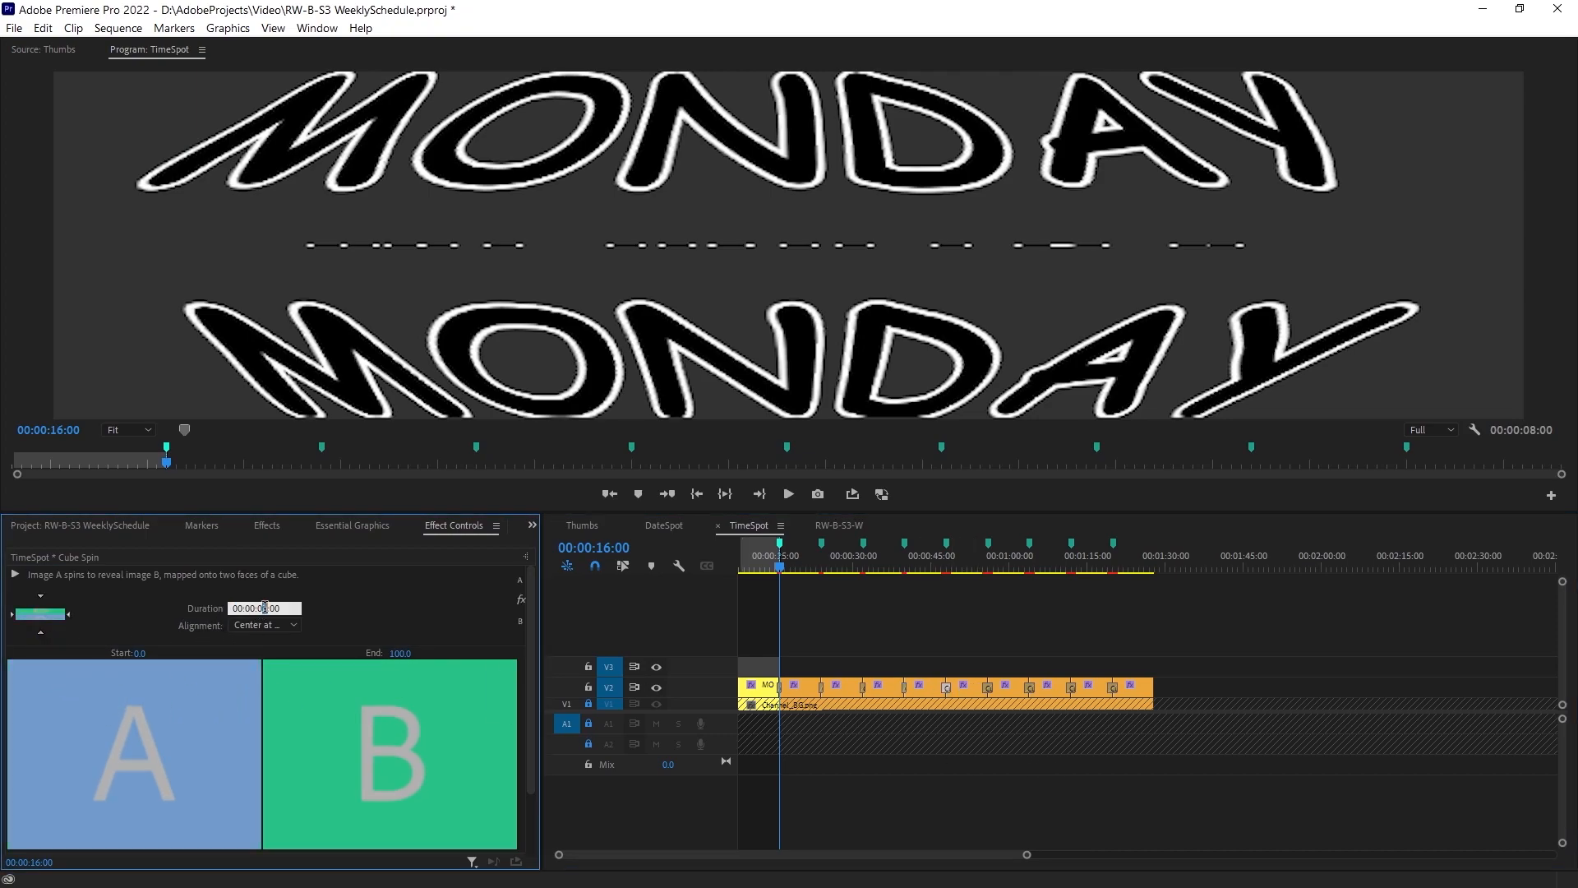
scroll(244, 840, down, 1)
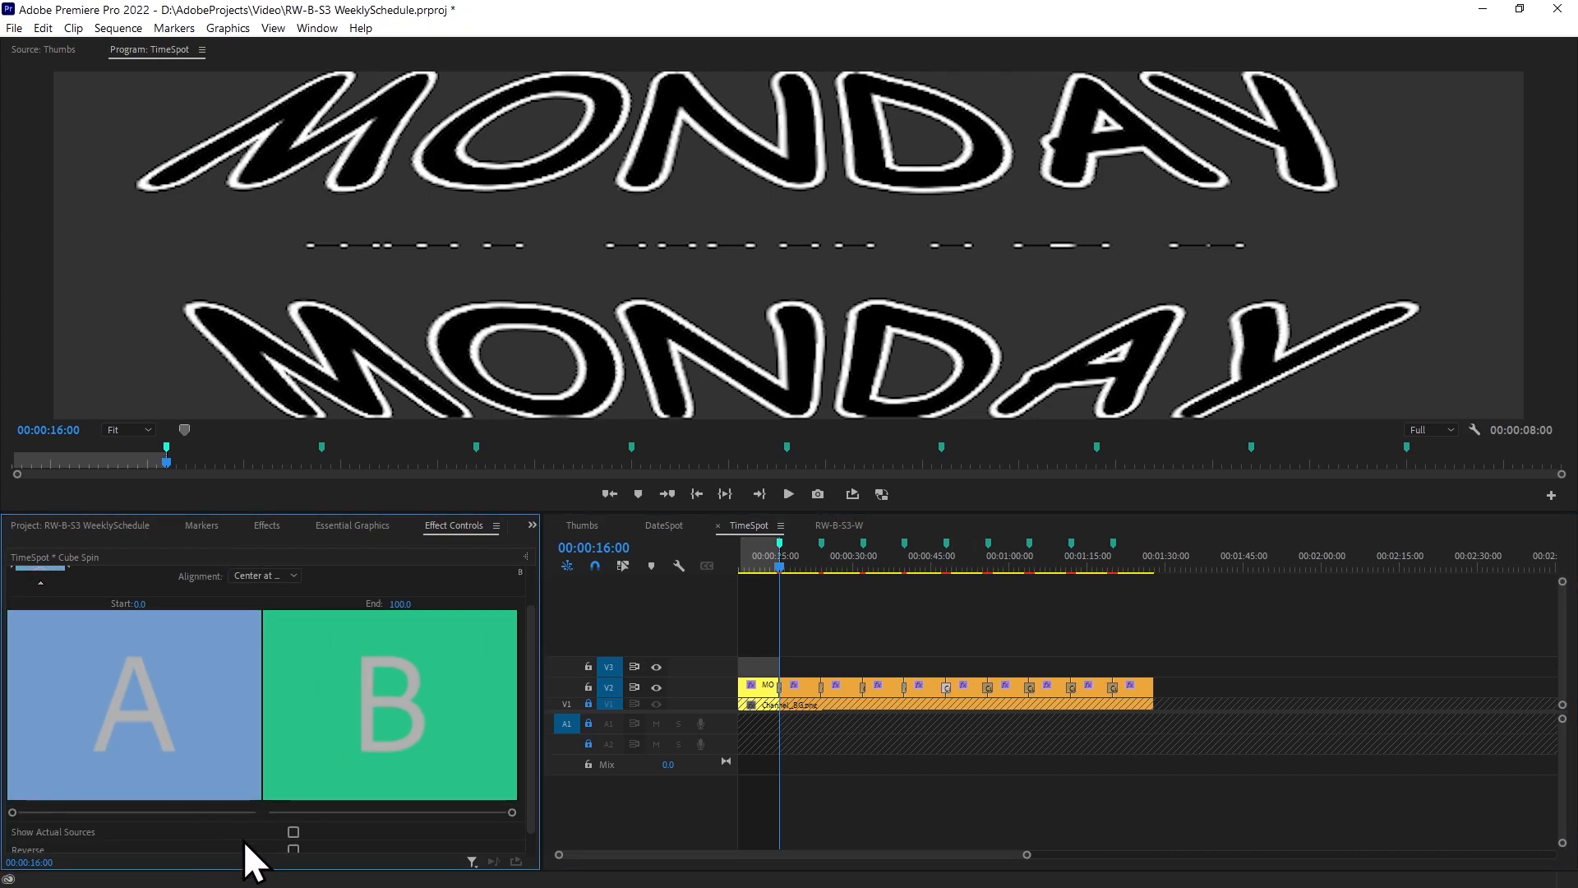
click(294, 849)
Give the Cube Spins at 00:00:56:00 and 00:01:04:00 a vertical direction, a duration of 00:00:01:00 and the Reverse option.
click(981, 687)
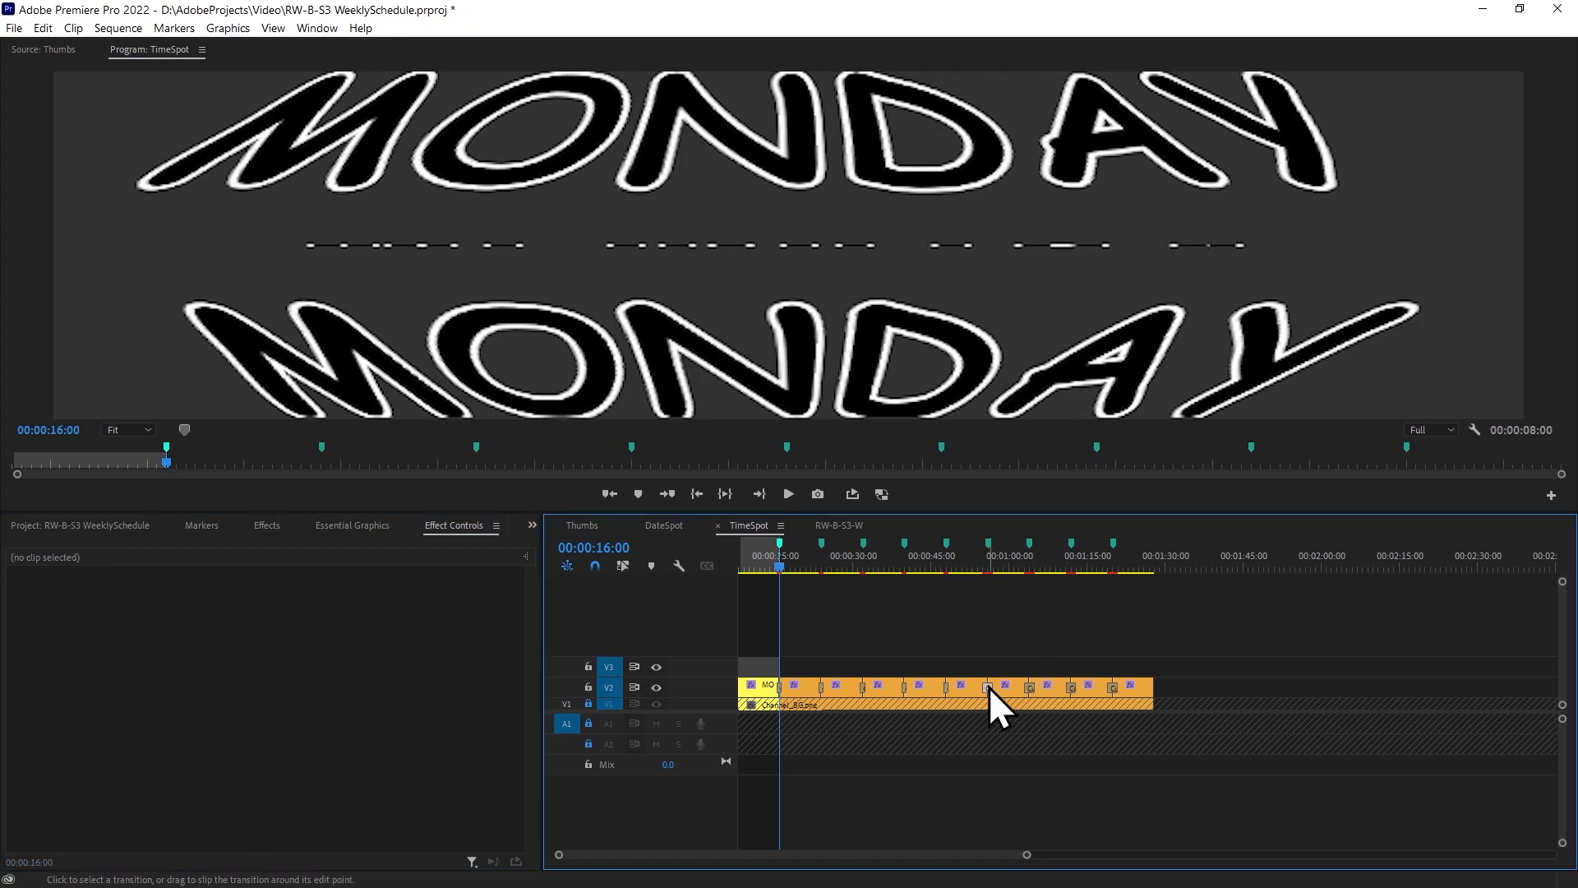
click(264, 609)
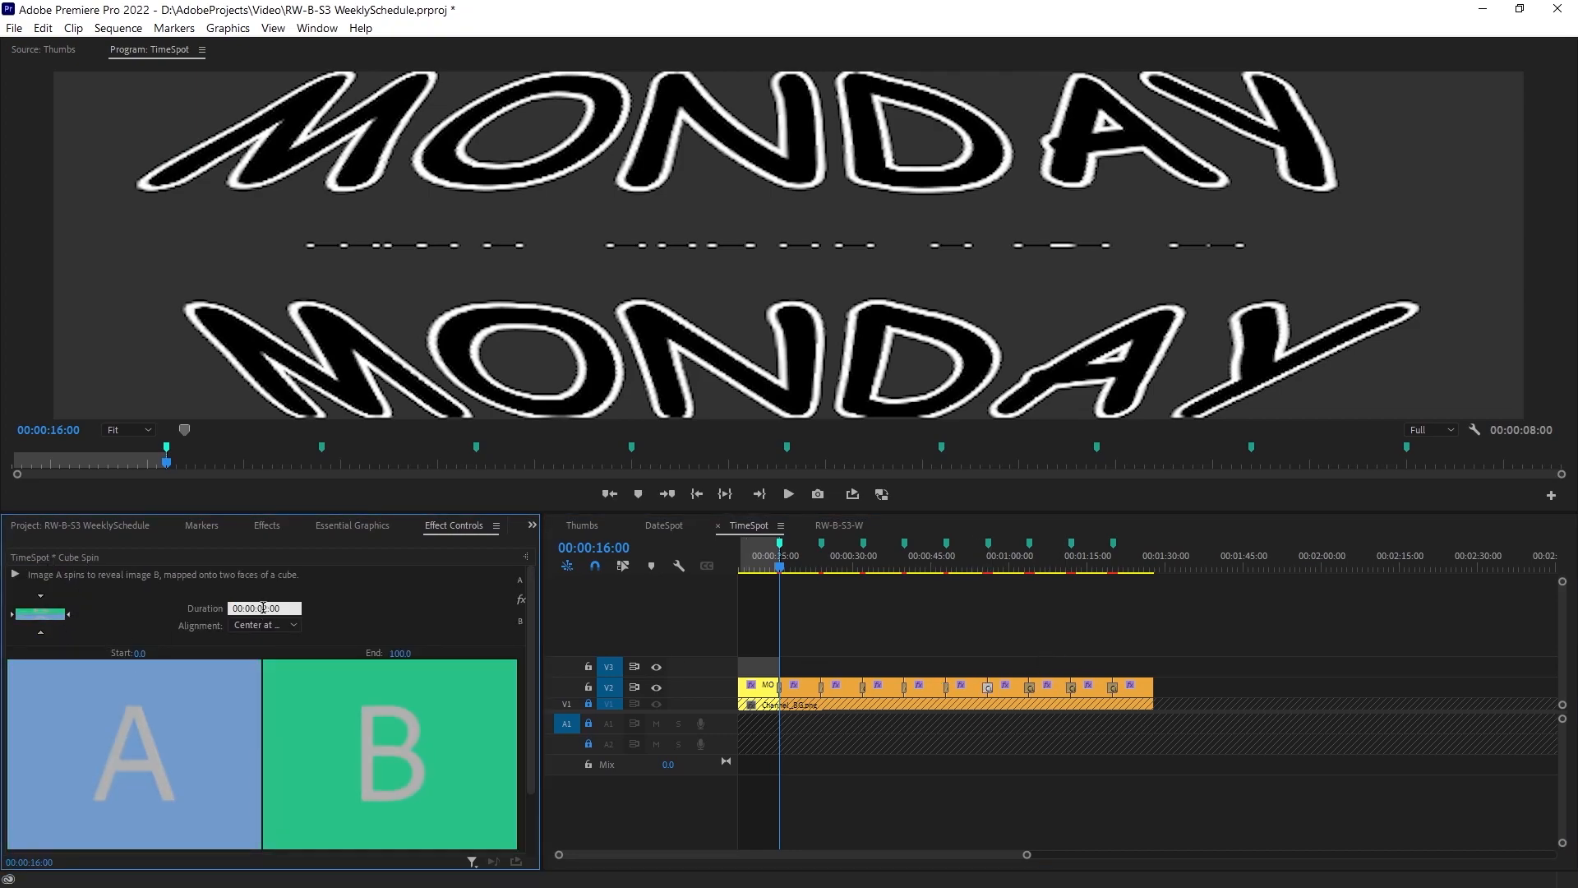
scroll(367, 648, down, 2)
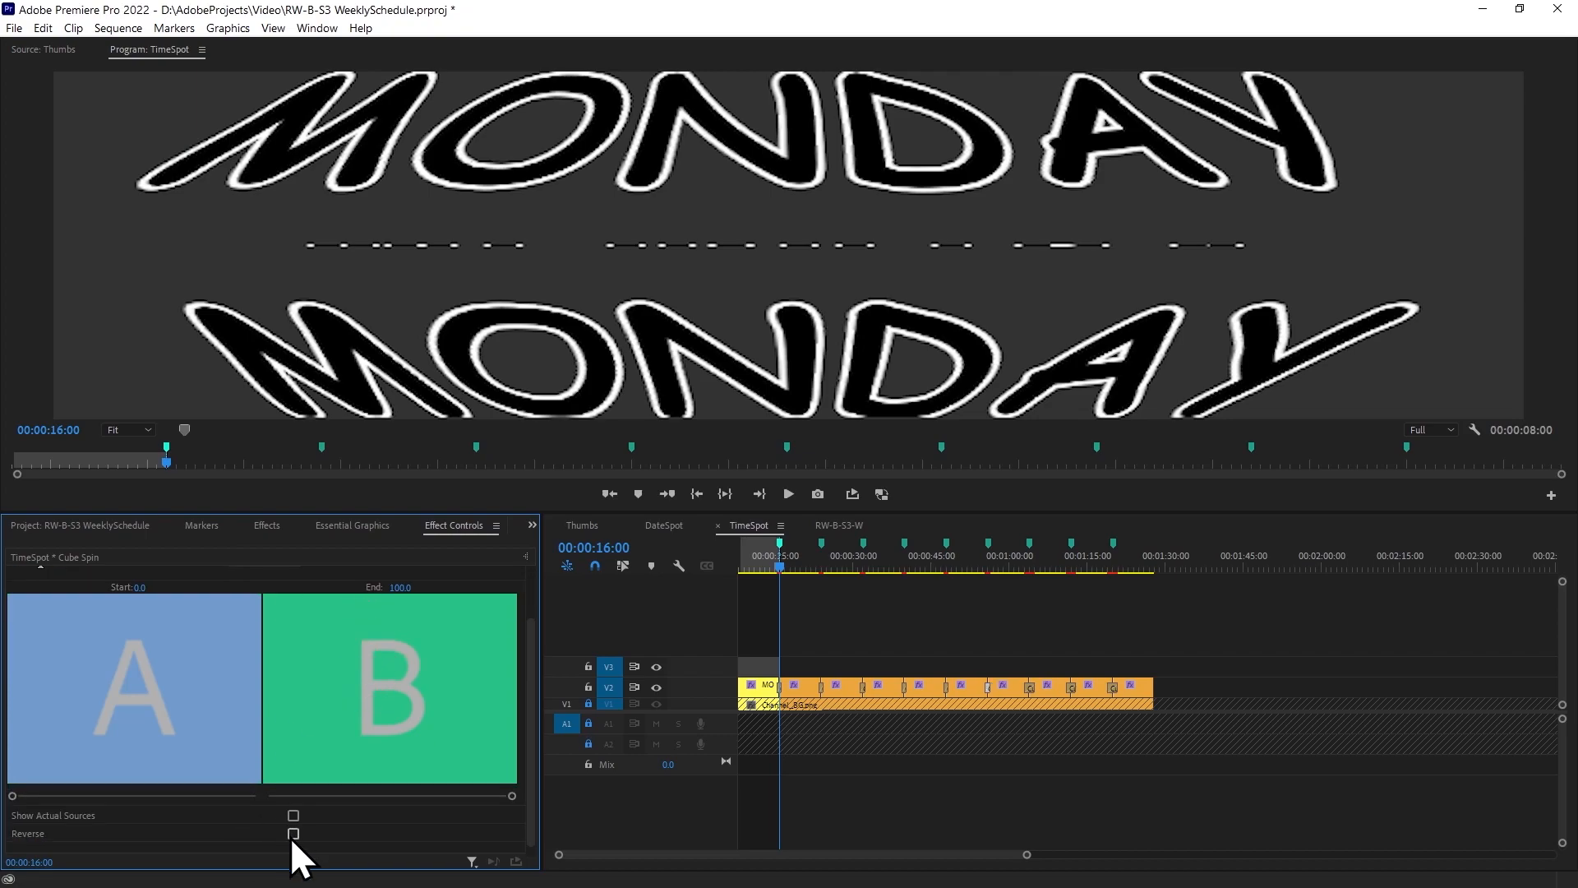
click(1029, 690)
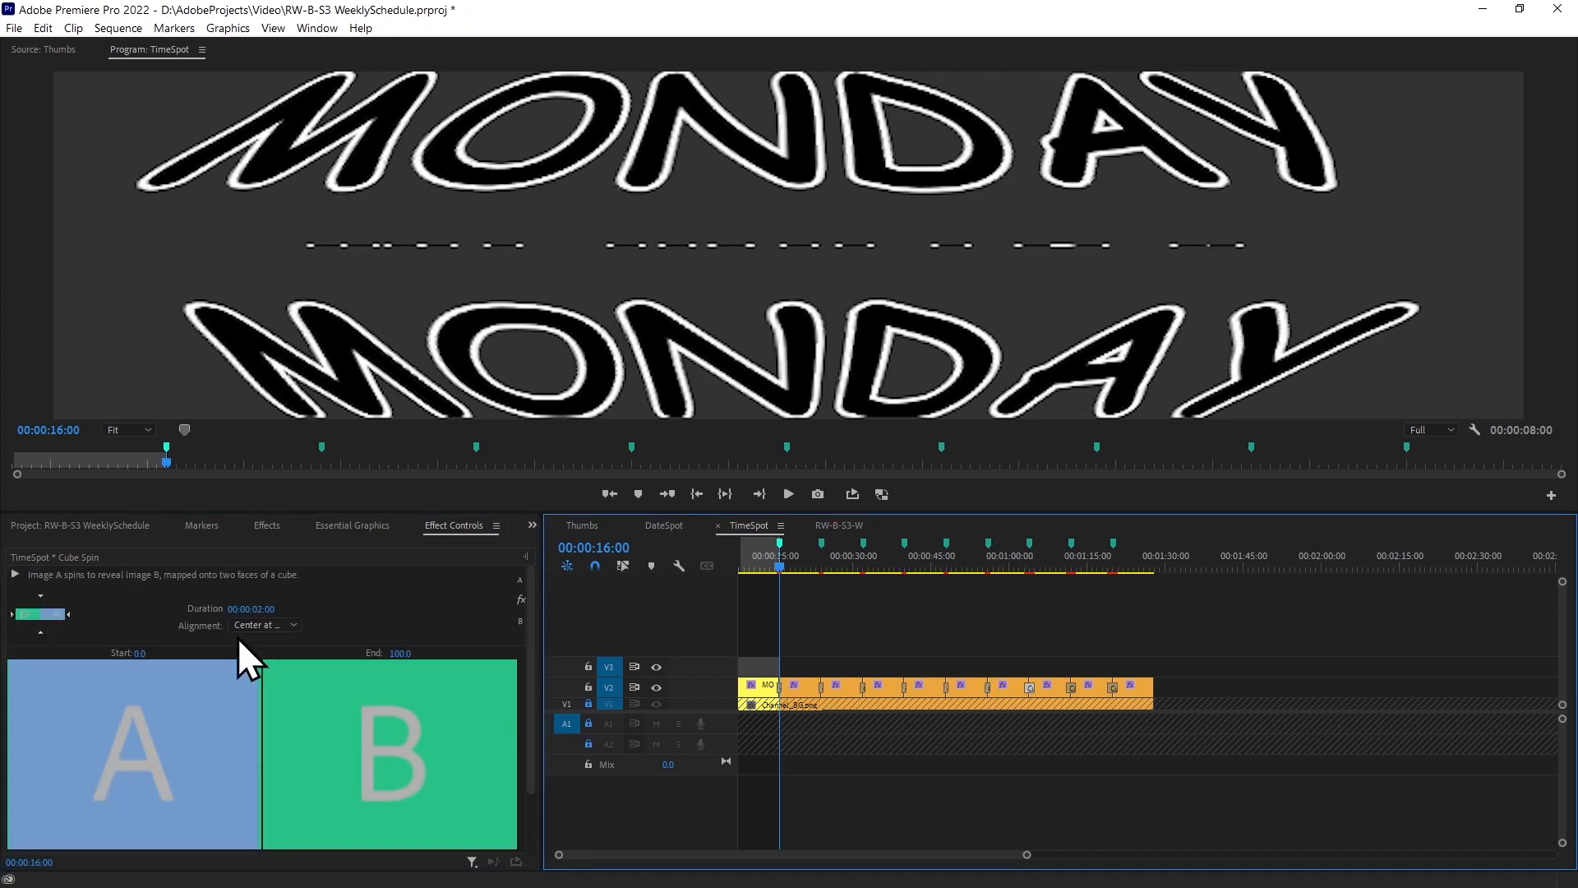
click(263, 604)
key(Return)
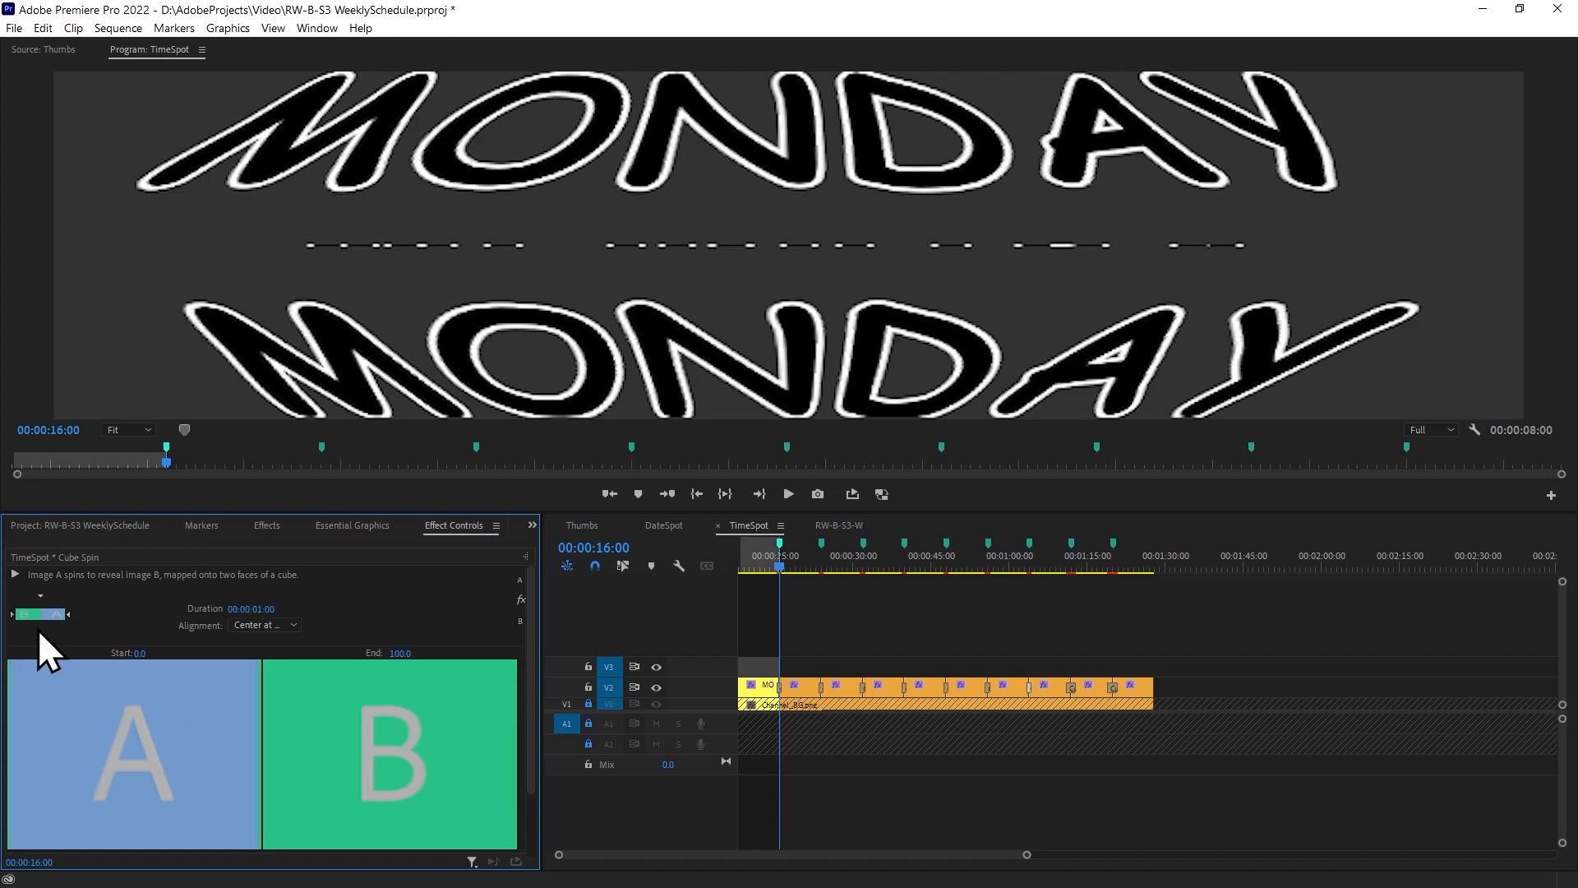
scroll(329, 732, down, 2)
click(294, 822)
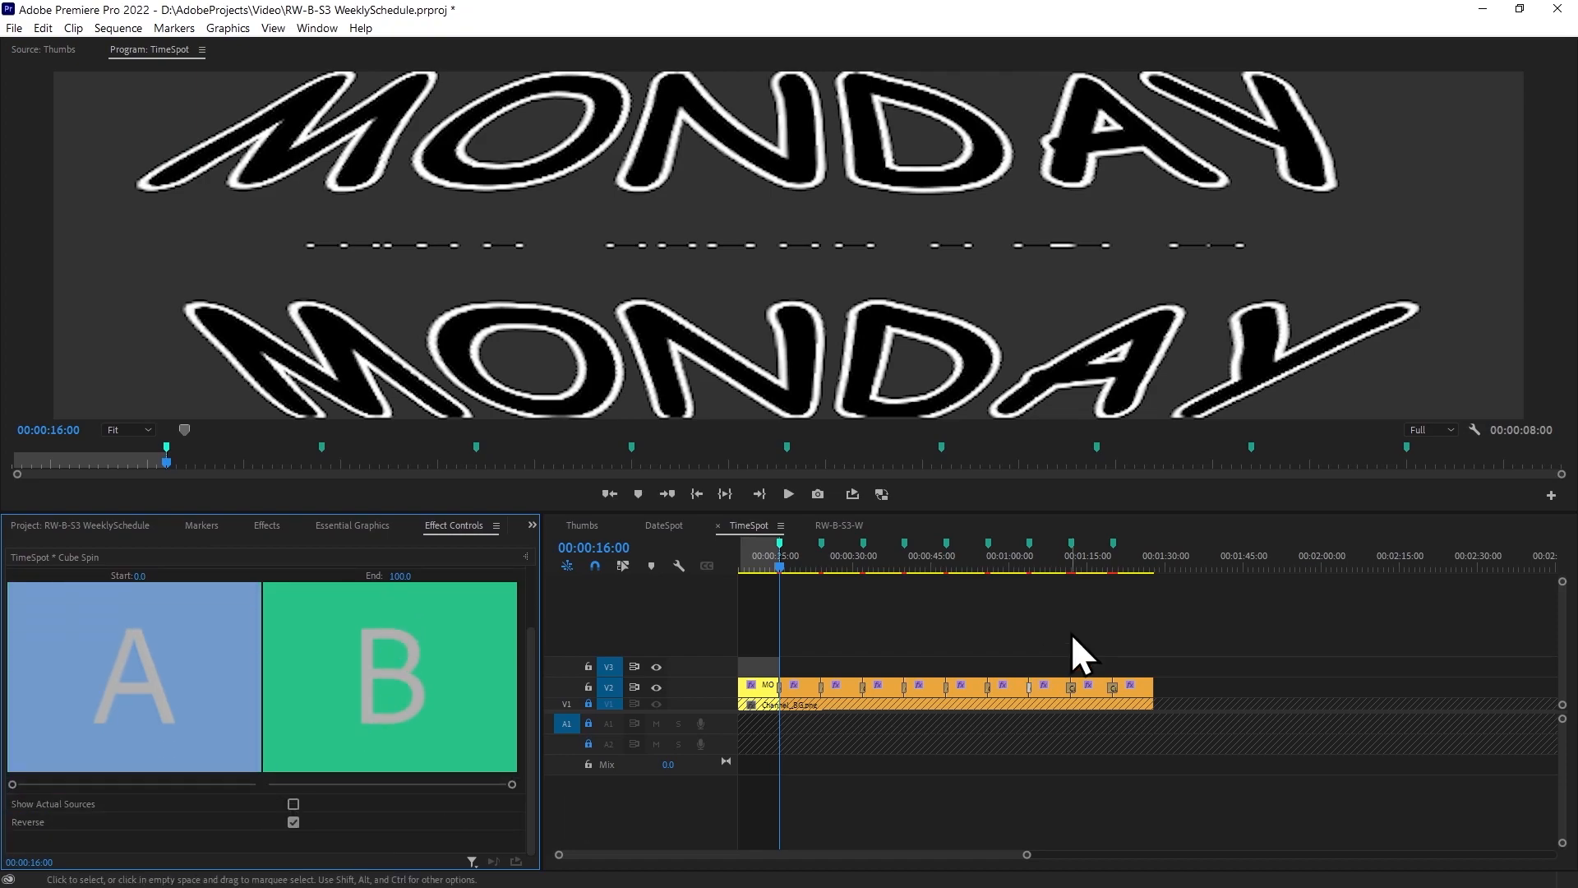
Set the Cube Spin at 00:01:12:00 to a one-second duration, vertical direction from the south side, and Reverse.
click(1071, 687)
click(264, 608)
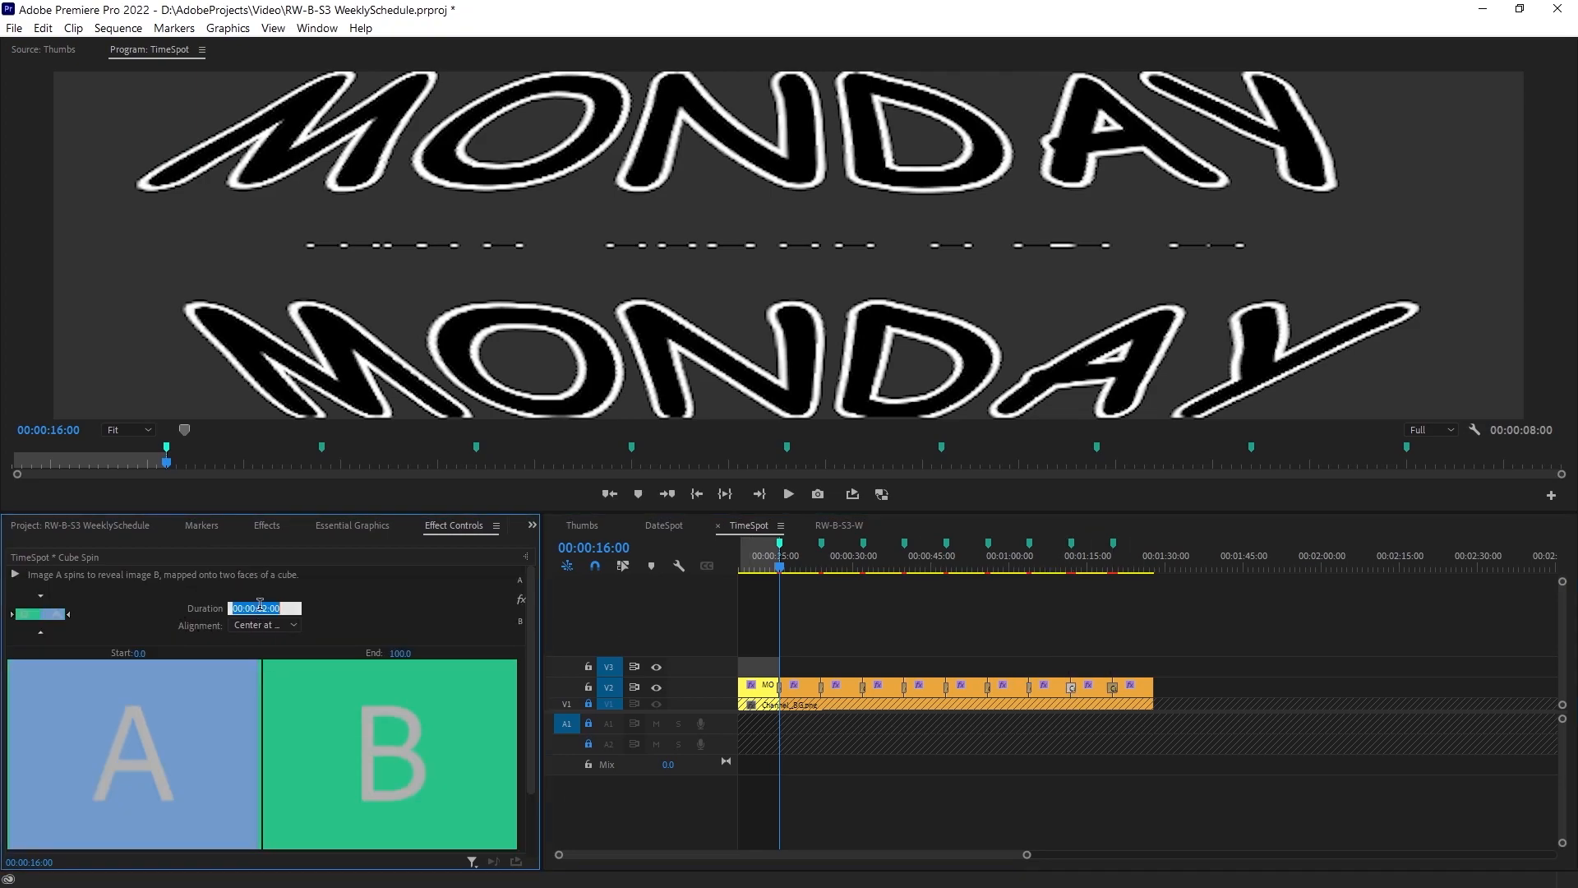
key(Return)
click(40, 632)
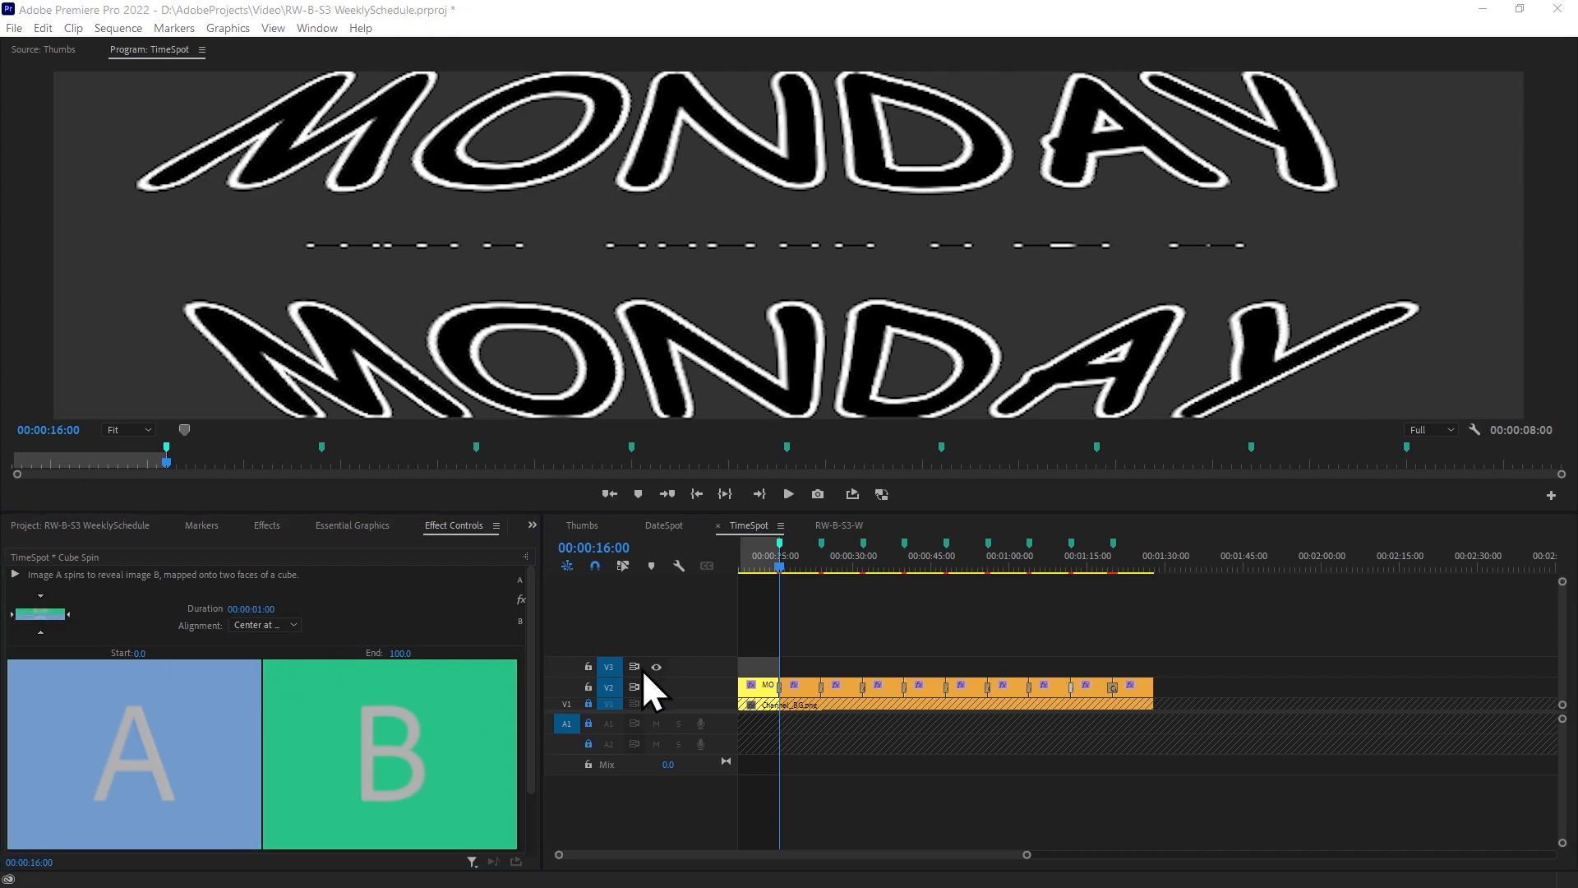
scroll(244, 650, down, 2)
scroll(245, 649, down, 1)
click(293, 822)
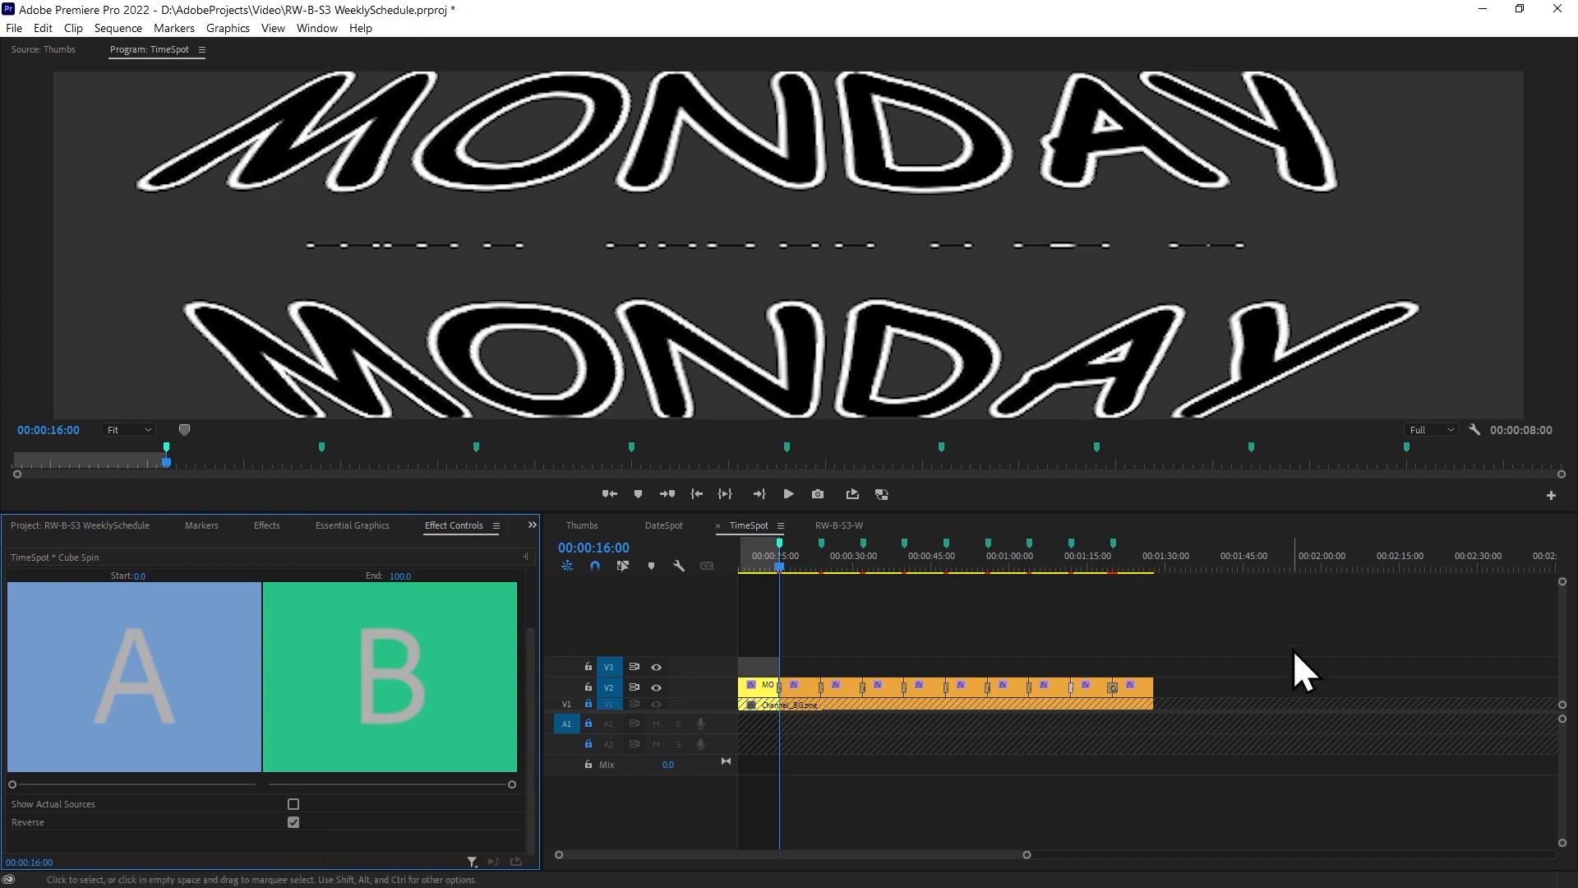
Set the last Cube Spin, at 00:01:20:00, to spin vertically in reverse with a duration of 00:00:01:00.
click(1114, 689)
click(42, 629)
click(259, 609)
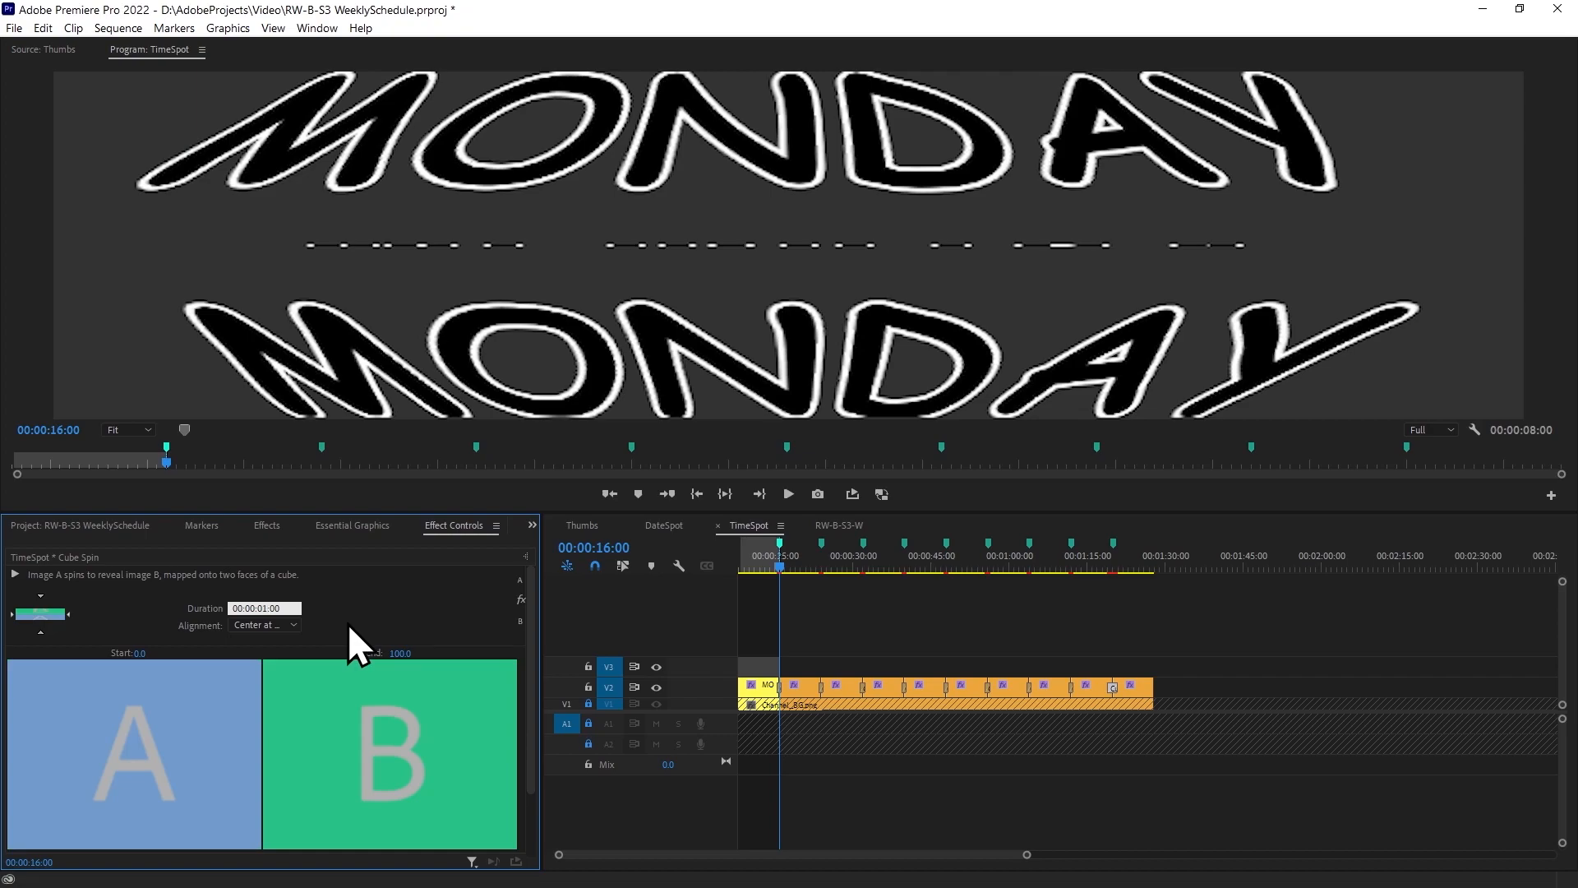
scroll(348, 624, down, 3)
click(1015, 589)
Replace the text of the first MONDAY title in TimeSpot with 07:00 [GMT].
drag(773, 565, 758, 564)
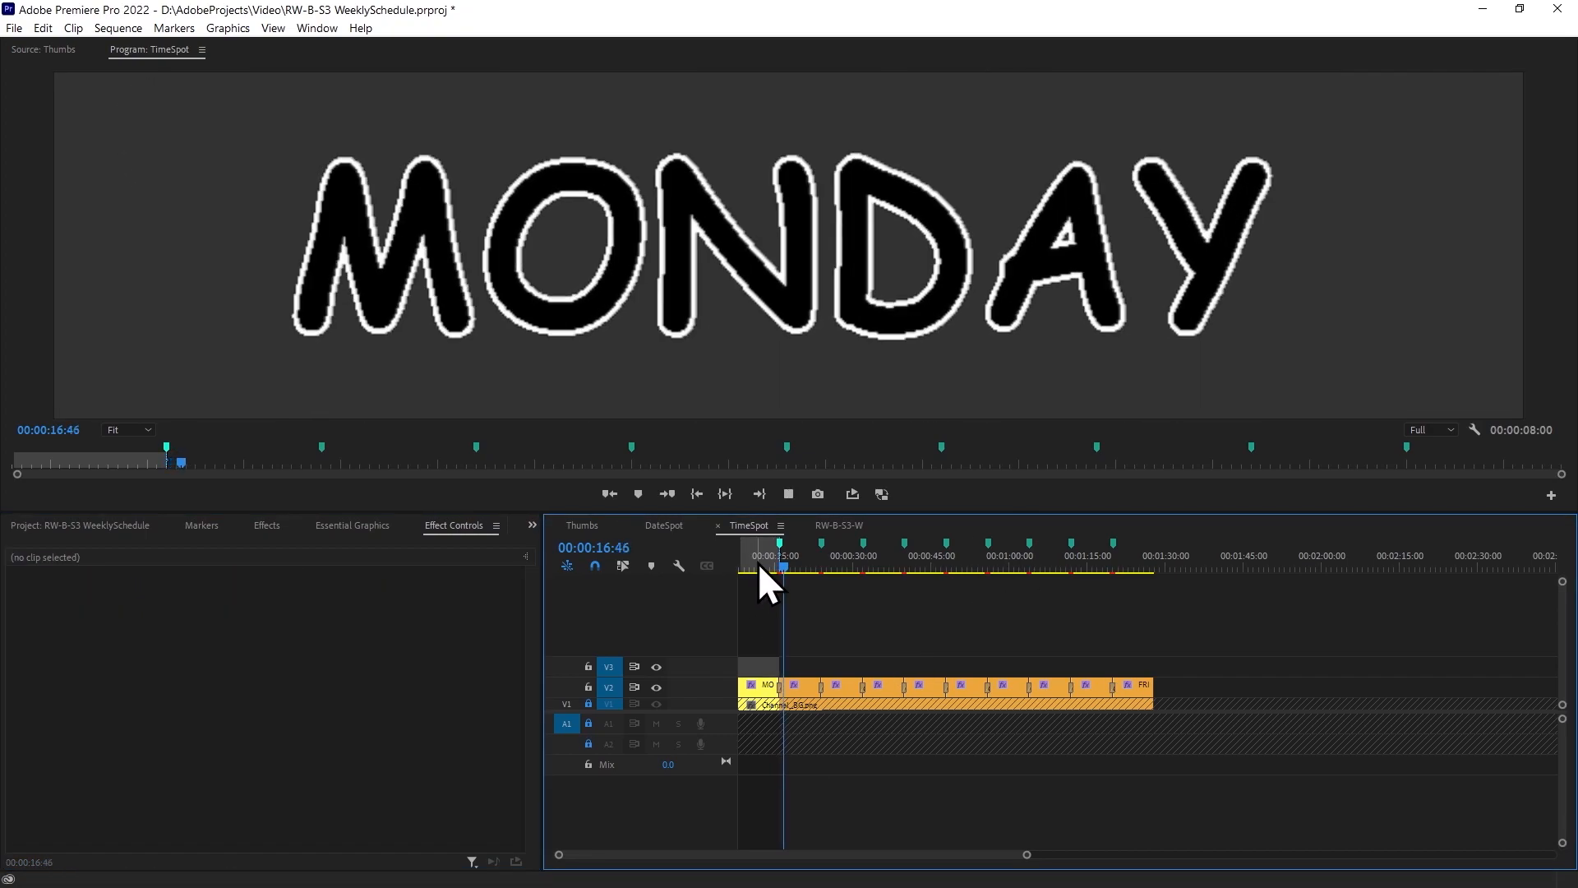
click(758, 689)
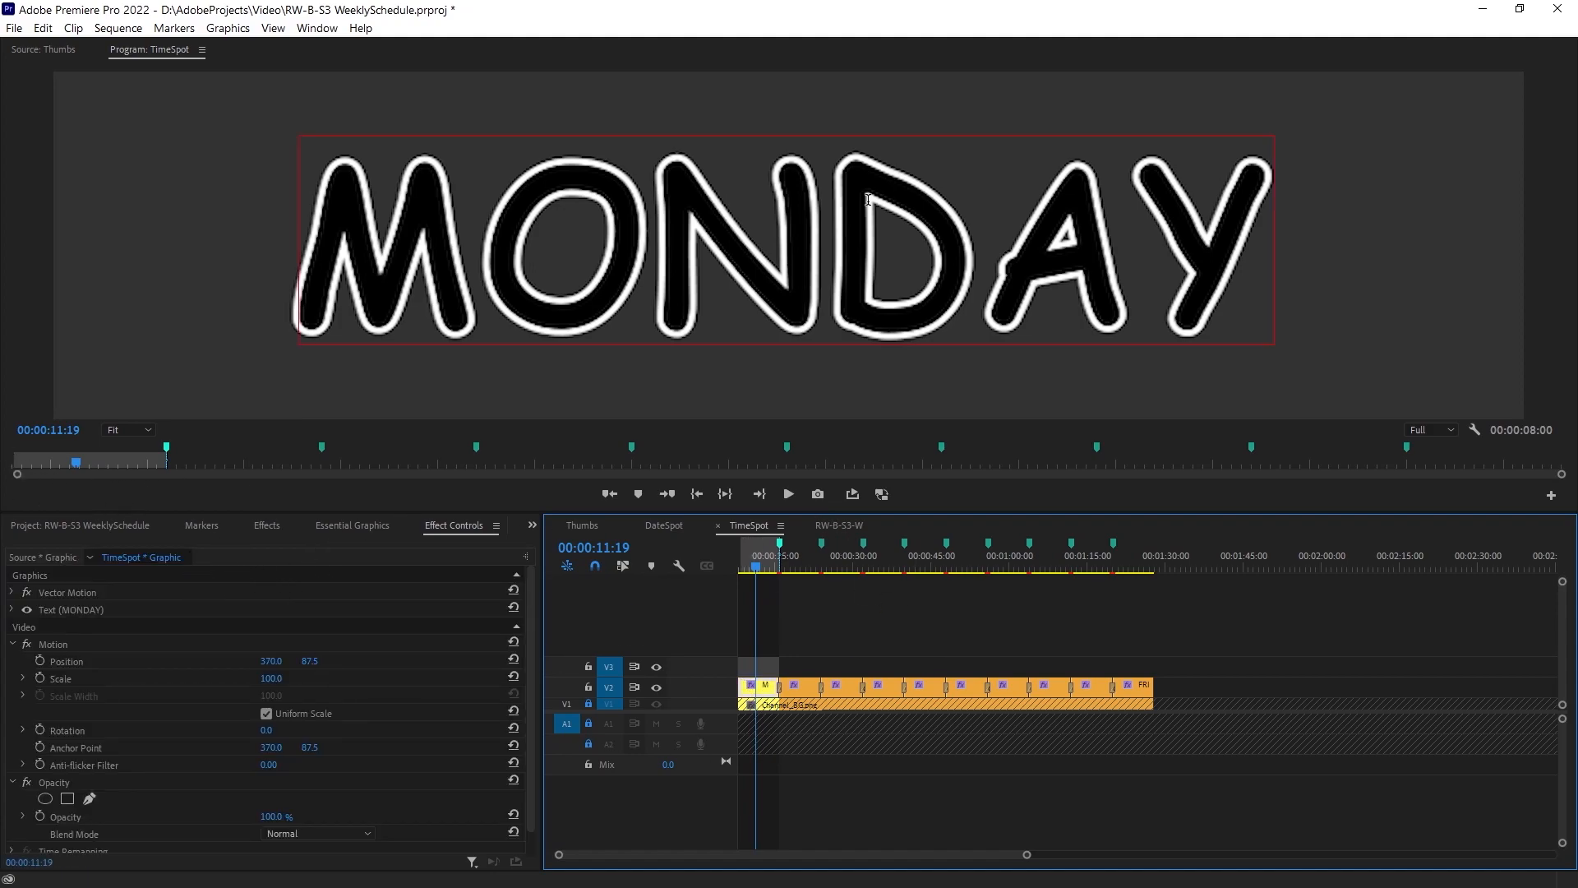
click(305, 257)
key(ctrl+a)
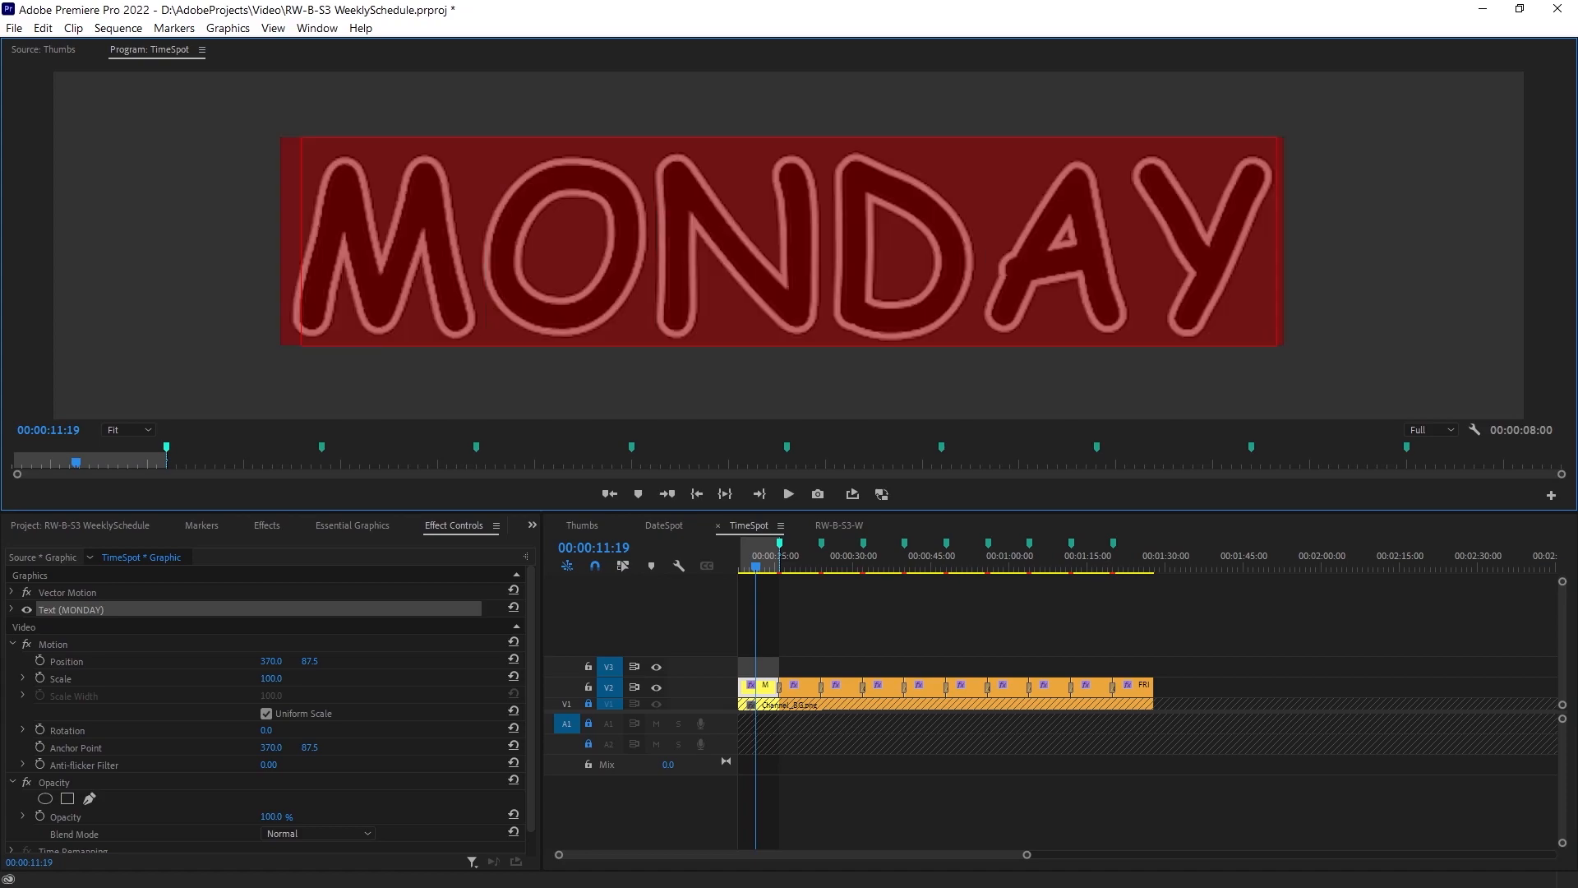
text(07:00)
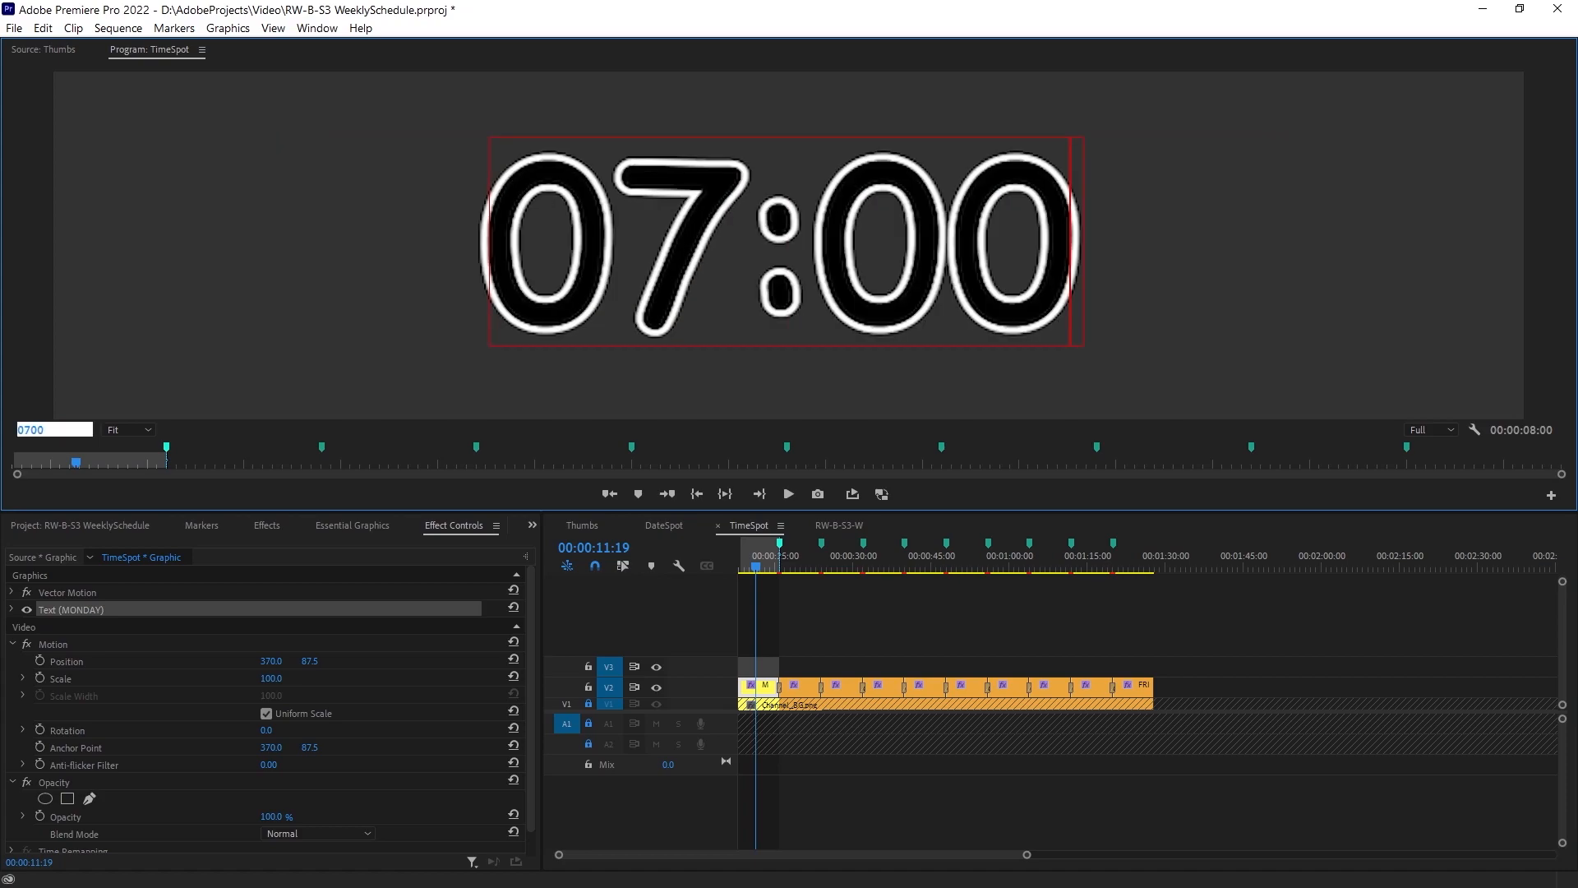
key(Escape)
text([GMT)
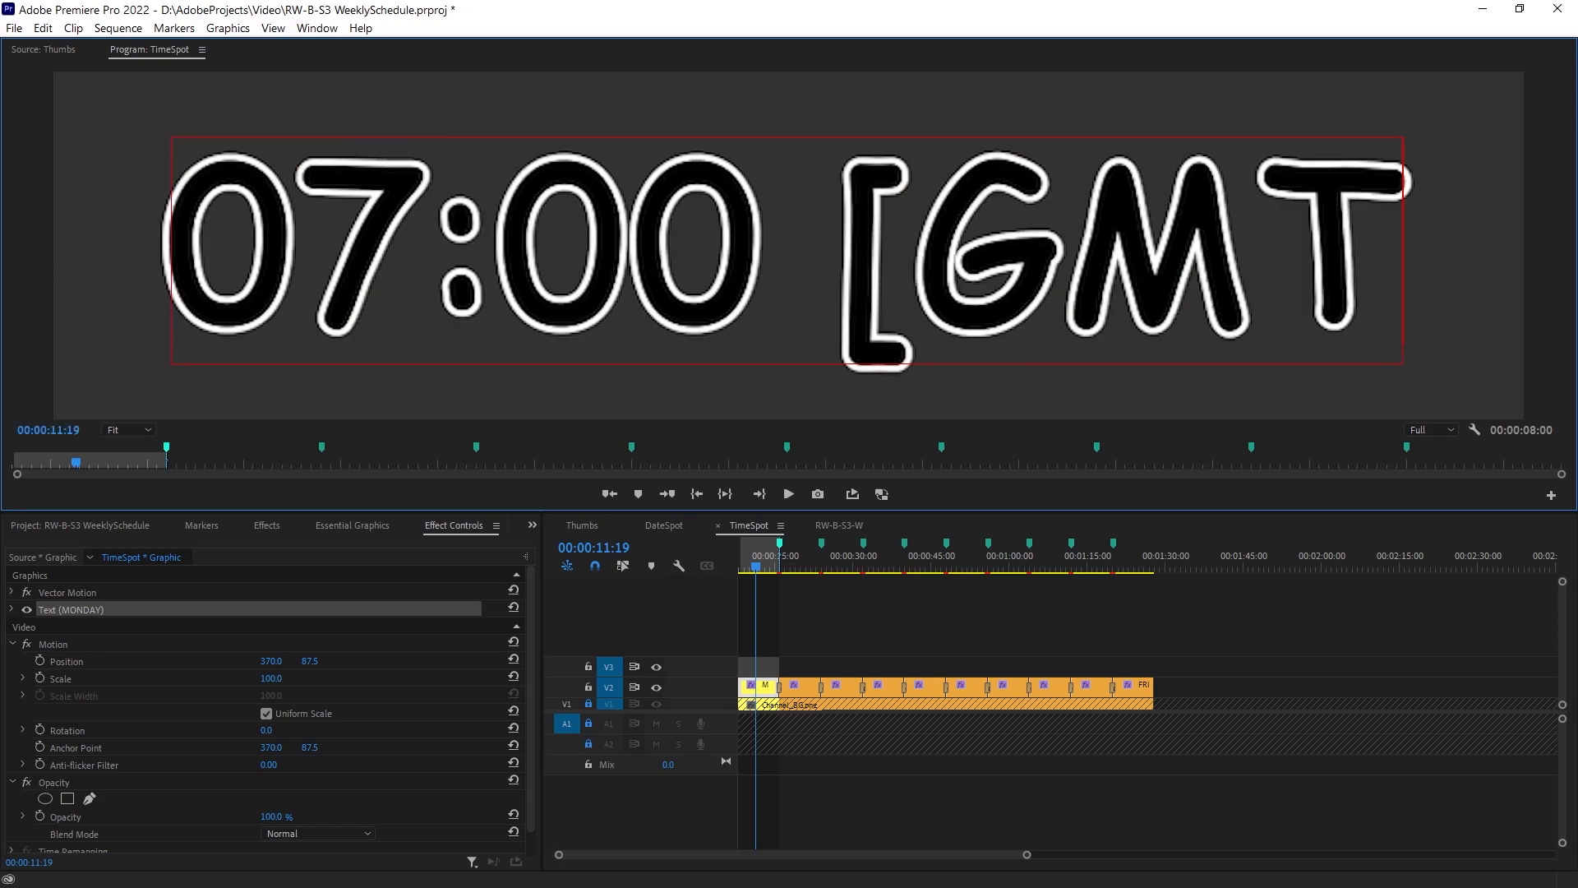
text(})
key(BackSpace)
text(])
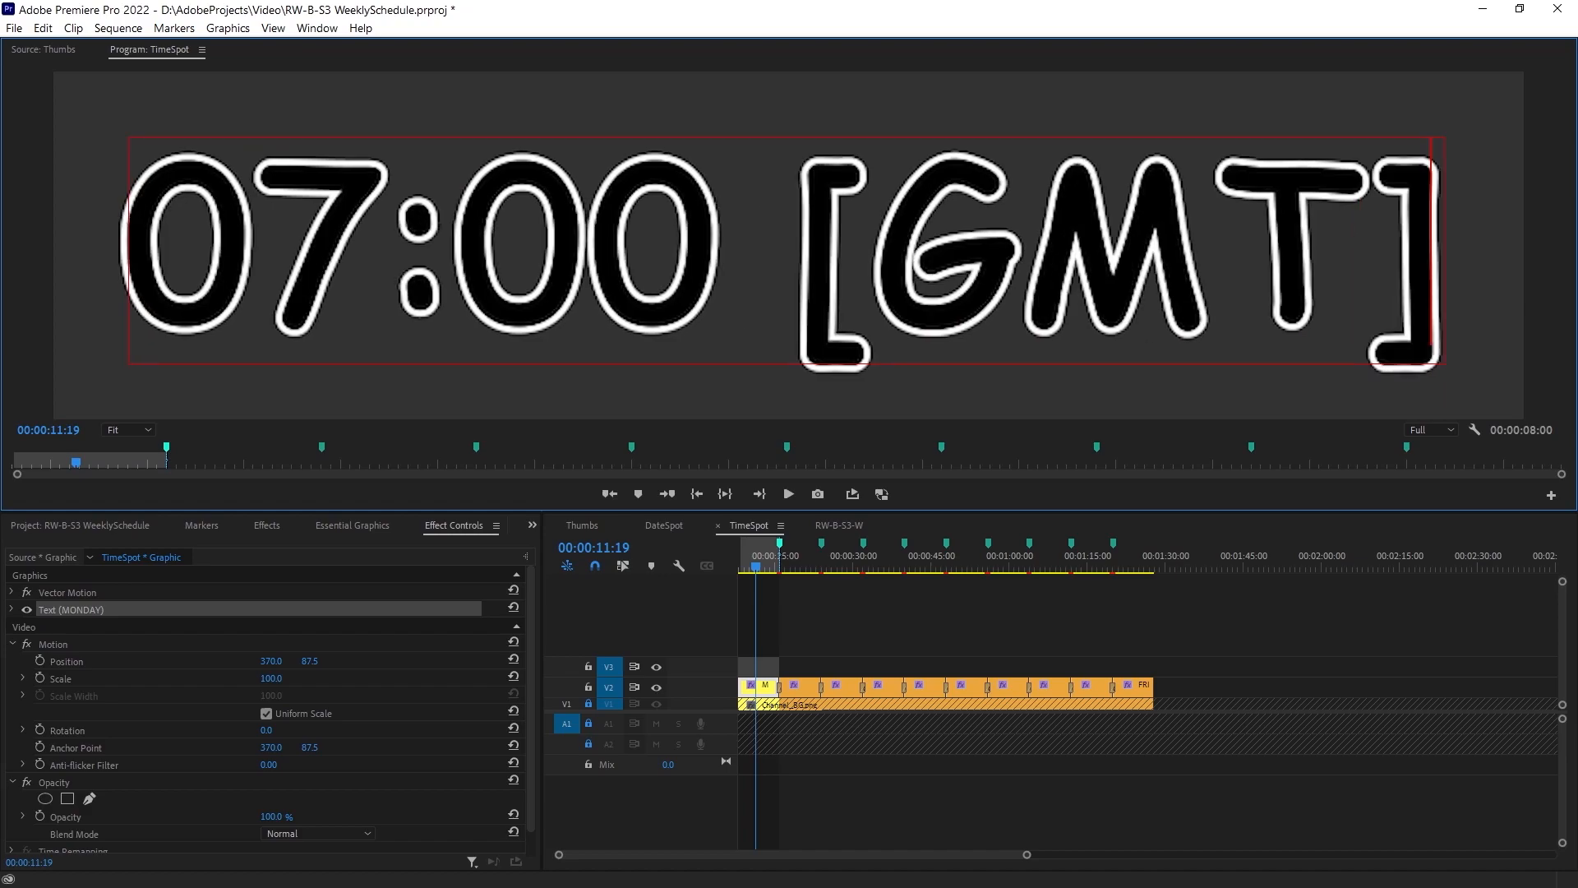
Copy the 07:00 [GMT] text and paste it over the text of the first TUESDAY title.
key(ctrl+a)
key(ctrl+c)
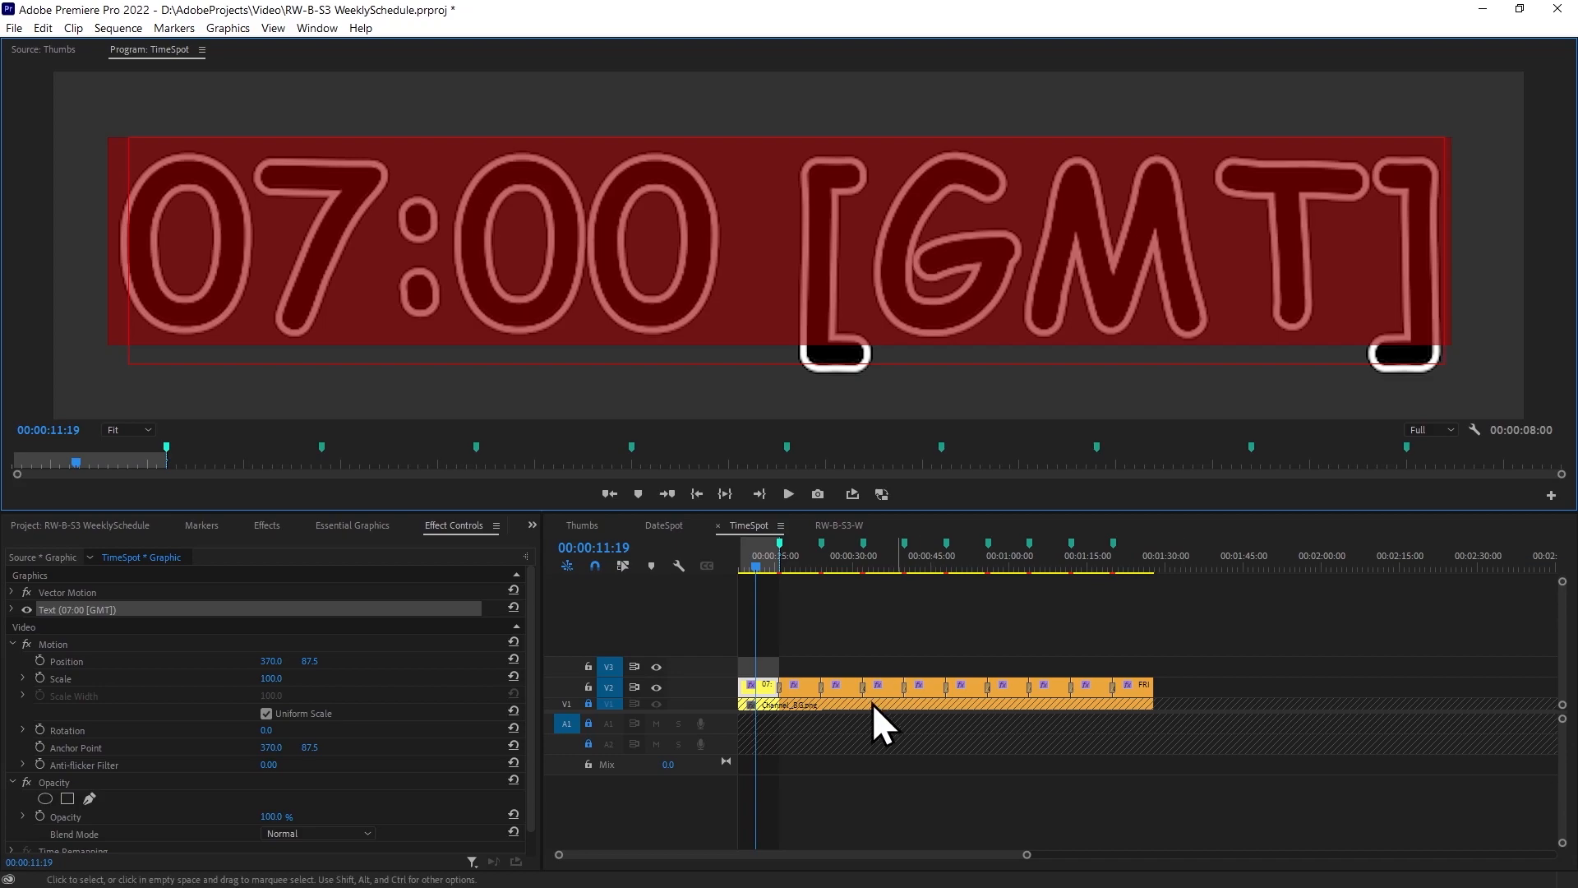
click(836, 691)
click(844, 557)
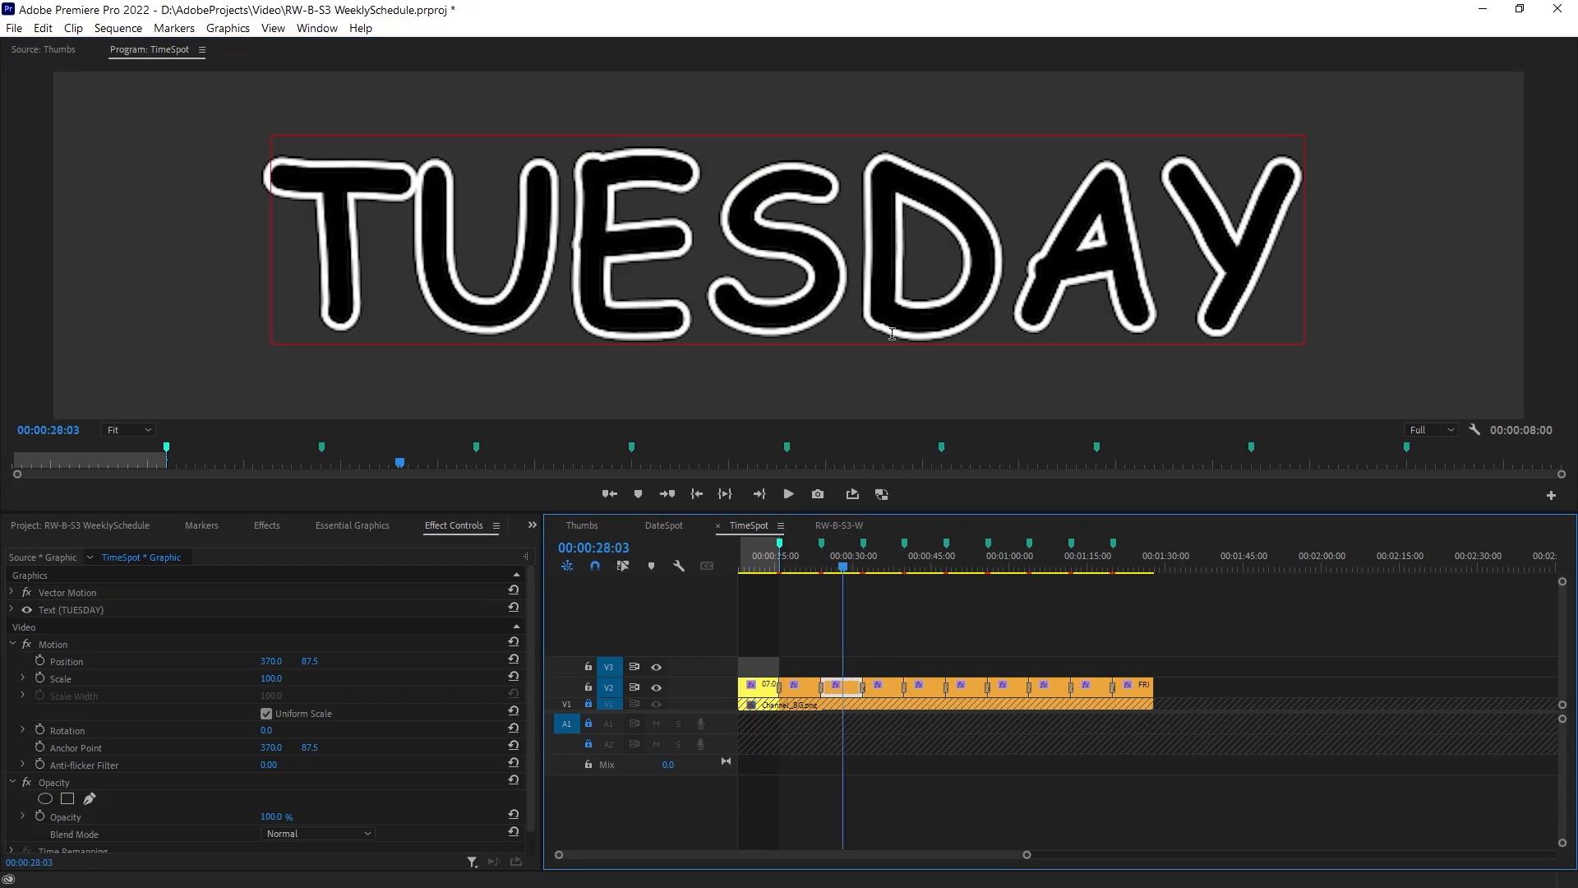
click(944, 310)
key(ctrl+a)
key(ctrl+v)
Replace the text of the first WEDNESDAY title, around 00:00:43:00, with the copied 07:00 [GMT].
click(921, 557)
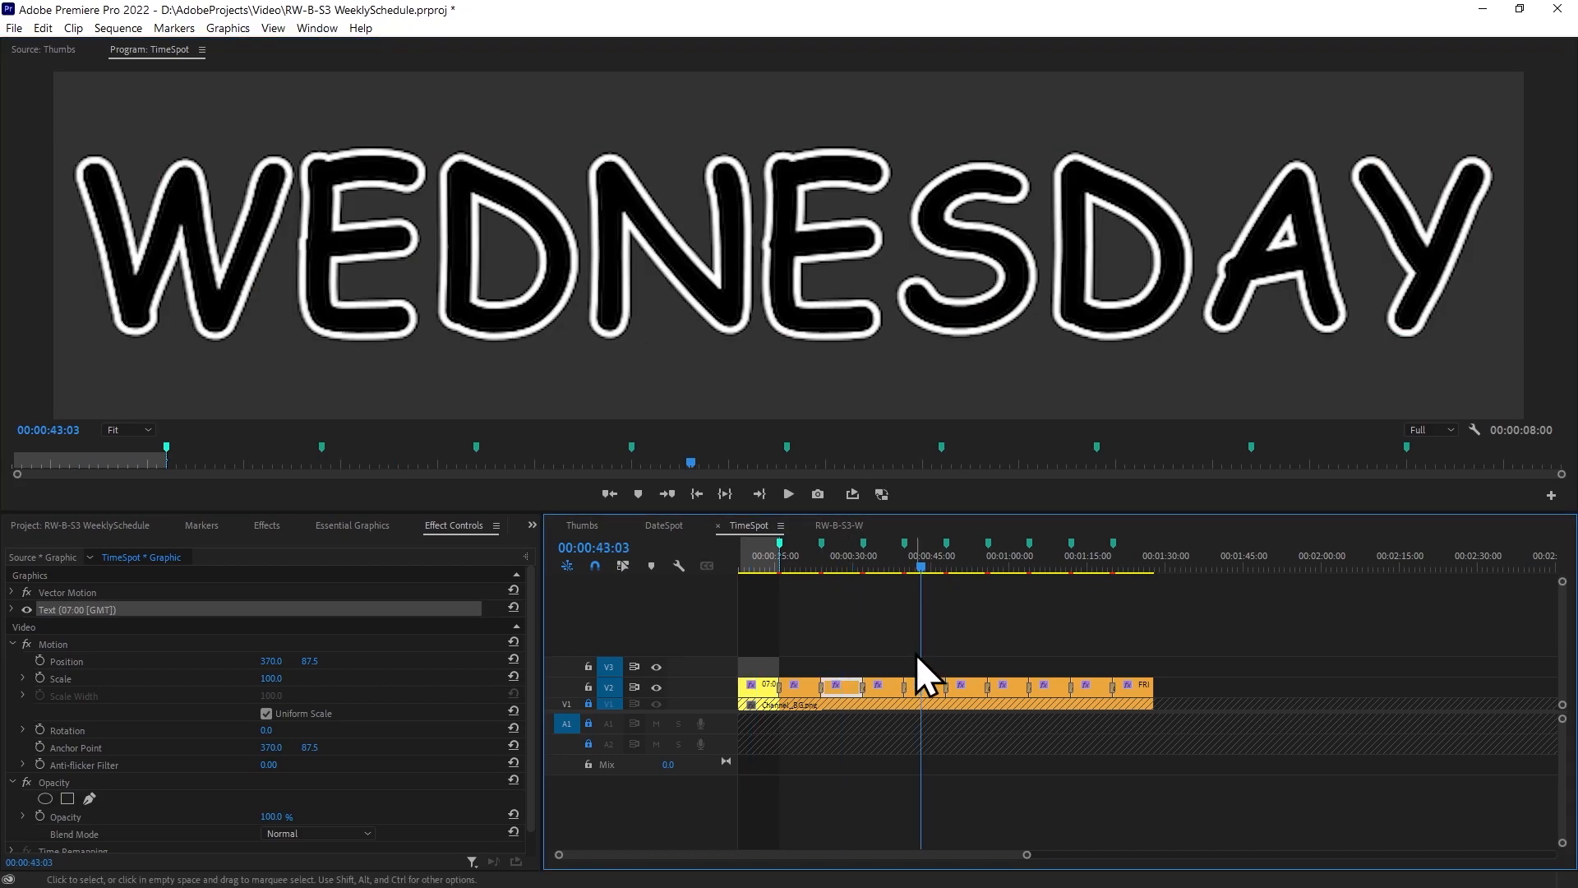
click(881, 238)
key(ctrl+a)
key(ctrl+v)
Replace the first THURSDAY title's text, around 00:00:57:00, with the copied 07:00 [GMT].
click(1000, 568)
click(993, 557)
click(1010, 350)
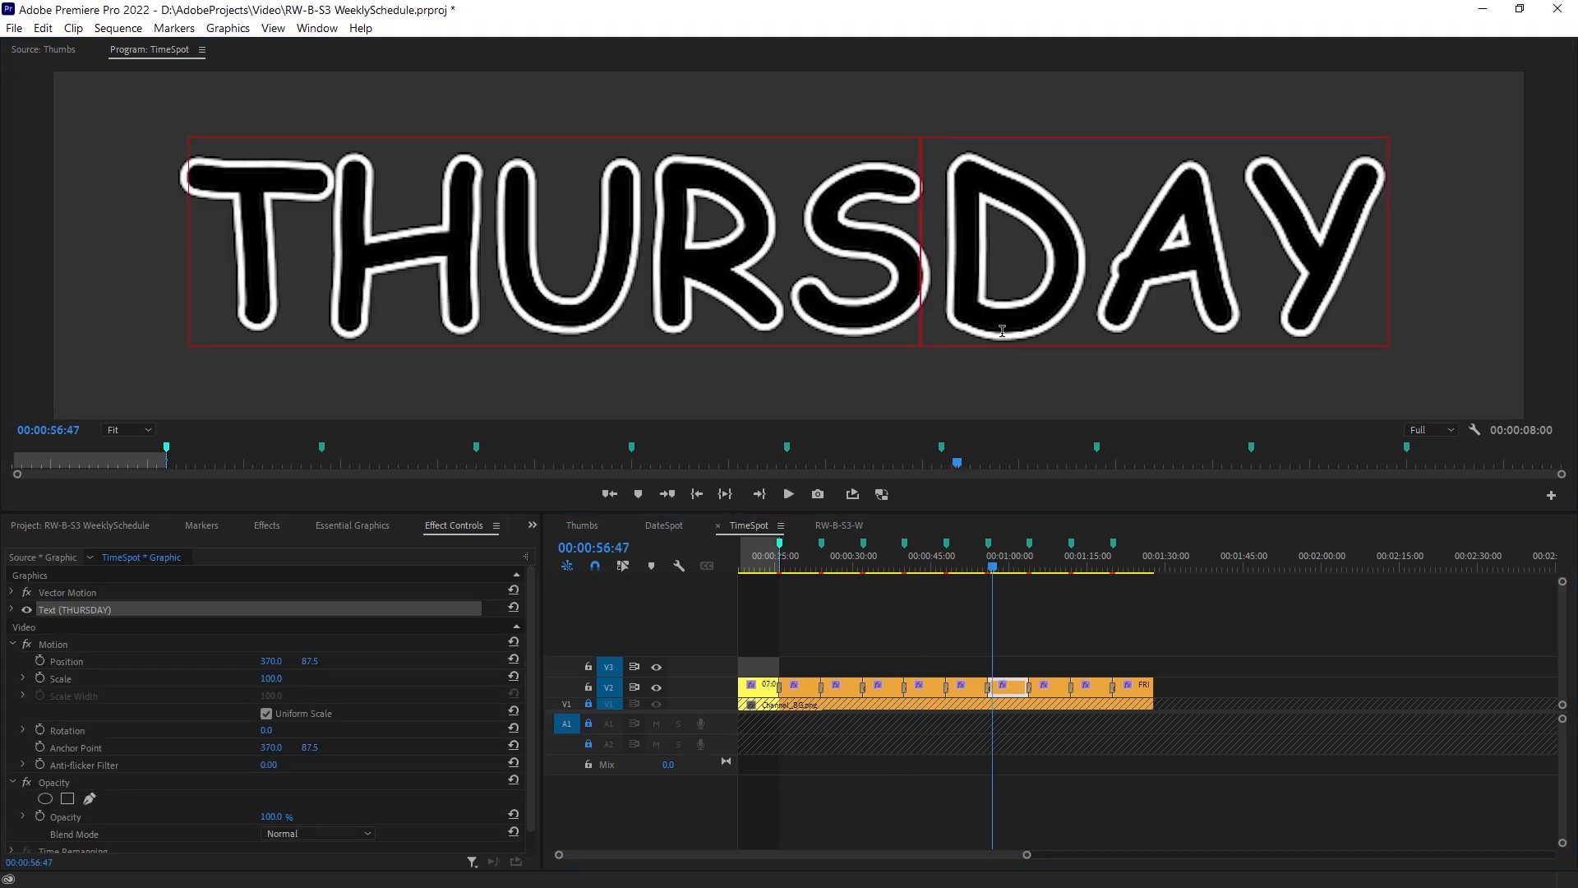
key(ctrl+a)
key(ctrl+v)
Paste the copied 07:00 [GMT] over the text of the first FRIDAY title, around 00:01:15:00.
click(1090, 567)
click(1106, 684)
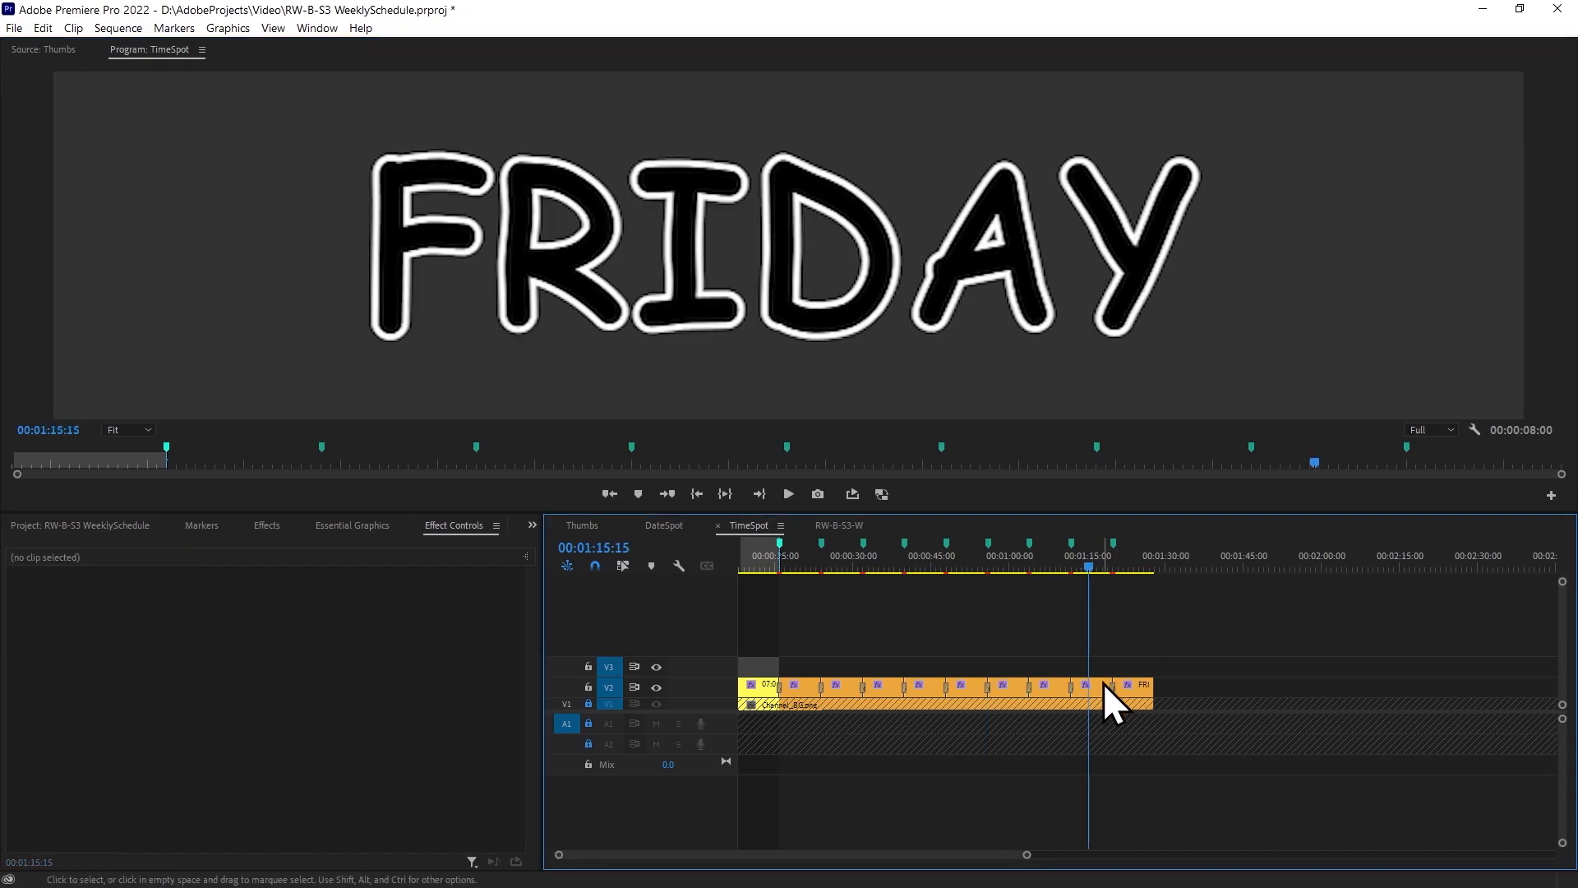
click(1001, 269)
key(ctrl+a)
key(ctrl+v)
Paste the copied time over the remaining MONDAY title's text and change its hour so it reads 12:00 [GMT].
click(836, 558)
click(796, 568)
click(810, 687)
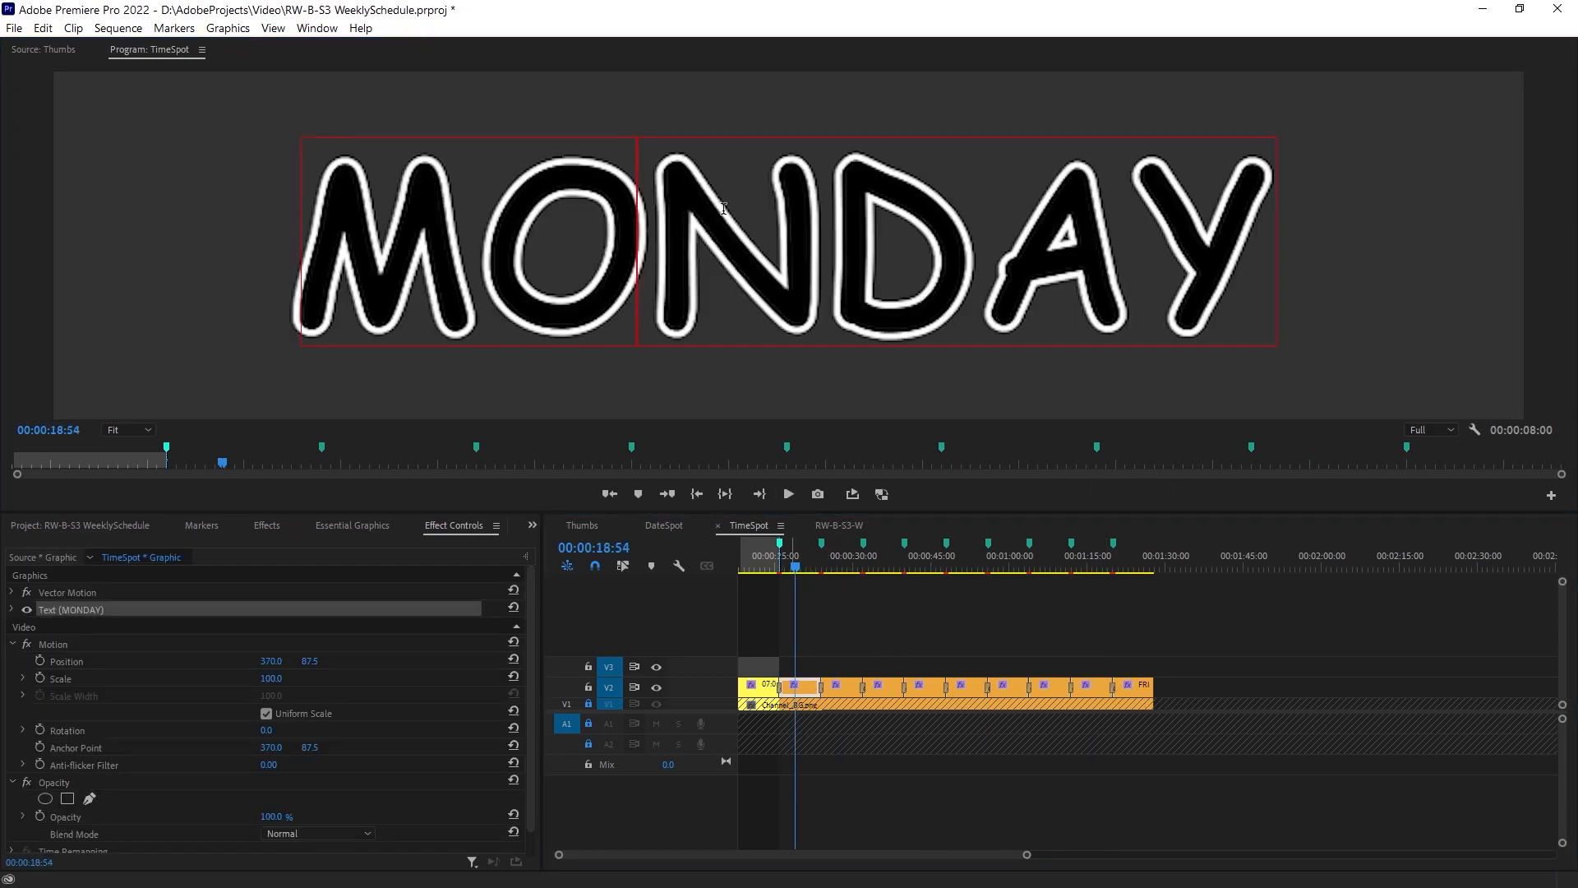
click(714, 212)
key(ctrl+a)
key(ctrl+v)
drag(381, 235, 185, 263)
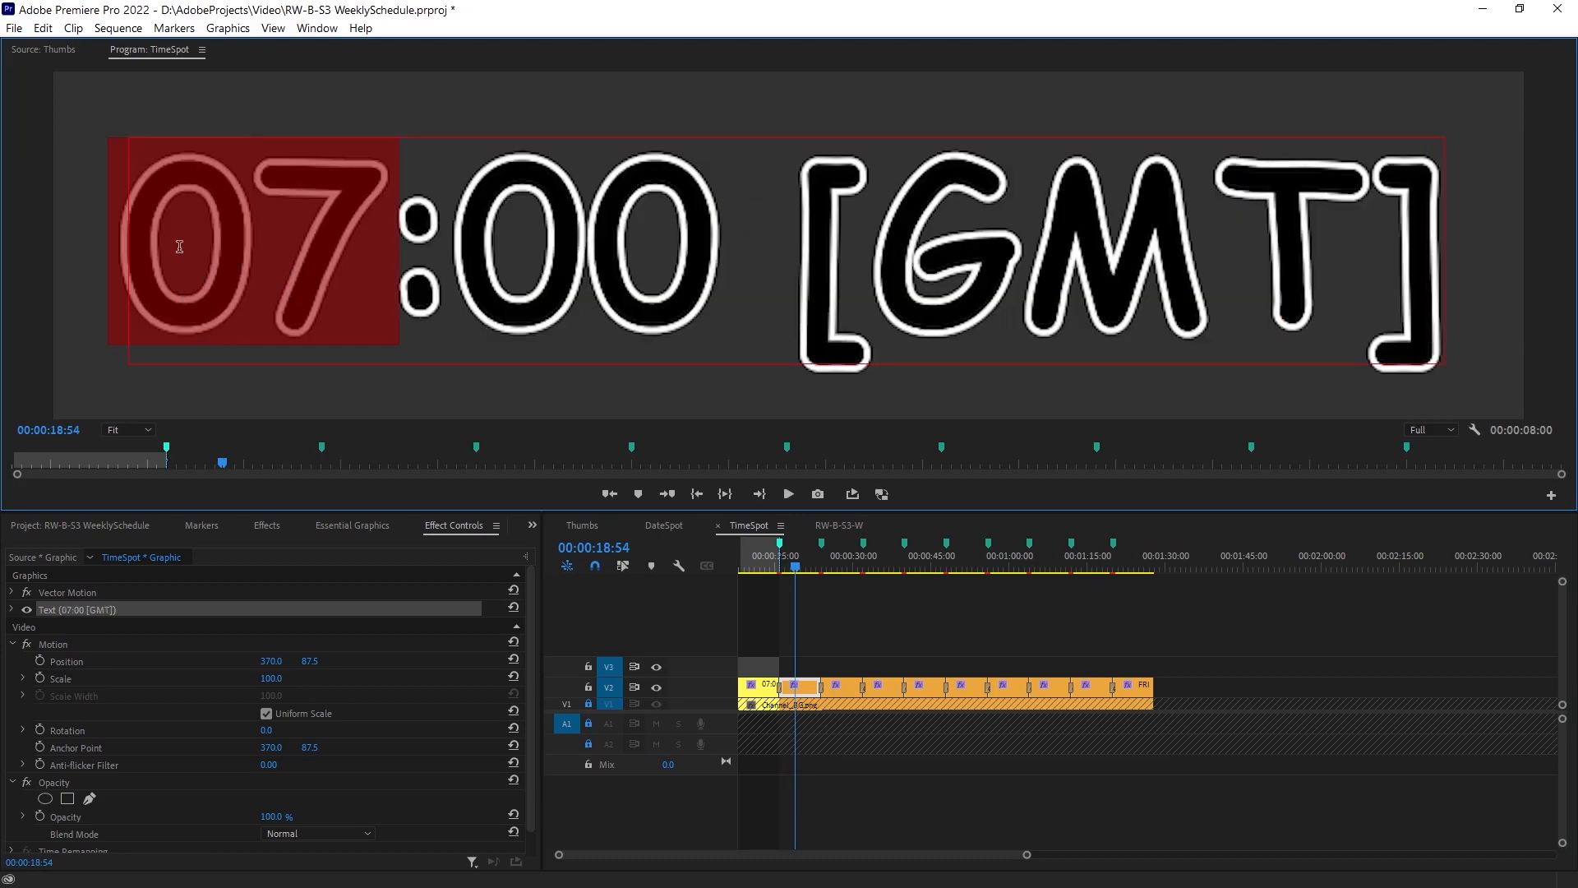
text(12)
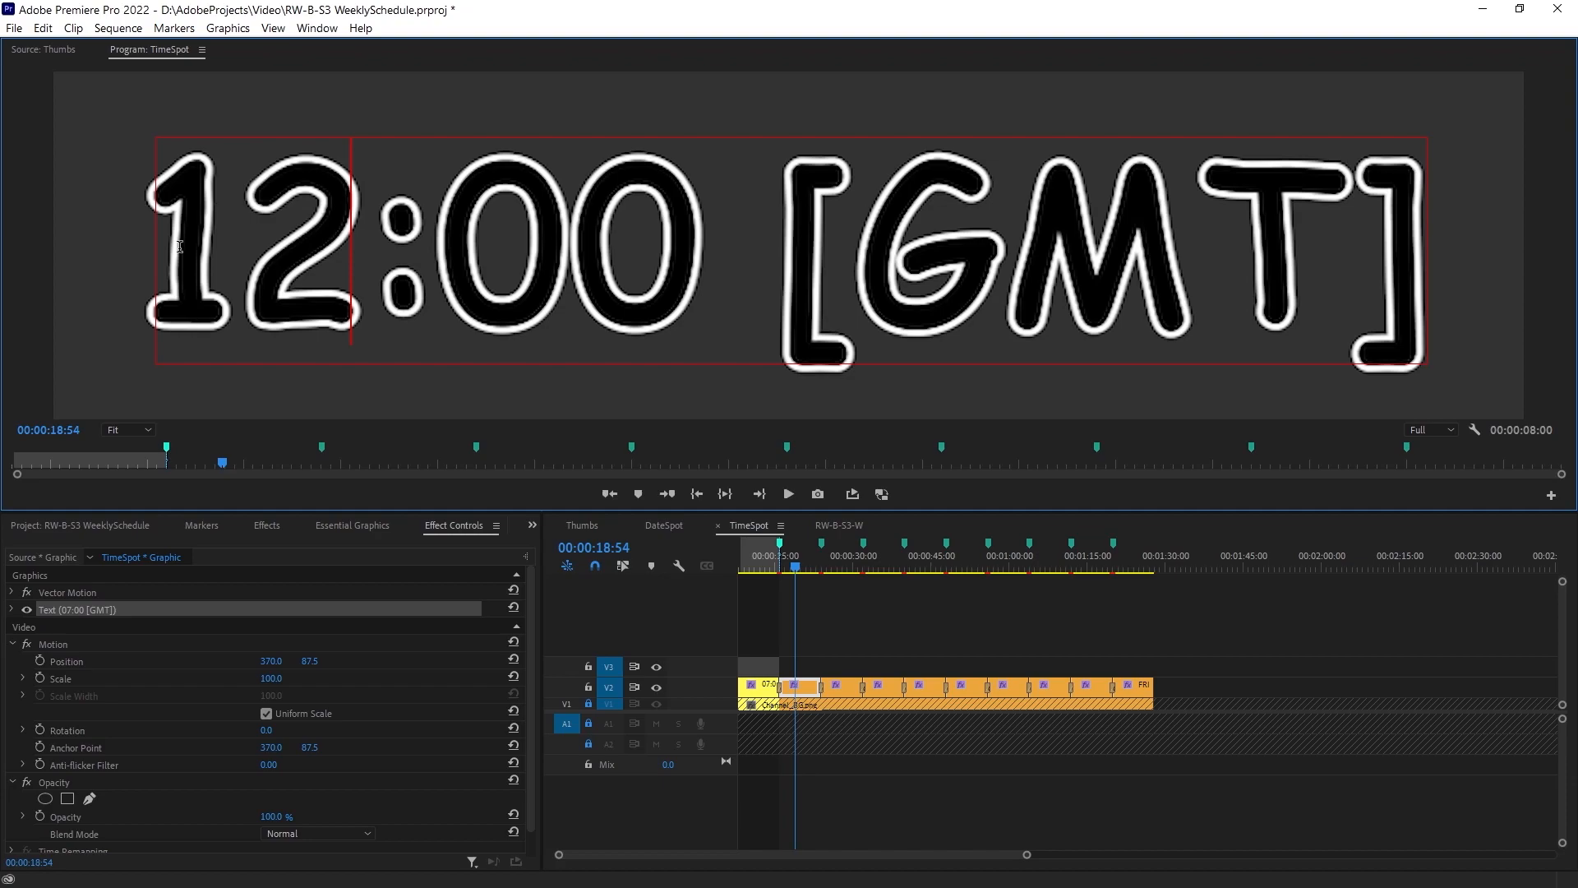
Copy the 12:00 [GMT] text and paste it over the text of the remaining TUESDAY title.
key(ctrl+a)
key(ctrl+c)
click(878, 564)
click(889, 703)
click(885, 693)
click(700, 247)
key(ctrl+a)
key(ctrl+v)
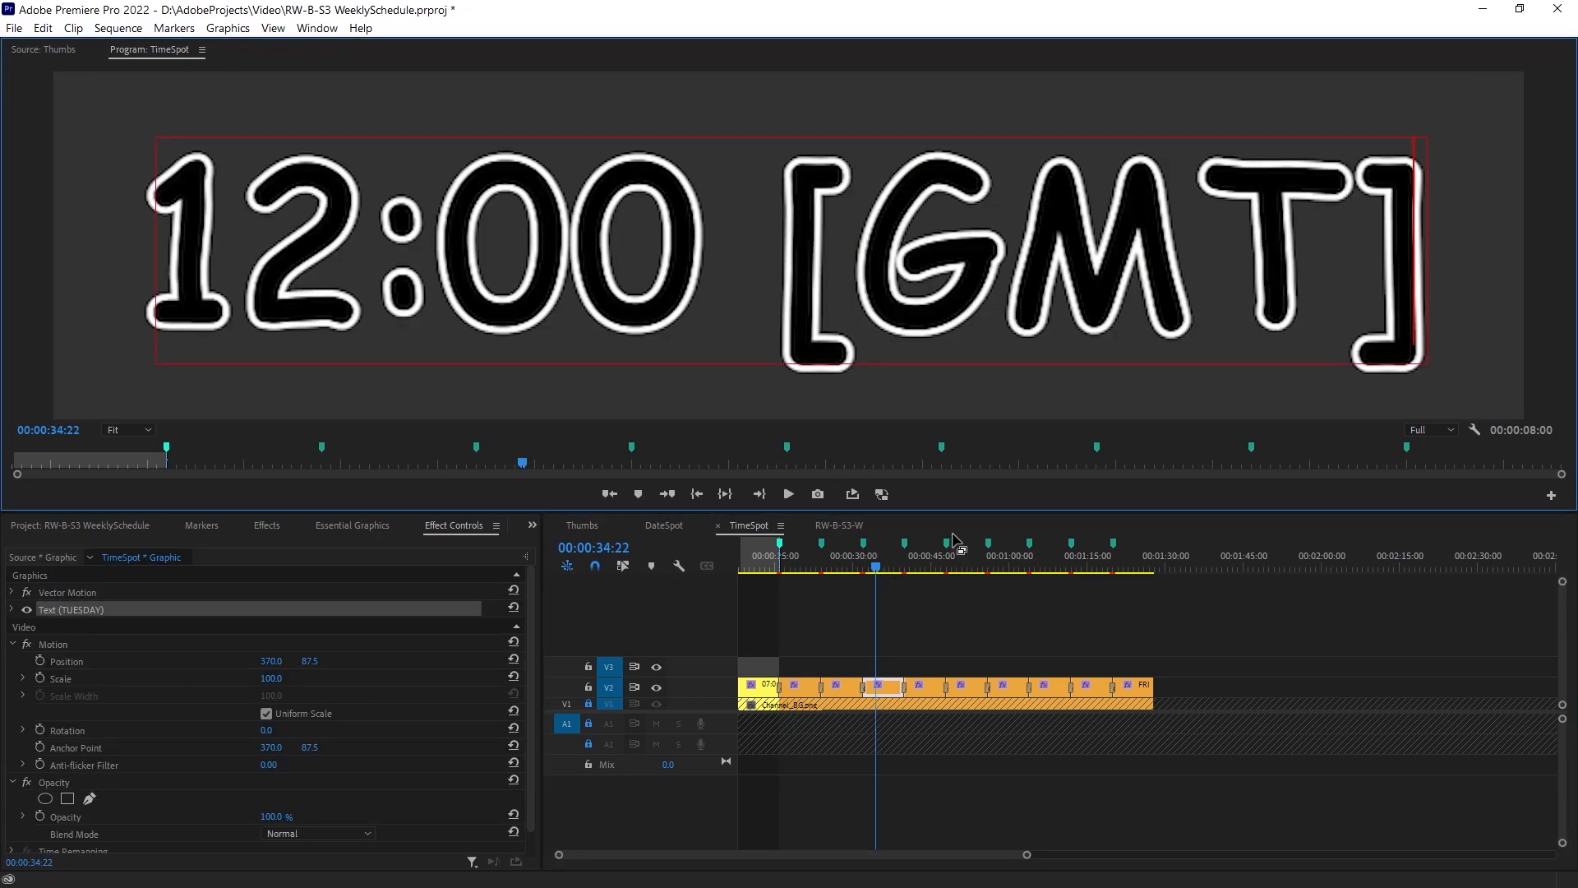
Check the 5Day schedule document in Illustrator, and replace the remaining WEDNESDAY title's text in TimeSpot with the copied 12:00 [GMT].
click(968, 564)
click(984, 668)
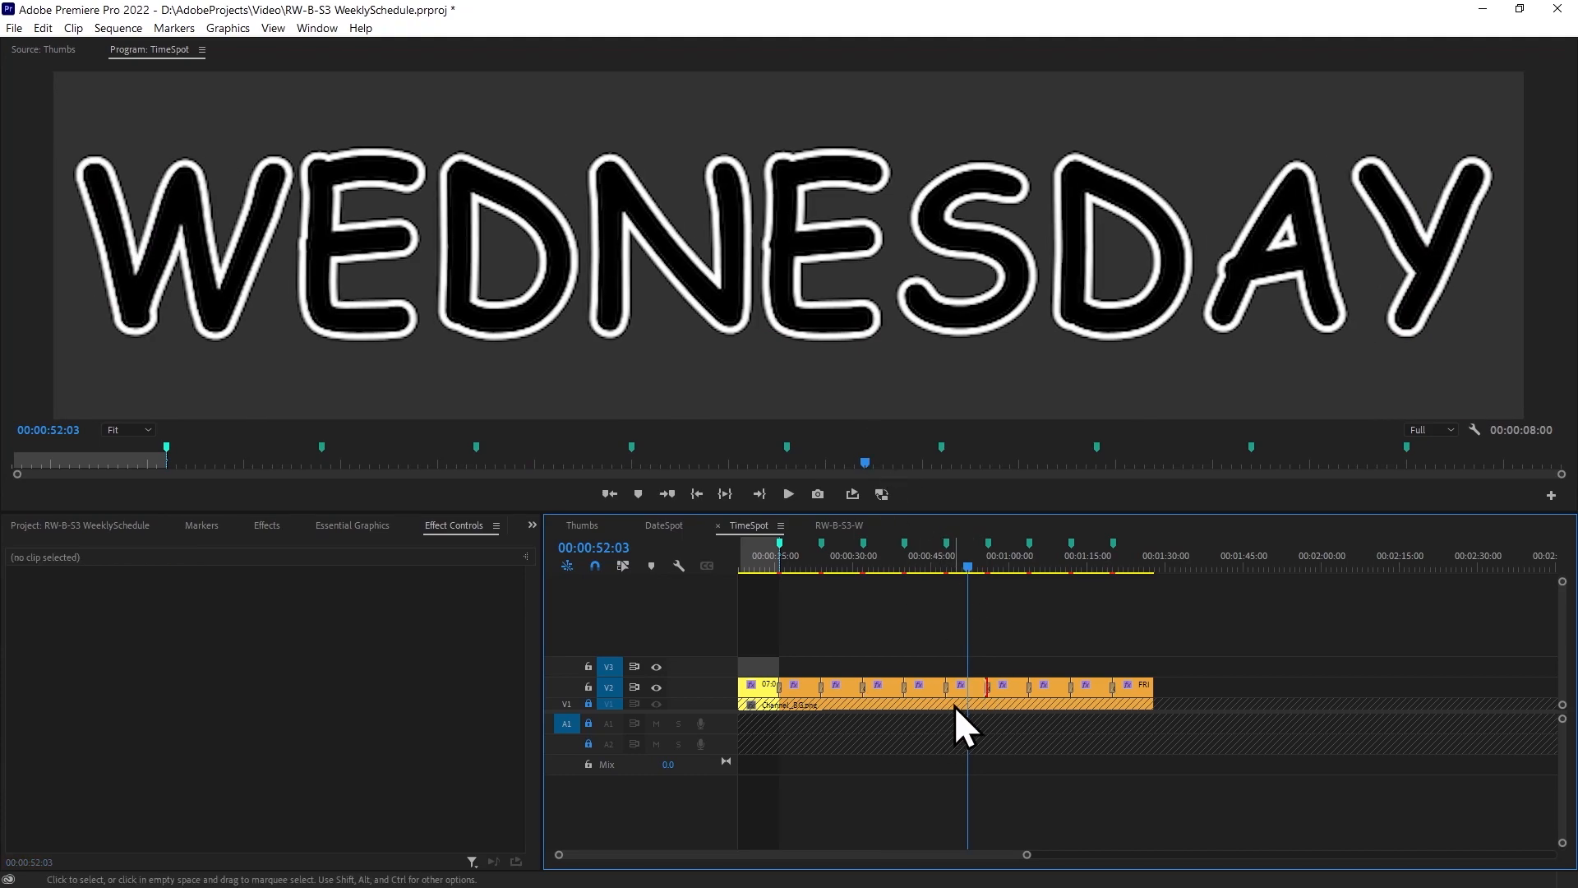
click(960, 692)
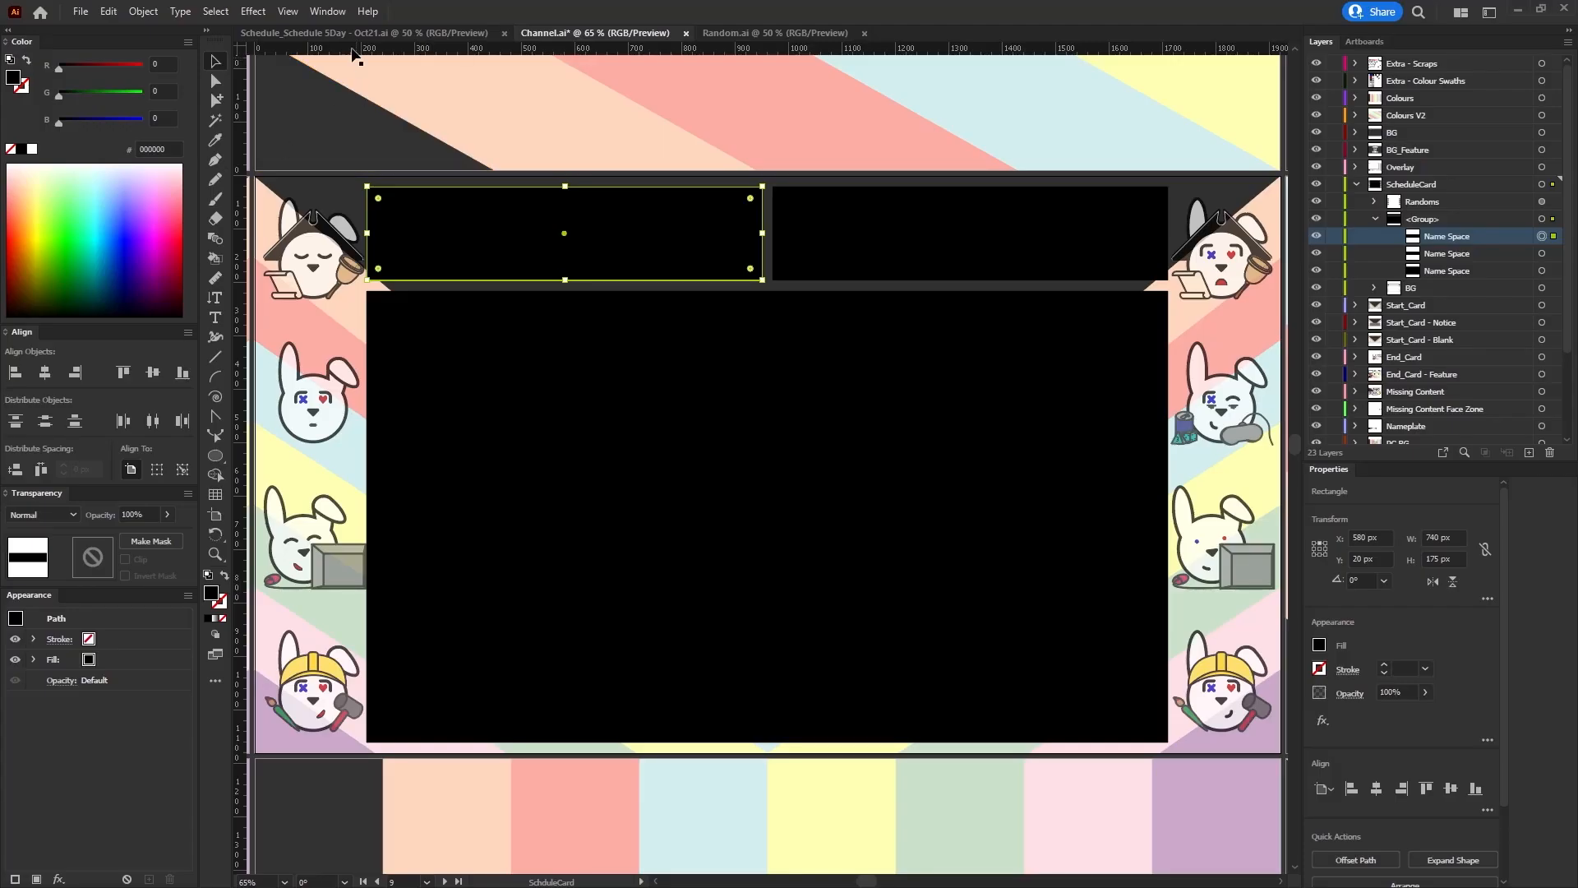
click(311, 32)
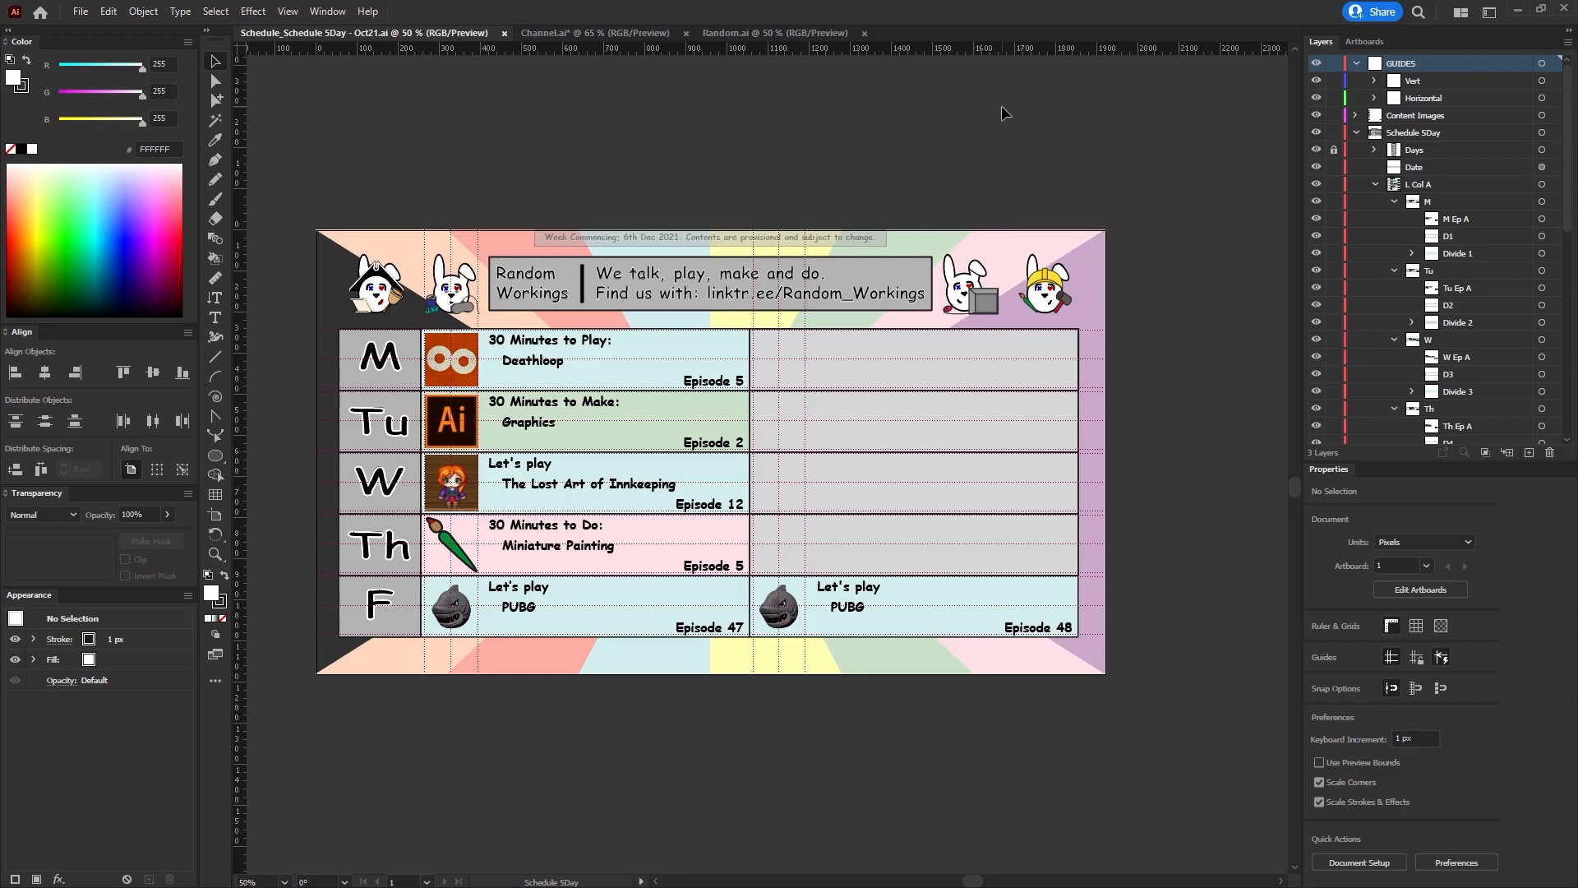
click(1517, 12)
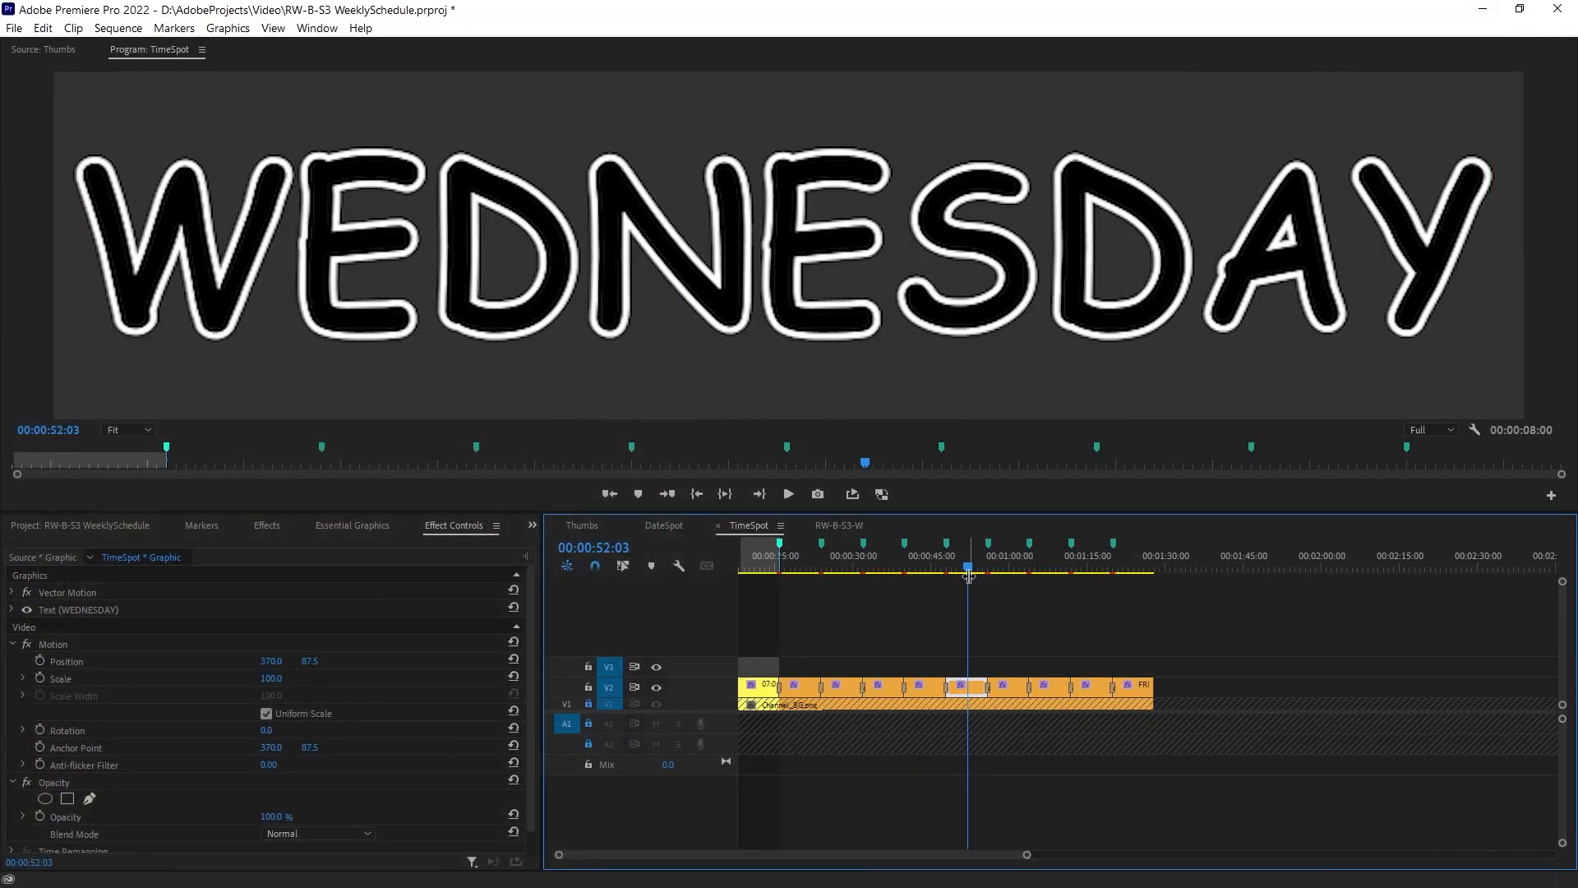
drag(898, 570, 966, 567)
click(867, 267)
key(ctrl+a)
key(ctrl+v)
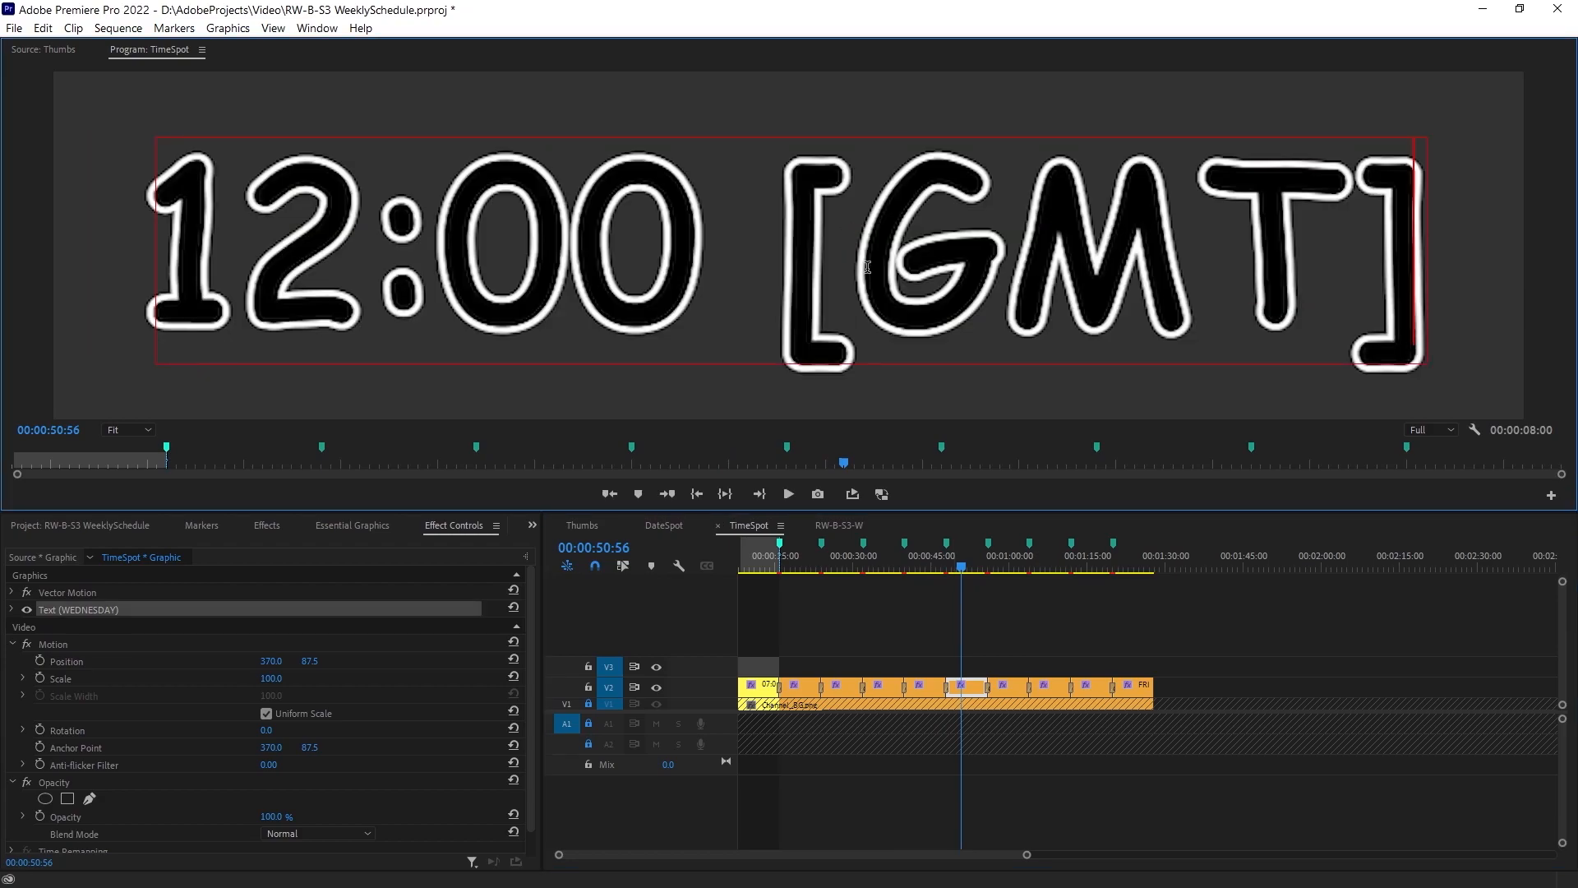
Paste the copied 12:00 [GMT] over the text of the remaining THURSDAY and FRIDAY titles in TimeSpot.
click(1035, 573)
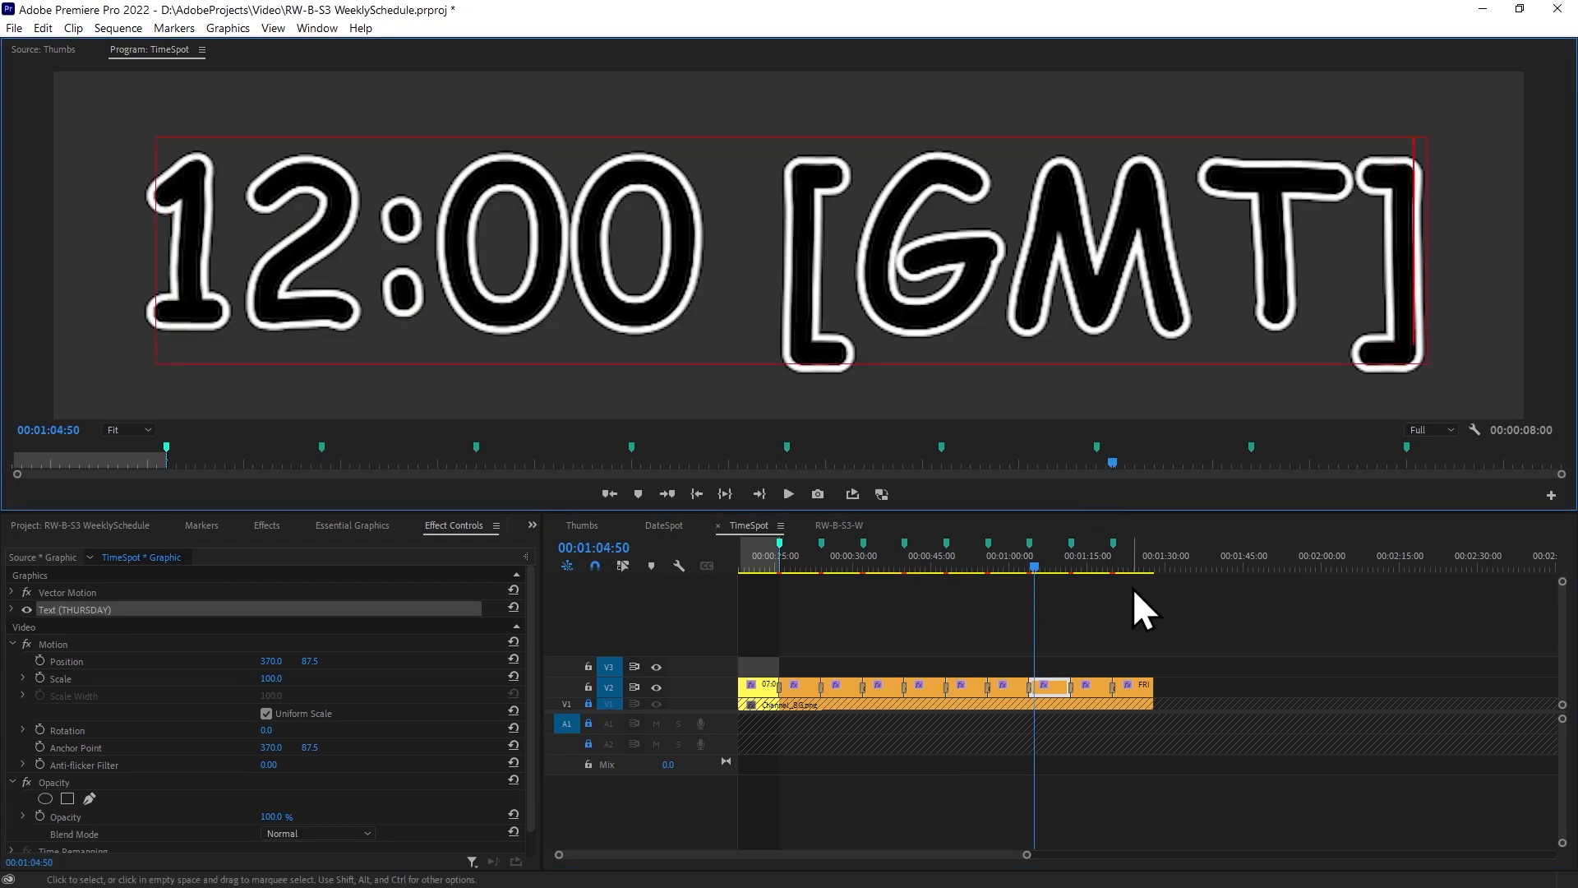
click(1134, 573)
key(ctrl+v)
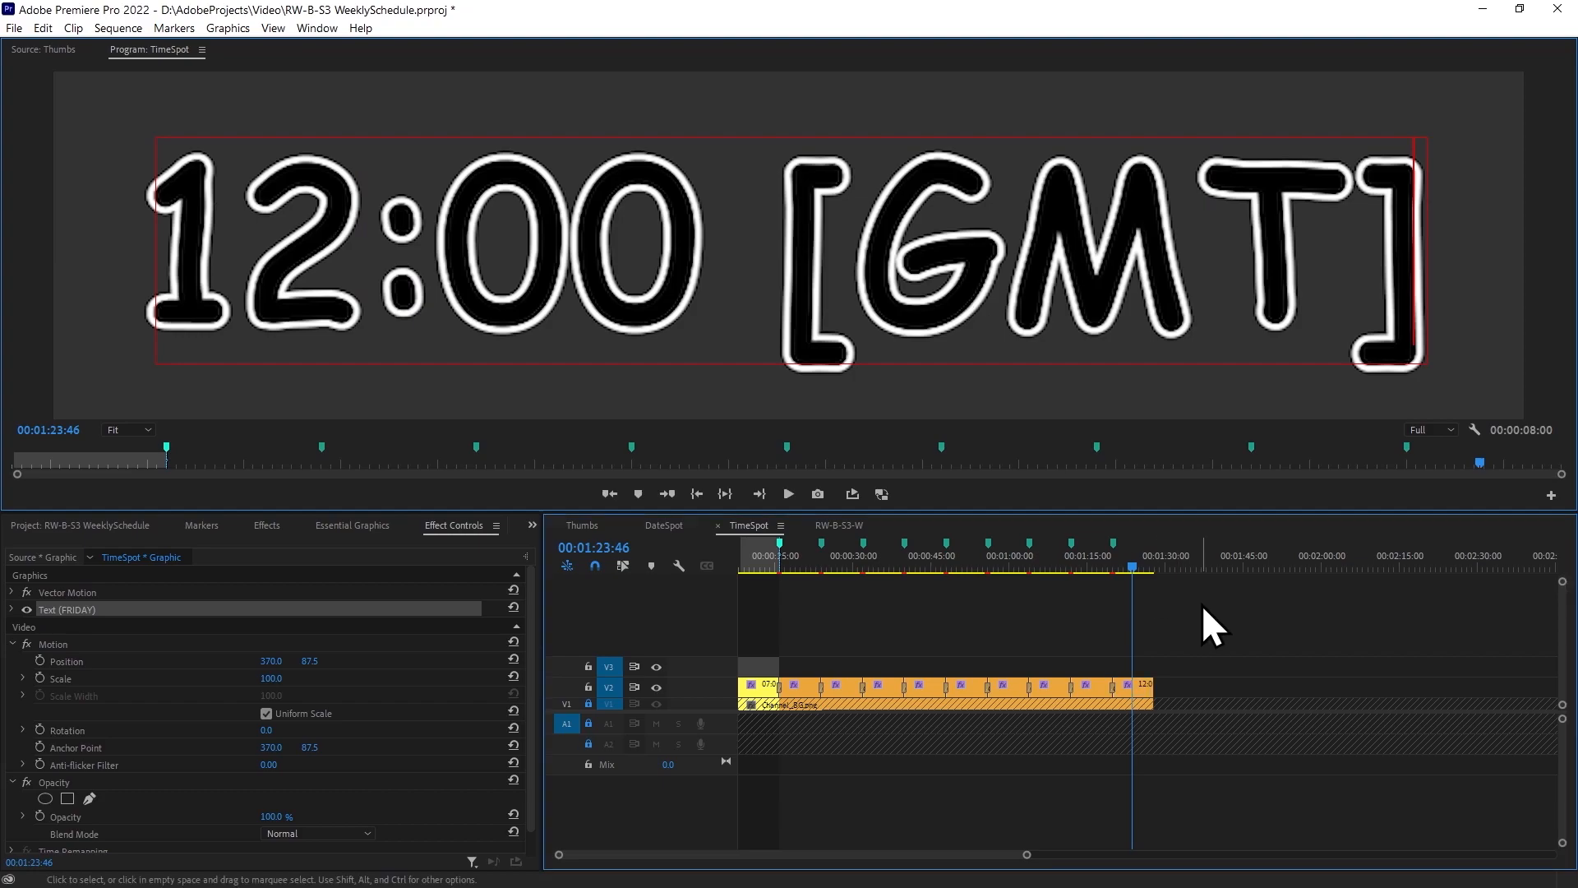
click(1202, 604)
drag(1136, 576, 737, 545)
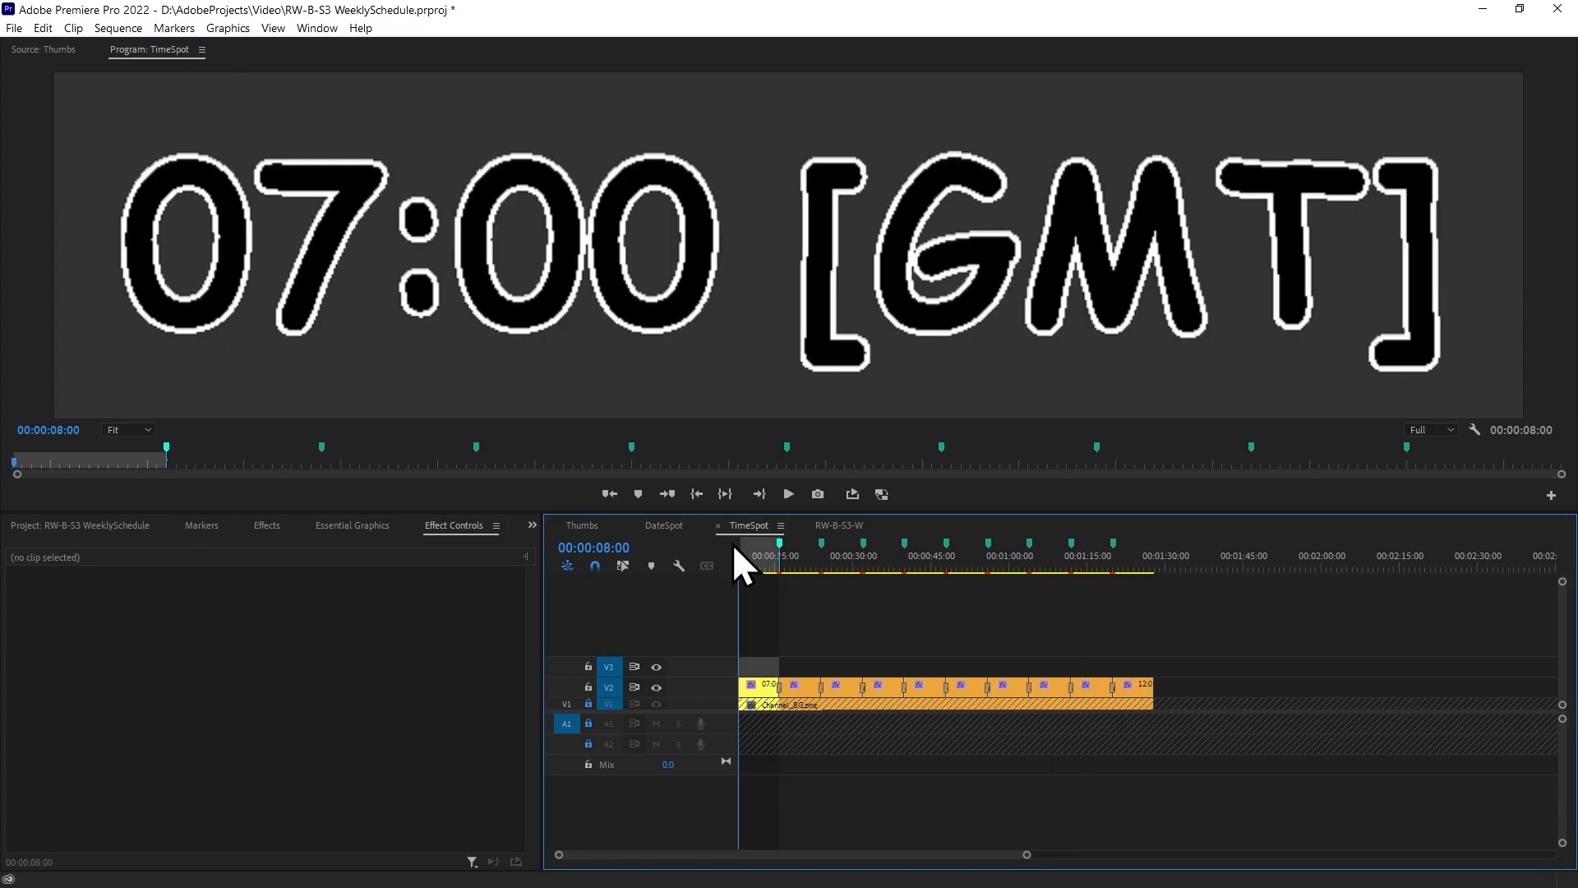
Look through the DateSpot and Thumbs sequences, and play back RW-B-S3-W from about 00:00:09 to check the day, time and thumbnail changes.
click(654, 526)
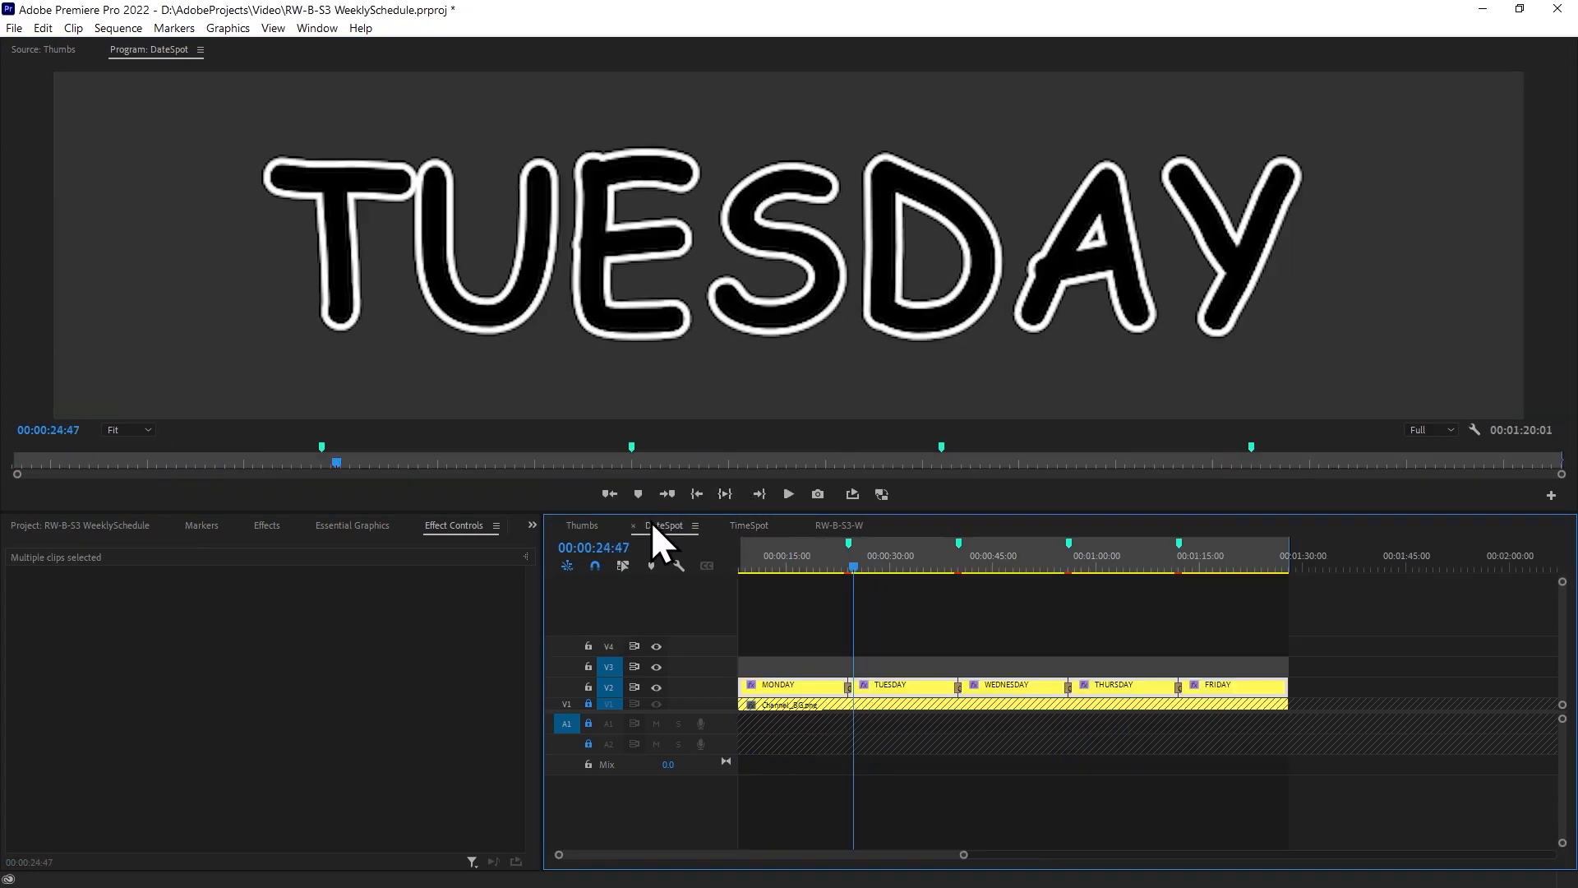
click(584, 527)
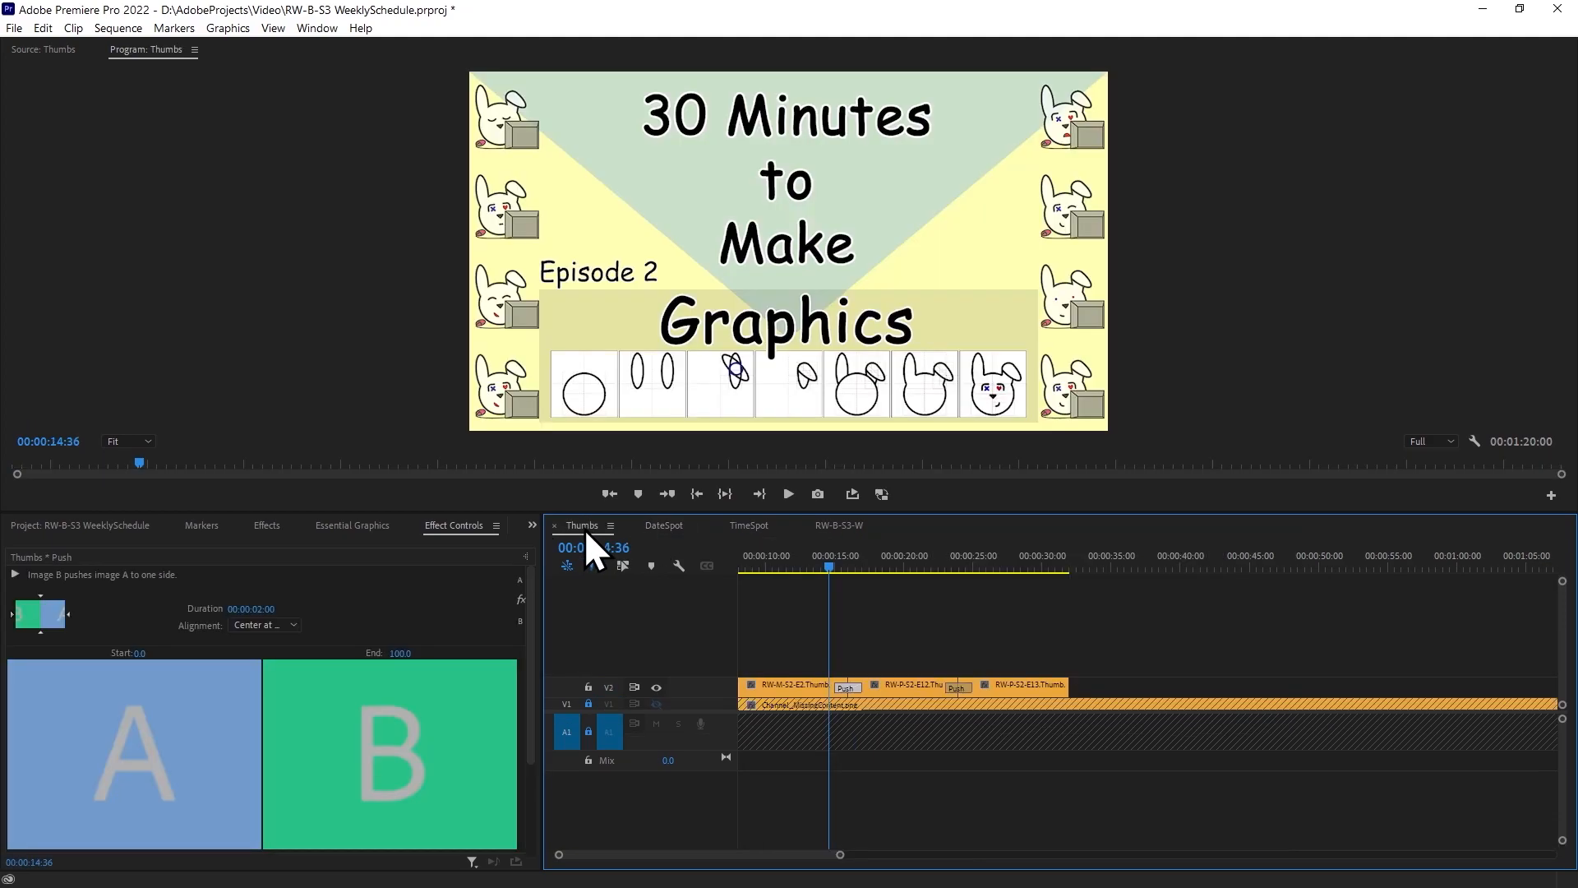
click(839, 526)
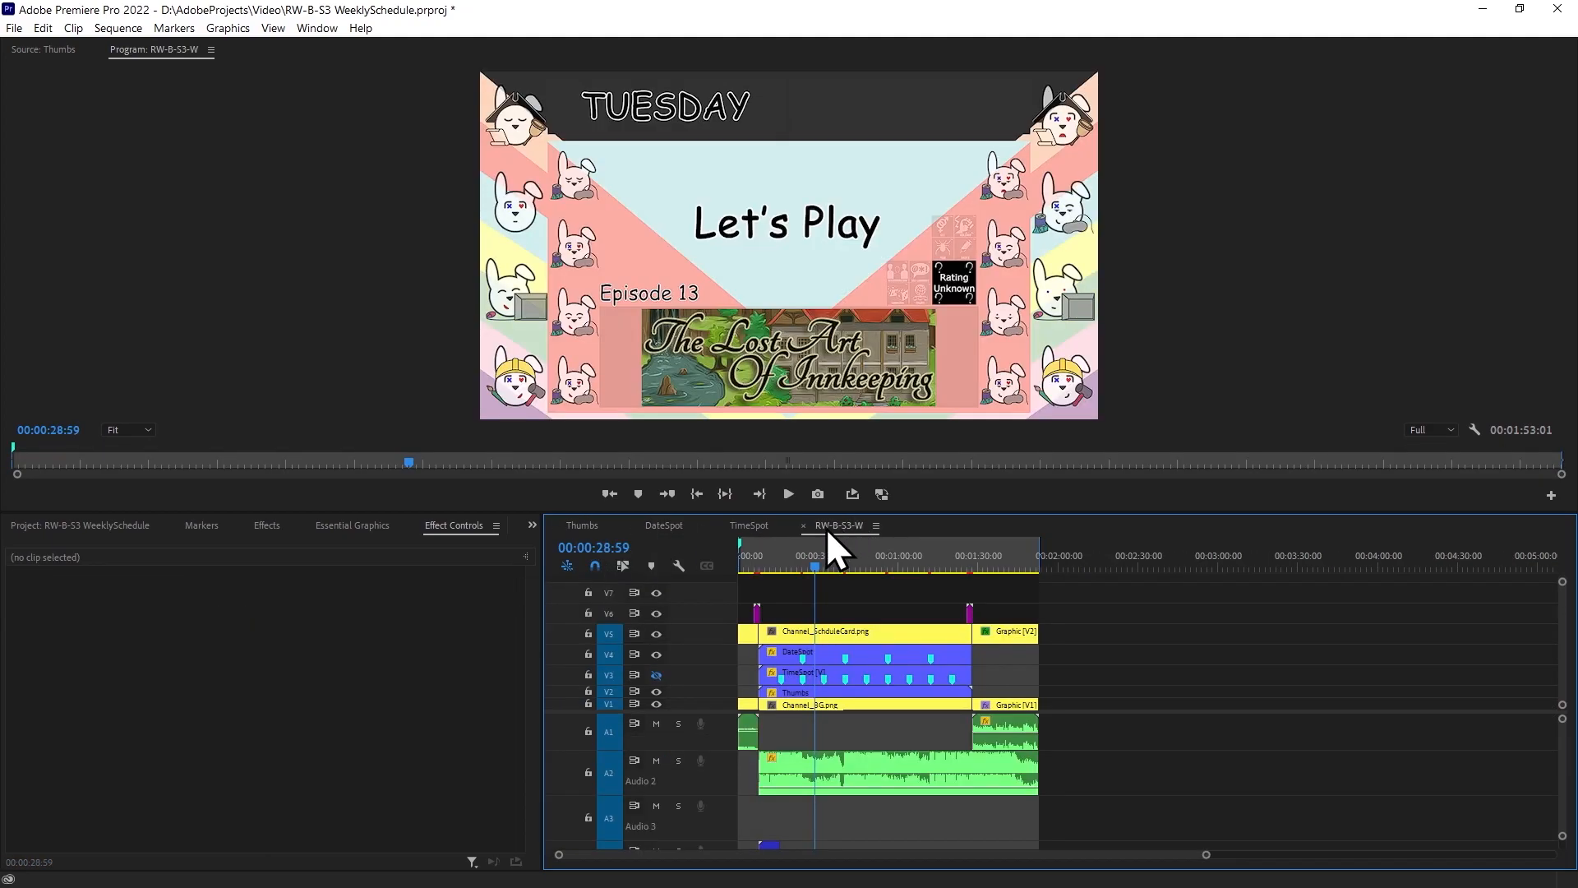
drag(812, 566, 762, 625)
key(space)
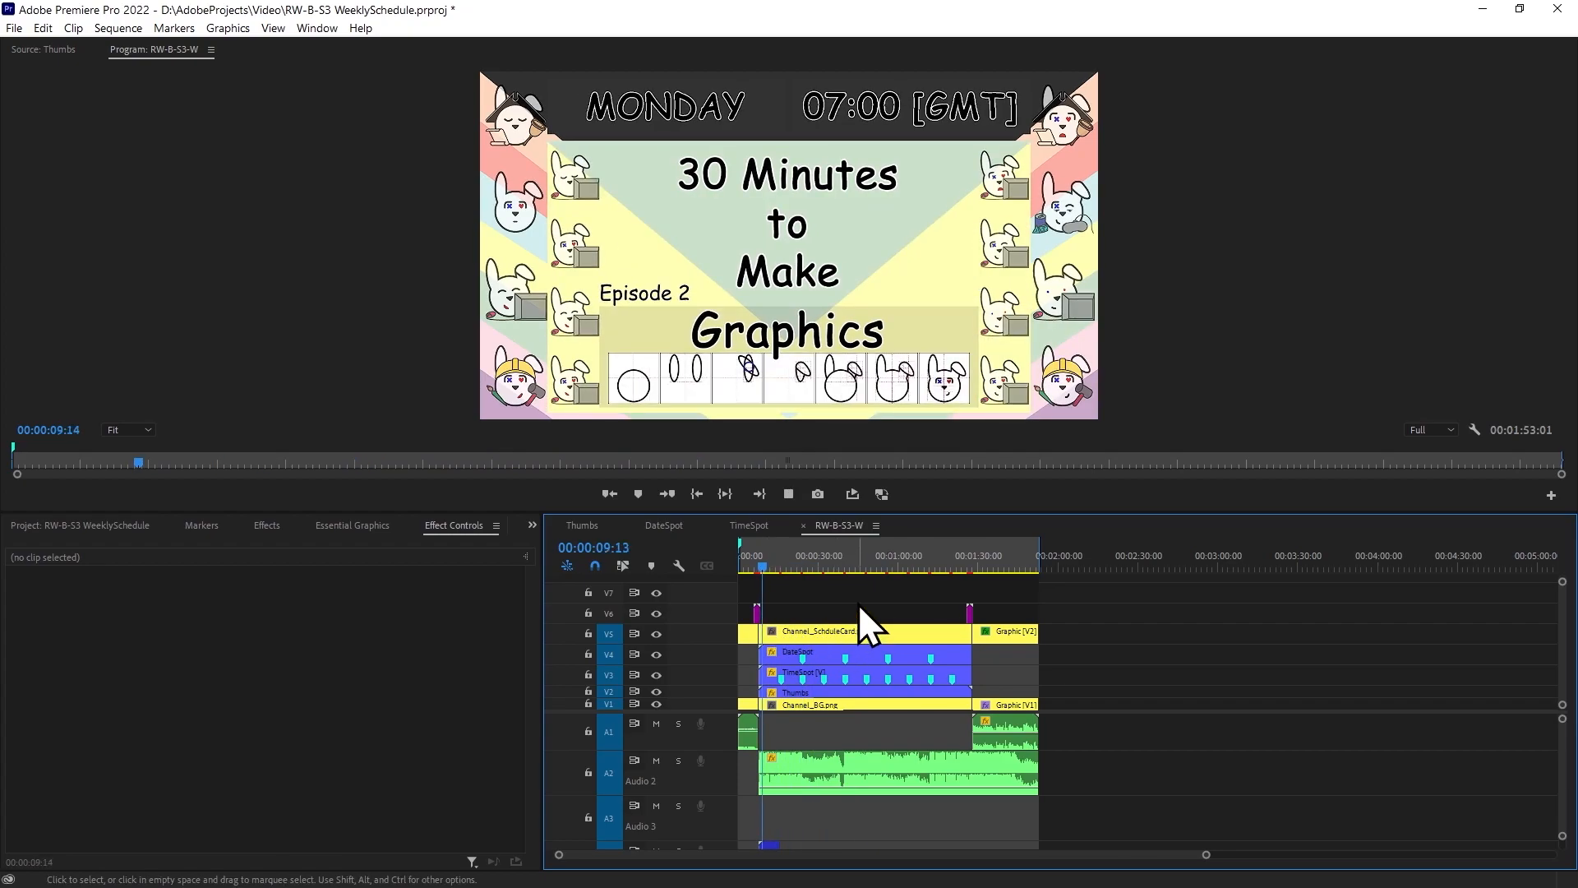
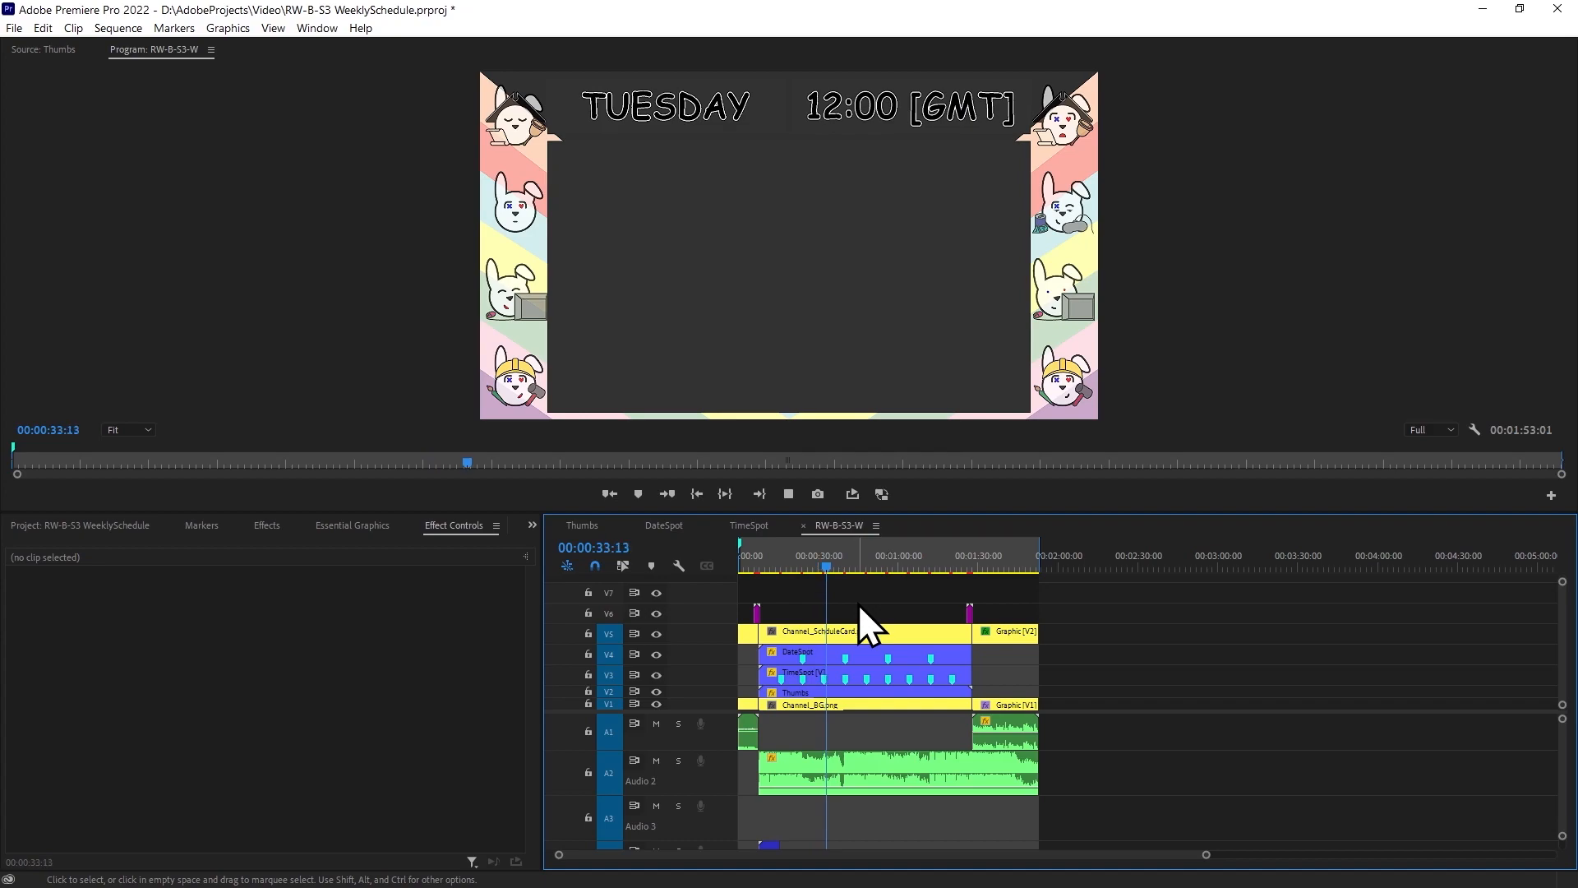
key(space)
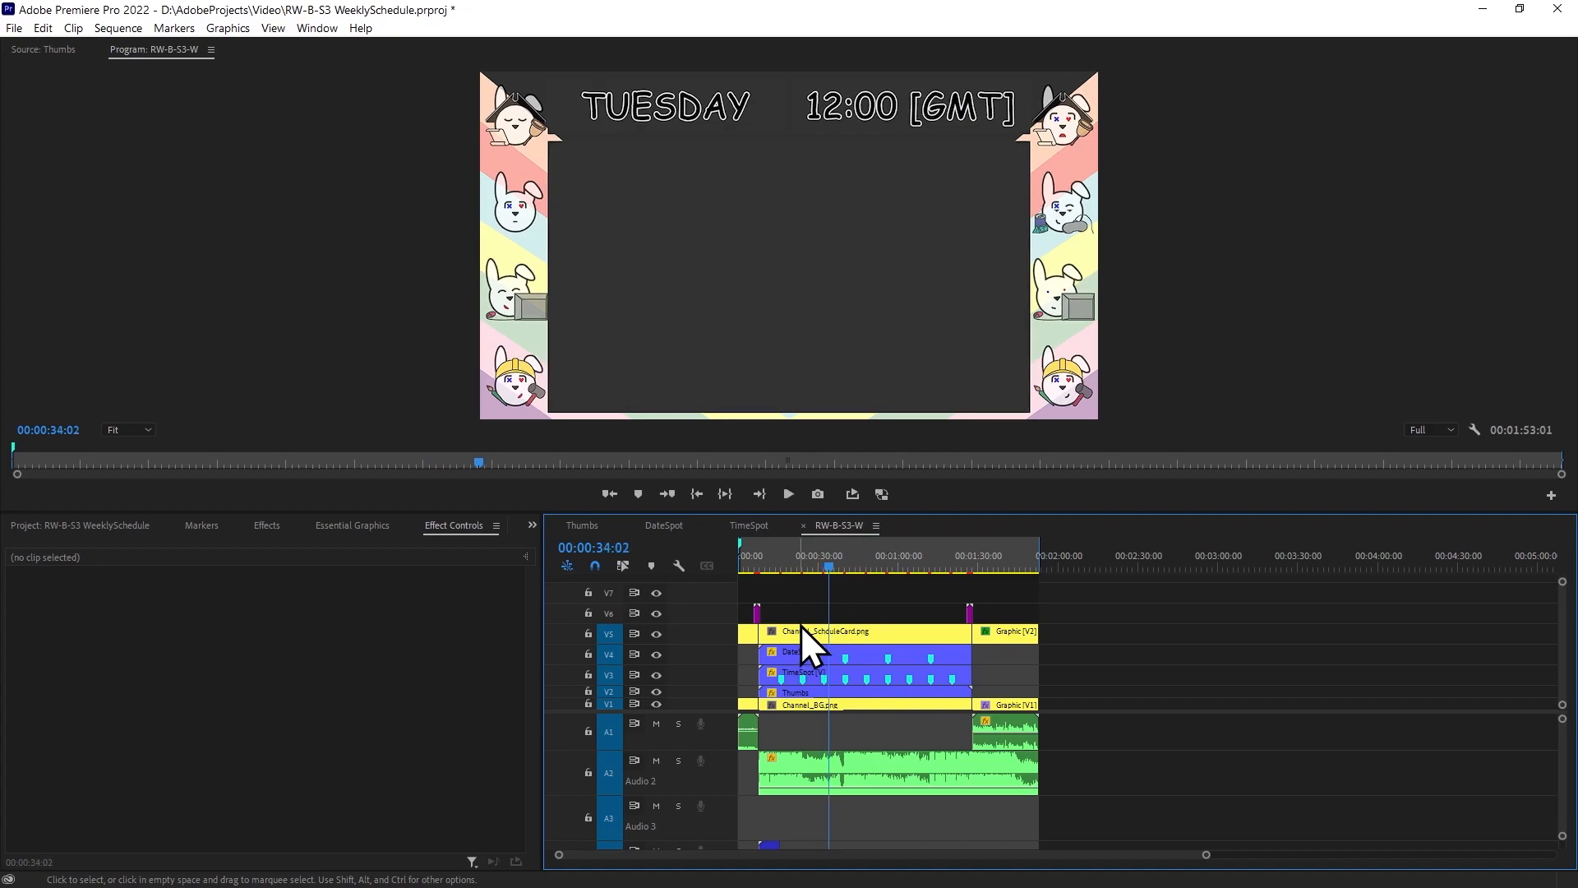
drag(817, 564, 825, 565)
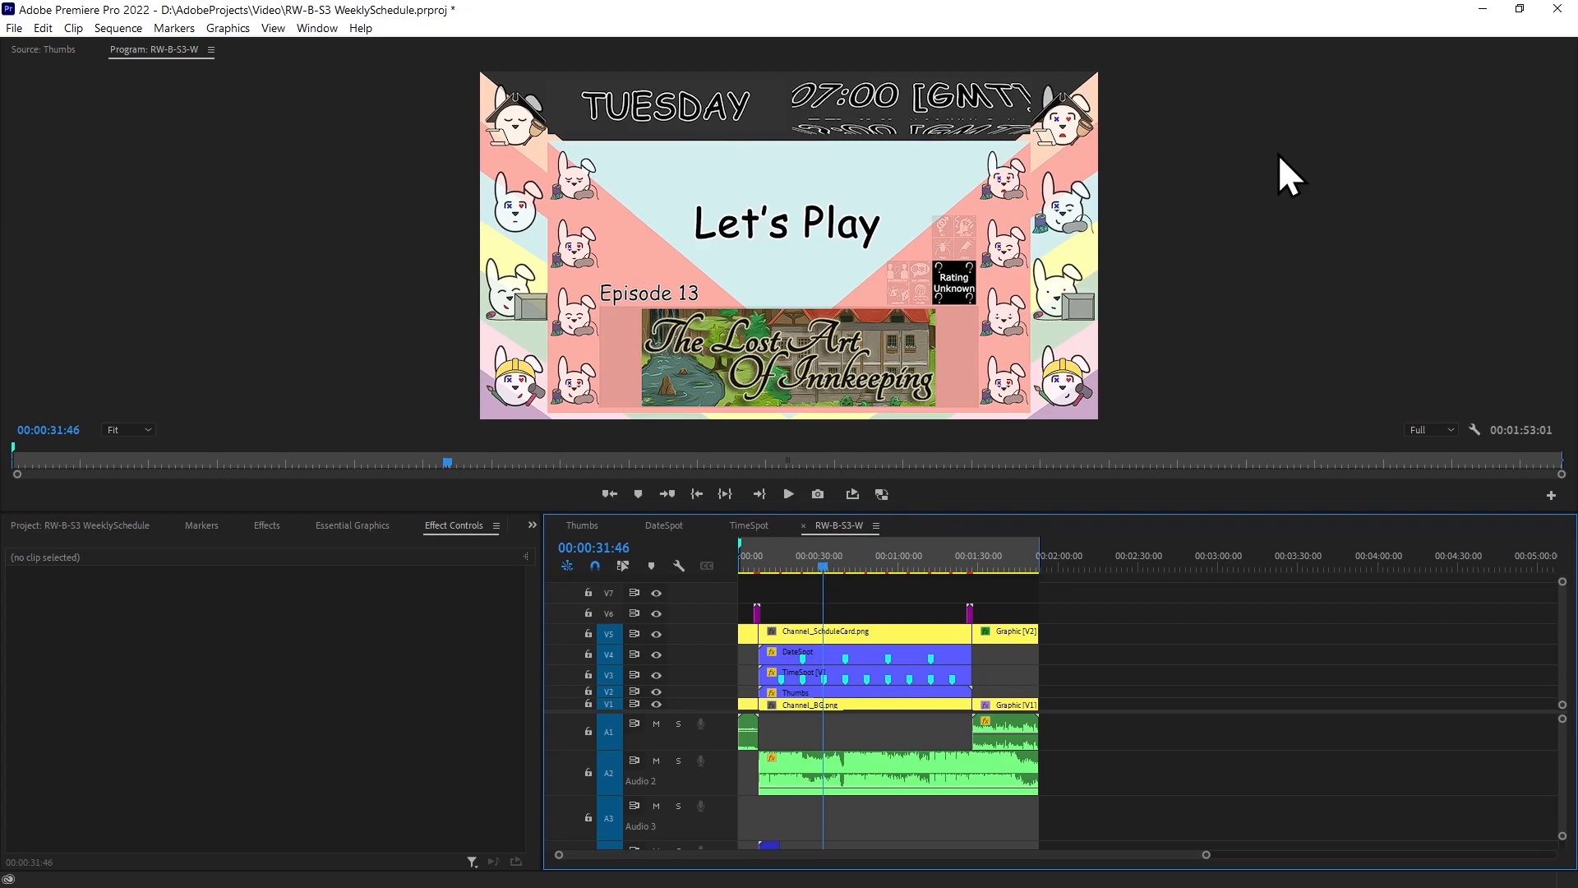
key(space)
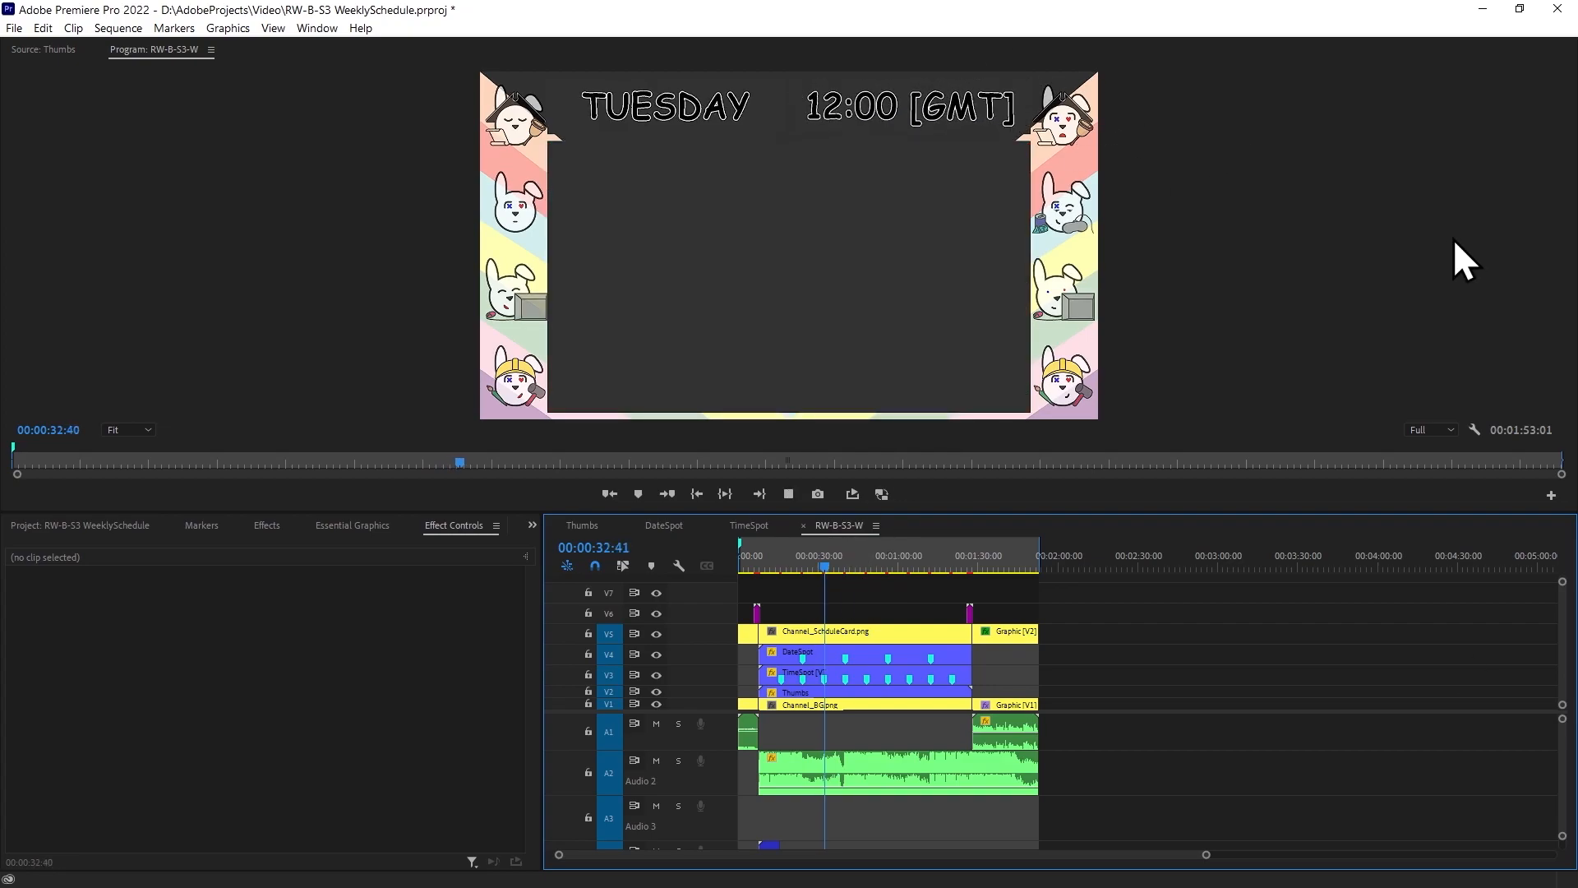
key(space)
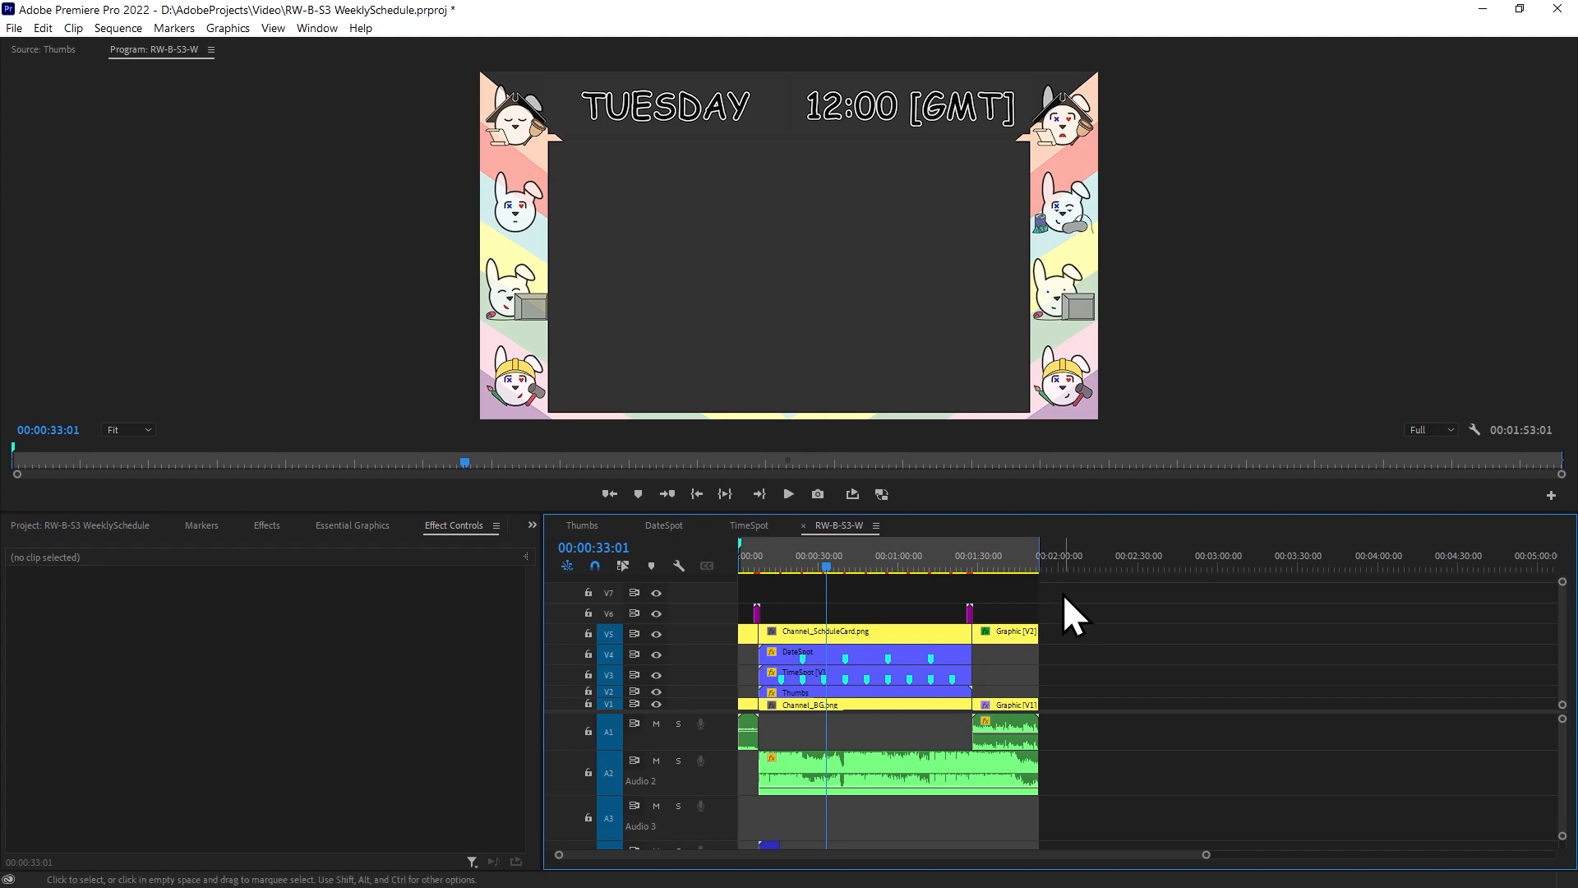
Stack DateSpot on V5 and TimeSpot on V4 above Channel_SchduleCard.png on V3 in RW-B-S3-W, and play back the result.
drag(1017, 650, 856, 672)
click(1263, 609)
click(757, 557)
key(space)
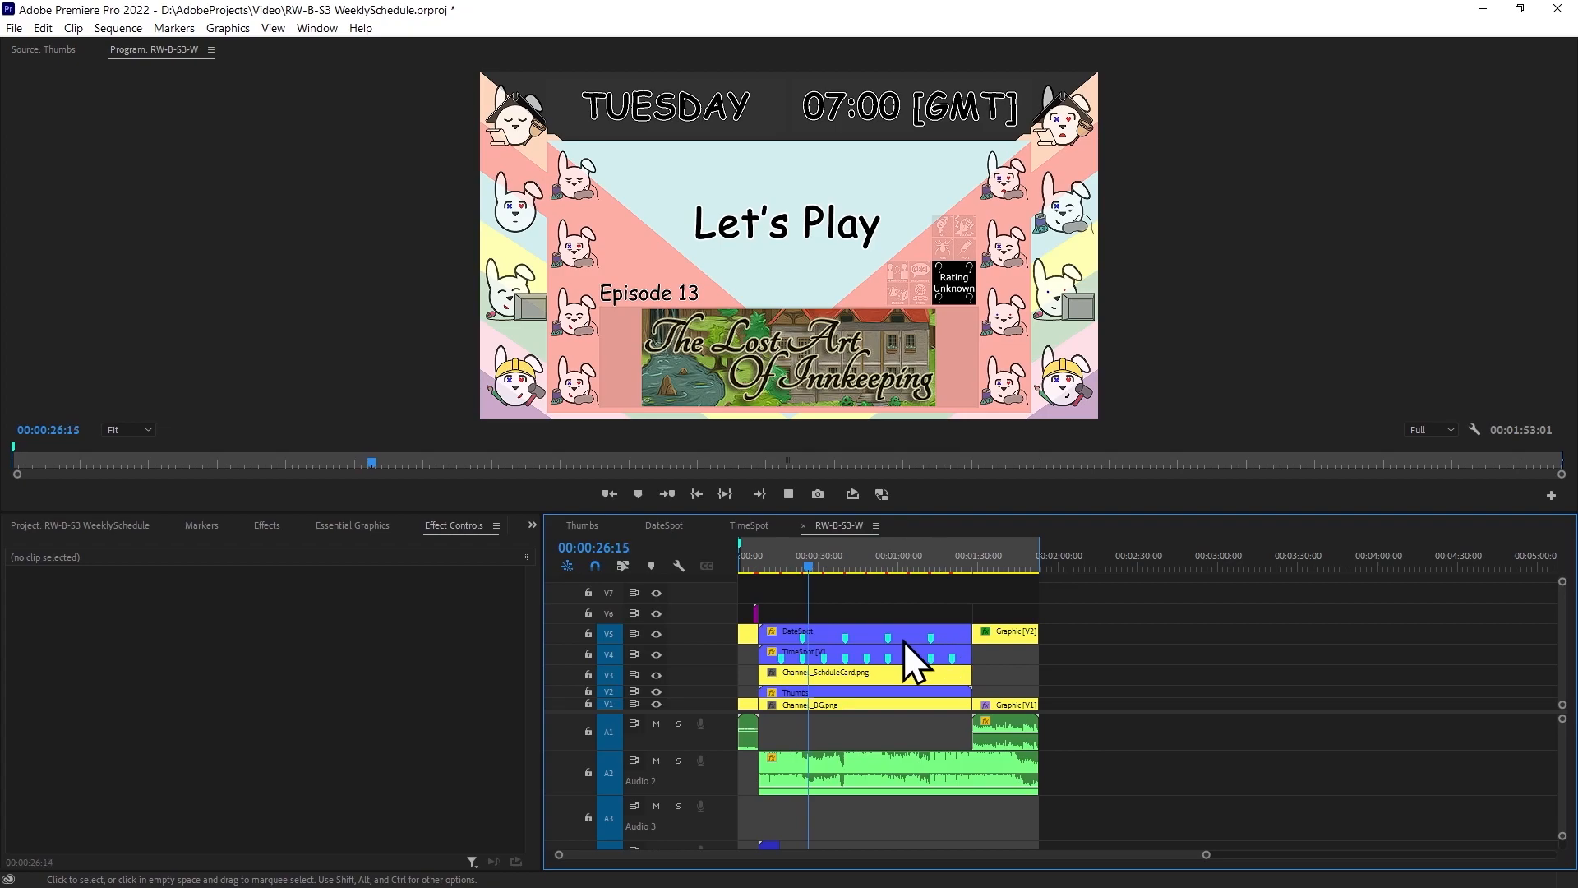
drag(767, 567, 807, 623)
Close the DateSpot and TimeSpot sequences and place the open Thumbs sequence after RW-B-S3-W.
click(683, 524)
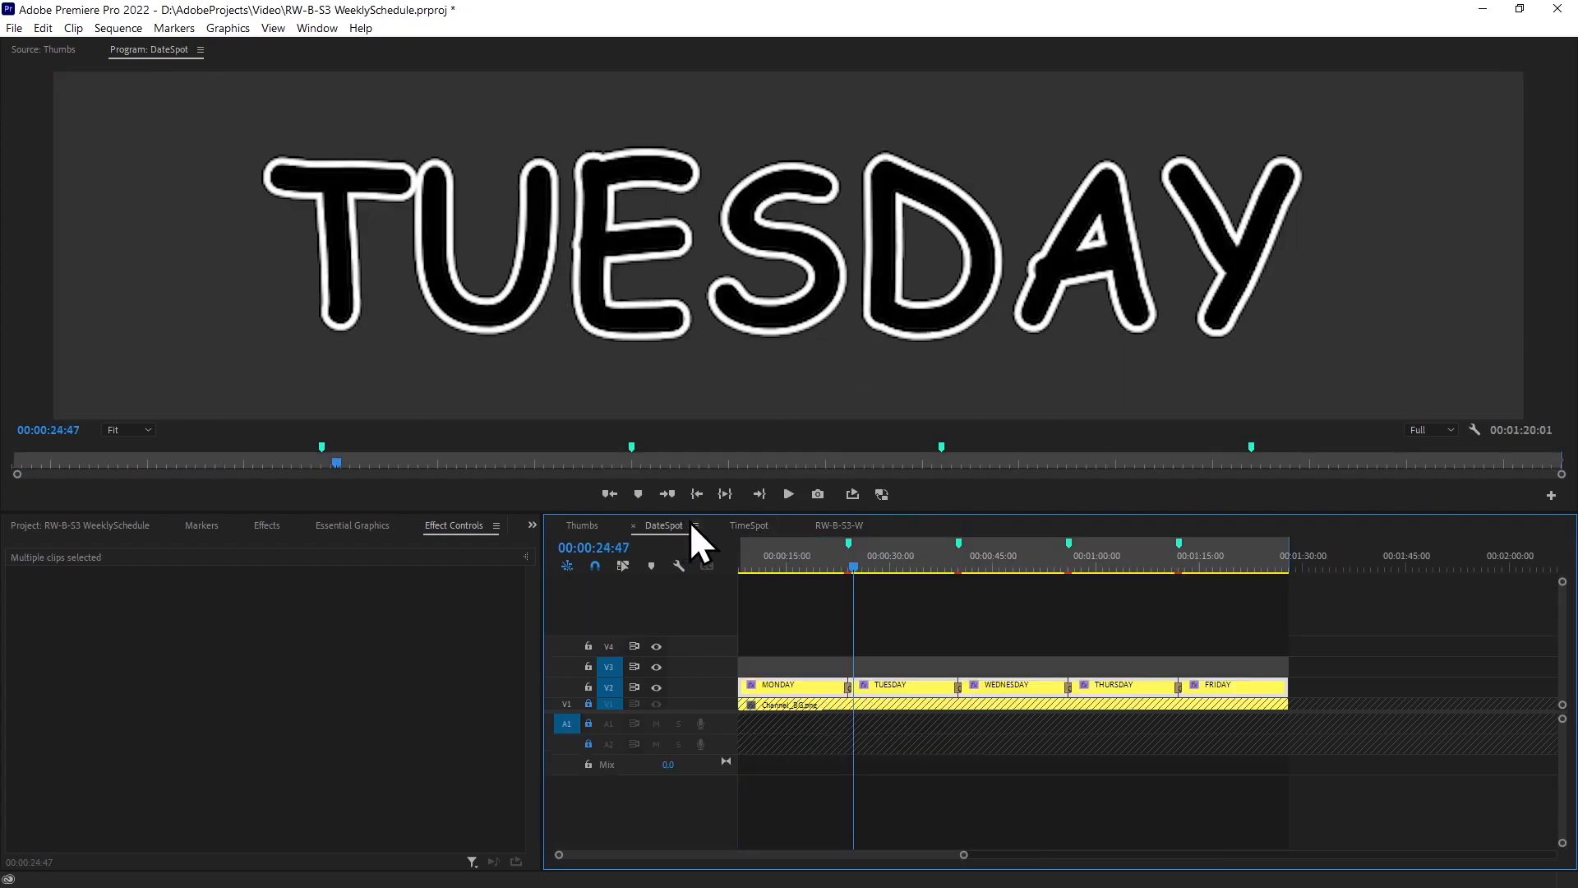
click(633, 525)
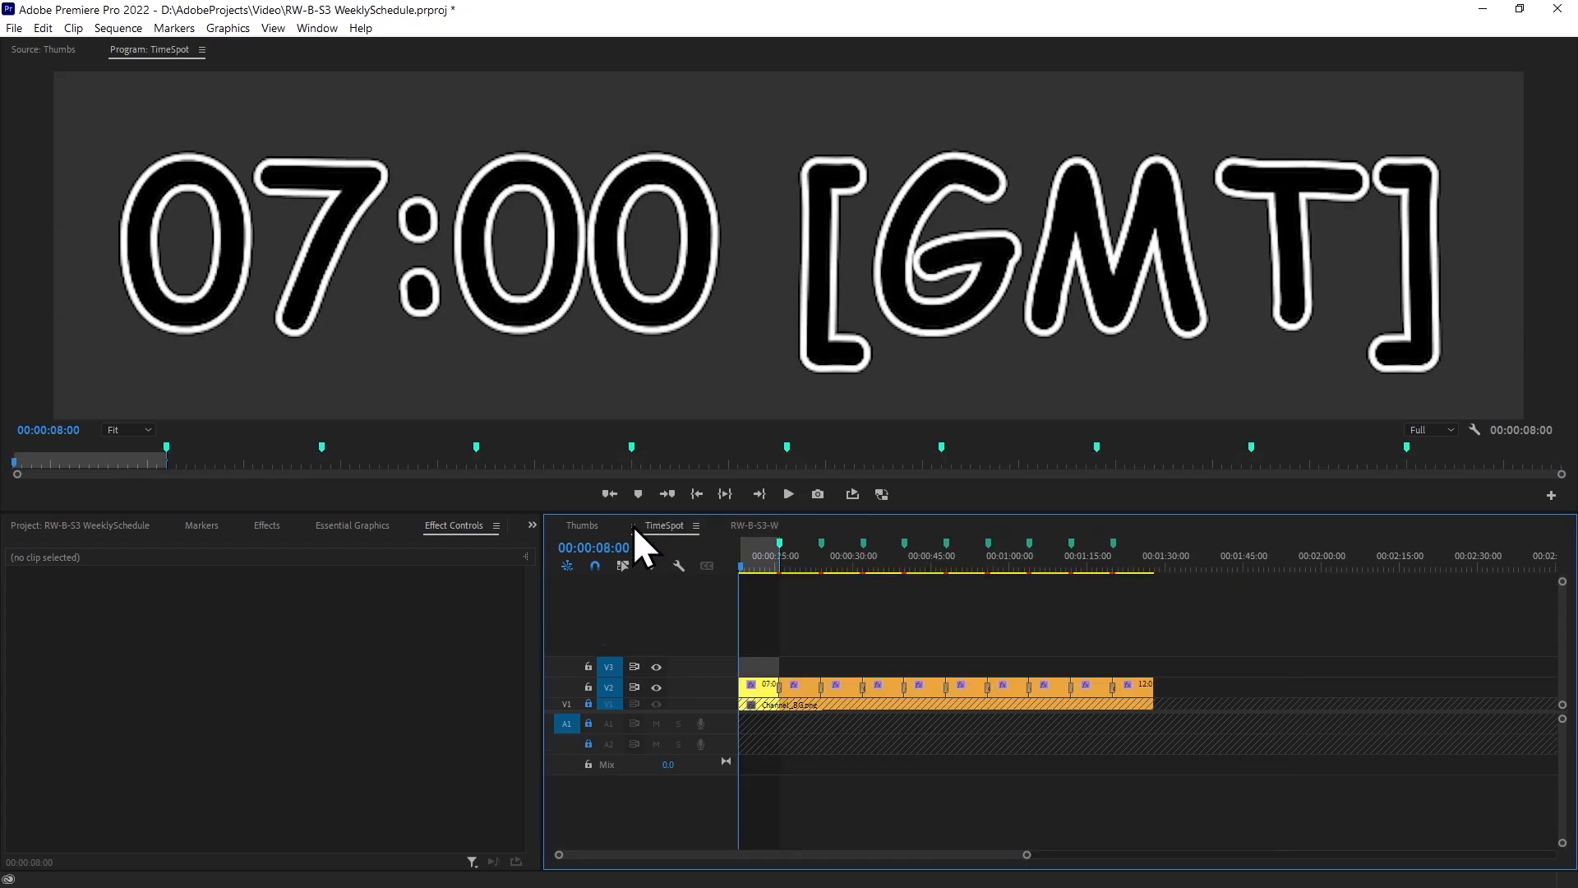
click(631, 526)
drag(575, 526, 729, 531)
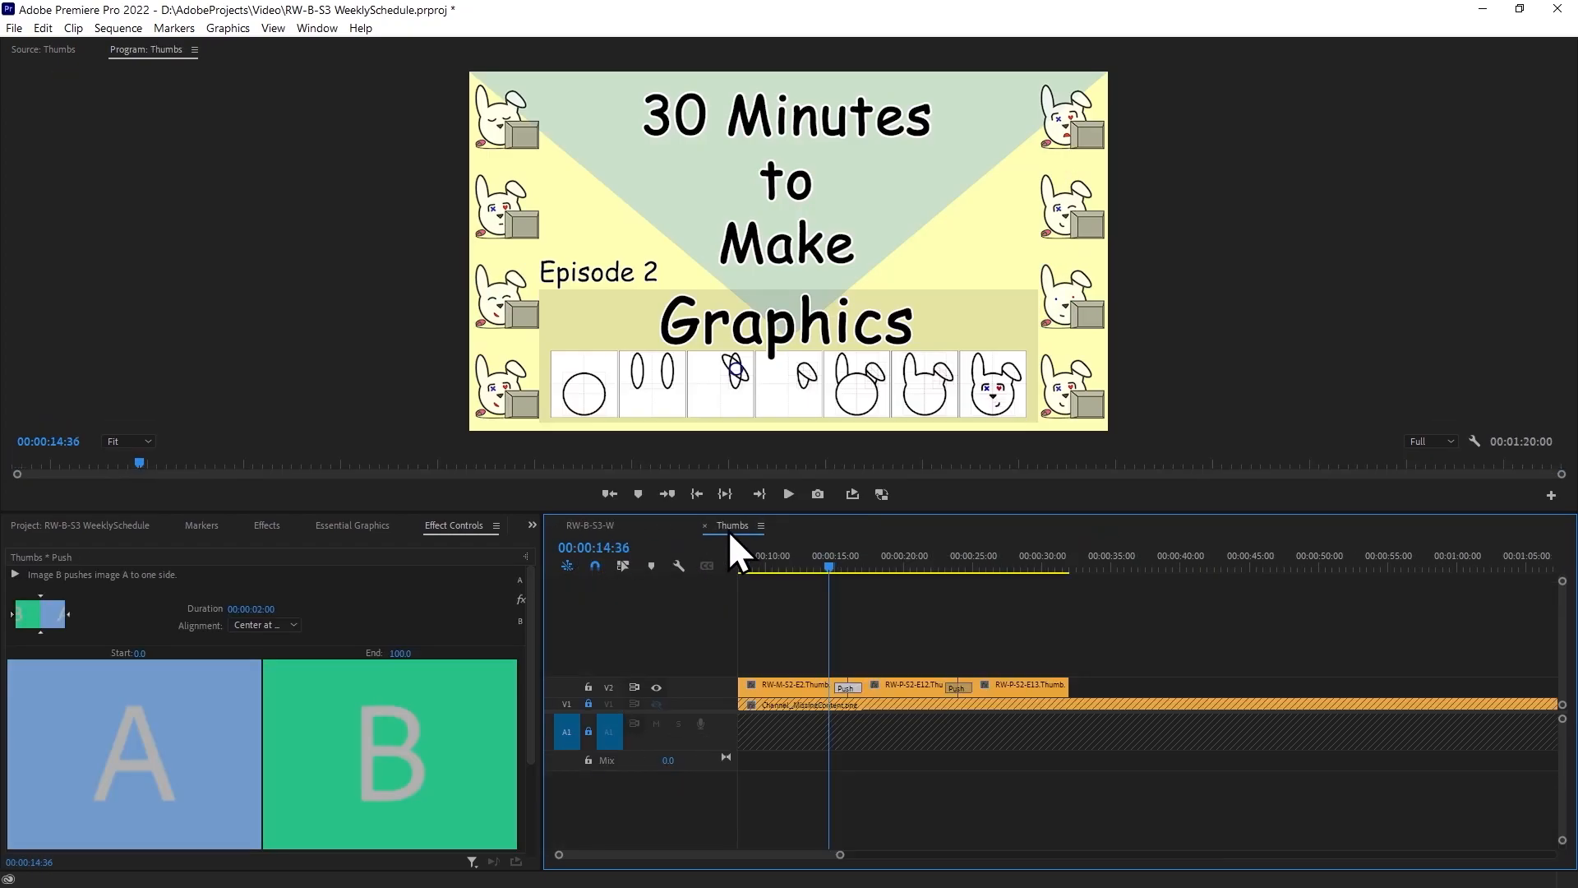
click(998, 635)
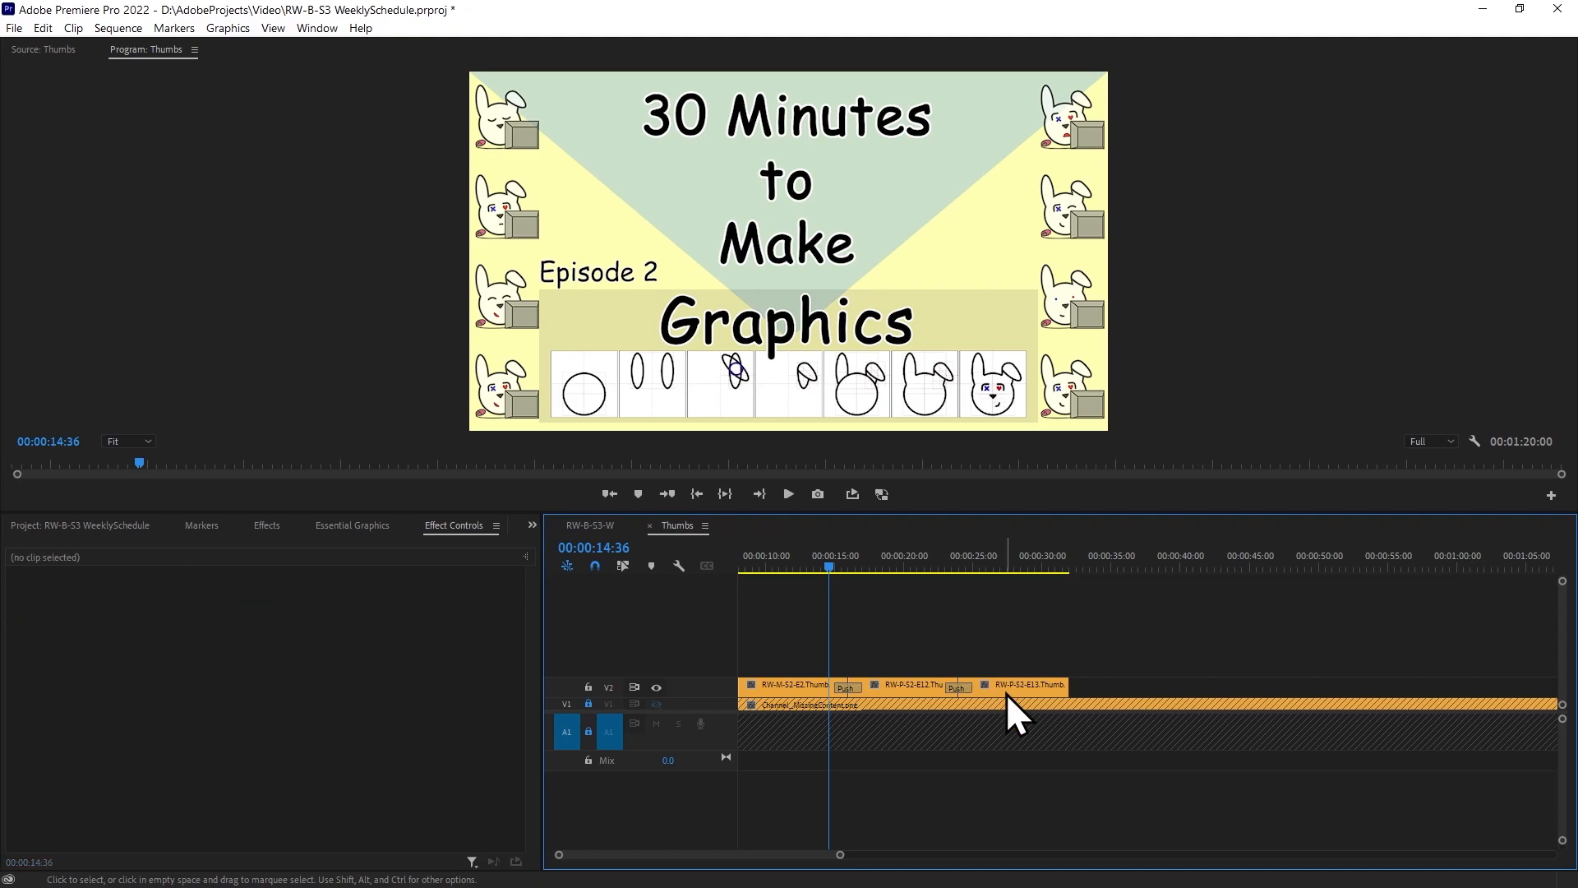
Add the thumbnails RW-P-S2-E14 through RW-P-S2-E19 and RW-P-S3-E47 to the Thumbs timeline after the existing clips.
click(135, 527)
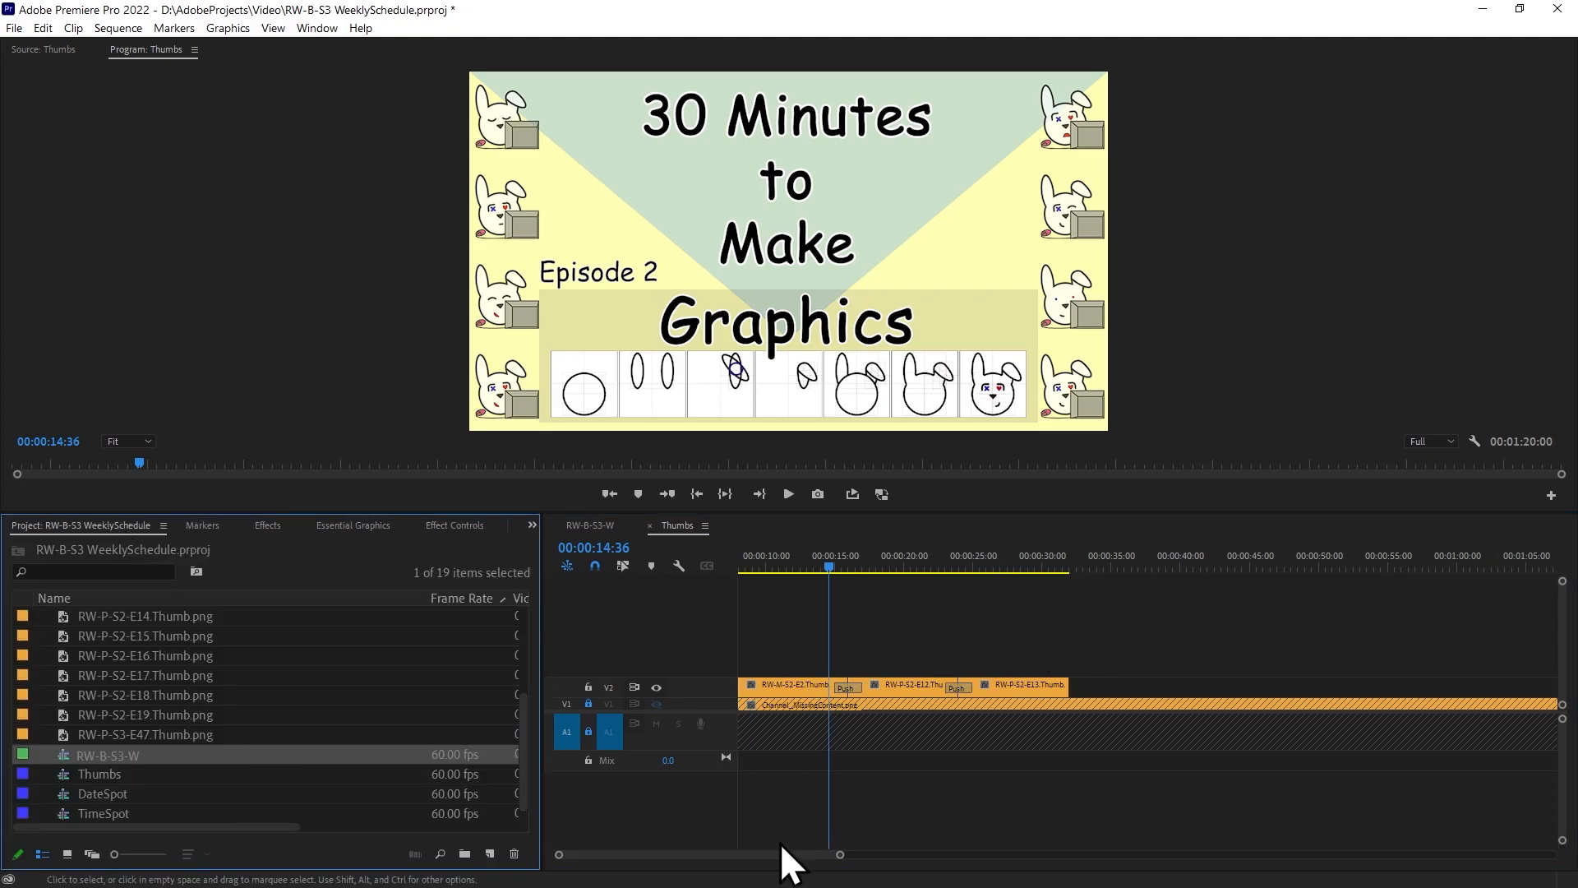
drag(841, 855, 921, 855)
click(202, 735)
scroll(204, 731, up, 3)
click(233, 656)
scroll(209, 674, down, 3)
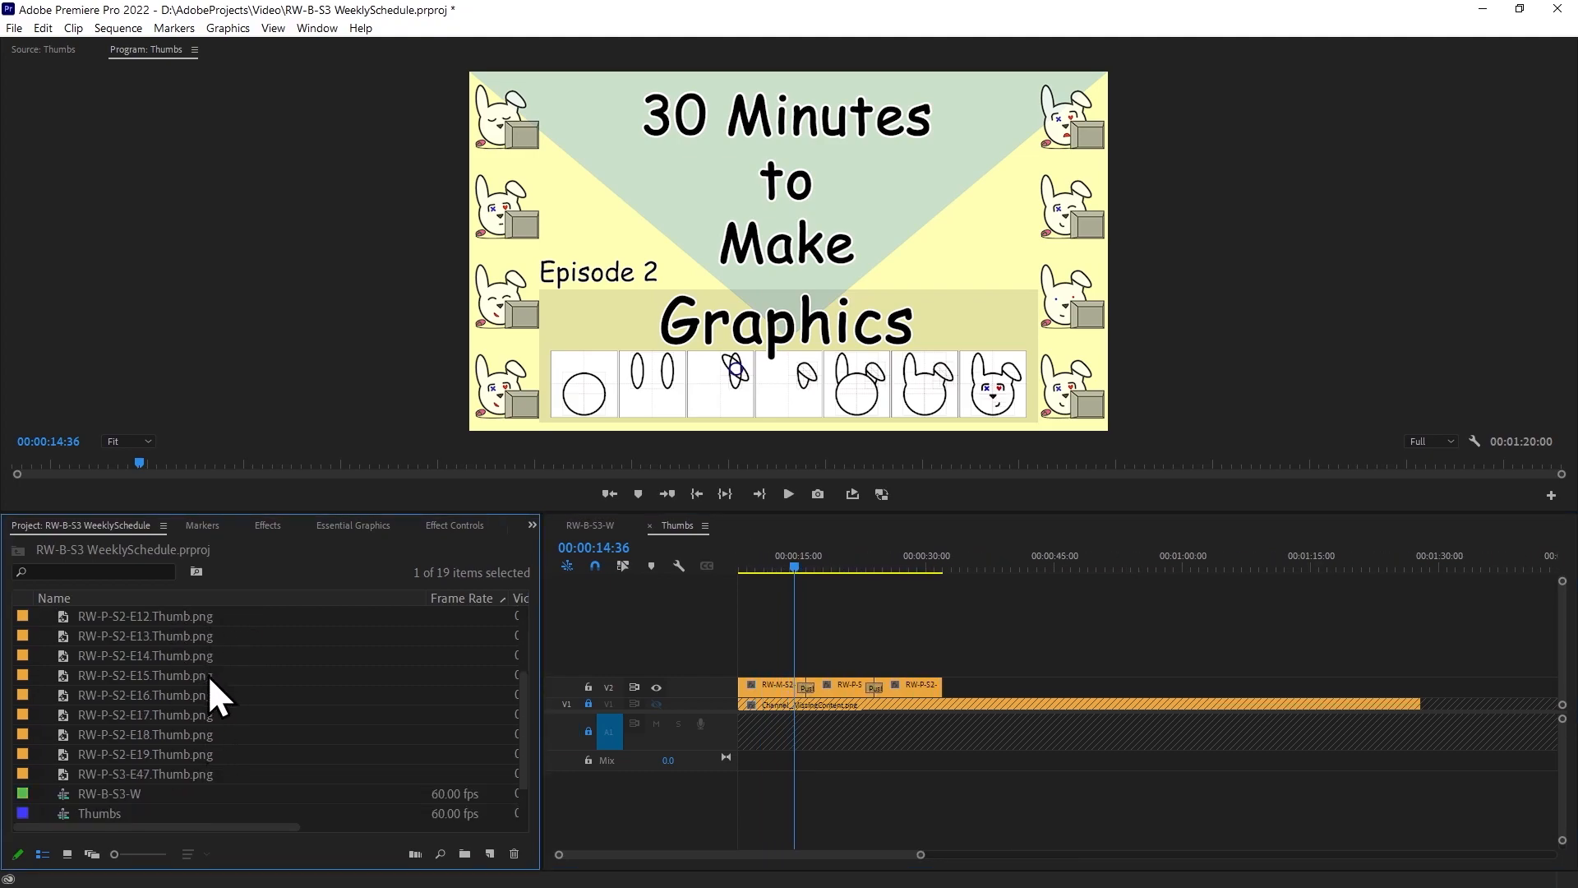
shift+click(185, 716)
scroll(189, 709, up, 3)
click(176, 707)
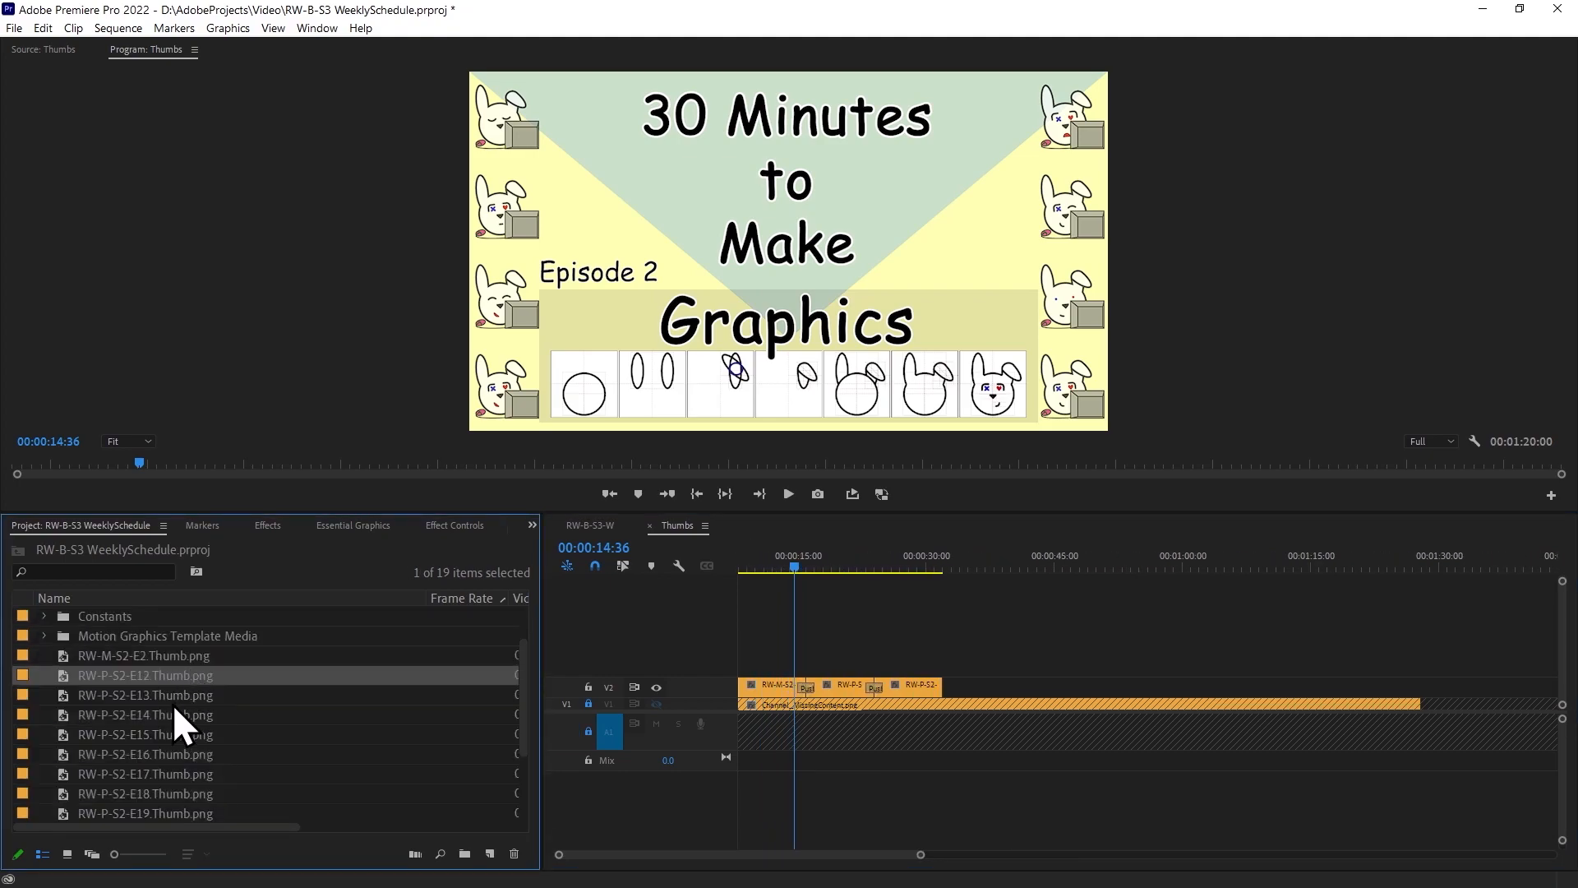
scroll(246, 736, down, 3)
shift+click(201, 732)
drag(149, 625, 1102, 691)
Stagger the added thumbnail clips across tracks V2 to V7 and shift them to start right after the last existing thumbnail.
drag(1290, 648, 1103, 617)
click(1280, 631)
drag(1123, 688, 1124, 605)
drag(1178, 693, 973, 693)
Set the duration of all seven added thumbnail clips to 00:00:08:00.
right_click(973, 694)
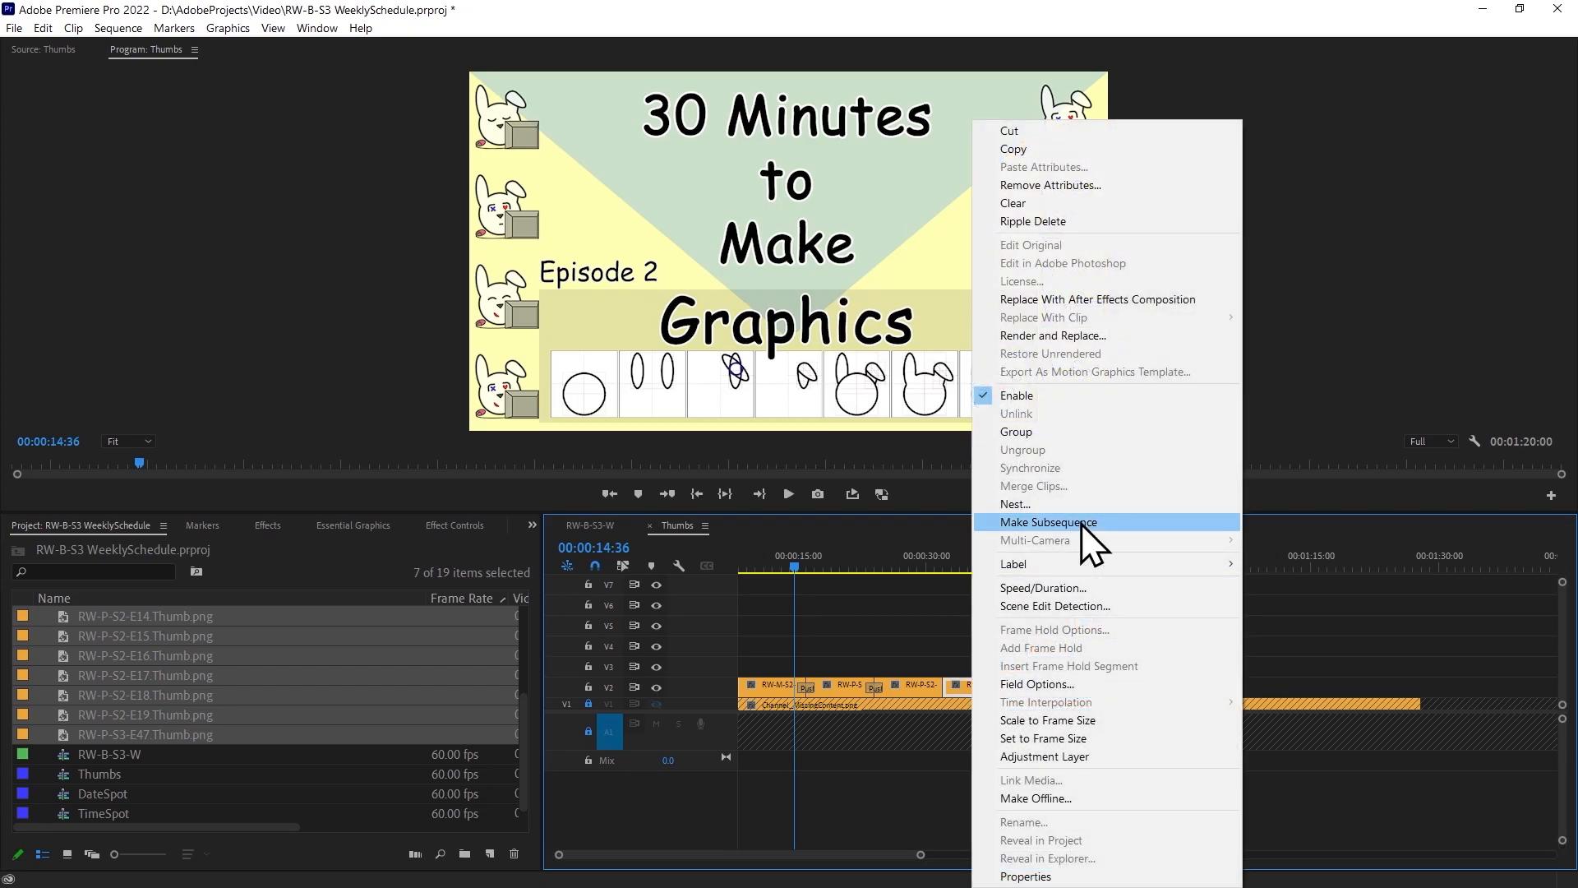
click(1056, 587)
click(807, 416)
click(810, 415)
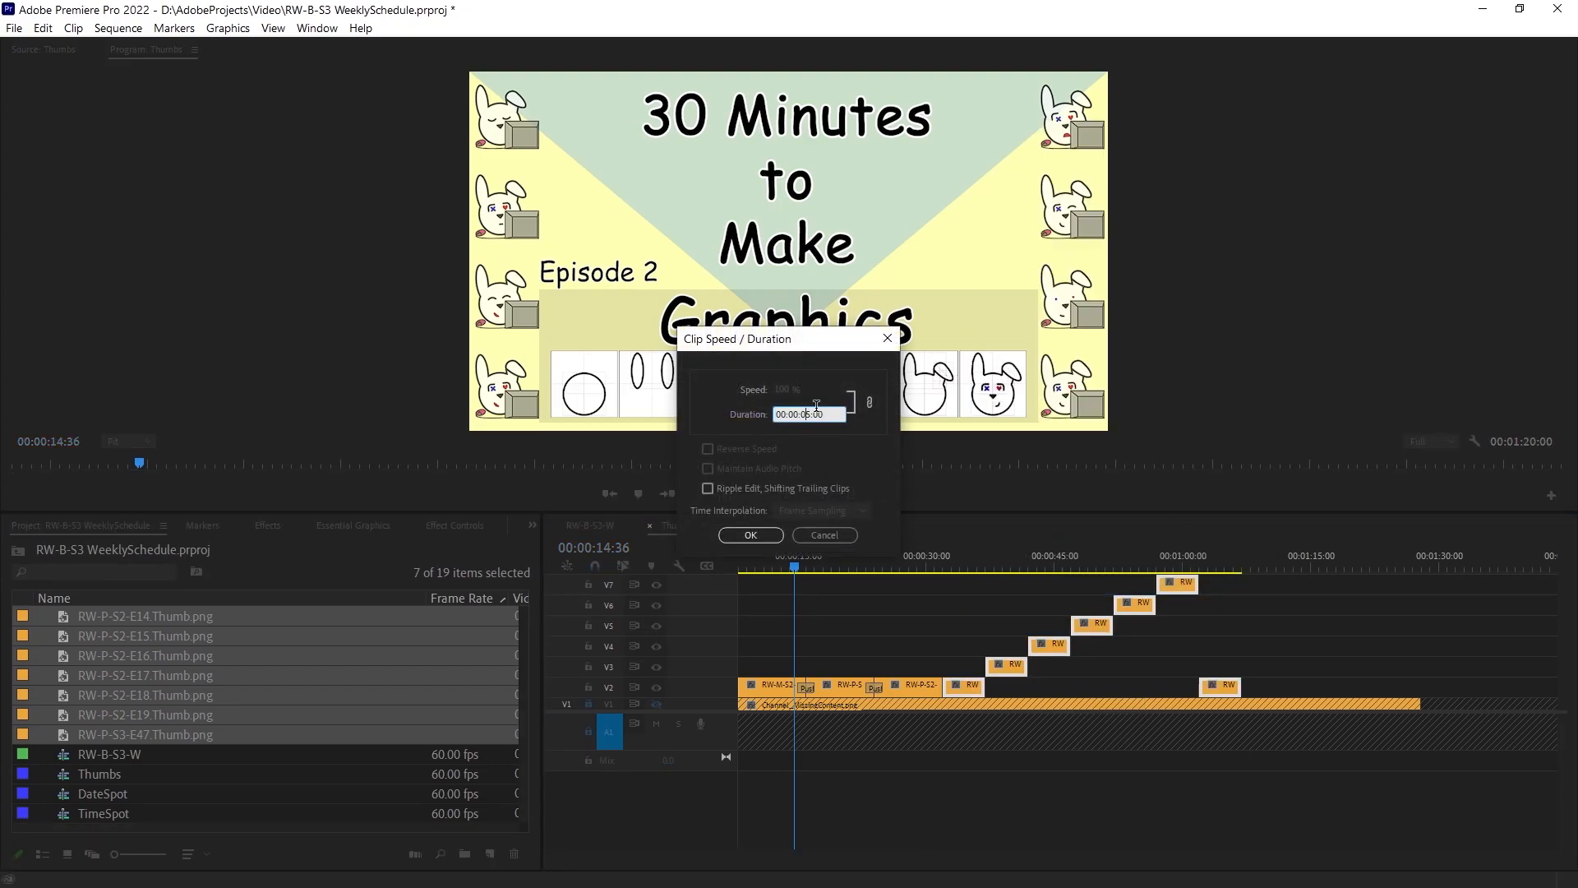
key(BackSpace)
text(8)
key(Return)
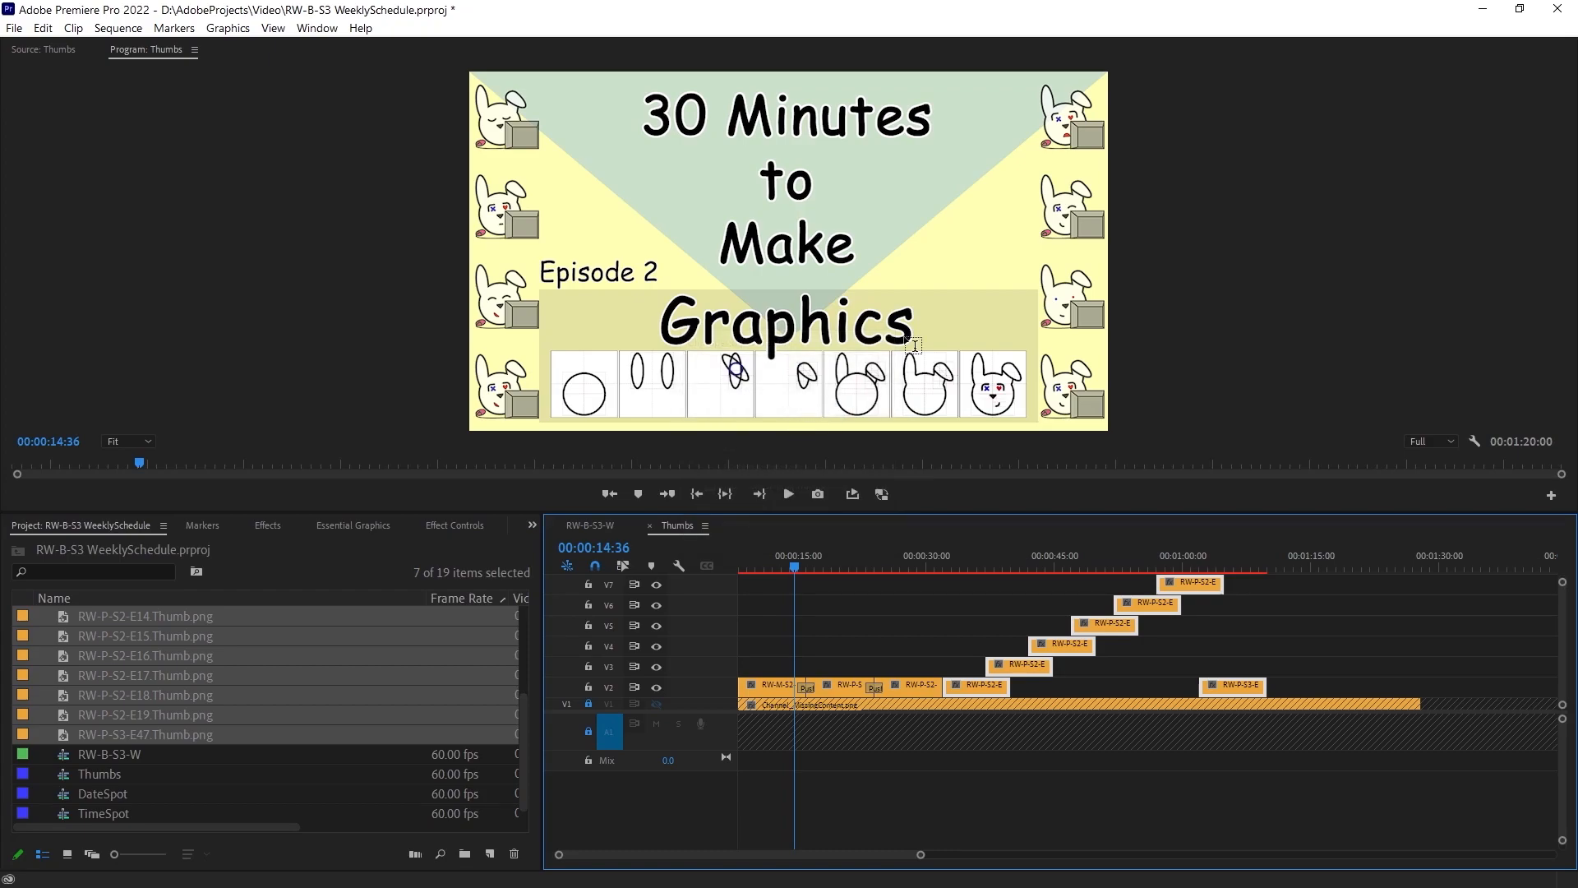
Line up the staggered thumbnail clips end to end on V2, with RW-P-S3-E47 ending where the background clip ends.
click(1374, 610)
drag(1235, 678, 1390, 687)
click(1019, 668)
drag(1020, 671, 1061, 688)
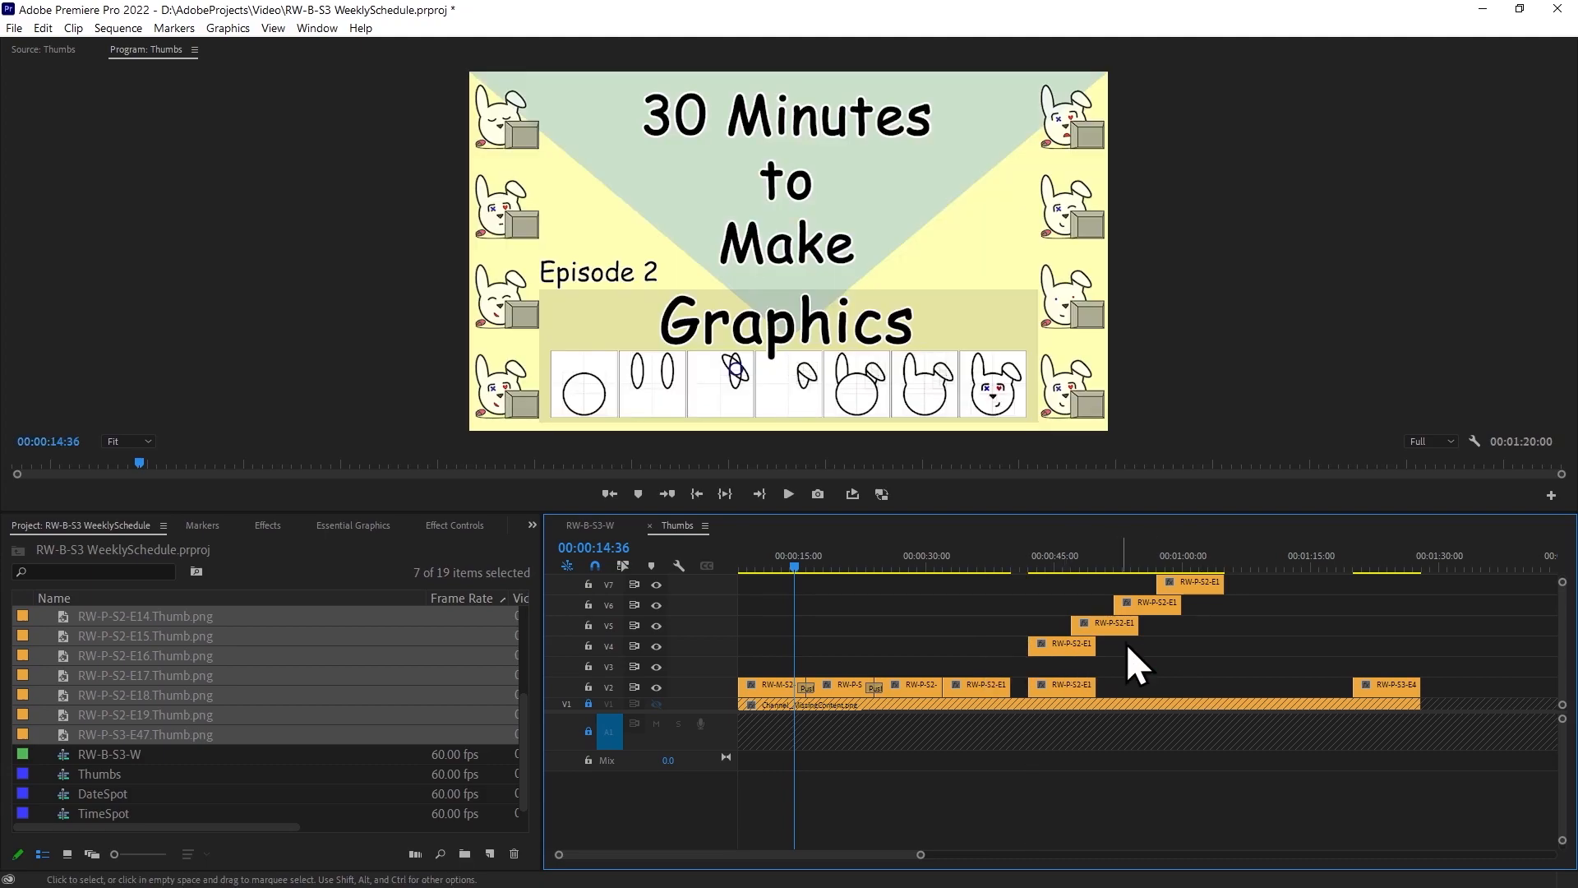
drag(1190, 587, 1319, 684)
drag(1154, 606, 1254, 685)
drag(1127, 628, 1202, 684)
drag(1062, 687, 1127, 698)
click(1166, 635)
key(ctrl+z)
drag(1069, 643, 1133, 683)
Delete the empty video tracks above V2 in the Thumbs sequence.
right_click(722, 664)
click(781, 777)
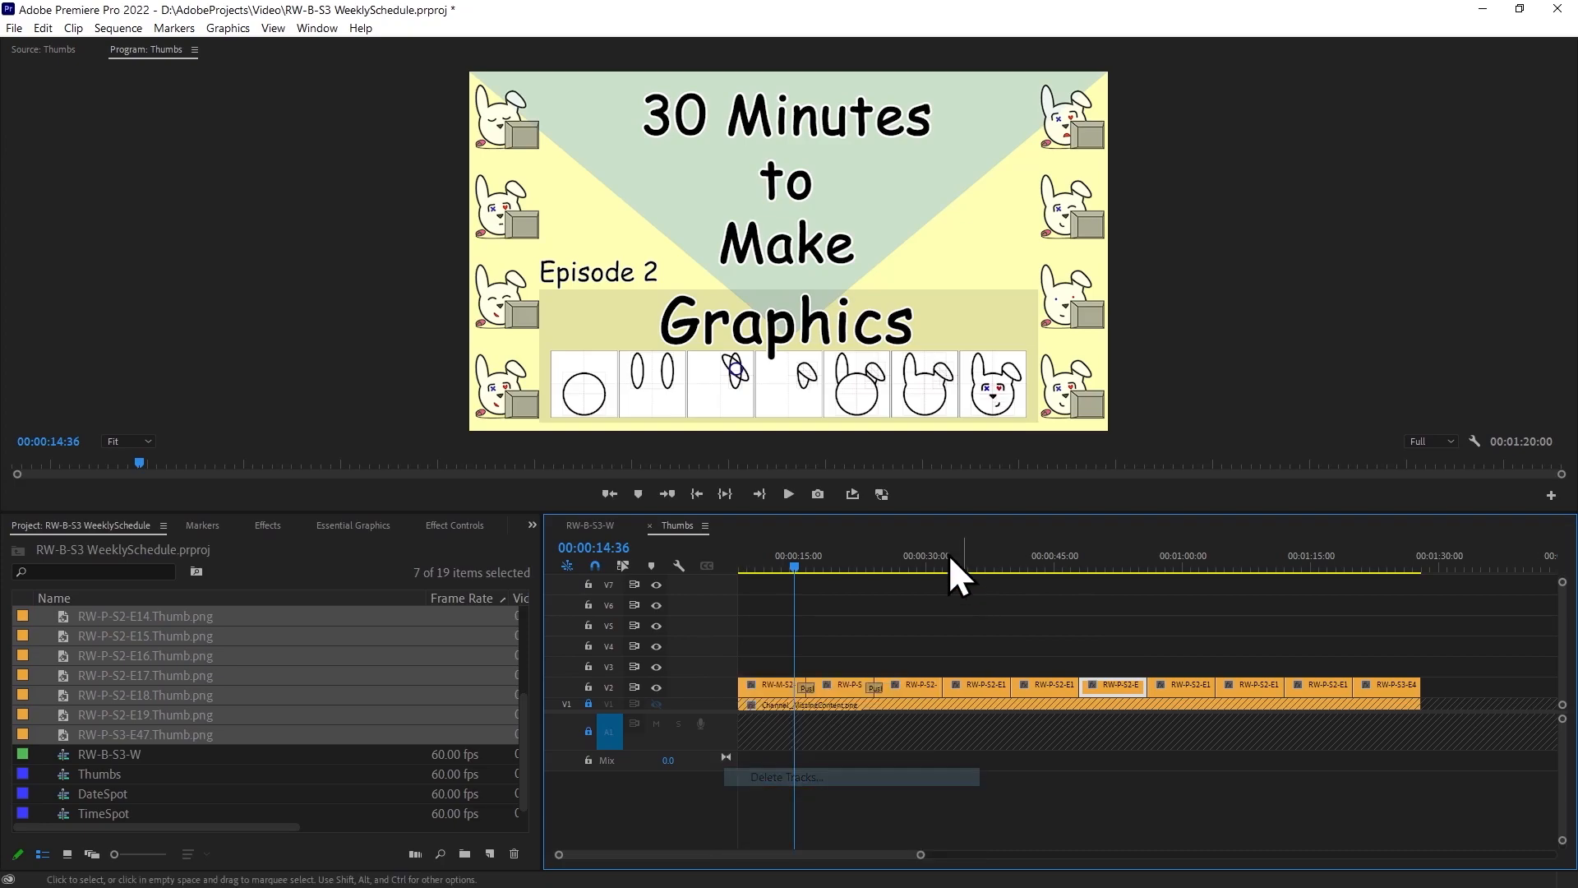
key(Return)
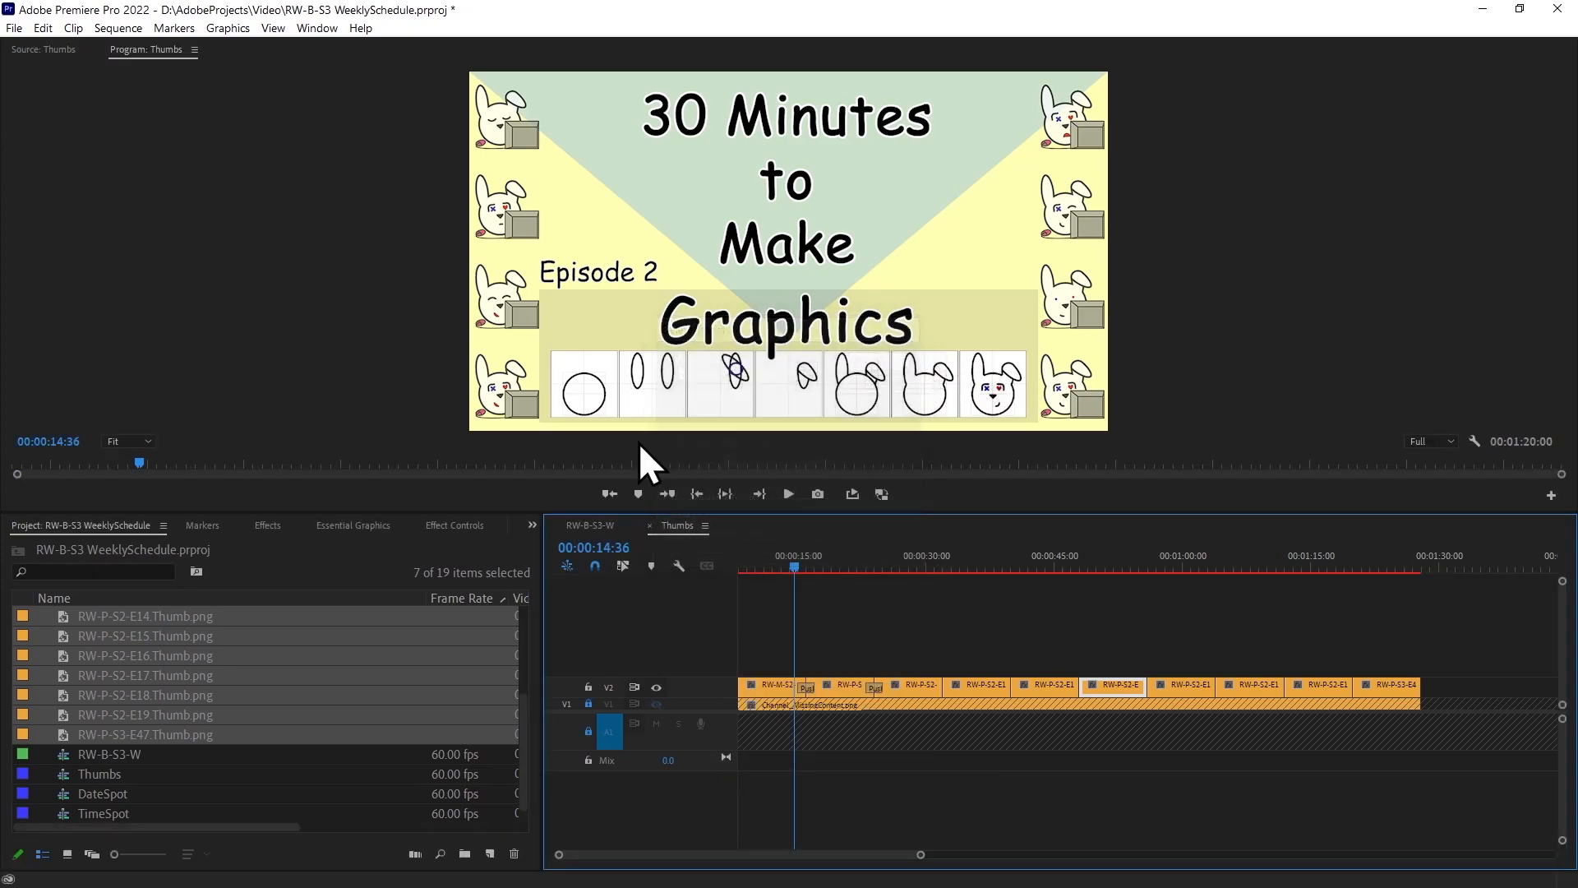
Apply the default Push transition at the seven remaining cuts between the thumbnail clips on V2, and scrub the start of Thumbs.
right_click(941, 689)
click(1003, 797)
right_click(1013, 684)
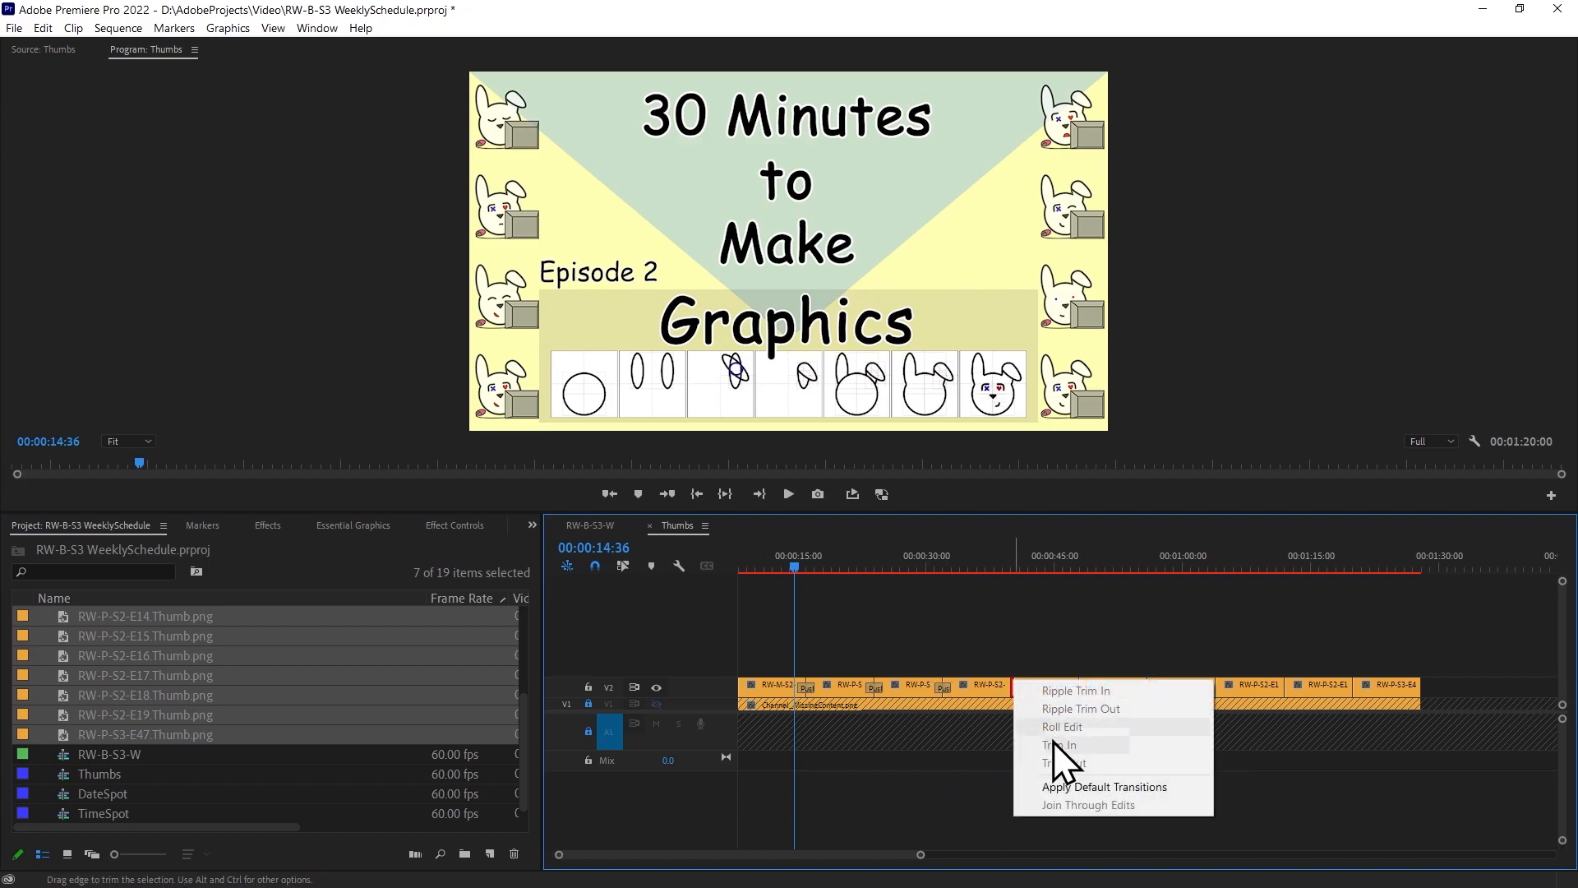
click(1077, 786)
right_click(1073, 688)
click(1138, 796)
right_click(1144, 689)
click(1078, 633)
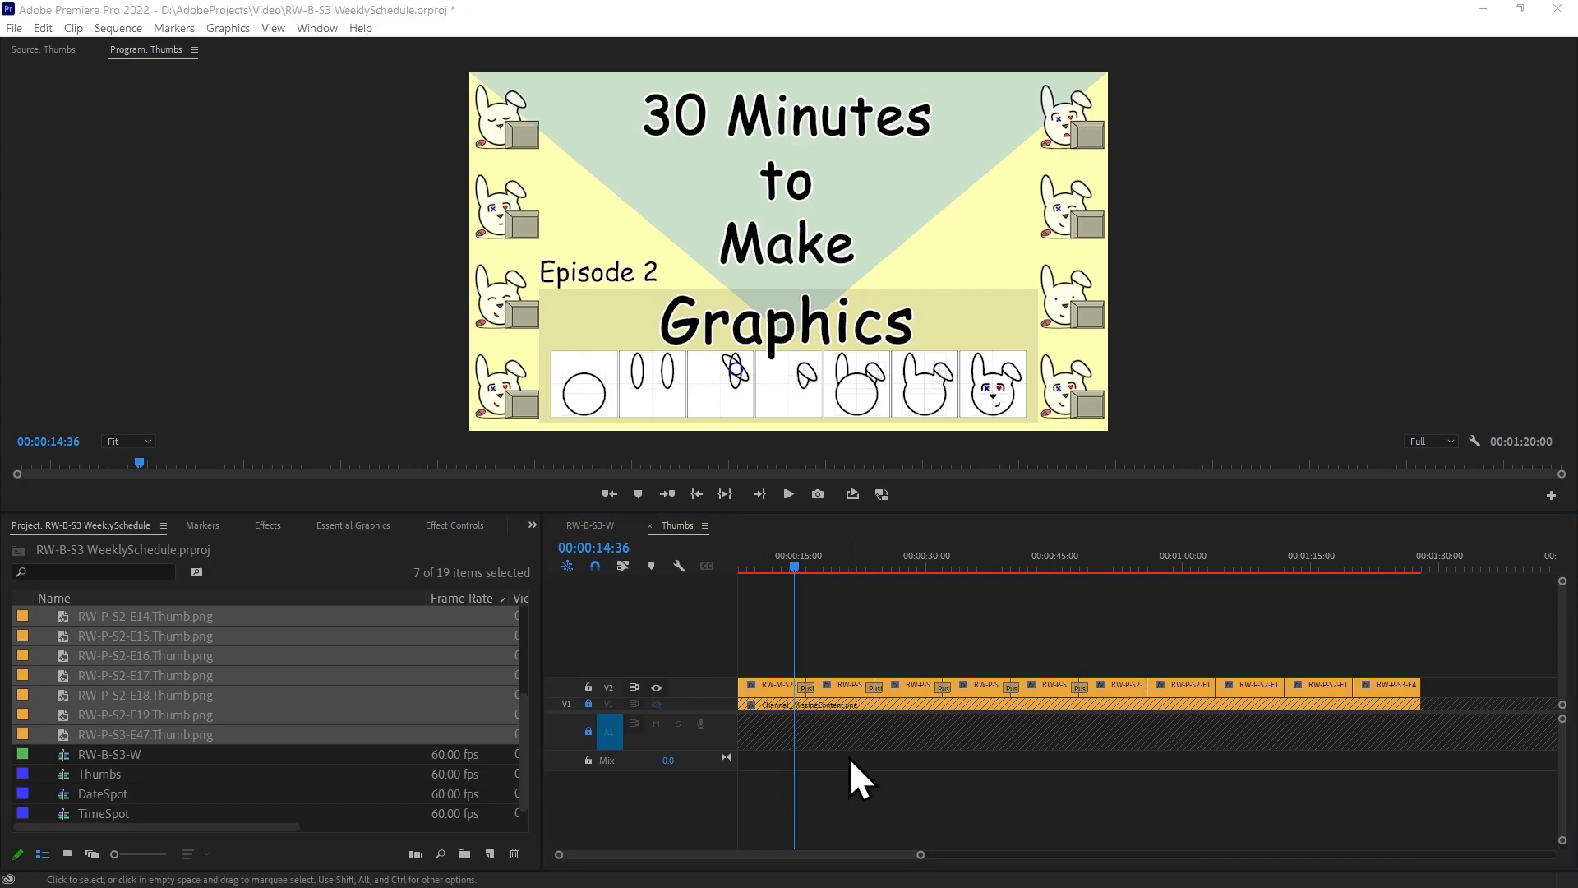
right_click(1147, 688)
click(1225, 797)
right_click(1216, 695)
click(1270, 795)
right_click(1285, 689)
click(1349, 793)
right_click(1352, 686)
click(1388, 796)
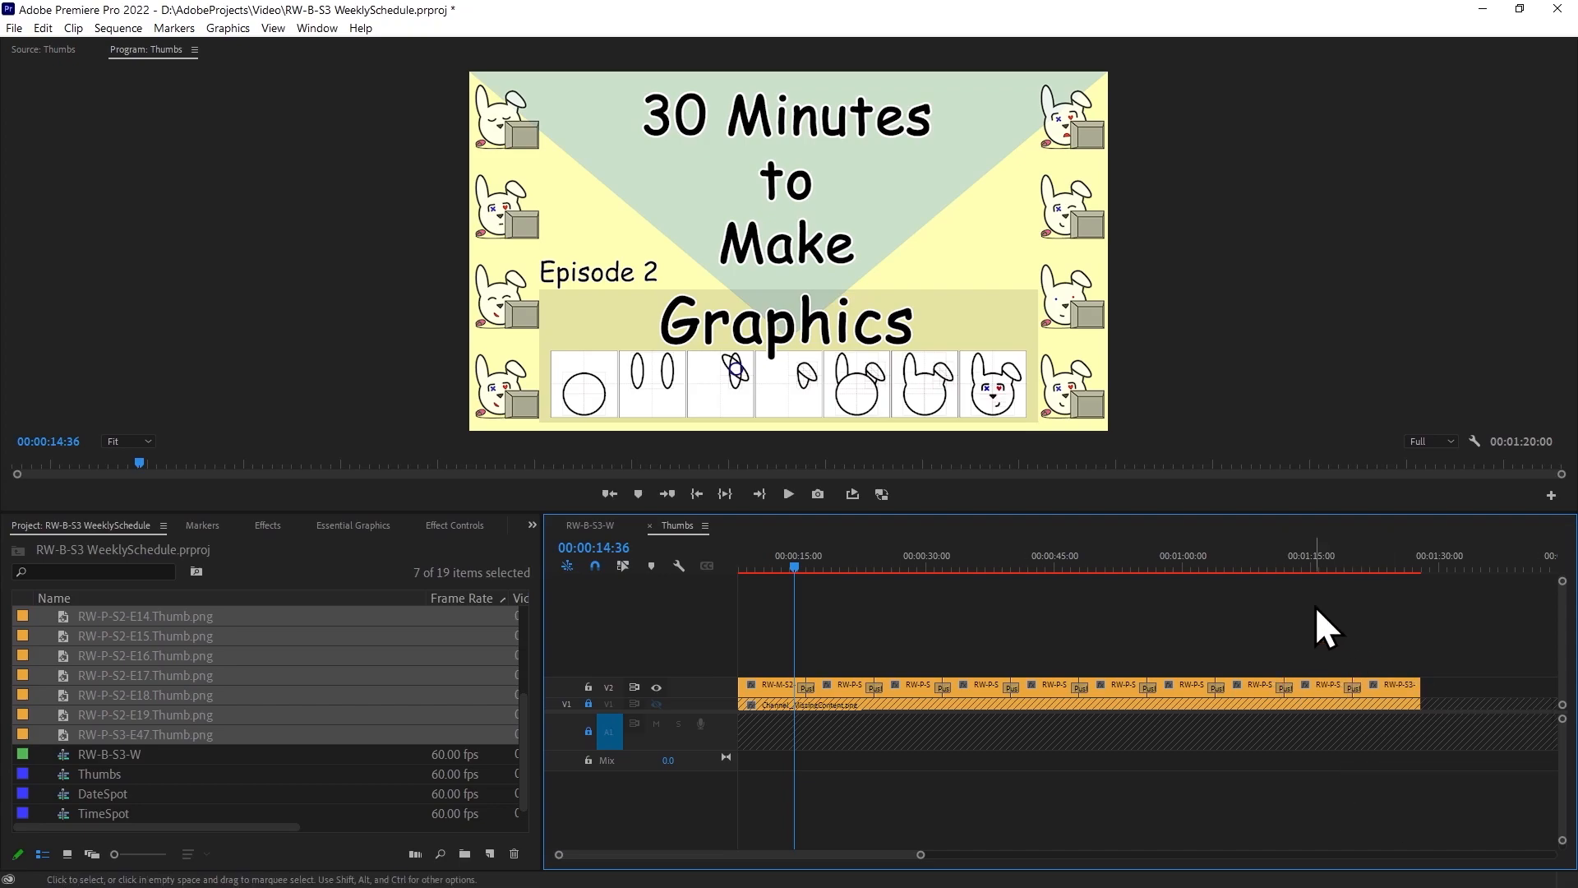
click(741, 559)
drag(742, 560, 799, 619)
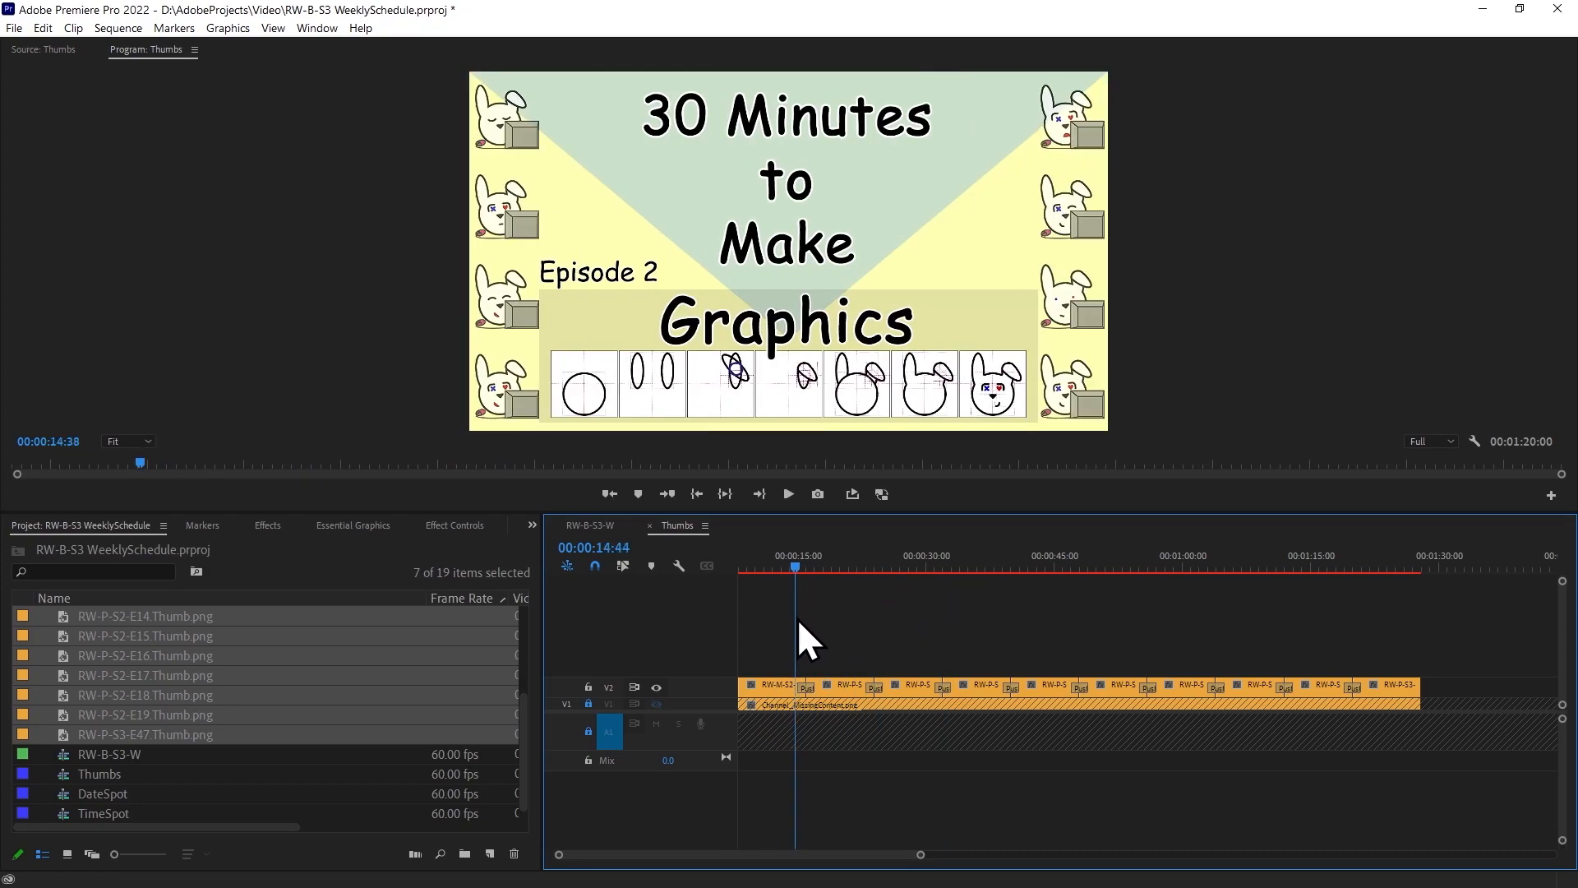
In RW-B-S3-W, extend the first V6 transition clip's end to about 00:00:08:30 and the last one's start back to about 00:01:26:00.
click(590, 525)
drag(1207, 855, 981, 856)
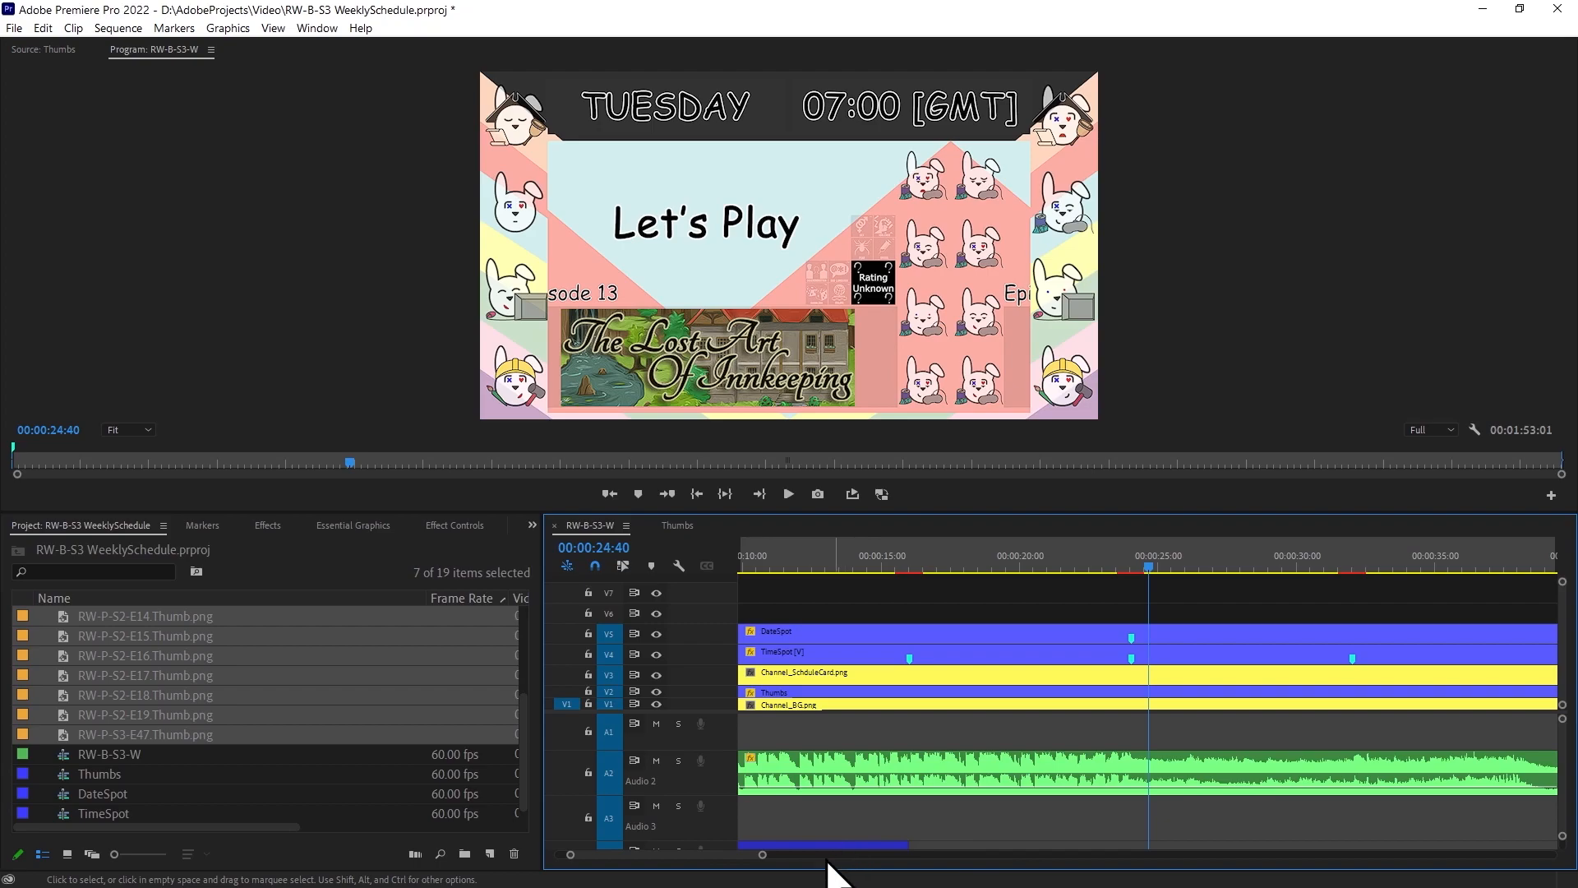
drag(684, 856, 571, 856)
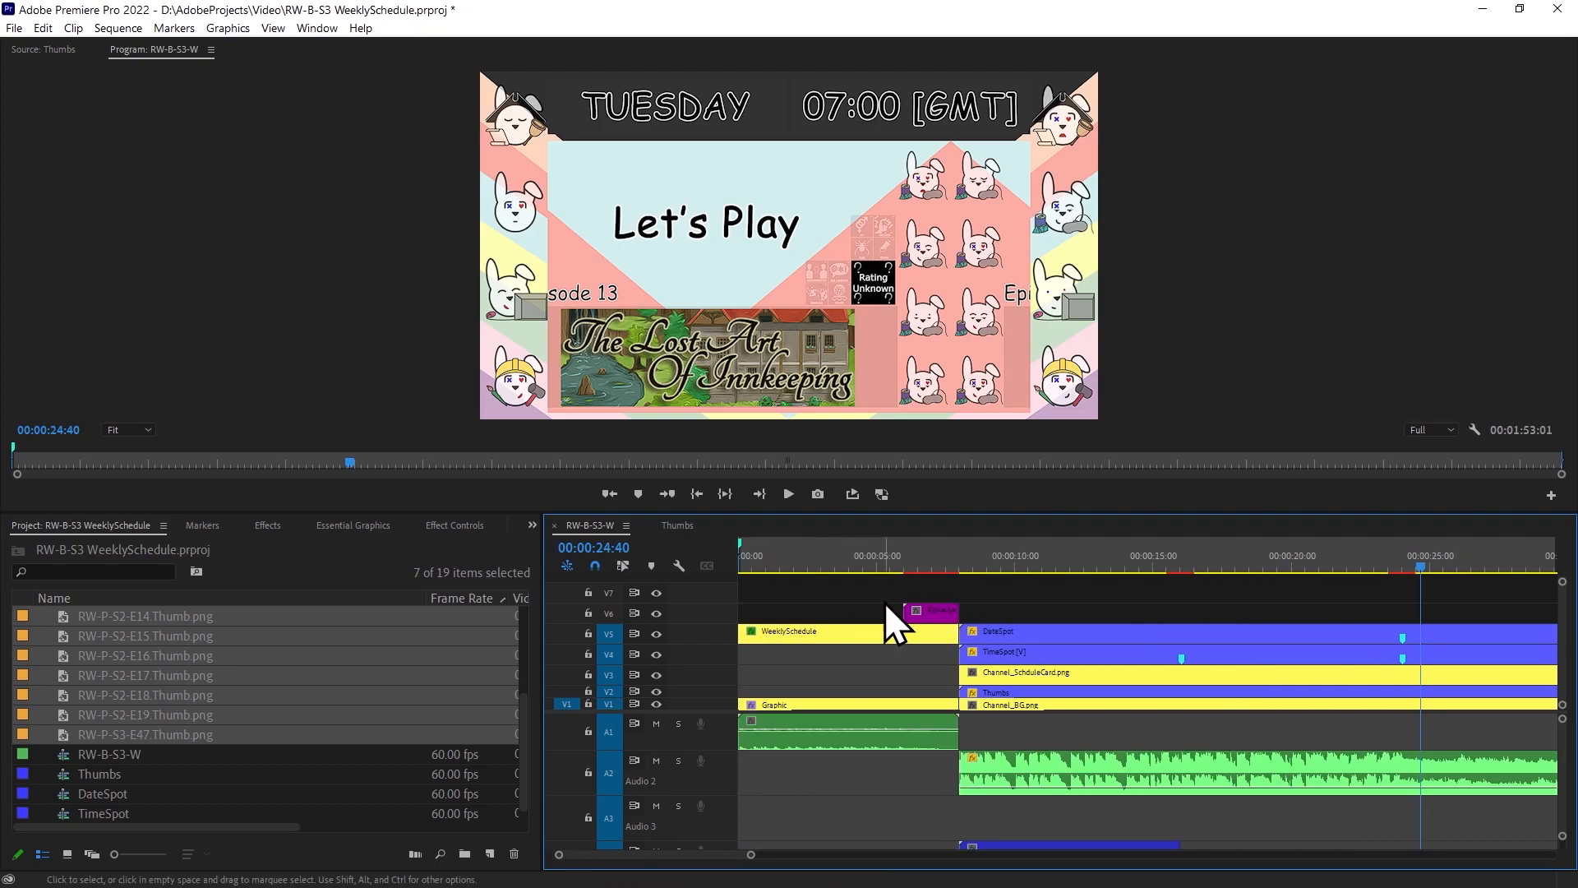
drag(957, 612, 973, 612)
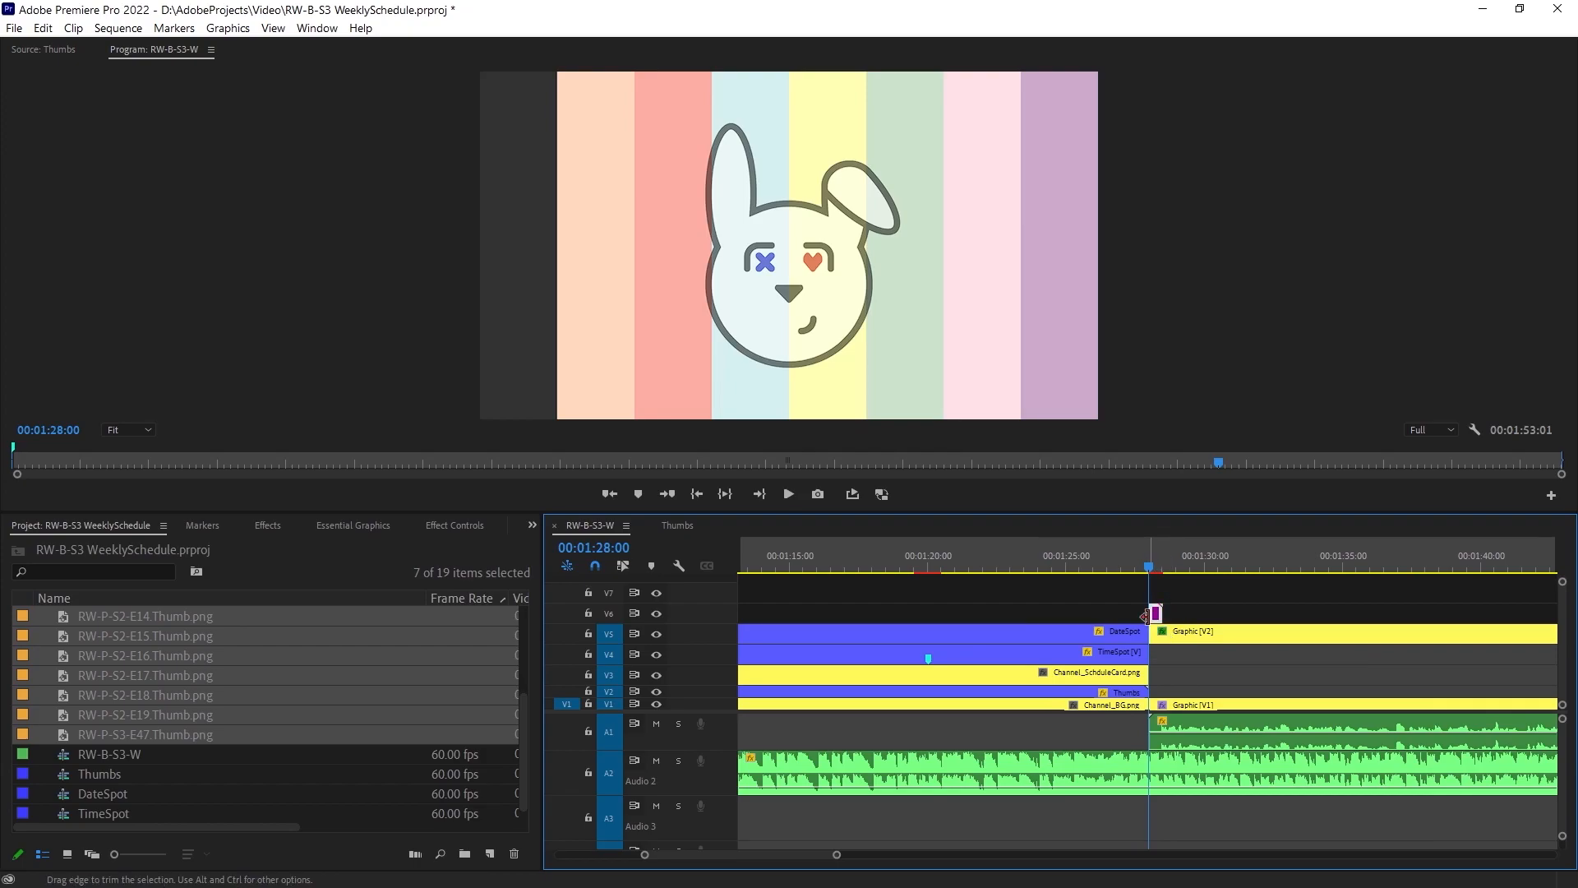
drag(1152, 613, 984, 614)
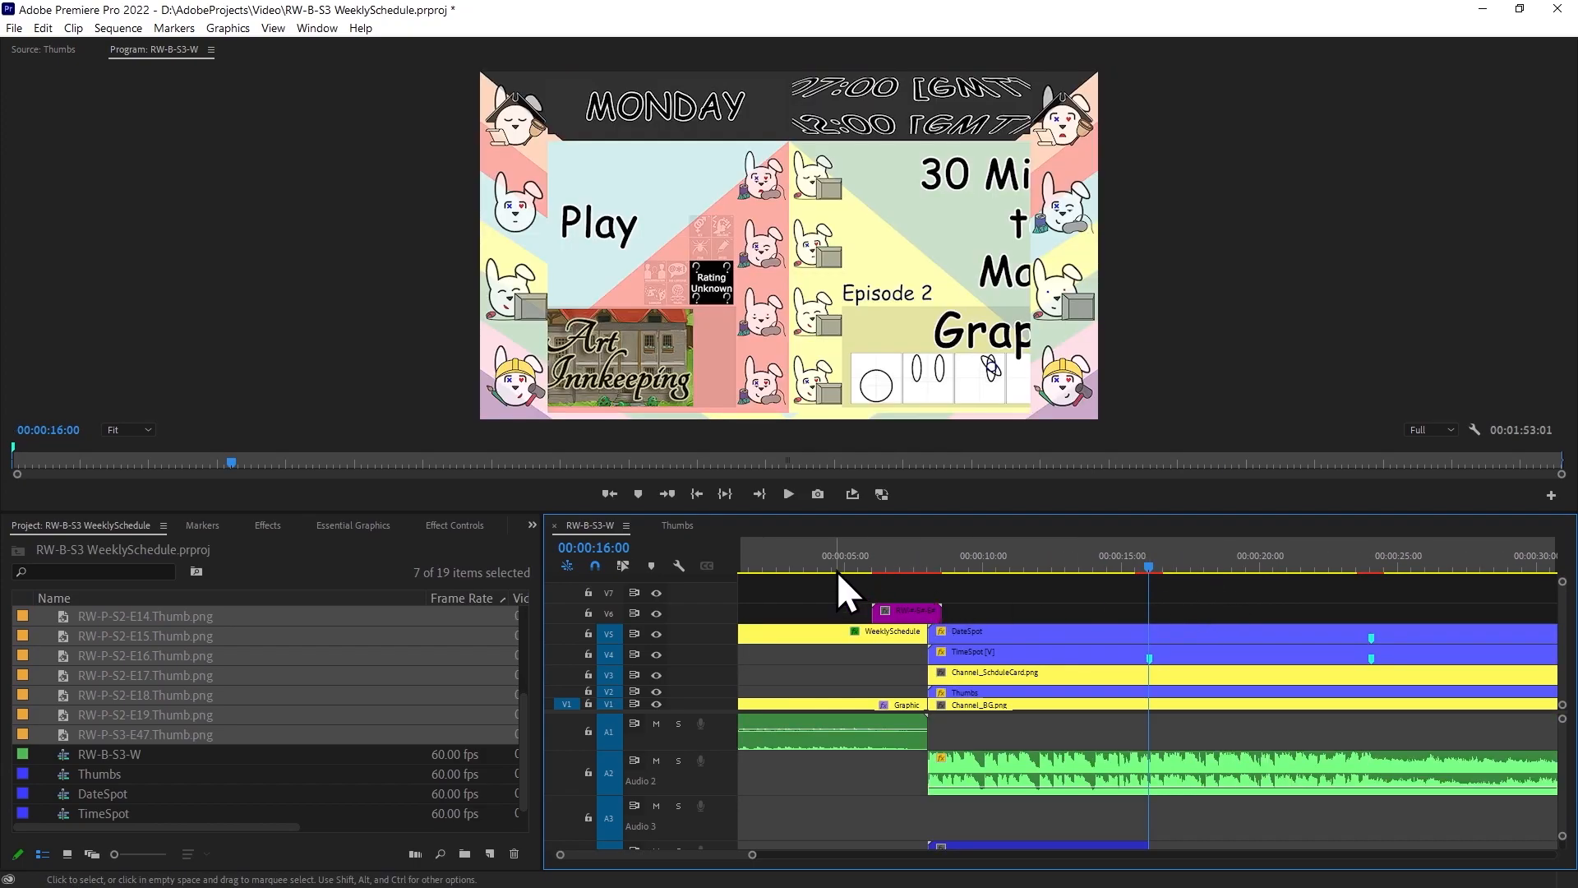
drag(836, 570, 939, 564)
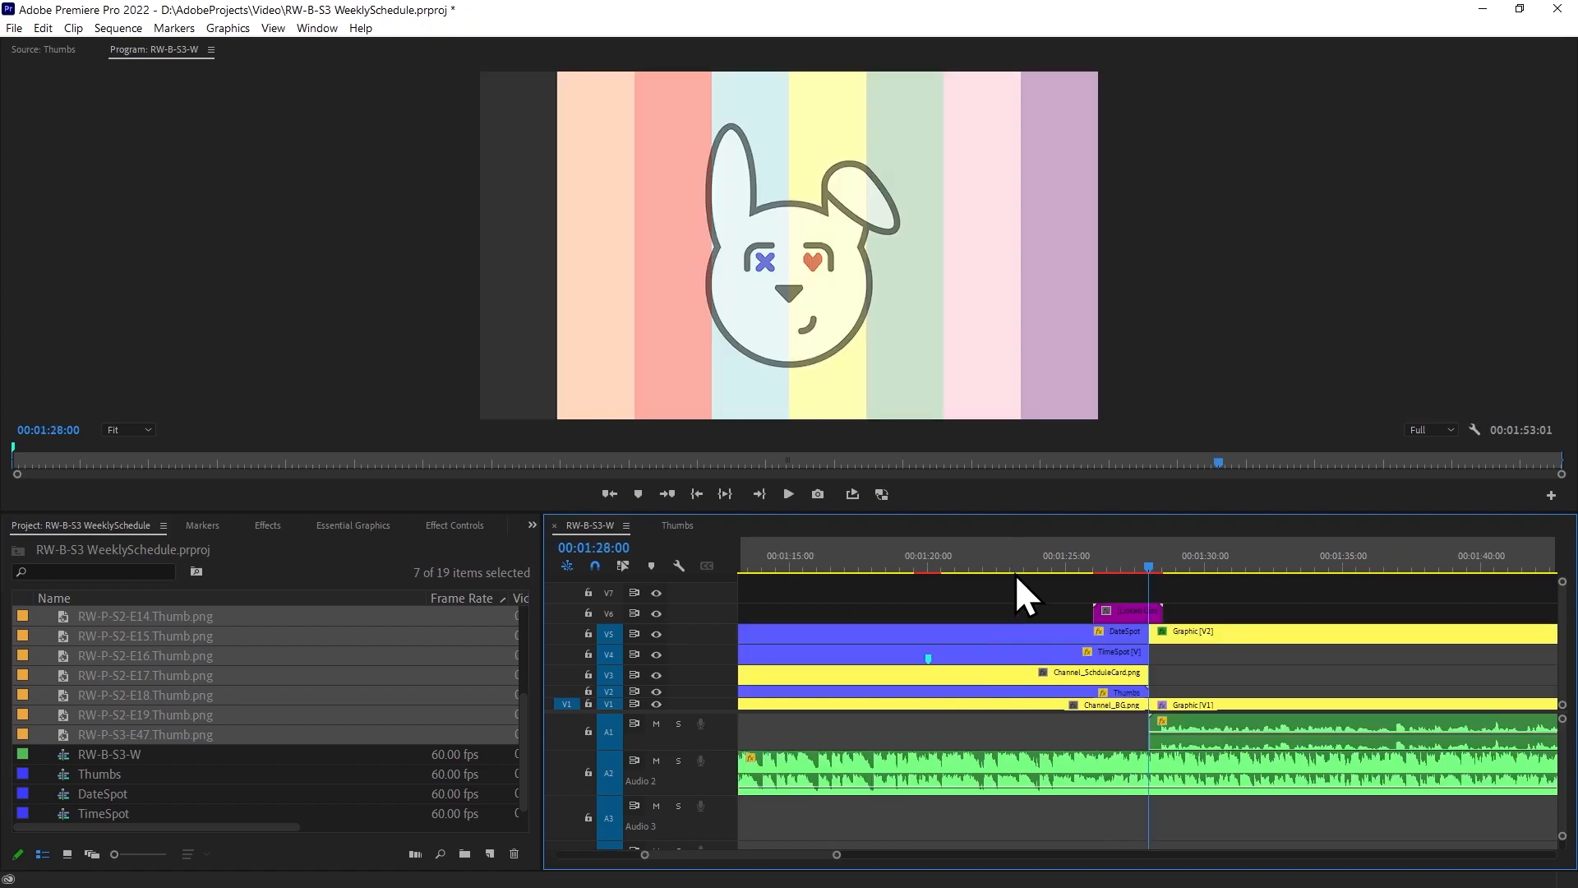
Scrub through RW-B-S3-W and play the thumbnail push around 00:00:24:00 to check it against the day and time titles.
drag(1014, 574, 1177, 579)
key(Up)
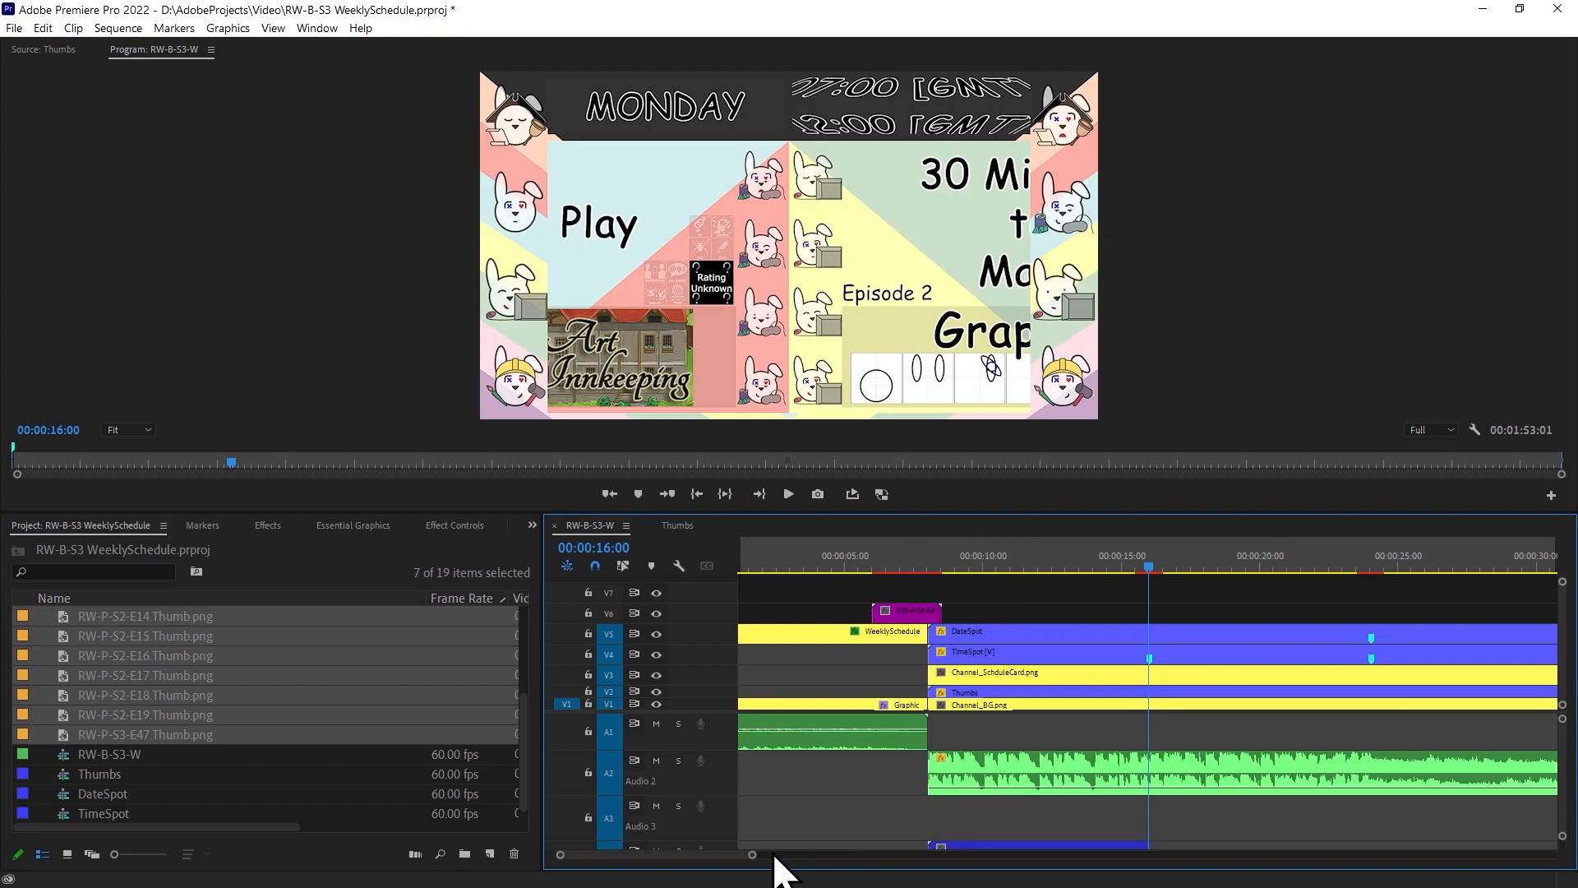
drag(774, 855, 995, 855)
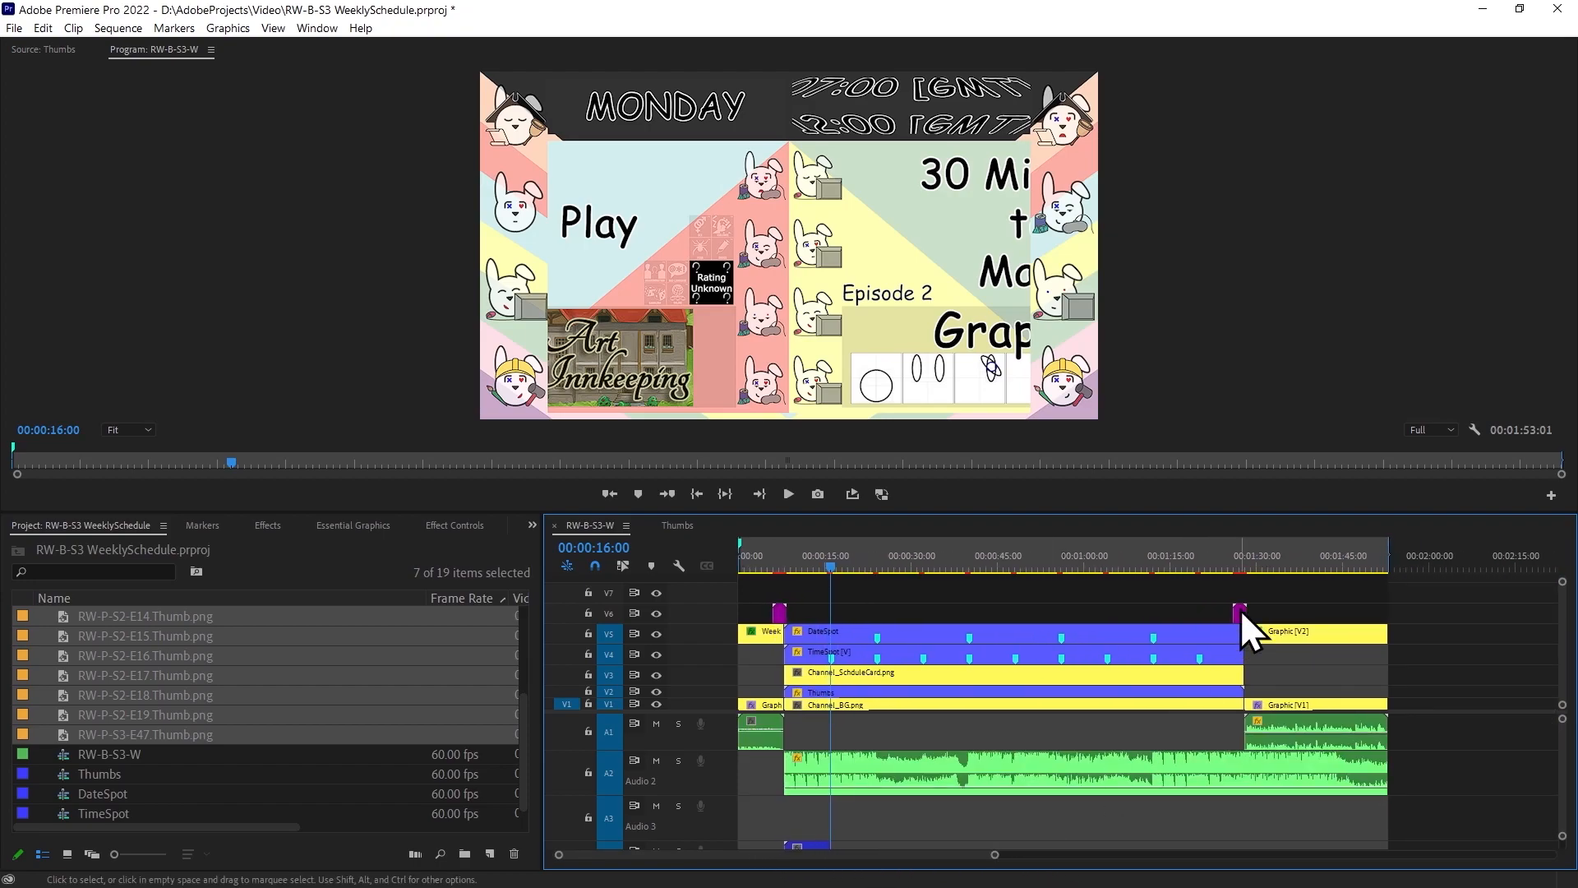
click(786, 565)
drag(789, 564, 860, 564)
drag(1236, 565, 777, 617)
key(space)
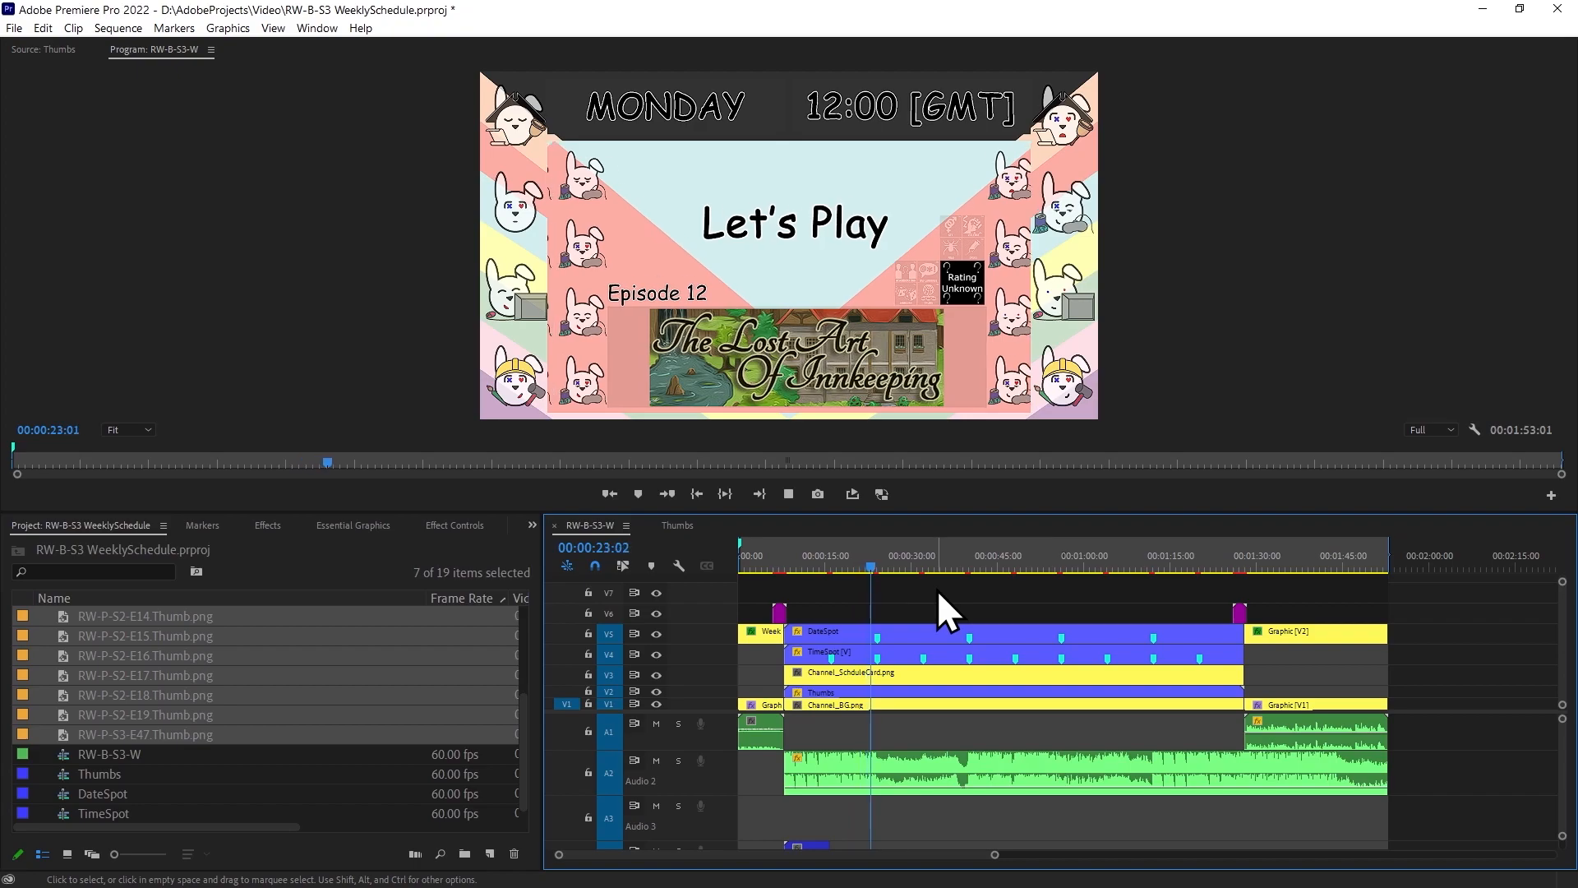
key(space)
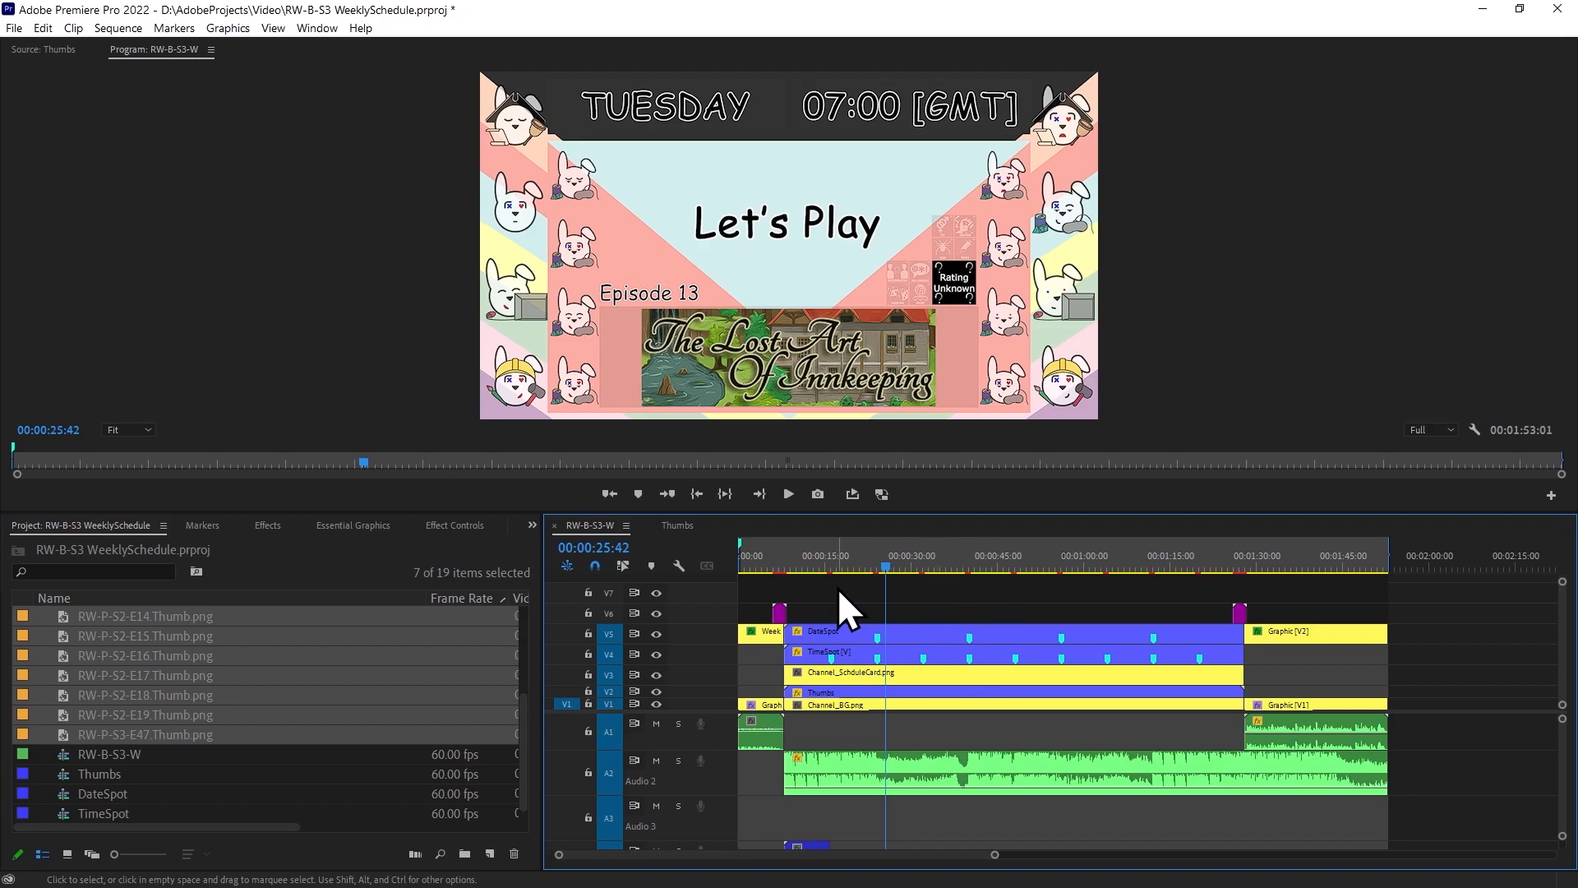
Bring Sliding Glass Door Latching.mp3 into the Thumbs sequence on A2, starting at 00:00:08:00.
click(683, 530)
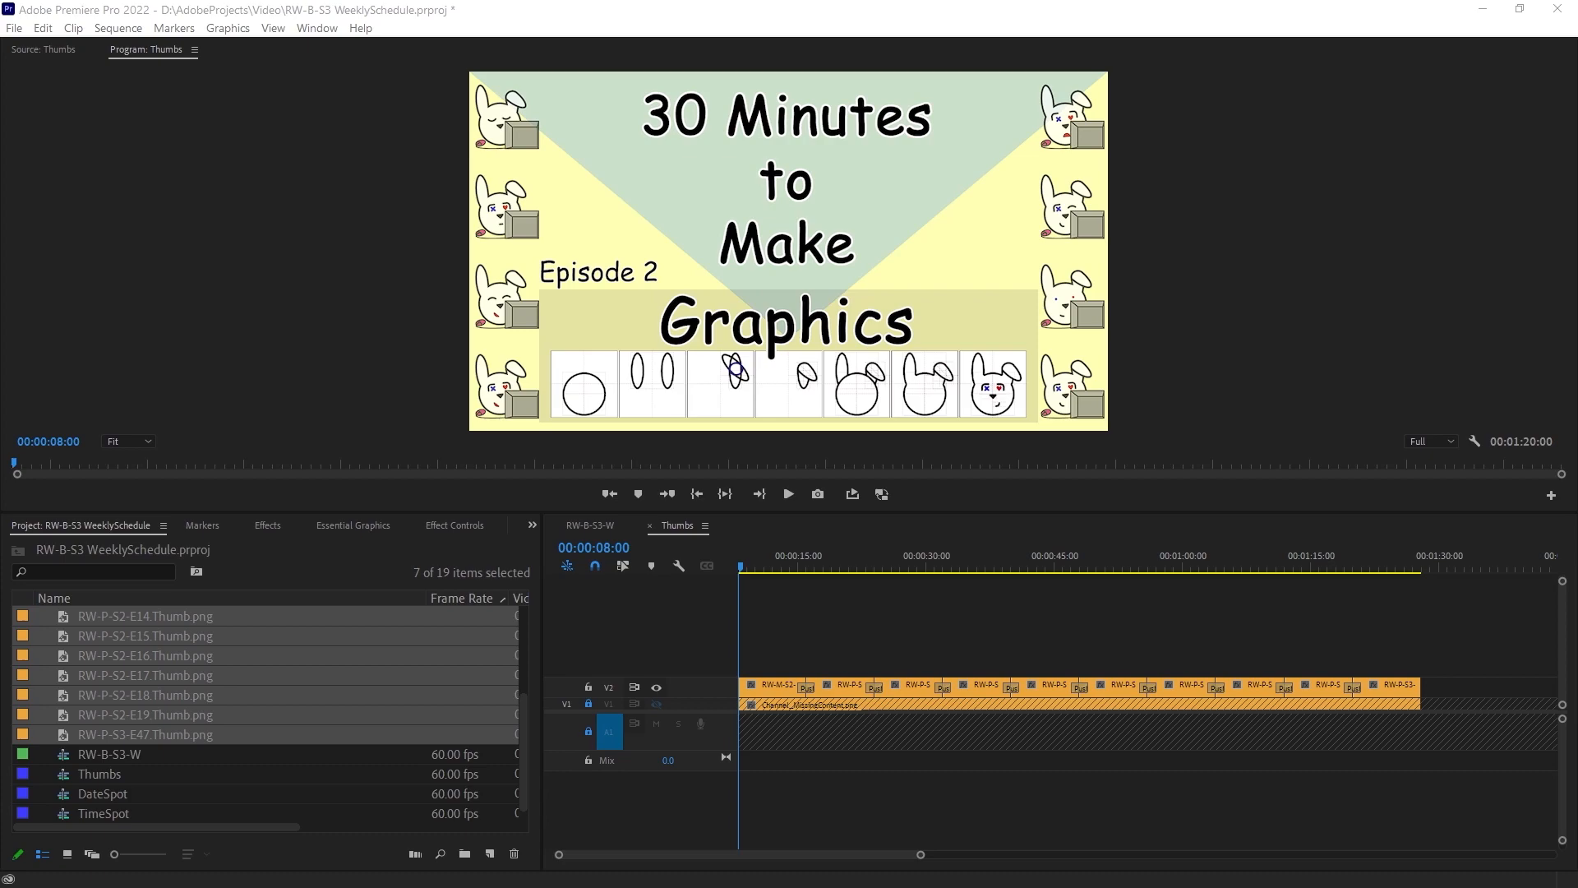
click(1308, 112)
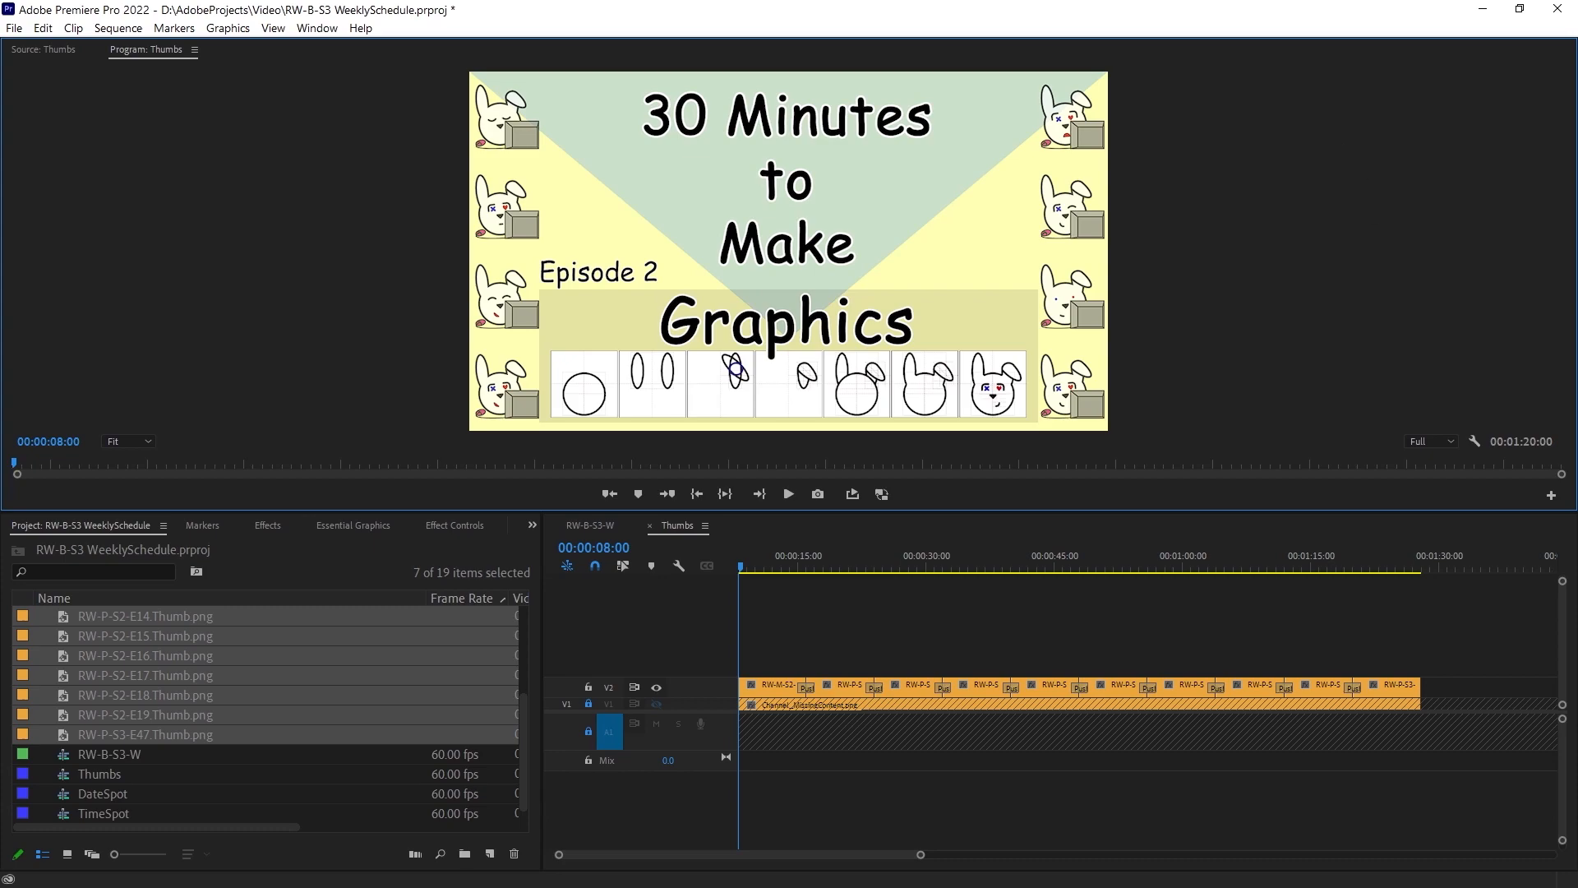
key(ctrl+m)
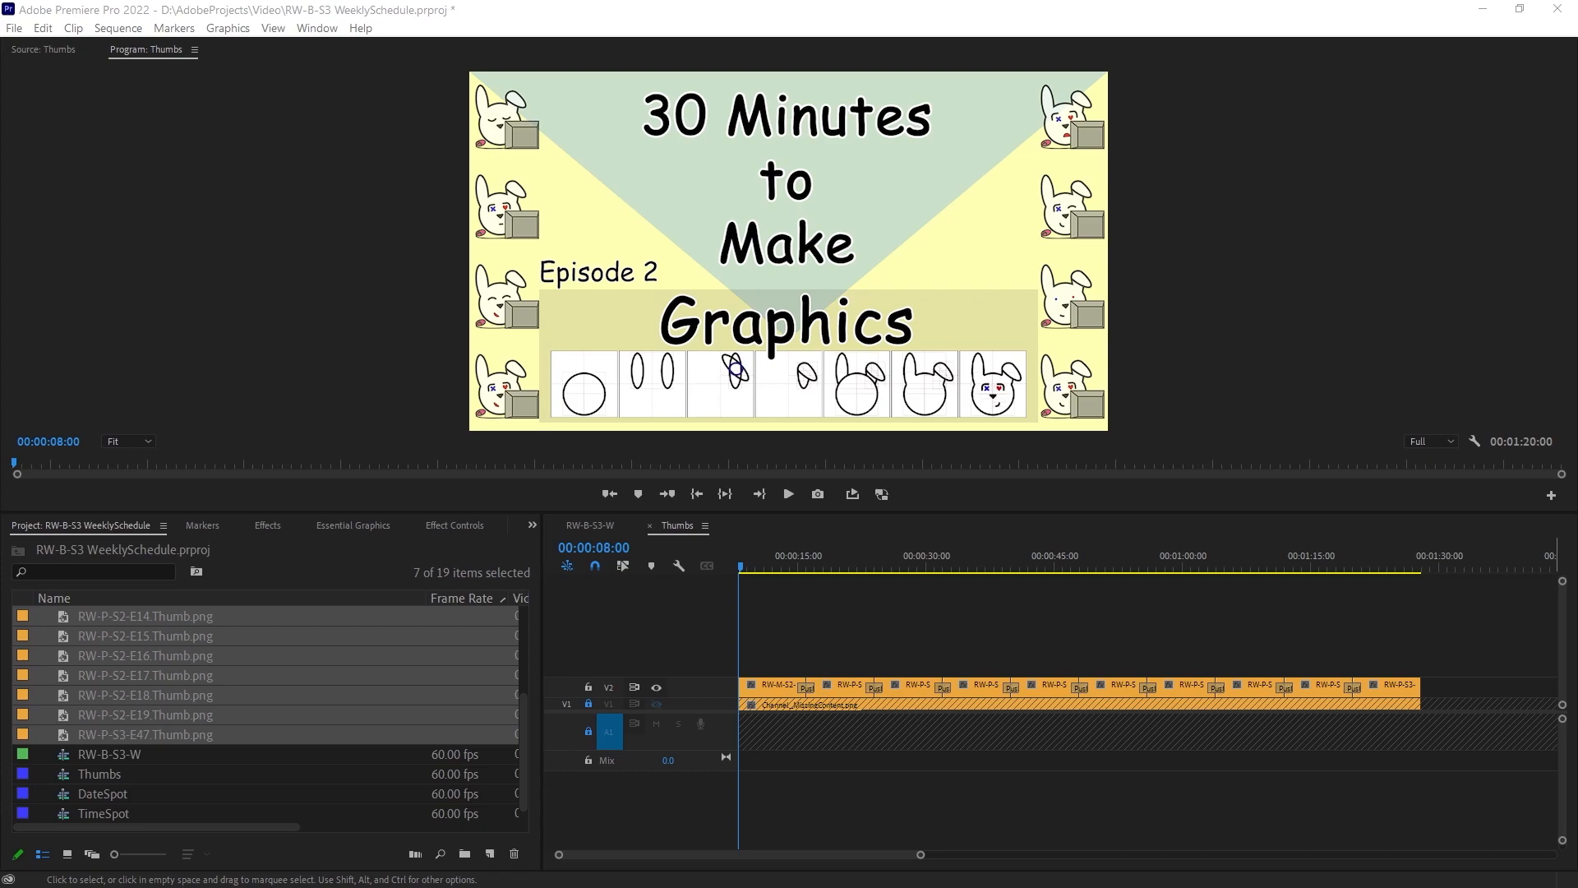
drag(1561, 777, 737, 801)
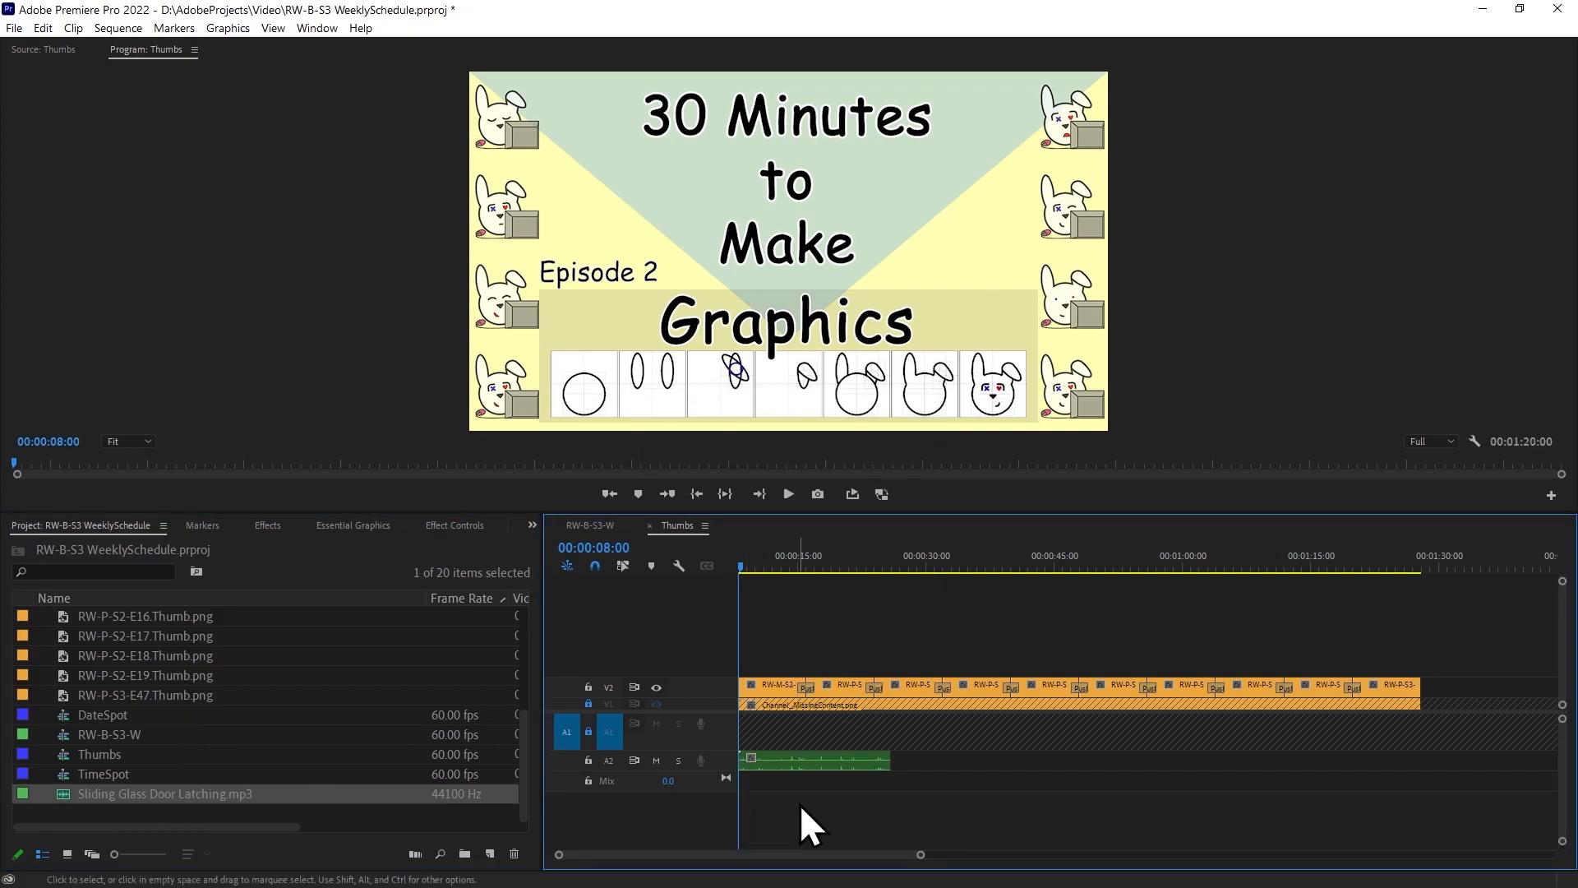
Play the sliding door sound on A2 against the thumbnails, stopping at 00:00:20:11, to find the usable sliding portion.
key(space)
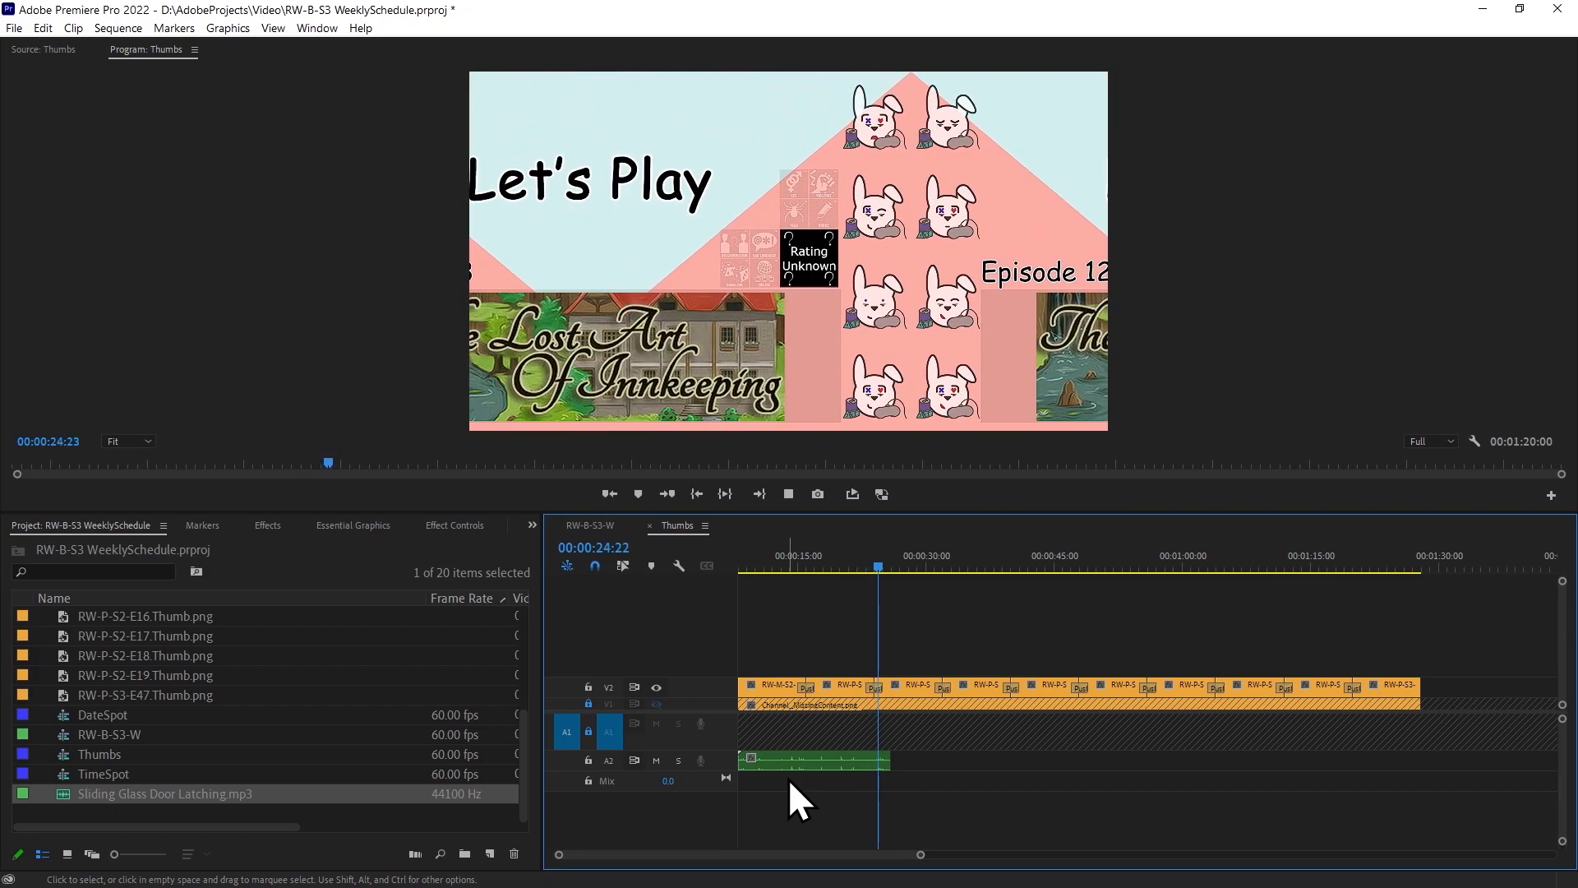
key(space)
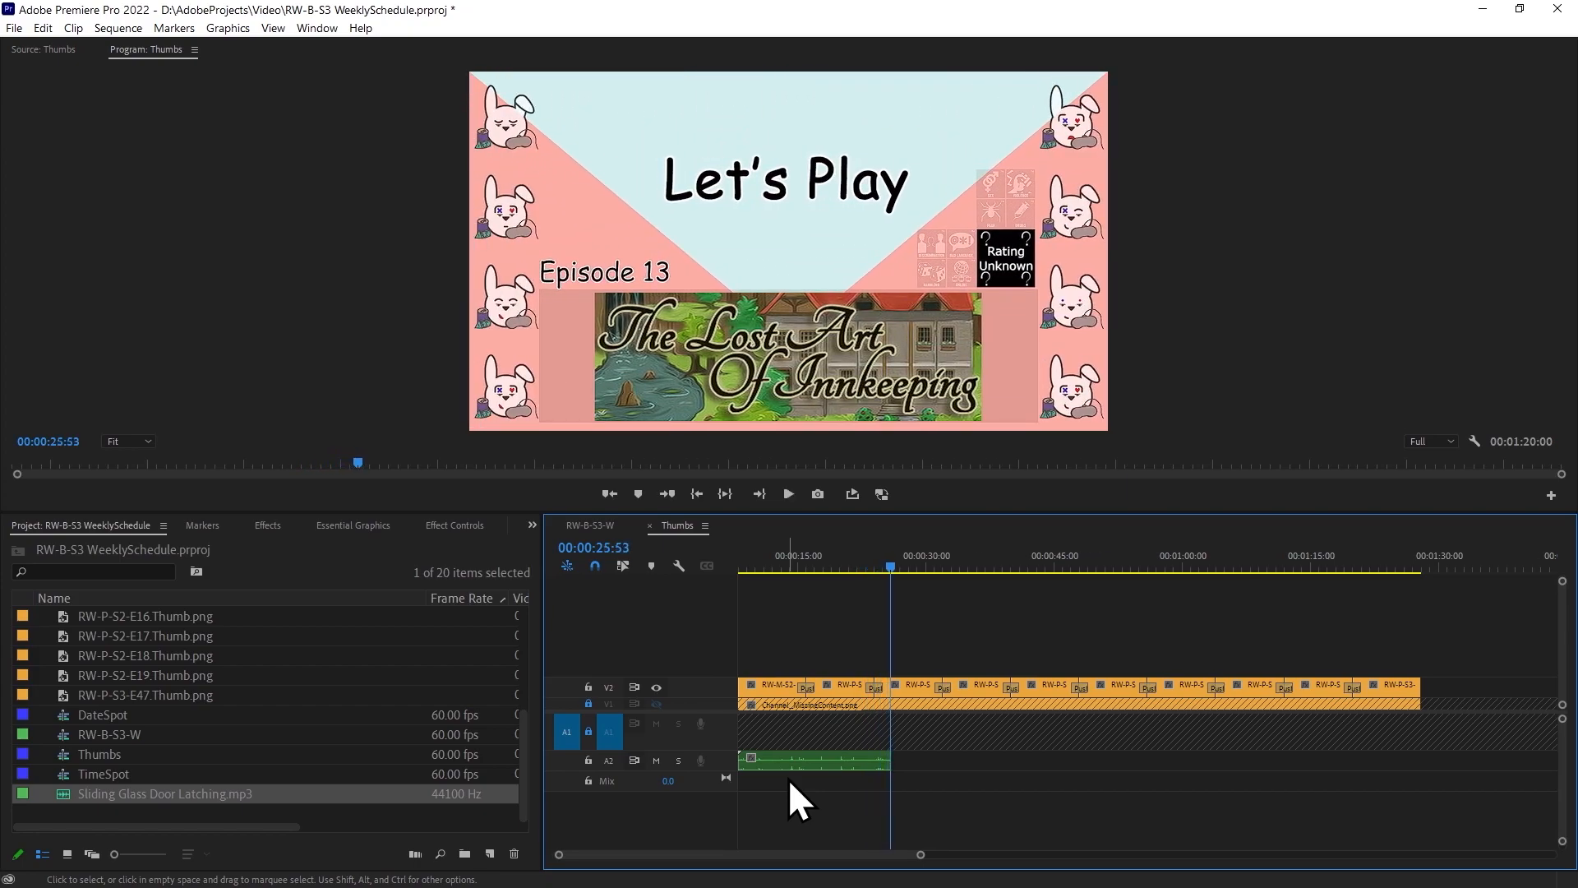
click(811, 567)
drag(812, 567, 802, 575)
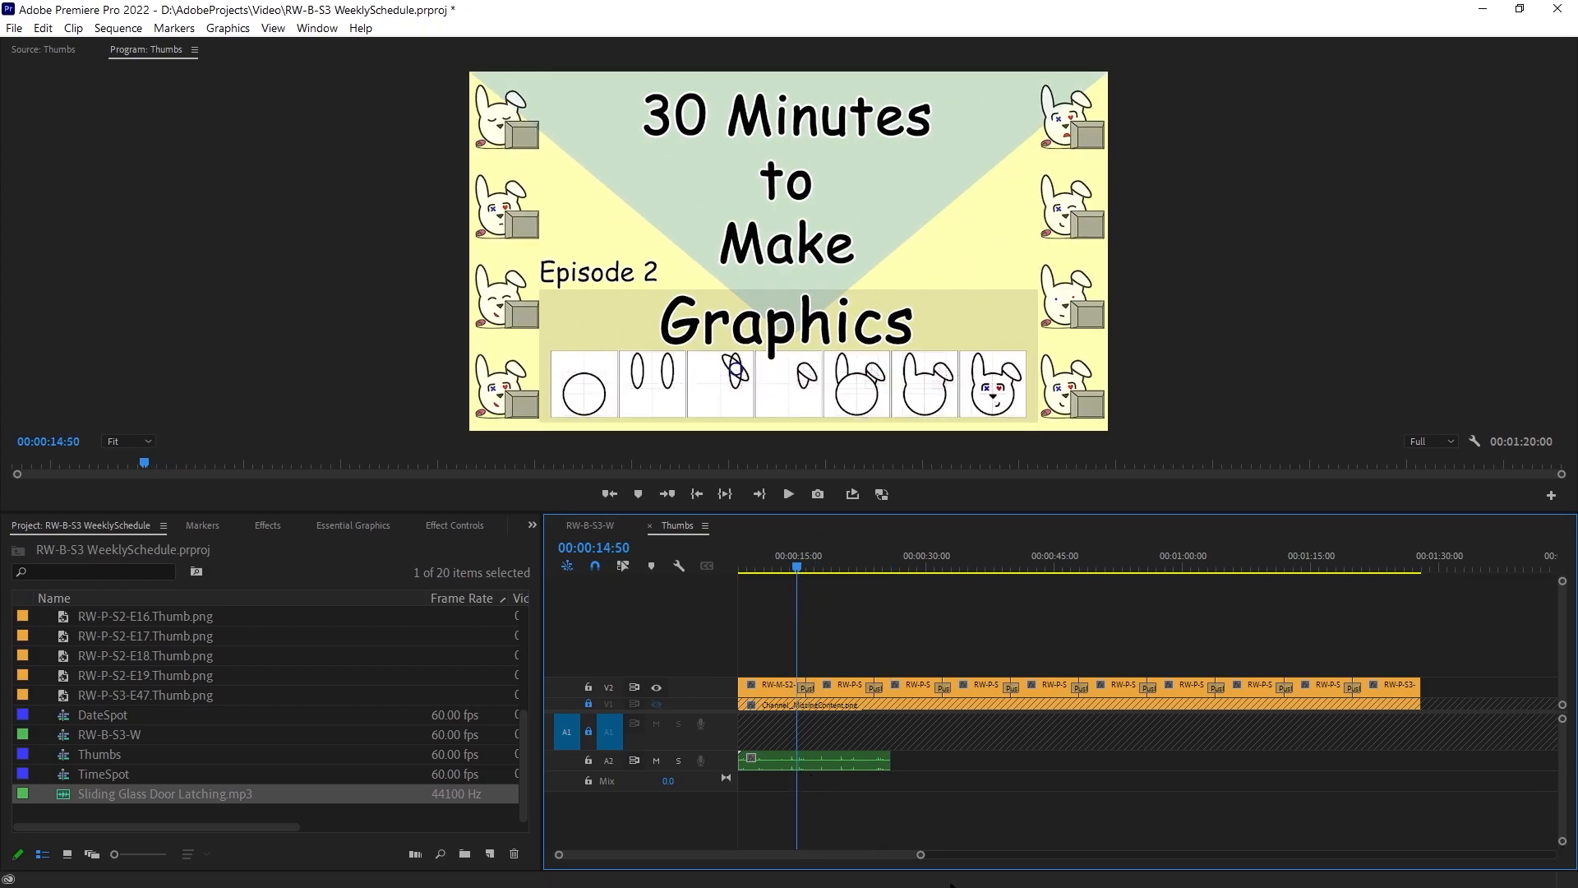
drag(921, 857, 800, 859)
click(1085, 566)
key(space)
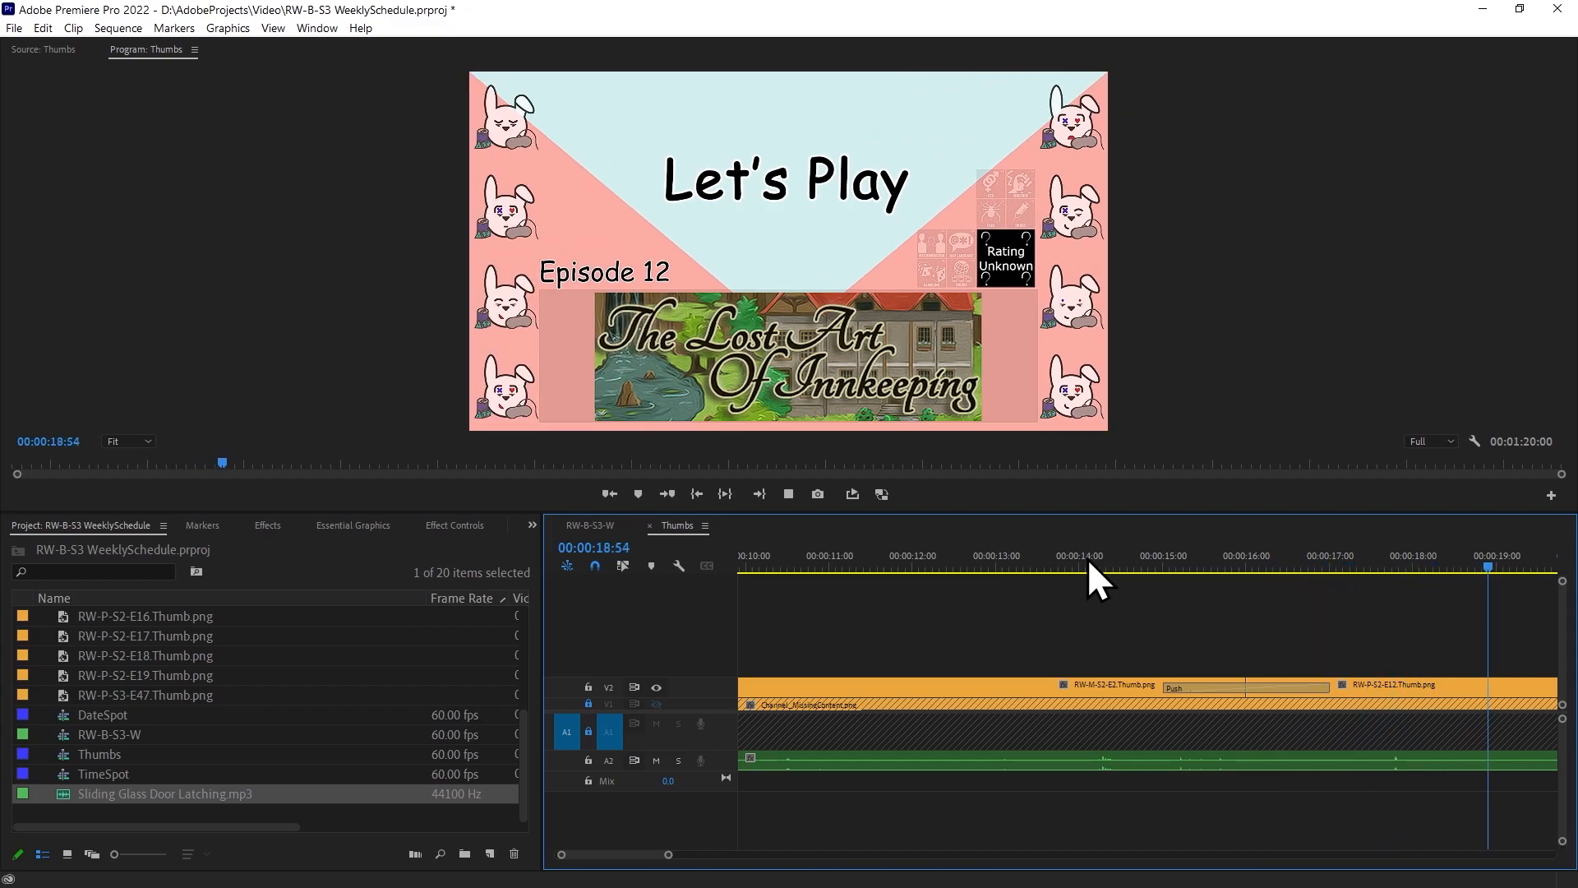
key(space)
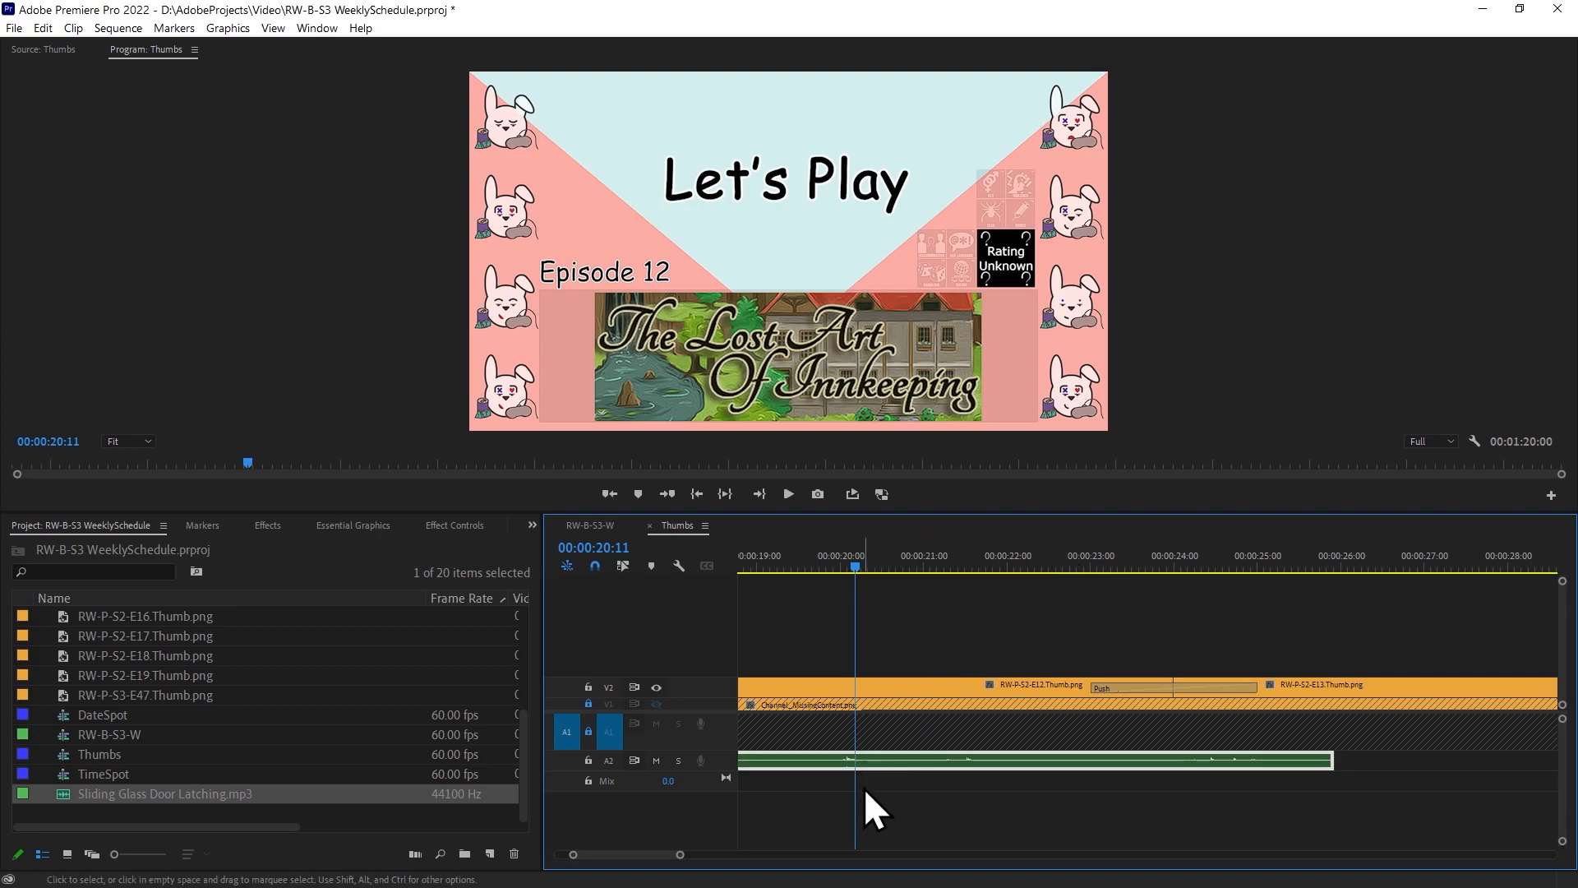
Cut the sliding door sound clip on A2 at 00:00:20:11.
click(865, 766)
key(ctrl+k)
scroll(666, 856, left, 6)
Cut the door sound again at 00:00:17:42 and remove the surplus audio, keeping only the piece between the two cuts.
click(1141, 565)
key(space)
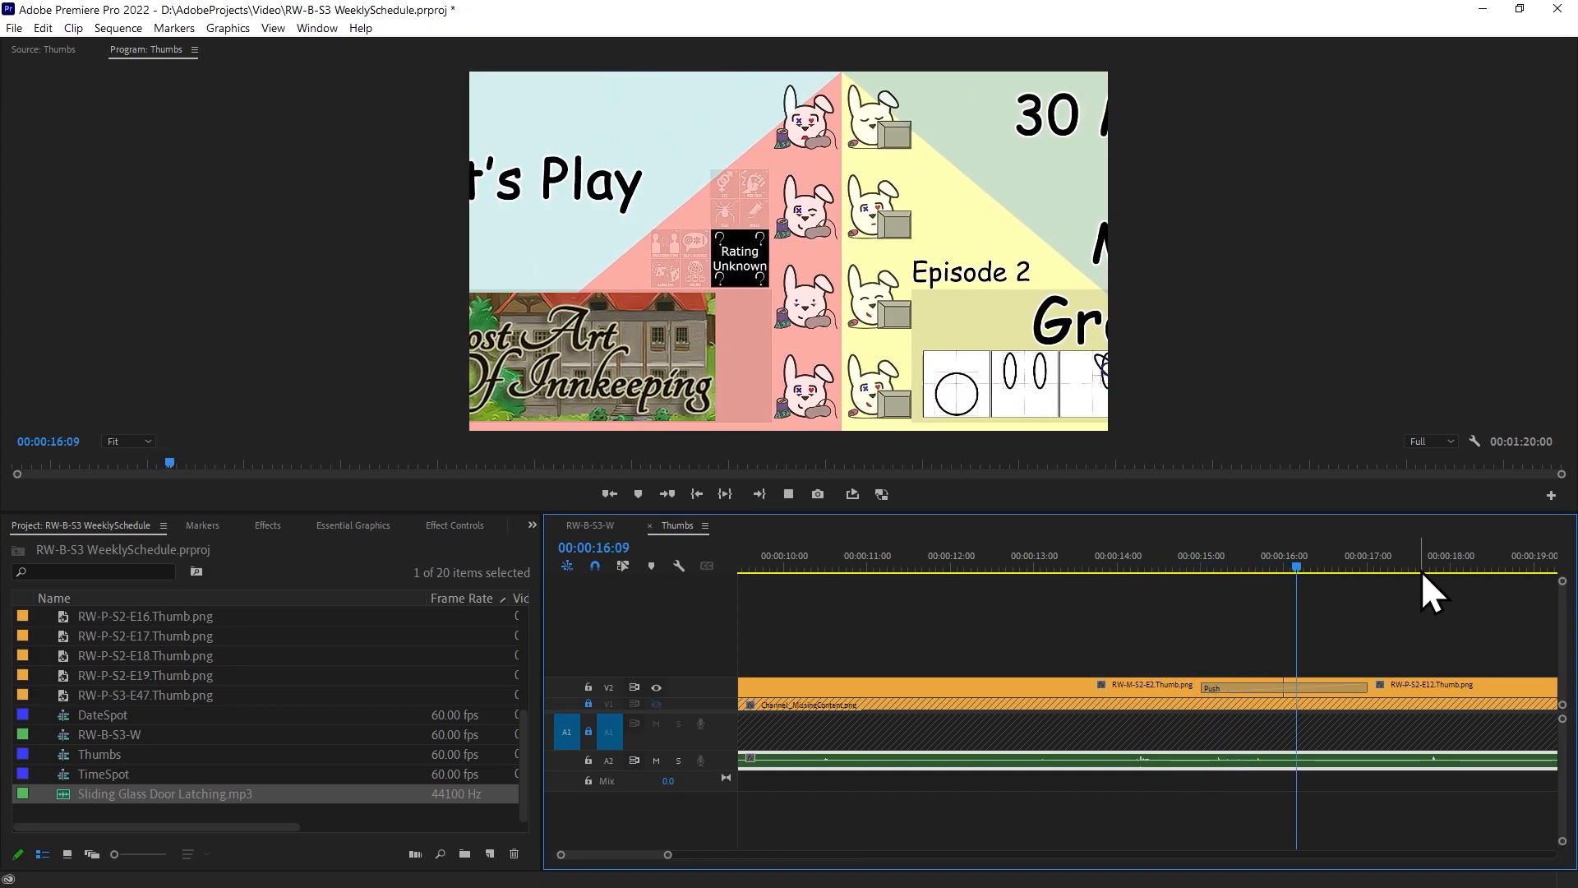
click(1421, 568)
click(1338, 801)
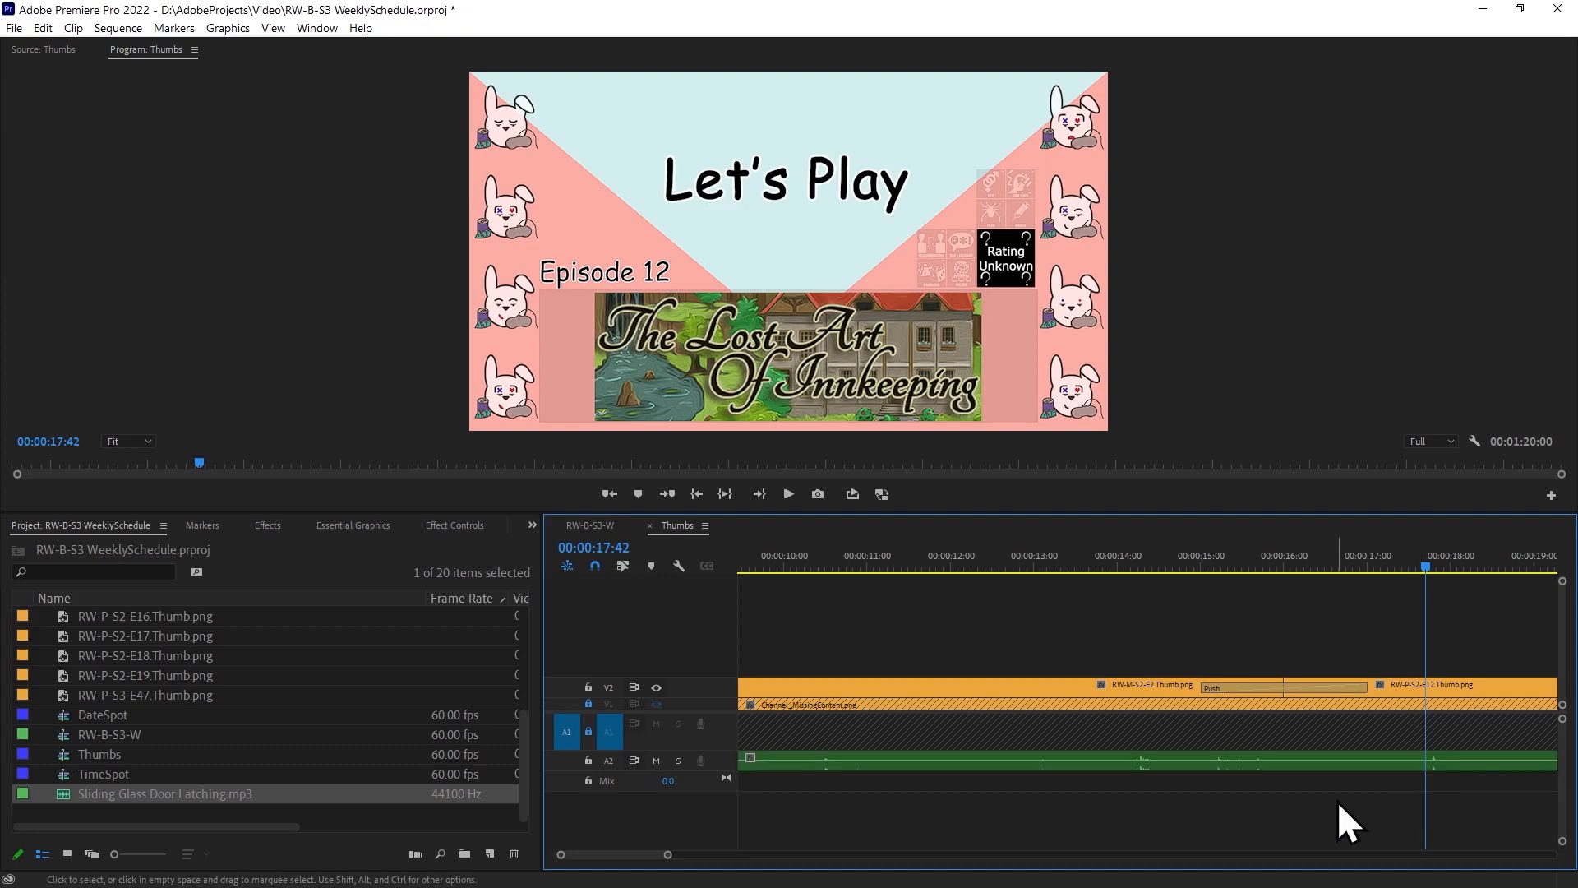
click(1448, 759)
key(ctrl+k)
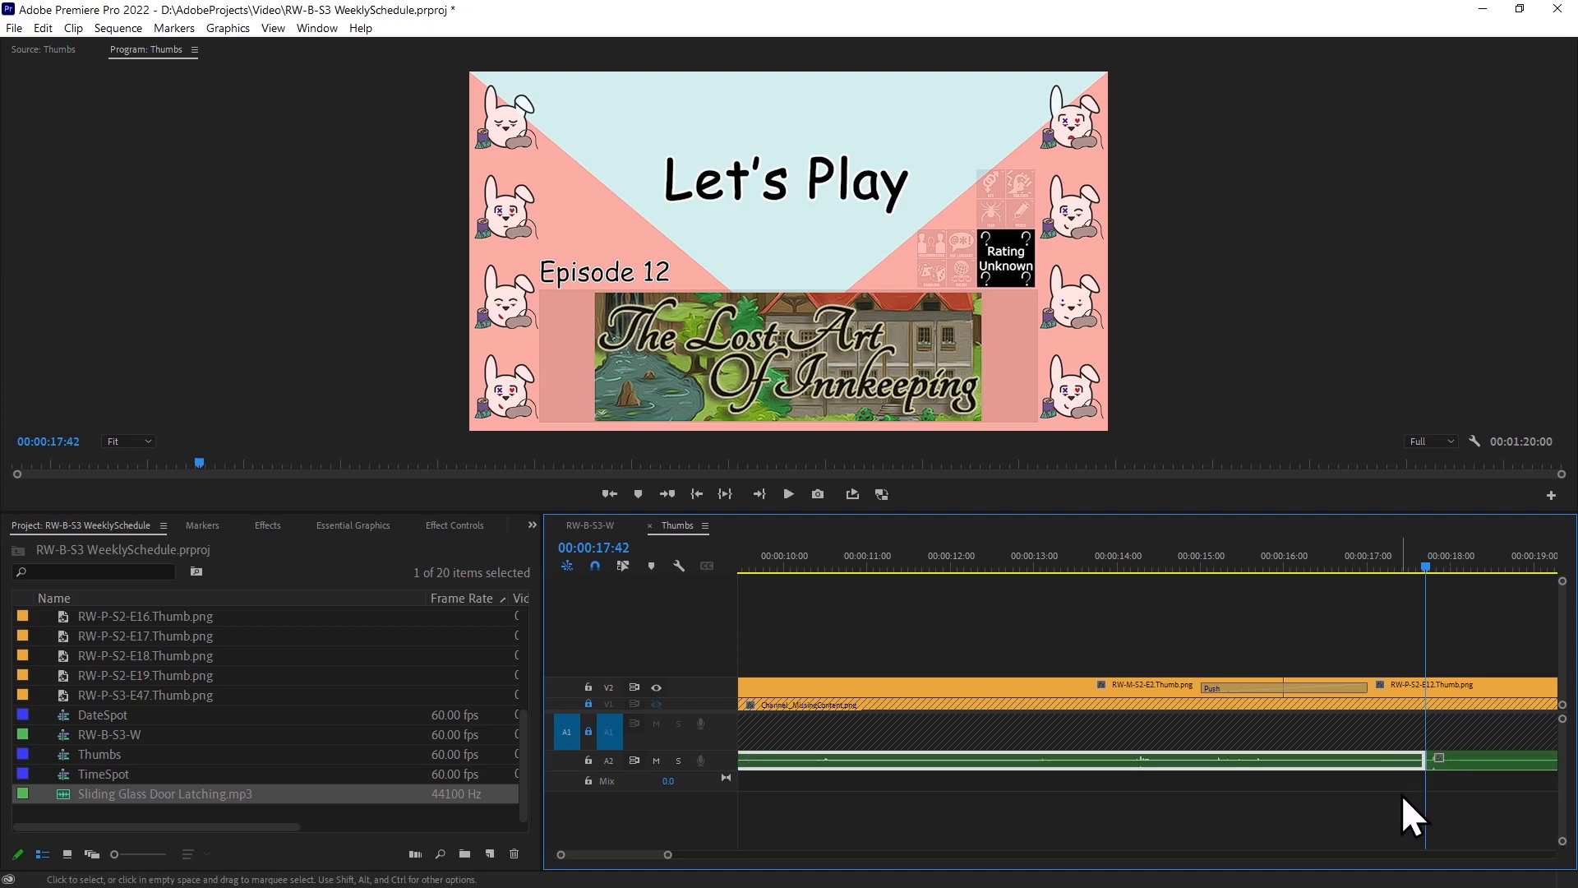
key(Delete)
drag(670, 857, 764, 856)
mouse_move(1184, 760)
mouse_down()
mouse_move(1051, 755)
mouse_move(1186, 760)
mouse_up()
key(ctrl+z)
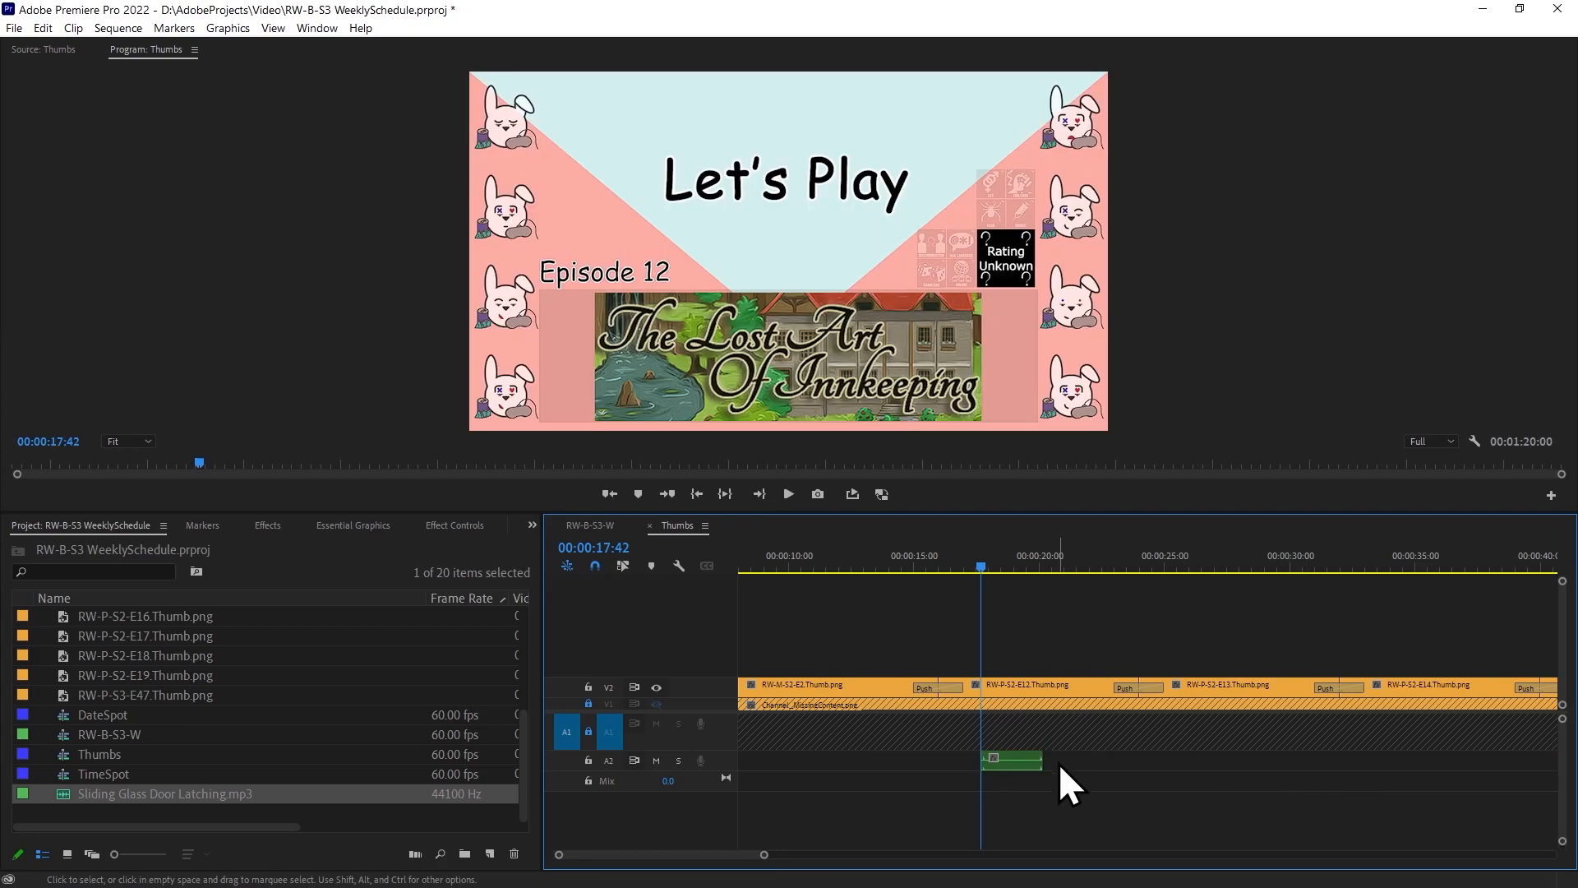
Move the trimmed sound to start with the first Push transition at about 00:00:15:00 and play that part.
drag(1013, 768, 943, 772)
click(911, 555)
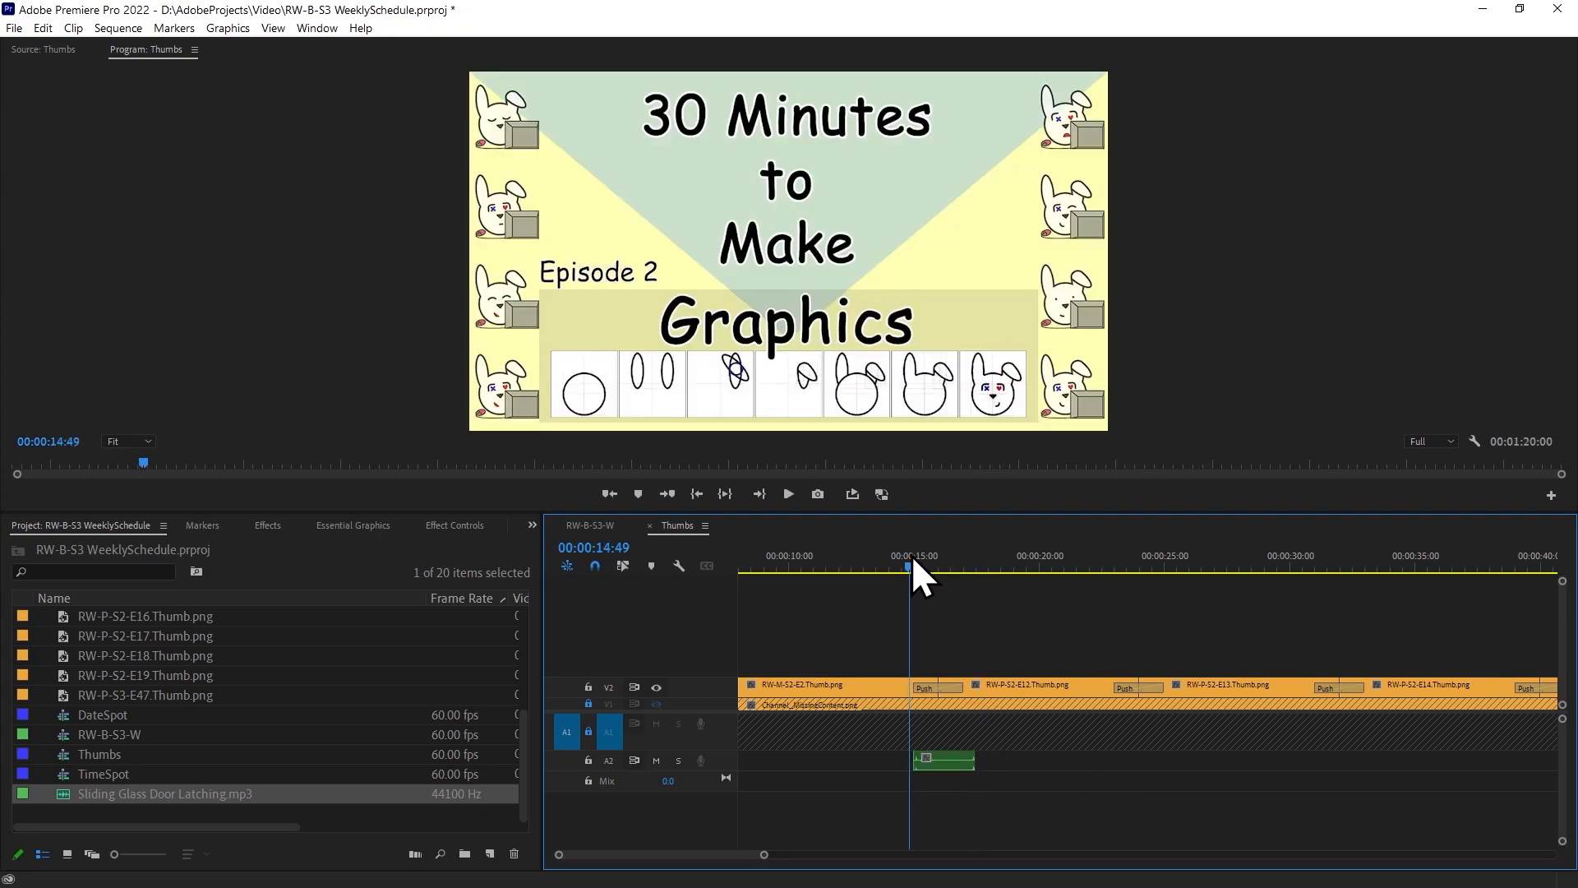
key(space)
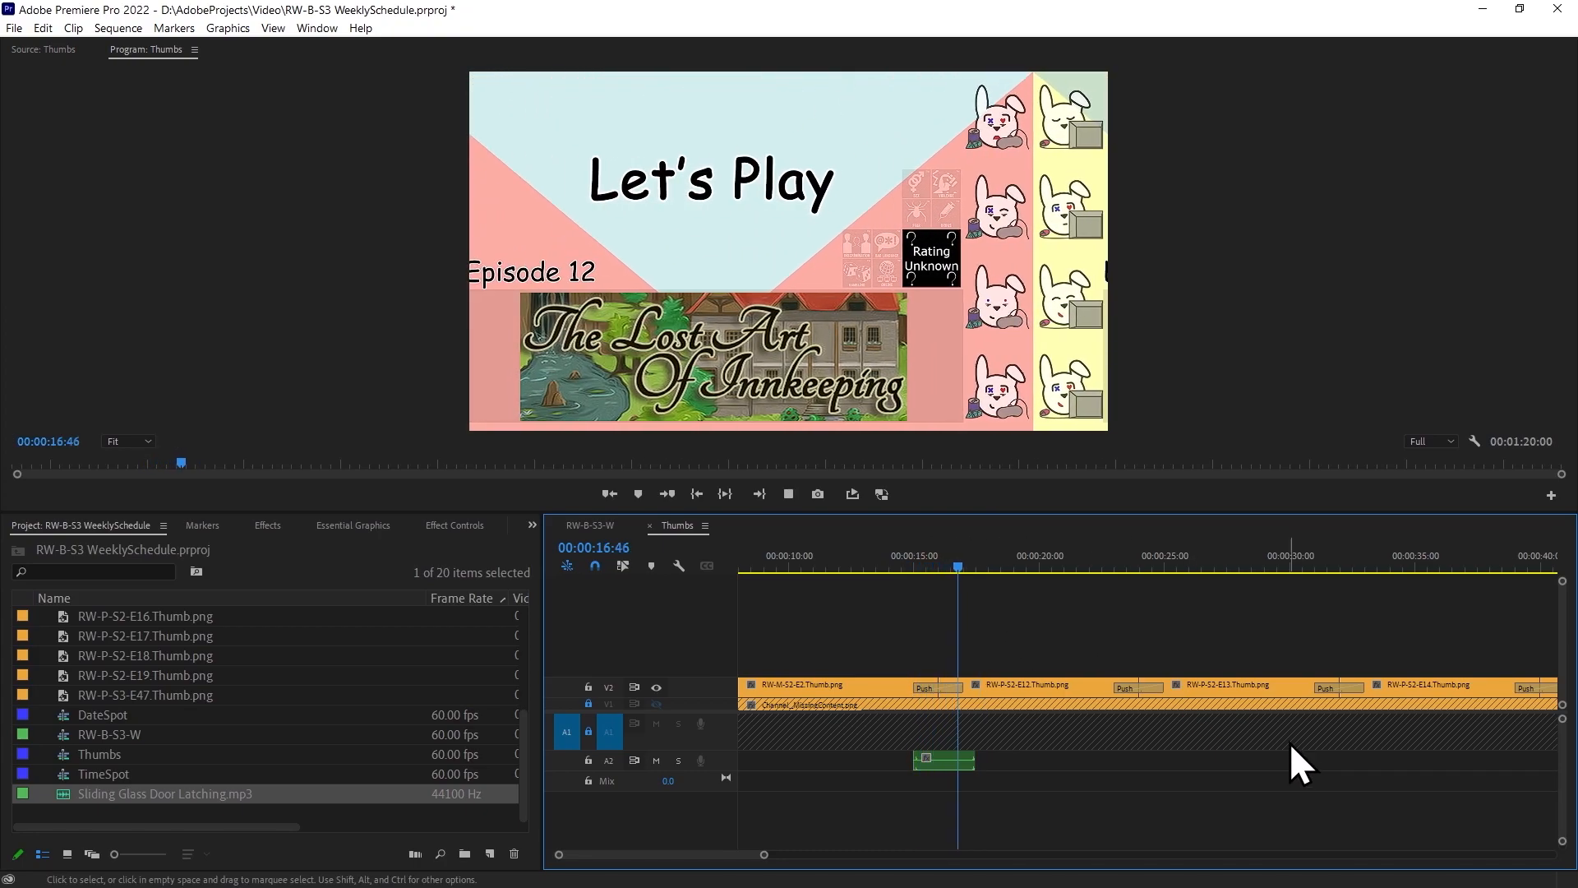
key(space)
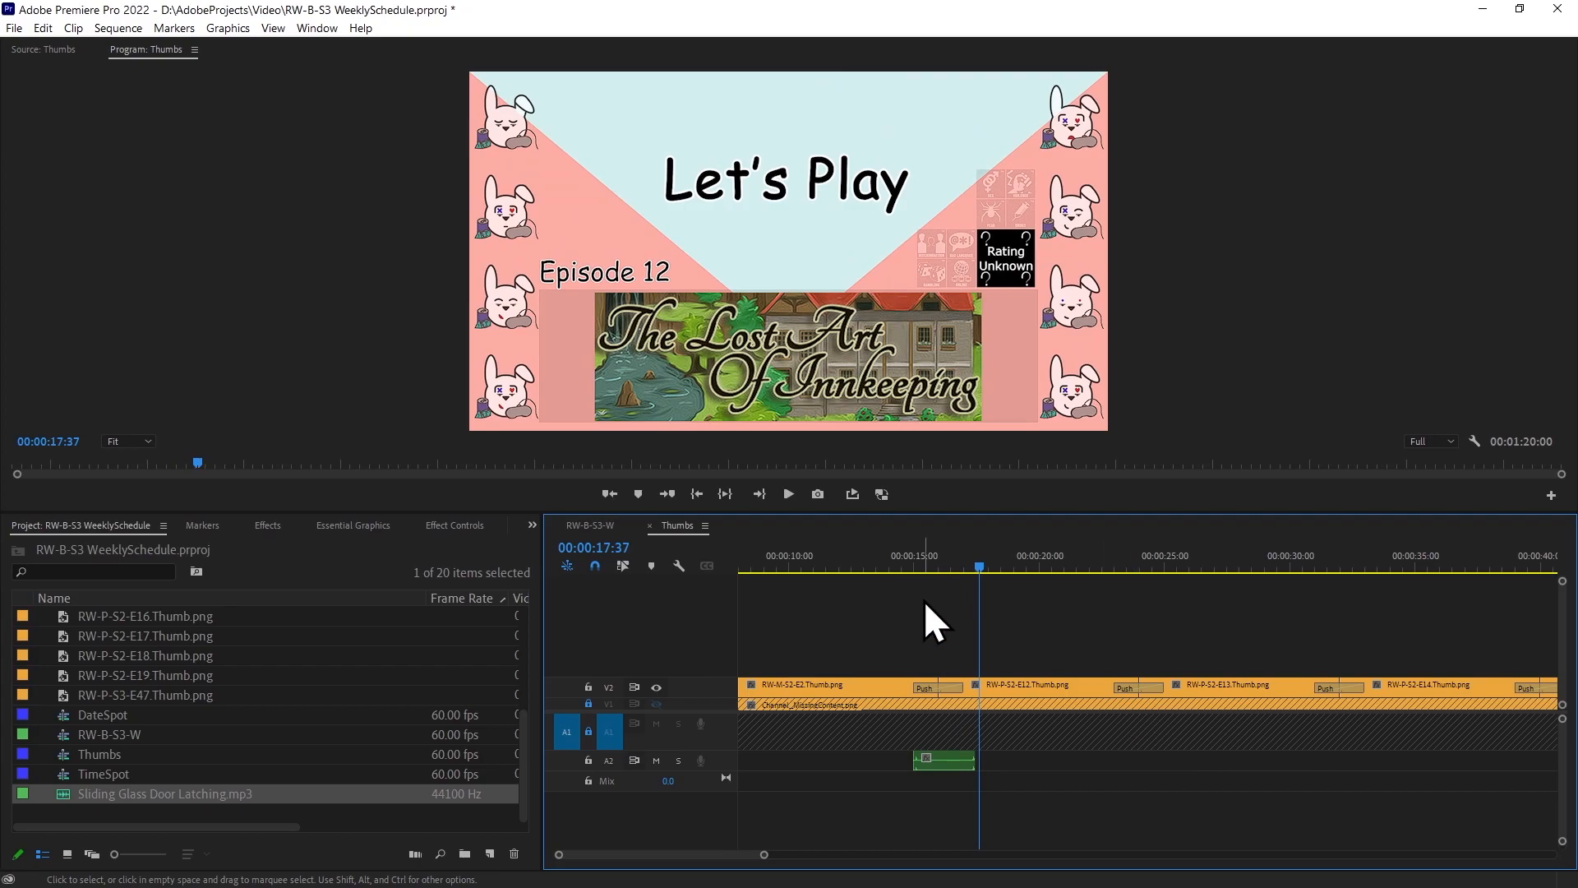
key(Home)
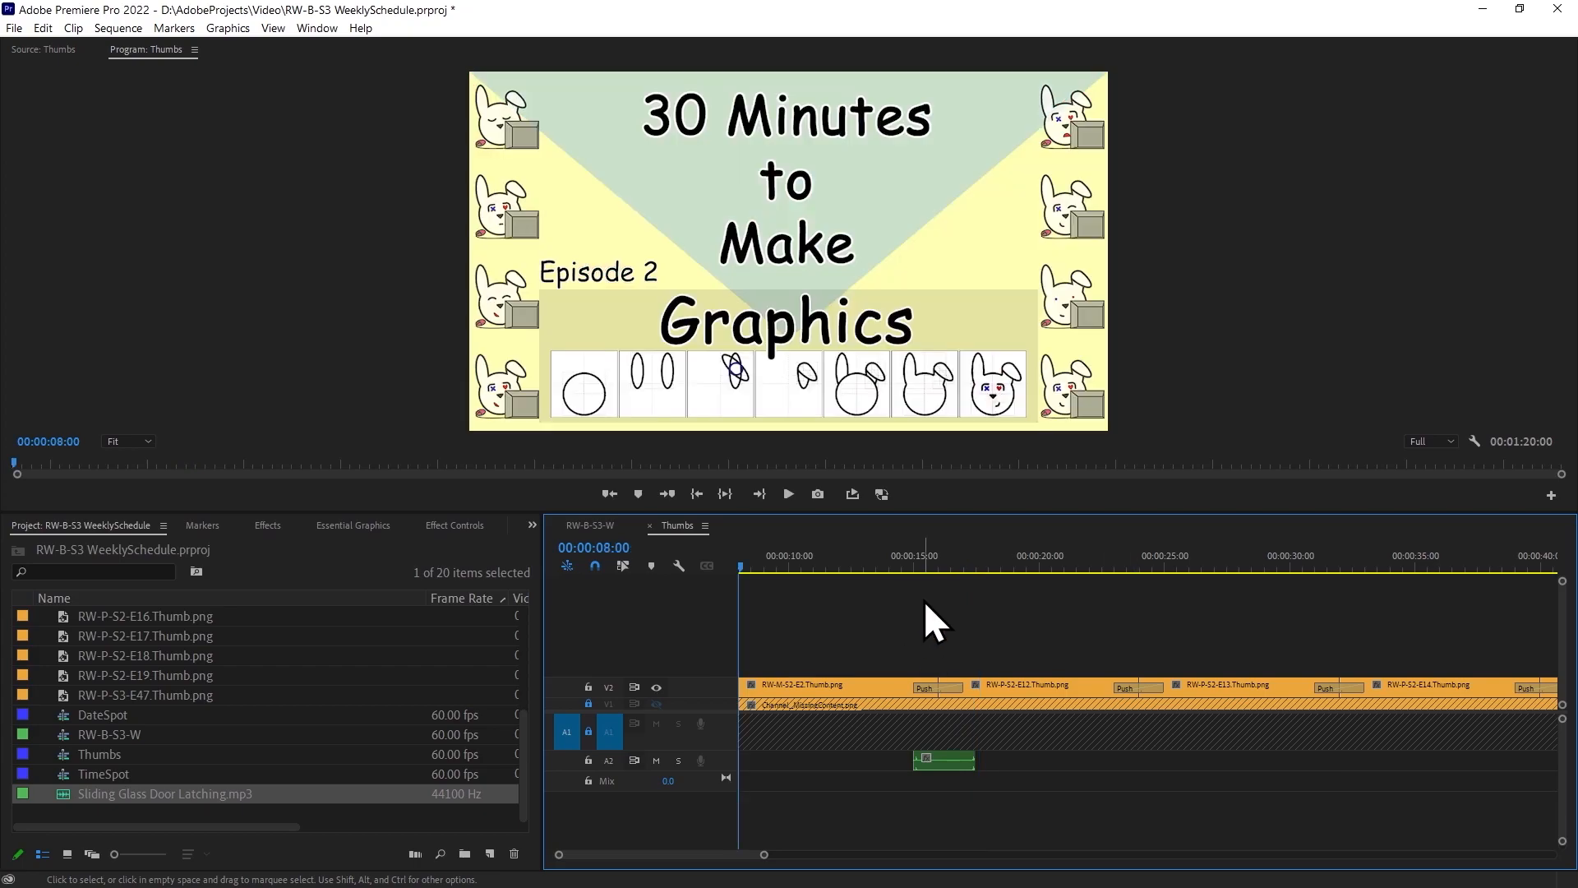
Set the duration of the first Push transition on V2 to 1 second.
right_click(932, 687)
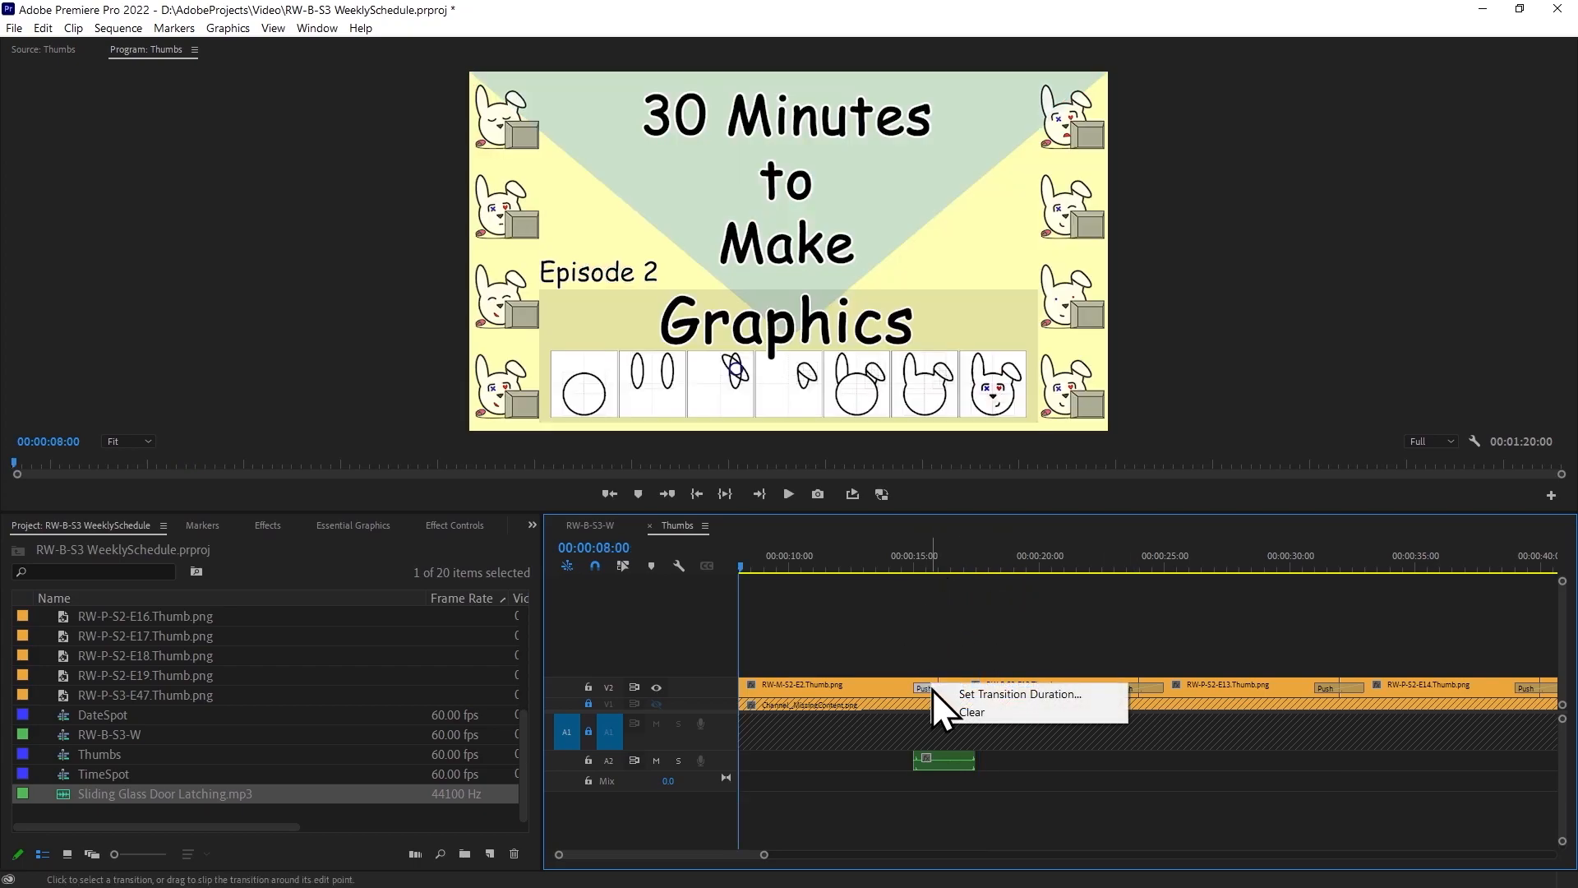
click(939, 636)
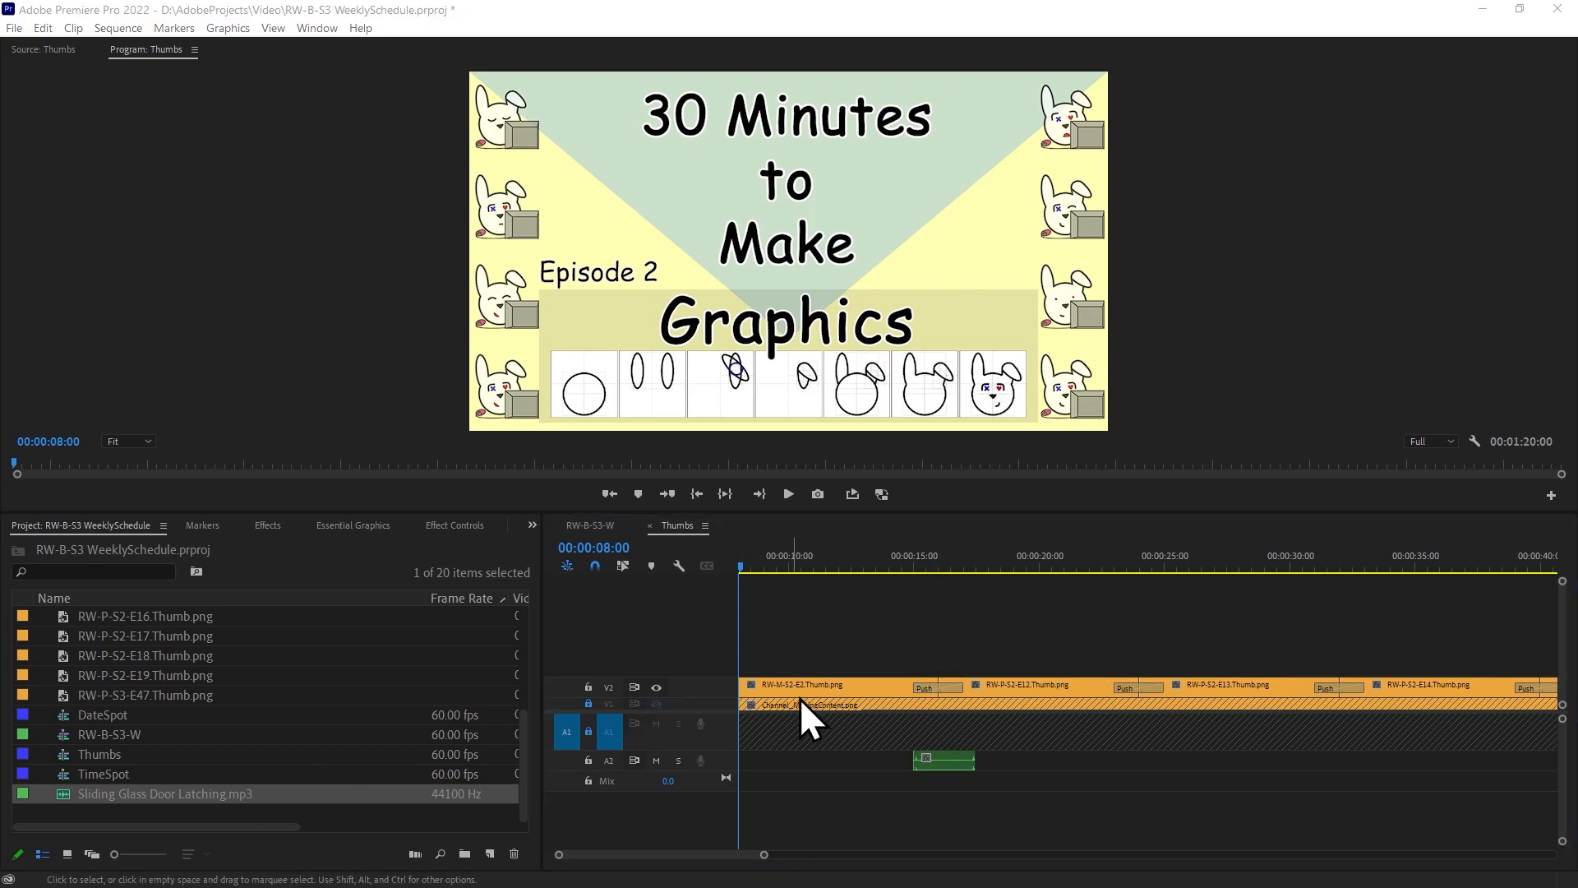
click(928, 689)
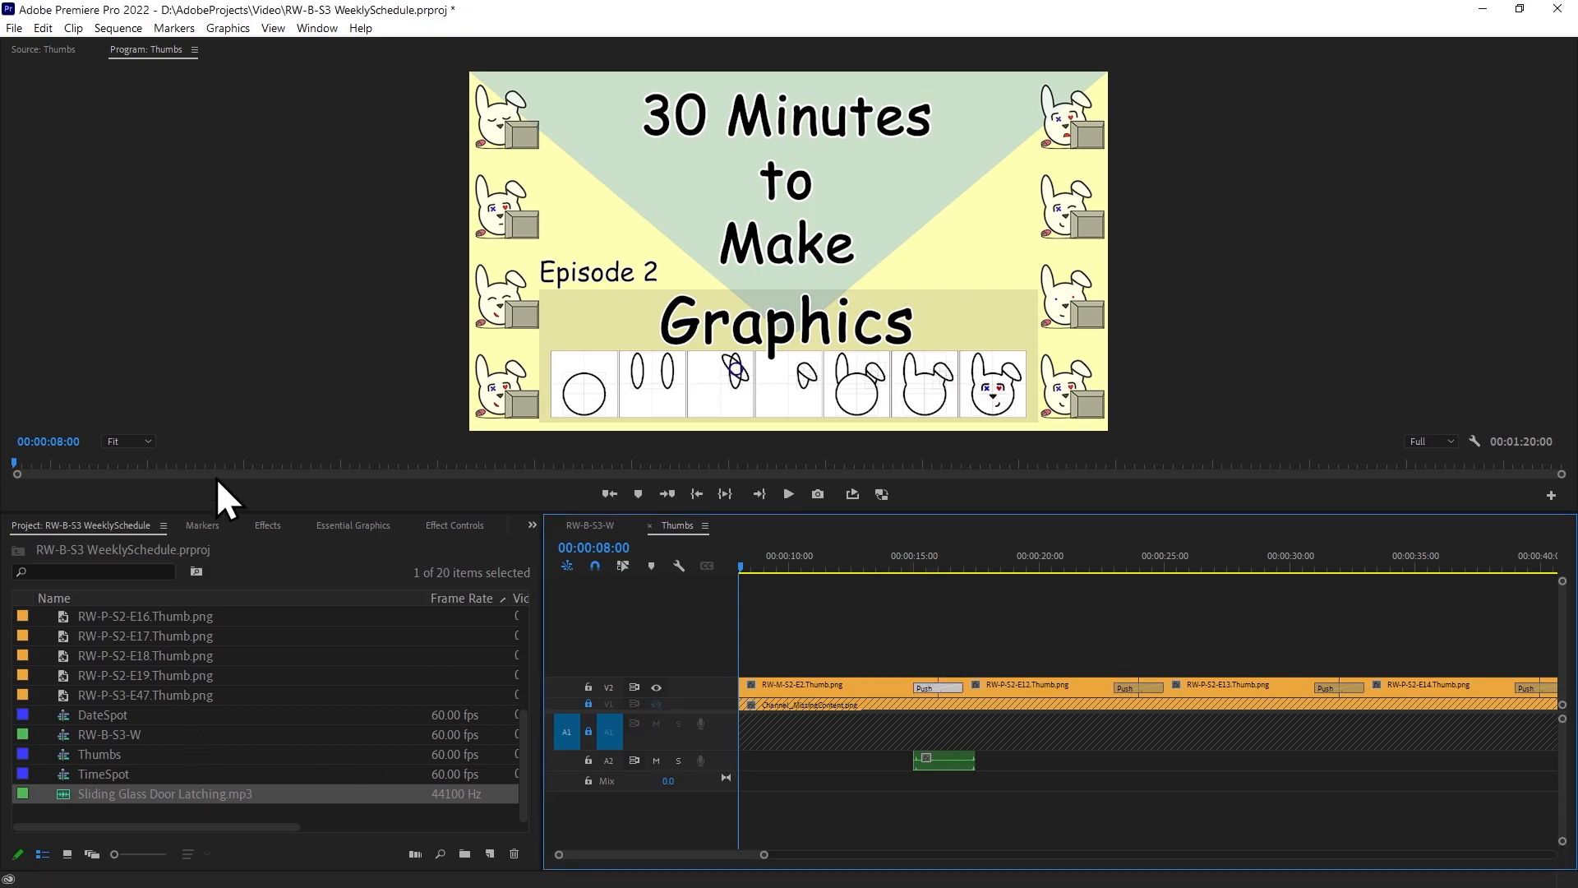
click(467, 525)
click(260, 612)
click(265, 607)
text(1)
key(Return)
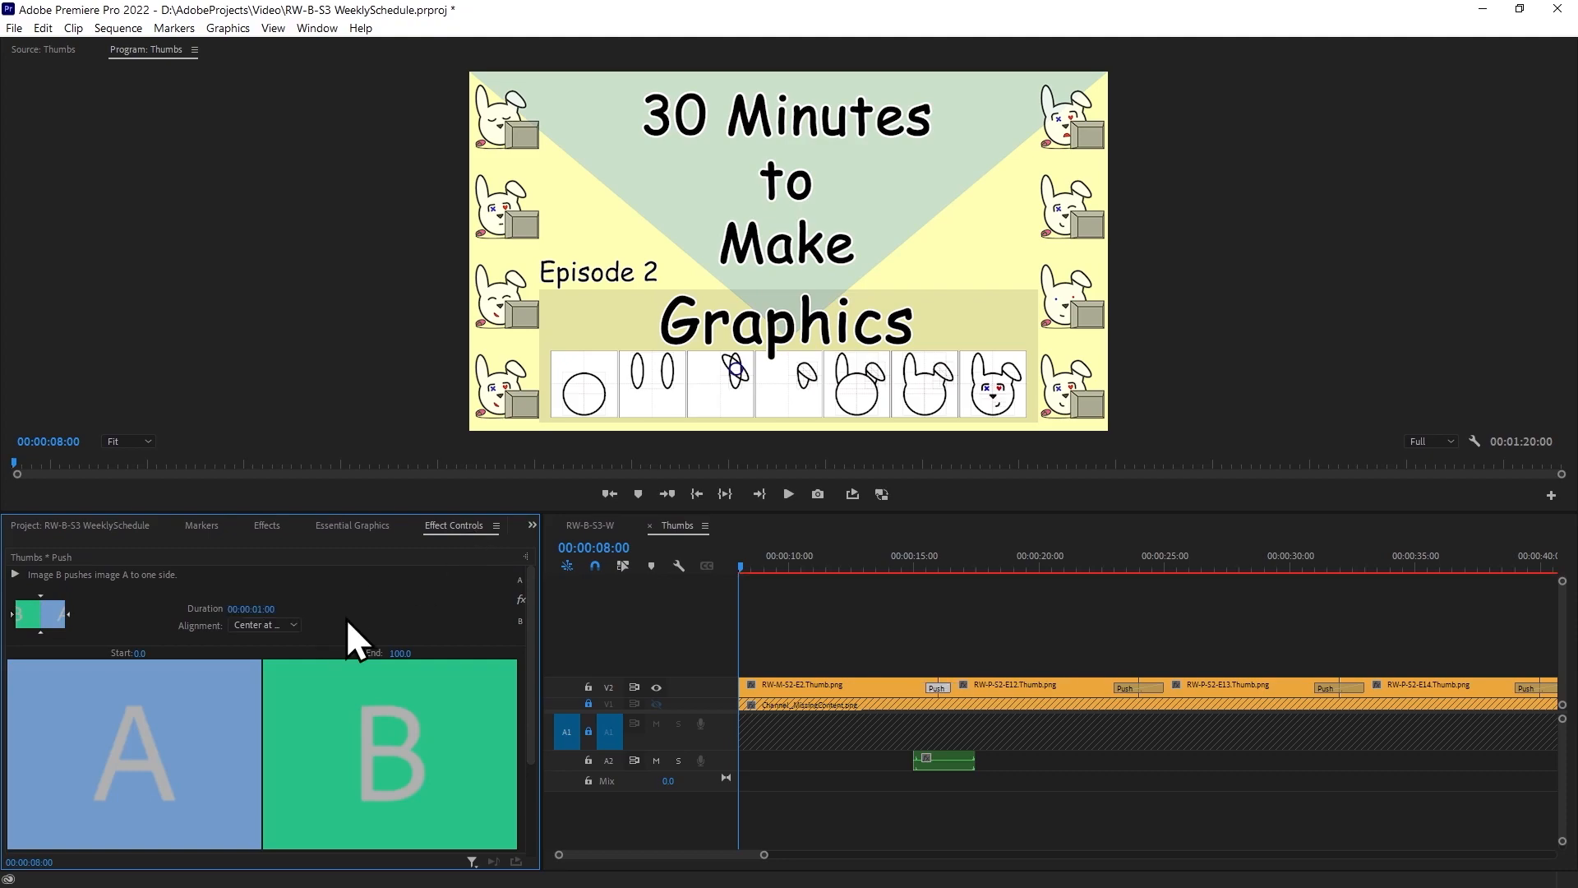
click(959, 614)
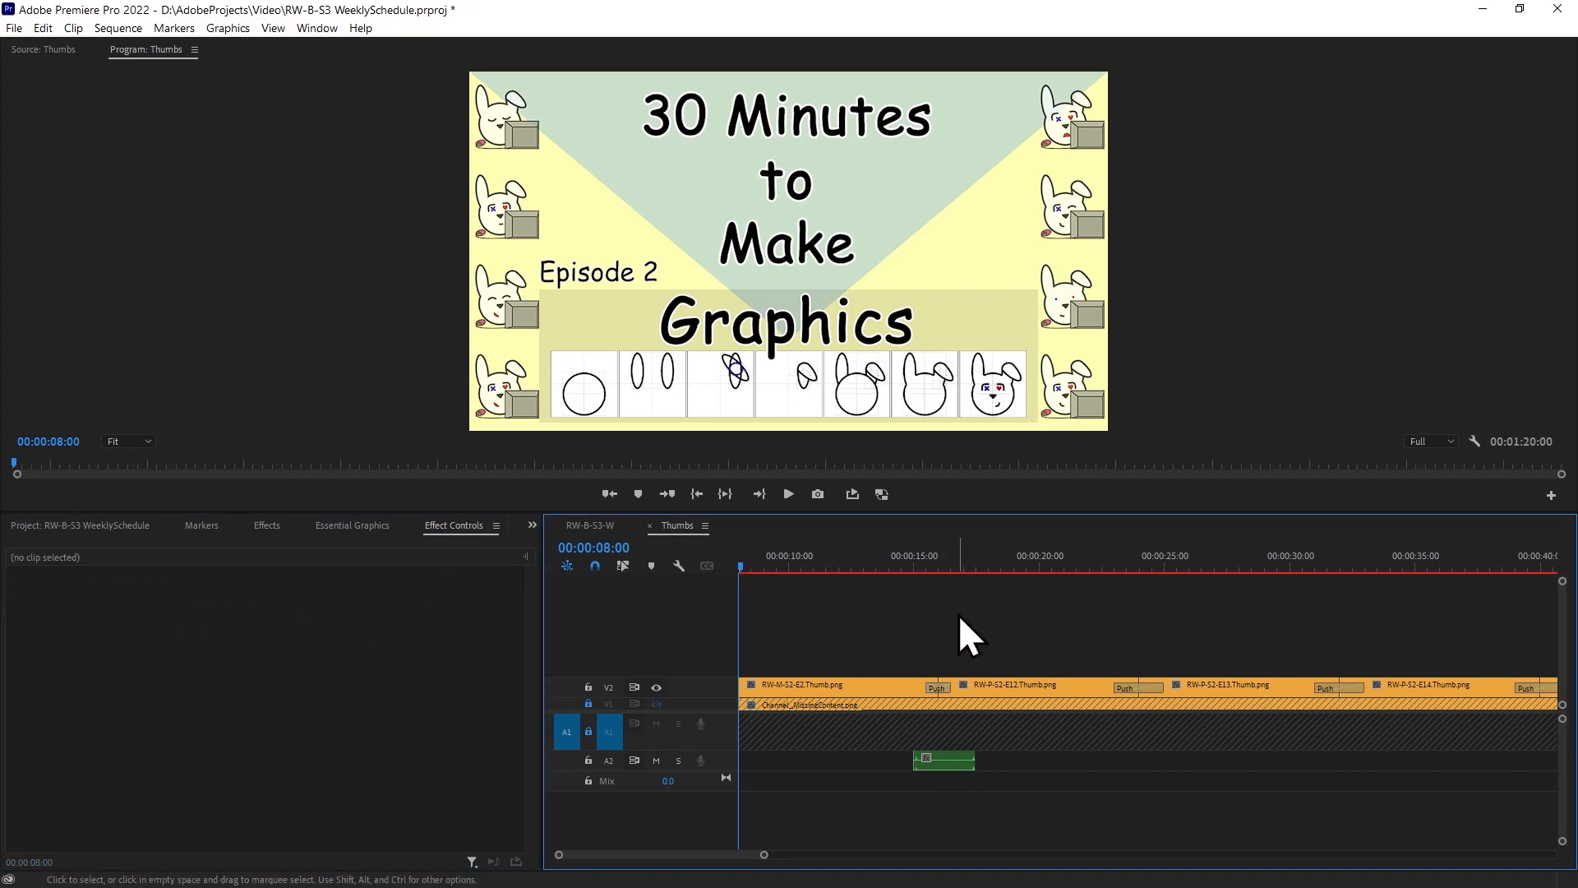
Line up the sound clip's end with the playhead at 00:00:15:58 and check the clip's duration in Clip Speed/Duration.
click(941, 569)
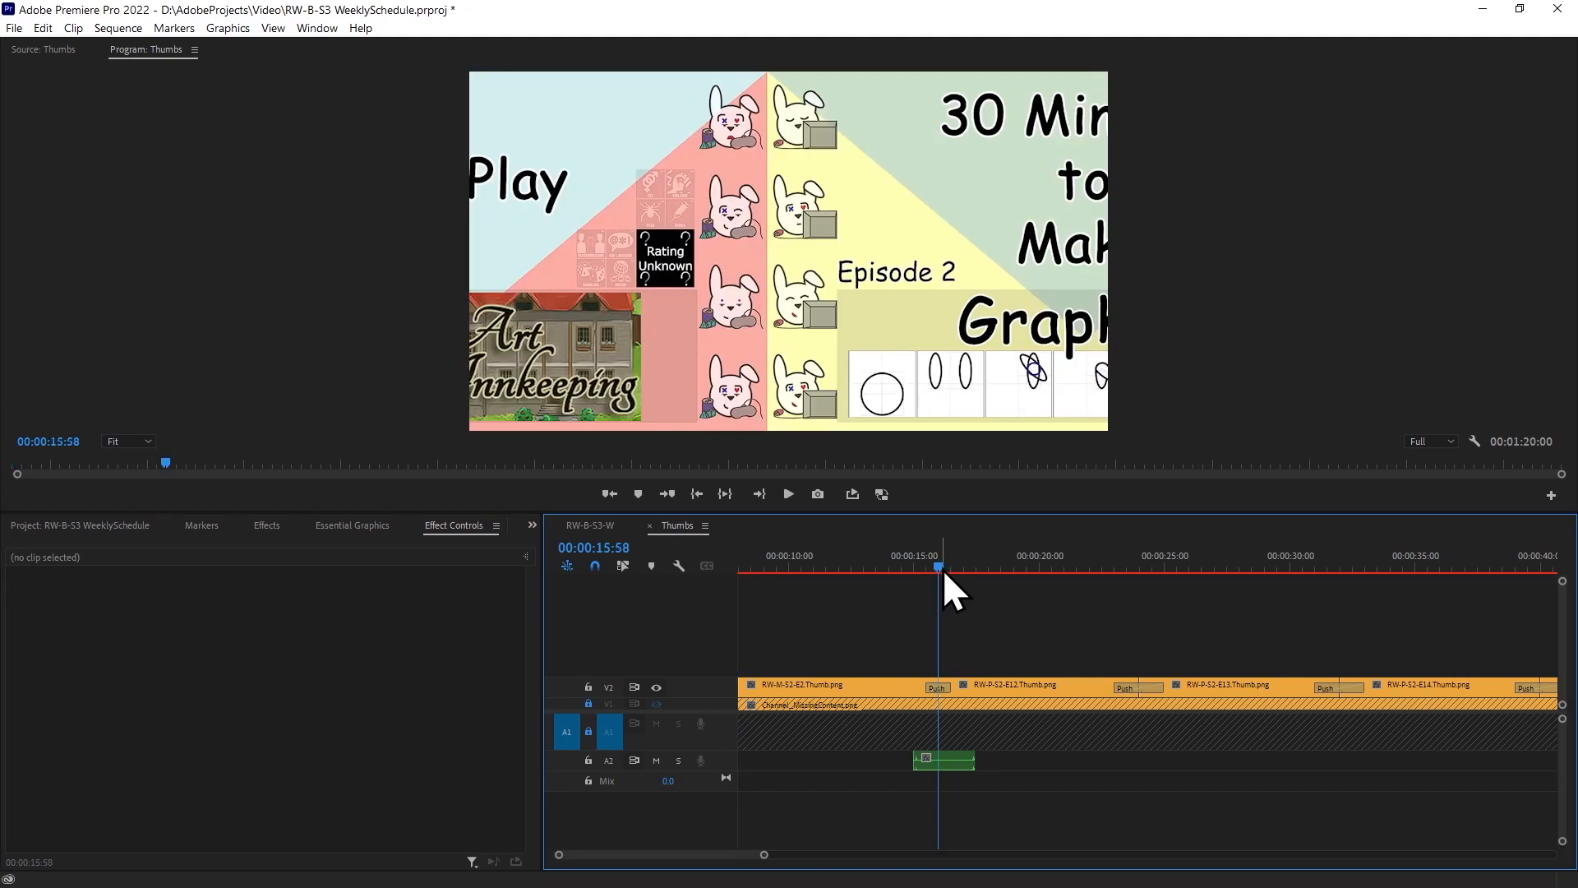
drag(945, 766, 903, 763)
right_click(885, 761)
click(1110, 742)
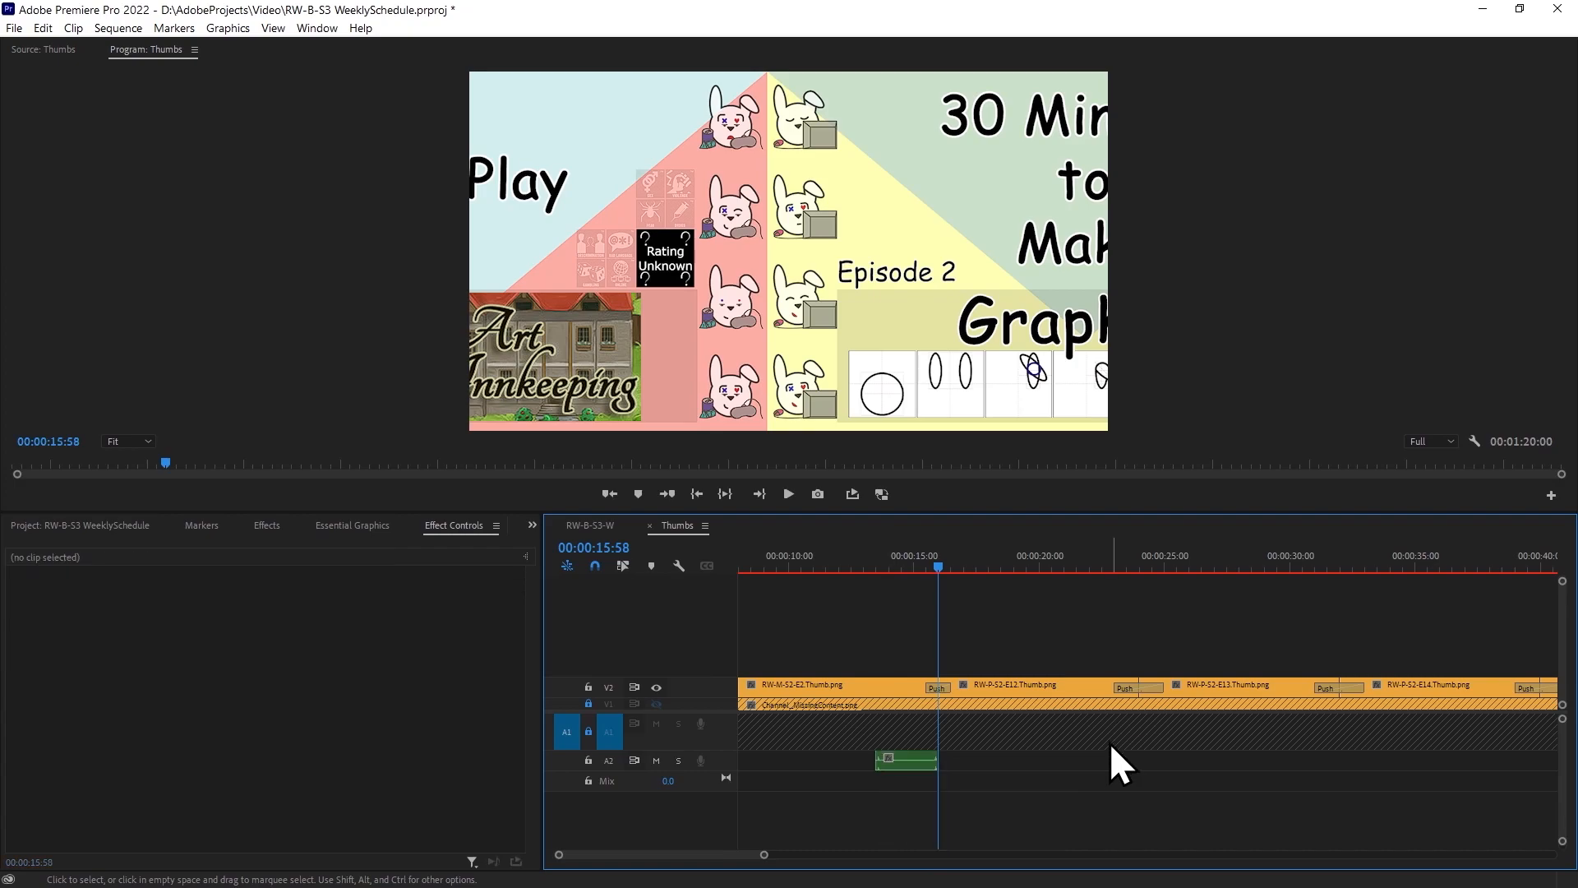
right_click(914, 763)
click(1023, 538)
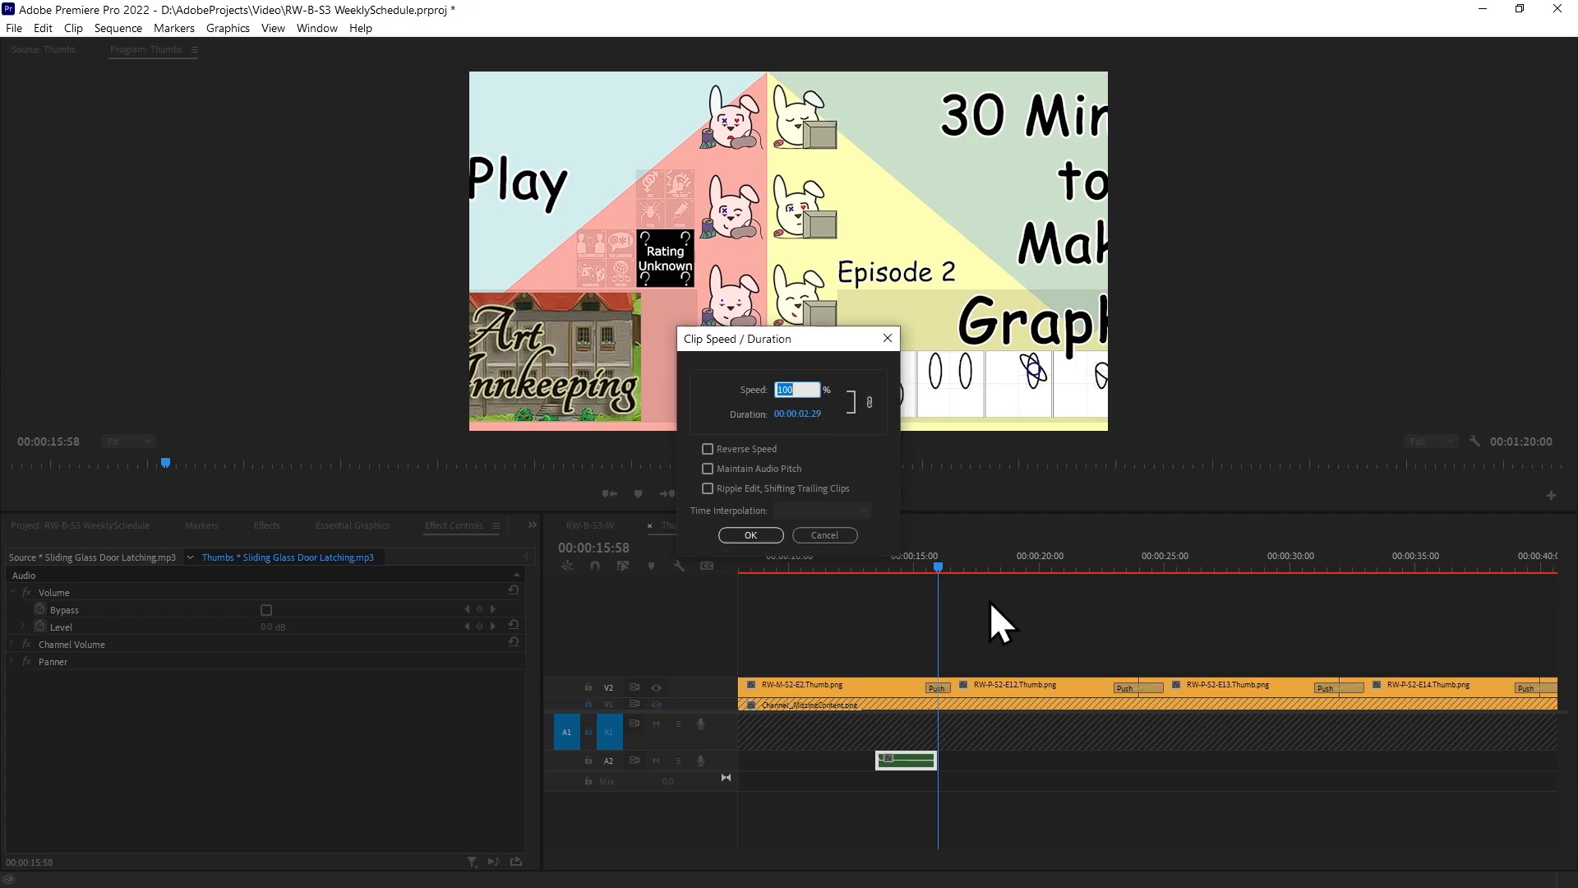
click(825, 535)
With the sound clip moved aside, add a marker at 00:00:15:58 and move the playhead back 1 second 15 frames.
drag(921, 761, 840, 761)
click(973, 767)
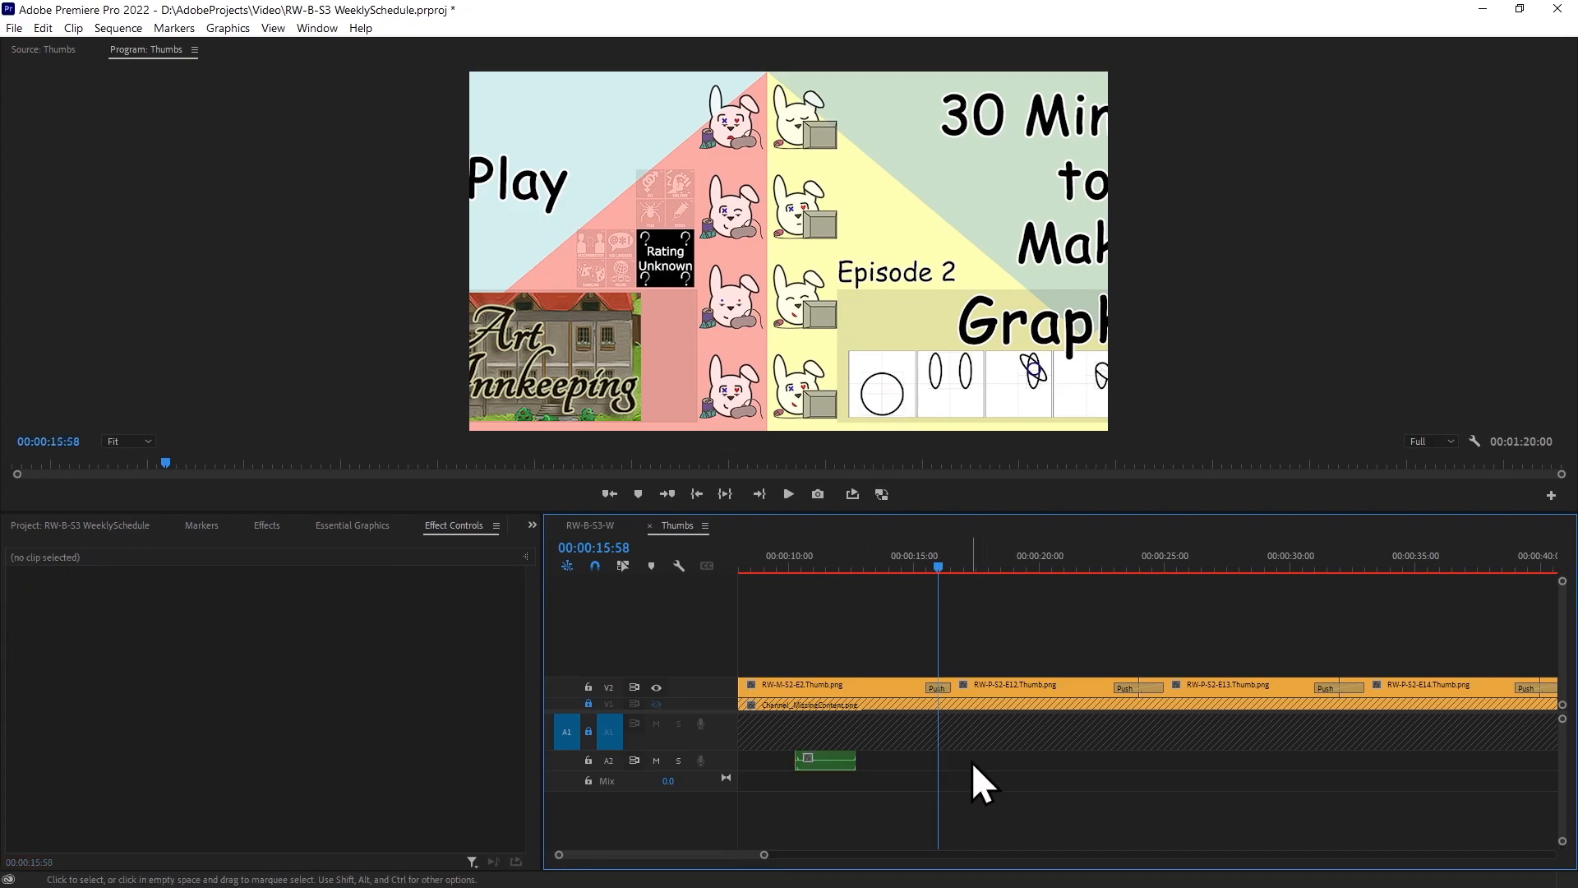
text(-)
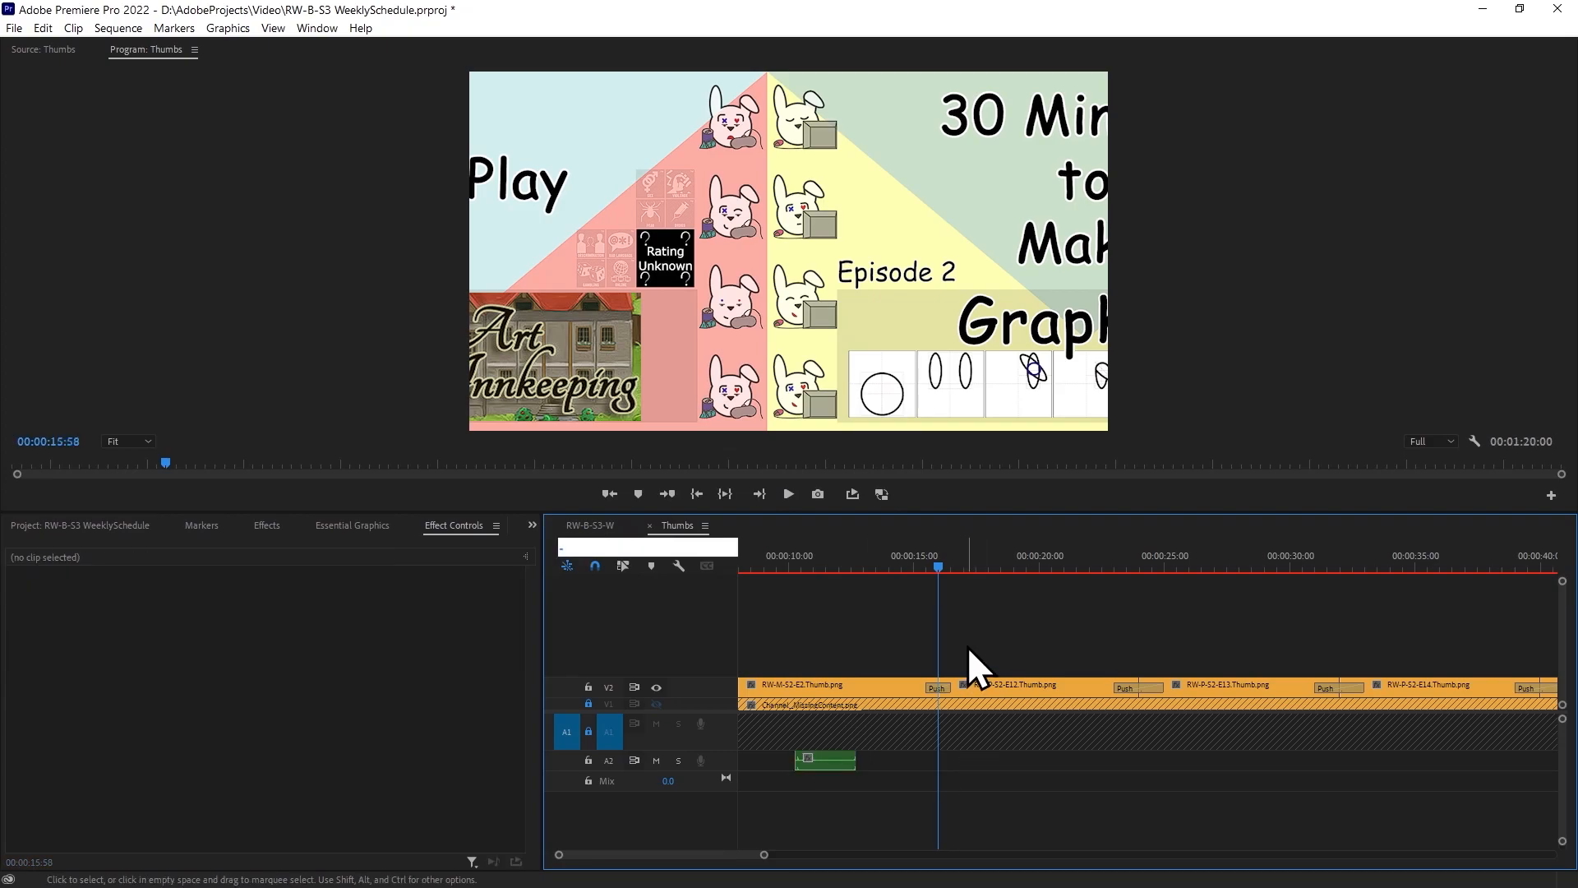
key(Escape)
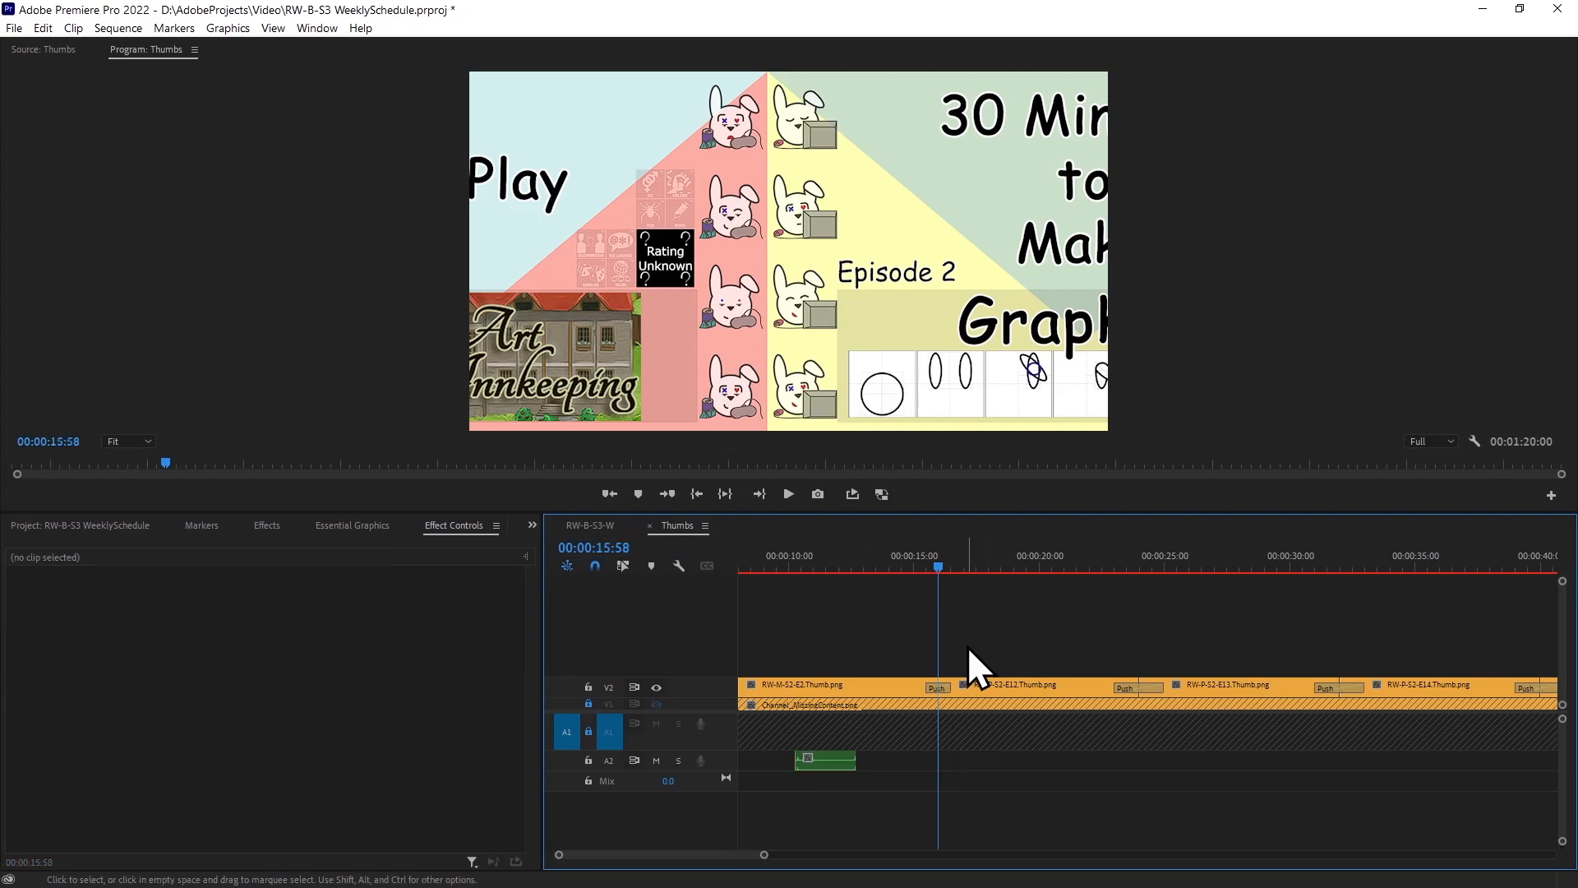
text(m-1.15)
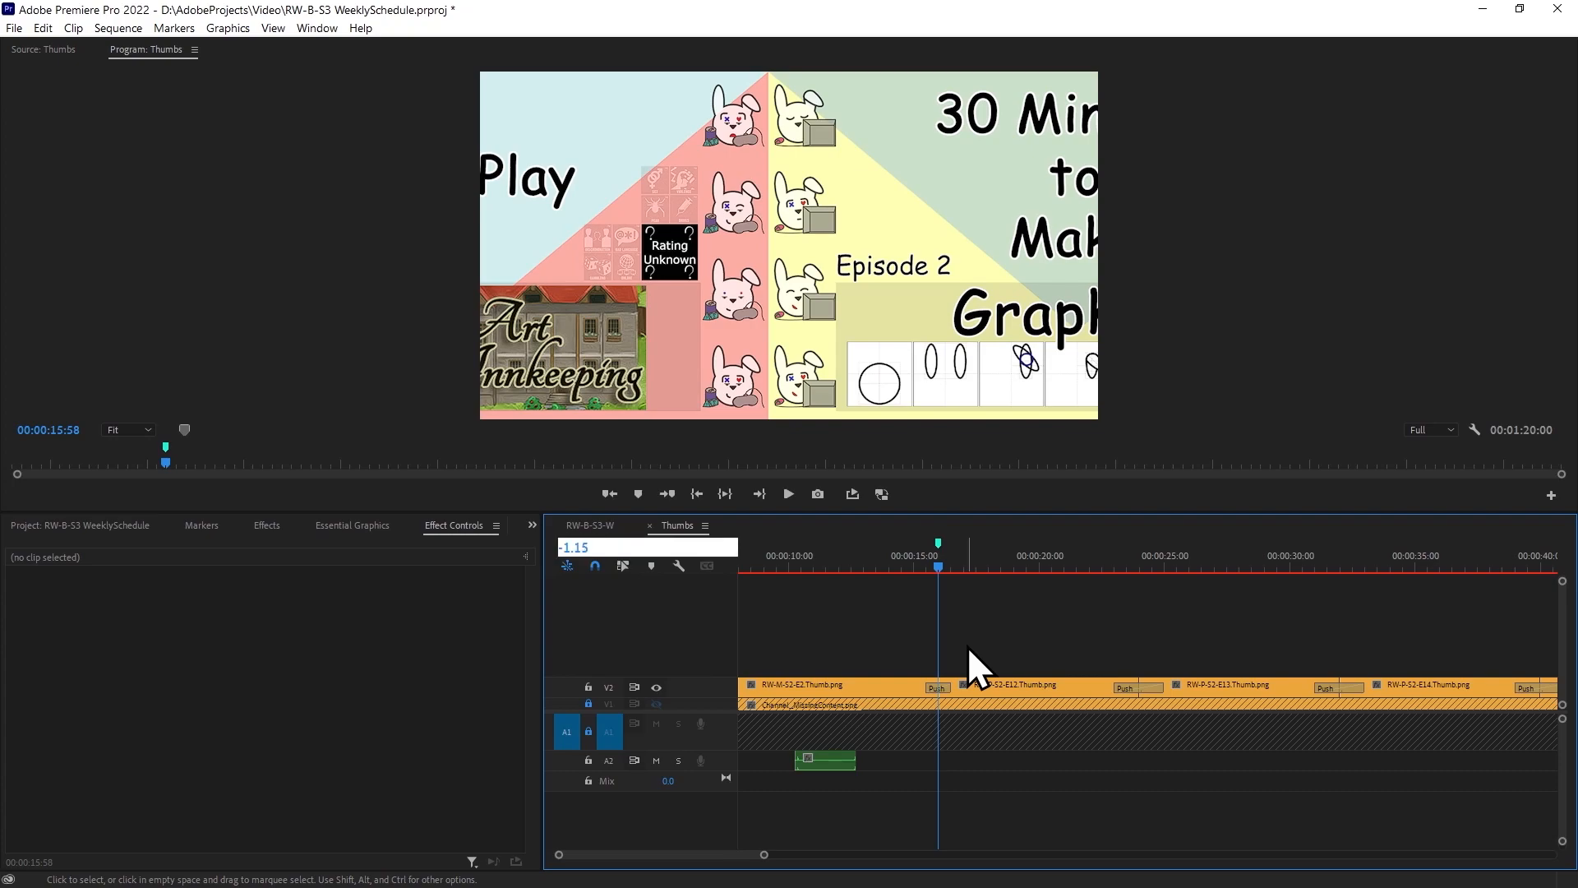
key(Return)
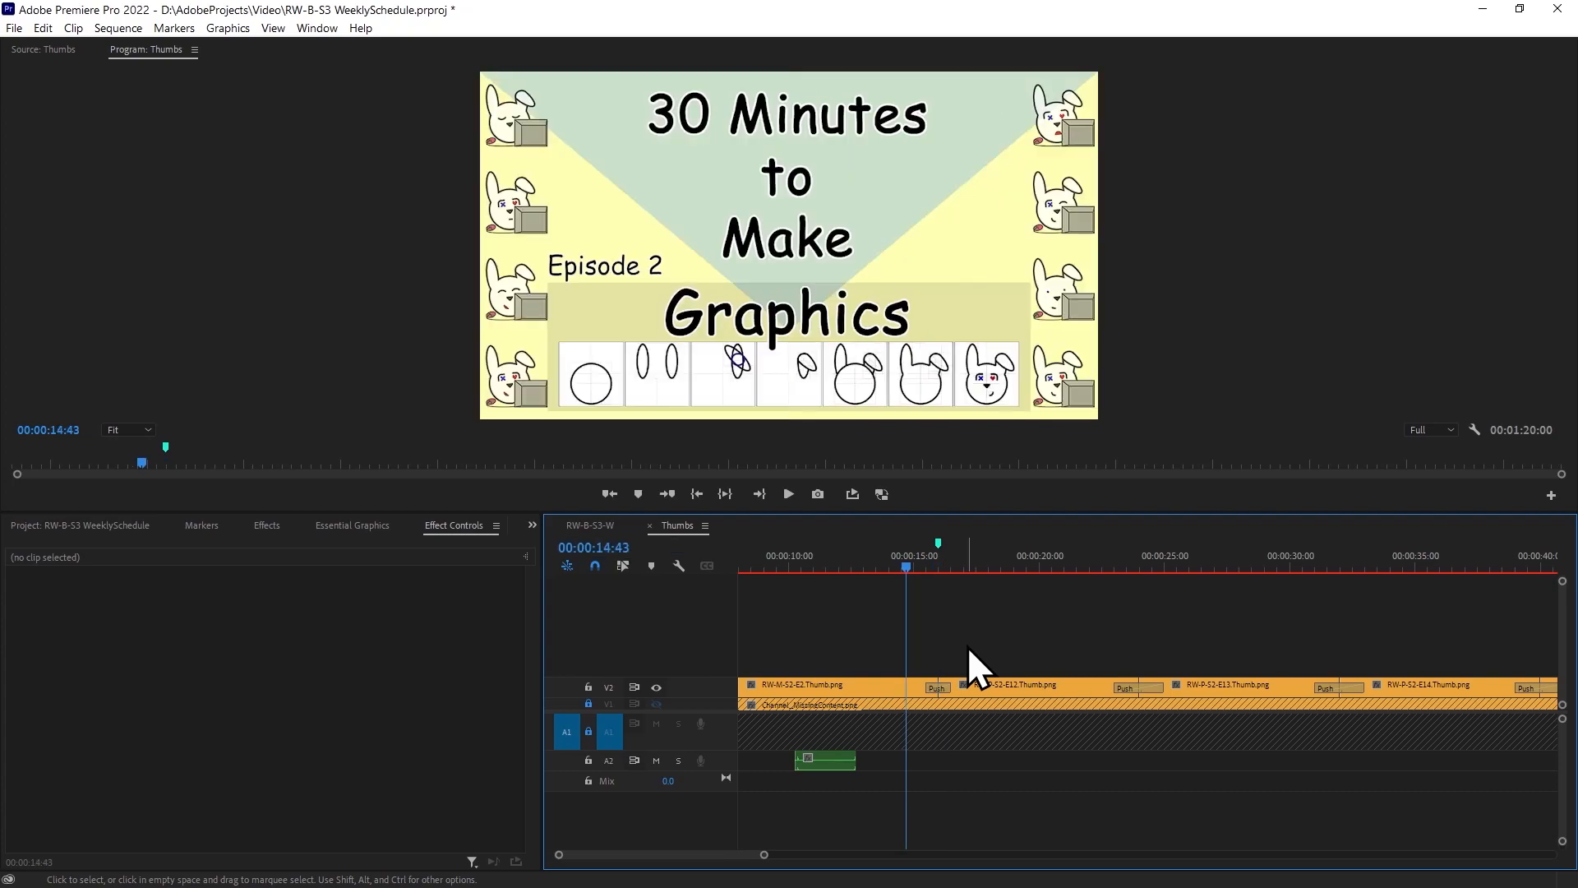
Move the sound clip on A2 to start at 00:00:14:43 and add a sequence marker there.
drag(828, 767, 937, 772)
click(1065, 783)
key(m)
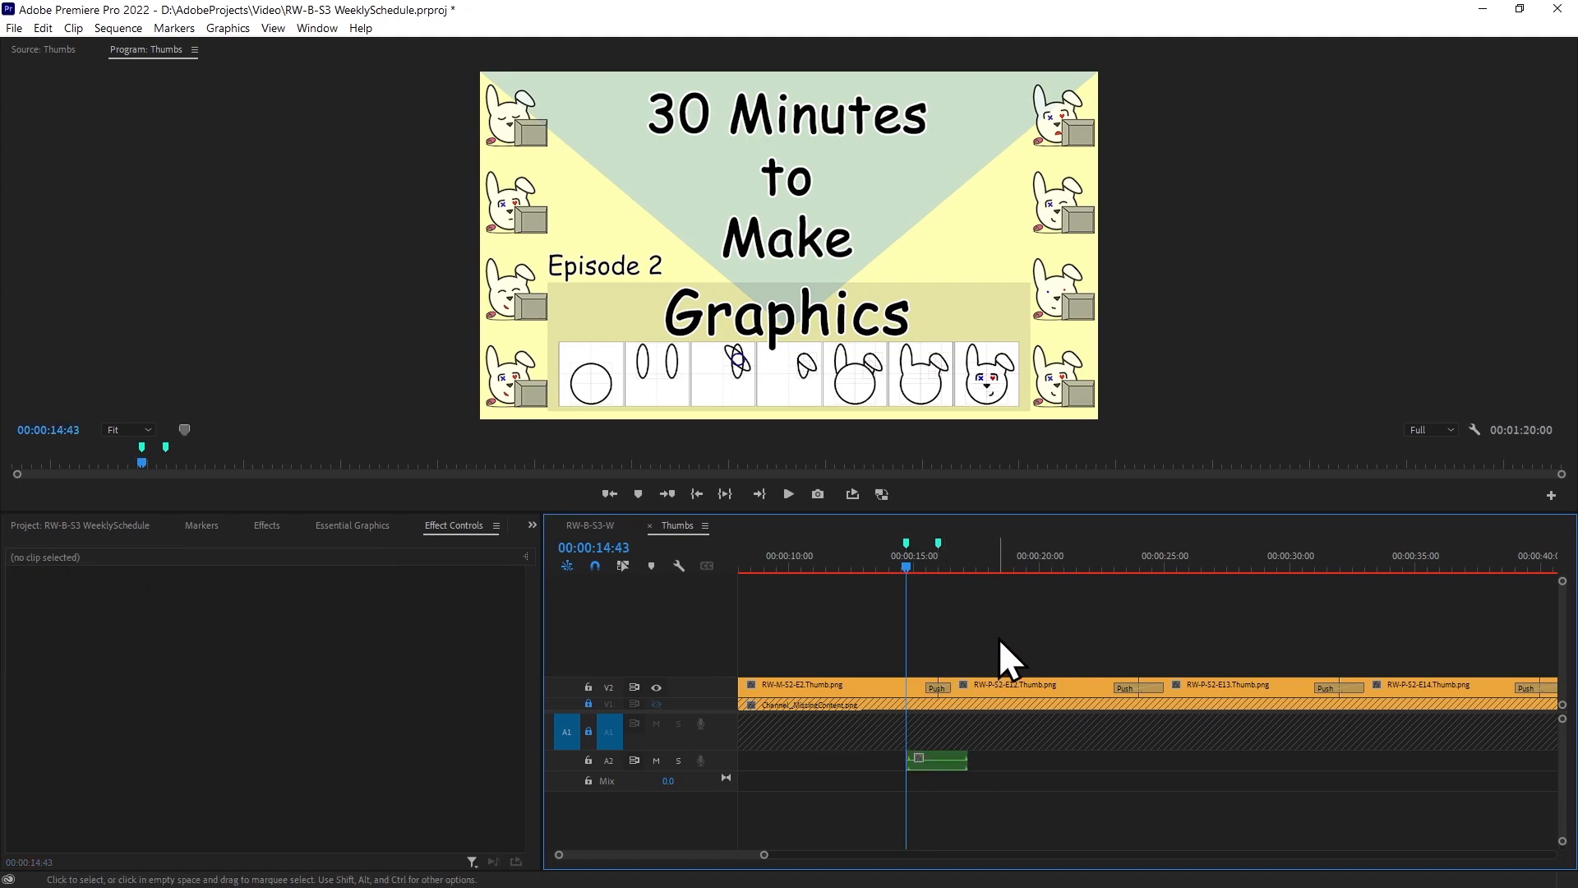
Unlock audio track A1, target A2 instead of A1, and patch the audio source to A2.
key(Home)
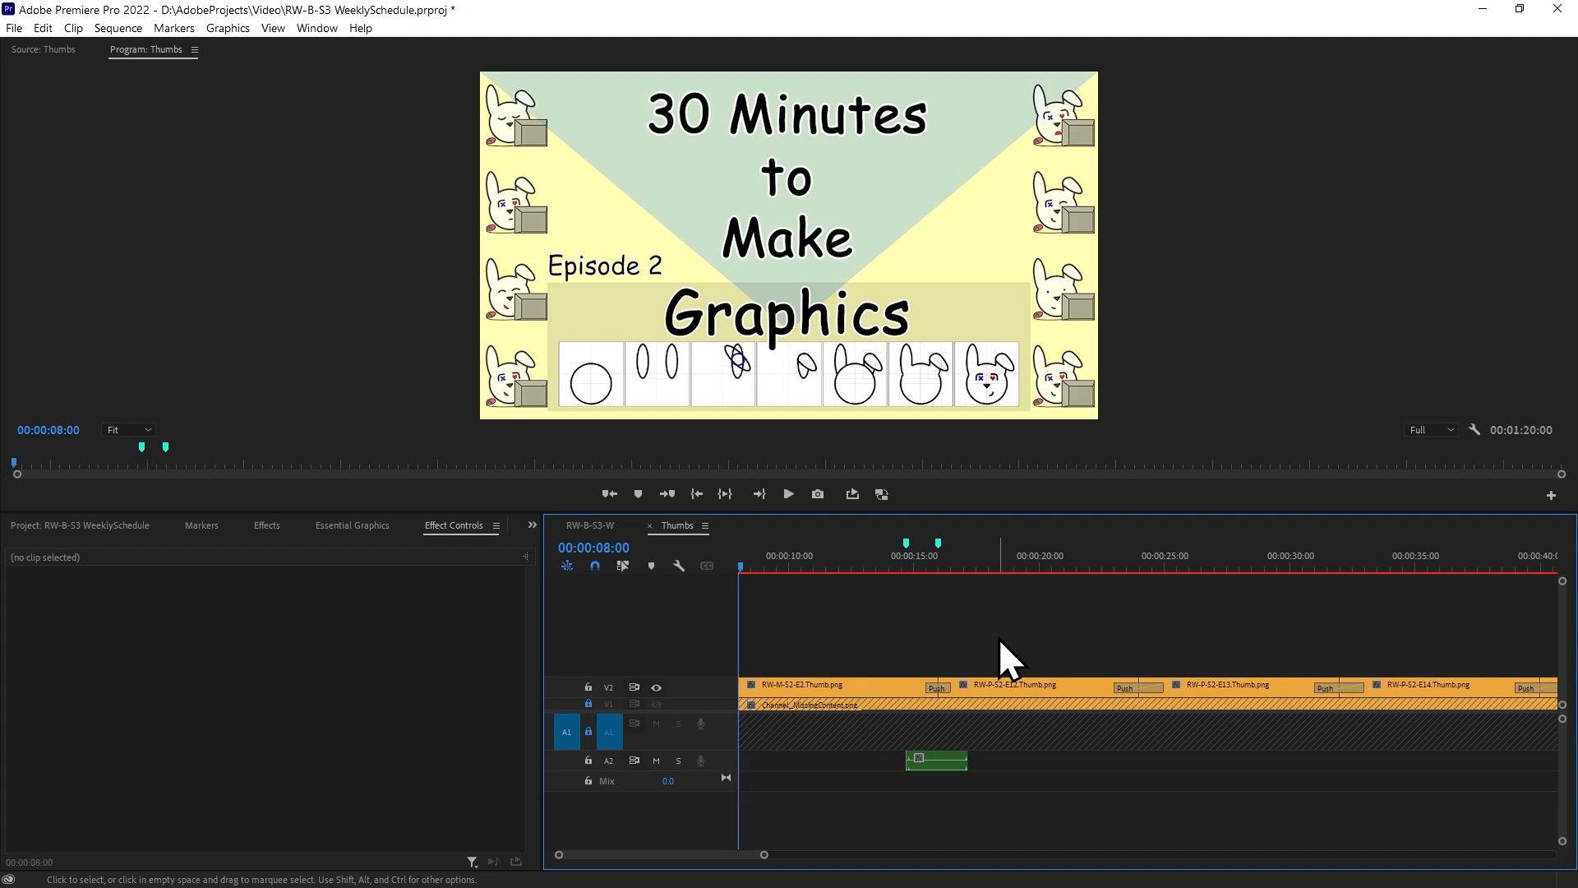
click(611, 759)
click(605, 730)
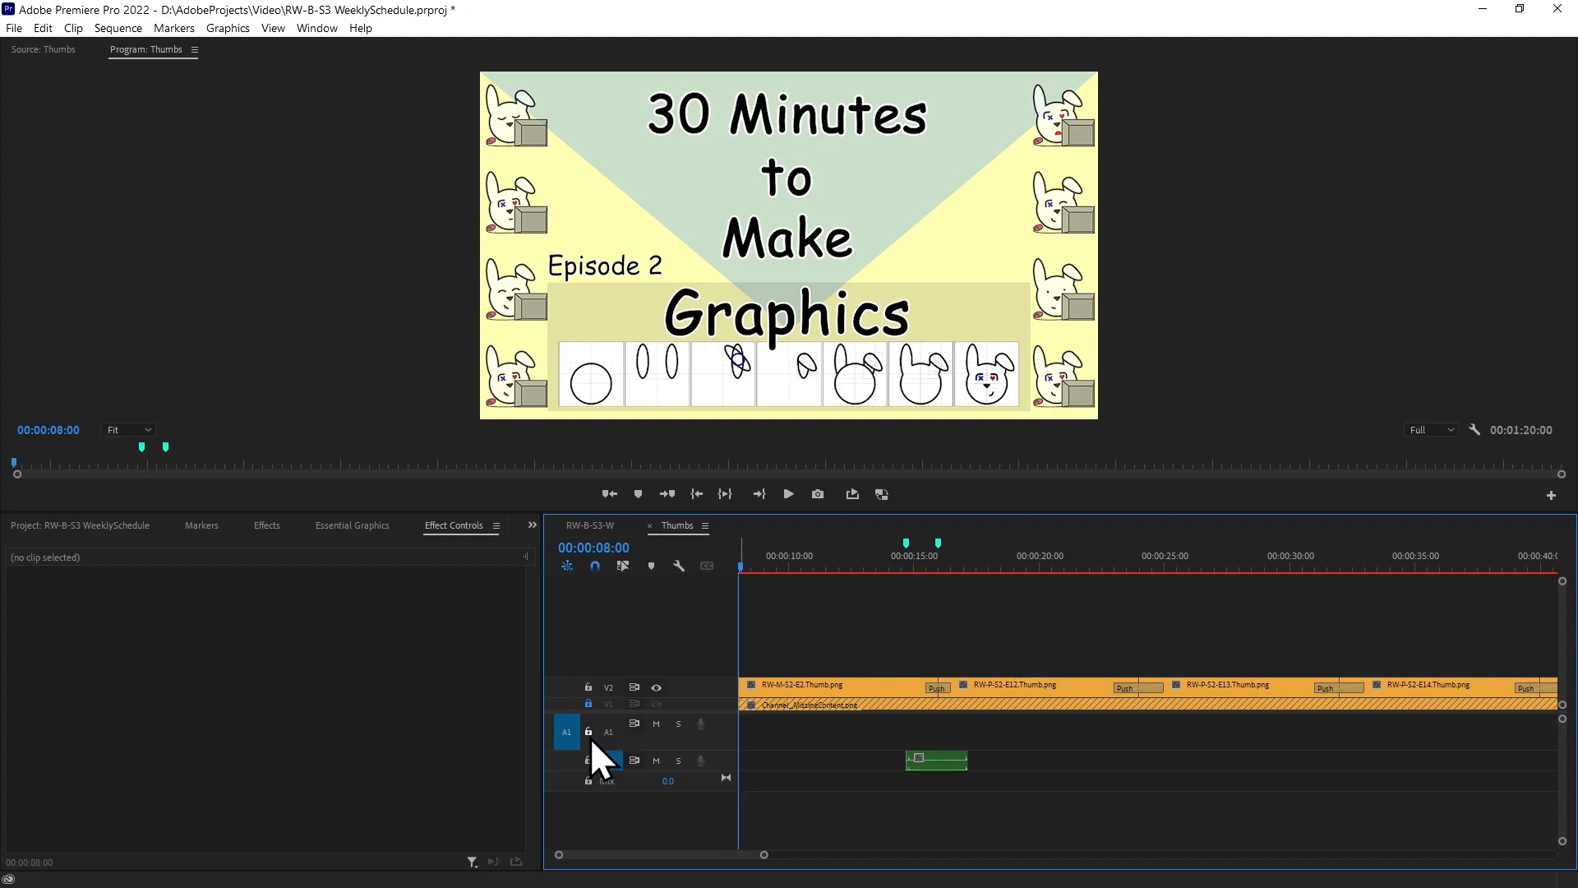
drag(569, 730, 570, 761)
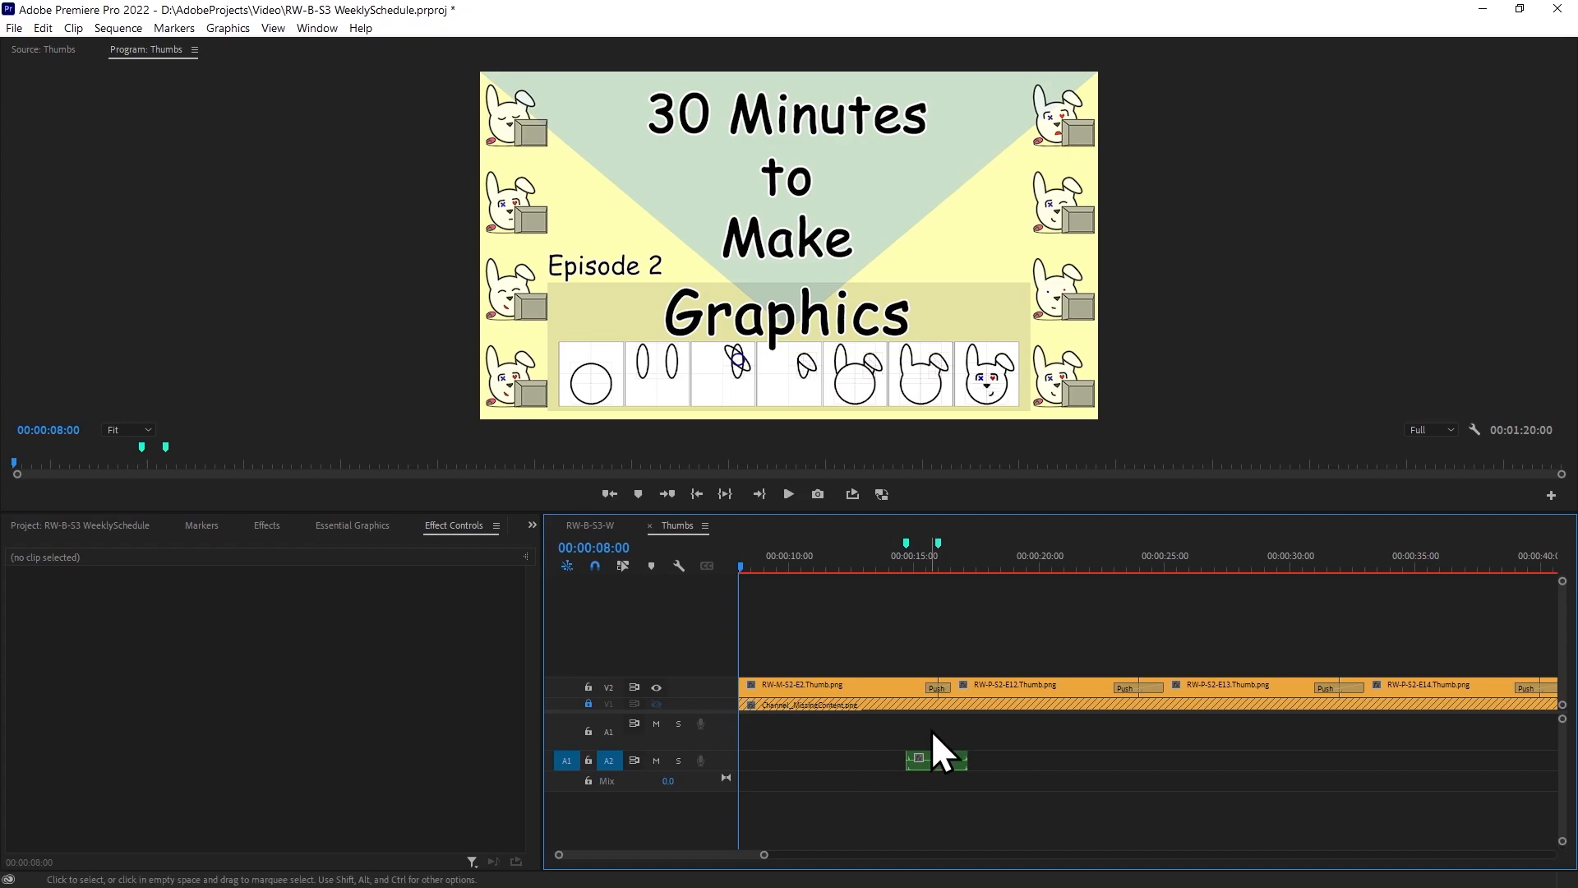
Add a sequence marker at the end of the A2 sound clip, at 00:00:17:12.
key(shift+m)
key(m)
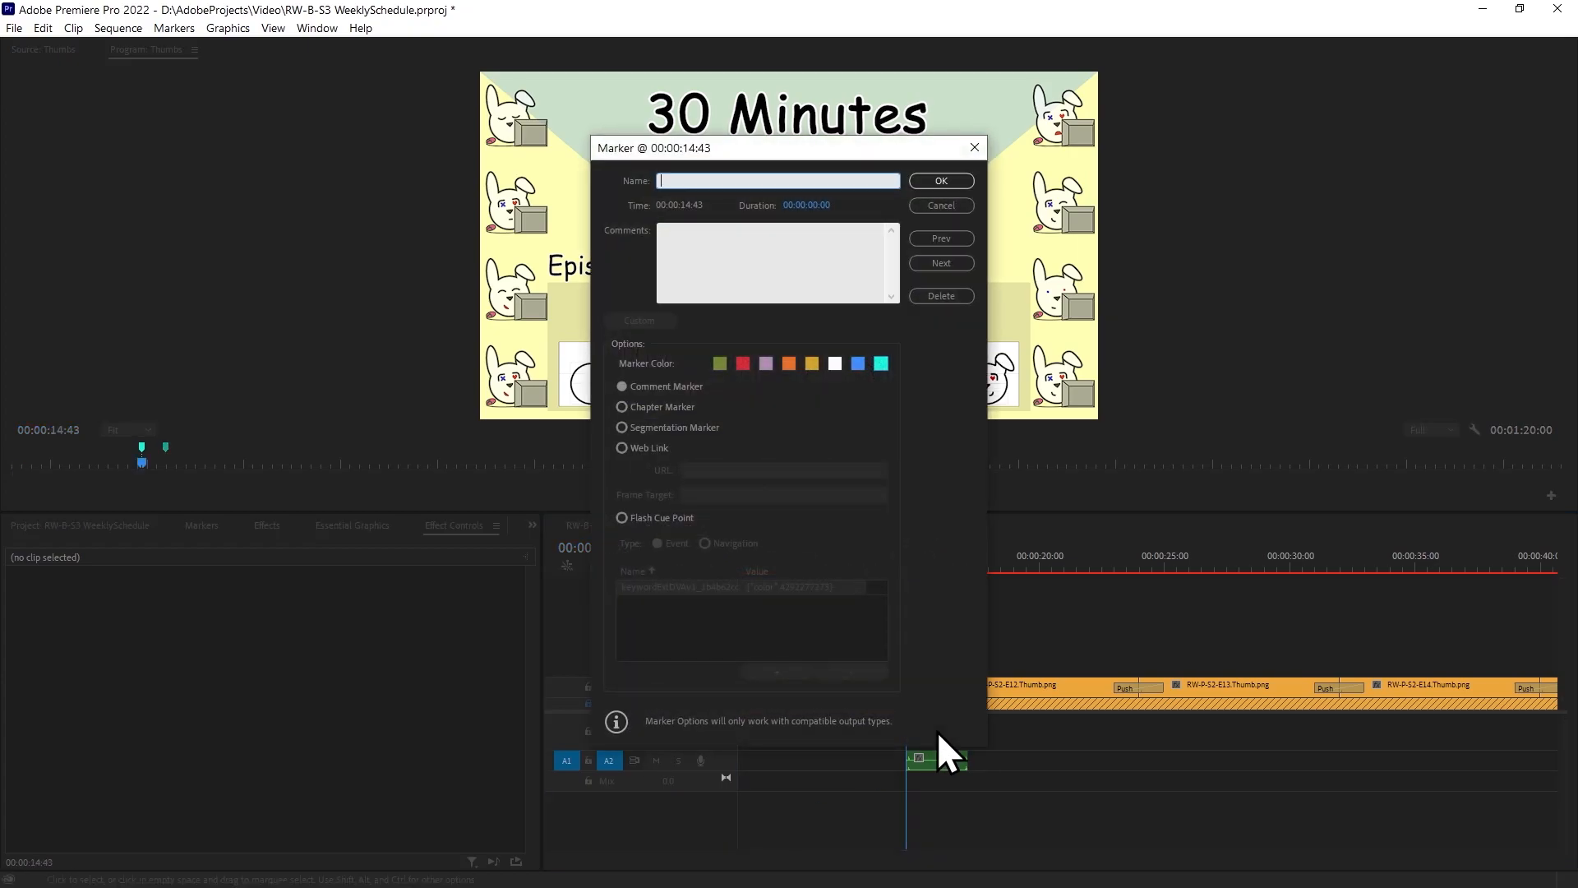
click(976, 151)
key(Down)
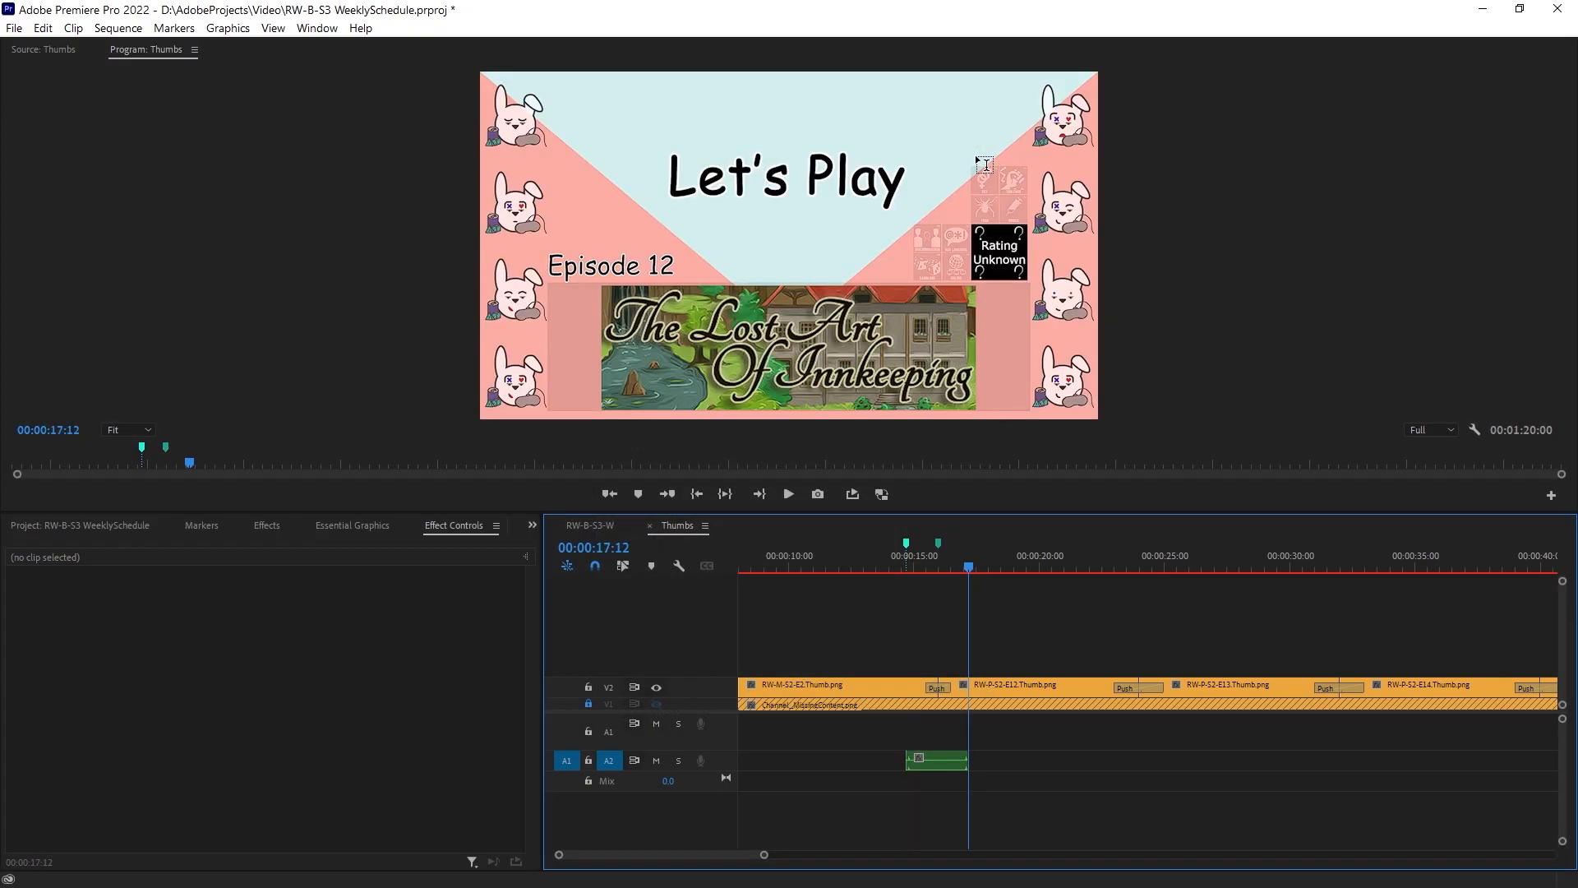
key(m)
Play the first Push transition with its sound and check where the sound clip ends.
click(886, 569)
key(space)
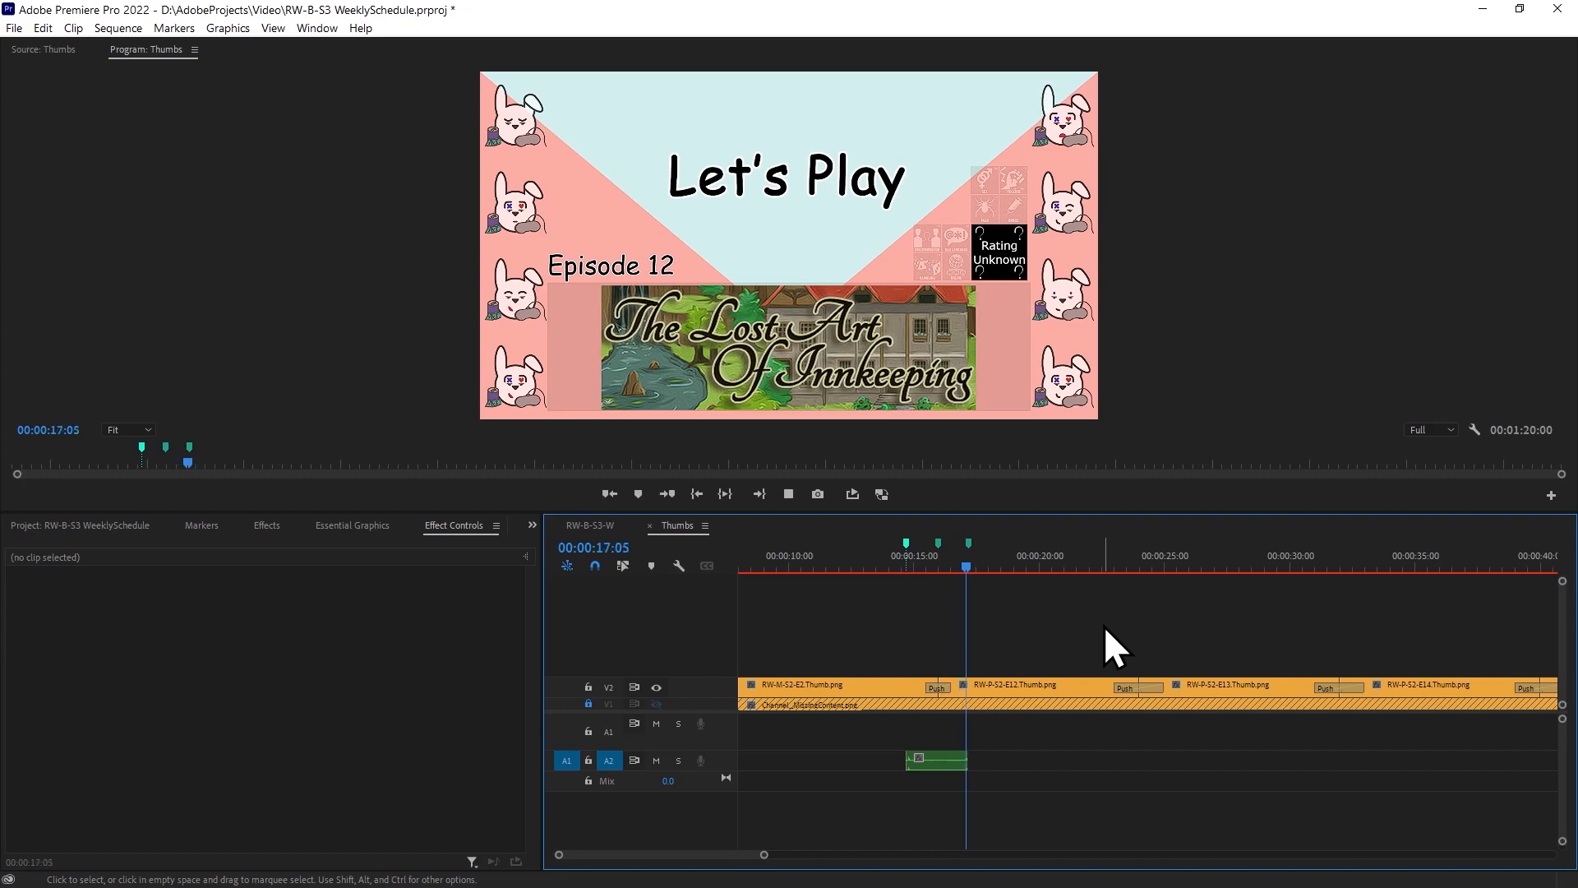
key(space)
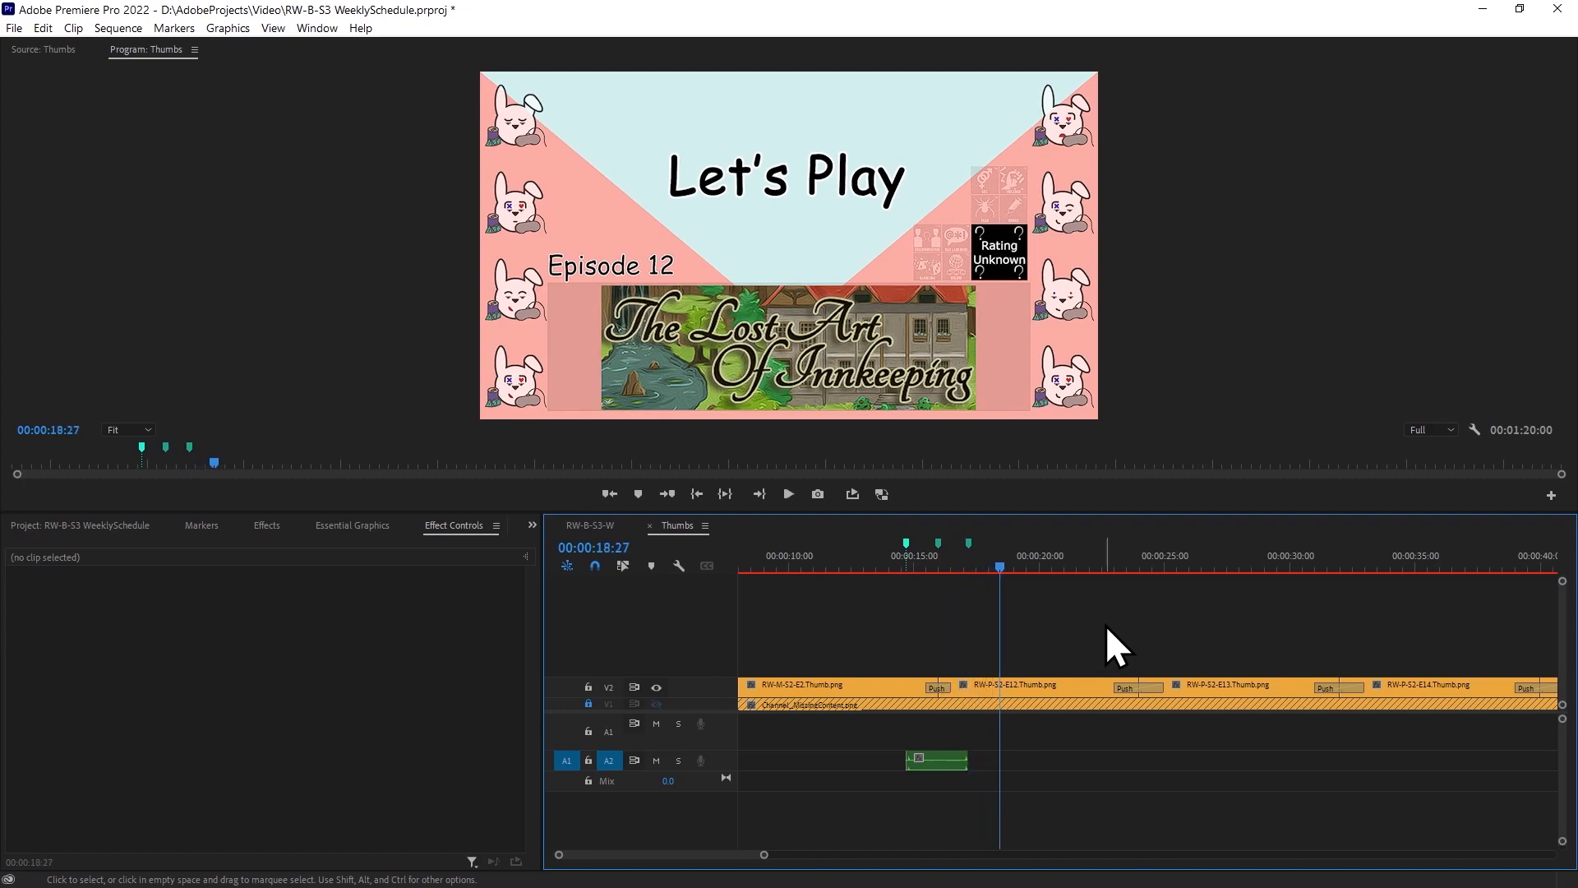
click(972, 569)
drag(964, 564, 961, 567)
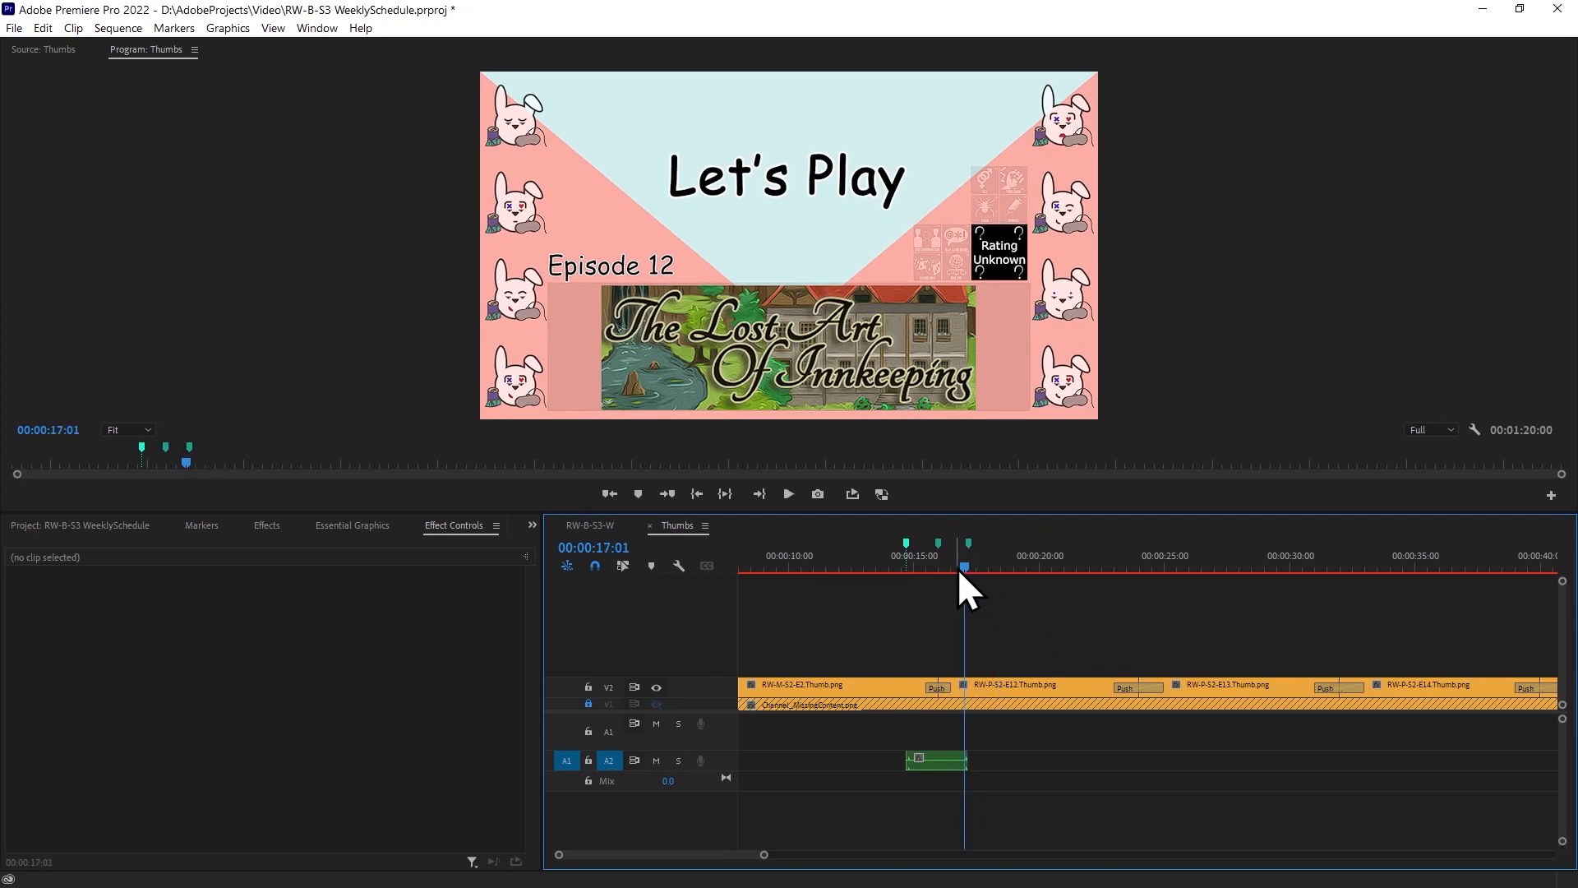
Extend the sound clip's end on A2 to 00:00:17:24 and check its duration in Clip Speed/Duration.
drag(763, 855, 610, 855)
drag(1230, 762, 1316, 767)
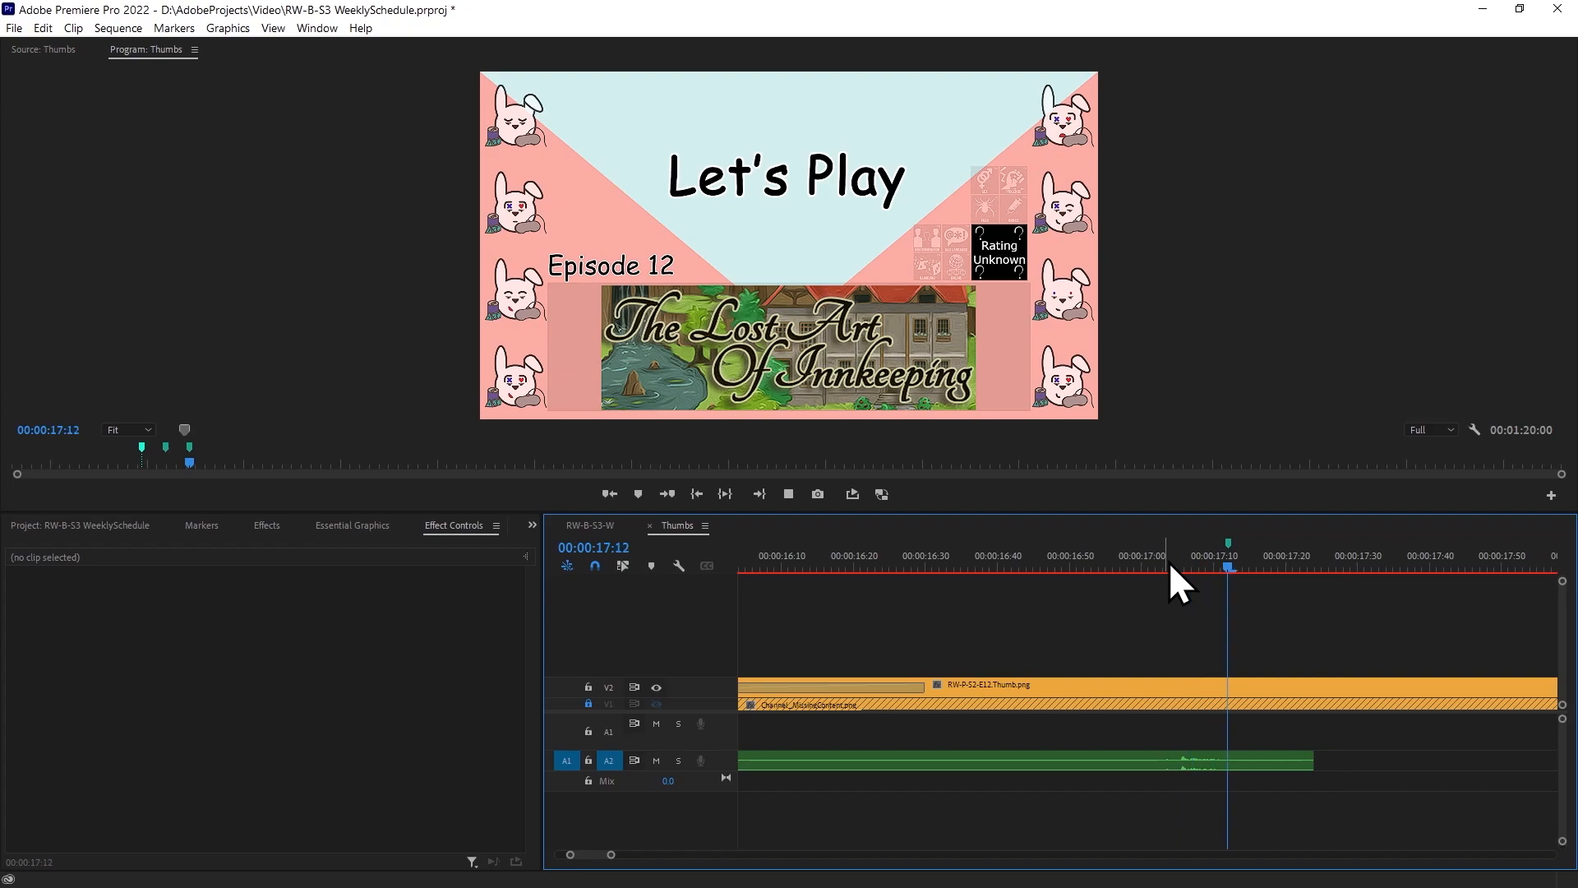
right_click(1112, 757)
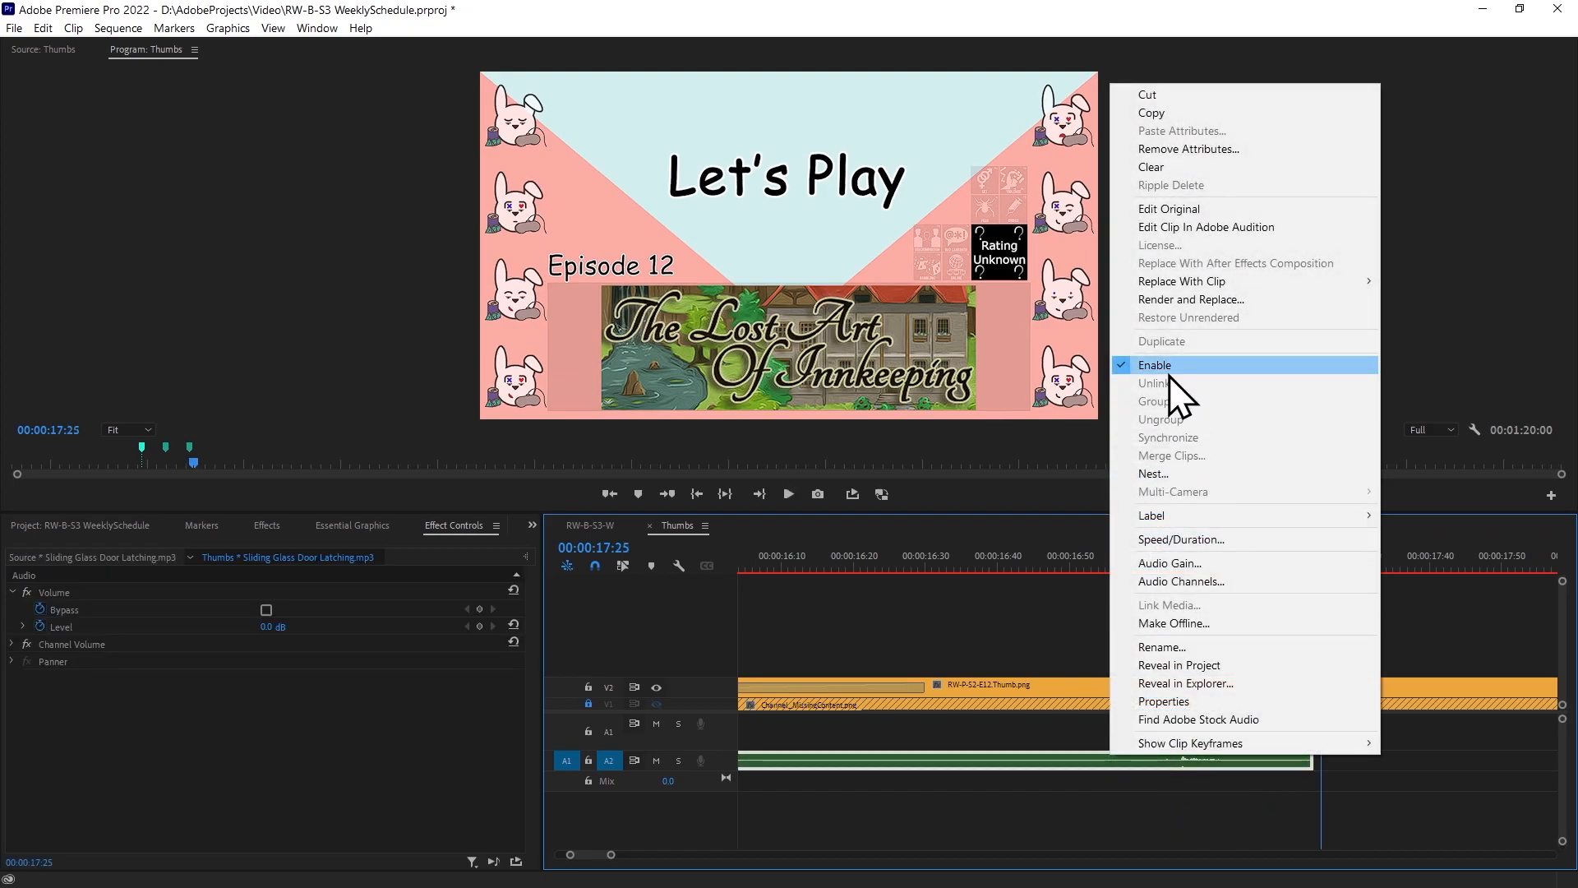
click(1184, 539)
key(Tab)
click(881, 346)
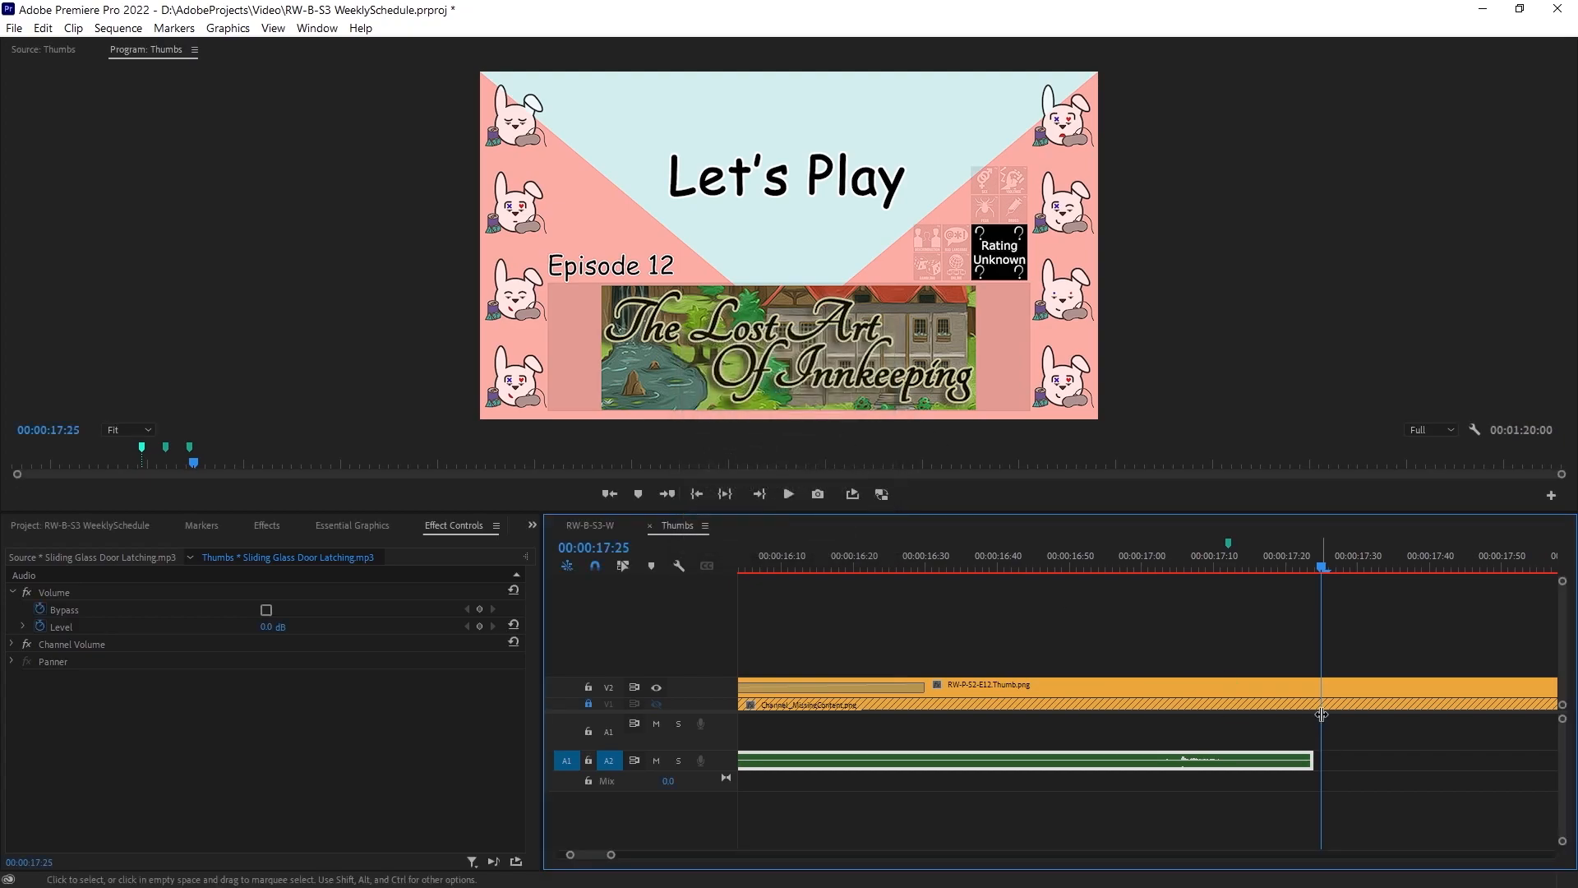
Trim the sound clip's end back to 00:00:17:23 and check its duration in Clip Speed/Duration.
click(1363, 741)
key(Left)
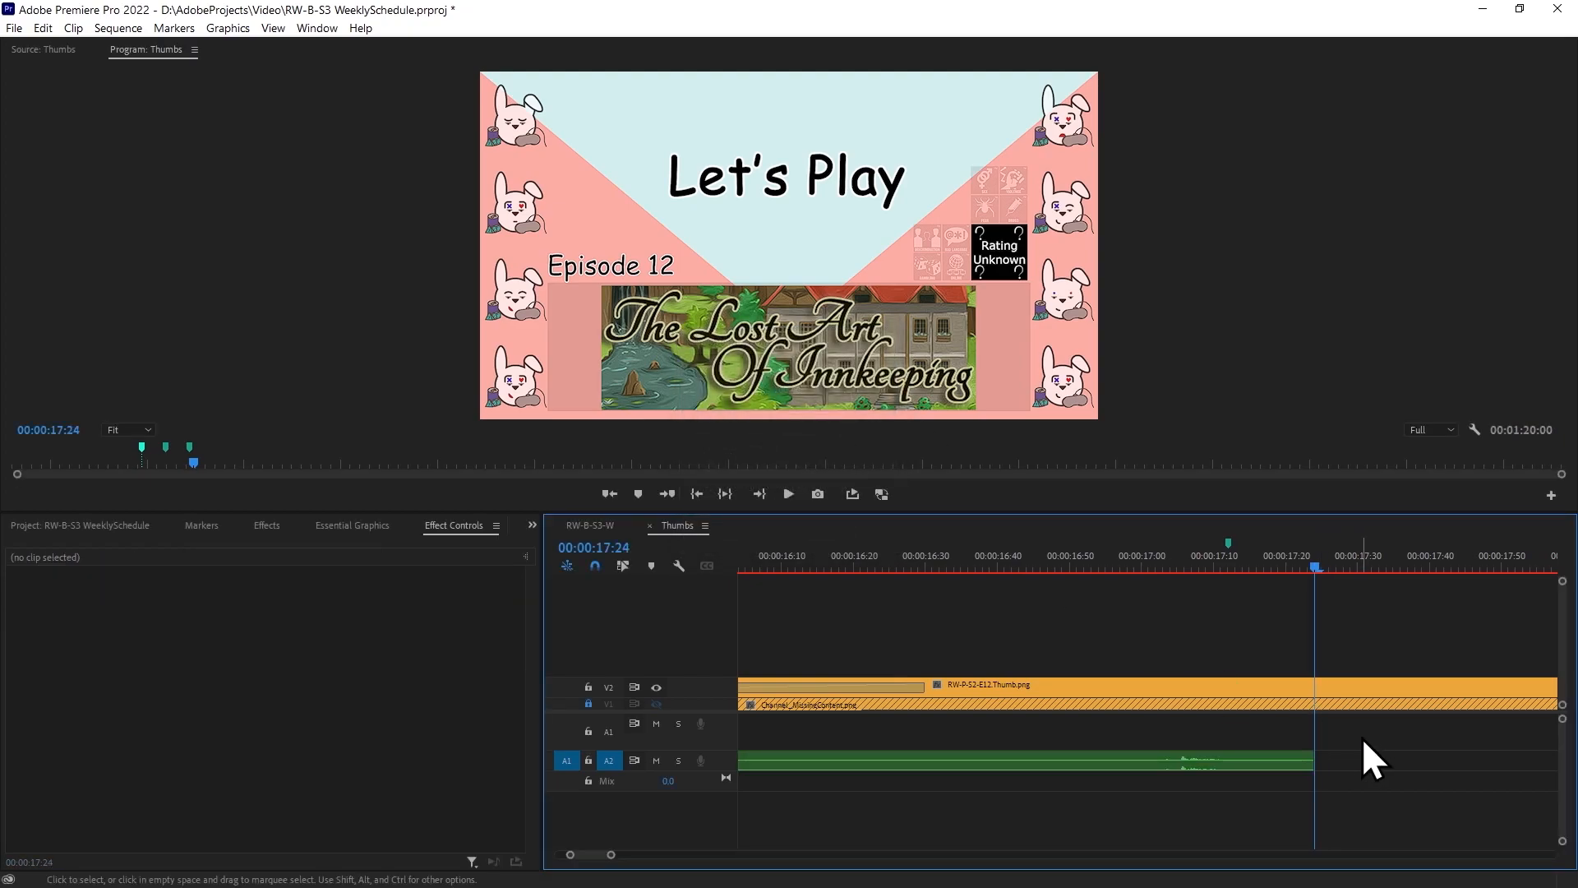
text(-0.07)
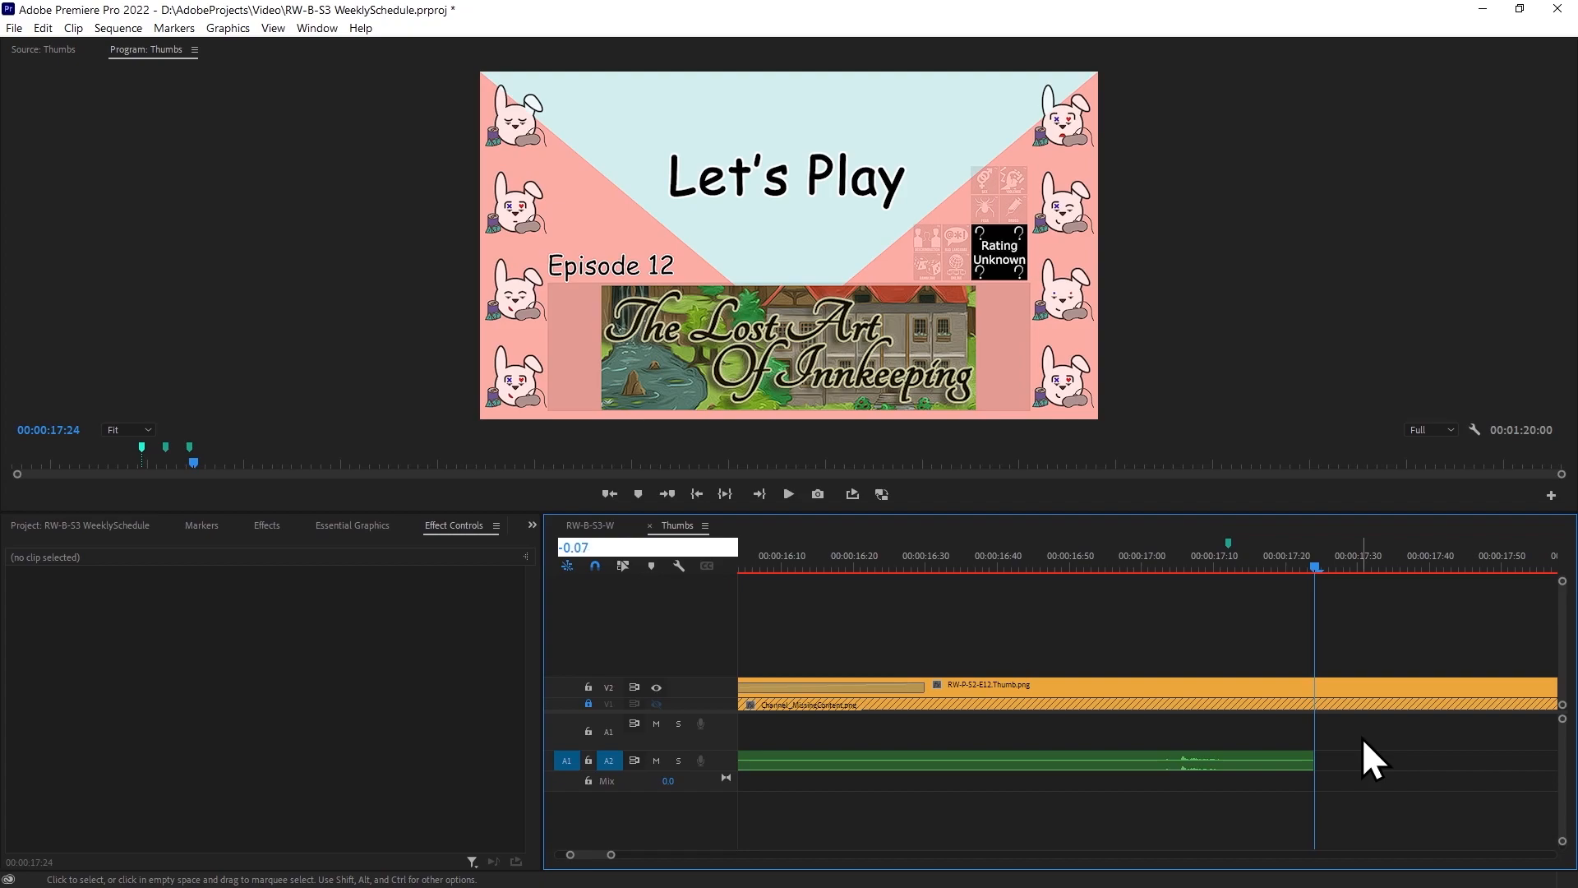
key(Return)
drag(1312, 767, 1311, 767)
right_click(1280, 765)
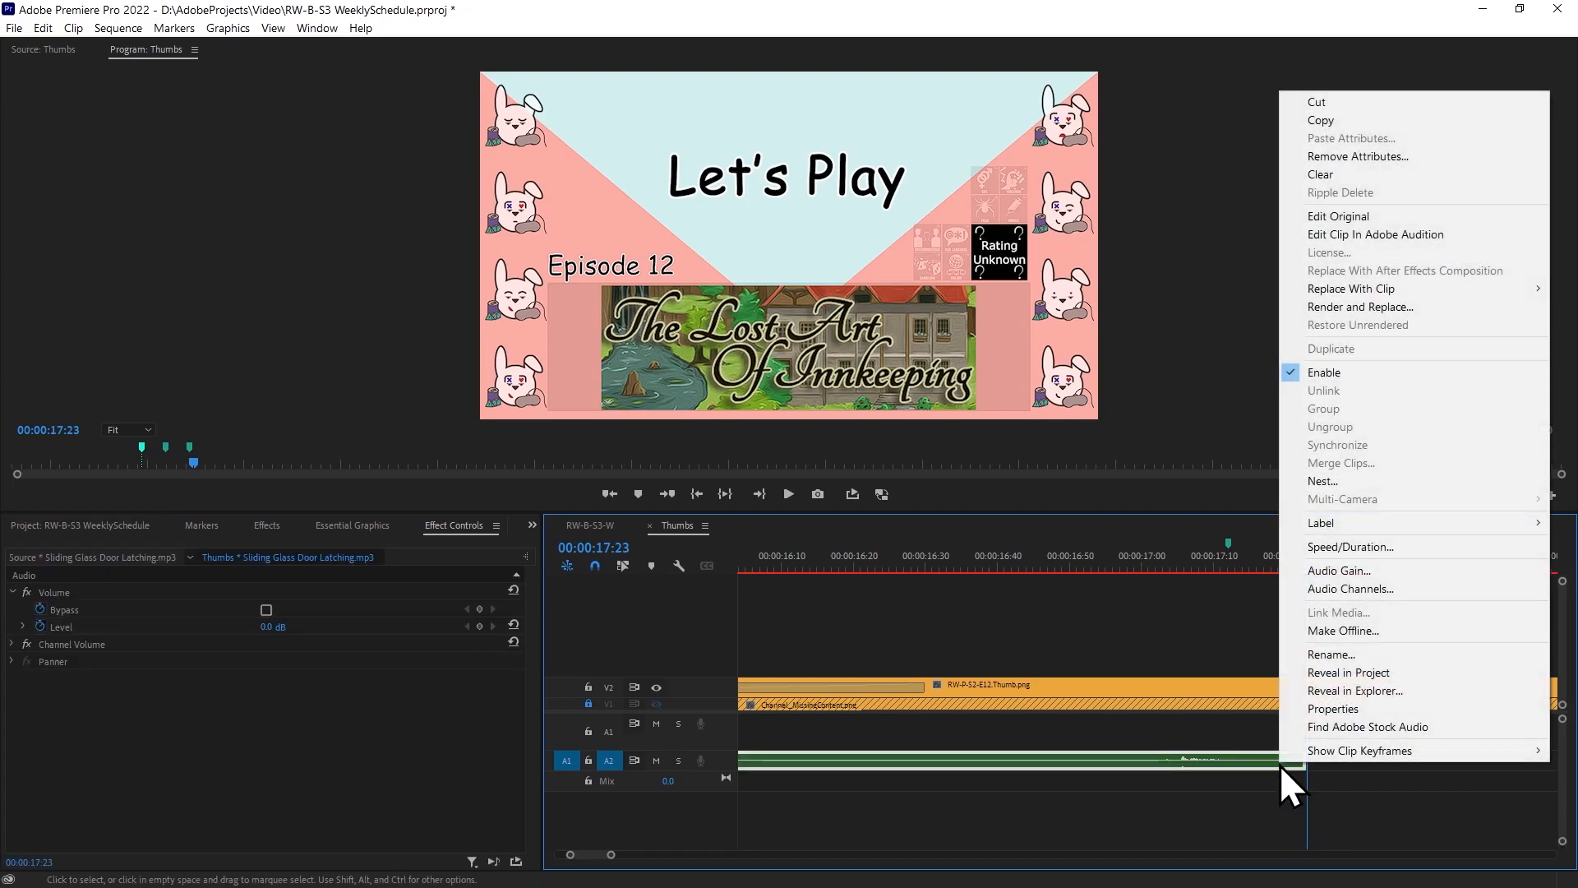
click(1416, 547)
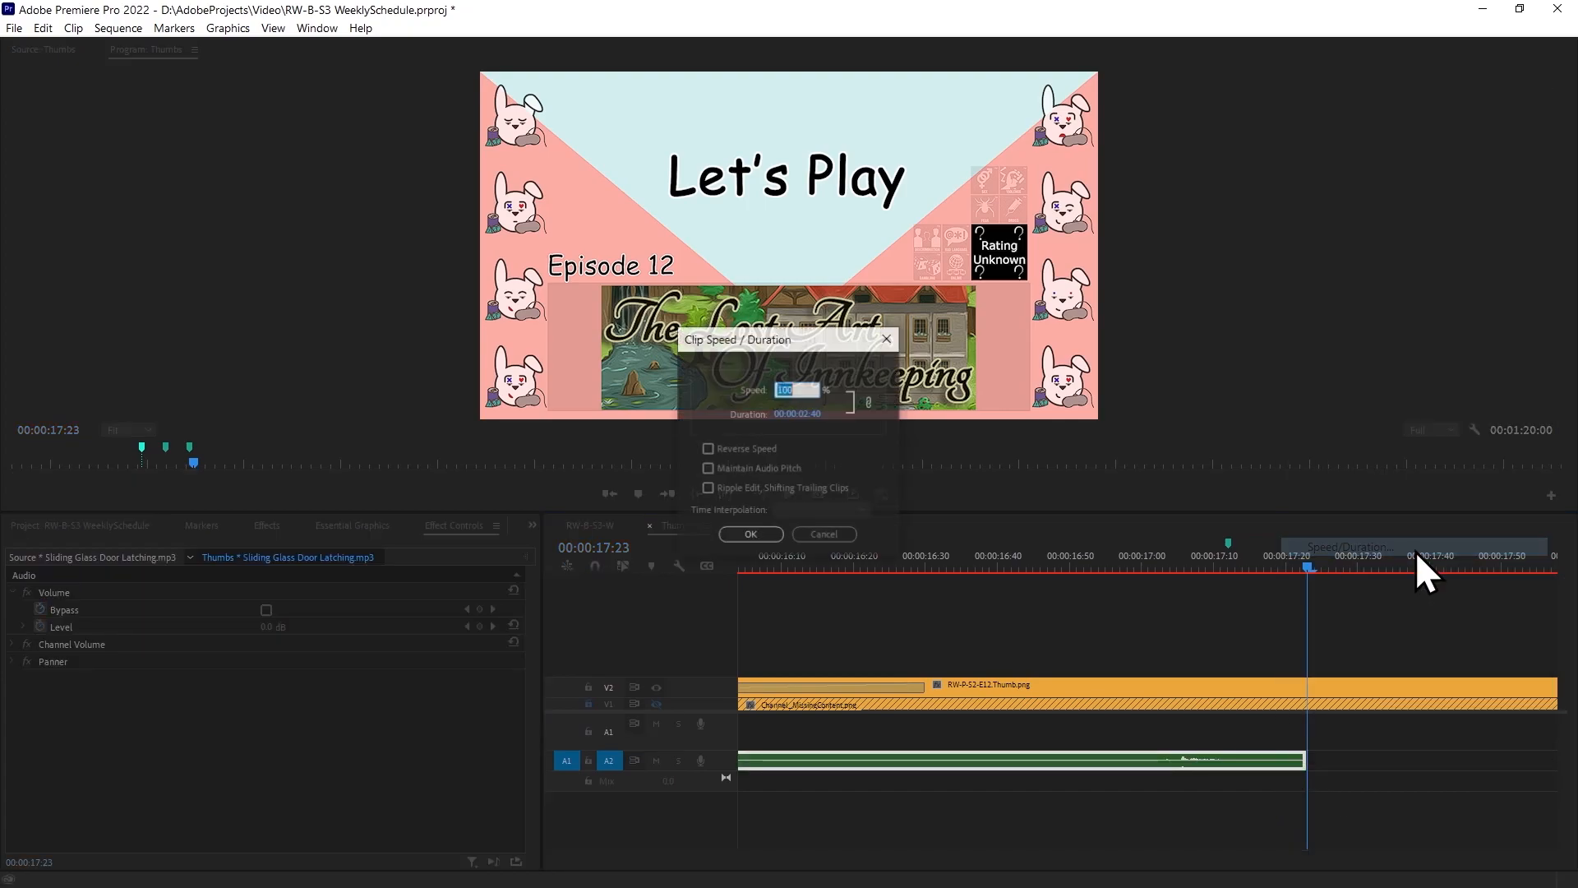
click(881, 345)
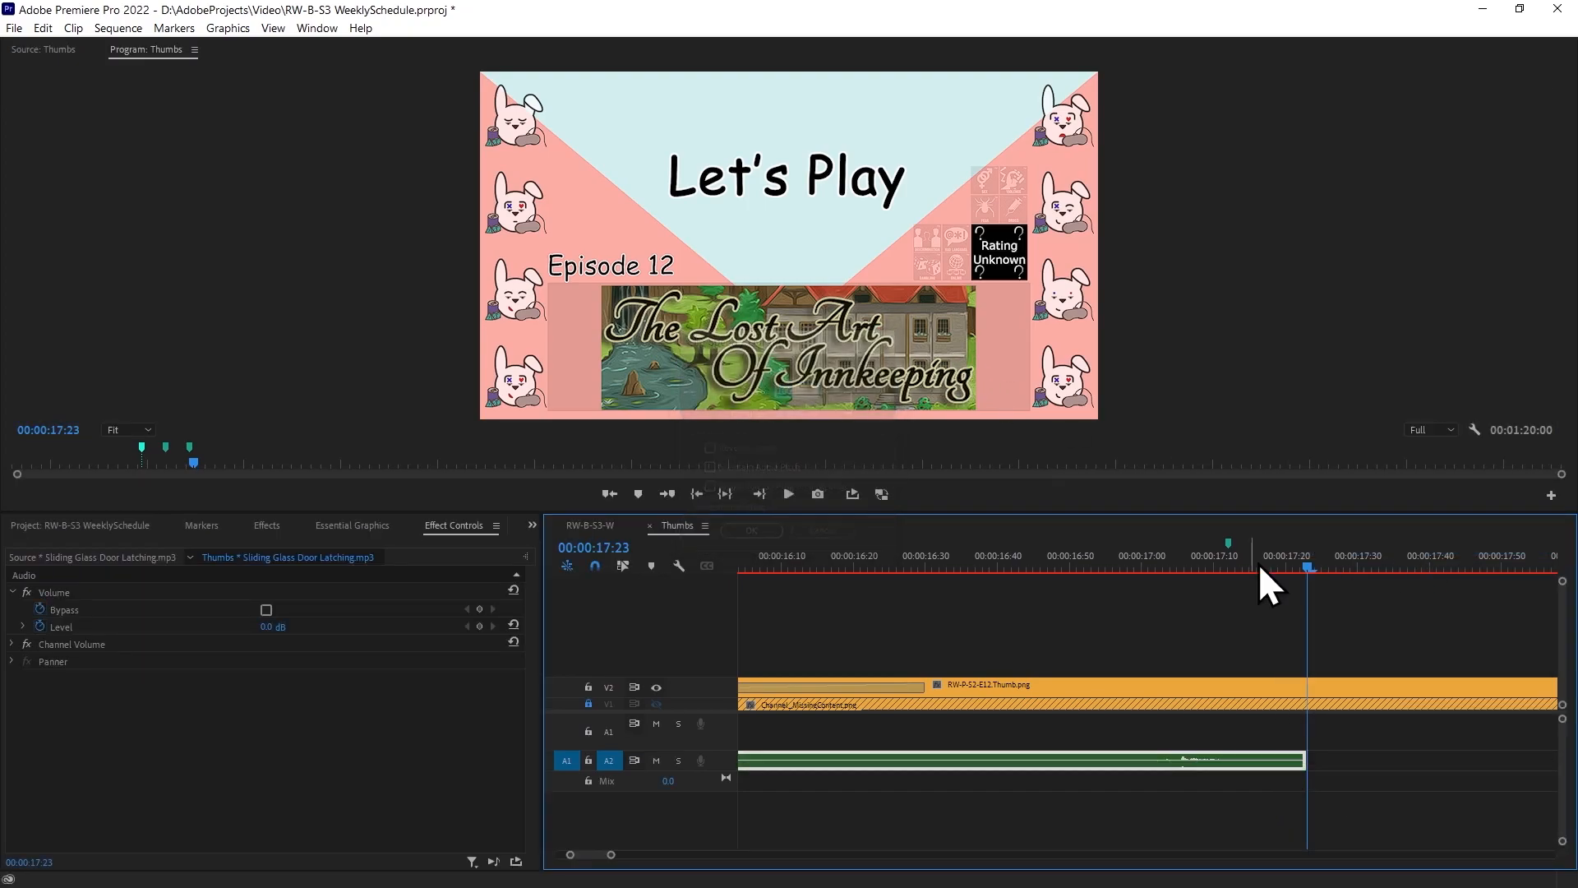
click(1359, 614)
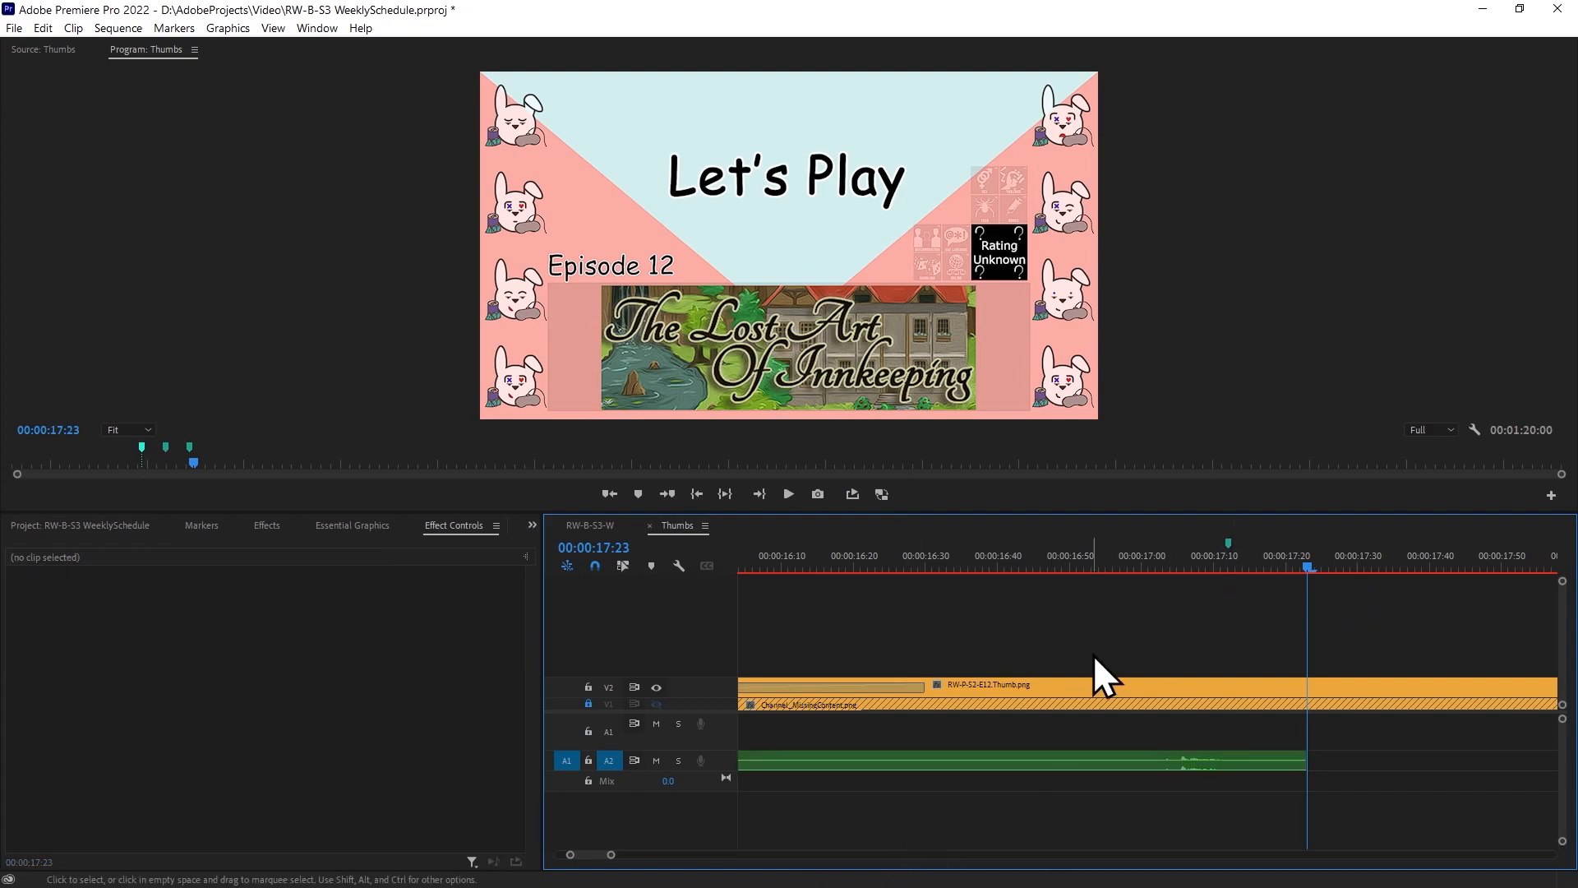
Target track V2, show the marker list, and move the middle marker to 00:00:16:00.
key(Up)
key(Up)
key(Down)
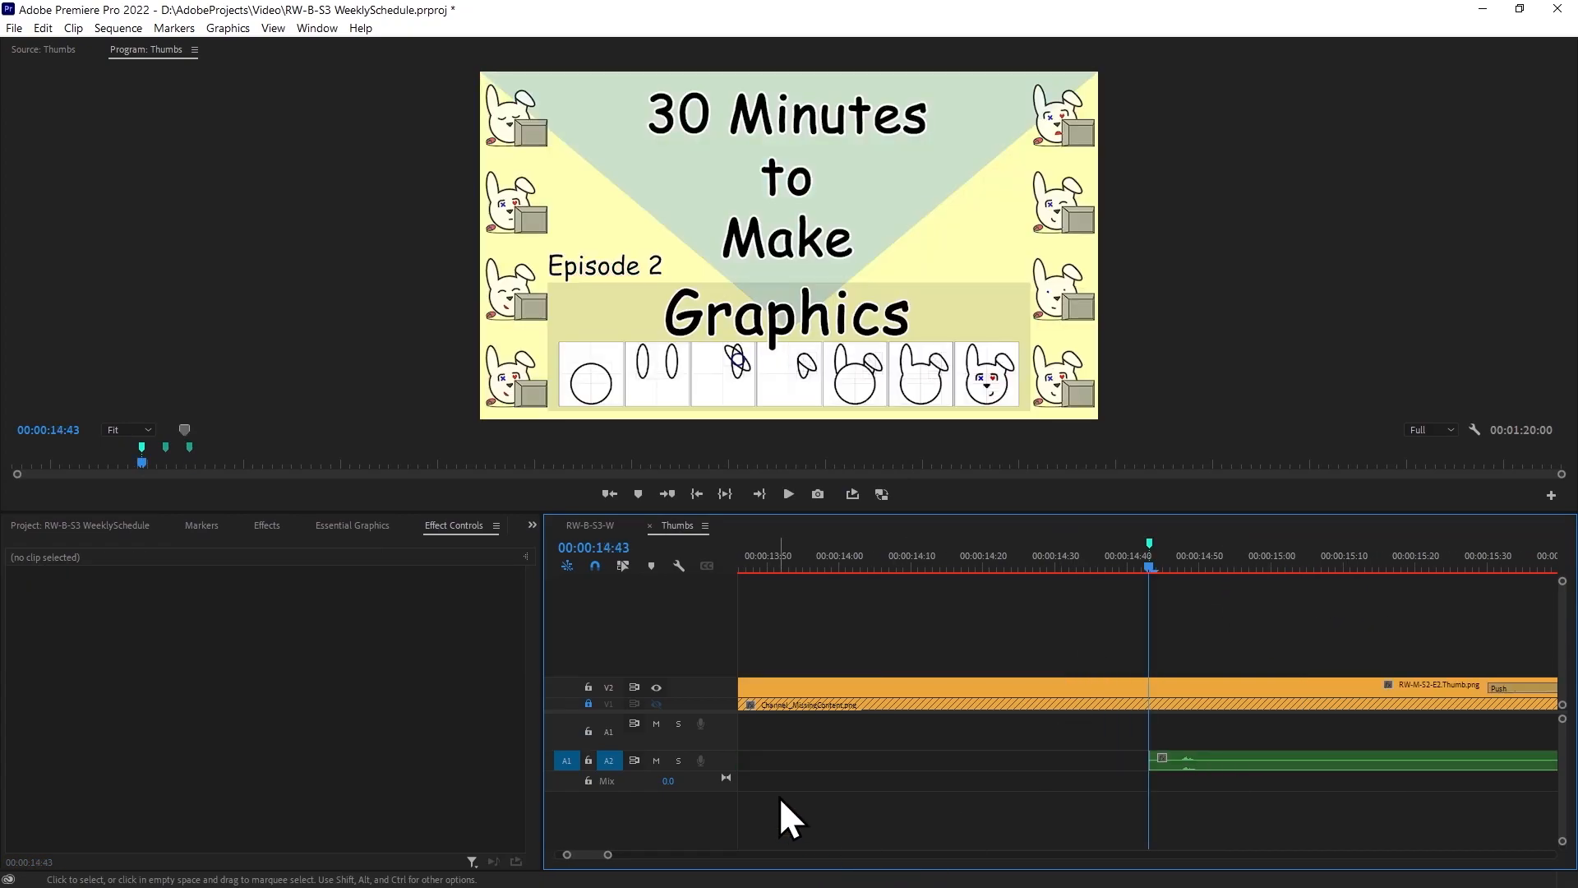
click(612, 690)
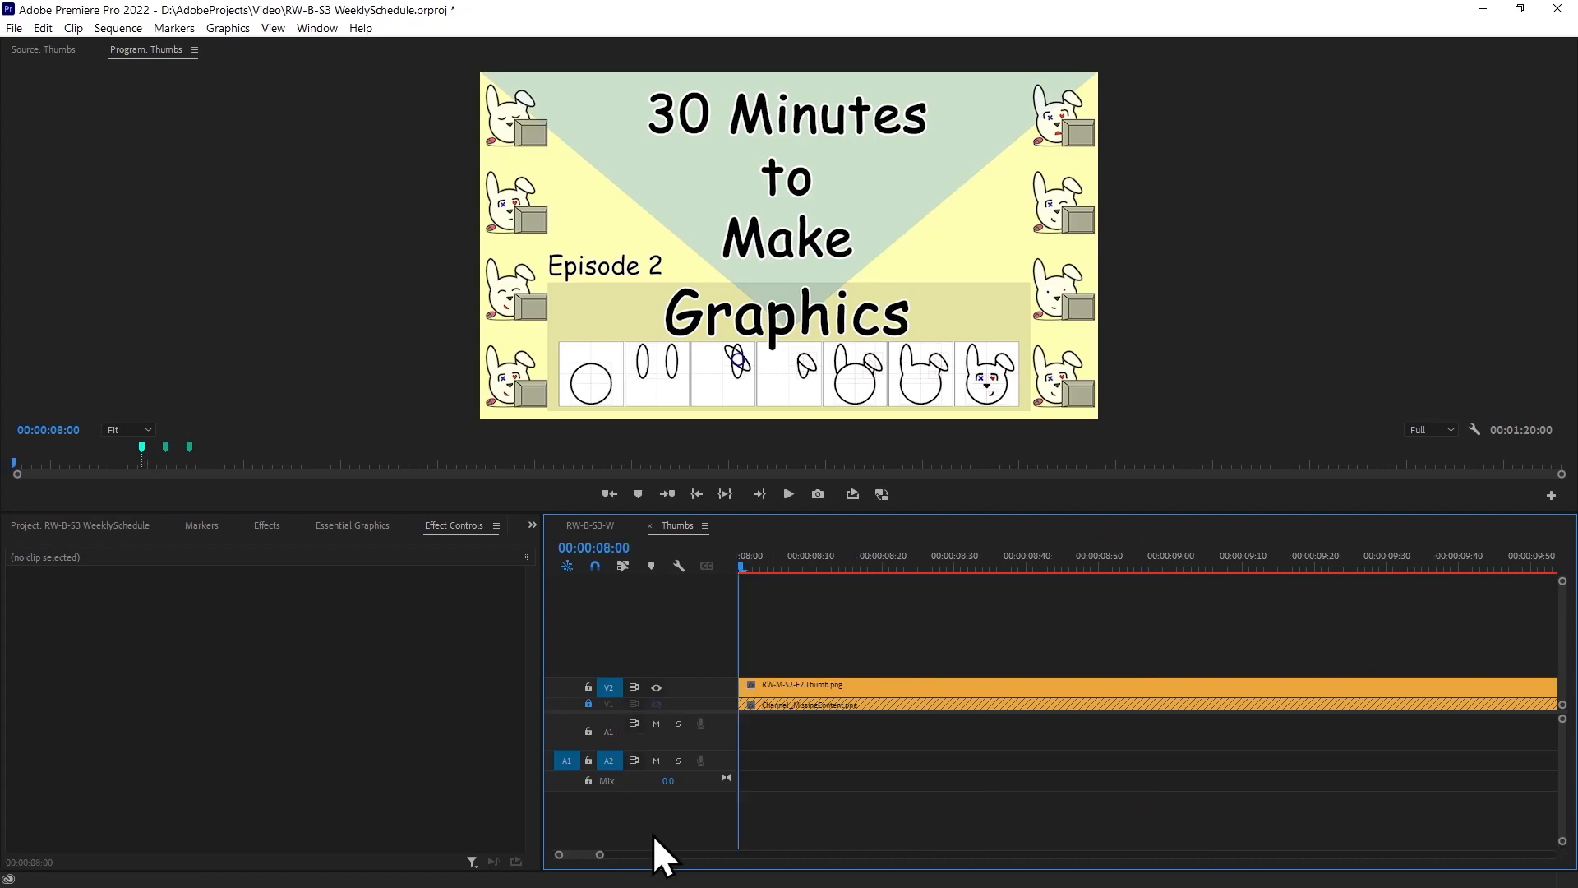
click(189, 530)
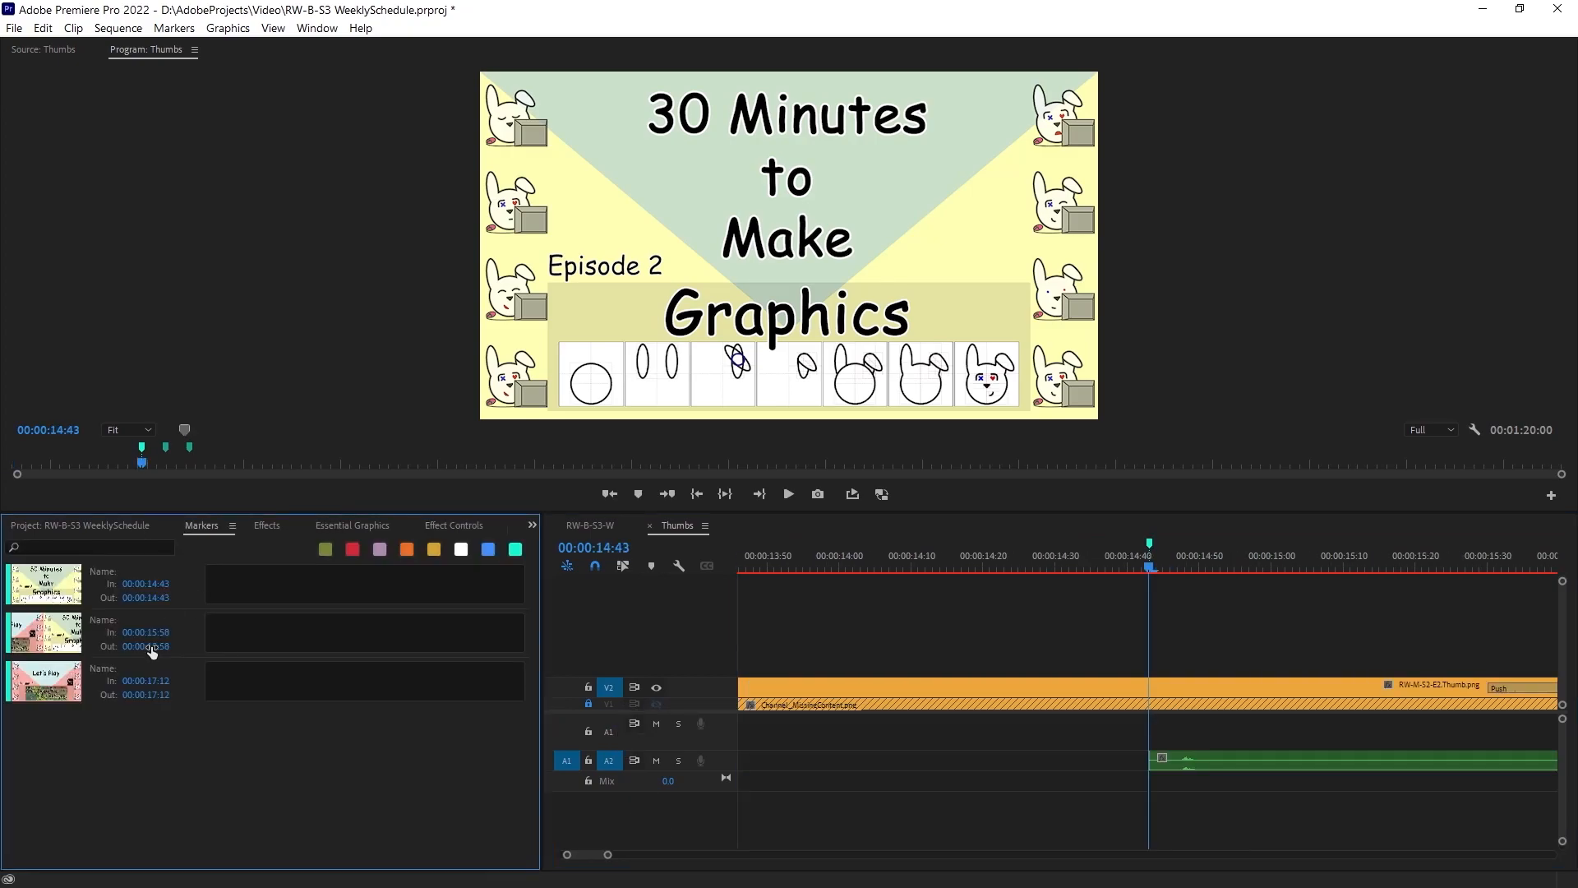
click(71, 622)
click(1258, 630)
text(-1)
key(Escape)
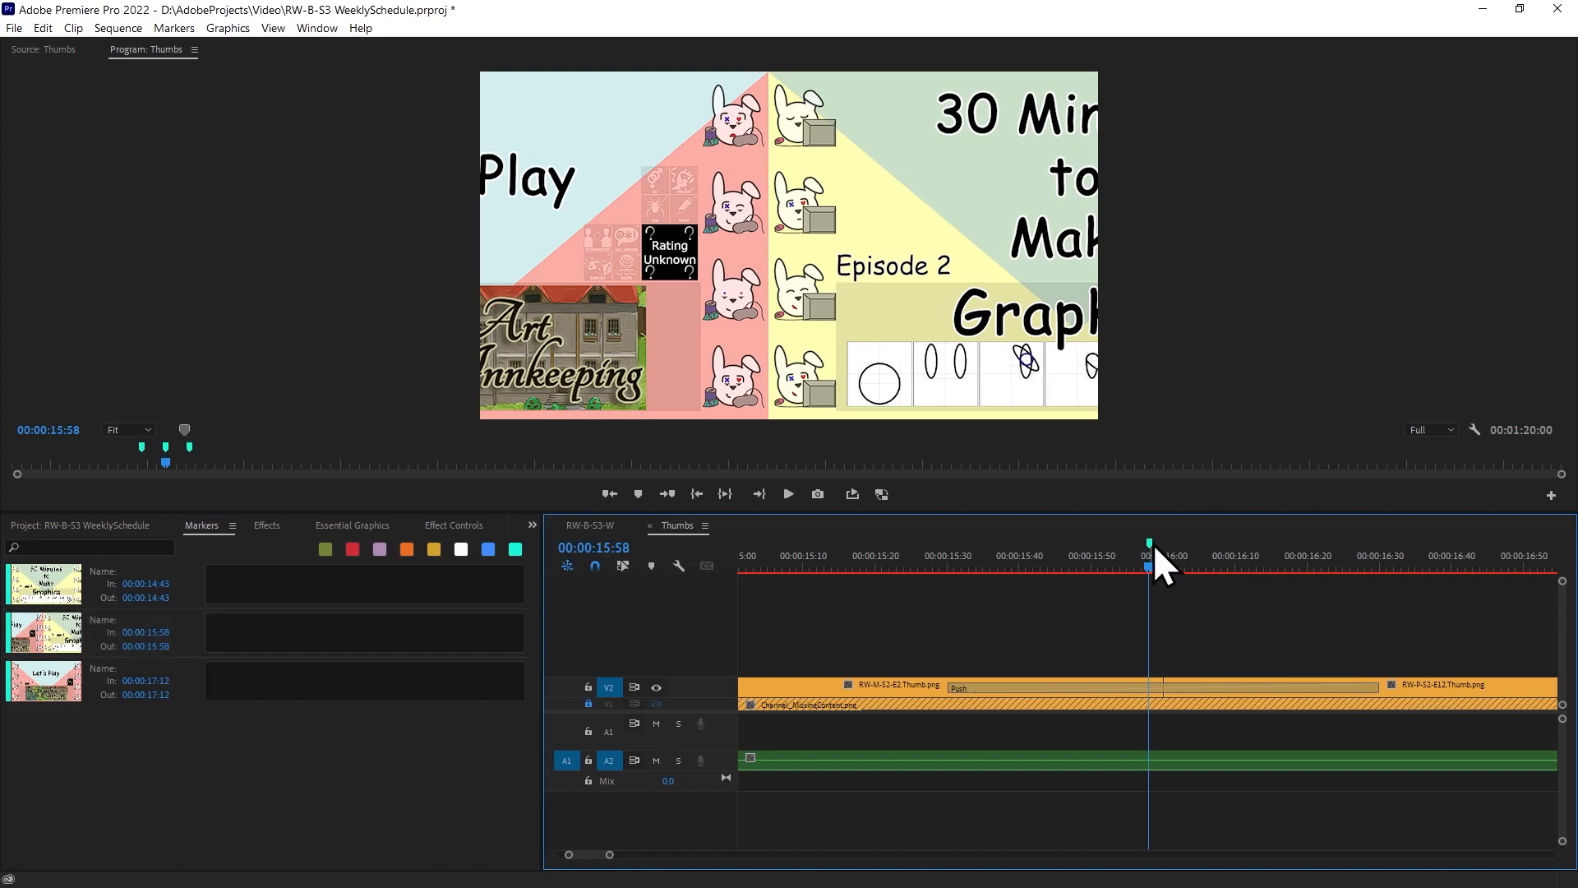
drag(1153, 544, 1168, 543)
Move the playhead back 1 second 20 frames and align the sound clip's start and first marker to 00:00:14:40.
text(-1.20)
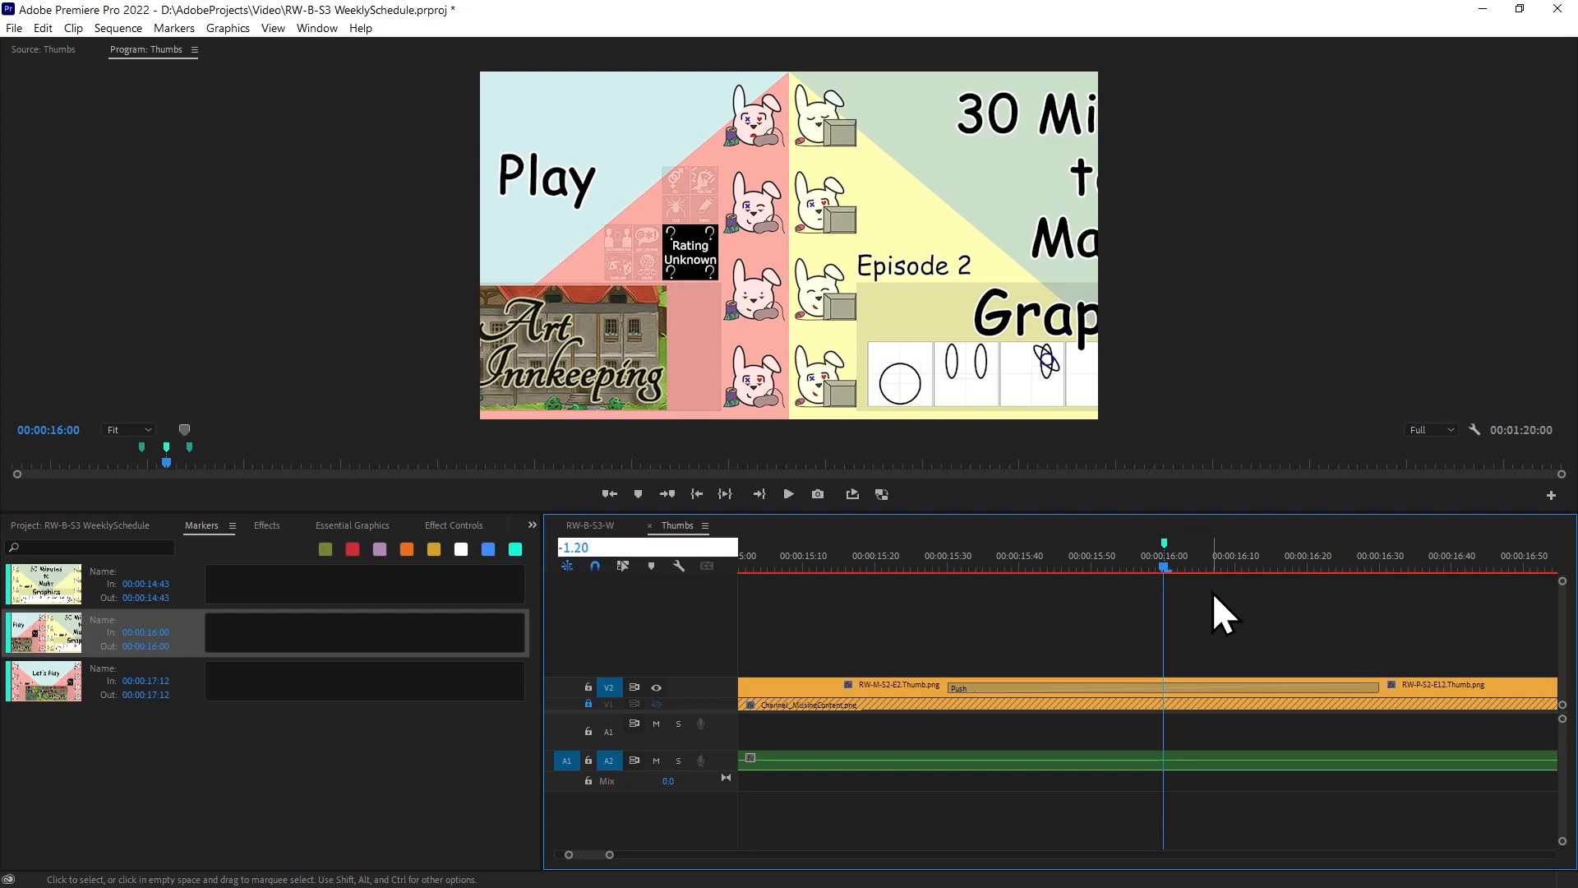
key(Return)
click(1252, 762)
drag(1251, 762, 1230, 760)
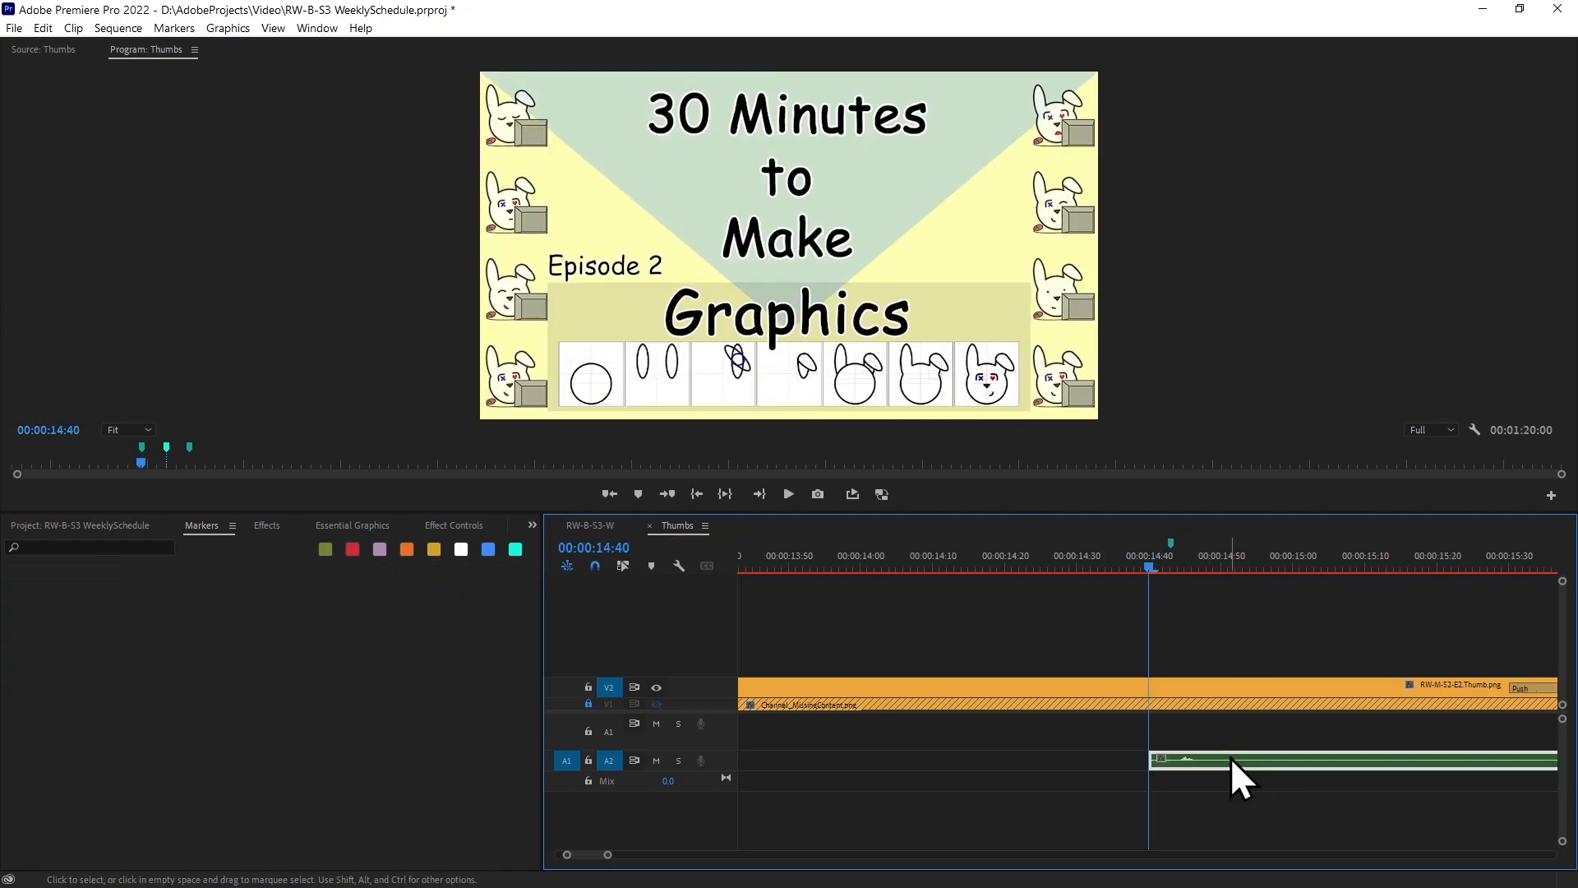
drag(1170, 546, 1151, 554)
Move the third marker to the sound clip's end at 00:00:17:20 and return the playhead to the clip's start.
click(1227, 609)
key(Down)
key(Down)
key(Up)
key(Up)
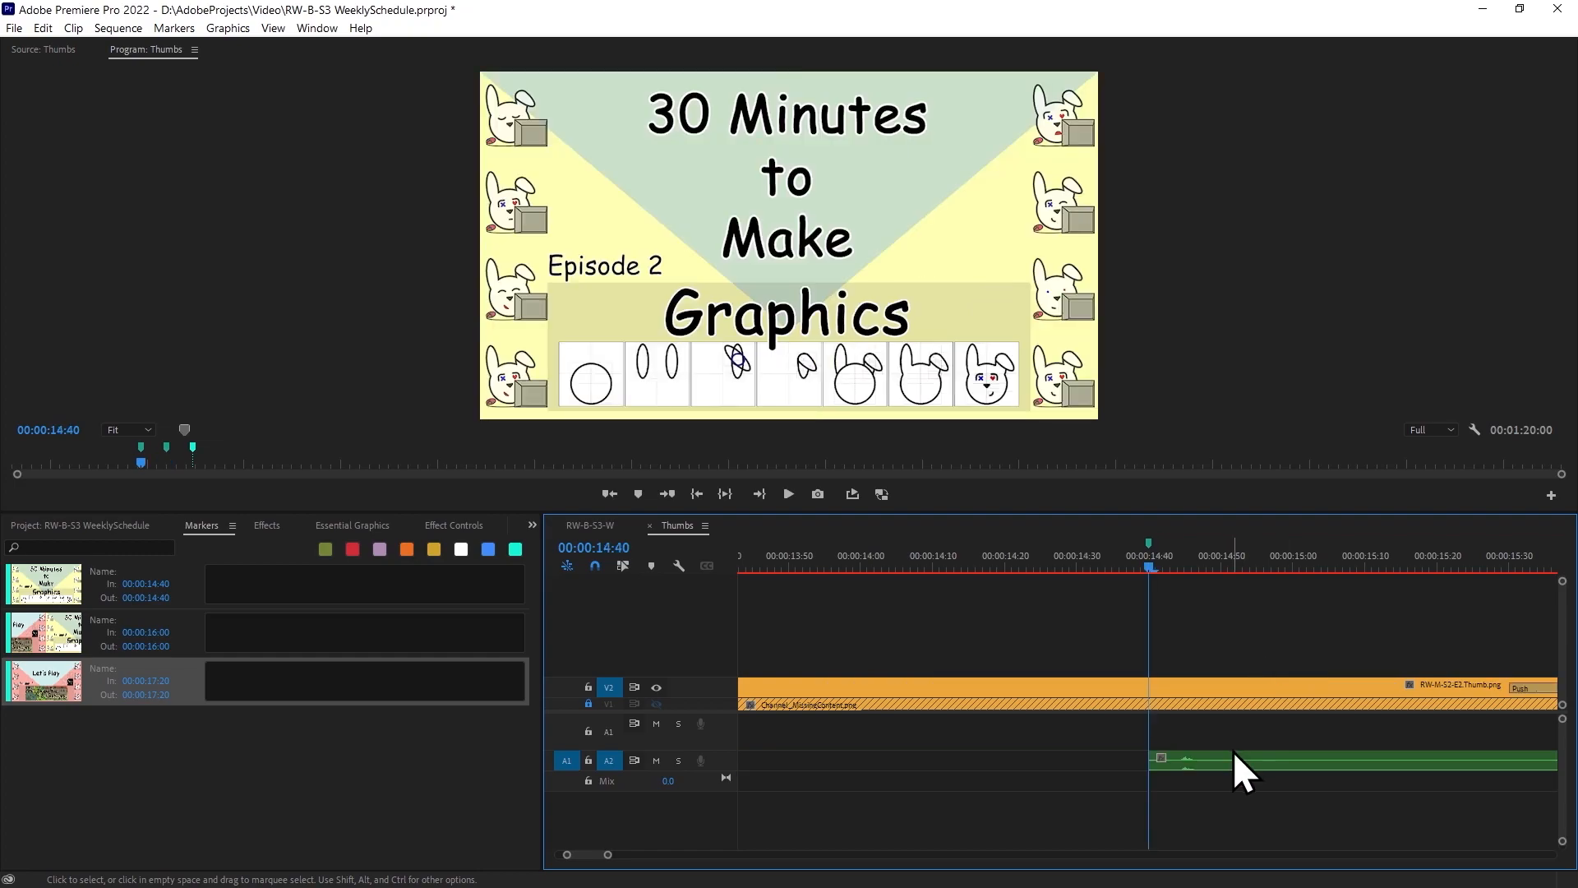
Show more of the timeline and play the first Push transition to check the sound's timing.
key(space)
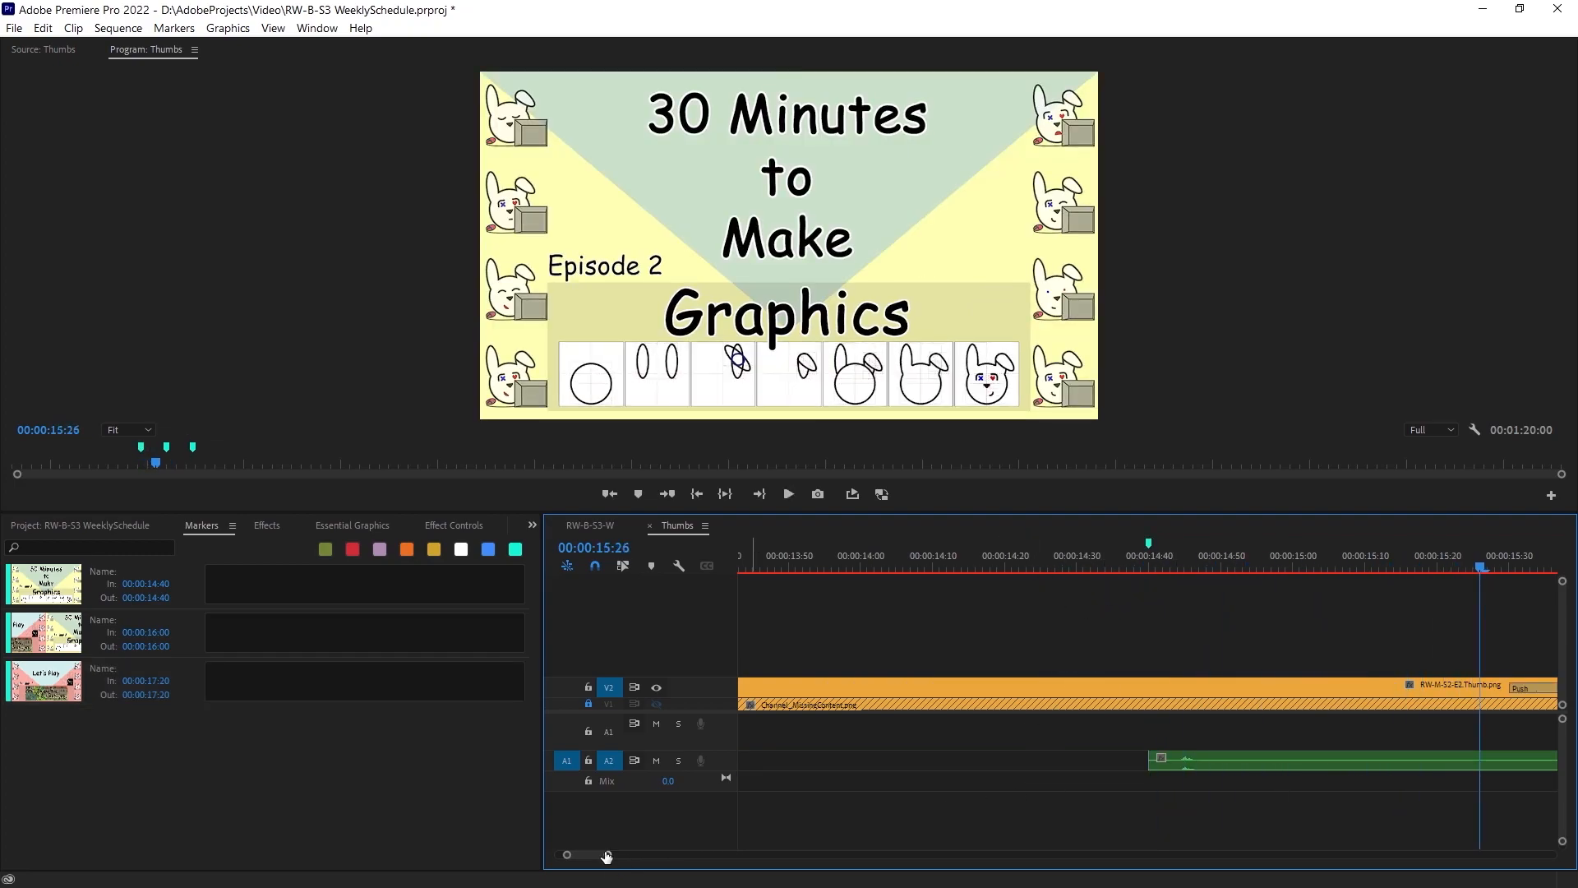
drag(607, 855, 978, 855)
click(765, 566)
key(space)
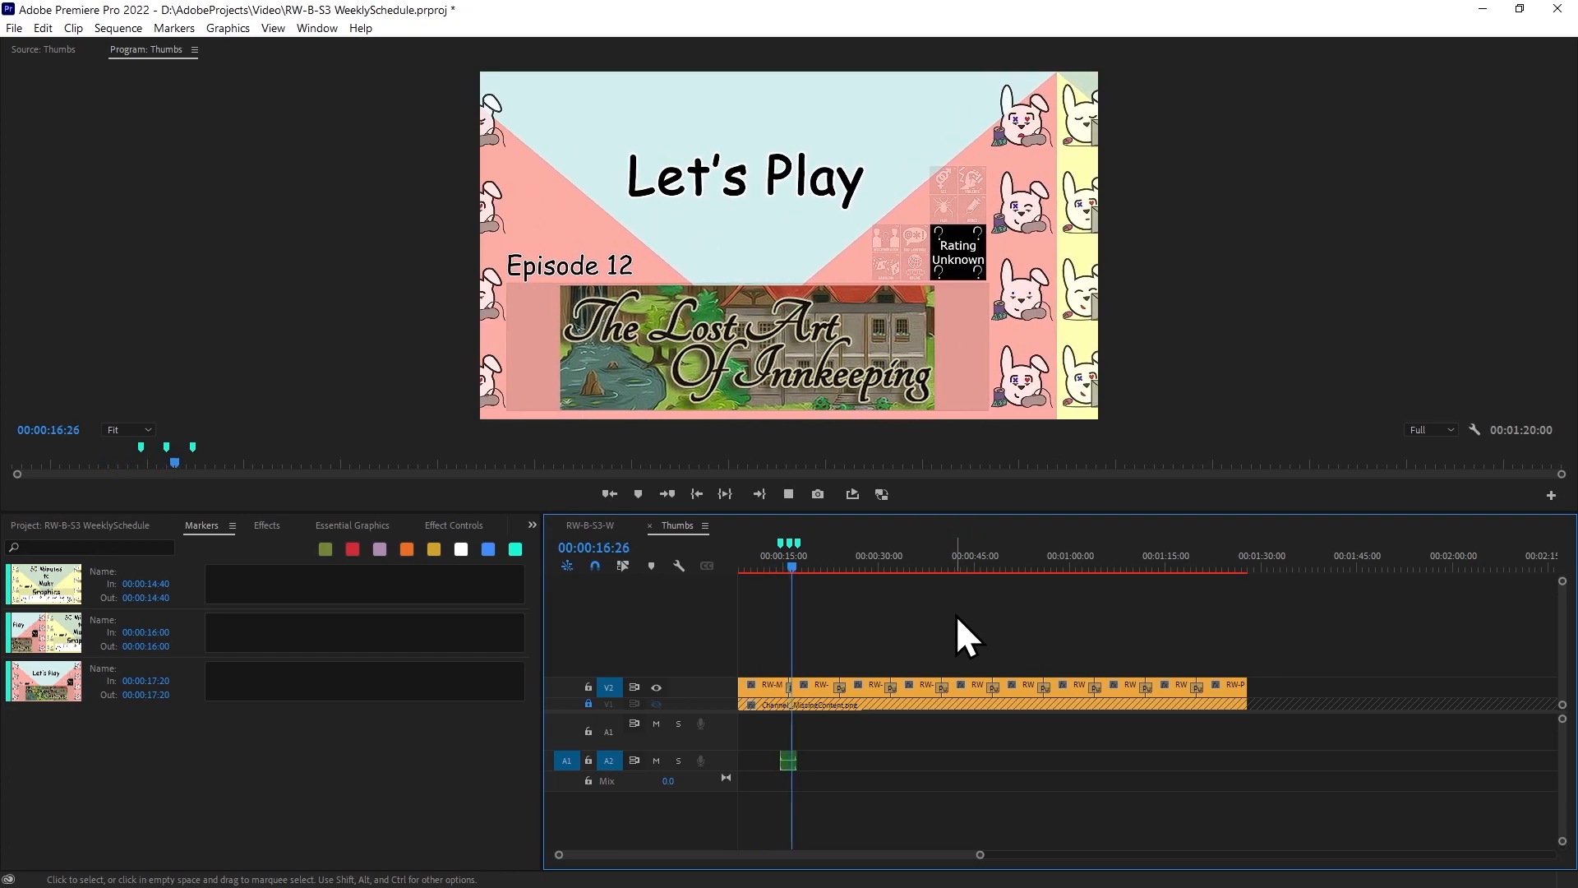
key(space)
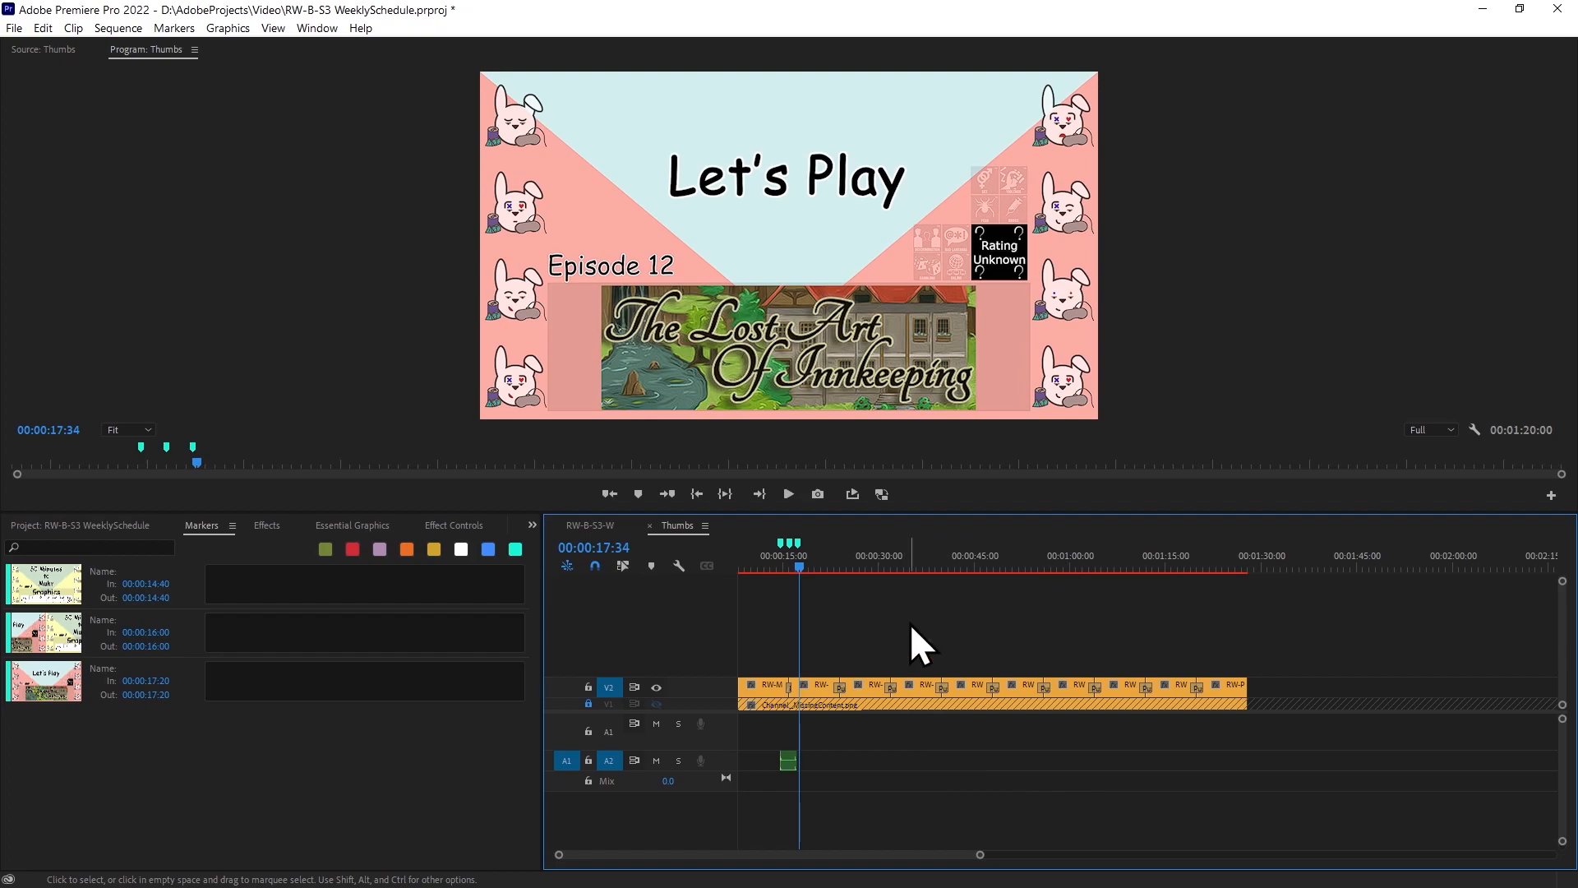
Add markers at the remaining V2 thumbnail cuts, every 8 seconds from 00:00:24:00 to 00:01:20:00.
key(Down)
key(m)
key(Down)
key(m)
key(Down)
key(m)
key(Down)
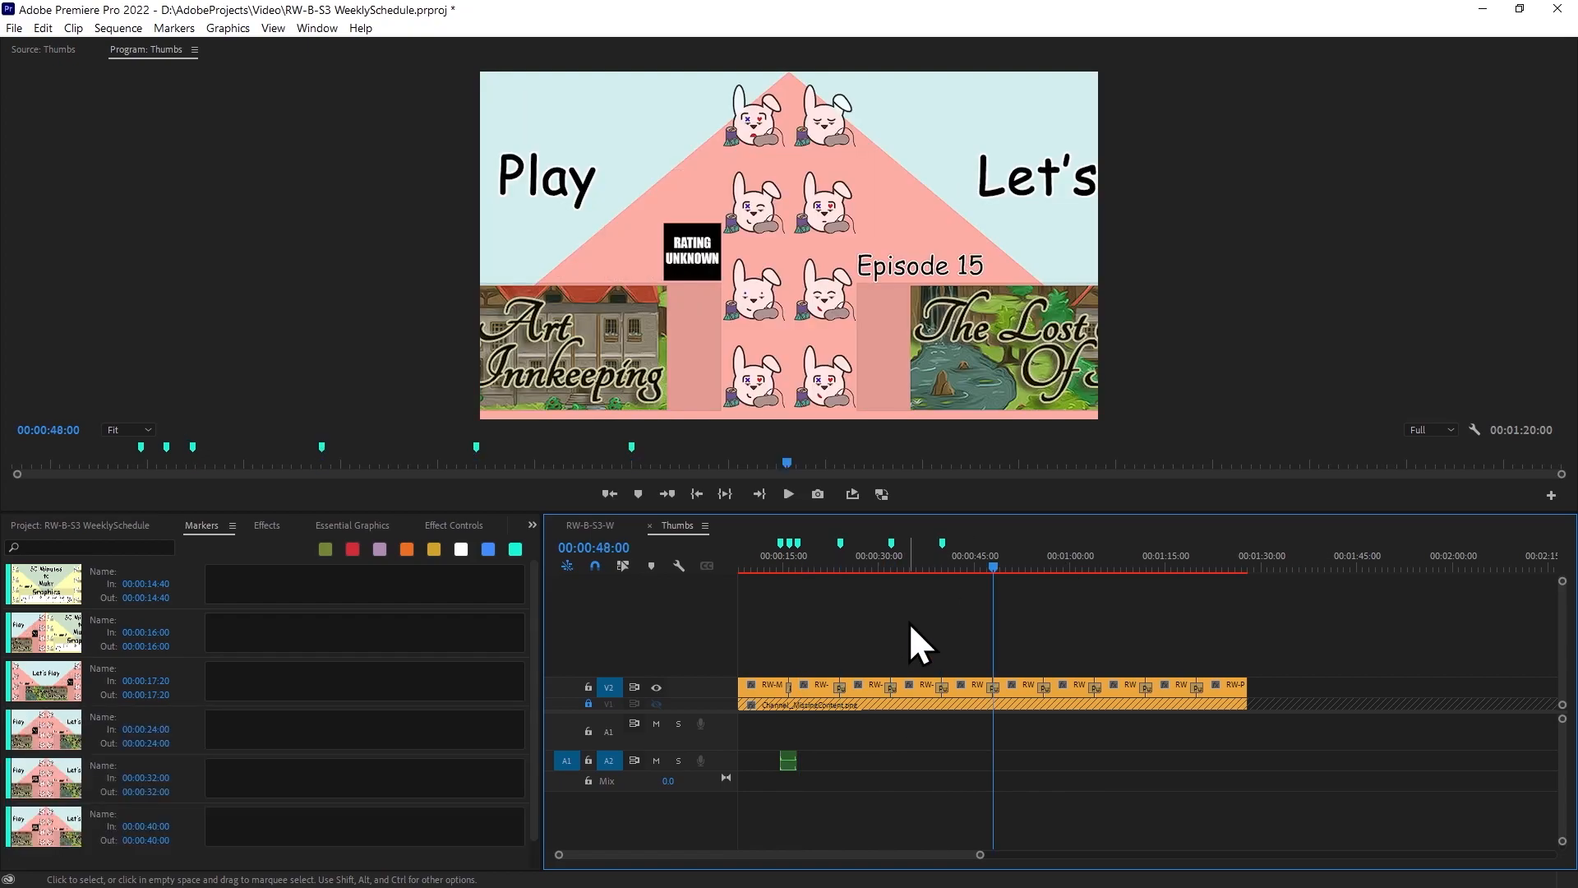
key(m)
key(Down)
key(m)
key(Down)
key(m)
key(Down)
key(m)
key(Down)
key(m)
Add a marker at 00:00:22:40, 1 second 20 frames before the cut at 00:00:24:00.
key(Up)
key(Up)
key(Up)
key(Up)
key(Up)
key(Up)
key(Up)
text(-1.2)
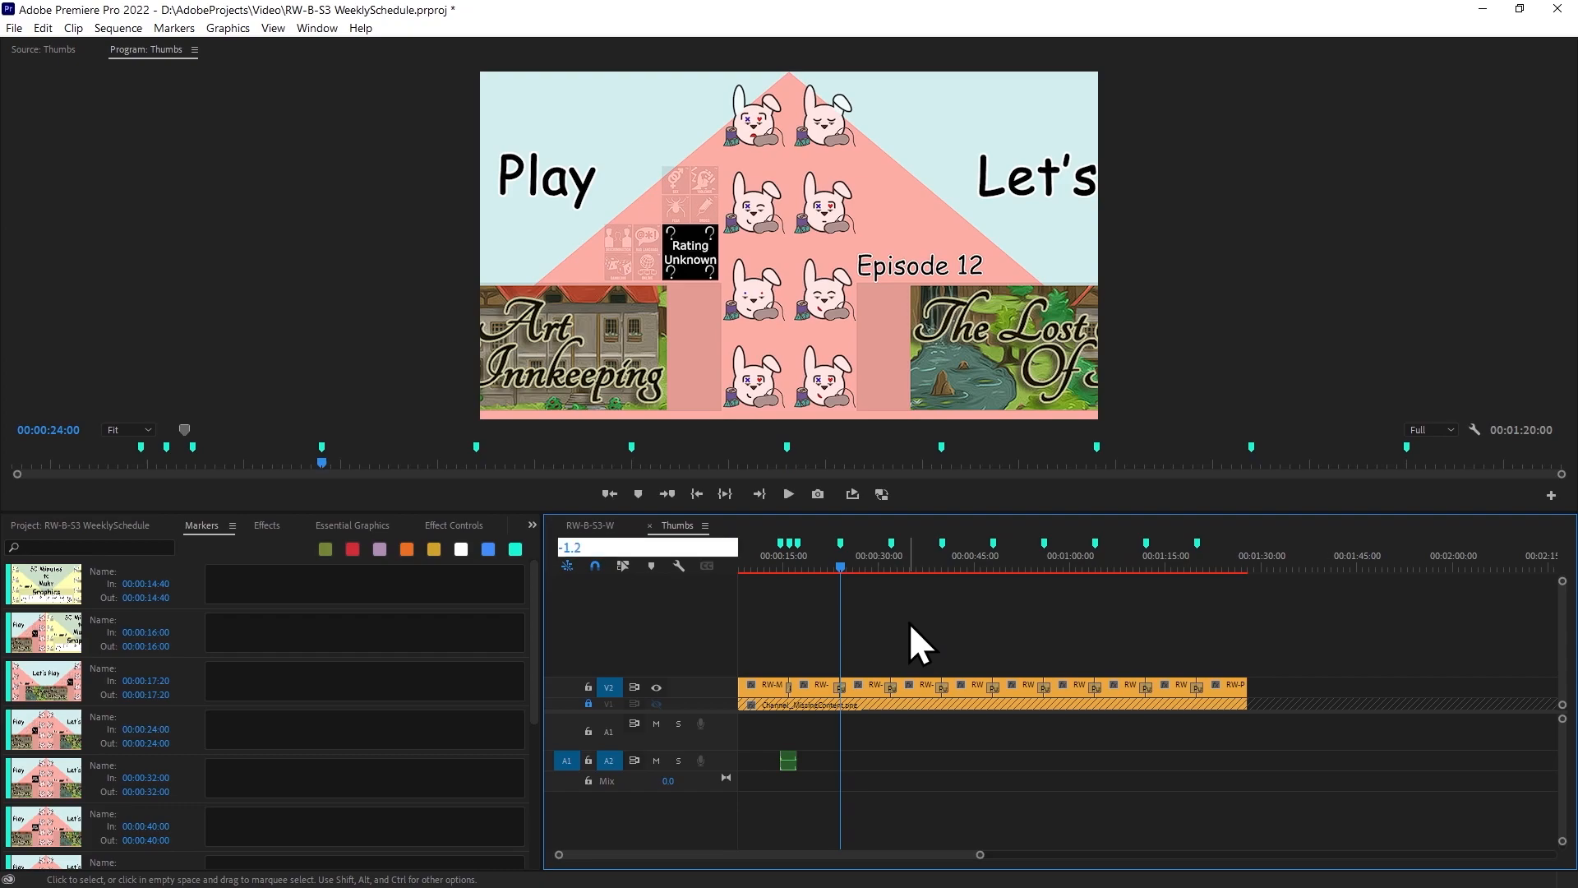
text(0)
key(Return)
key(m)
Add markers 1 second 20 frames before the thumbnail cuts at 00:00:32:00 and 00:00:40:00.
key(Down)
key(Down)
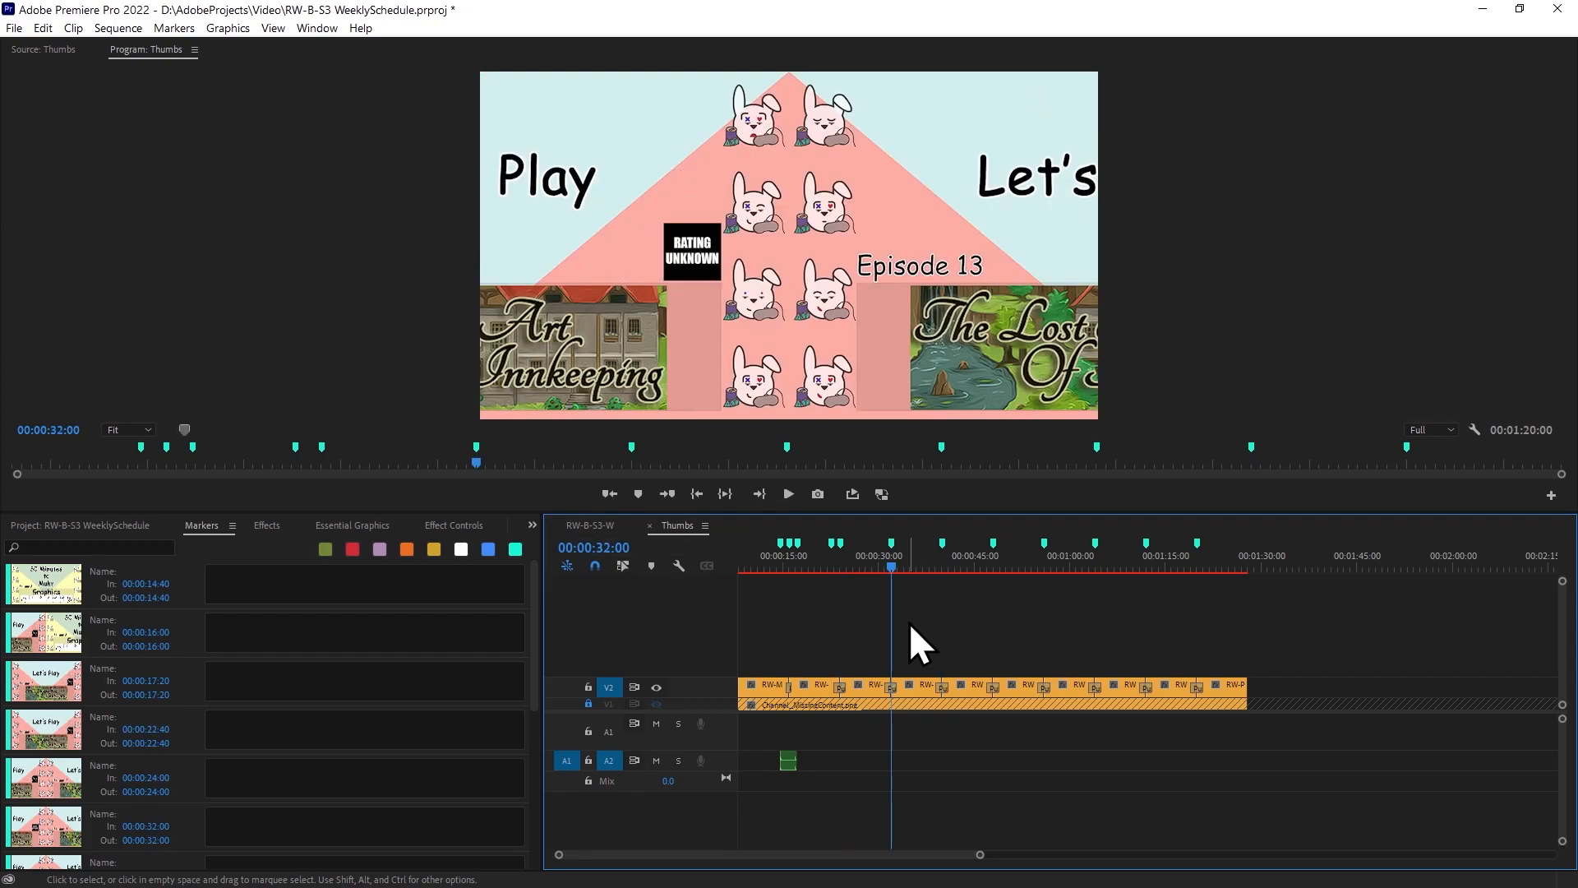
text(-1.20)
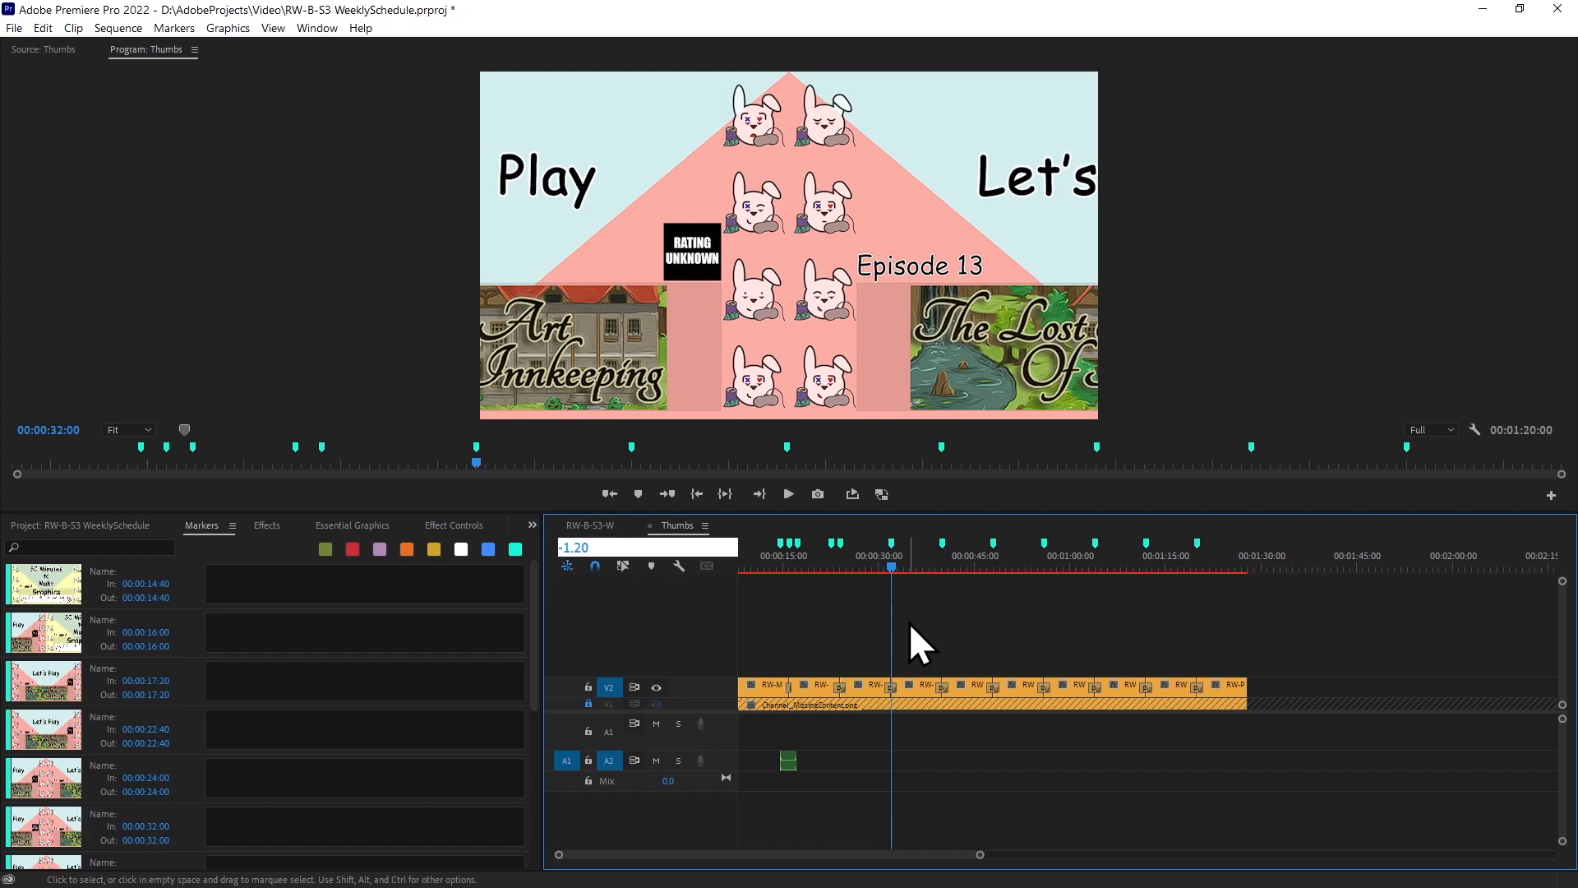
key(Return)
key(m)
key(Down)
key(Down)
text(-1.20)
key(Return)
key(m)
Add a marker at 00:00:46:40, 1 second 20 frames before the cut at 00:00:48:00.
key(Down)
key(Down)
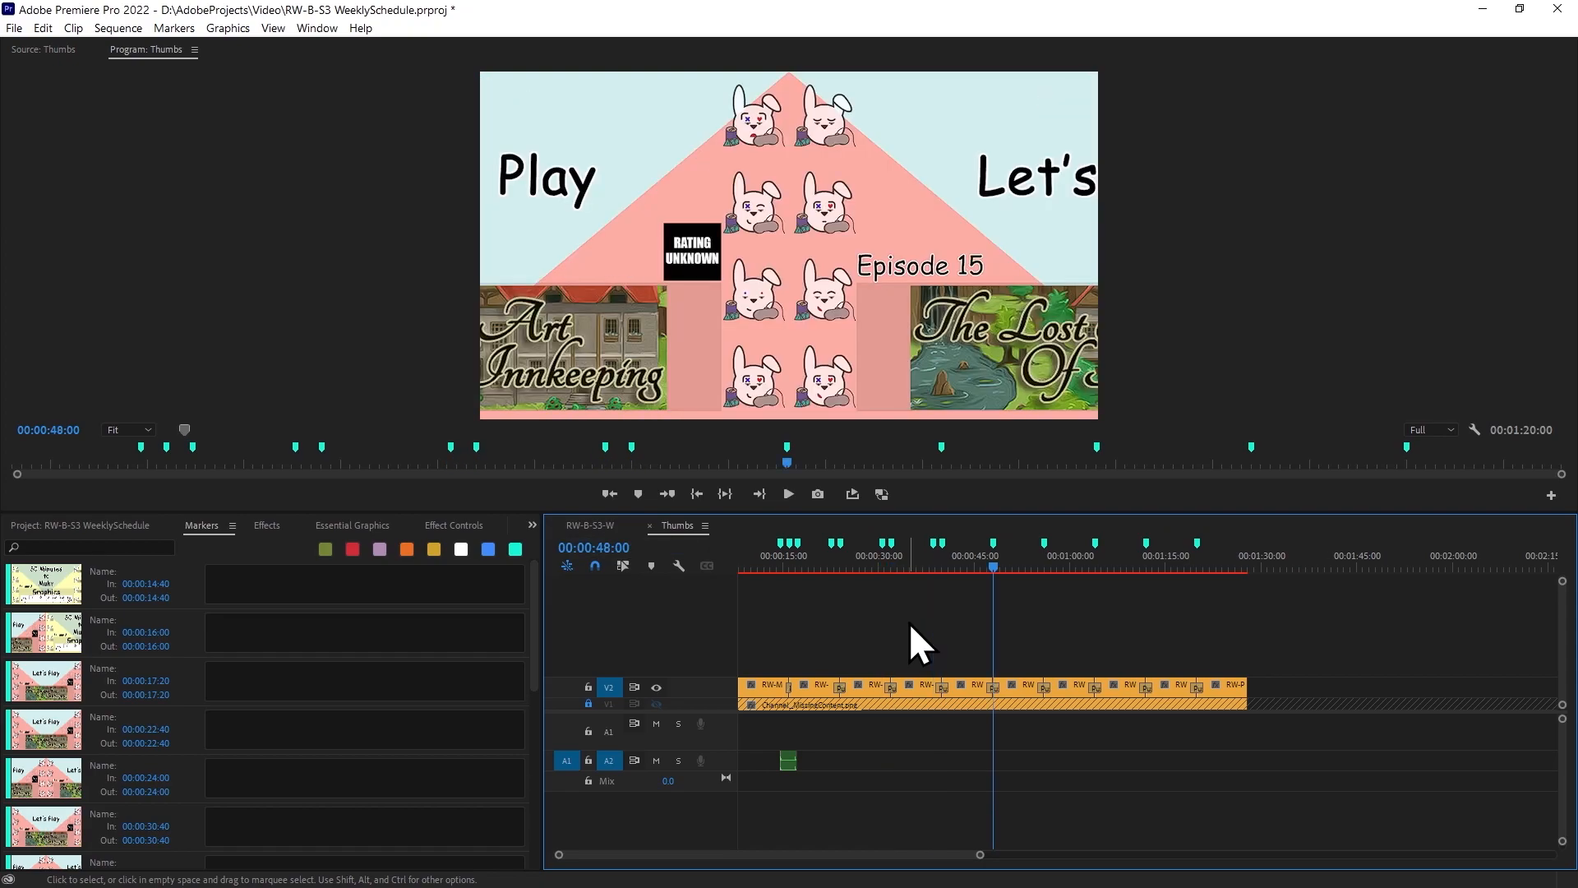
text(-1.20)
key(Return)
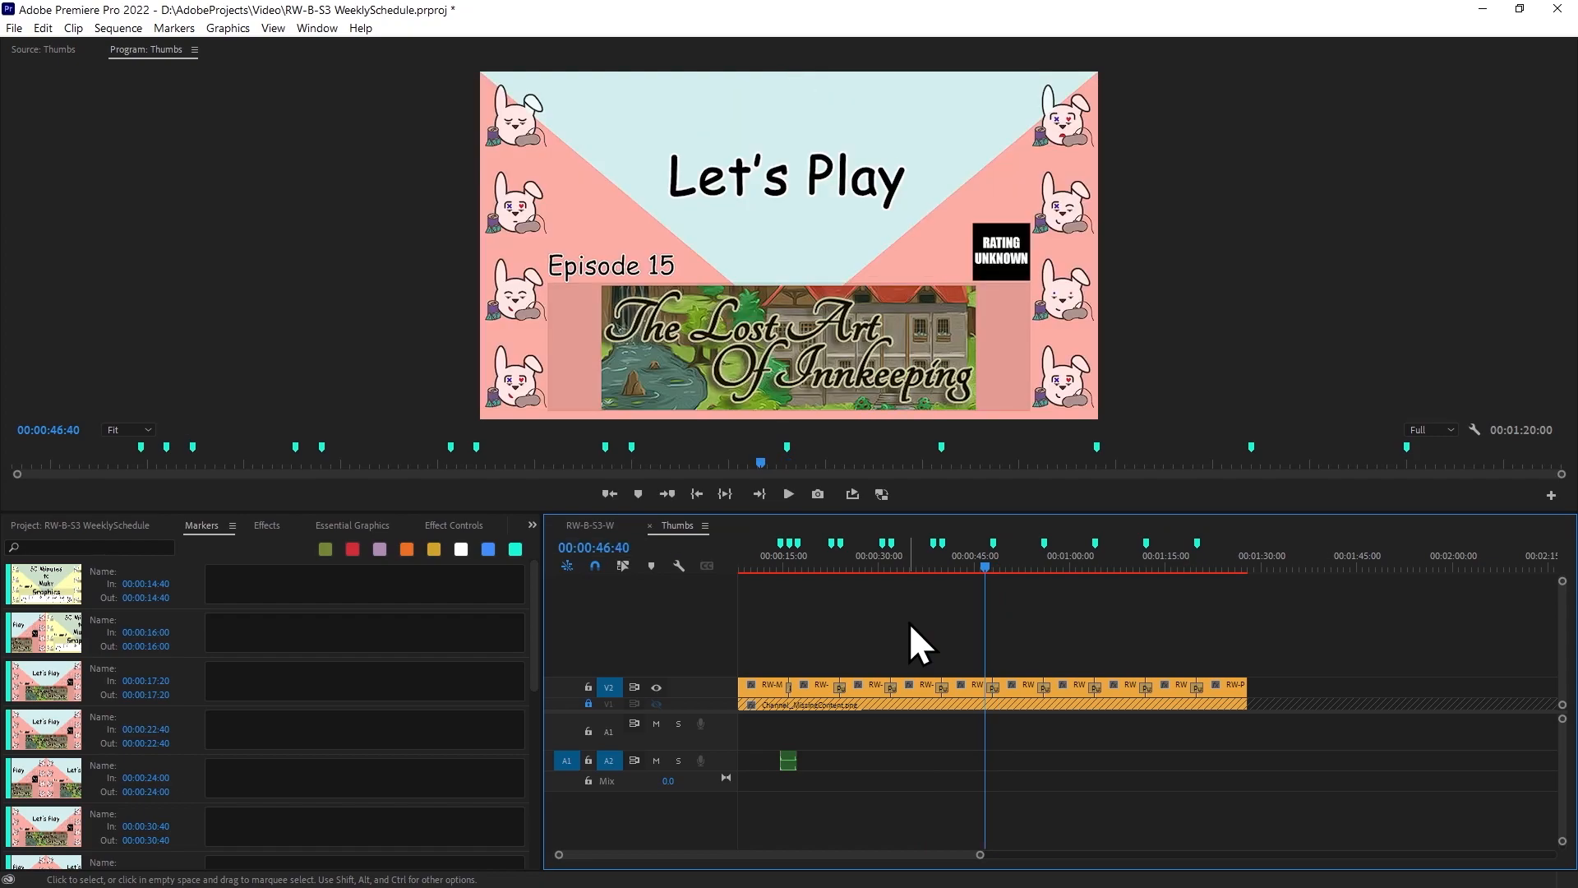
key(m)
Add a marker 1 second 20 frames before the thumbnail cut at 00:00:56:00.
key(Down)
key(Down)
text(-0)
key(BackSpace)
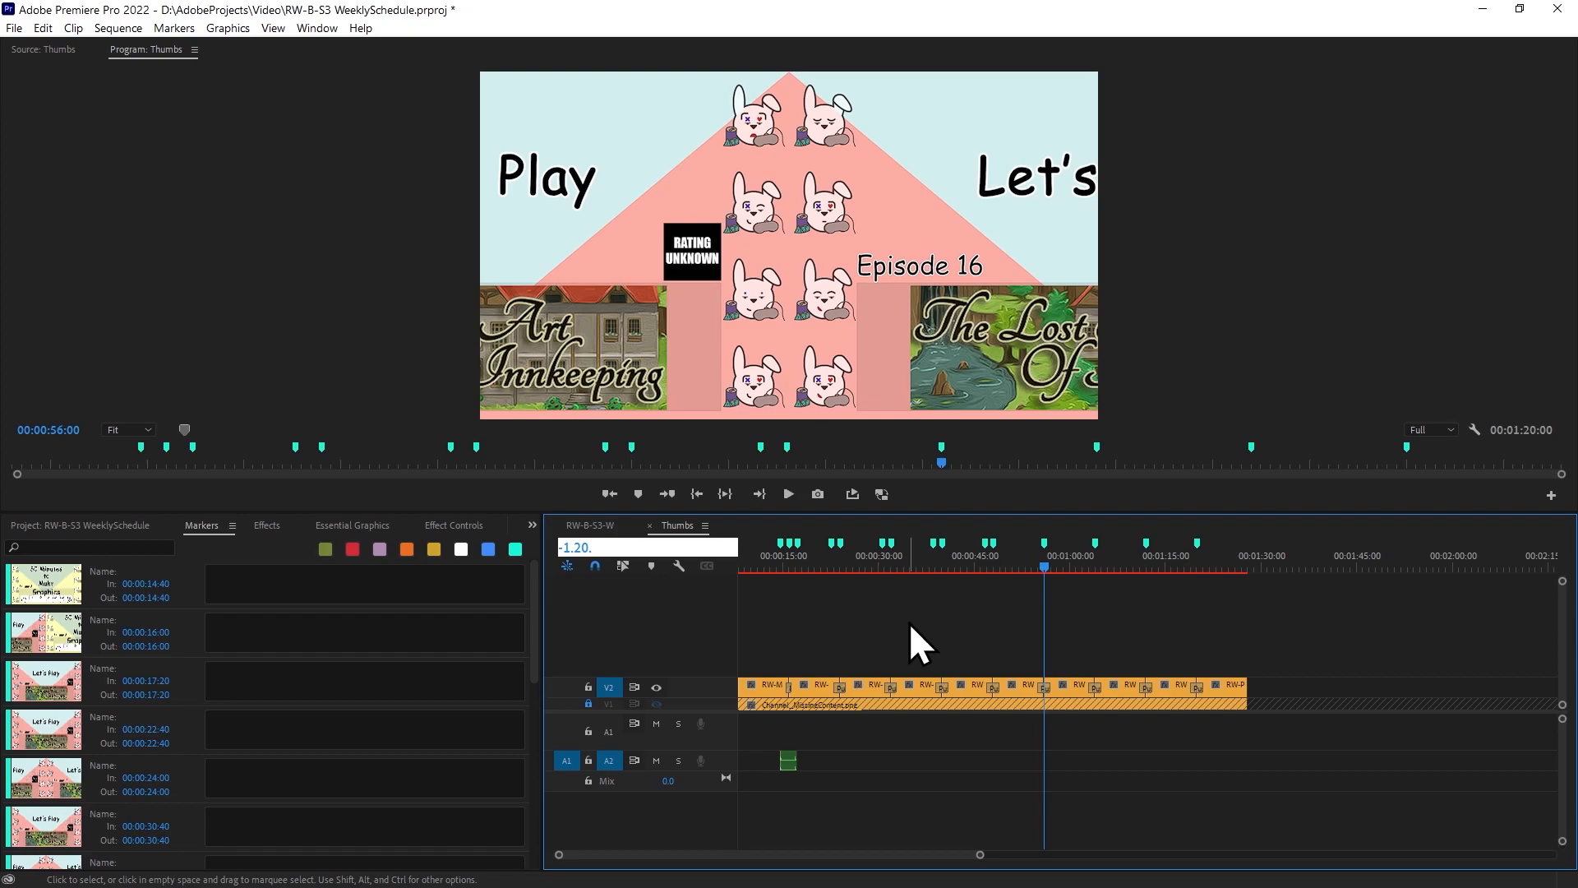
key(Escape)
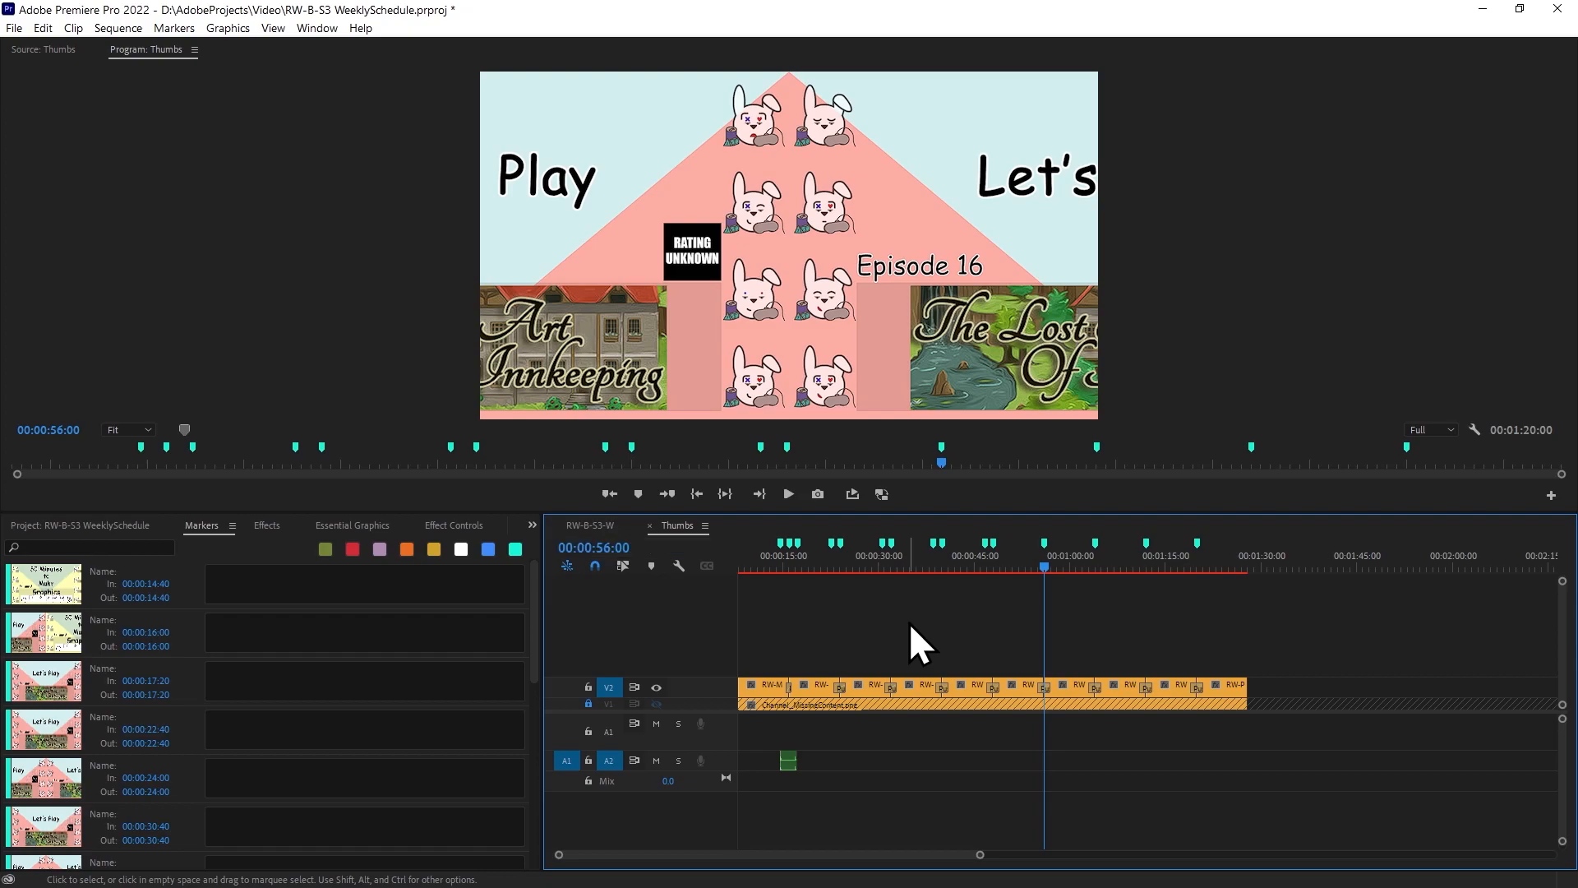
text(-1.20)
key(Return)
key(m)
Add markers 1 second 20 frames before the thumbnail cuts at 00:01:04:00 and 00:01:12:00.
key(Down)
key(Down)
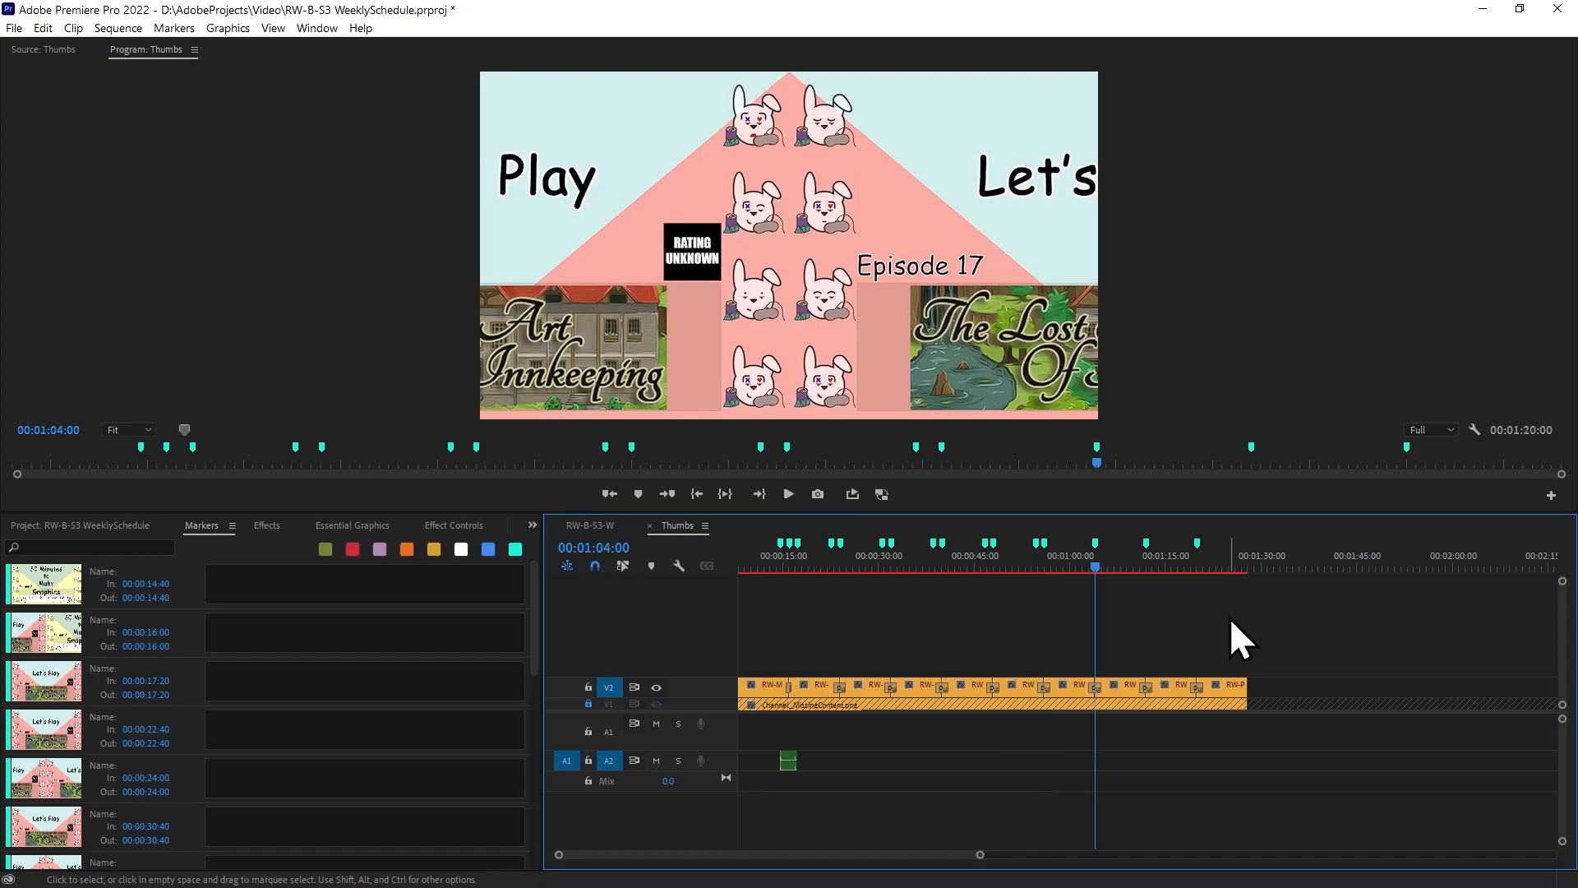
text(-)
key(Return)
key(m)
key(Down)
key(Down)
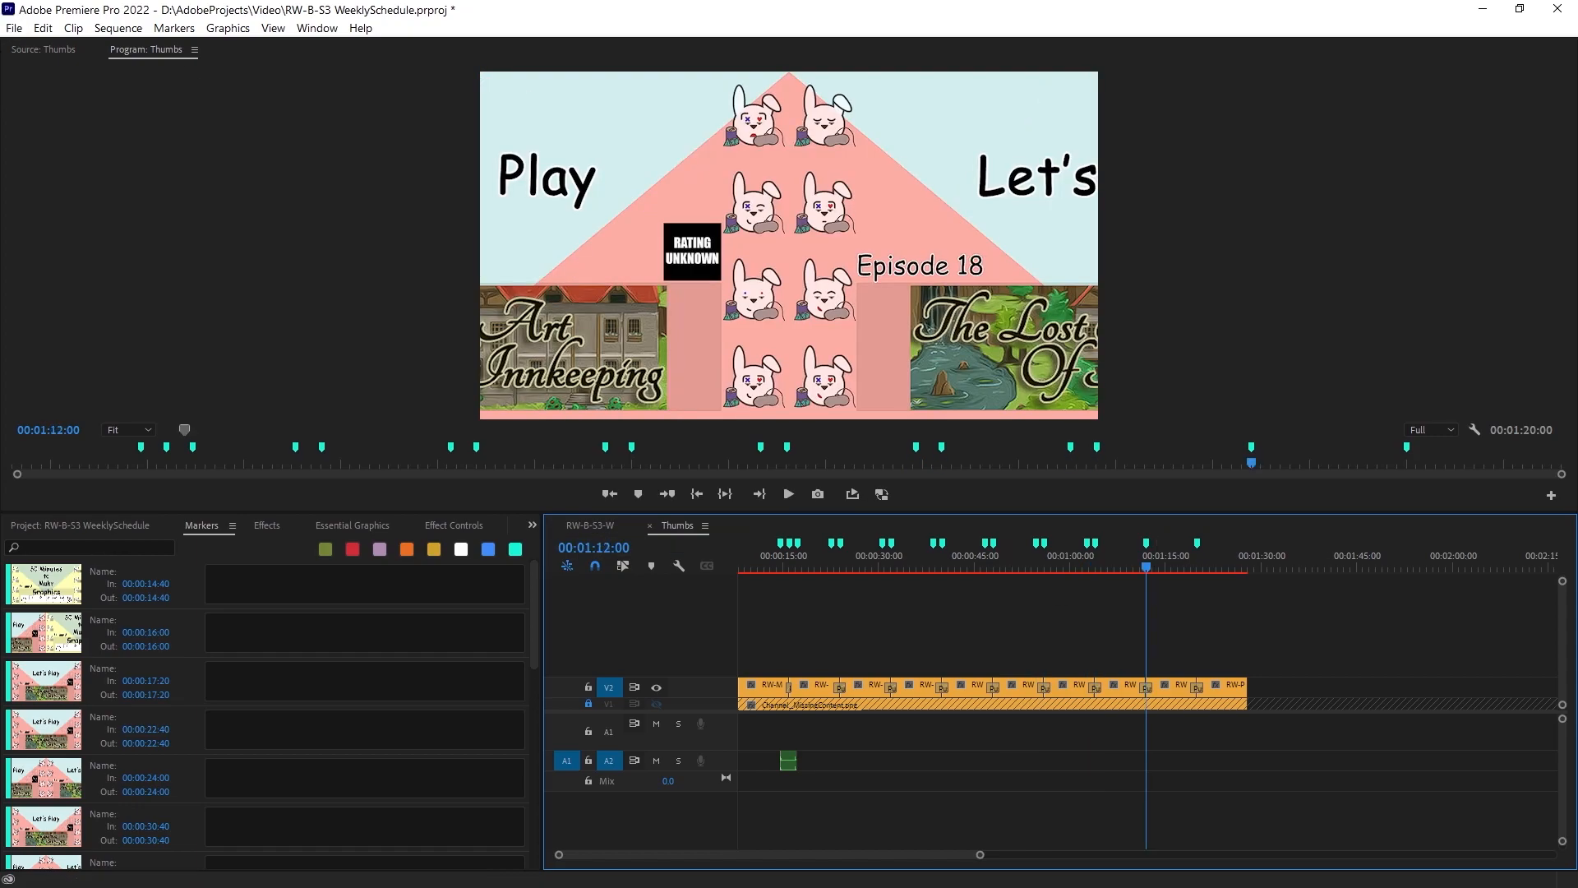
click(1156, 645)
text(-1.20)
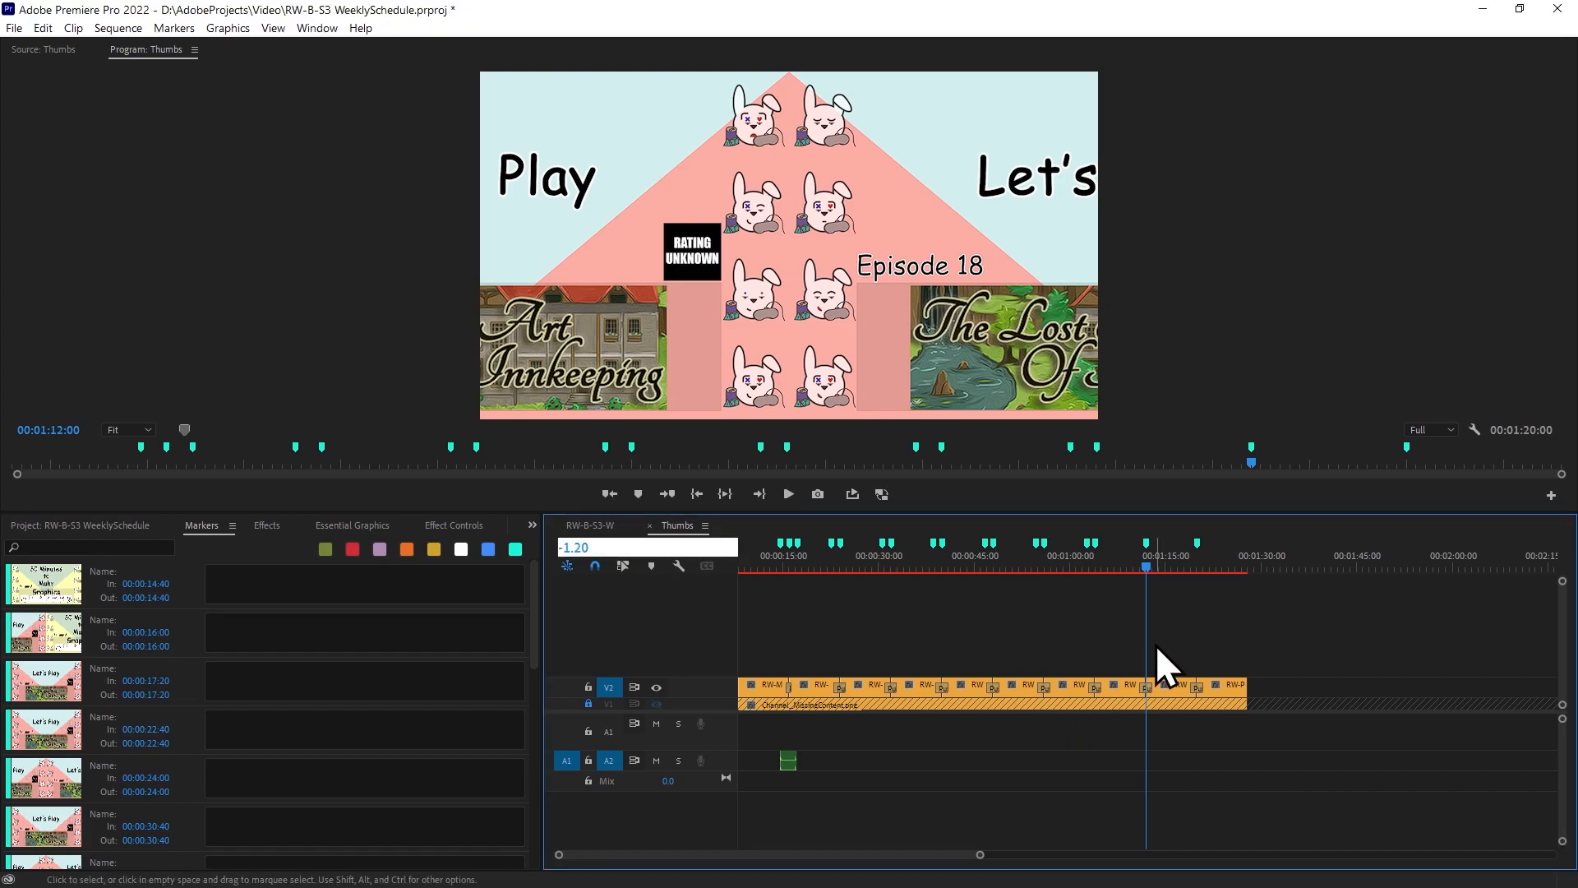
key(Return)
key(m)
Add a marker at 00:01:18:40, 1 second 20 frames before the last cut at 00:01:20:00.
key(Down)
key(Down)
text(-1.20)
key(Return)
key(m)
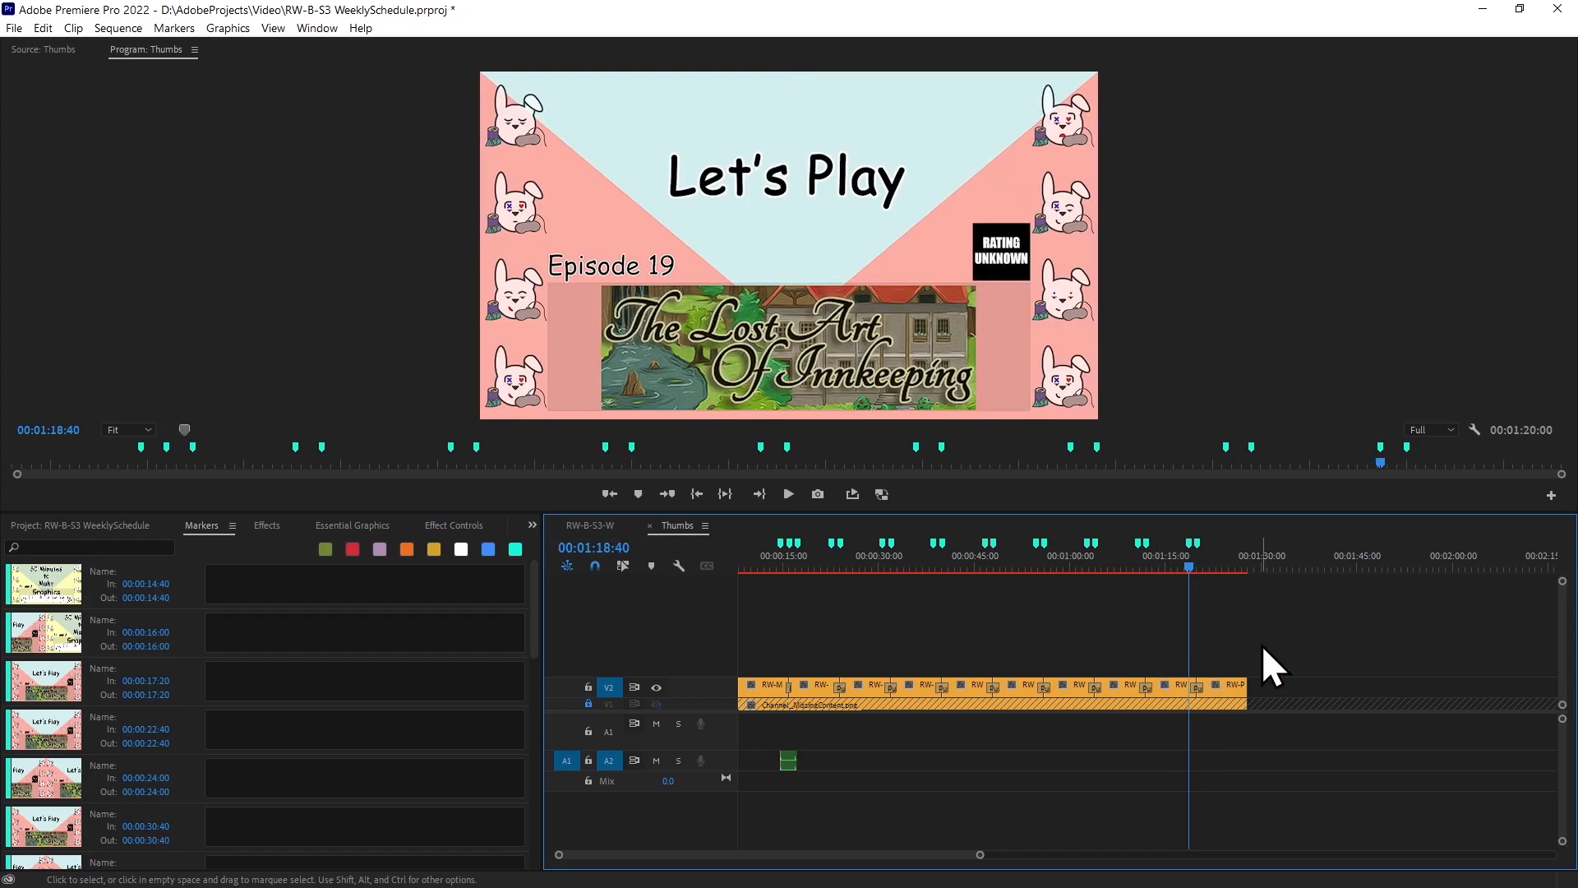